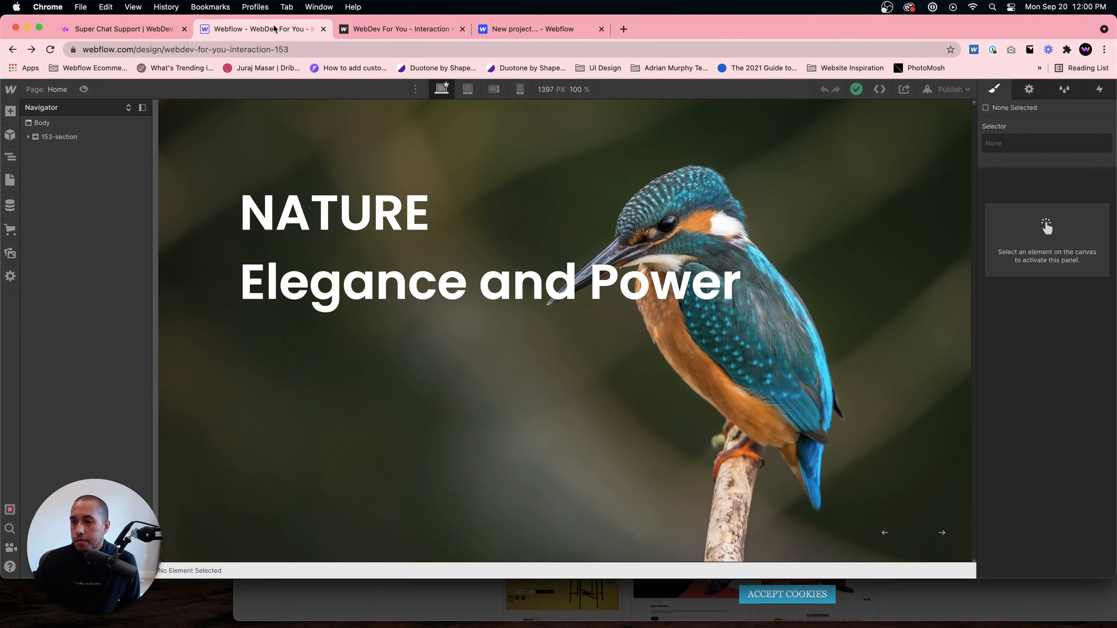
click(541, 33)
click(280, 34)
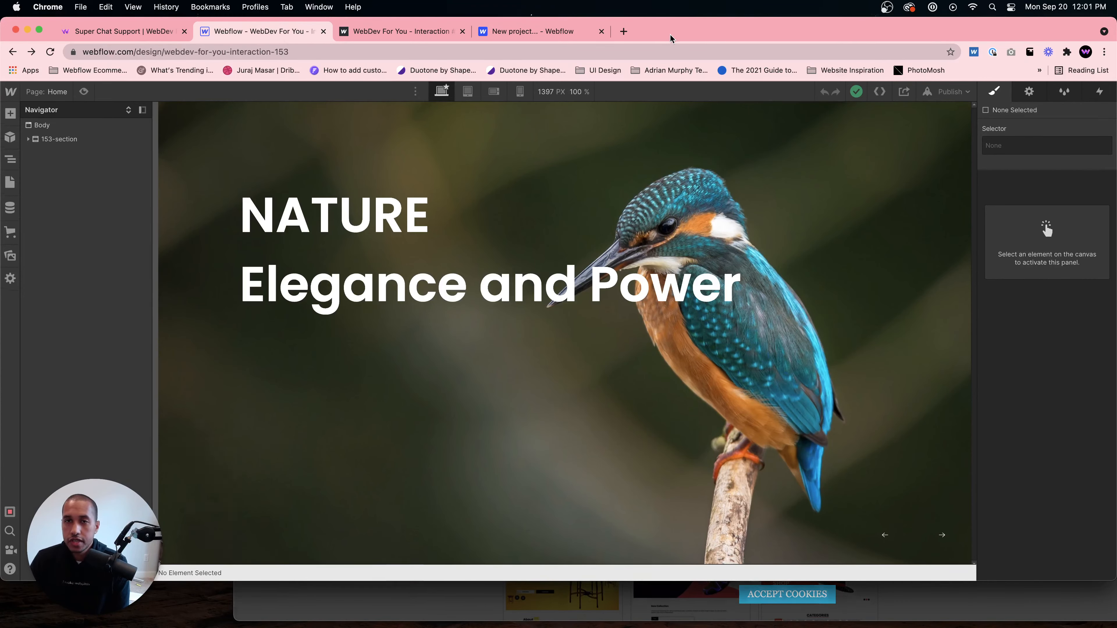
drag(666, 33, 659, 115)
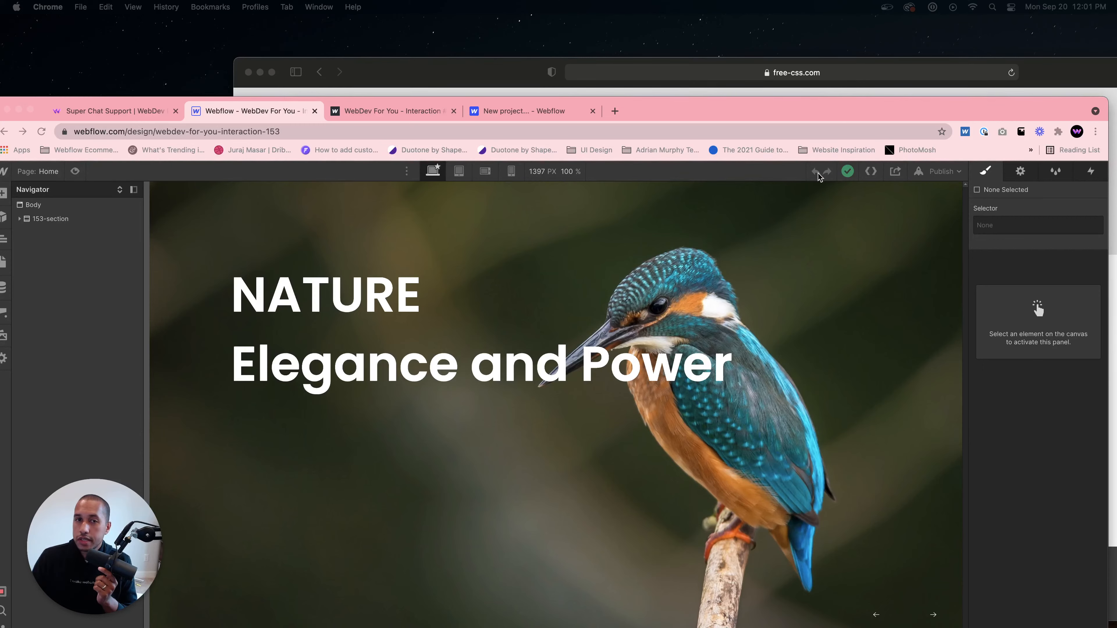
- Create a new Webflow project from the Blank Site preset
click(524, 111)
click(283, 441)
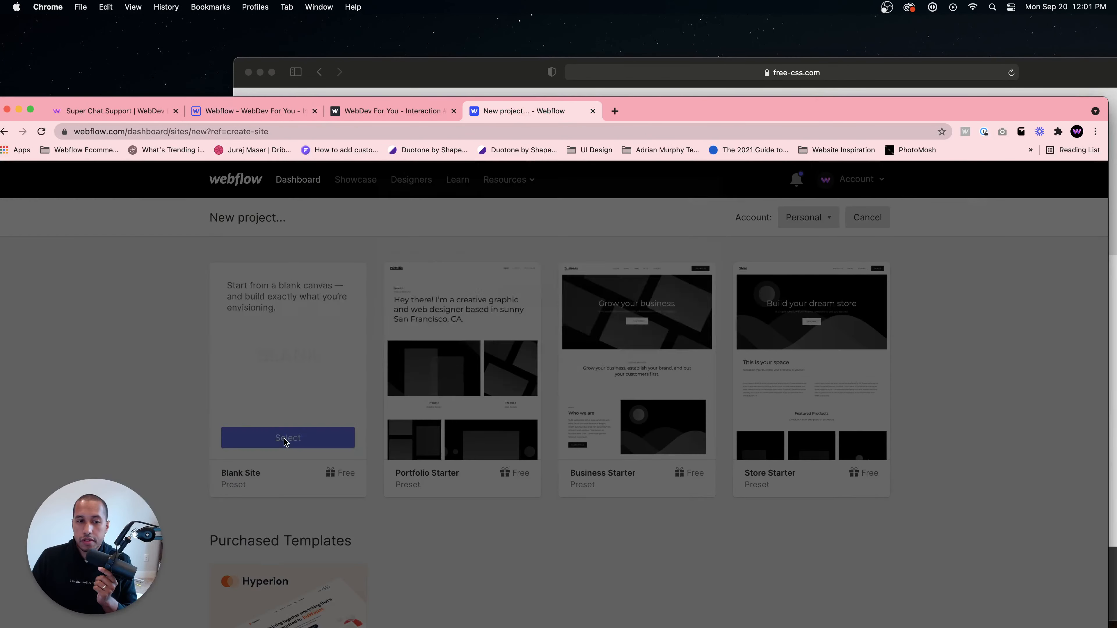
click(529, 357)
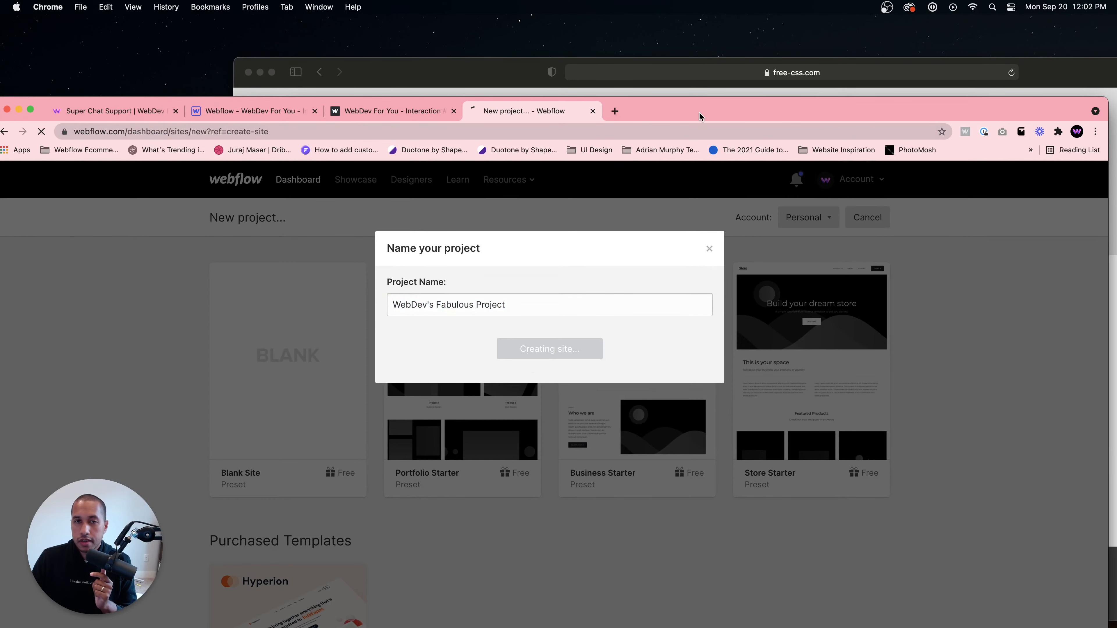
drag(686, 107, 697, 26)
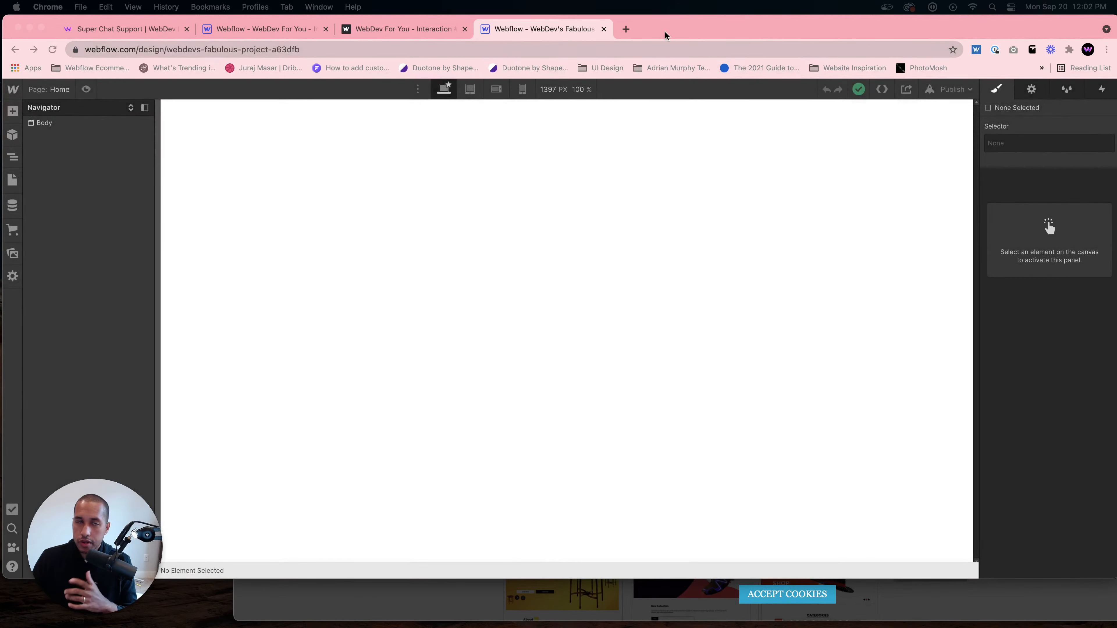
- Browse the published interaction site's image slider with its next arrow
click(382, 31)
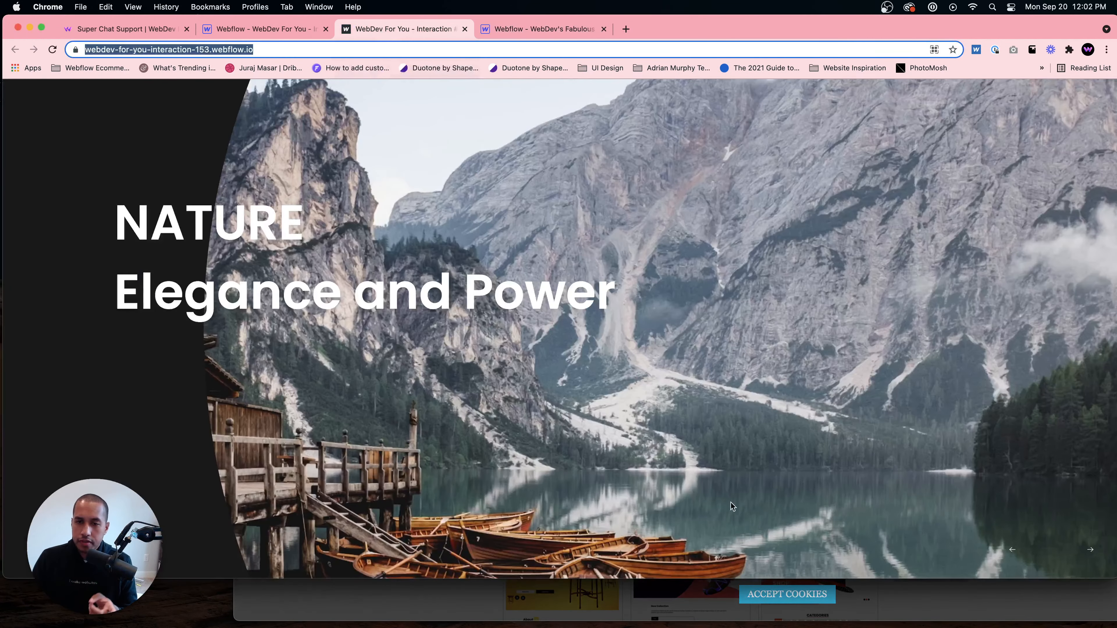
click(1093, 553)
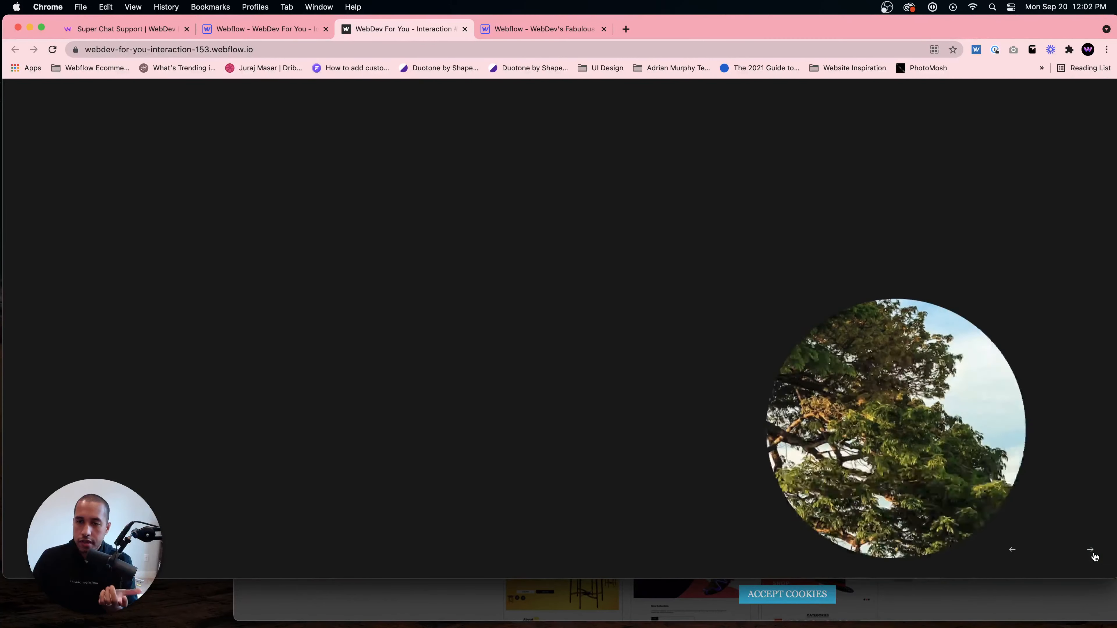
click(1093, 555)
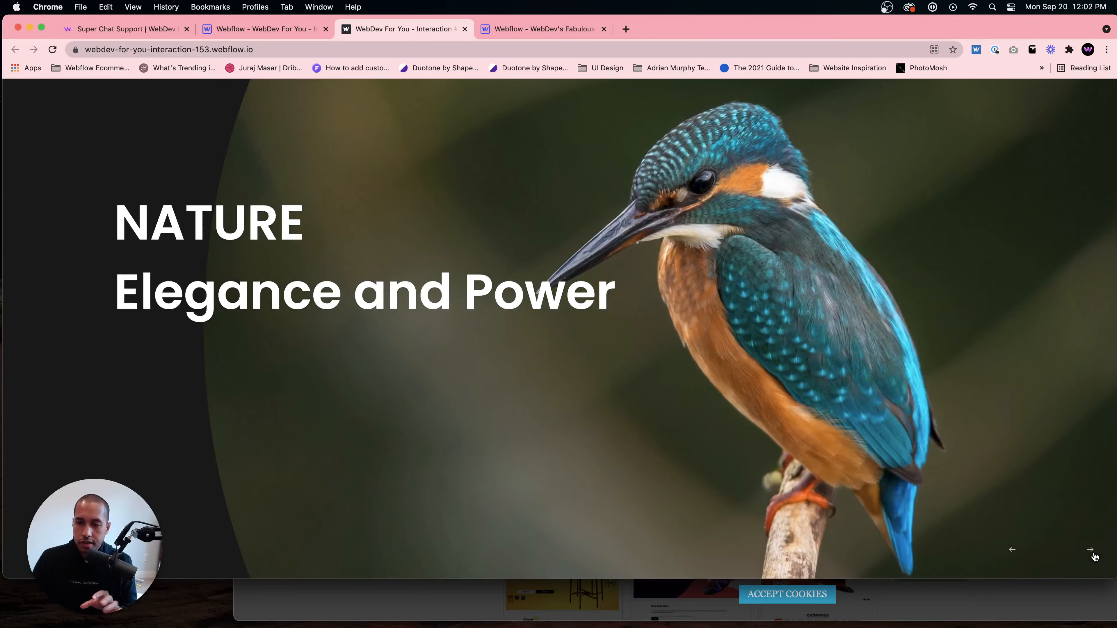
click(1091, 550)
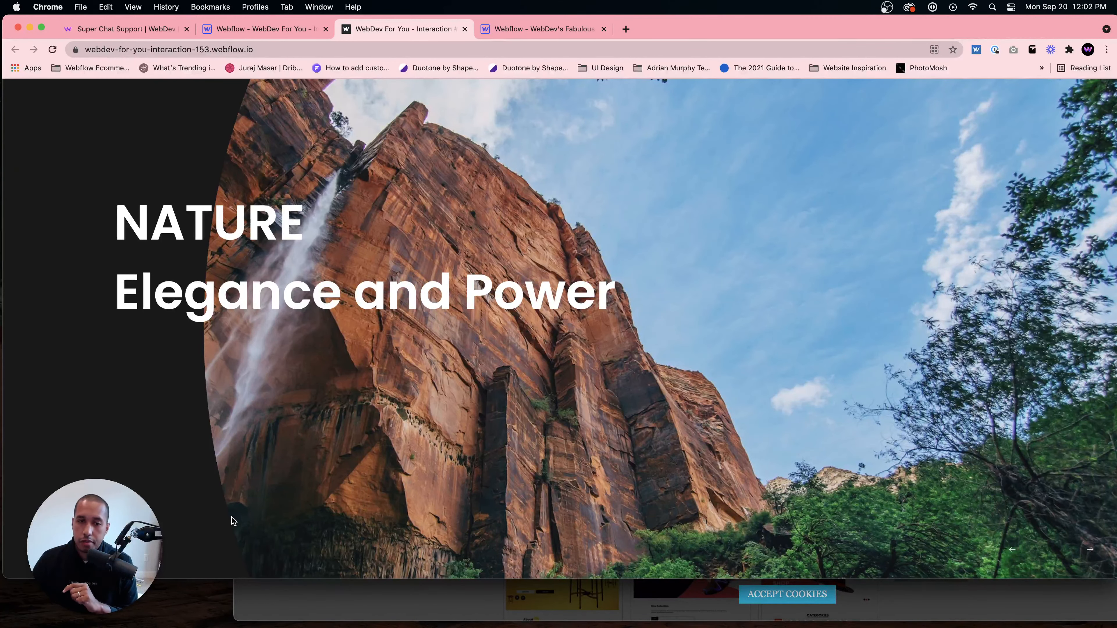
- Open index.html from the downloaded 2114_pixie template folder in Finder
click(277, 618)
drag(376, 72, 434, 120)
click(91, 152)
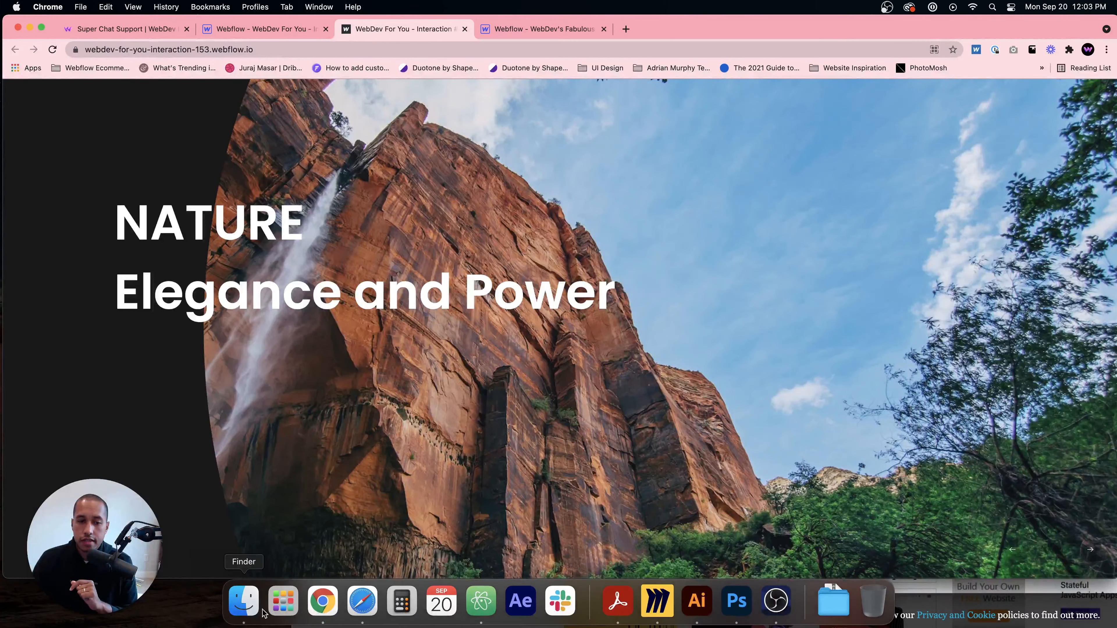
click(244, 600)
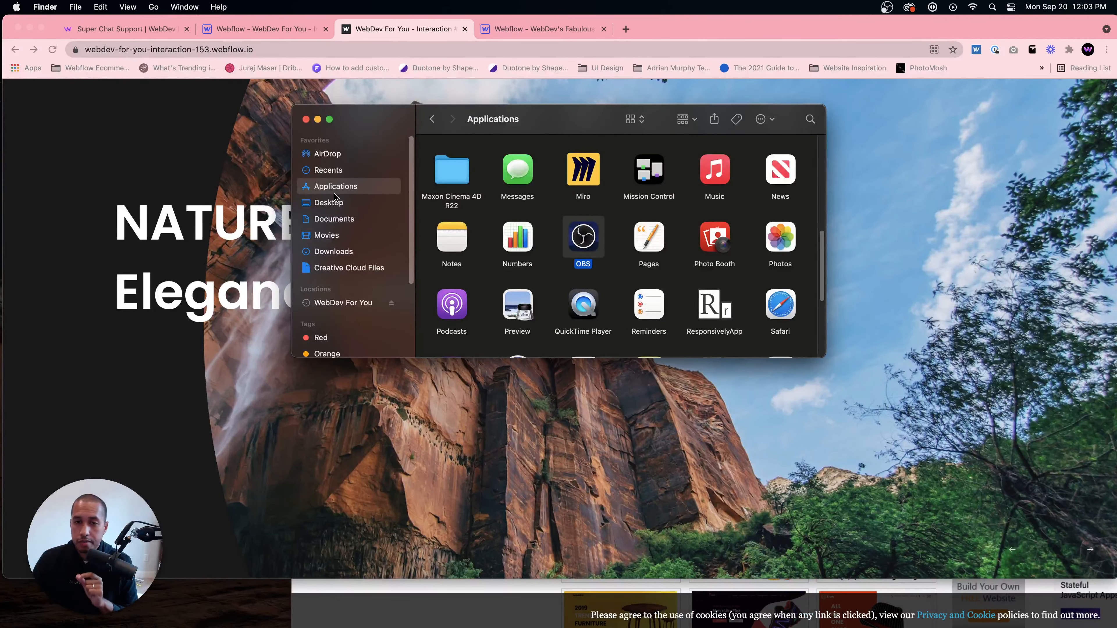
click(327, 252)
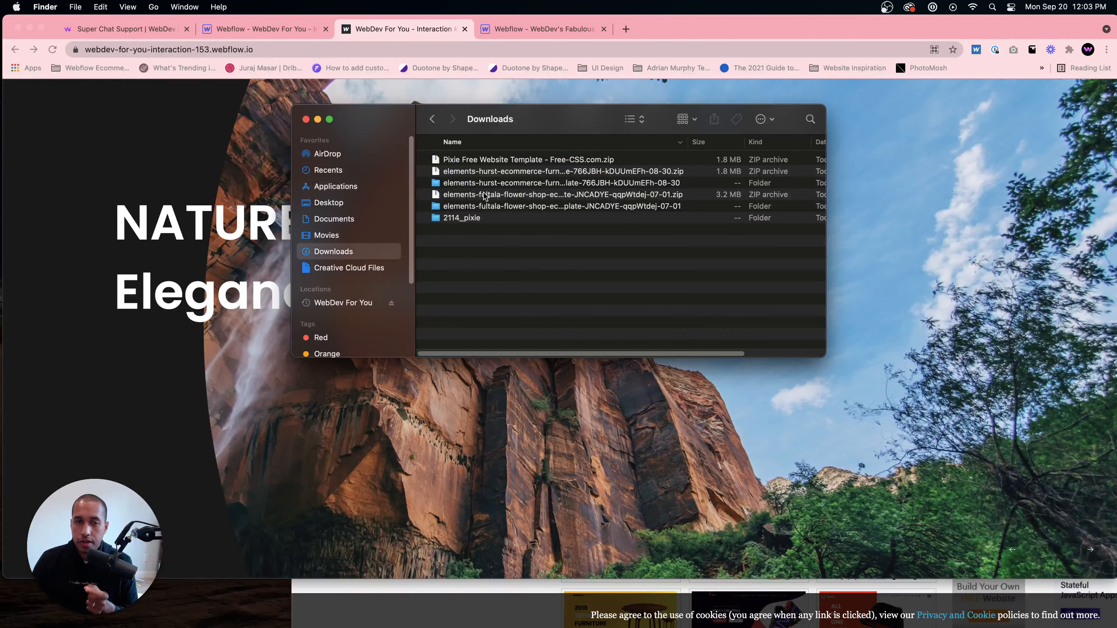
double_click(458, 217)
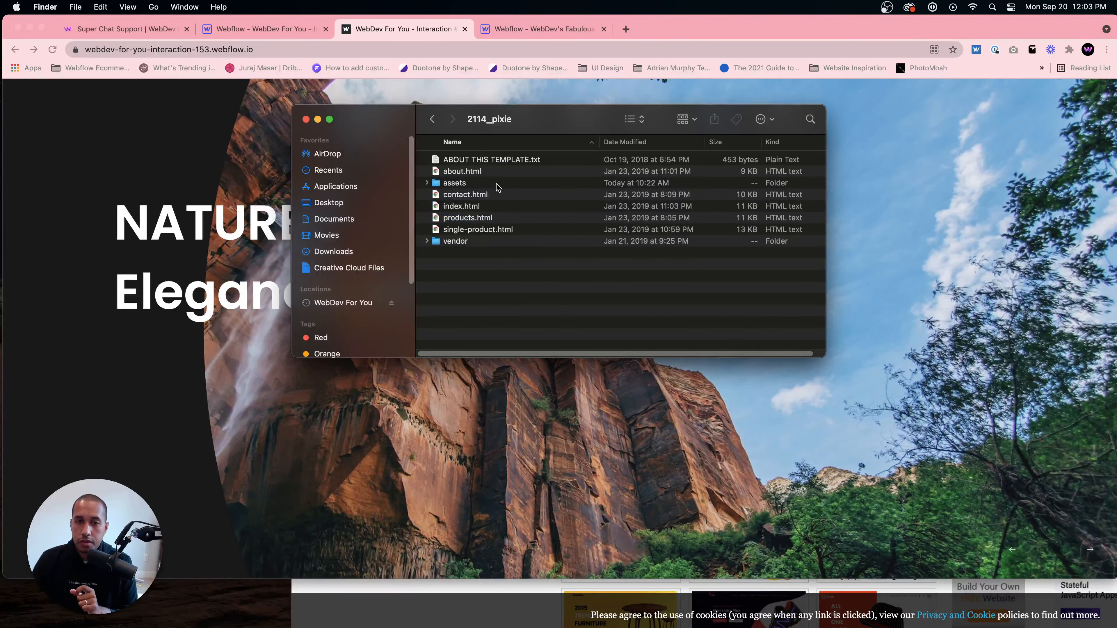
double_click(459, 206)
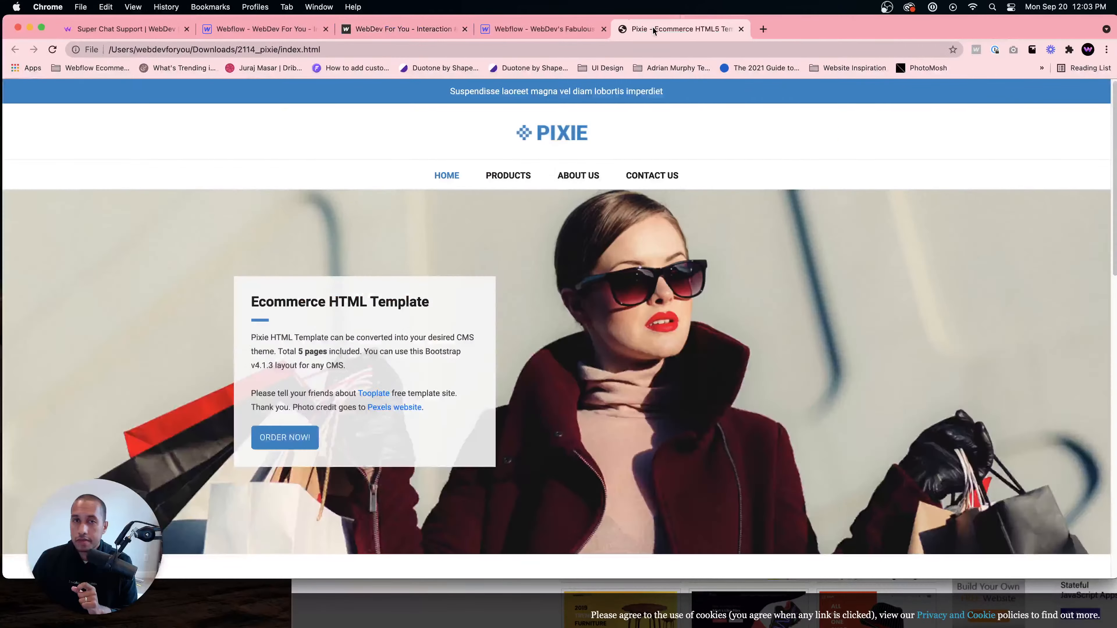
- Browse the Pixie template's home page and its single product page
scroll(648, 252, down, 5)
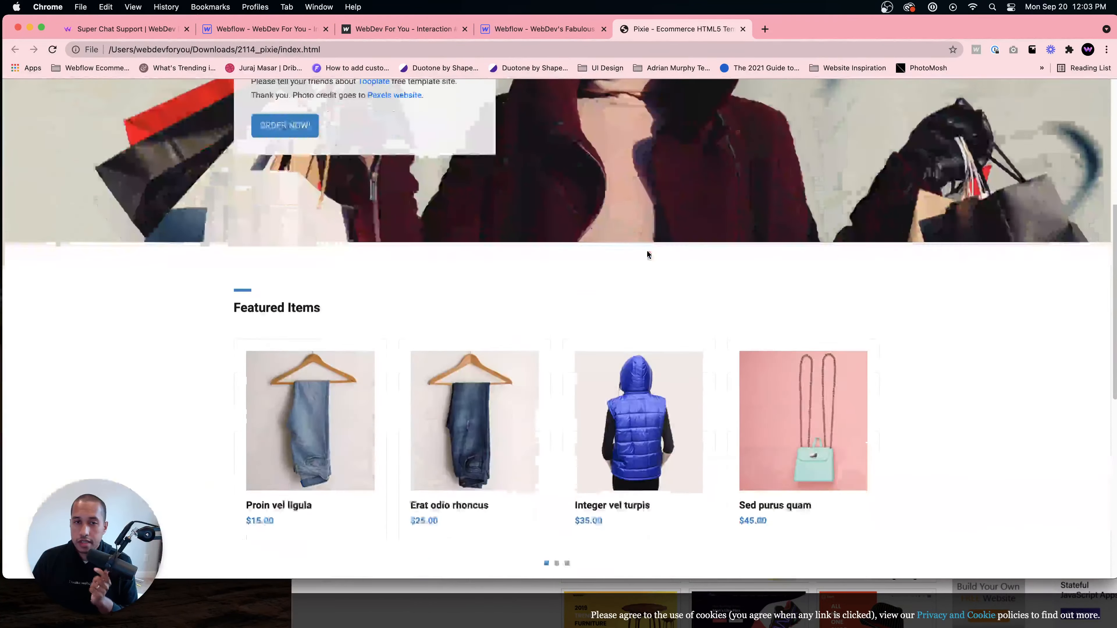
scroll(650, 251, up, 5)
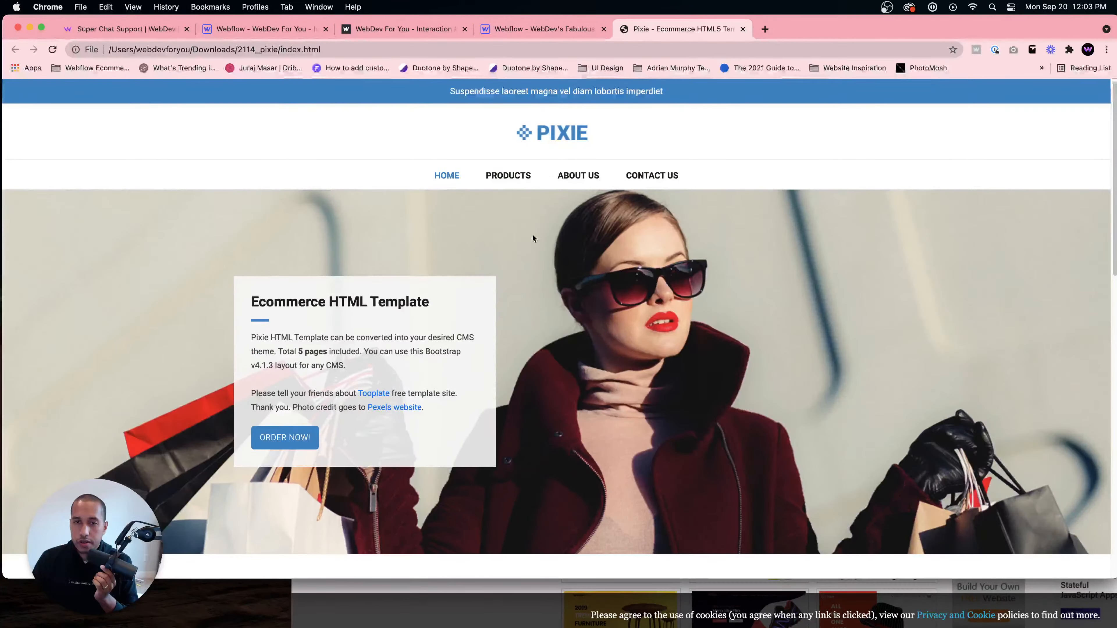
scroll(755, 287, down, 7)
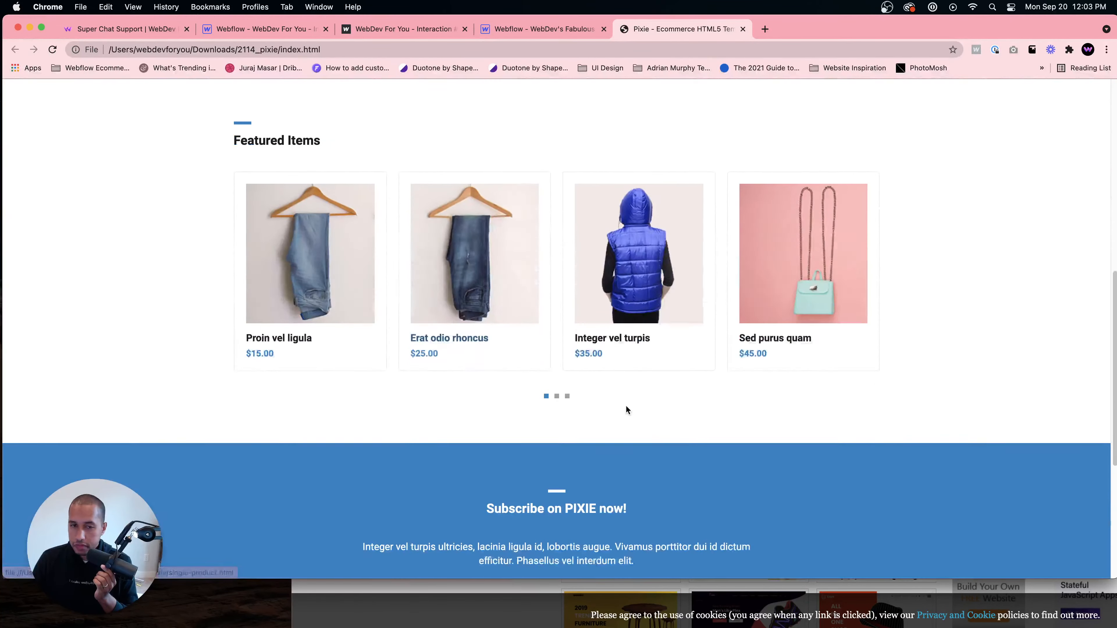
click(374, 323)
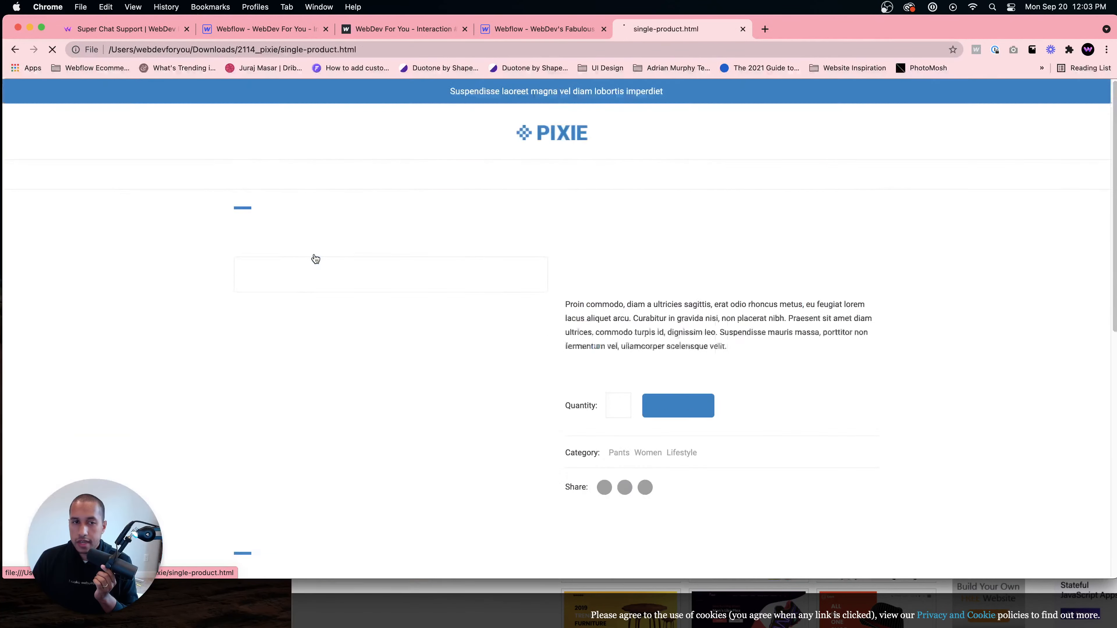
scroll(614, 344, down, 8)
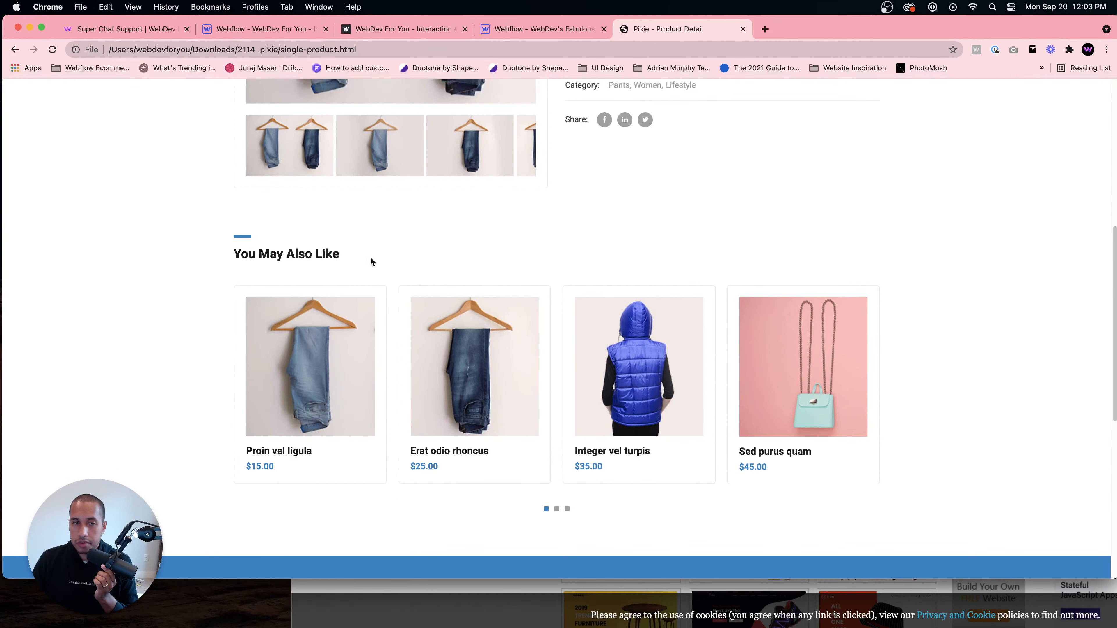
scroll(615, 352, up, 8)
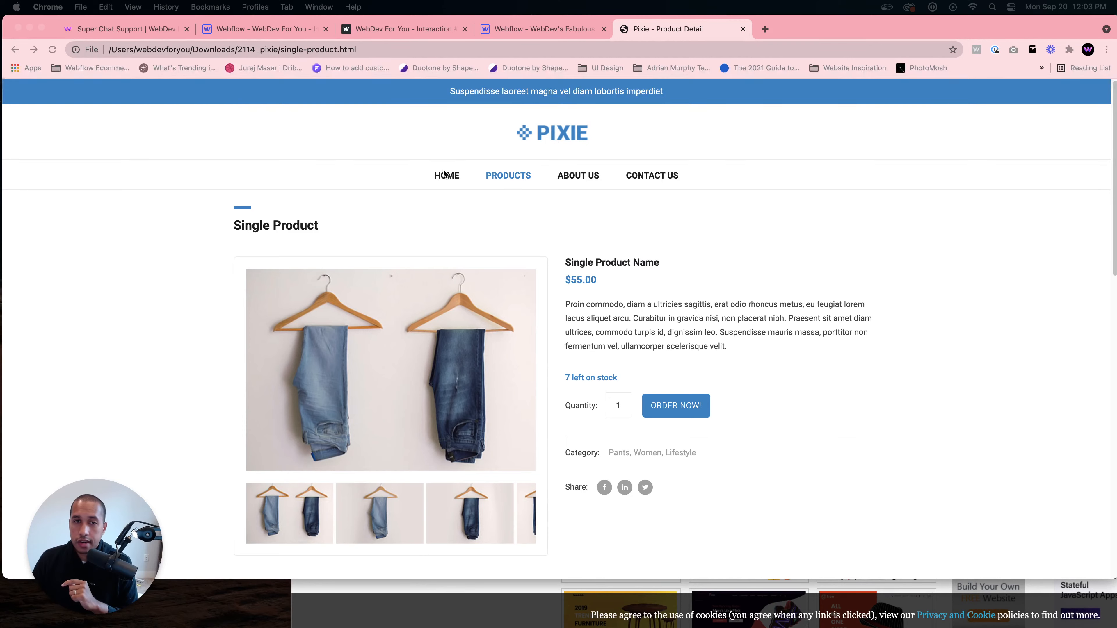
click(442, 180)
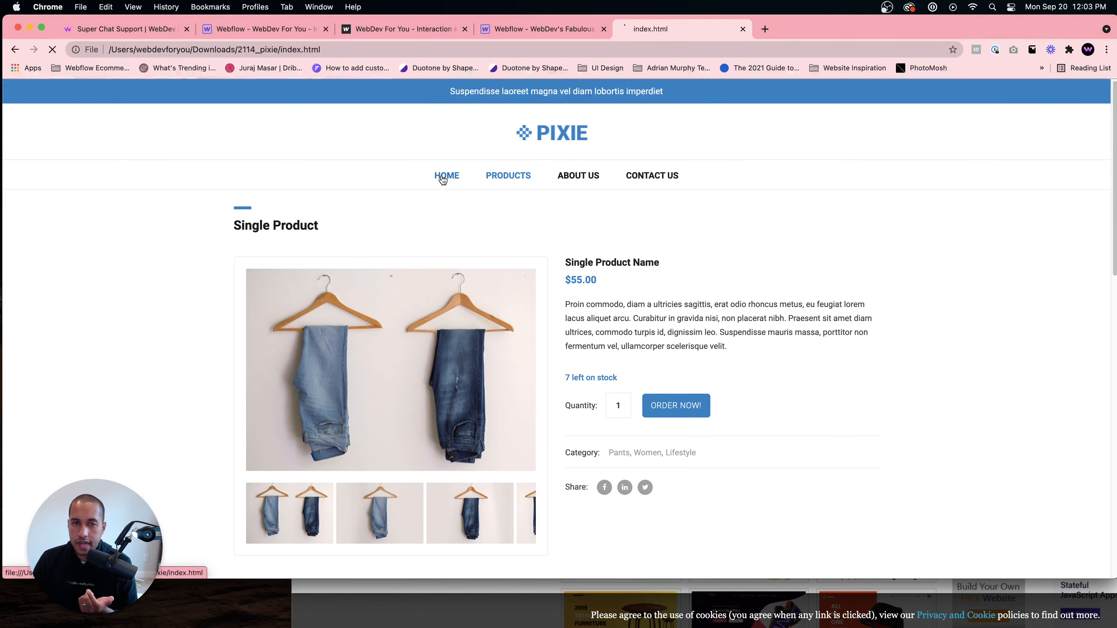
scroll(642, 260, down, 5)
scroll(641, 260, up, 5)
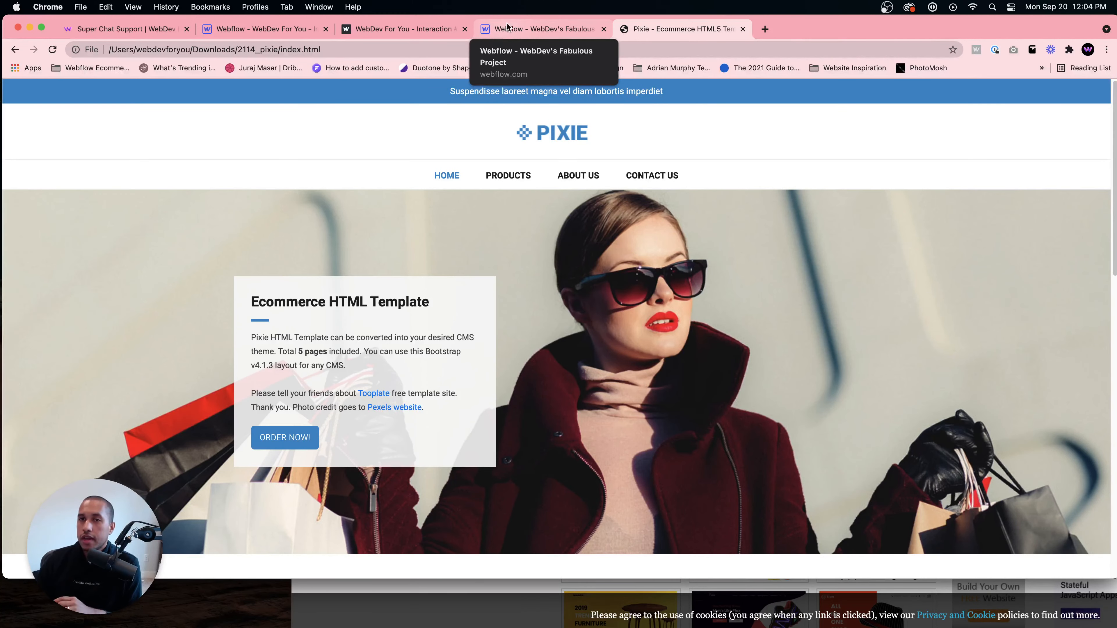
- Add a YouTube element to the blank project's page and paste a video URL into its settings
click(543, 28)
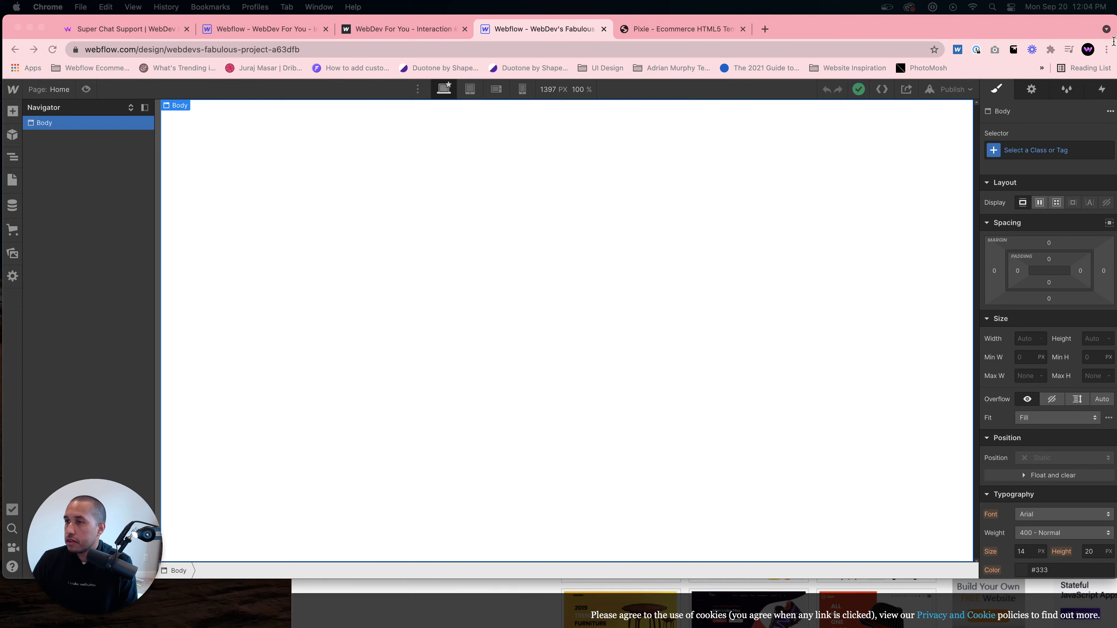
click(12, 110)
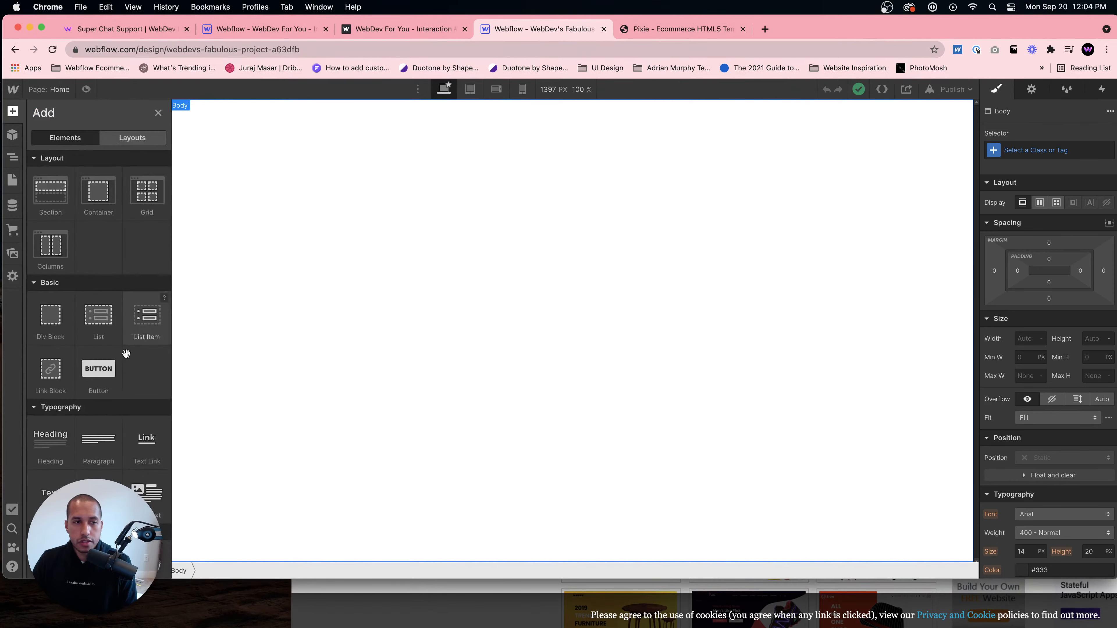
scroll(88, 440, down, 10)
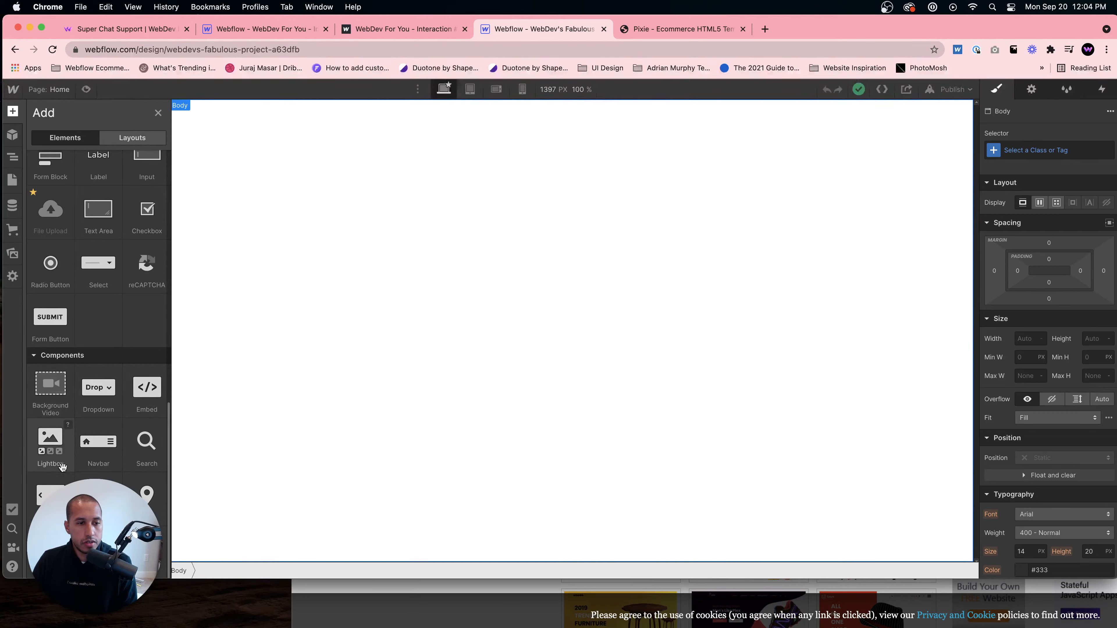
scroll(132, 282, up, 5)
click(134, 275)
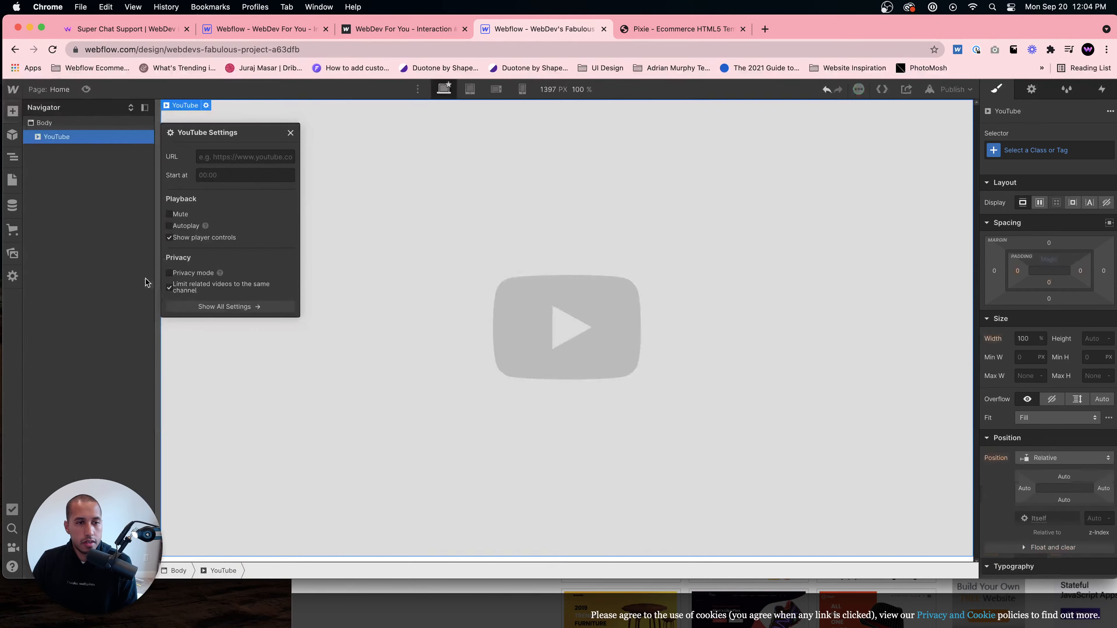
click(277, 157)
text(https://www.youtube.com/watch?v=AohlMiBjVyg)
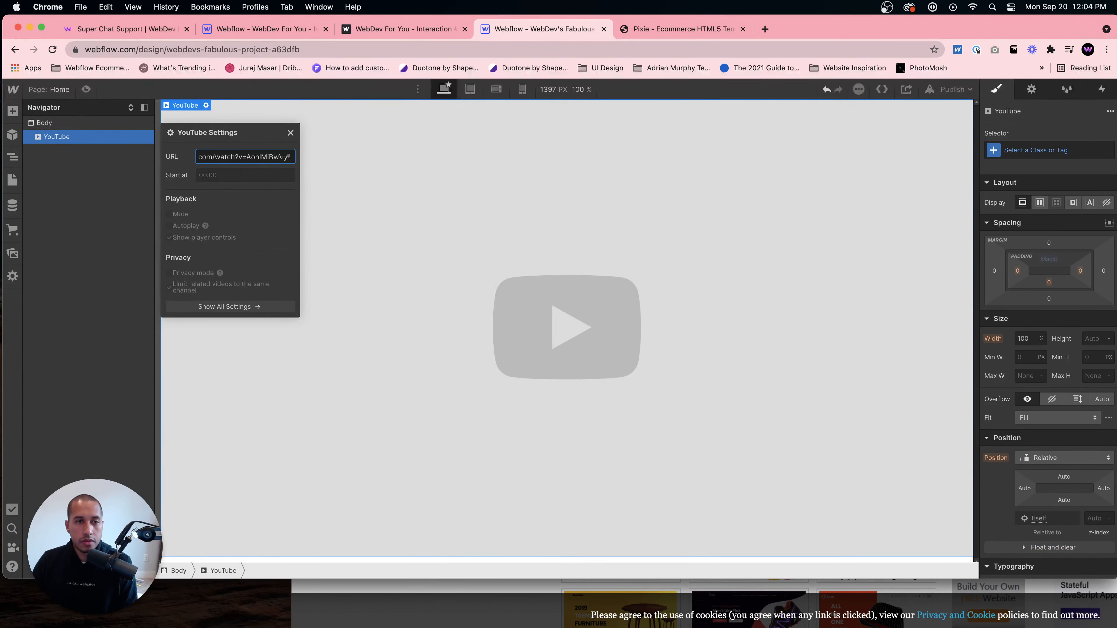
key(Return)
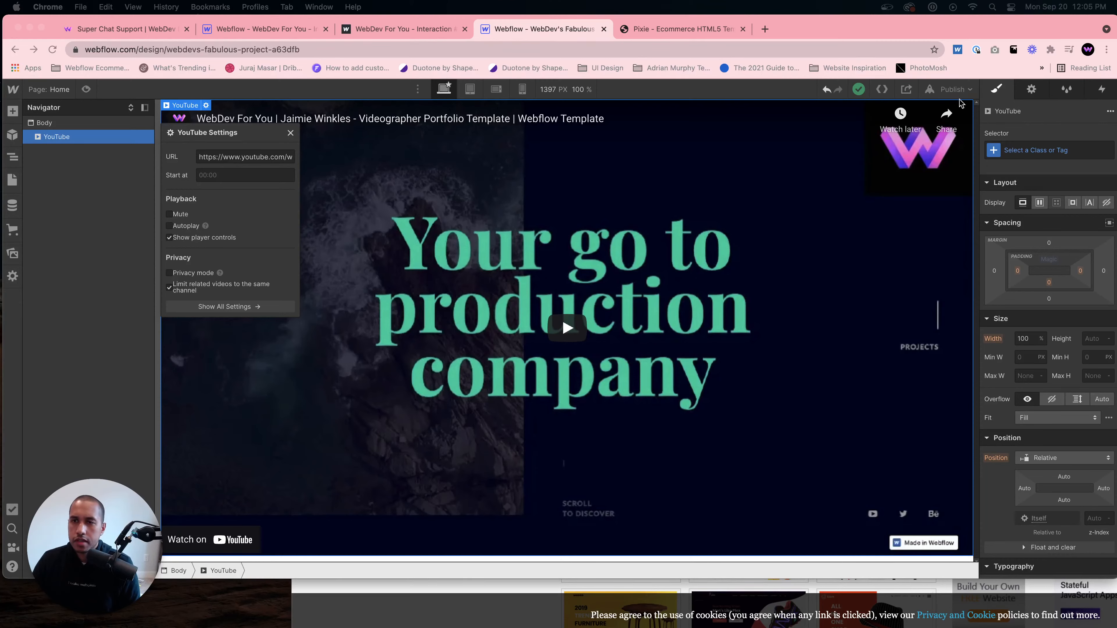
- Publish the site and open the published webflow.io address
click(953, 89)
click(919, 233)
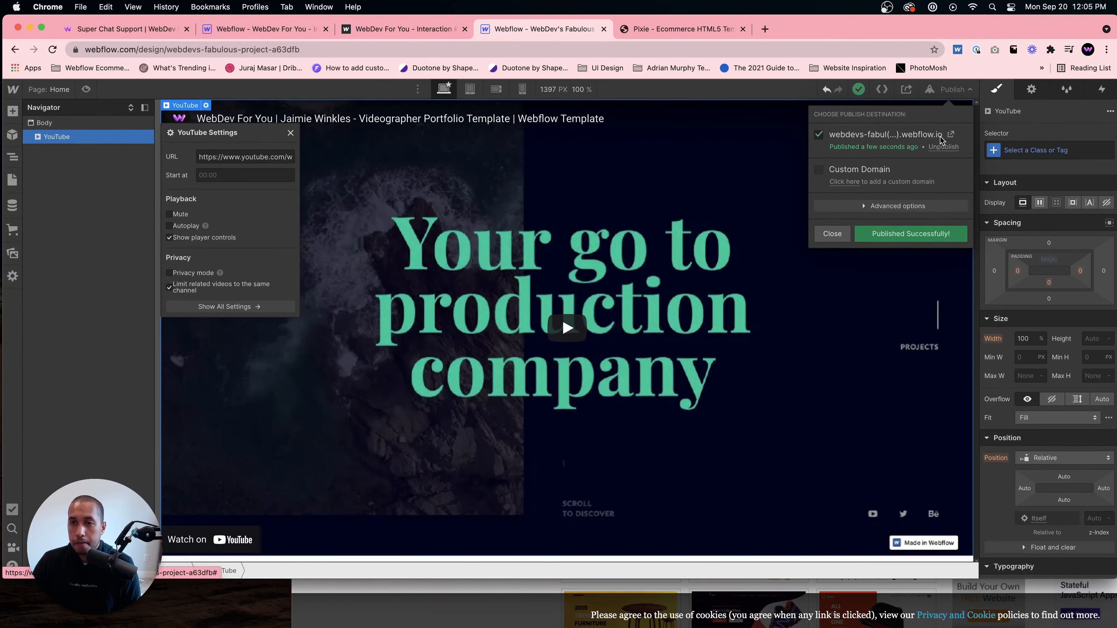
click(946, 135)
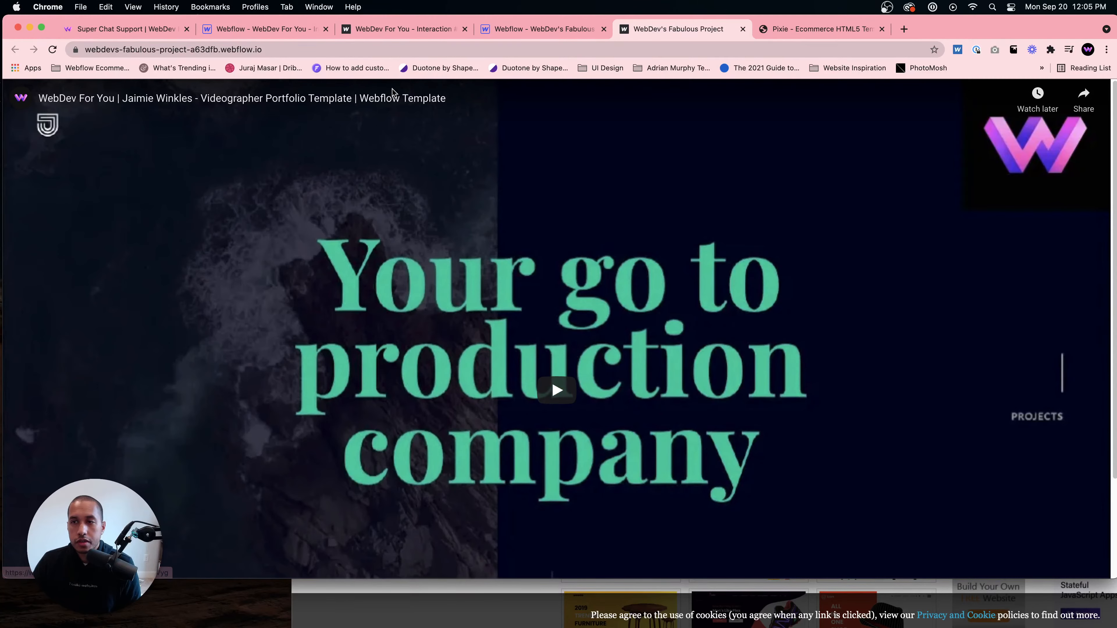
key(super+t)
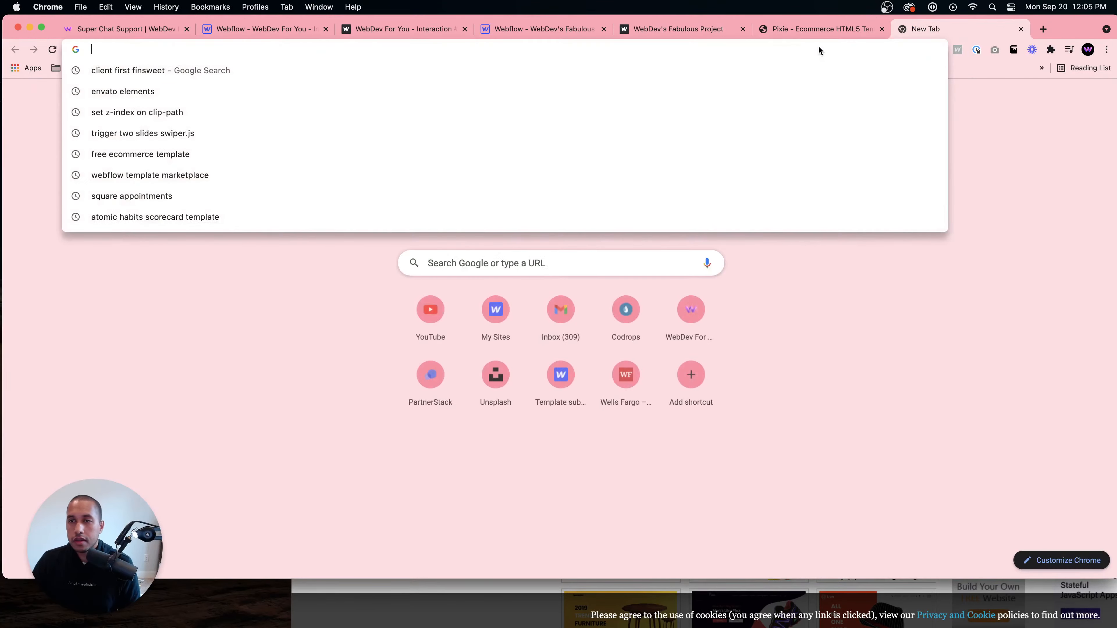
text(y)
key(BackSpace)
key(BackSpace)
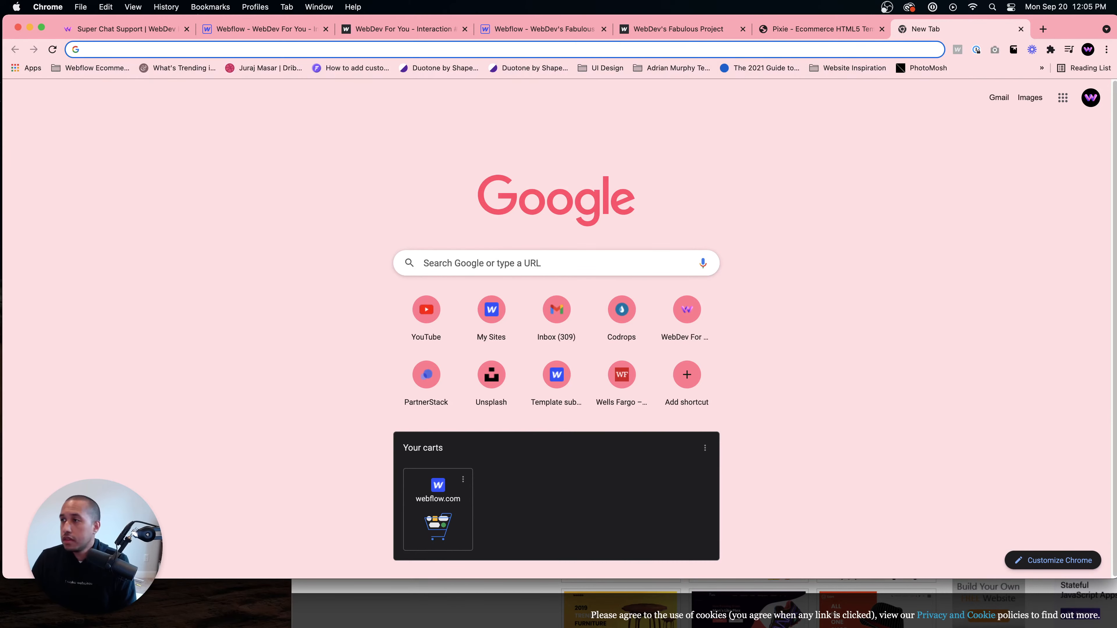
click(809, 34)
click(686, 30)
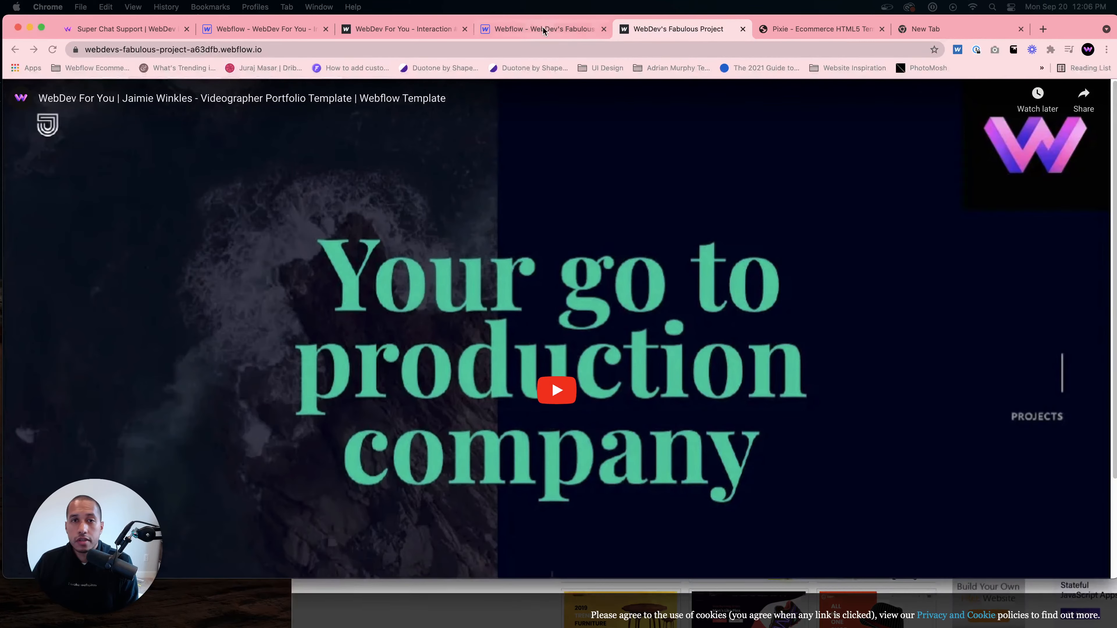
- Return to the designer and replace the YouTube element's URL by pasting the video link again
click(546, 29)
click(255, 157)
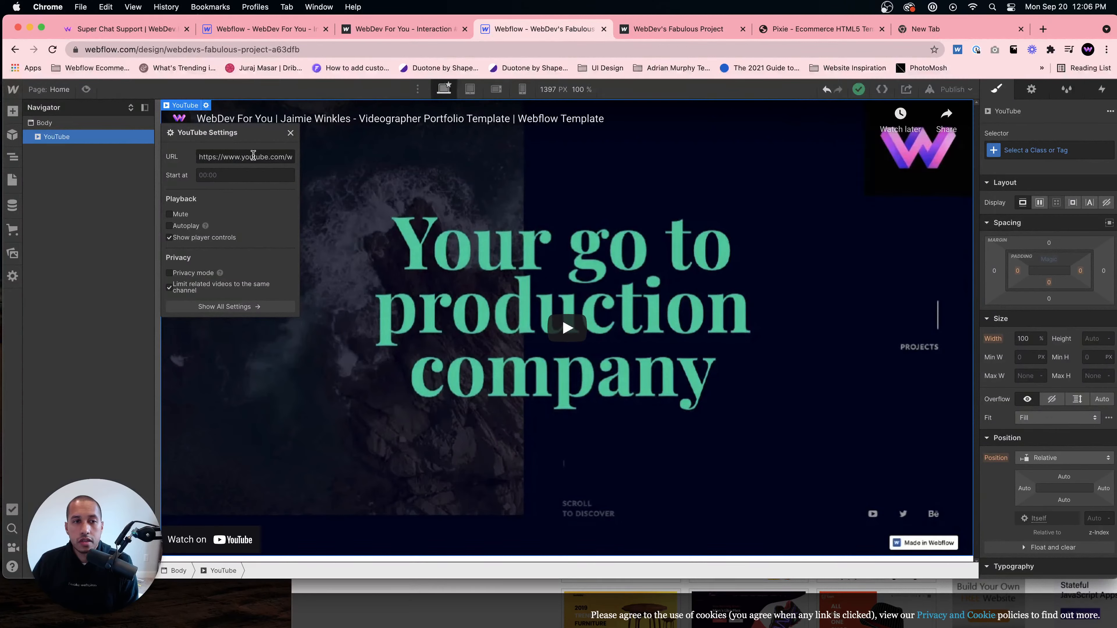
drag(254, 155, 313, 164)
click(277, 157)
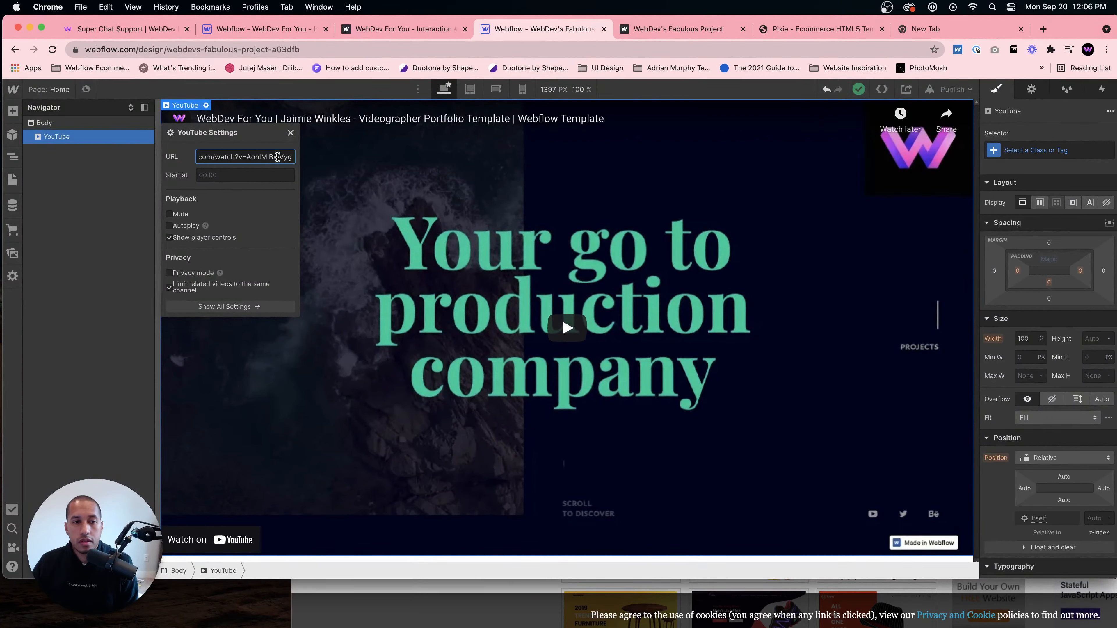
click(219, 277)
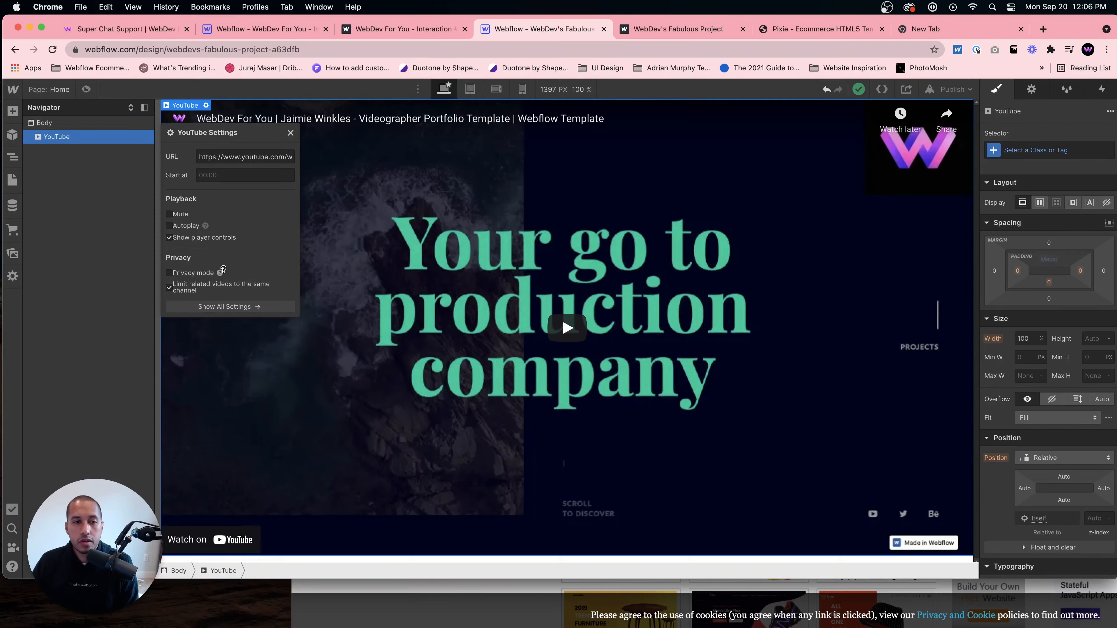
mouse_move(221, 270)
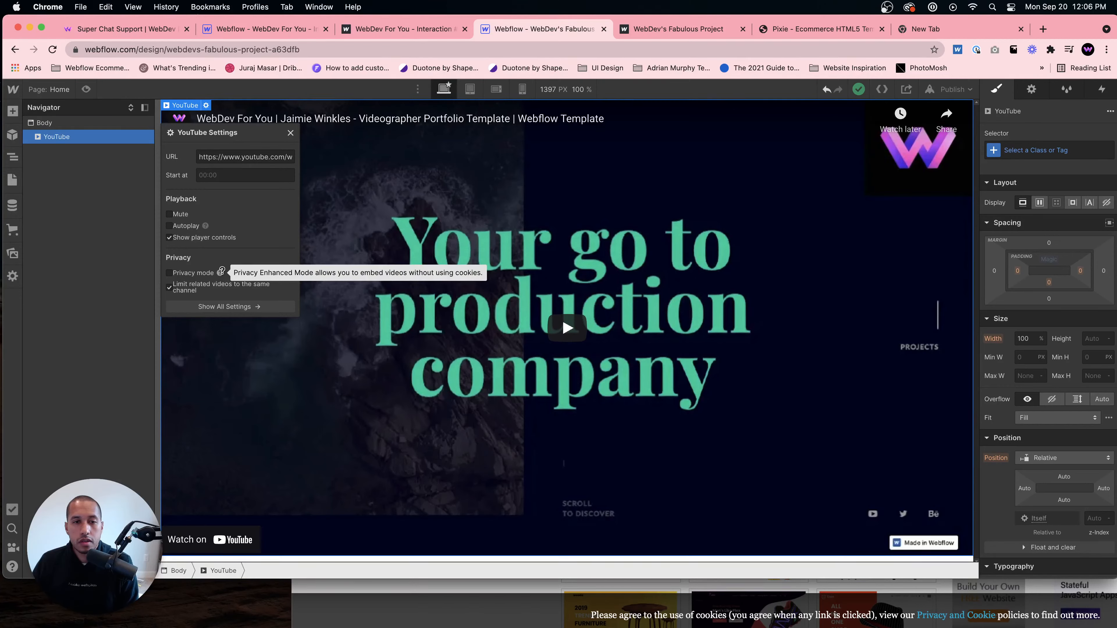
drag(268, 157, 319, 157)
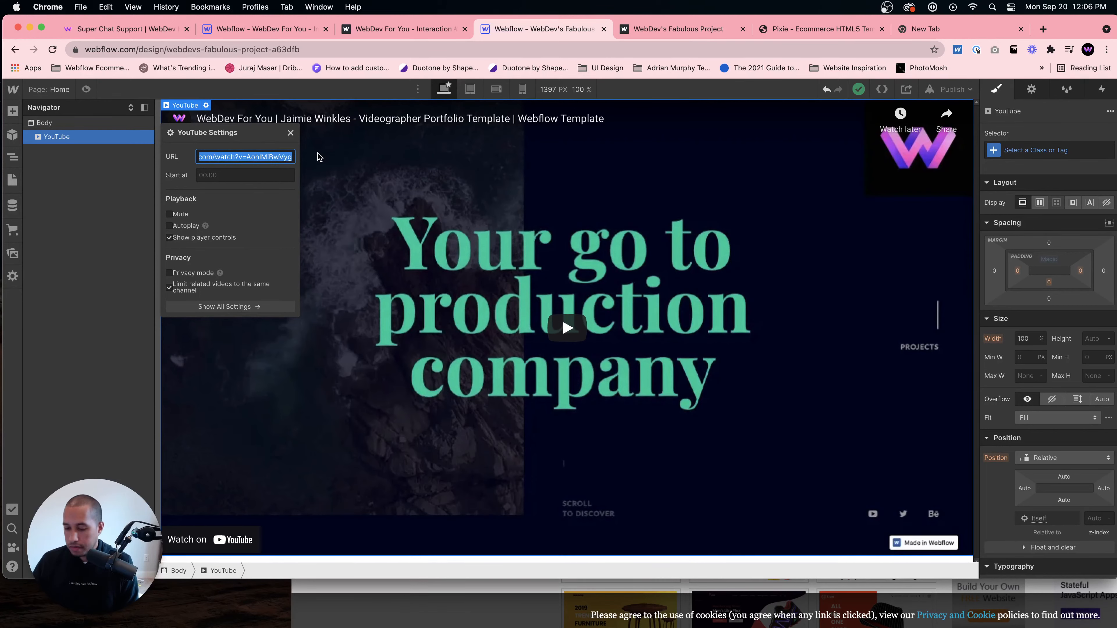
key(Right)
key(super+a)
text(https://www.youtube.com/watch?v=AohlMiBwVyg)
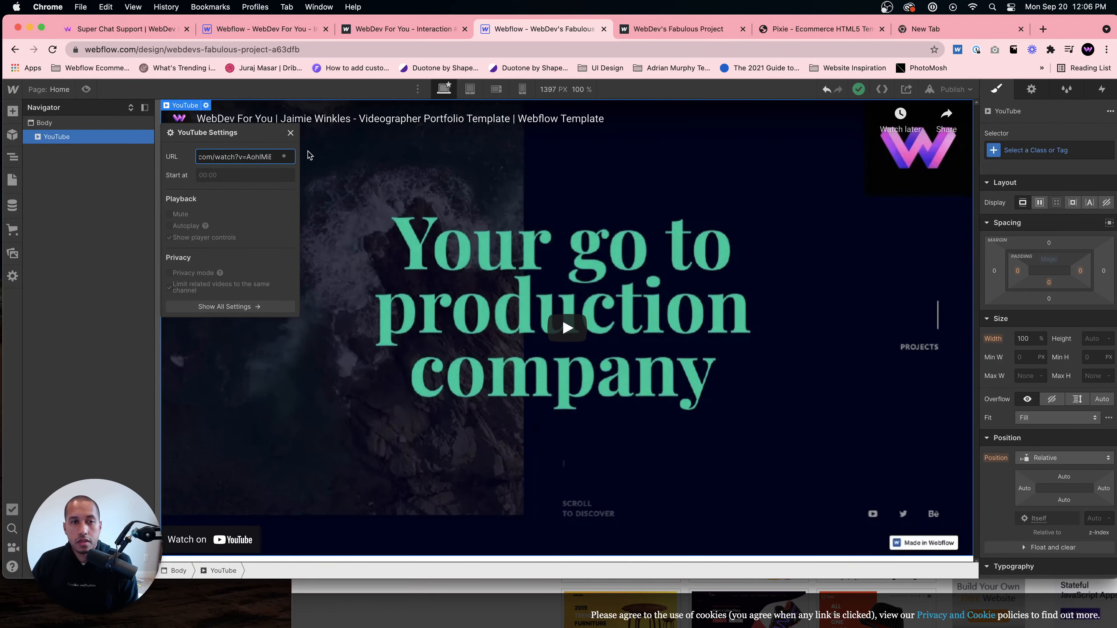
- Republish the site to the webflow.io domain and open the published address
click(956, 89)
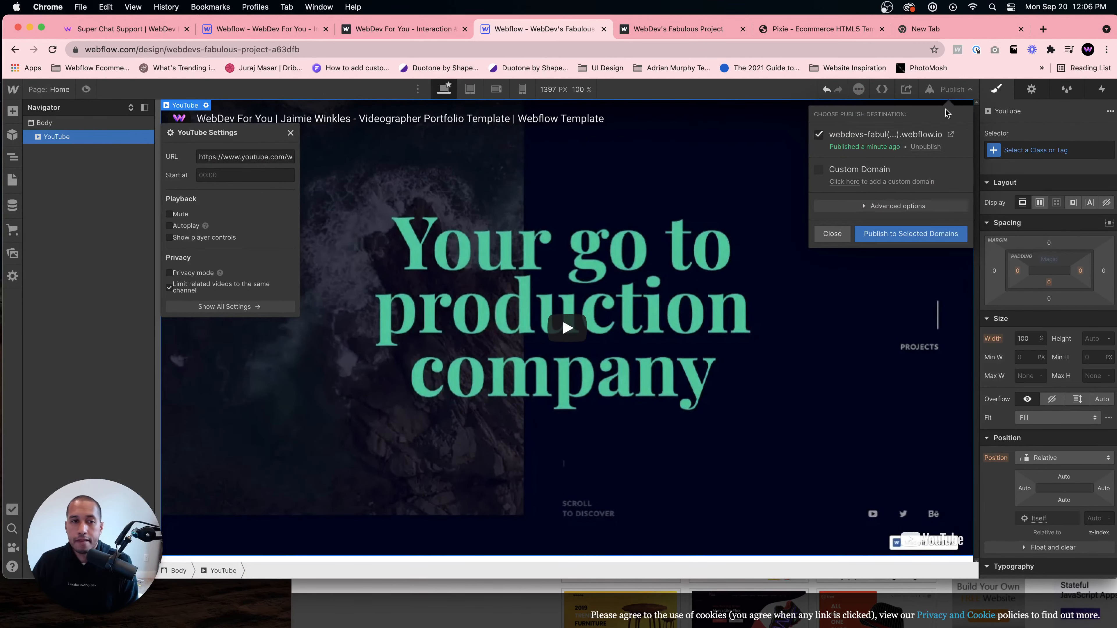
click(901, 233)
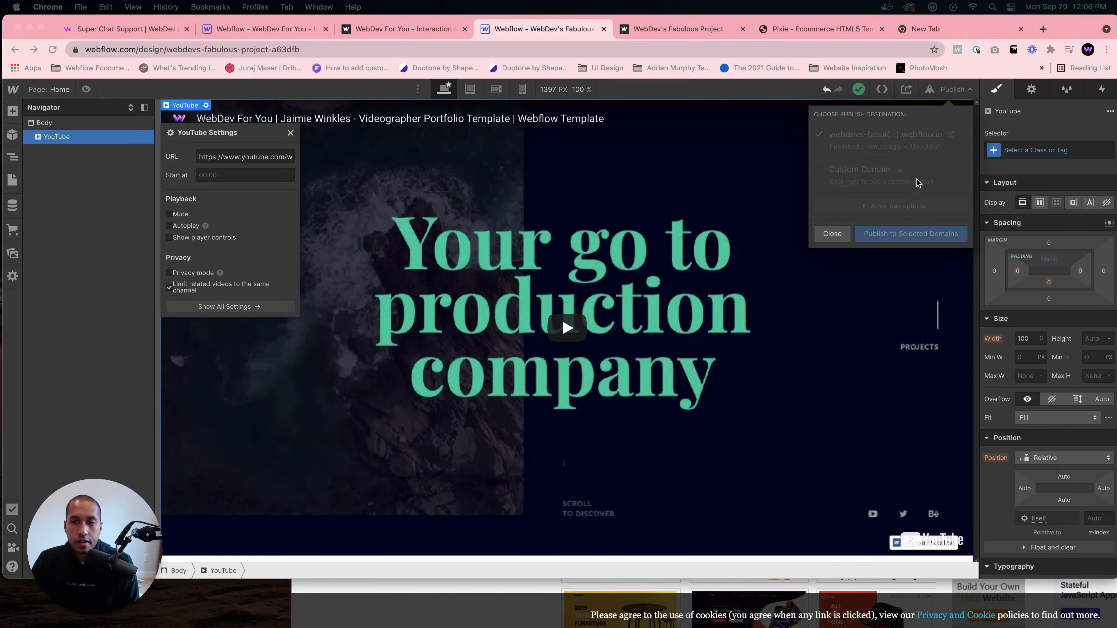
click(950, 134)
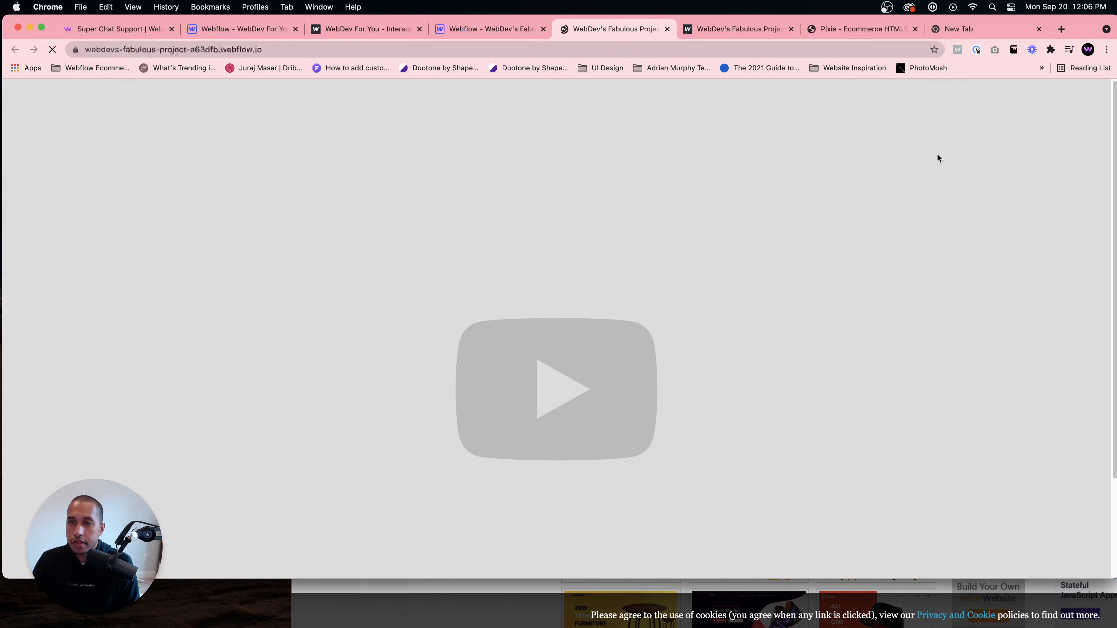
right_click(506, 187)
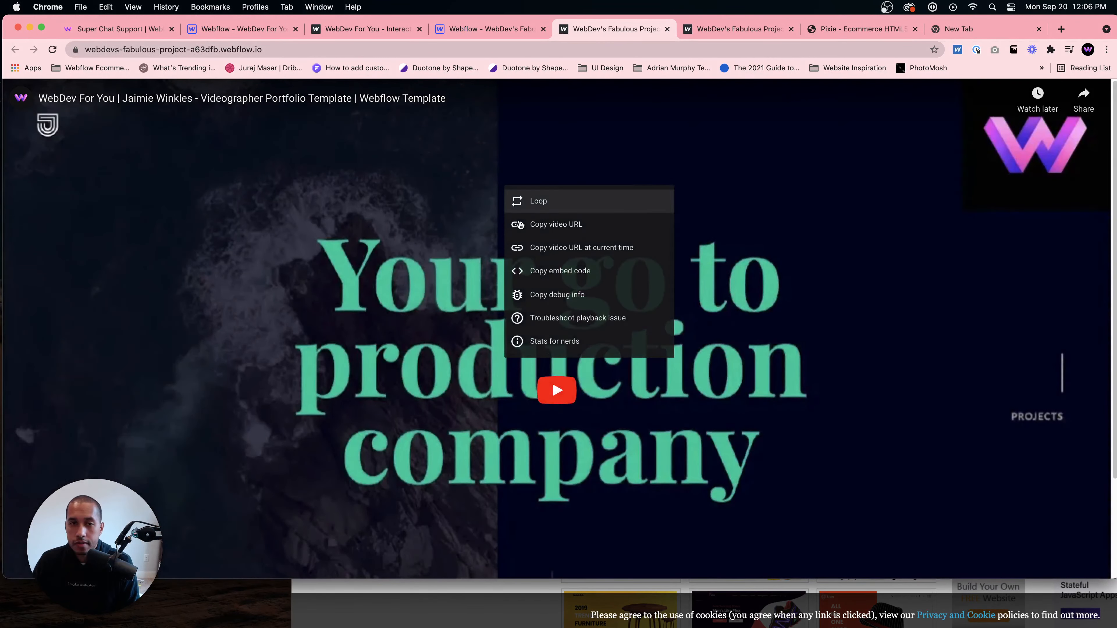
right_click(316, 464)
click(260, 258)
click(267, 6)
mouse_move(212, 3)
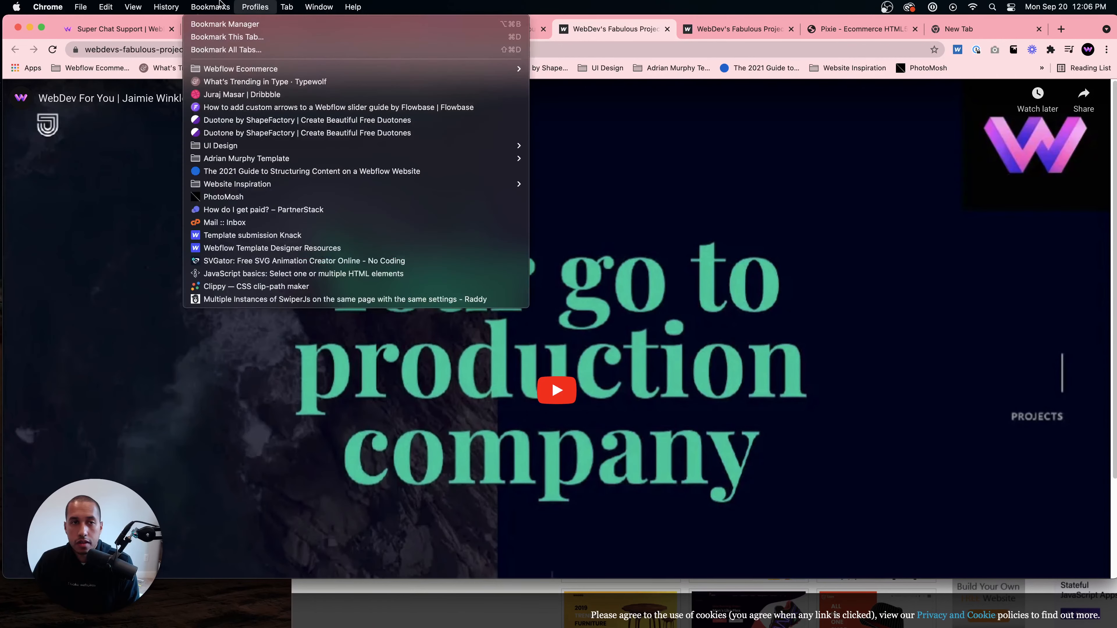
mouse_move(326, 5)
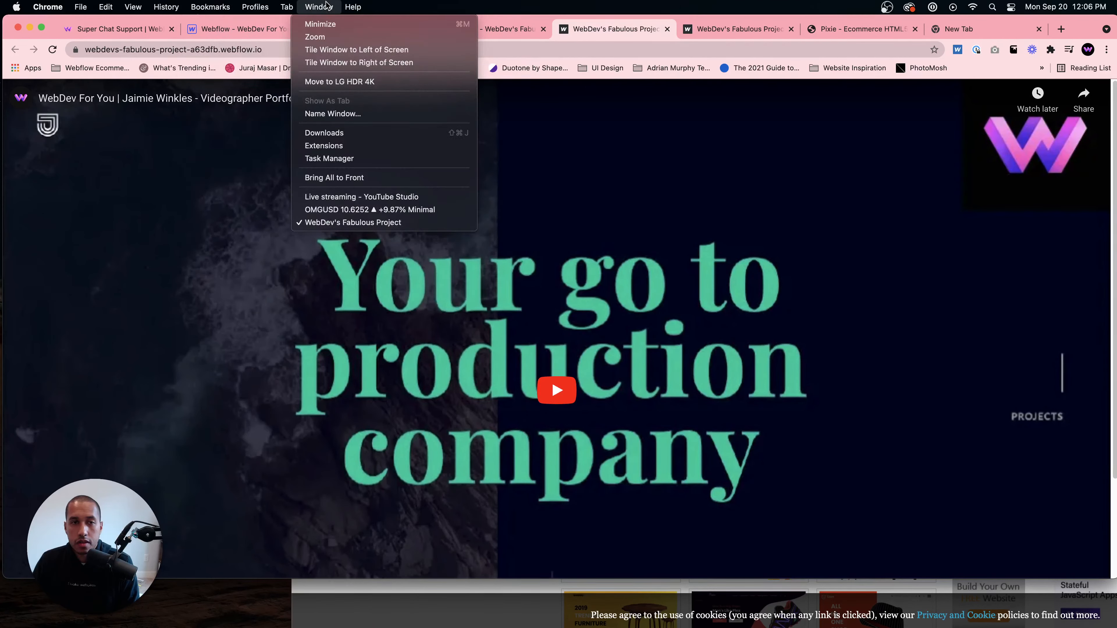
click(210, 212)
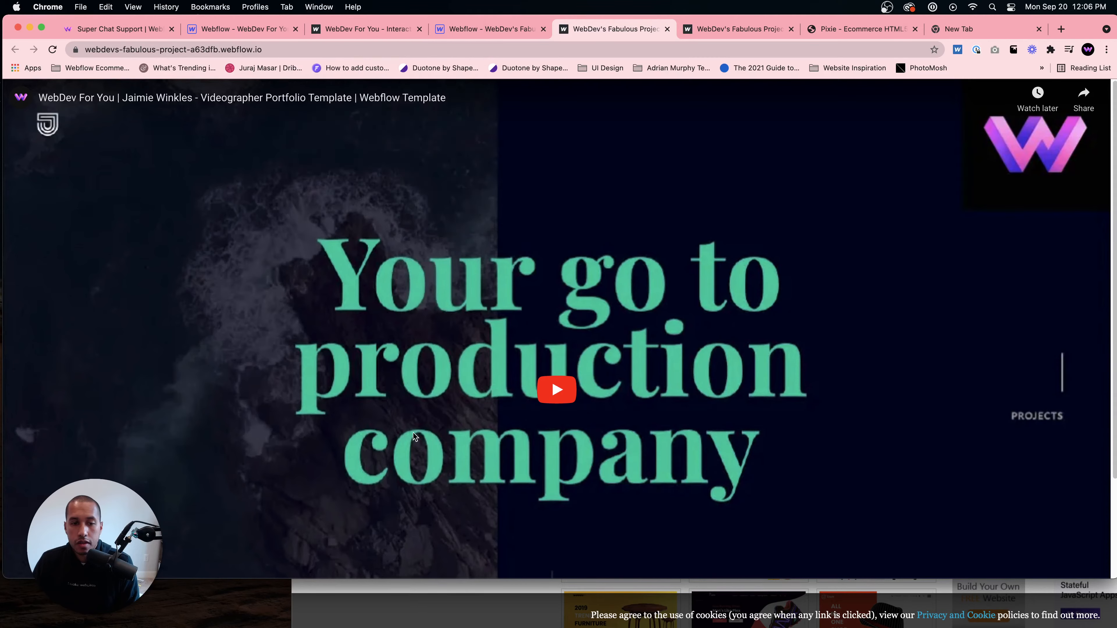
scroll(609, 552, down, 3)
right_click(611, 561)
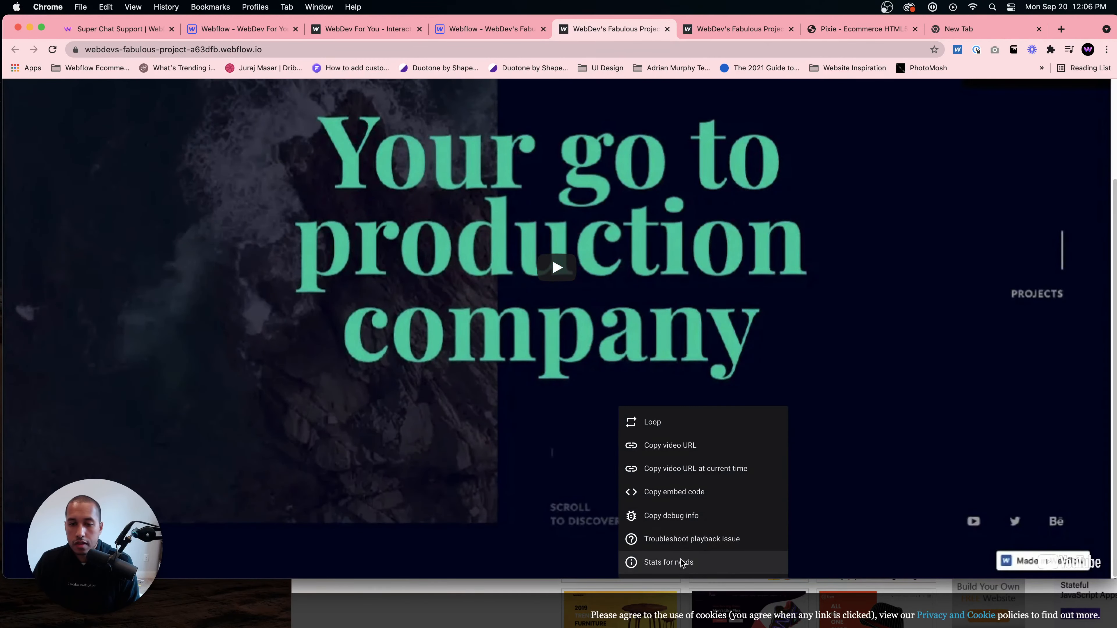
click(539, 557)
- Set the YouTube element's width to 70% and republish the site
click(484, 29)
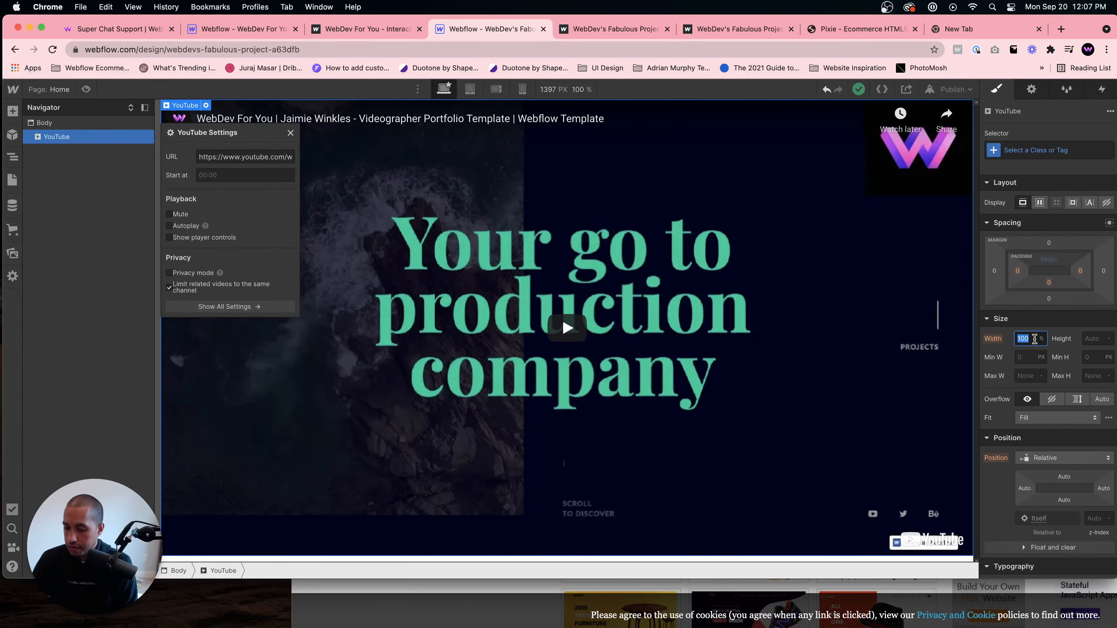
click(1025, 339)
text(70)
click(774, 207)
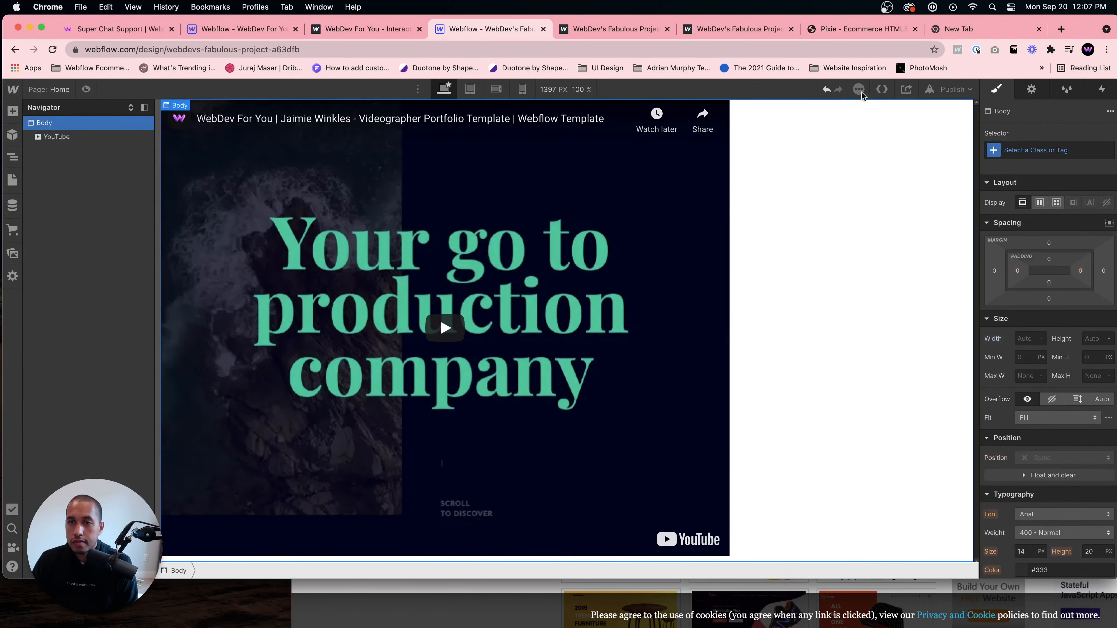
click(952, 89)
click(901, 239)
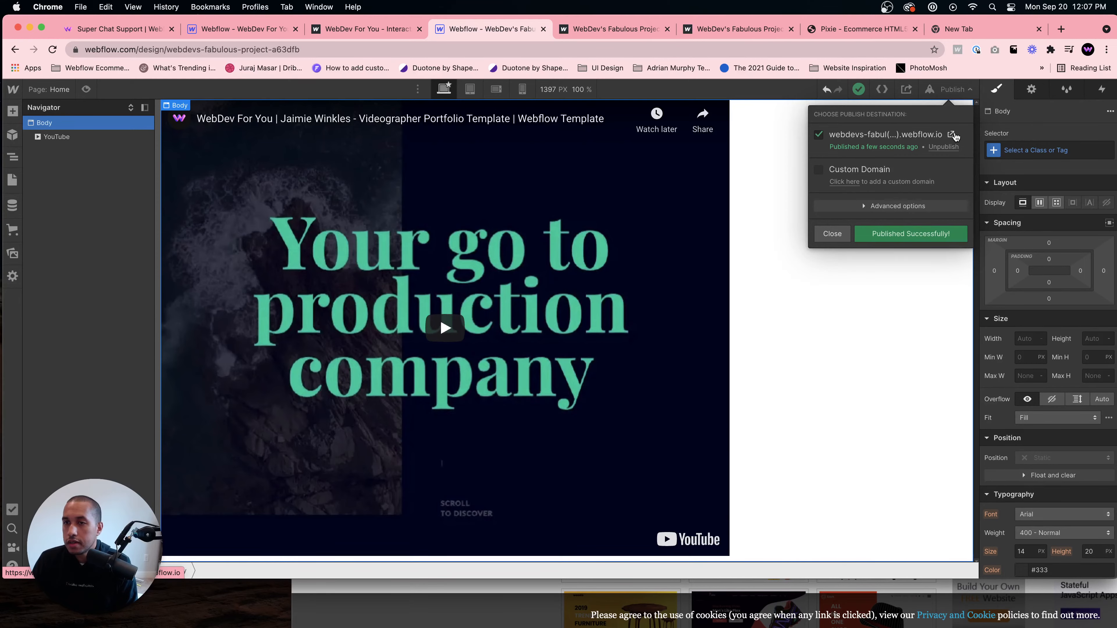
- Open the published site and inspect the YouTube embed's markup in developer tools
click(951, 135)
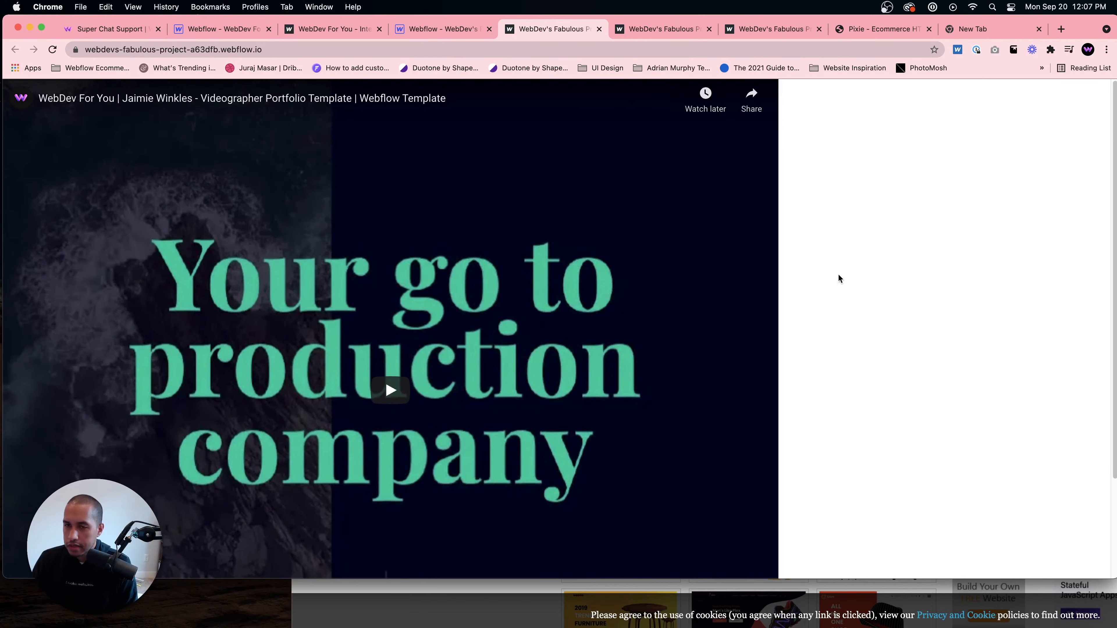
right_click(839, 276)
click(861, 422)
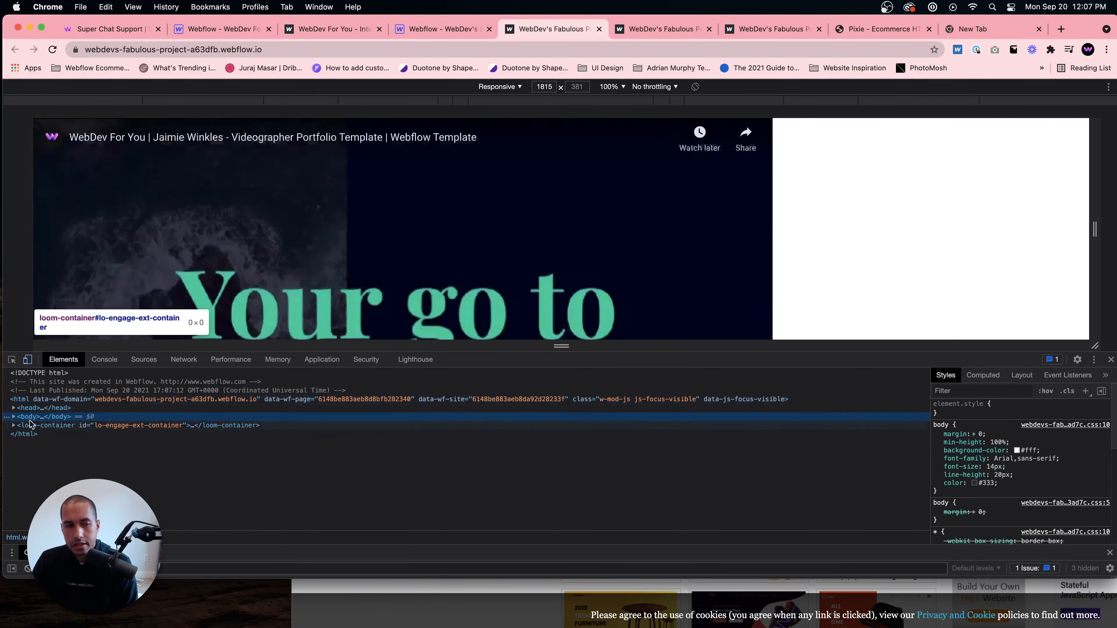
right_click(10, 416)
key(Escape)
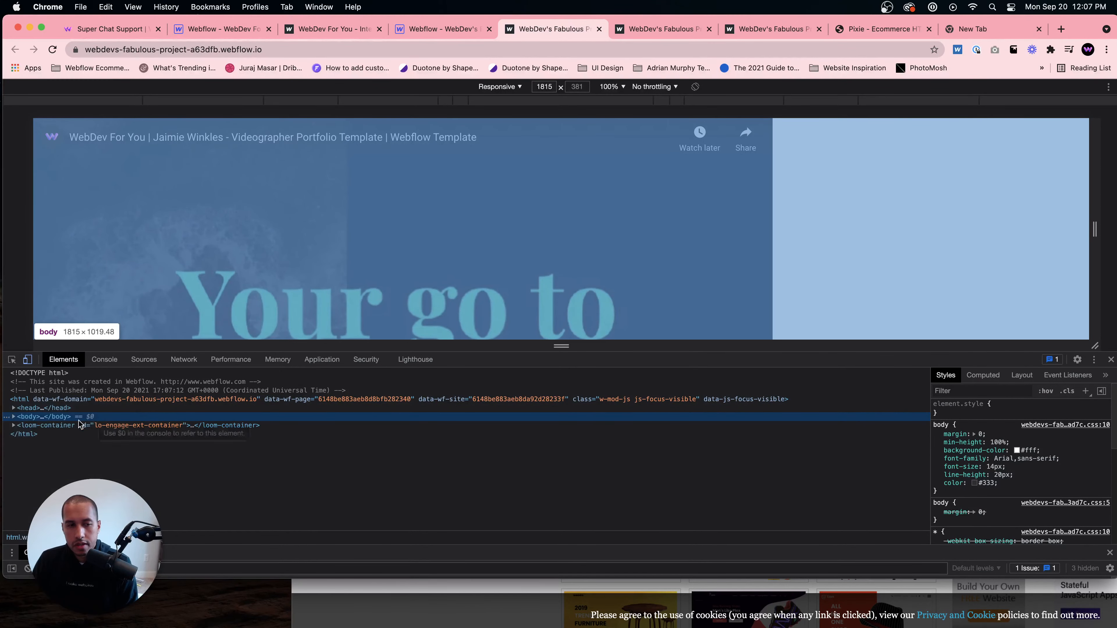
click(13, 416)
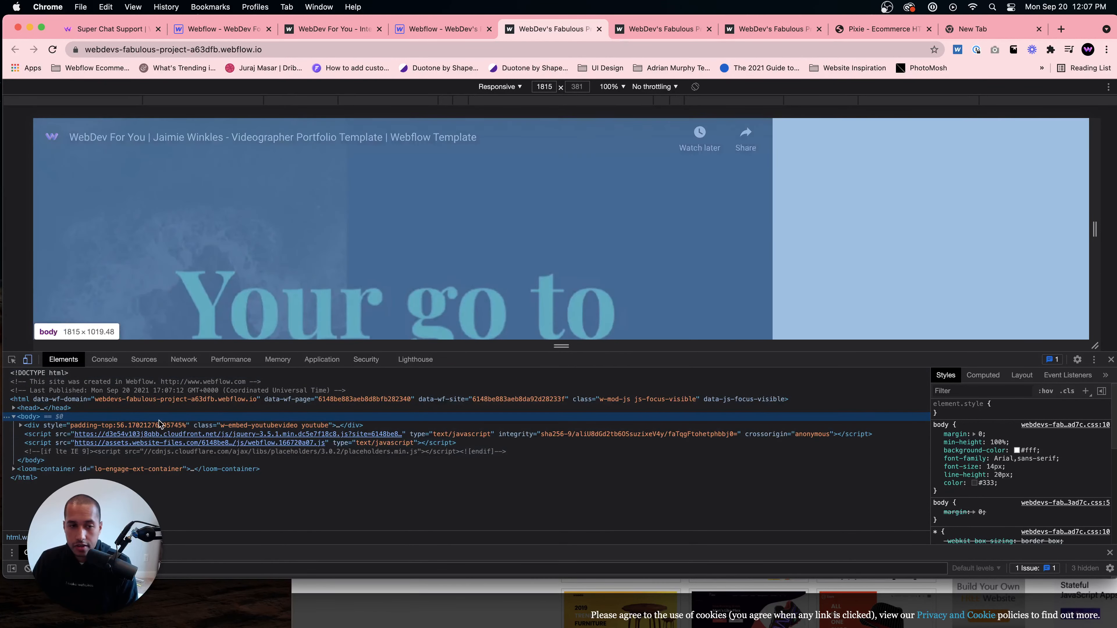
click(49, 425)
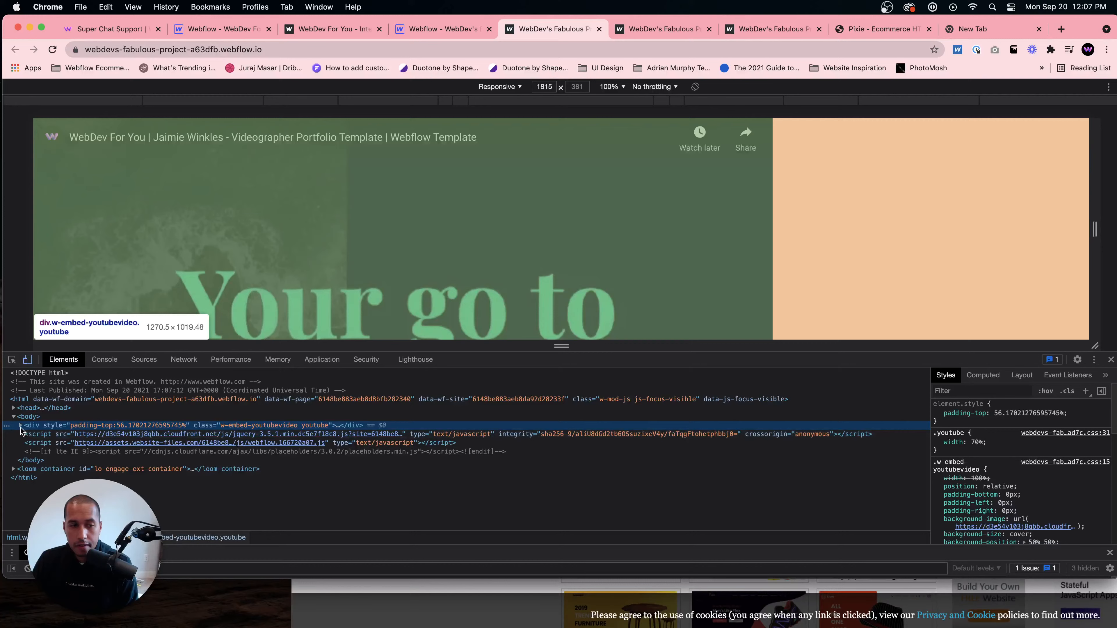
click(21, 425)
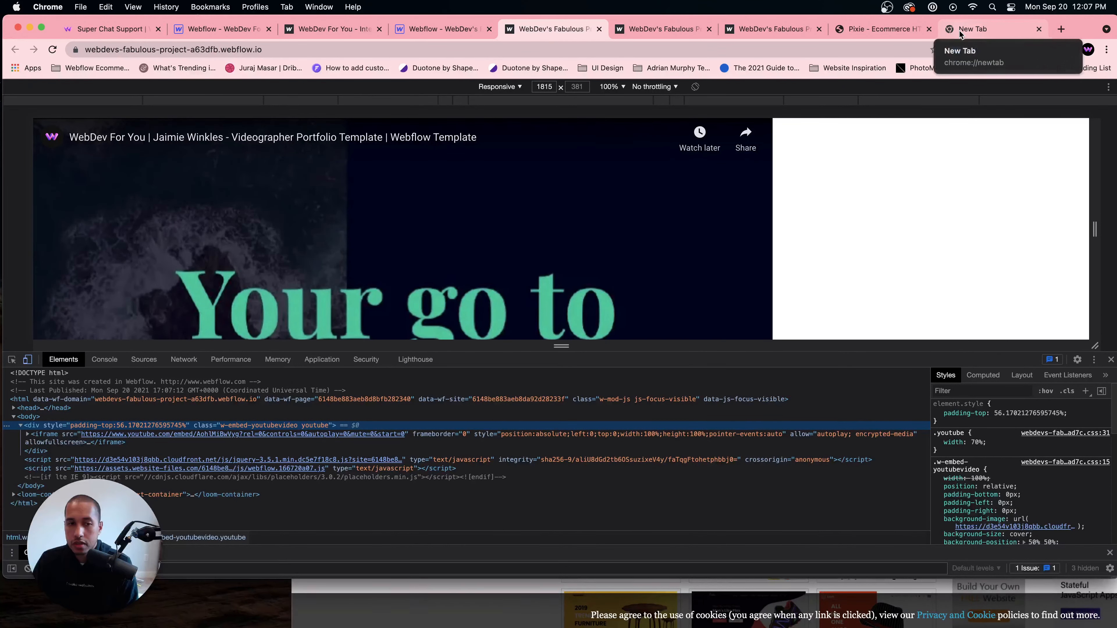
click(958, 30)
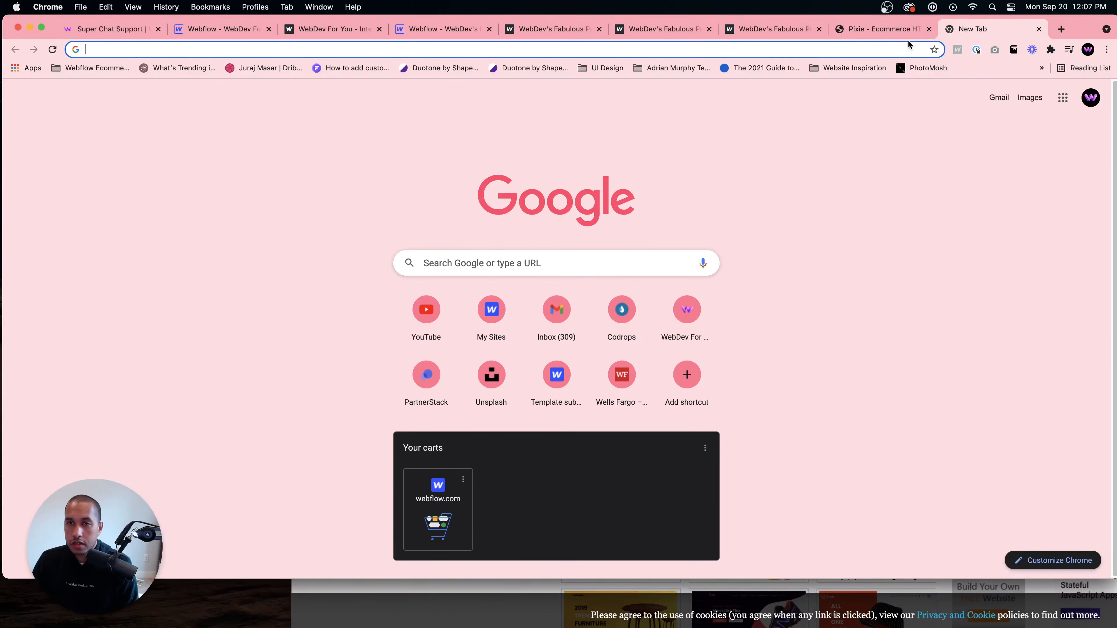
click(474, 33)
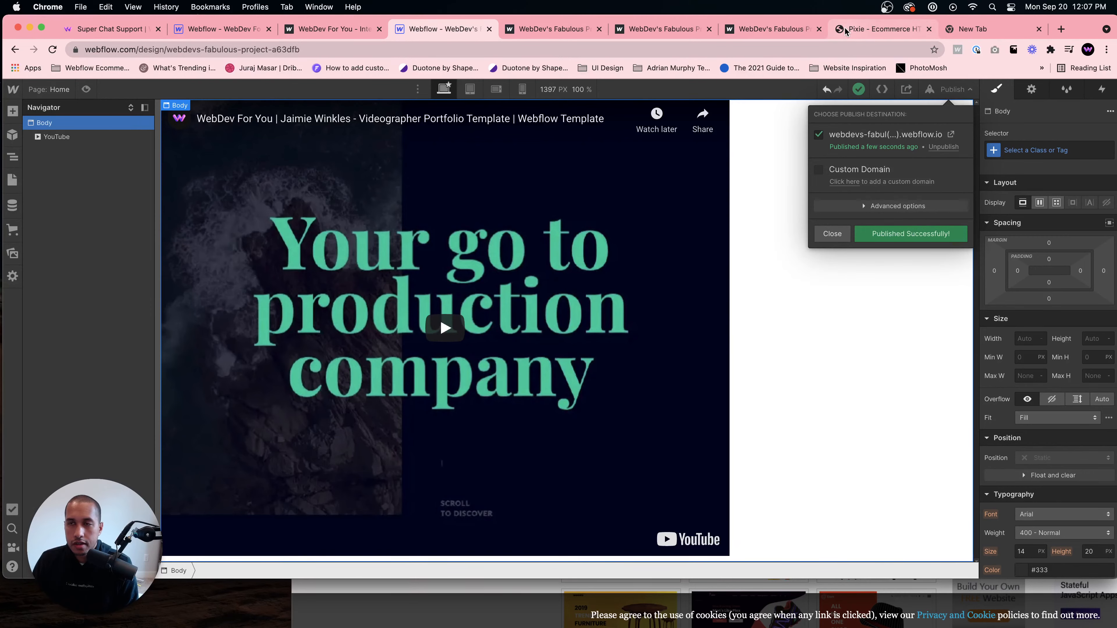
click(961, 30)
click(873, 32)
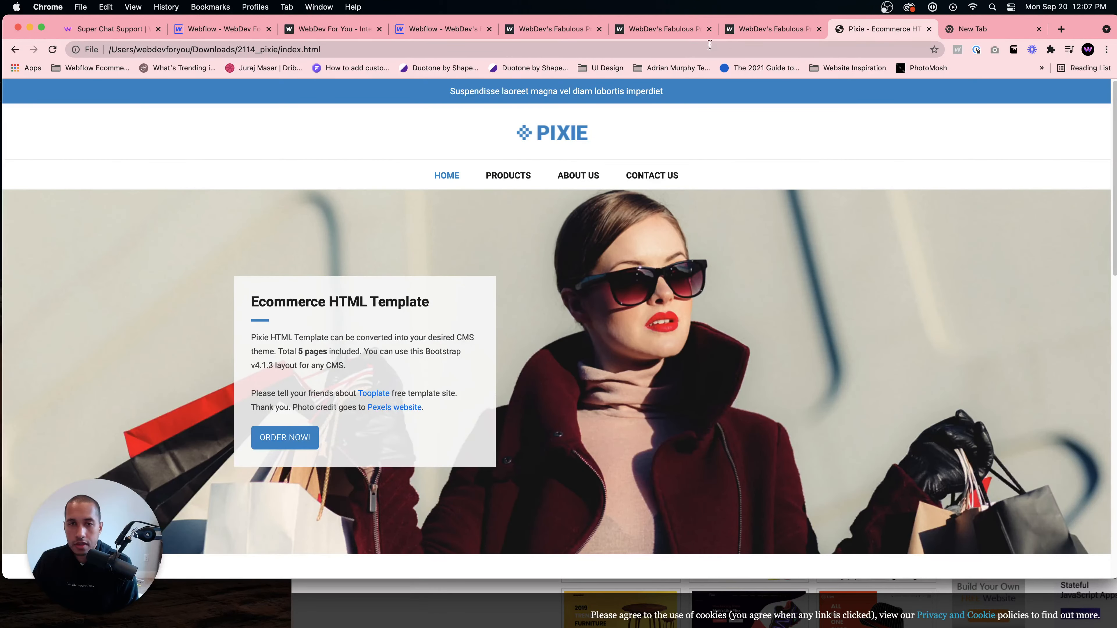
click(767, 29)
click(549, 29)
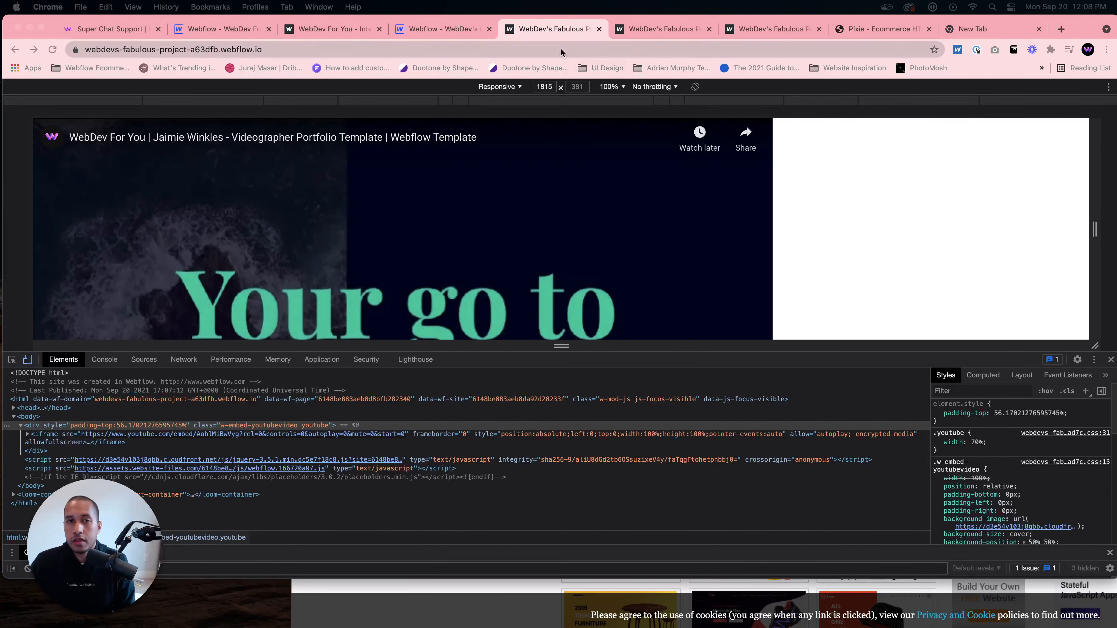
- Delete the YouTube element from the page in the designer
click(437, 29)
key(Delete)
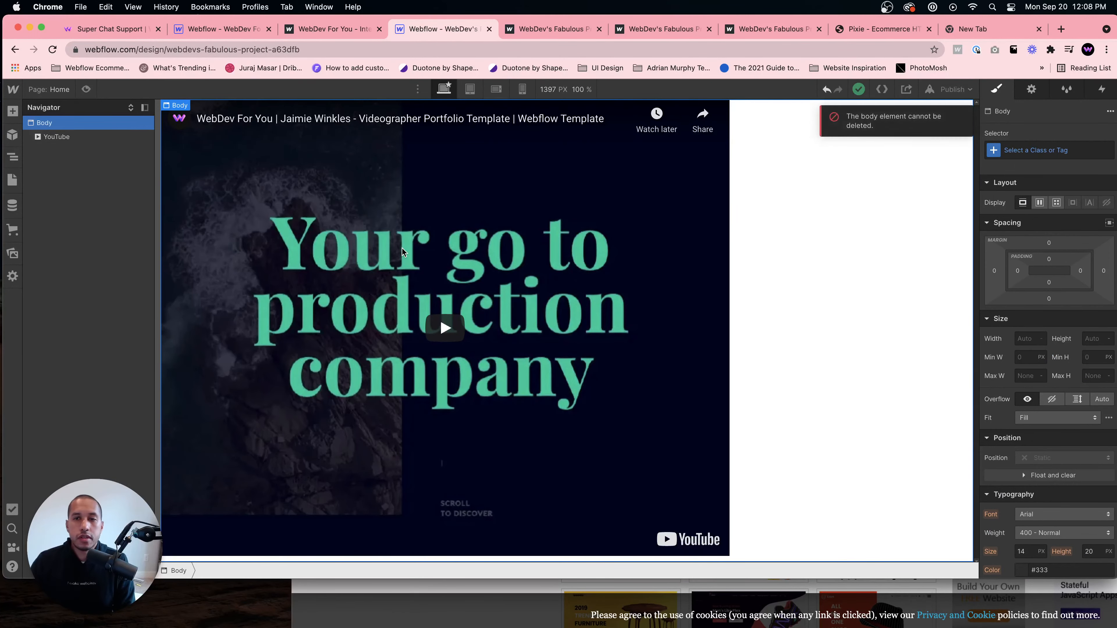
click(75, 137)
key(Delete)
click(303, 177)
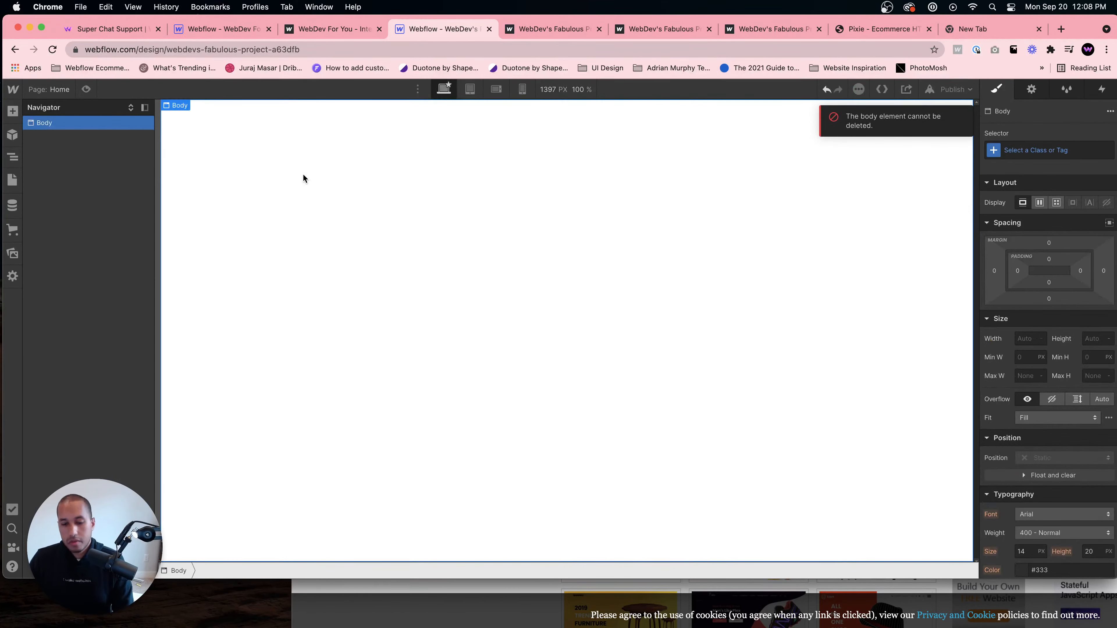
- Add an HTML Embed element, paste a YouTube iframe embed code into it, and save
key(super+e)
text(embed)
key(Return)
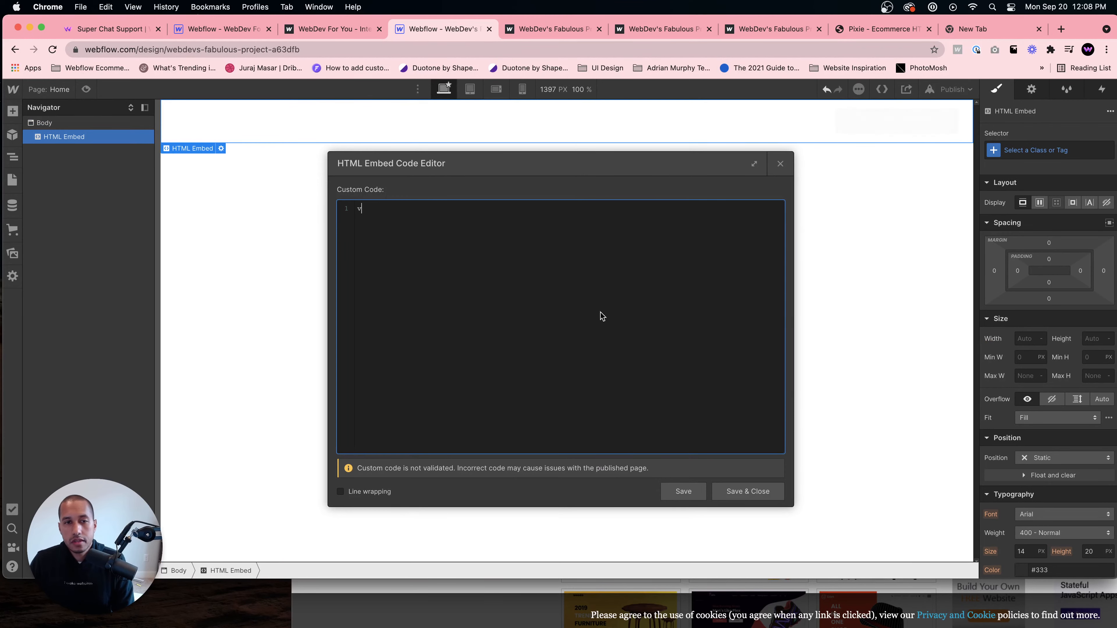
key(super+v)
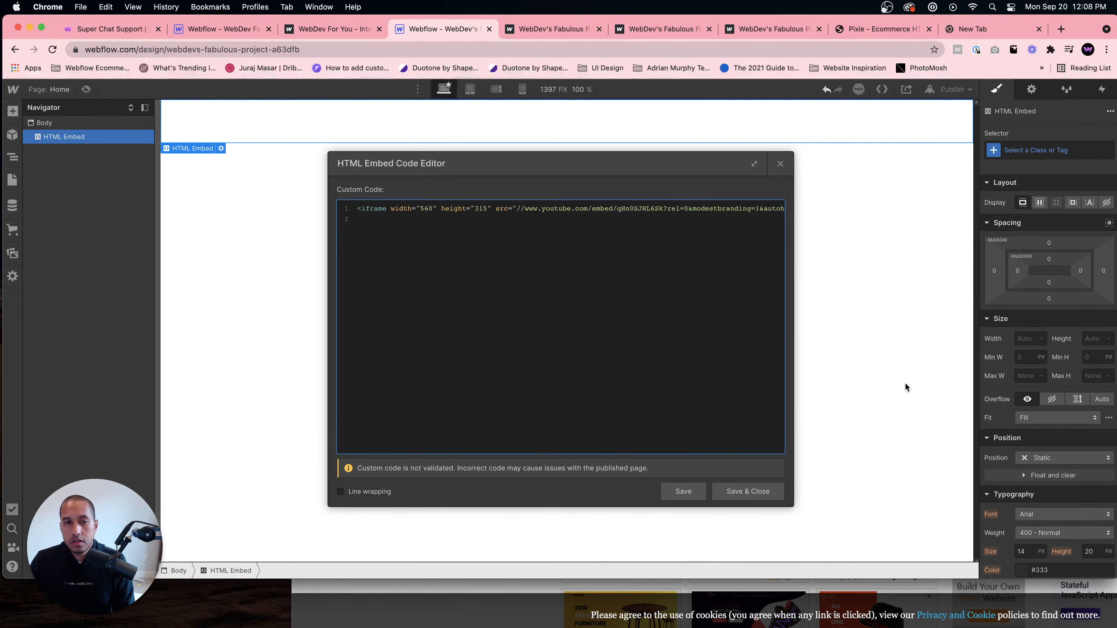
key(BackSpace)
click(767, 492)
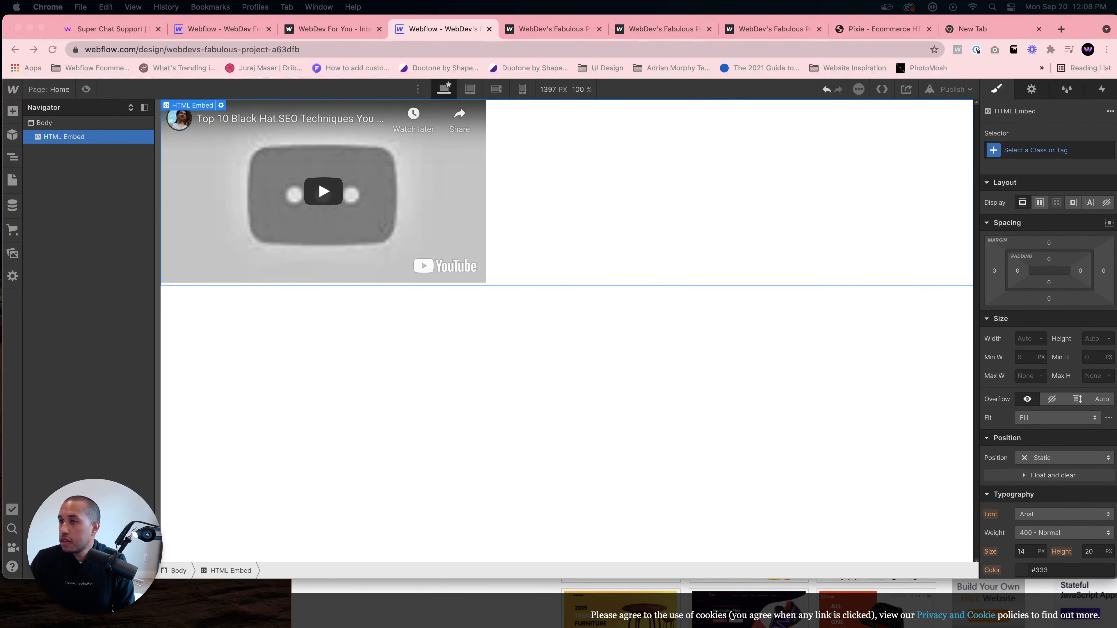
- Replace the video ID in the HTML Embed's iframe code with a different YouTube video and save the embed
click(284, 146)
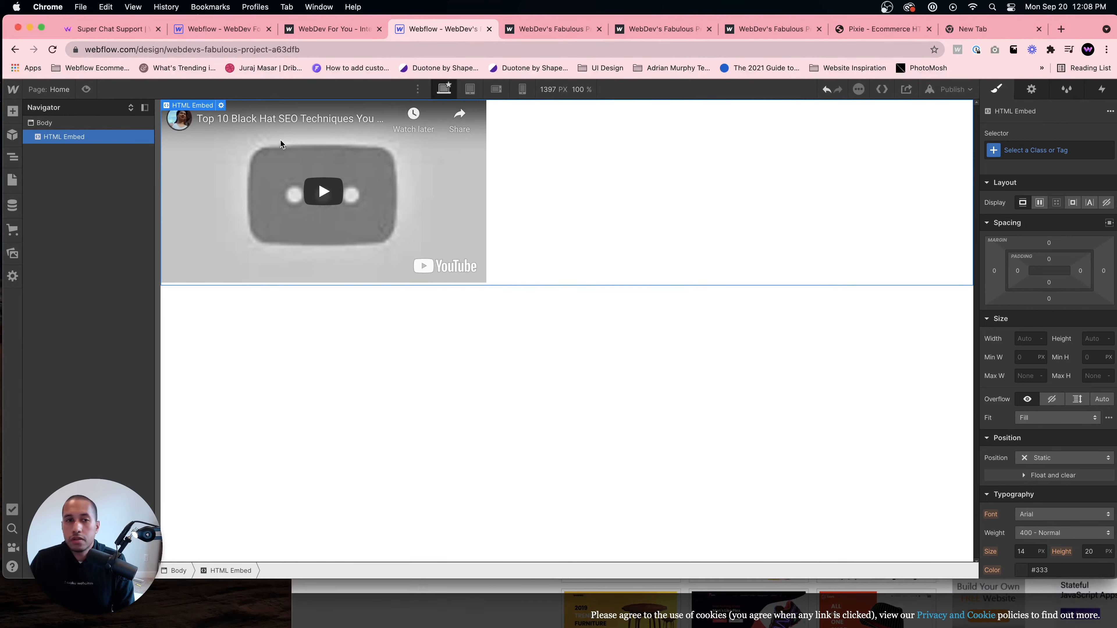
click(221, 105)
scroll(401, 226, left, 10)
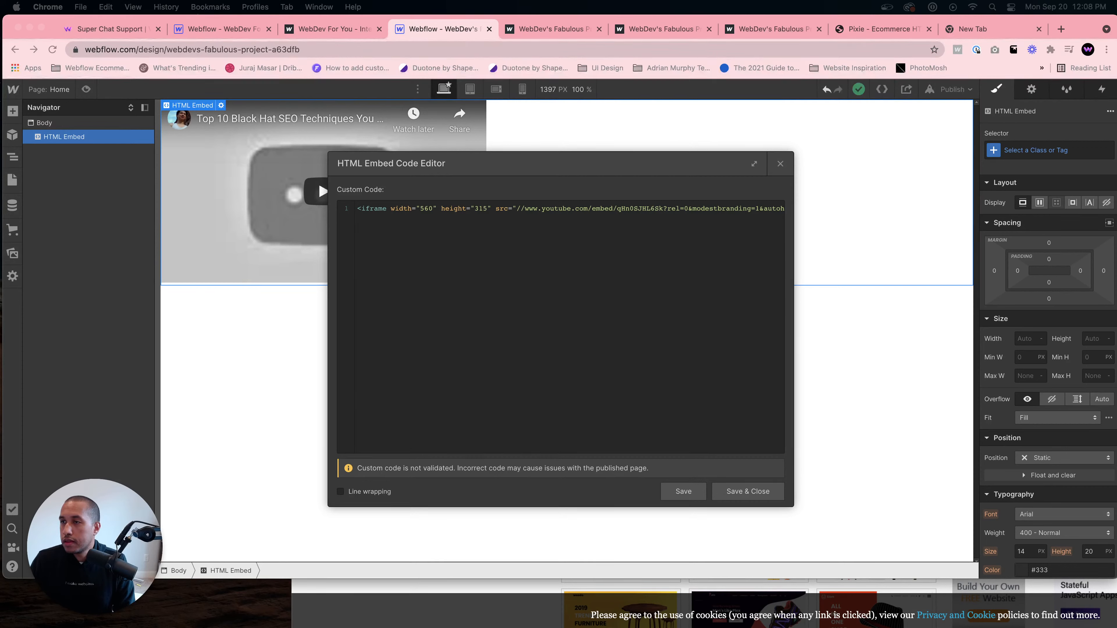
click(598, 209)
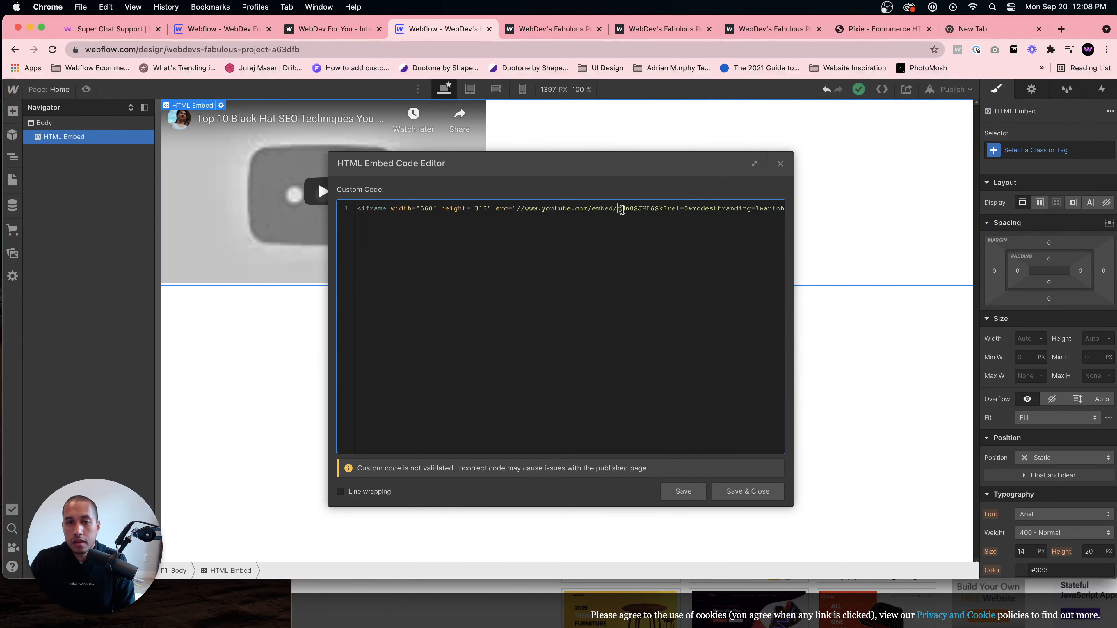
drag(622, 210, 669, 207)
text(AohlMiBwVyg)
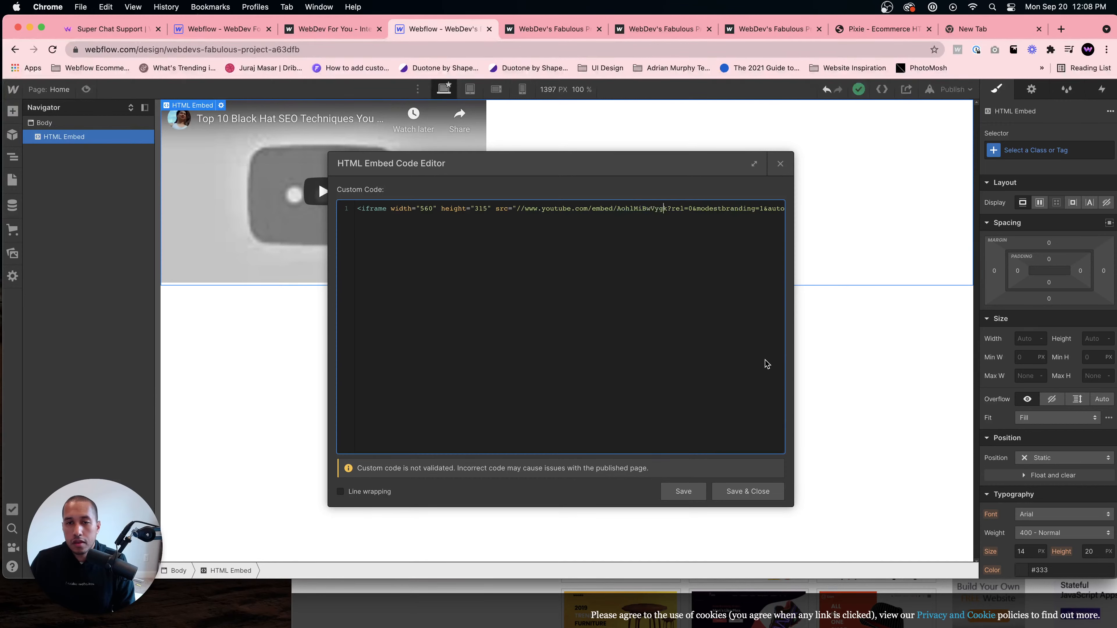
drag(669, 207, 543, 206)
click(624, 212)
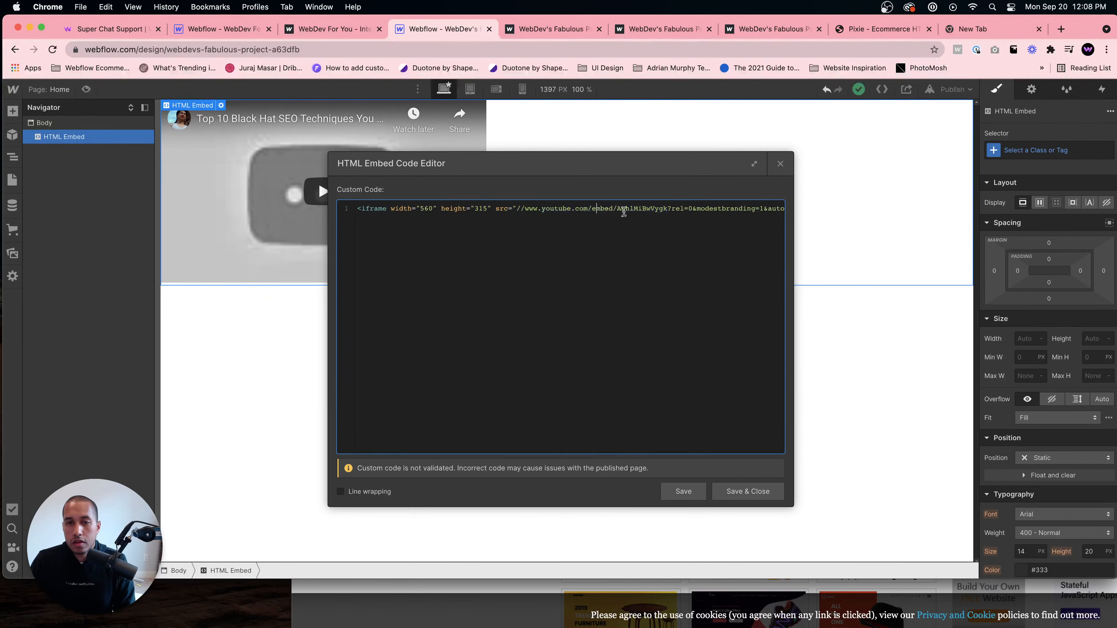
drag(616, 208, 660, 207)
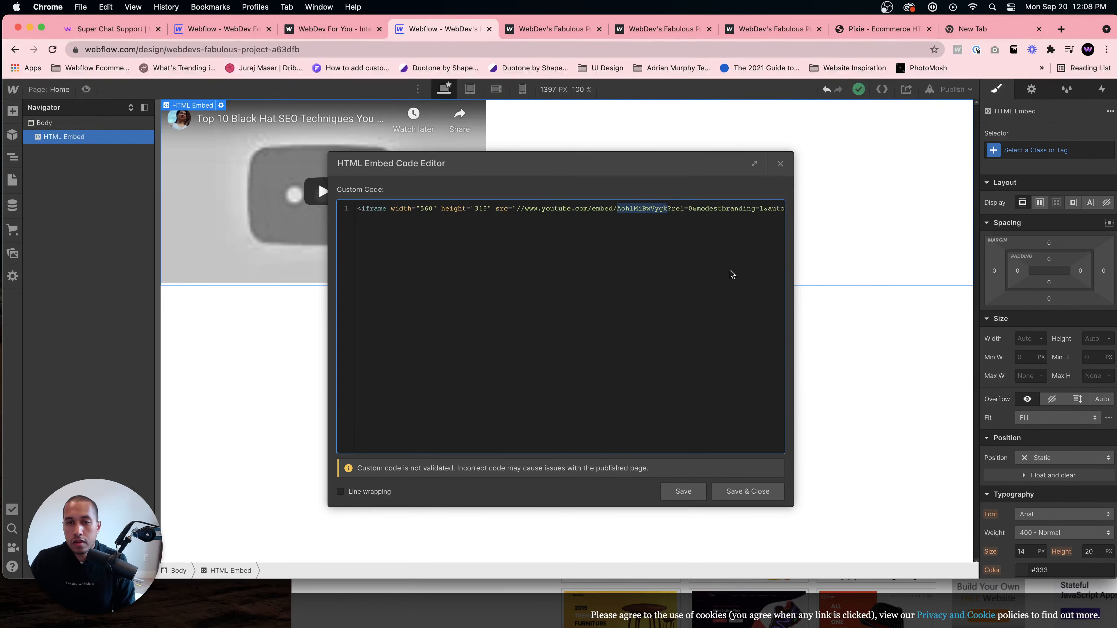
key(super+v)
click(748, 491)
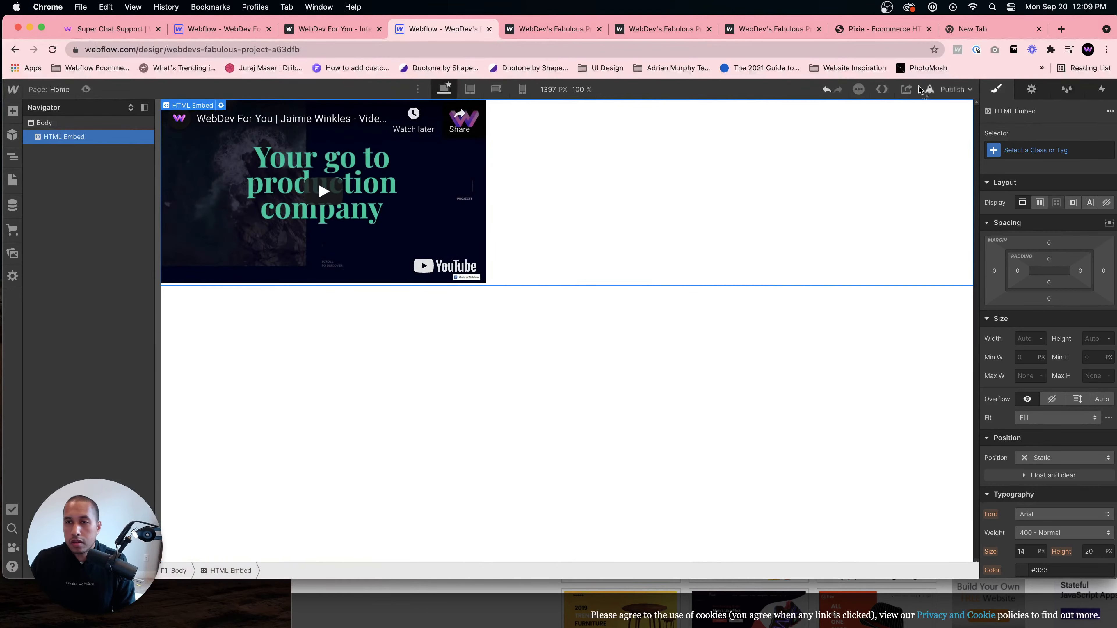
- Publish the site to the webflow.io domain, open the published page to view the embed, and return to the designer
click(950, 89)
click(907, 237)
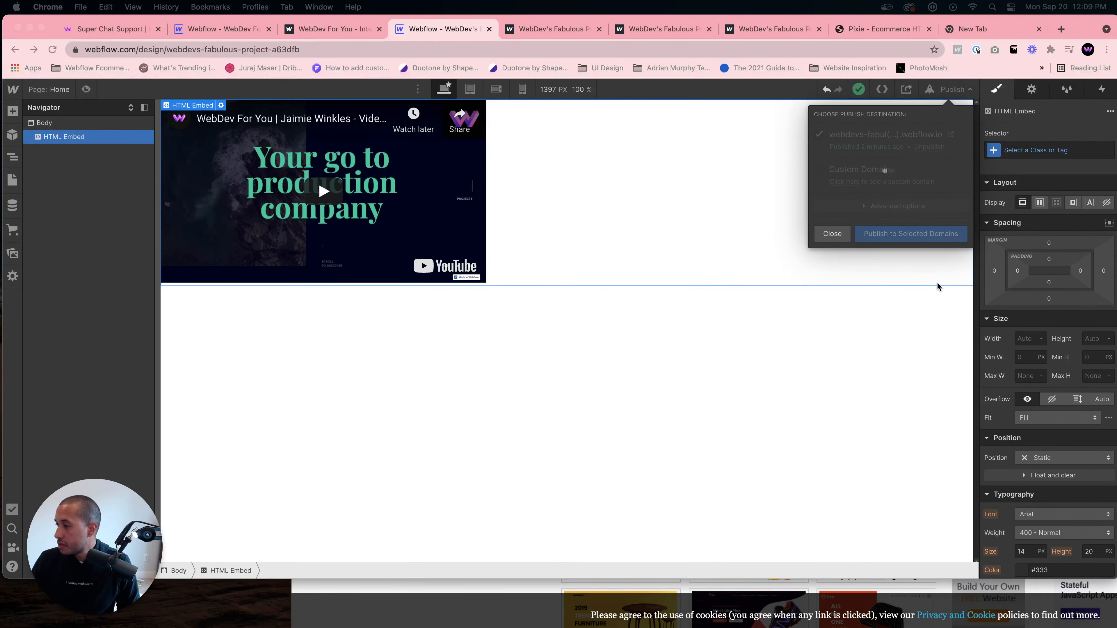
click(951, 133)
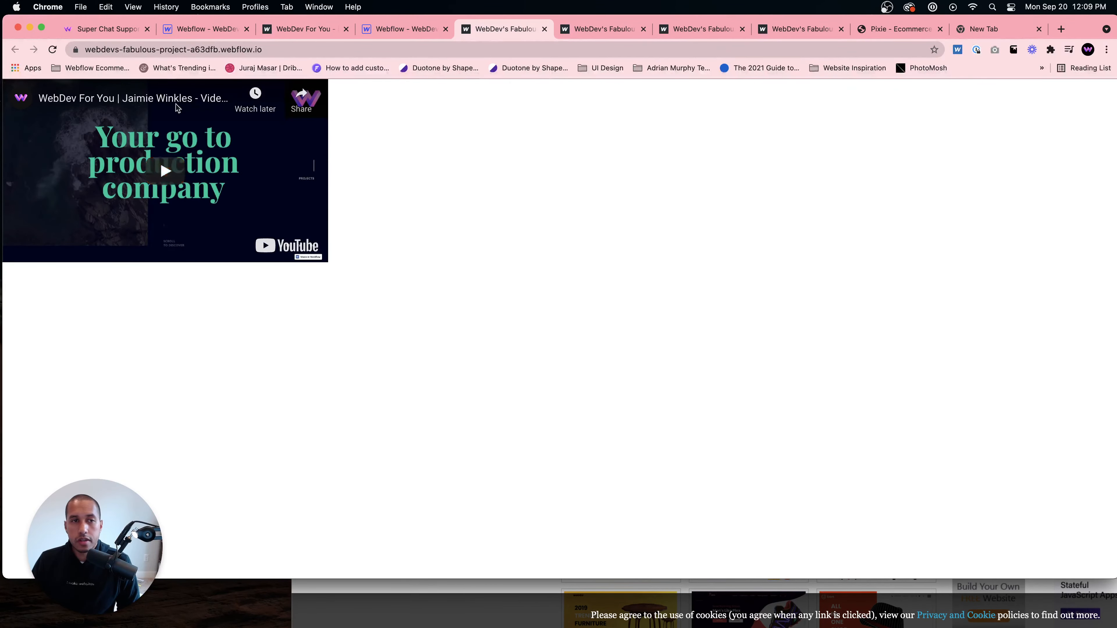
click(544, 30)
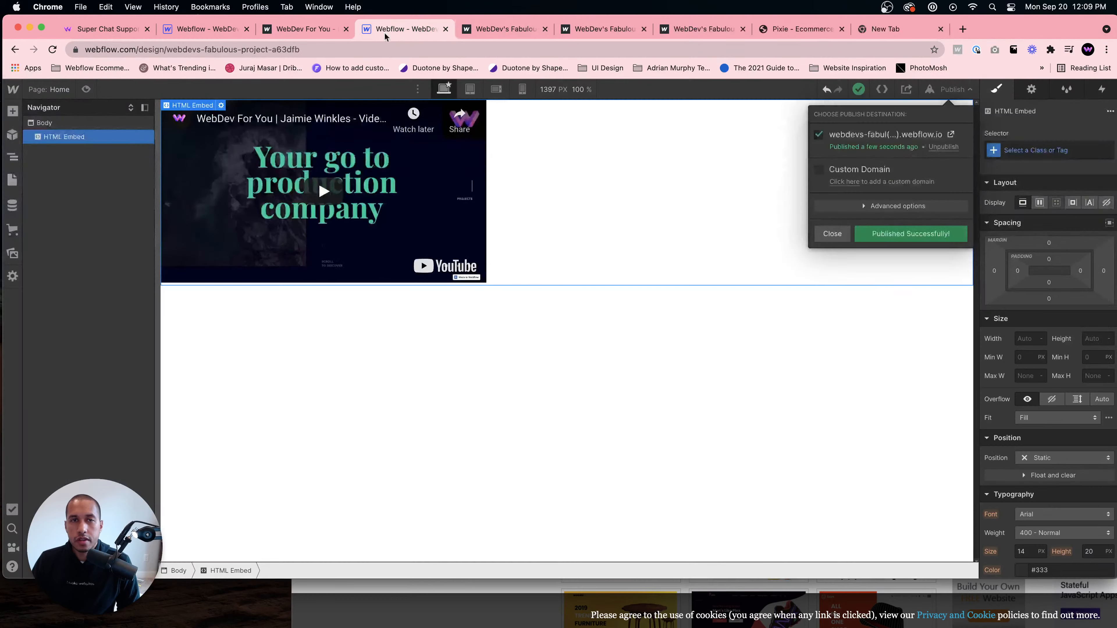
- Delete the HTML Embed element from the page
click(365, 382)
key(Delete)
click(302, 245)
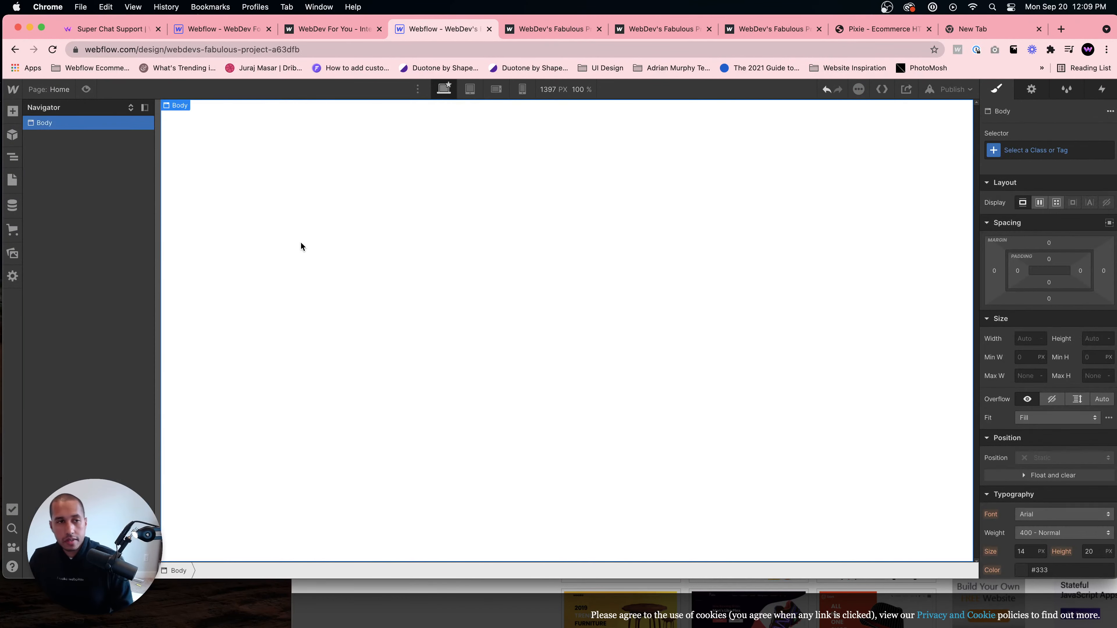
- Add a Lightbox Link element and set its lightbox media to a pasted YouTube video URL
key(cmd+e)
text(lightbox)
key(Return)
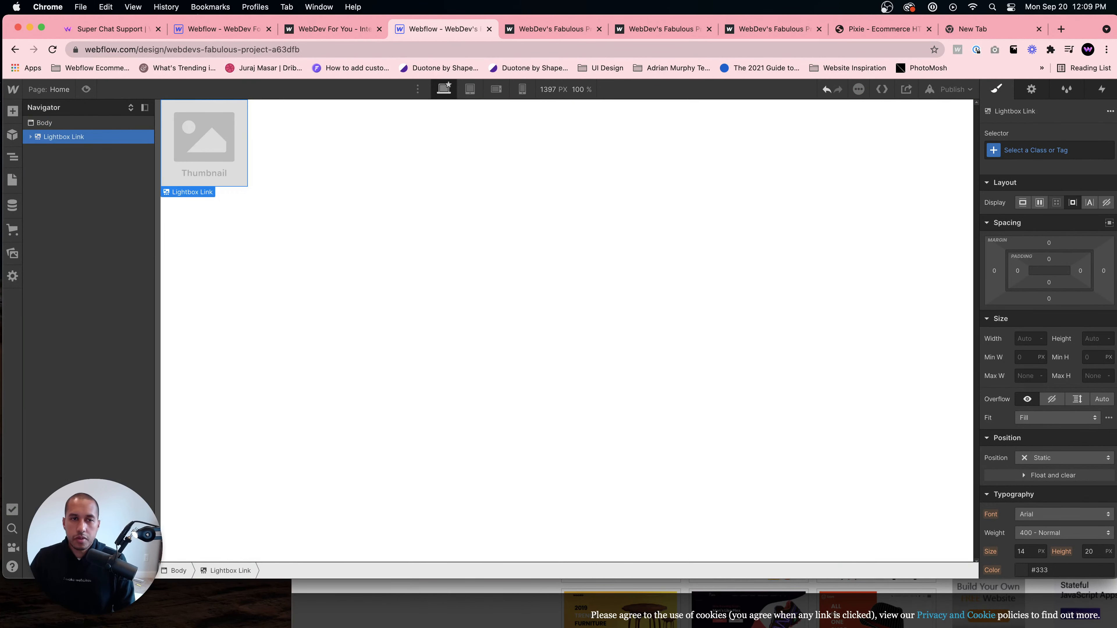
click(30, 136)
click(216, 139)
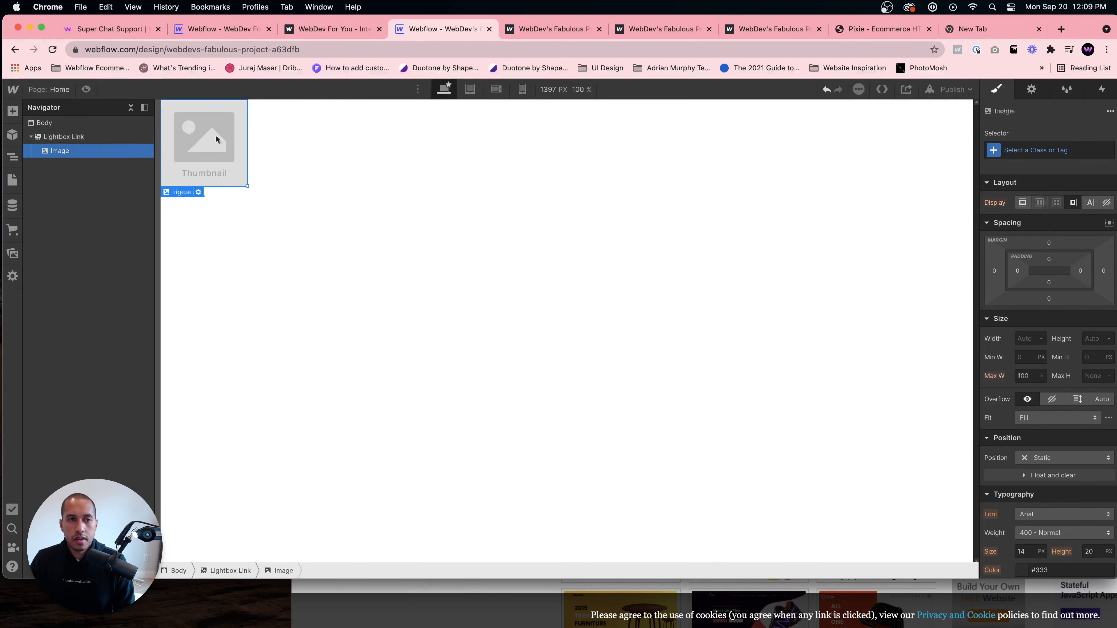
click(1031, 89)
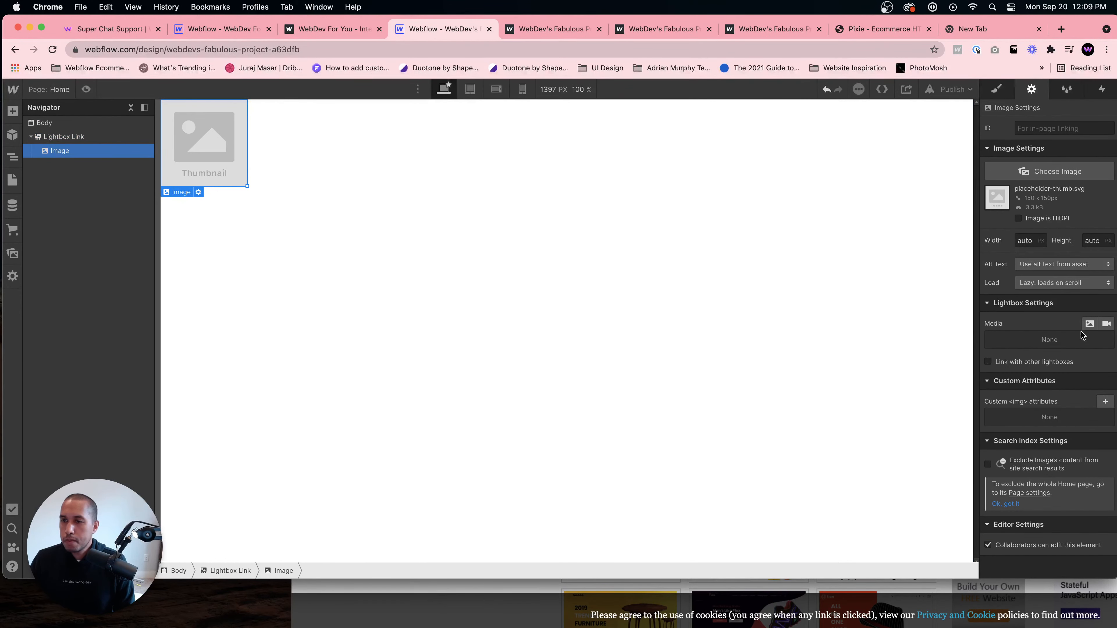
click(1101, 326)
click(1054, 384)
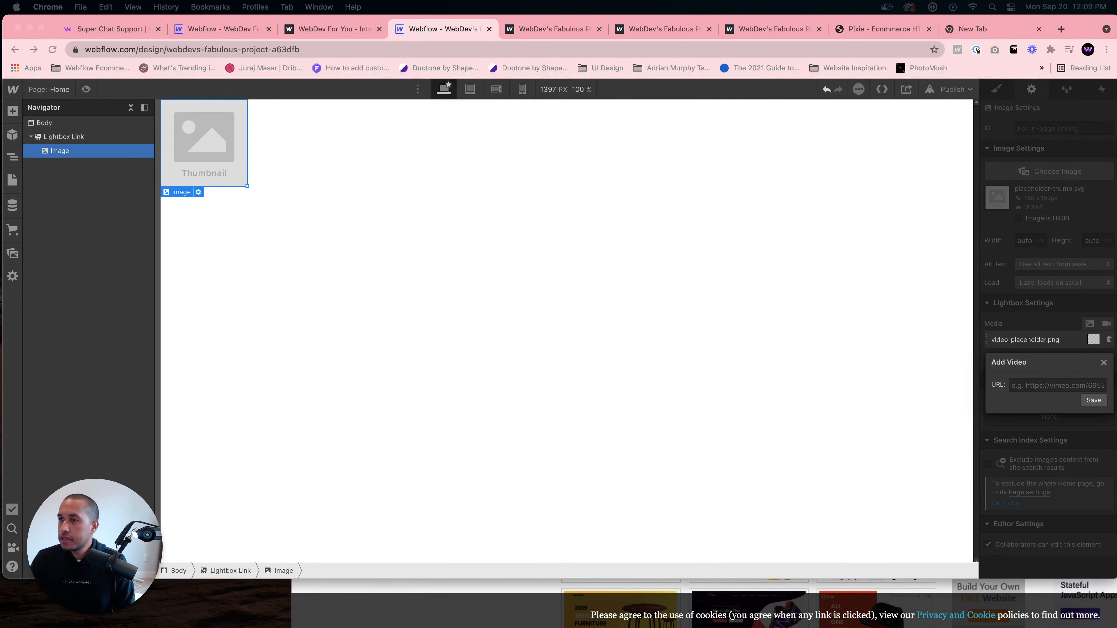
click(1080, 364)
key(super+v)
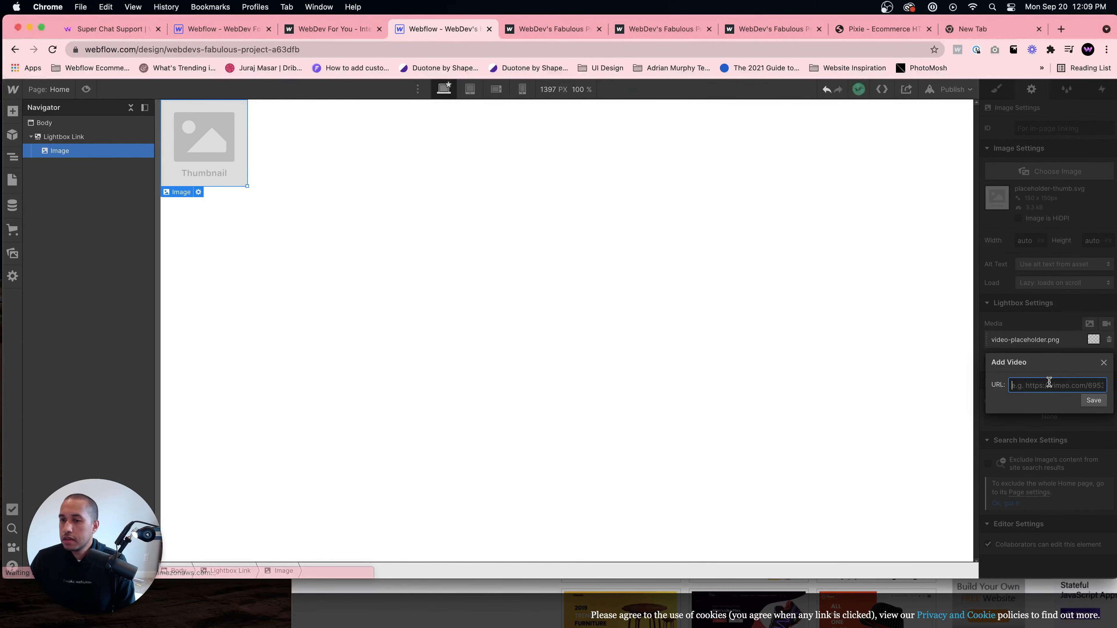
click(1101, 401)
click(805, 229)
- Republish the site, open the published page, and play the lightbox video from its thumbnail
click(950, 89)
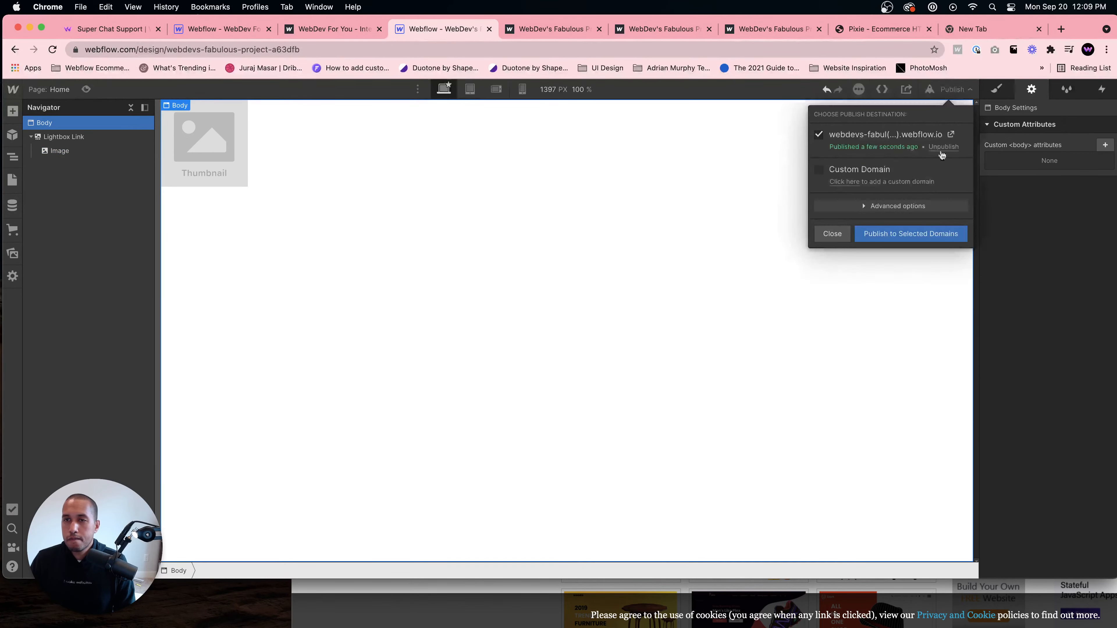
click(917, 234)
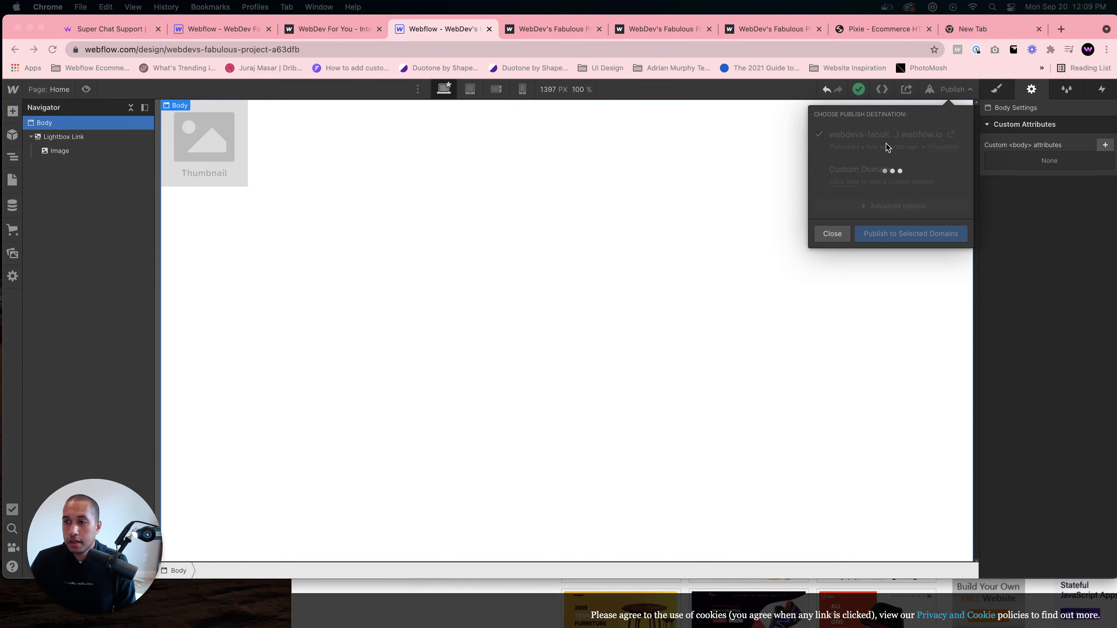
click(950, 135)
click(55, 138)
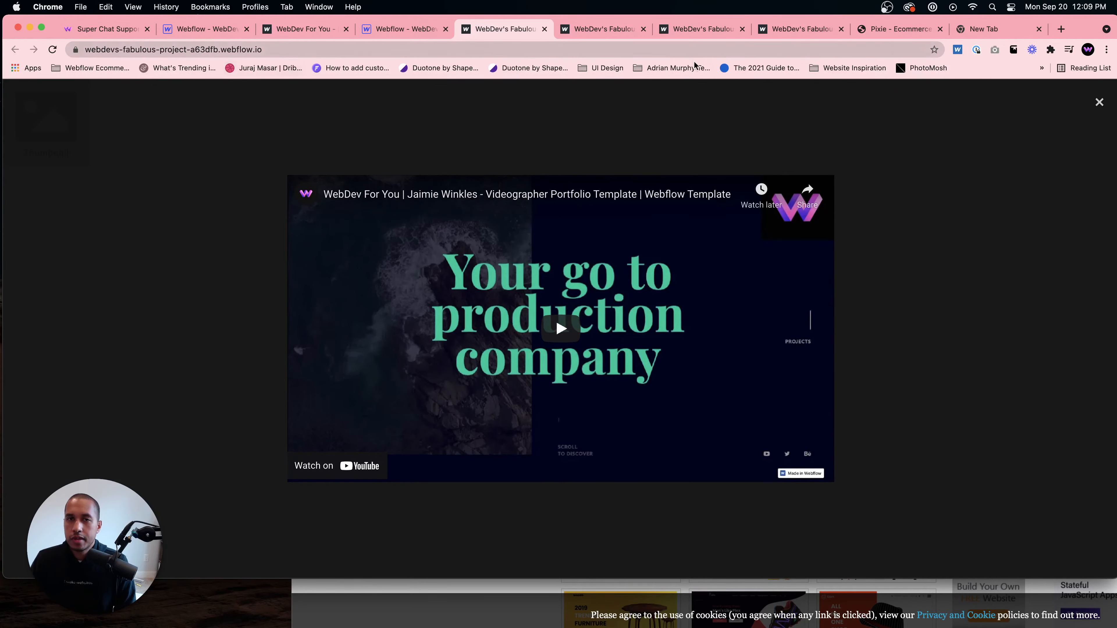
- Close the extra published-site and template browser tabs
click(618, 31)
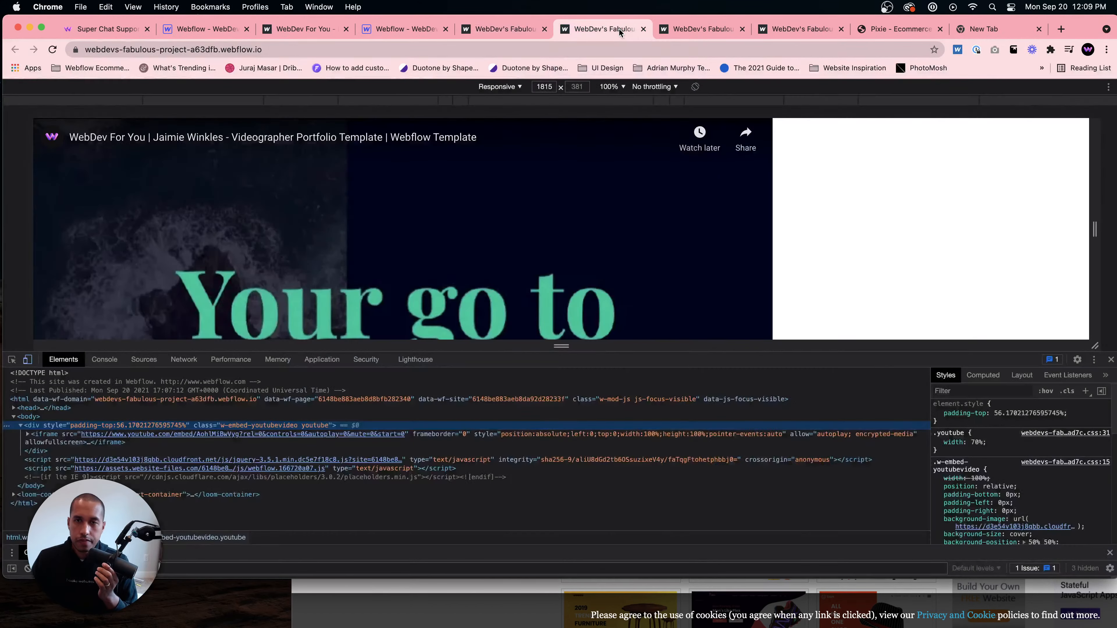
click(642, 30)
click(643, 29)
click(643, 29)
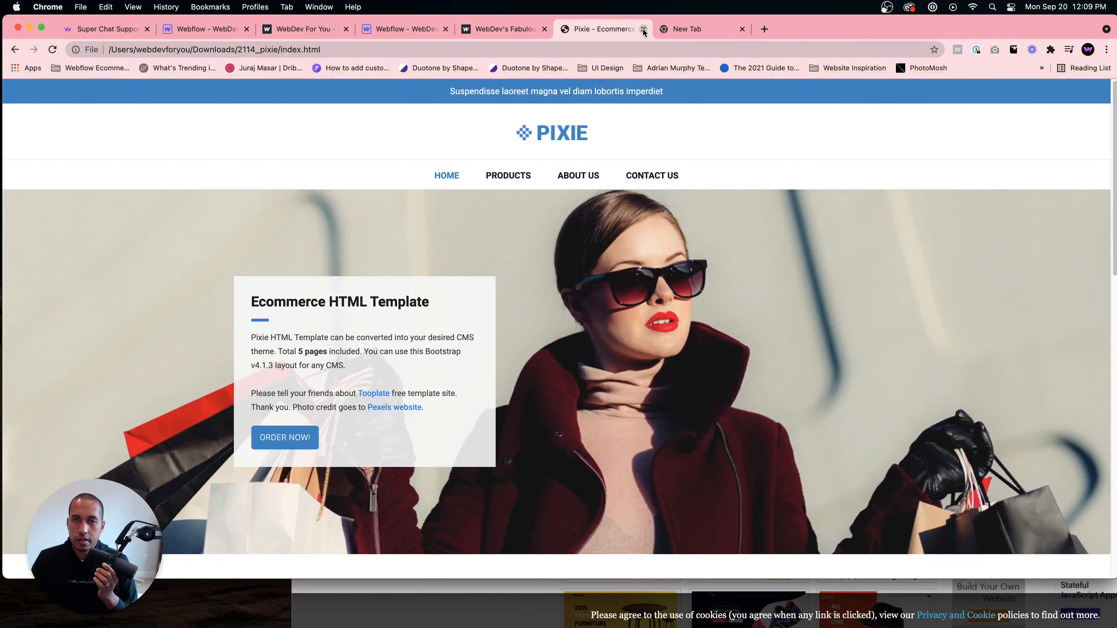
click(643, 29)
click(643, 29)
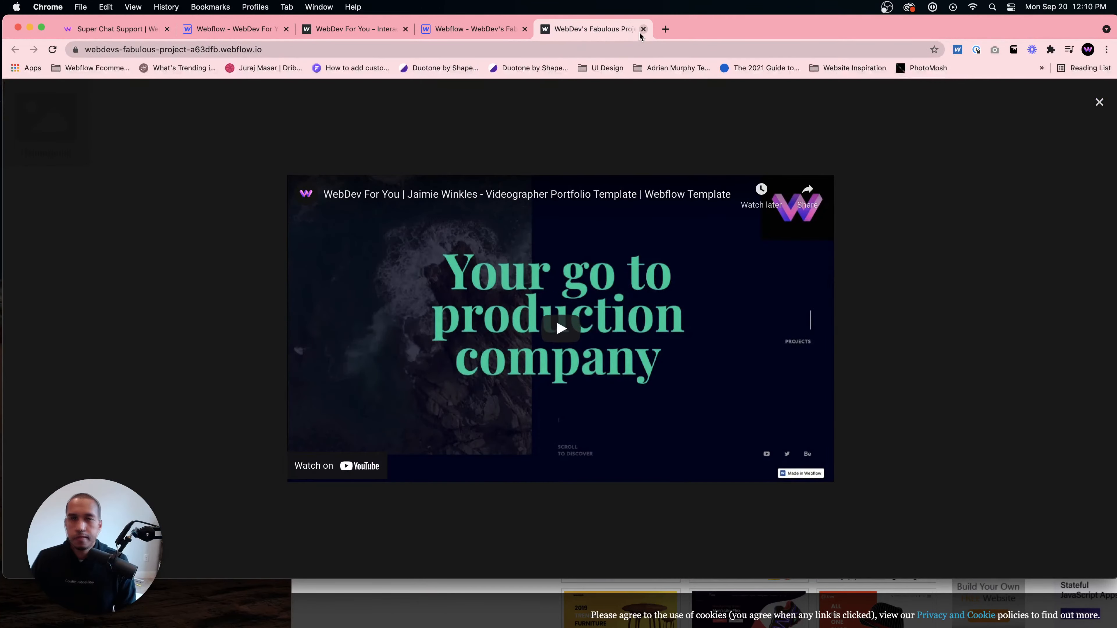
click(643, 29)
- Delete the Lightbox Link element from the page
click(208, 173)
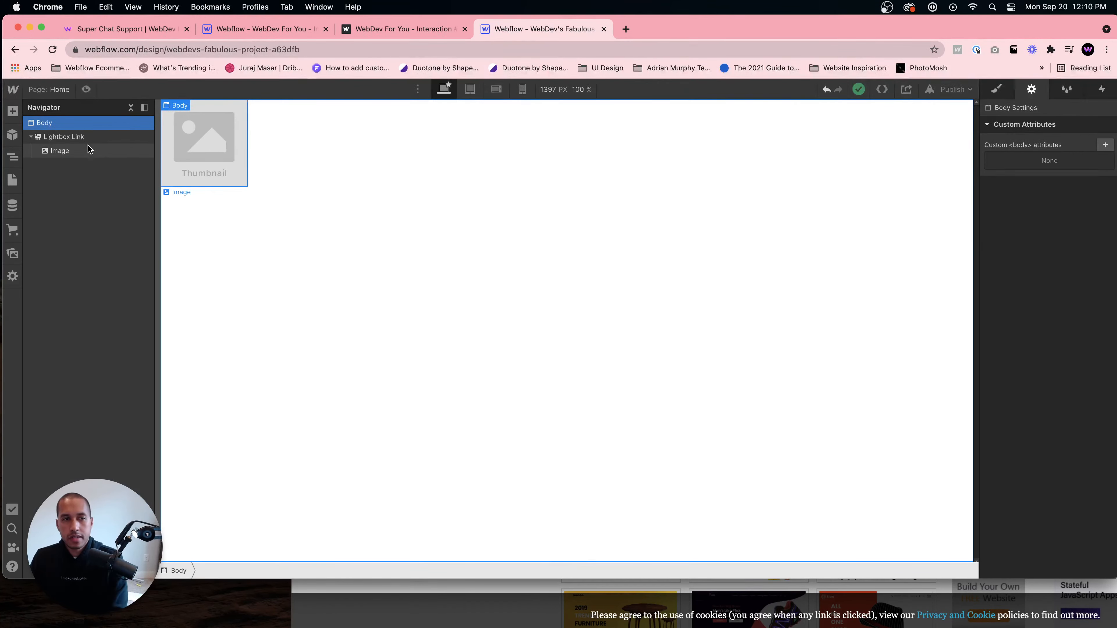
click(79, 137)
key(Delete)
- Clean up the unused YouTube class in the Style Manager and reselect the page body
click(1069, 90)
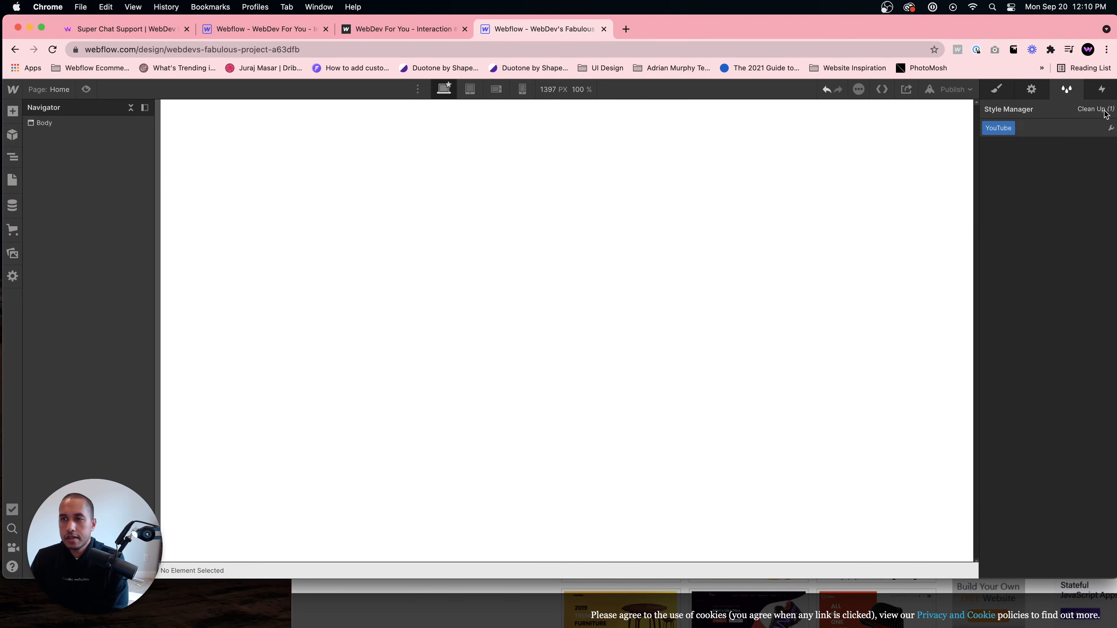
click(1099, 109)
click(995, 208)
click(997, 90)
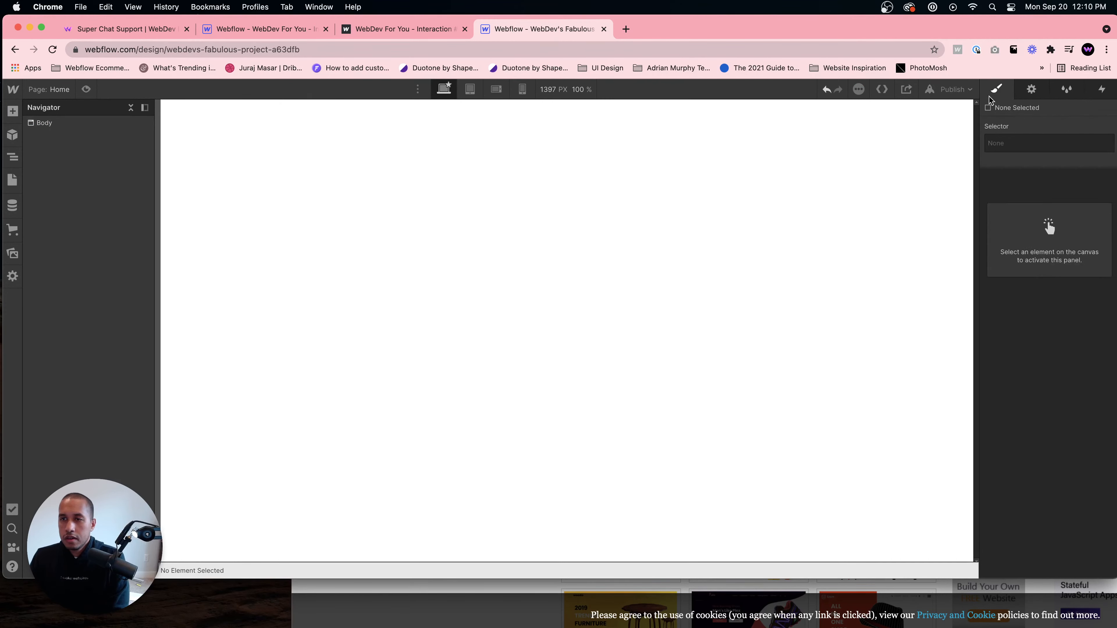
click(828, 168)
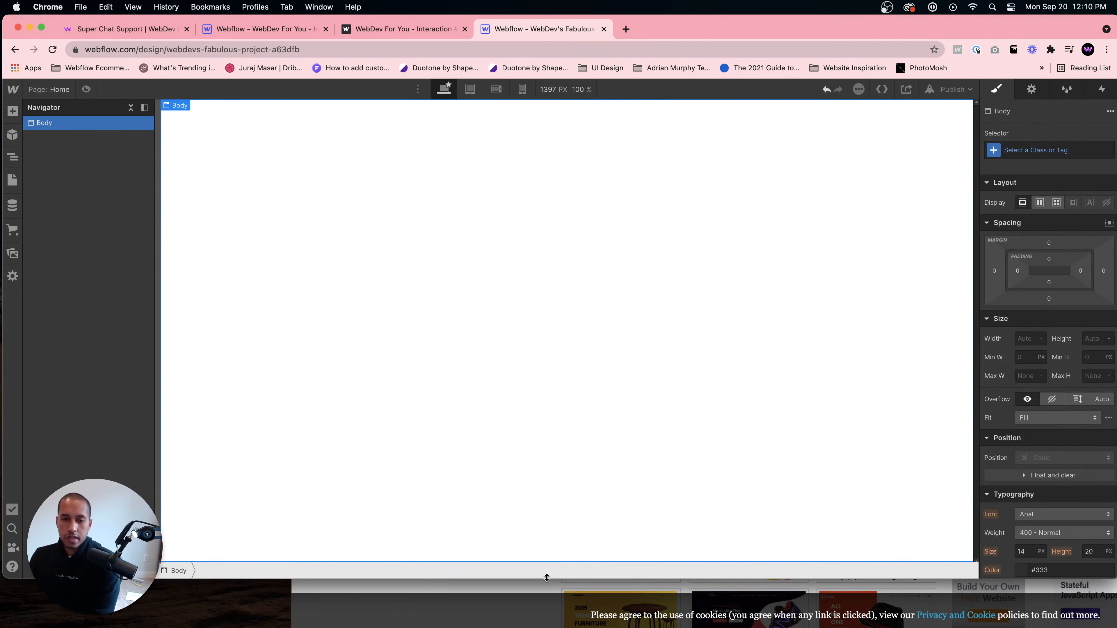
click(391, 596)
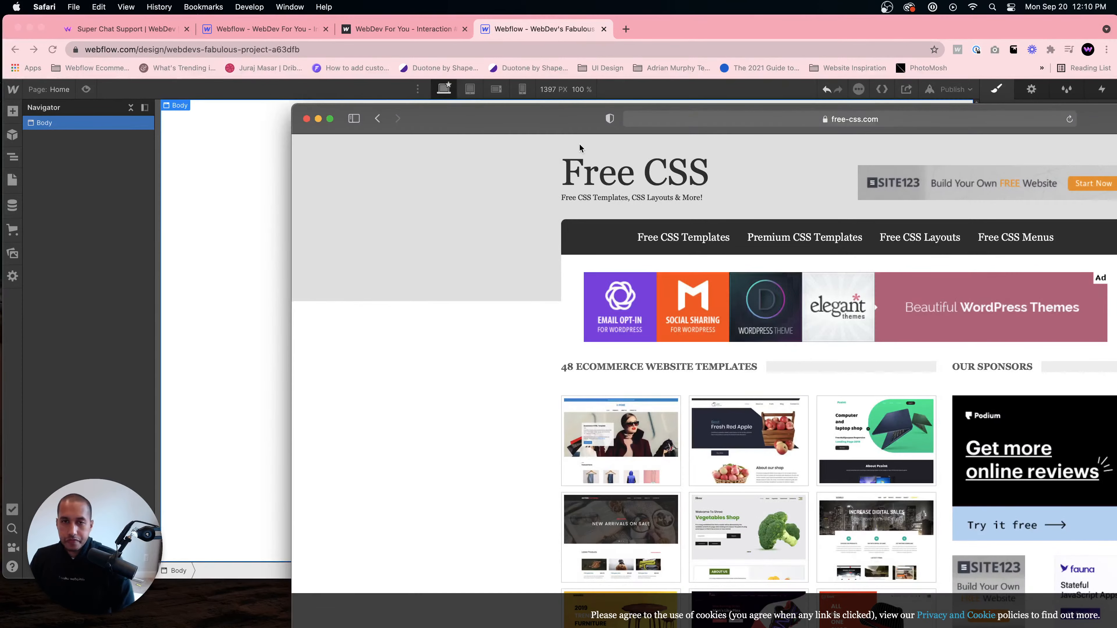
drag(513, 108, 526, 116)
click(391, 106)
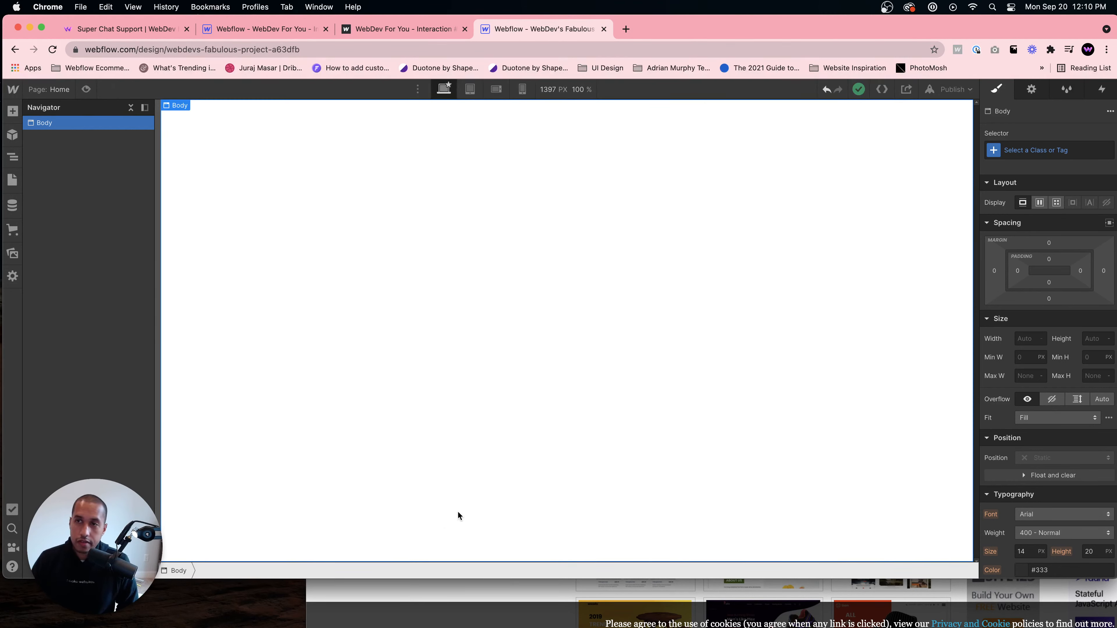
click(493, 604)
click(333, 128)
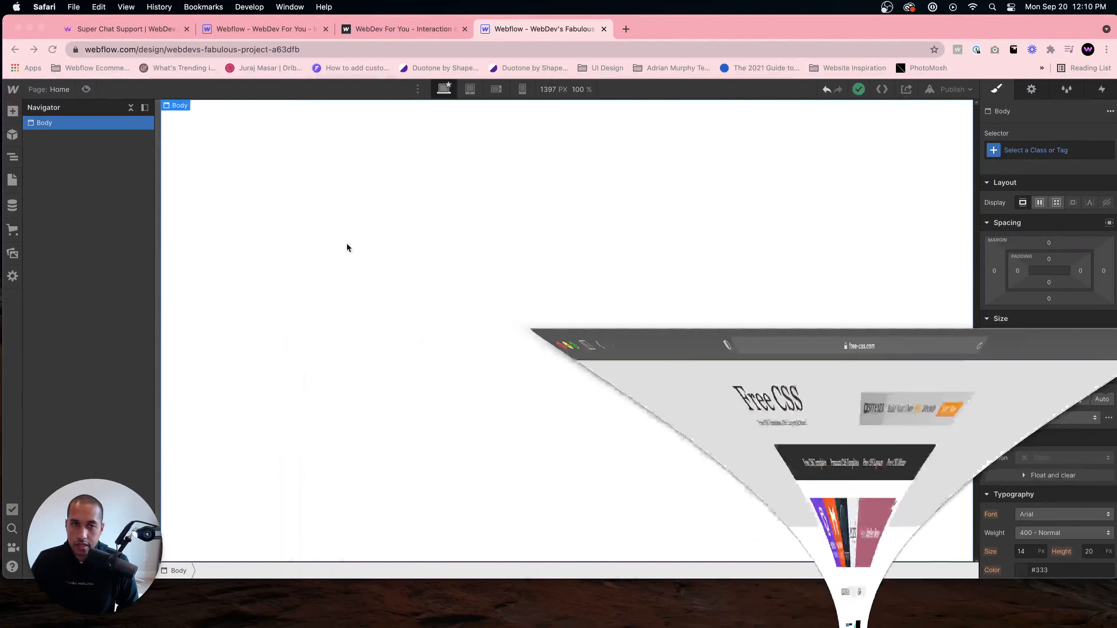
- Switch to Finder and open index.html from the 2114_pixie folder in the browser
mouse_move(421, 614)
click(224, 601)
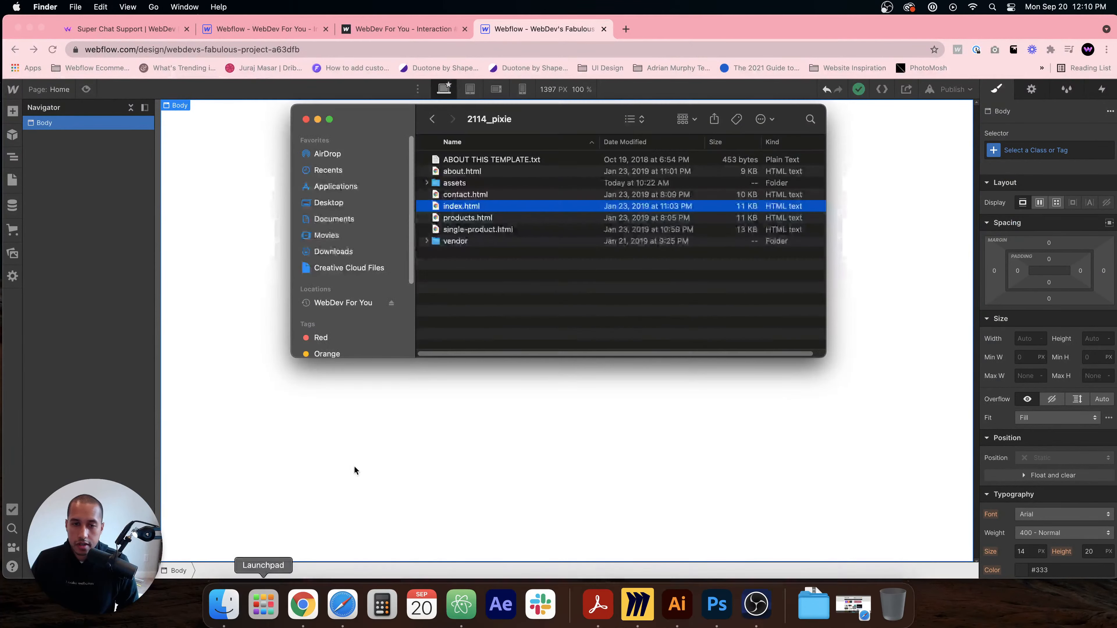
drag(386, 113, 479, 172)
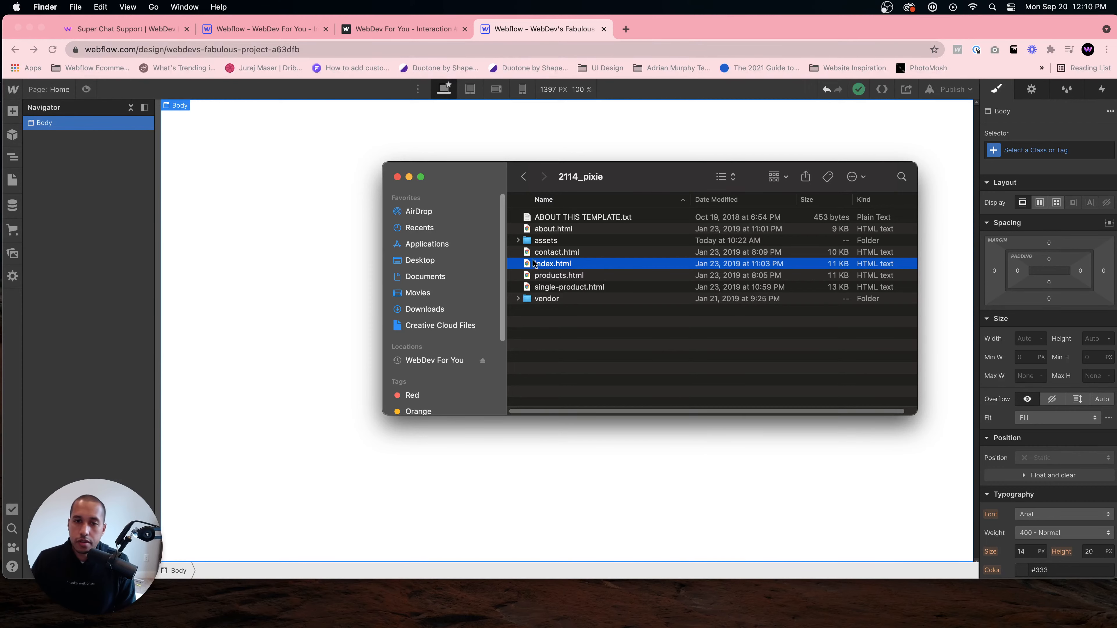
double_click(545, 263)
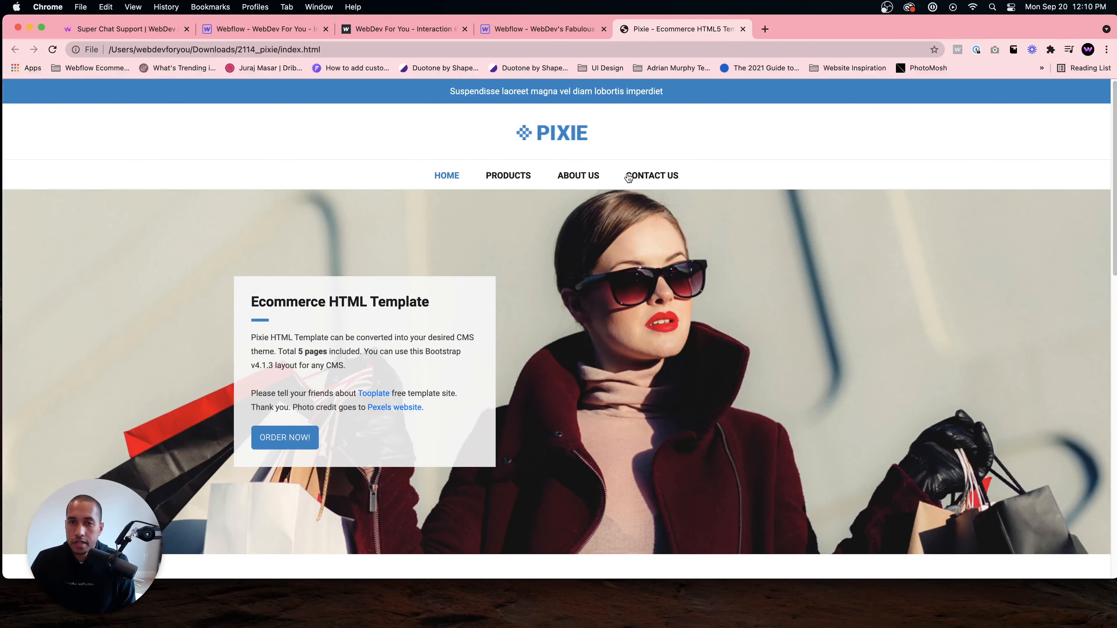
- Maximize the browser window and scroll through the Pixie template homepage
double_click(892, 25)
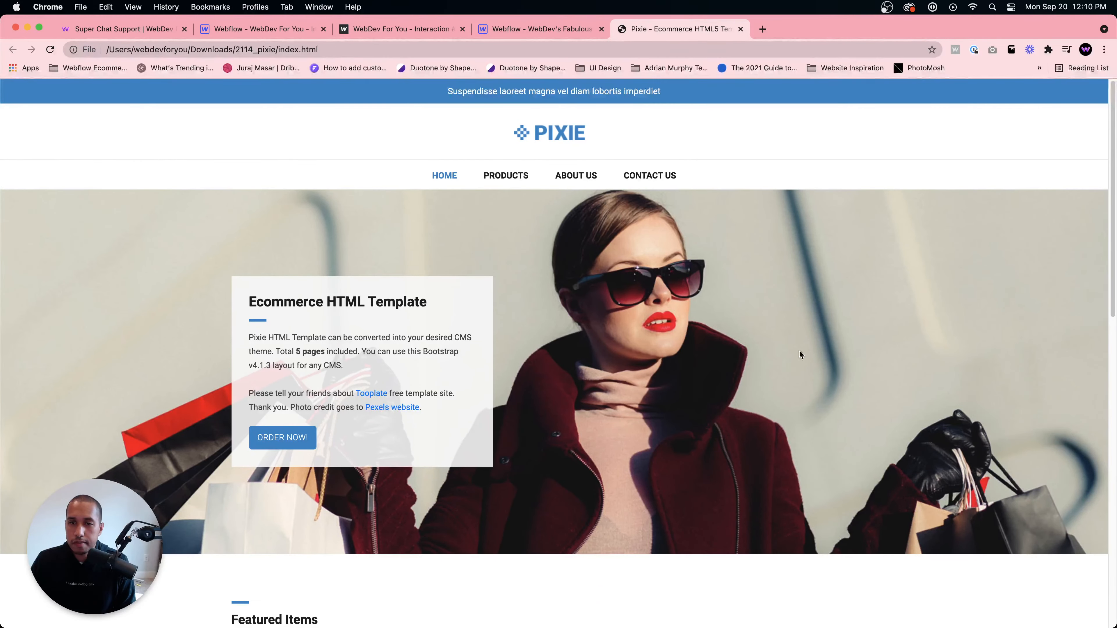
scroll(763, 387, down, 5)
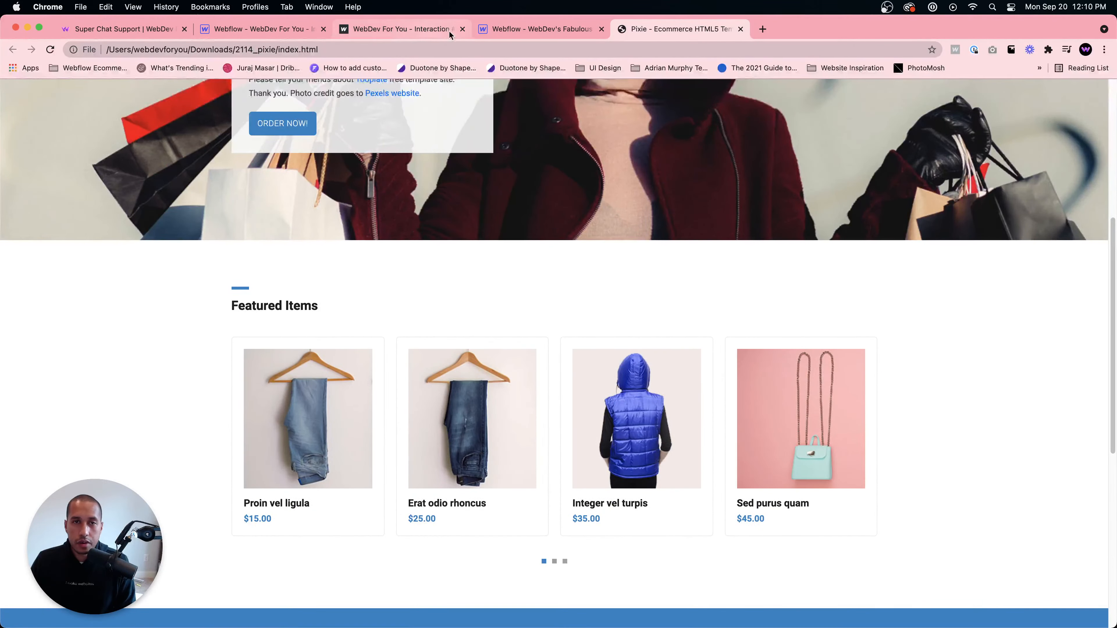
scroll(434, 84, up, 5)
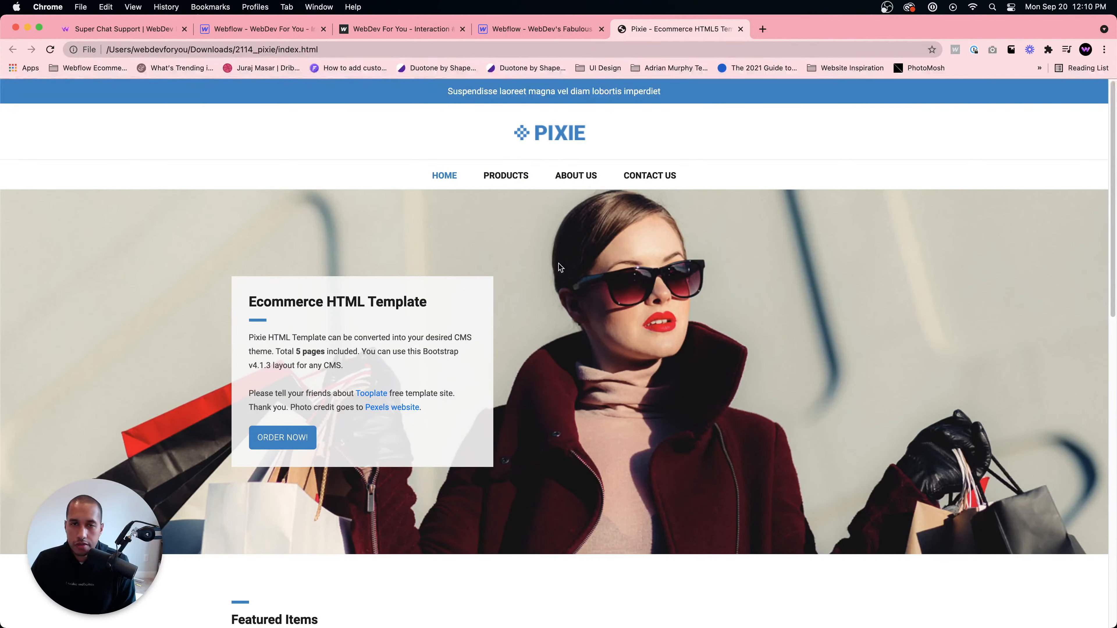
- Return to the Webflow designer and open the Assets panel
scroll(544, 328, down, 4)
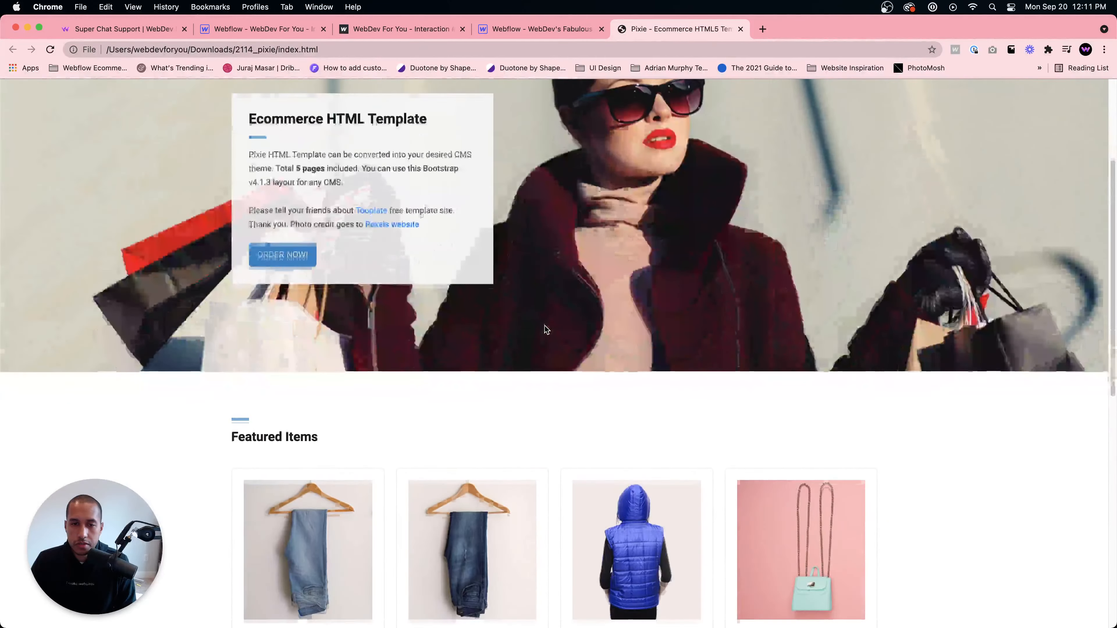
scroll(544, 327, up, 4)
click(512, 29)
click(10, 253)
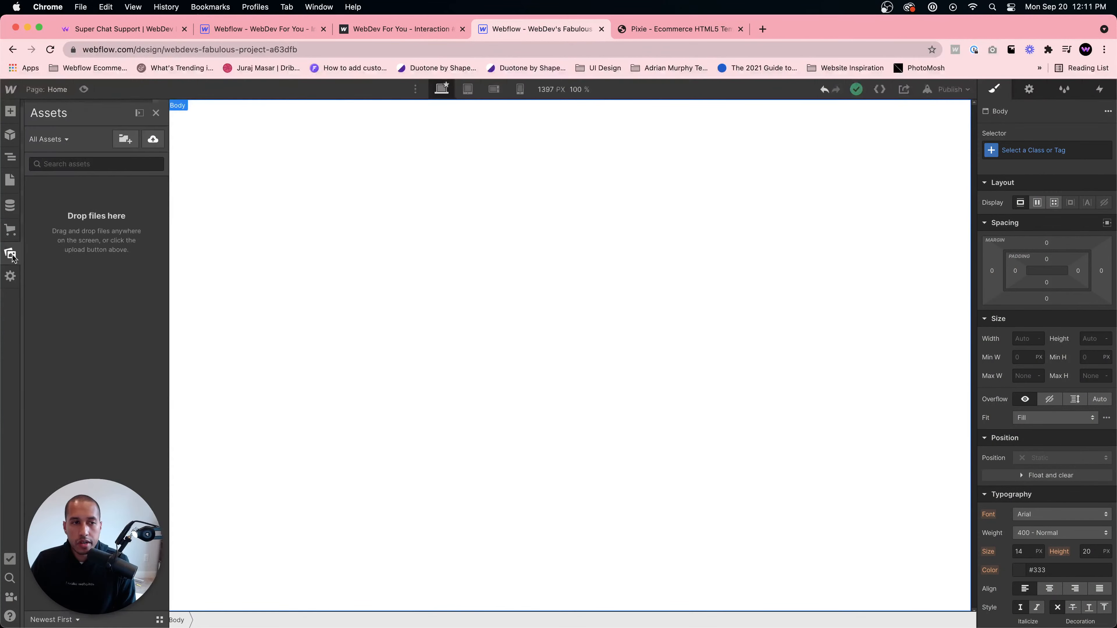
- Open Safari to show the Free CSS ecommerce templates page, then return to the Webflow designer
click(342, 605)
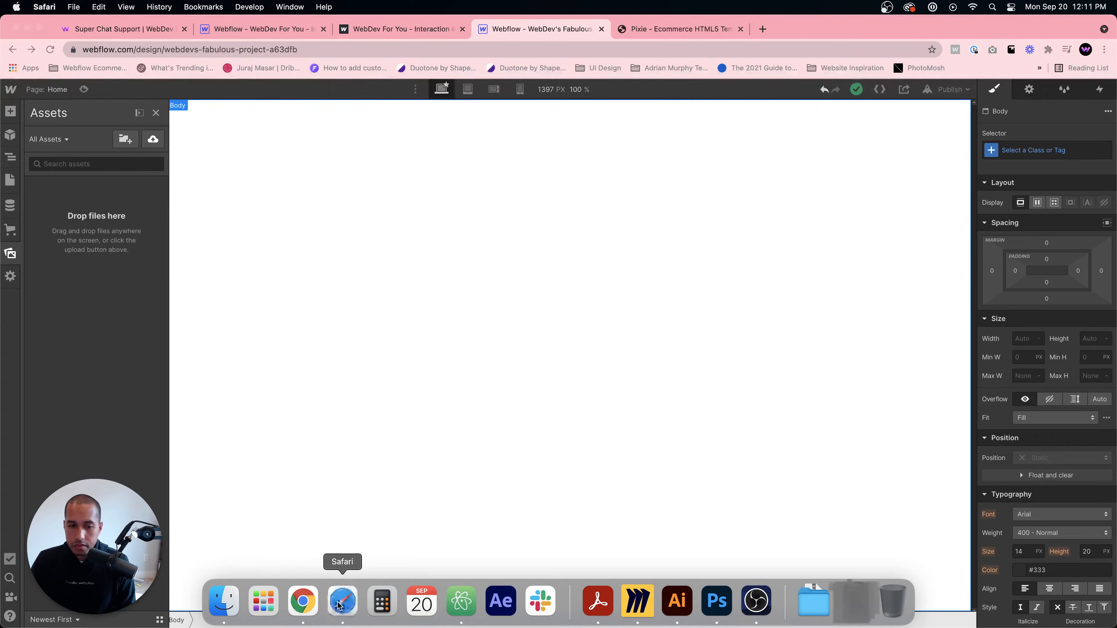
drag(577, 126, 289, 7)
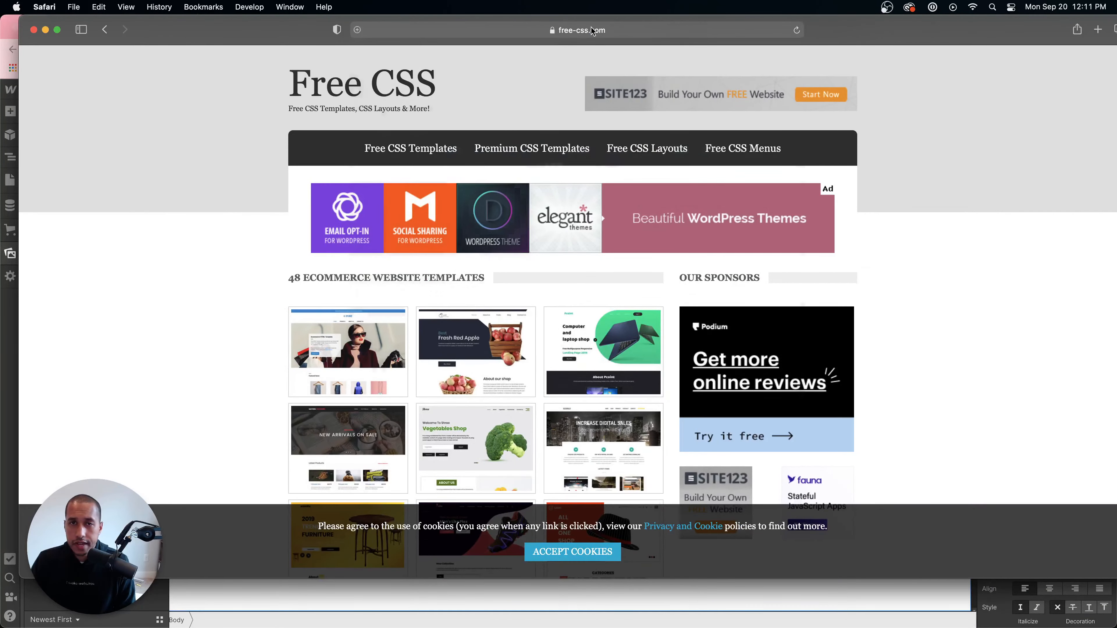
click(484, 31)
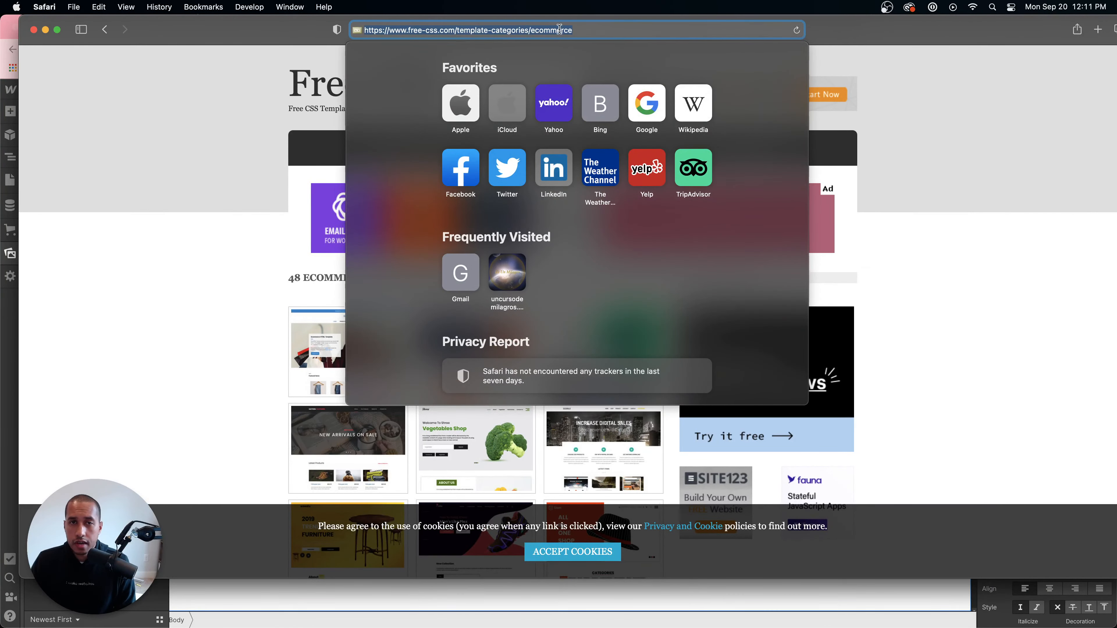
key(super+Tab)
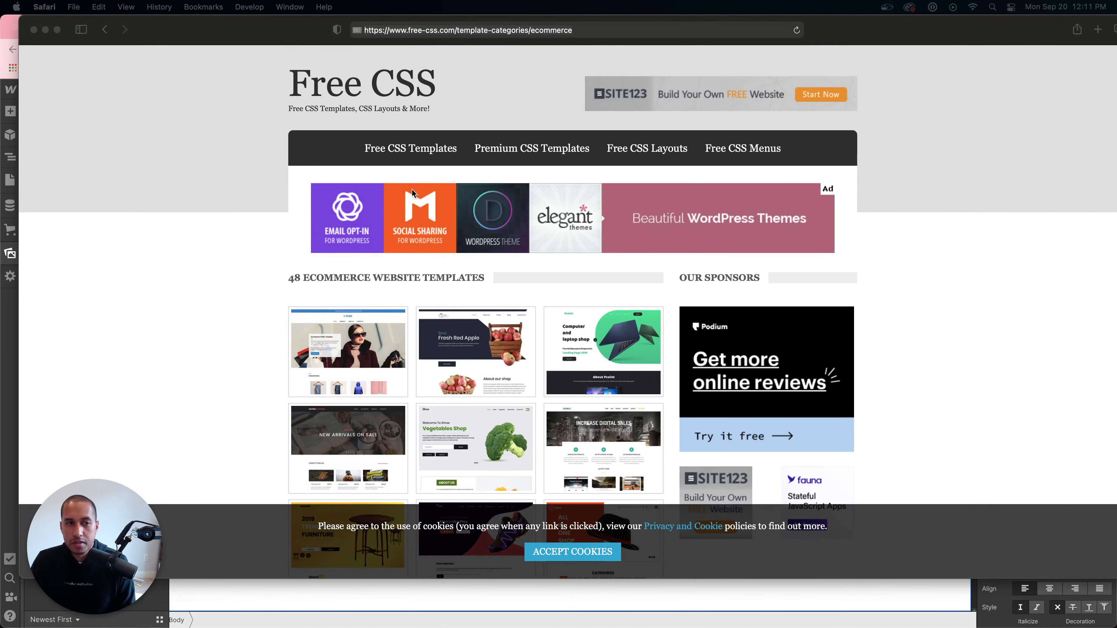
click(2, 414)
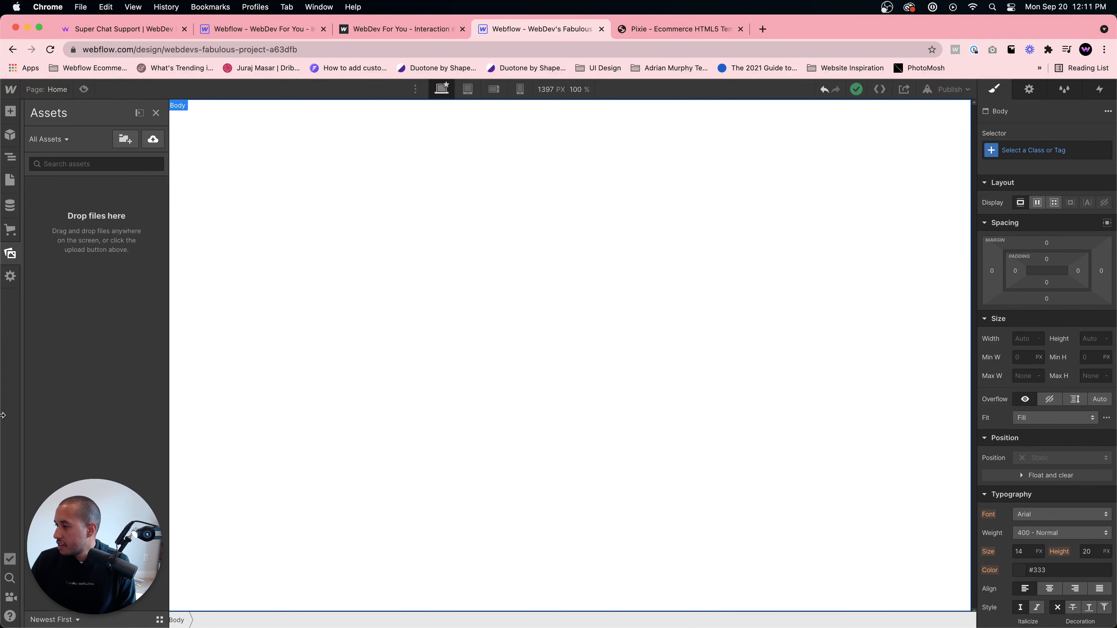
- Open the Navigator, then open the images folder inside the template's assets folder in Finder
key(z)
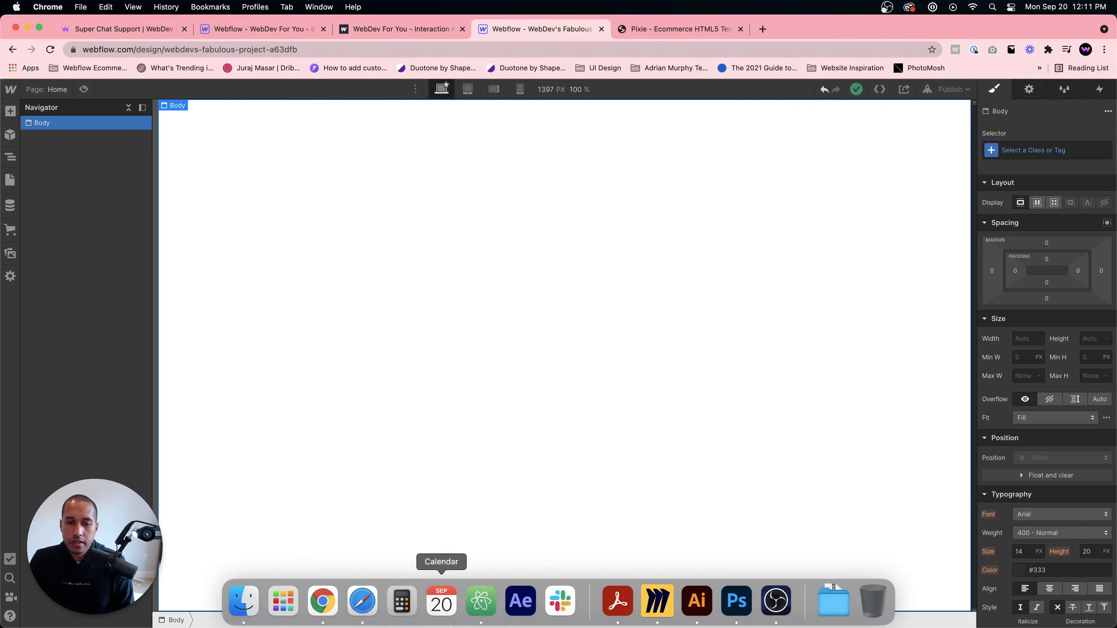
click(244, 598)
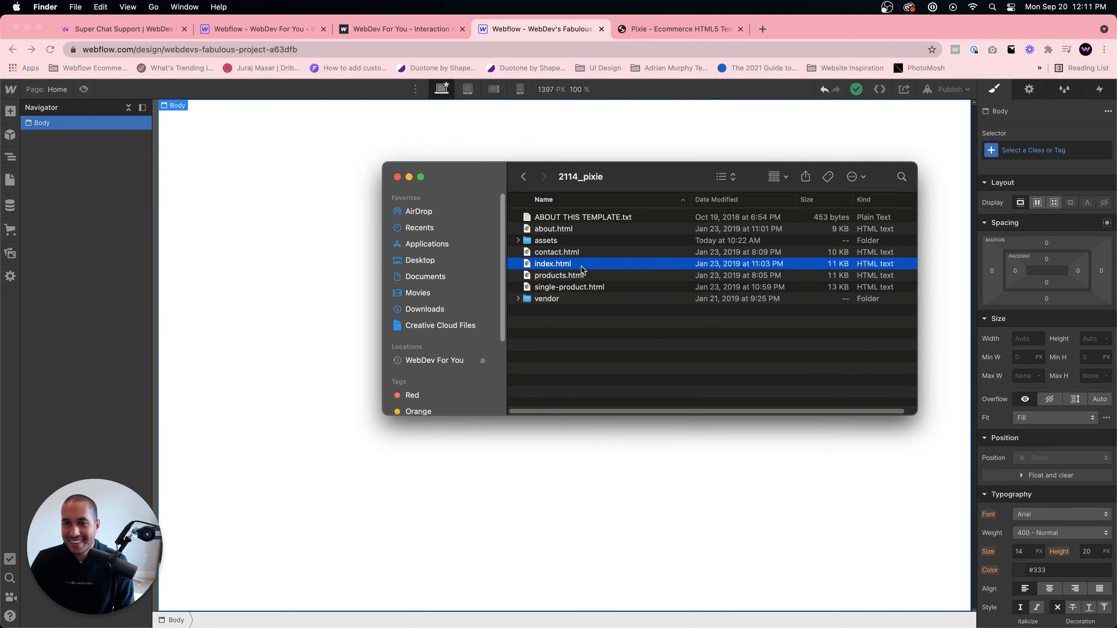
click(567, 241)
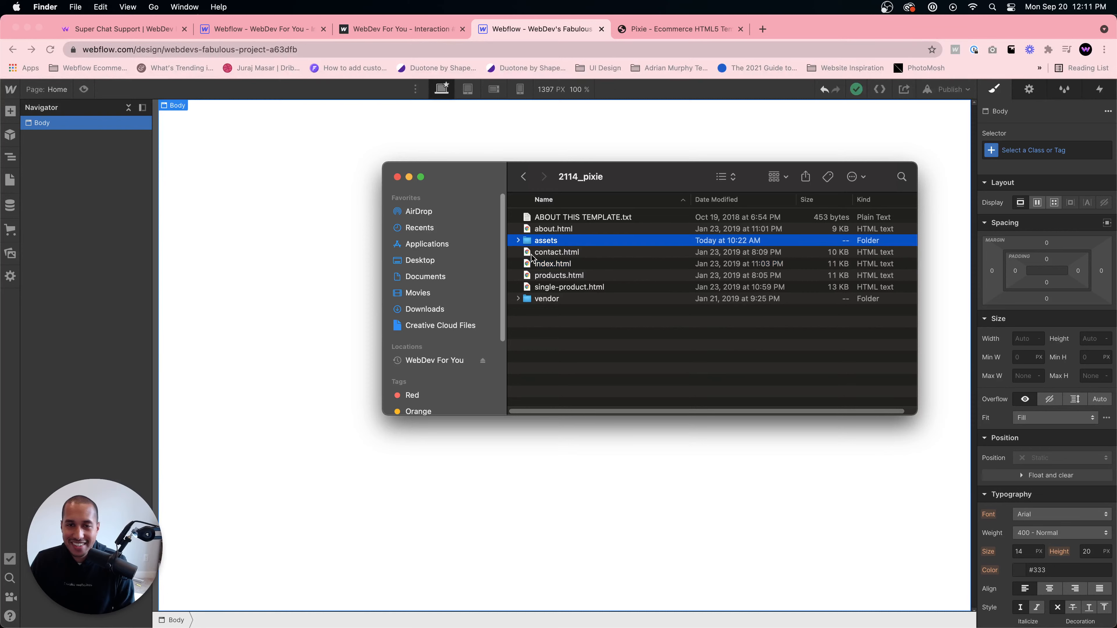
click(556, 301)
click(555, 242)
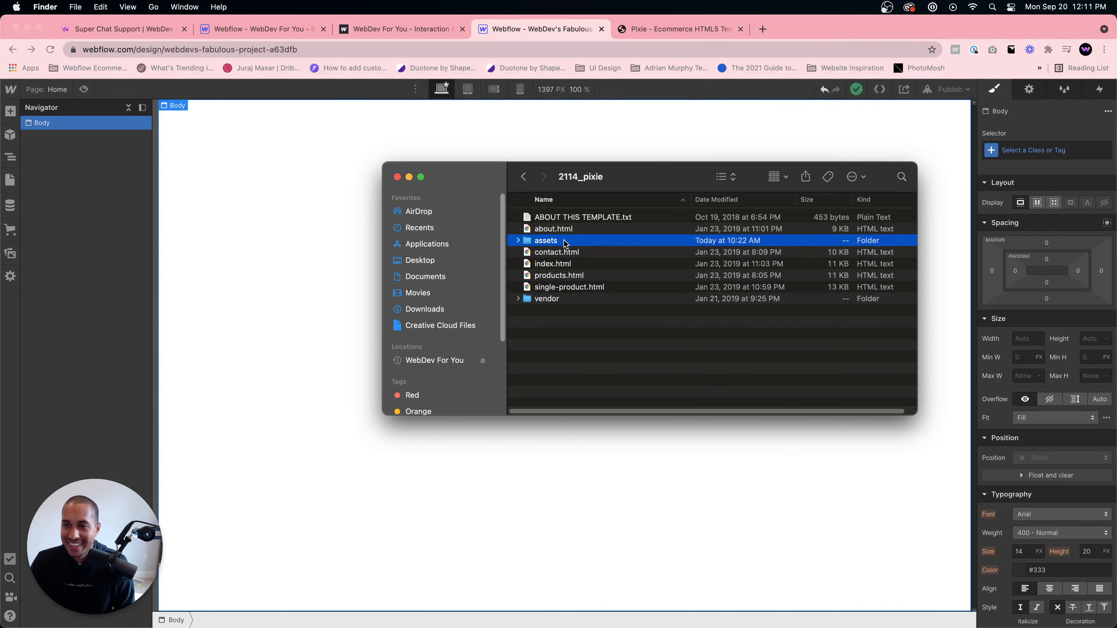
double_click(566, 241)
click(549, 240)
double_click(549, 240)
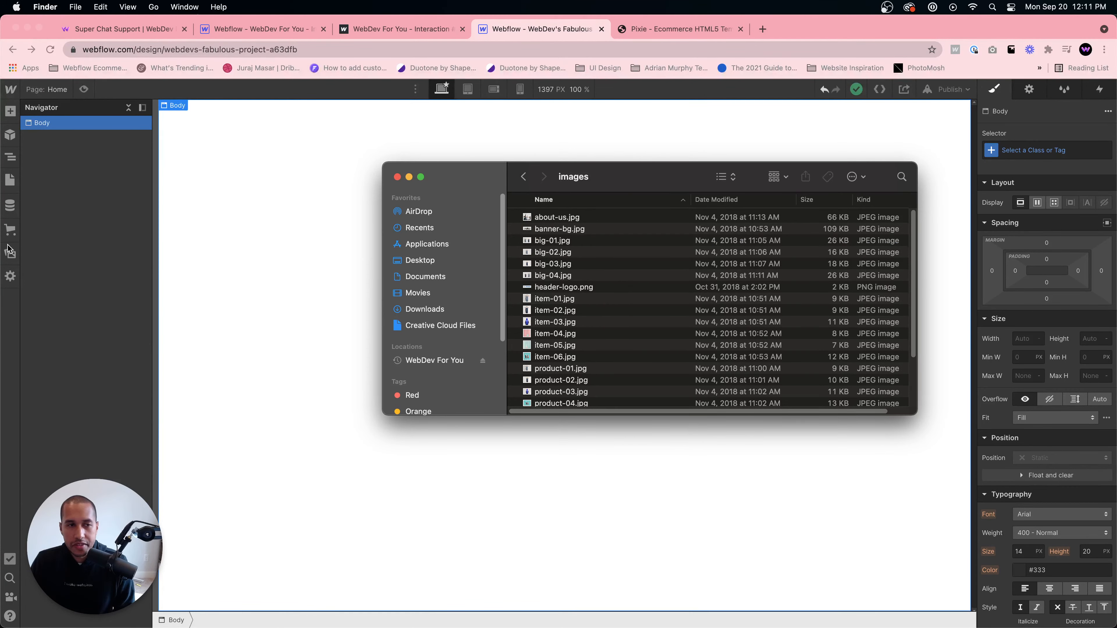
- Select all images in the template's images folder and upload them into the Assets panel
click(12, 254)
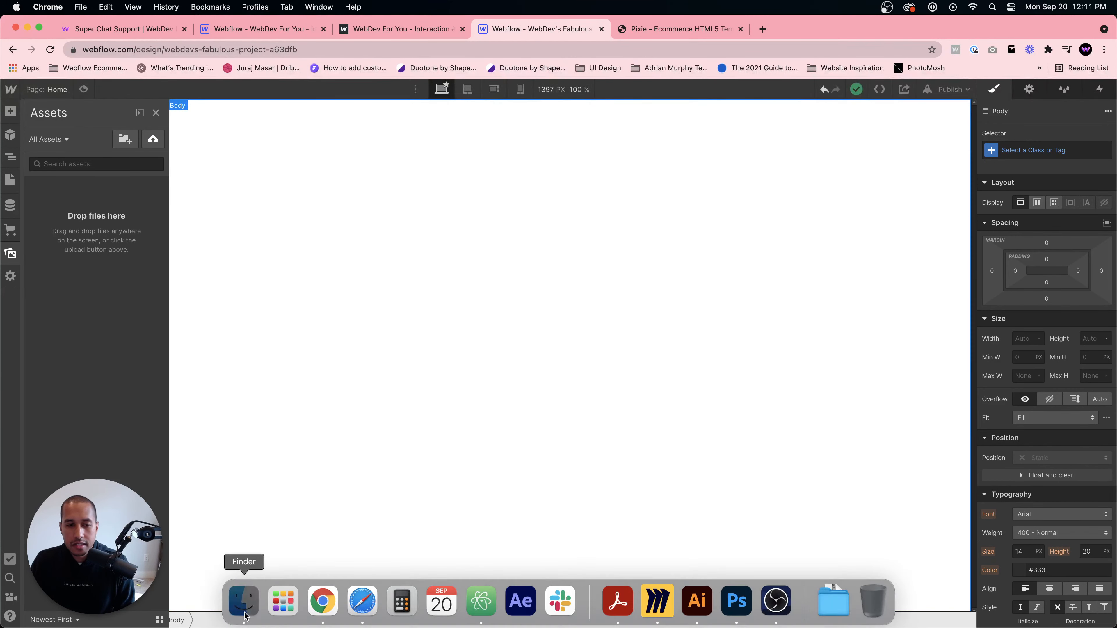
click(242, 598)
click(617, 334)
scroll(614, 340, down, 2)
scroll(639, 321, up, 3)
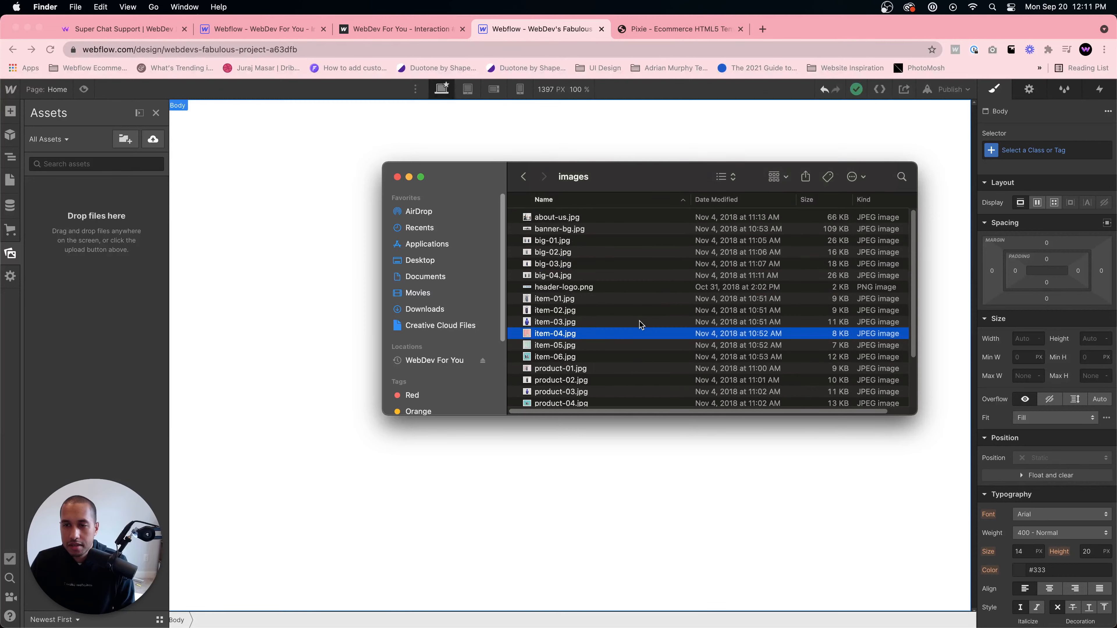
click(616, 287)
key(super+a)
drag(582, 254, 86, 250)
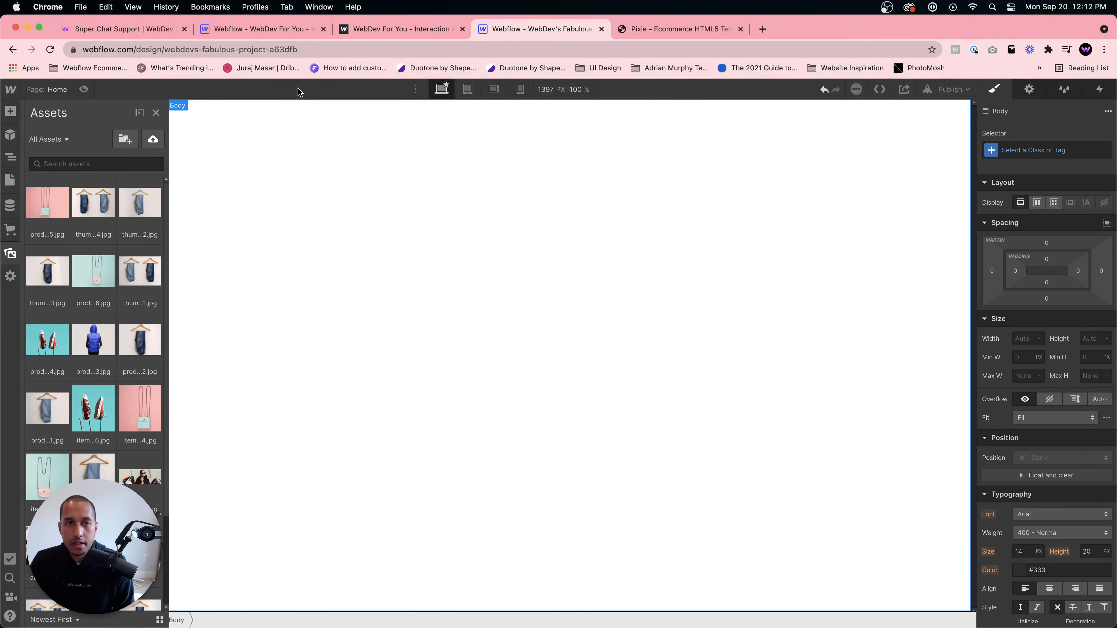
- Examine the Pixie template's top banner, logo and navigation layout in the browser
click(274, 31)
click(385, 31)
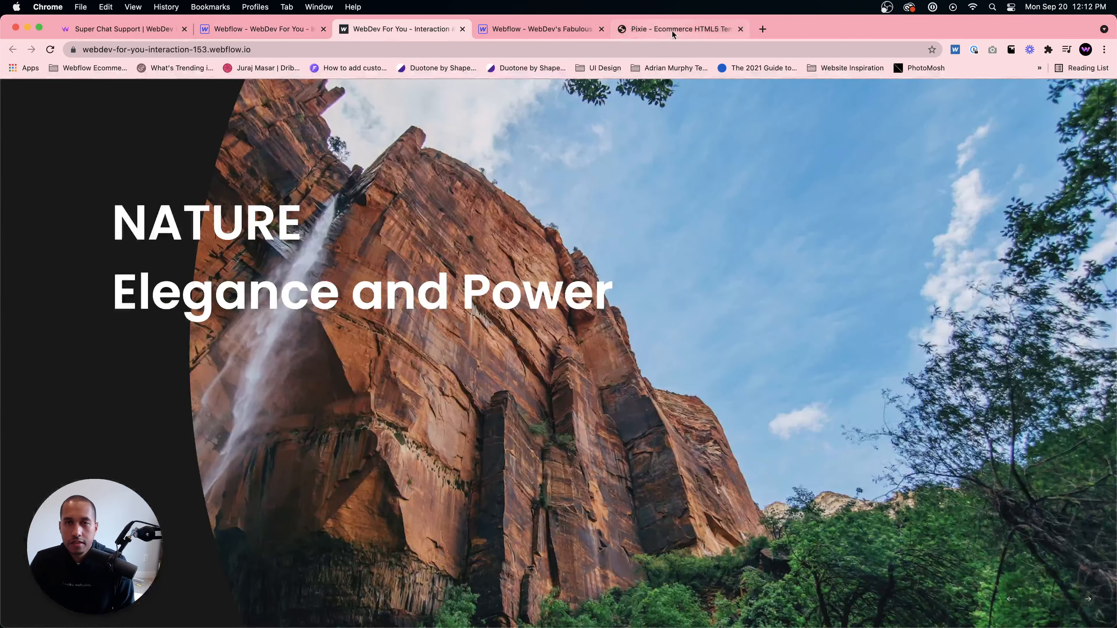
click(640, 28)
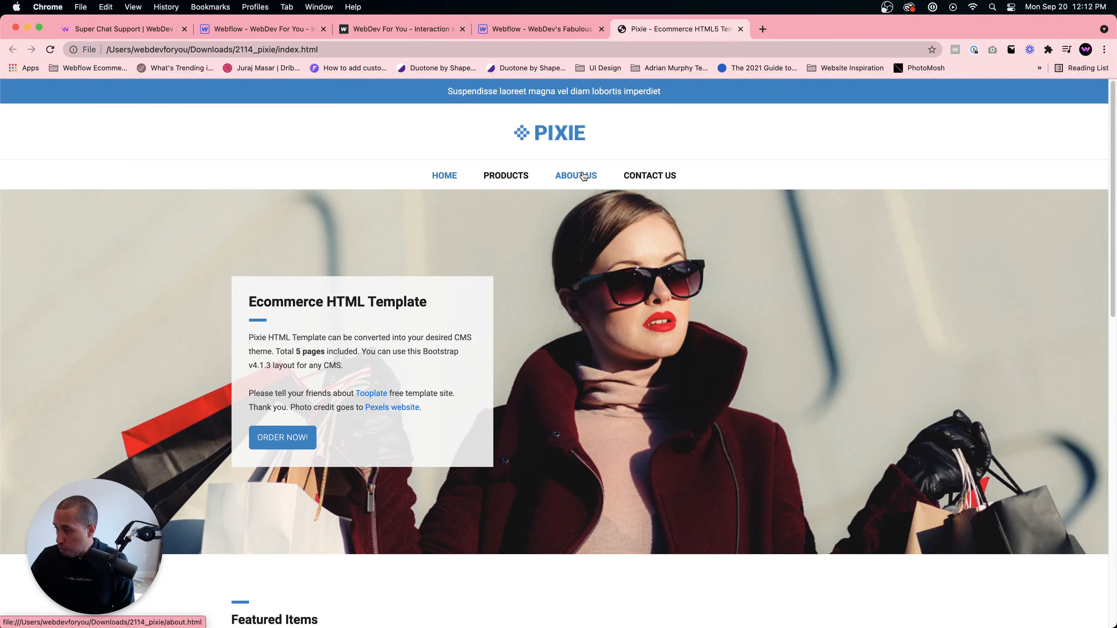
click(556, 29)
key(ctrl+Tab)
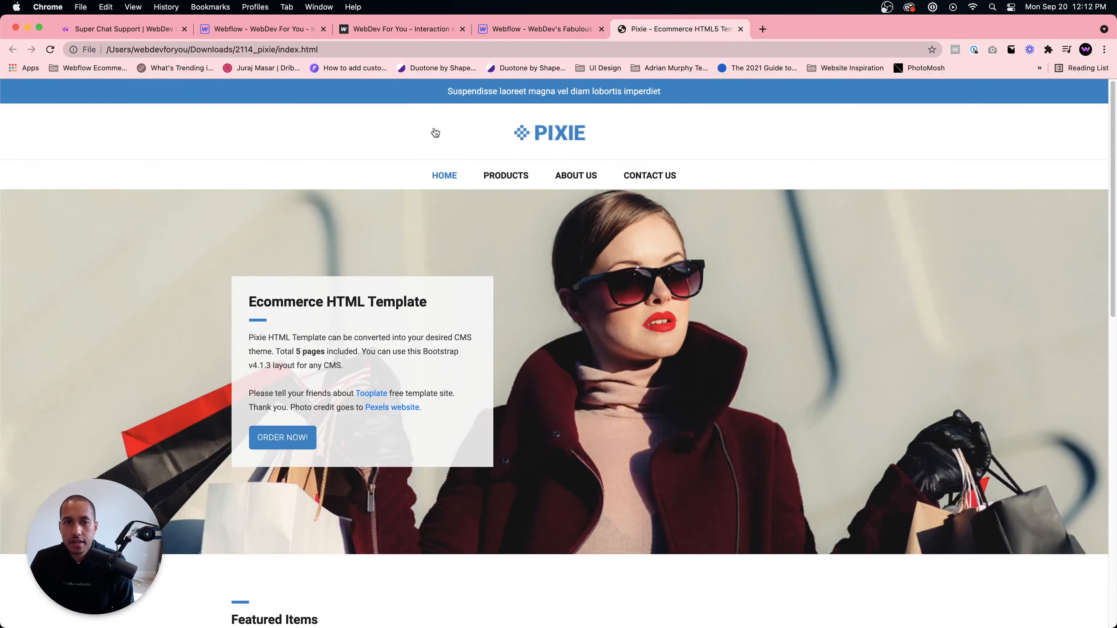
drag(438, 92, 679, 94)
click(665, 121)
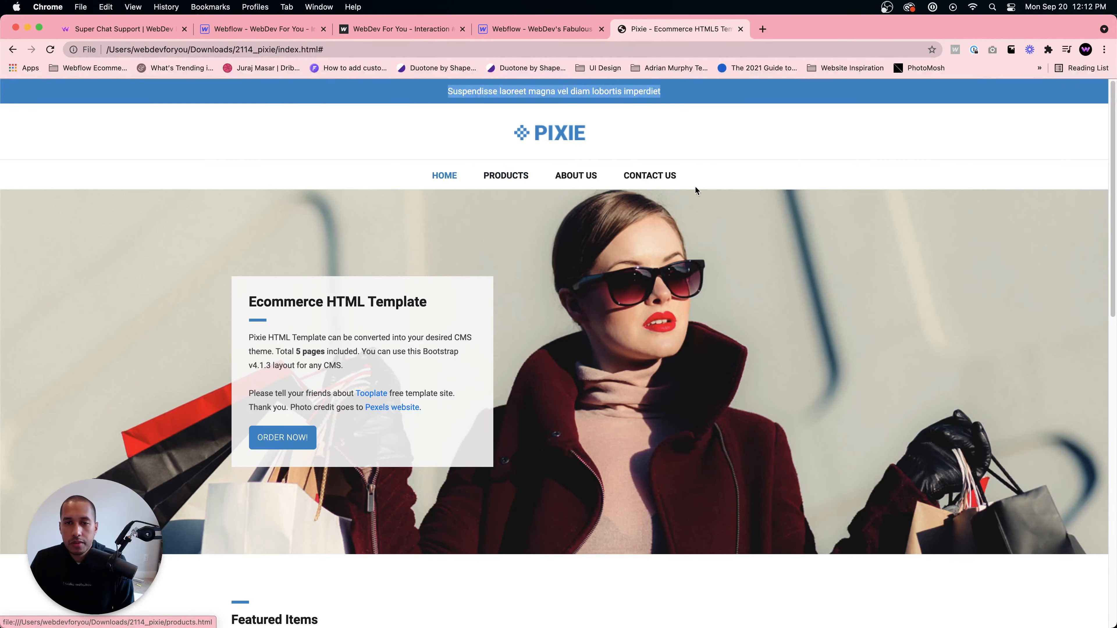
scroll(638, 253, down, 3)
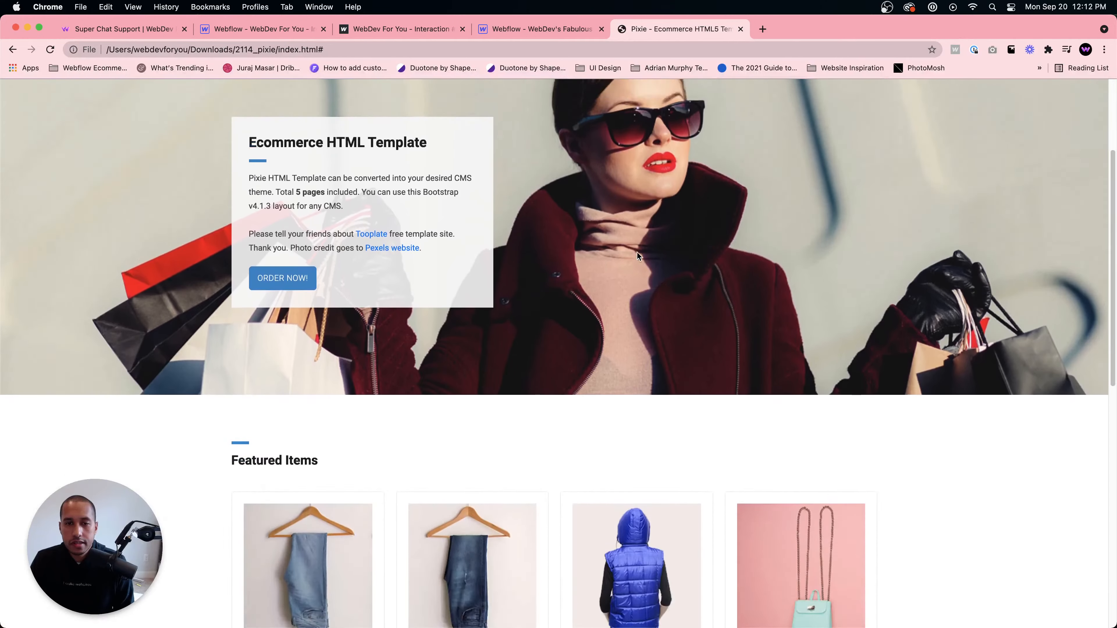
scroll(637, 251, up, 3)
click(518, 29)
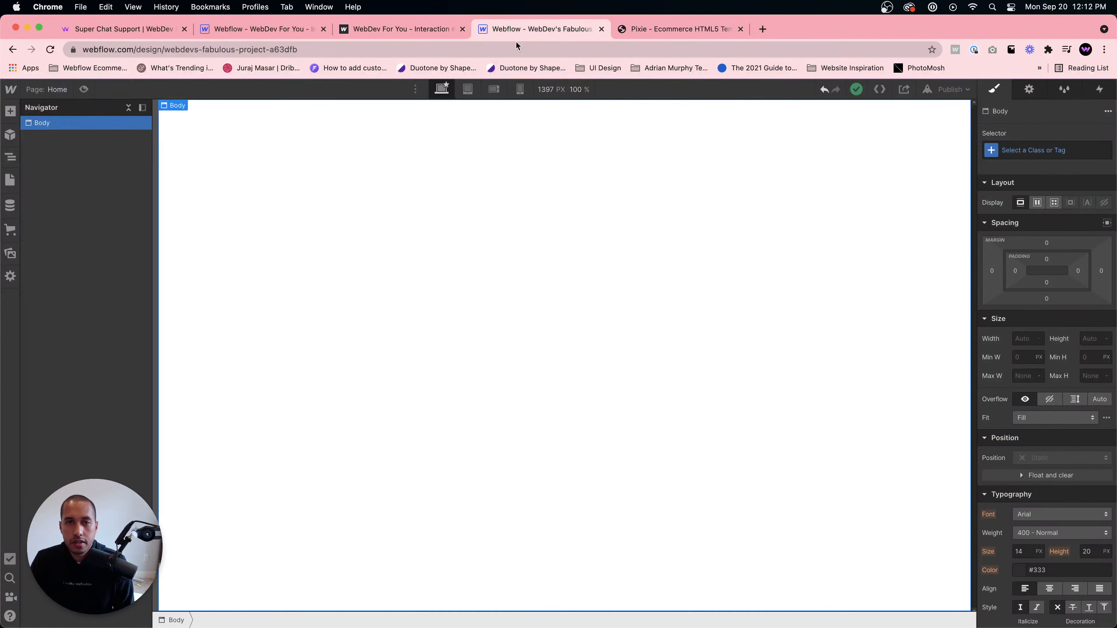
- Add a Div Block to the body and give it the class Nav Wrapper
key(super+e)
text(div)
key(Return)
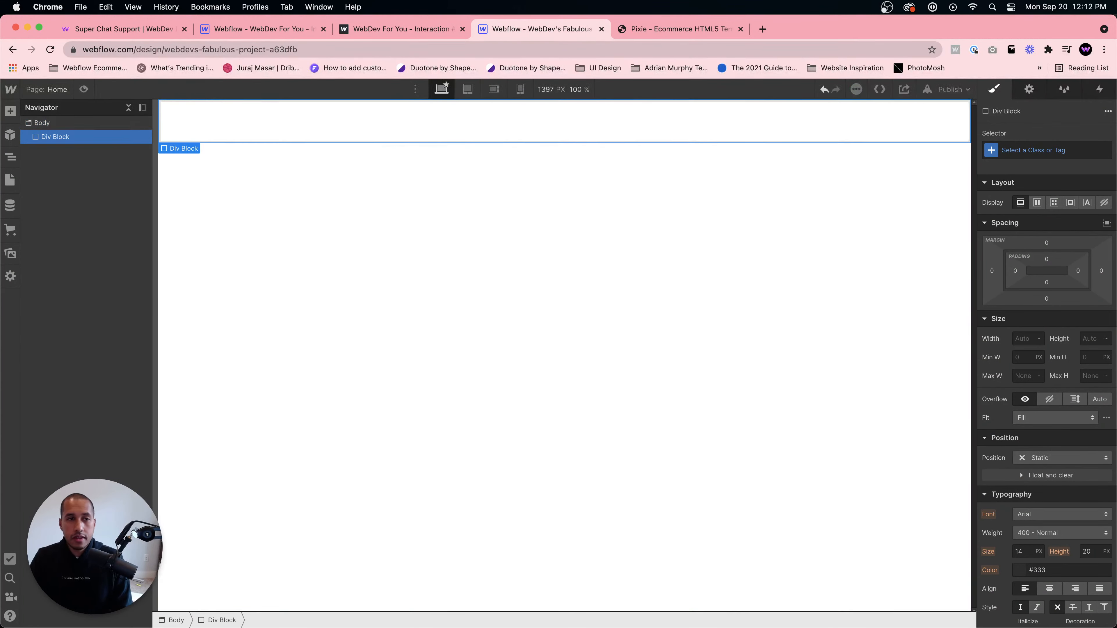
click(1068, 150)
text(Nav)
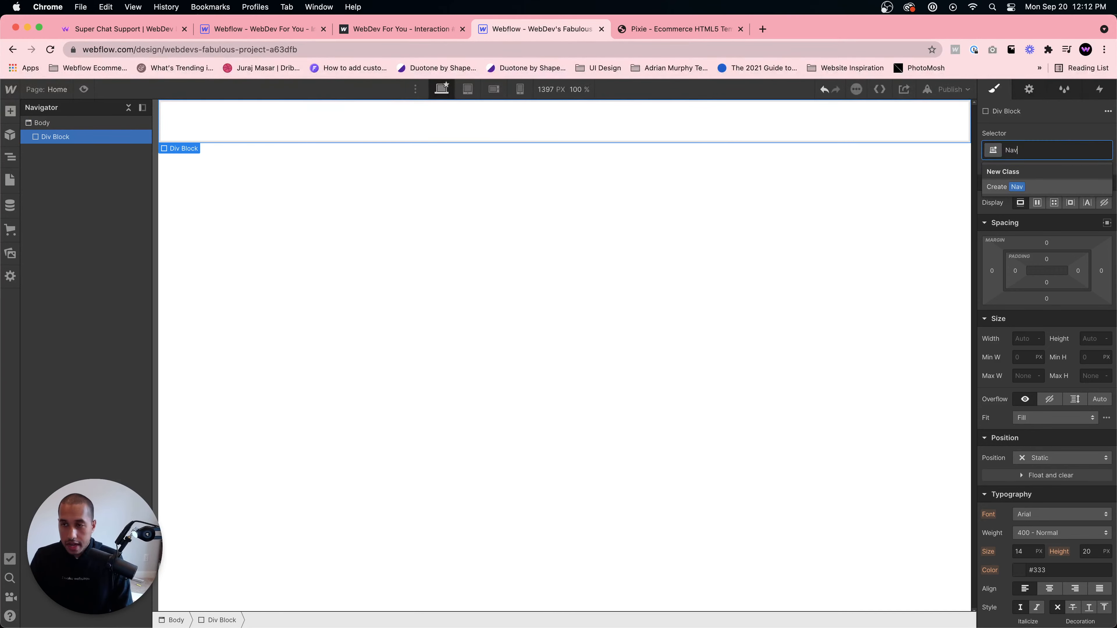
text( Wrapper)
key(Return)
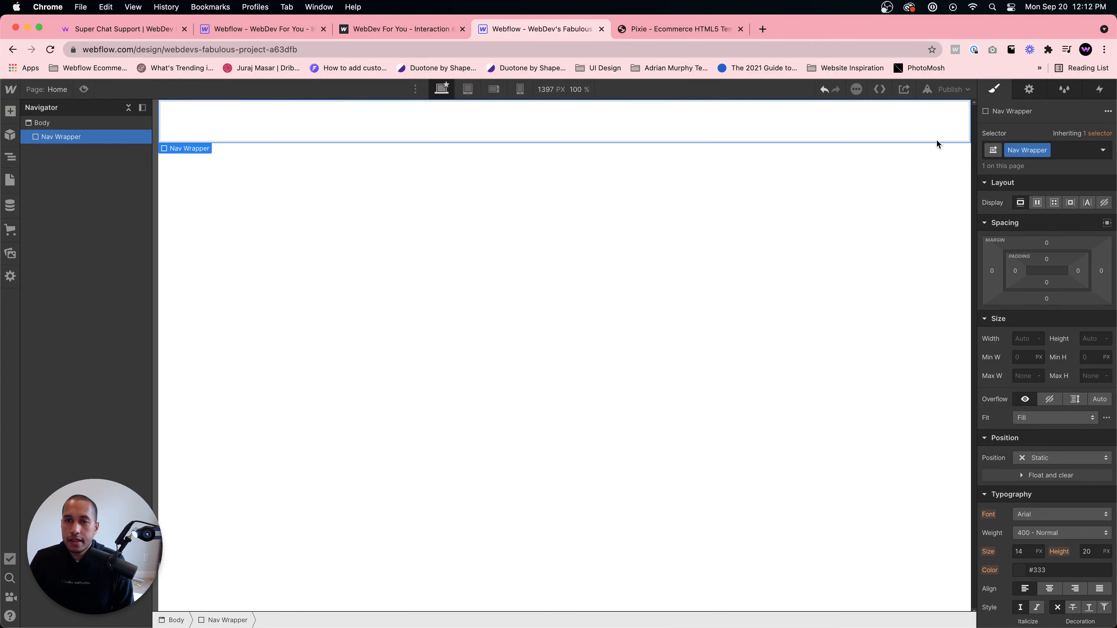
- Add a Div Block inside Nav Wrapper with the class Top Banner
key(super+e)
text(div)
key(Return)
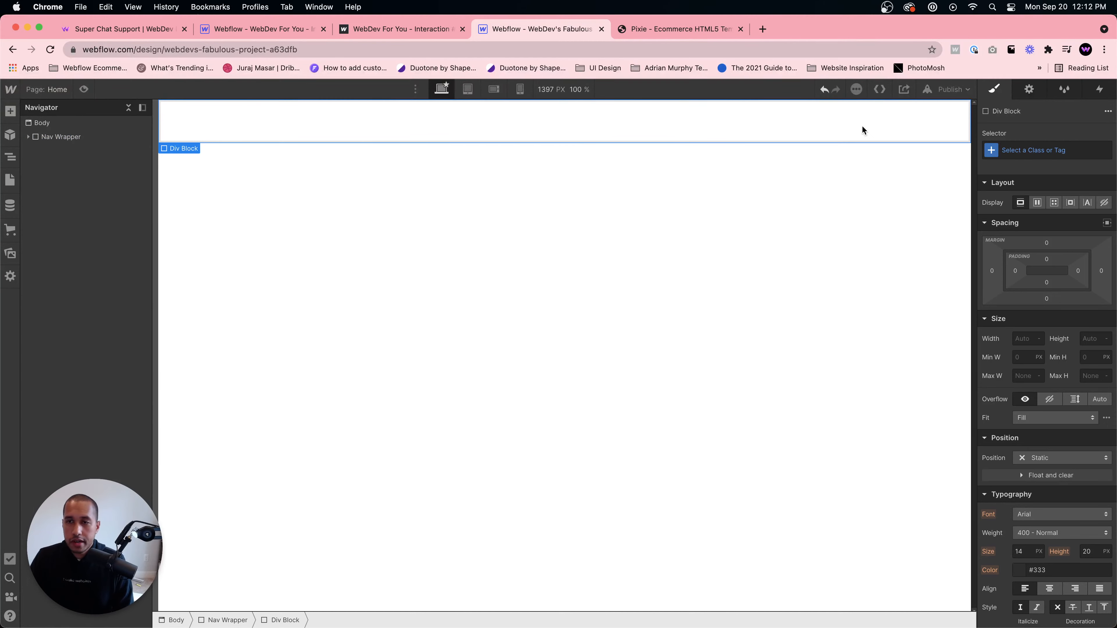
key(super+Return)
text(Top Banner)
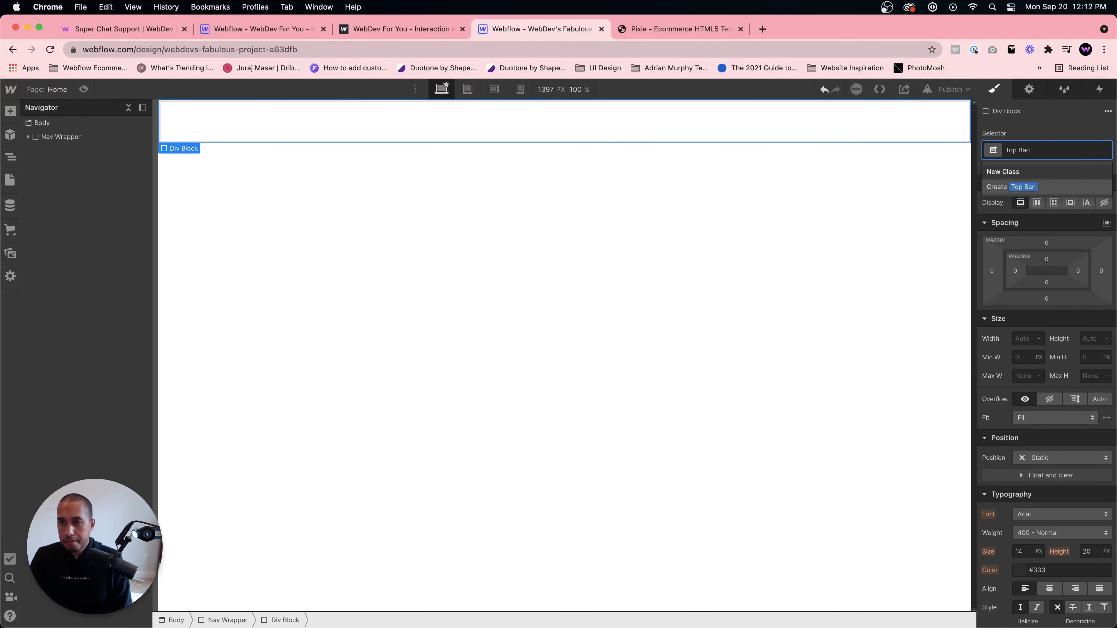
key(Return)
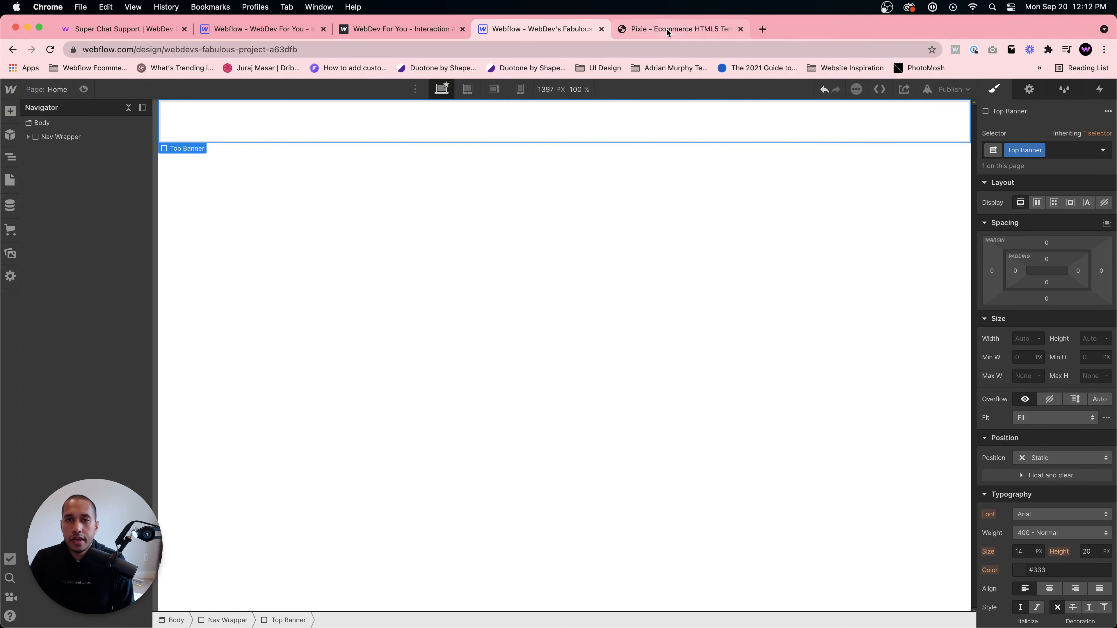
- Add another Div Block inside Nav Wrapper with the class Logo Section
click(68, 137)
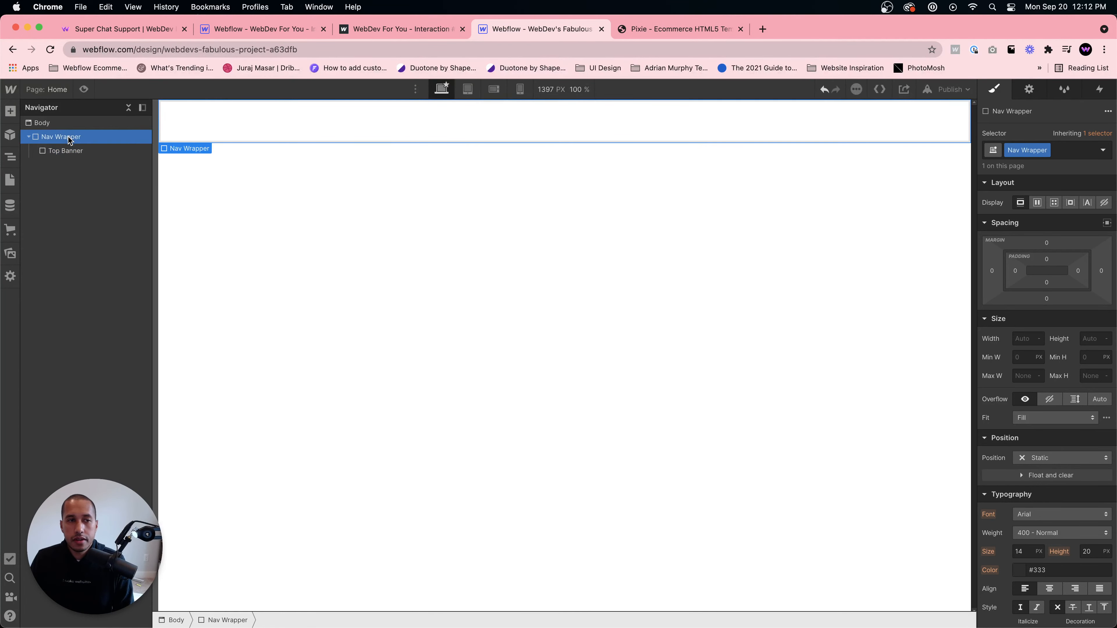
key(super+e)
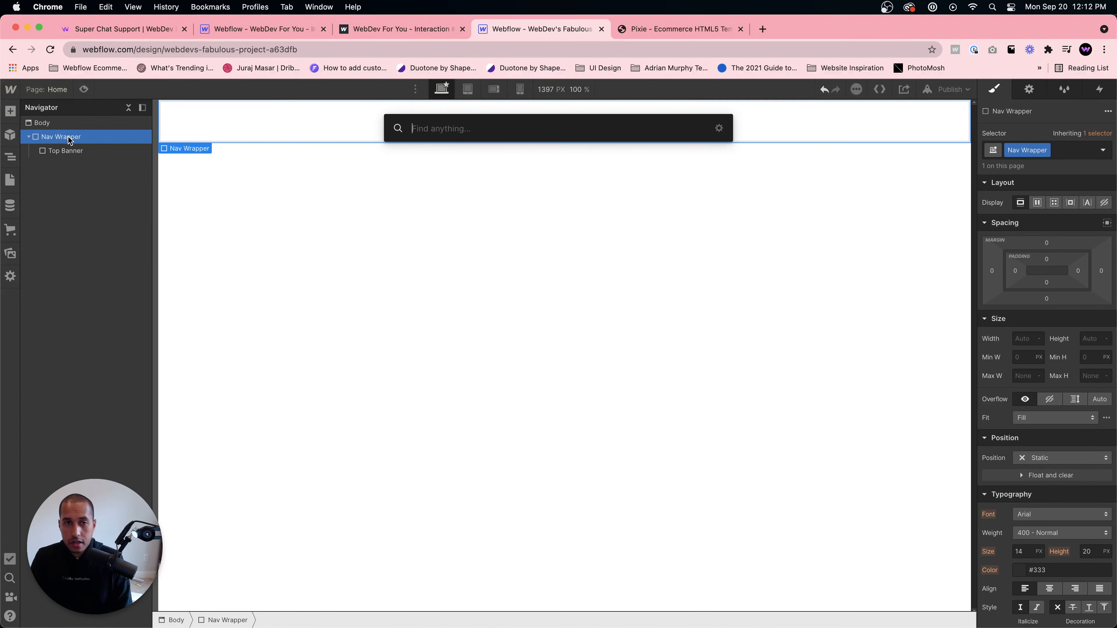
text(div)
key(Return)
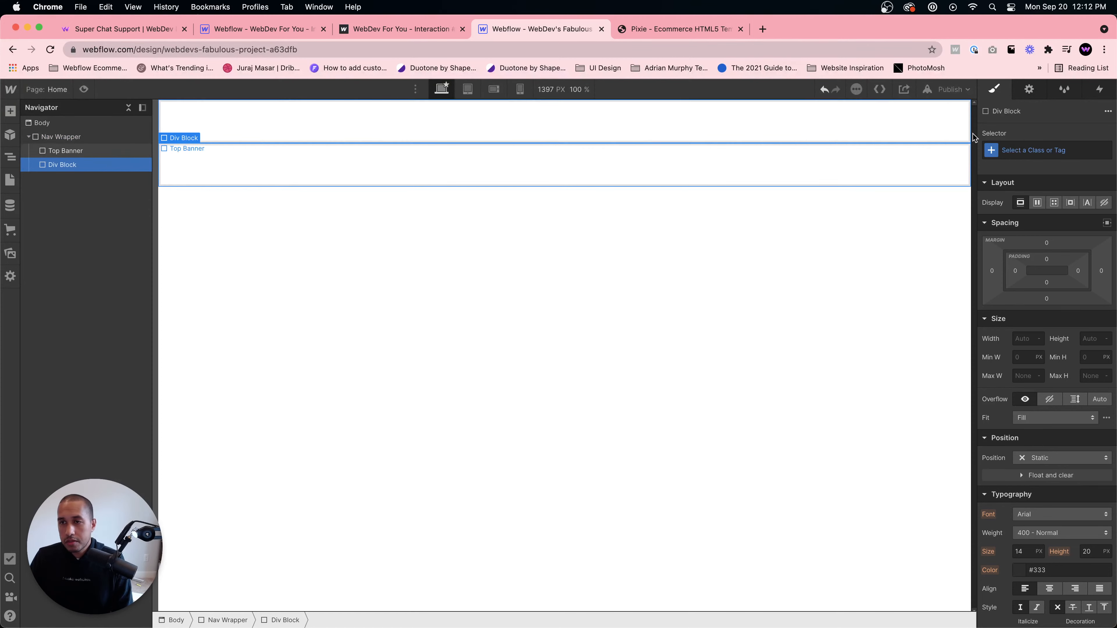
key(super+Return)
text(Logo Secti)
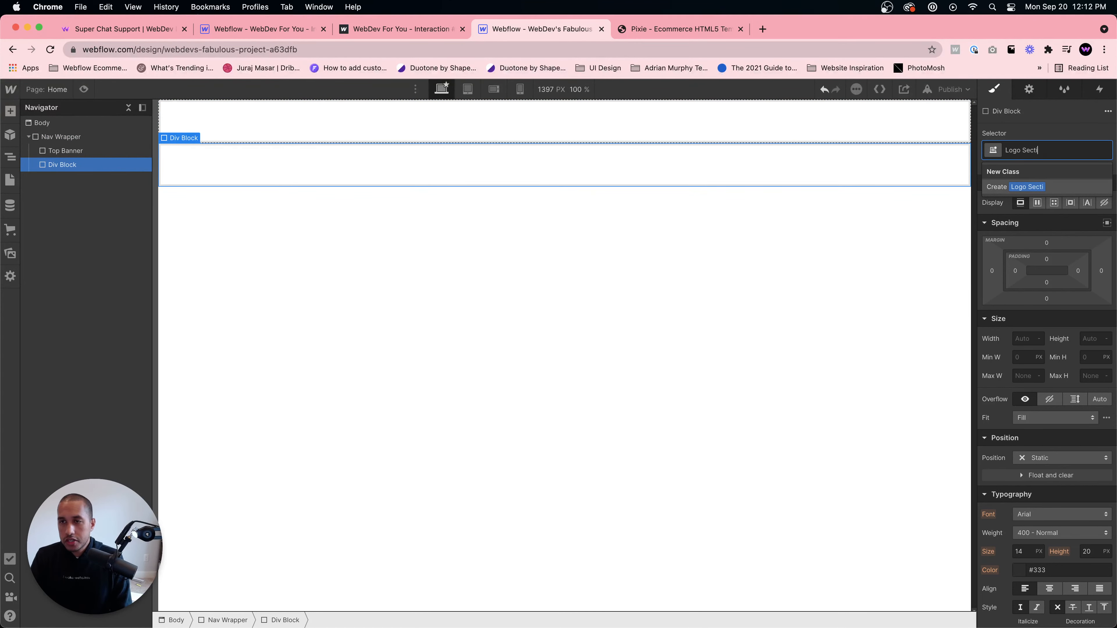
text(on)
key(Return)
- Add a third Div Block inside Nav Wrapper with the class Navbar, then return to the template tab
click(79, 140)
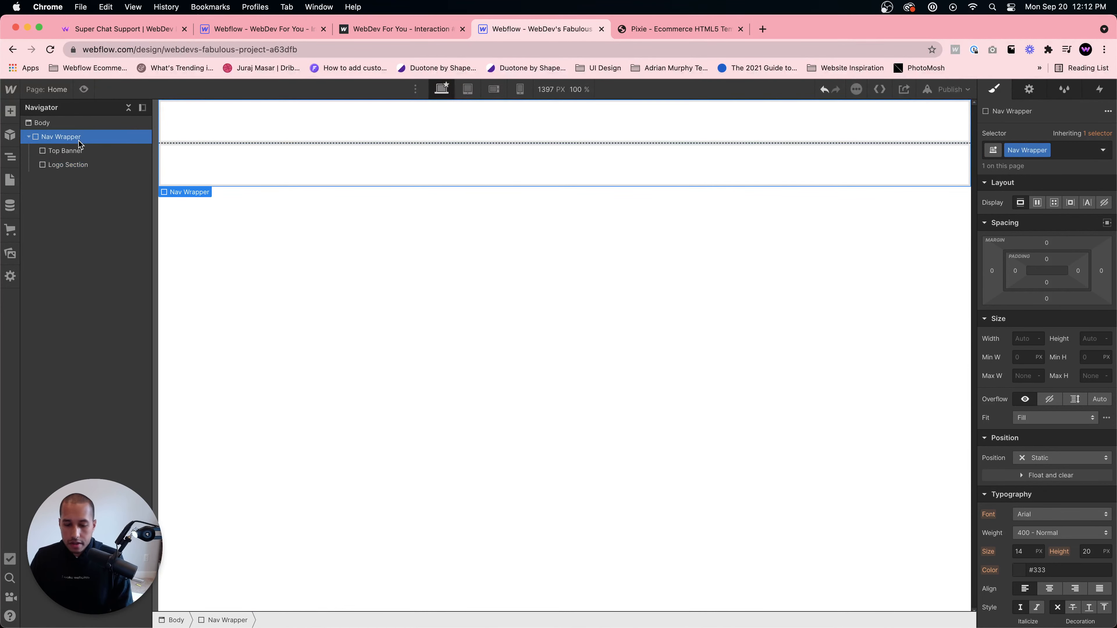
key(super+e)
text(div)
key(Return)
click(1066, 153)
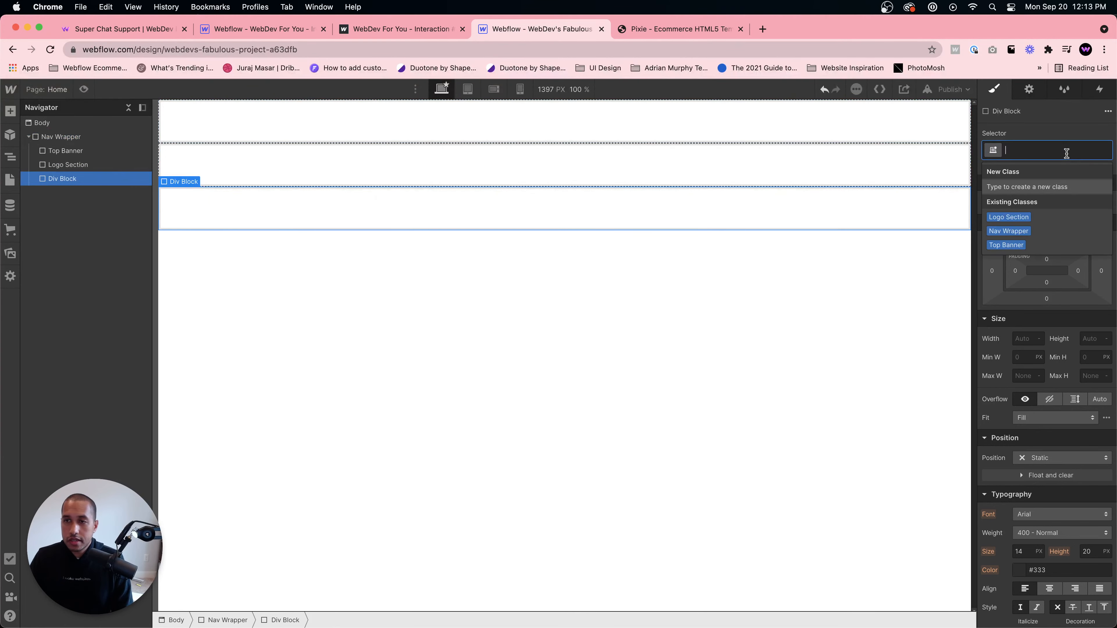
text(Navbar)
key(Return)
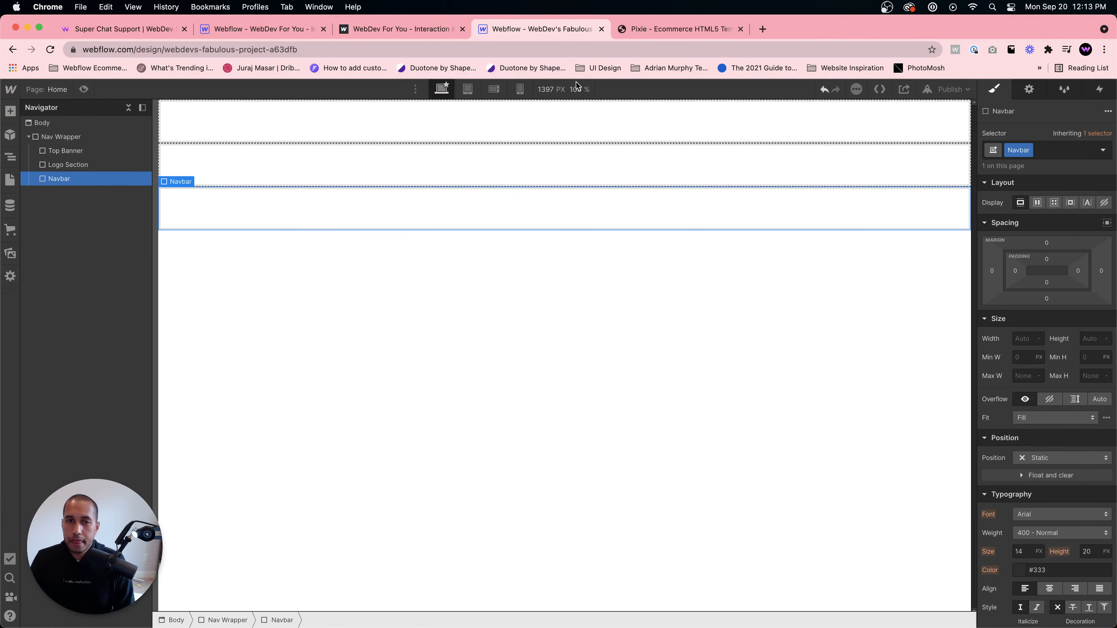
click(459, 115)
key(ctrl+Tab)
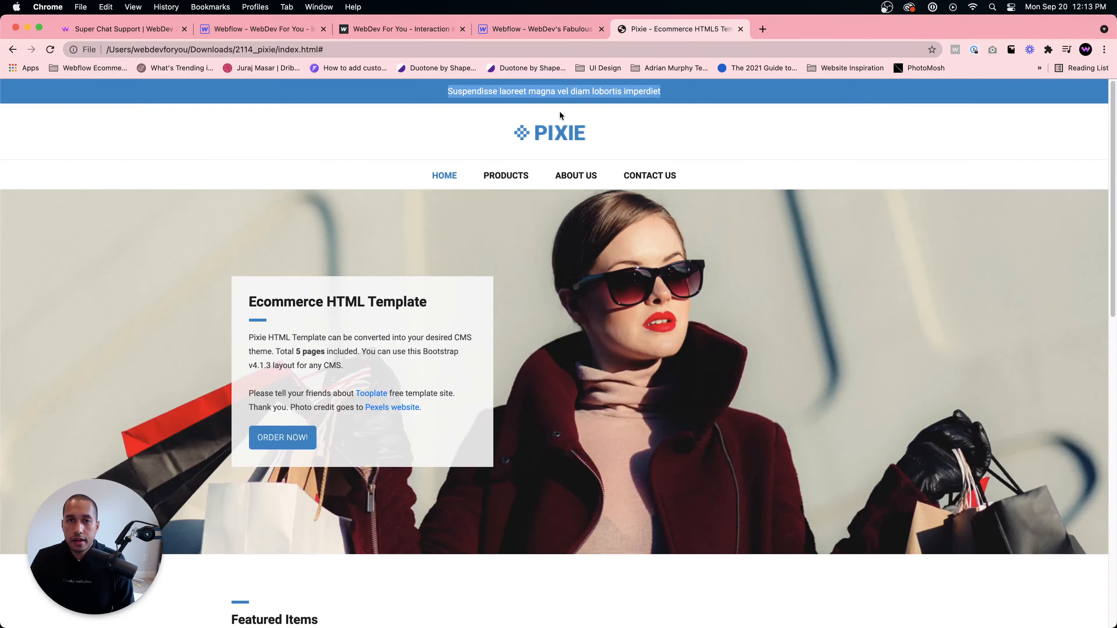
- Set the Top Banner's height to 40 px
click(537, 28)
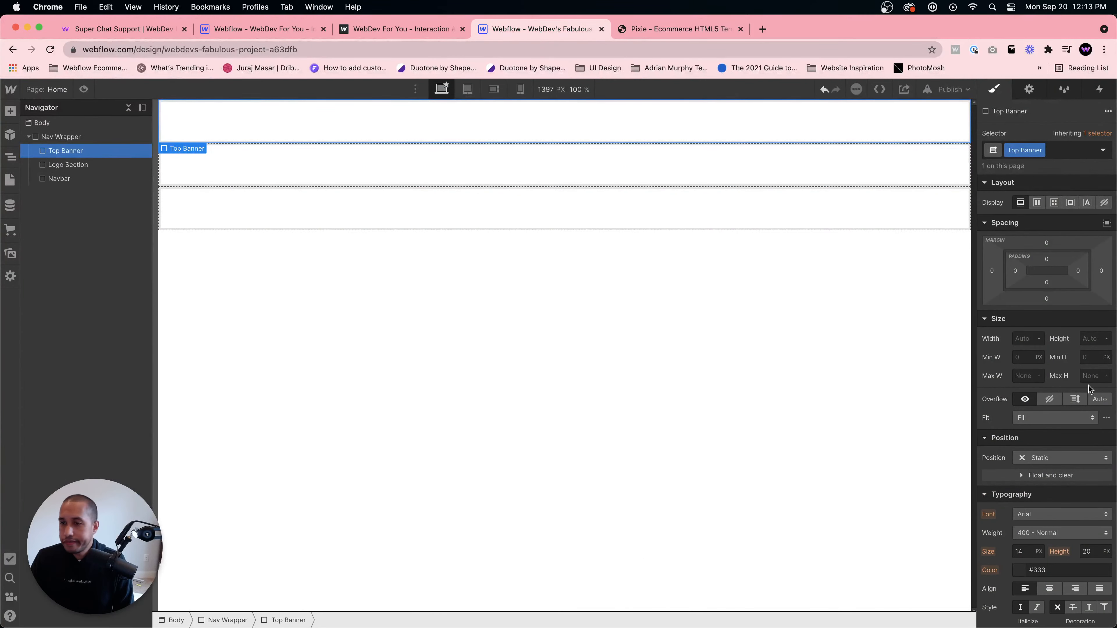
click(1094, 342)
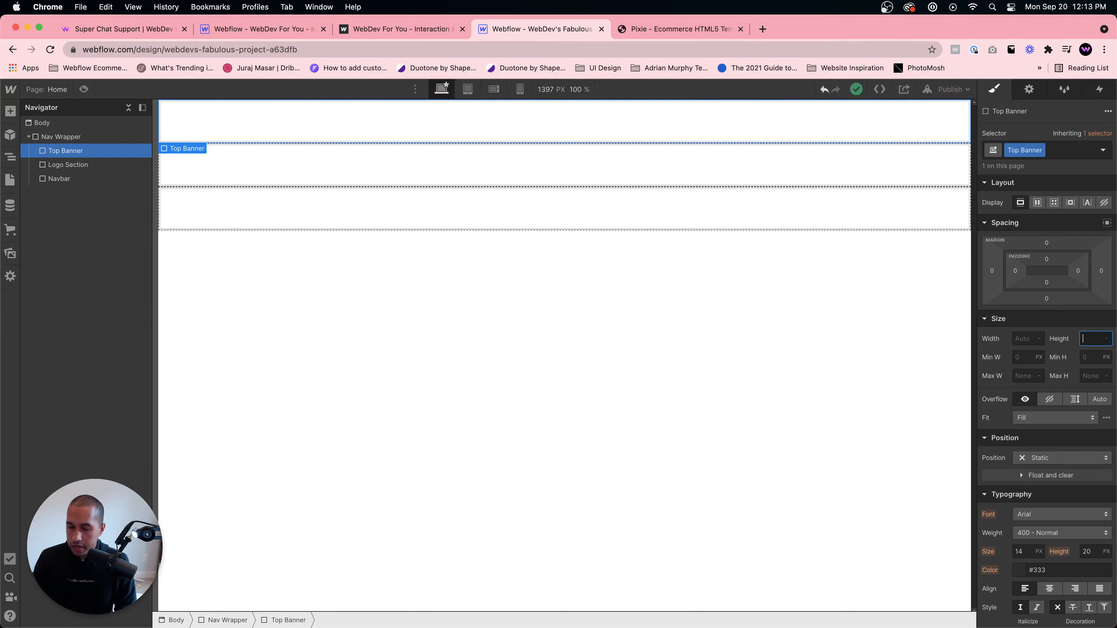
text(20)
key(BackSpace)
key(BackSpace)
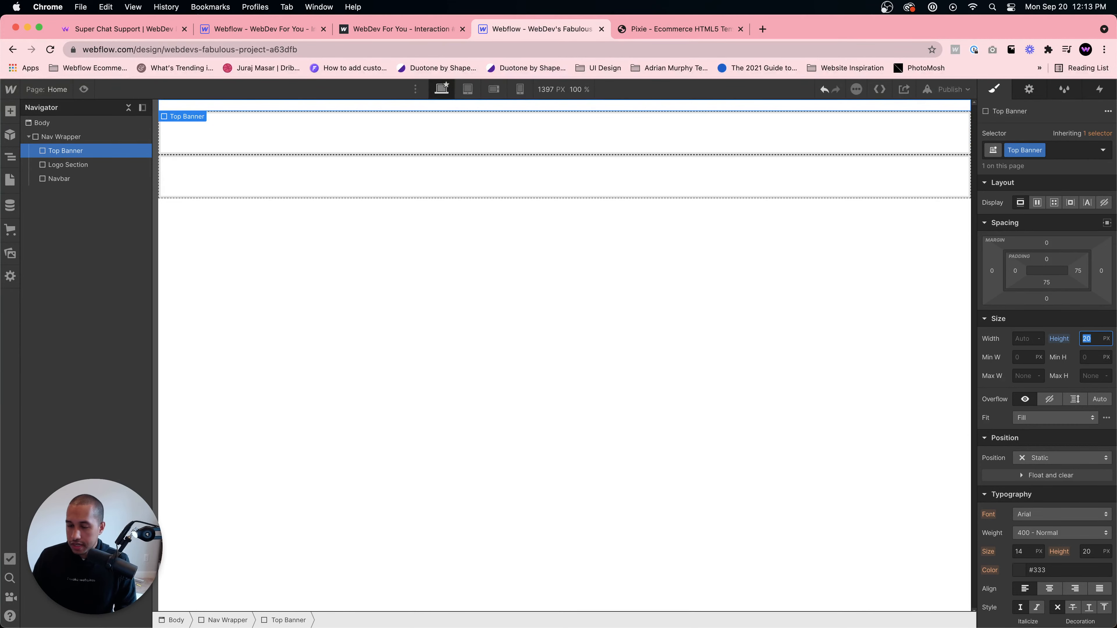
text(50)
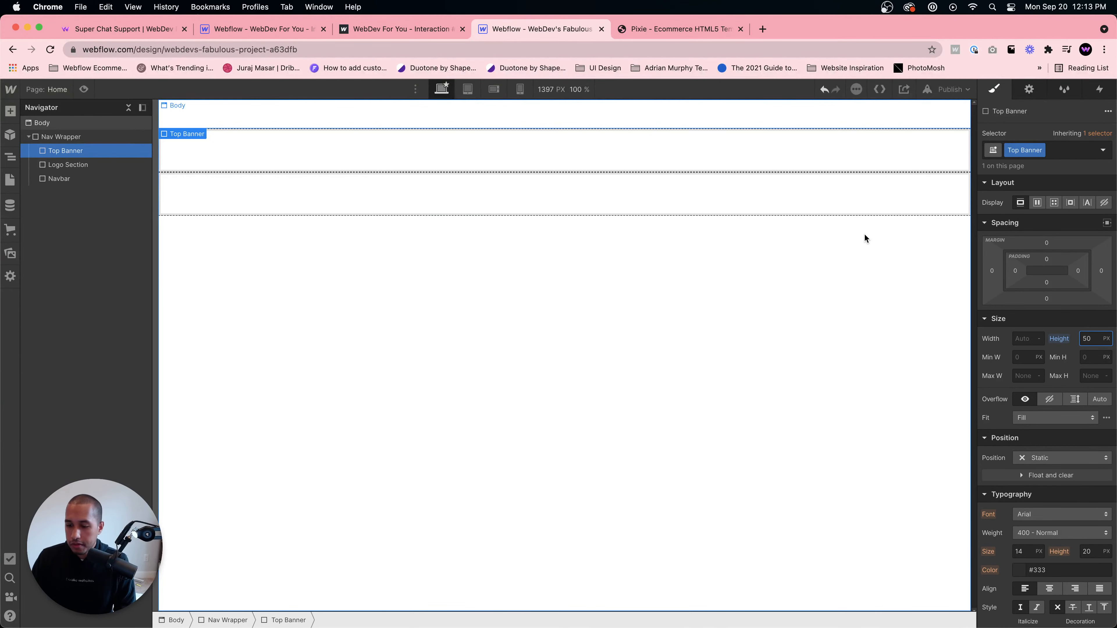
key(BackSpace)
key(BackSpace)
text(40)
- Inspect the template's top banner styles in developer tools and apply its background colour #3a8bcd to the Top Banner
click(634, 28)
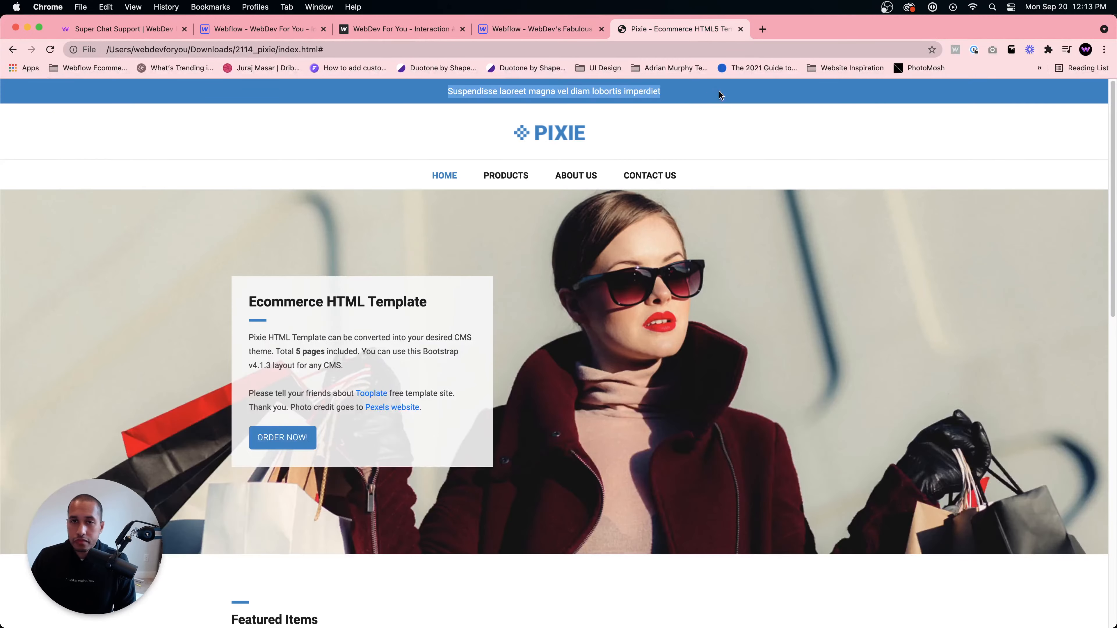
right_click(720, 92)
click(739, 213)
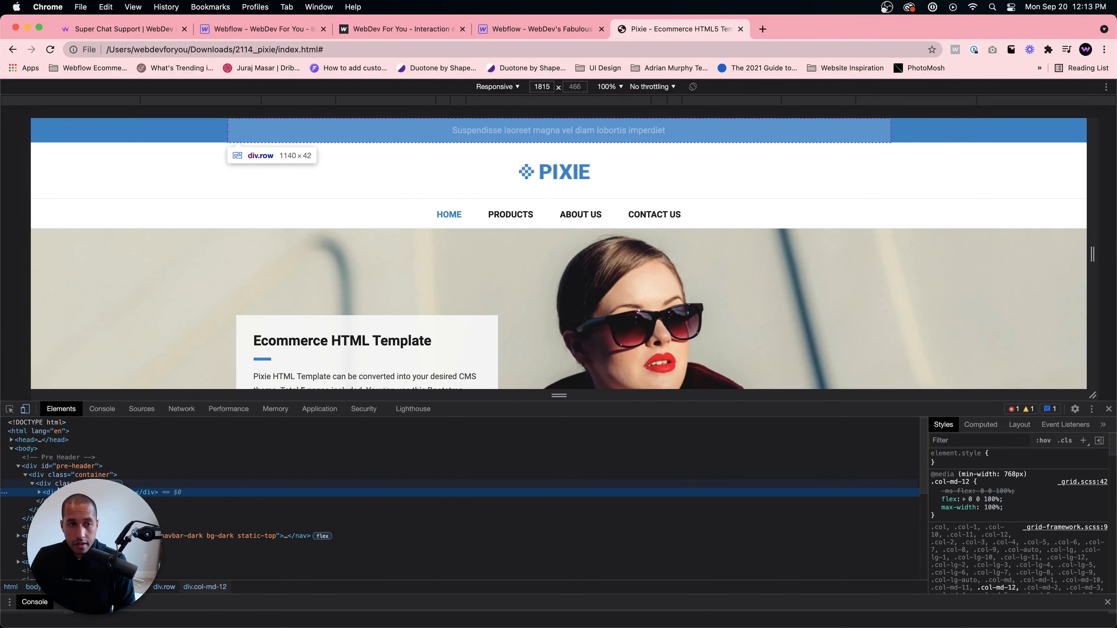
click(61, 483)
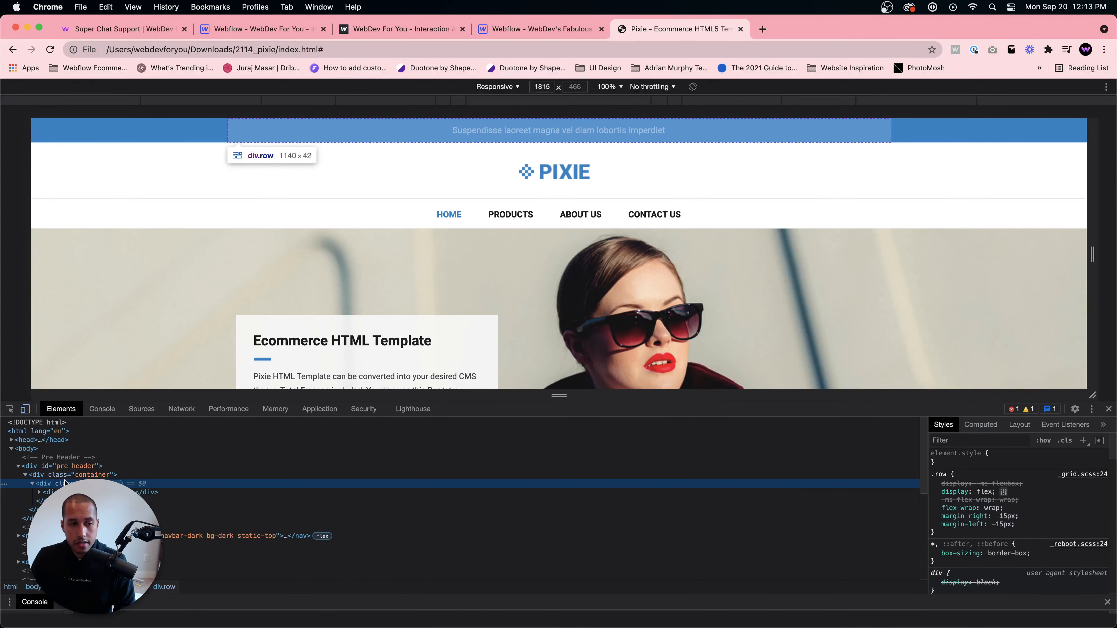
click(42, 492)
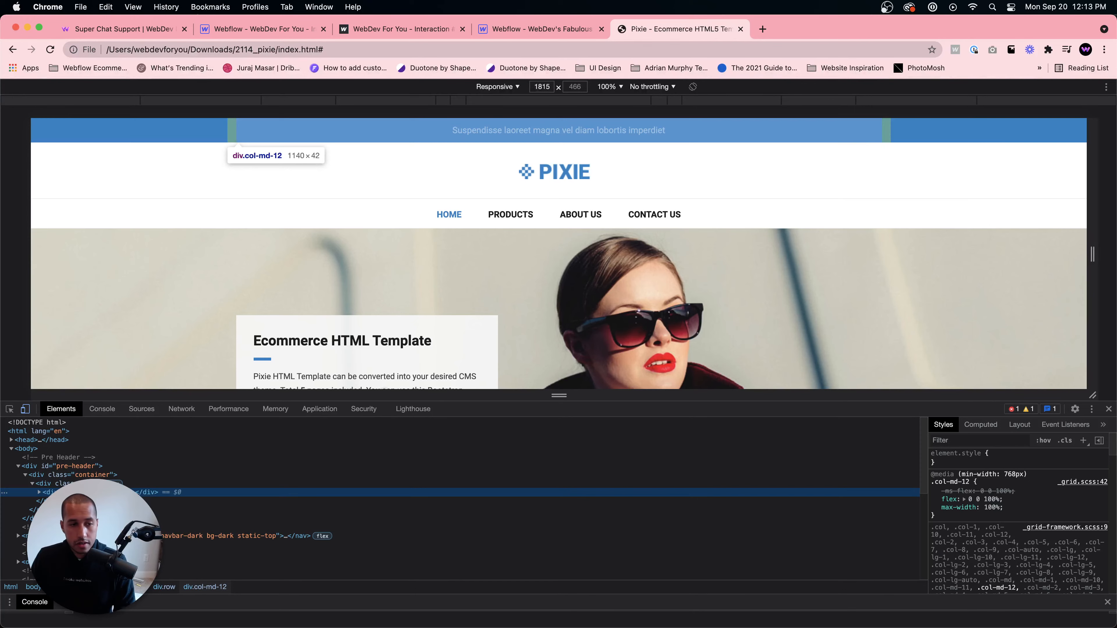
click(66, 466)
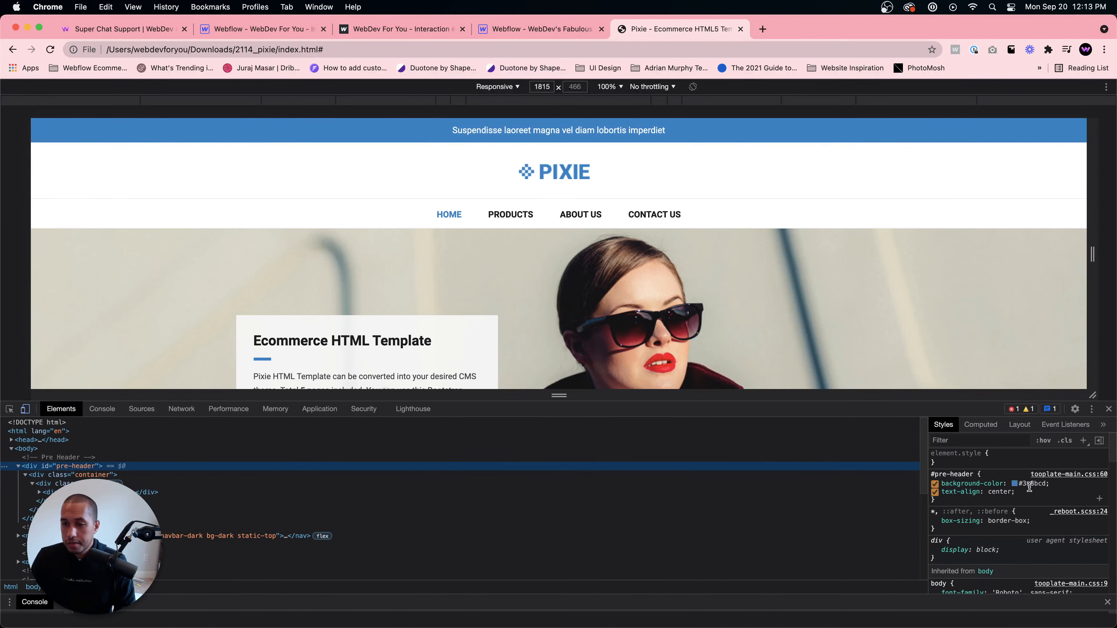
click(522, 30)
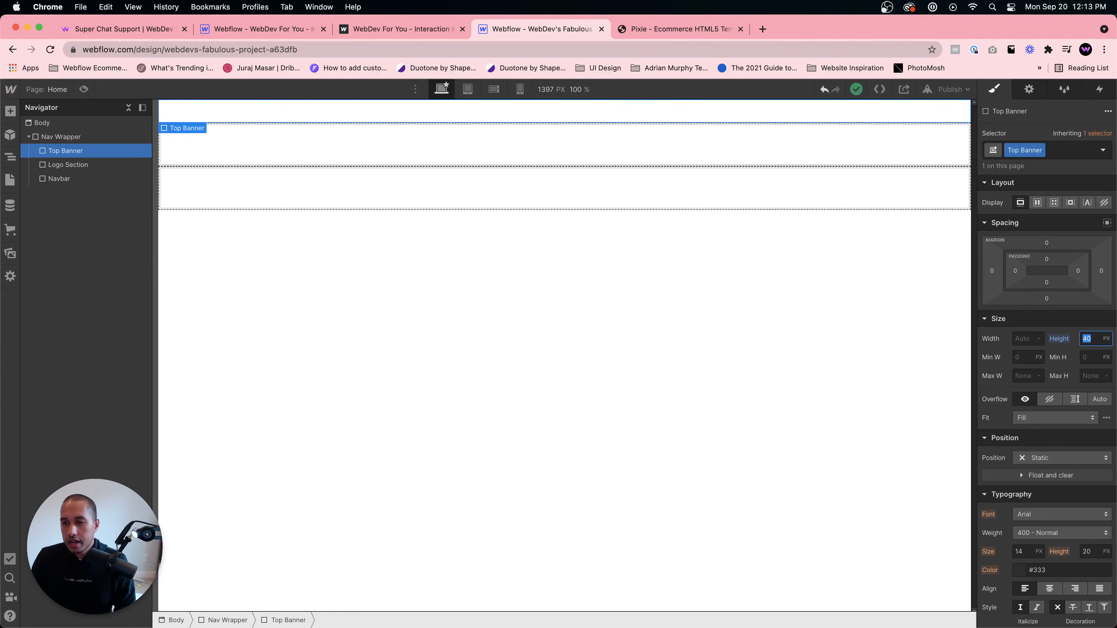
scroll(1031, 431, down, 6)
click(1030, 426)
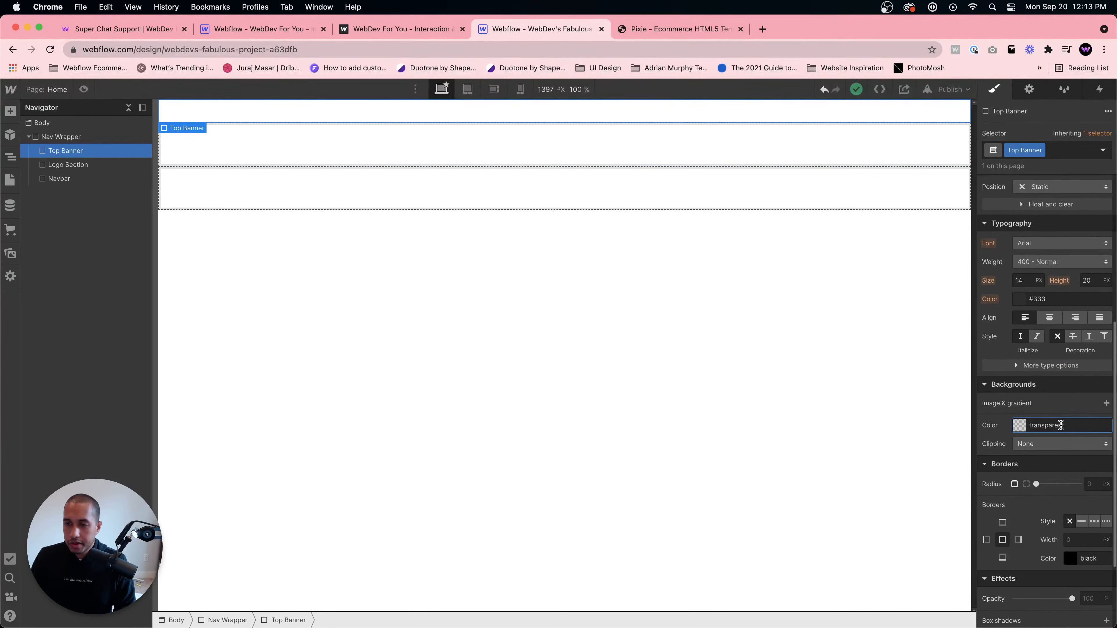
text(#3a8bcd)
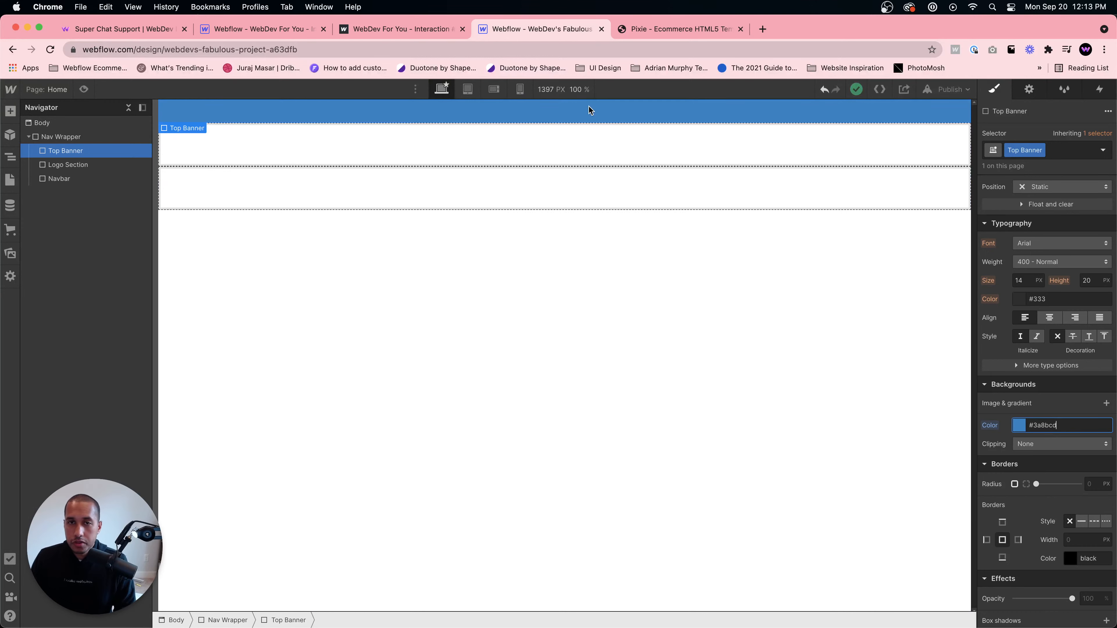
- Copy the banner text from the template page
click(665, 35)
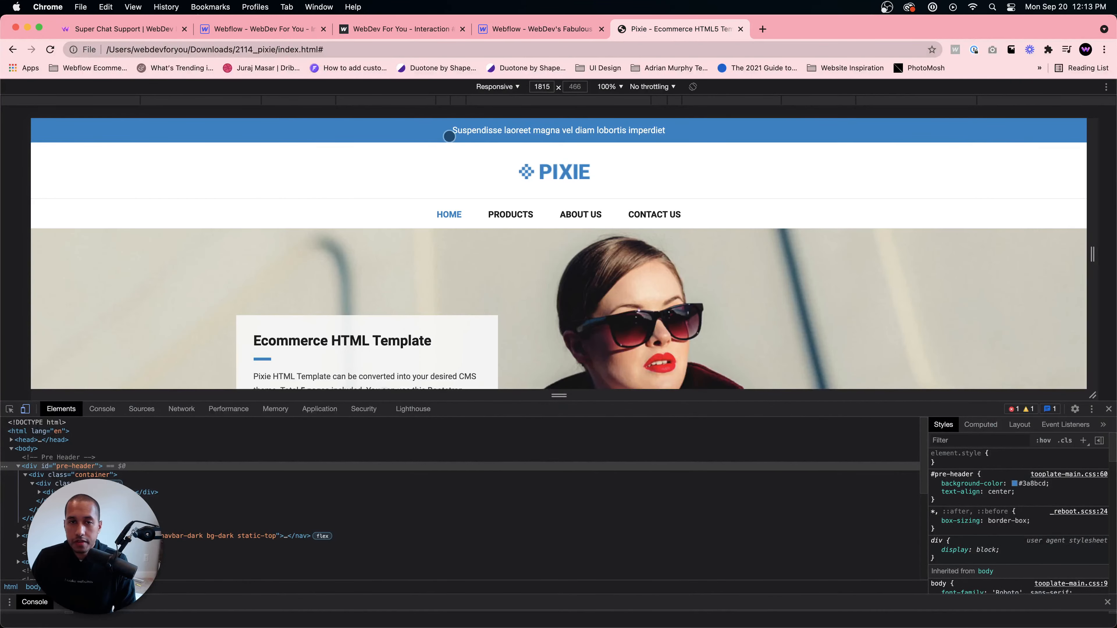
click(1109, 408)
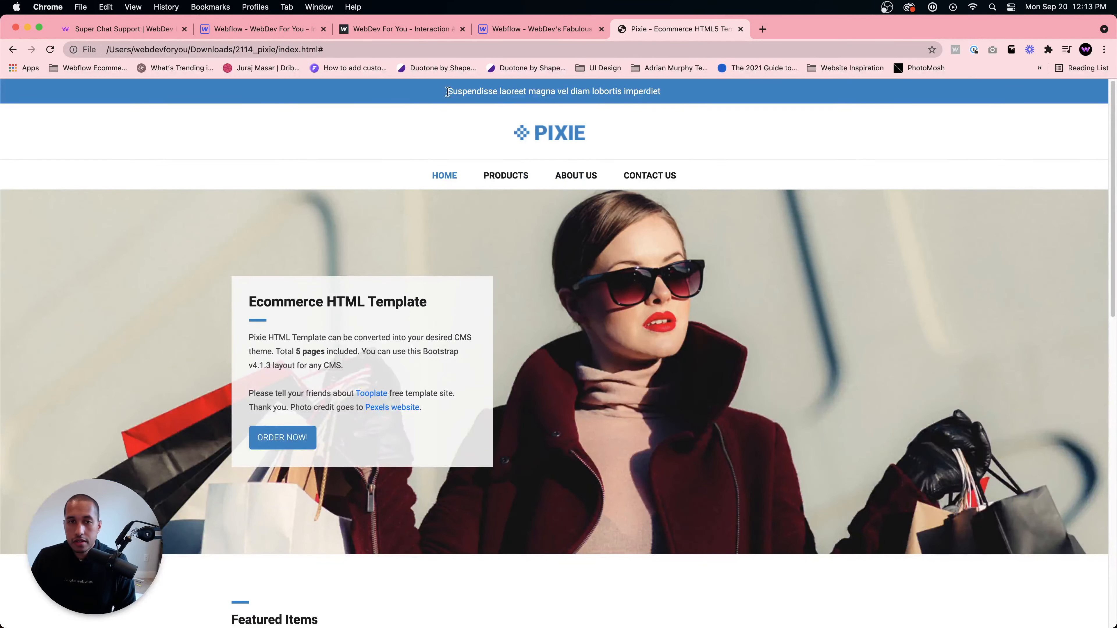
drag(447, 92, 662, 91)
key(super+c)
click(505, 28)
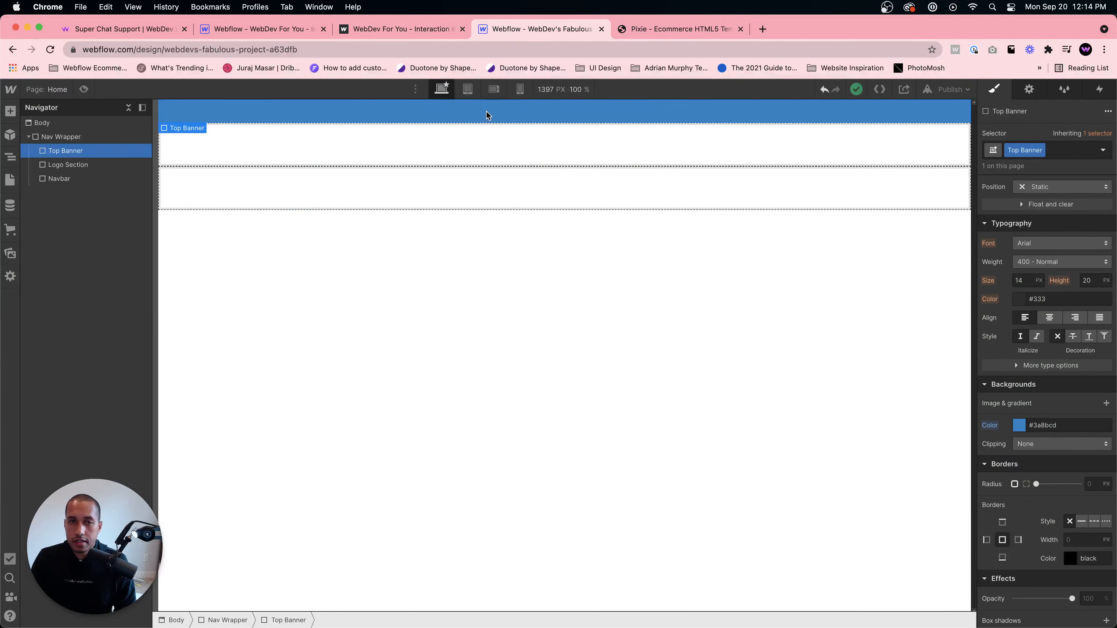
- Add a Text Block inside the Top Banner
key(super+e)
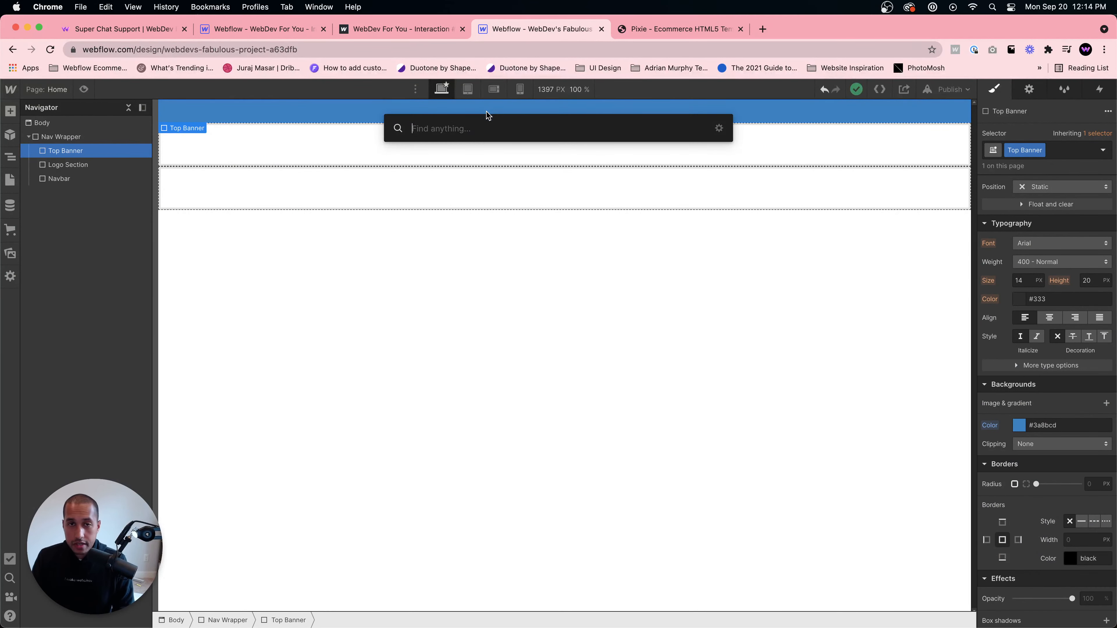
text(text)
key(Down)
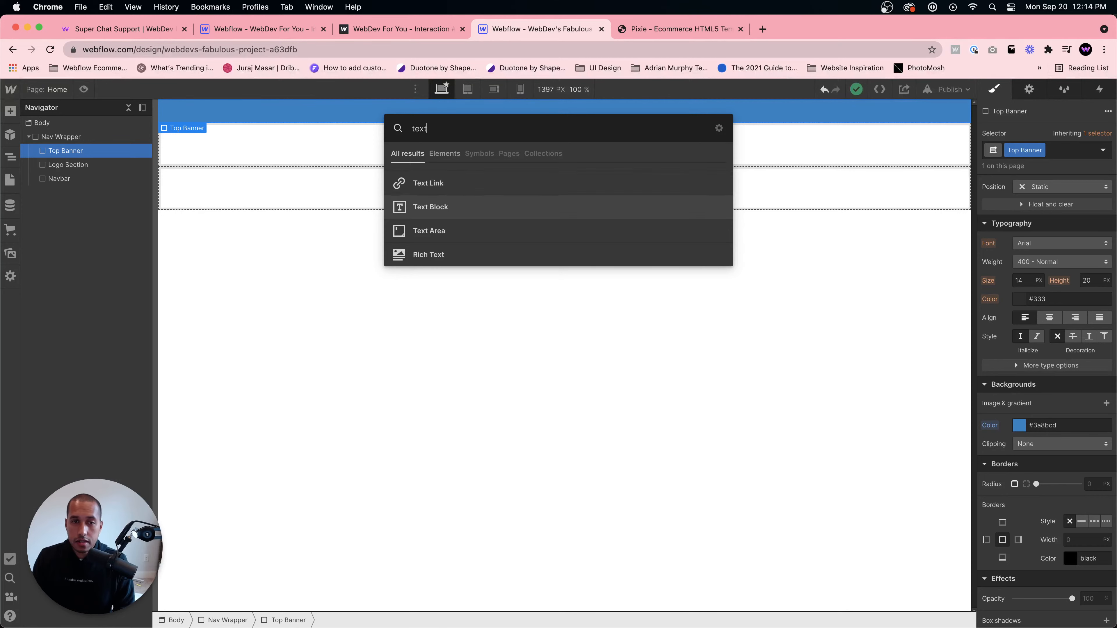
key(Return)
click(1086, 150)
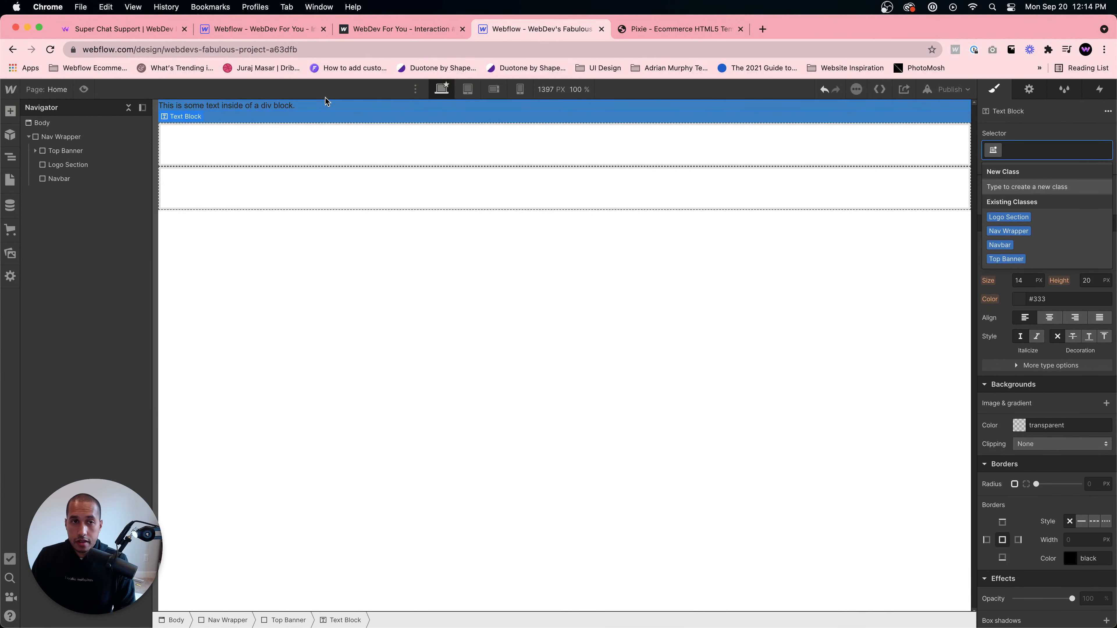
- Replace the text block's content with 'Get 20% OFF with 2 orders or more!'
double_click(312, 107)
key(super+a)
text(Welcome)
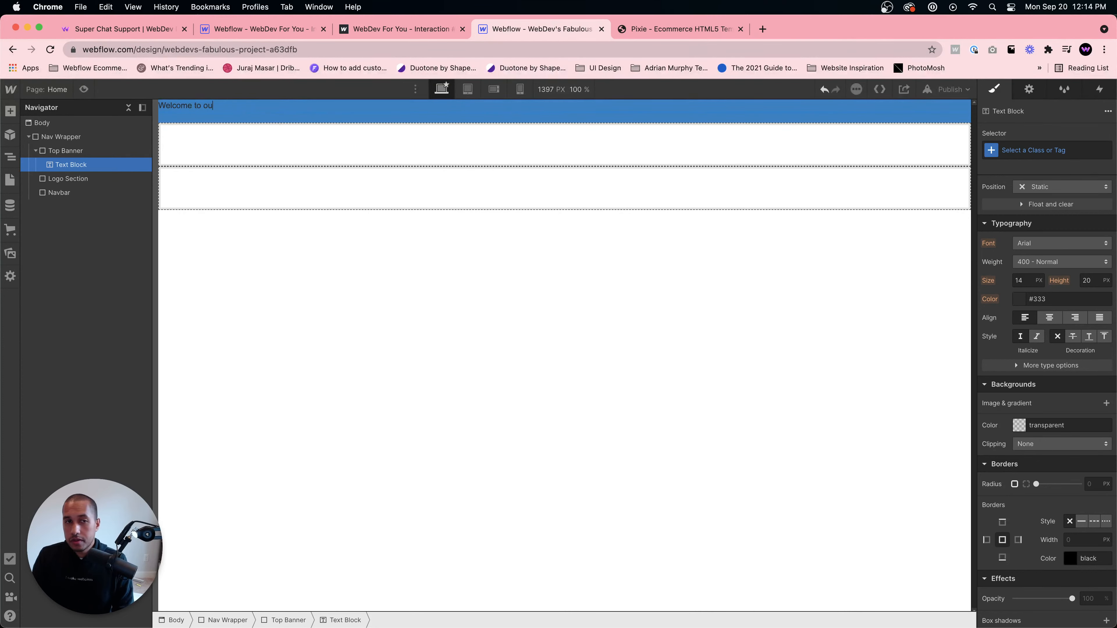
text( to our Ecommerc ess sit)
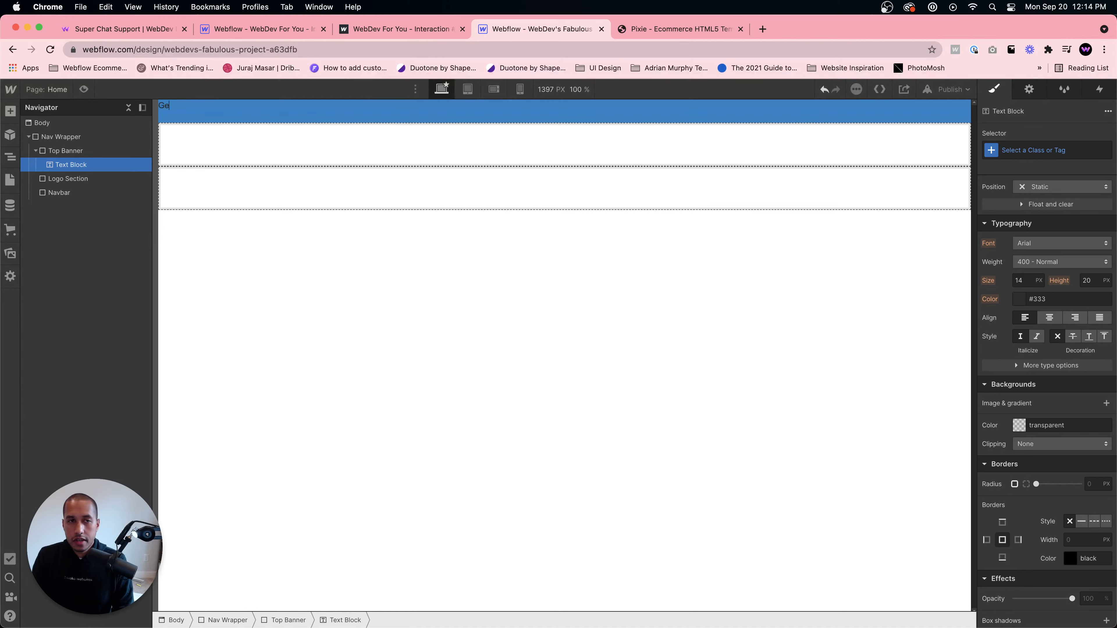
text(t 20% OFF)
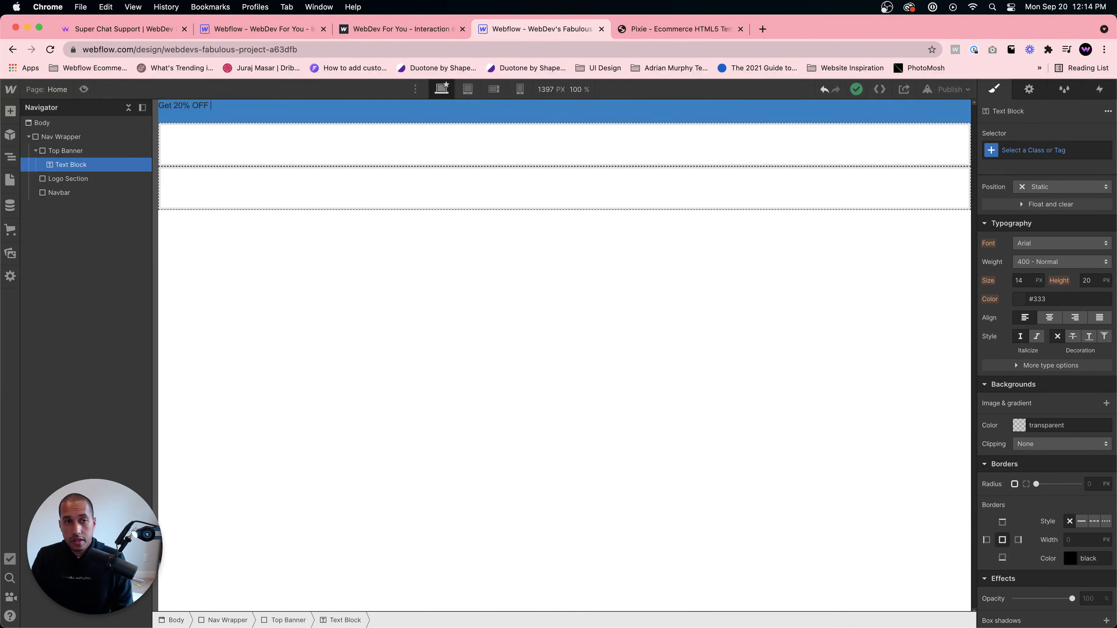
text(with 2 ord)
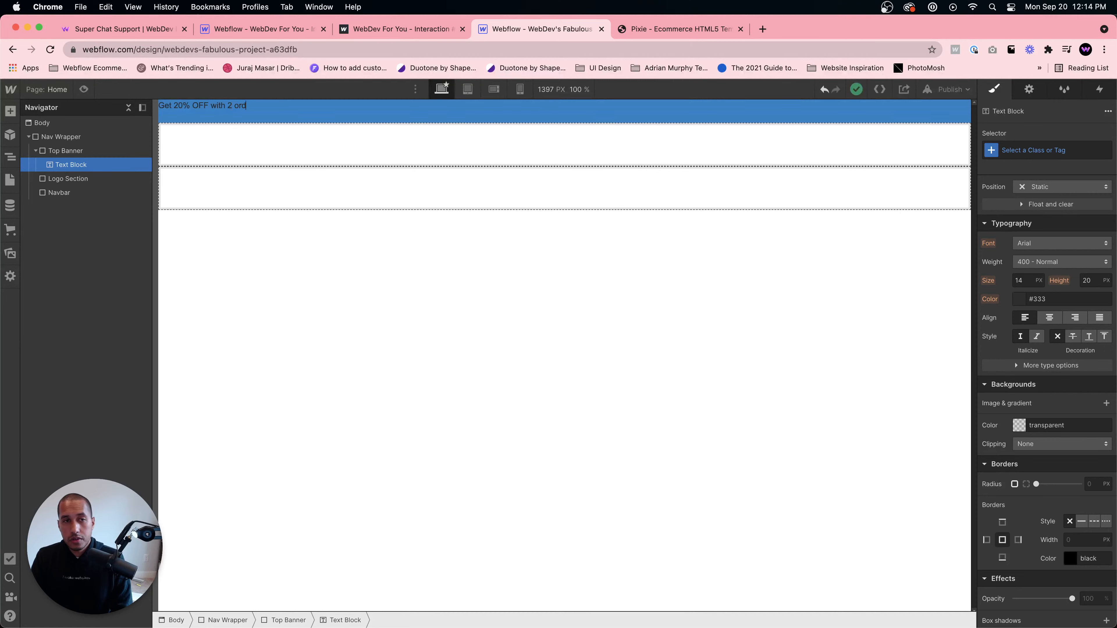
text(ers or more!)
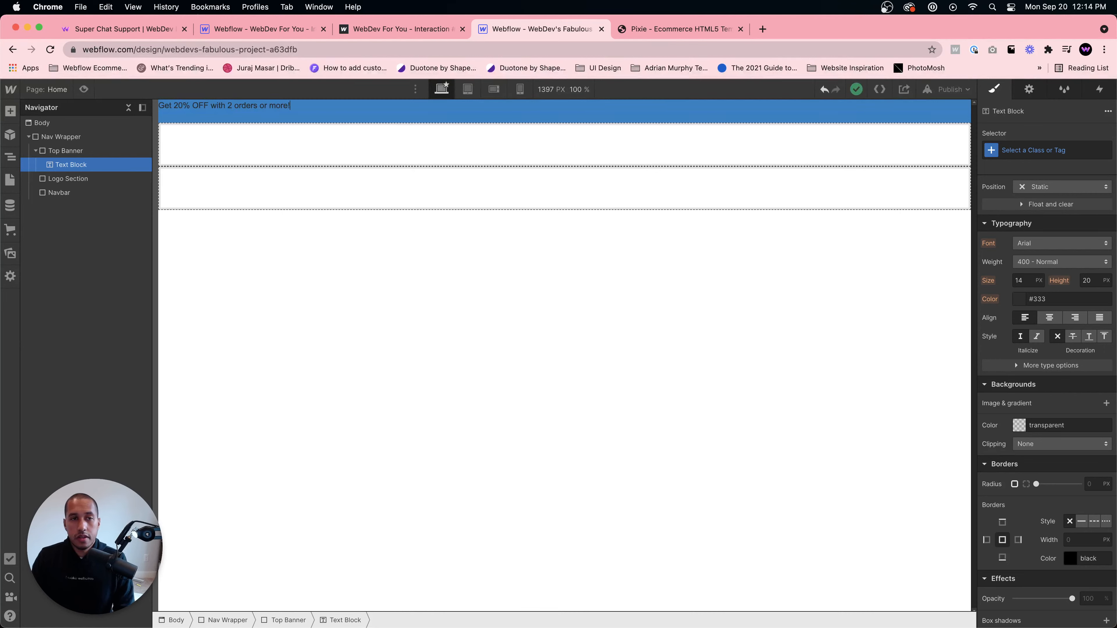
- Set the Top Banner to flex display, centring its content vertically and horizontally
click(368, 149)
click(369, 117)
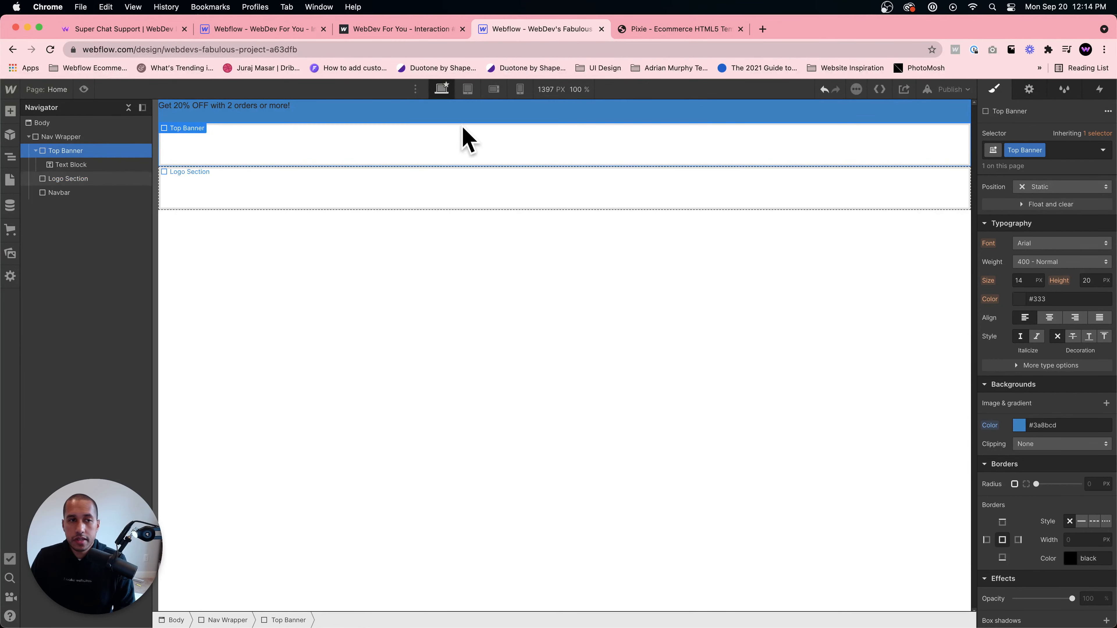
scroll(1047, 264, up, 5)
click(1037, 189)
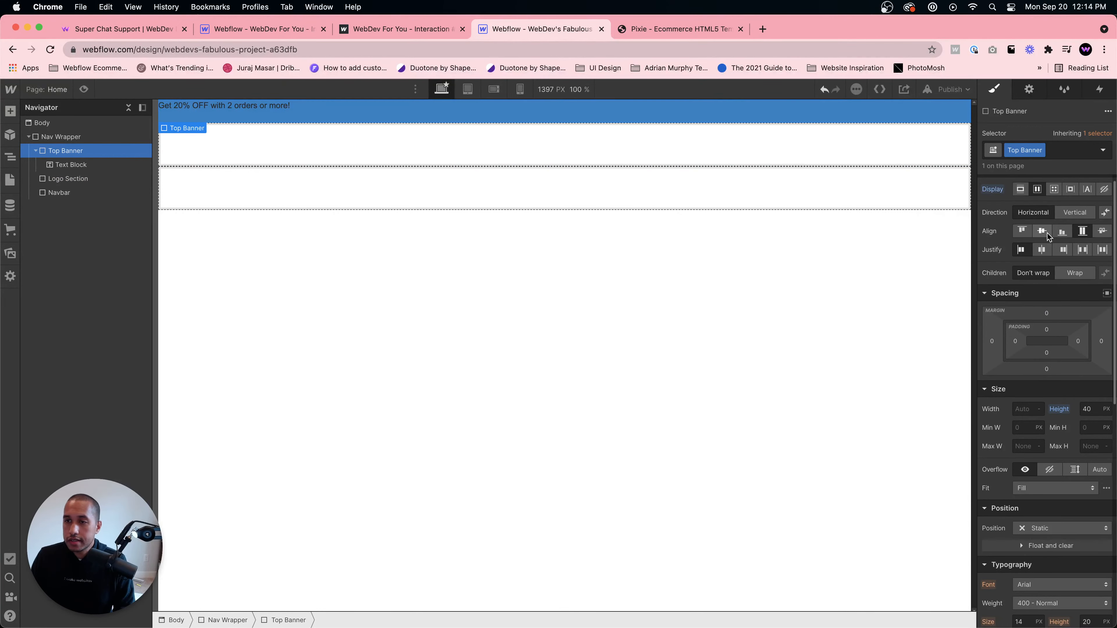
click(1043, 232)
click(1041, 250)
click(558, 112)
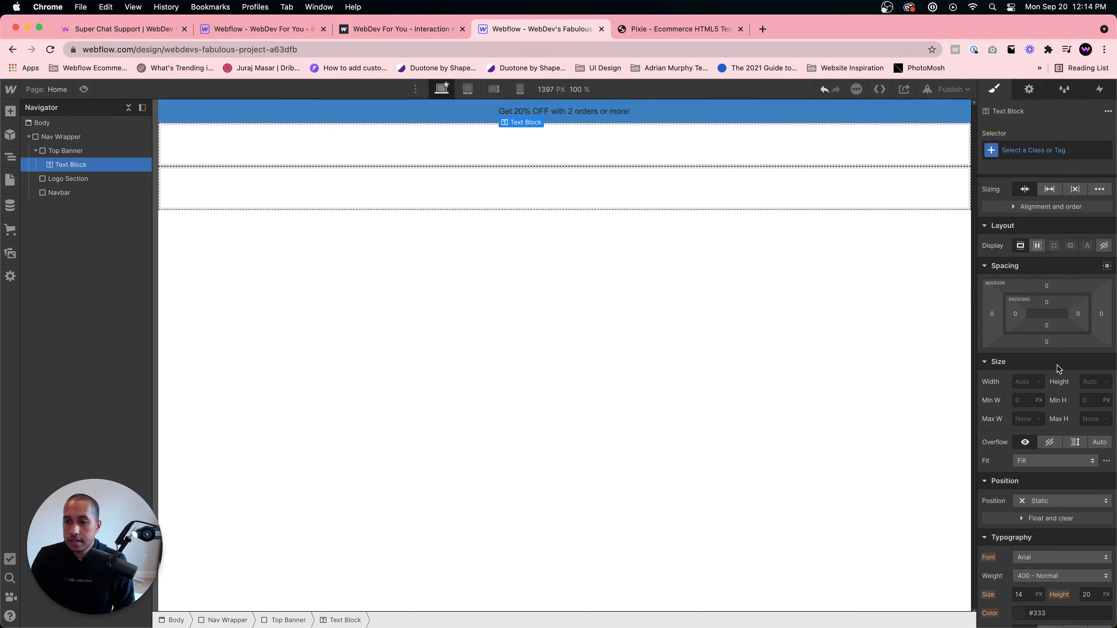
- Open the project's font settings and choose Poppins from the Google Fonts list
mouse_move(10, 89)
click(57, 124)
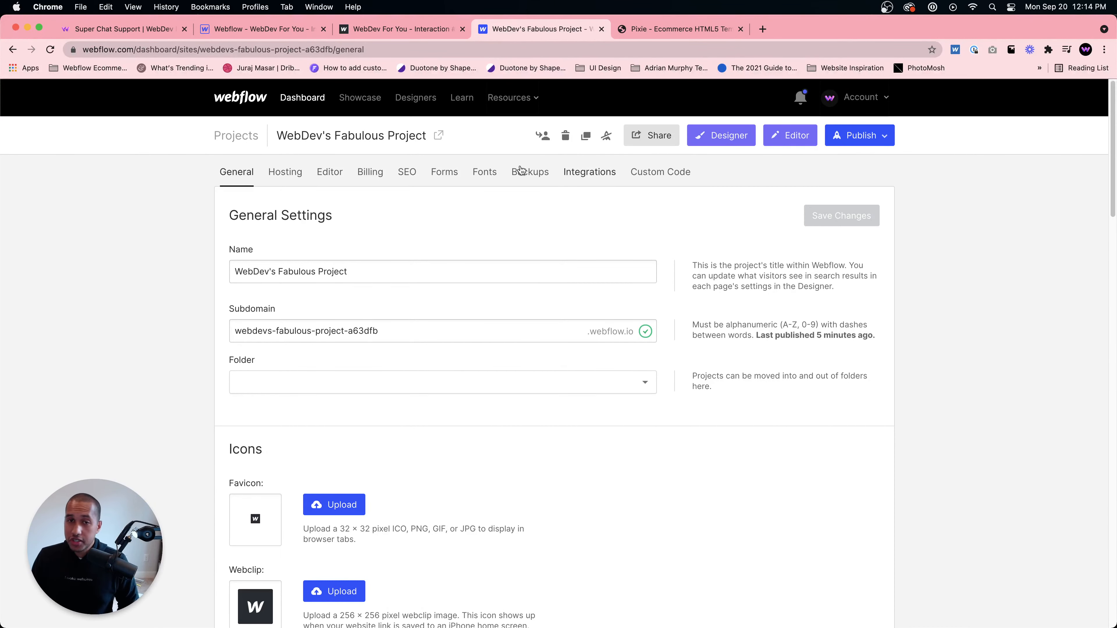
click(474, 169)
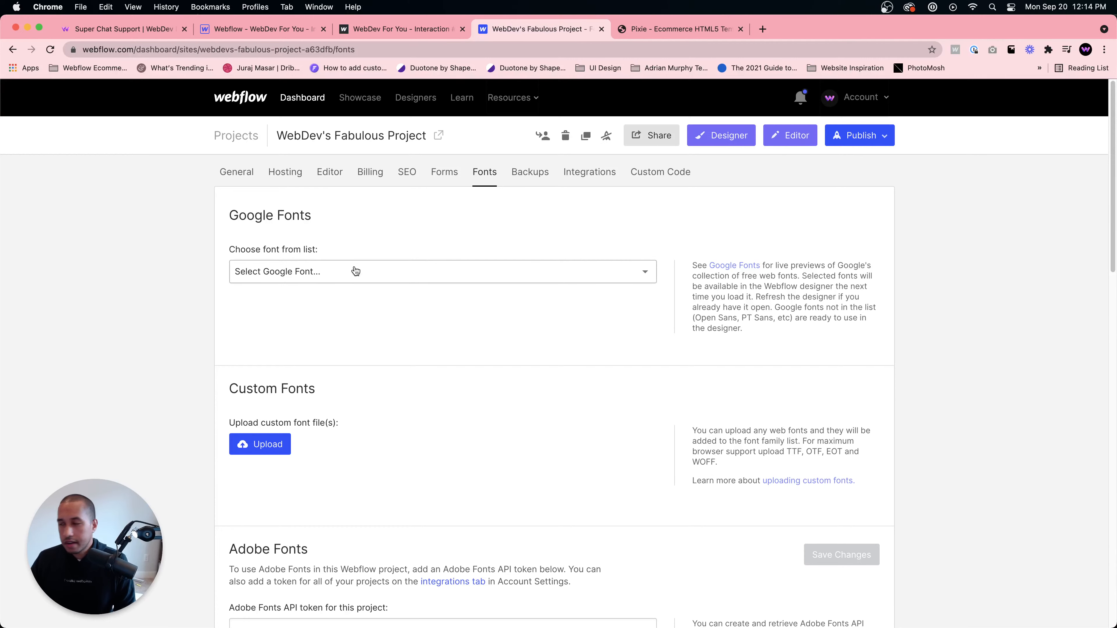
click(326, 266)
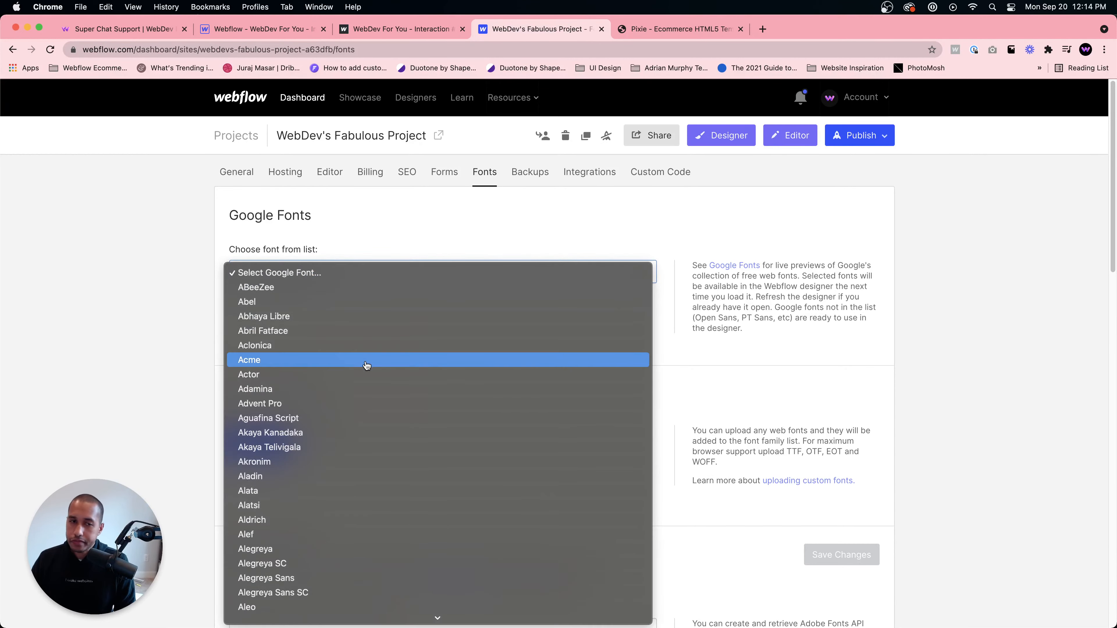
text(po)
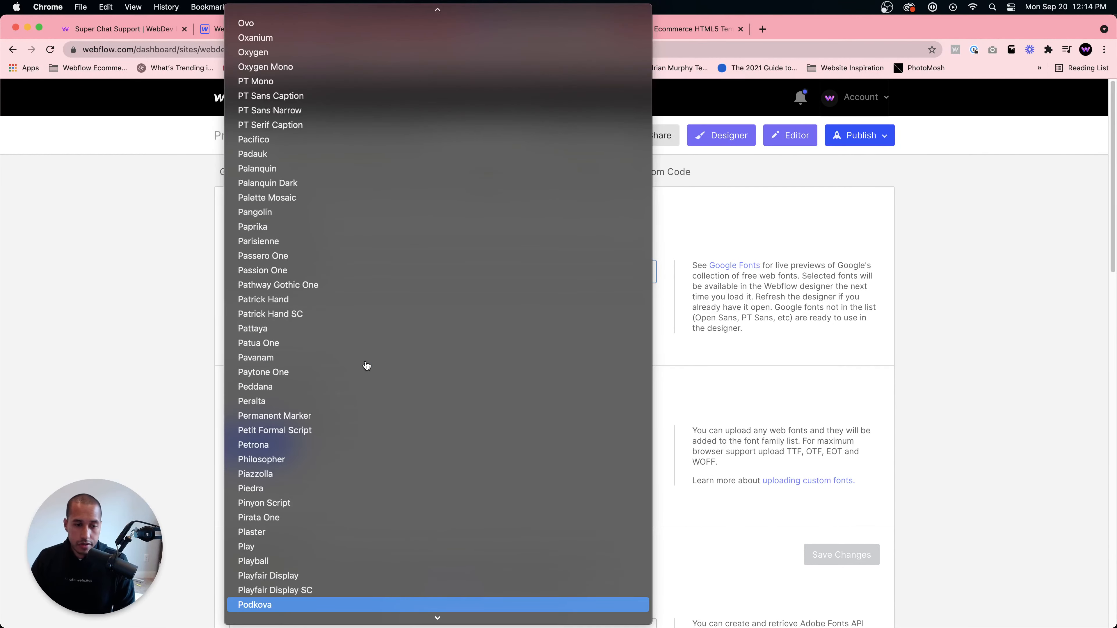
scroll(263, 537, down, 5)
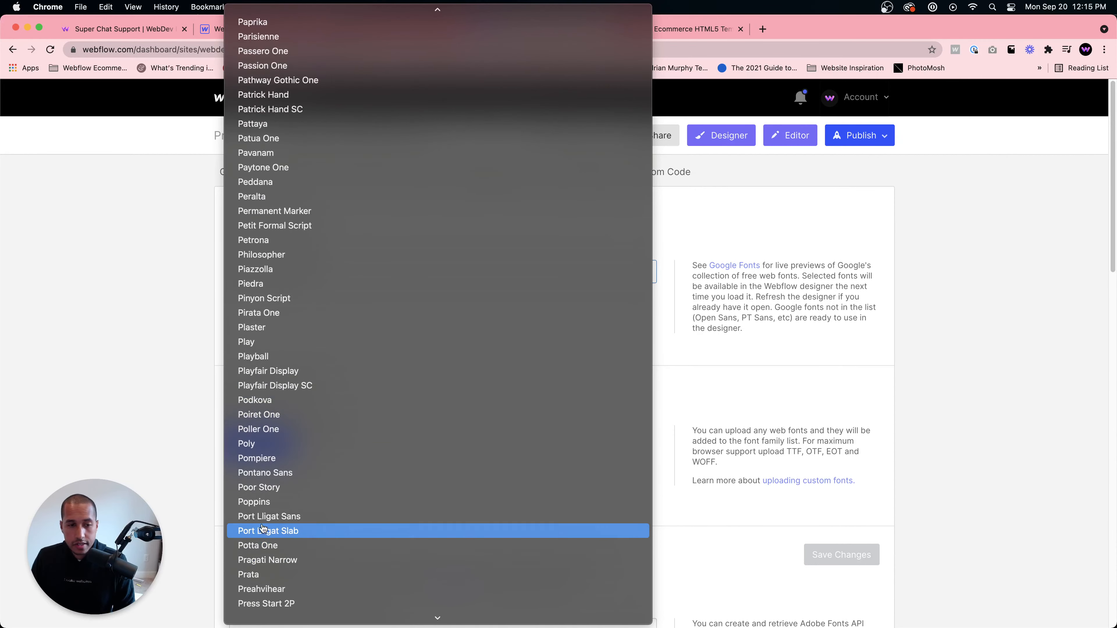
click(255, 502)
- Include Poppins weights 100, 200, 300, regular, 500, 600, 700, 800 and 900, then add the font
click(248, 316)
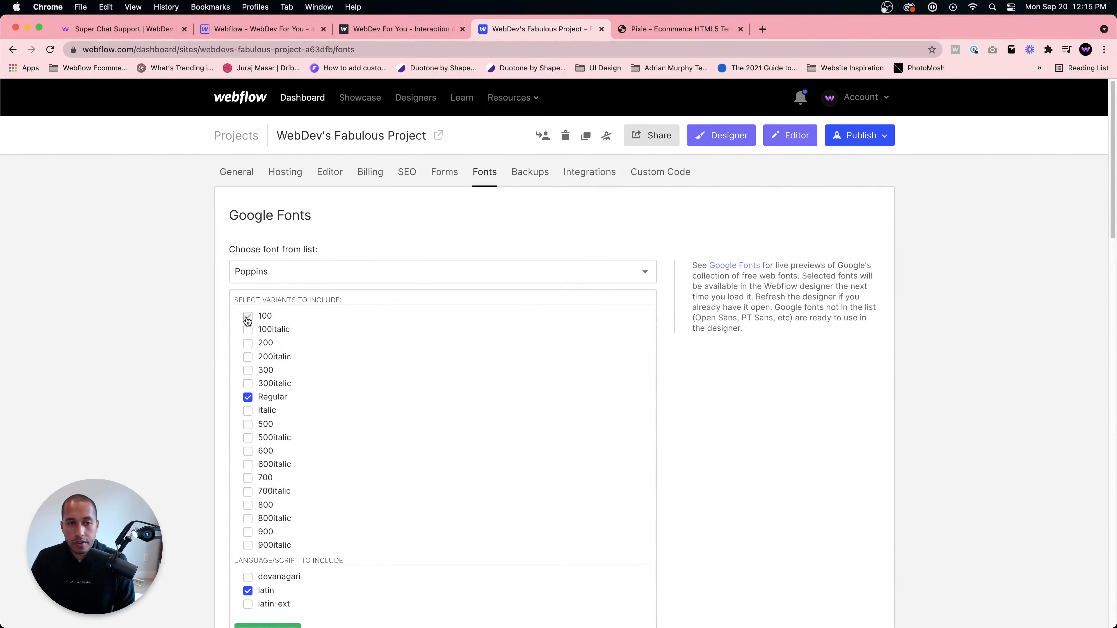
click(248, 370)
click(247, 424)
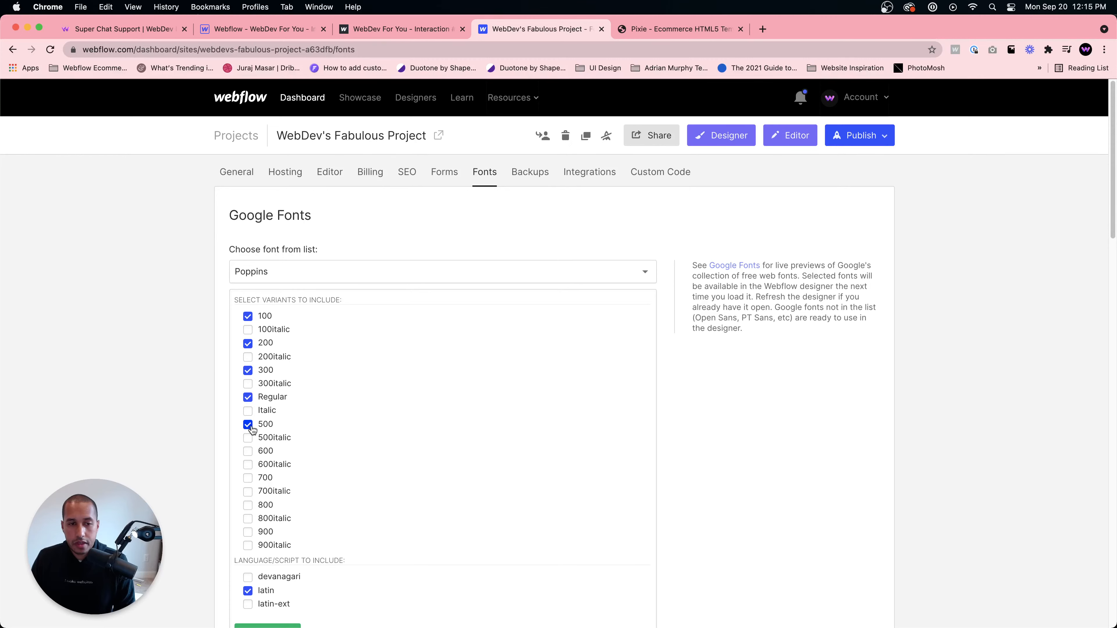
click(247, 451)
click(248, 478)
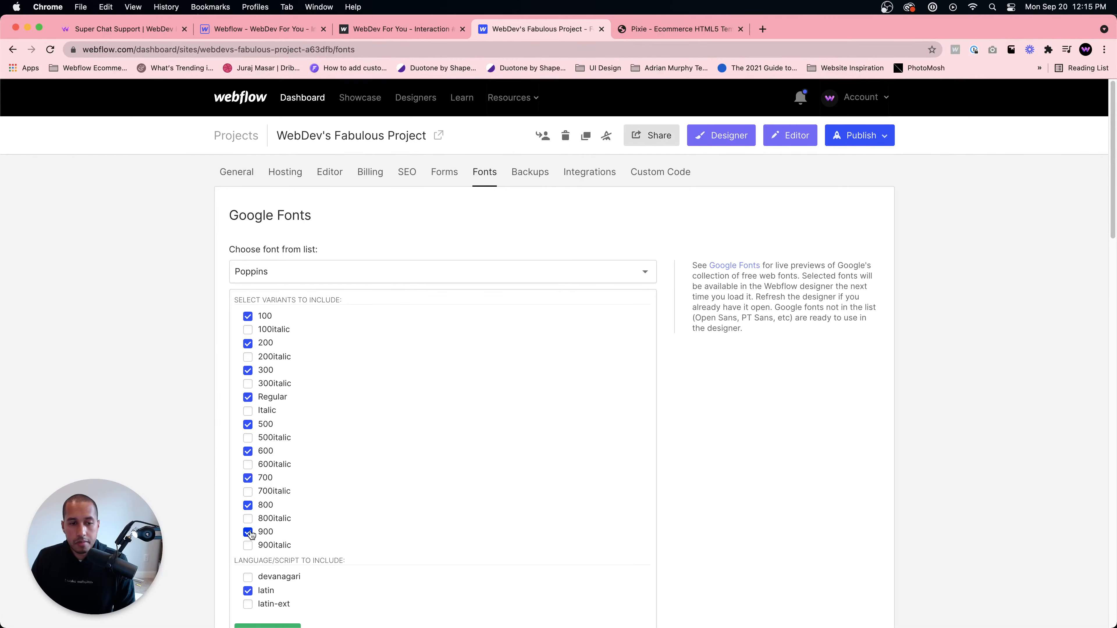
scroll(364, 563, down, 1)
click(267, 613)
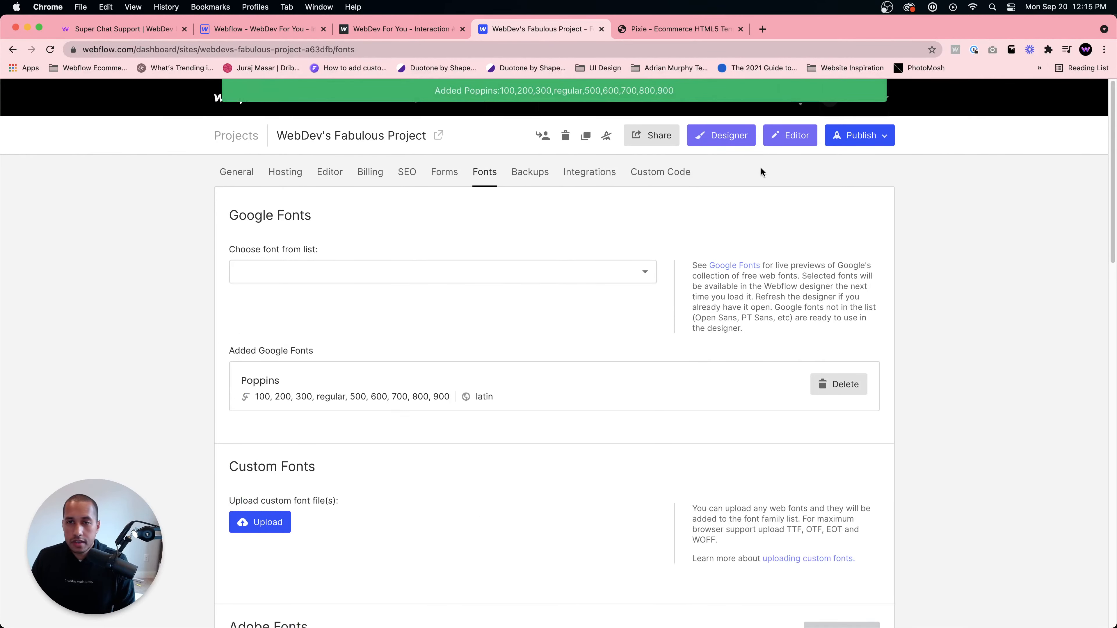
- Open the Designer and give the banner's text block the class Top Banner Text
click(725, 137)
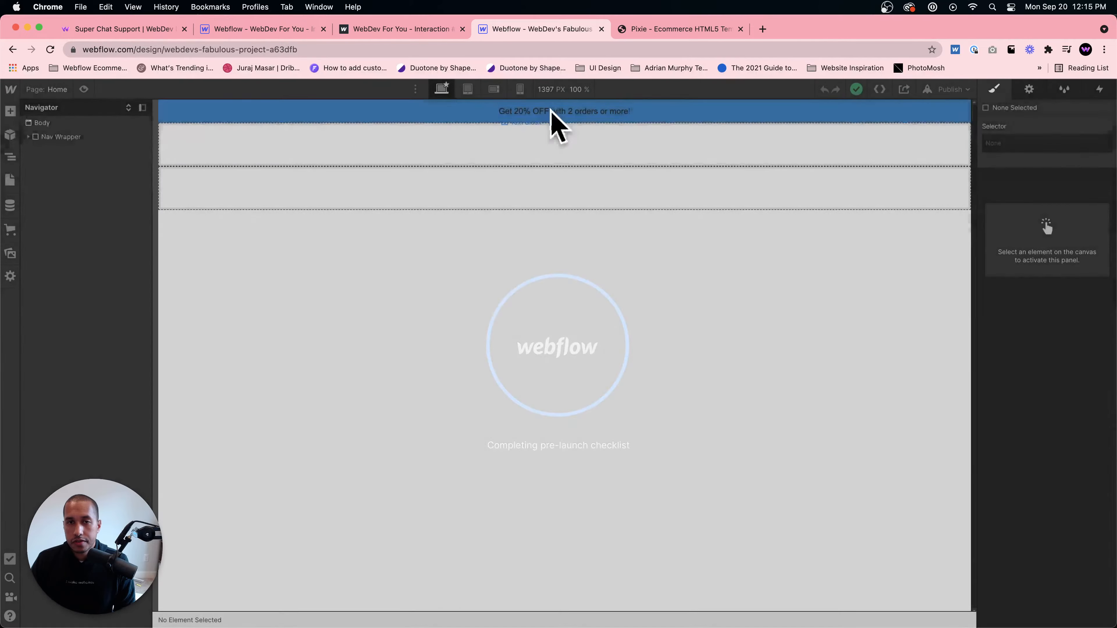
click(551, 112)
click(1042, 151)
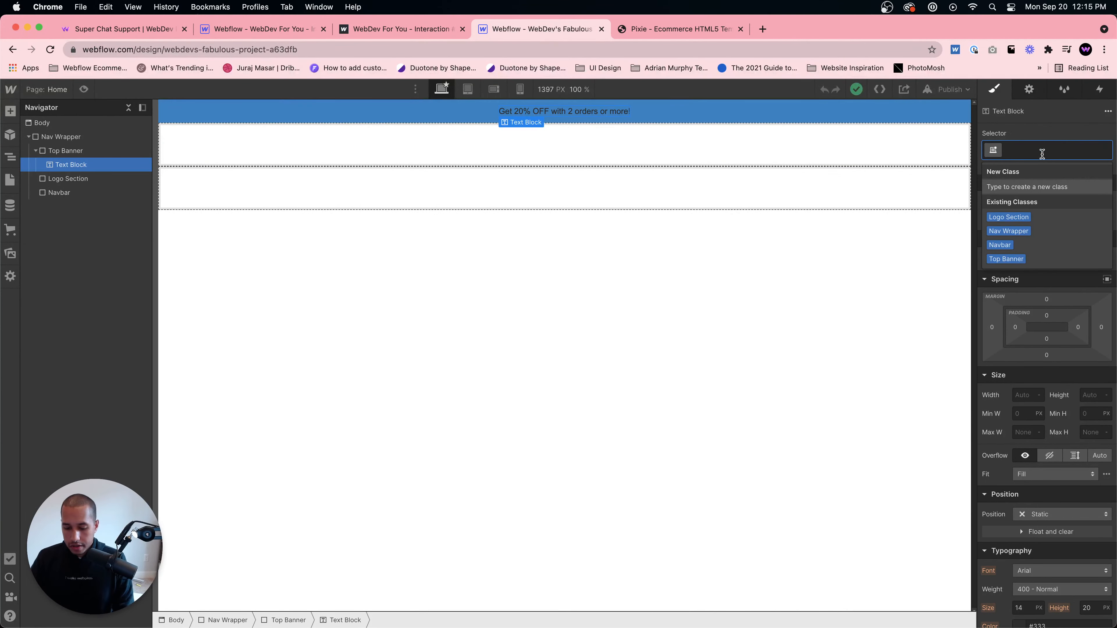
text(Top Banner Text)
key(Return)
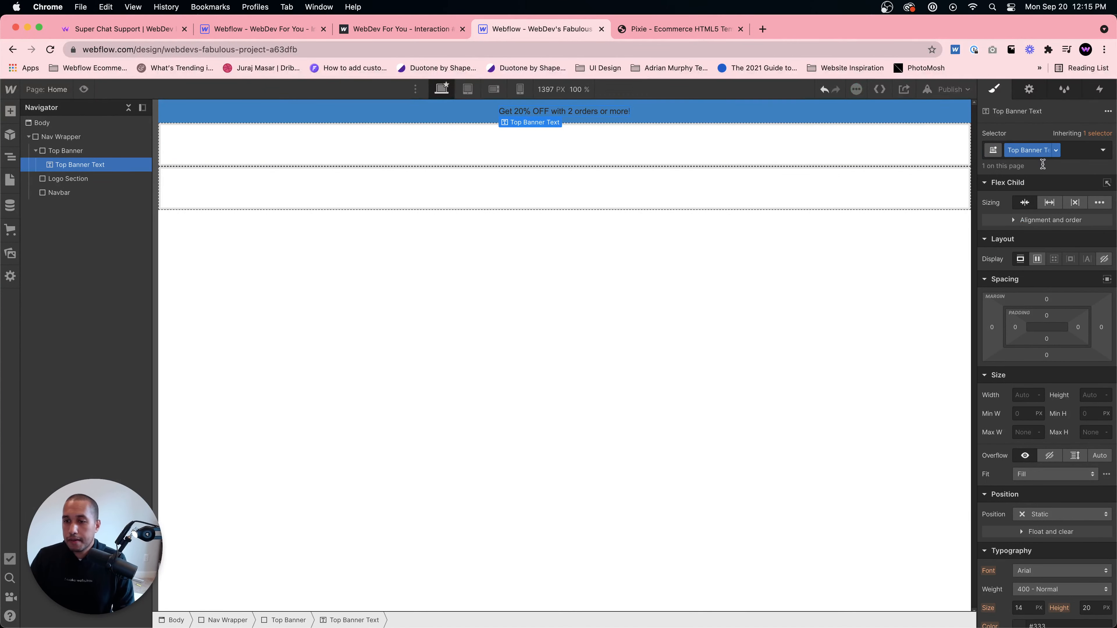
- Set the Top Banner Text font to Poppins and its colour to white
scroll(1046, 286, down, 3)
click(1058, 431)
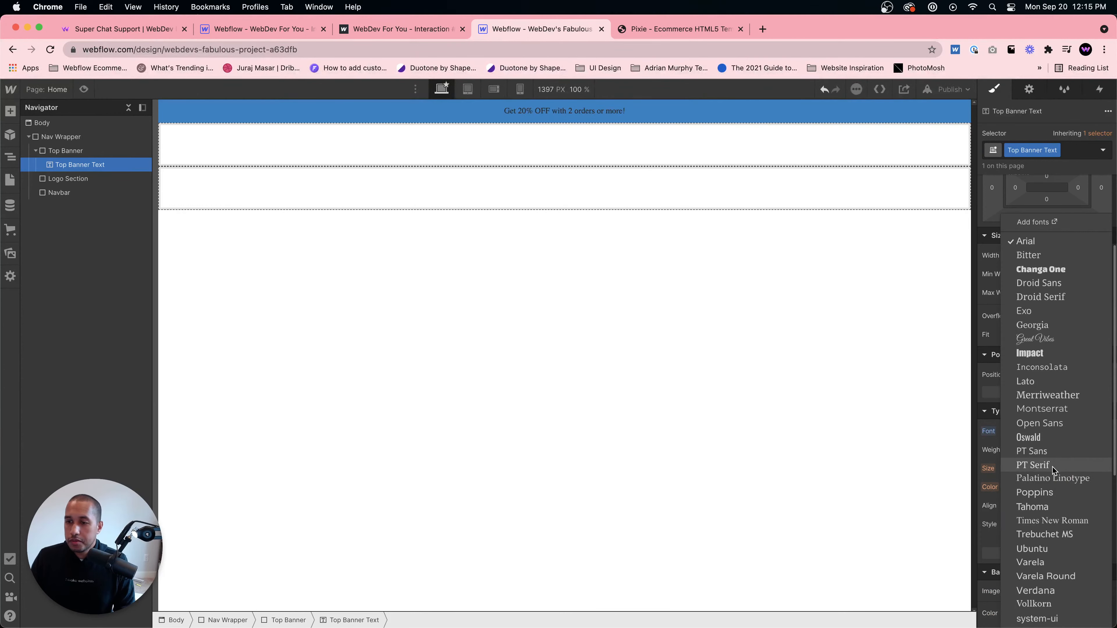
click(1044, 491)
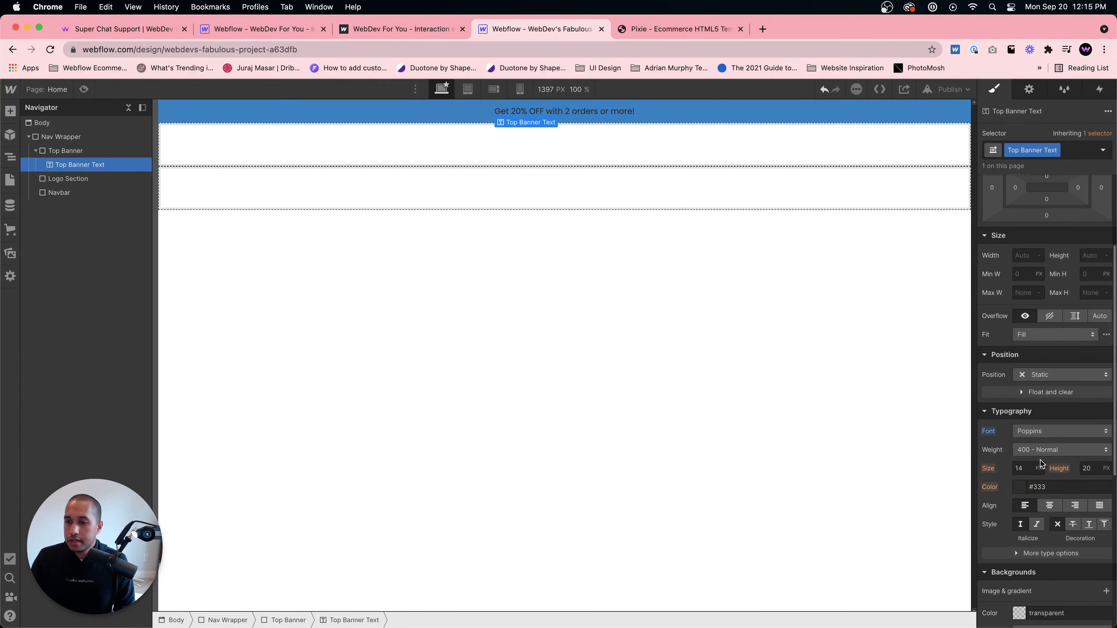
click(1020, 485)
drag(1012, 313, 975, 272)
click(1012, 246)
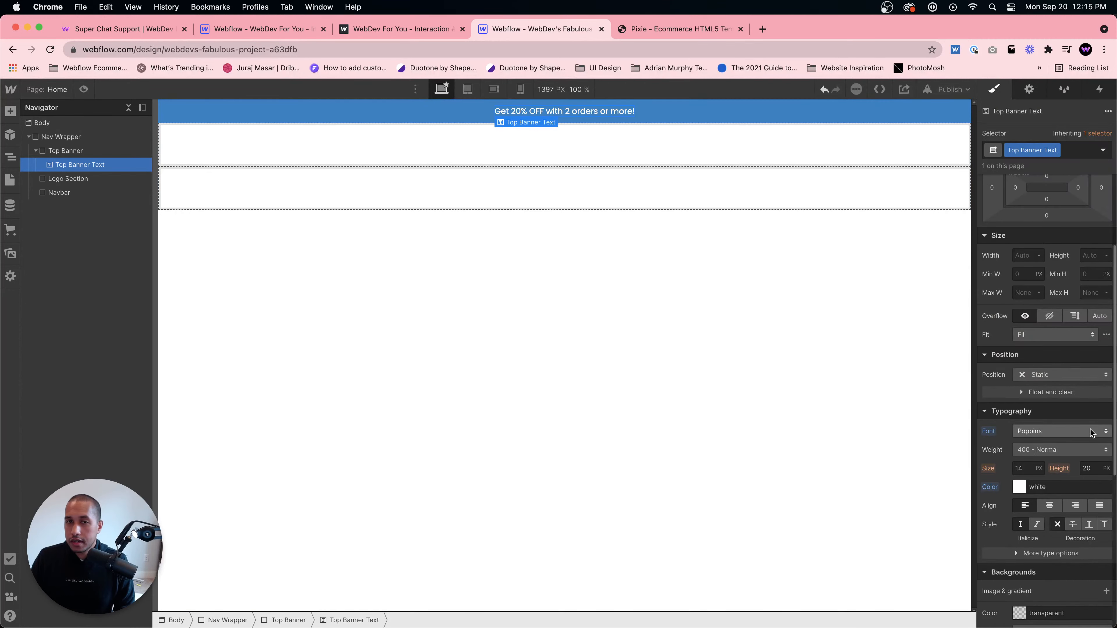
- Make the banner text all uppercase and set its font size to 16 px
scroll(1027, 542, down, 1)
click(1027, 530)
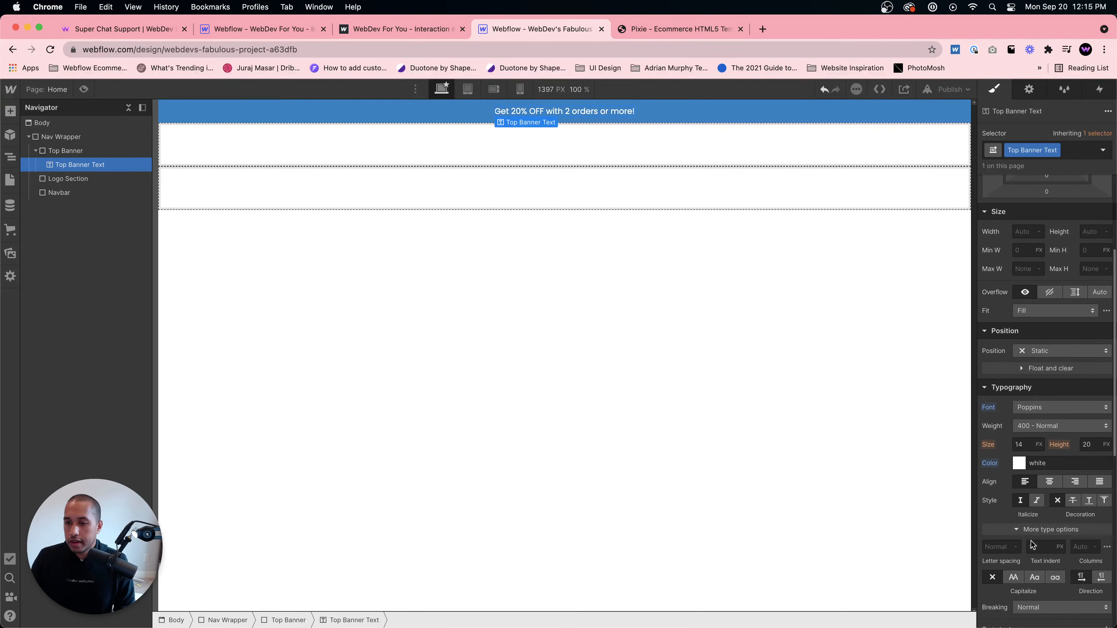
click(1015, 578)
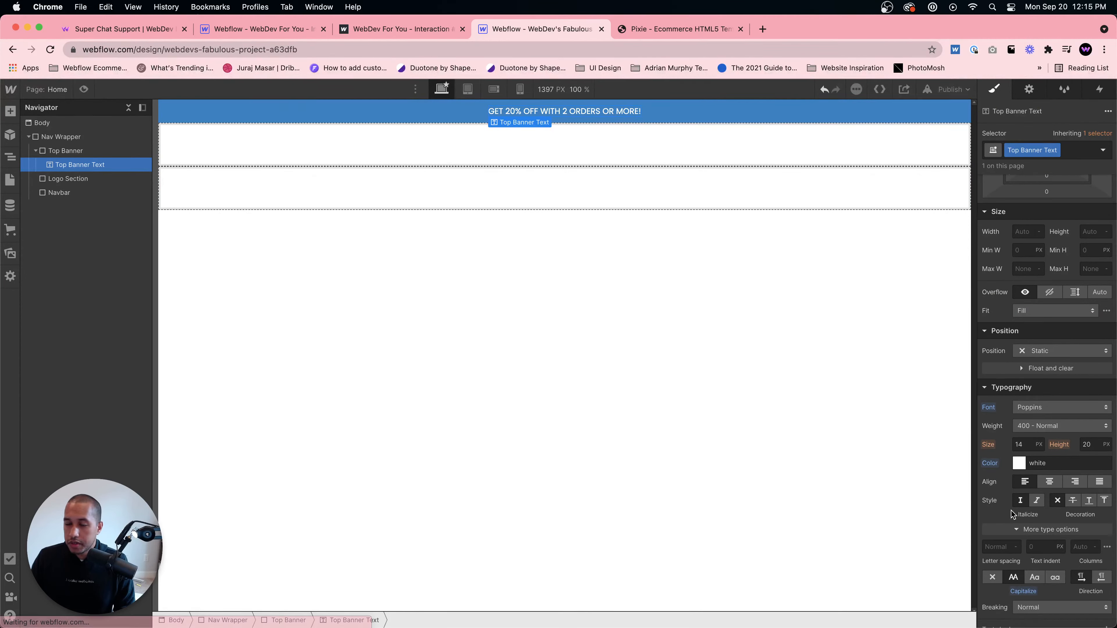
click(1032, 443)
text(16)
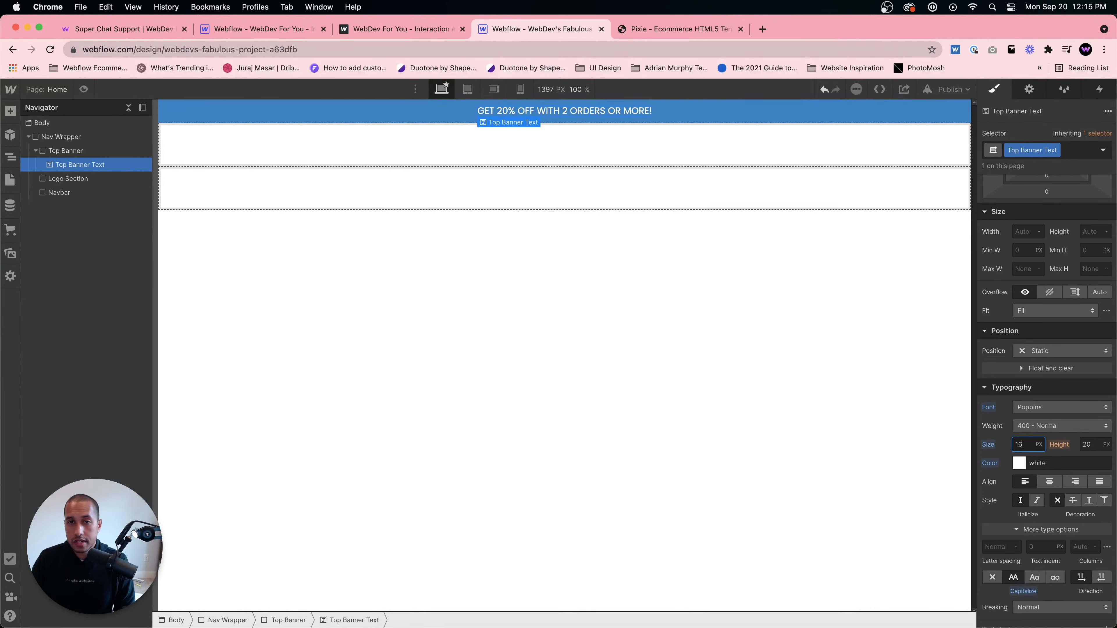
- Set the banner text's letter spacing to 2 px
click(1016, 529)
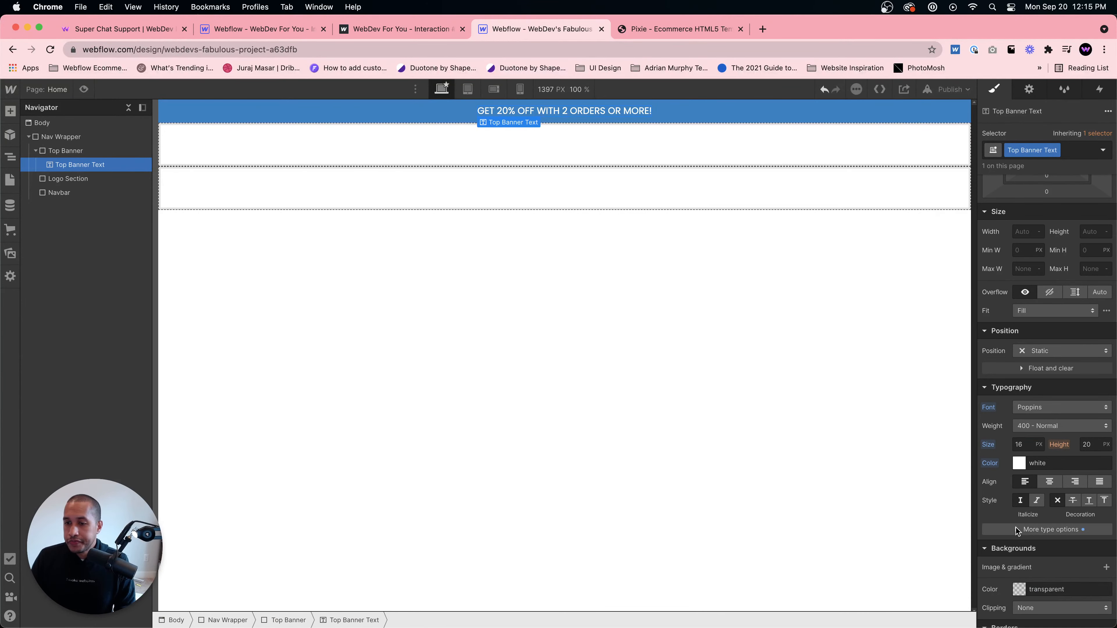
click(1016, 529)
click(998, 548)
text(2)
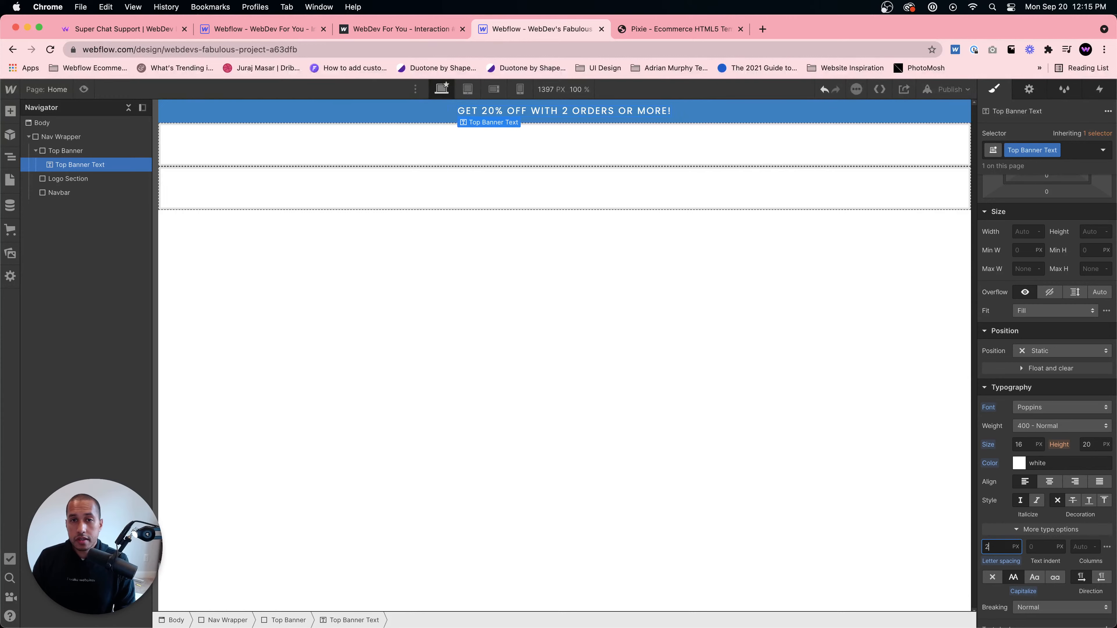
click(784, 318)
click(579, 125)
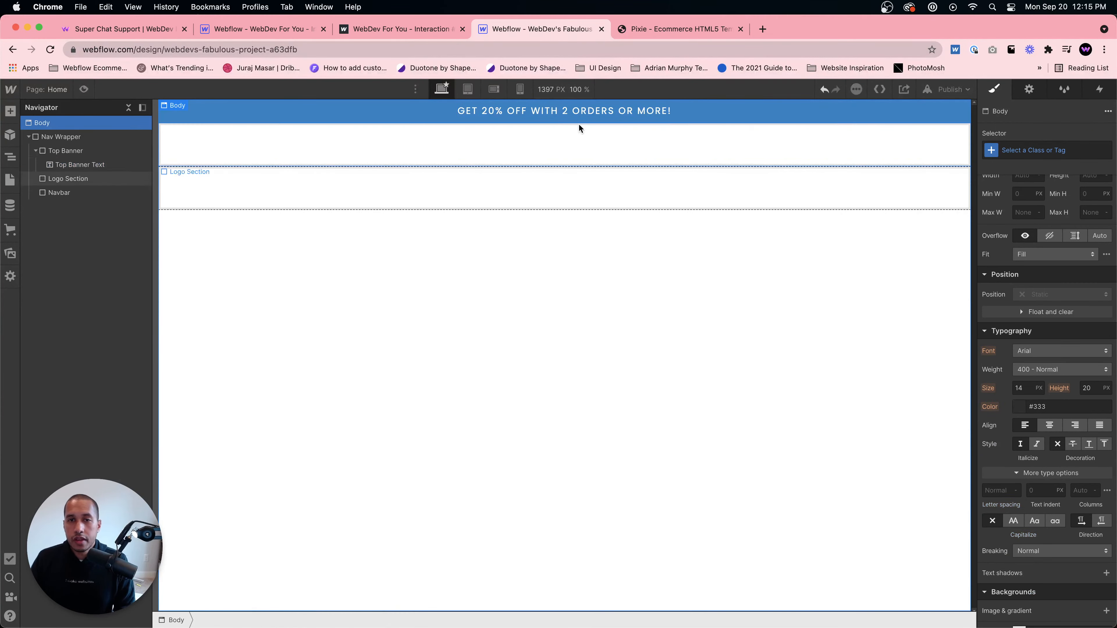
- Compare against the Pixie template and set the Logo Section to flex display
click(679, 28)
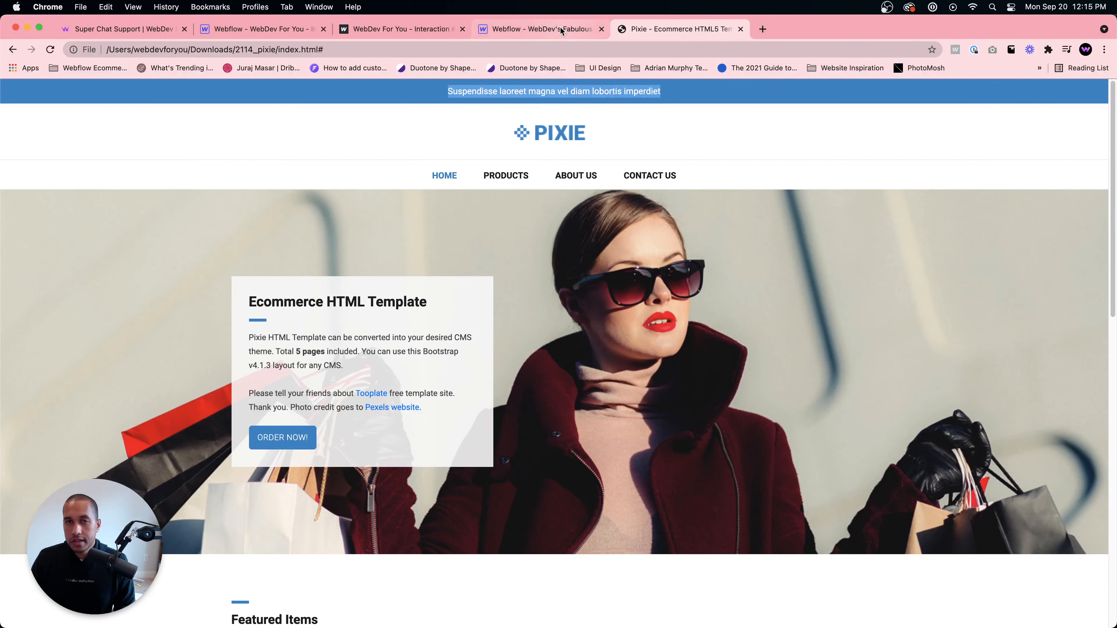
click(571, 29)
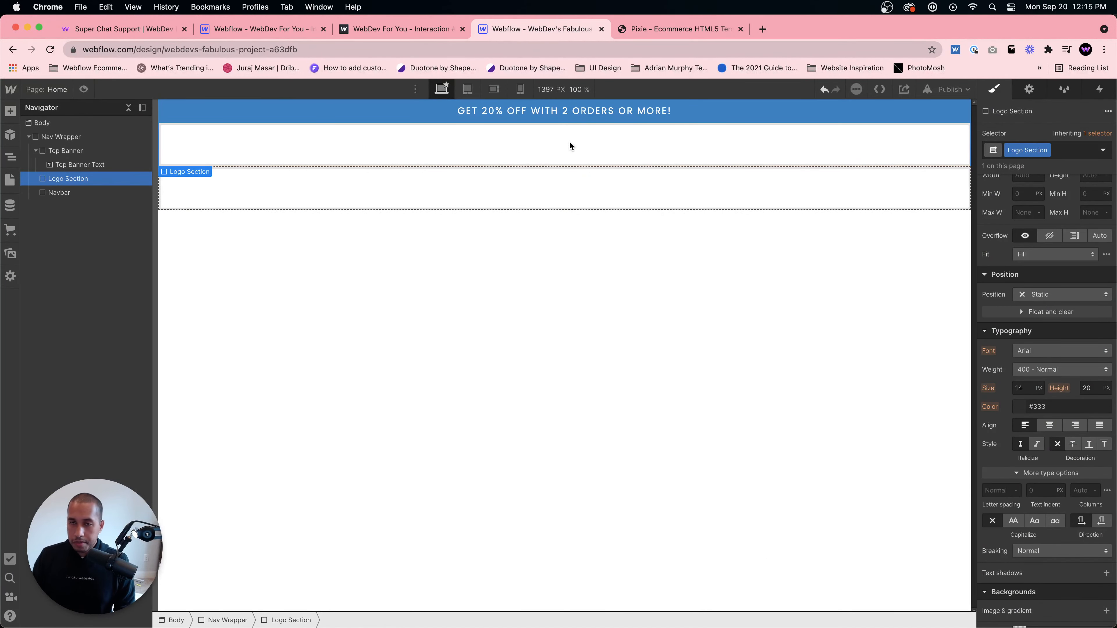
scroll(1020, 310, up, 5)
click(1037, 205)
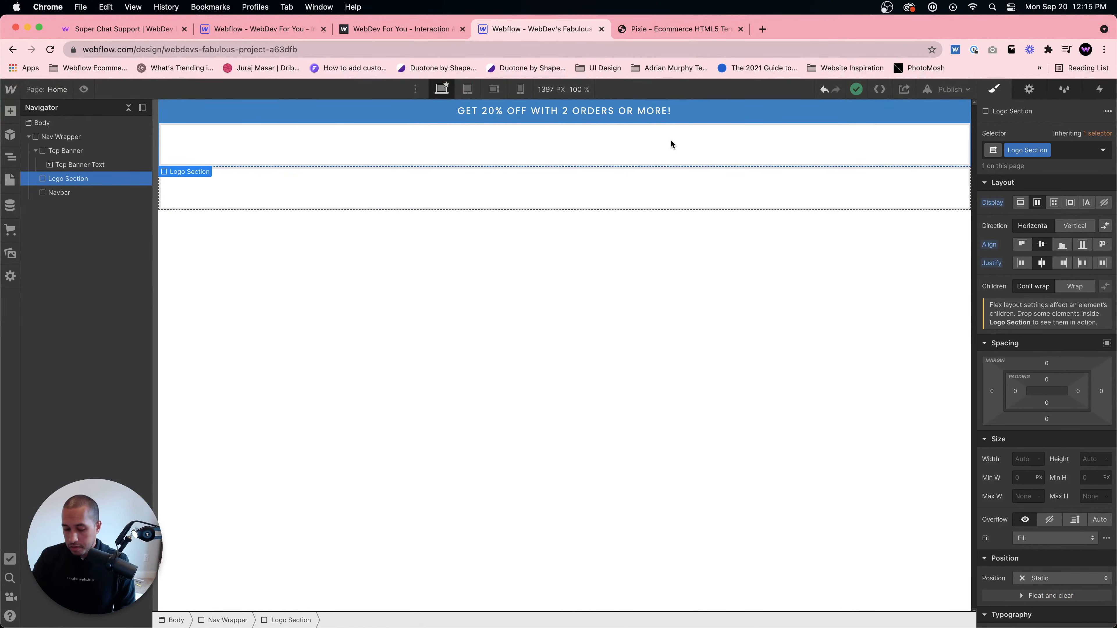
- Add a text block inside the Logo Section and give it the class Logo Text
key(super+e)
text(Text block)
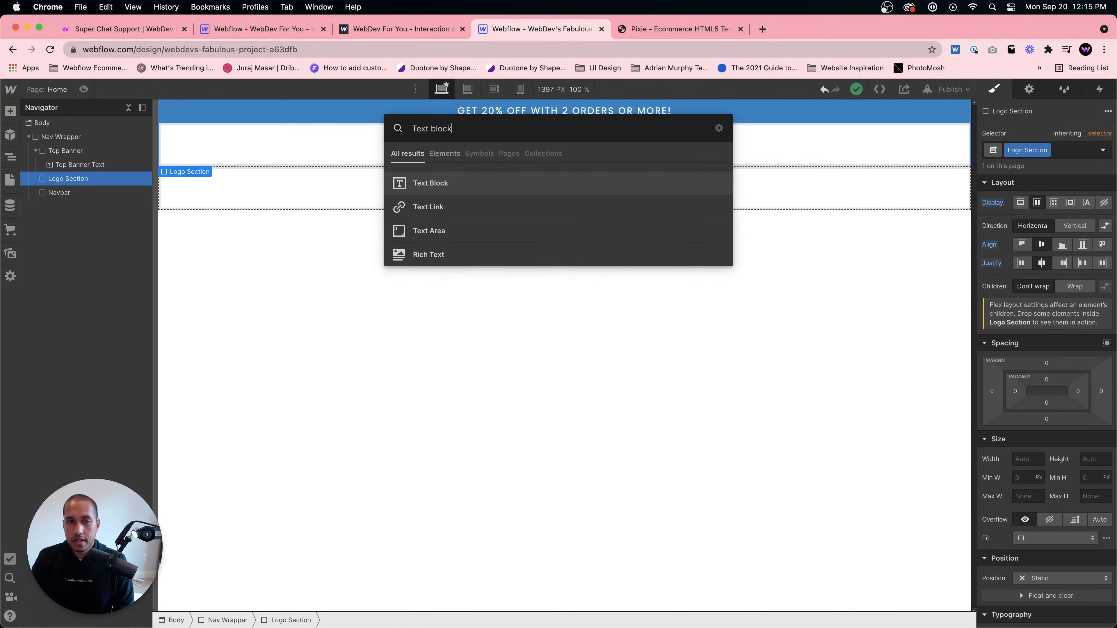
key(Return)
click(1045, 152)
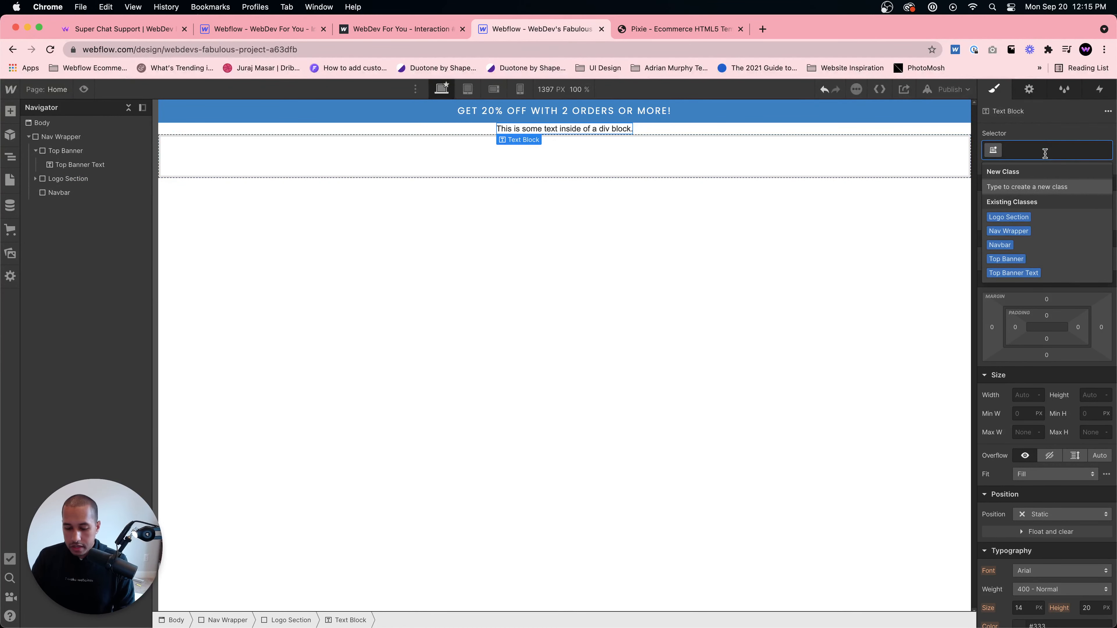
text(Logo Text)
key(Return)
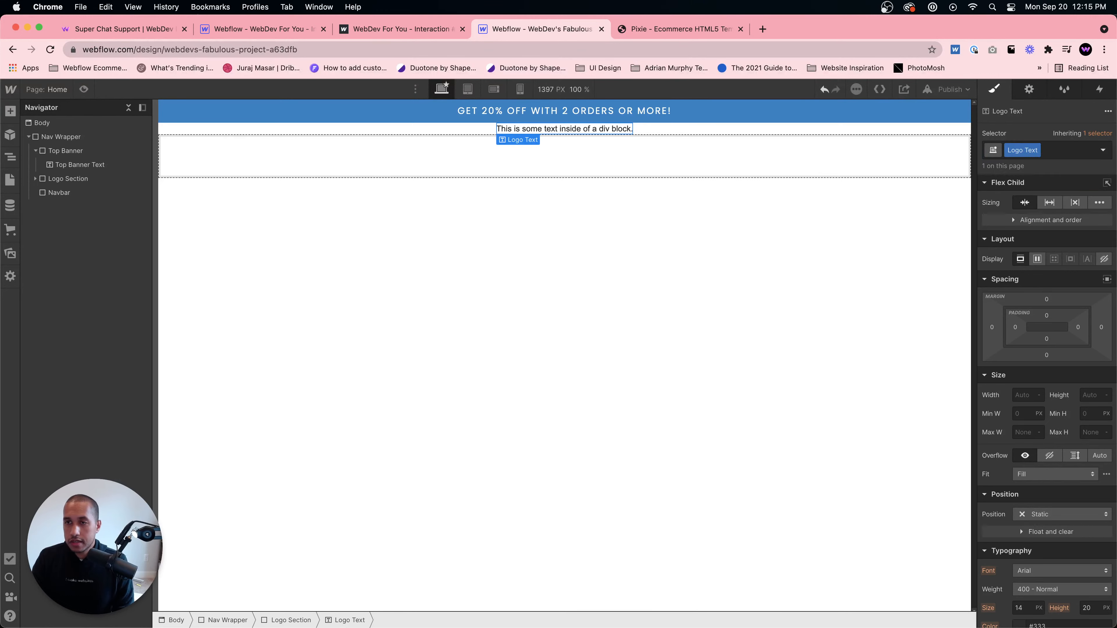
- Replace the logo text block's content with PIXIE
scroll(1038, 370, down, 1)
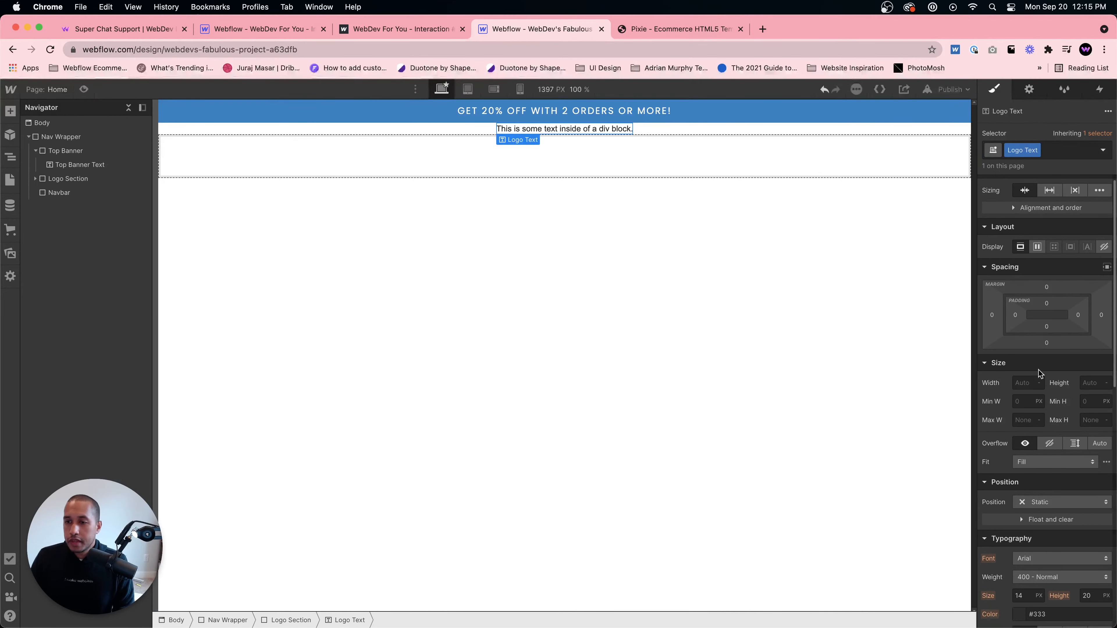
double_click(610, 131)
text(PIXIE)
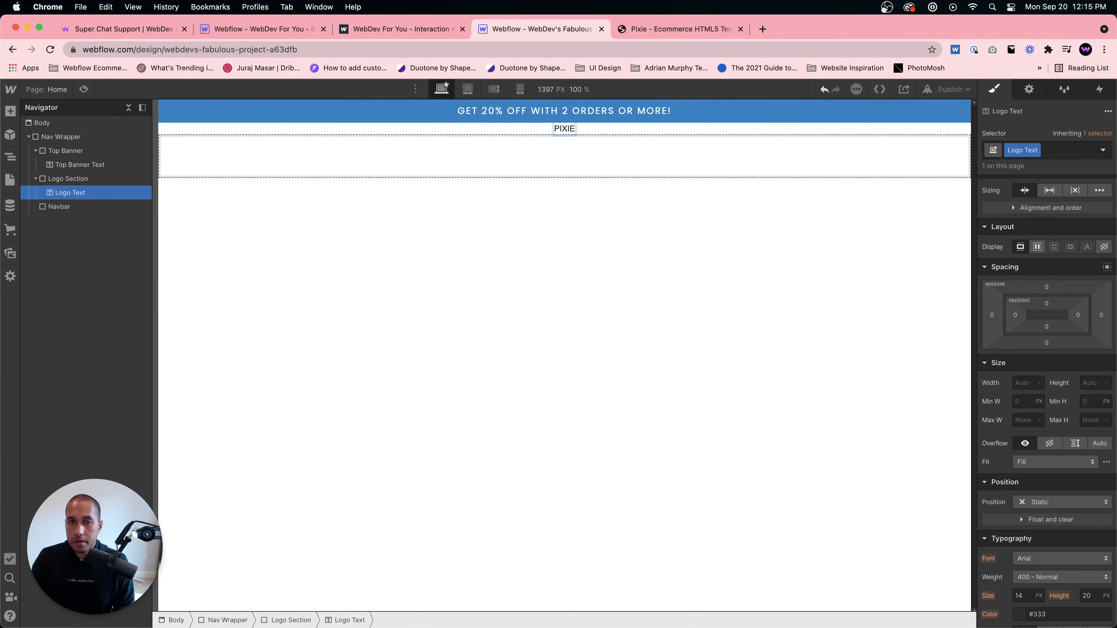
click(579, 151)
click(571, 132)
- Set the Logo Text font to Poppins at a size of 60 px
scroll(1054, 377, down, 6)
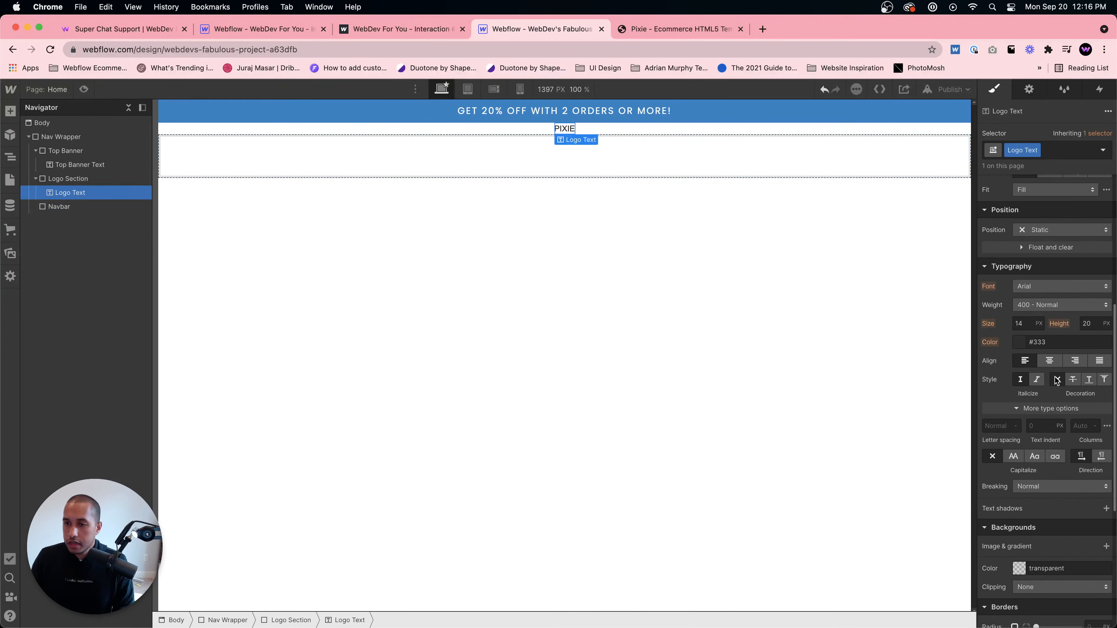
click(1041, 287)
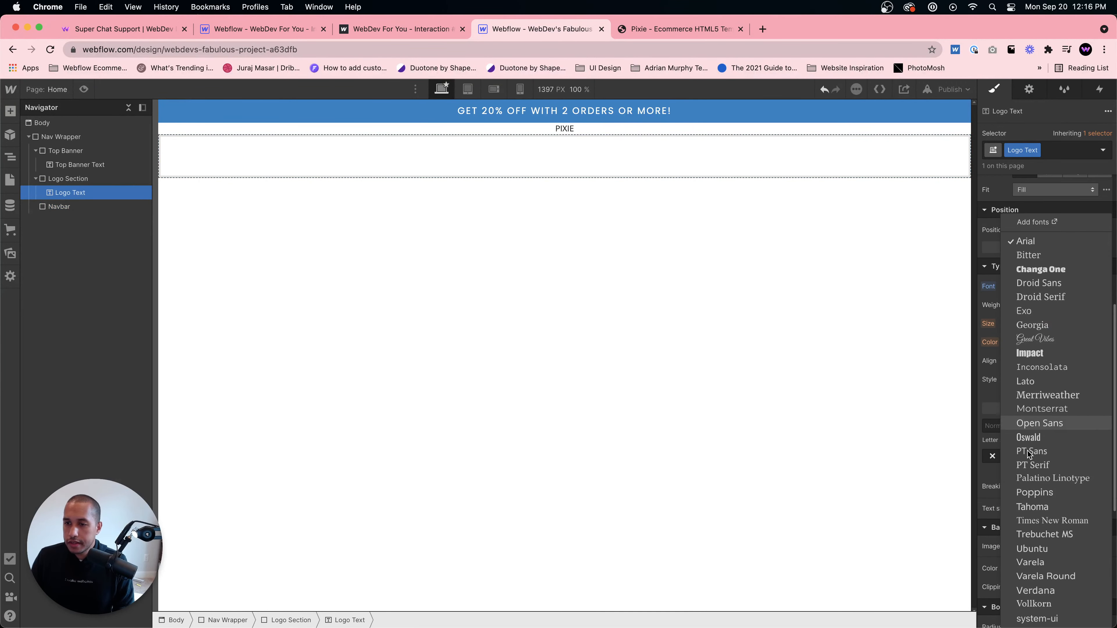
click(1035, 491)
click(1029, 324)
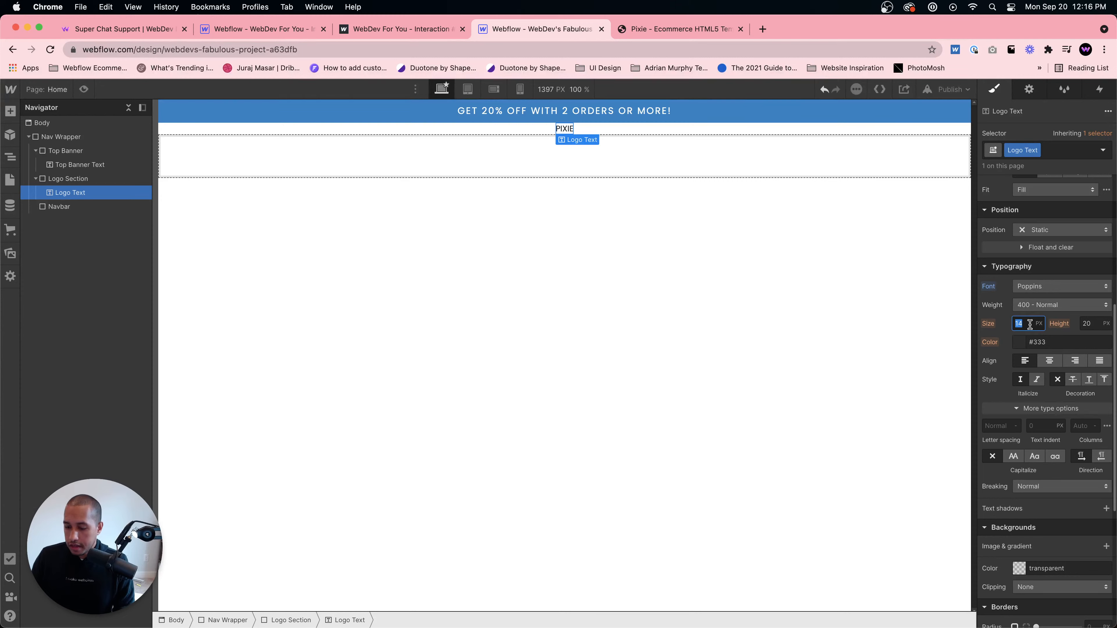
text(60)
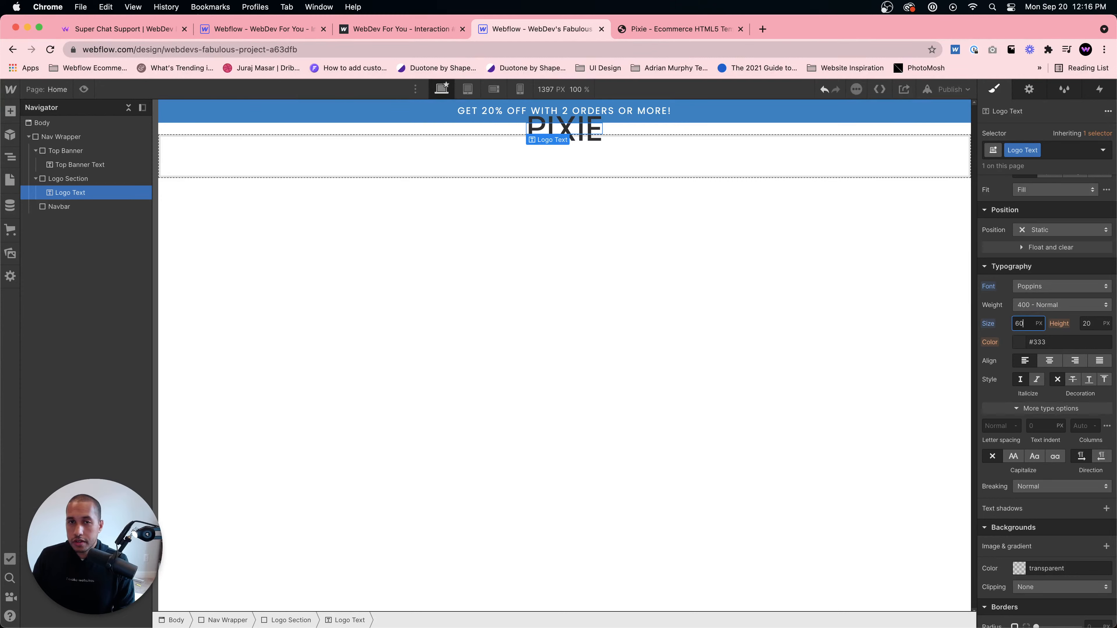
- Set the Logo Text line height to a unitless value of 1
click(1093, 325)
click(1106, 325)
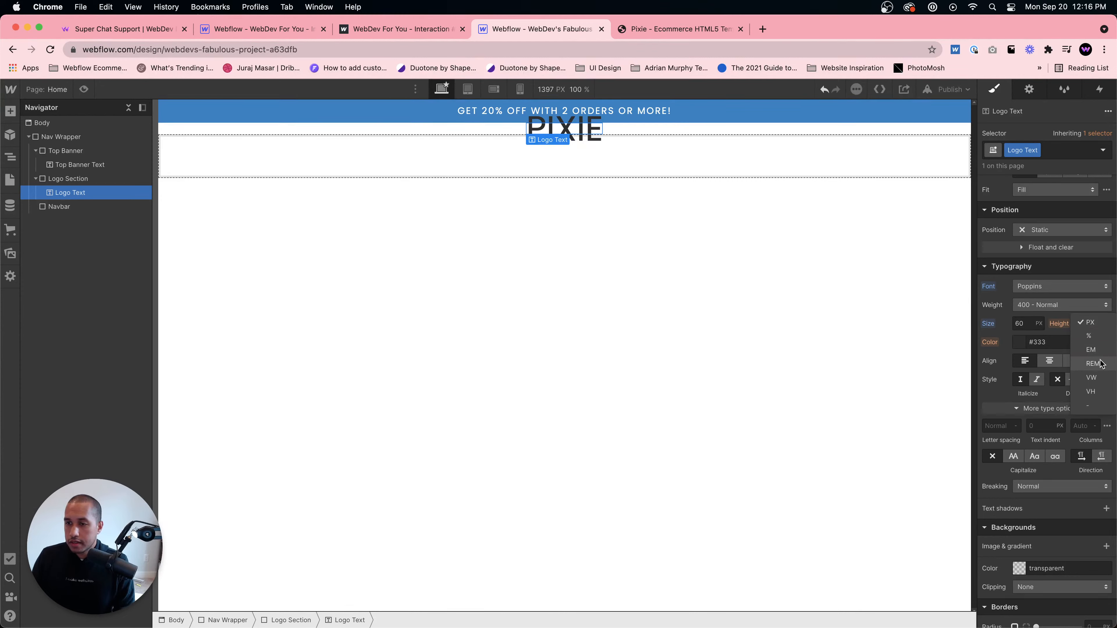
click(1093, 408)
text(1)
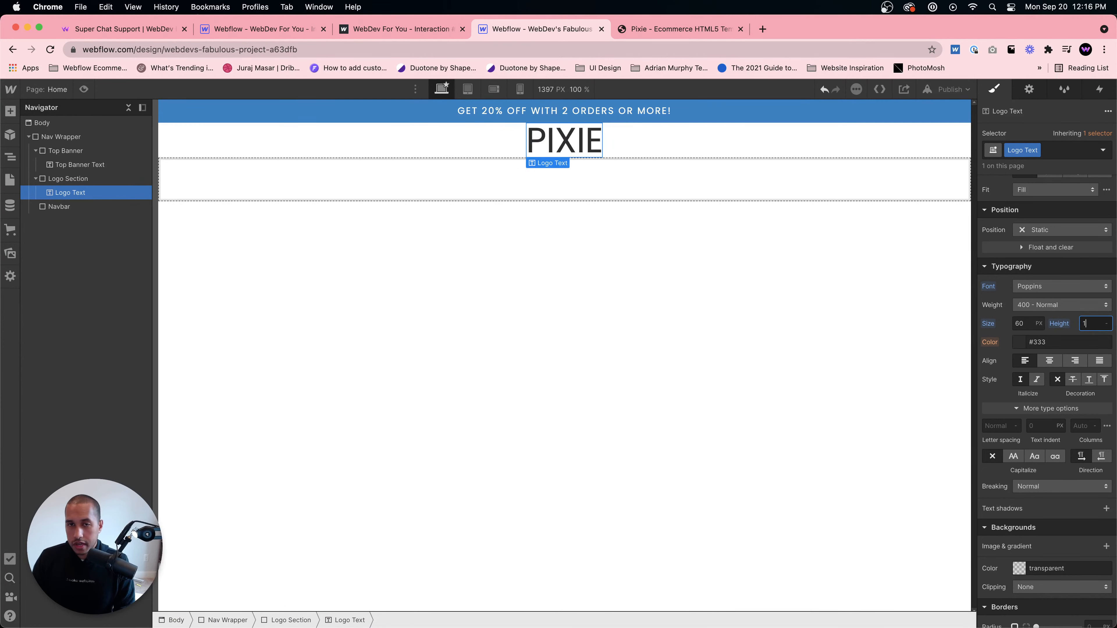
- Give the logo 20 px top and bottom margins and set its weight to 700 Bold
scroll(1062, 323, up, 5)
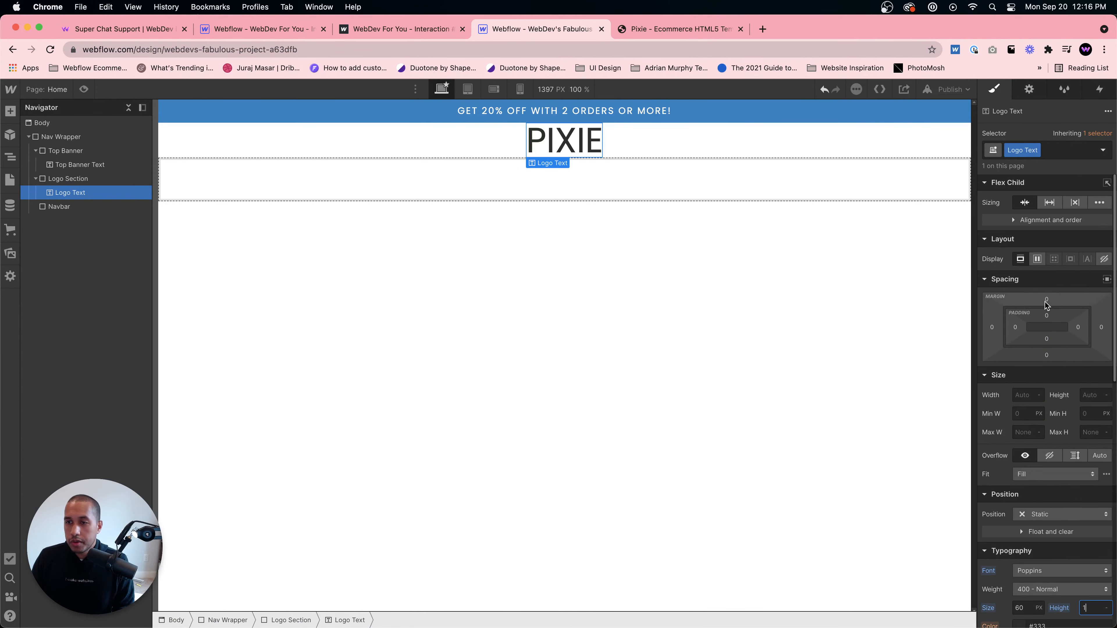
drag(1046, 300, 1048, 284)
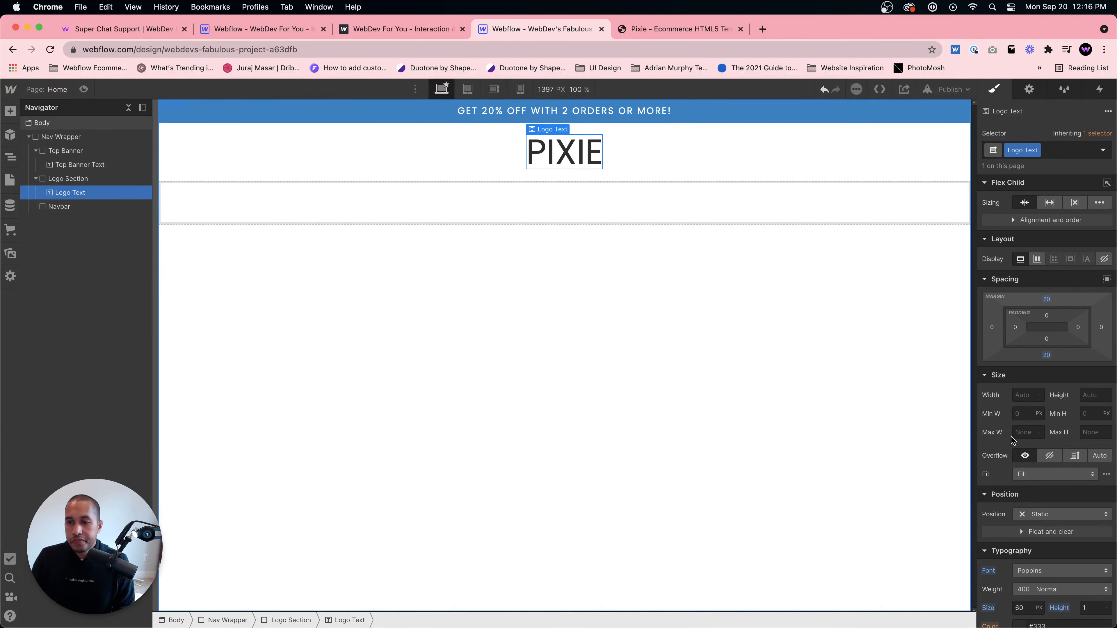
scroll(1039, 444, down, 2)
click(1044, 466)
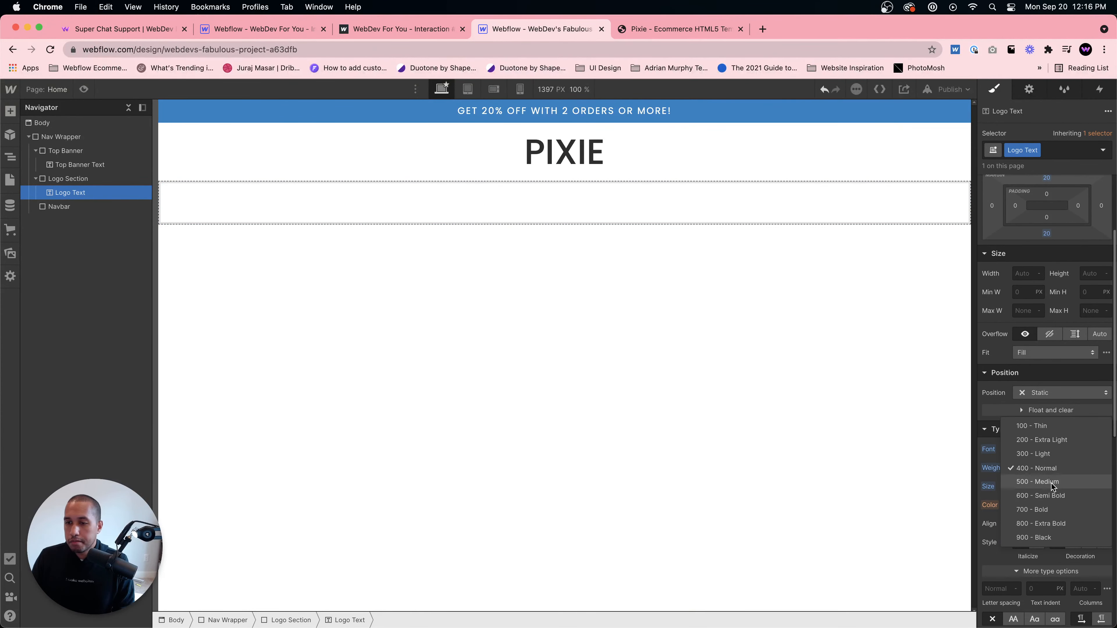
click(1045, 509)
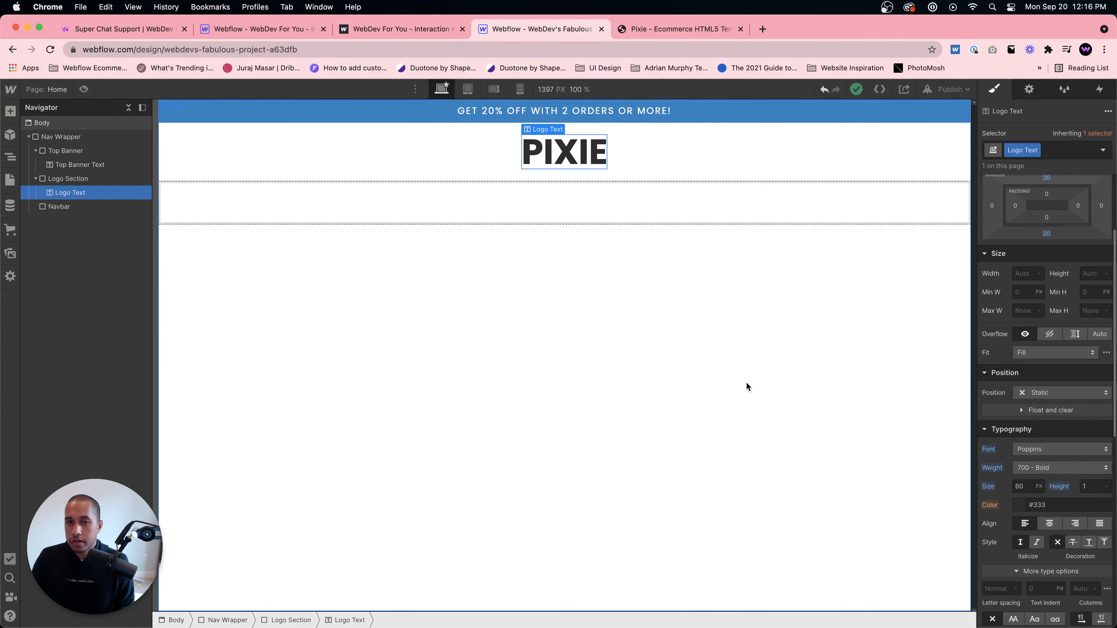
click(671, 321)
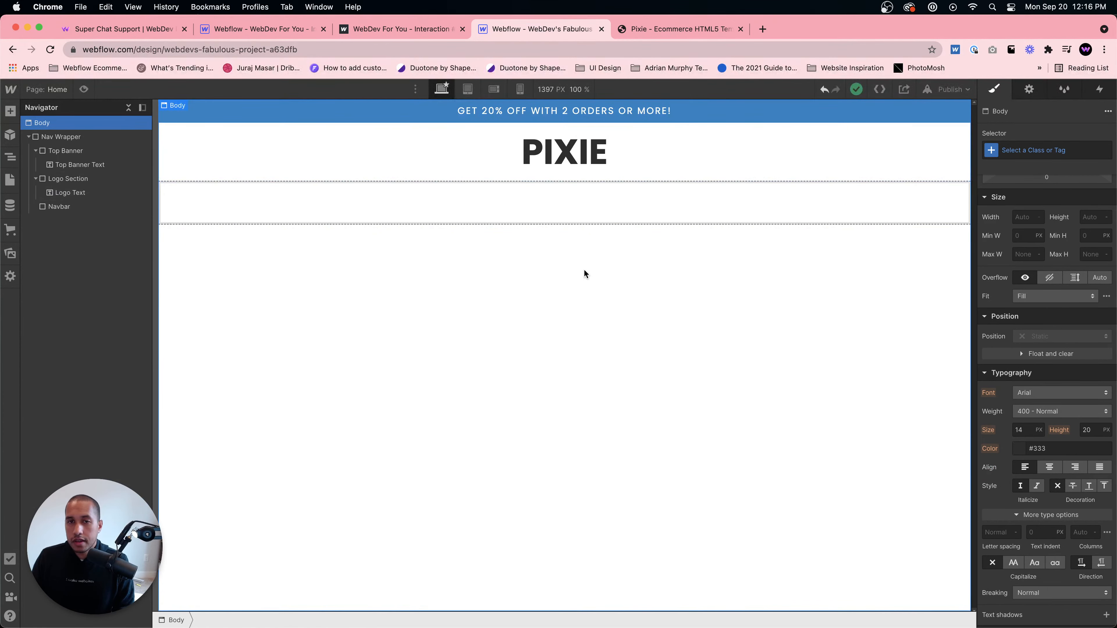
- Check the template's menu, then insert a link block into the Navbar
click(573, 214)
click(652, 26)
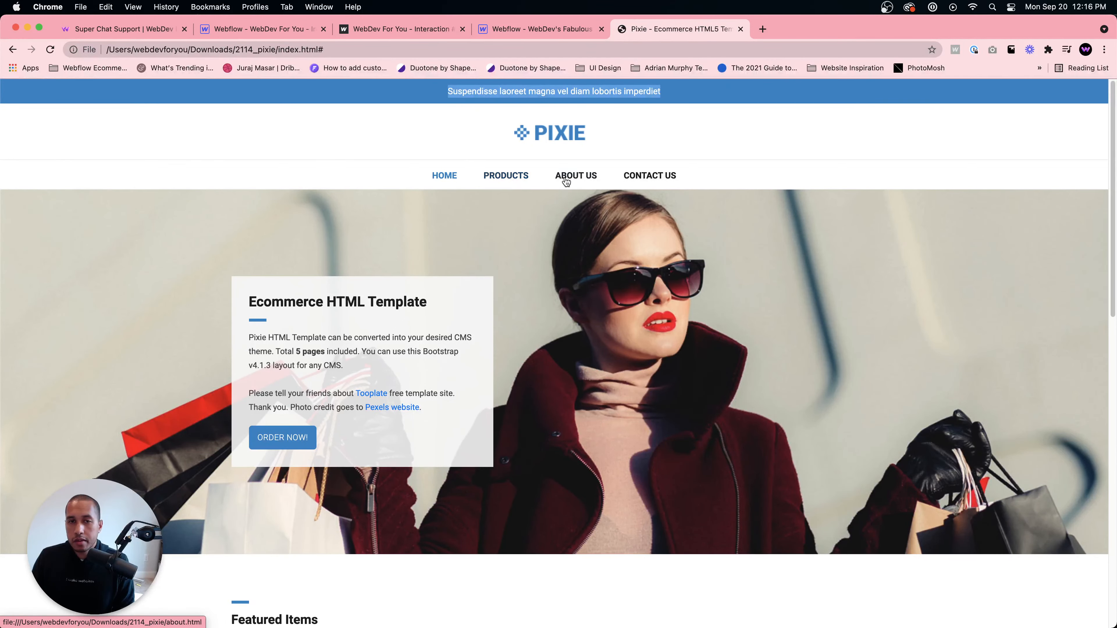
click(562, 31)
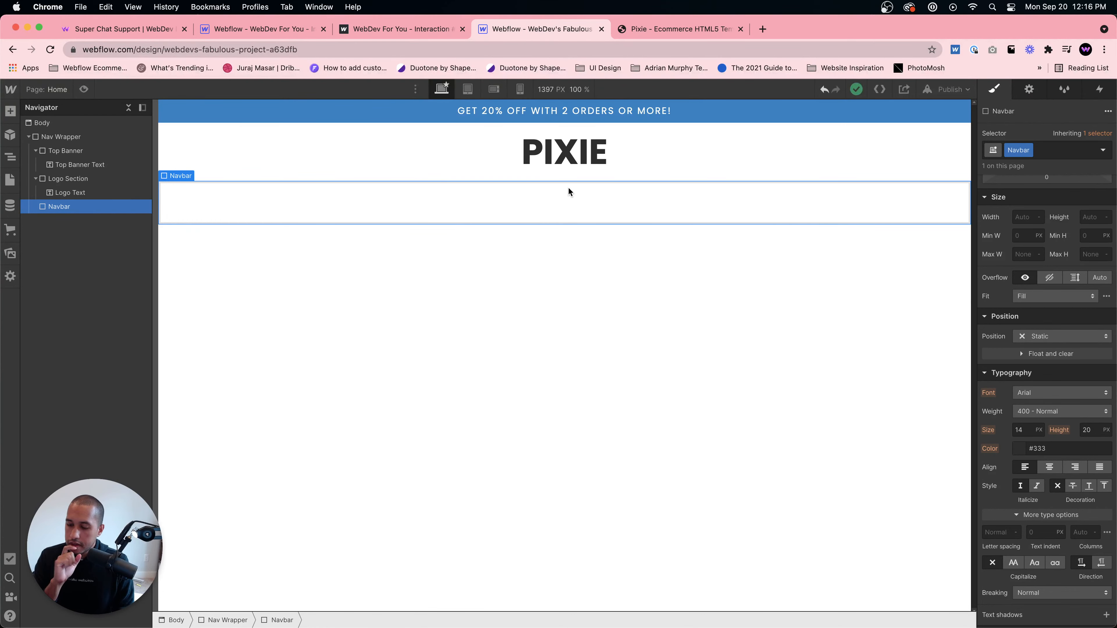
key(super+e)
text(link block)
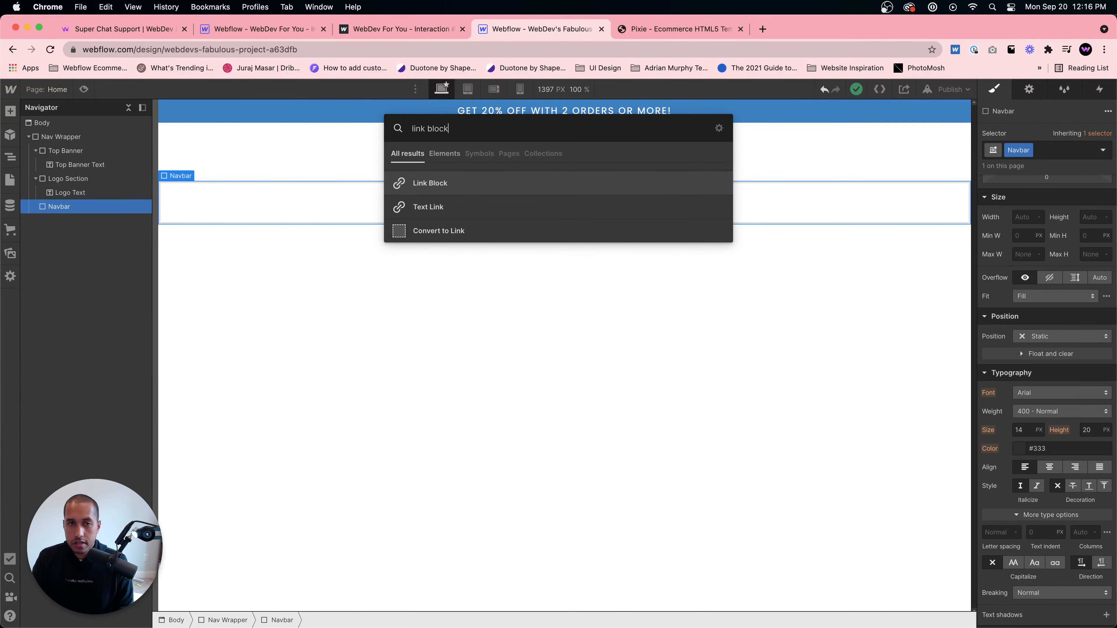
key(Return)
click(452, 225)
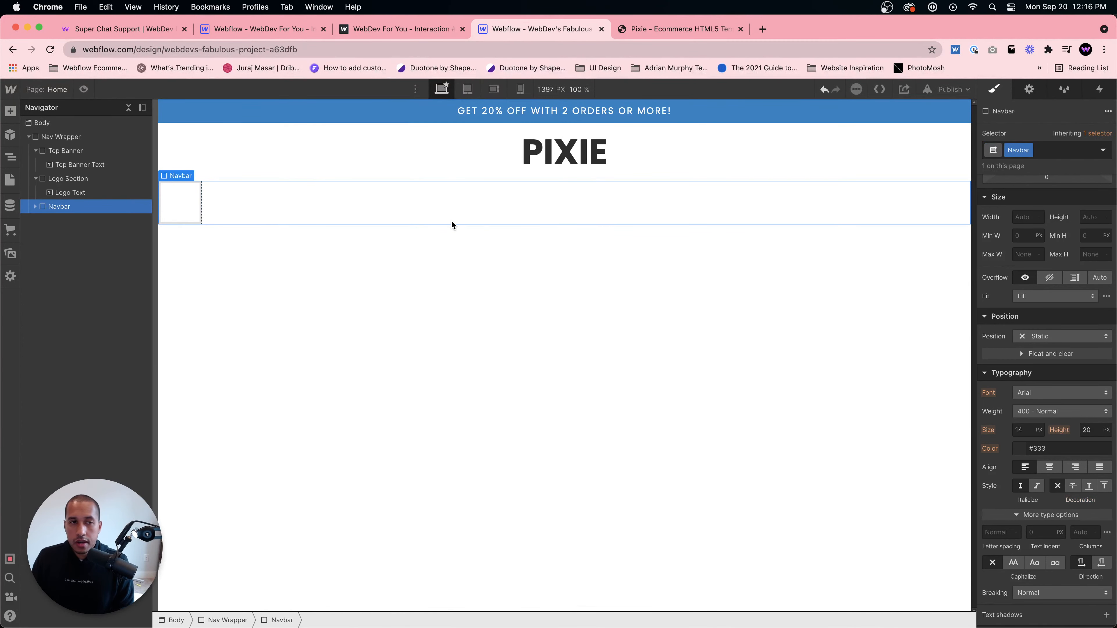
- Make the Navbar a horizontal flex container and insert a Text Block inside its link block
scroll(1050, 294, up, 5)
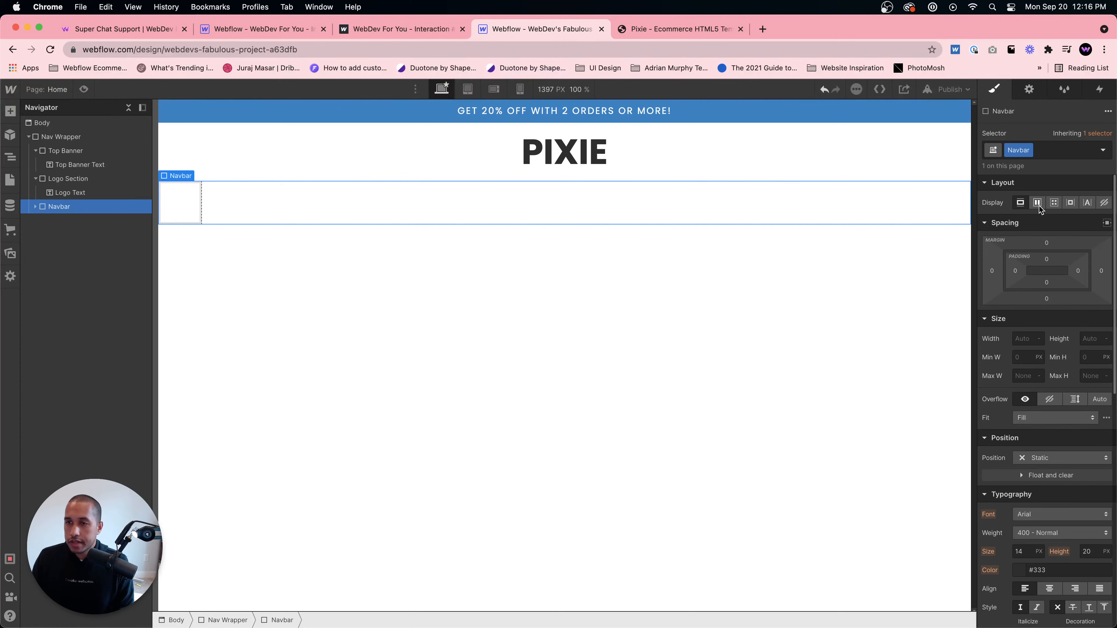
click(1042, 264)
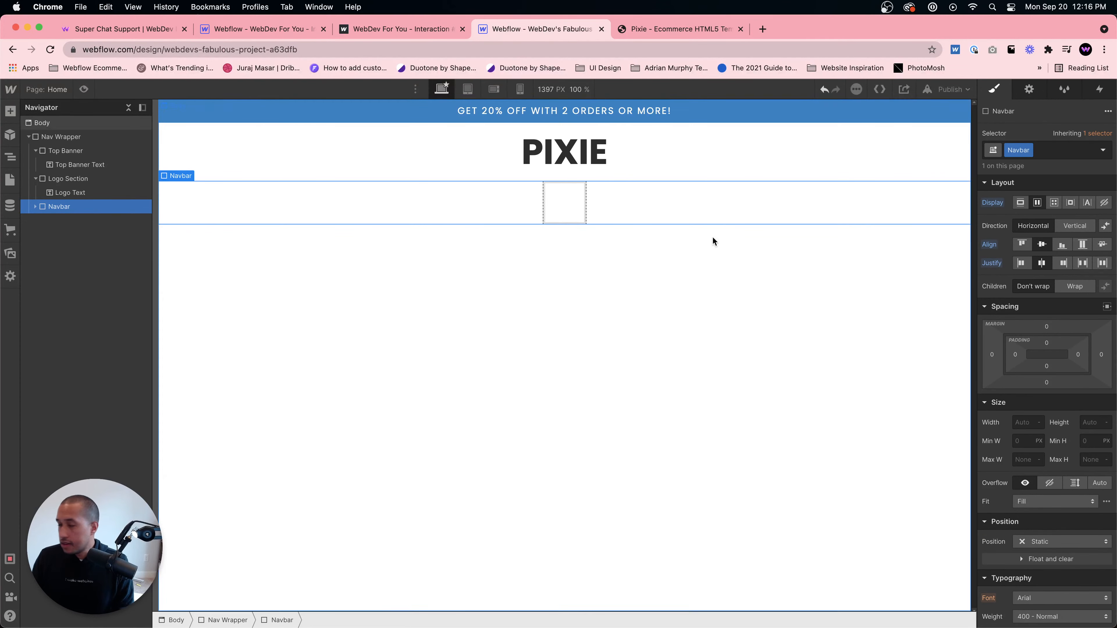
click(577, 197)
key(super+e)
text(text block)
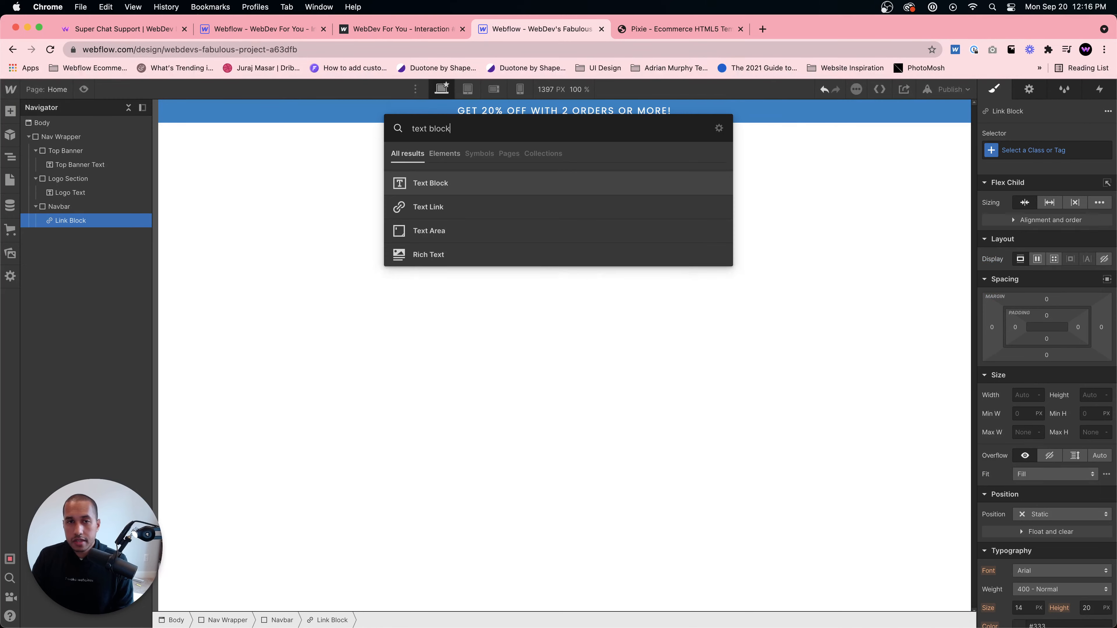
key(Return)
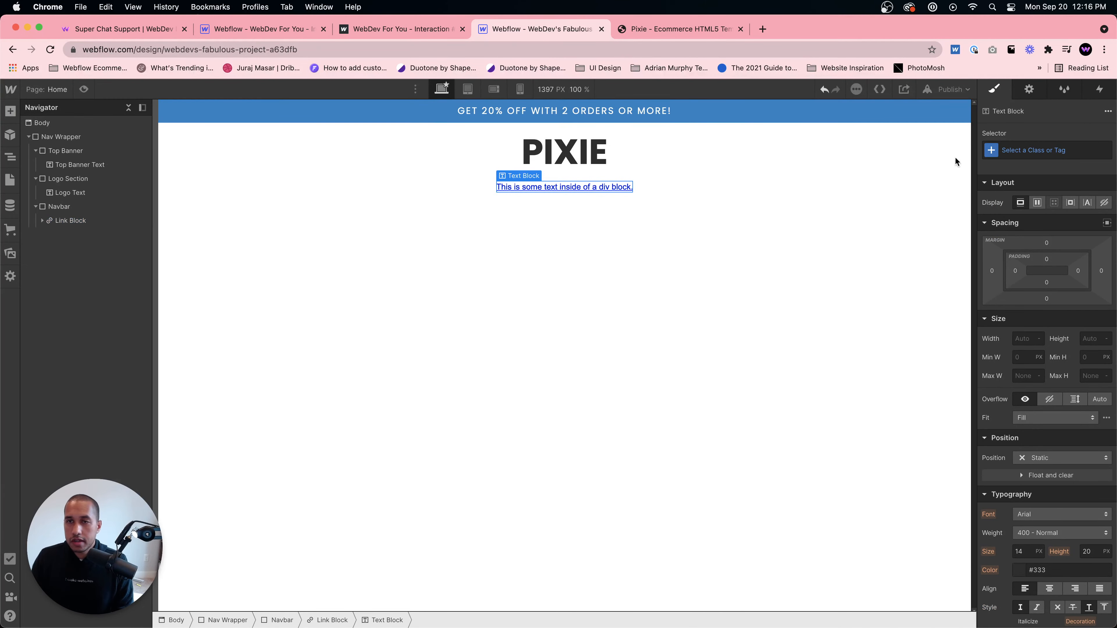
- Compare with the template's menu and change the text block's text to Home, then select its link block
key(ctrl+Tab)
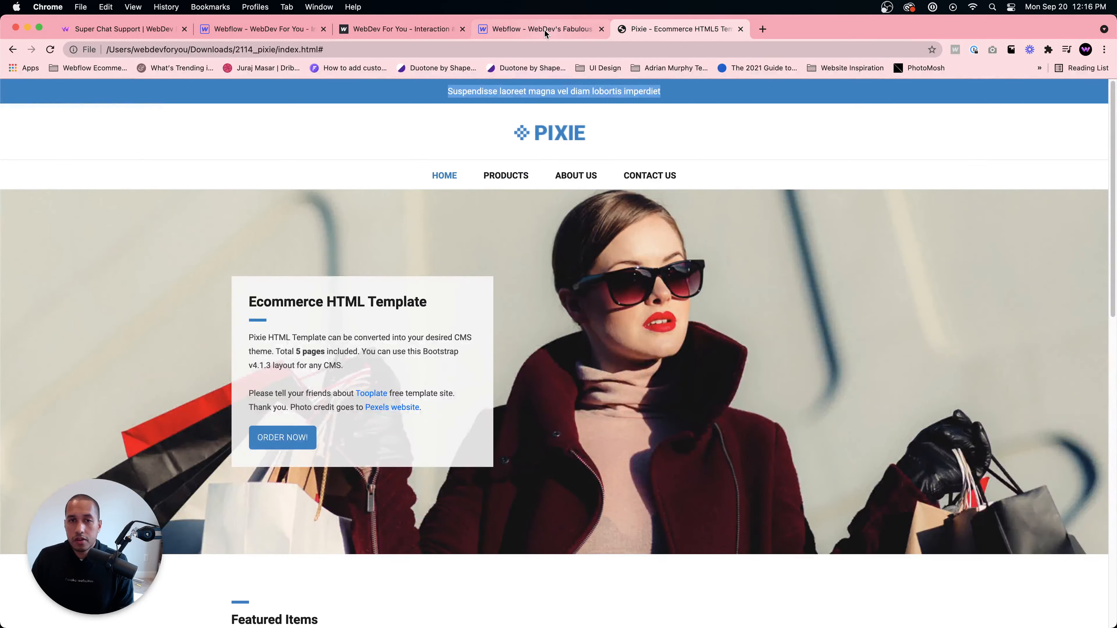
click(545, 31)
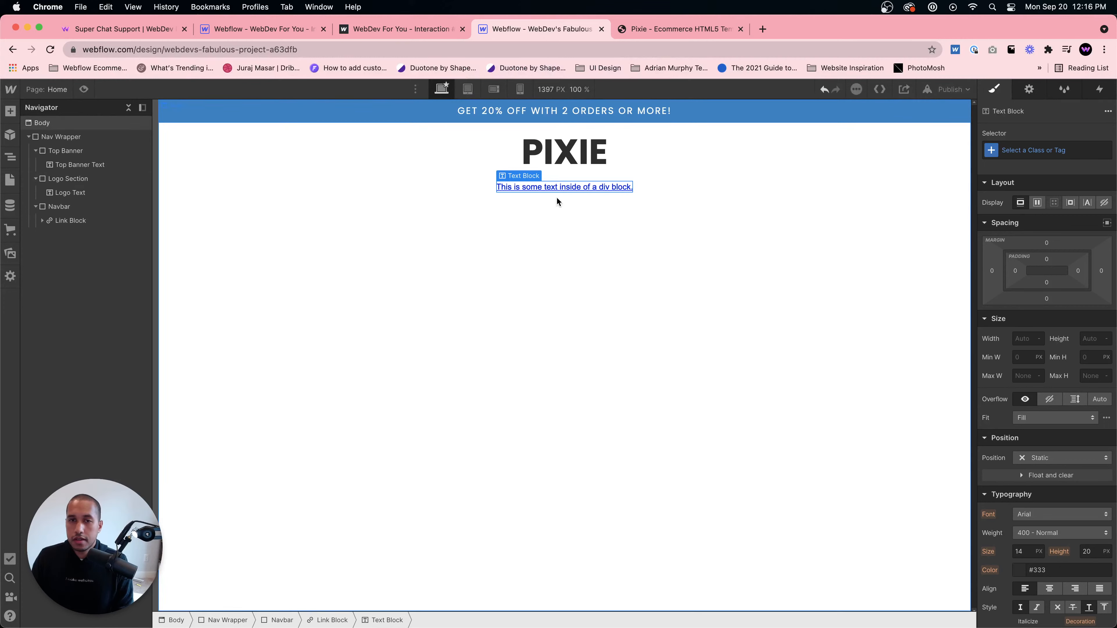
double_click(563, 187)
text(Home)
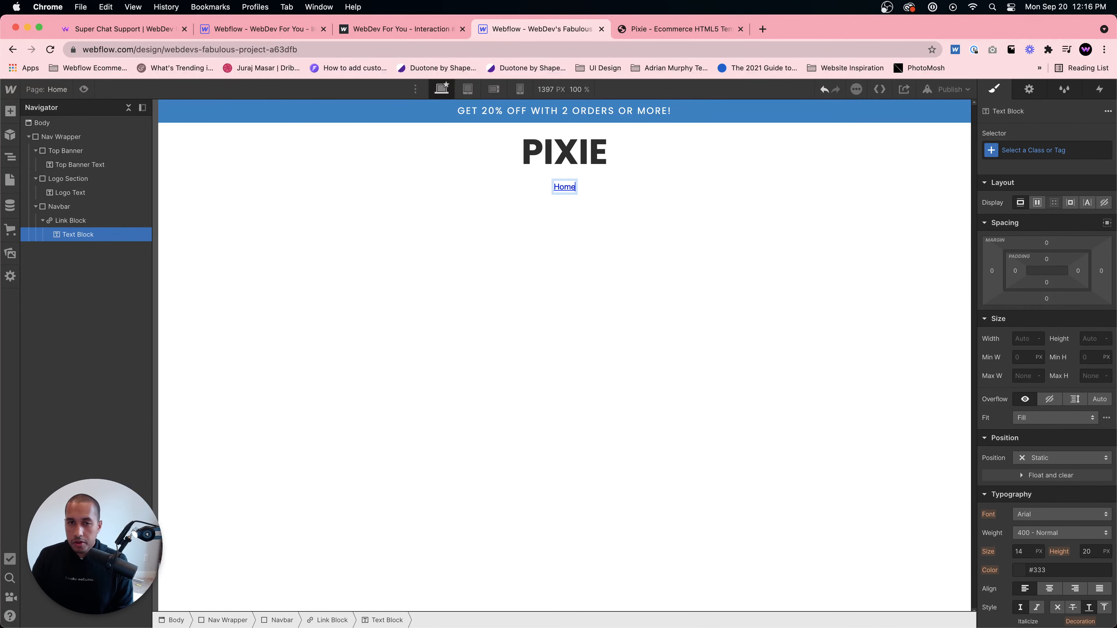
click(570, 205)
click(88, 220)
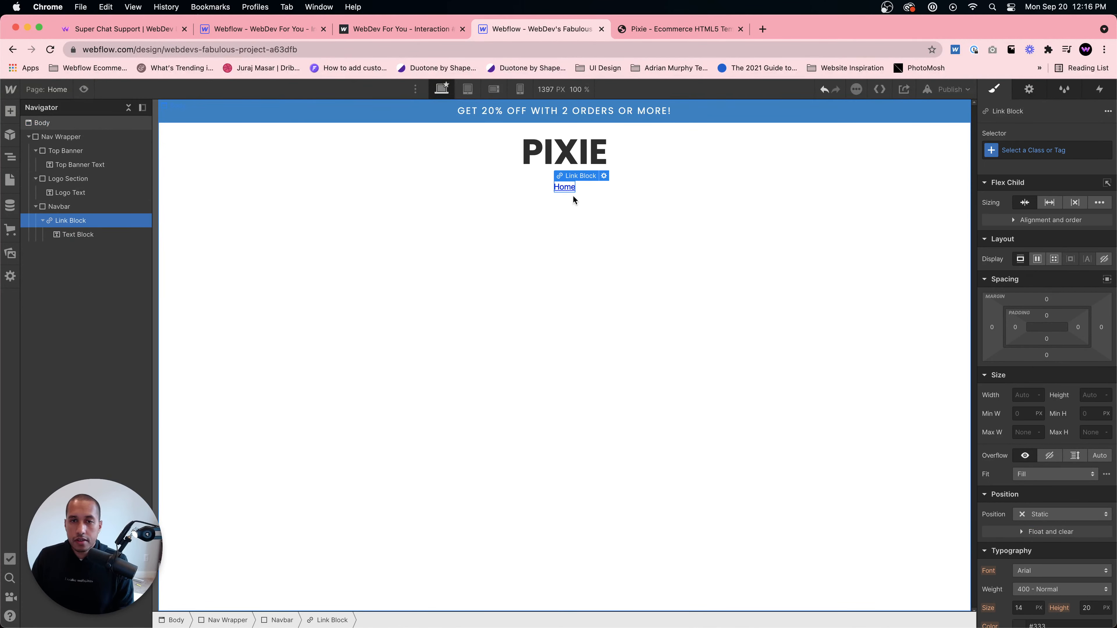
- Give the link block a new class named Navbar Link
scroll(1046, 425, down, 3)
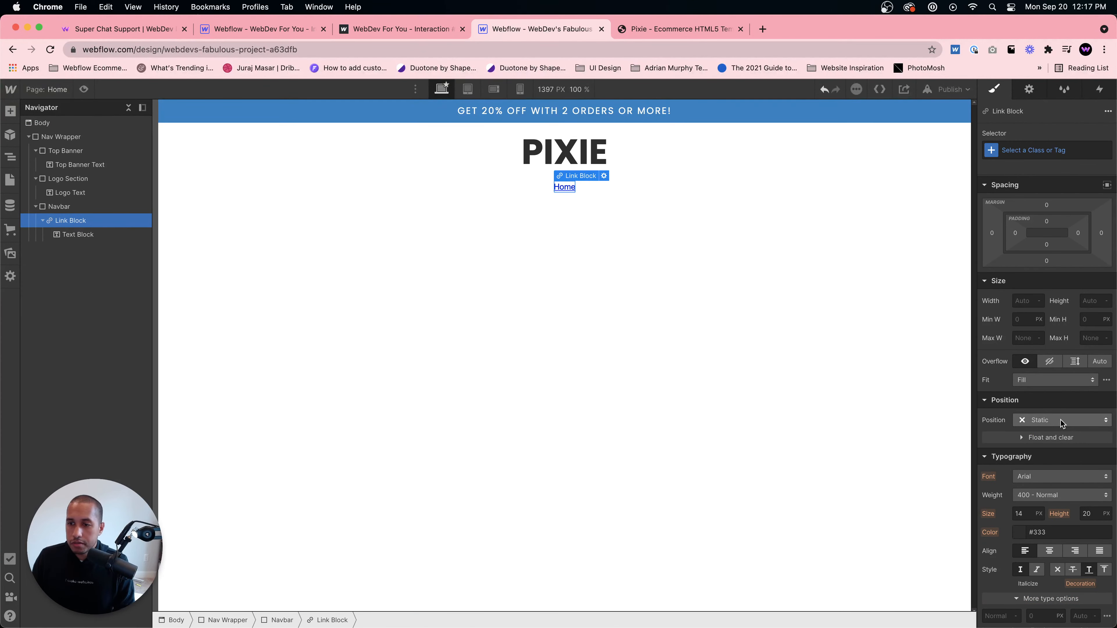
scroll(1073, 449, up, 2)
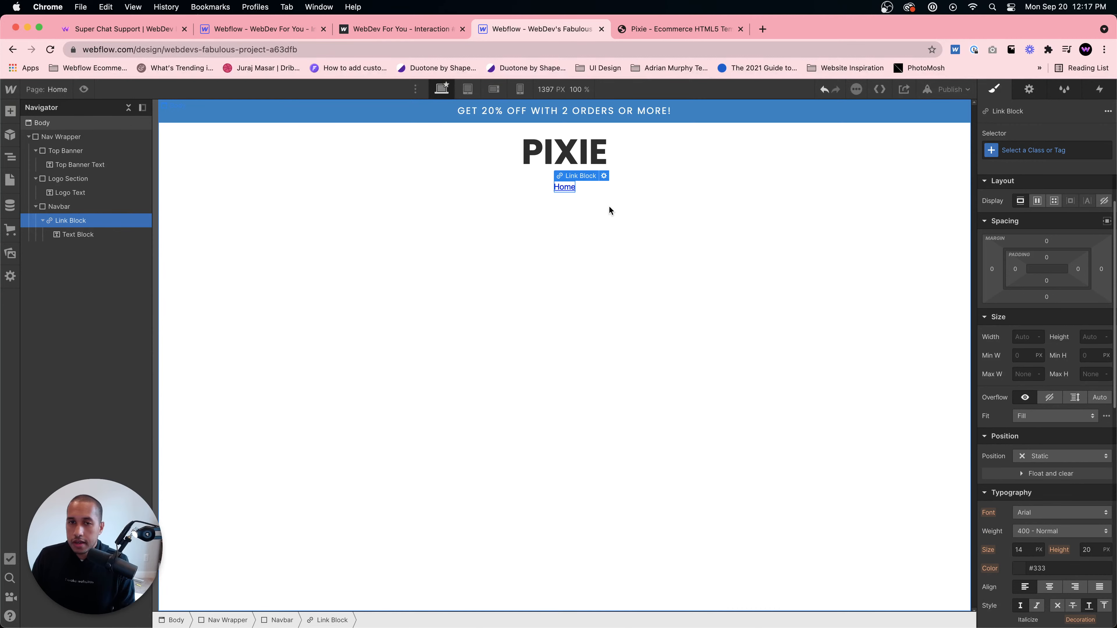
scroll(1063, 442, down, 5)
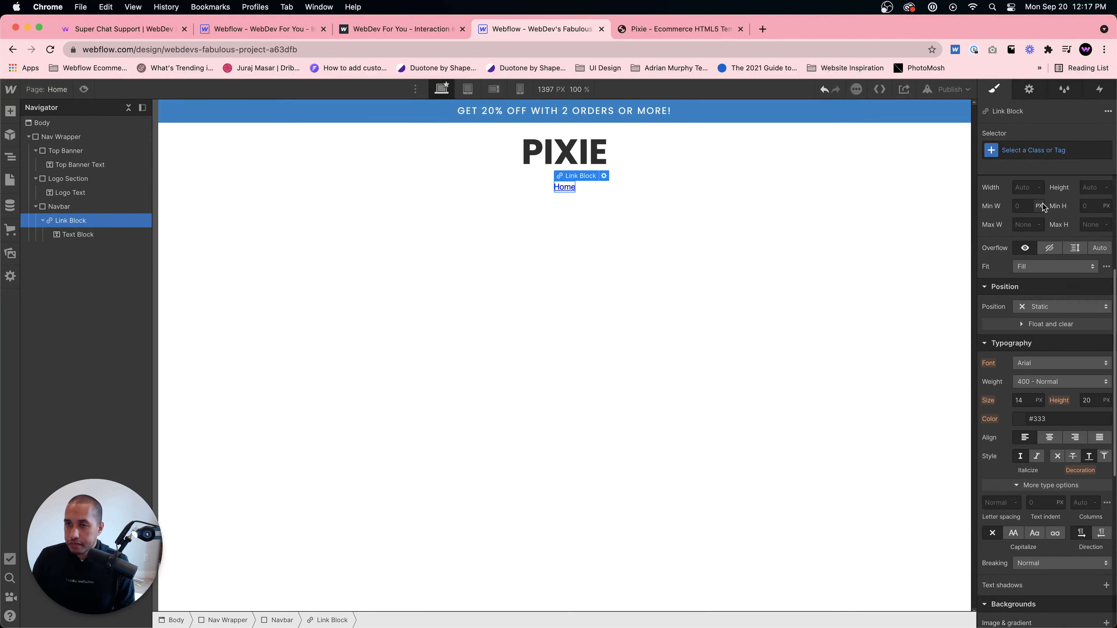
click(1028, 152)
text(Navb)
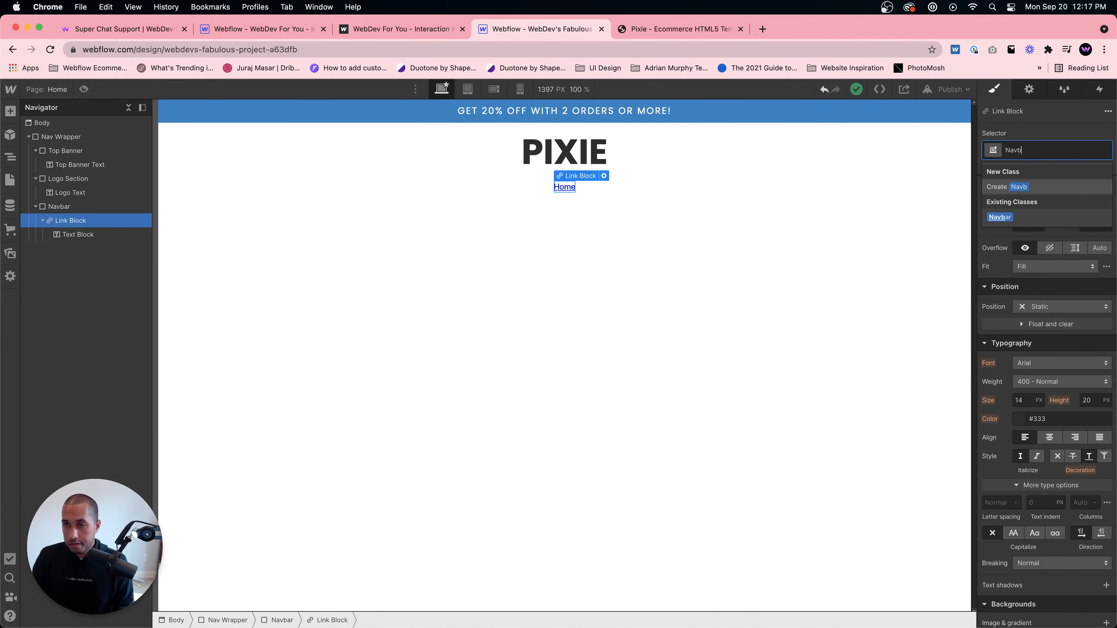
text(ar Link)
key(Return)
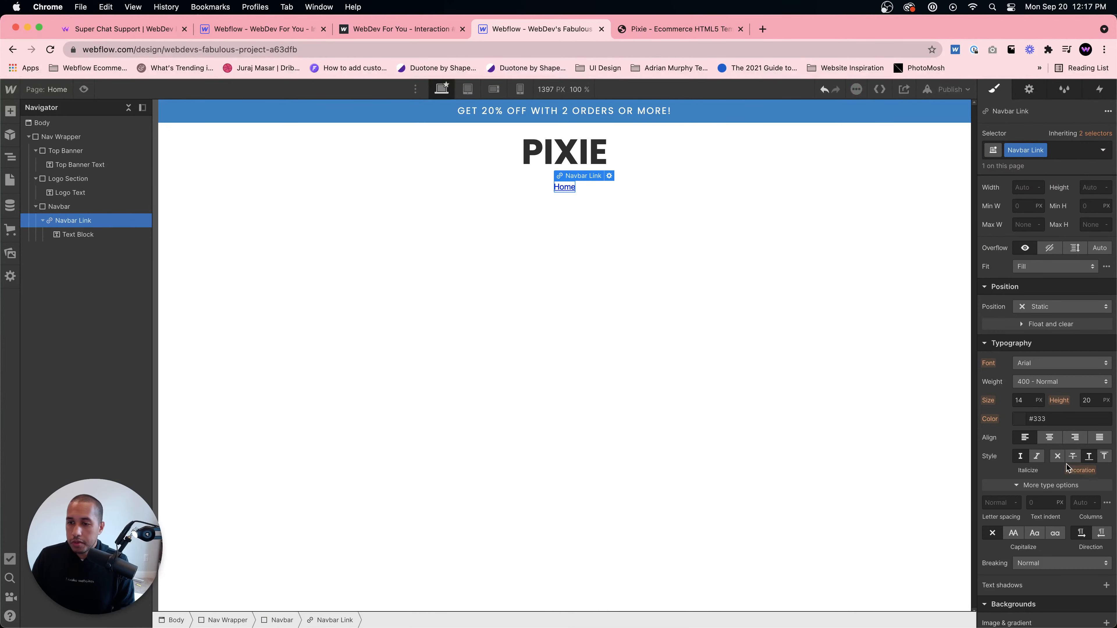
- Give the Home text block a new class named Nav Text
click(568, 188)
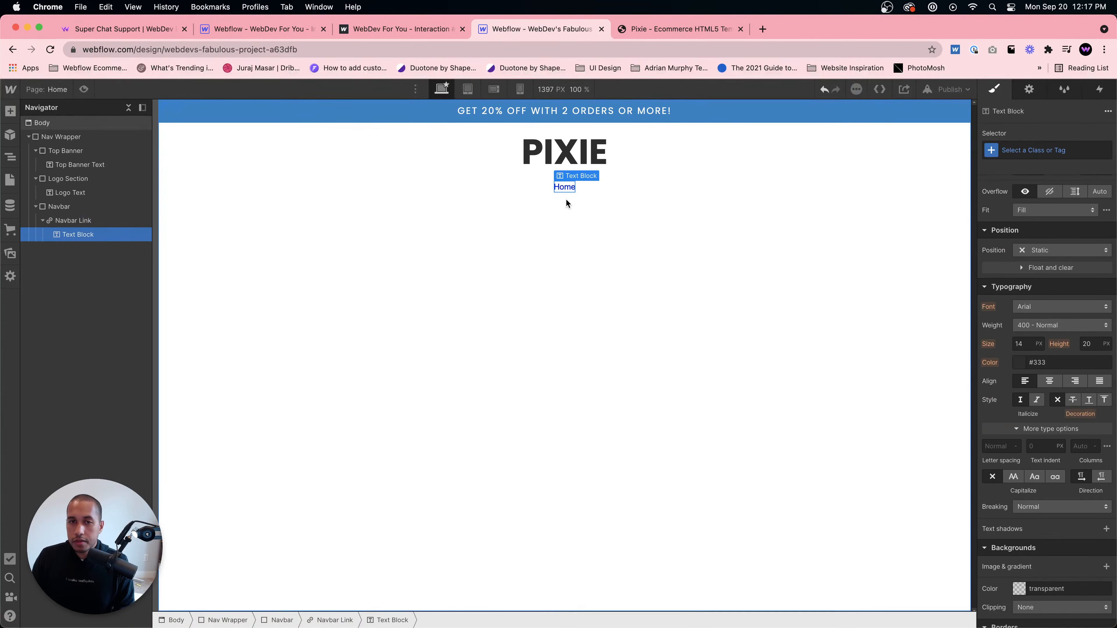
click(1062, 150)
text(Nav Text)
key(Return)
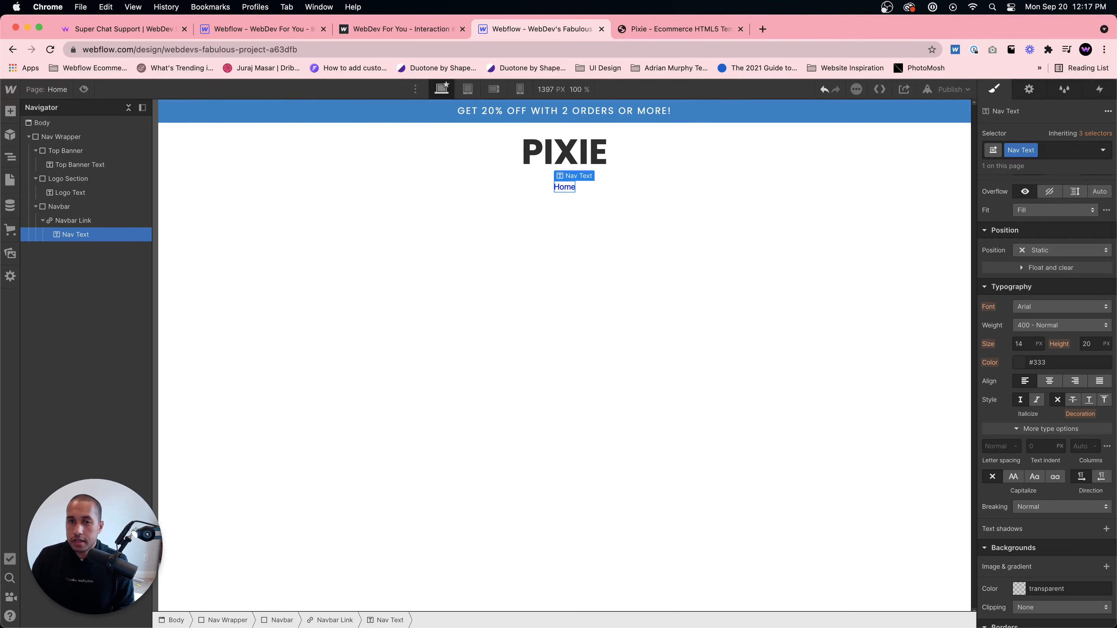
- Set the Nav Text font to Poppins after checking the template's menu styling
scroll(1023, 395, down, 1)
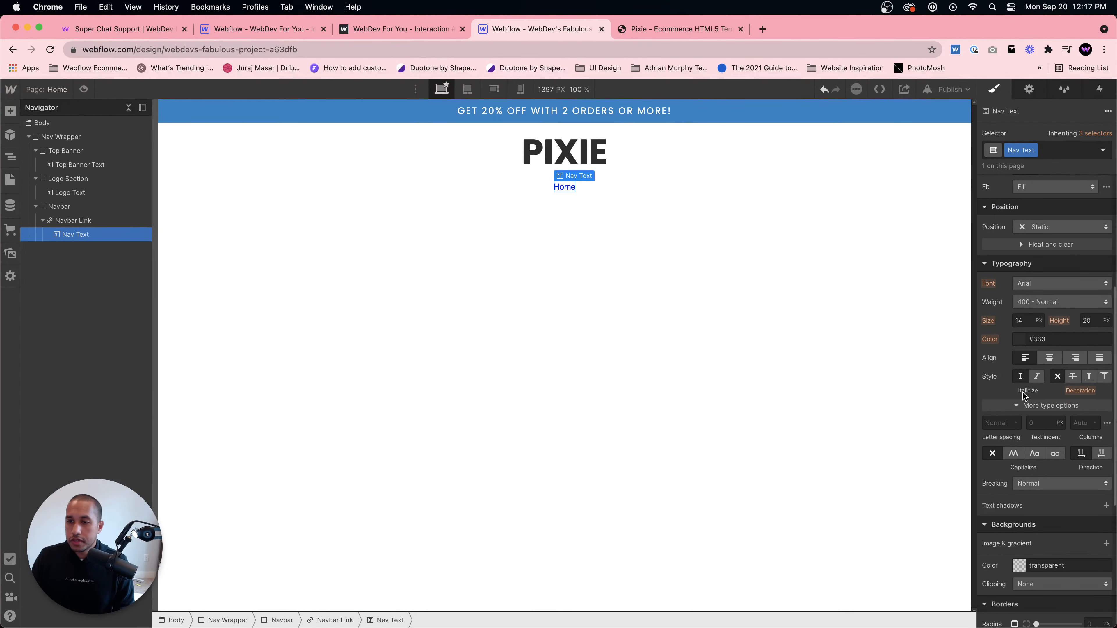
scroll(1035, 323, down, 1)
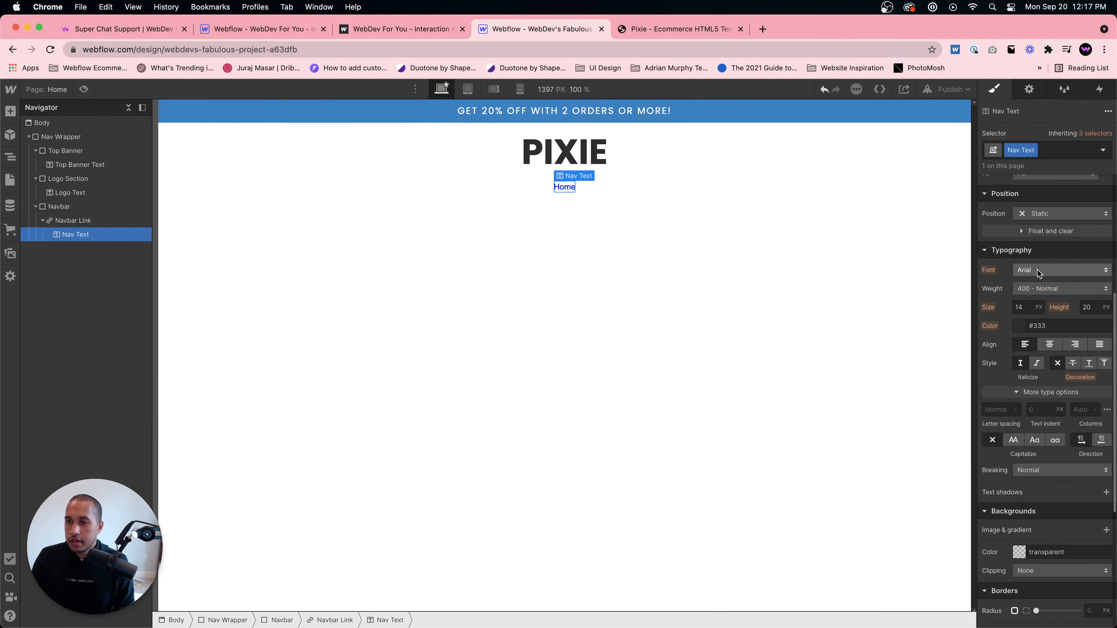
click(1038, 269)
click(625, 31)
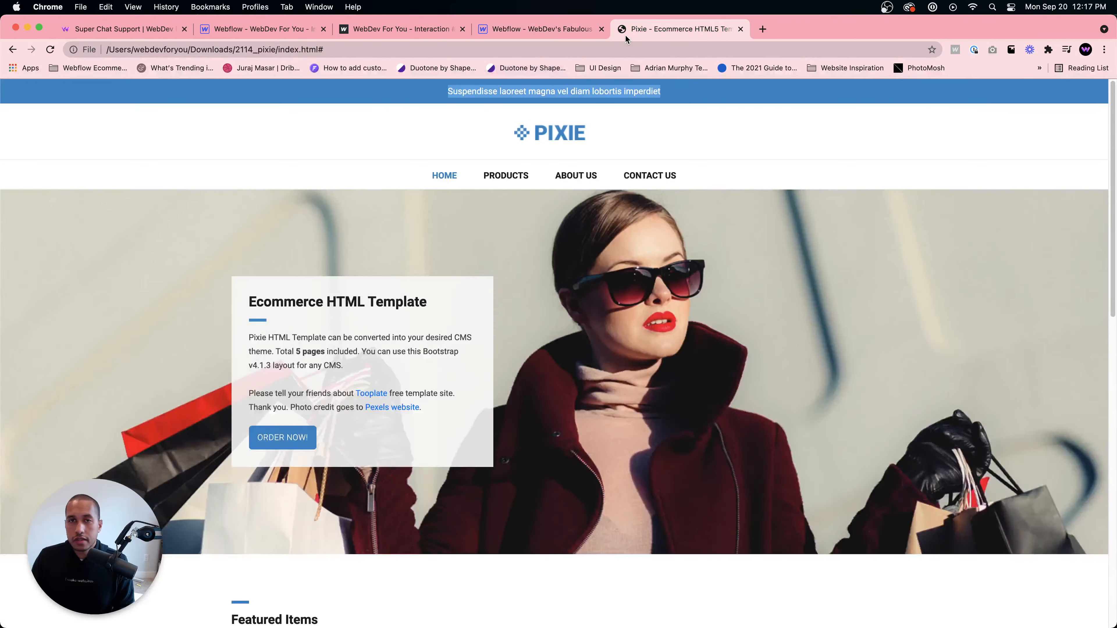
click(567, 29)
click(1041, 326)
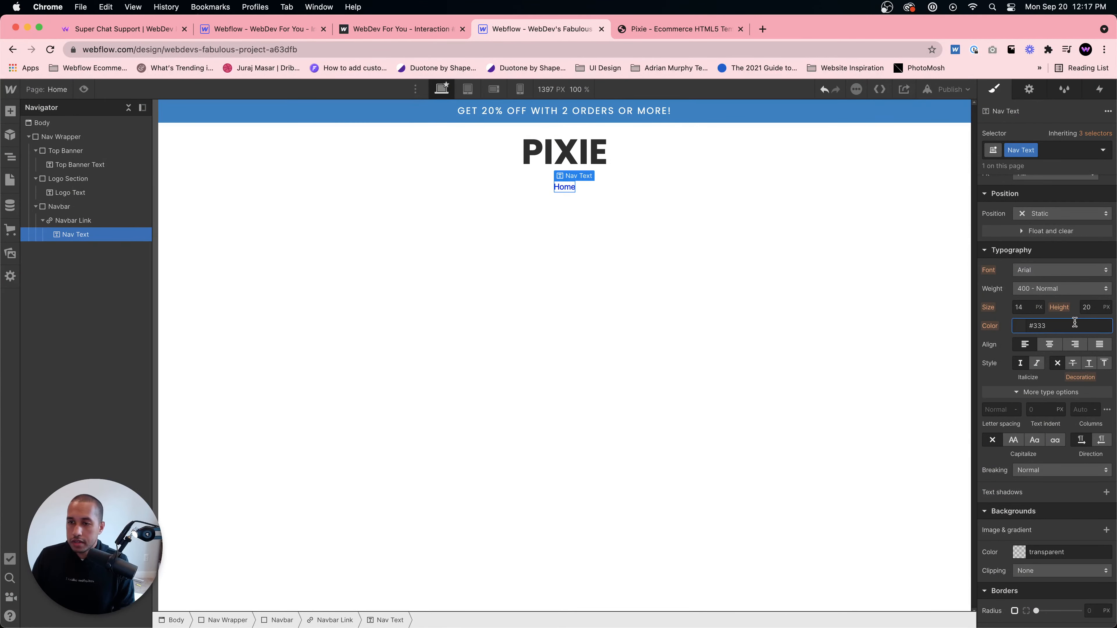
click(1037, 271)
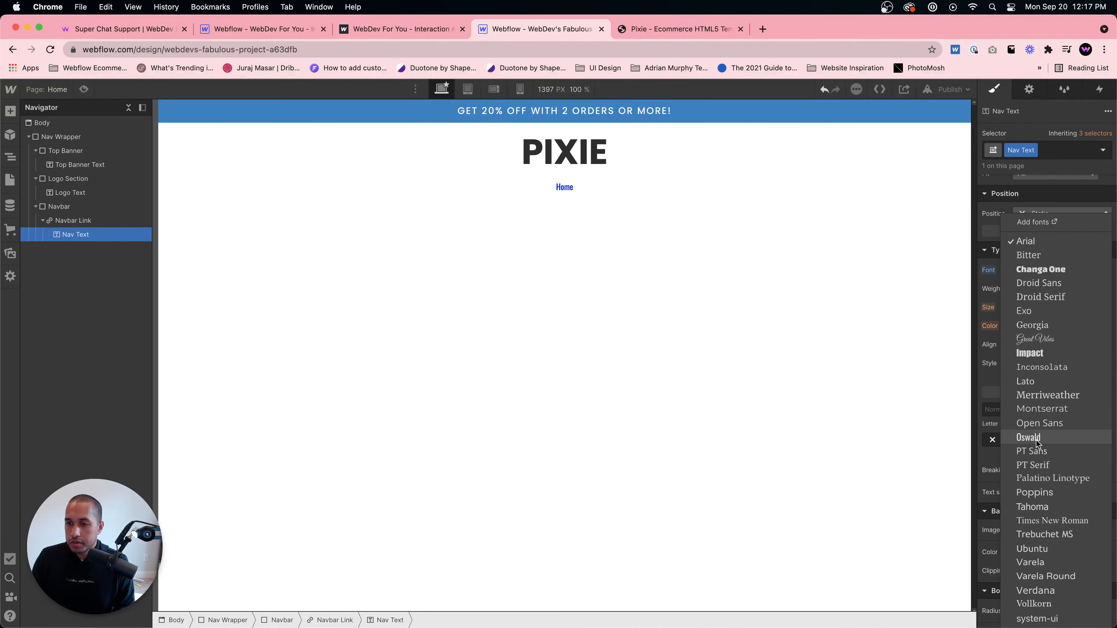
click(1035, 492)
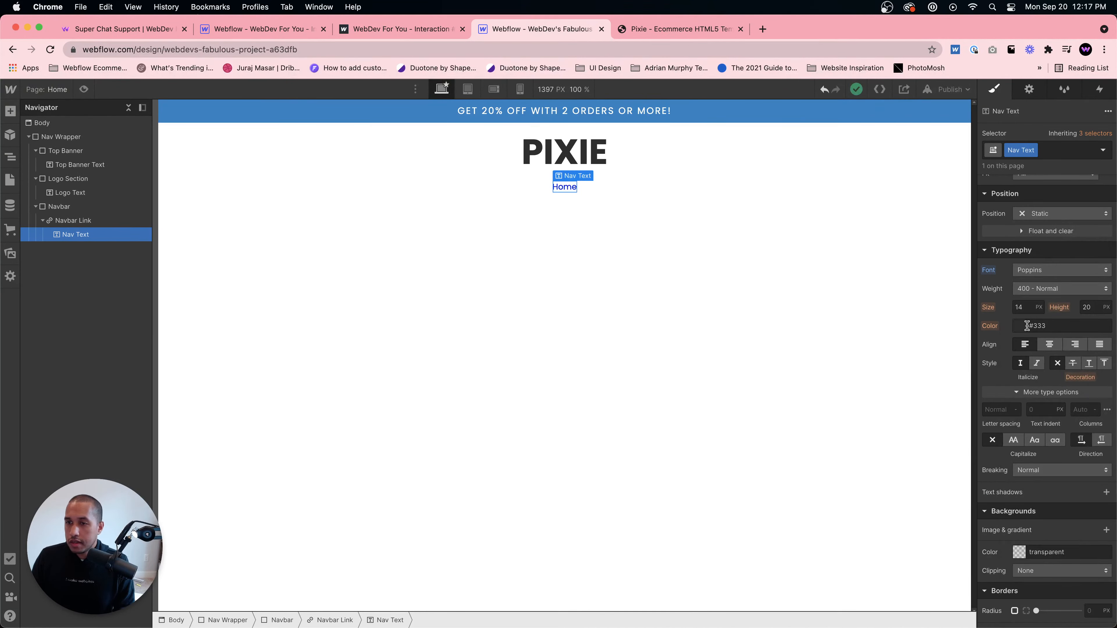
- Set the Nav Text color to #333 in the color picker
click(1052, 326)
key(BackSpace)
key(BackSpace)
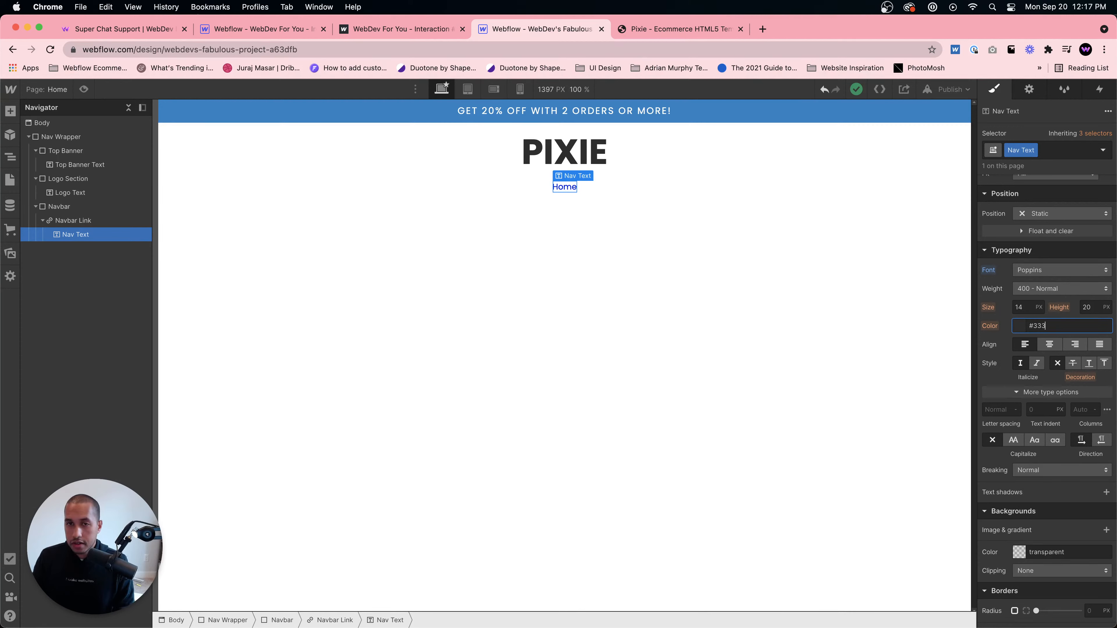
click(573, 187)
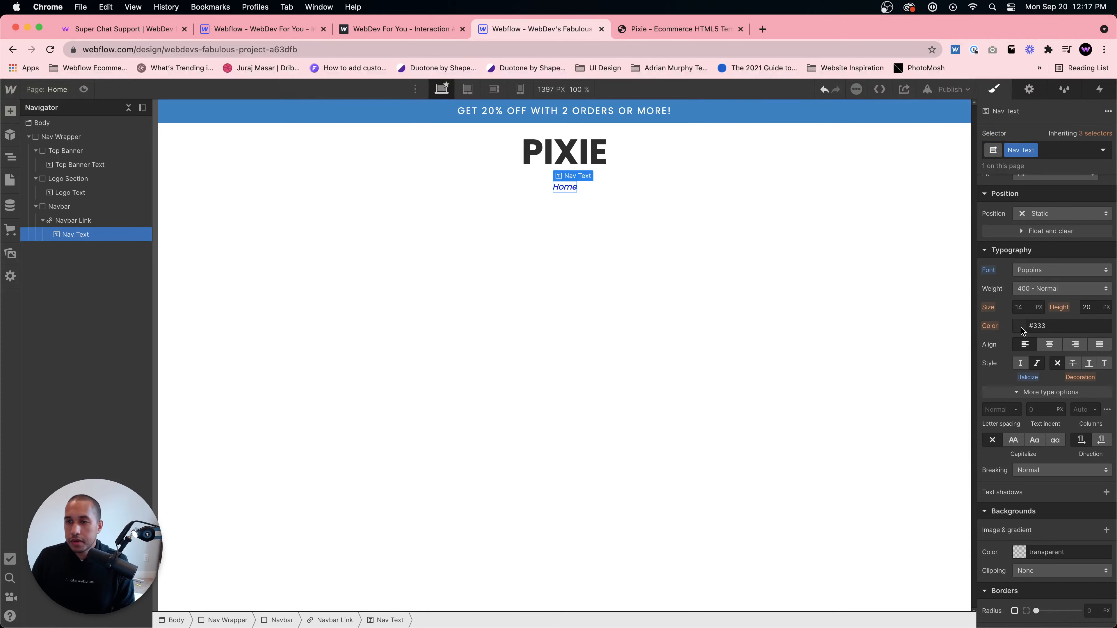
click(1021, 327)
drag(1047, 386, 1059, 364)
click(1038, 304)
click(1020, 363)
click(1018, 325)
click(1039, 371)
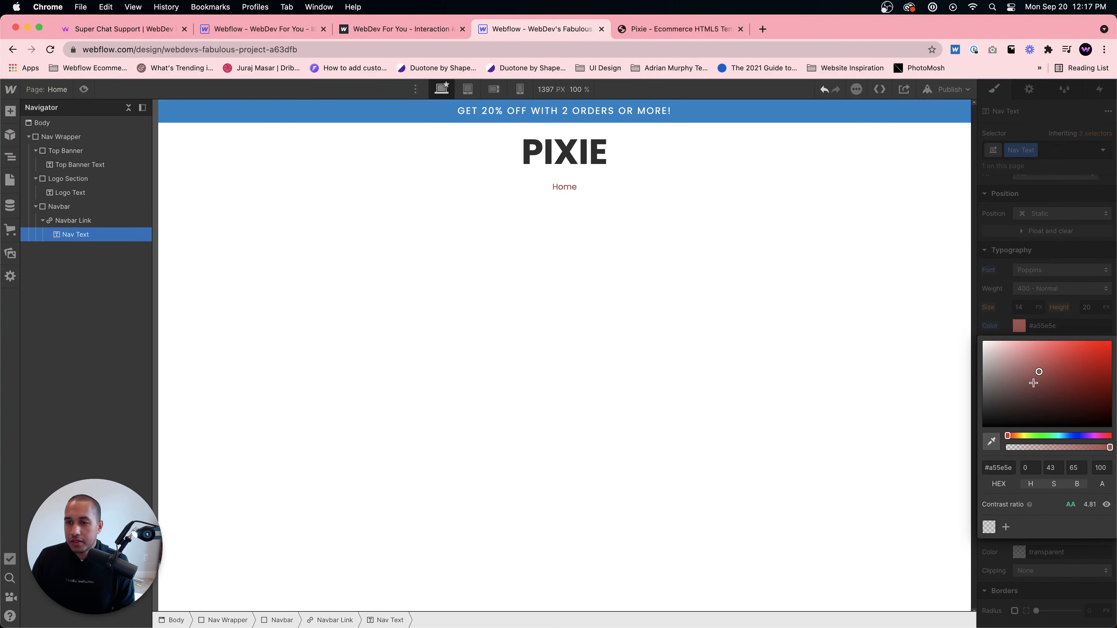
mouse_move(1033, 383)
mouse_down()
mouse_move(1050, 389)
mouse_move(1048, 369)
mouse_up()
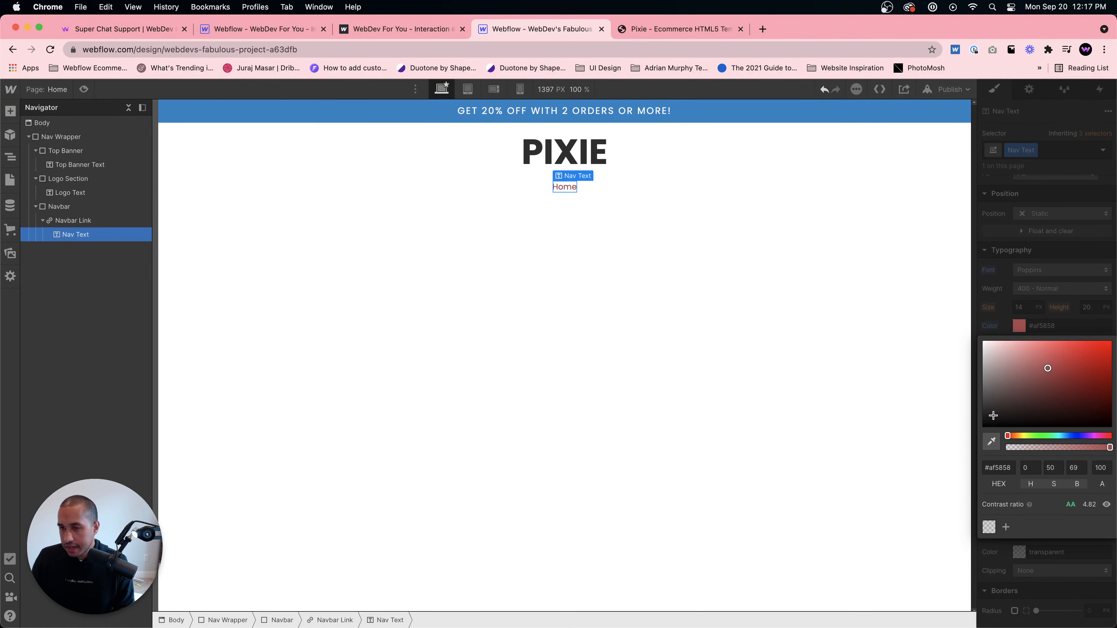
click(997, 467)
text(#33)
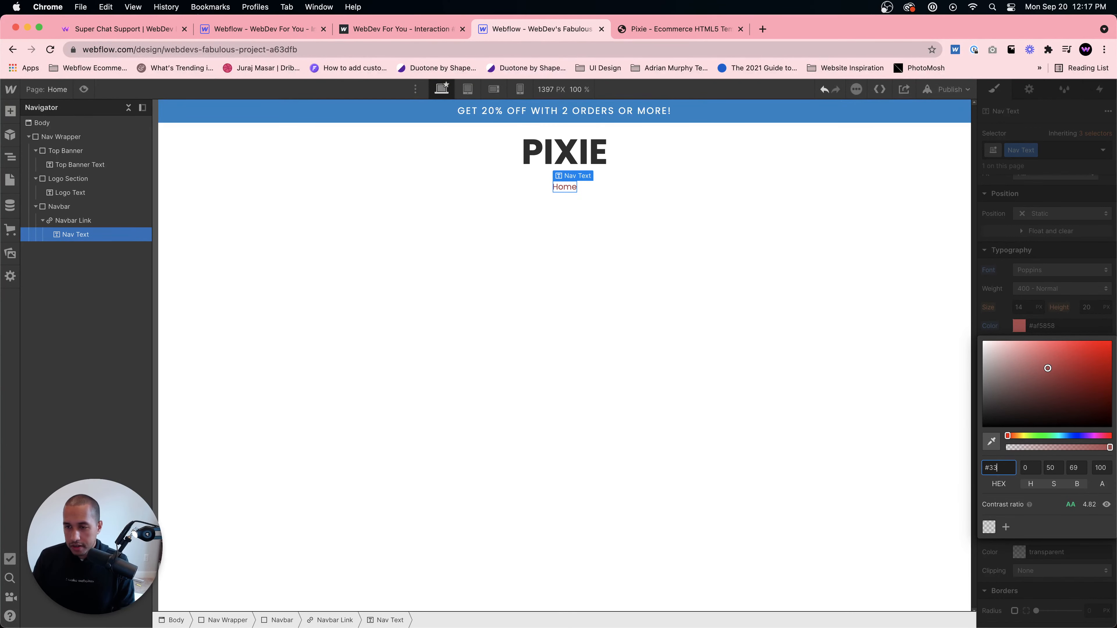
text(3333)
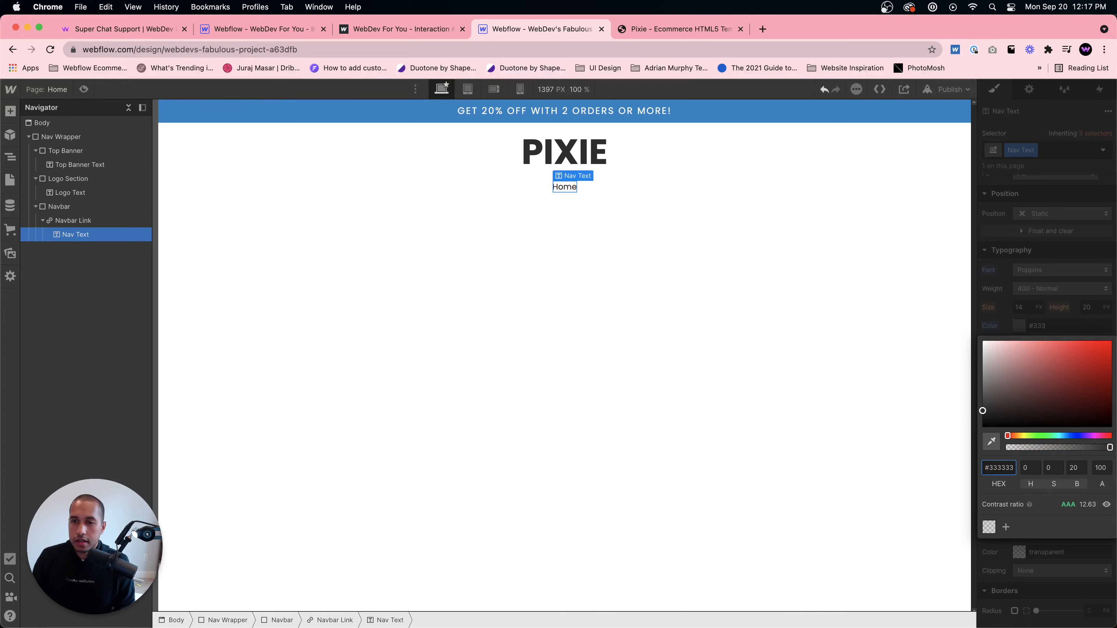
key(Return)
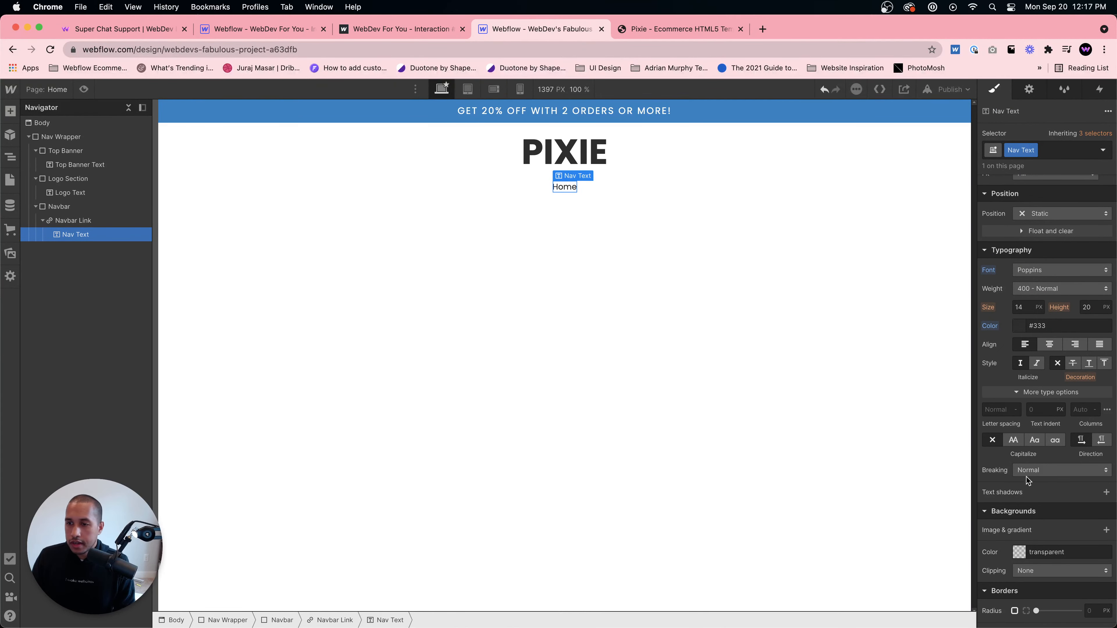
- Make the Nav Text all uppercase and set its weight to 500 - Medium
click(1013, 440)
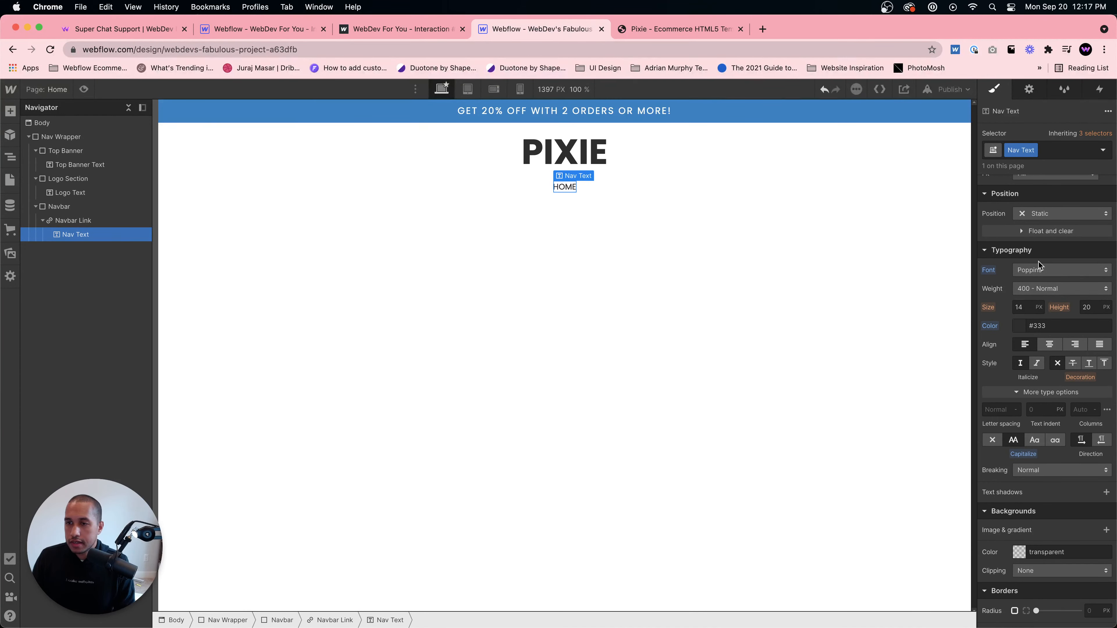
click(1037, 289)
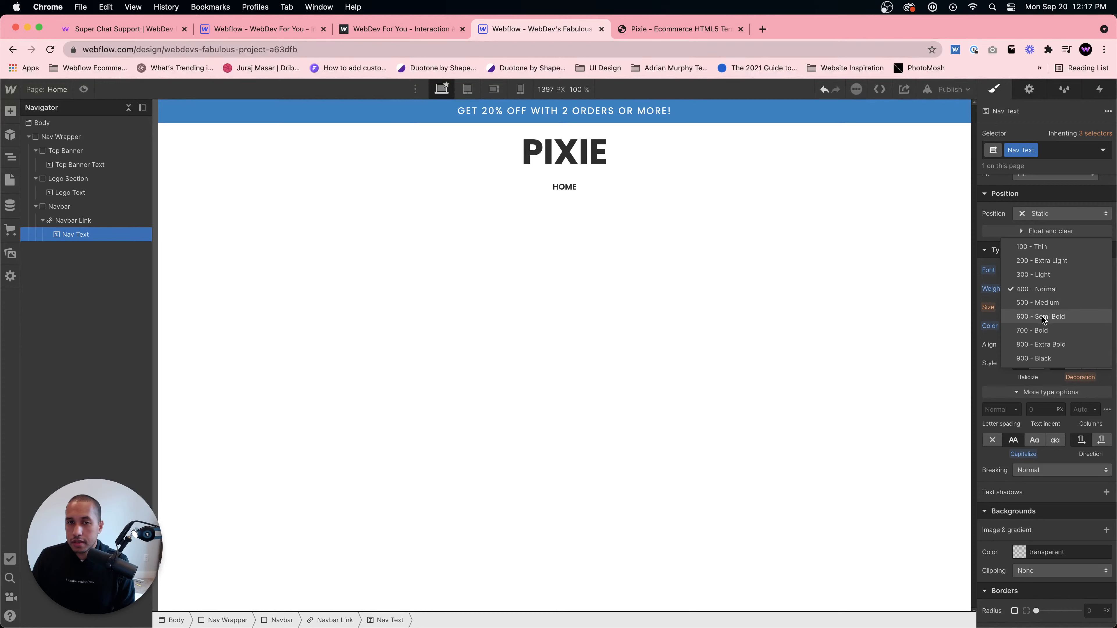
click(1044, 304)
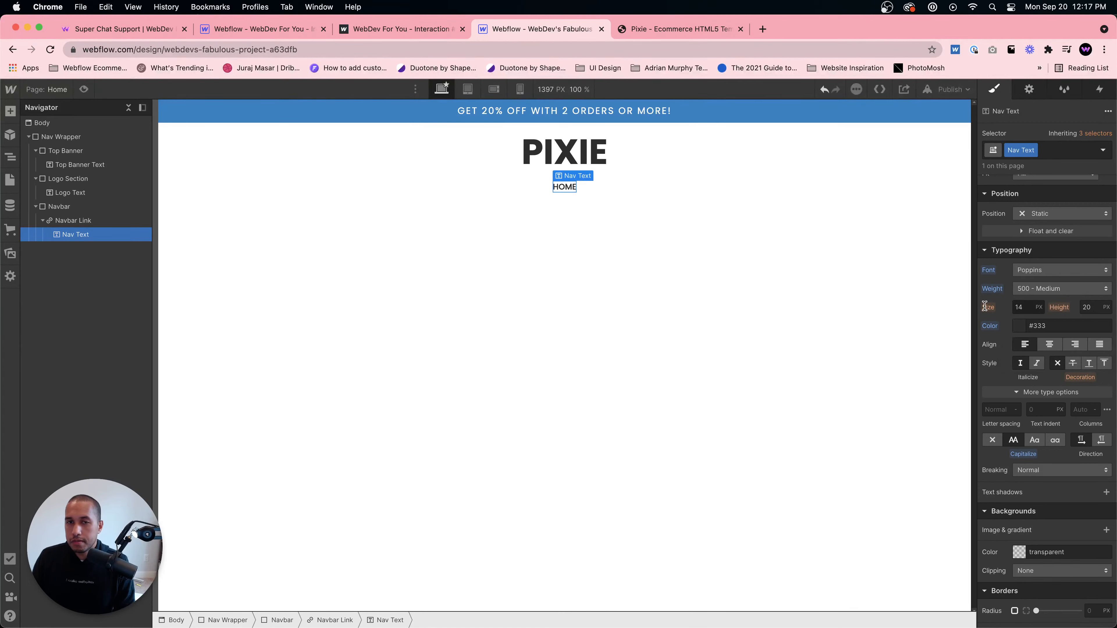
- Set the Nav Text size to 17 px and its line height to a unitless 1
click(1028, 309)
text(17)
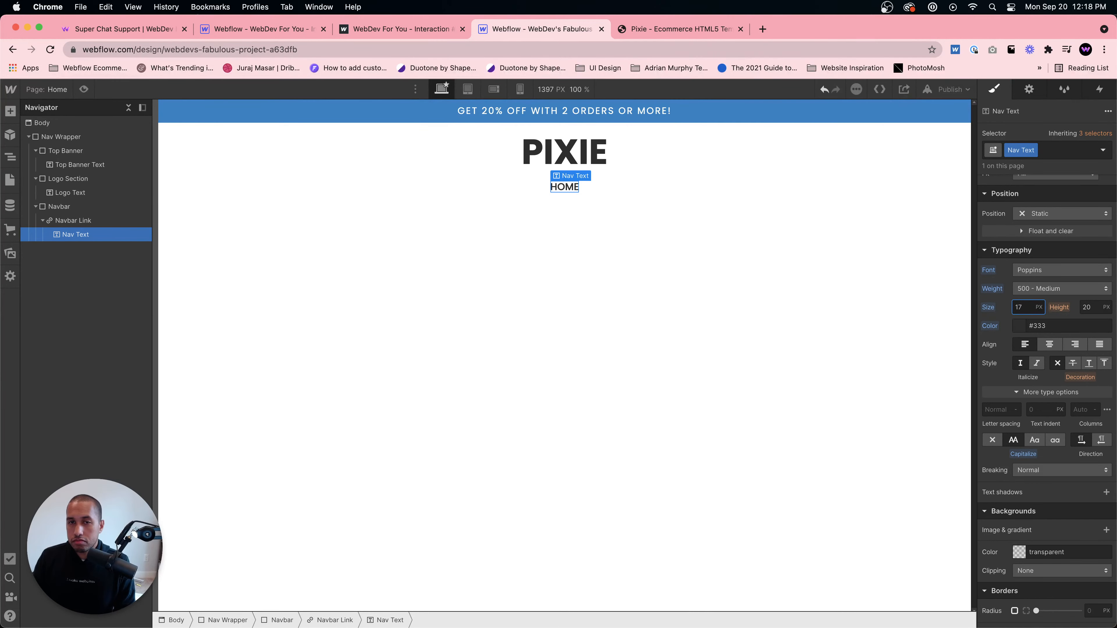
click(1106, 307)
click(1099, 390)
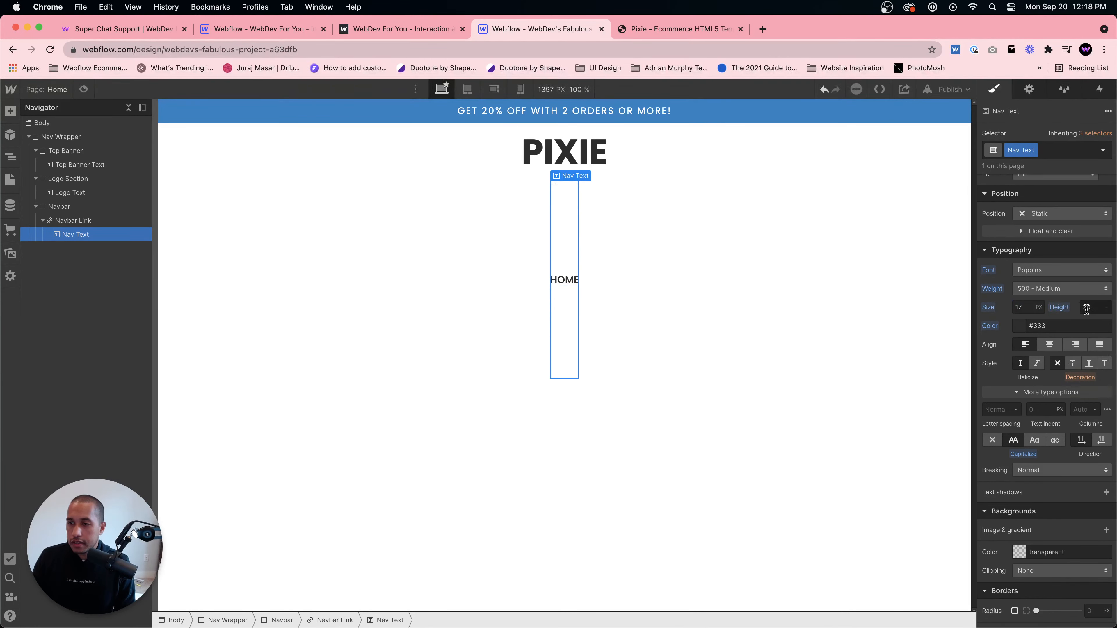
click(1086, 307)
text(1)
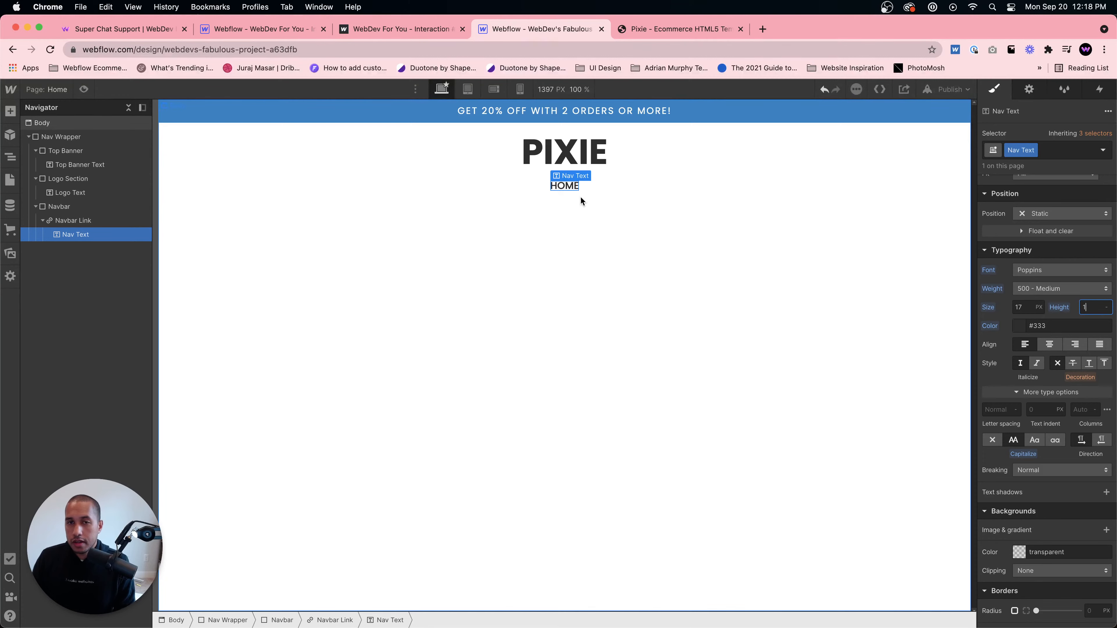
scroll(1025, 335, up, 5)
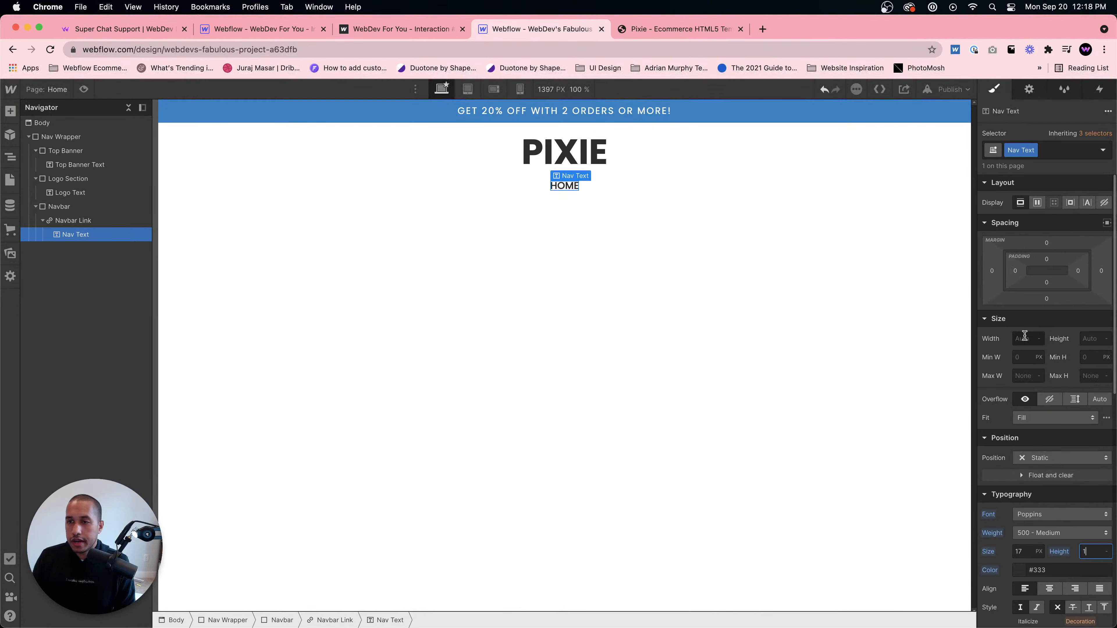
- Give the Navbar Link 15 px padding on all sides and duplicate it three times
click(336, 619)
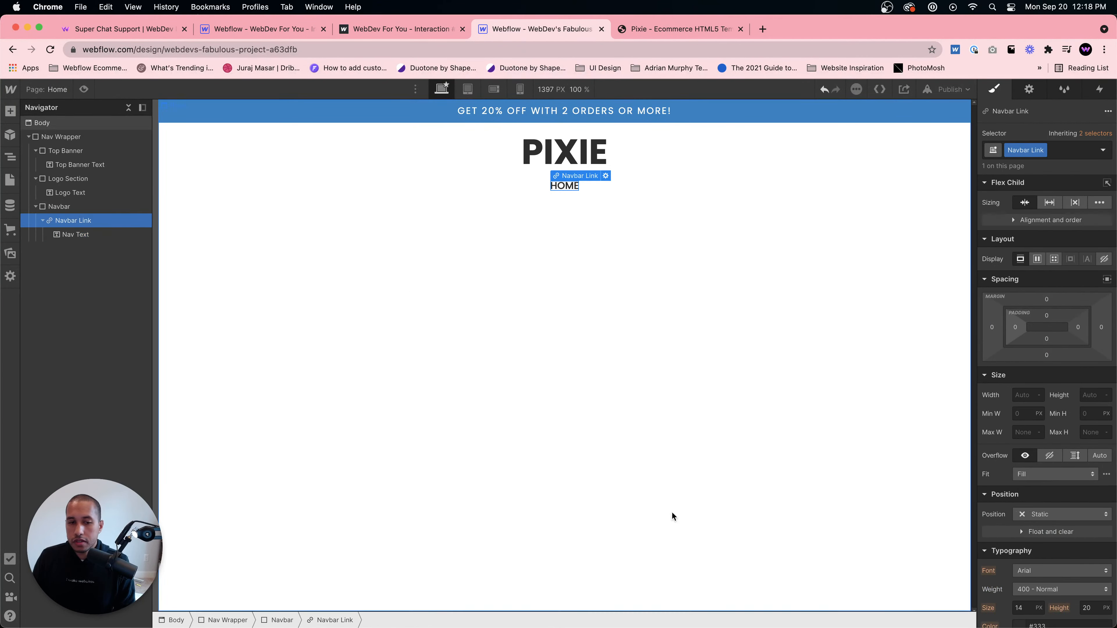
drag(1018, 327, 1026, 328)
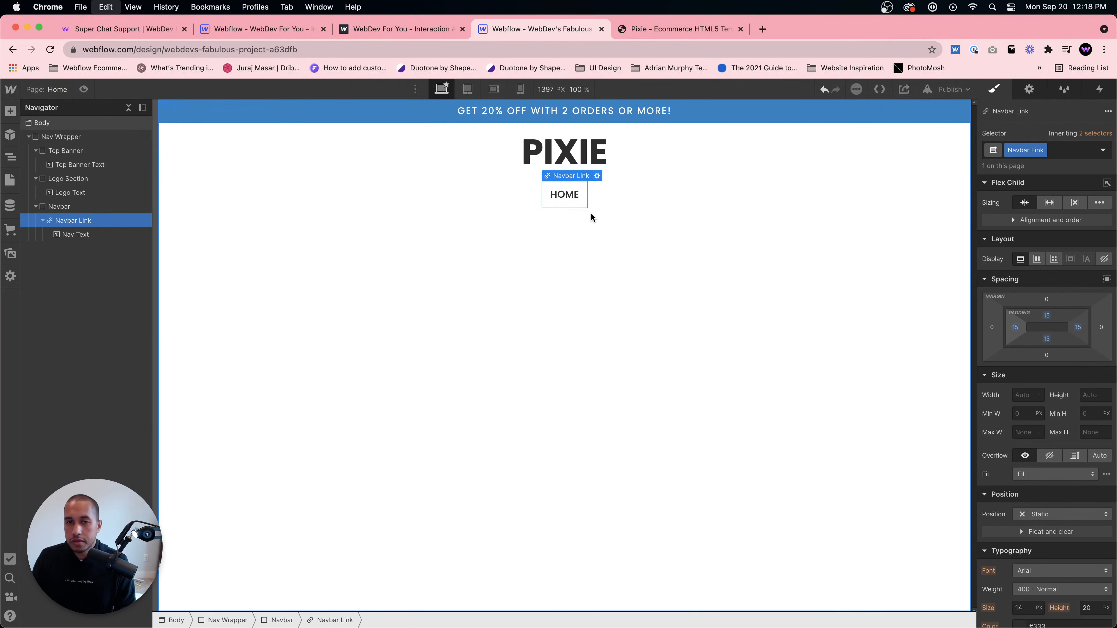
key(super+d)
key(super+d)
key(super+d)
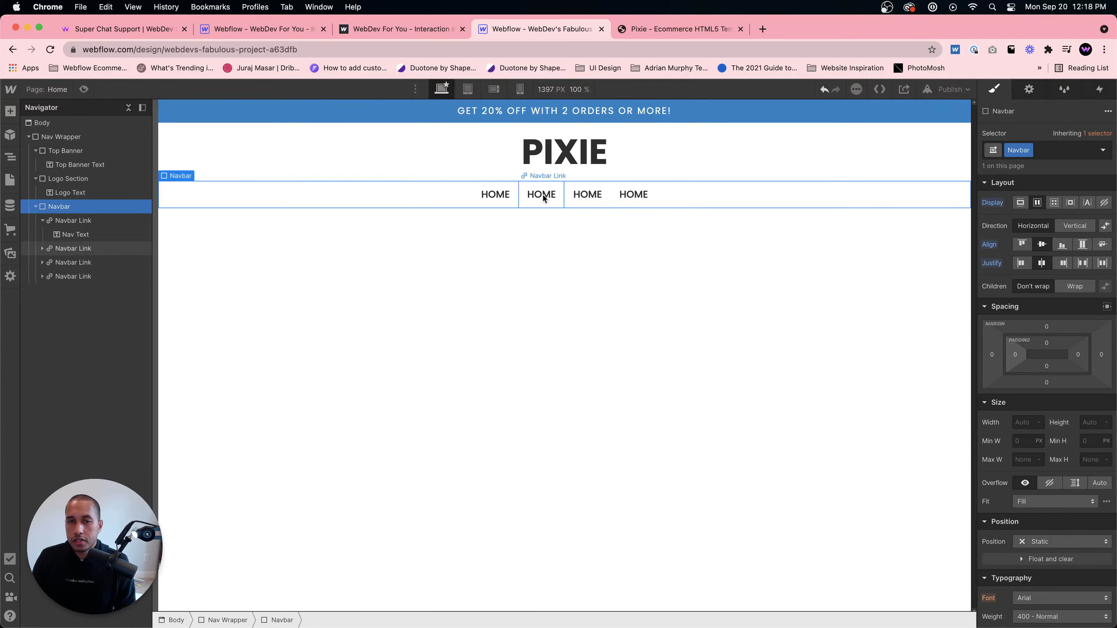
- Check the template's menu labels and rename the second navbar link to PRODUCTS
click(541, 194)
click(652, 29)
click(562, 29)
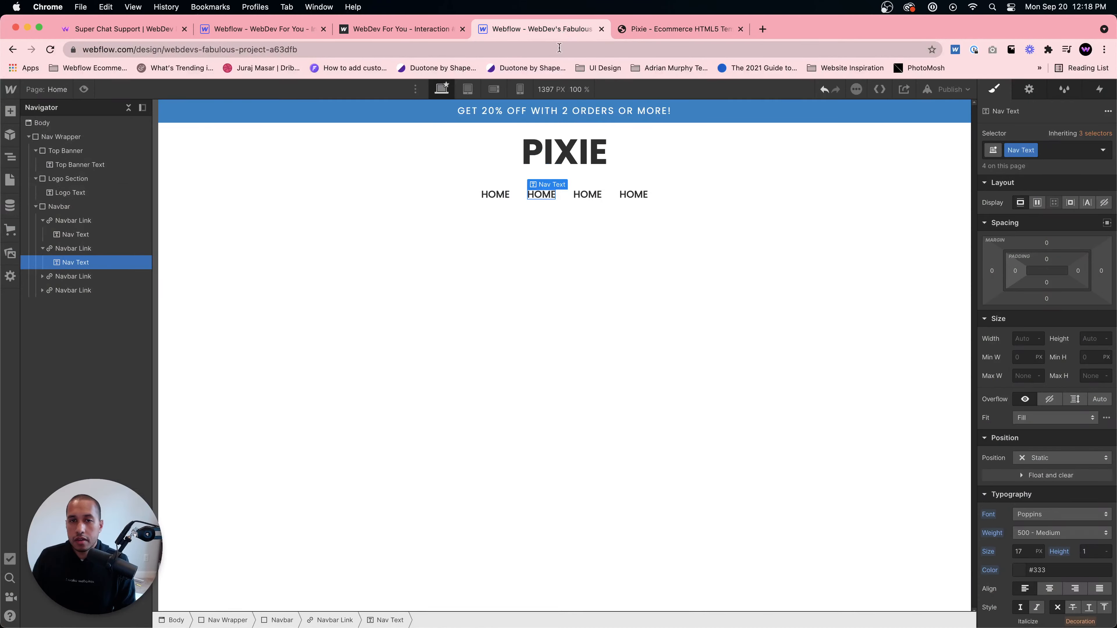
double_click(541, 194)
text(PRODUCTS)
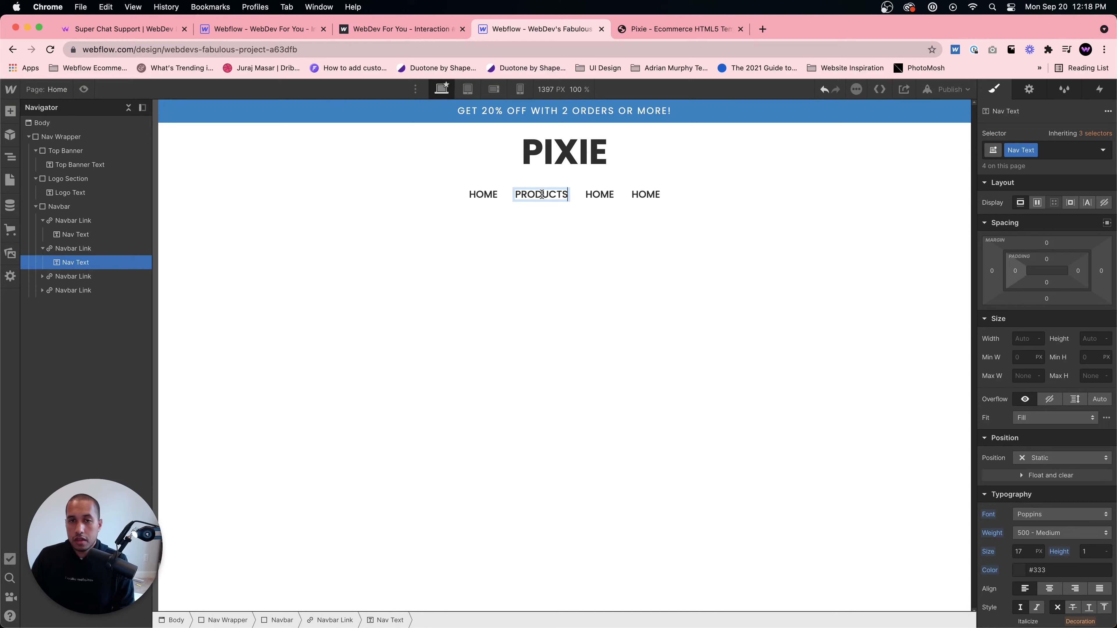
- Rename the third navbar link to ABOUT US
double_click(599, 195)
text(ABOUTS)
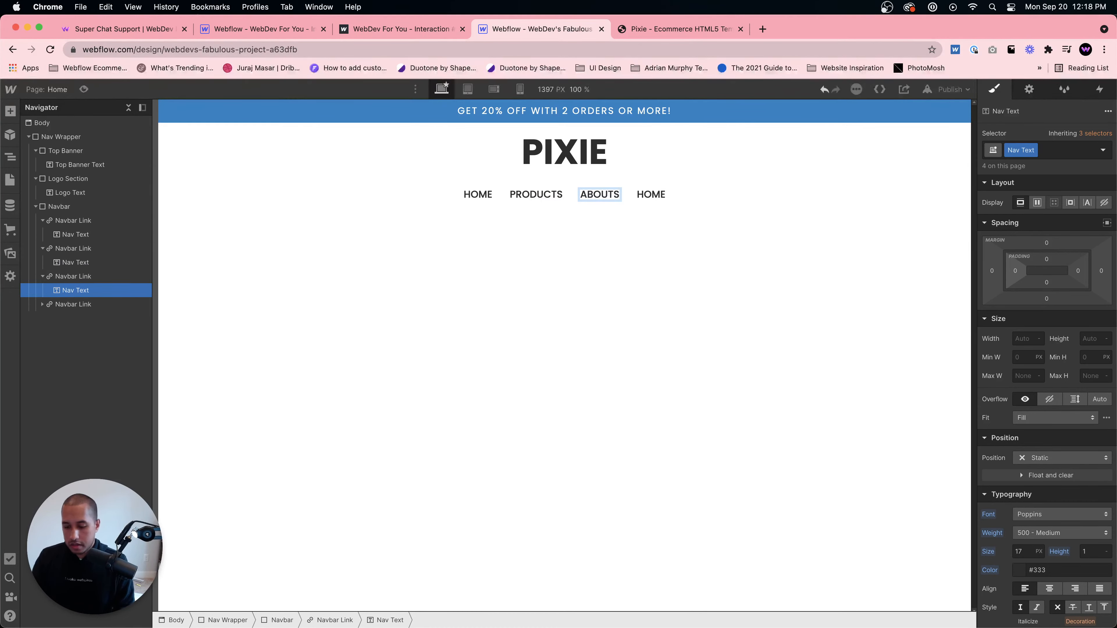
key(BackSpace)
text(US)
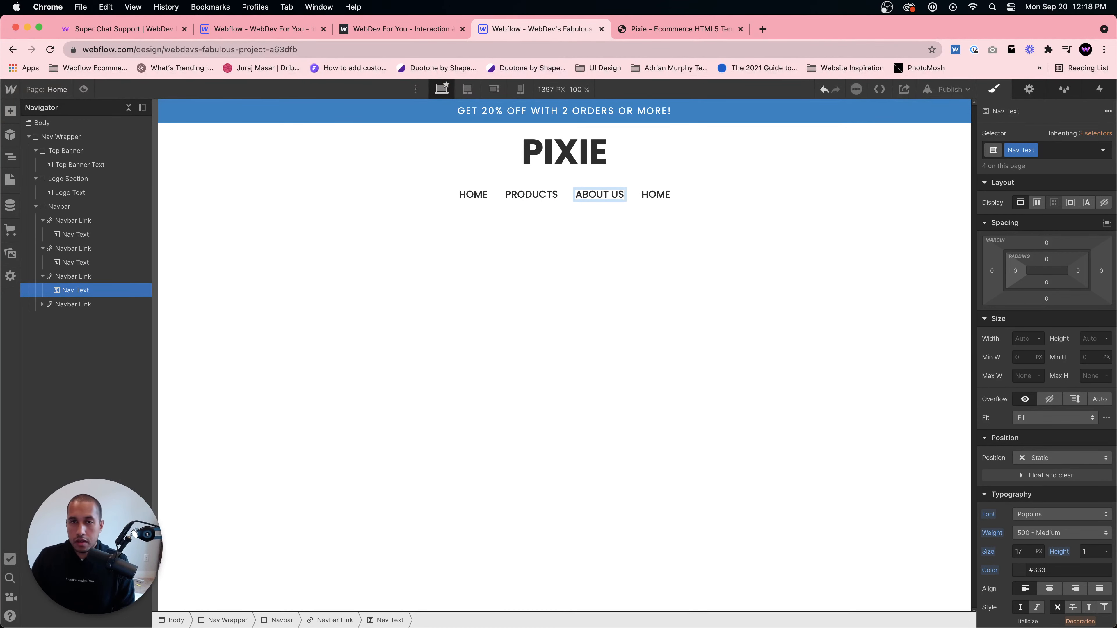
- Check the template menu again and rename the fourth navbar link to CONTACT US
click(674, 29)
click(535, 29)
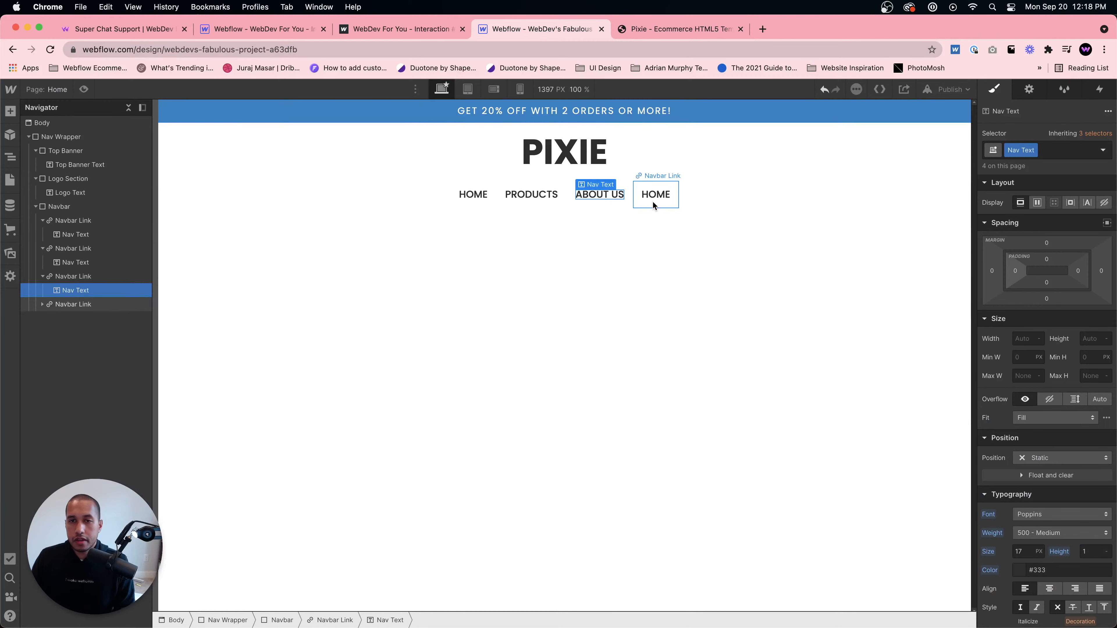
click(655, 194)
double_click(659, 196)
text(CONTACT US)
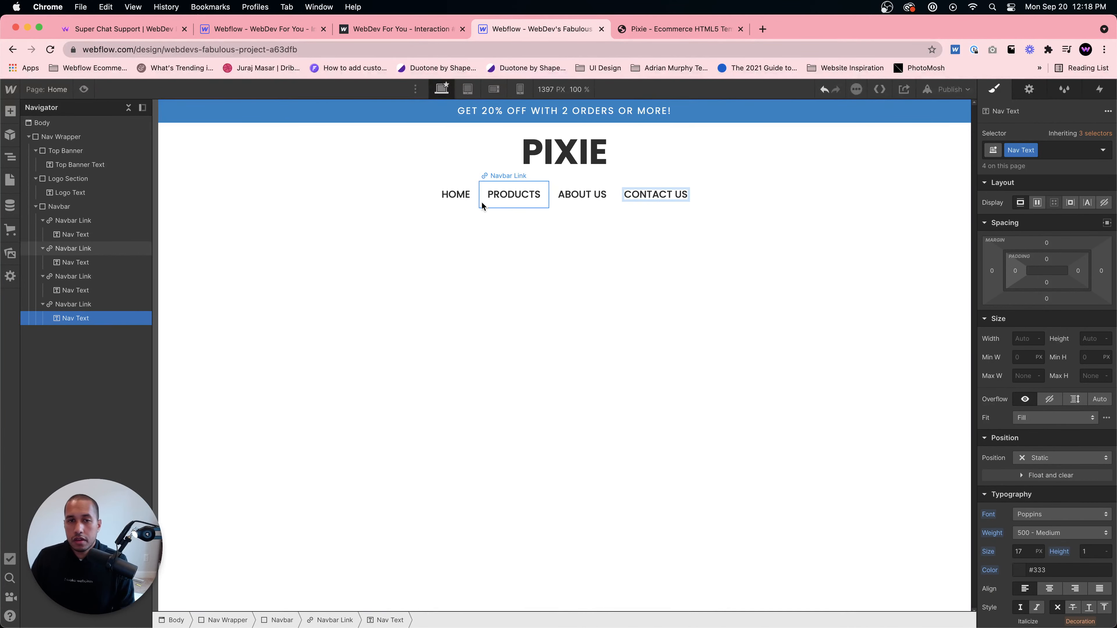
- Set the Nav Text letter spacing to 1 px
click(455, 194)
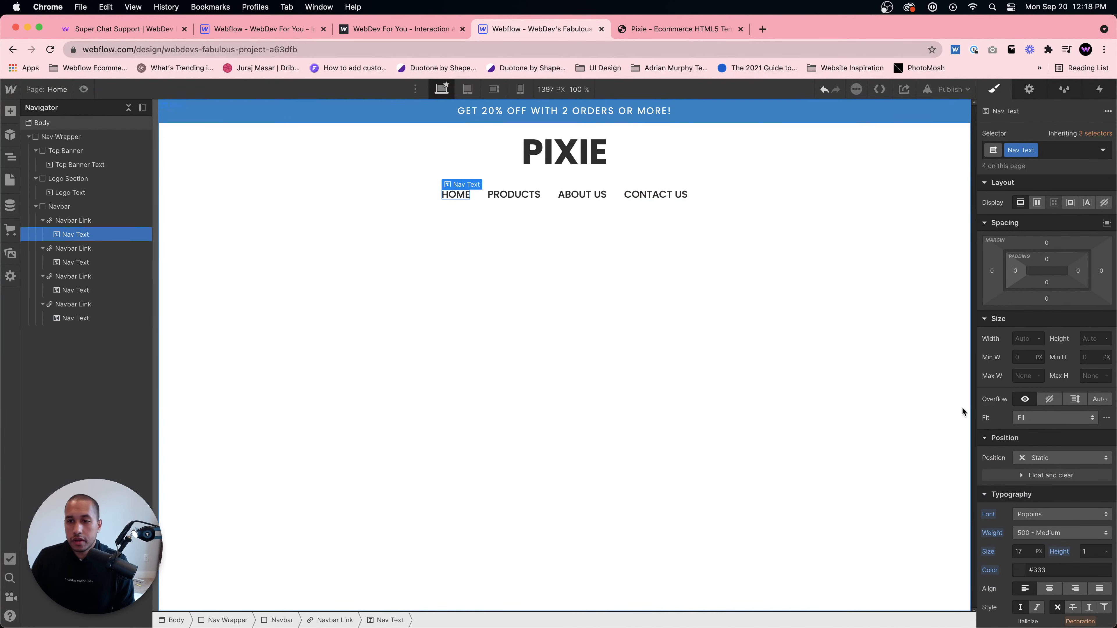
scroll(1023, 465, down, 3)
scroll(1020, 524, down, 1)
click(995, 549)
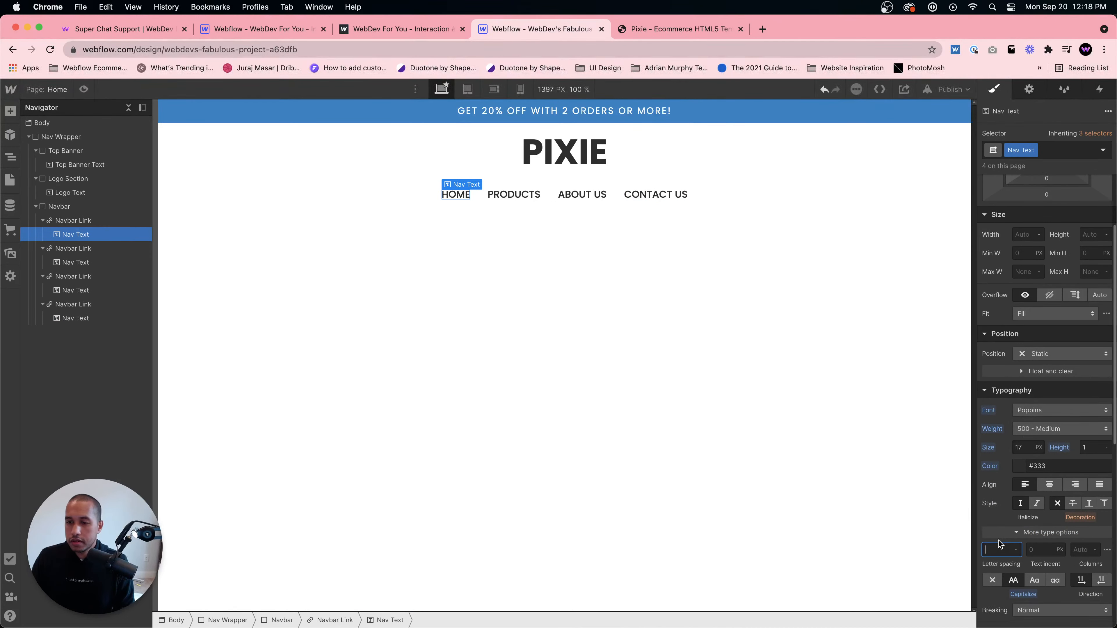
text(2)
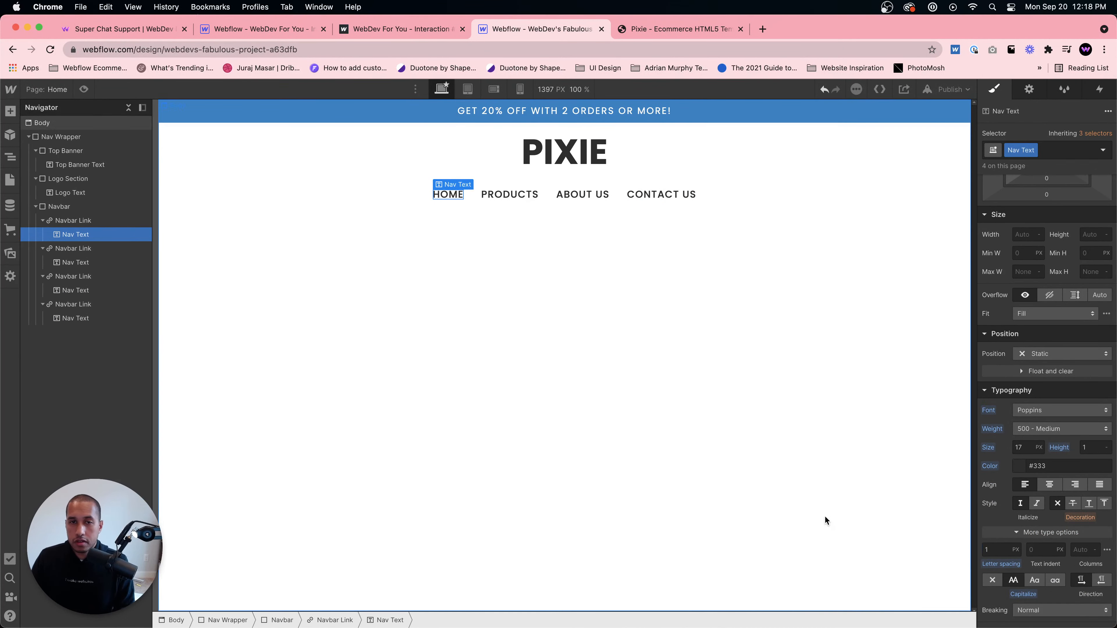
click(825, 515)
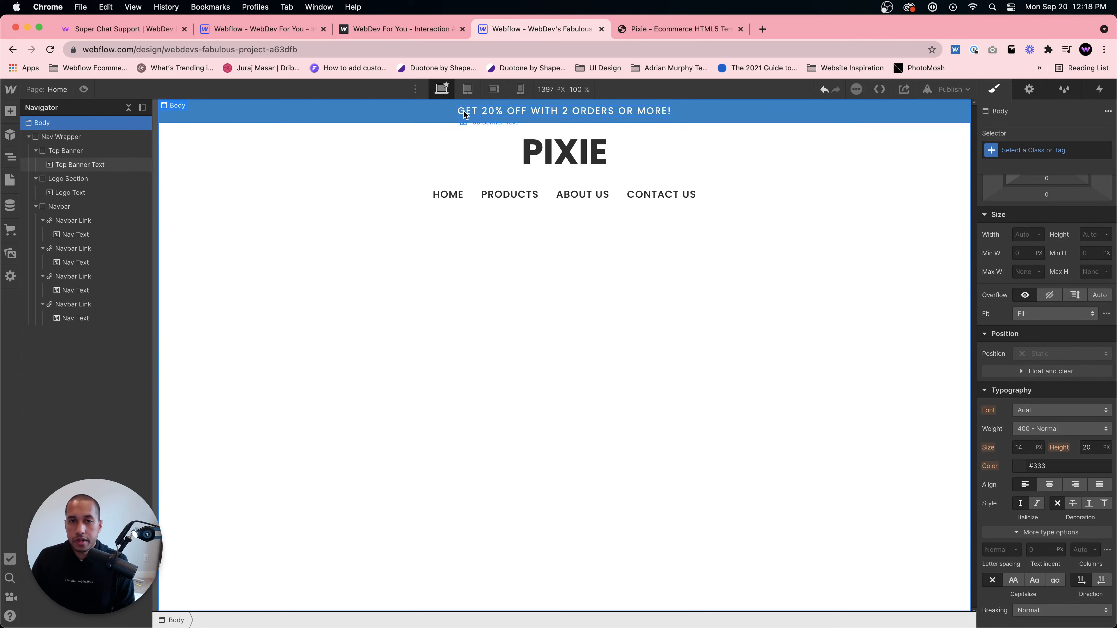
- Compare with the template and increase the Logo Section's vertical padding to space the logo from the navbar
click(684, 28)
click(572, 28)
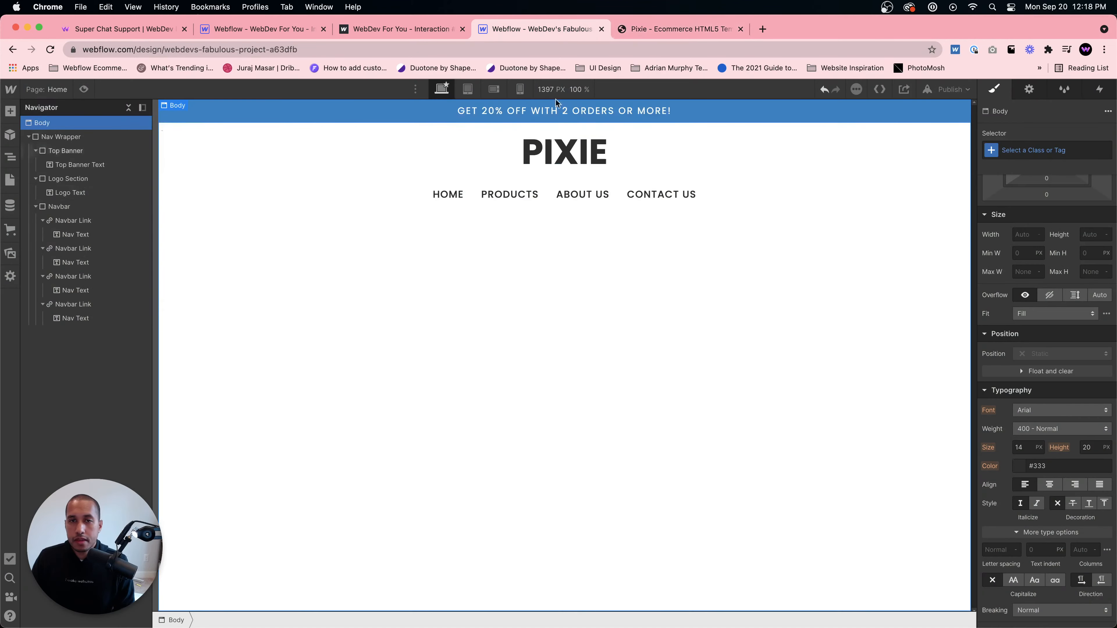
click(561, 154)
drag(1047, 219, 1049, 202)
click(888, 223)
click(751, 427)
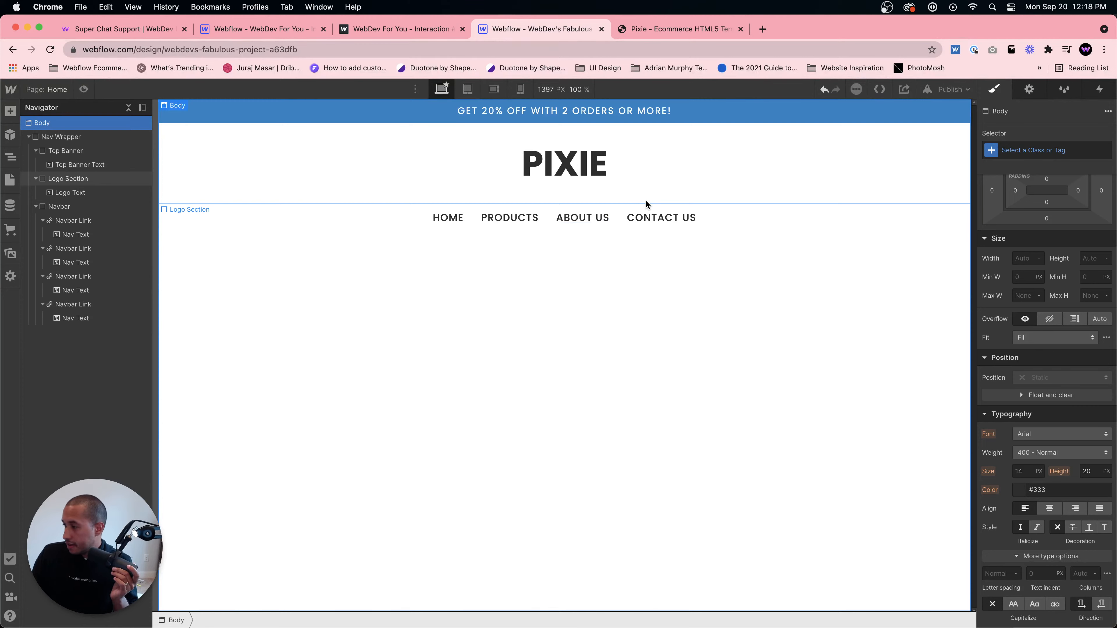
click(509, 217)
click(528, 304)
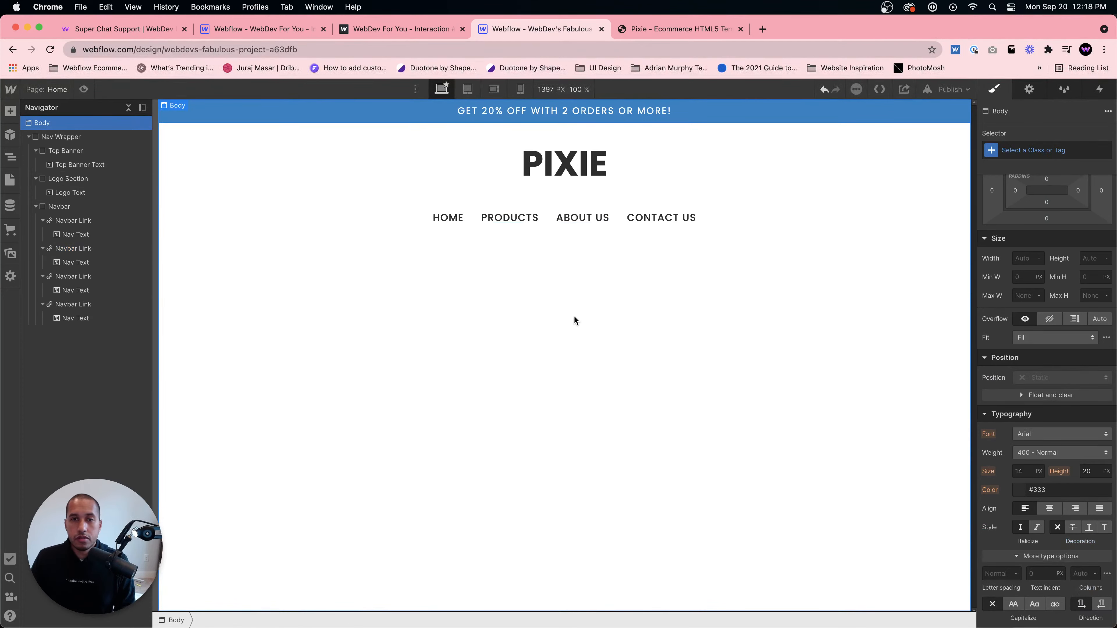
- Review the template's hero, collapse the Nav Wrapper, and add a Section to the Body below it
click(666, 28)
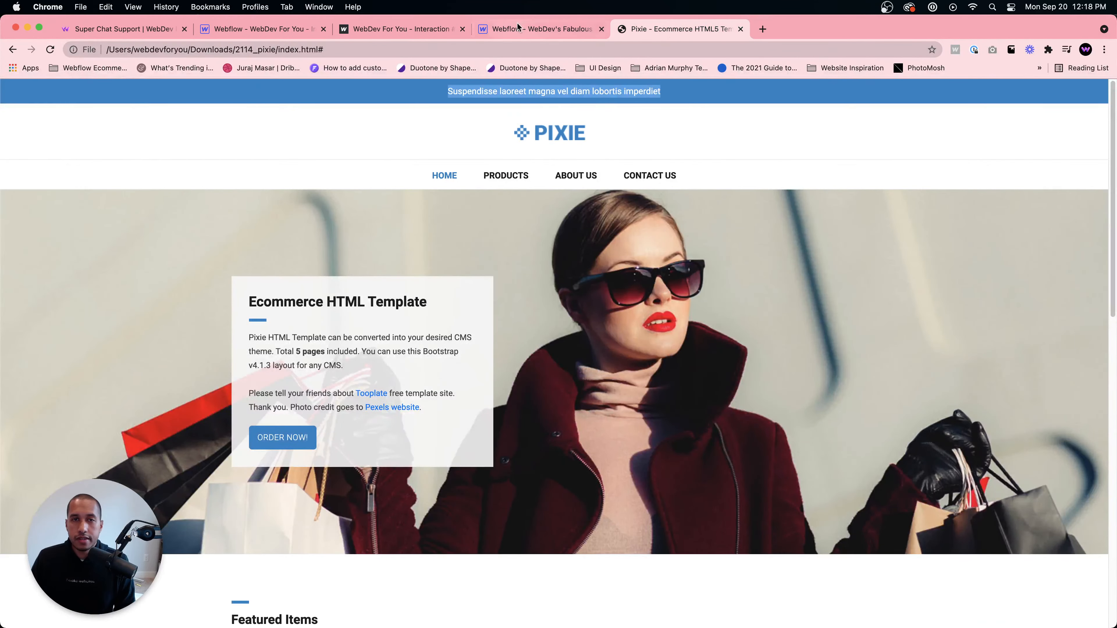
click(536, 29)
click(28, 137)
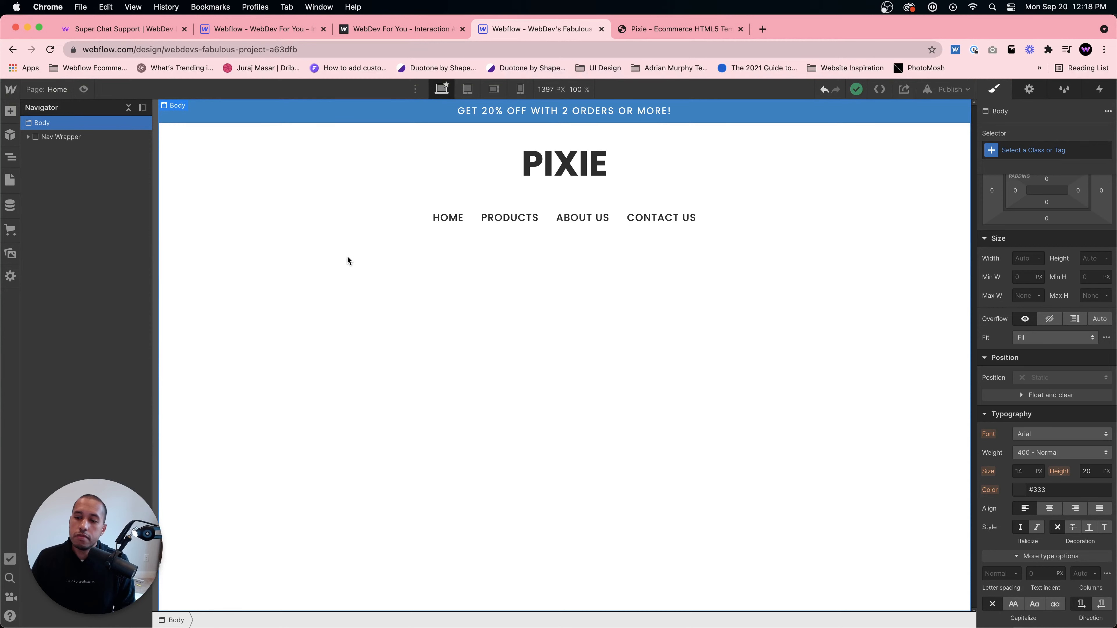
click(102, 137)
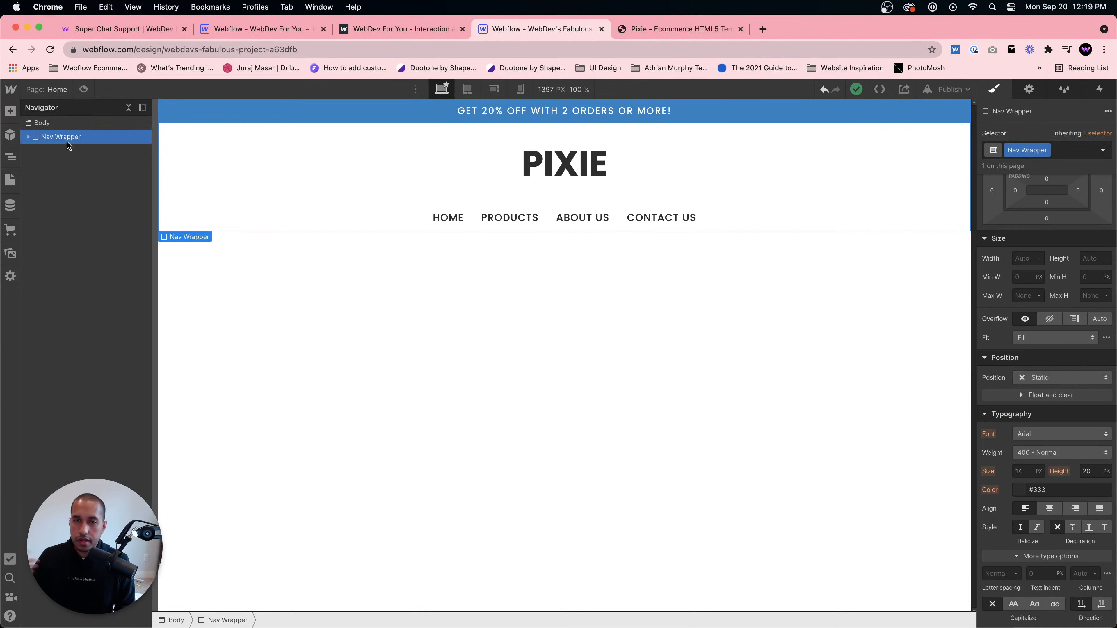
click(57, 126)
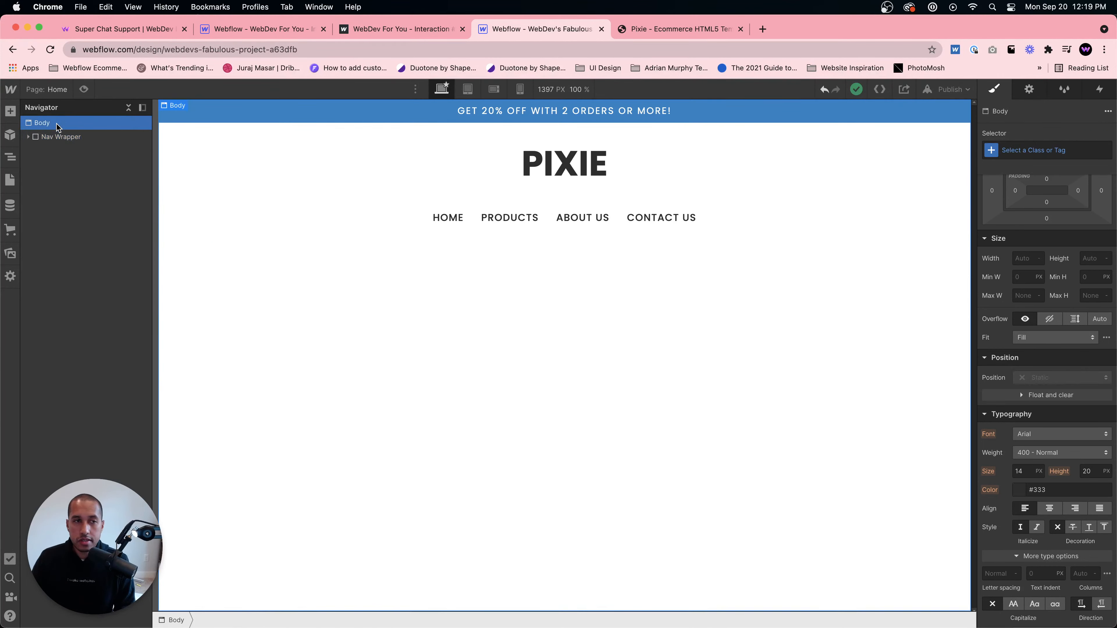
key(super+e)
text(section)
key(Return)
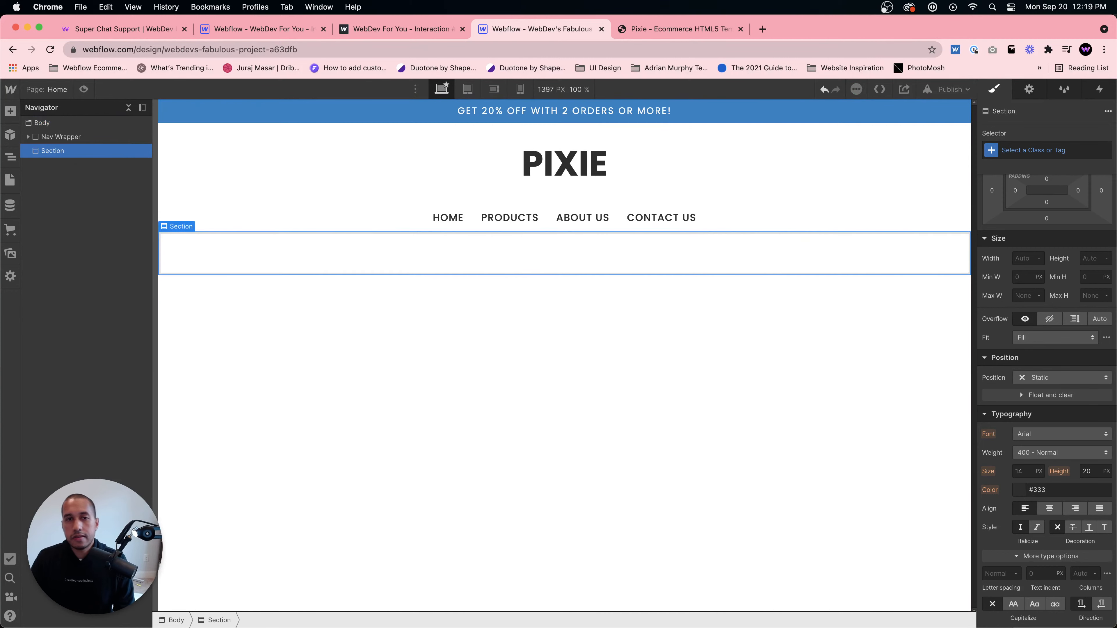
- Give the new section the class Hero Image Section
click(1038, 150)
text(Her)
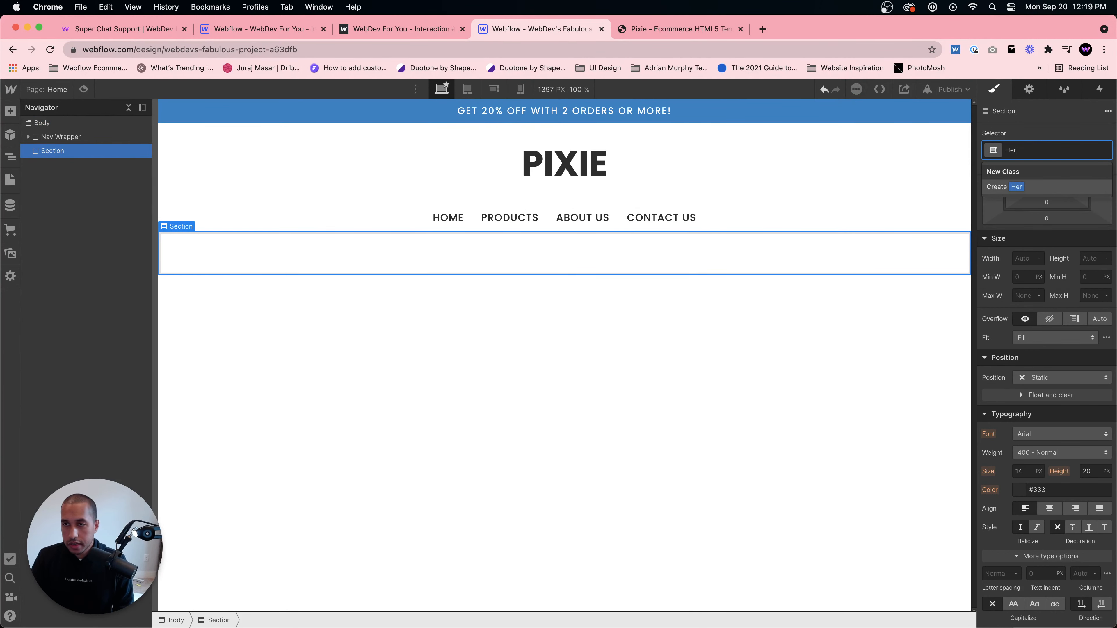
text(o Sage SE)
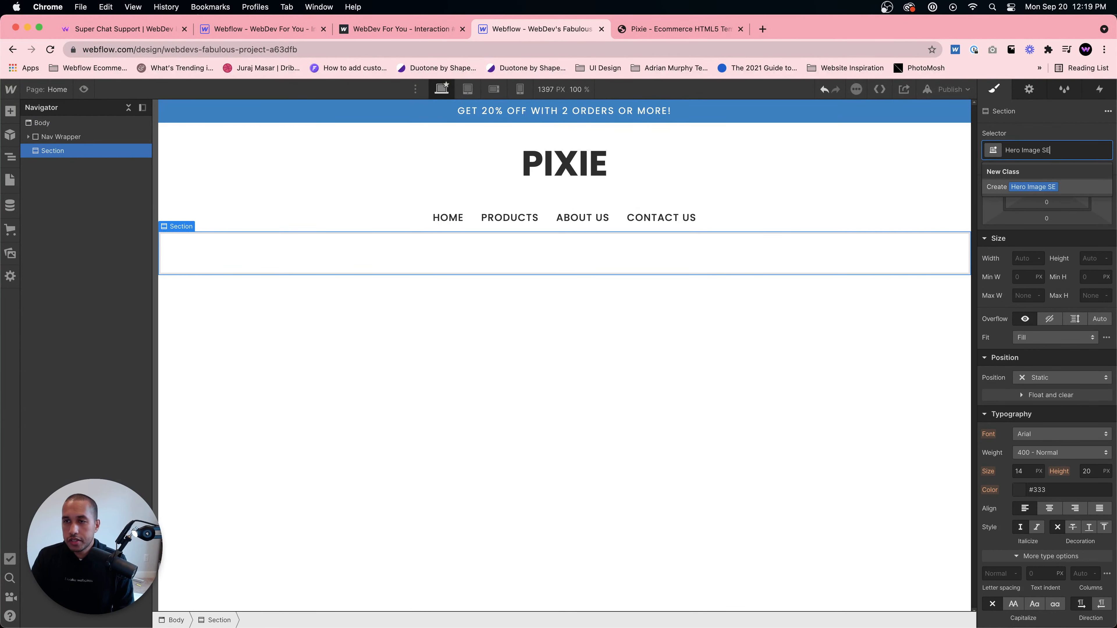
text(ection)
key(Return)
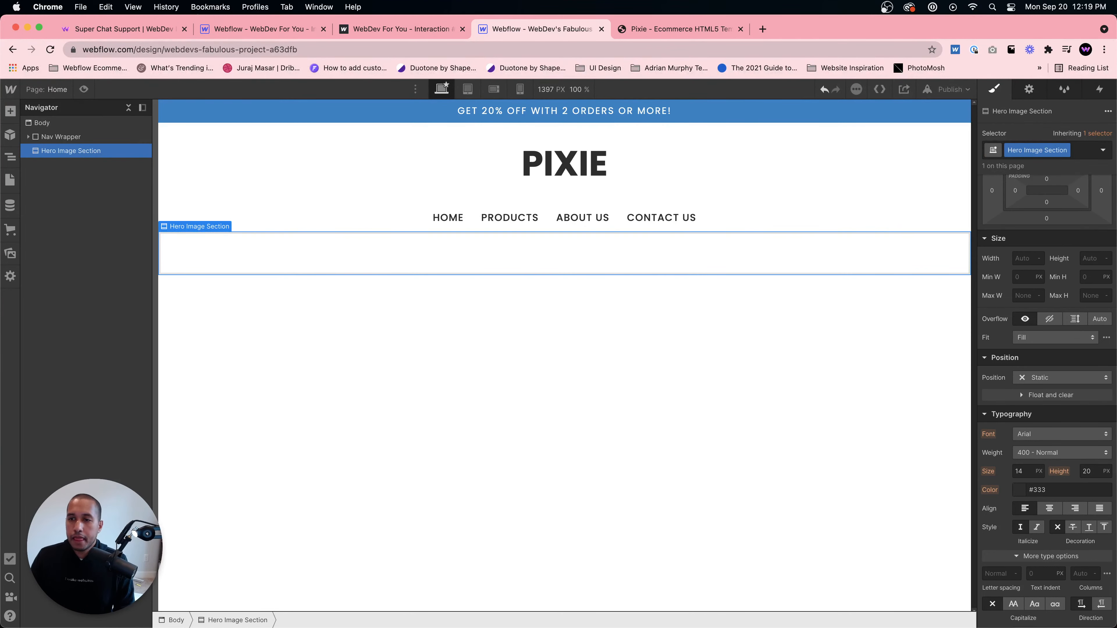
- Set the Hero Image Section's height to 500 px
click(1089, 260)
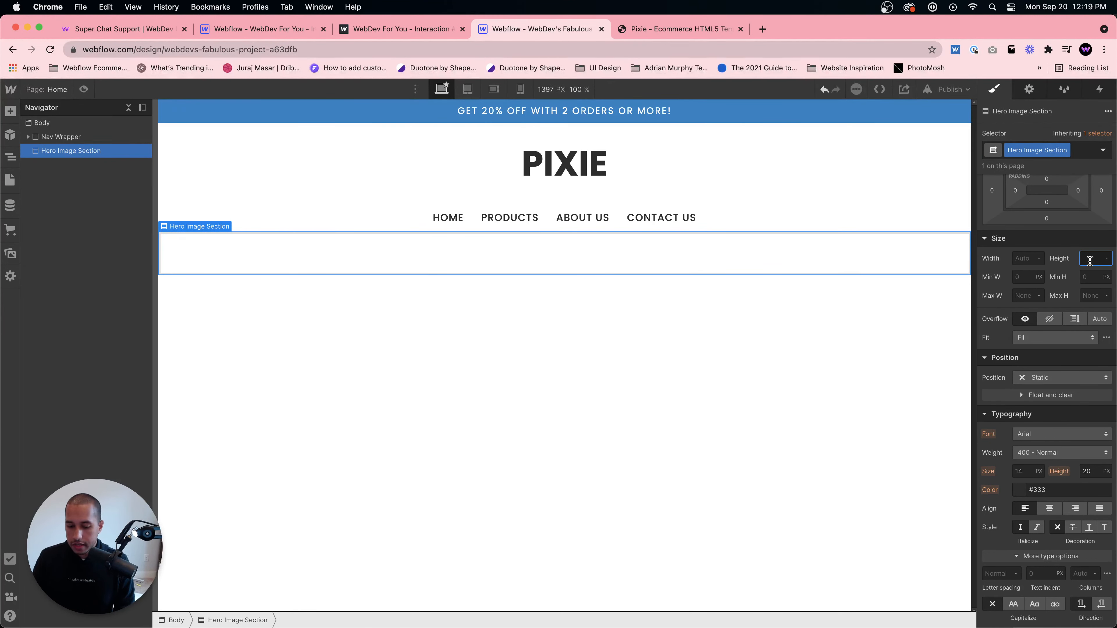
text(700p)
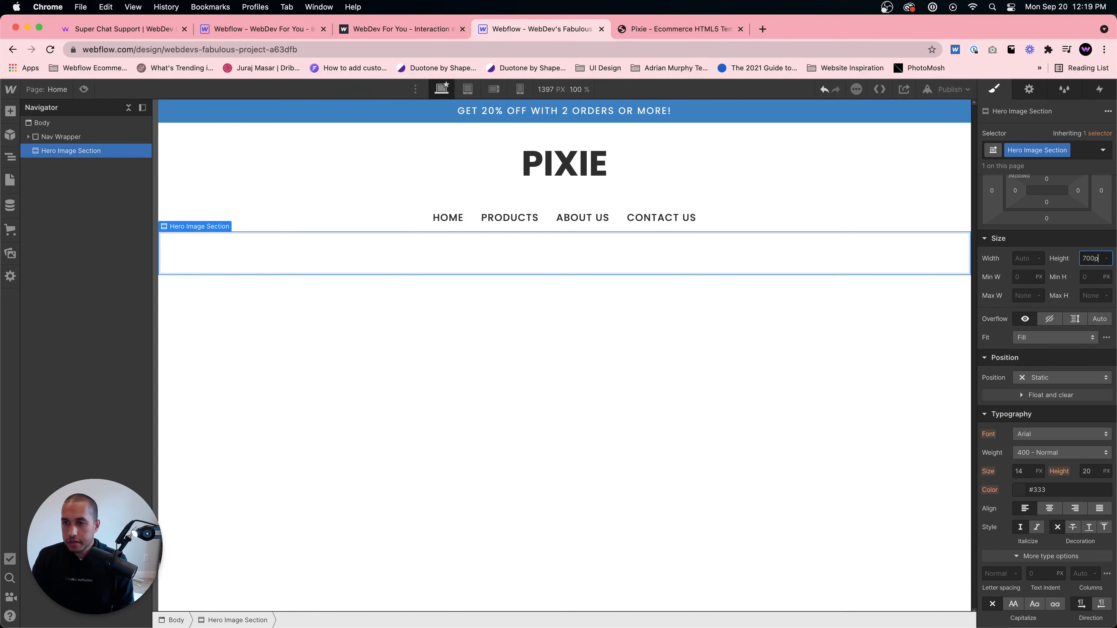
text(x)
key(Return)
double_click(1089, 259)
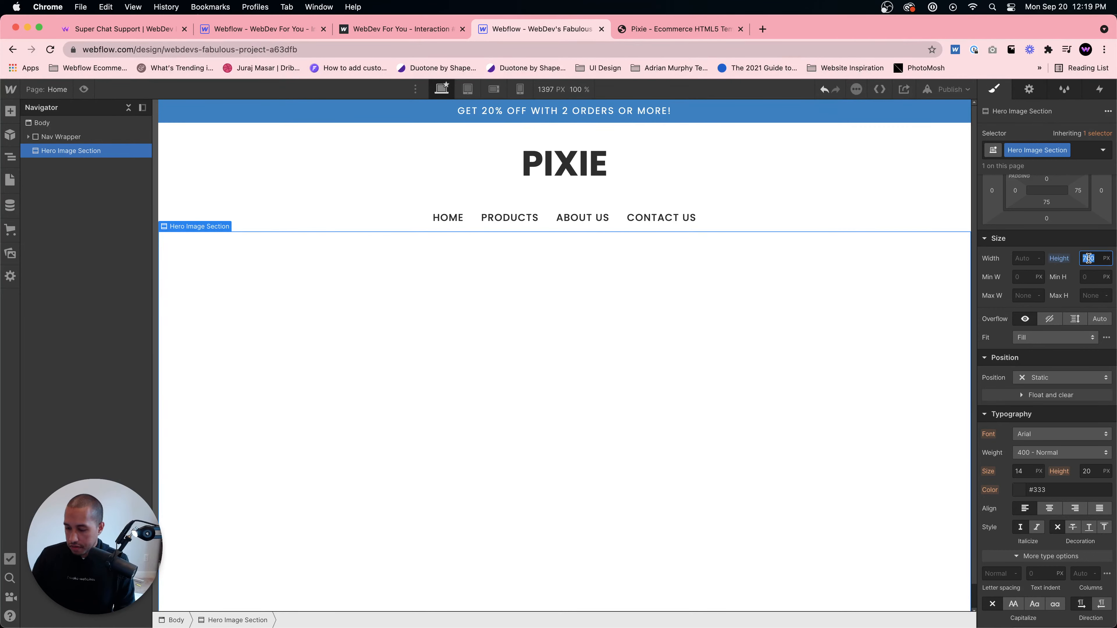
text(500)
key(Return)
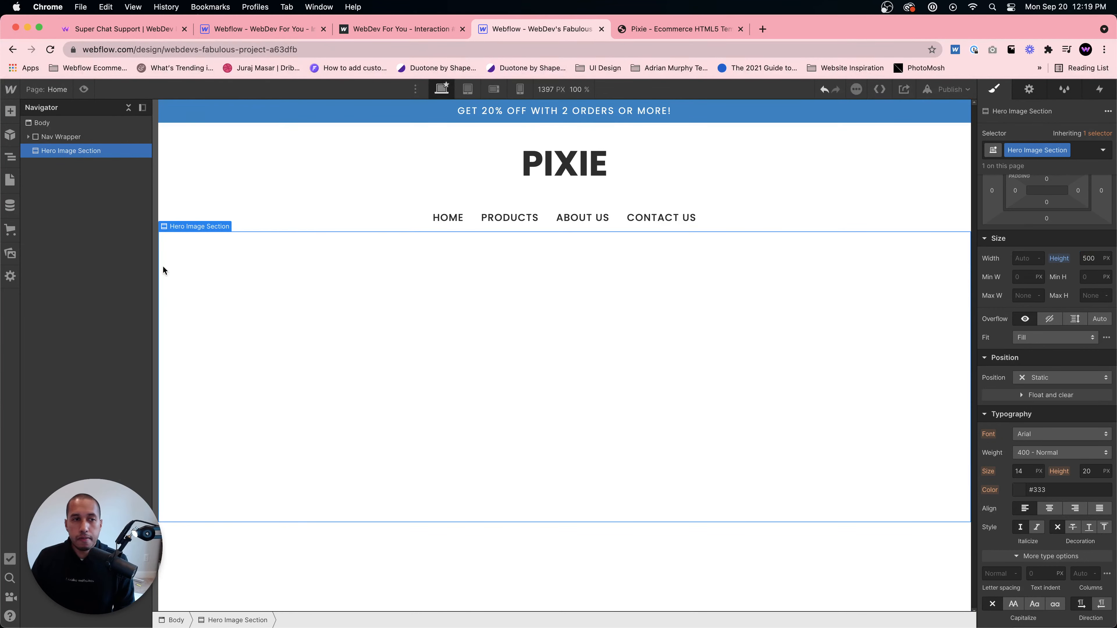
- Add banner-bg.jpg as the Hero Image Section's background image
scroll(1114, 524, down, 10)
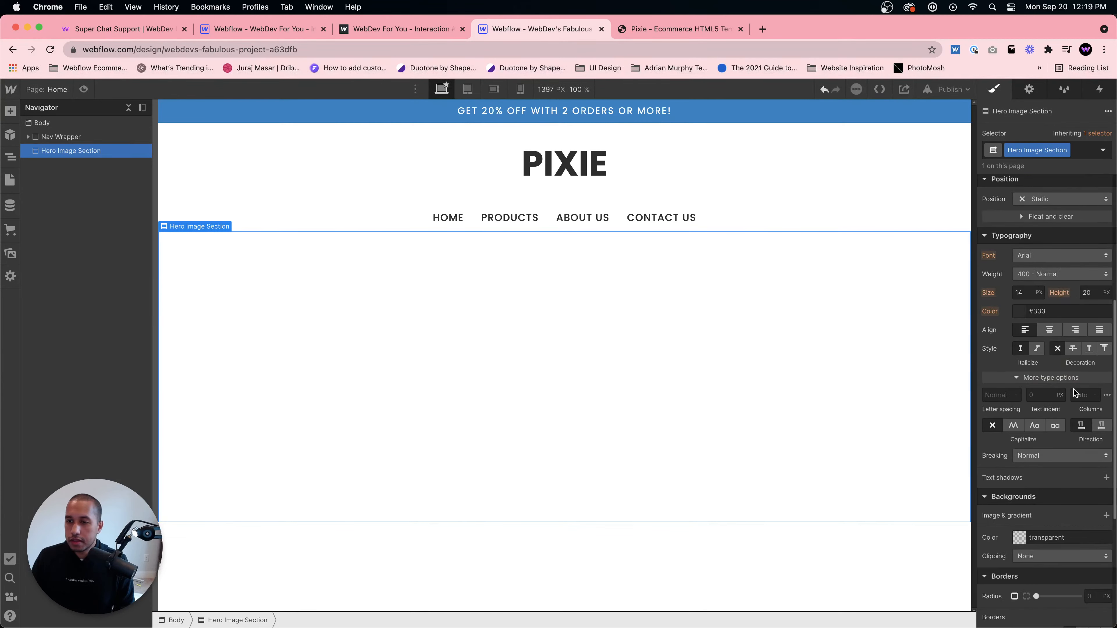
click(1106, 421)
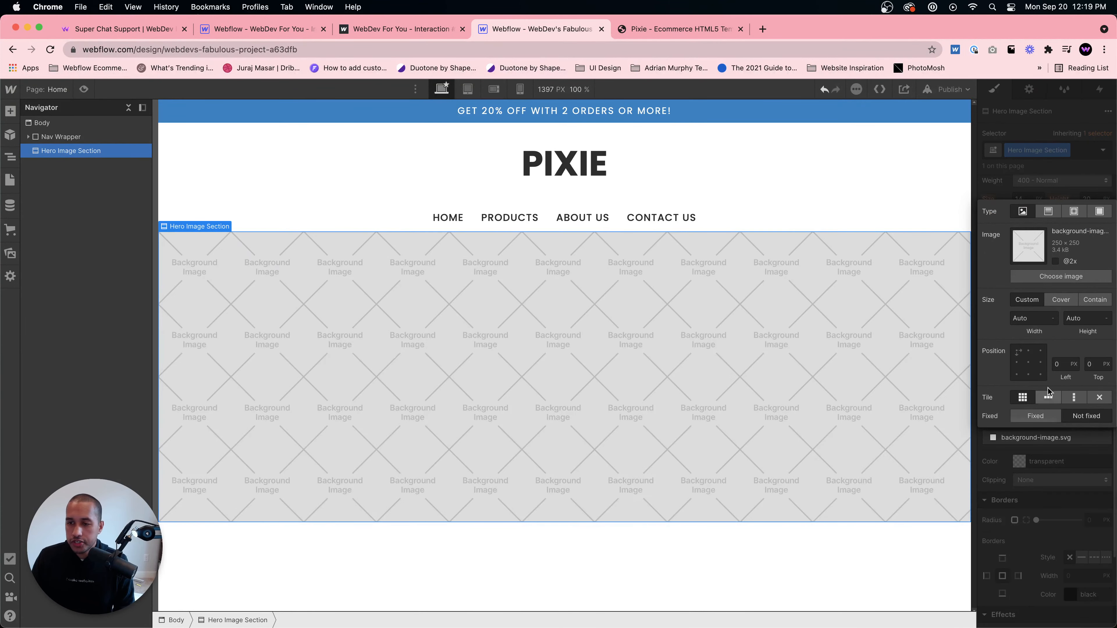
click(1058, 277)
scroll(94, 422, down, 4)
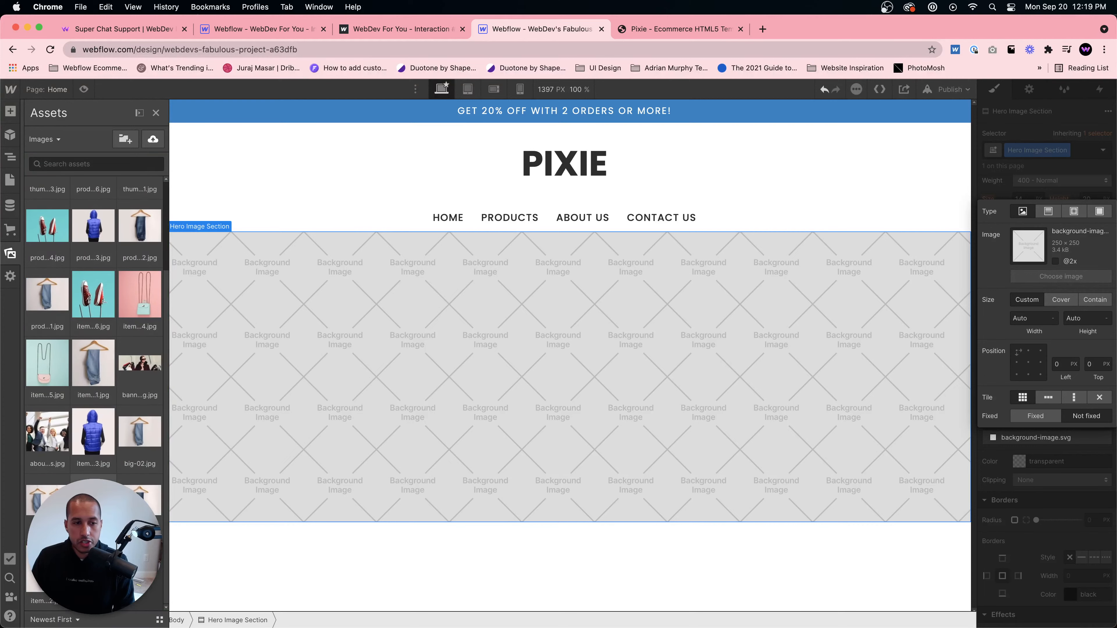
scroll(95, 455, up, 4)
click(140, 464)
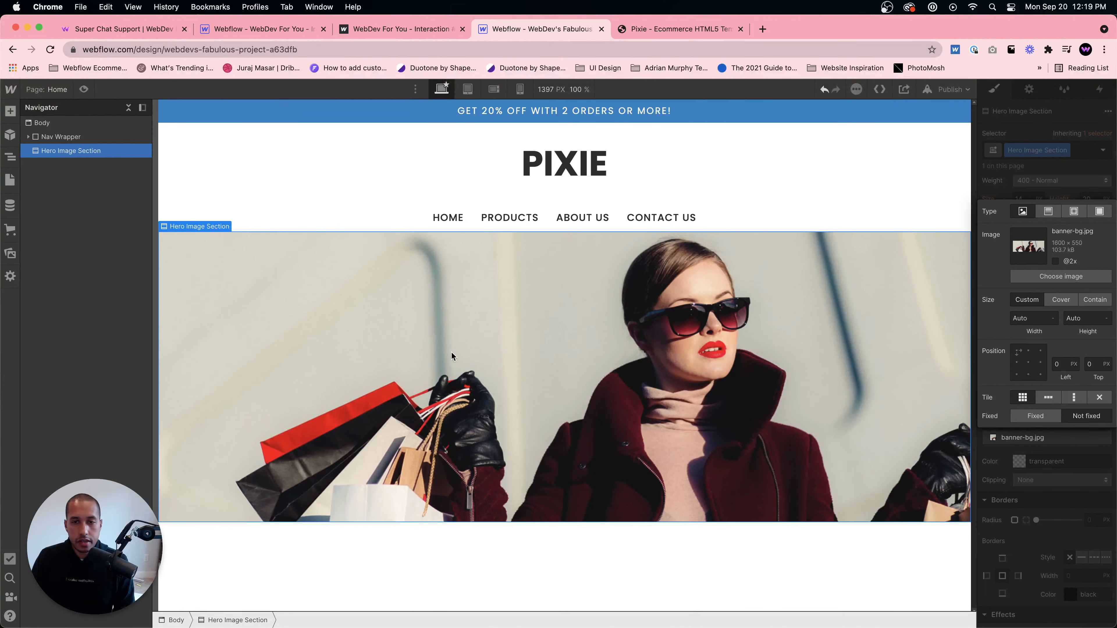
- Set the background image to Cover, centered, with no tiling
click(1060, 299)
click(1028, 362)
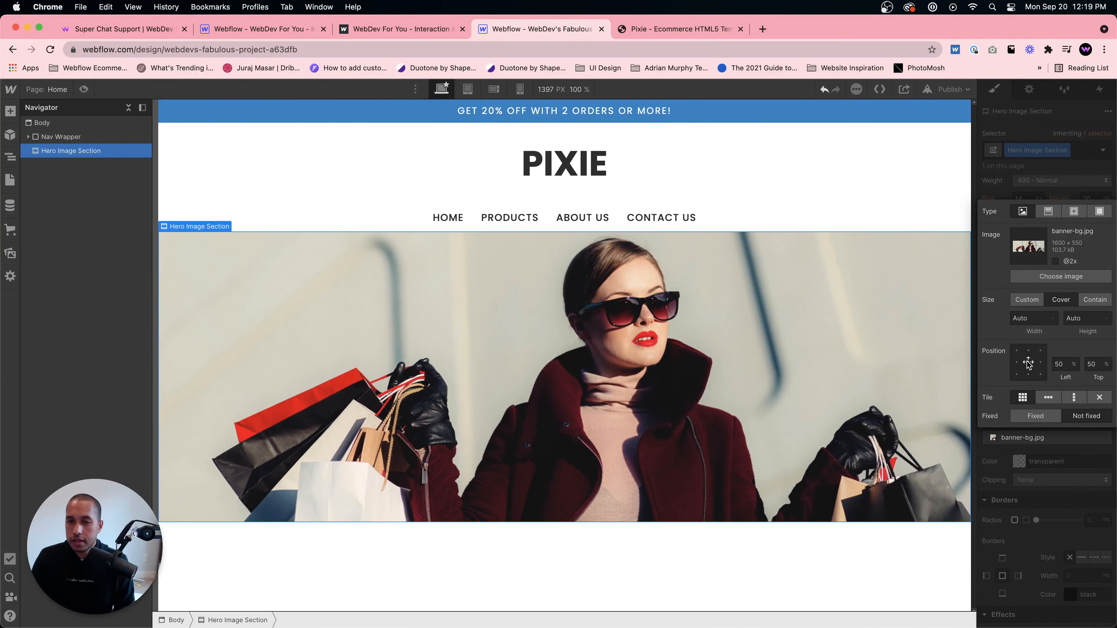
click(1099, 405)
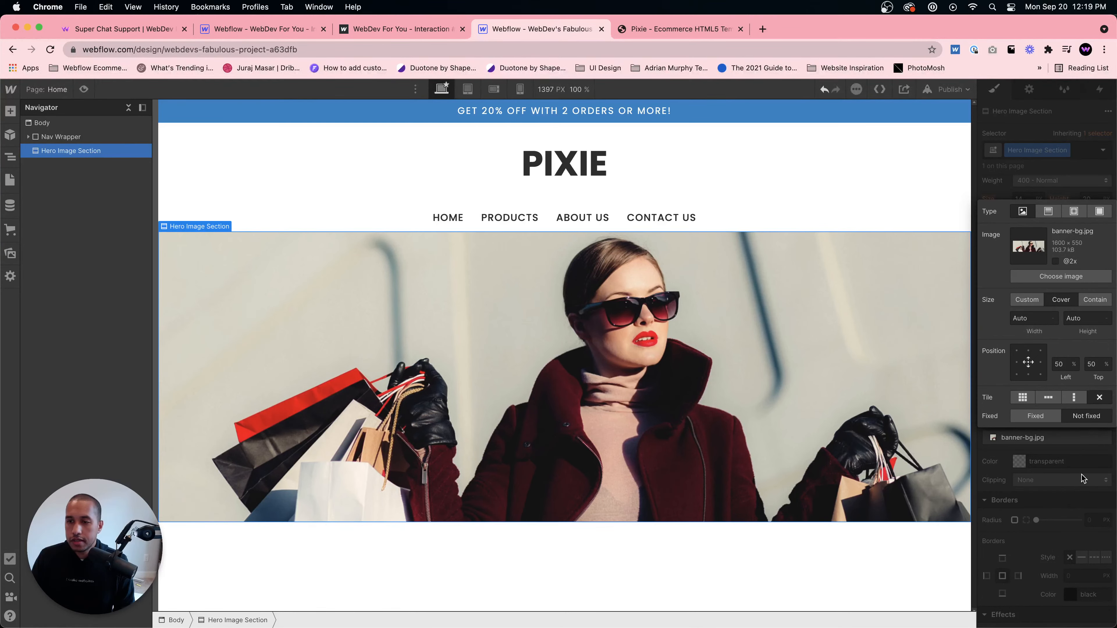
click(603, 539)
click(630, 289)
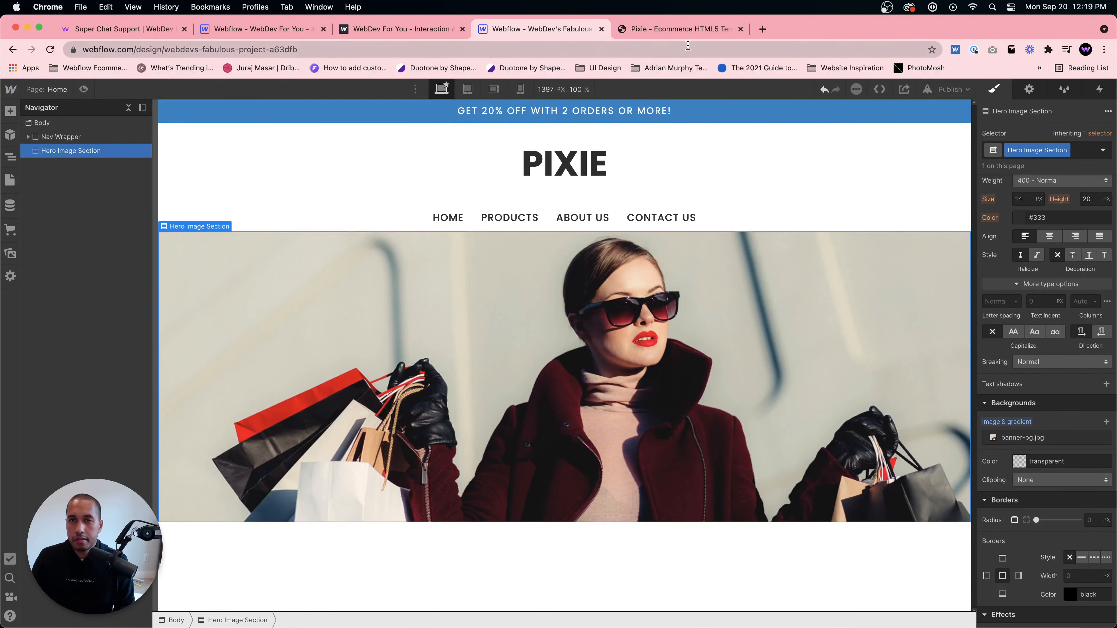
- Set the Navbar's vertical padding to 20 px top and 30 px bottom
click(681, 27)
click(541, 29)
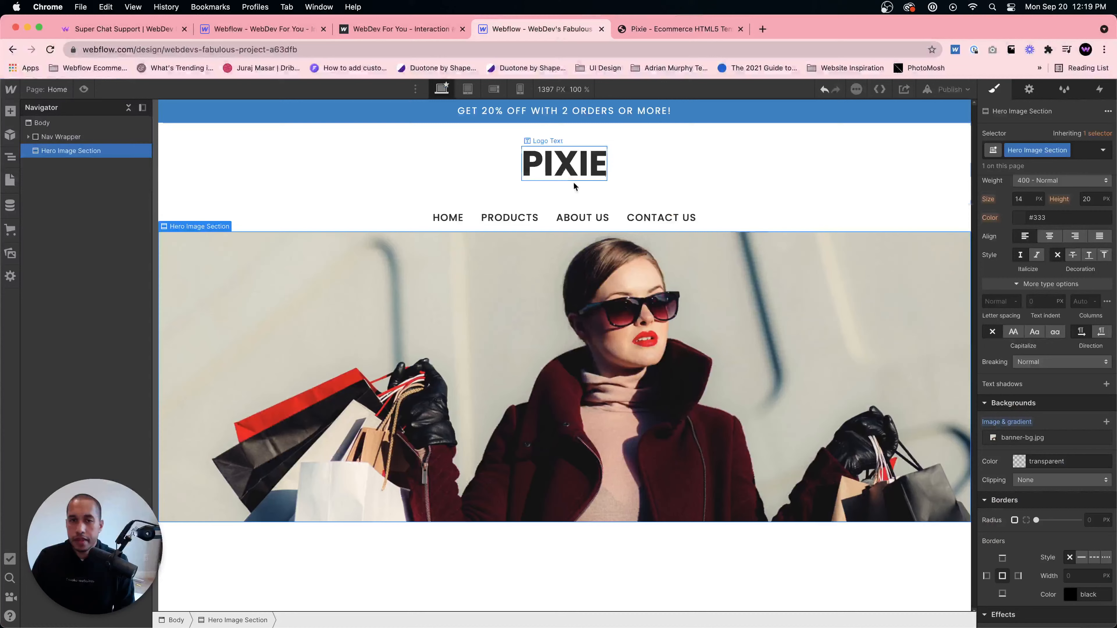
click(726, 215)
scroll(1063, 221, up, 5)
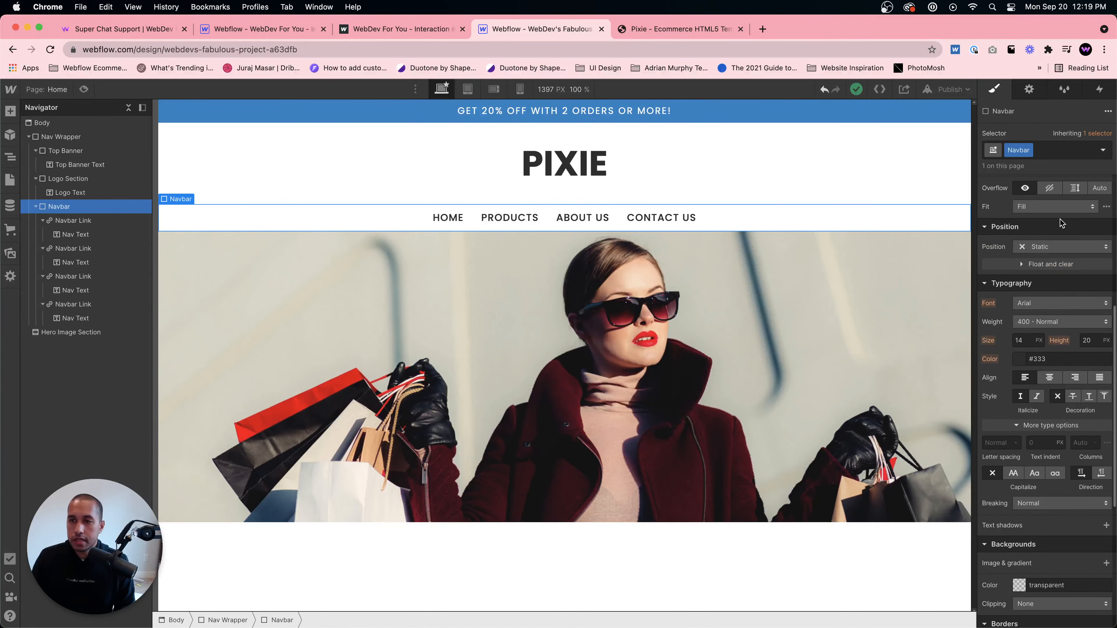
drag(1049, 348, 1049, 350)
click(751, 461)
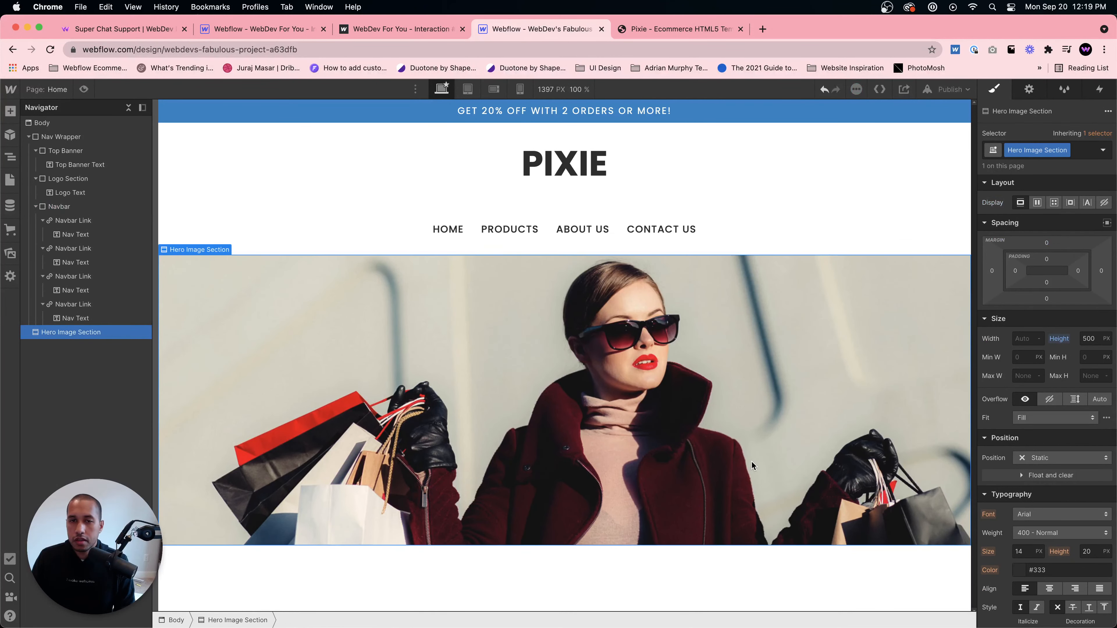
- Reduce the Logo Text's margins to 20 px top and 30 px bottom
click(674, 183)
click(592, 168)
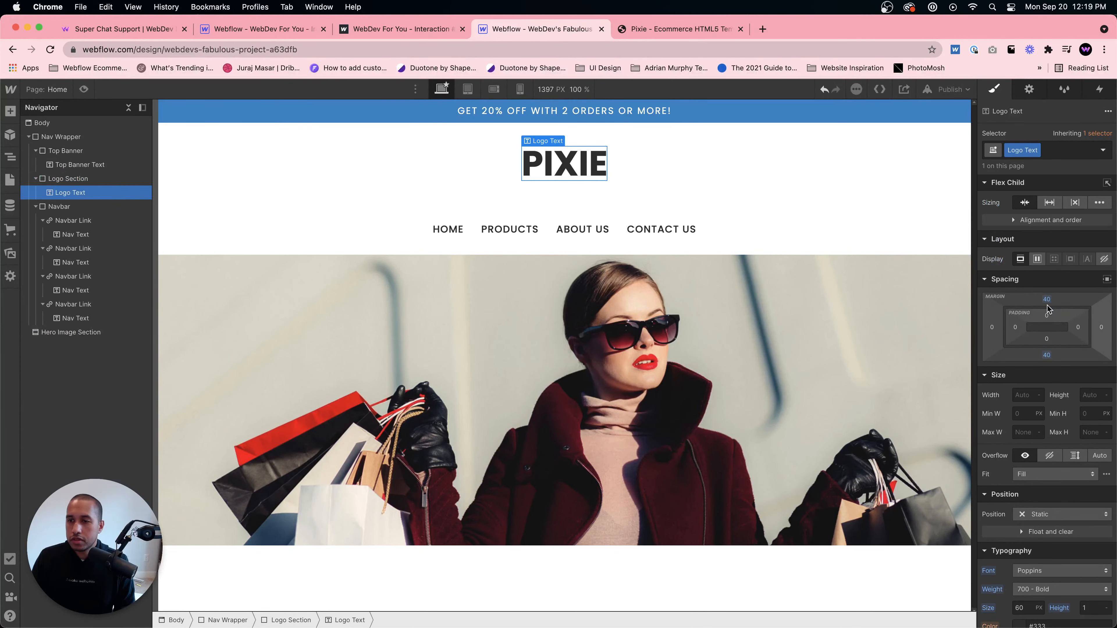
drag(1048, 309, 1048, 307)
click(776, 312)
click(588, 167)
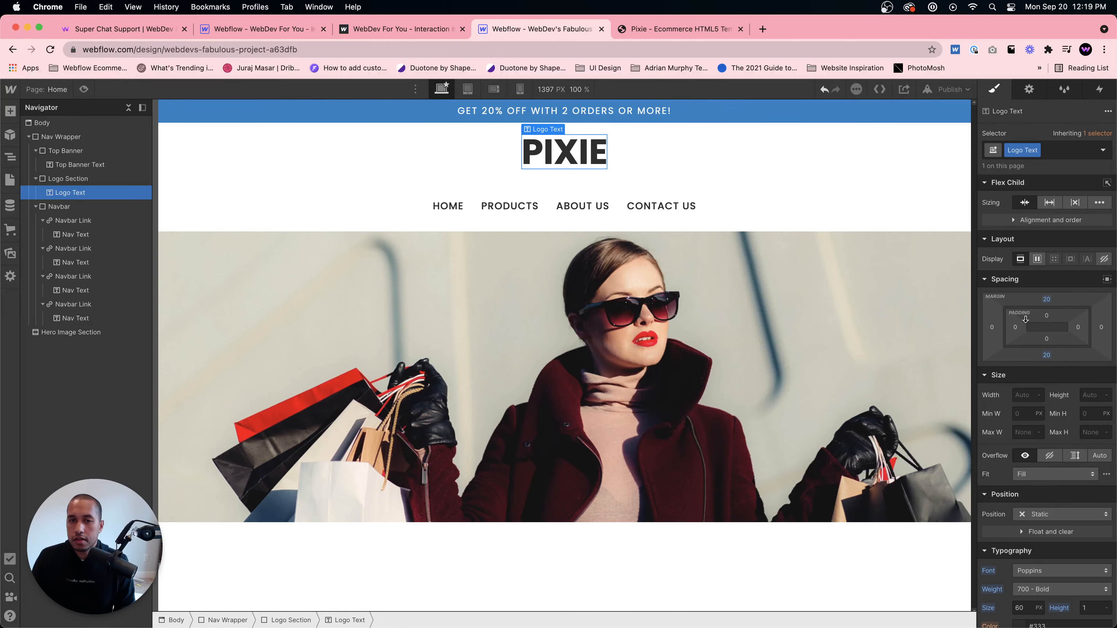
- Preview the page design, then return to the Designer
click(247, 239)
click(260, 204)
click(84, 89)
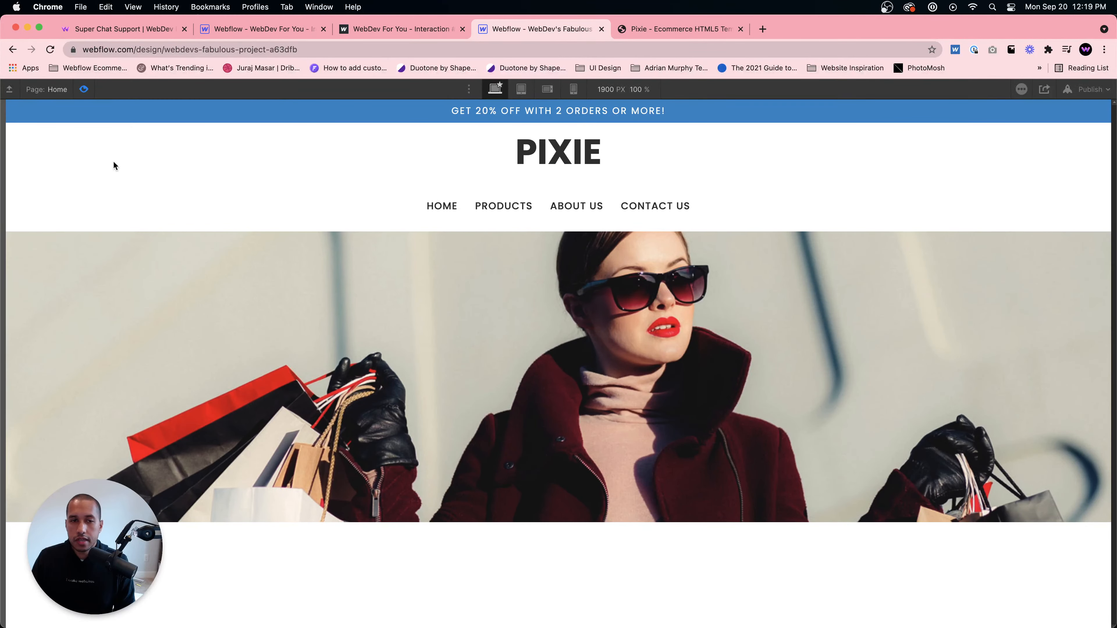
click(83, 90)
- Compare the original Pixie template's hero and featured items sections in the other tab
click(704, 31)
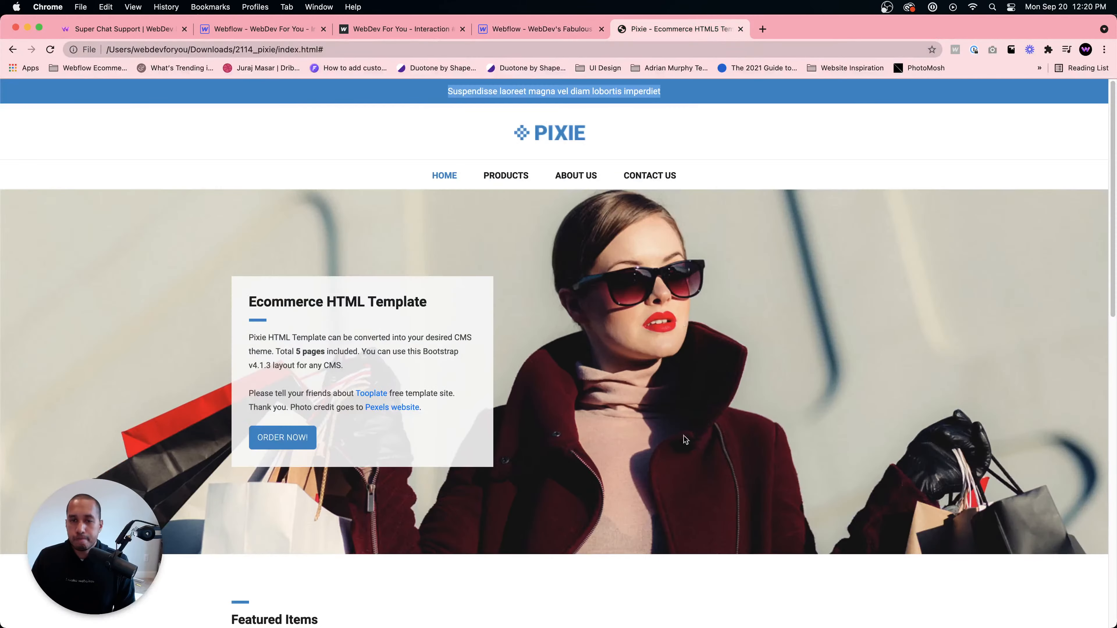
scroll(677, 427, down, 10)
scroll(666, 413, up, 7)
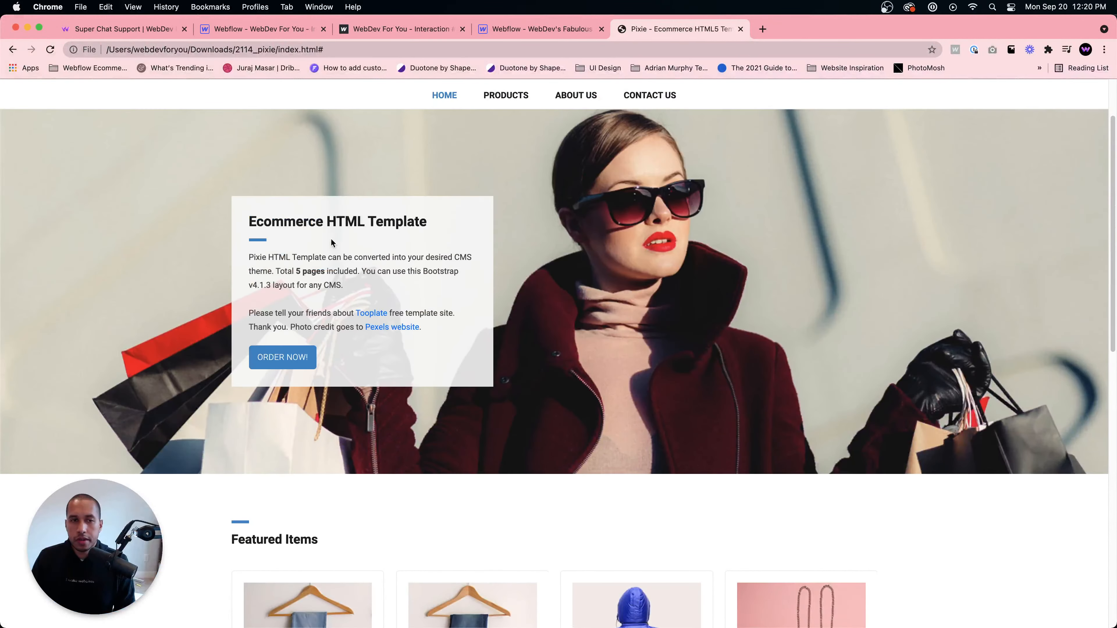
scroll(344, 231, down, 5)
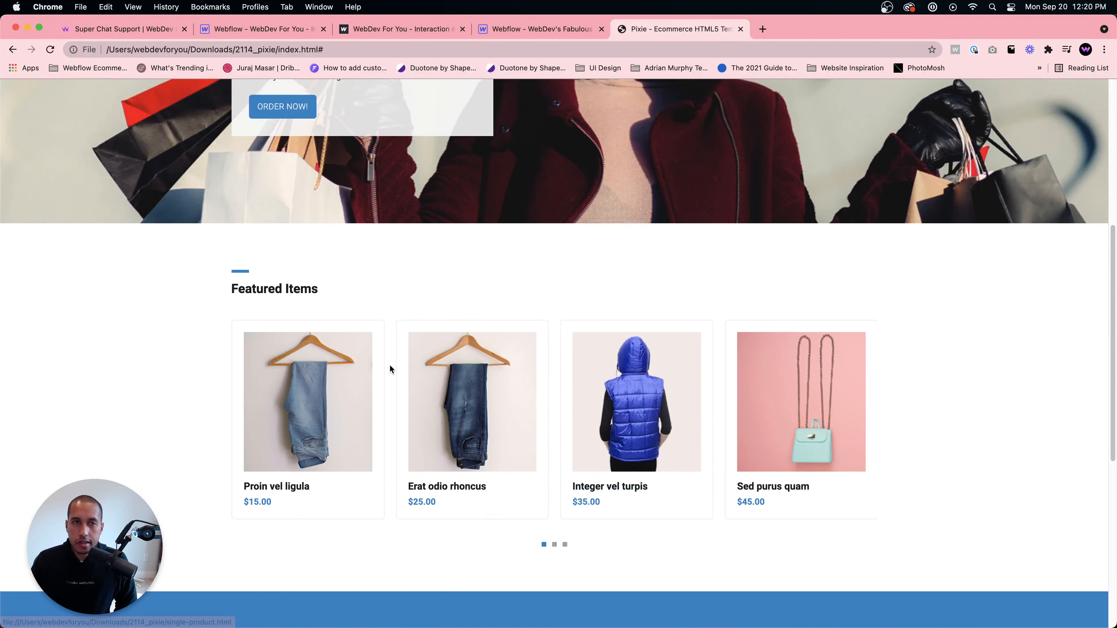
click(531, 29)
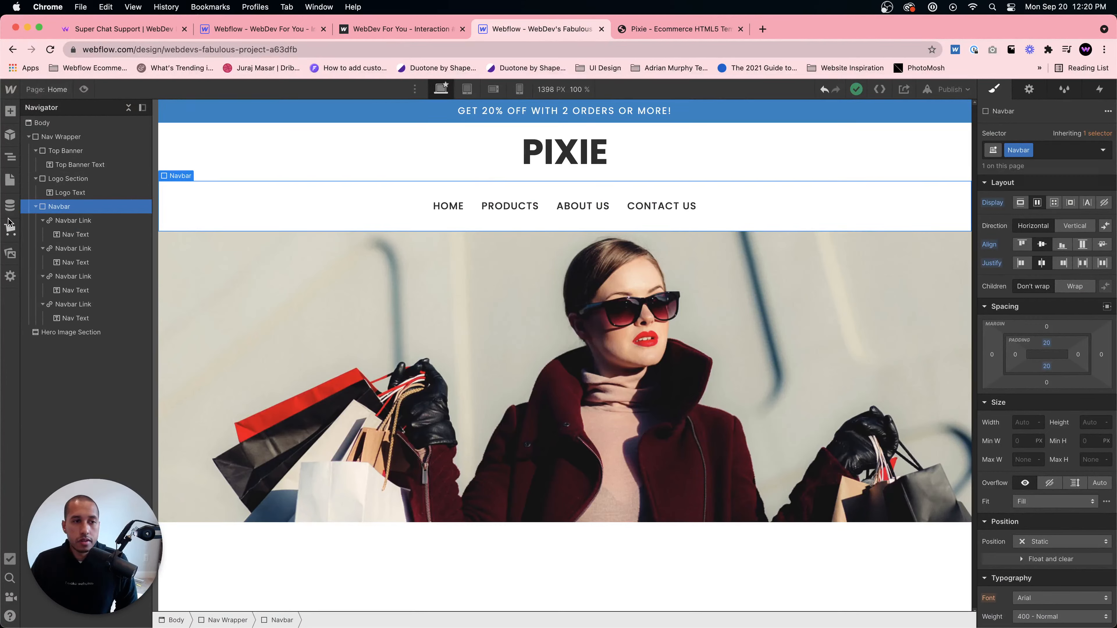
- Open the dialog for turning the website into a store and read its ecommerce warning
click(10, 230)
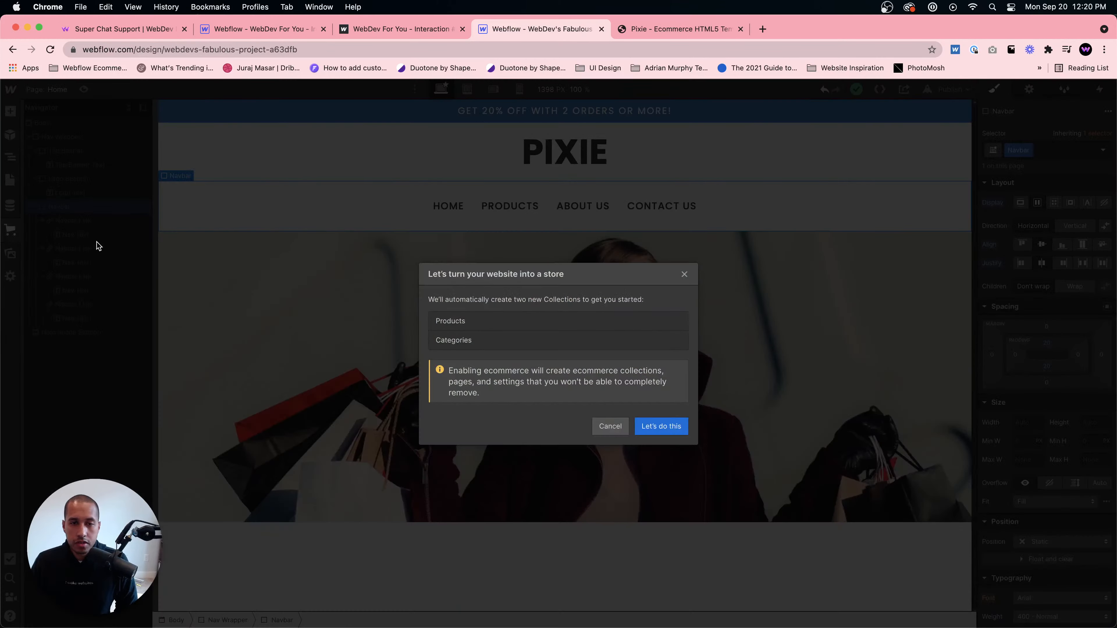
click(609, 426)
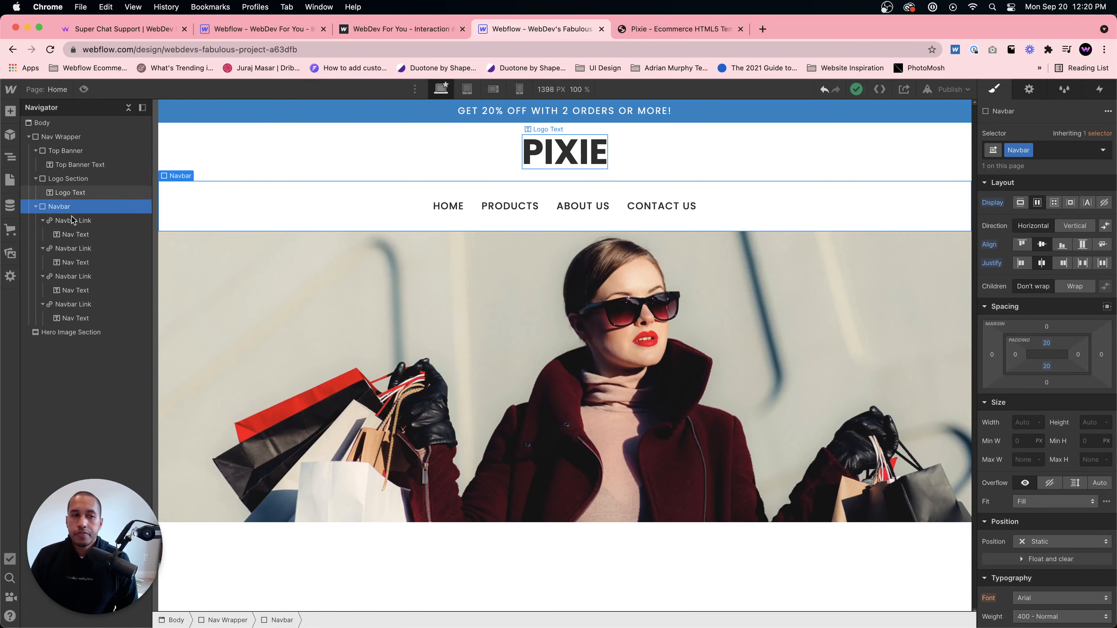
click(10, 234)
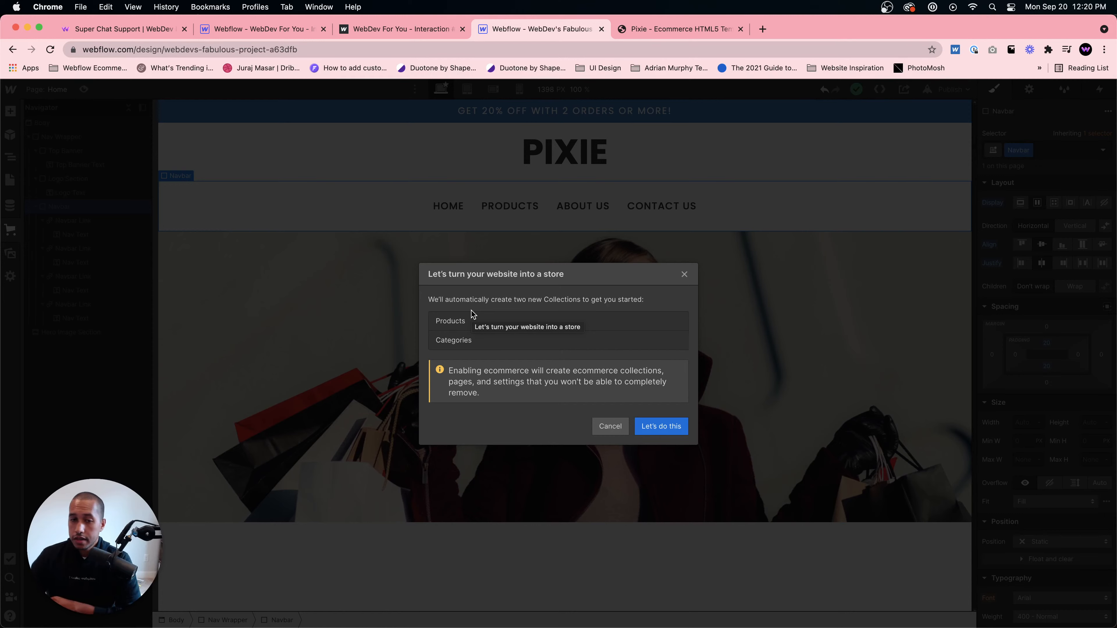
drag(482, 394, 461, 384)
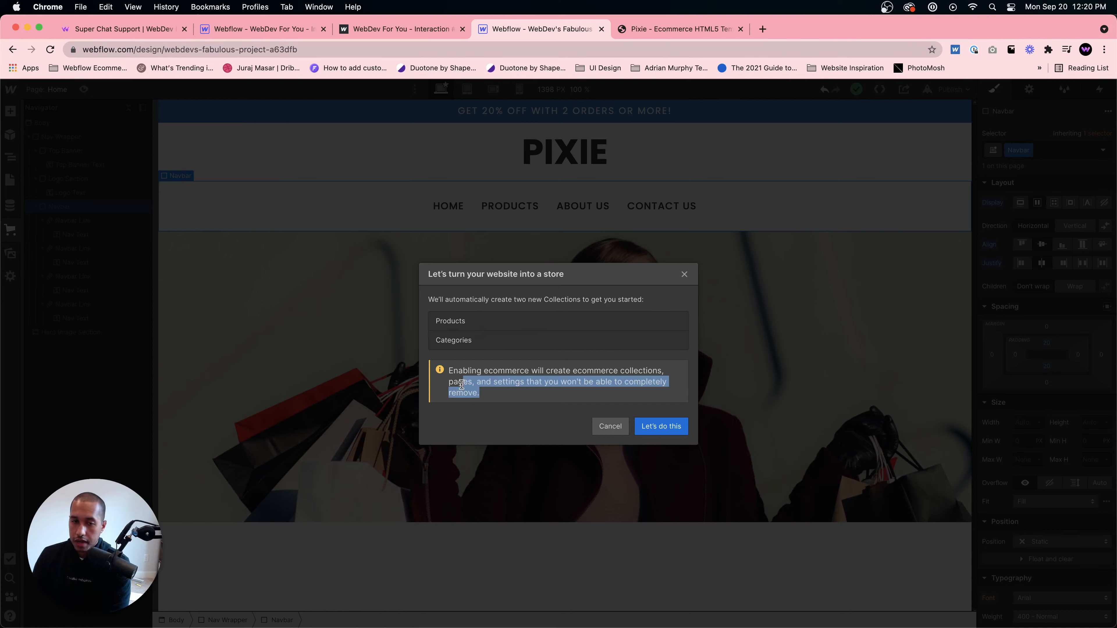
click(449, 374)
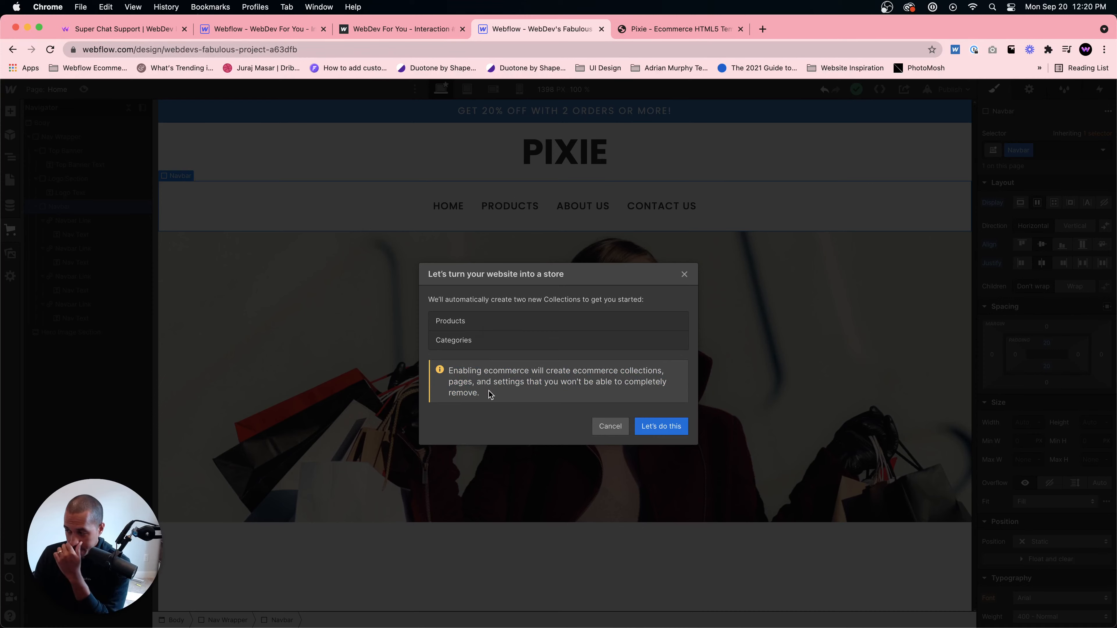
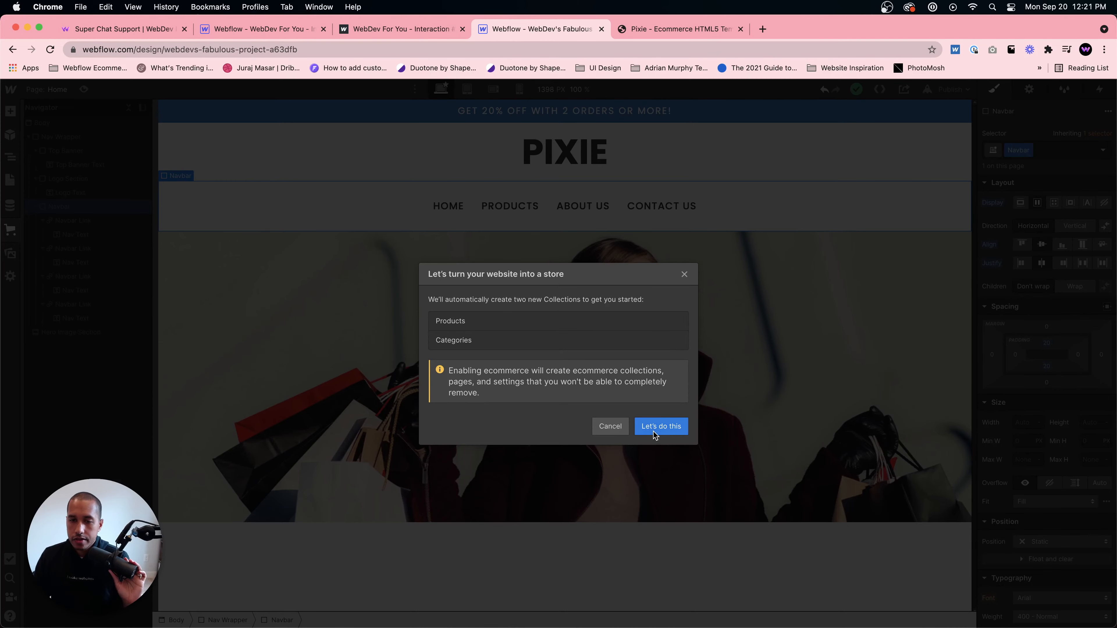
- Enable ecommerce, start adding a business address from the setup guide, and enter WebDev For You as the business name
click(638, 436)
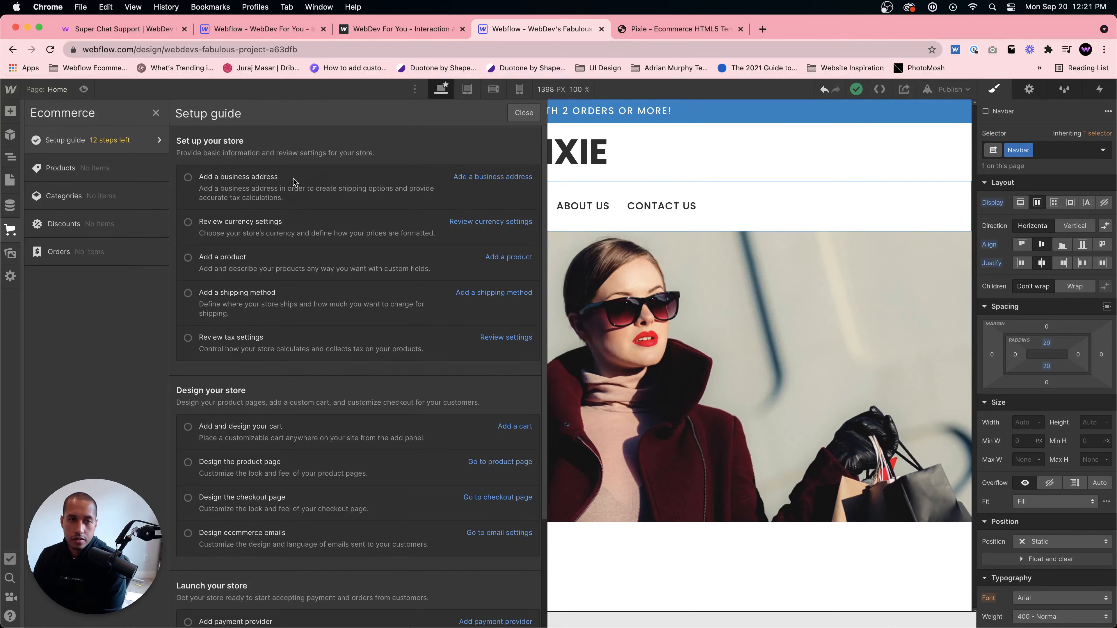
click(491, 175)
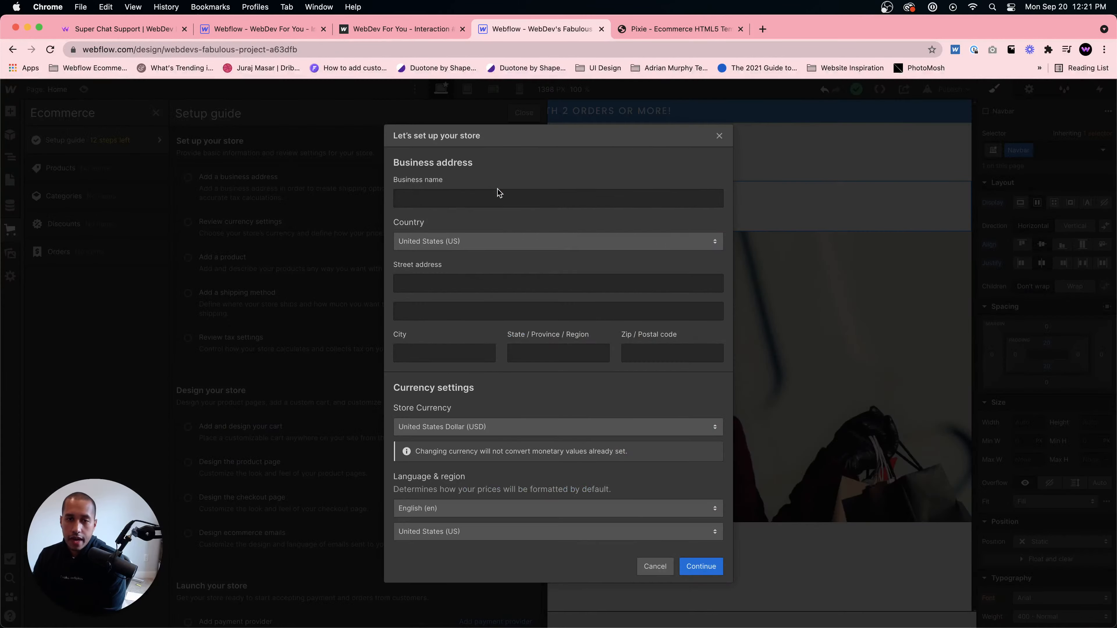
click(475, 195)
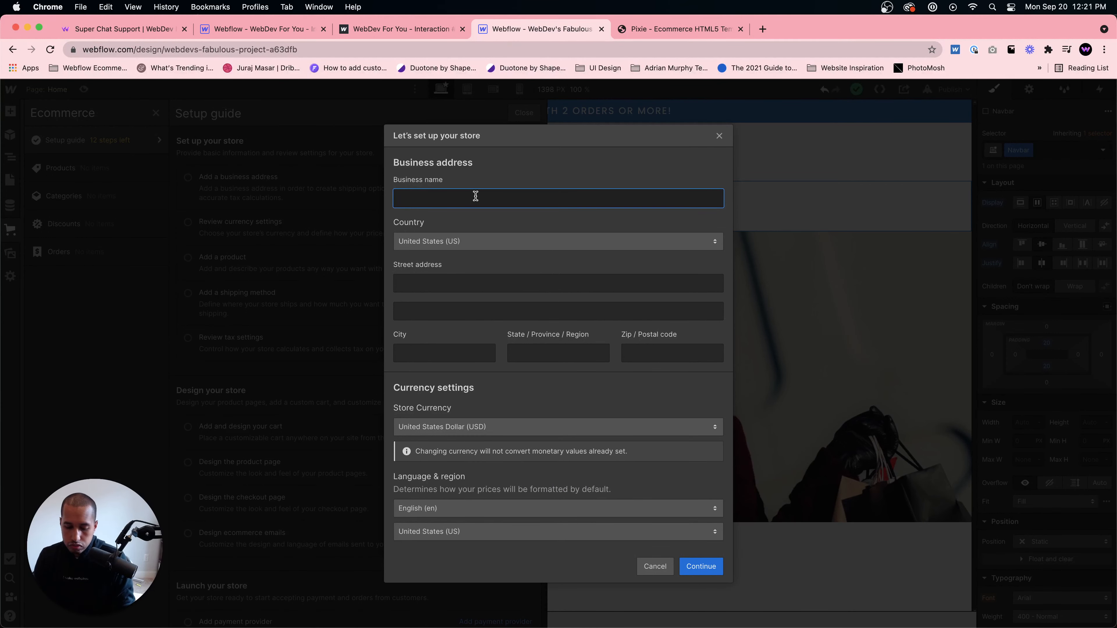
text(WebDev For You)
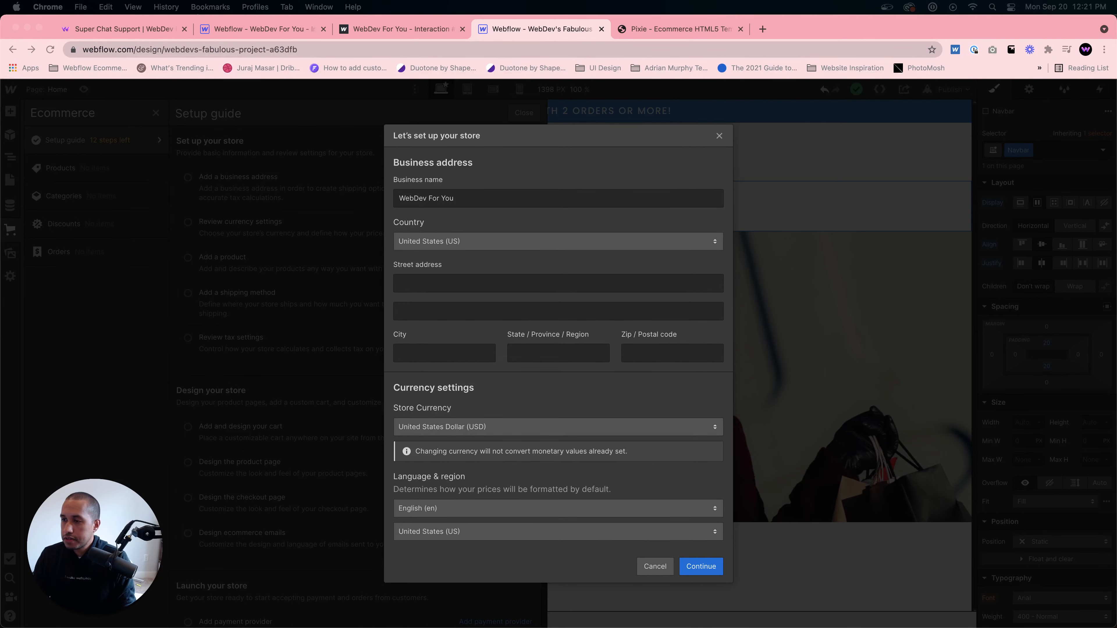
- Fill in the store's street address and city in the setup form
click(493, 283)
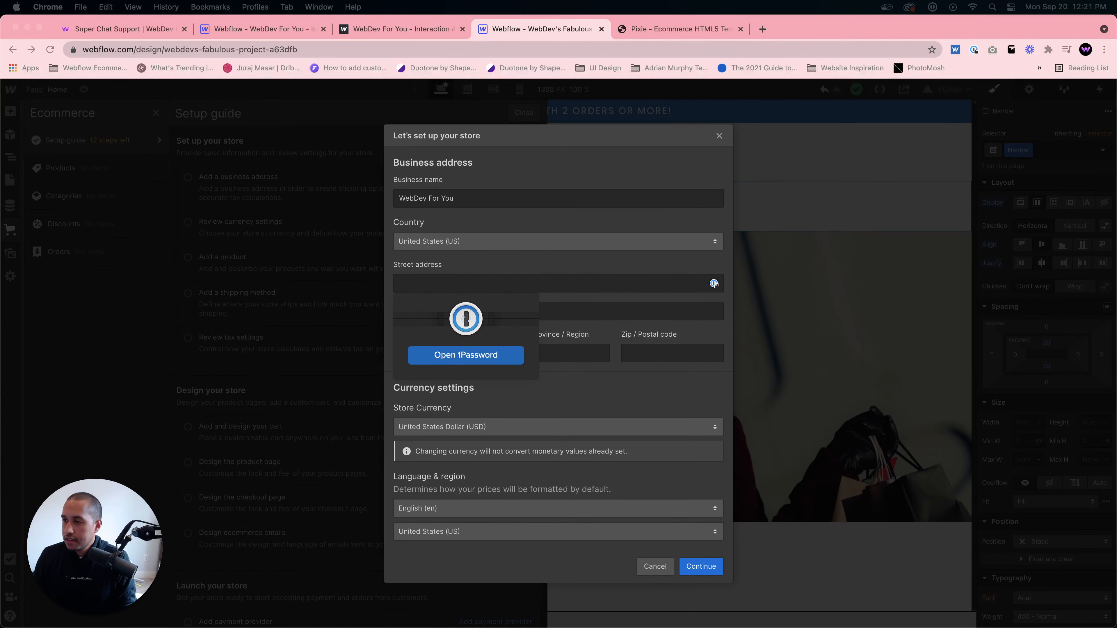
click(558, 282)
key(super+v)
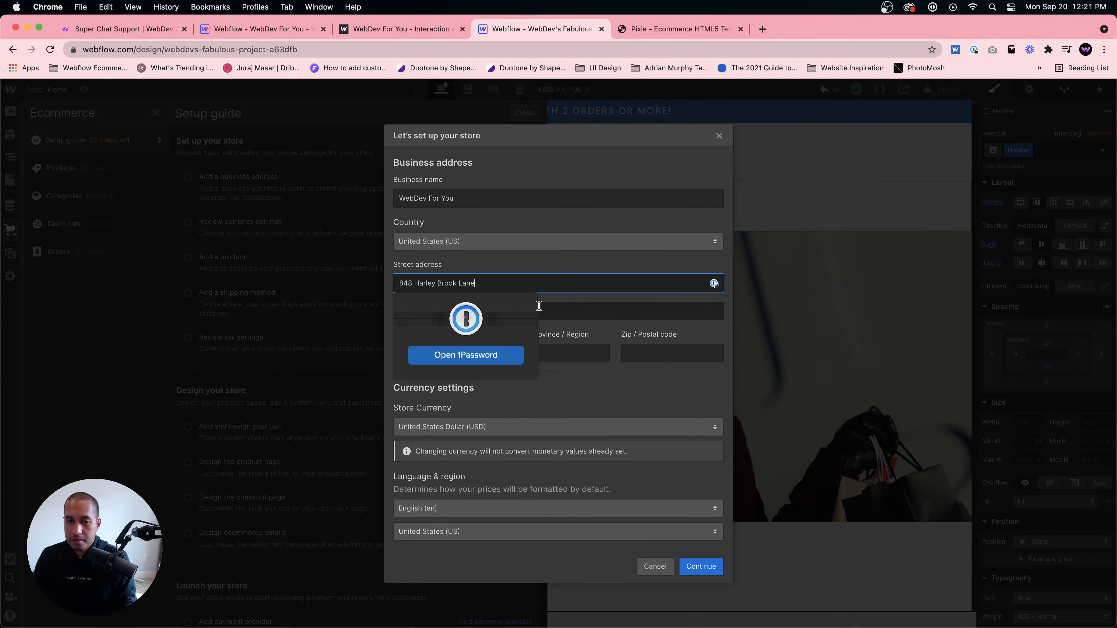
click(443, 356)
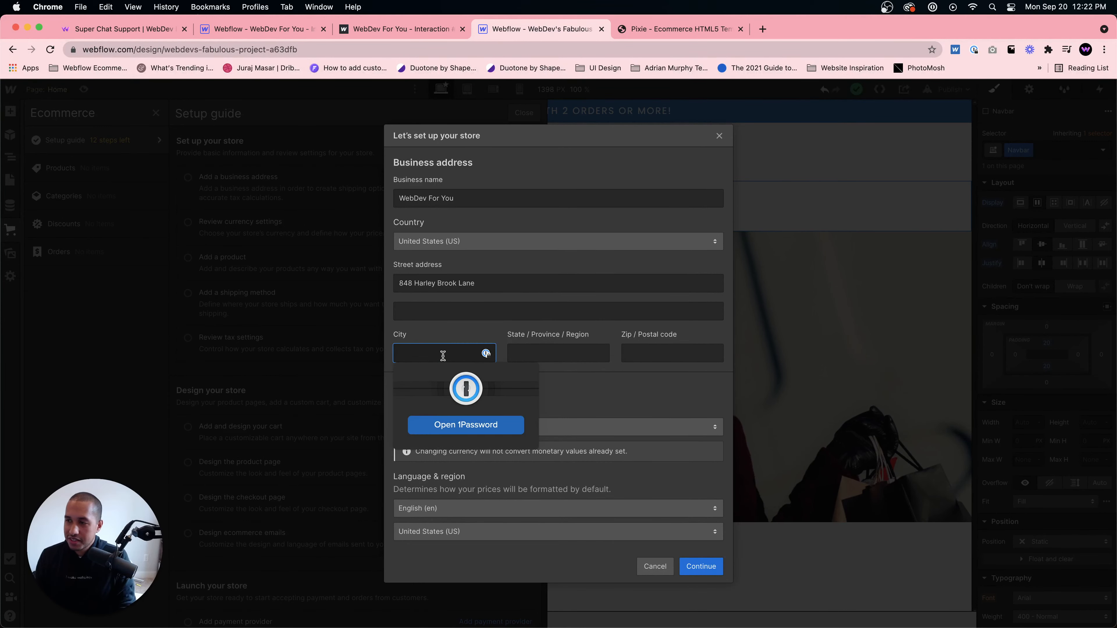
text(Alottona)
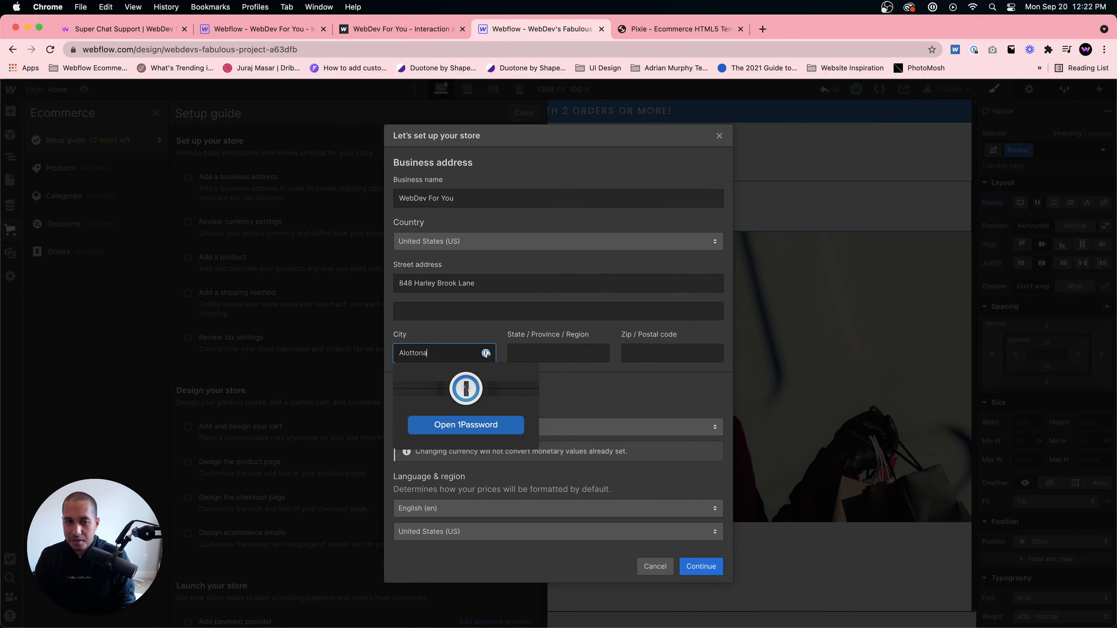
key(BackSpace)
key(BackSpace)
key(BackSpace)
key(BackSpace)
key(BackSpace)
key(BackSpace)
key(BackSpace)
text(lt)
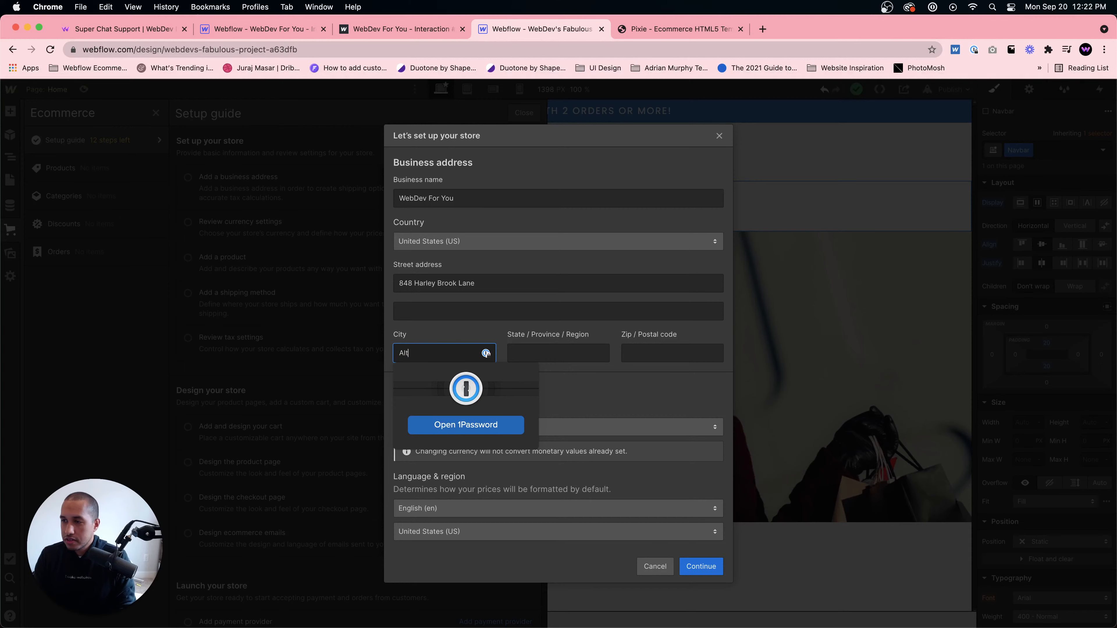
text(oona)
- Enter the store's state and zip code
click(557, 352)
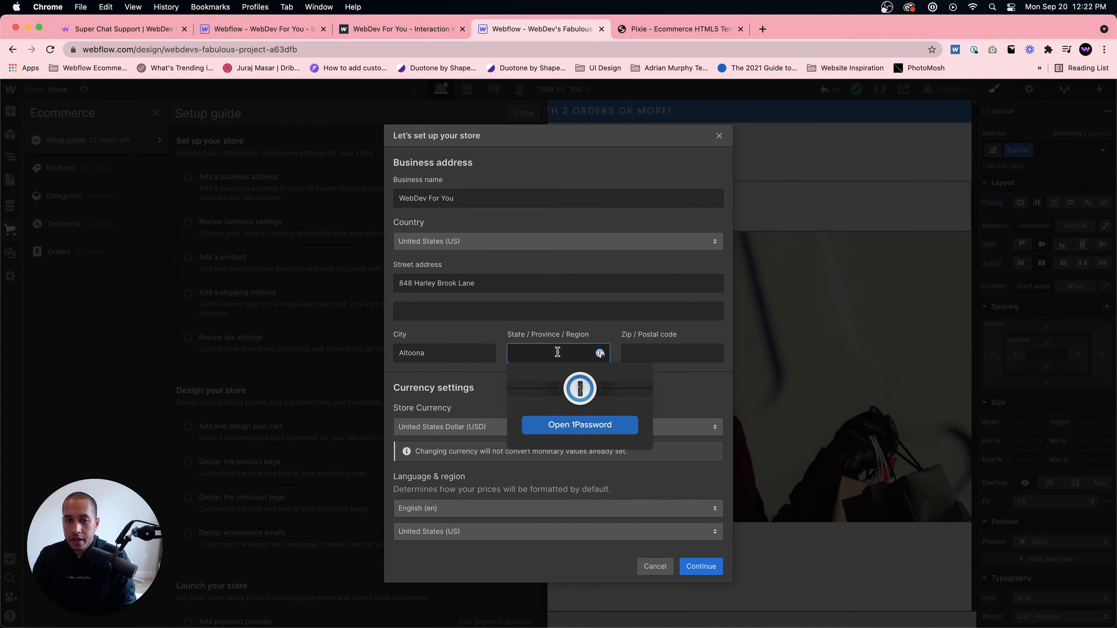
text(PA)
click(670, 349)
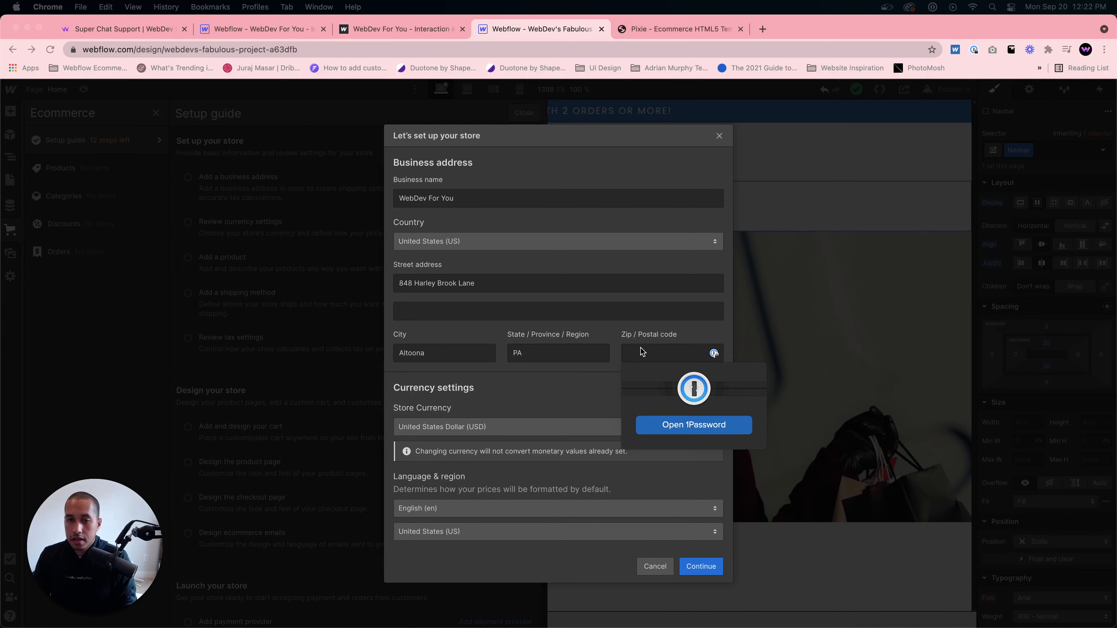
click(651, 353)
text(166)
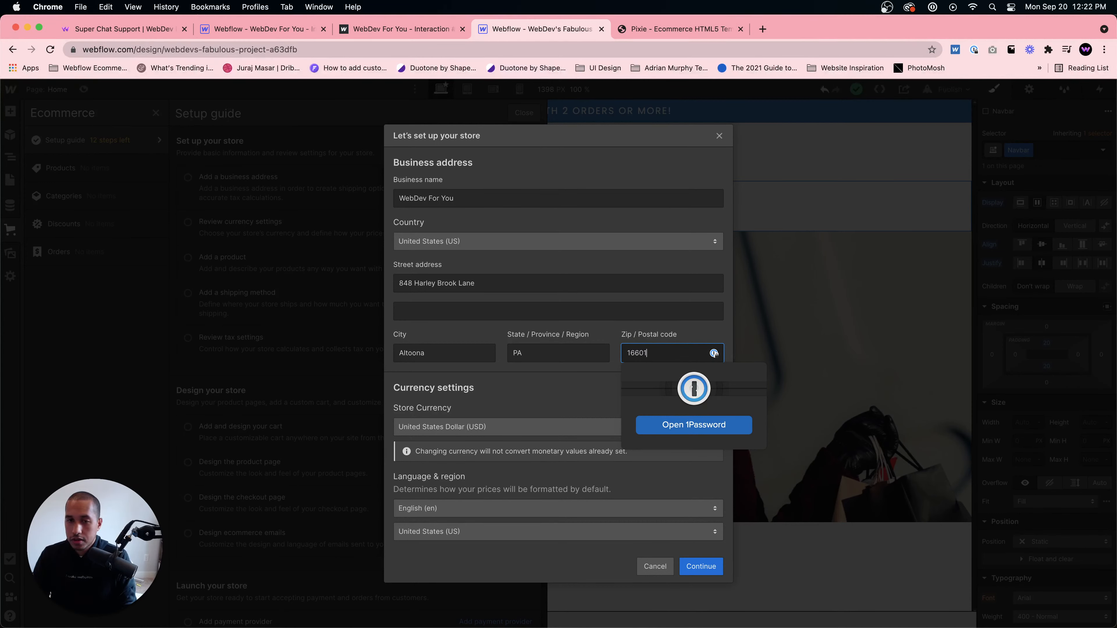
text(01)
- Set the store currency to United States Dollar (USD)
click(609, 401)
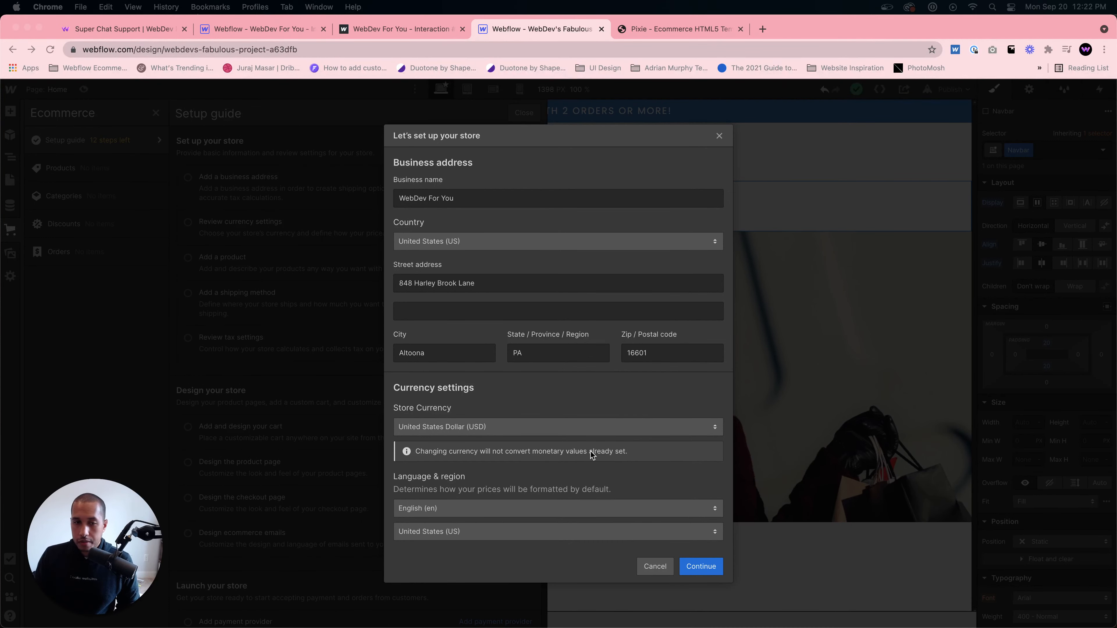
click(555, 432)
click(611, 426)
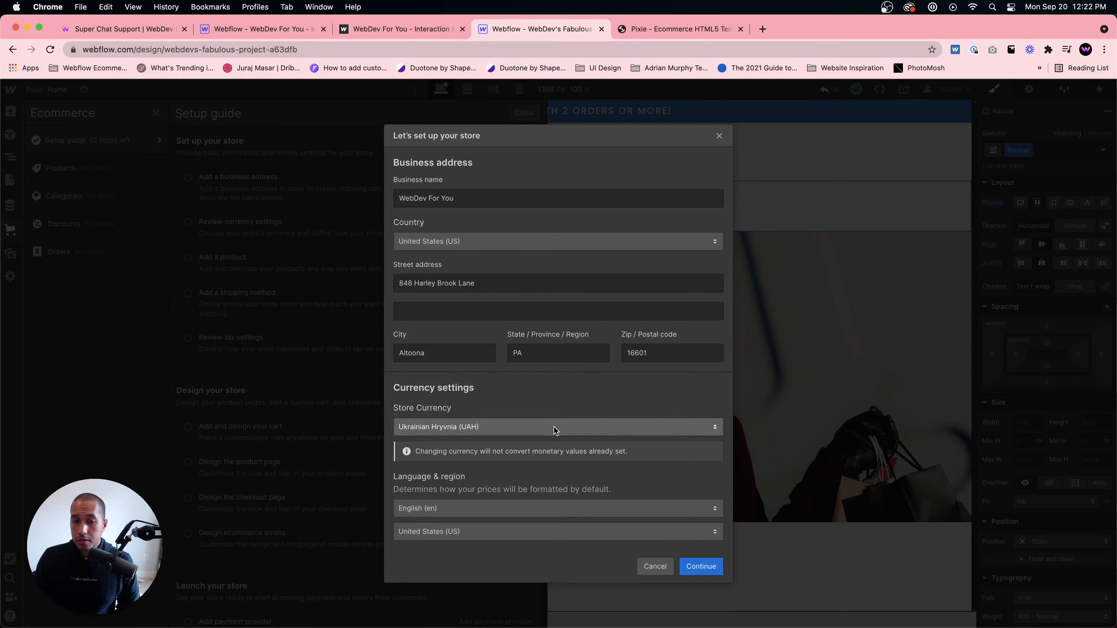
click(547, 433)
scroll(558, 352, up, 20)
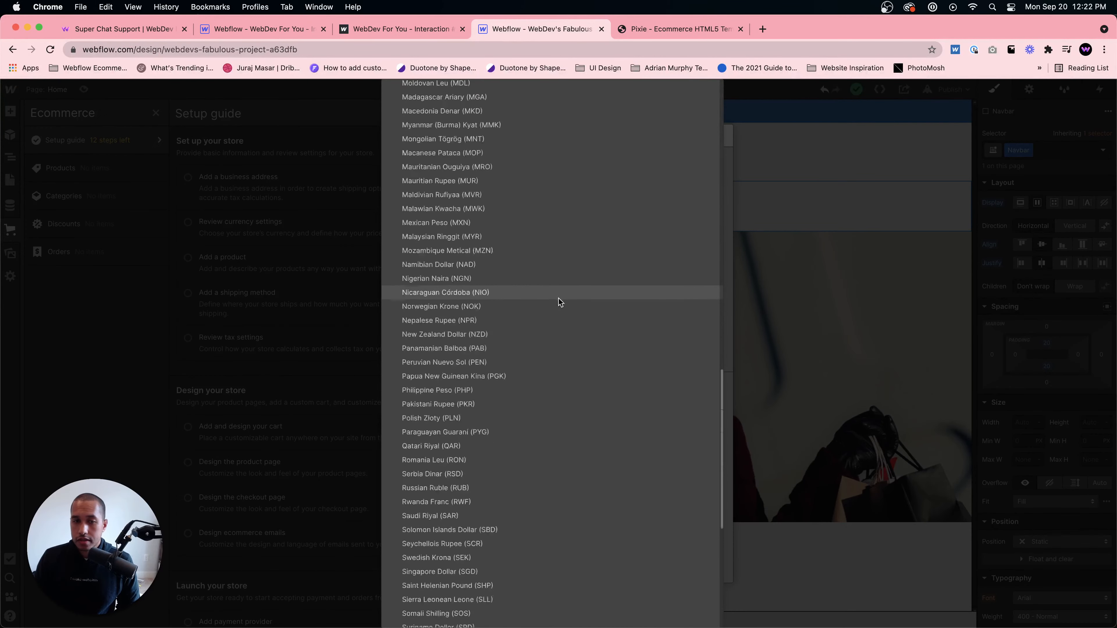
scroll(550, 335, down, 20)
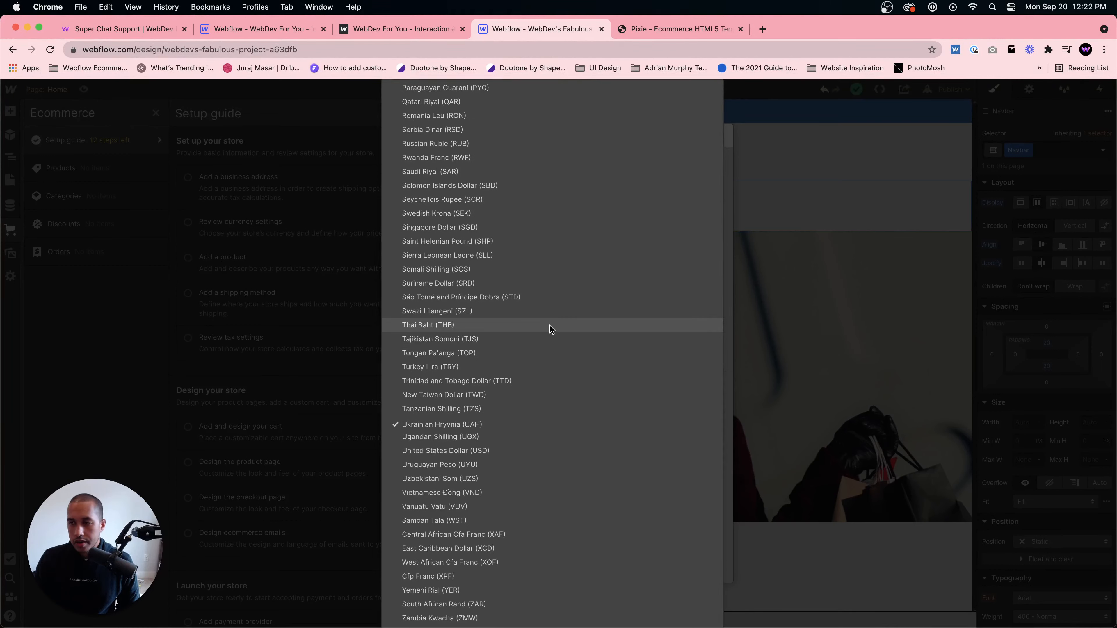
click(473, 451)
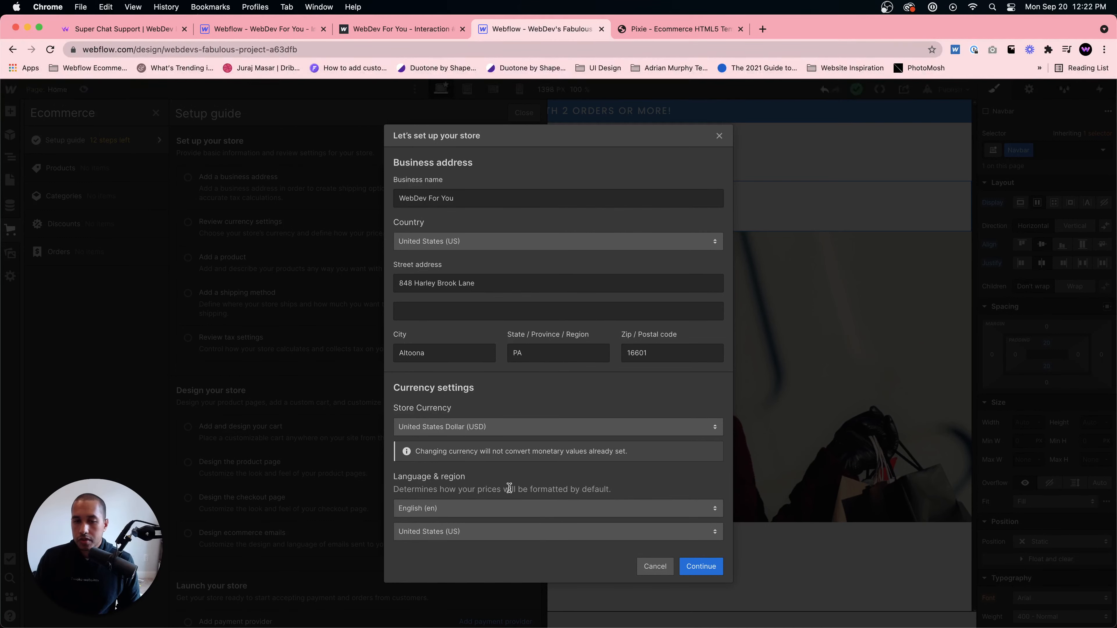
- Check the language options and continue to finish the store setup
click(514, 503)
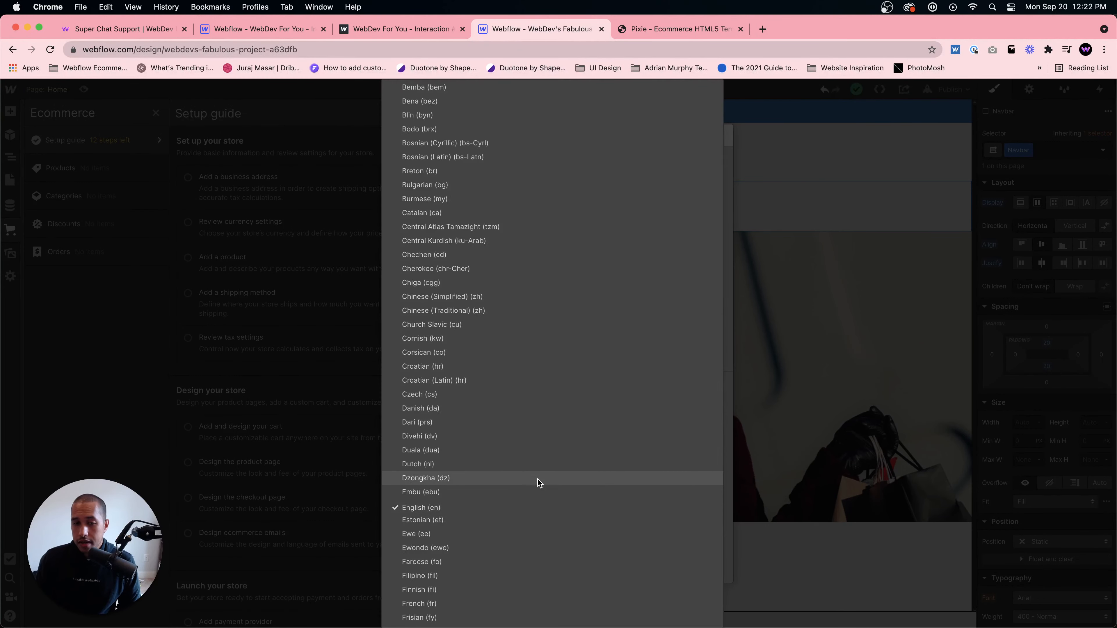
click(729, 445)
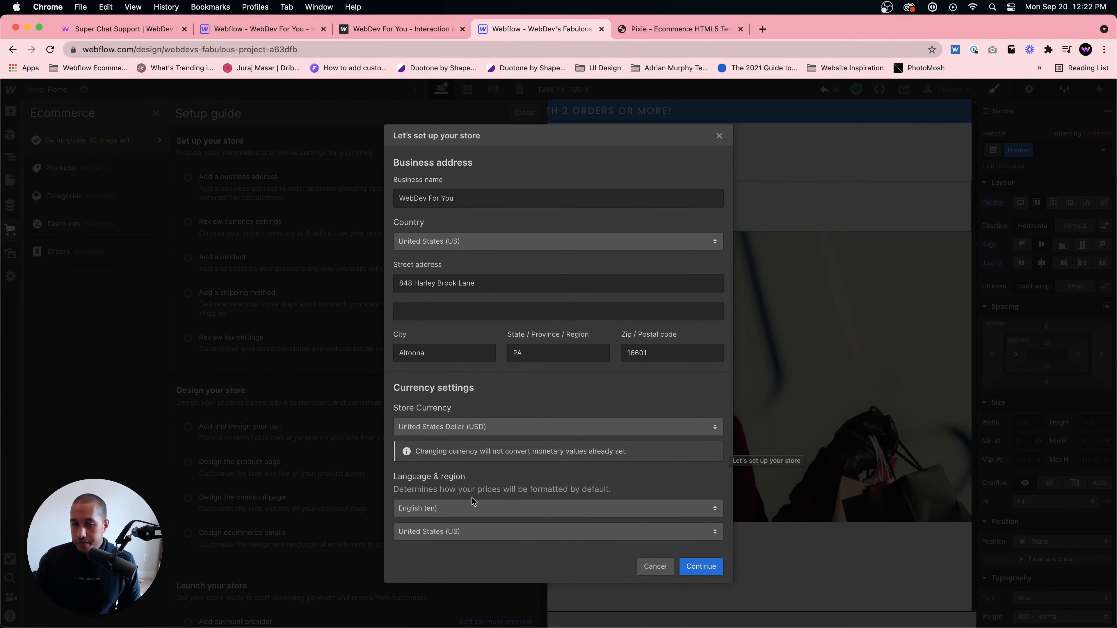
click(712, 568)
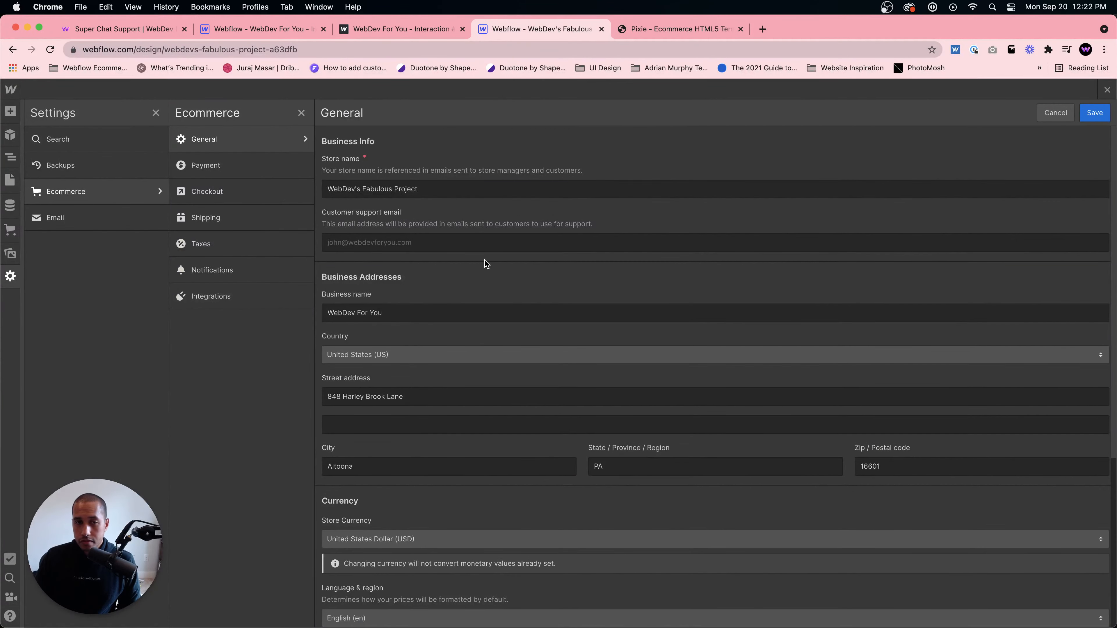
- Rename the store to Pixie in the ecommerce general settings
click(378, 190)
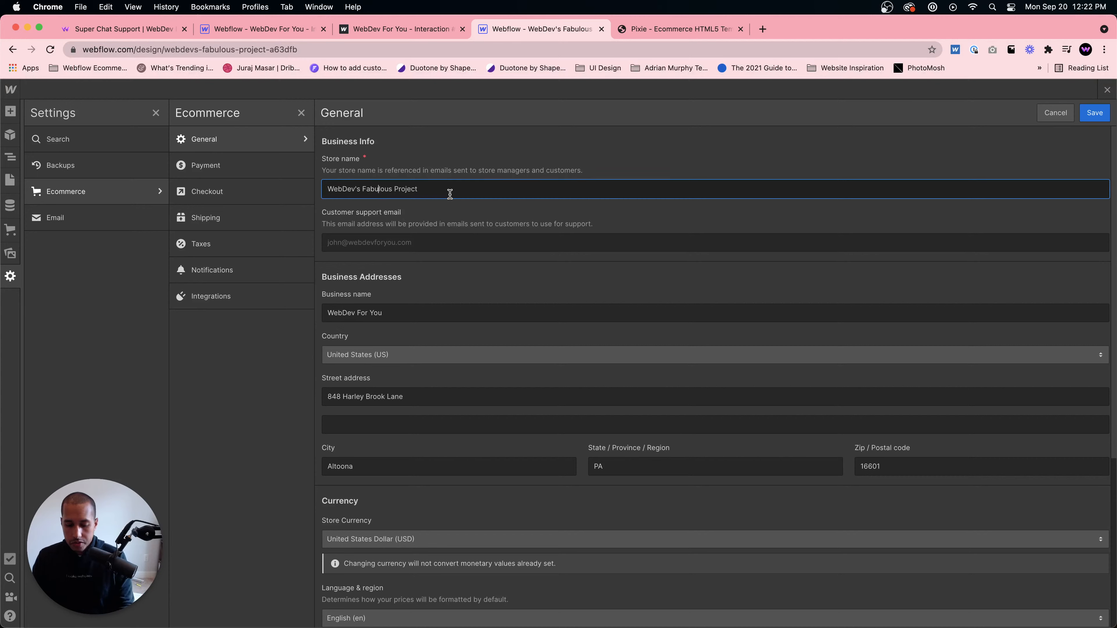
key(cmd+a)
key(BackSpace)
text(O)
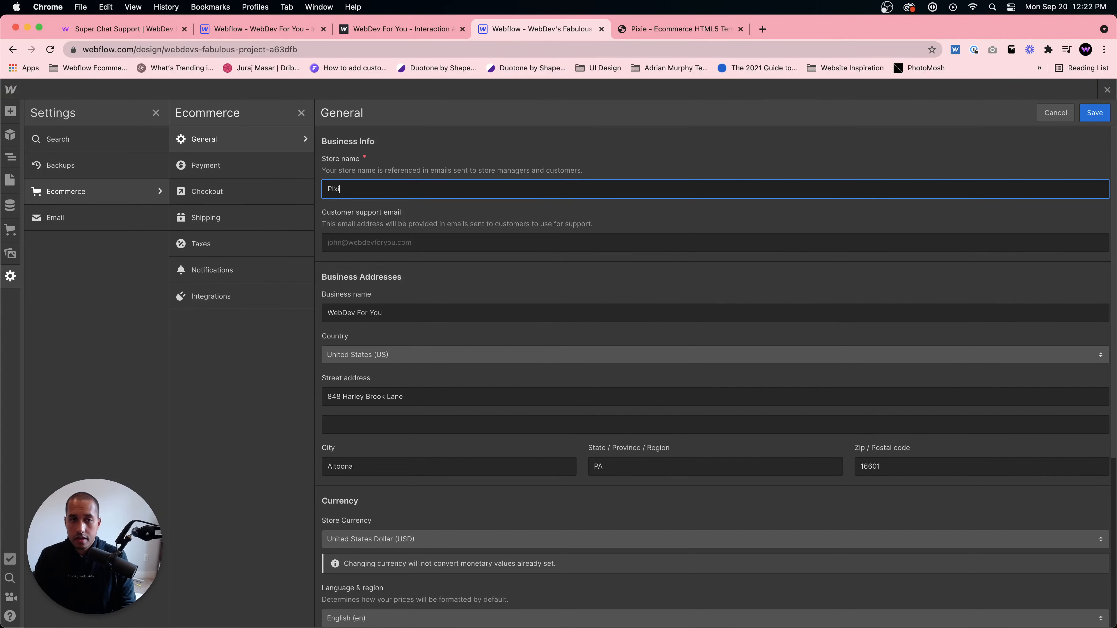
- Enter the customer support e-mail address
click(397, 242)
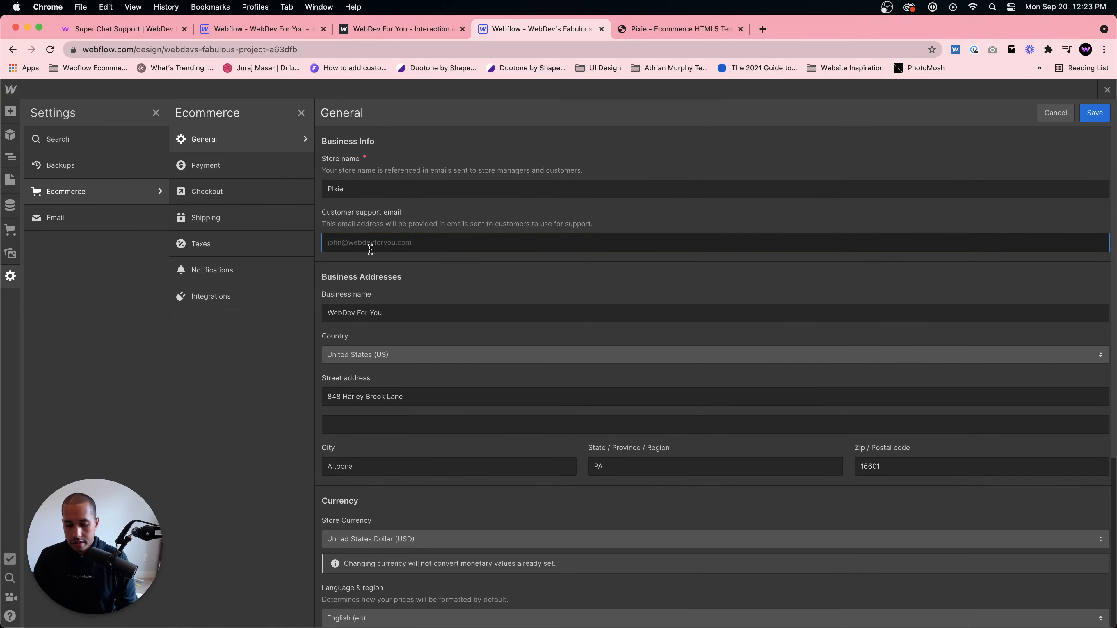
text(supp)
key(BackSpace)
key(BackSpace)
key(super+a)
text(S)
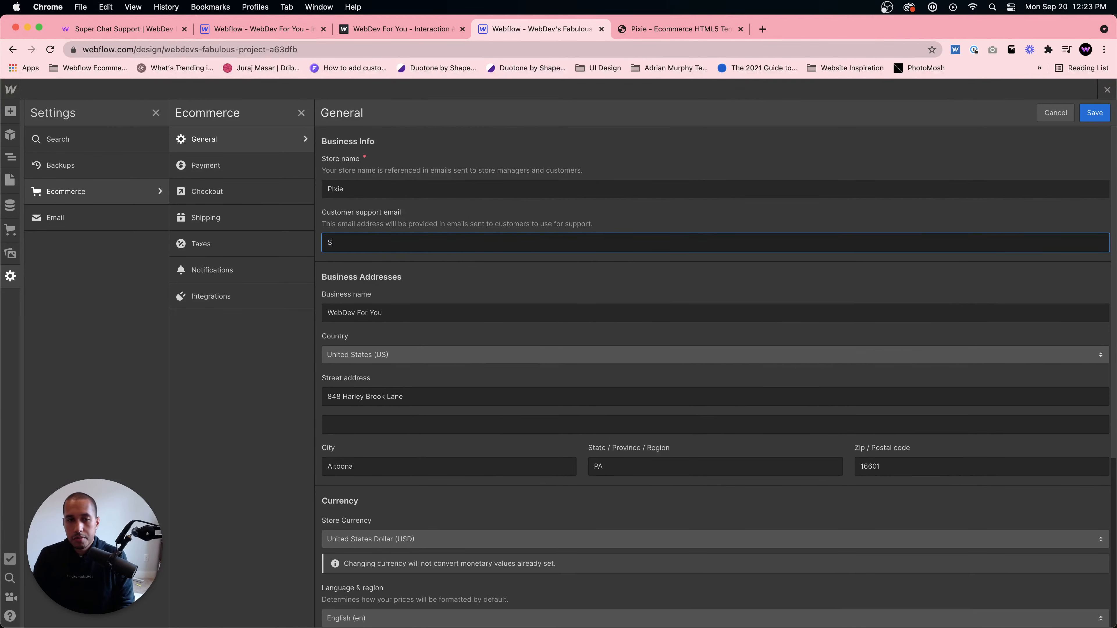
key(BackSpace)
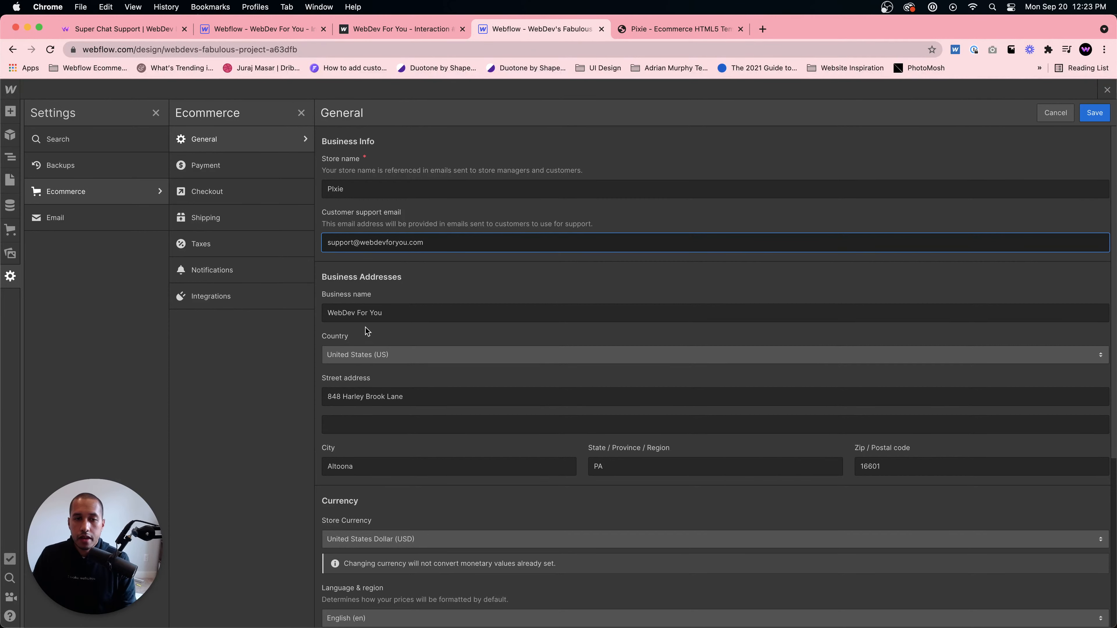
- Change the business name to Pixie and save the ecommerce general settings
click(373, 317)
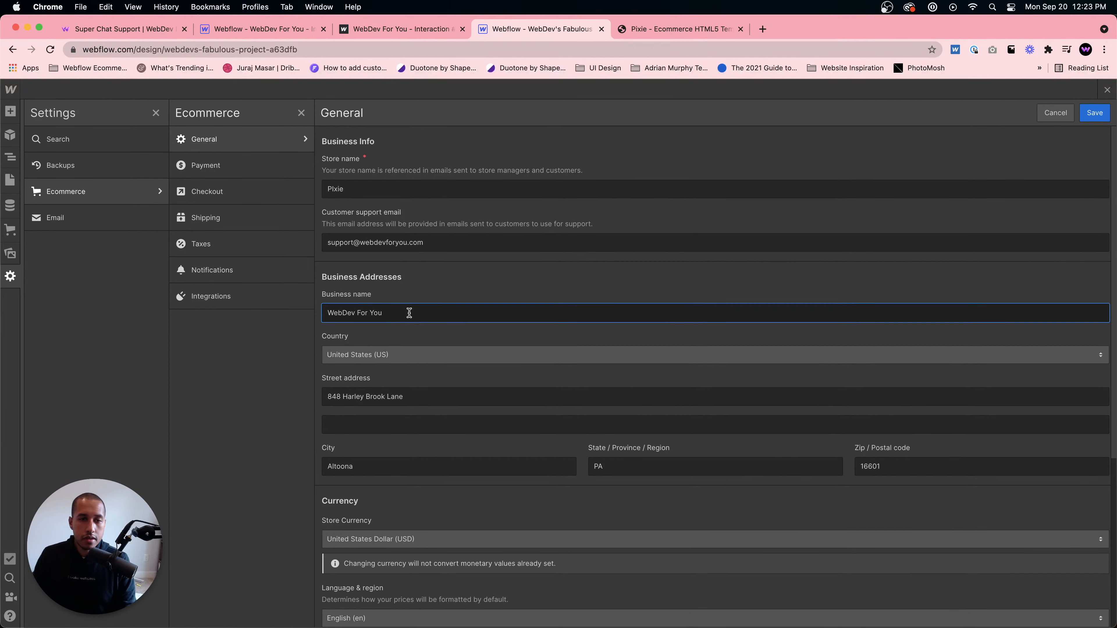
key(super+a)
text(P)
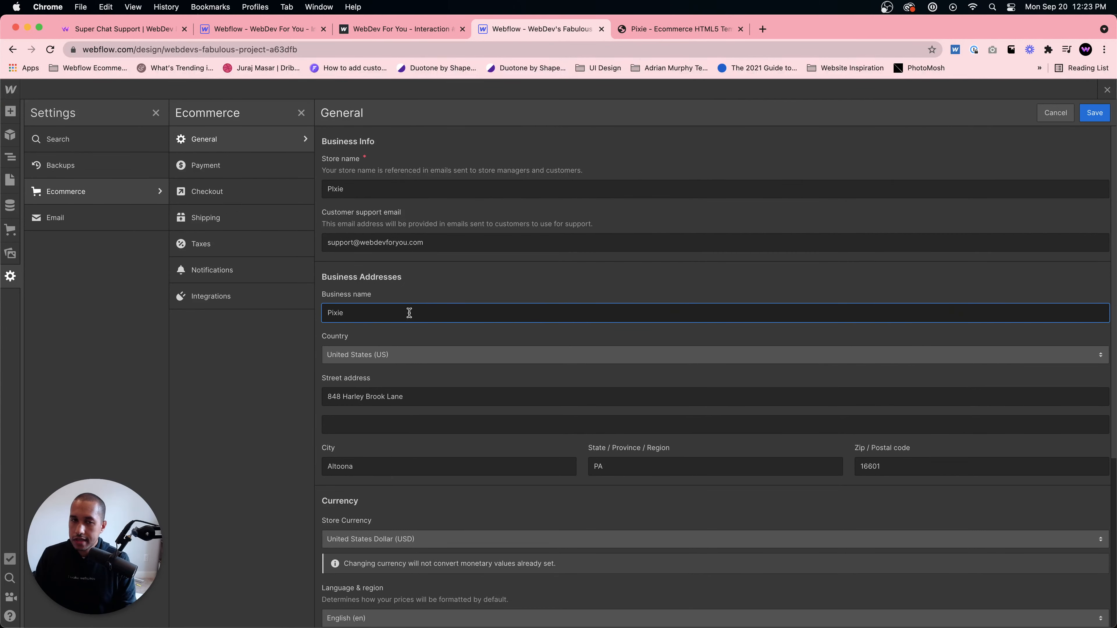
click(495, 295)
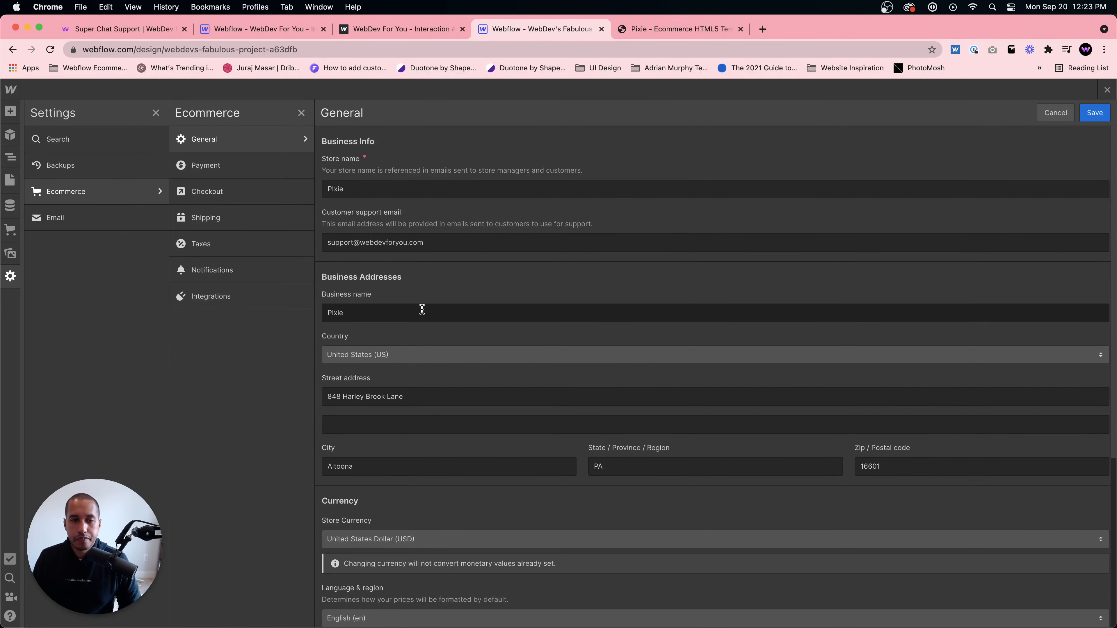
scroll(362, 327, down, 5)
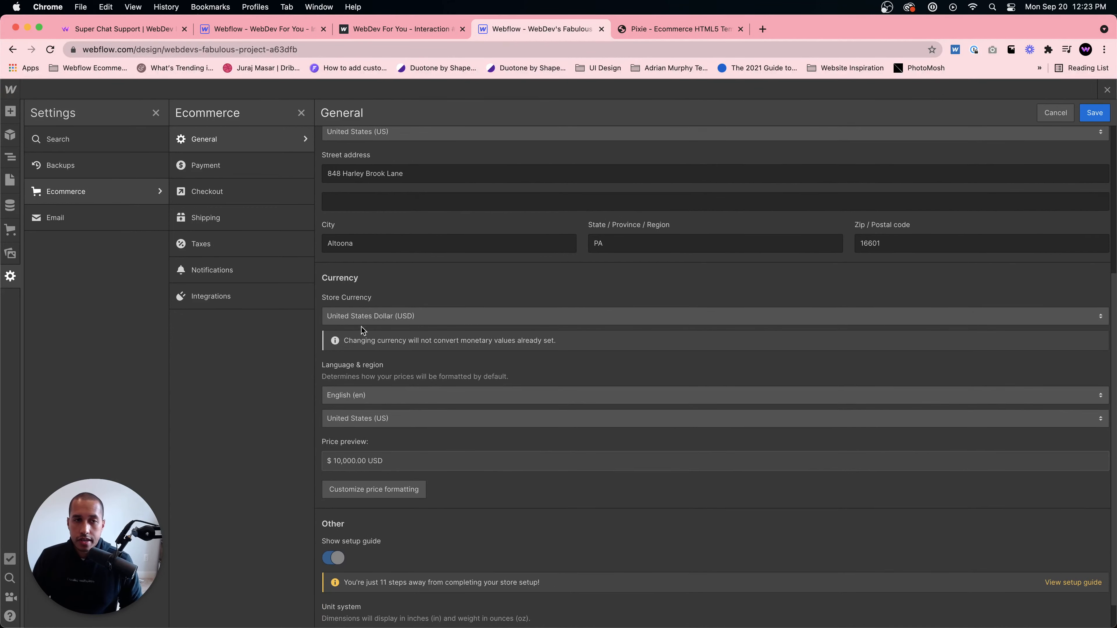
scroll(391, 250, up, 5)
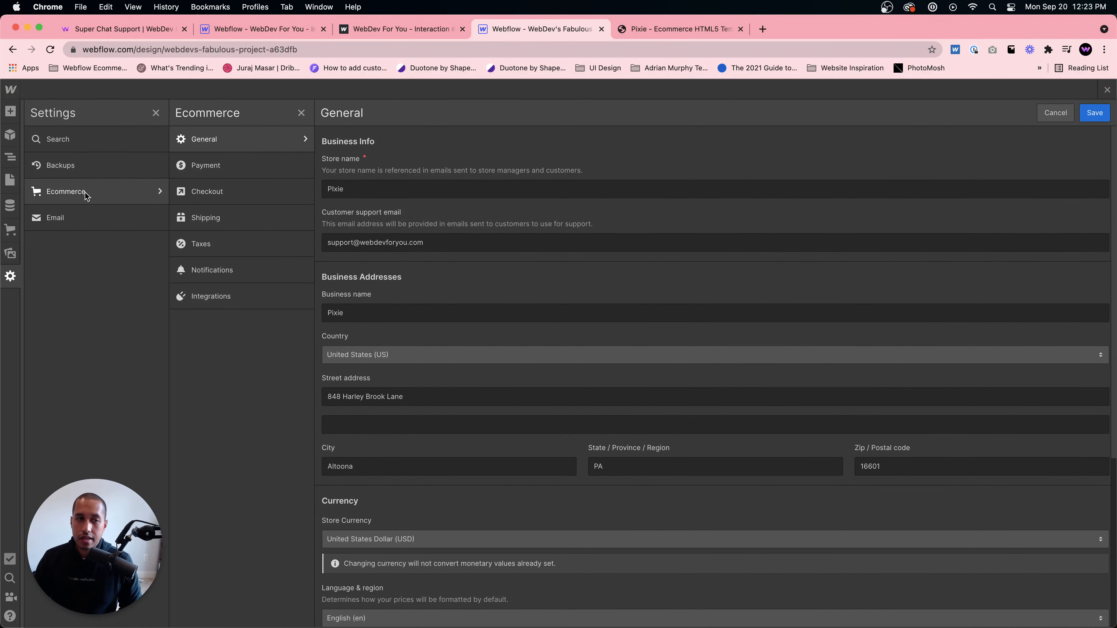
click(1087, 114)
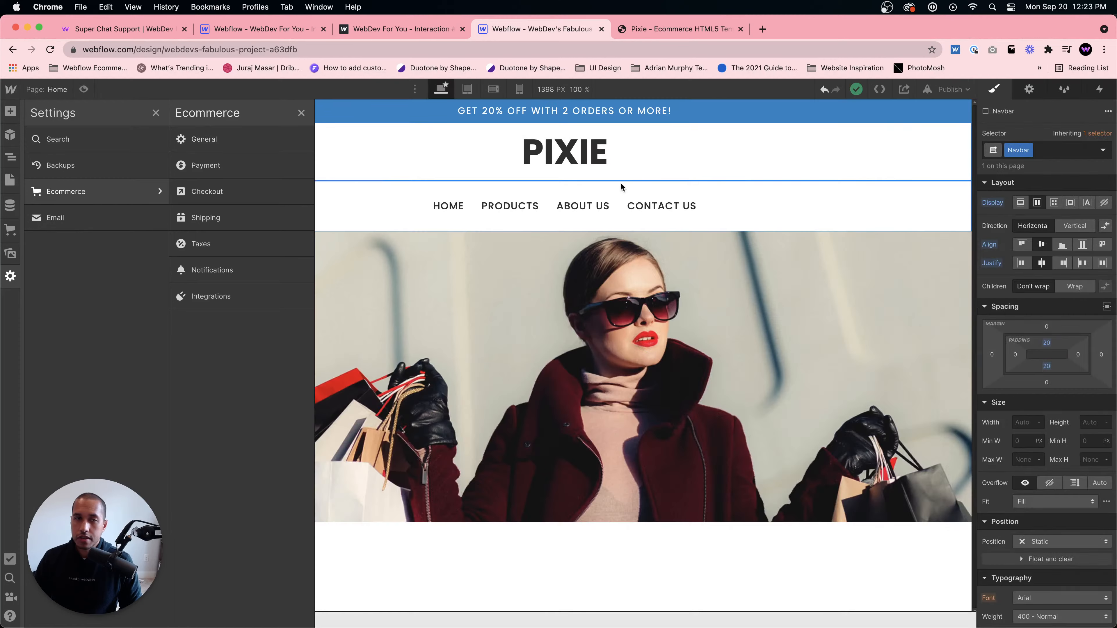
- Reopen the ecommerce general settings to review the saved store details
click(12, 281)
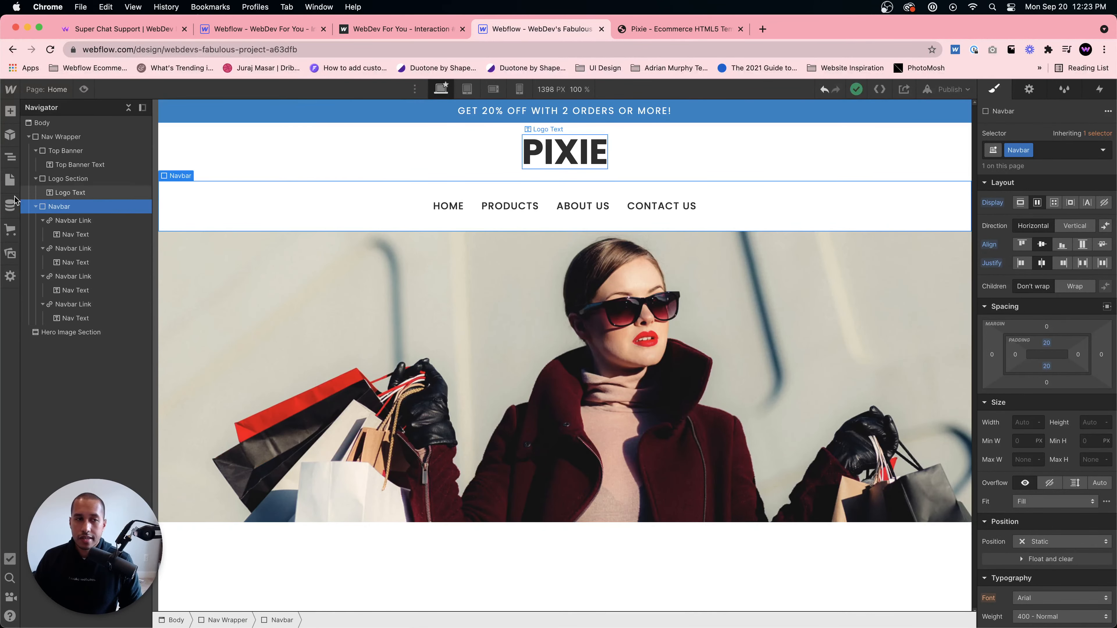
click(13, 281)
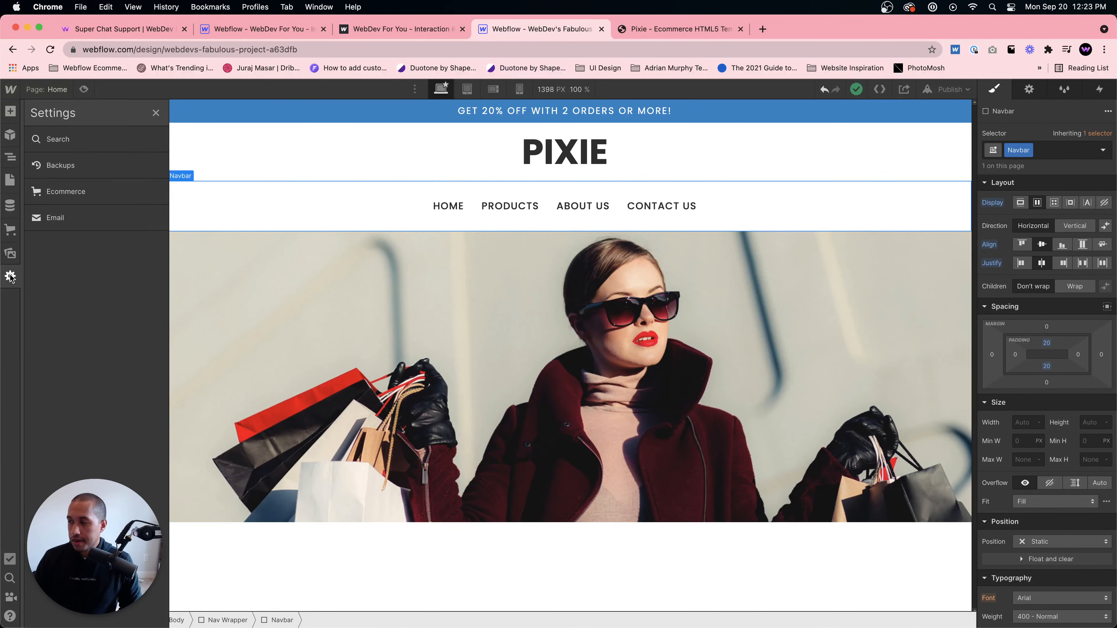
click(82, 192)
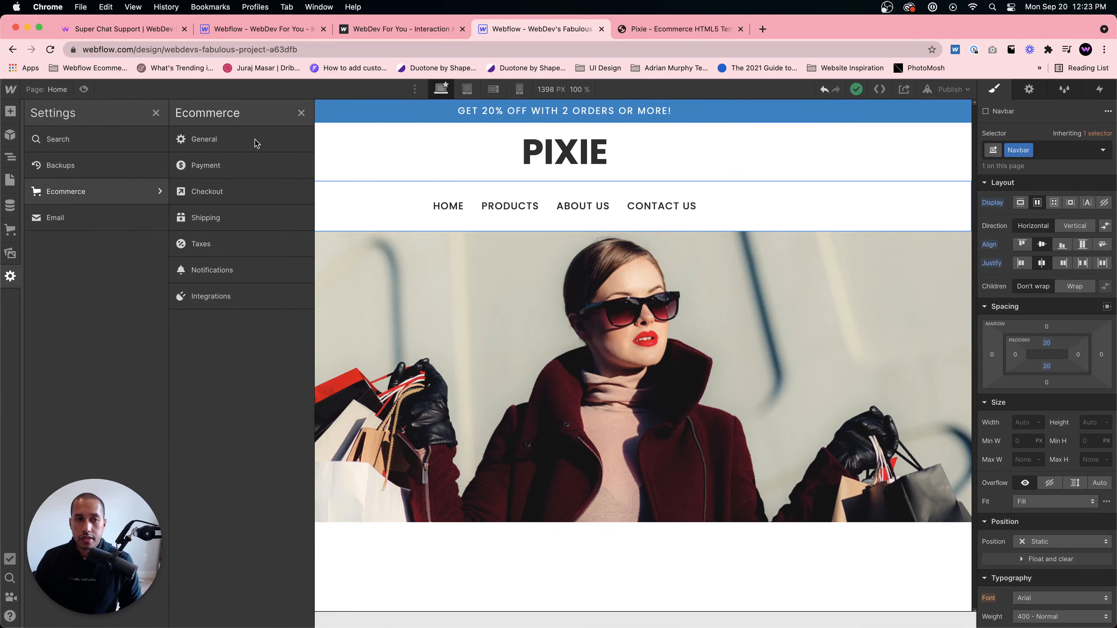
click(214, 139)
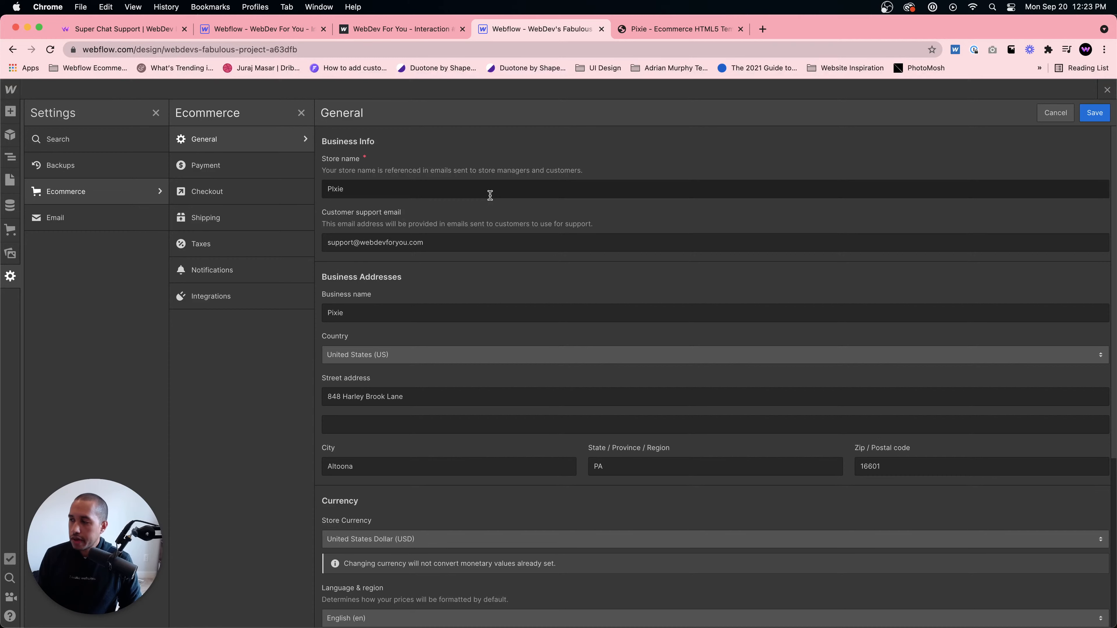
- Scroll through the ecommerce general settings to review the business address and currency sections
scroll(481, 283, down, 3)
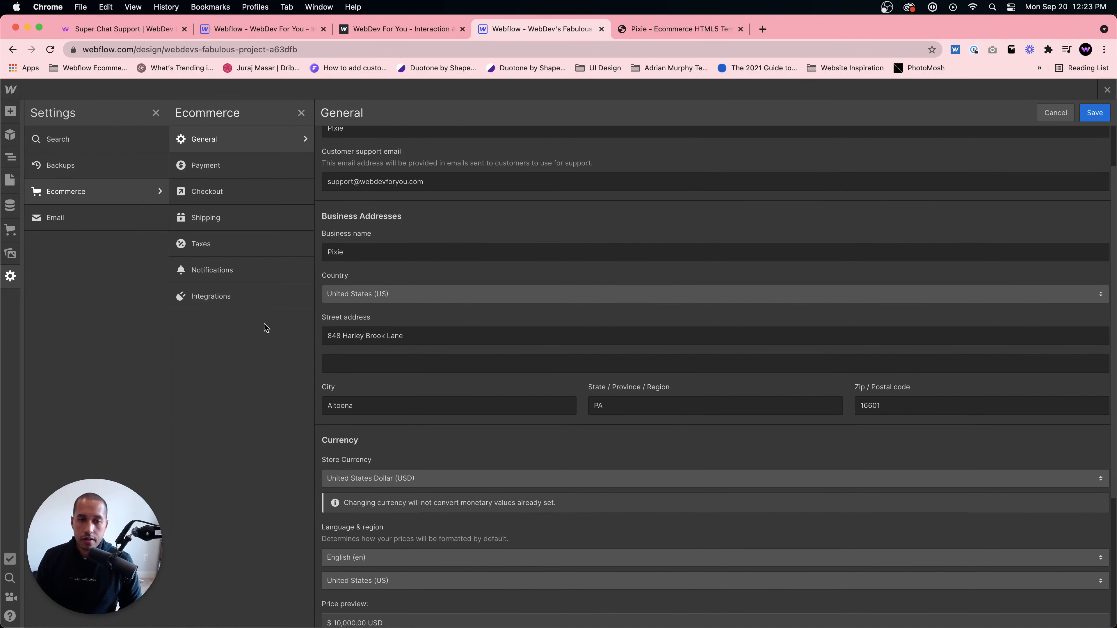
scroll(499, 200, up, 3)
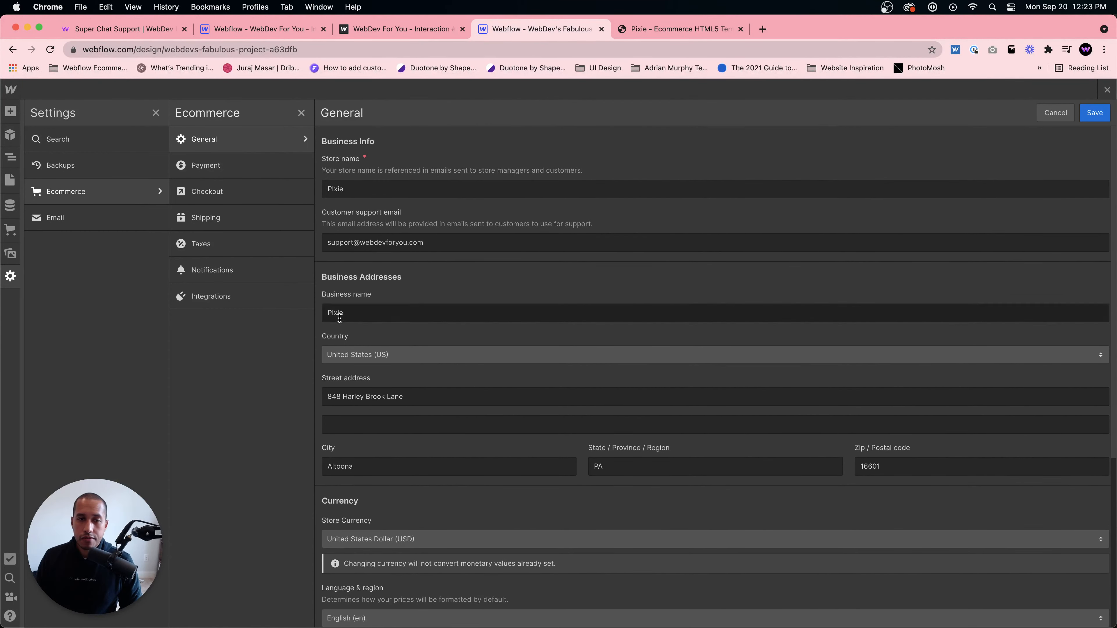
scroll(369, 398, down, 3)
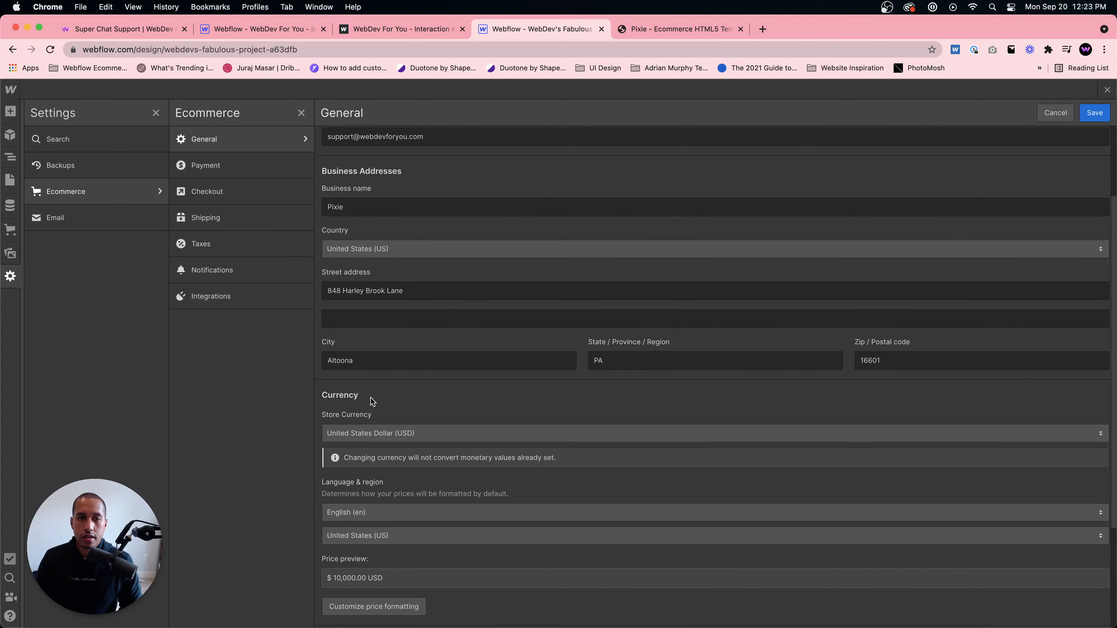
scroll(376, 377, up, 3)
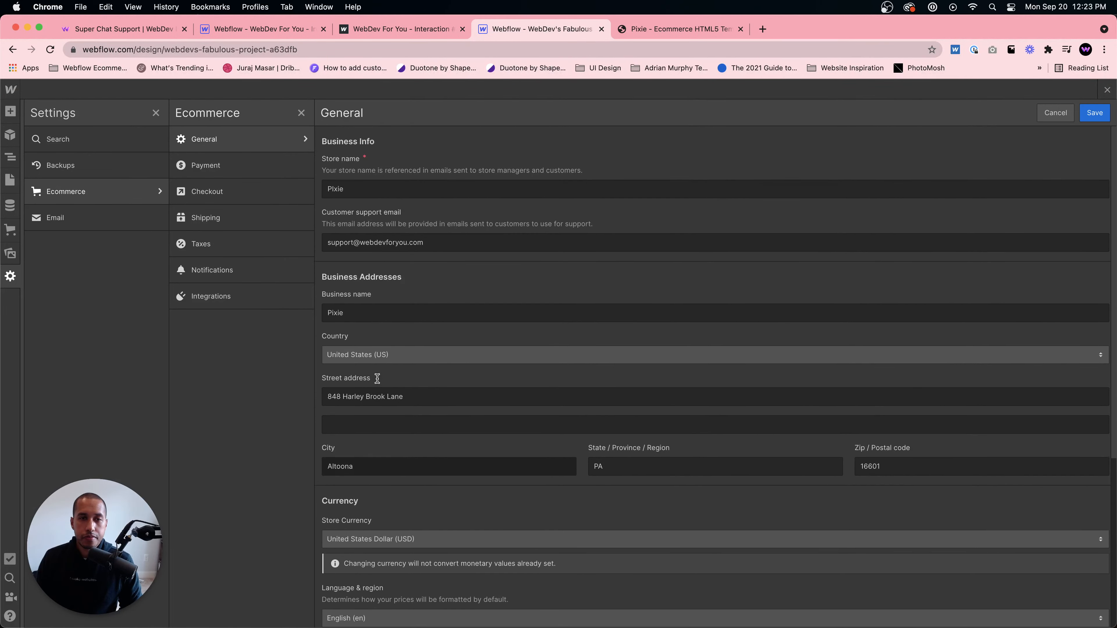
scroll(365, 330, down, 2)
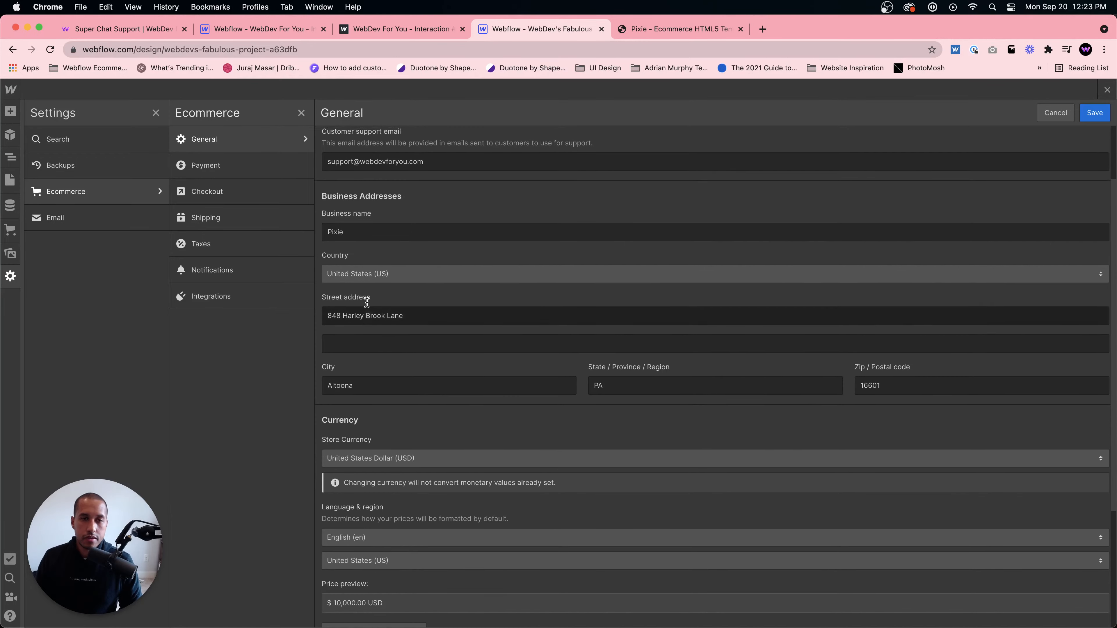
scroll(406, 242, down, 5)
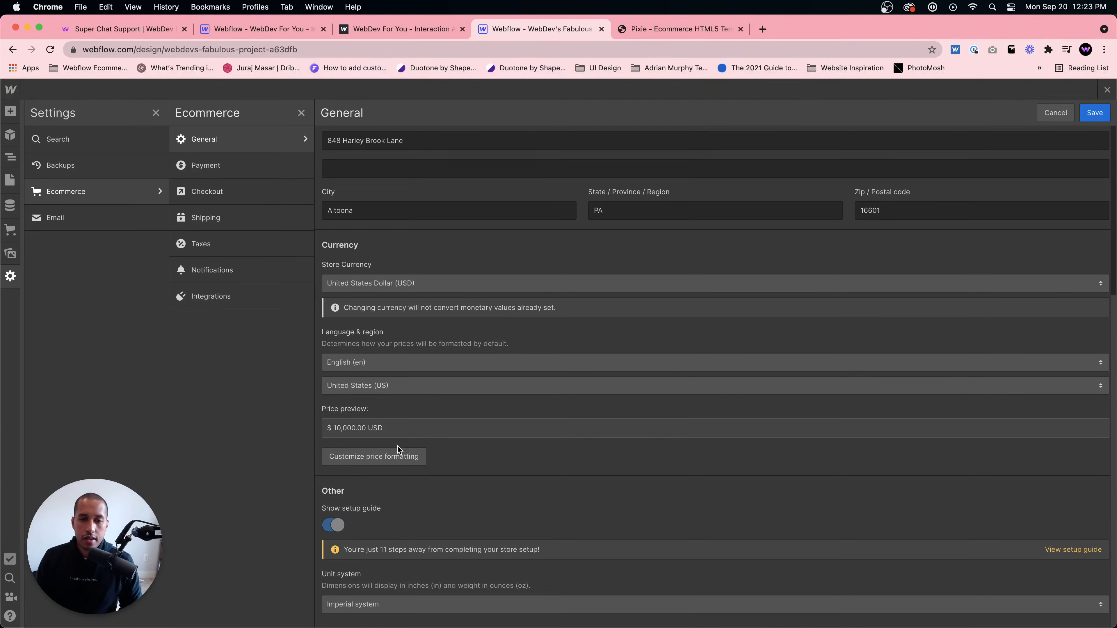
- Open the custom price formatting settings and inspect the currency code token's options in the price template
click(367, 460)
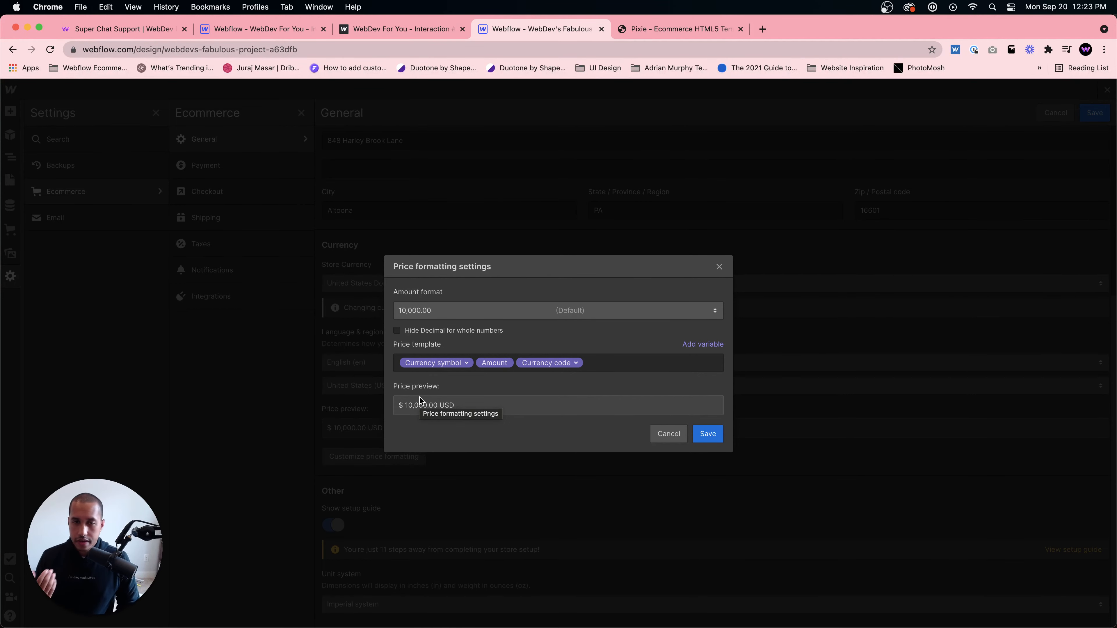
click(467, 364)
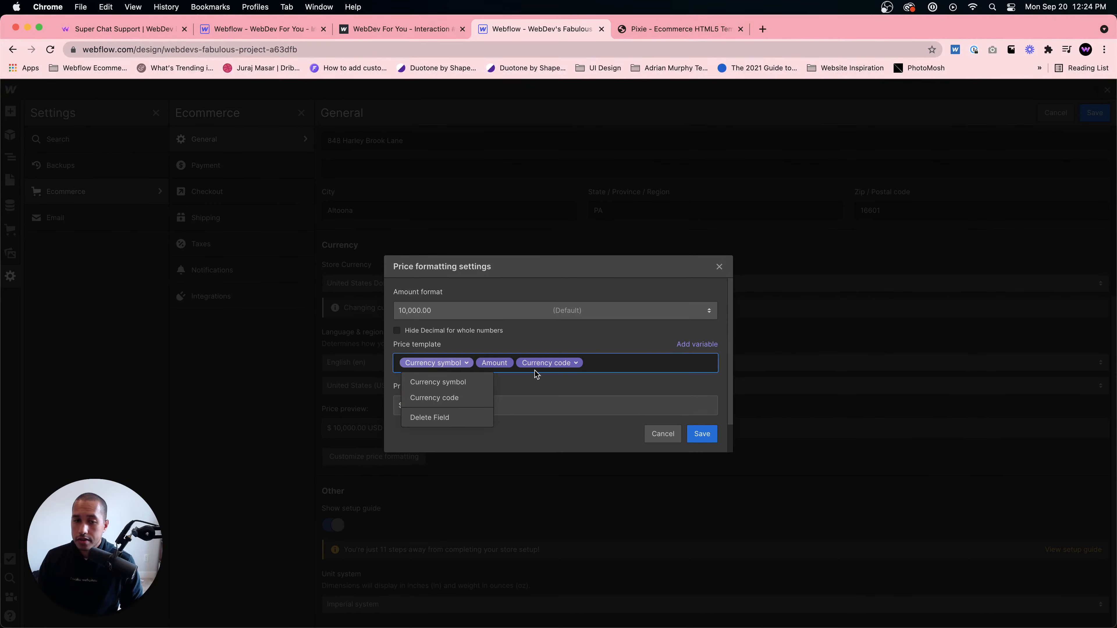
click(576, 382)
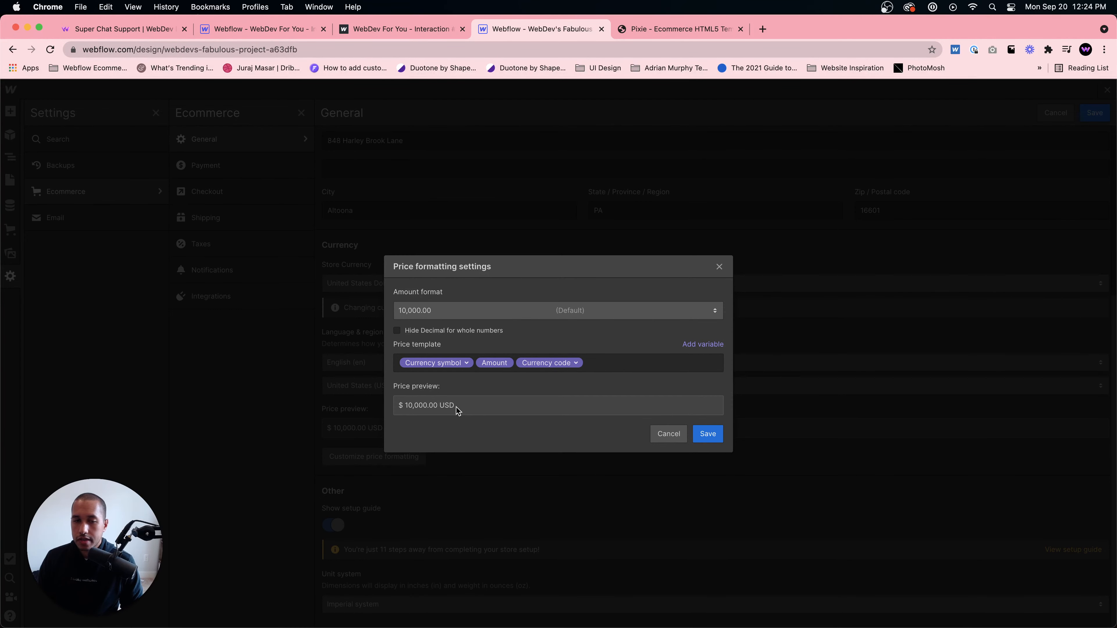
drag(457, 411, 401, 411)
click(487, 404)
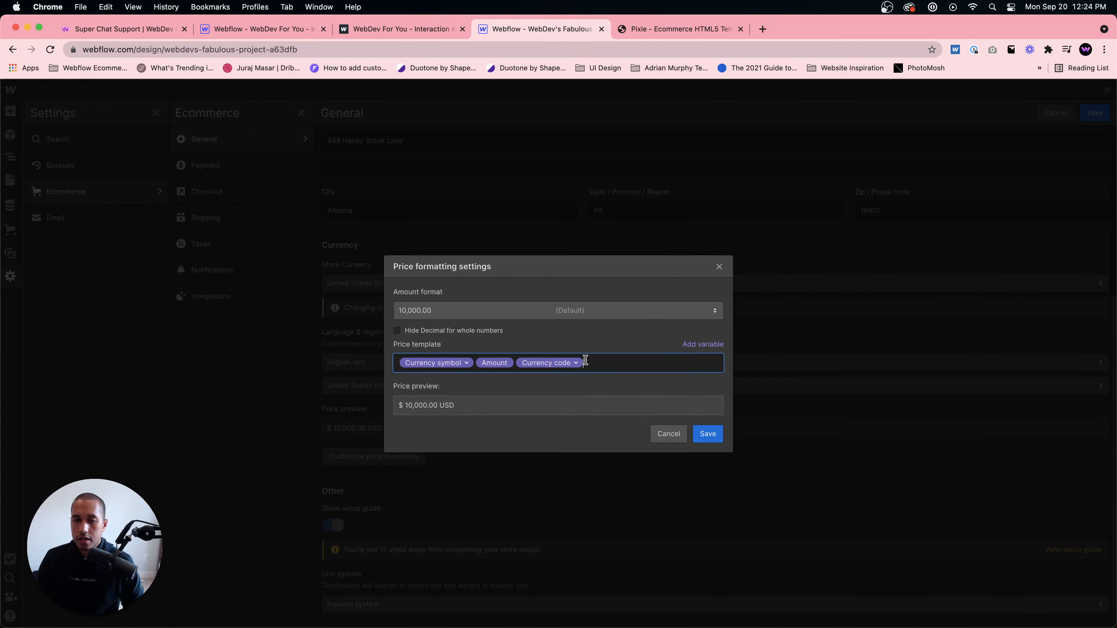
- Delete the currency code, the spacing and the currency symbol from the price template
click(587, 364)
key(BackSpace)
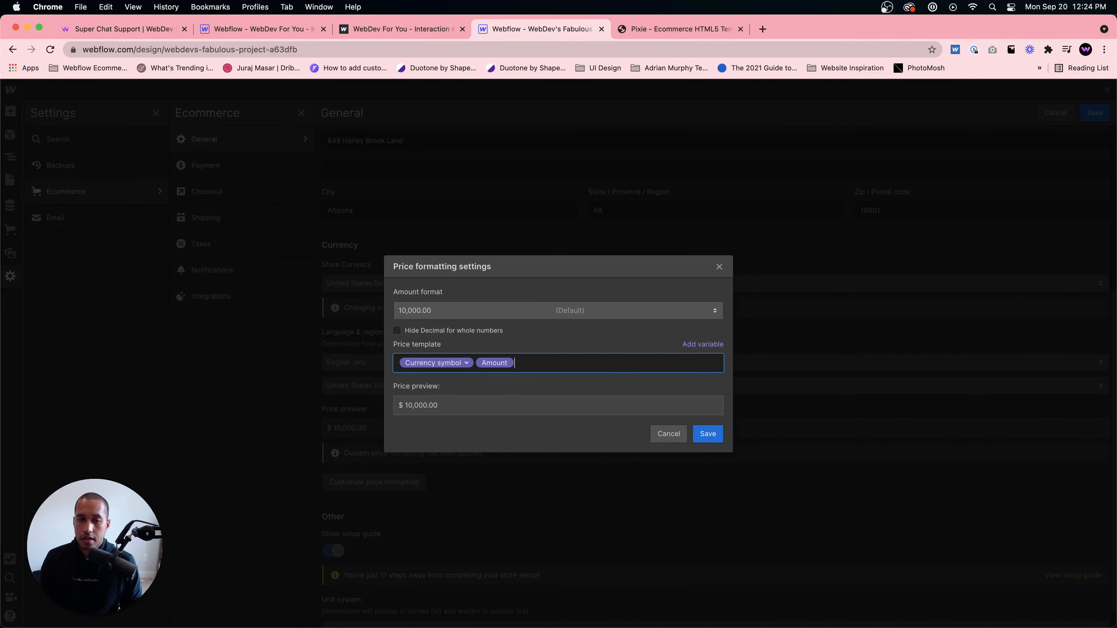
click(475, 363)
key(BackSpace)
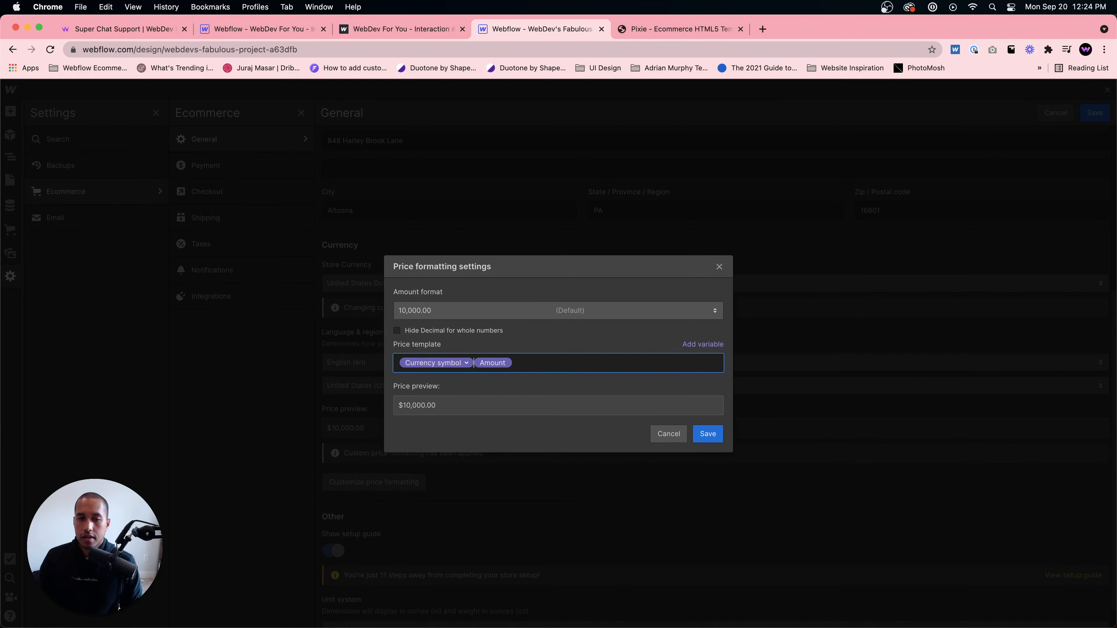
key(BackSpace)
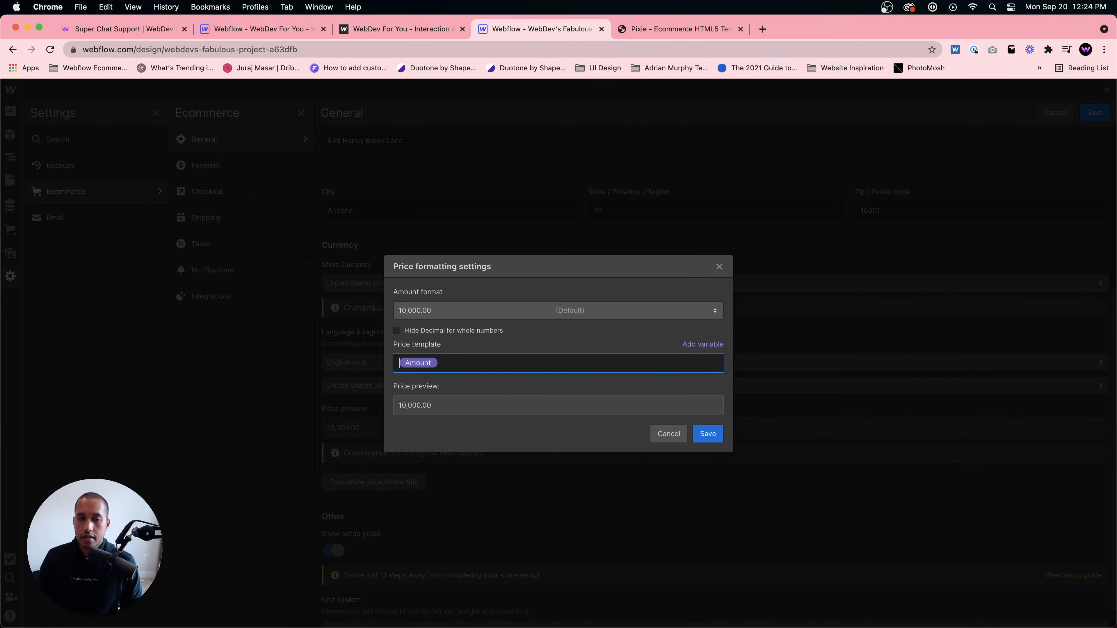
click(690, 346)
click(703, 367)
click(703, 344)
click(703, 381)
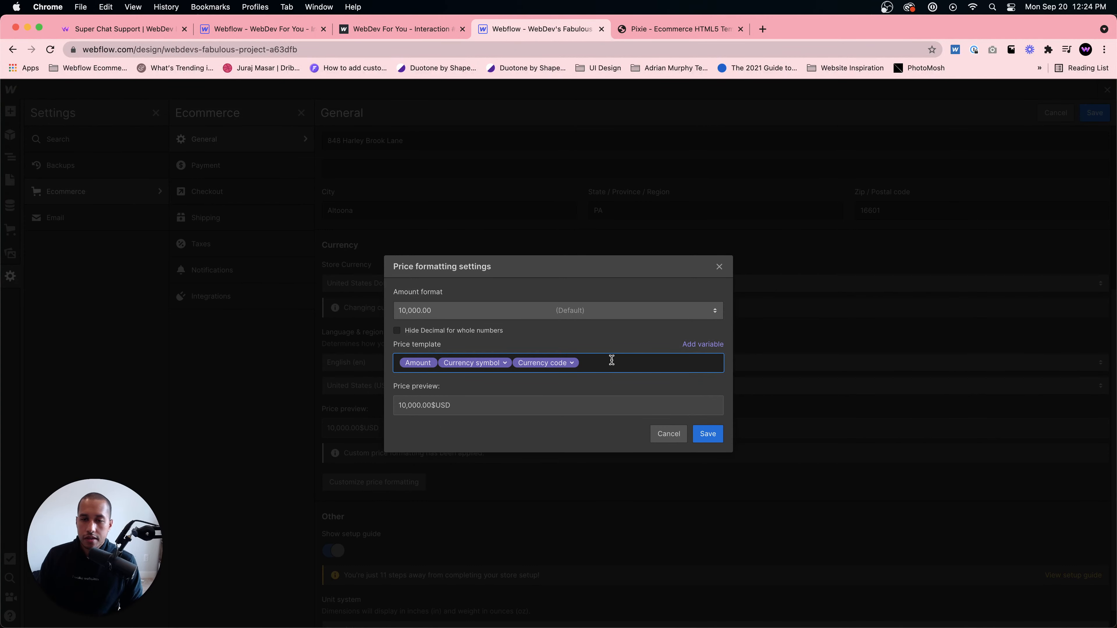
key(BackSpace)
key(BackSpace)
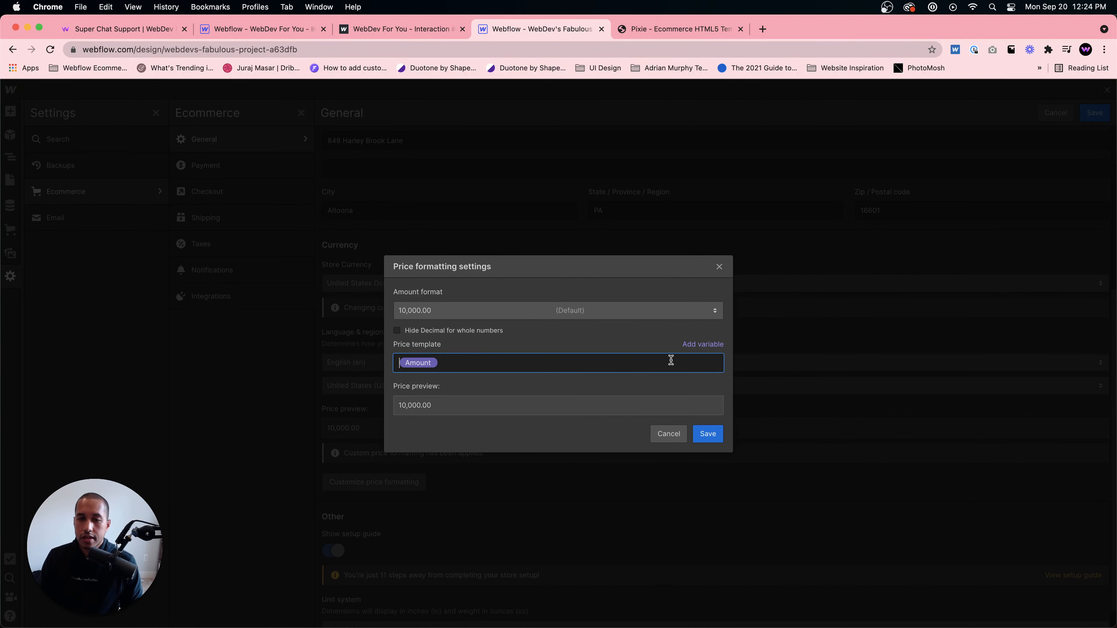
- Rebuild the price template as currency symbol, amount, a space and currency code
click(691, 345)
click(686, 366)
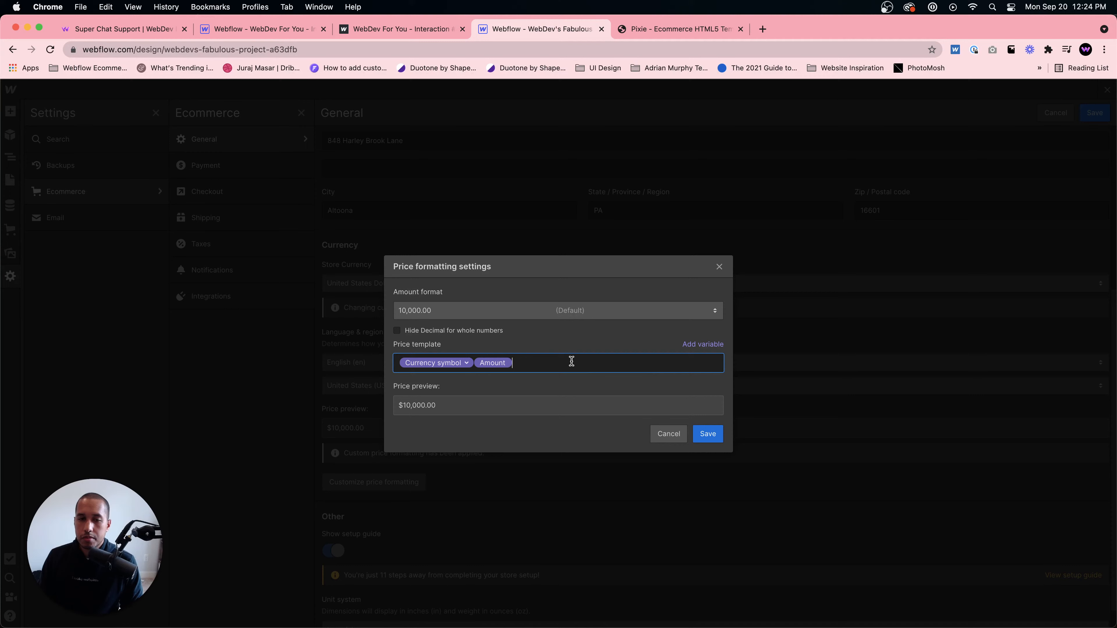
click(691, 344)
click(695, 381)
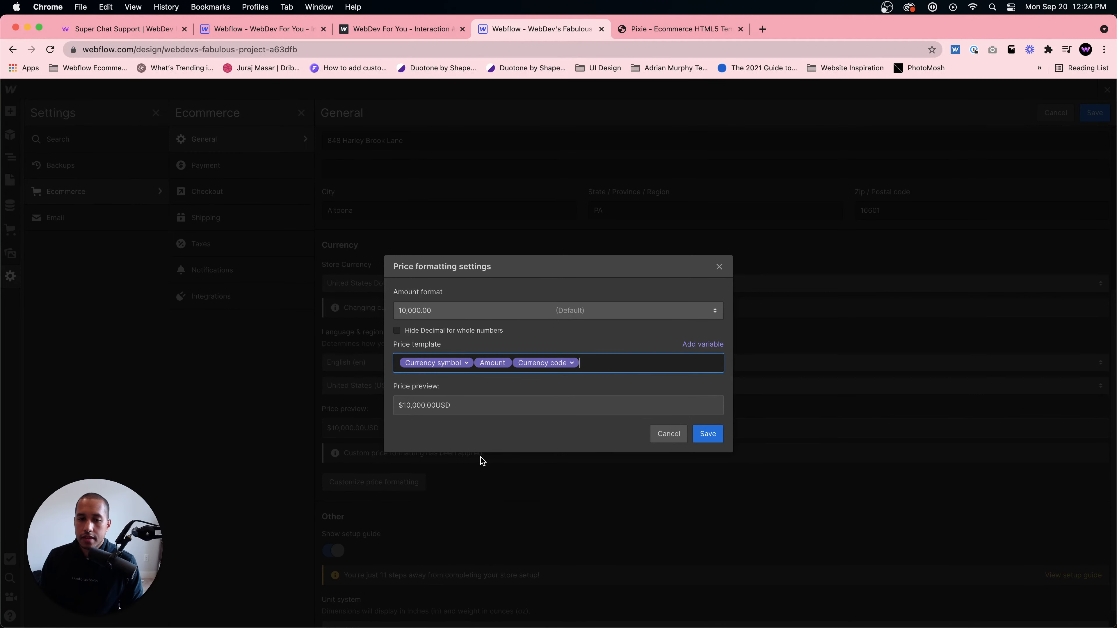
click(515, 363)
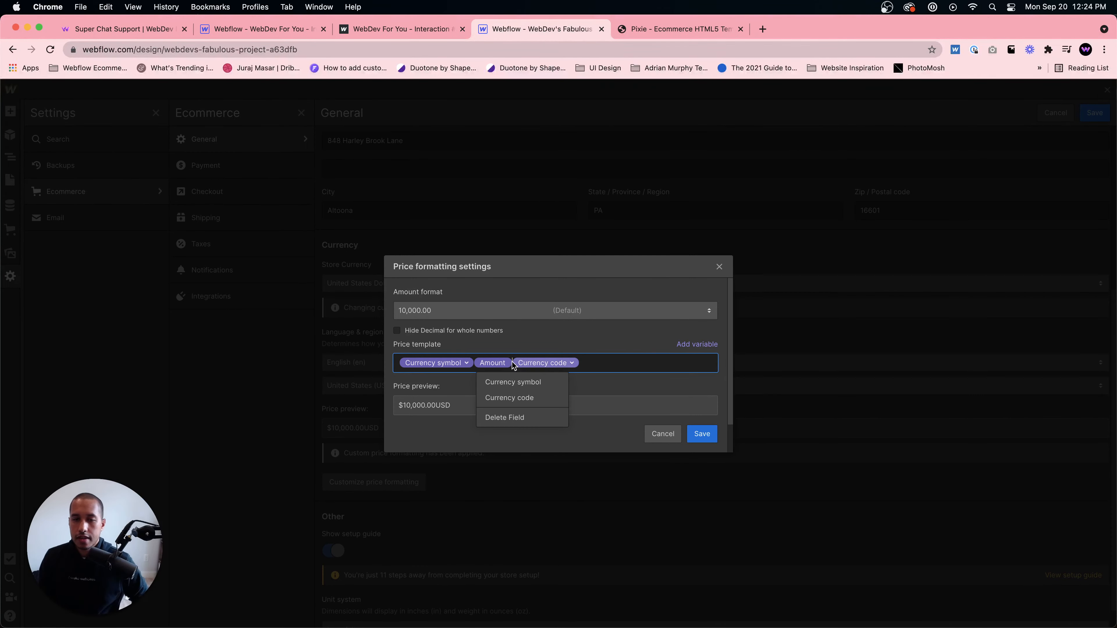
click(473, 364)
click(559, 398)
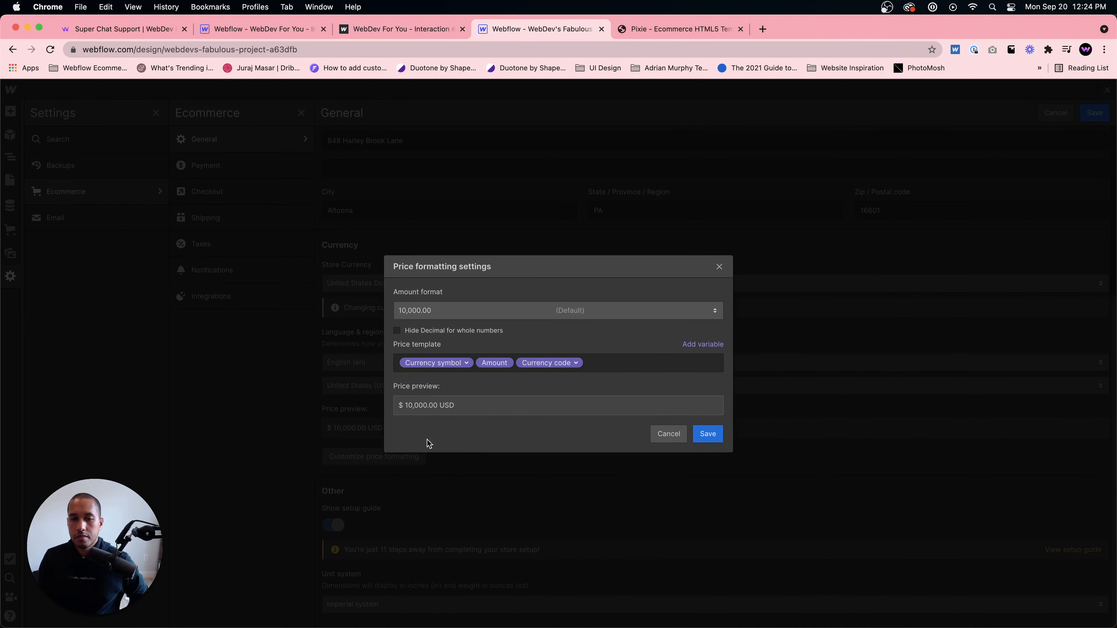
click(476, 362)
key(BackSpace)
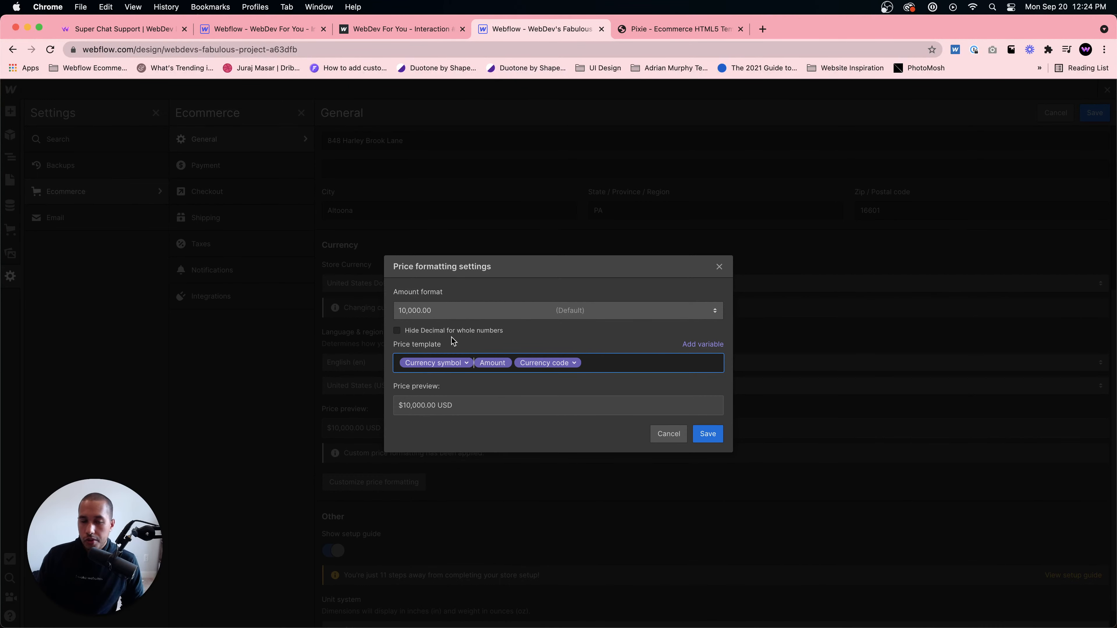
- Save the custom price formatting settings
click(467, 332)
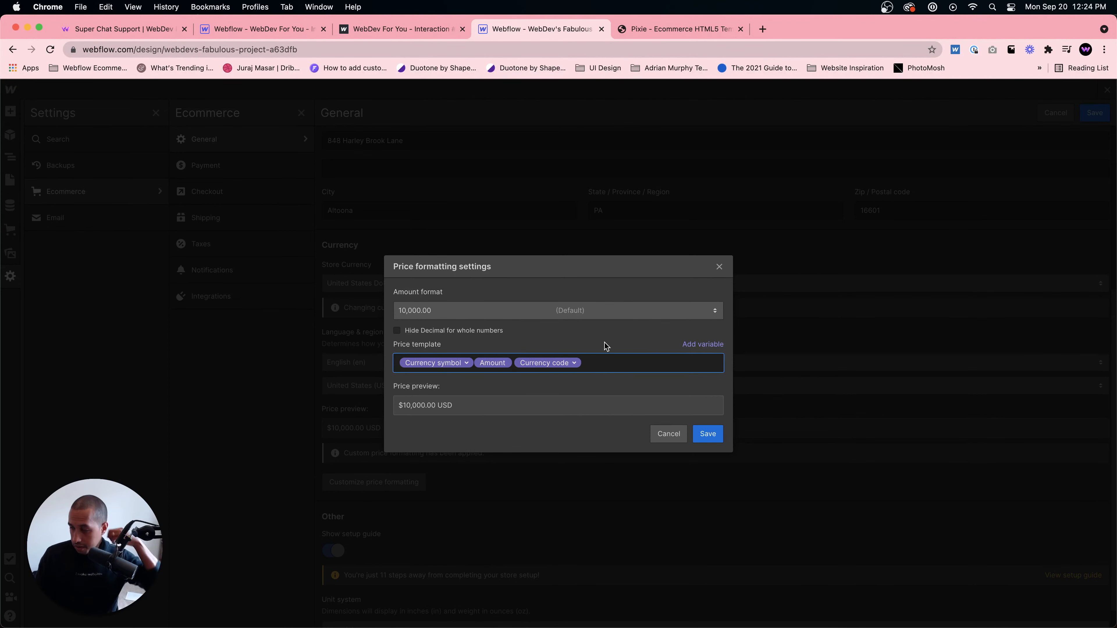
click(508, 327)
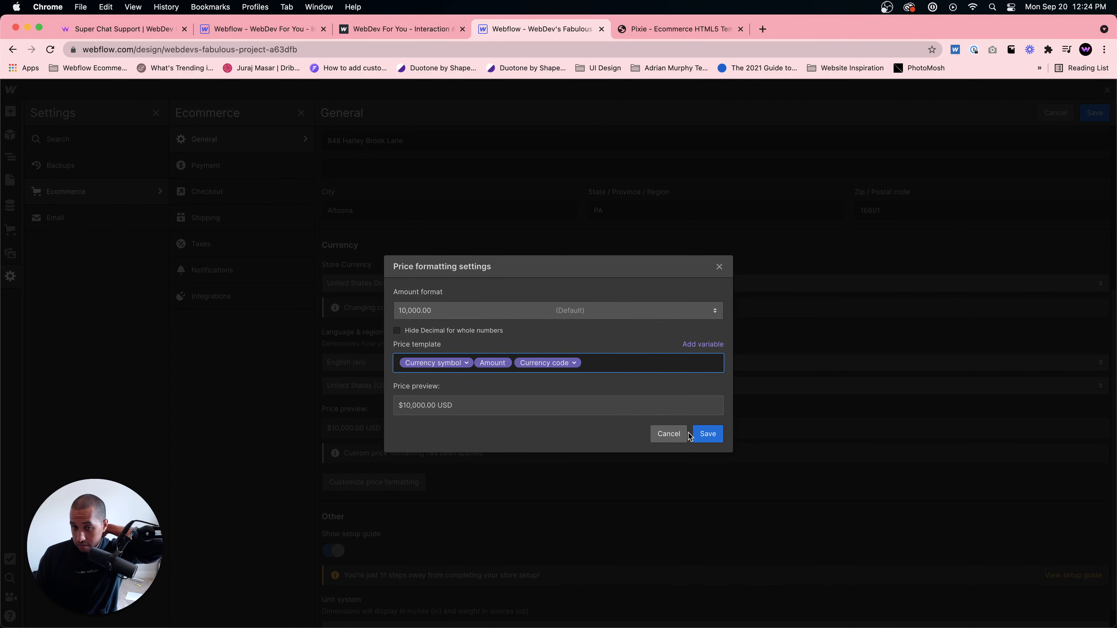
click(708, 434)
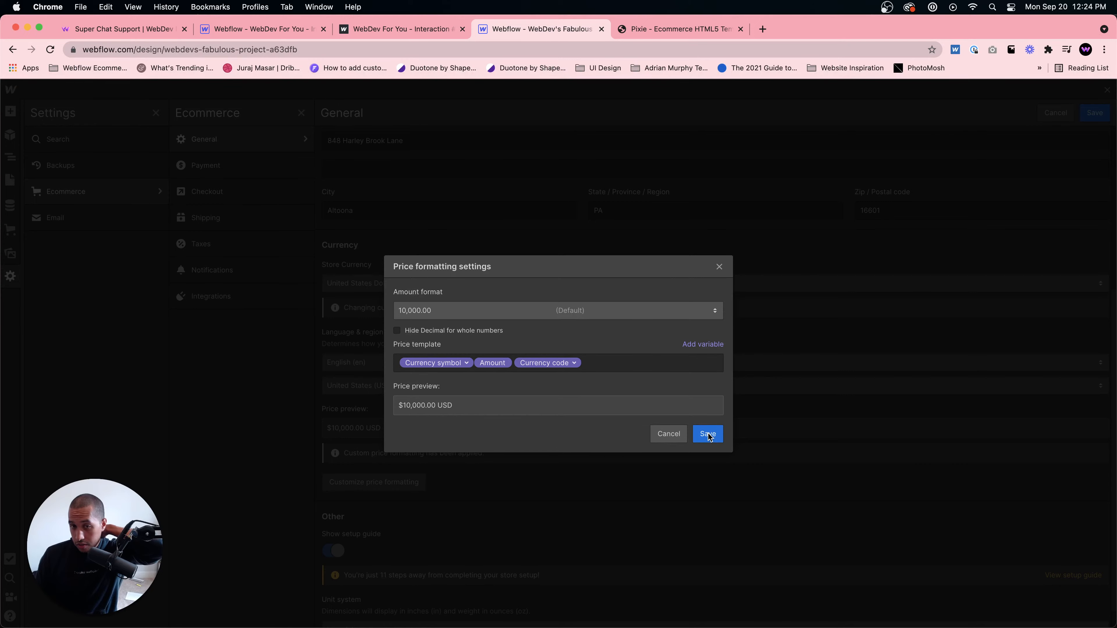
- Save the ecommerce general settings with the new price format
scroll(396, 510, down, 1)
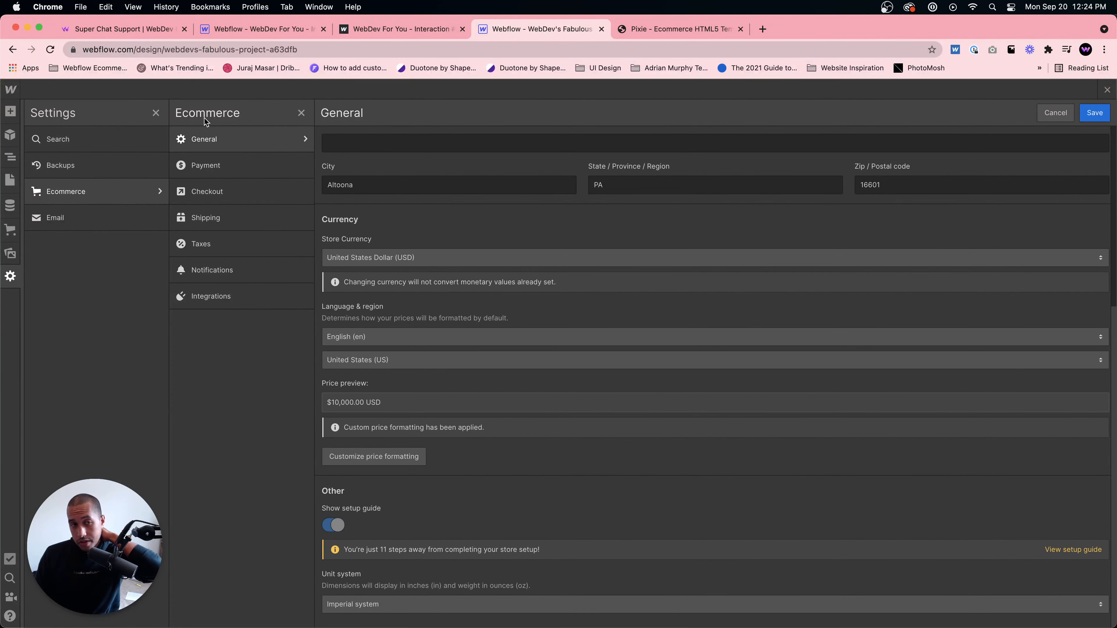
click(1094, 116)
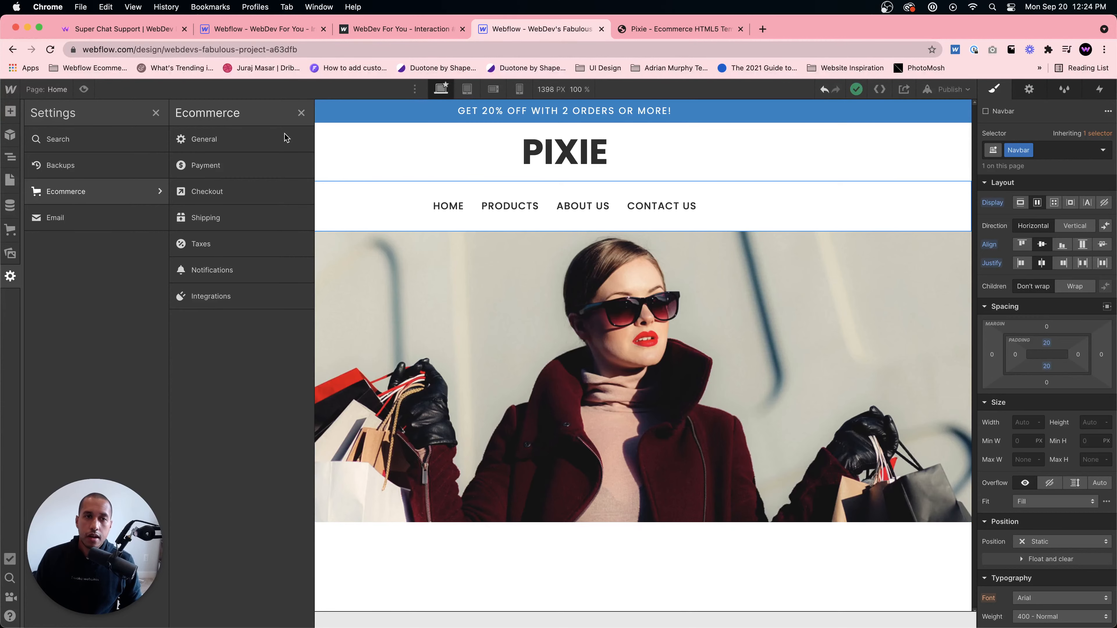
- Complete the setup guide's currency settings review by reopening and saving the ecommerce general settings
click(10, 231)
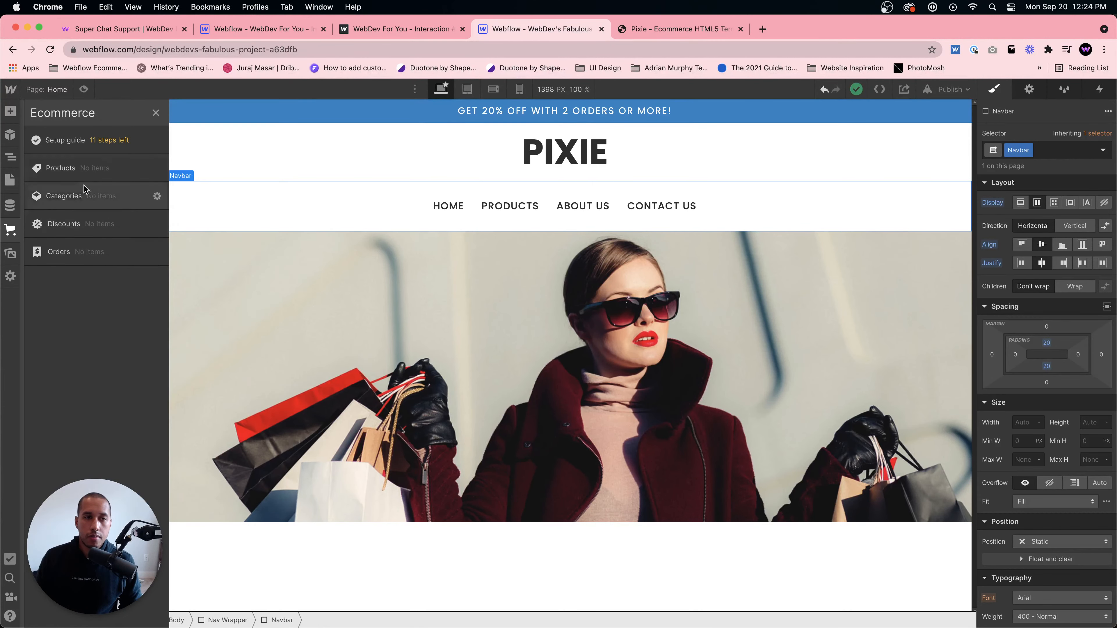
click(79, 141)
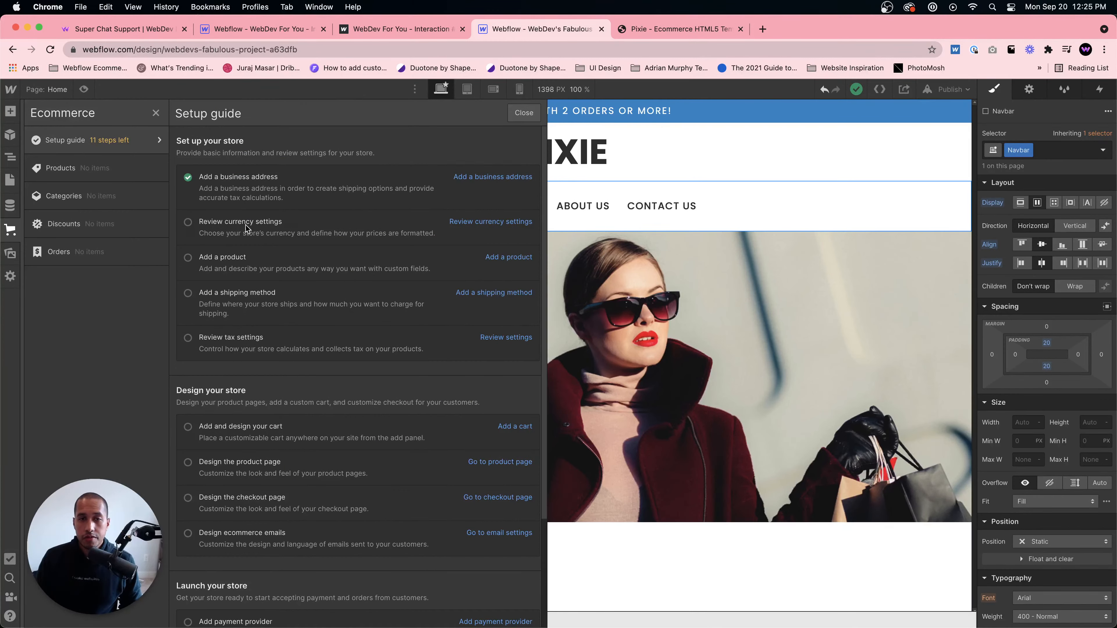
click(504, 223)
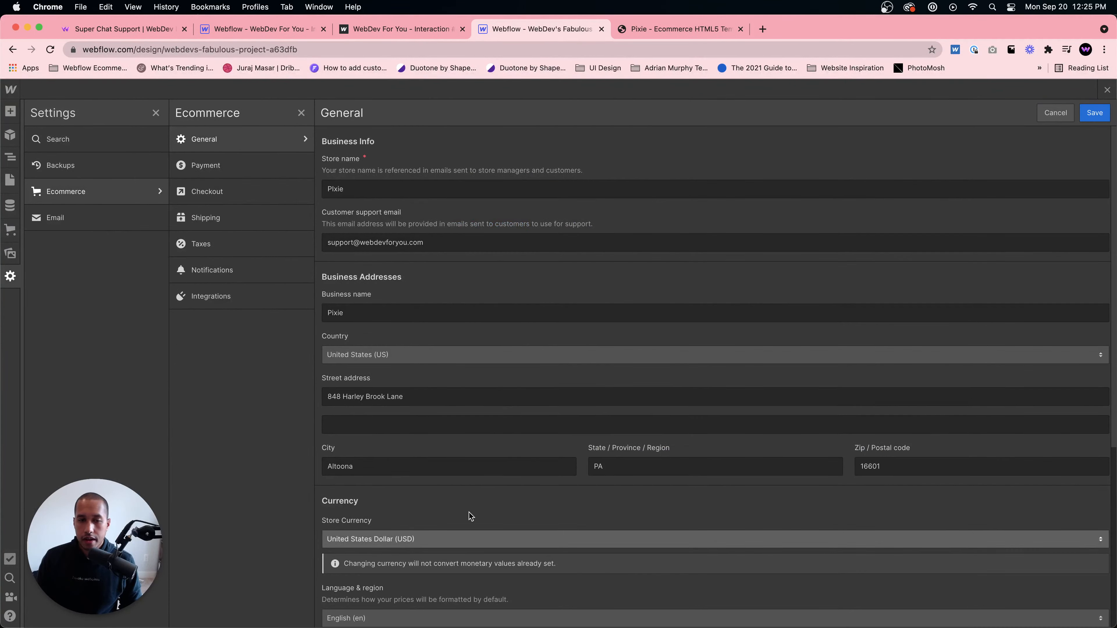
scroll(388, 530, down, 3)
scroll(356, 423, down, 2)
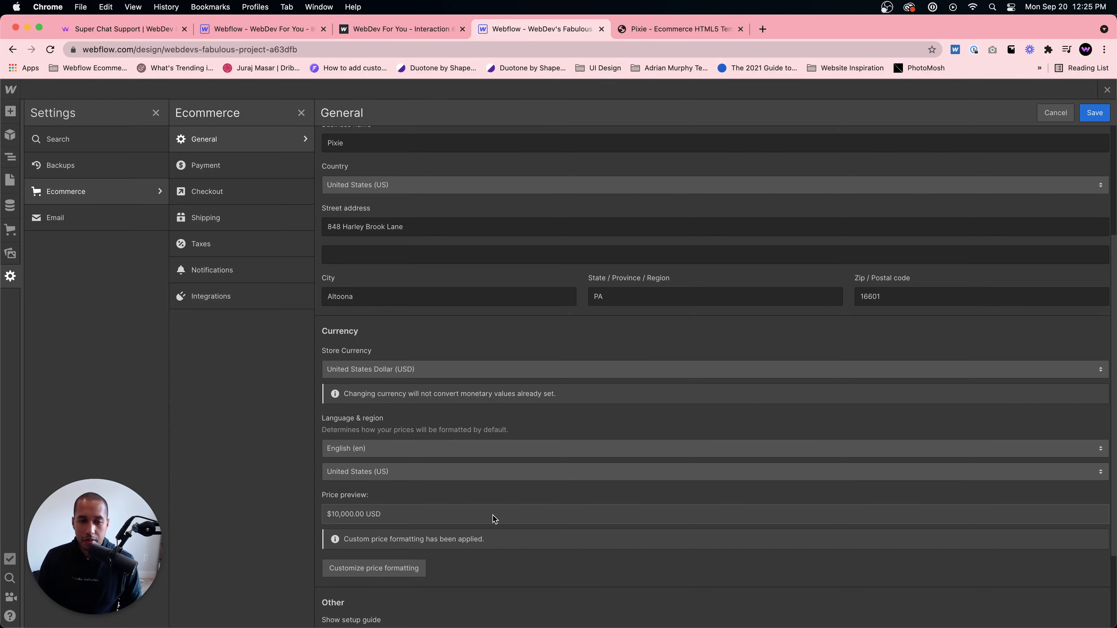
scroll(492, 515, down, 3)
scroll(482, 510, up, 7)
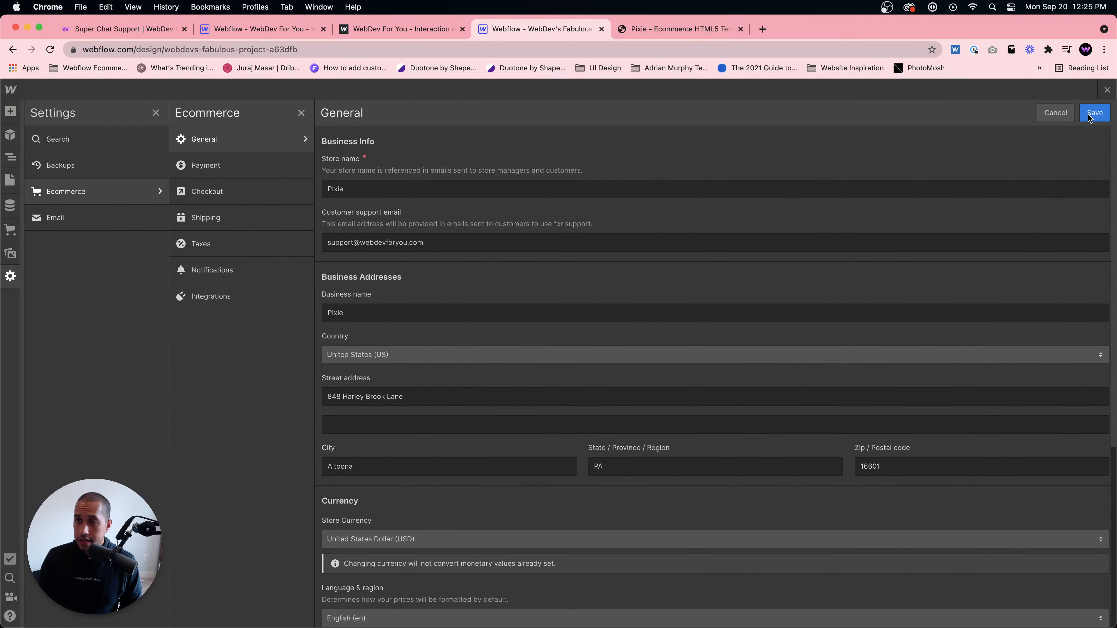
click(1094, 113)
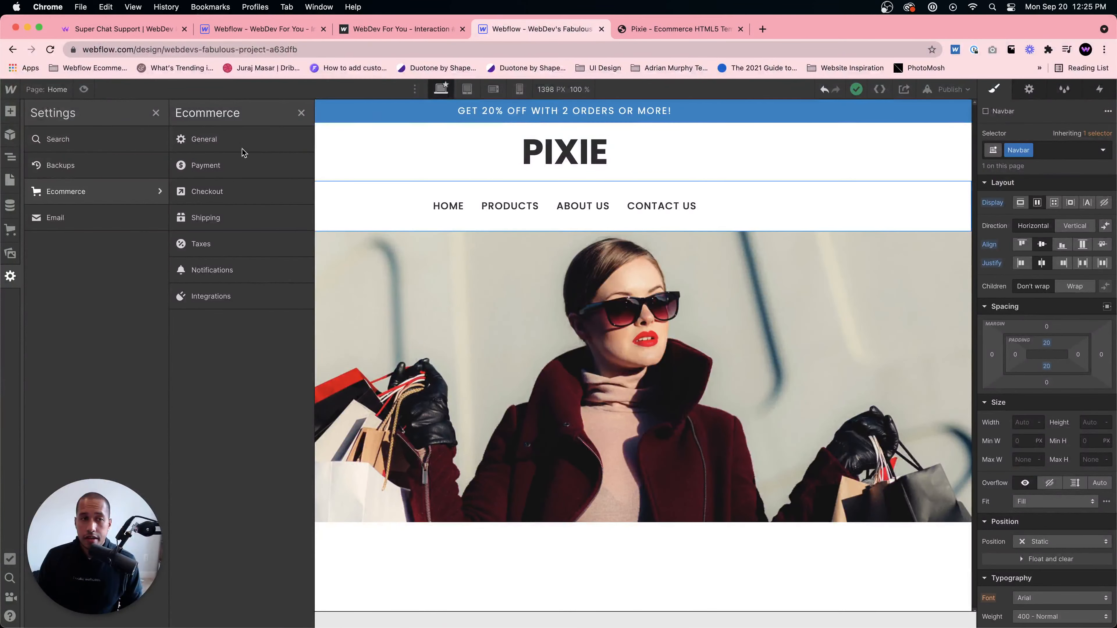
- Open the empty products collection from the setup guide's Add a product task, then switch to the Pixie template tab's featured items
click(9, 229)
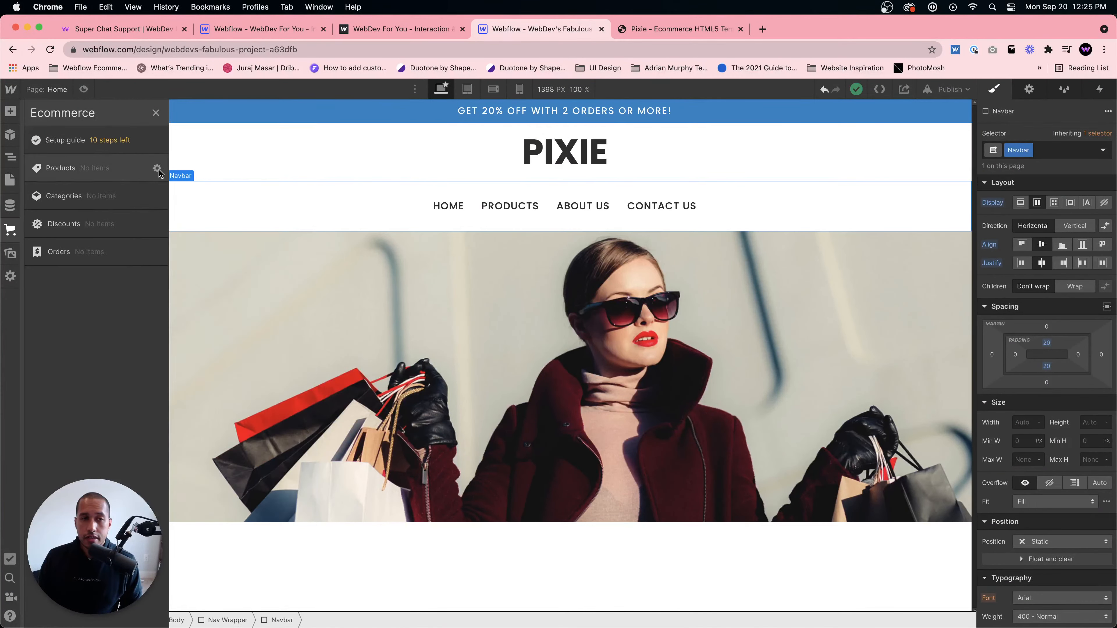
click(119, 141)
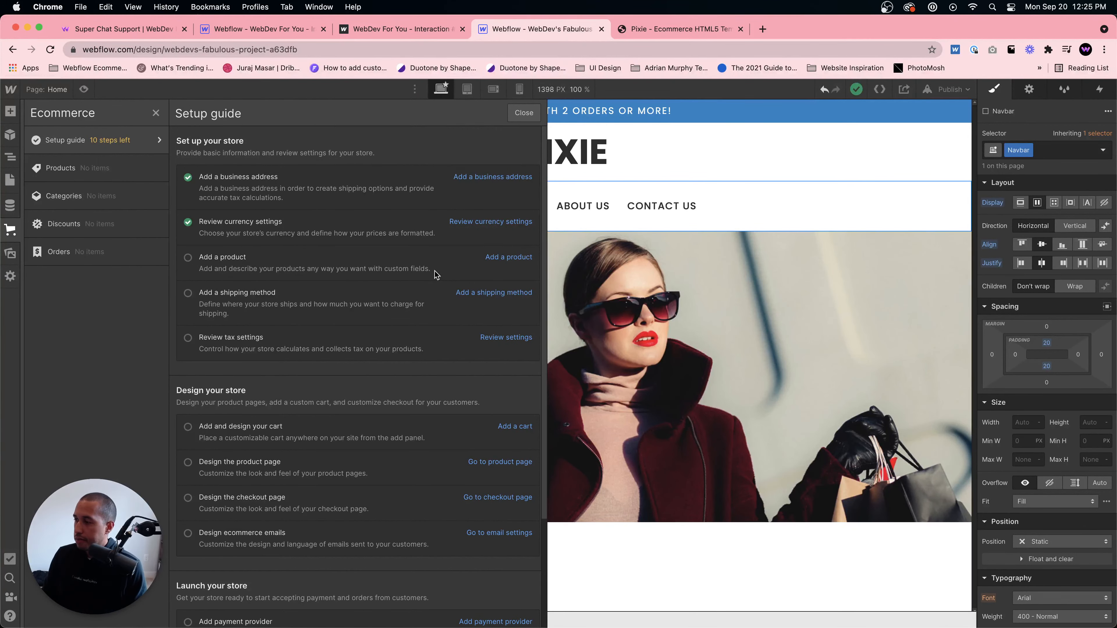
click(524, 257)
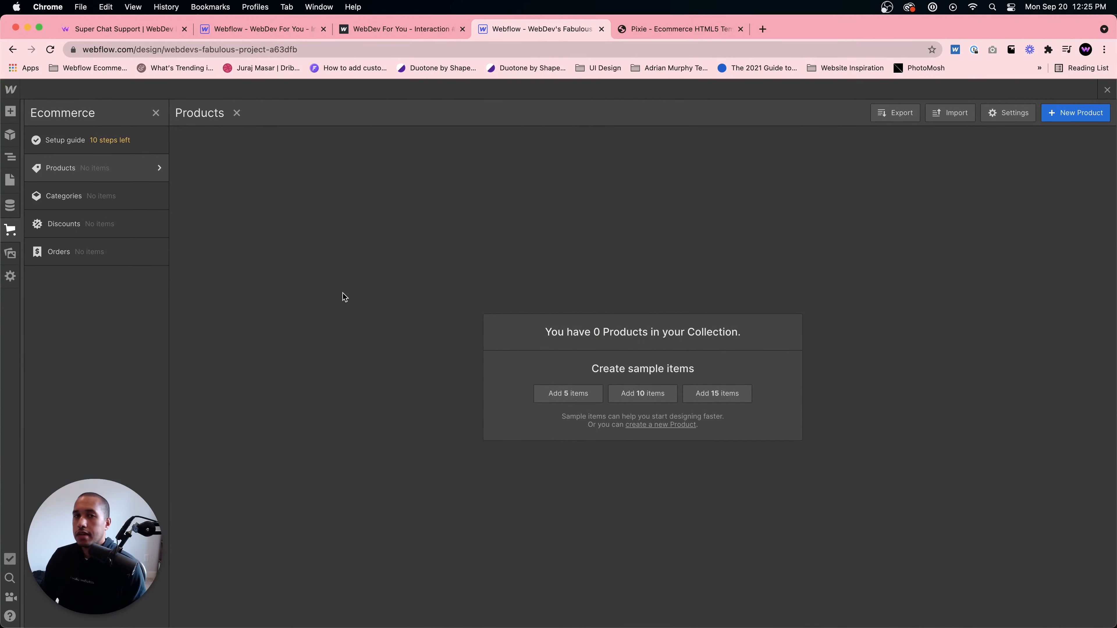
click(631, 39)
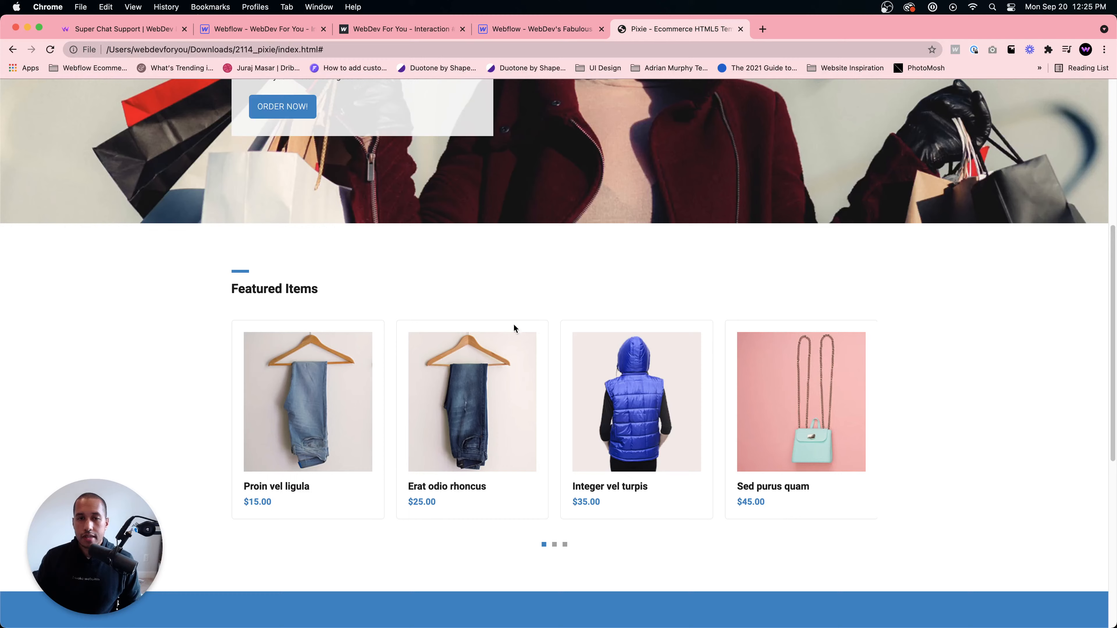
- Open a featured jeans item in the Pixie template to examine its single product page
click(296, 426)
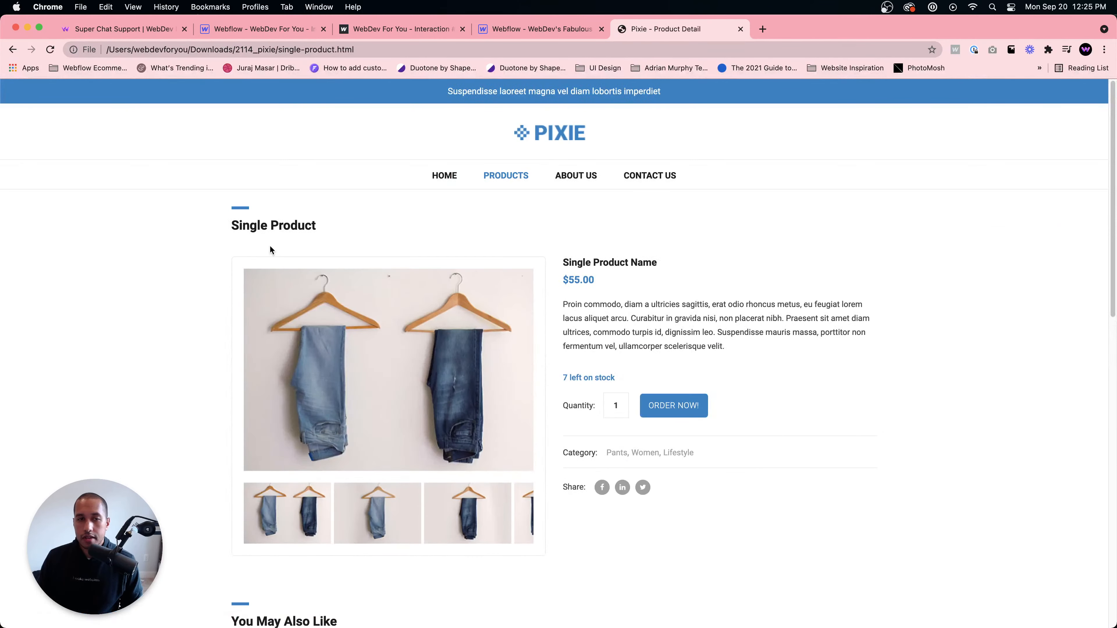
scroll(592, 288, down, 3)
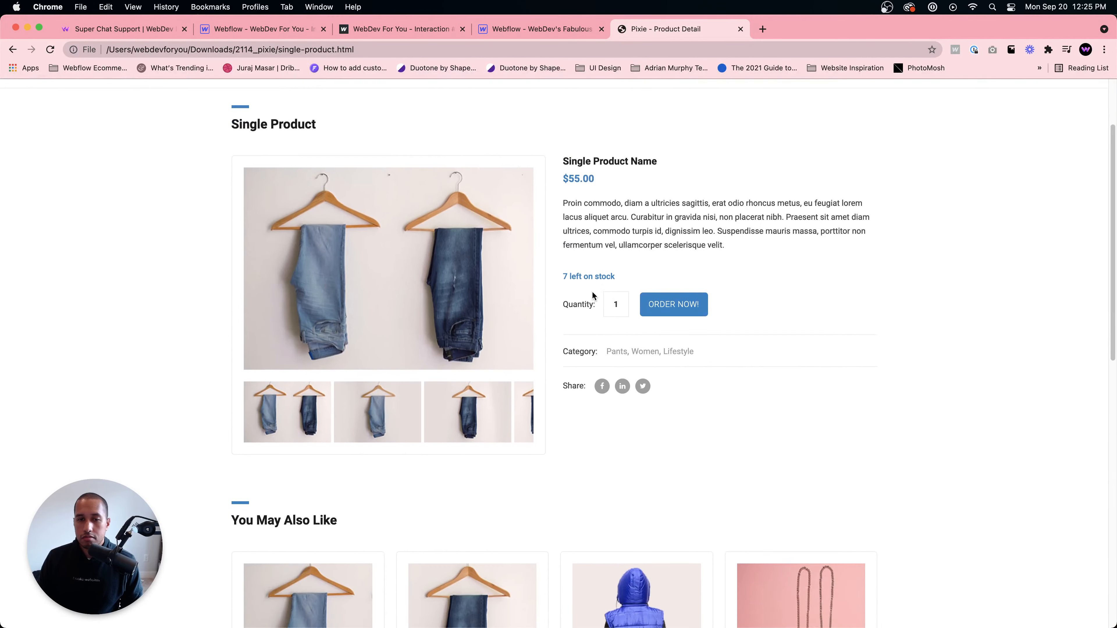
scroll(592, 294, up, 3)
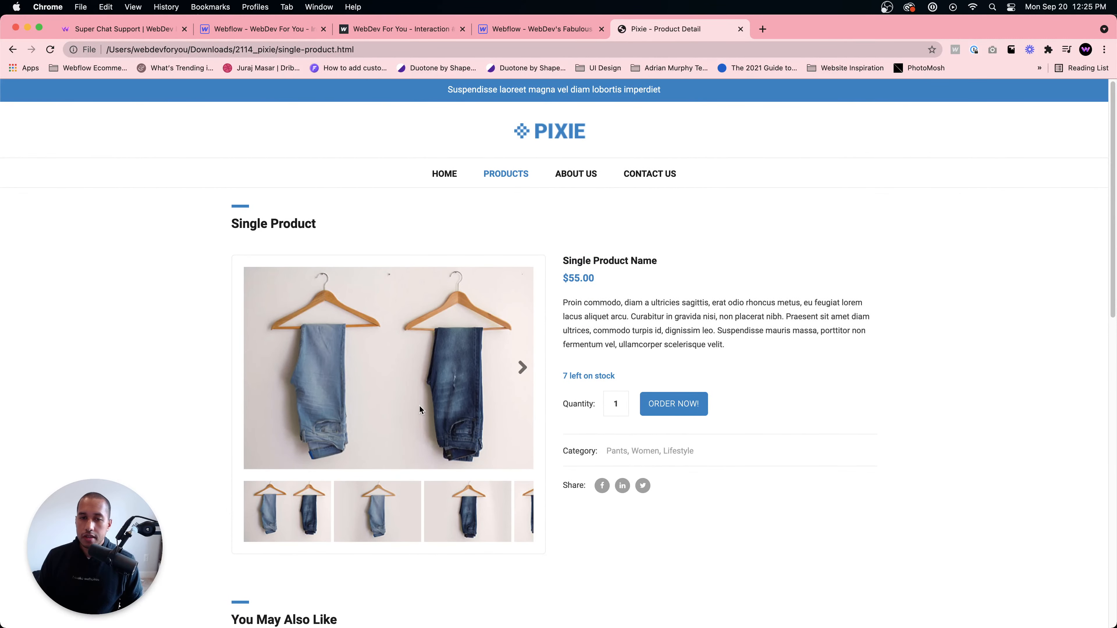
- Create a new physical product in Webflow named Blue Jeans
click(551, 29)
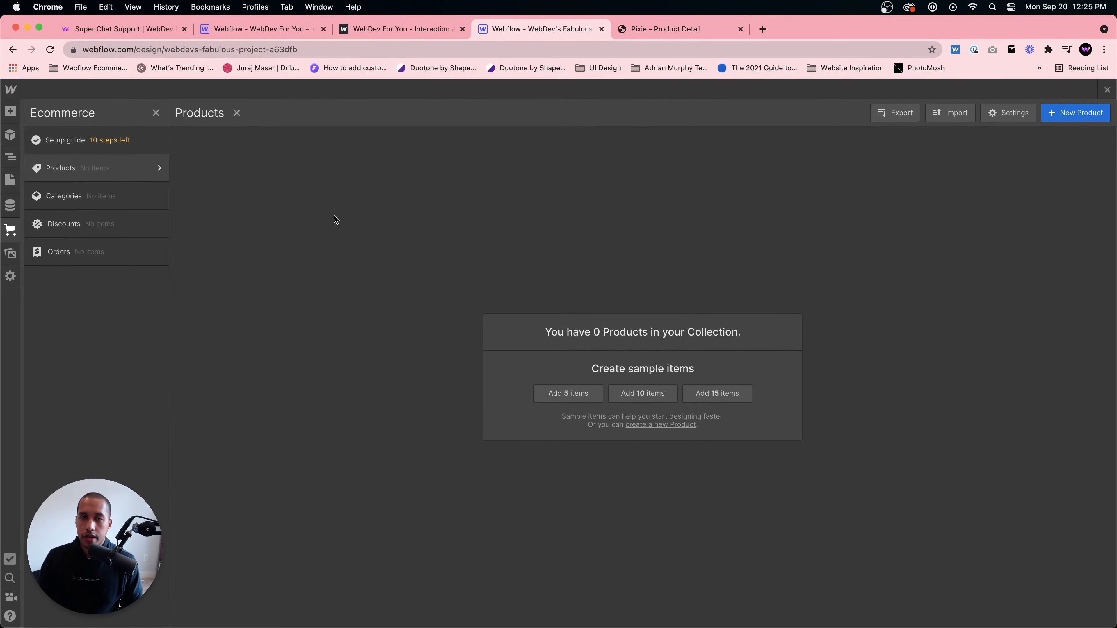
click(1069, 115)
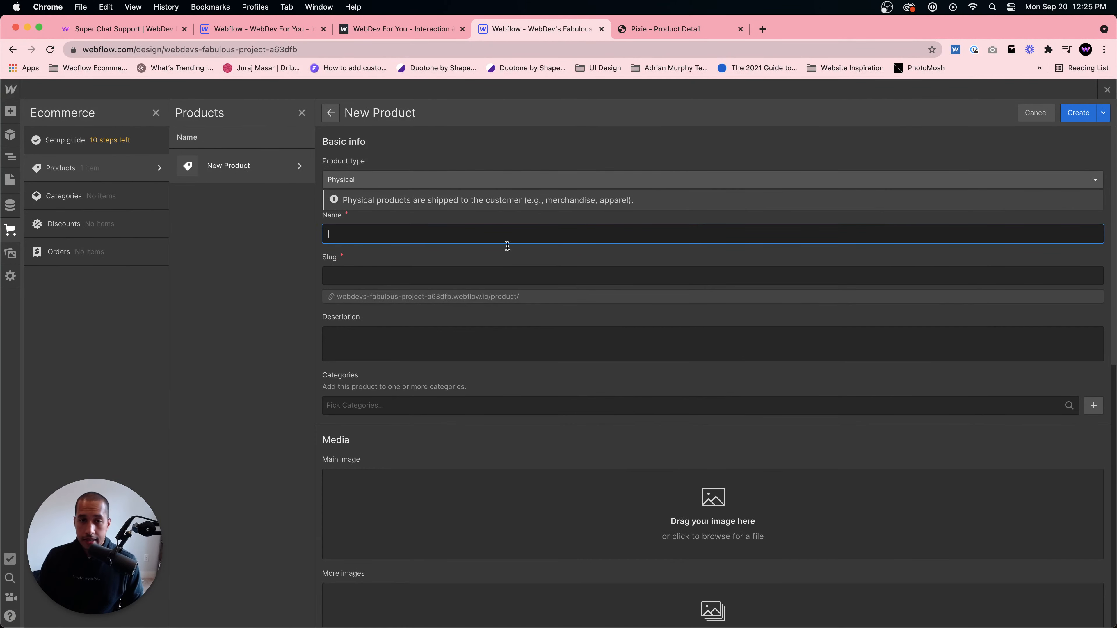
click(680, 29)
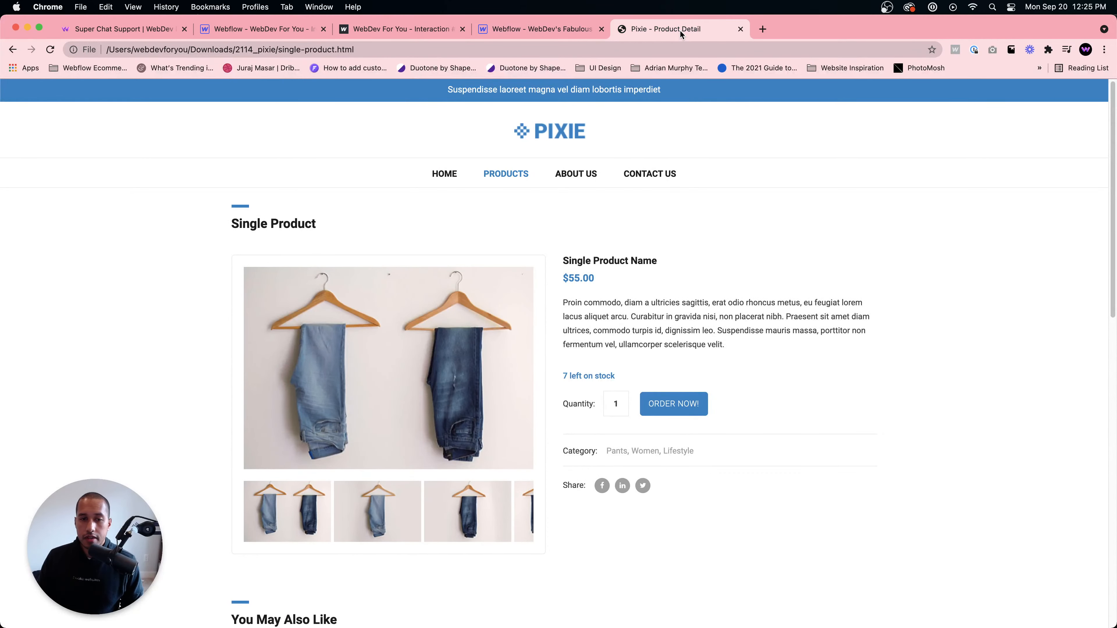
click(547, 28)
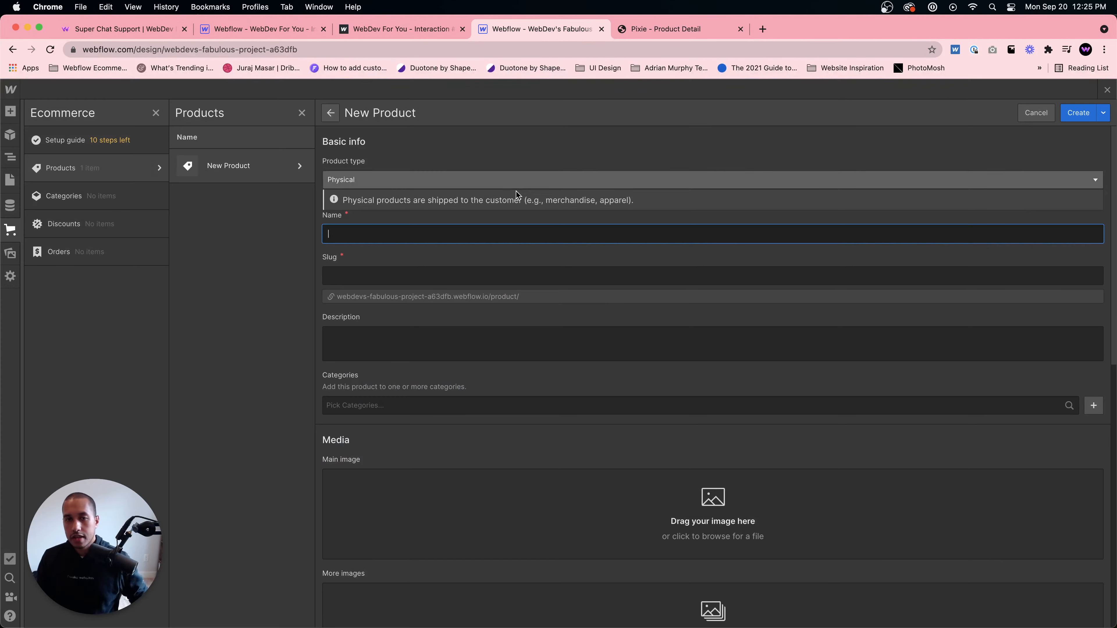
text(Blue J)
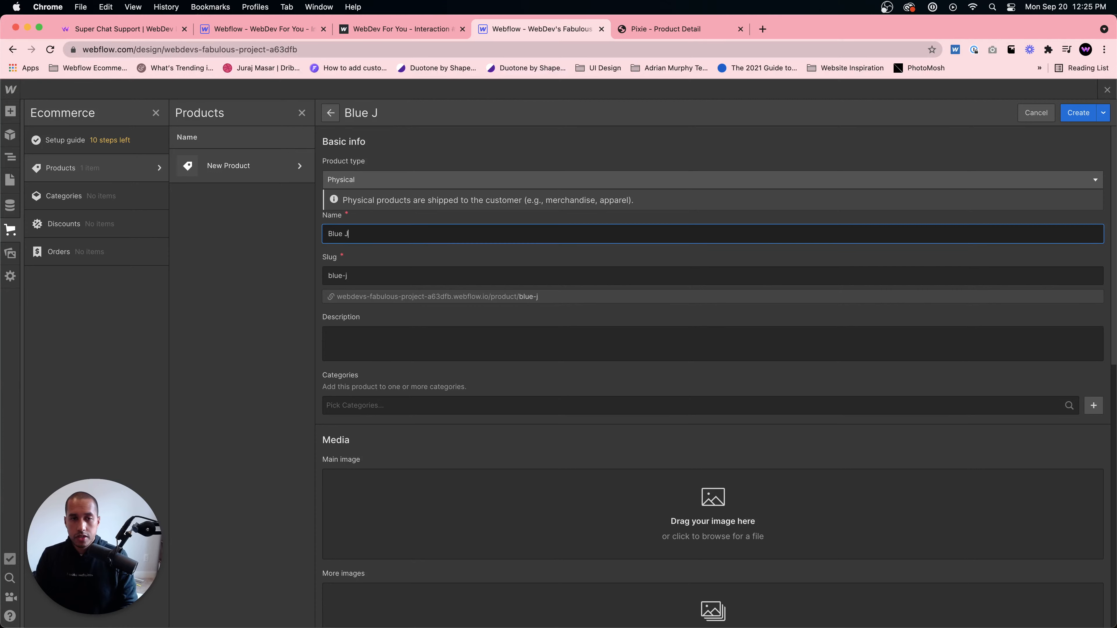
text(eans)
- Copy the Pixie single product description text into the Blue Jeans product's description field
click(346, 353)
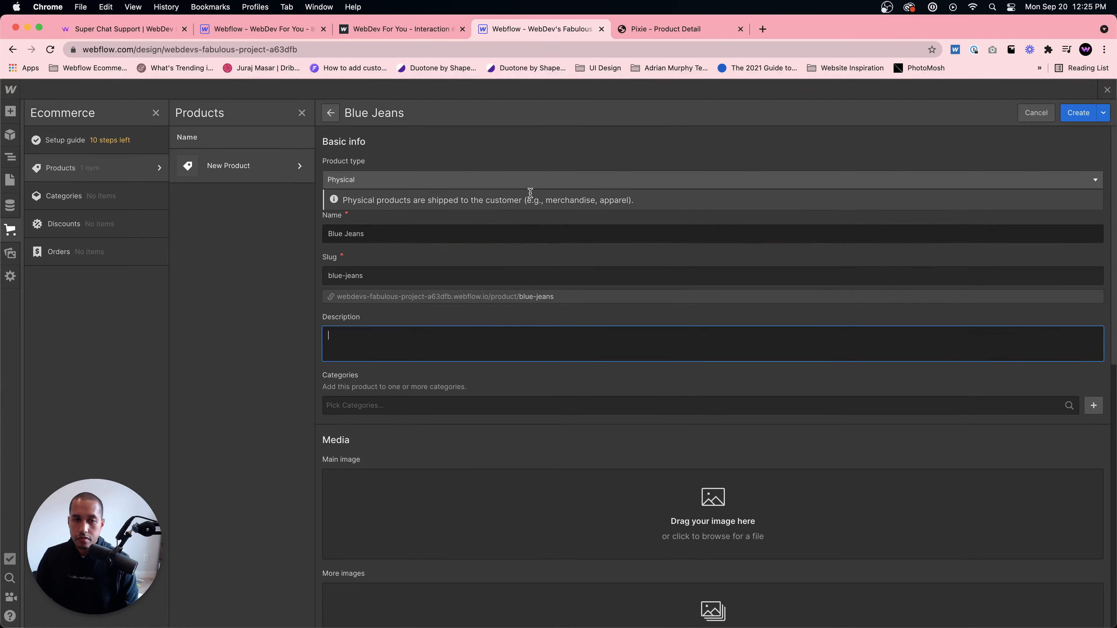
click(646, 35)
drag(724, 346, 562, 300)
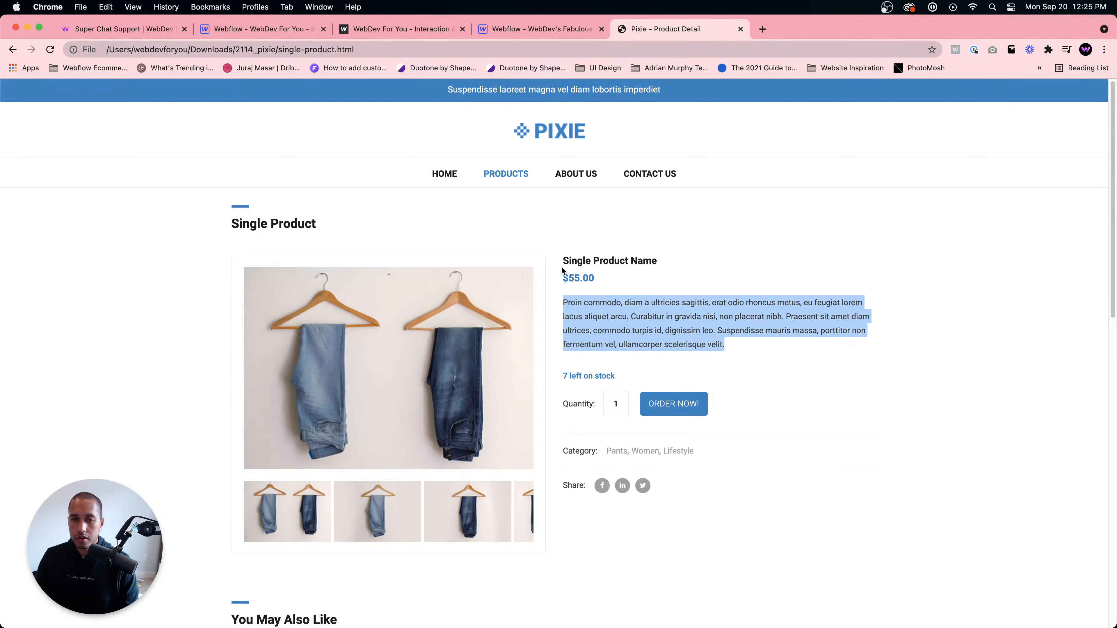
key(super+c)
click(523, 28)
key(super+v)
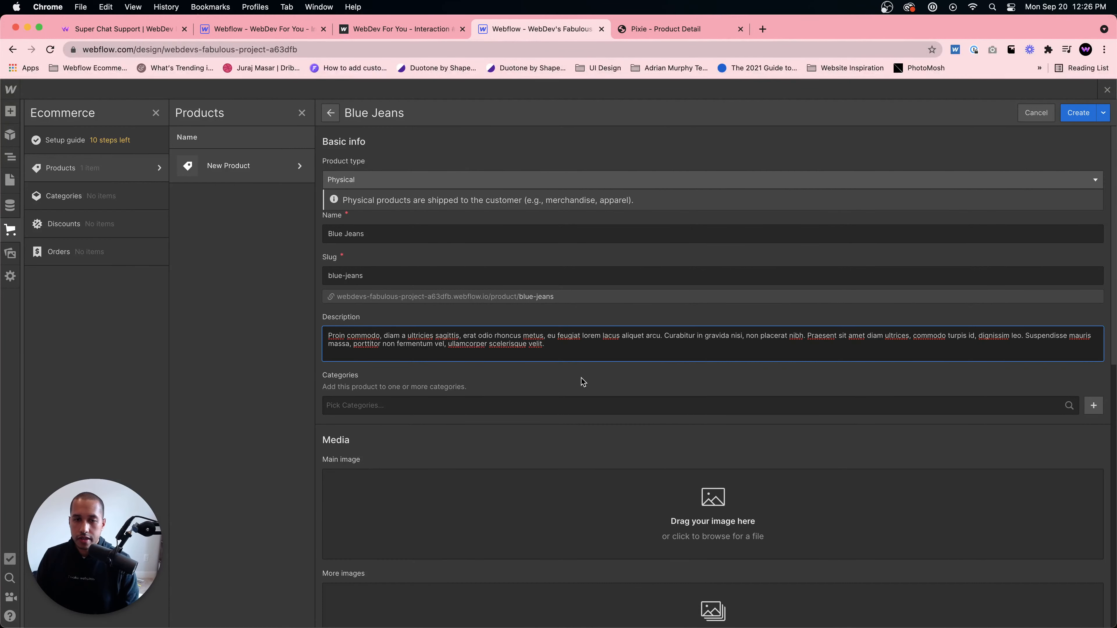
- Examine the Pixie template's product detail and products listing pages for the product range and categories
click(461, 401)
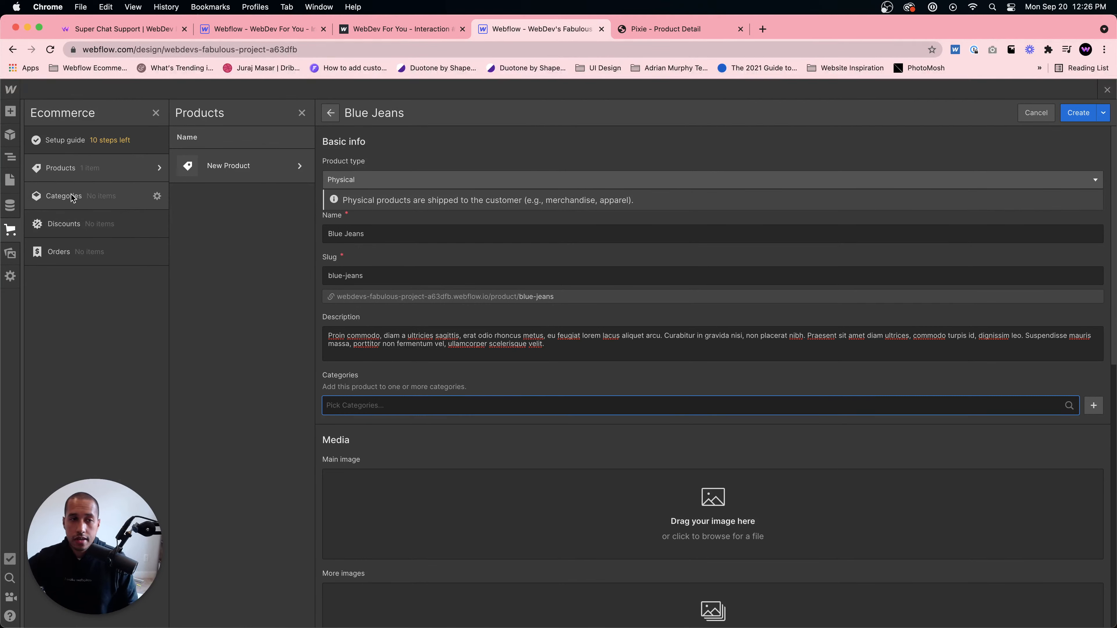
click(685, 28)
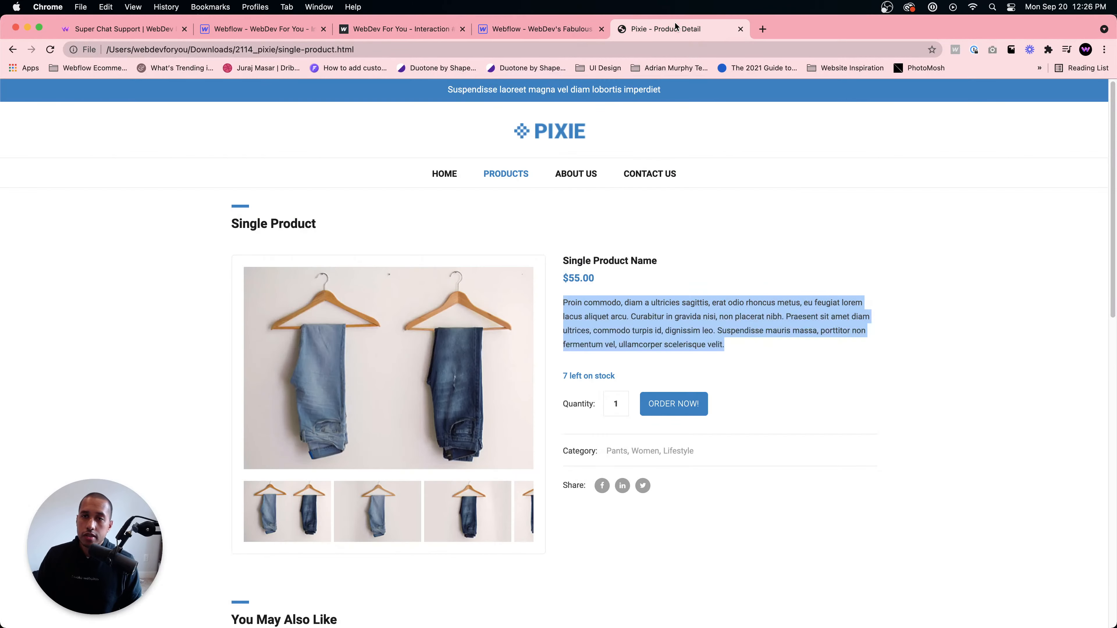
scroll(438, 342, down, 10)
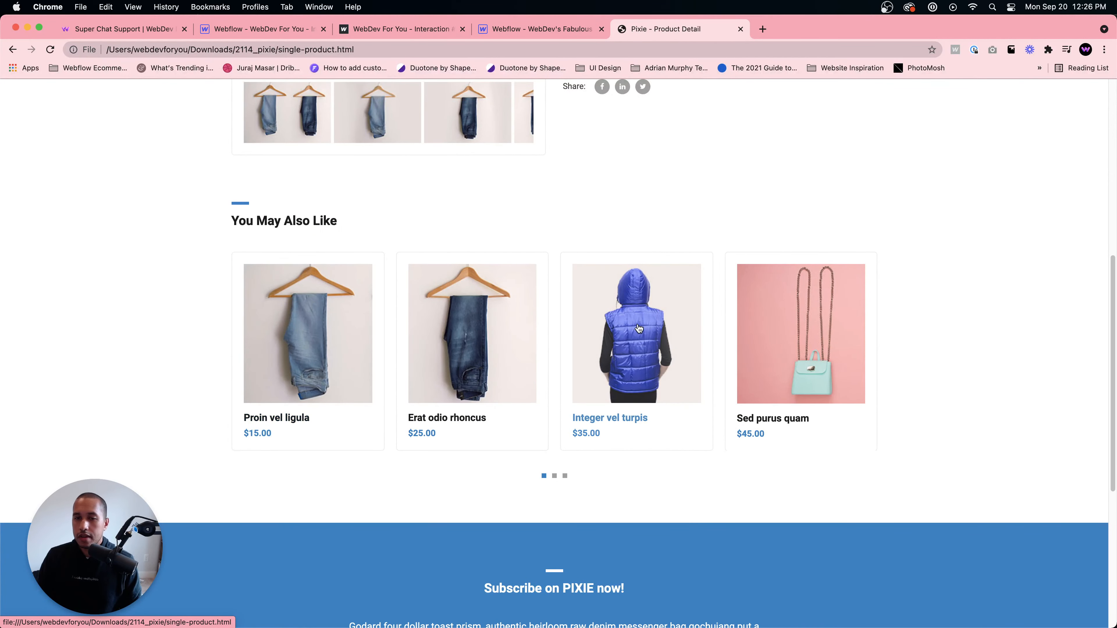
scroll(695, 340, up, 10)
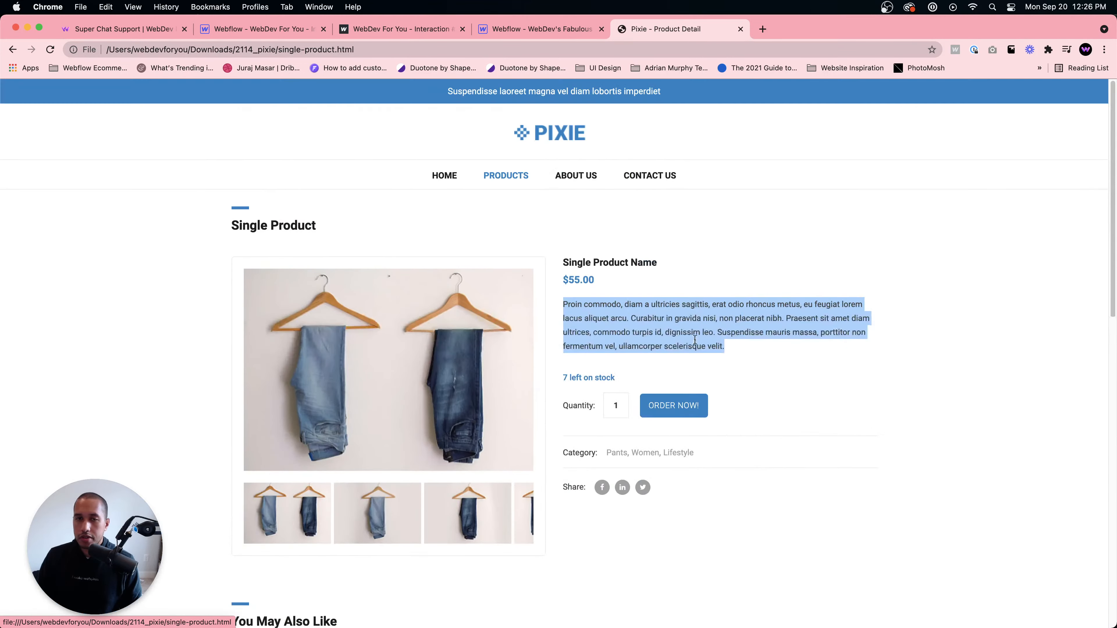
click(501, 175)
scroll(503, 277, down, 5)
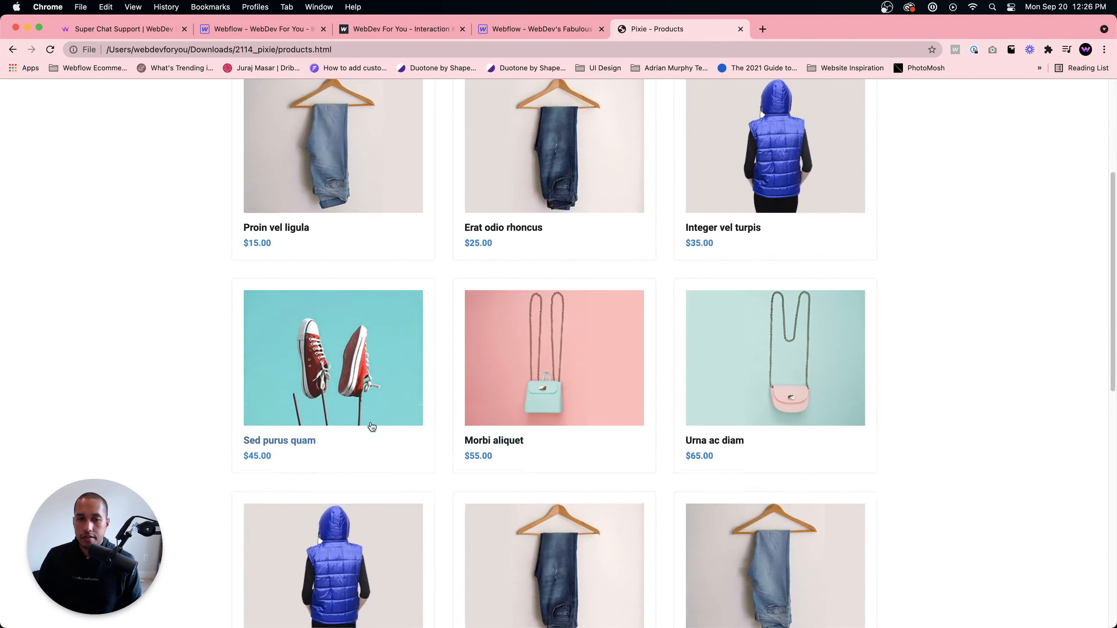
scroll(371, 426, down, 2)
scroll(654, 407, up, 5)
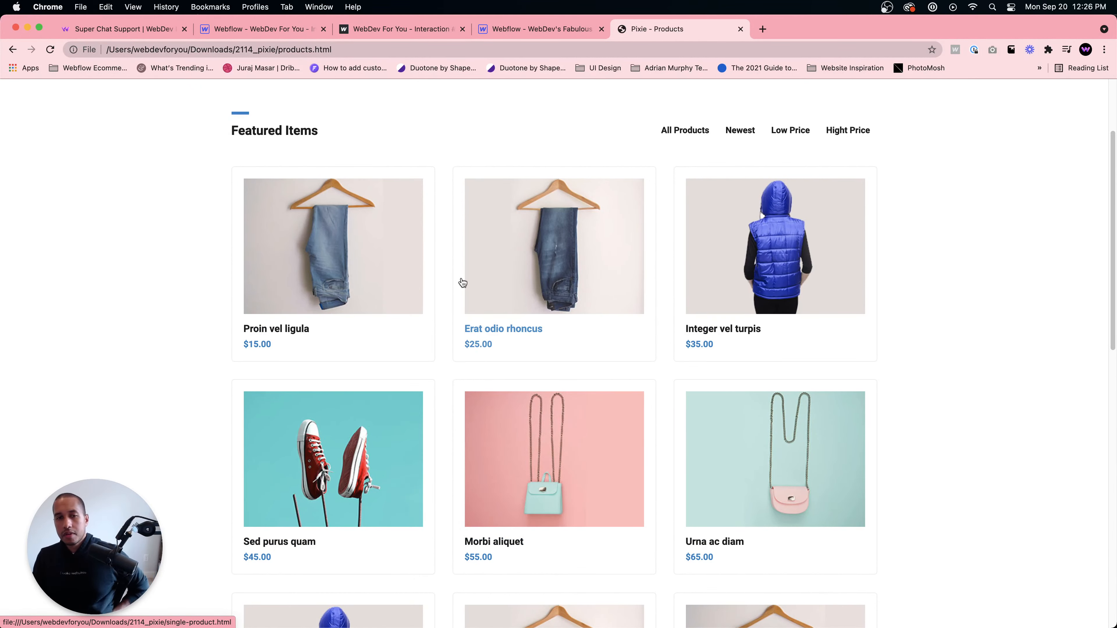
scroll(505, 242, down, 5)
scroll(563, 315, up, 8)
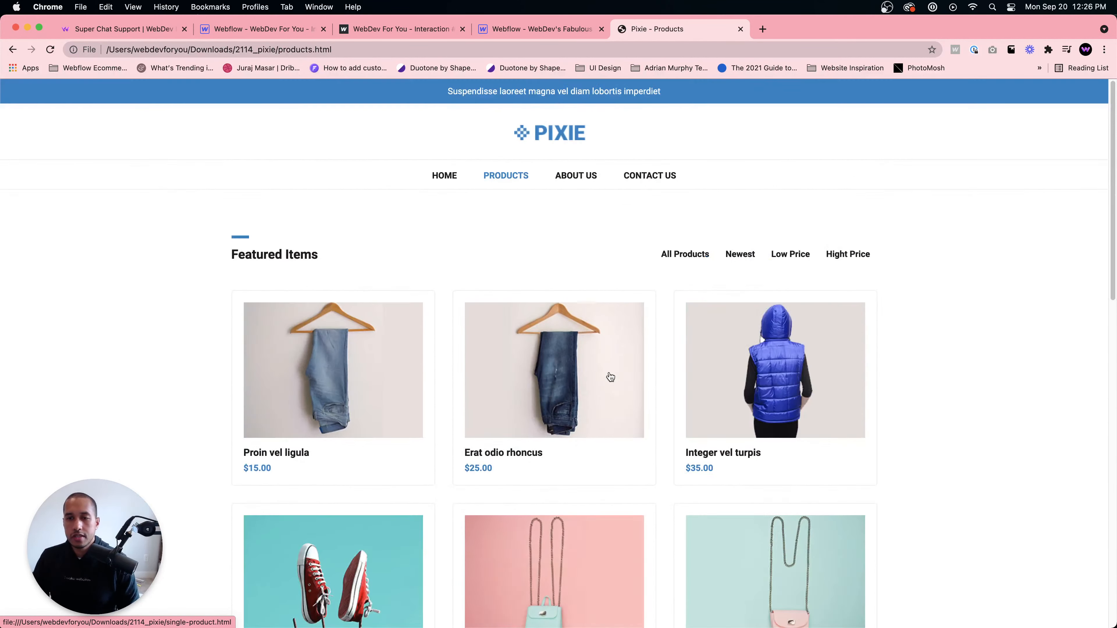
scroll(616, 382, down, 4)
scroll(490, 477, down, 2)
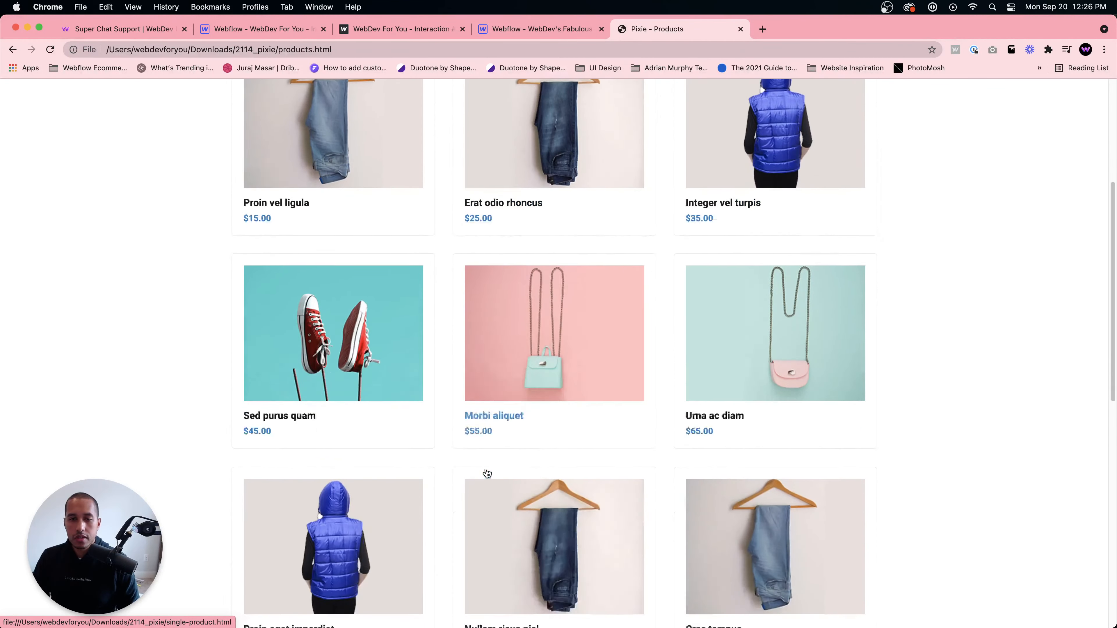
scroll(487, 472, down, 1)
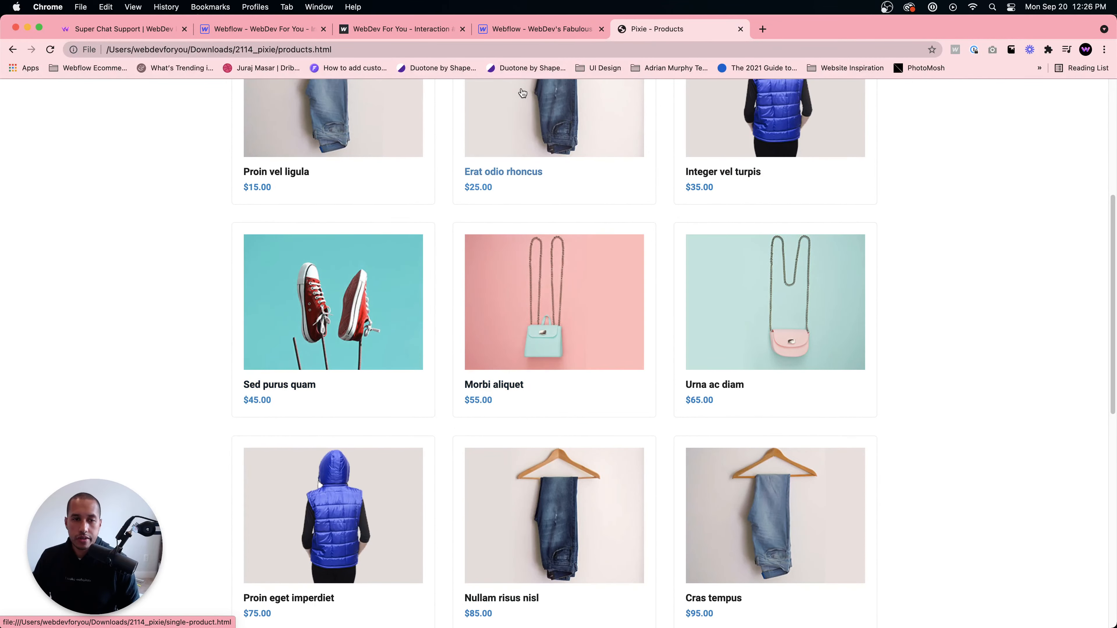
click(532, 35)
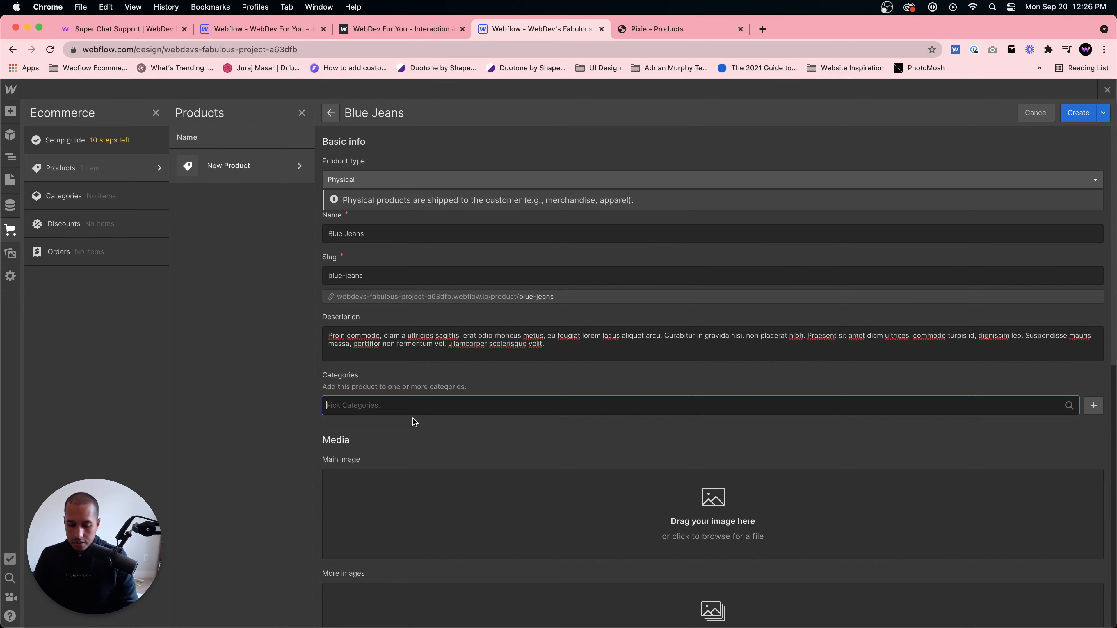
- Create a new category named Jeans and assign it to the Blue Jeans product
text(Jeans)
key(Return)
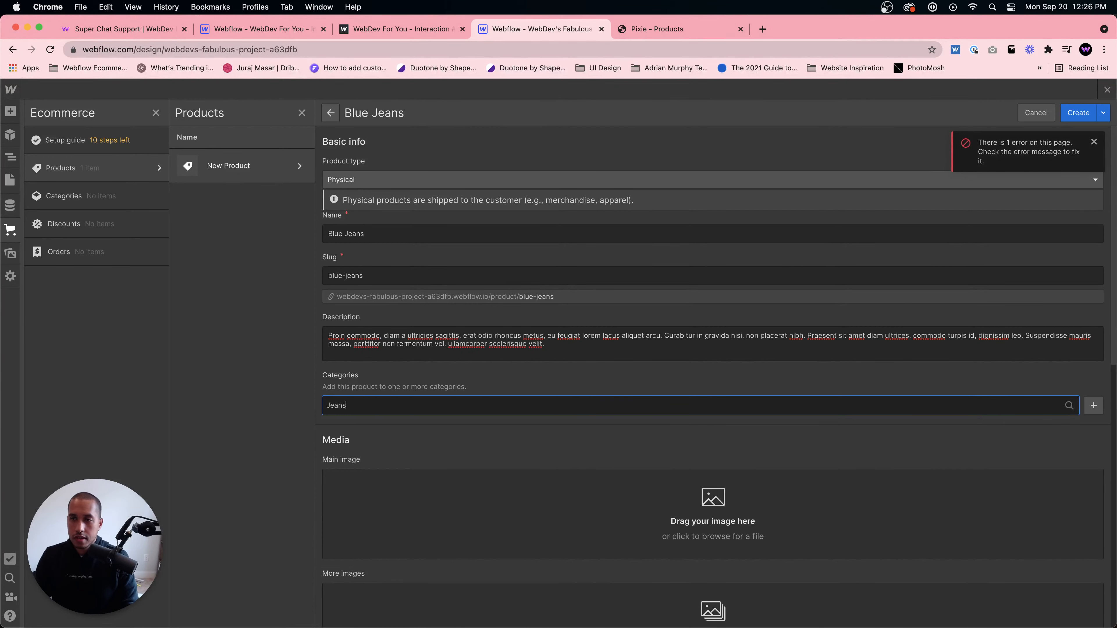
click(1092, 409)
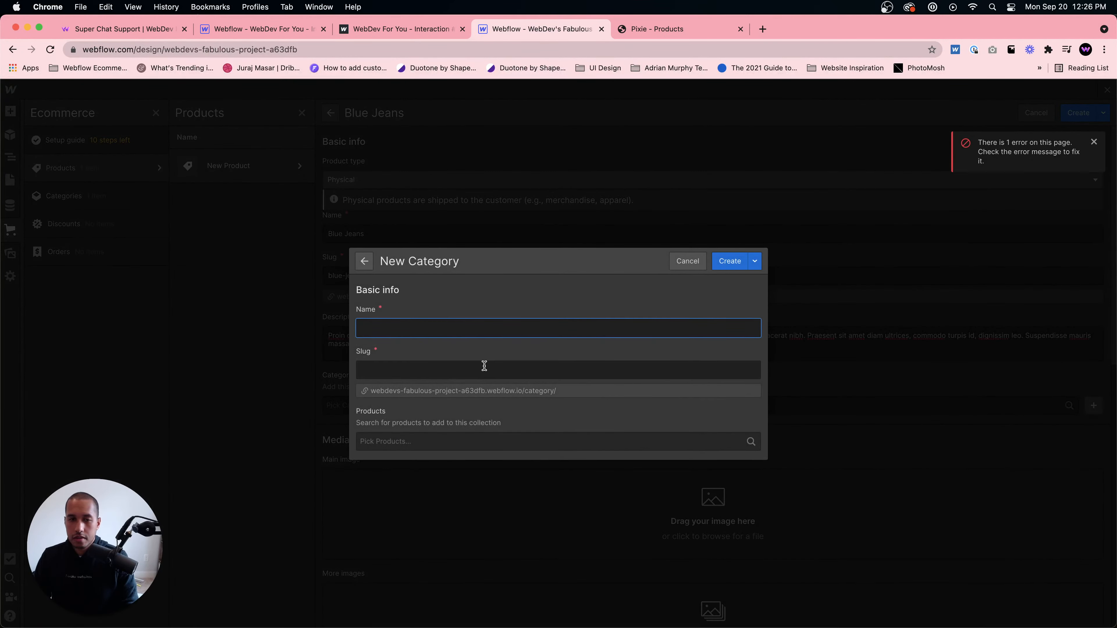
text(Jeans)
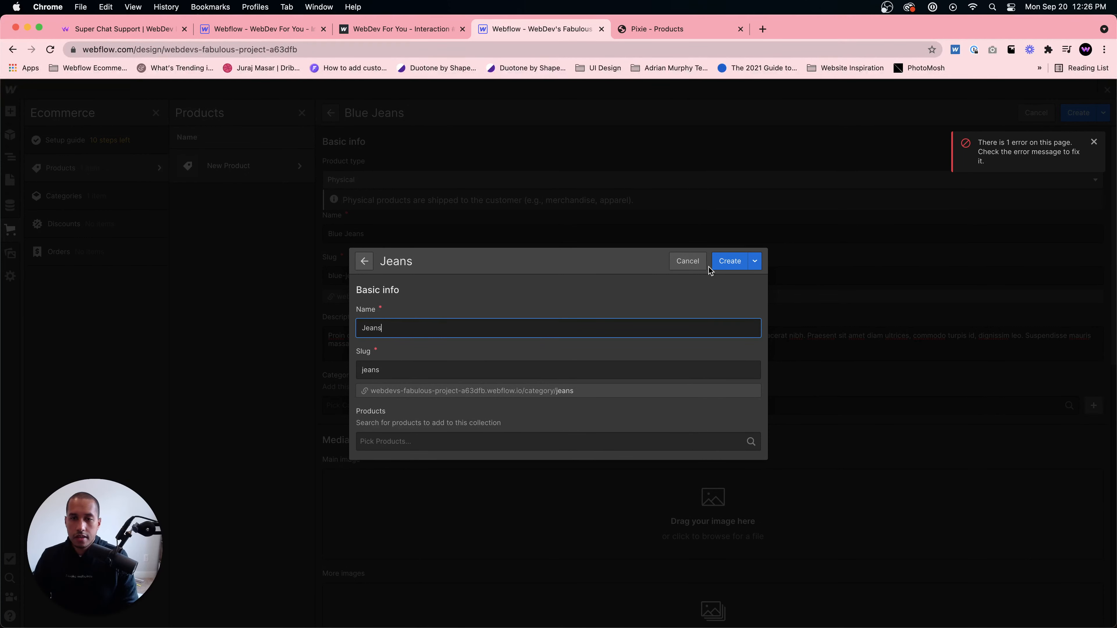
click(718, 264)
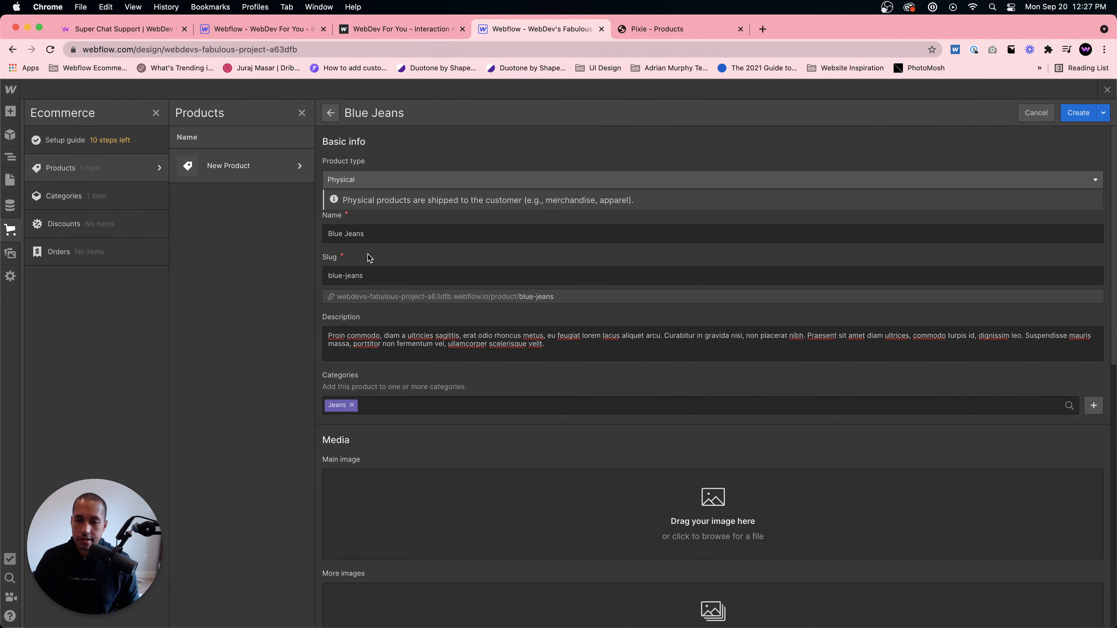
- Set the product's main image to item-02.jpg from the Pixie images folder
scroll(442, 470, down, 2)
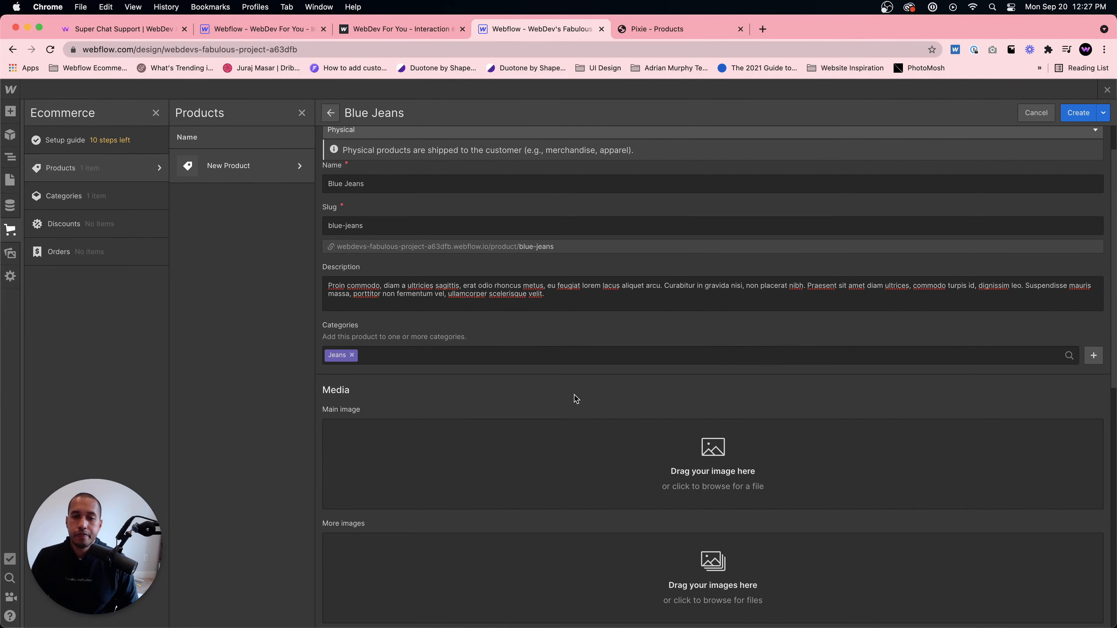
scroll(654, 440, down, 2)
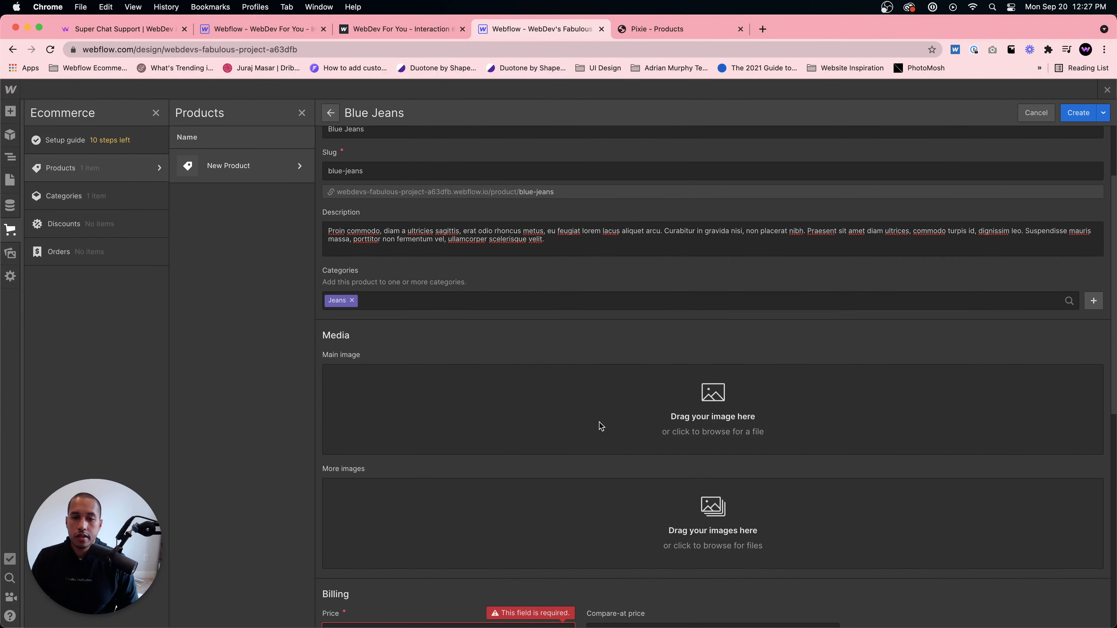
scroll(397, 623, down, 1)
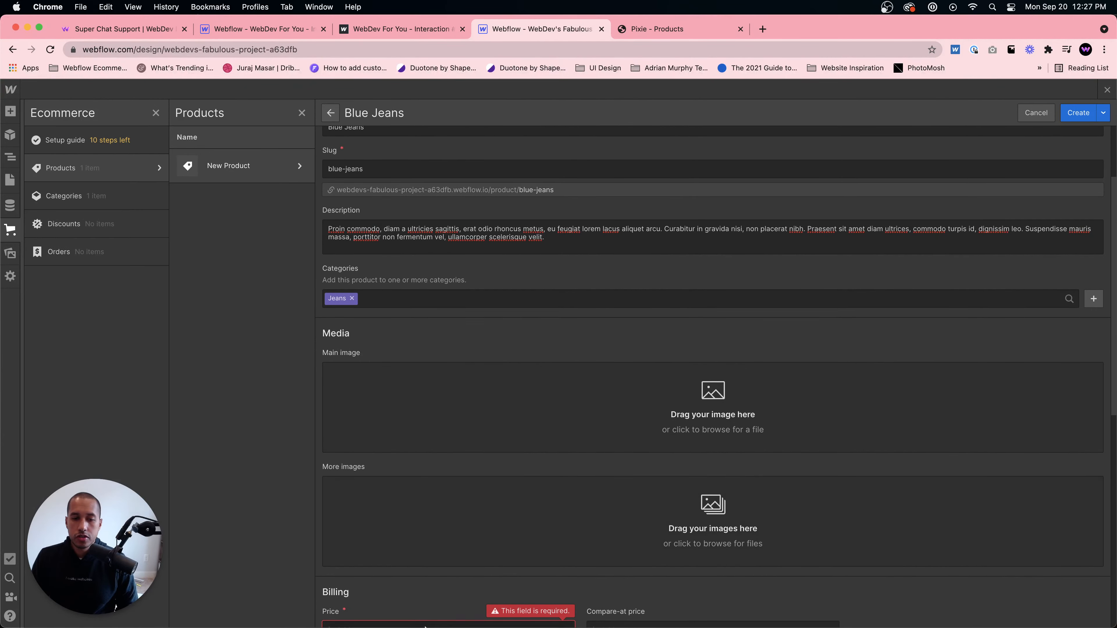
mouse_move(441, 622)
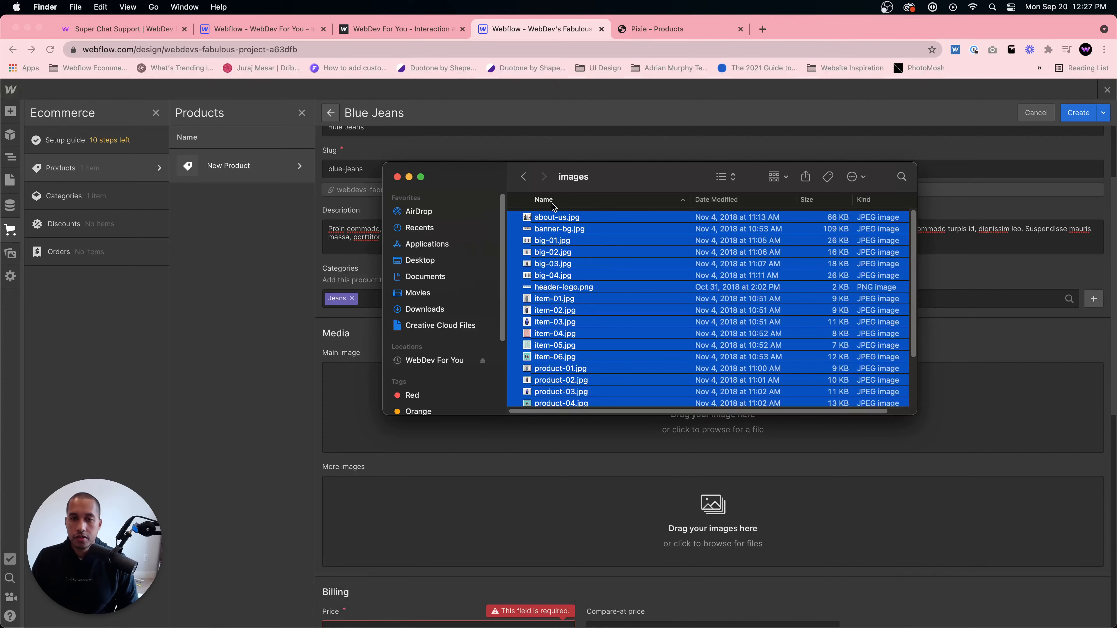
click(725, 177)
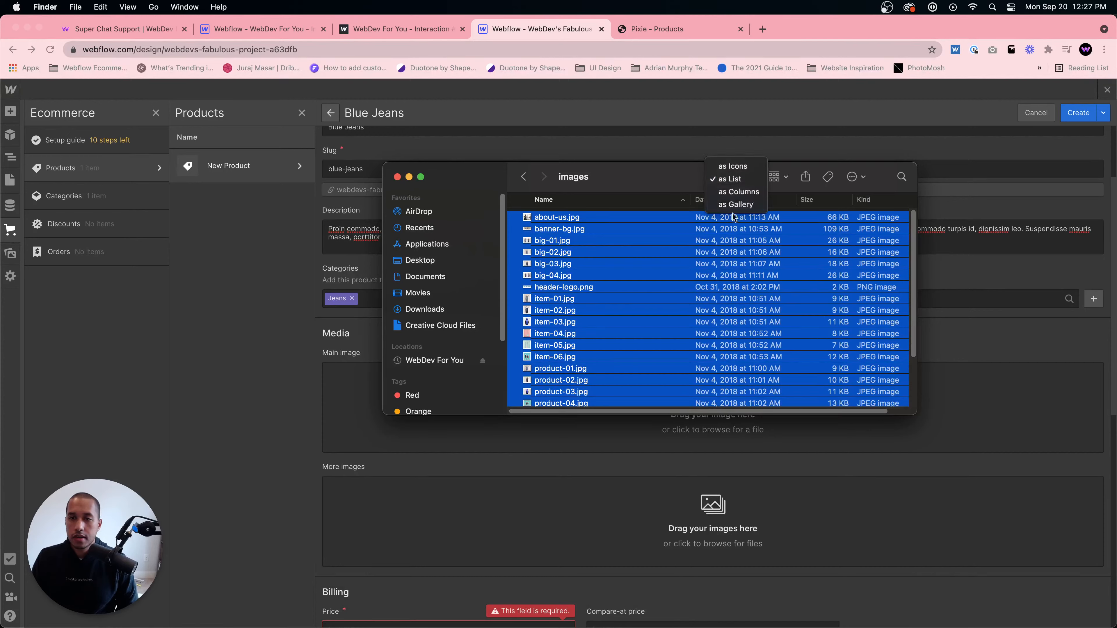
click(728, 165)
click(850, 400)
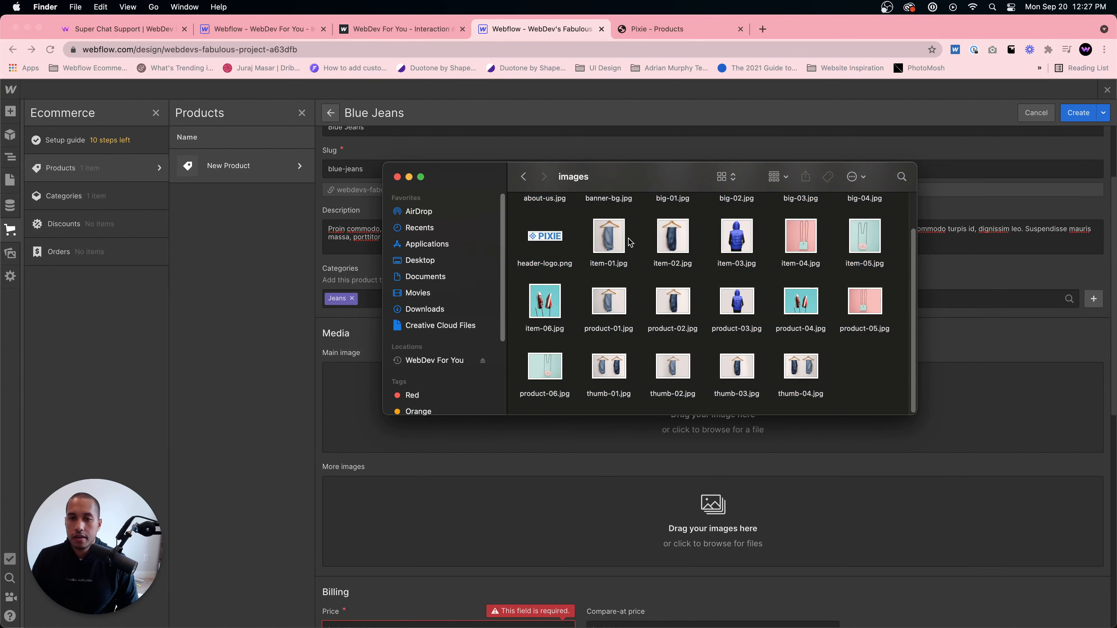
drag(610, 165, 739, 179)
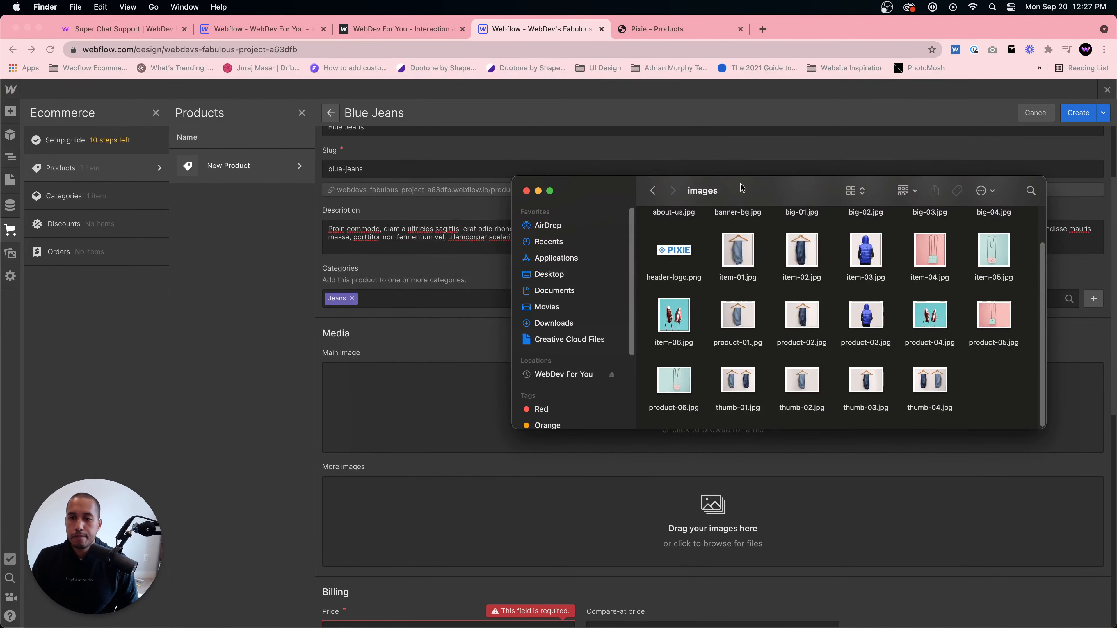
click(805, 243)
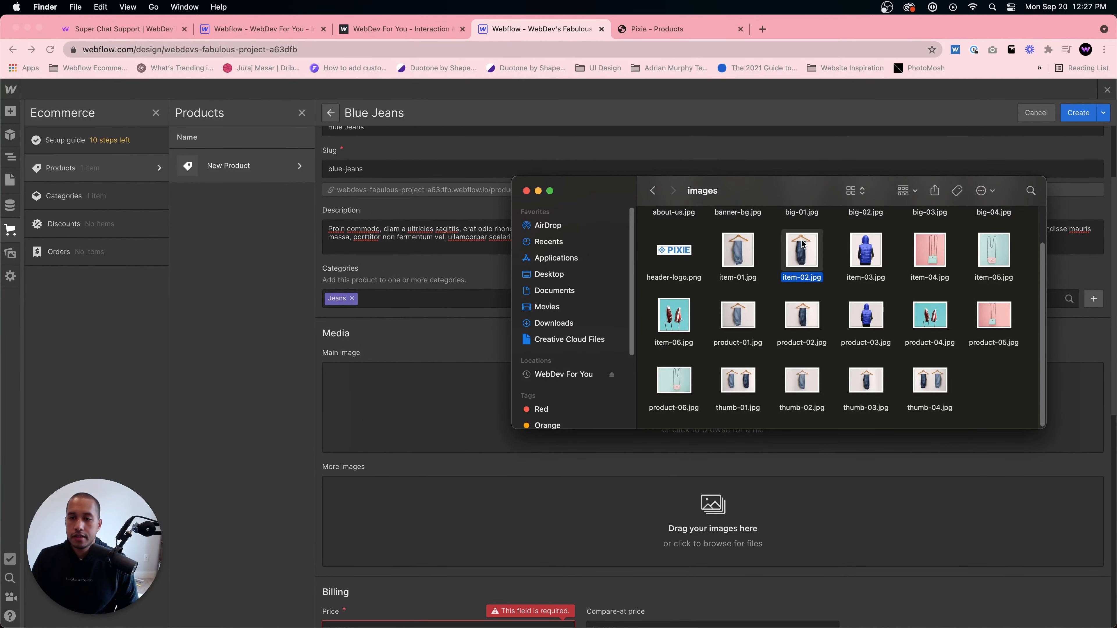
drag(802, 249, 451, 387)
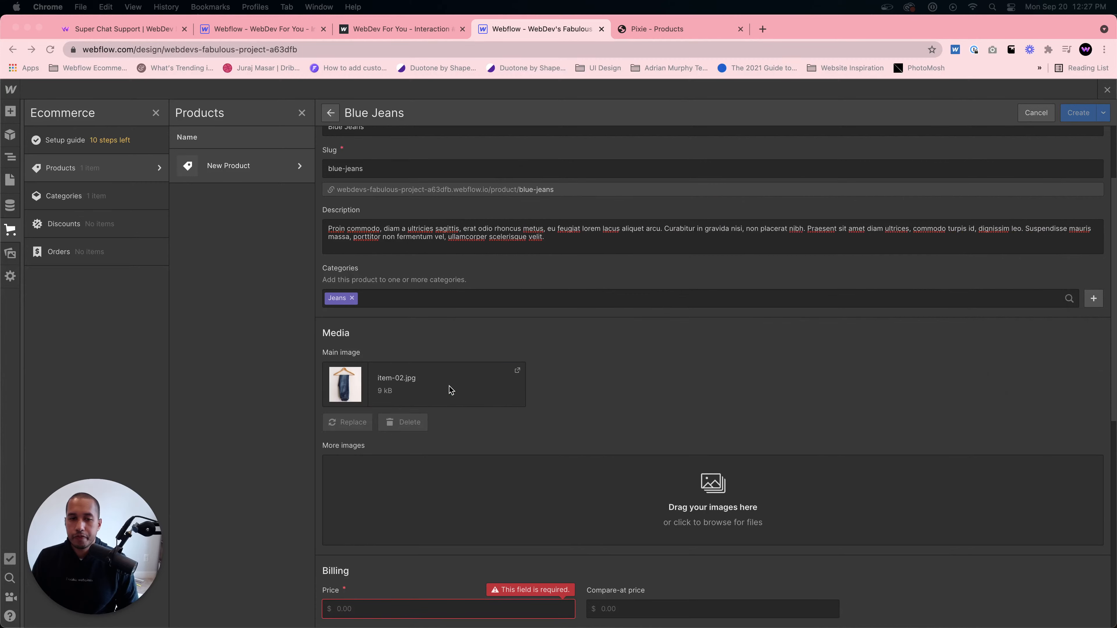
- Enter 29 as the Blue Jeans product's price
scroll(564, 453, down, 5)
click(379, 416)
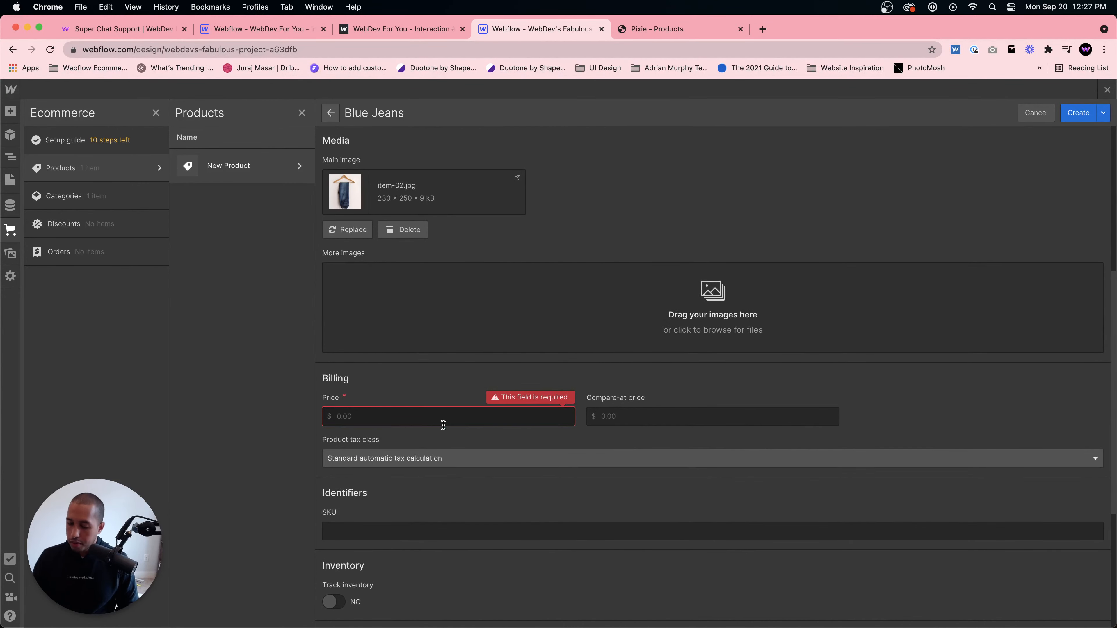
text(29.99)
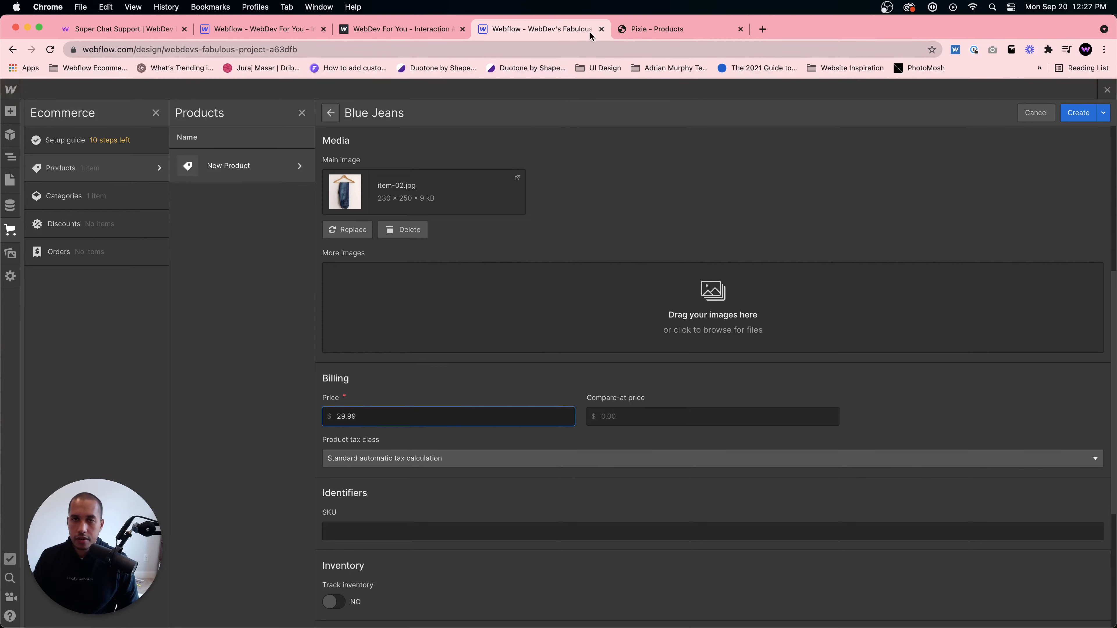
- Set the Blue Jeans price to 25.00 to match the Pixie products listing
click(625, 29)
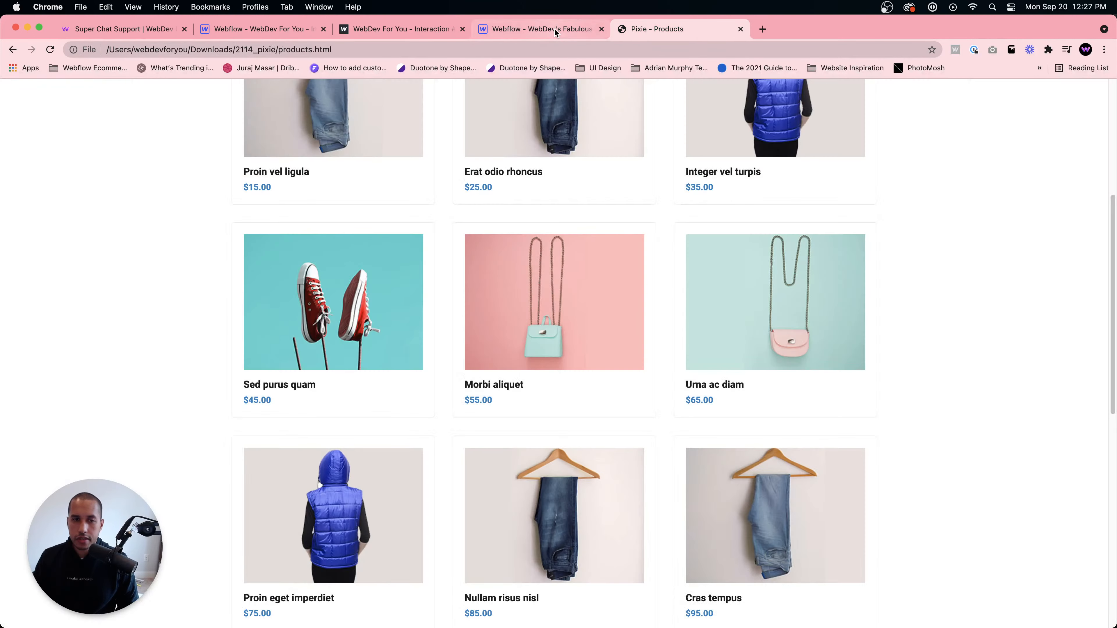
scroll(590, 135, up, 3)
scroll(472, 272, down, 1)
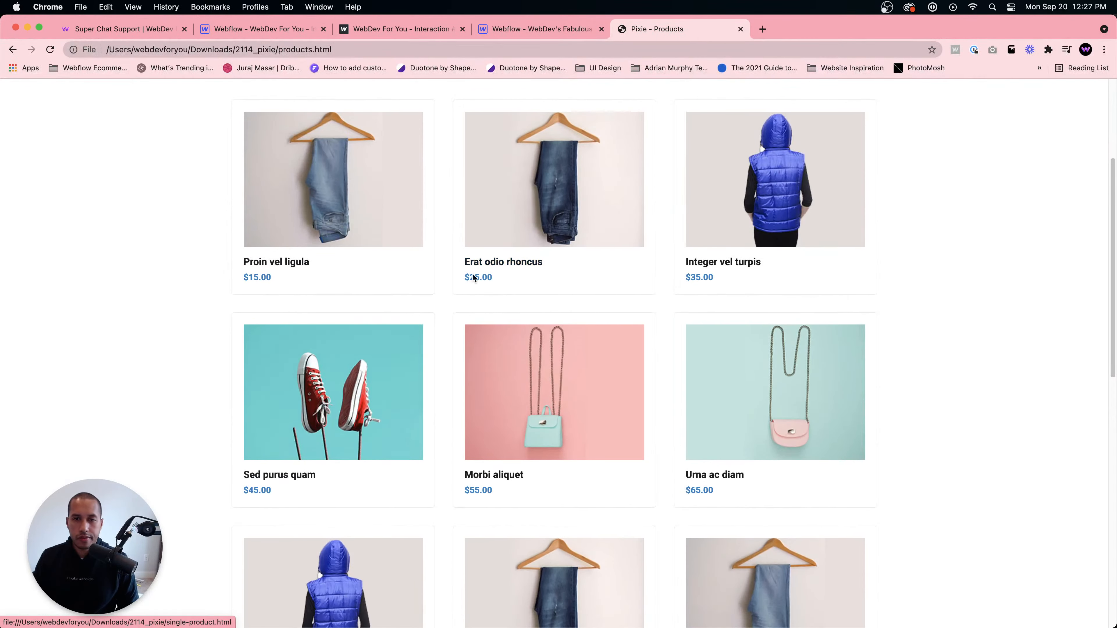
click(544, 29)
double_click(347, 410)
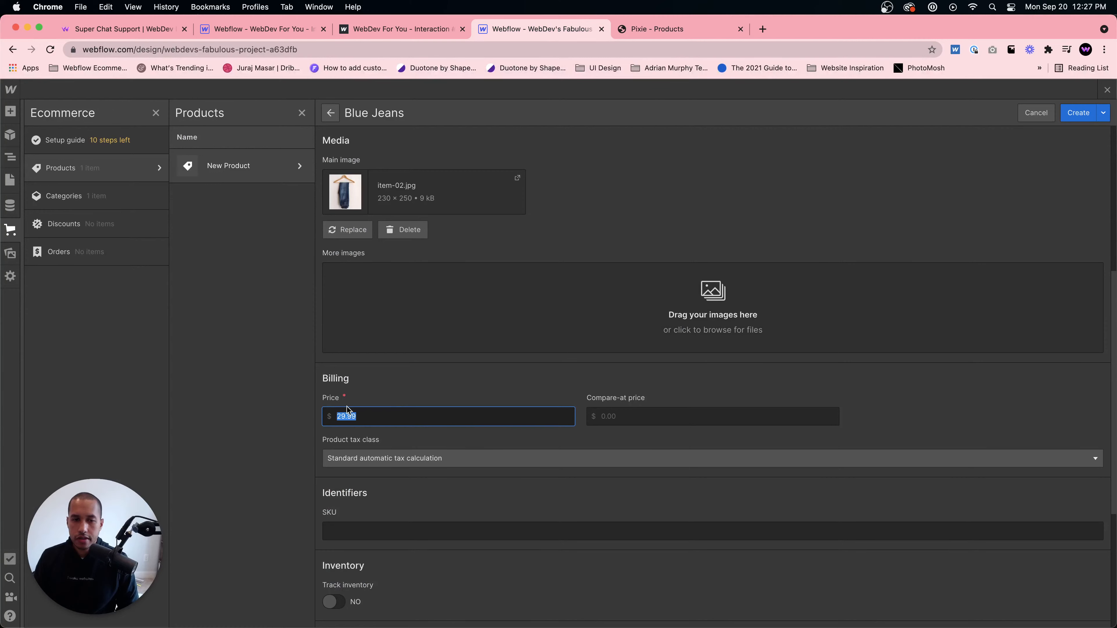
text(25)
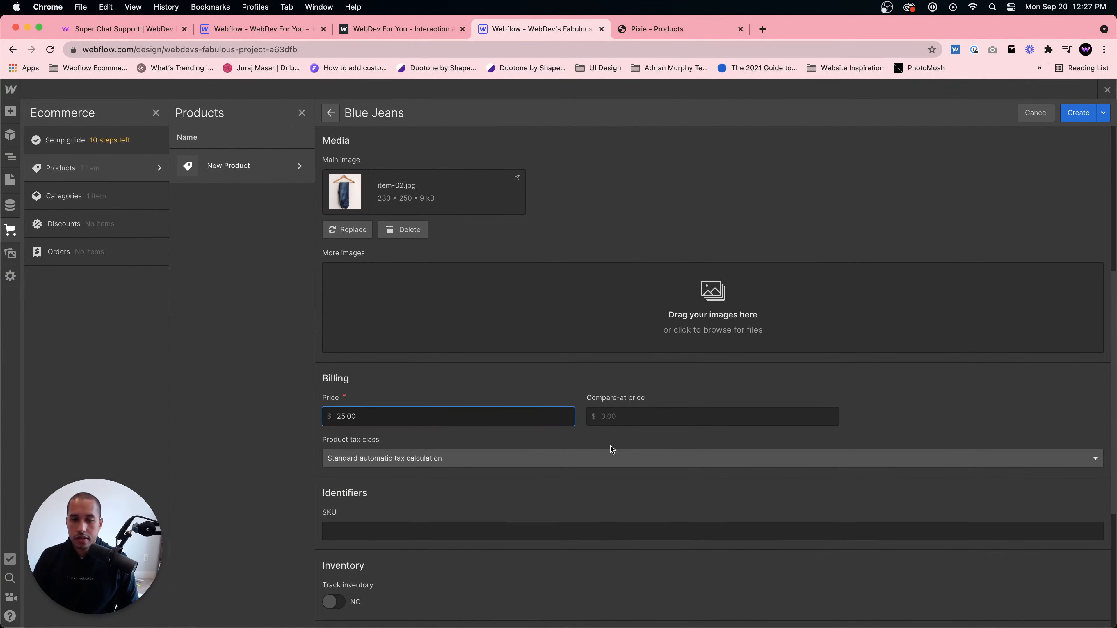
- Turn on inventory tracking for the product and set its quantity to 10
scroll(564, 425, down, 3)
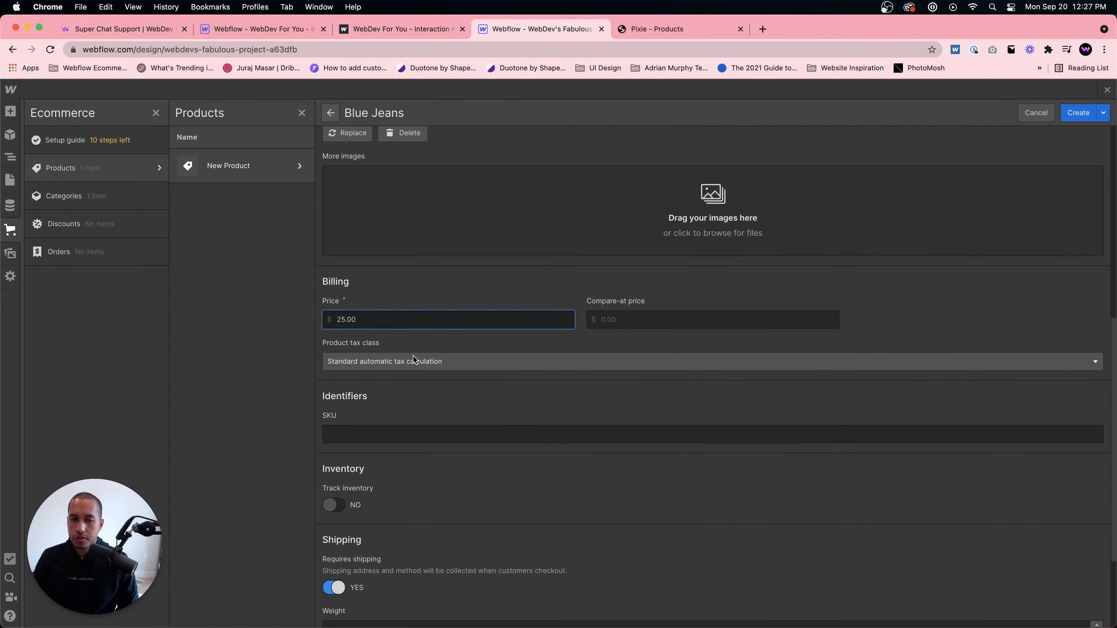
click(372, 434)
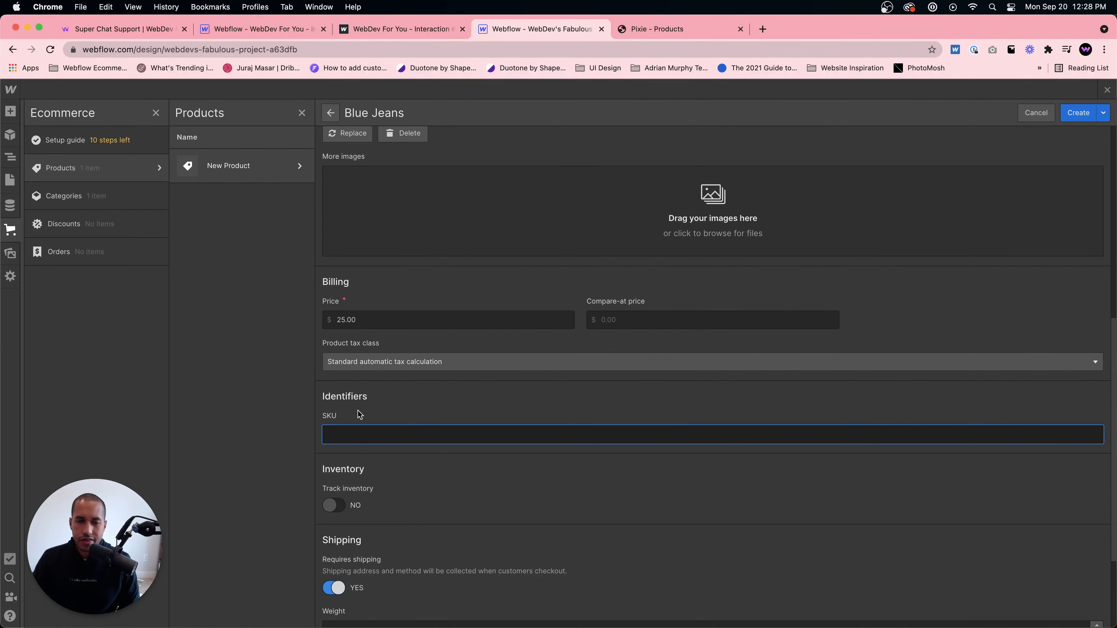
scroll(358, 411, down, 1)
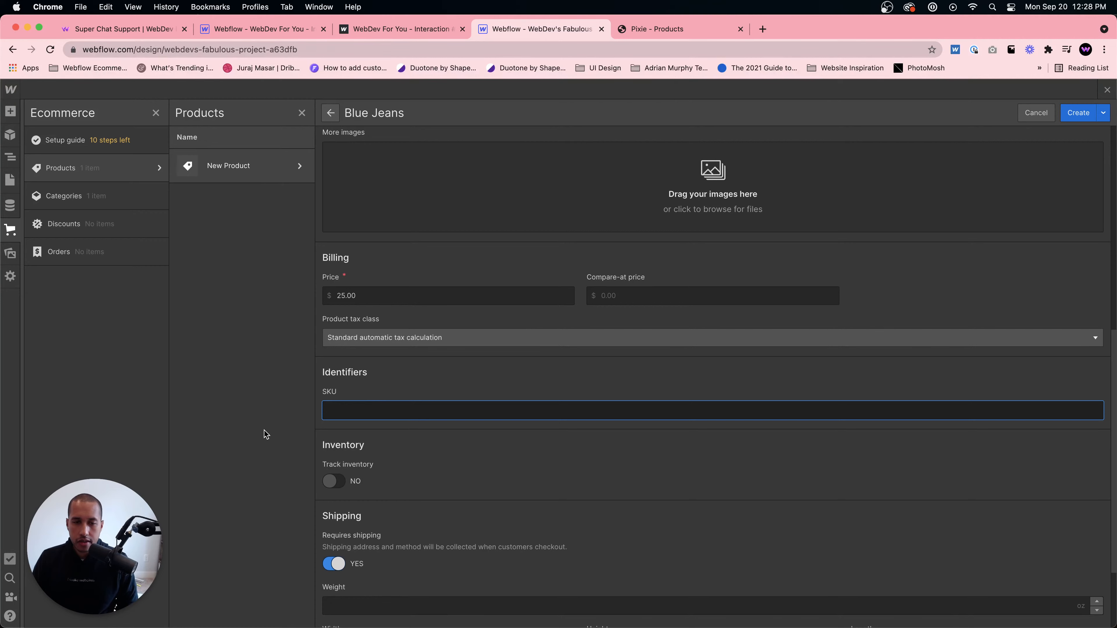
scroll(332, 488, down, 5)
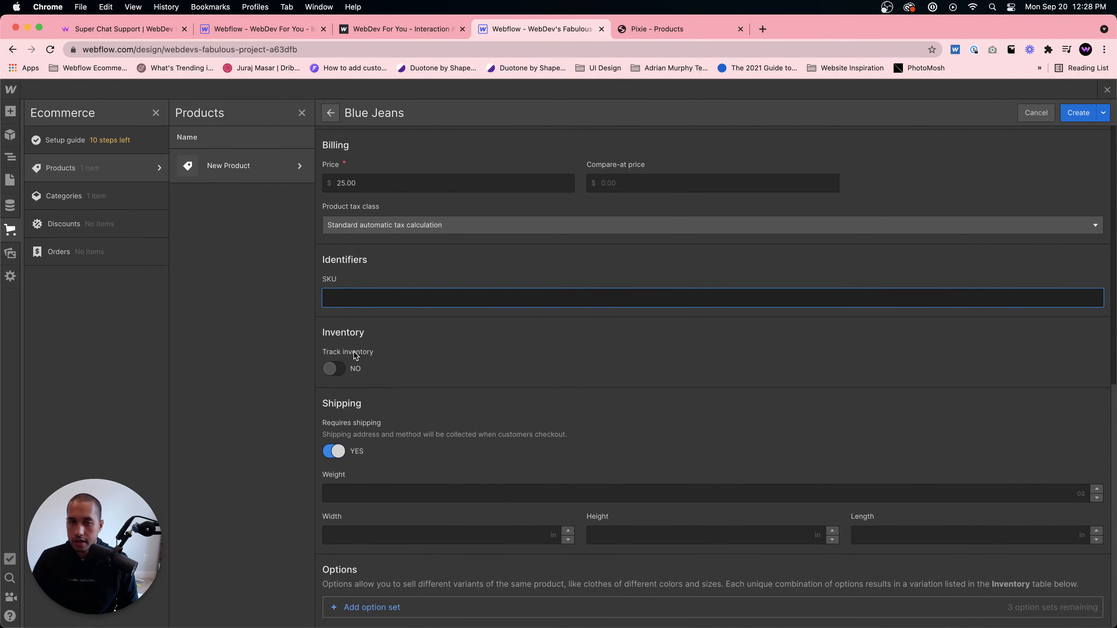
click(338, 368)
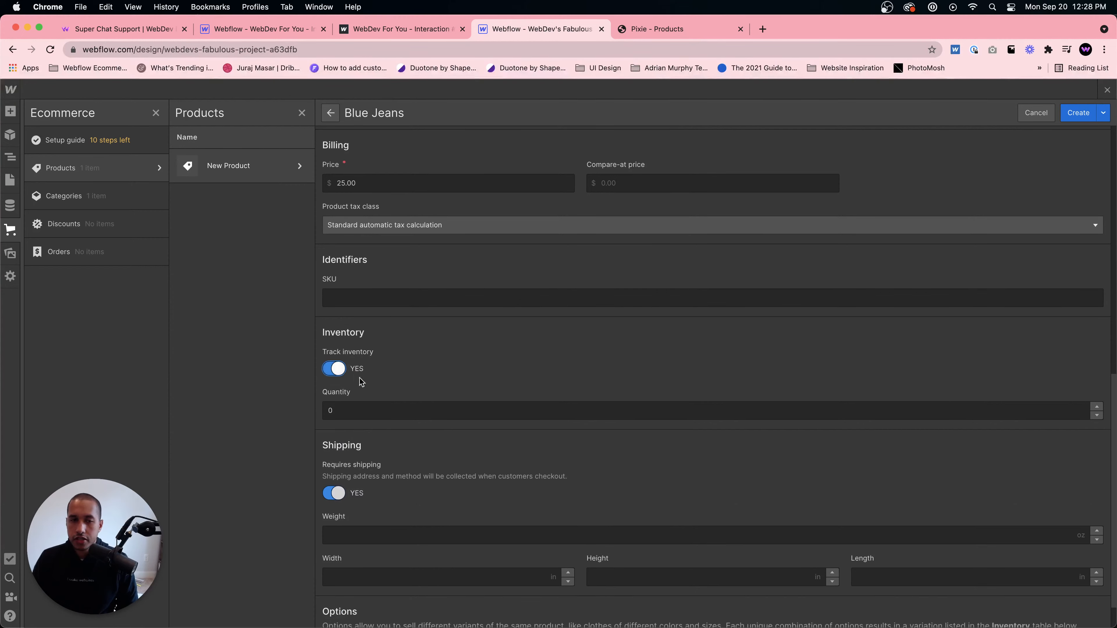
click(357, 411)
text(10)
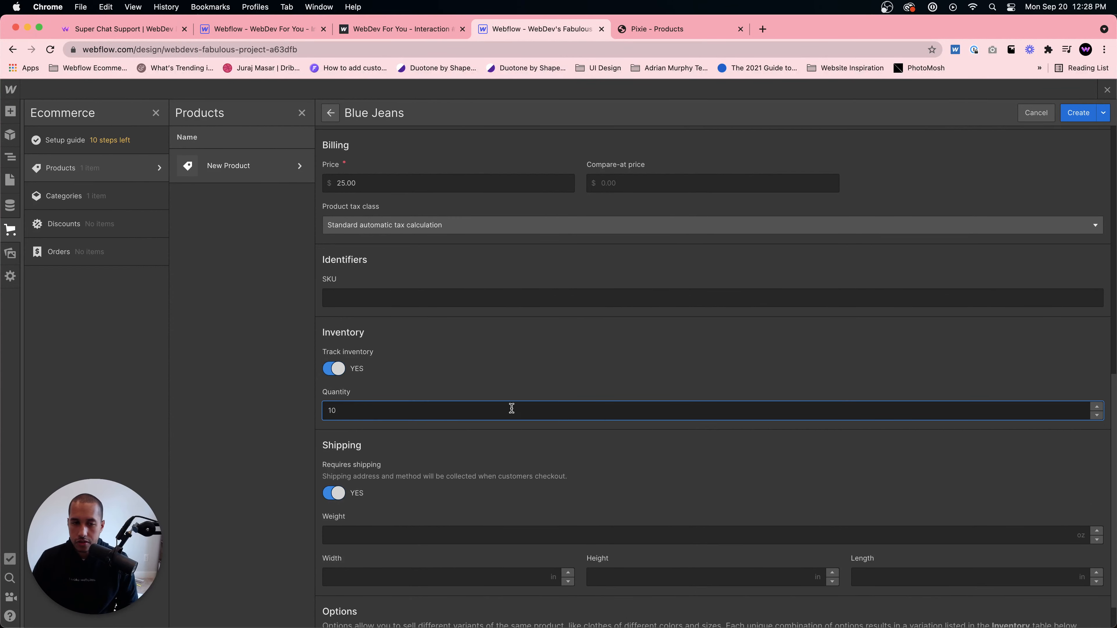
- Compare the product's form fields with the Pixie single product detail page
scroll(386, 407, down, 2)
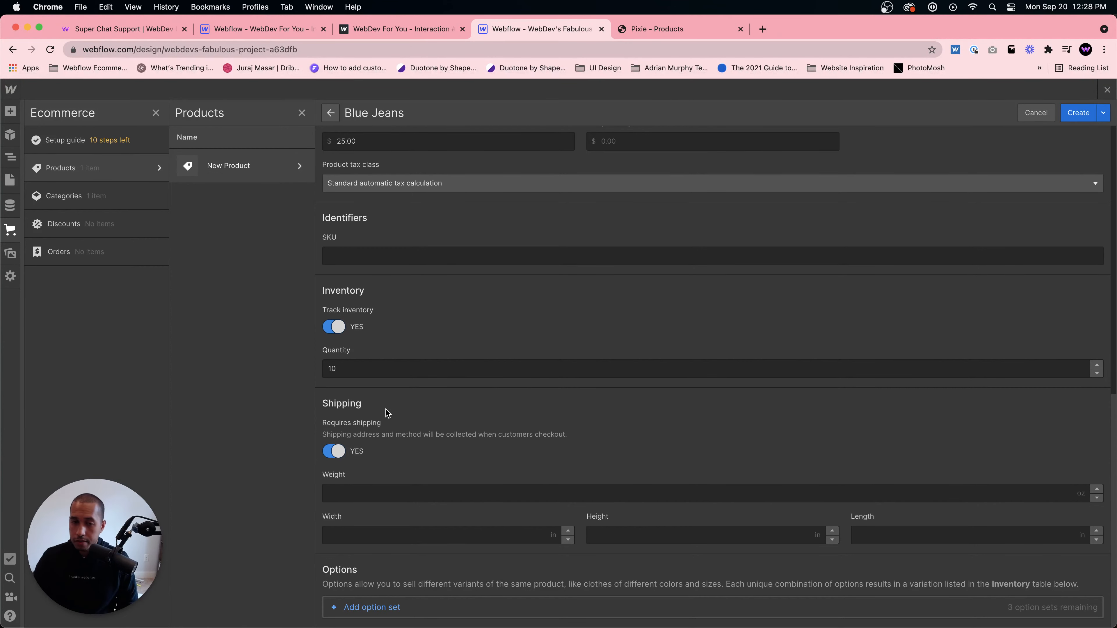
click(358, 497)
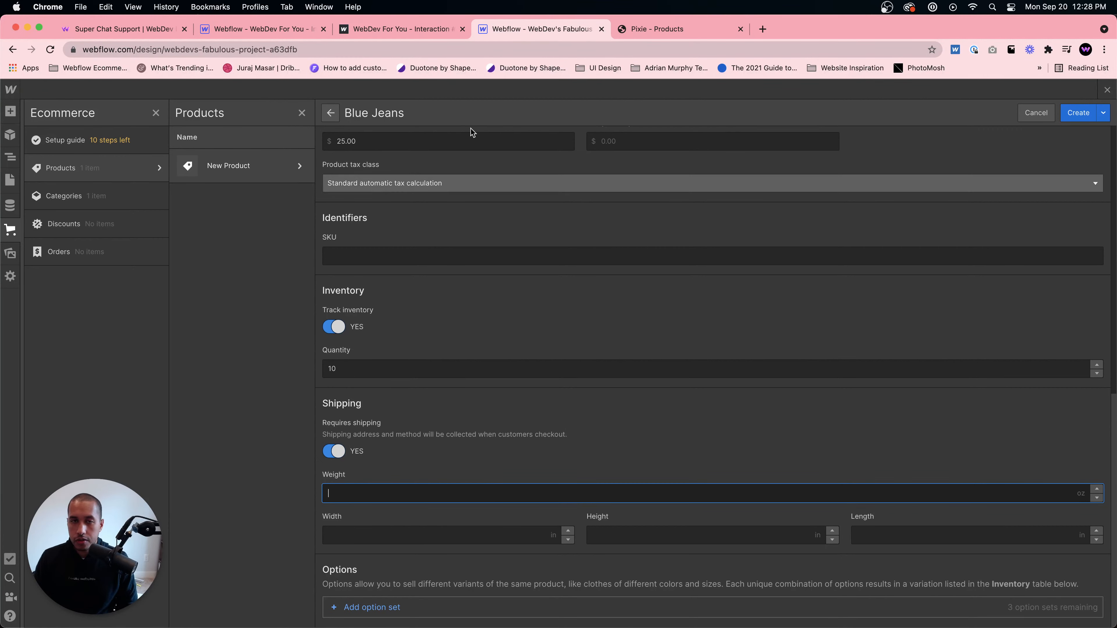
click(681, 30)
scroll(547, 208, up, 5)
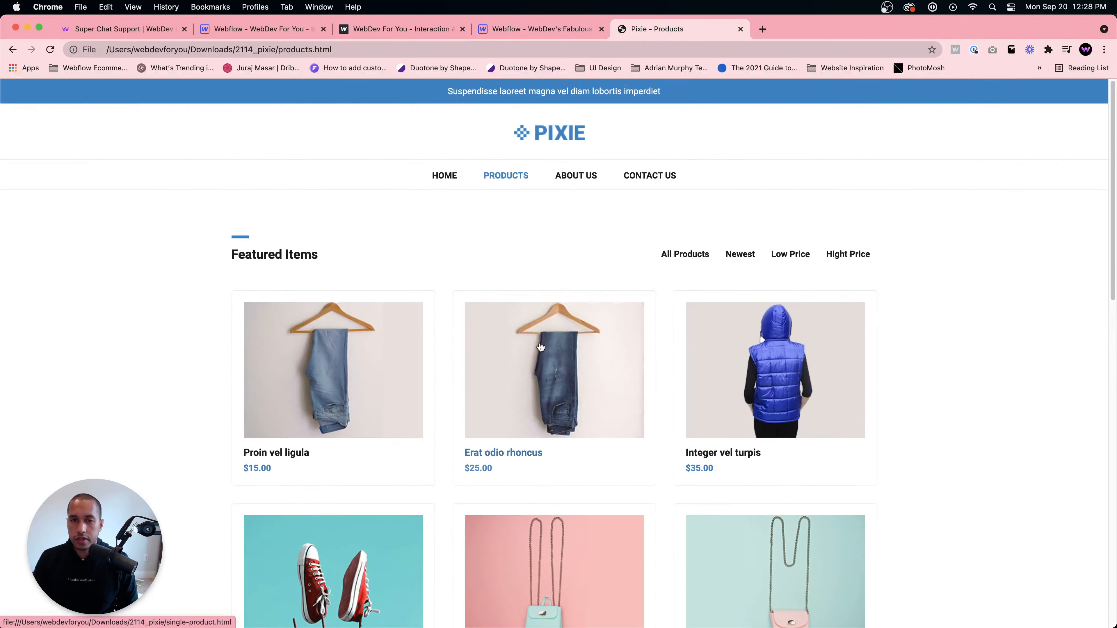
click(541, 346)
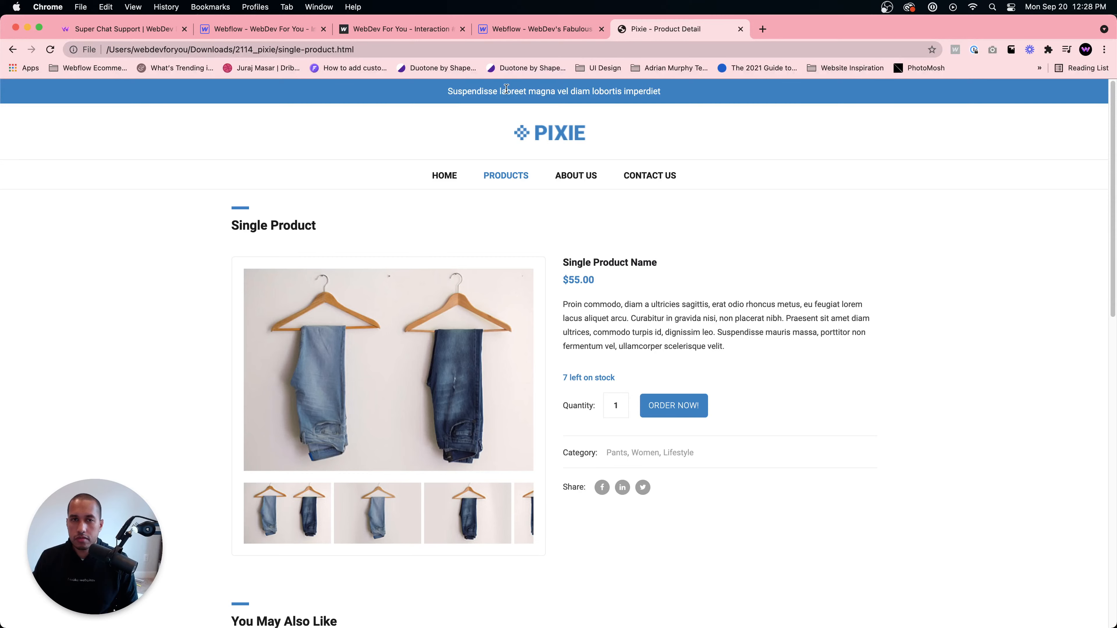
click(504, 32)
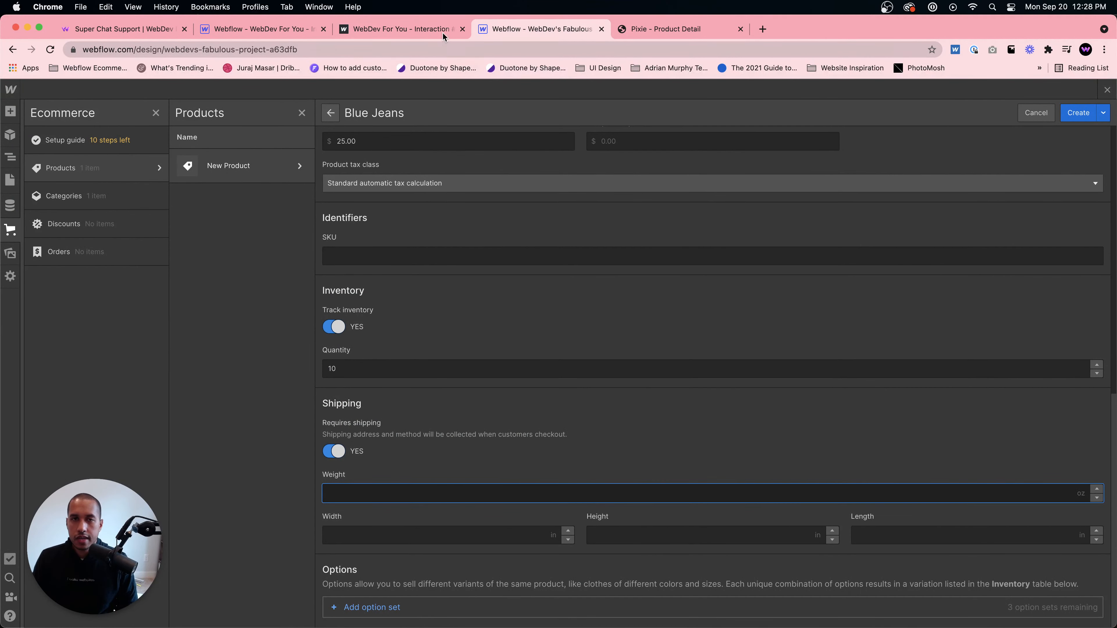
click(270, 28)
click(637, 30)
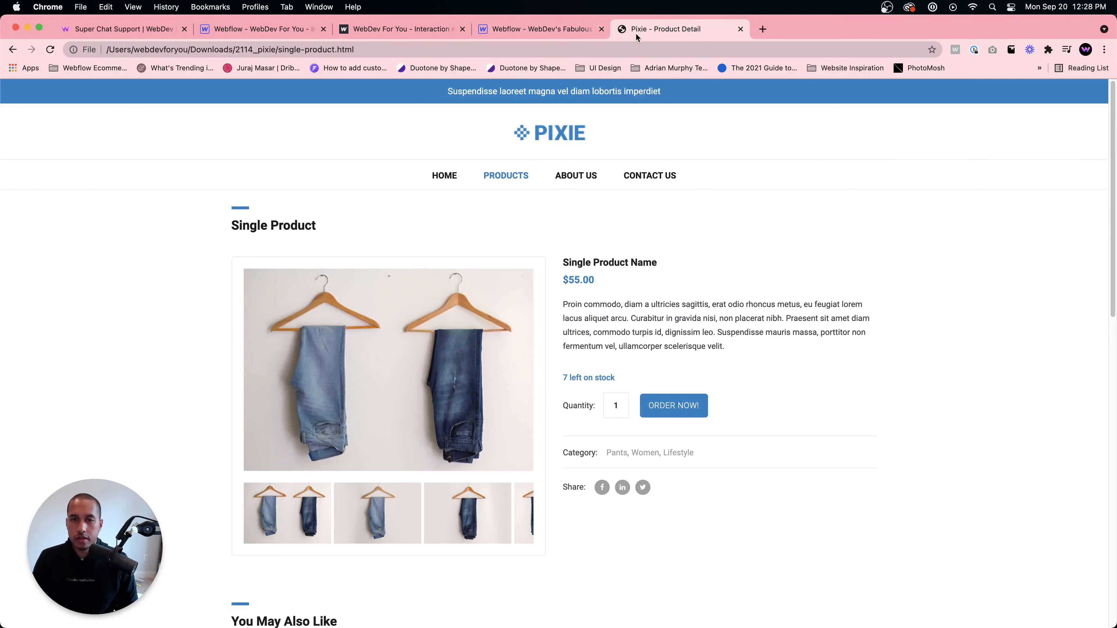
click(517, 29)
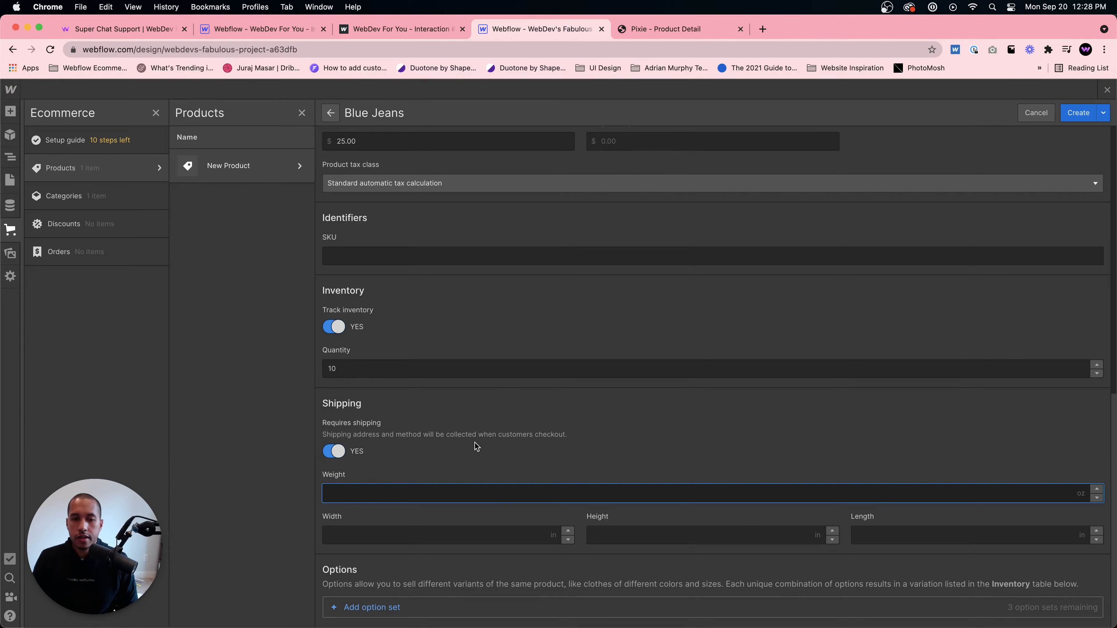
scroll(449, 340, up, 15)
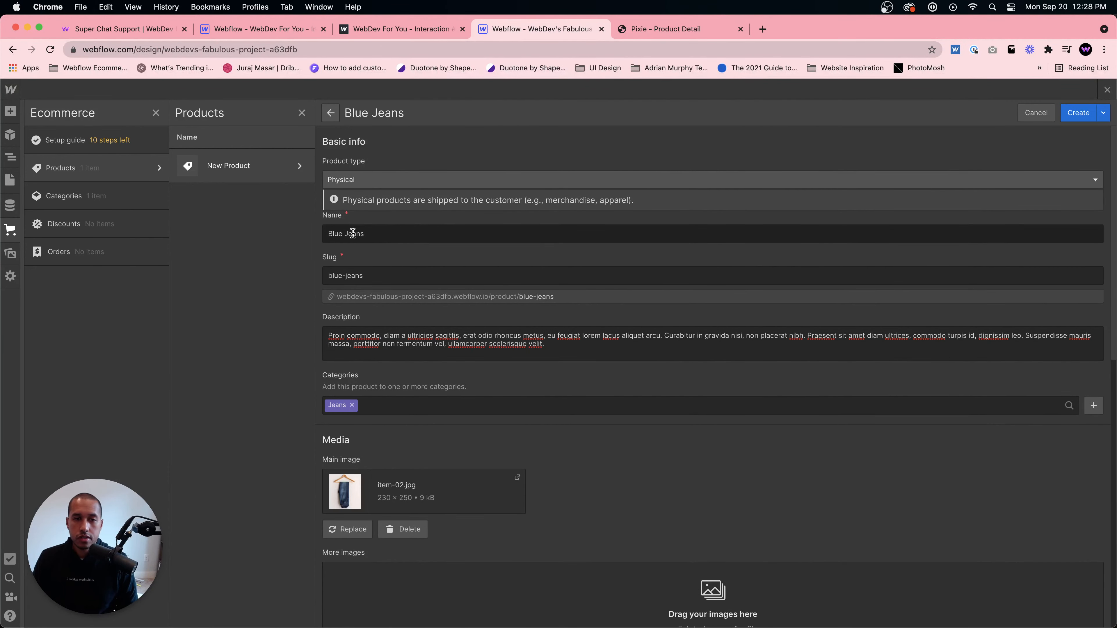
click(638, 29)
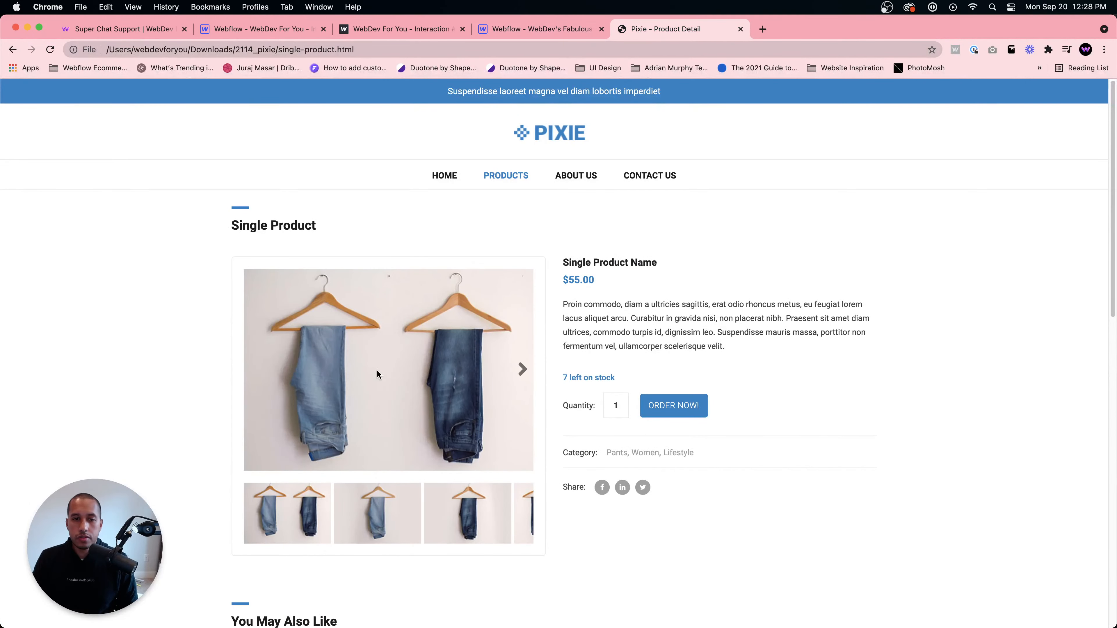
click(540, 31)
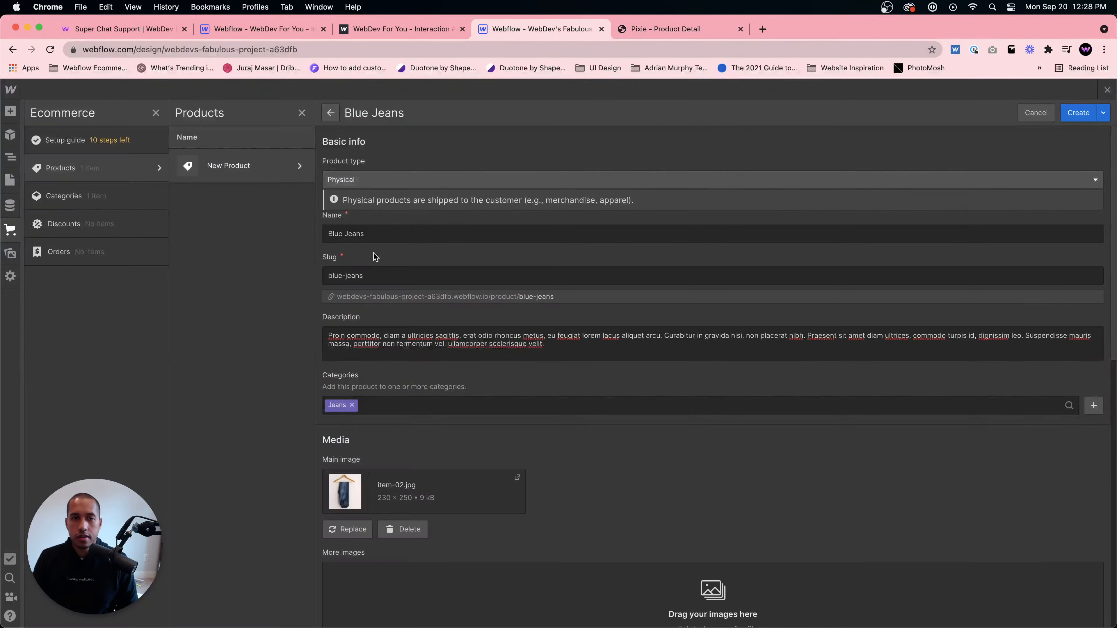
- Rename the product to Dark Blue Jeans and create it
click(326, 233)
text(Dark)
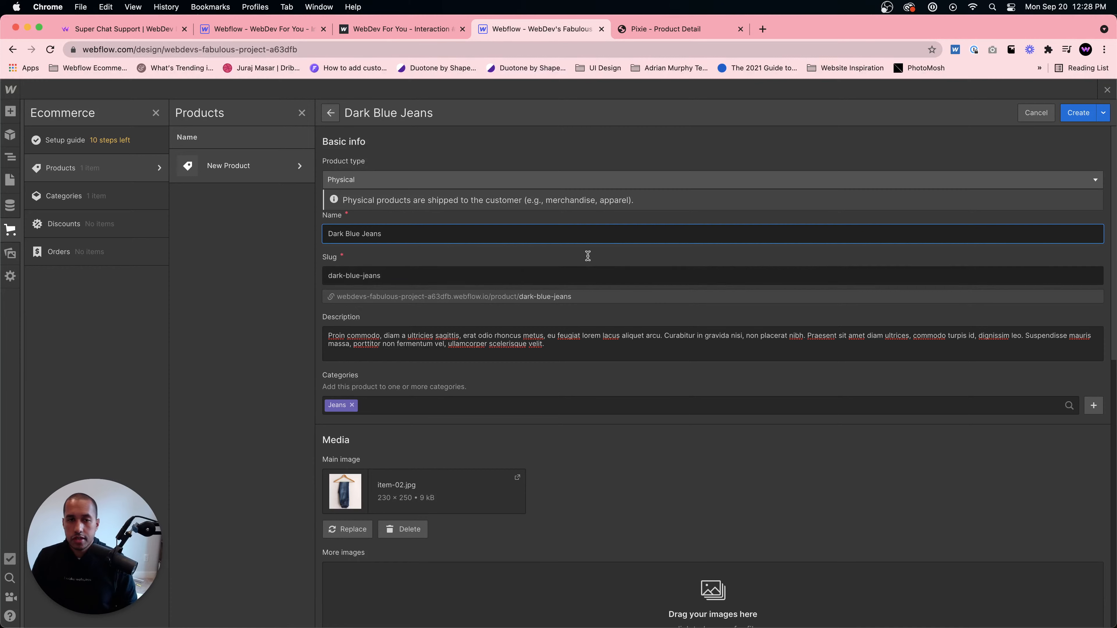
click(1072, 115)
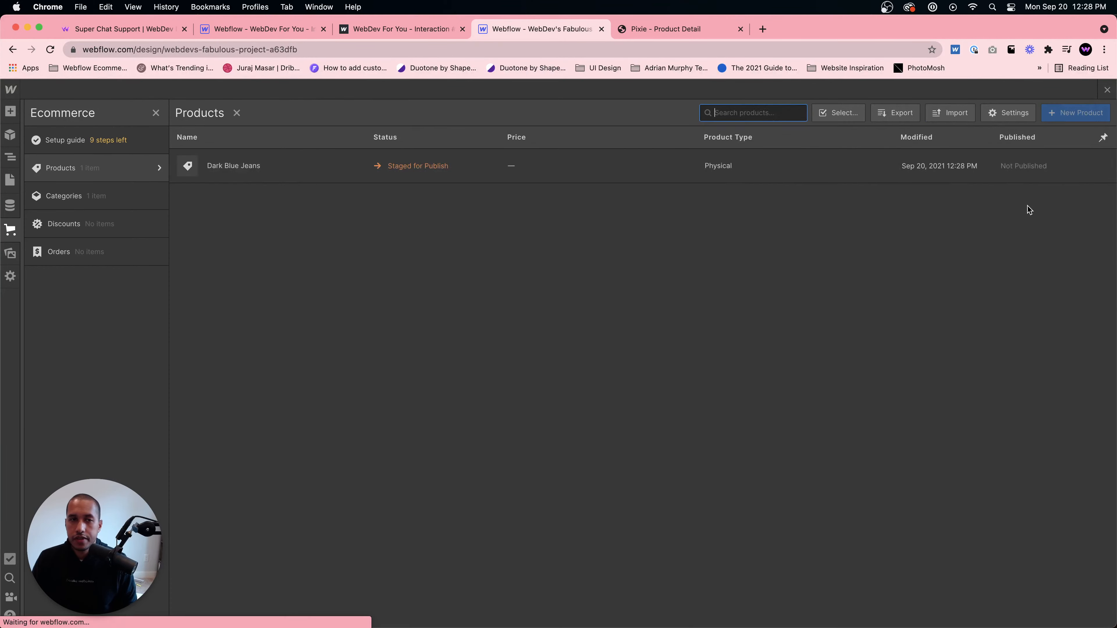
- Create a new ecommerce category named Coats
click(113, 196)
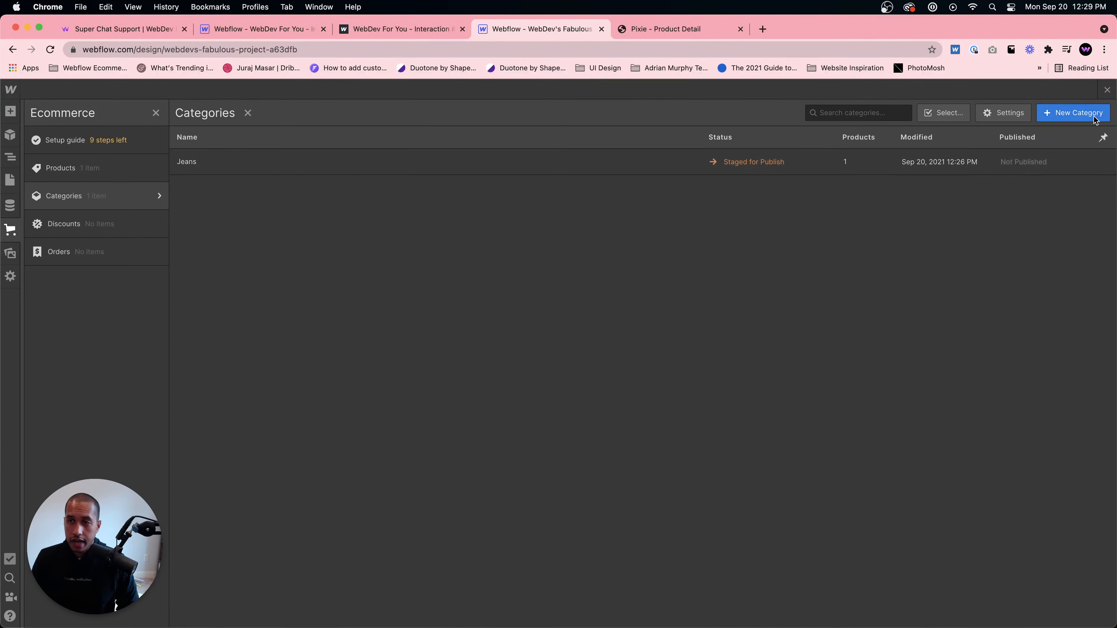
click(1073, 113)
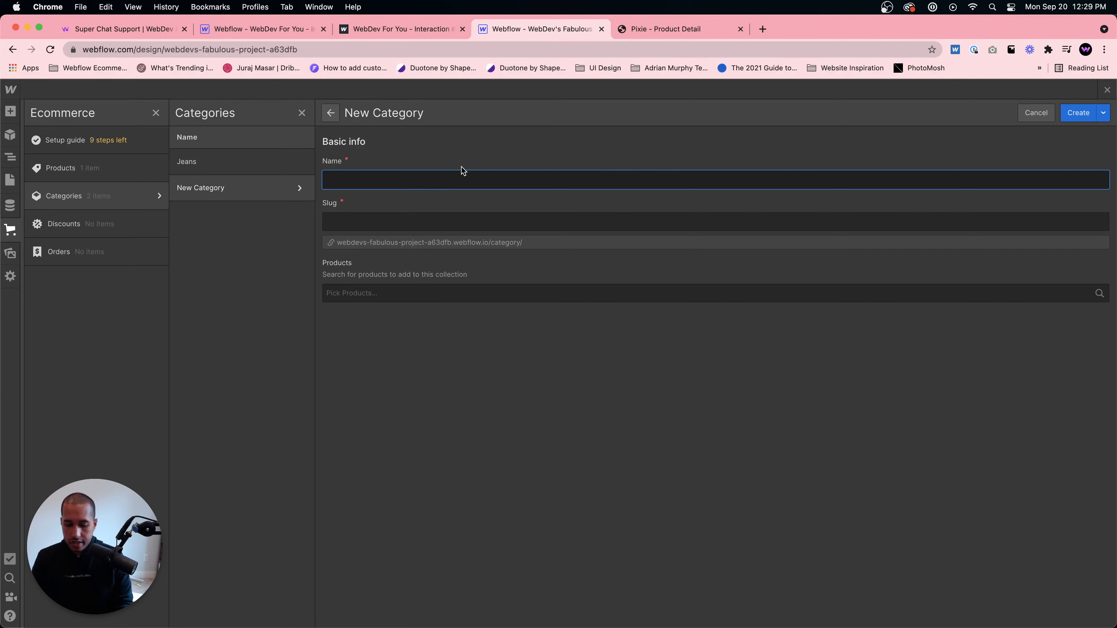
text(Coats)
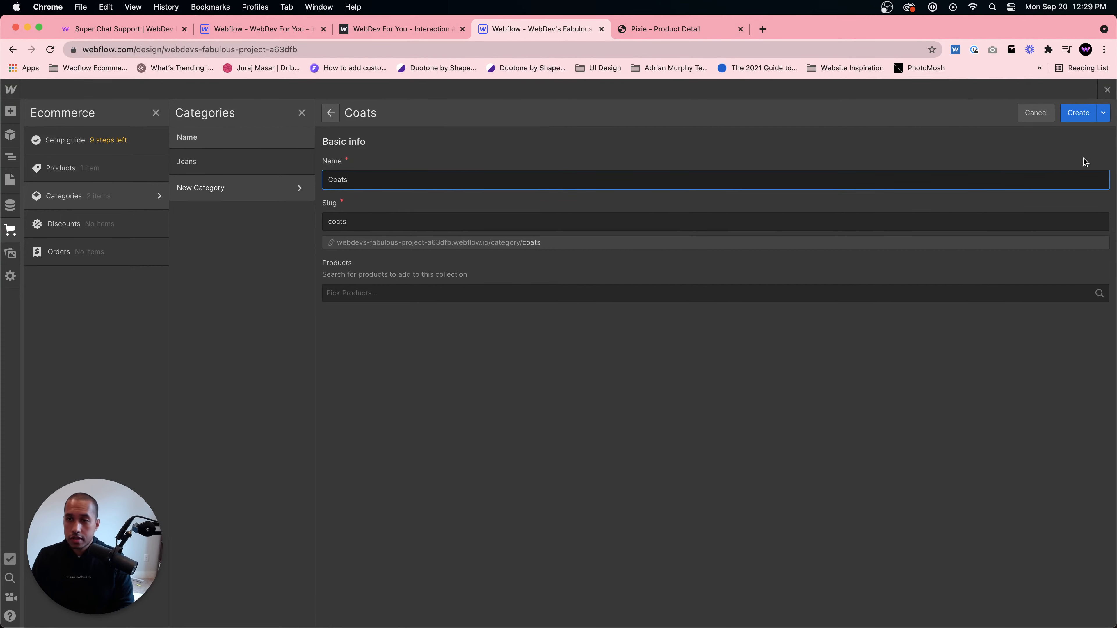
click(1077, 113)
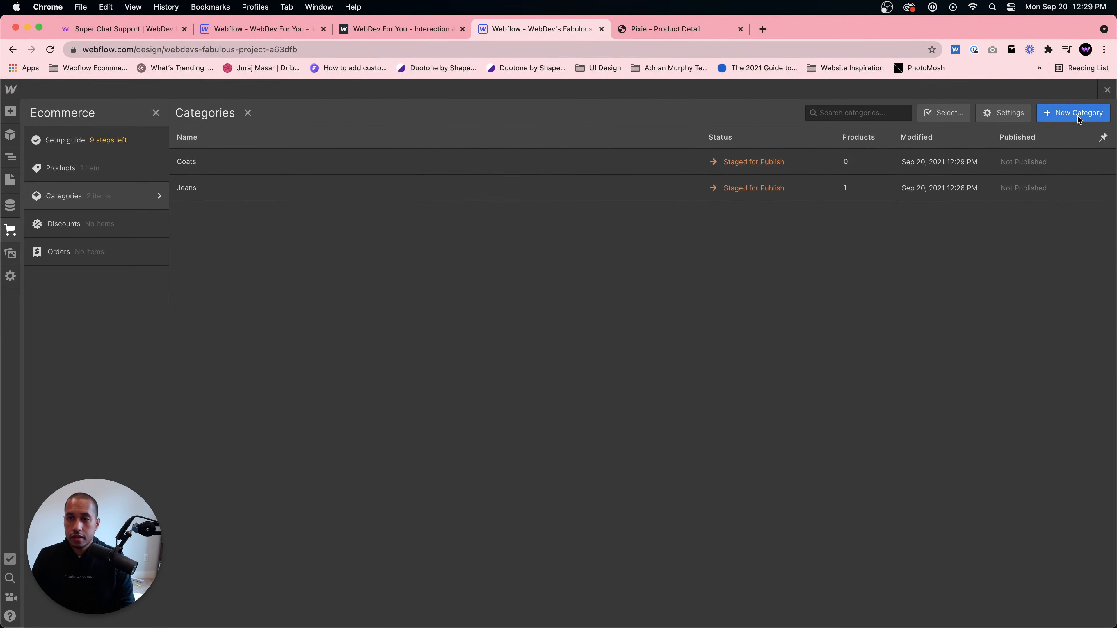
click(143, 174)
click(110, 198)
click(1108, 90)
- Create a new ecommerce category named Purses and close the Ecommerce panel
click(10, 230)
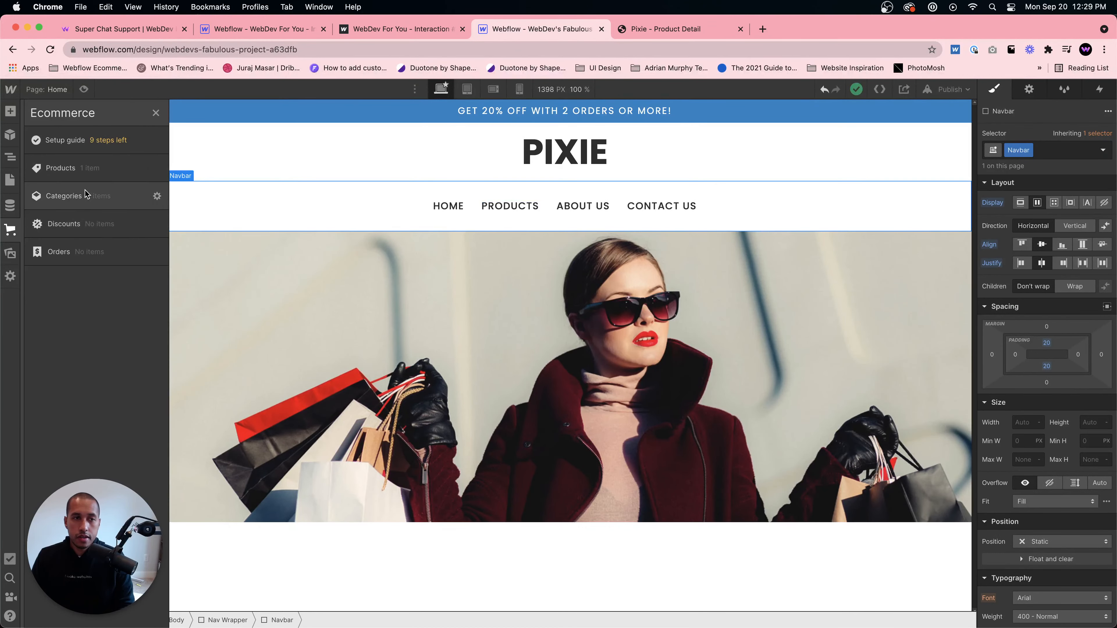
click(97, 196)
click(1075, 110)
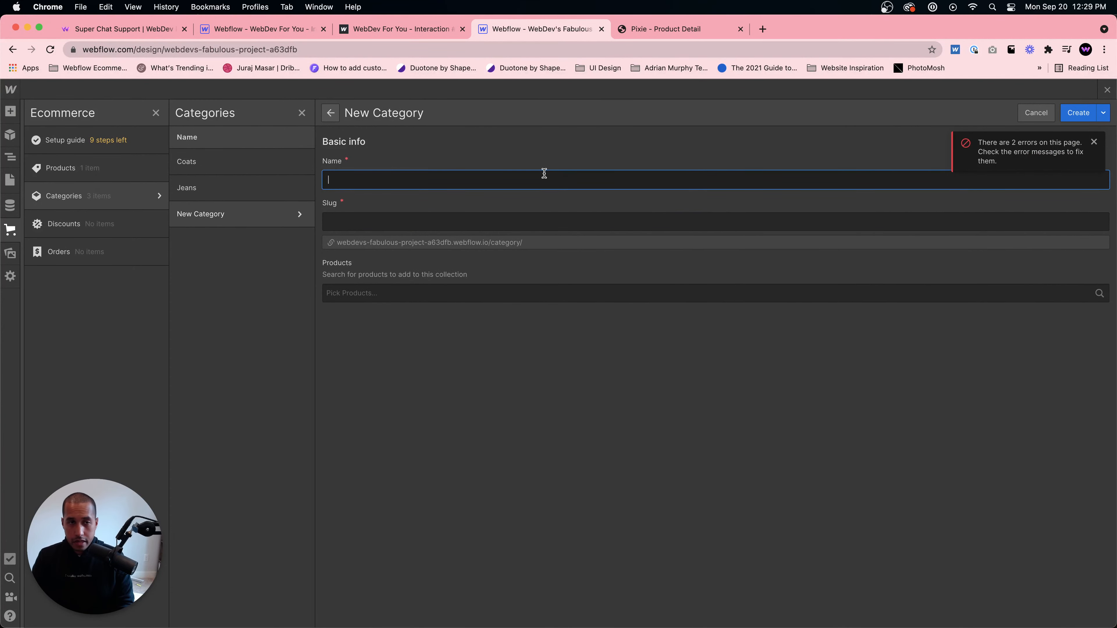
text(Pruses)
key(super+a)
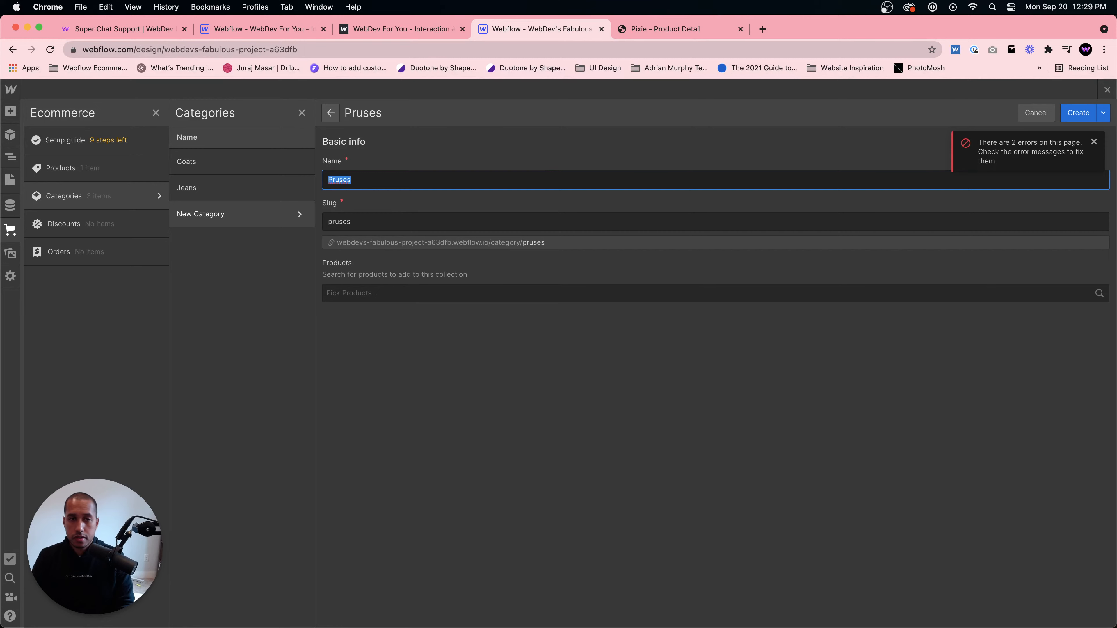
text(Purses)
click(1077, 113)
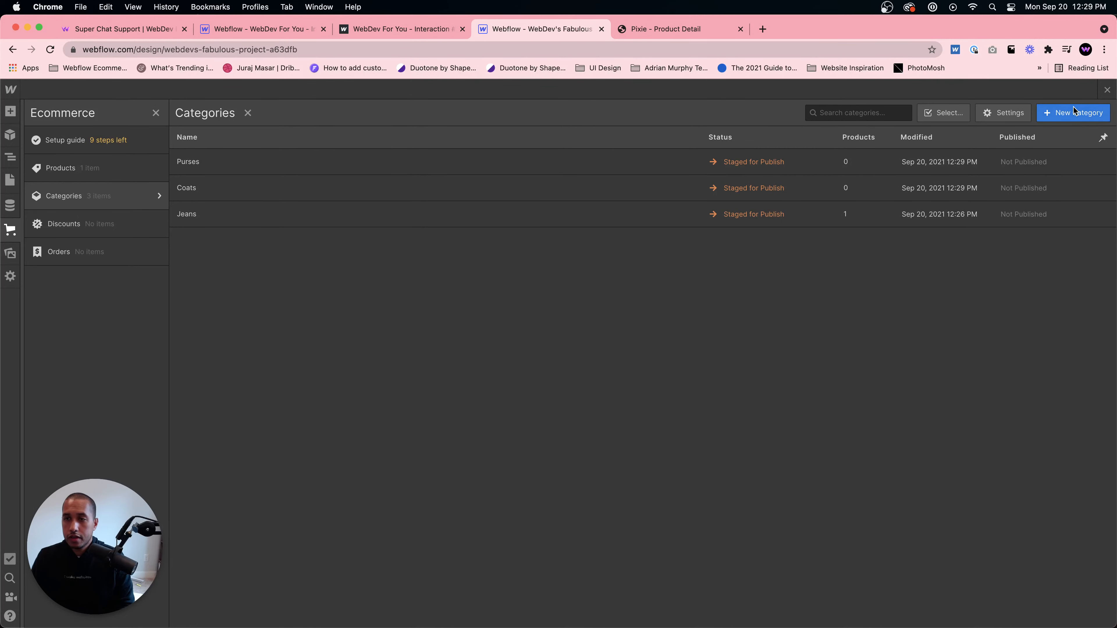
click(1108, 90)
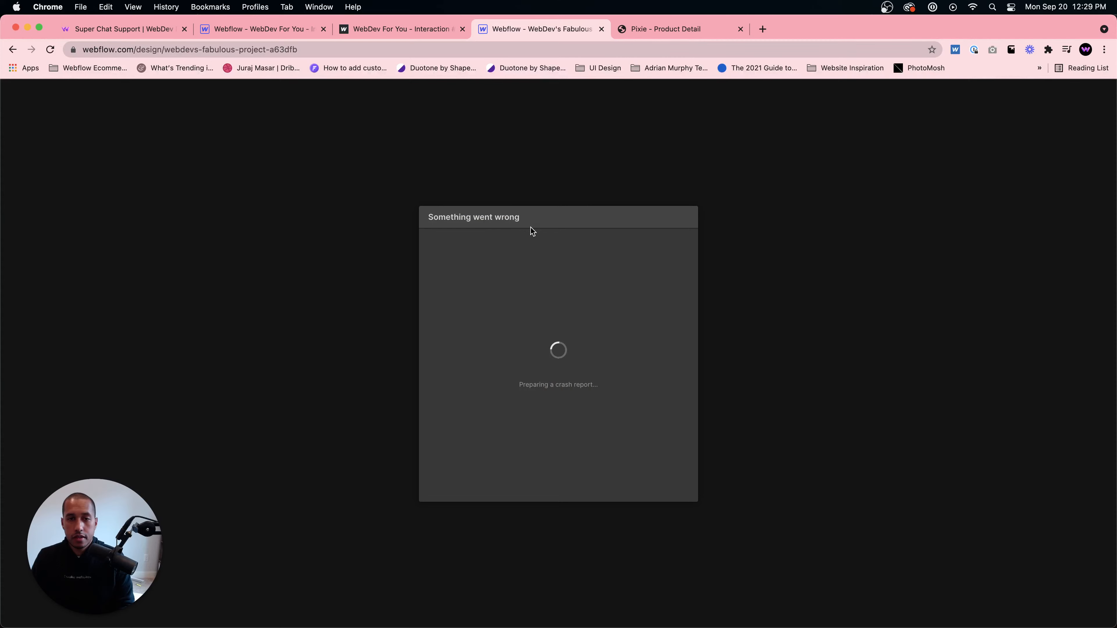
click(673, 422)
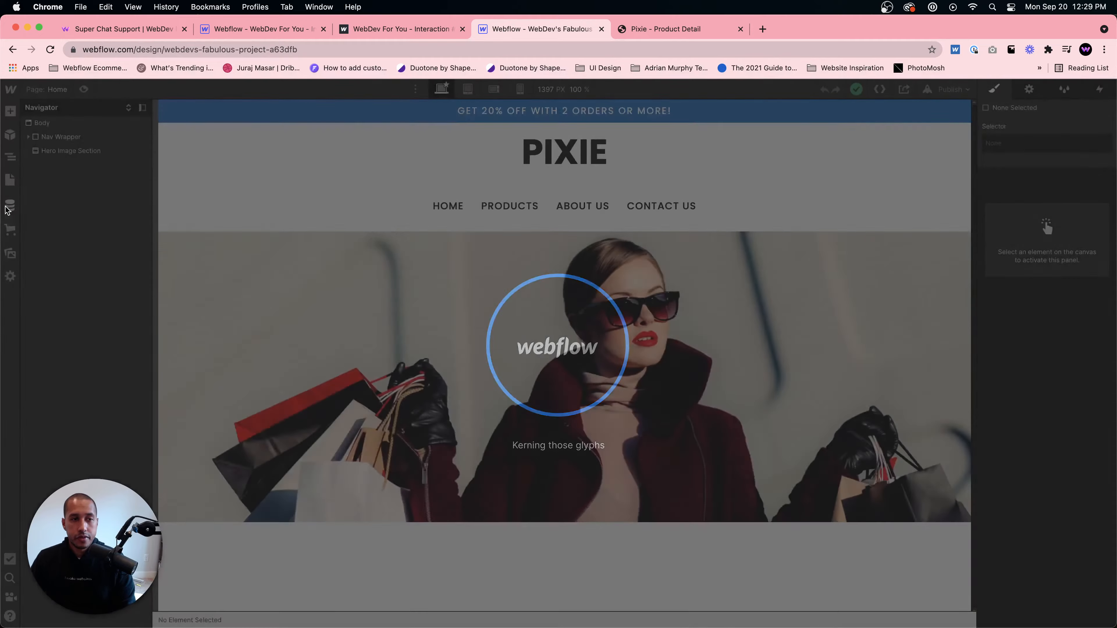
- Create a new ecommerce category named Shoes
click(10, 229)
click(63, 195)
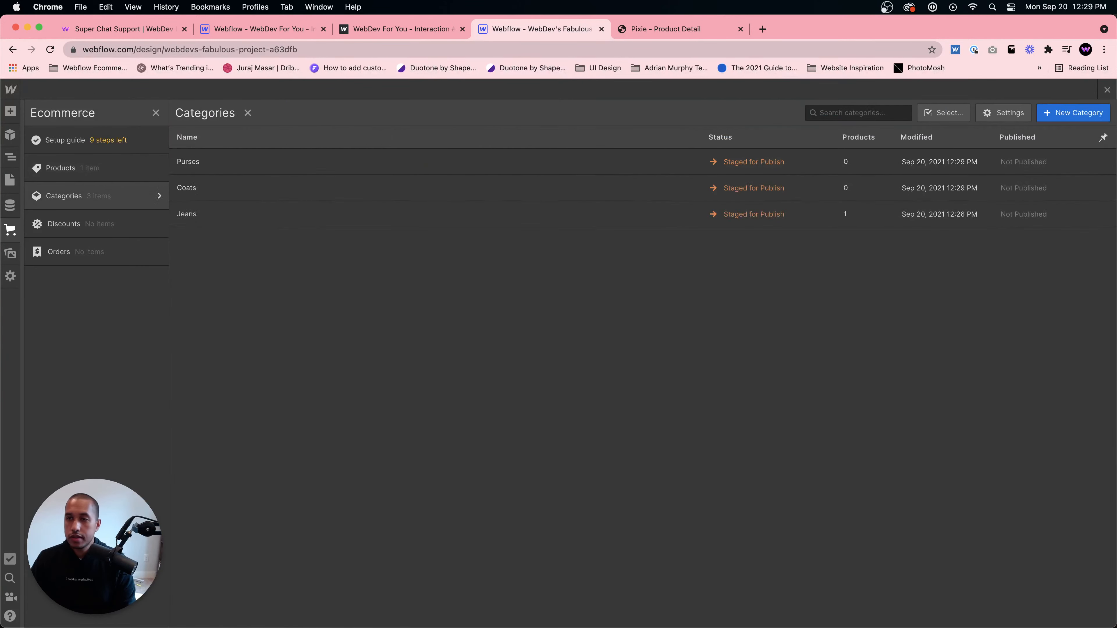
click(1077, 114)
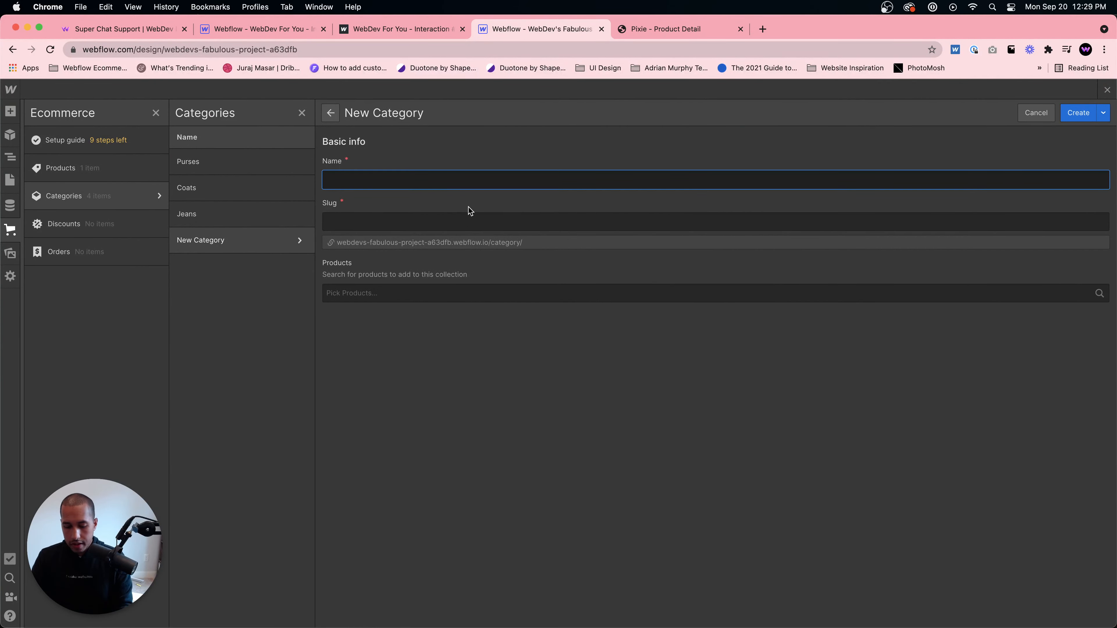
text(Shoes)
click(1078, 113)
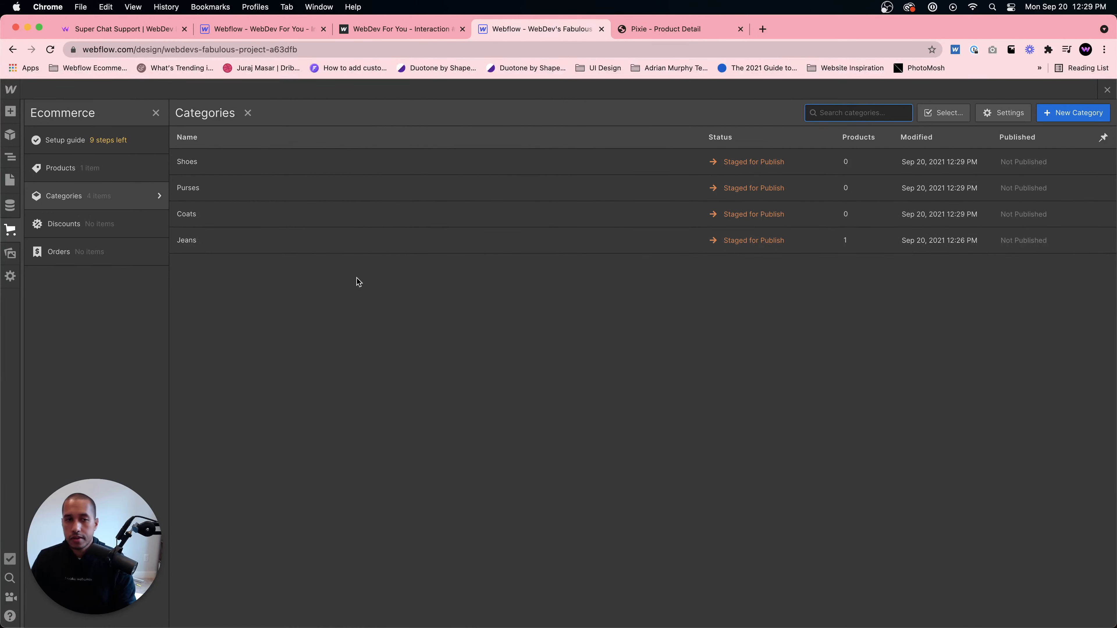
- Browse the product list and the Checkout, Checkout (PayPal), Order Confirmation and Products Template ecommerce pages
click(66, 168)
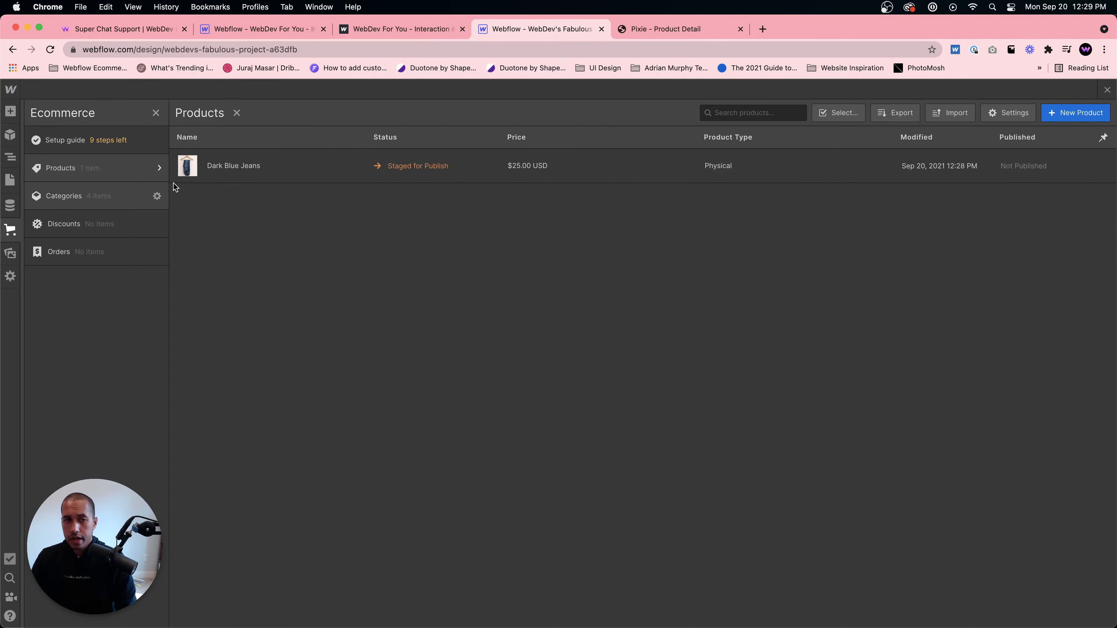
click(10, 179)
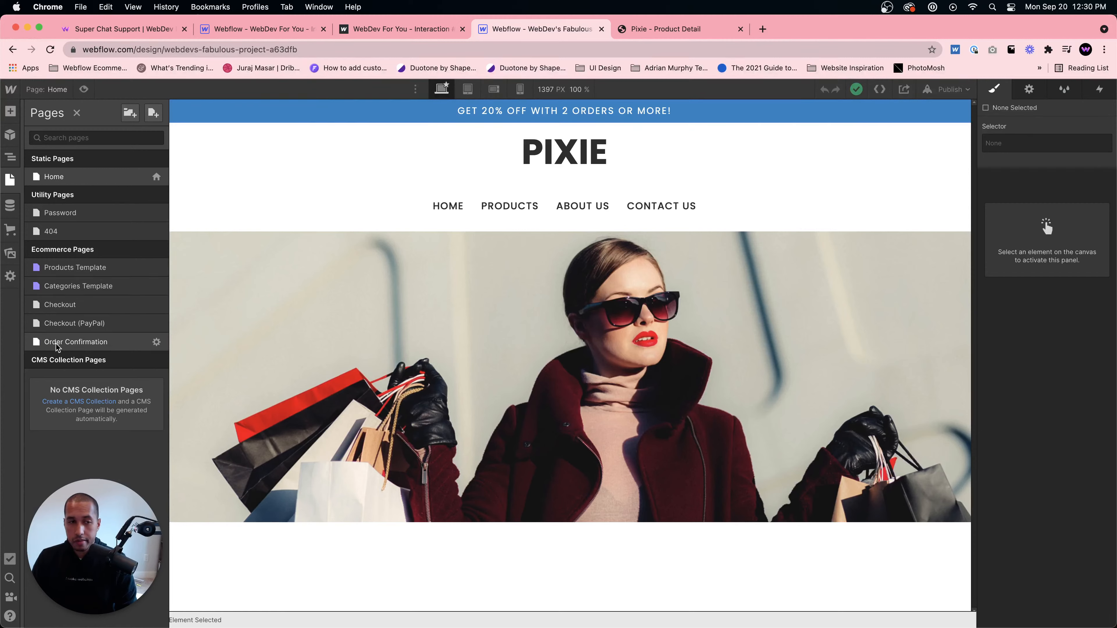
click(75, 305)
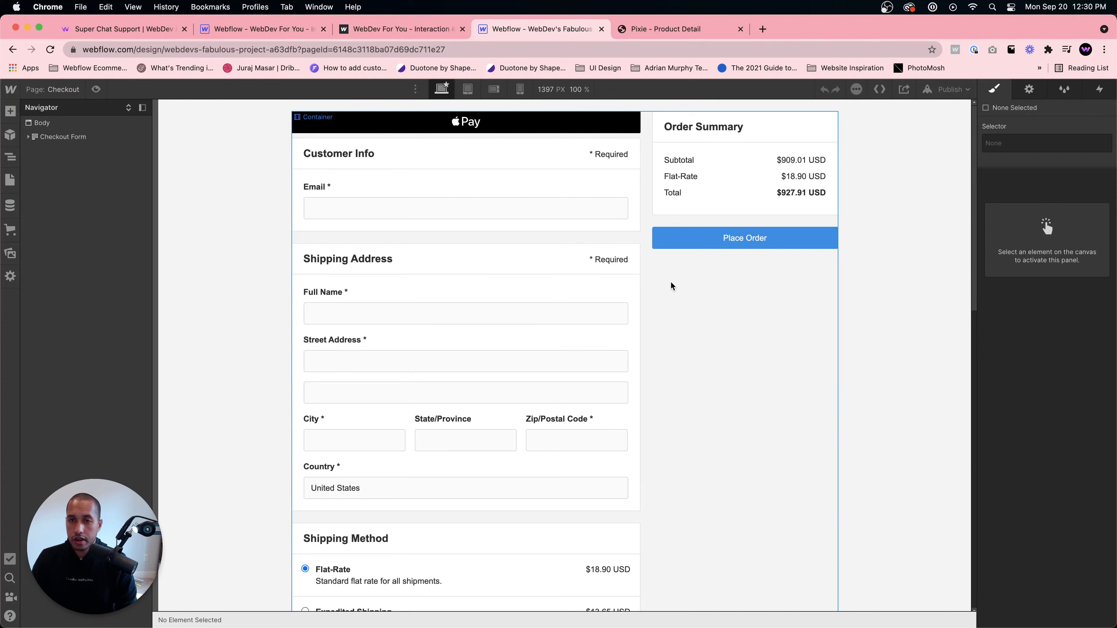
click(10, 179)
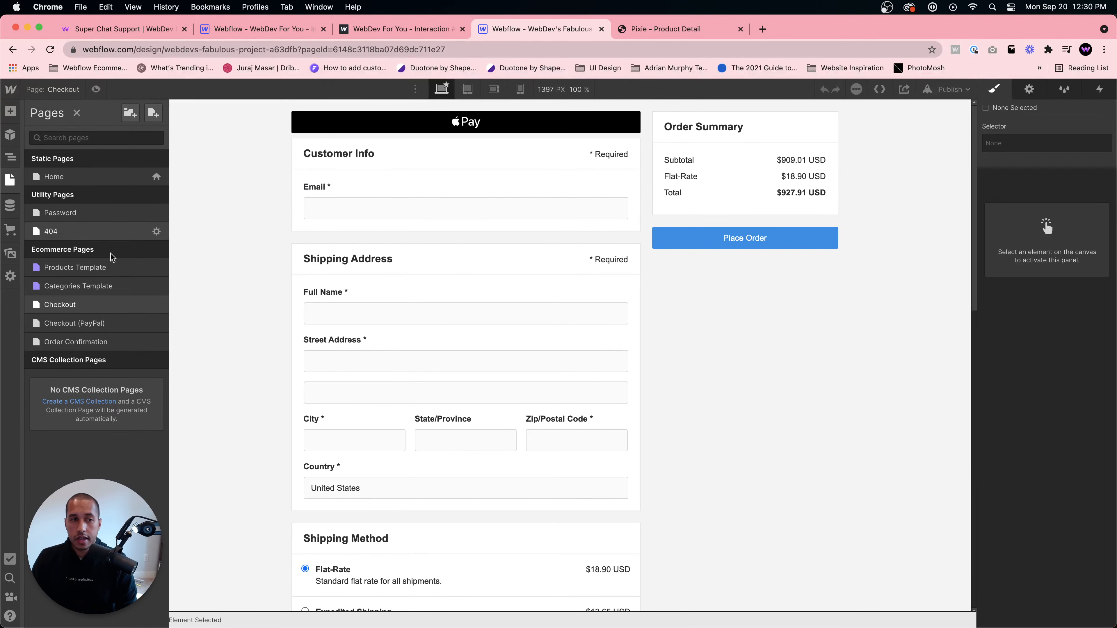
click(104, 323)
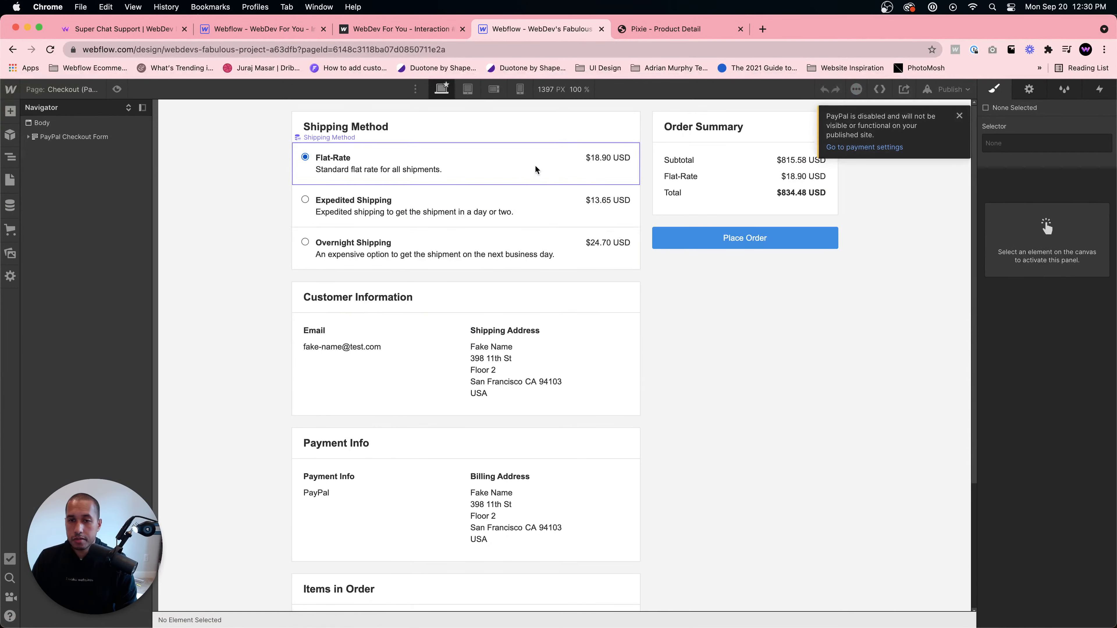
click(10, 229)
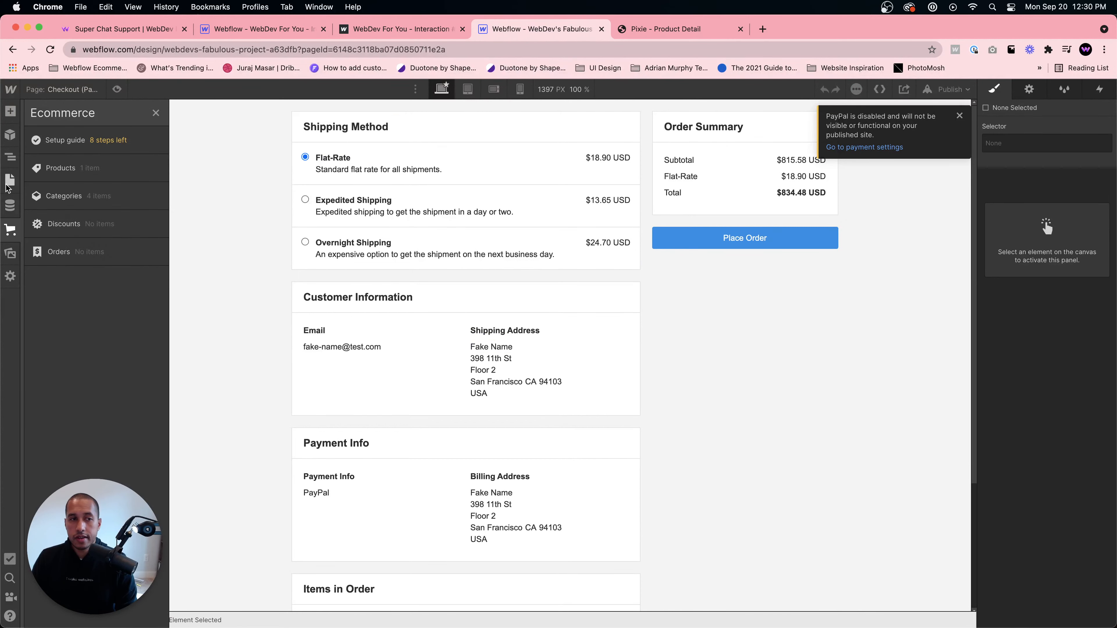
click(8, 184)
click(66, 342)
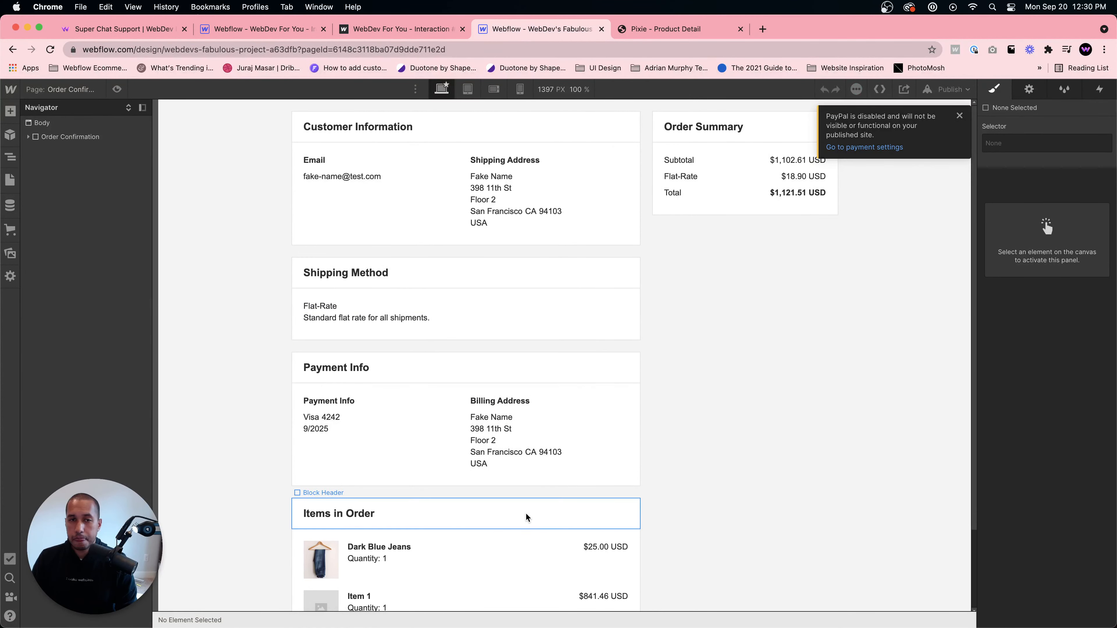
click(10, 180)
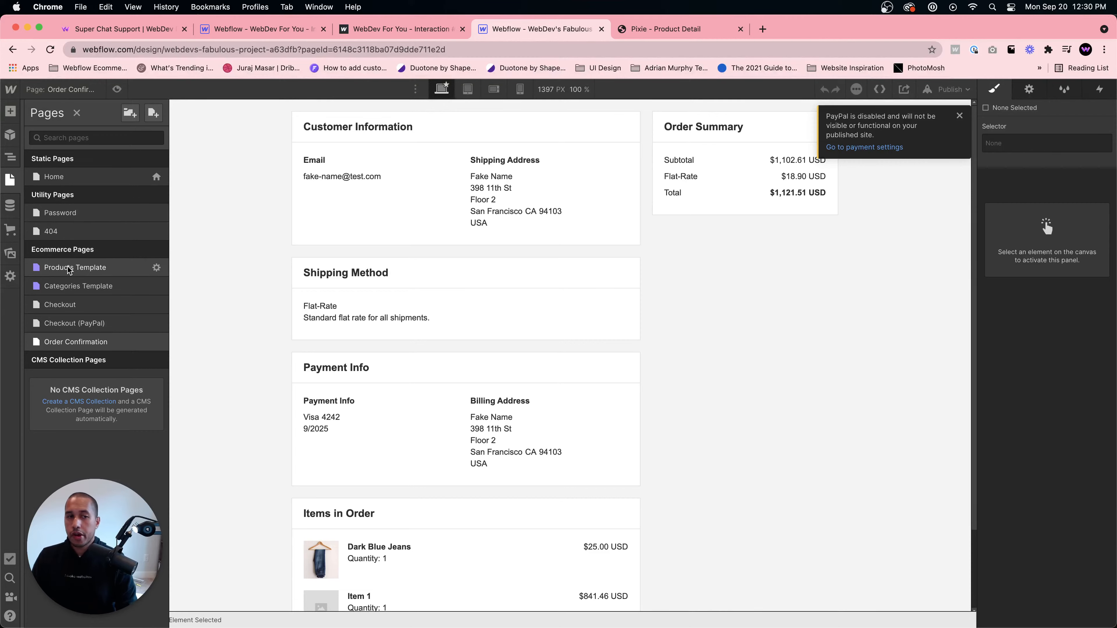
click(70, 268)
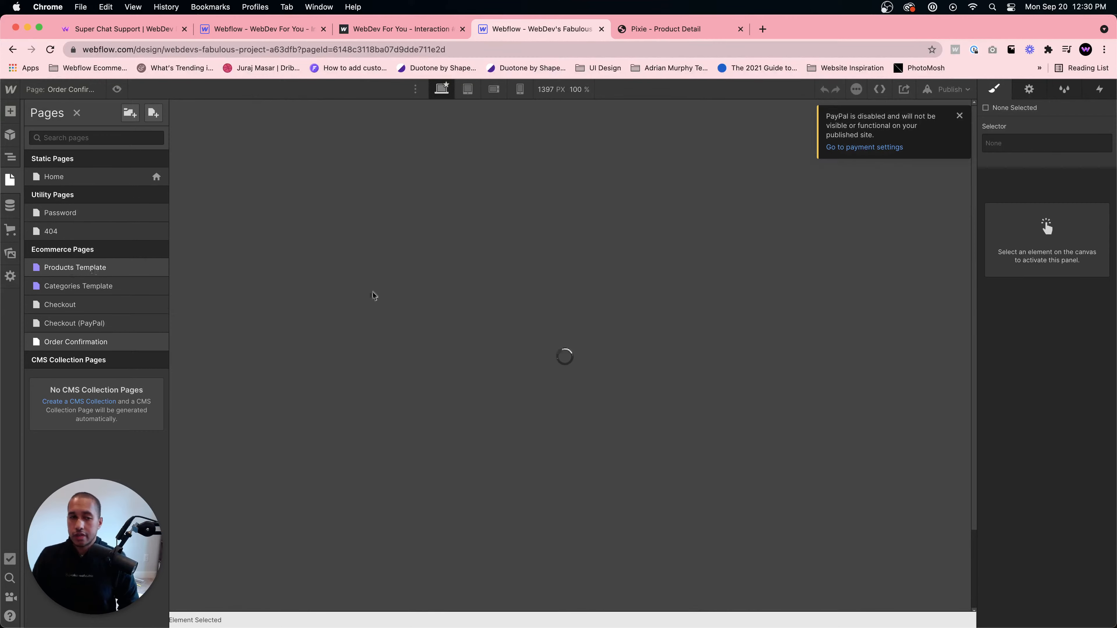
click(960, 117)
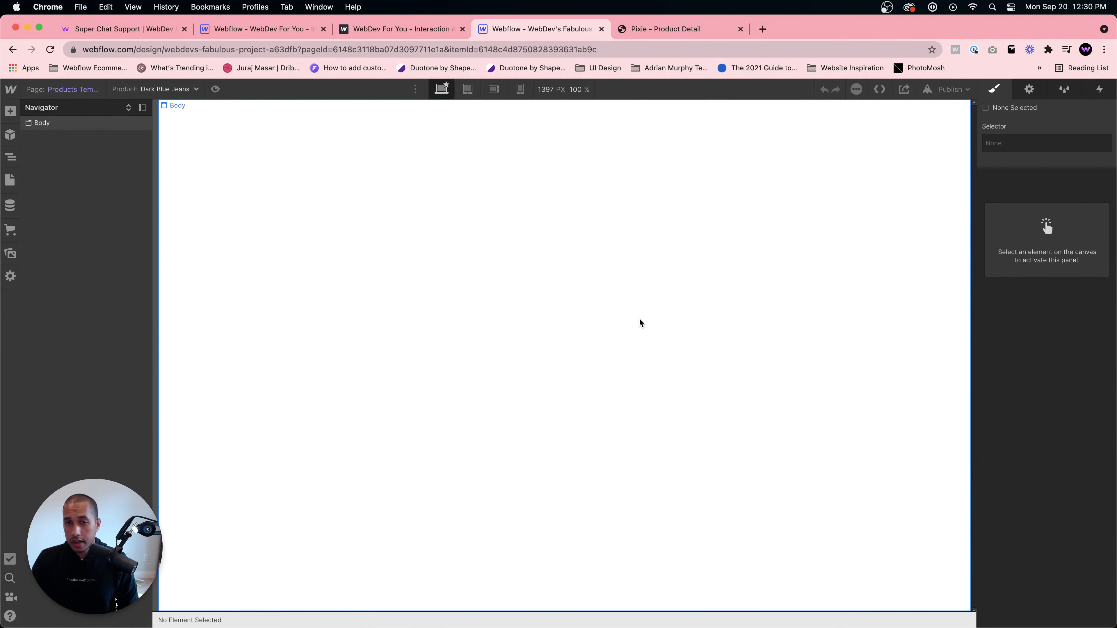
click(425, 384)
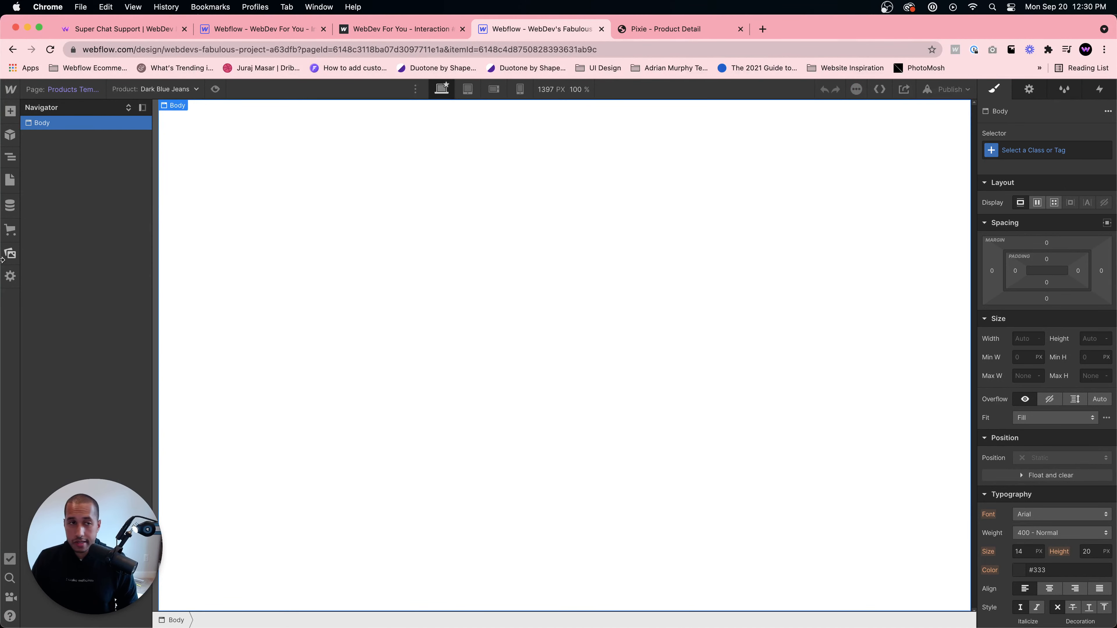
- Open the ecommerce setup guide and review the shipping zone settings
click(9, 180)
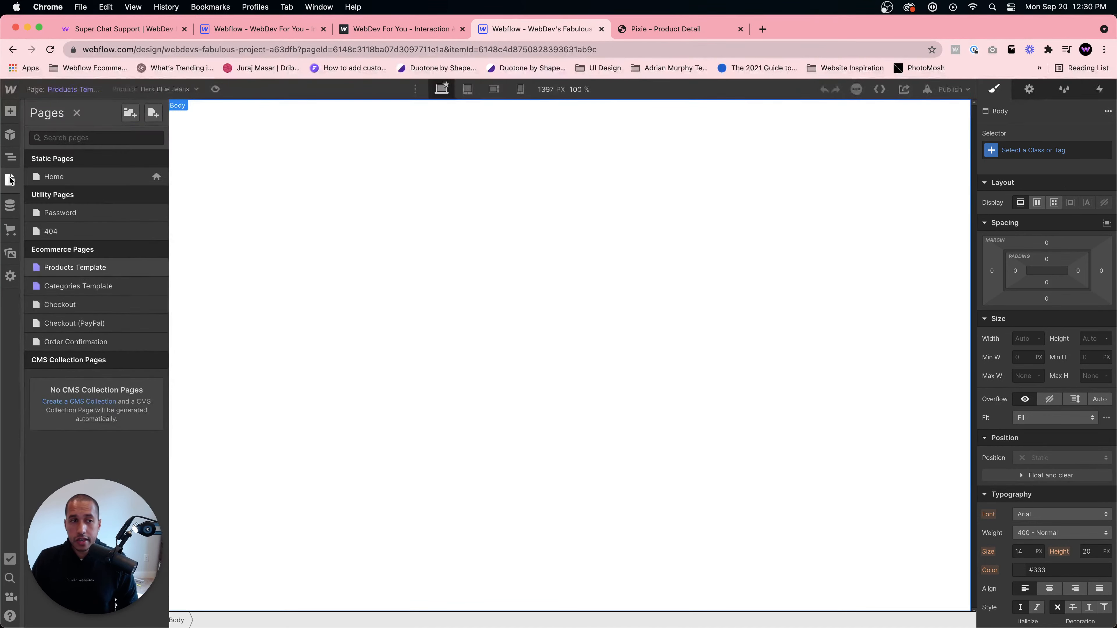
click(8, 233)
click(100, 142)
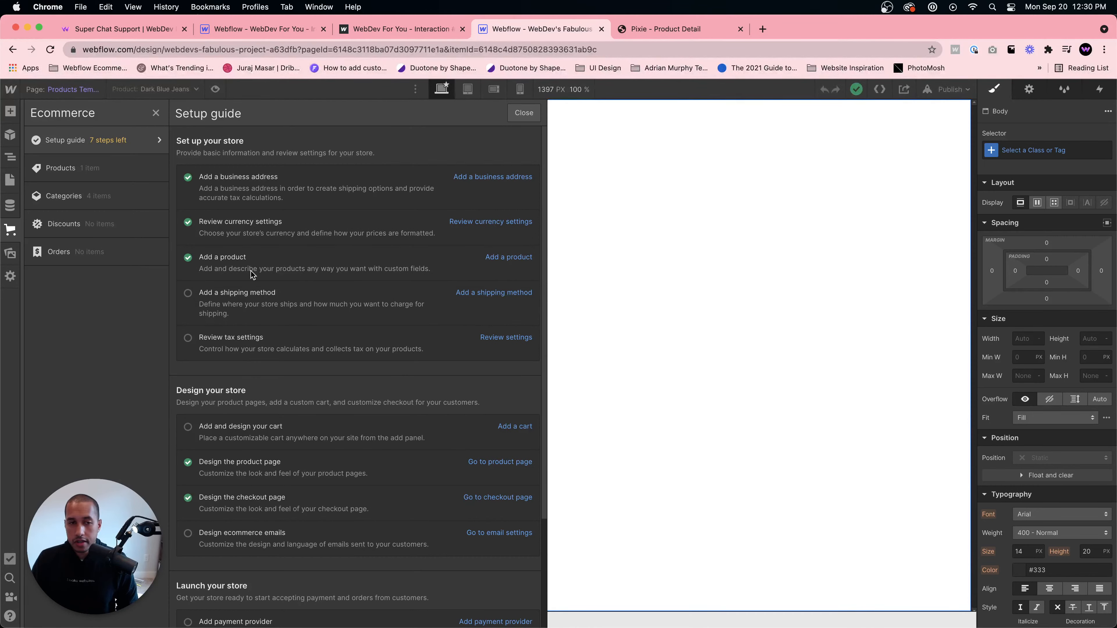
click(517, 292)
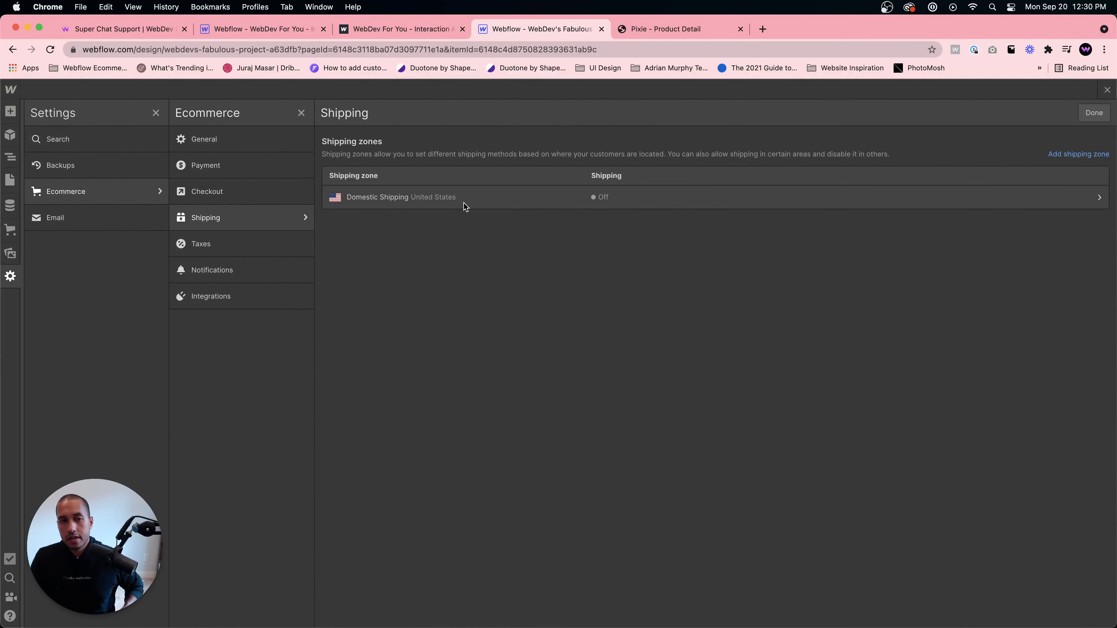
click(1108, 90)
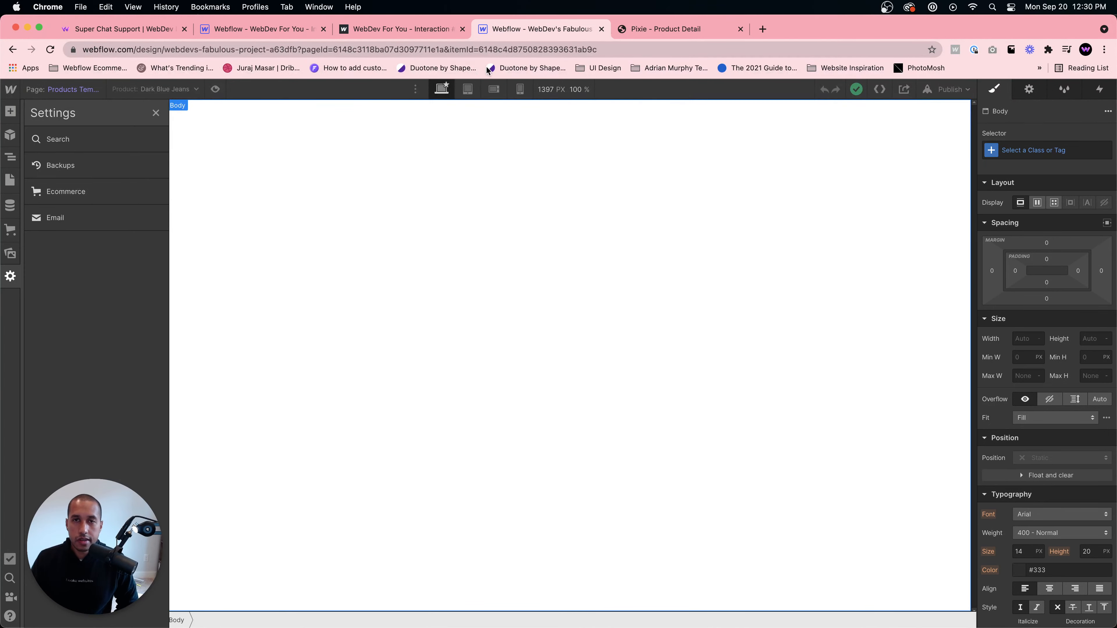
- Switch to the Pixie tab and examine the single product page layout
click(618, 36)
scroll(451, 274, down, 3)
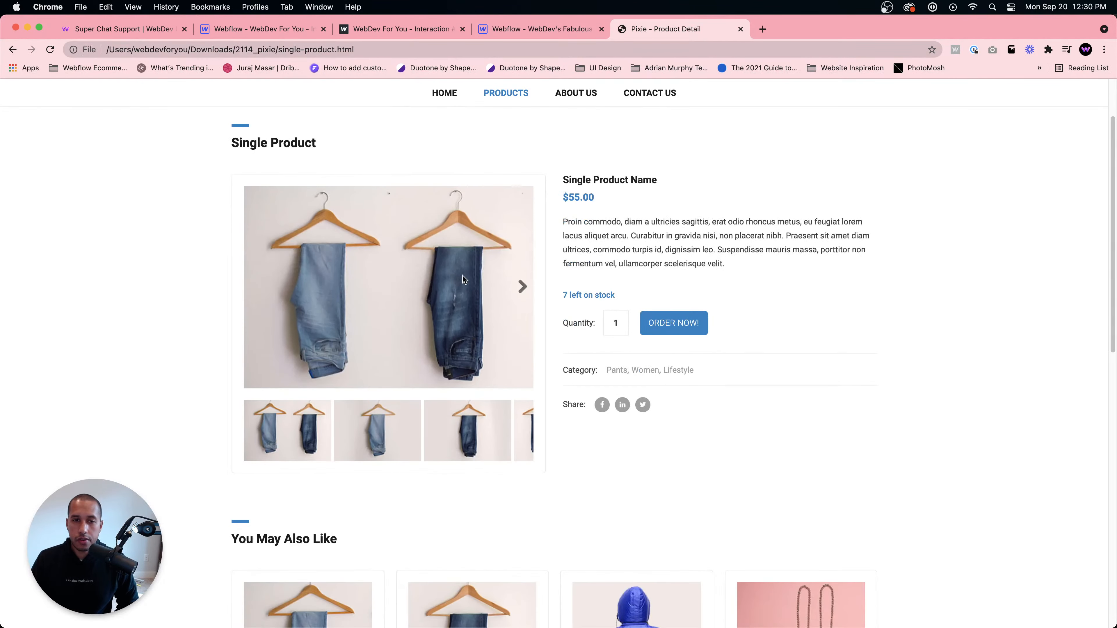
scroll(343, 250, up, 3)
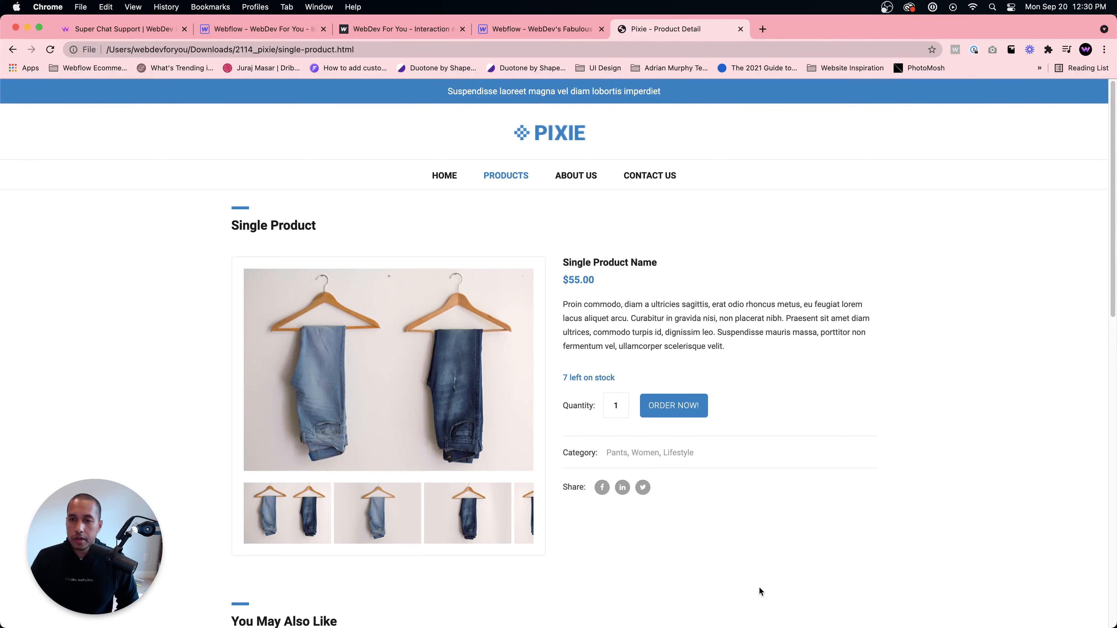
scroll(773, 550, down, 10)
scroll(775, 523, up, 10)
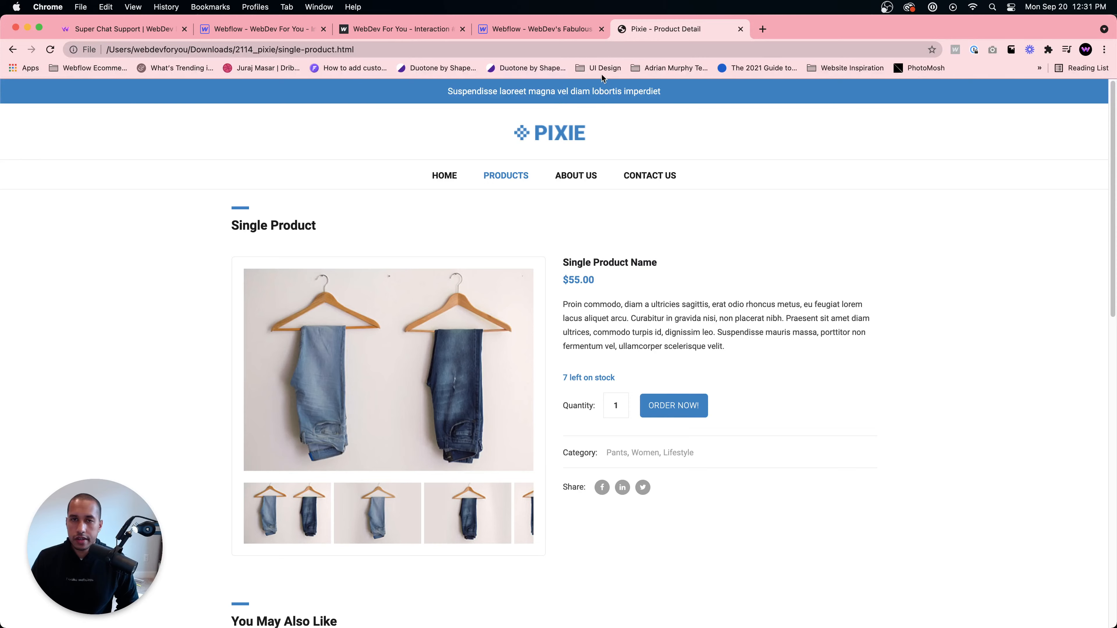
- Return to the Webflow designer and add a Section to the Products Template body
click(549, 27)
key(z)
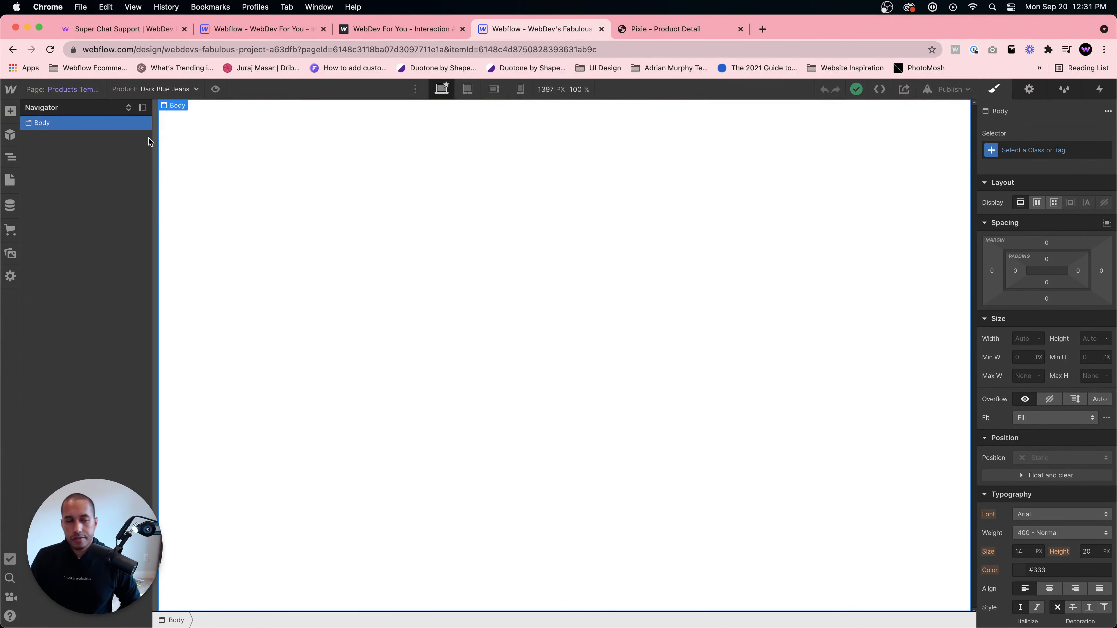
key(super+e)
text(section)
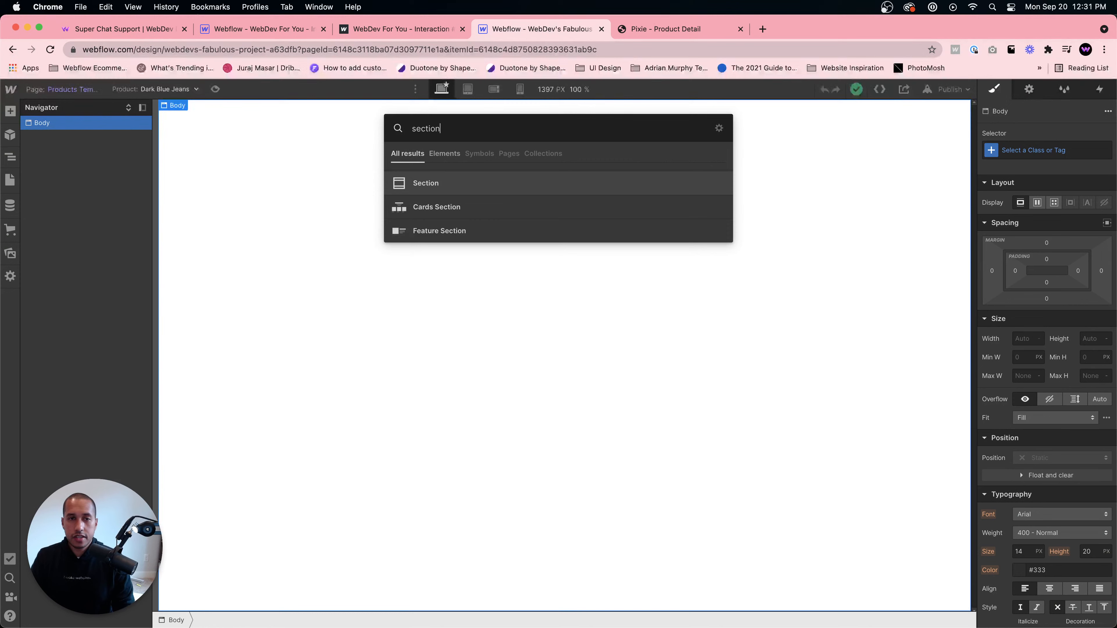
key(Return)
- Give the new section a class named Product Section
click(1012, 150)
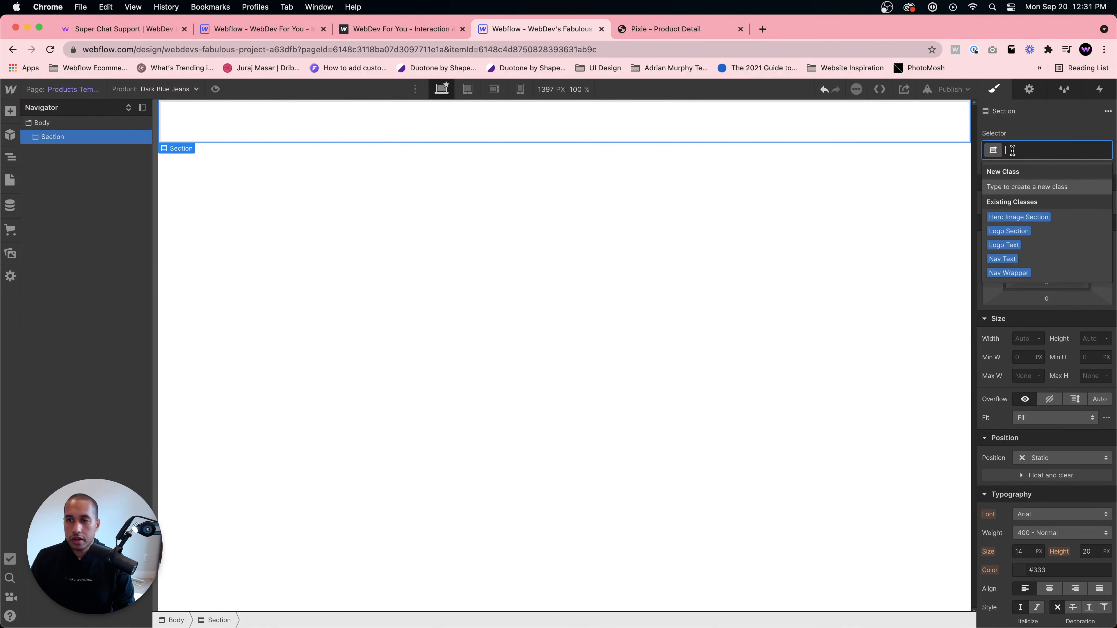
text(Product section)
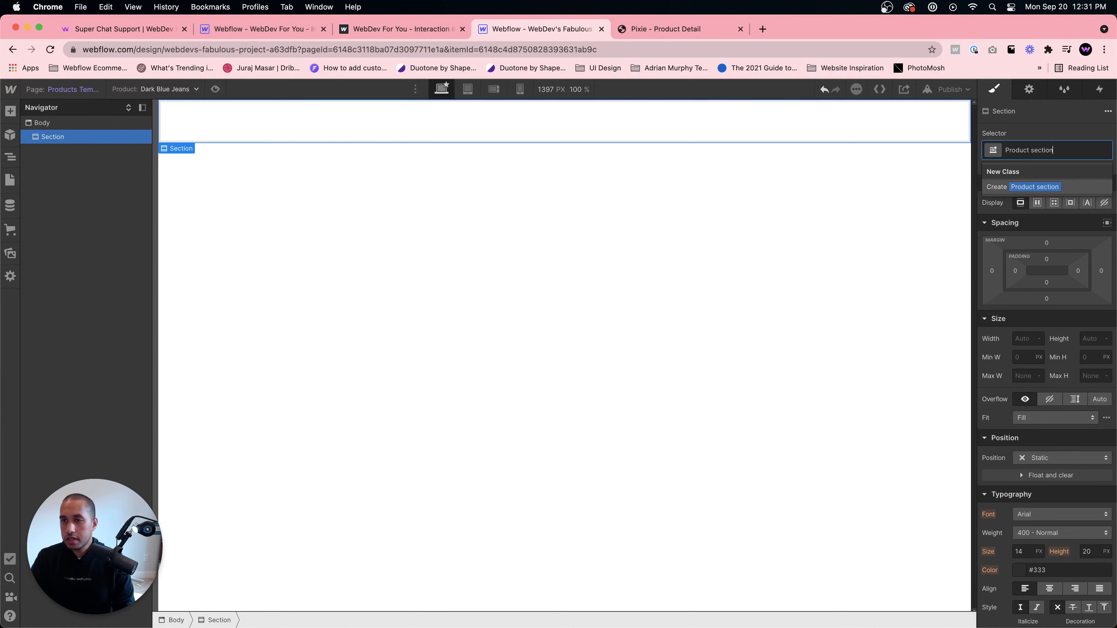
key(Return)
double_click(1041, 149)
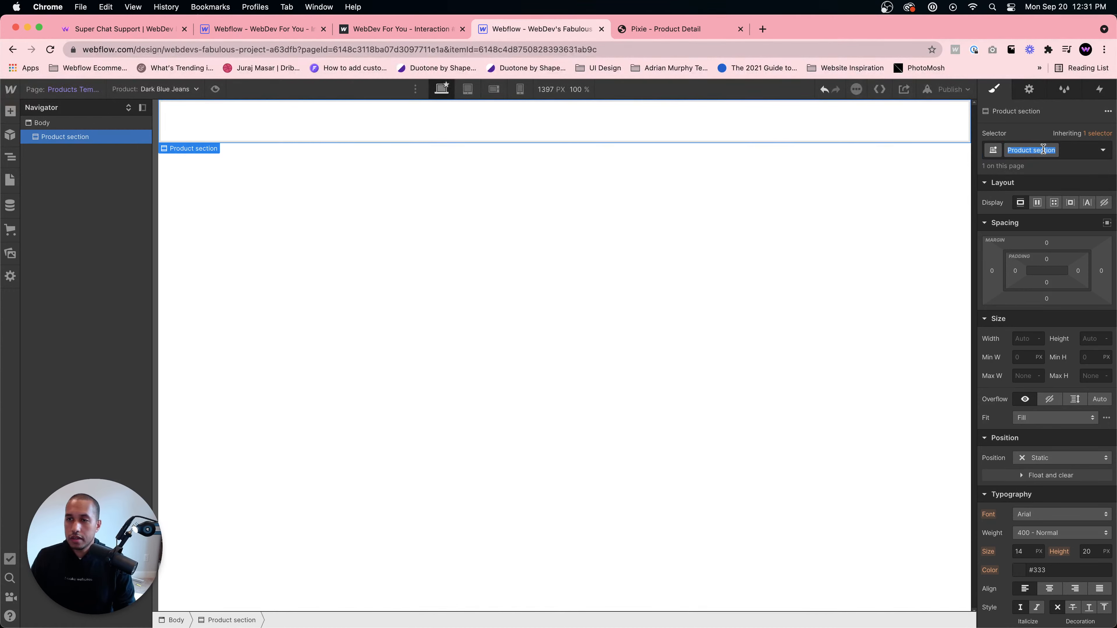
text(Product Section)
key(Return)
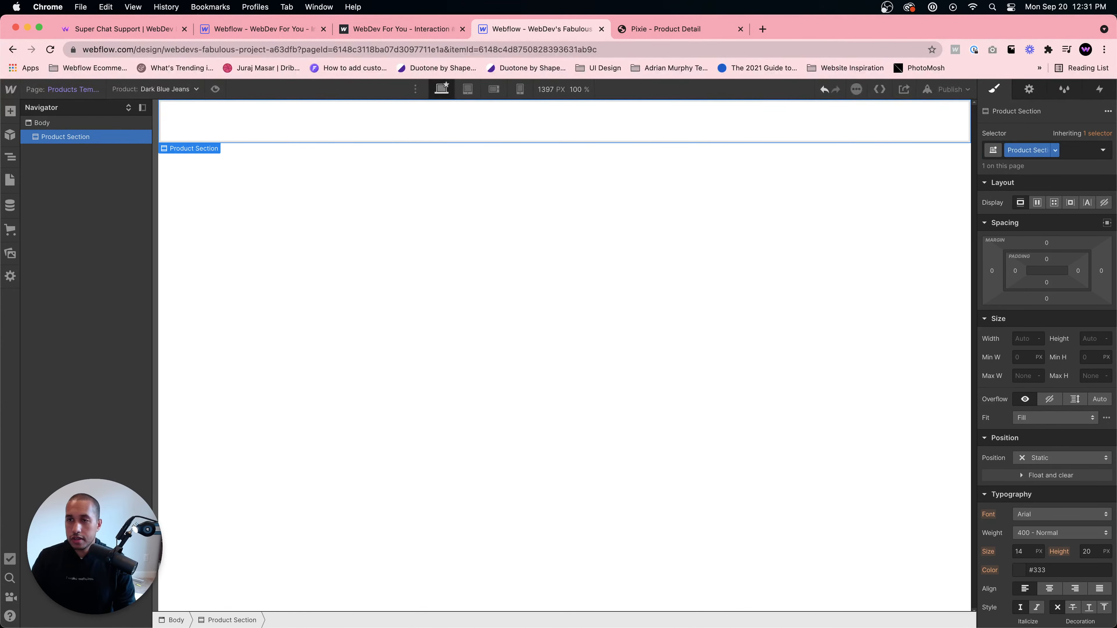
- Open the Home page and convert the Nav Wrapper into a symbol named Nav Section
click(10, 180)
click(51, 176)
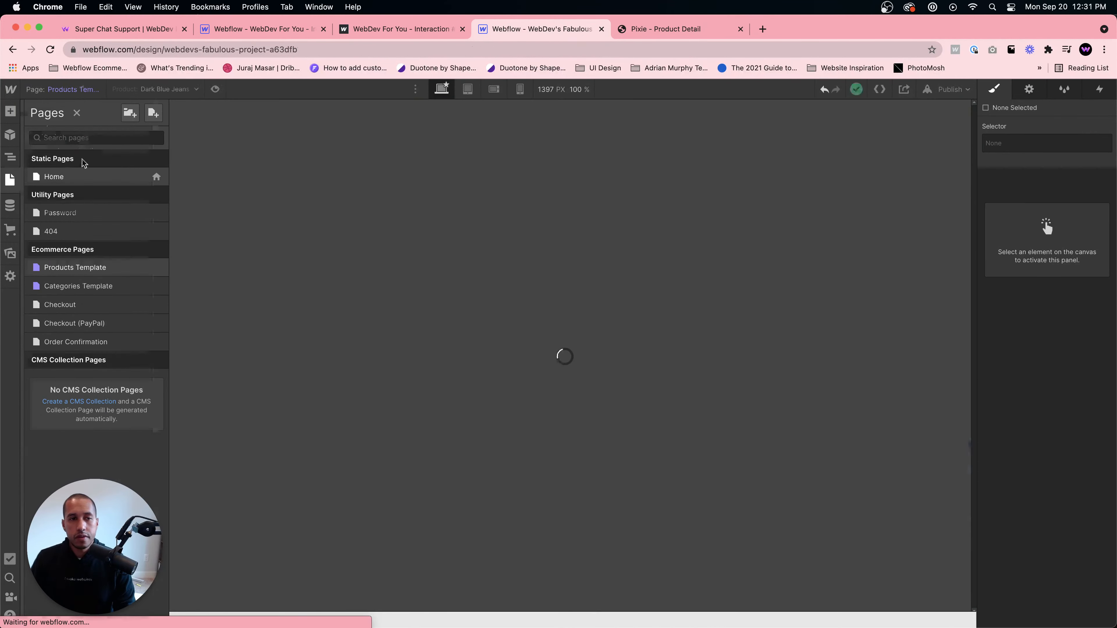
click(429, 160)
click(81, 137)
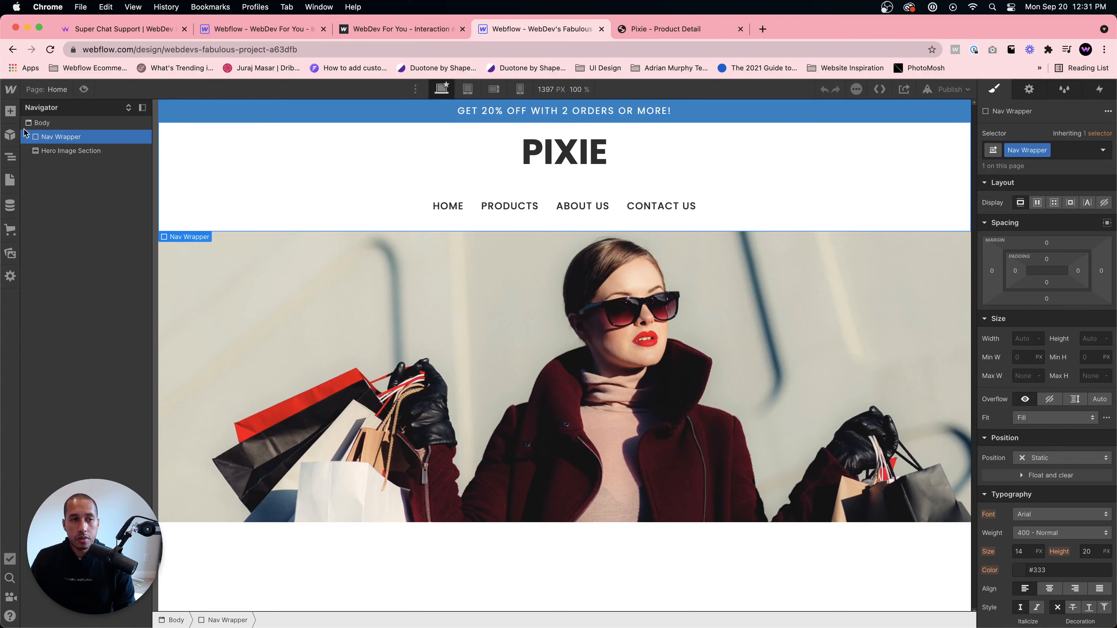
right_click(72, 135)
key(Escape)
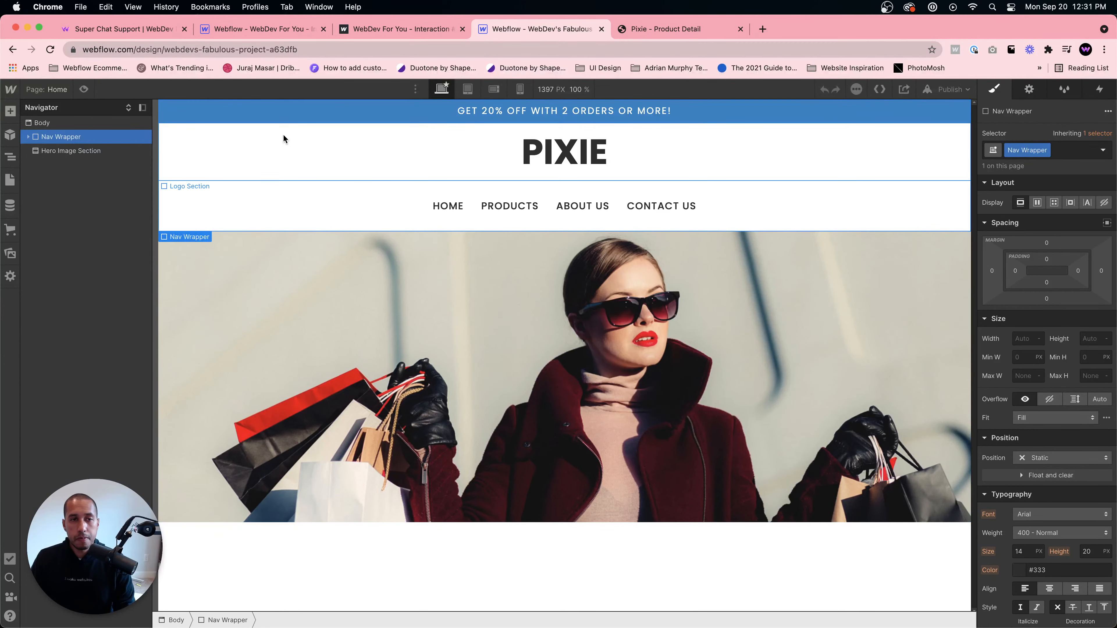
click(546, 206)
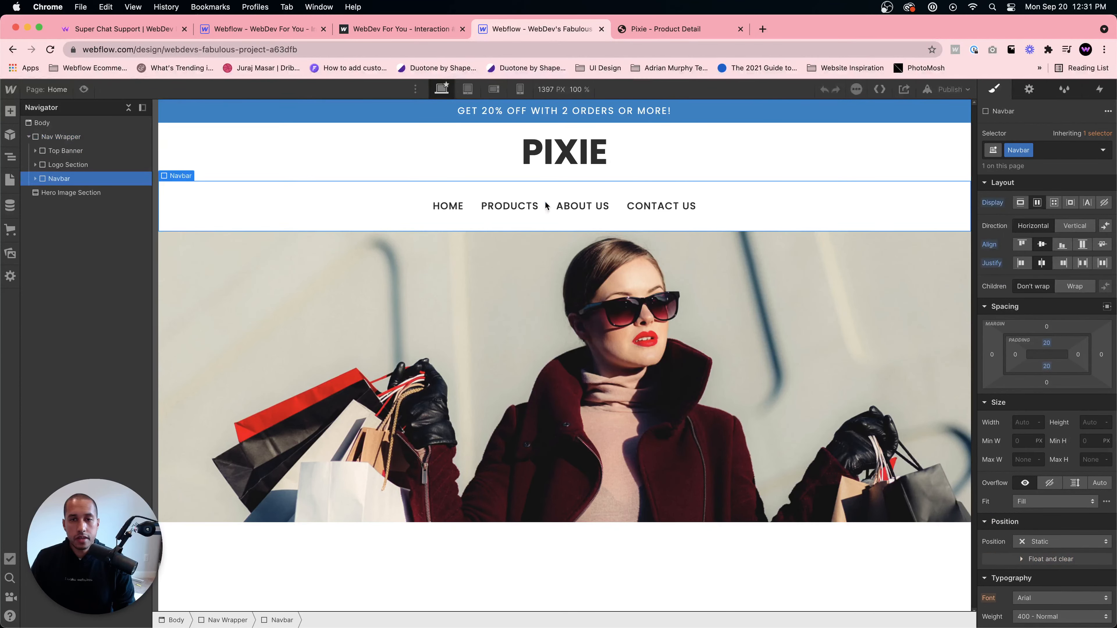
click(106, 137)
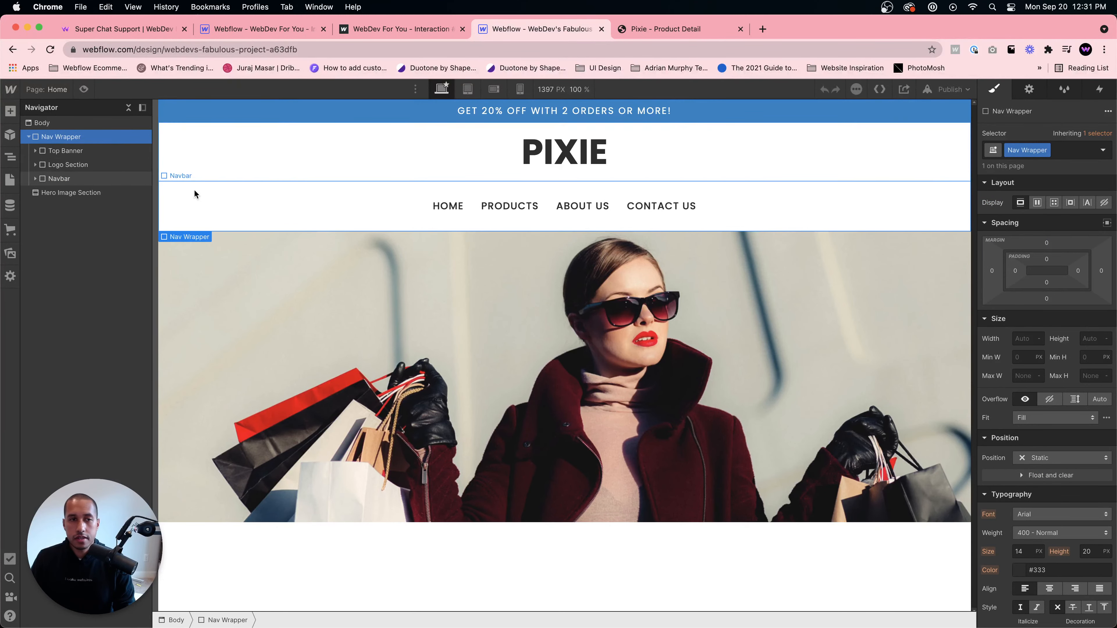
right_click(172, 235)
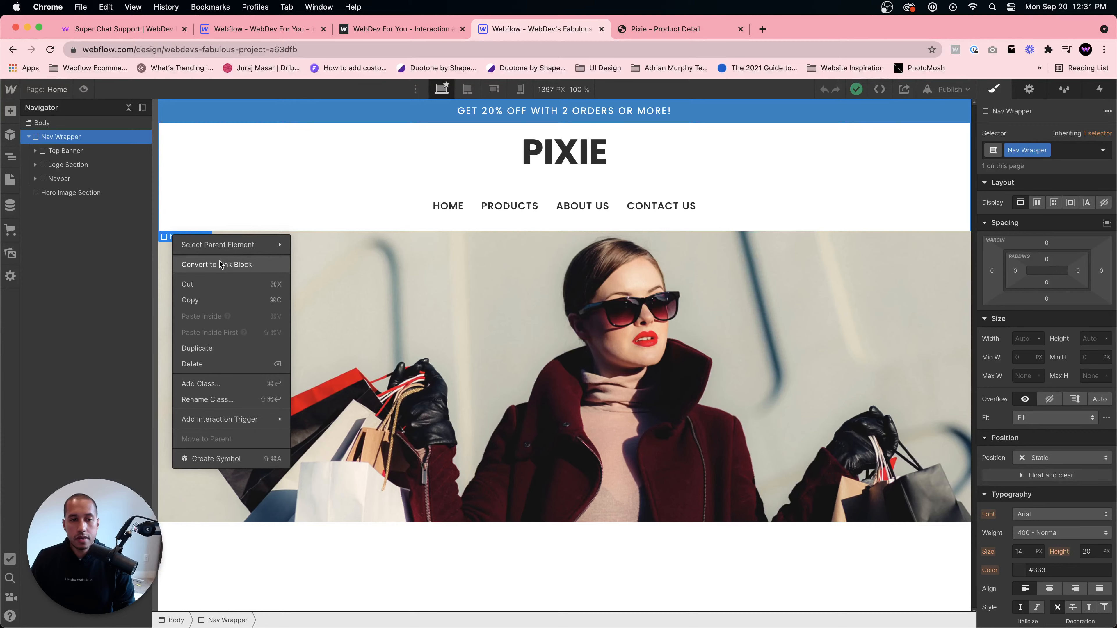
click(216, 459)
text(N)
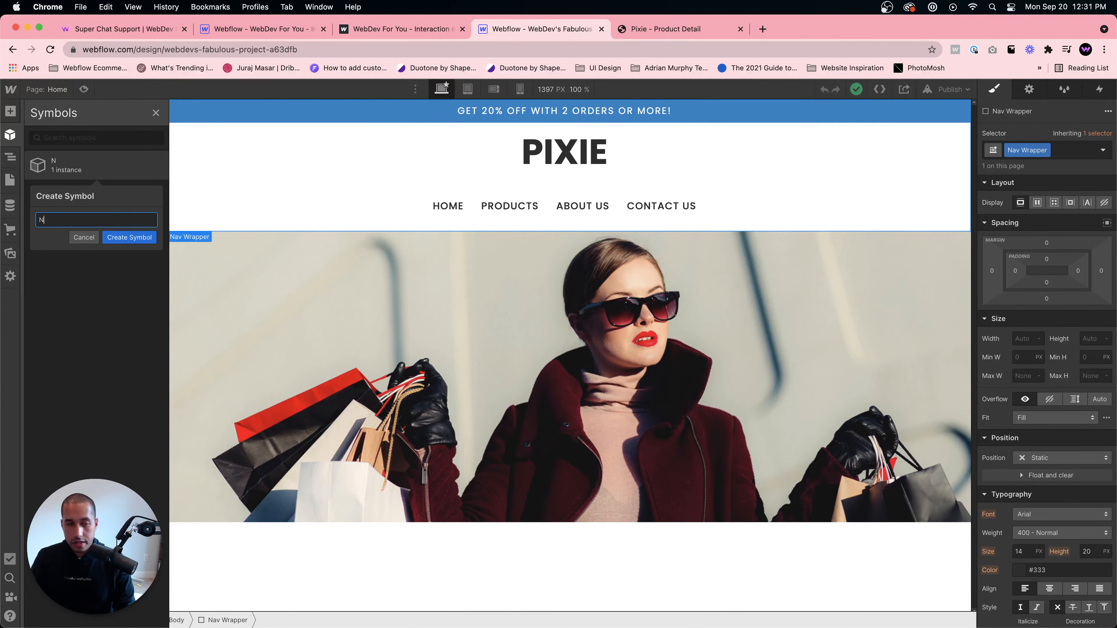
text(av)
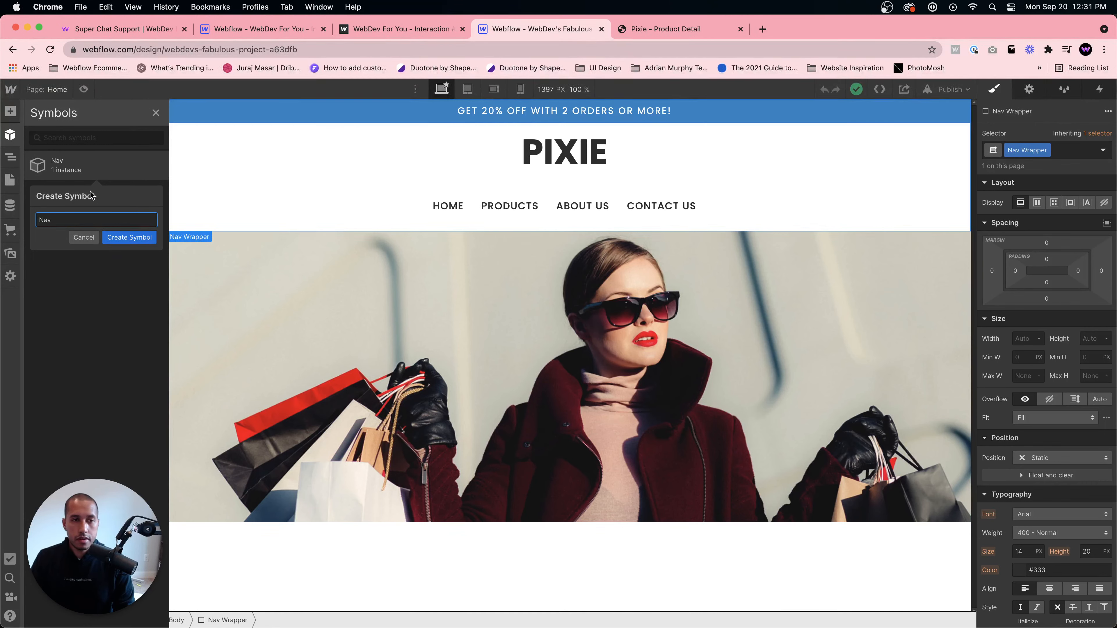
text(bon a)
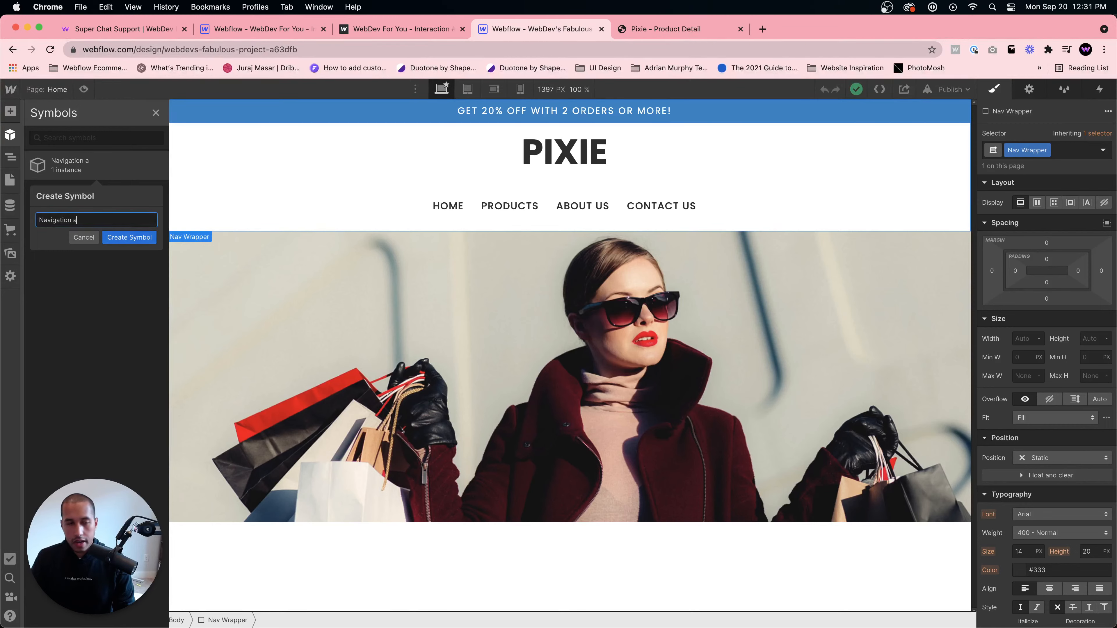
key(super+a)
text(Nav S)
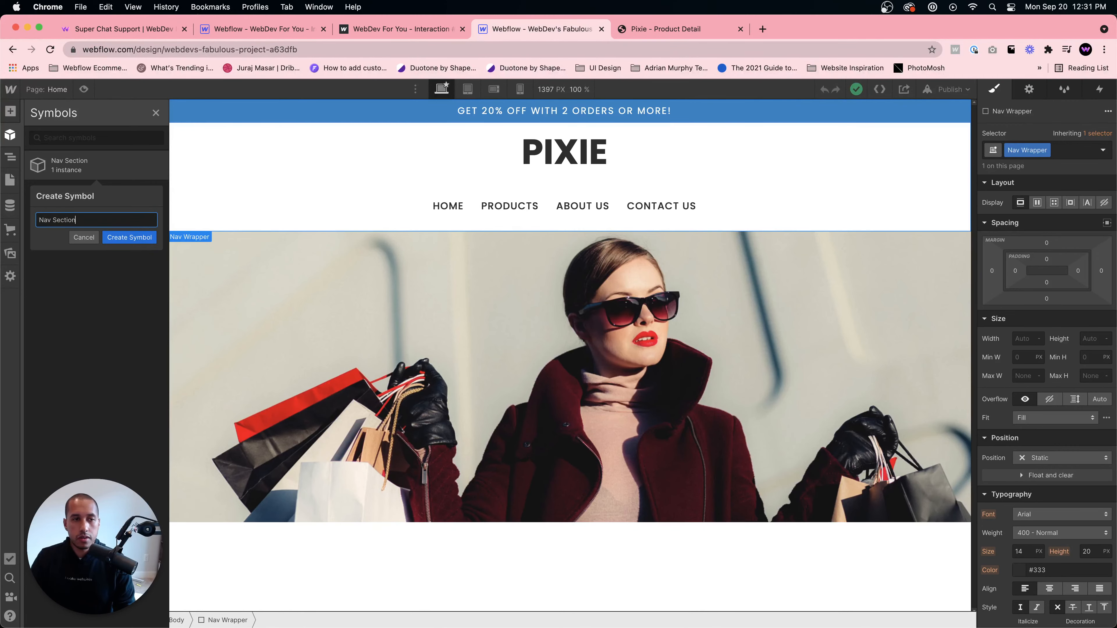
click(129, 237)
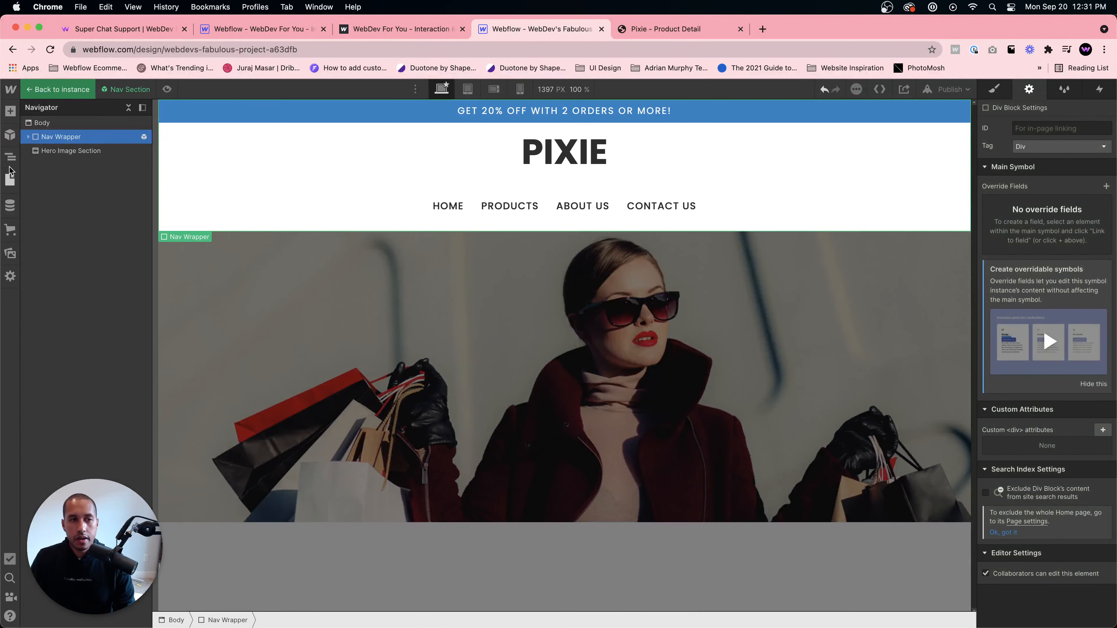
- Return to the Products Template page and insert the Nav Section symbol above the Product Section
click(10, 156)
click(10, 180)
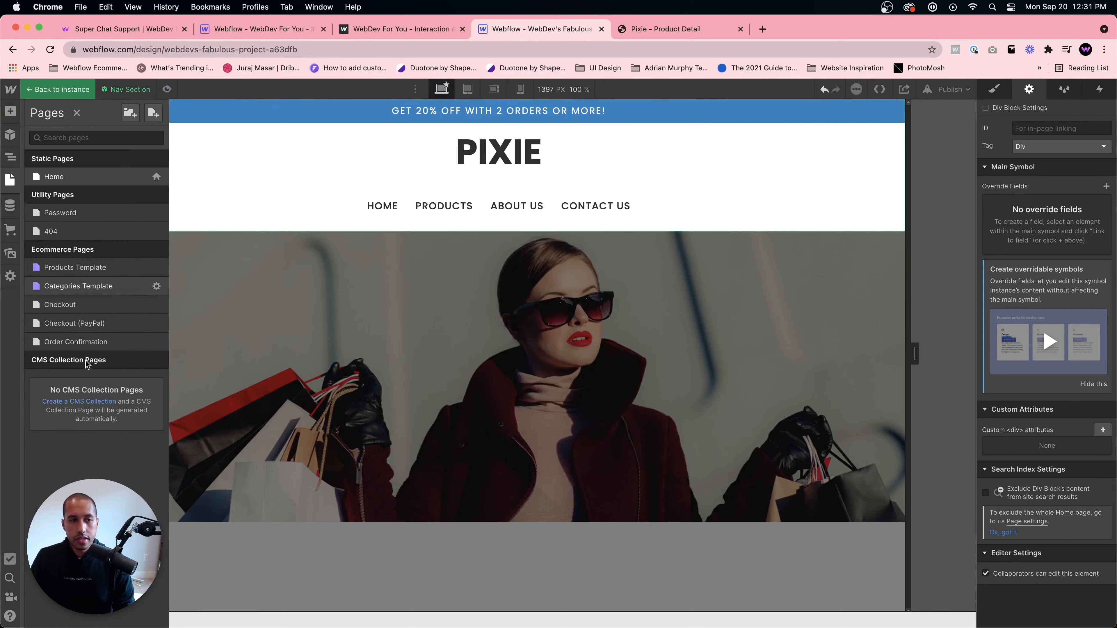
click(123, 267)
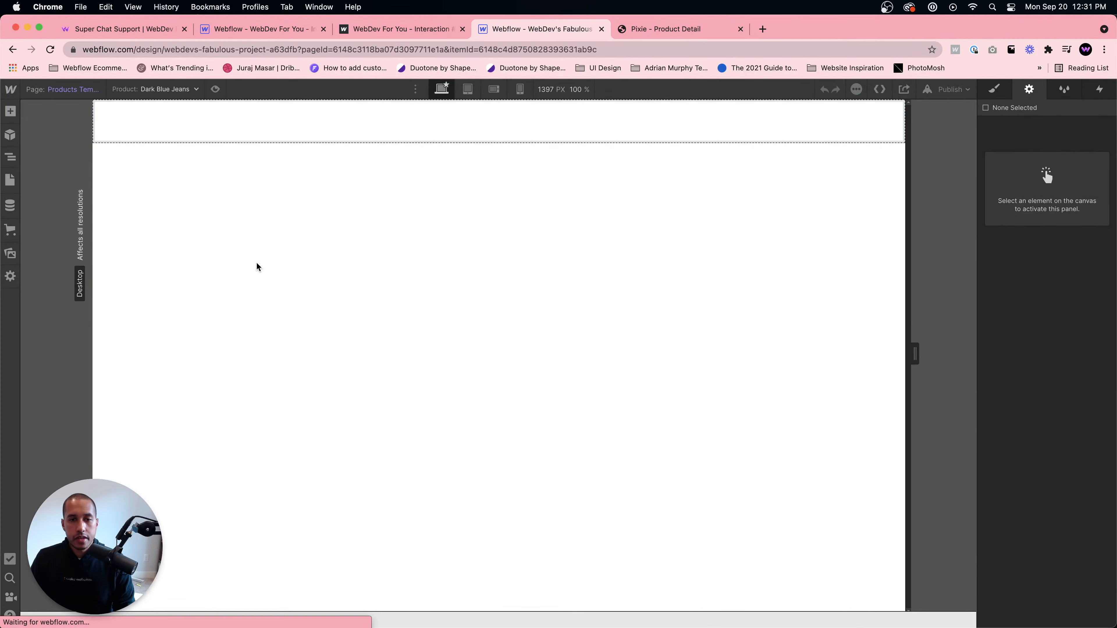
click(11, 157)
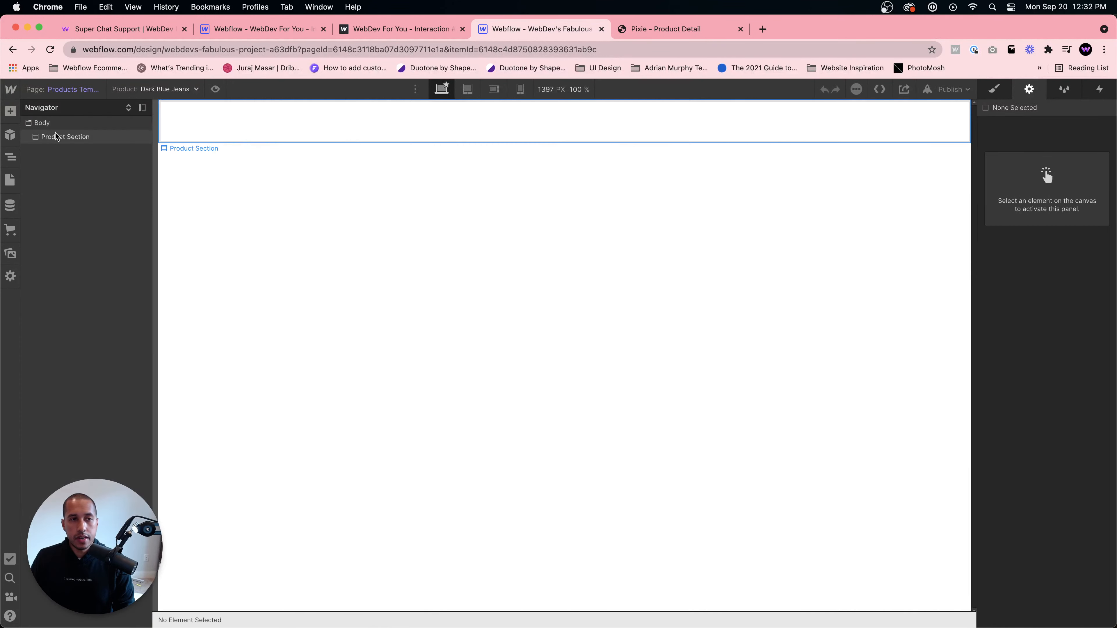
click(66, 122)
key(a)
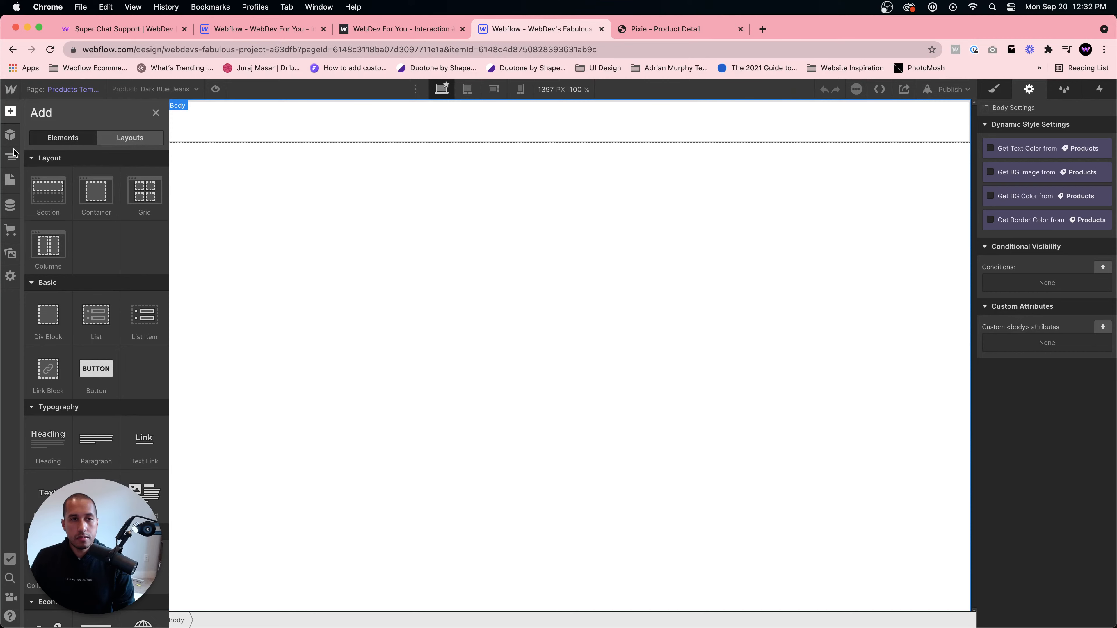
click(9, 136)
drag(75, 183, 107, 257)
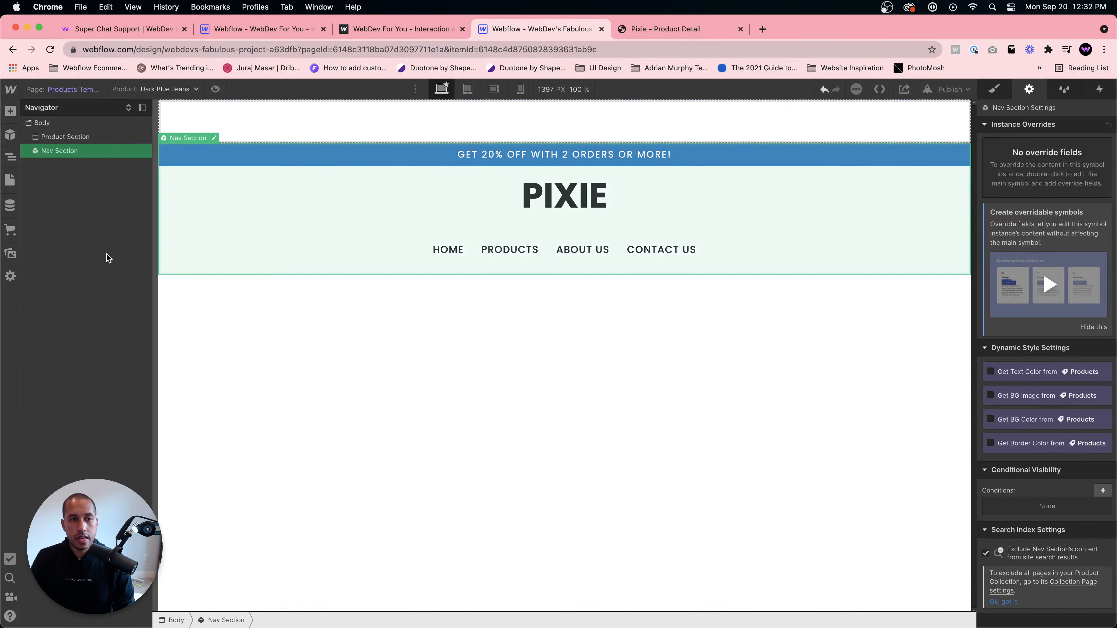
drag(67, 158, 66, 131)
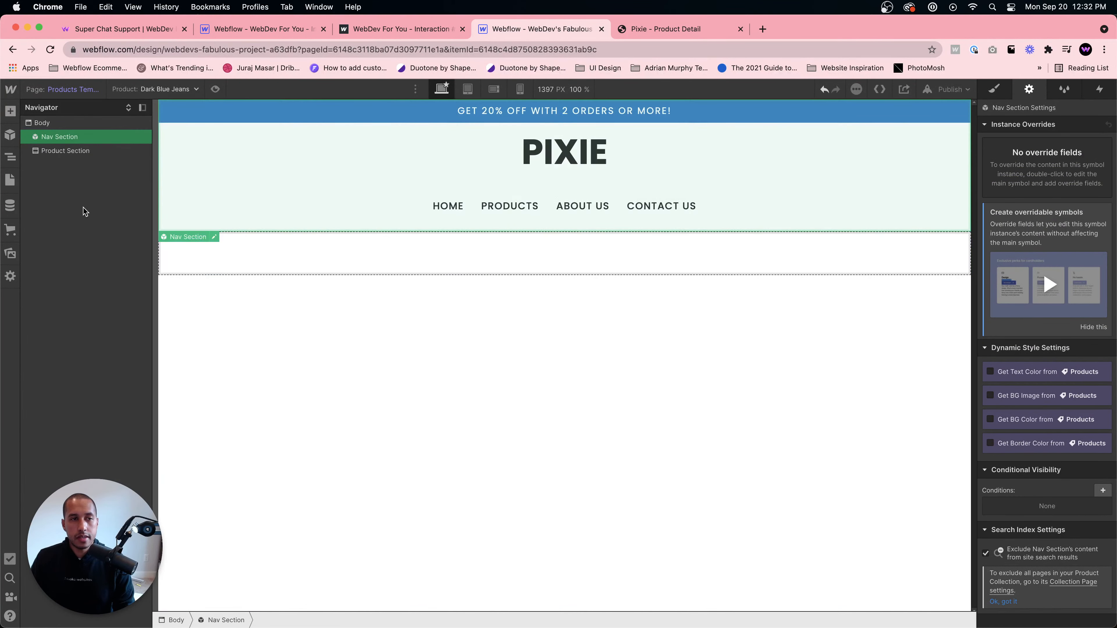
- Add a Div Block inside the Product Section and give it the class Container
click(355, 327)
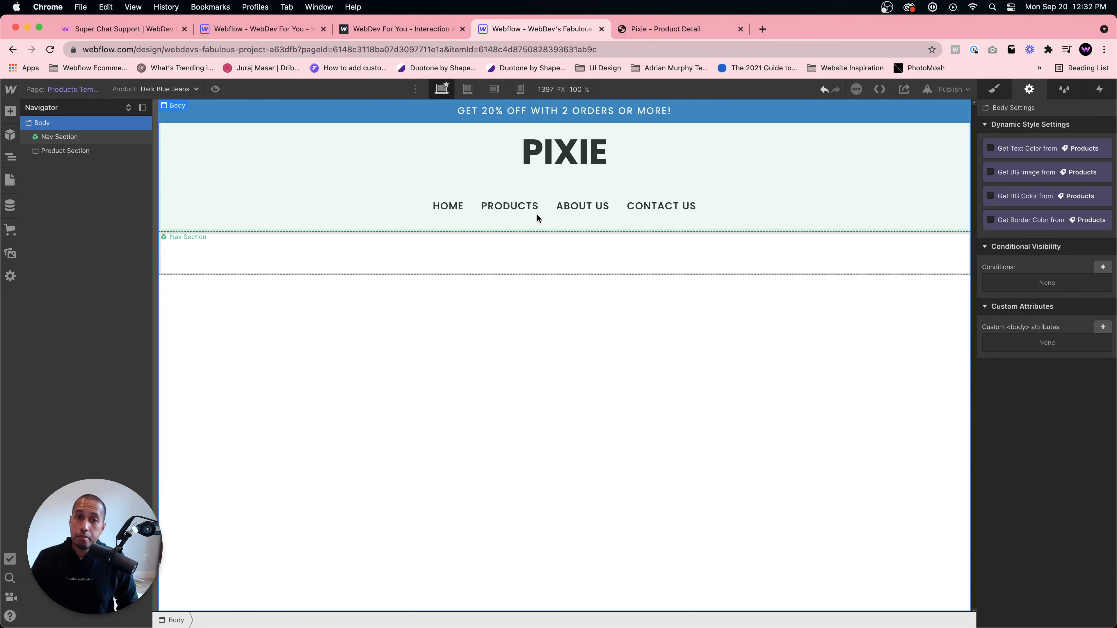
click(449, 260)
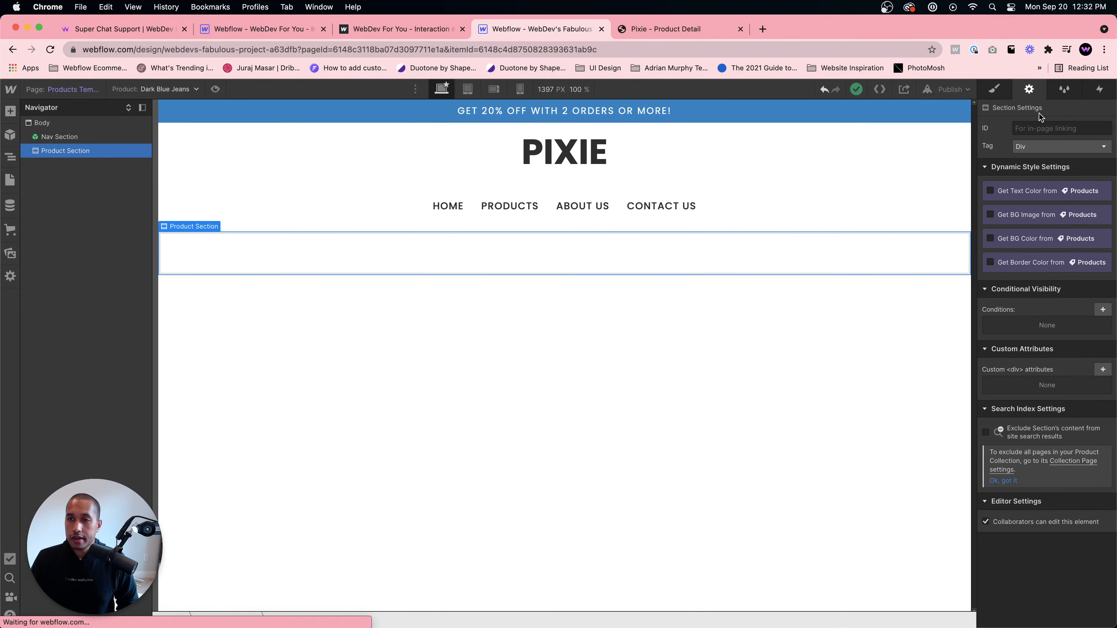
click(995, 90)
key(super+e)
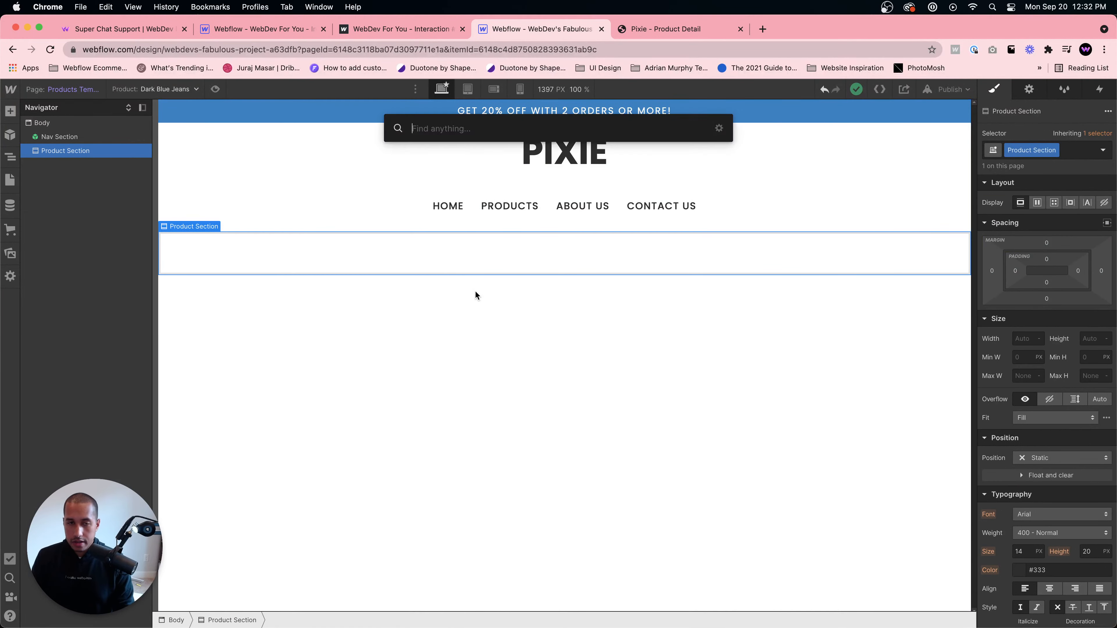
text(co)
key(BackSpace)
key(BackSpace)
text(div)
key(Return)
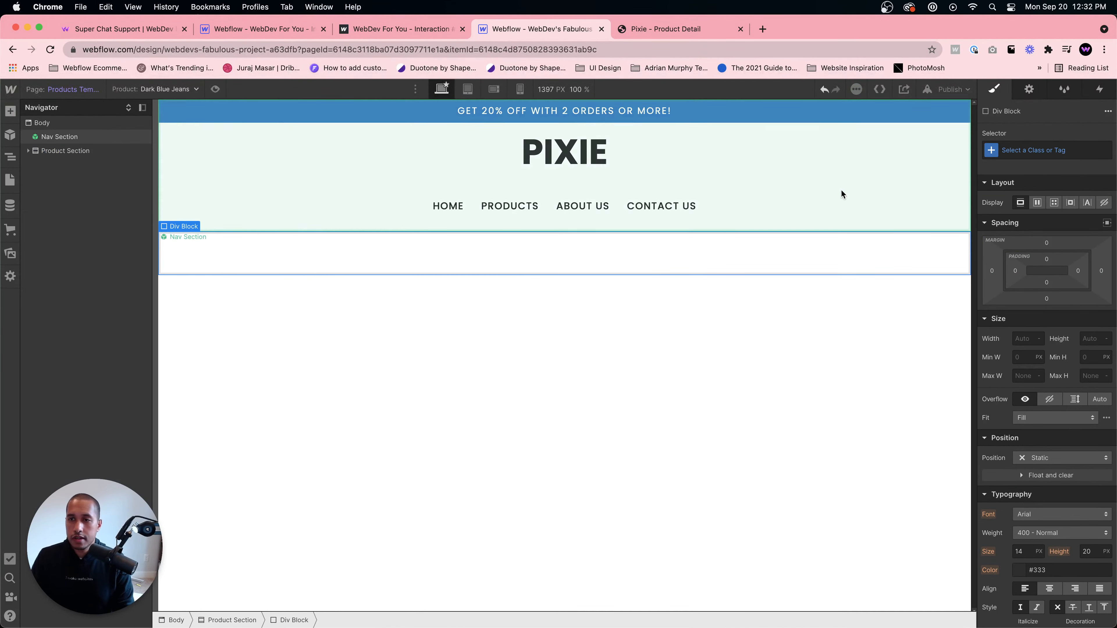
click(1038, 156)
text(Container)
key(Return)
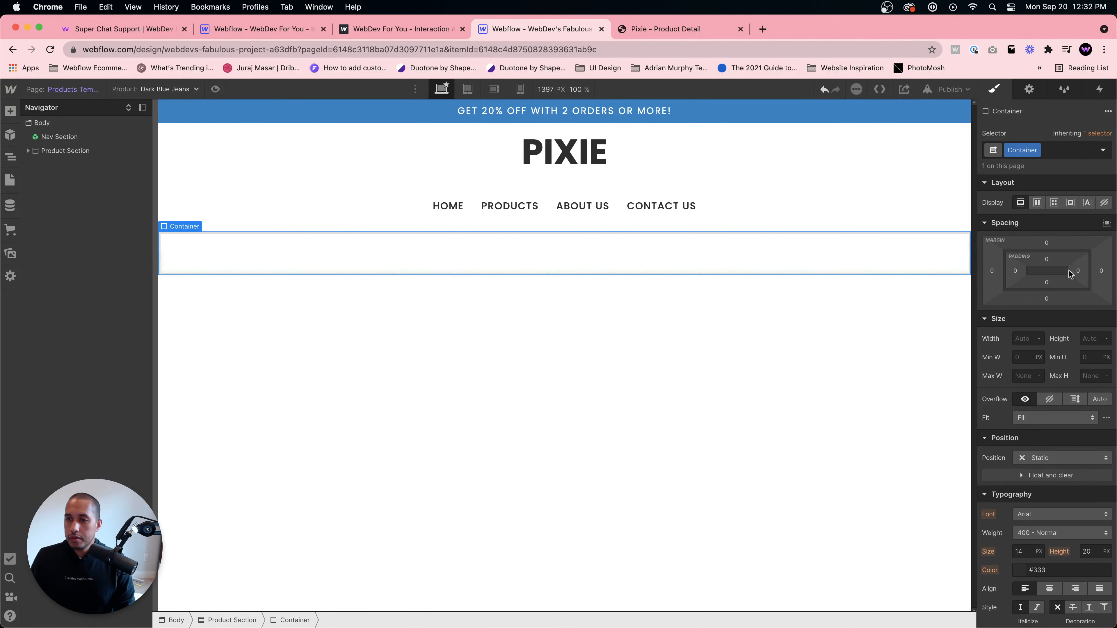
- Center the Container with auto side margins and set its maximum width to 1200 px
click(1107, 223)
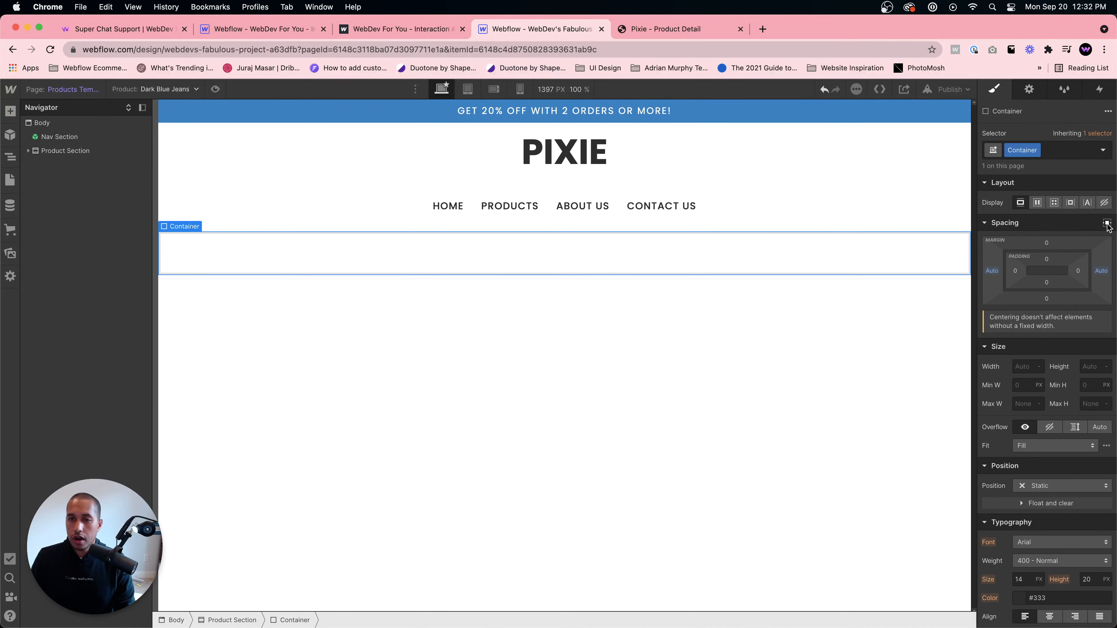
click(1029, 404)
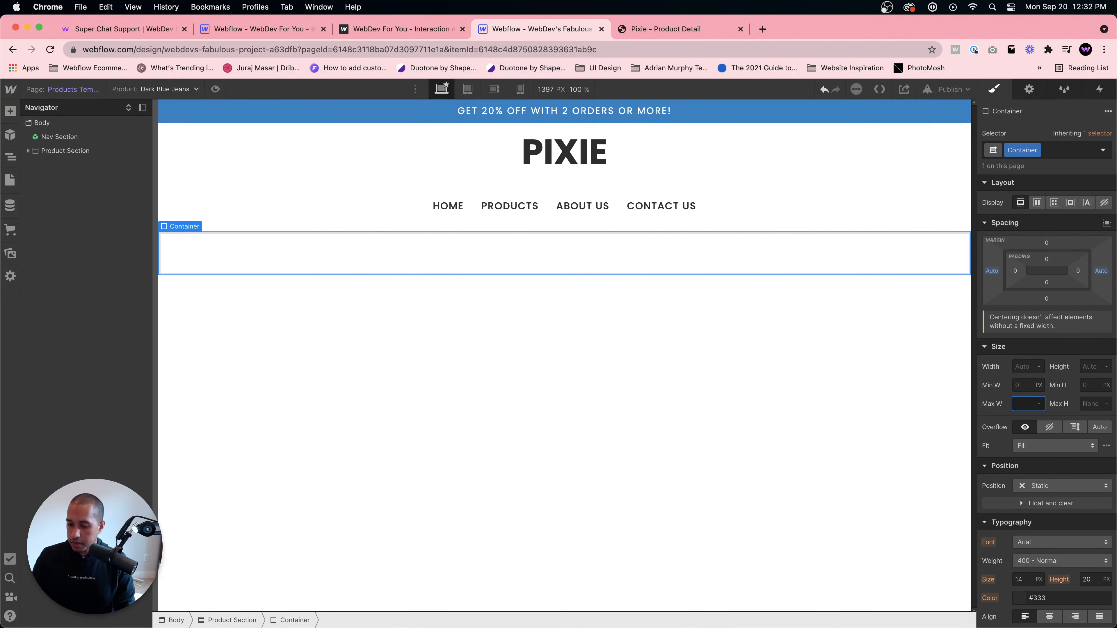
text(1200)
key(Return)
- Set the Product Section's left and right padding to 40 px
click(182, 265)
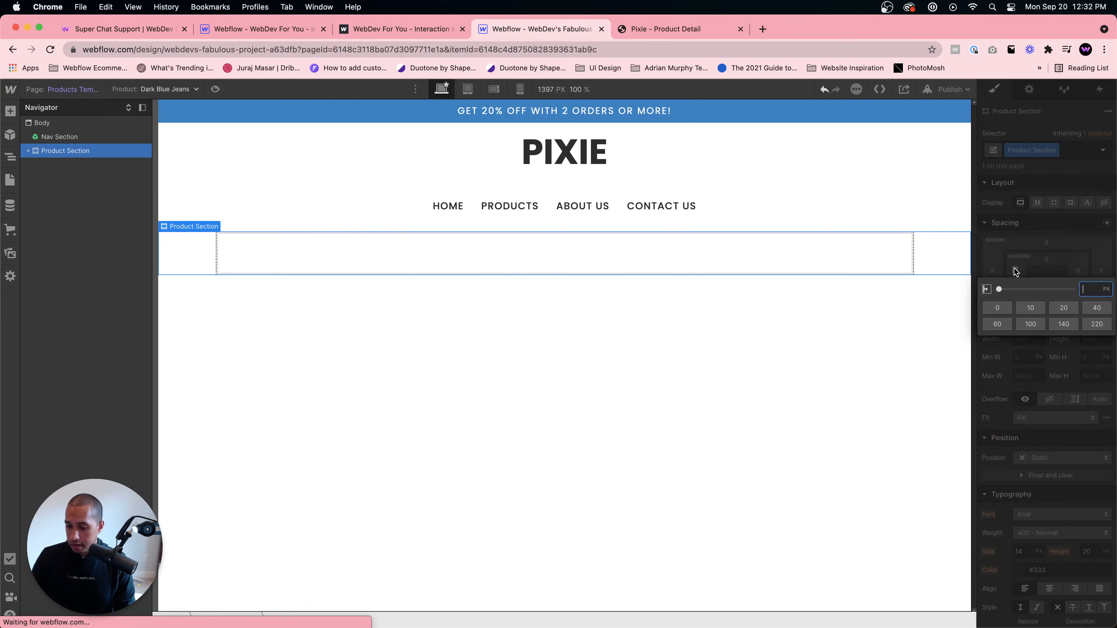
drag(1014, 270, 1079, 270)
click(1078, 271)
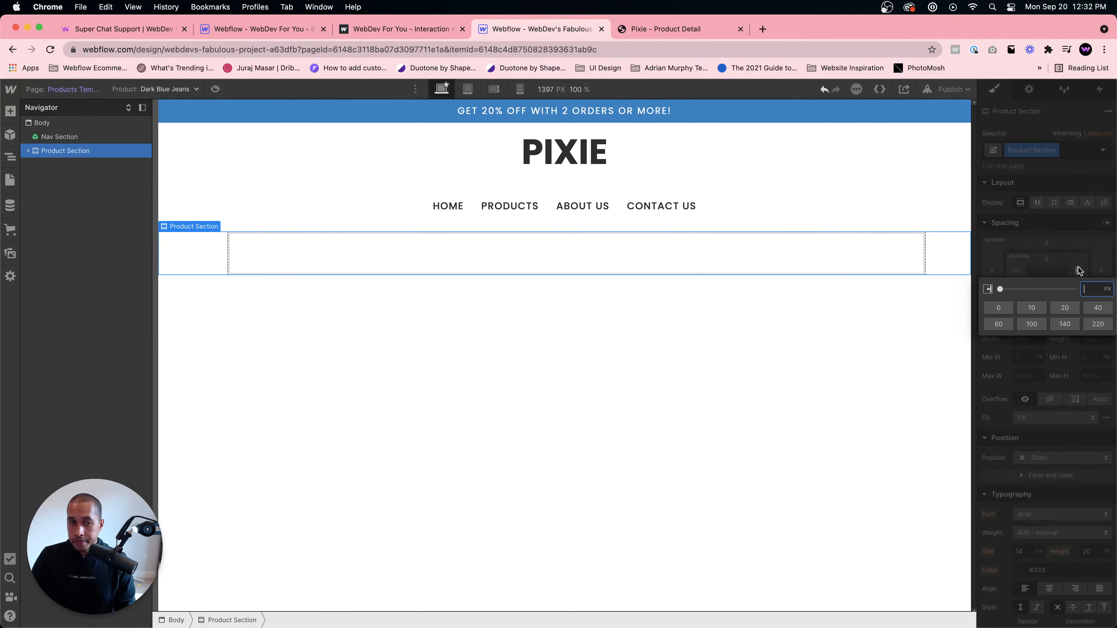
text(40)
key(Return)
- Set the Container's display to flex, comparing against the Pixie single product page
click(844, 267)
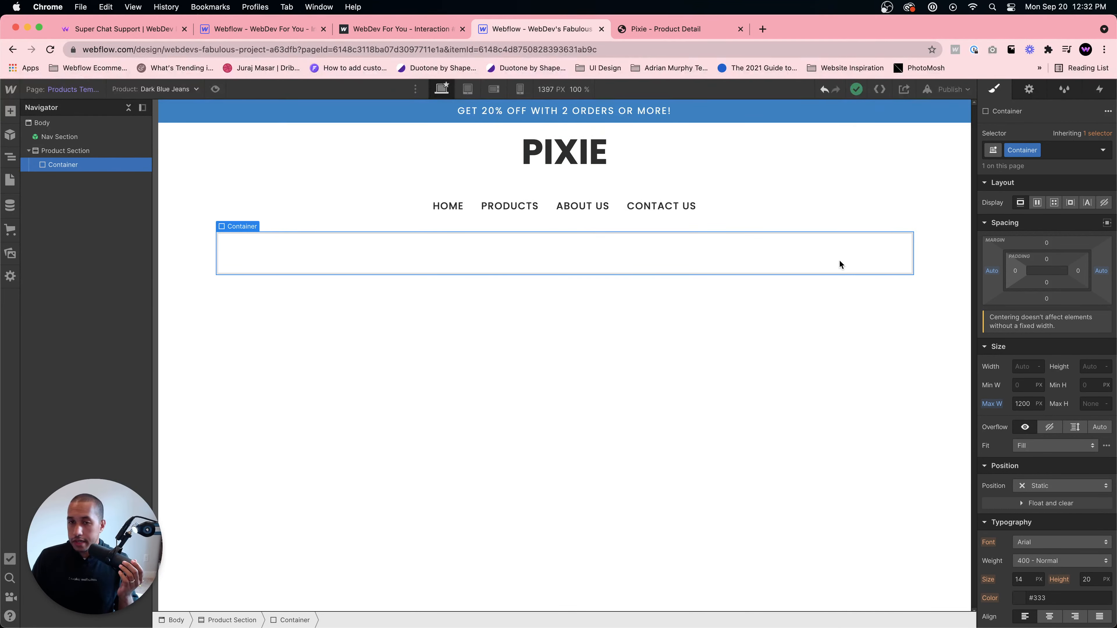
click(654, 29)
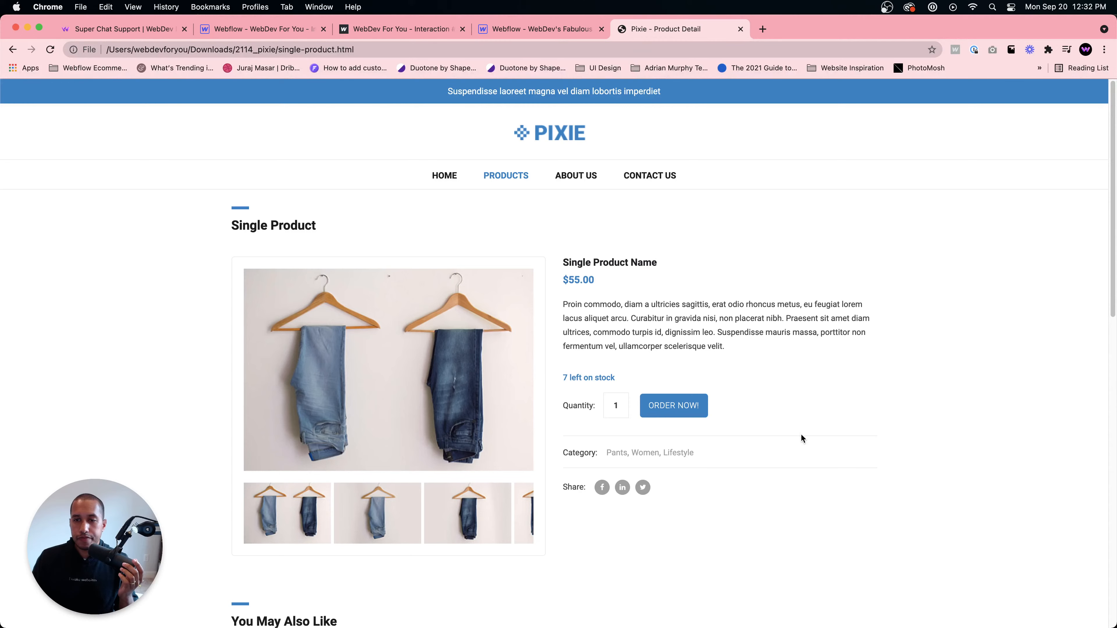
click(524, 29)
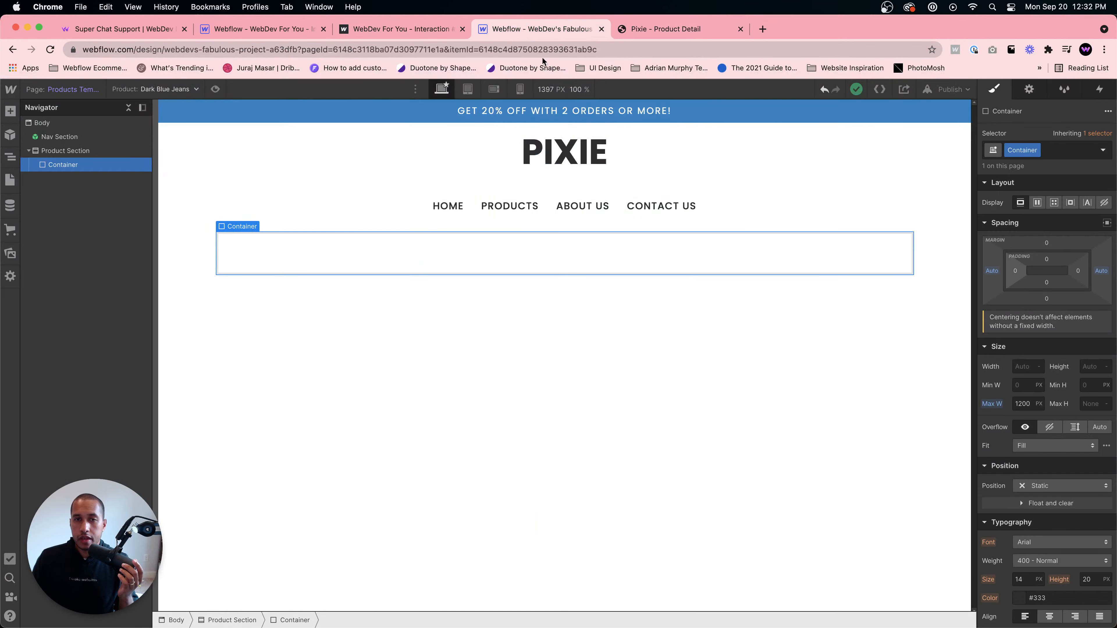
click(1037, 202)
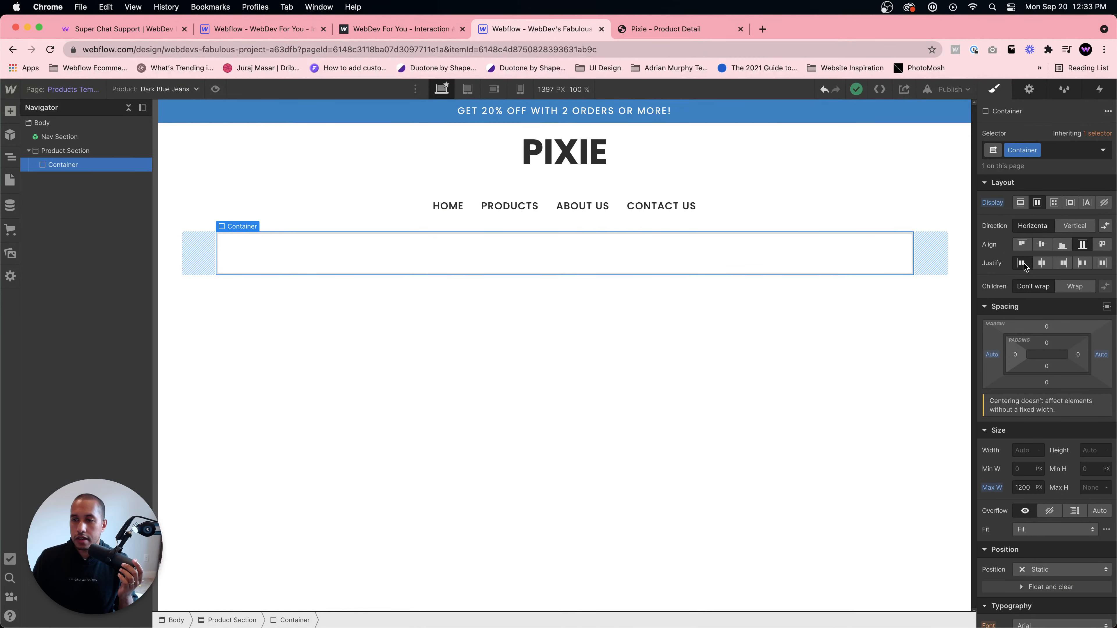
click(640, 30)
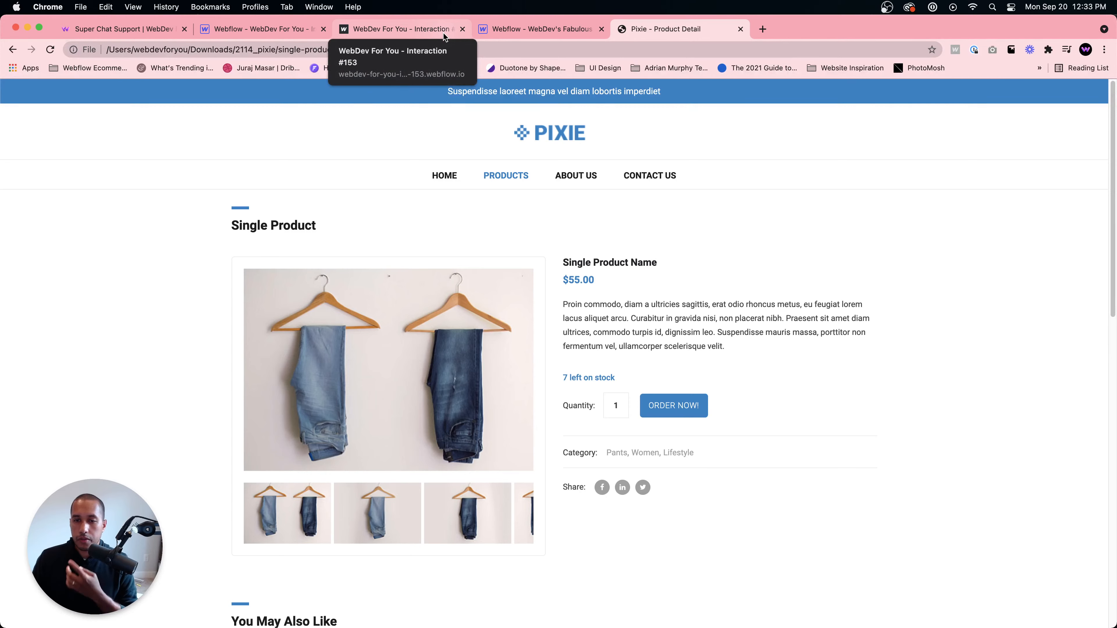
click(475, 29)
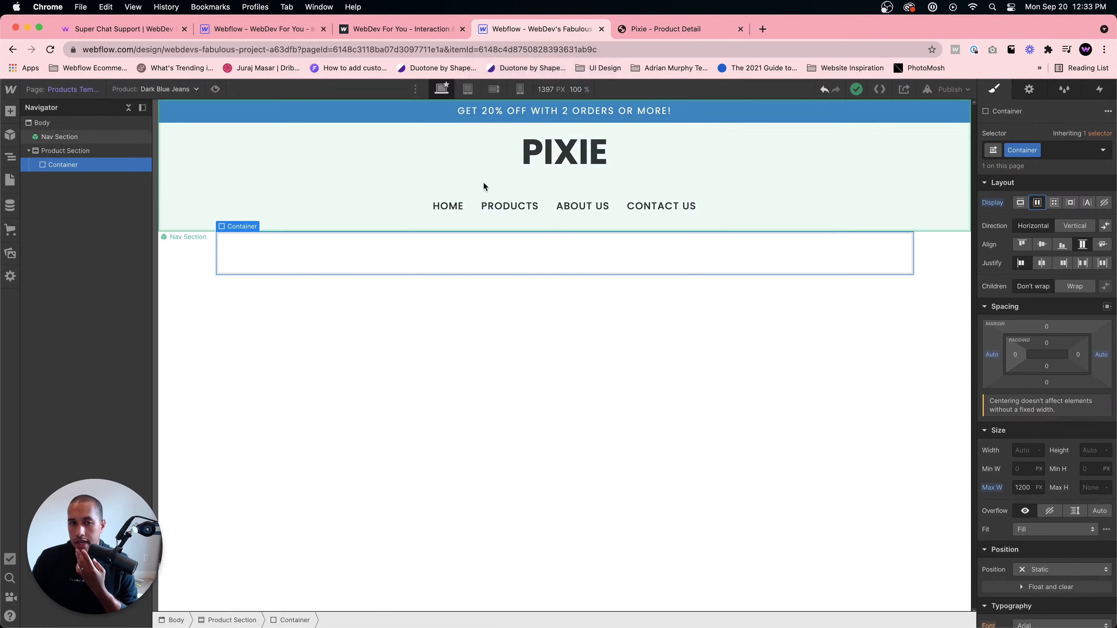
- Add a Div Block inside the Container and give it the class Product Wrapper
key(super+e)
text(div)
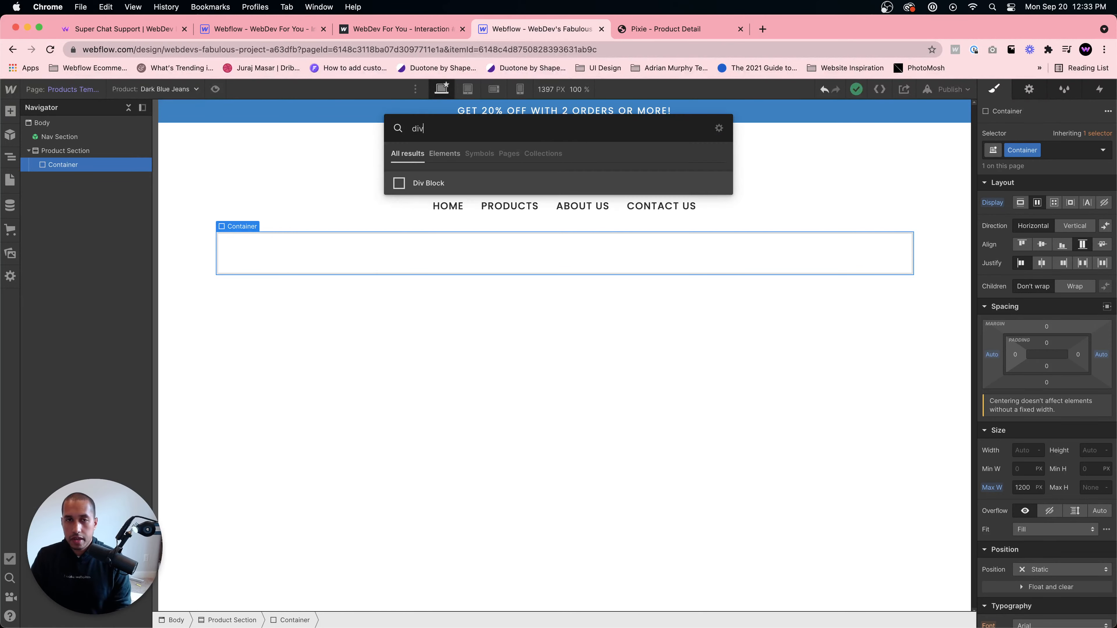
key(Return)
click(1039, 151)
text(Product Wrapper)
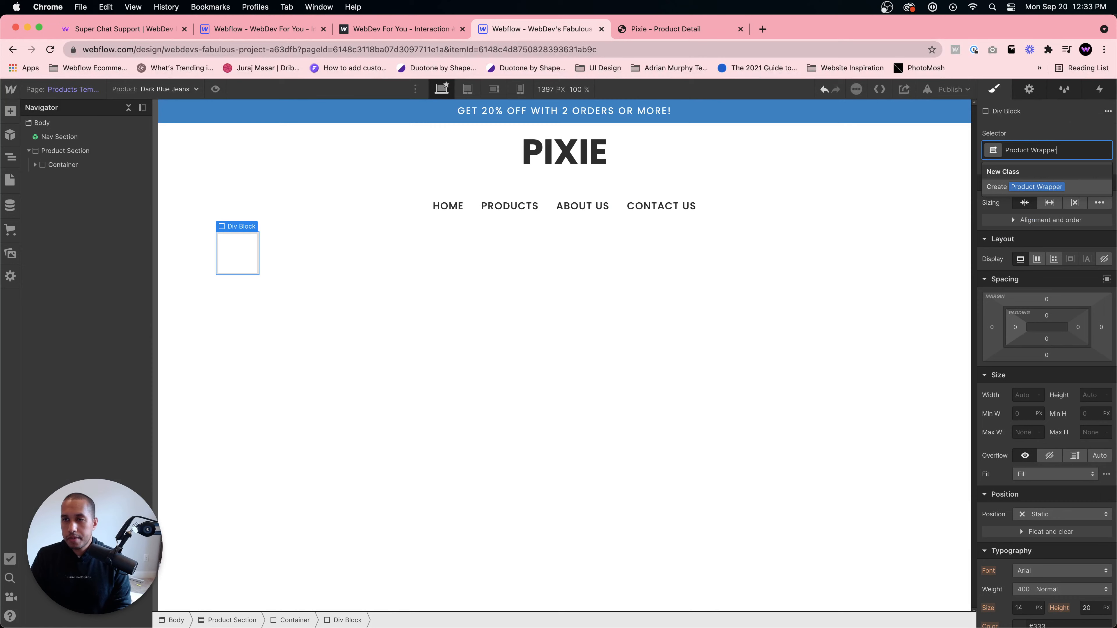
key(Return)
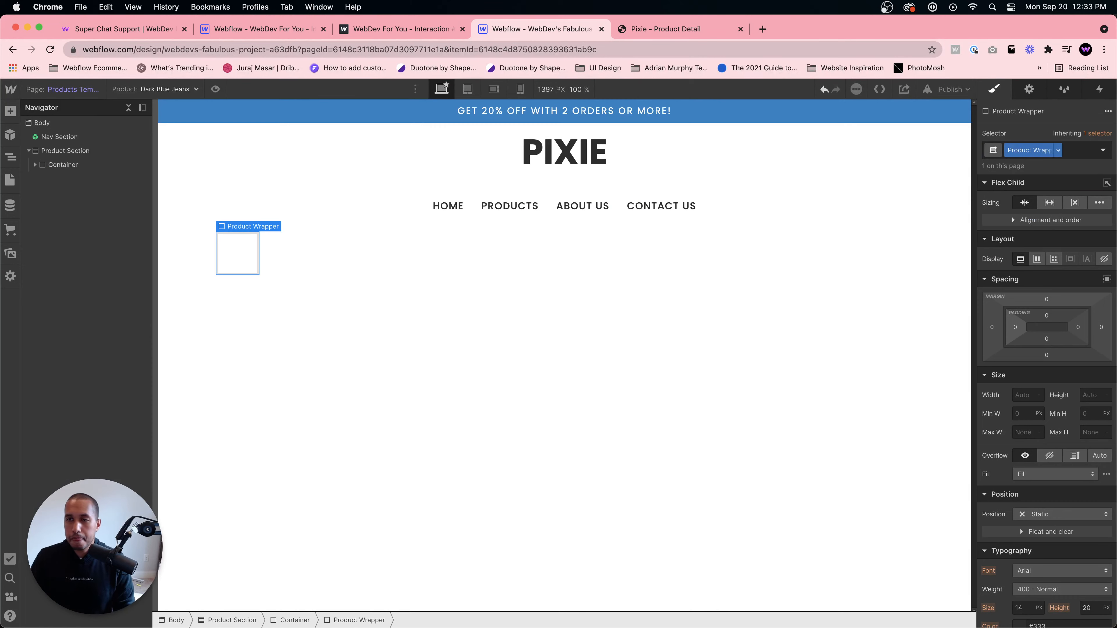
- Add a Div Block inside the Product Wrapper and give it the class Product Left, checking the Pixie product page
click(671, 32)
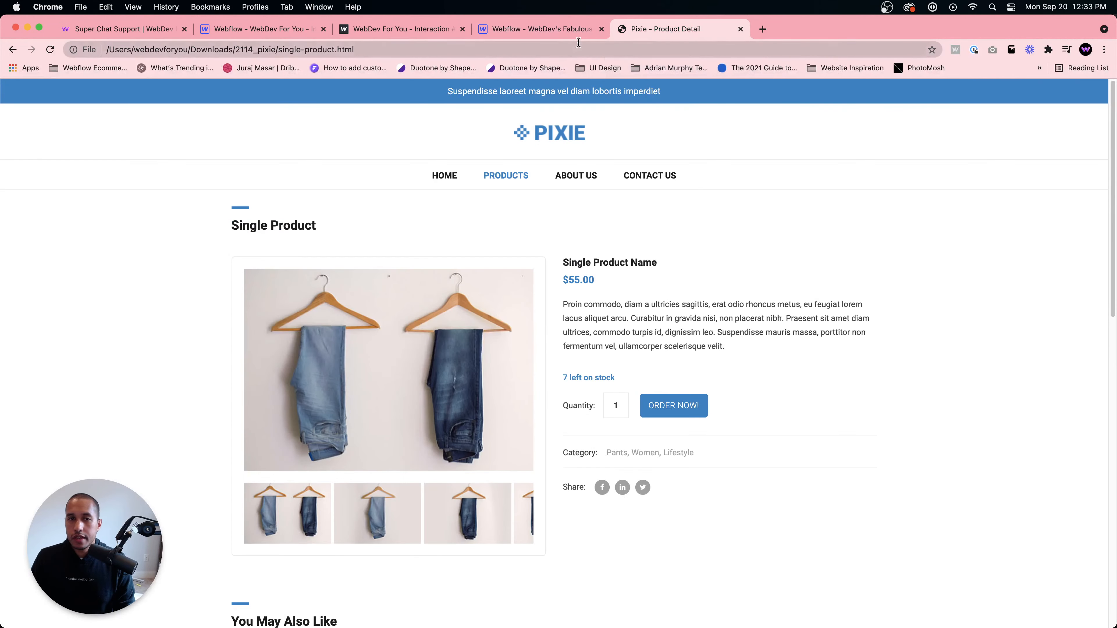
click(562, 35)
click(246, 257)
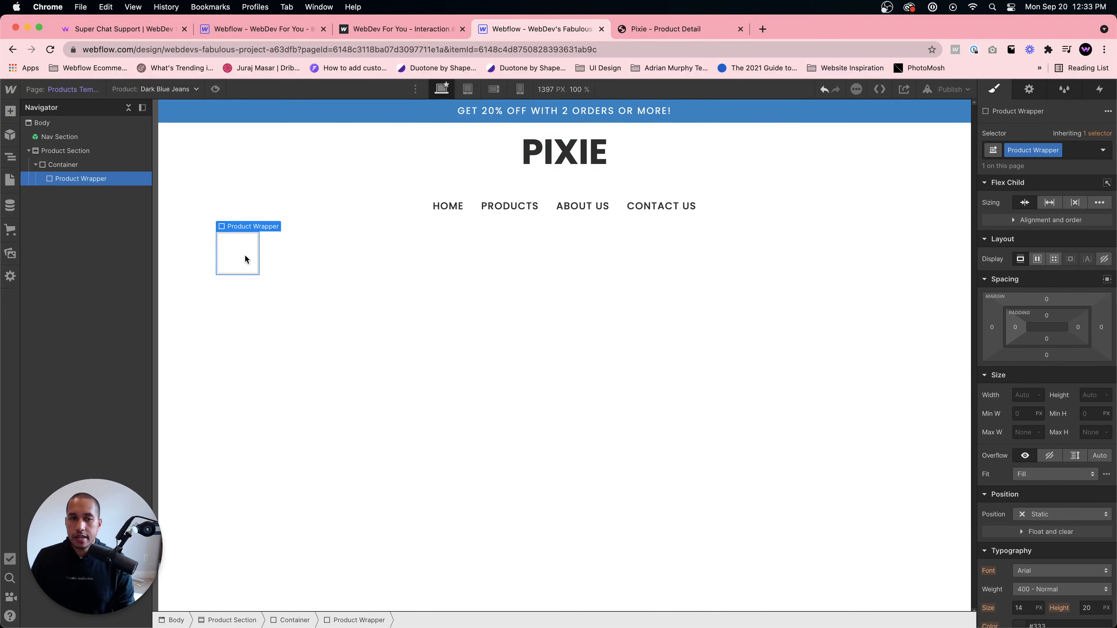
key(super+e)
text(div)
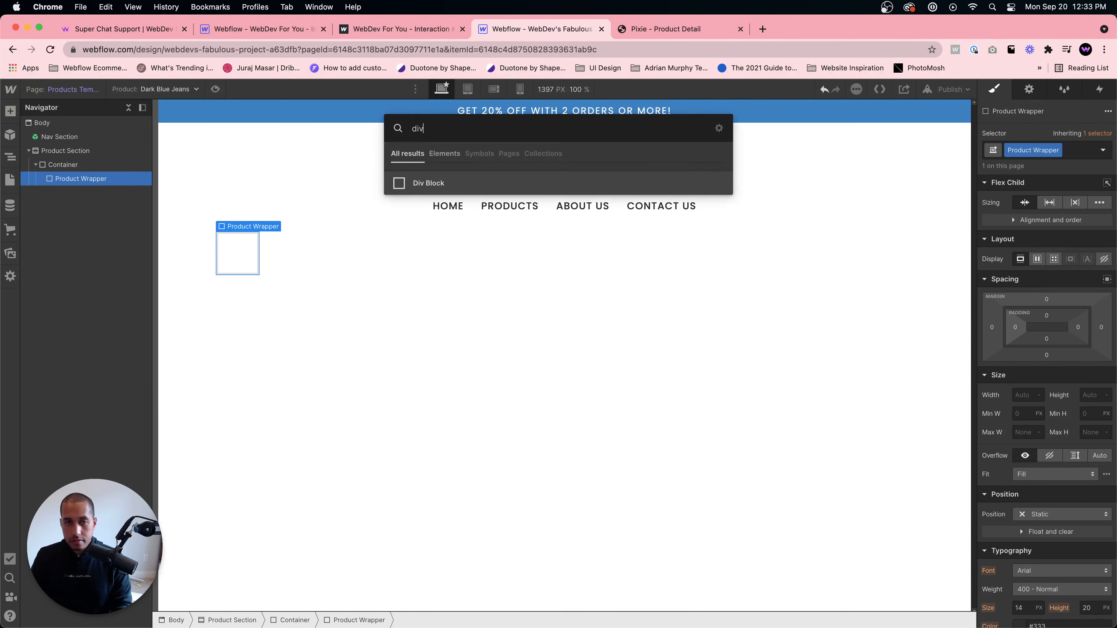
key(Return)
click(1033, 150)
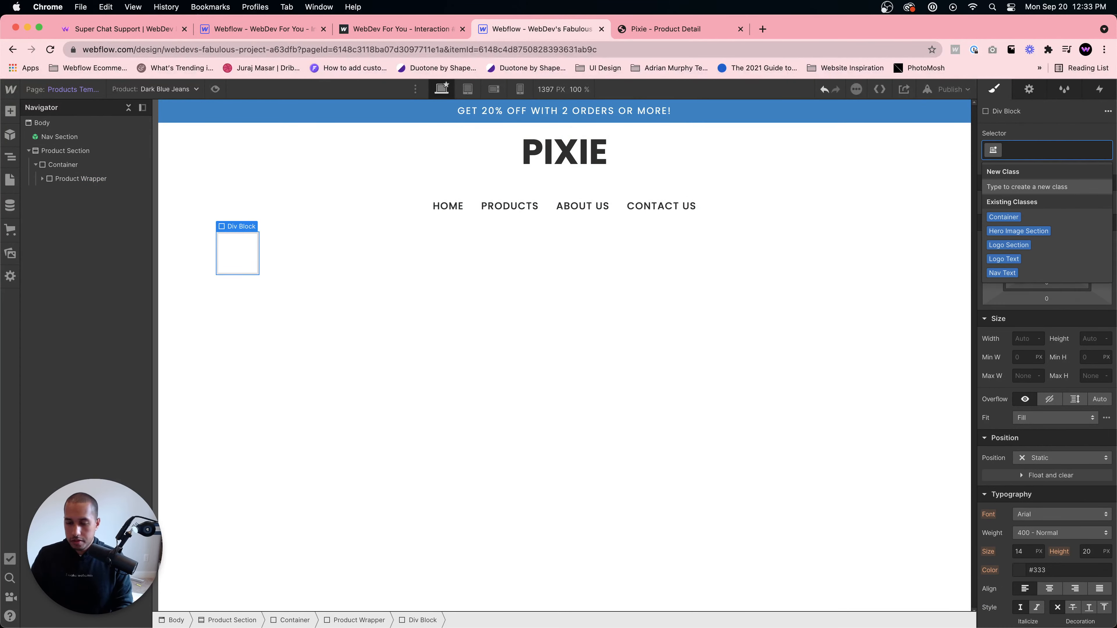
text(Product Left)
key(Return)
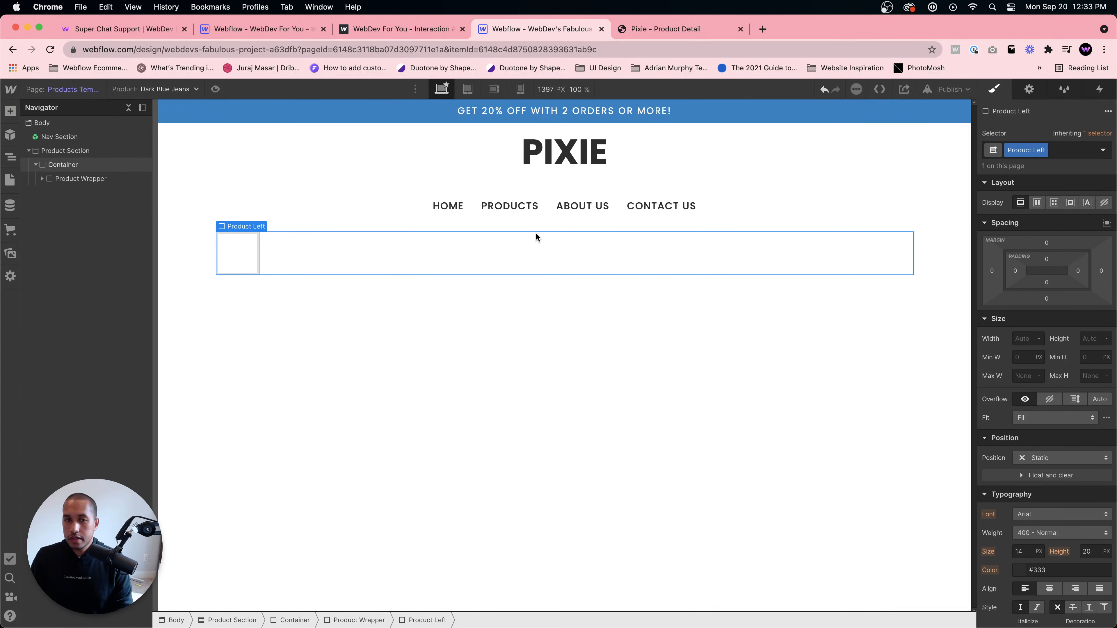
- Set the Product Wrapper's width to 100%
click(506, 237)
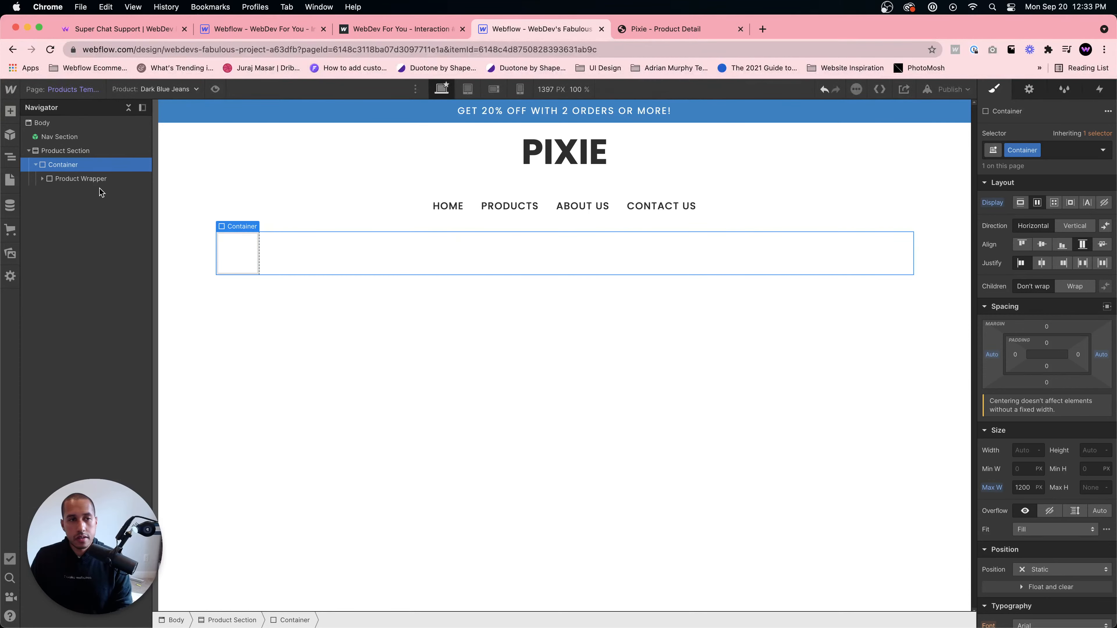
click(100, 178)
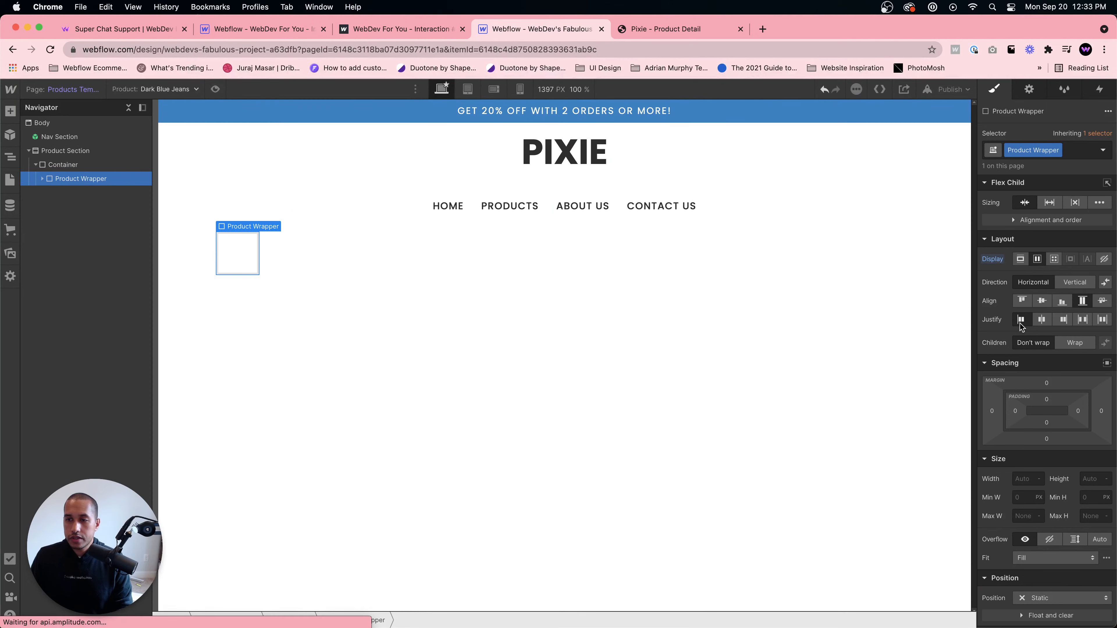
click(240, 267)
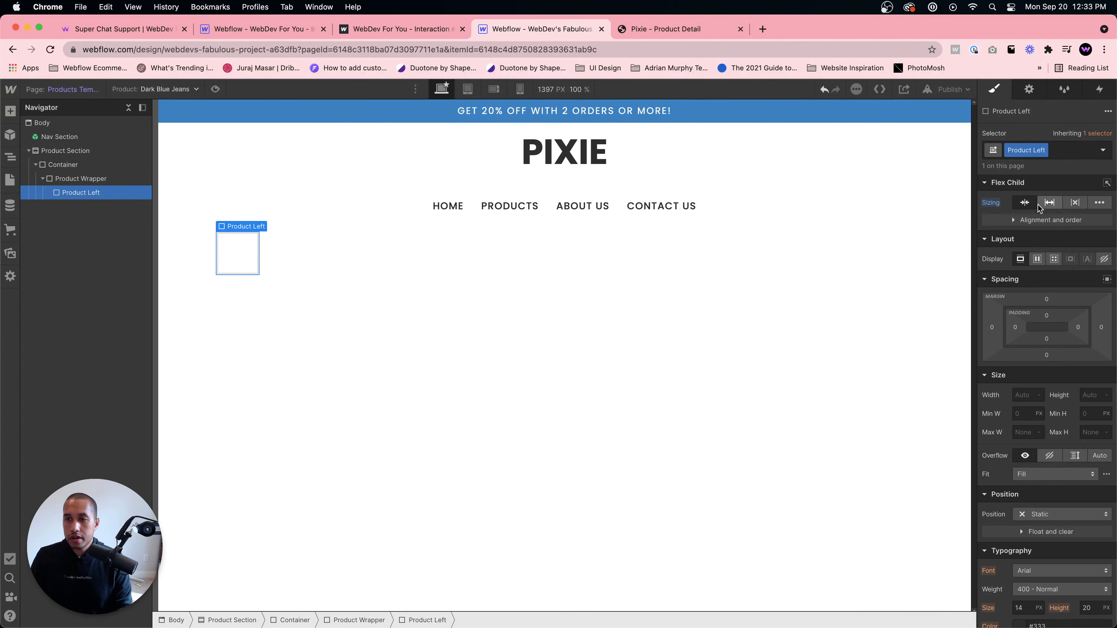
click(515, 261)
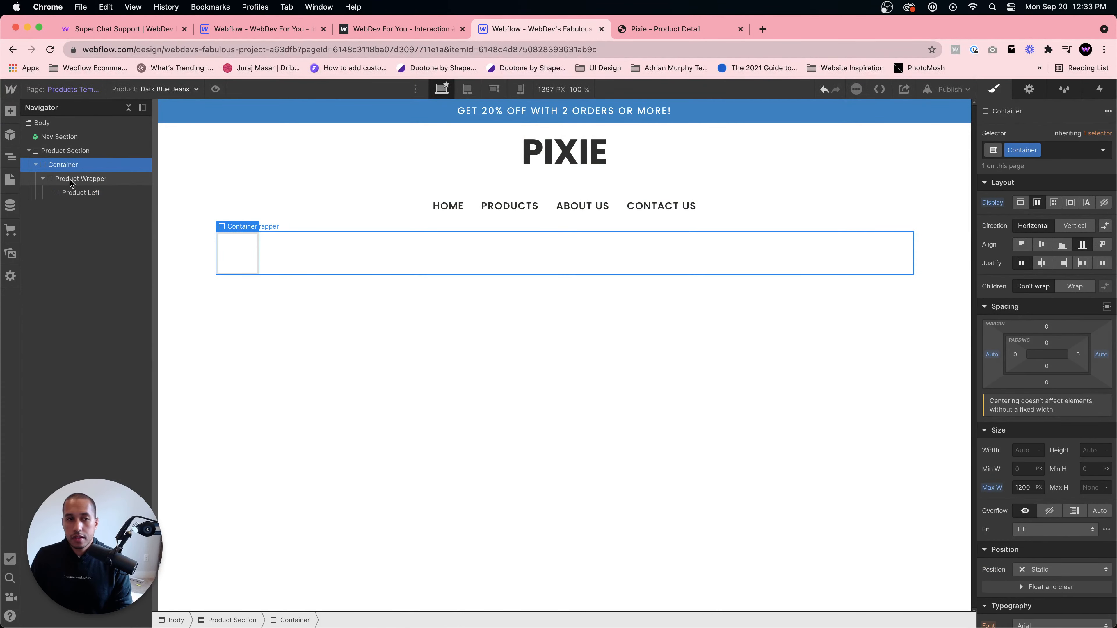
click(79, 179)
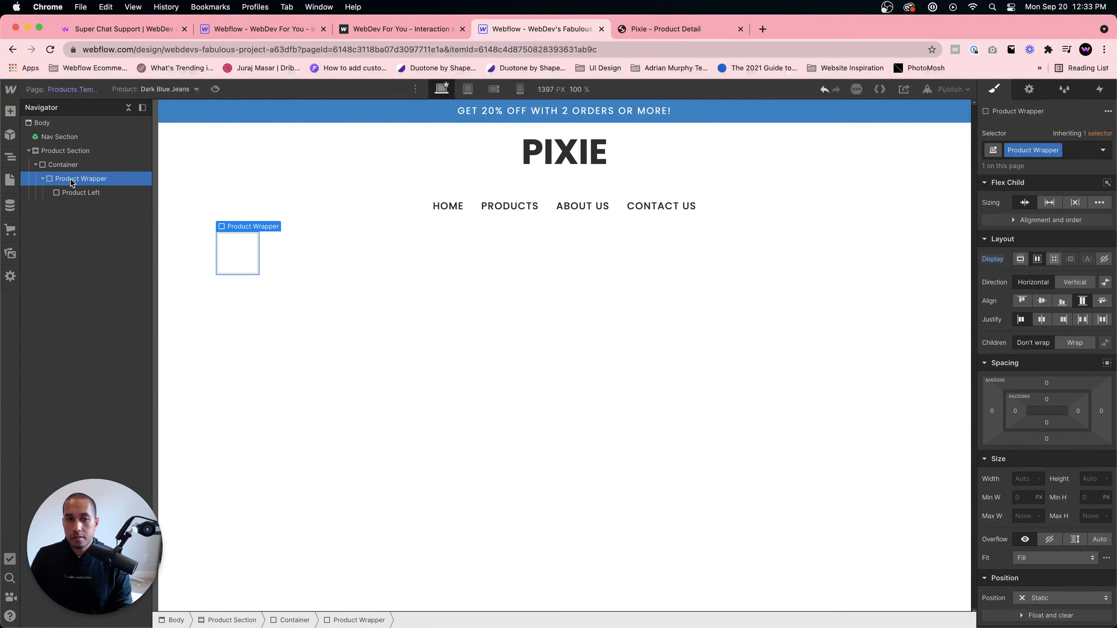
click(1023, 478)
text(100%)
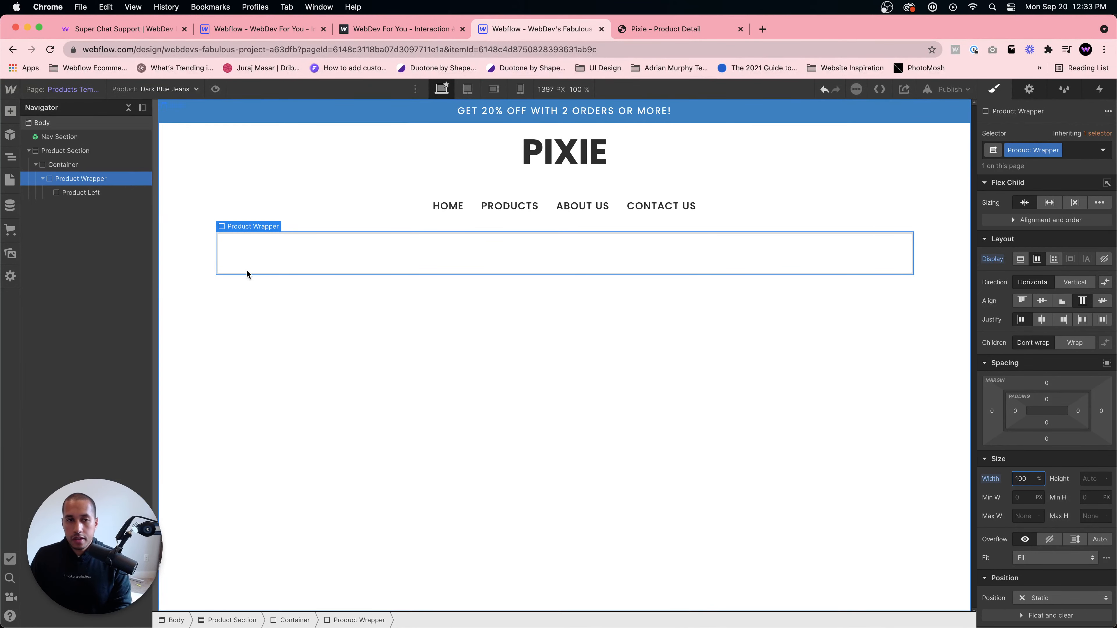
- Duplicate Product Left and give the copy a duplicated class named Product Right
click(259, 257)
key(super+d)
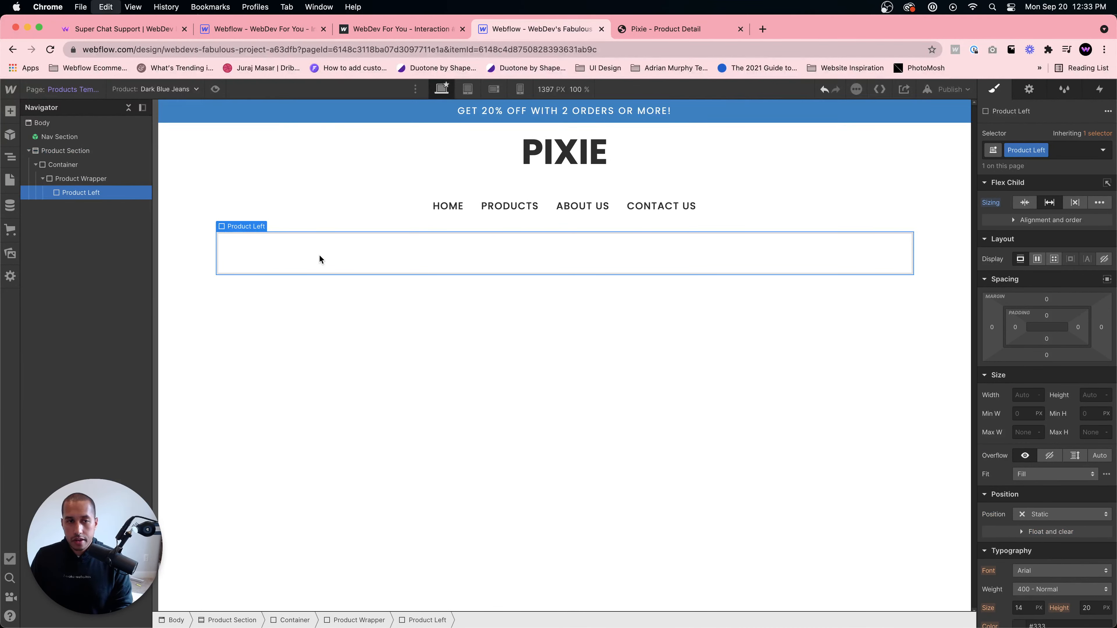
click(1043, 153)
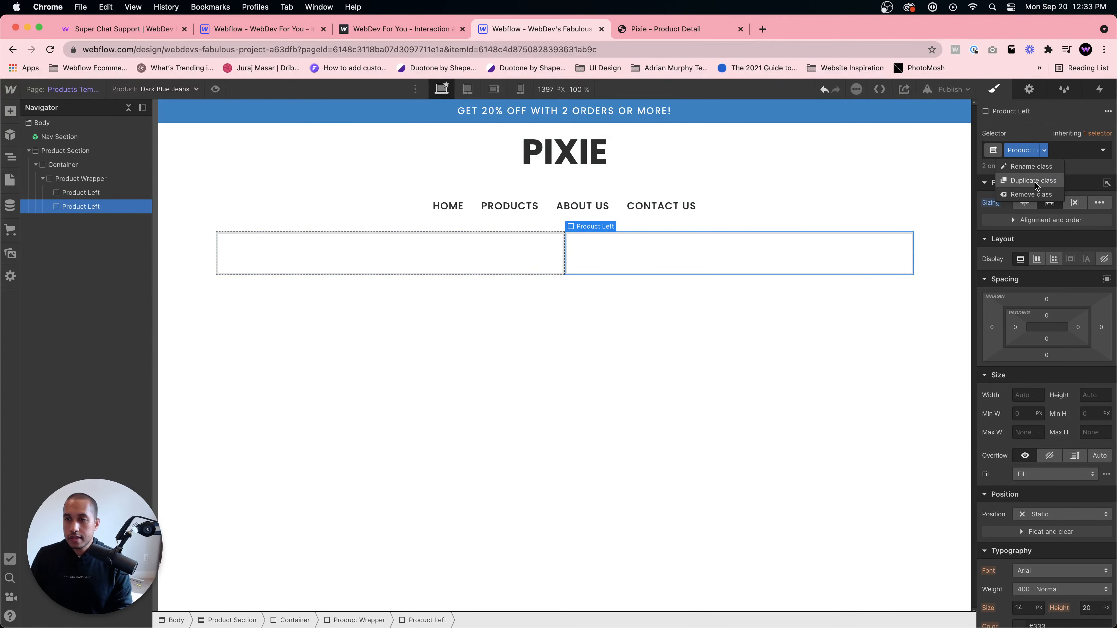
click(1035, 183)
text(Product RIght)
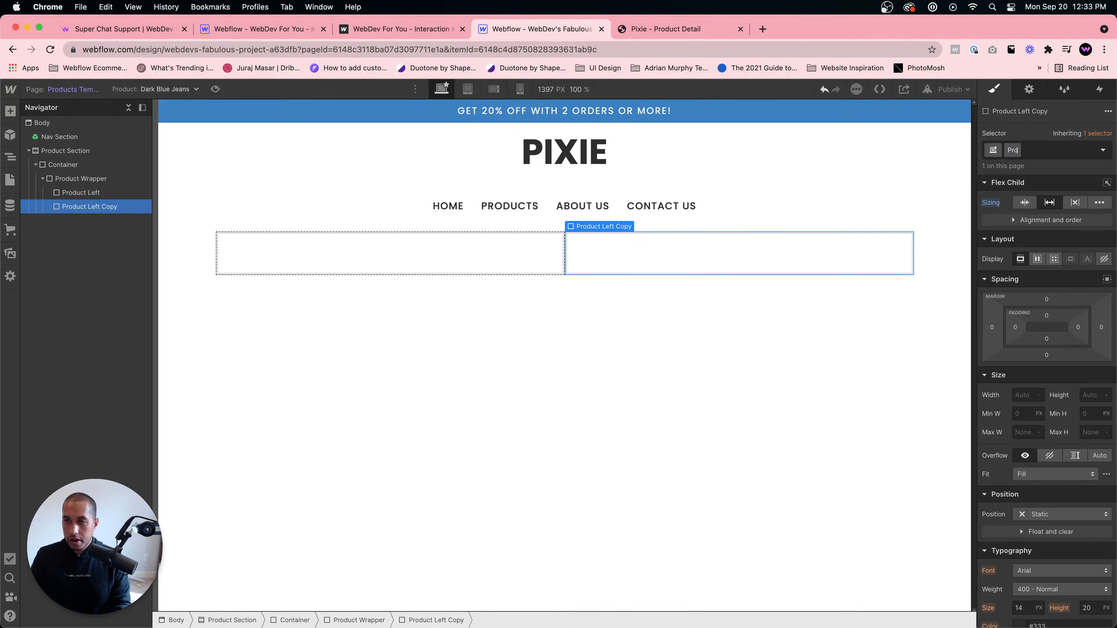
key(Return)
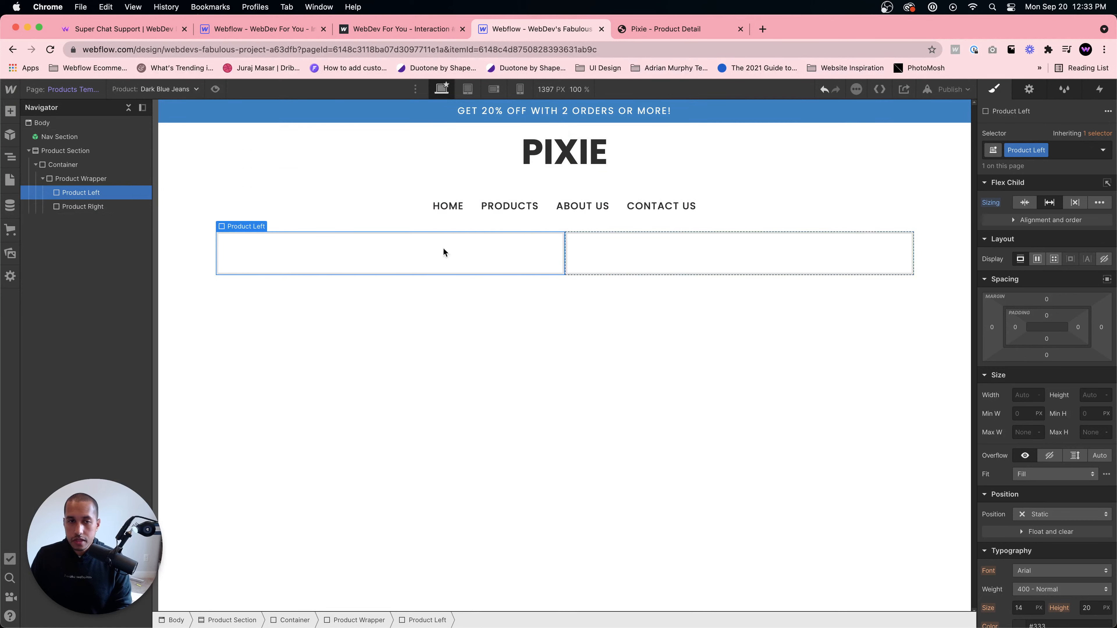
- Add an Image inside Product Left and bind it to the product's Main Image field
click(677, 28)
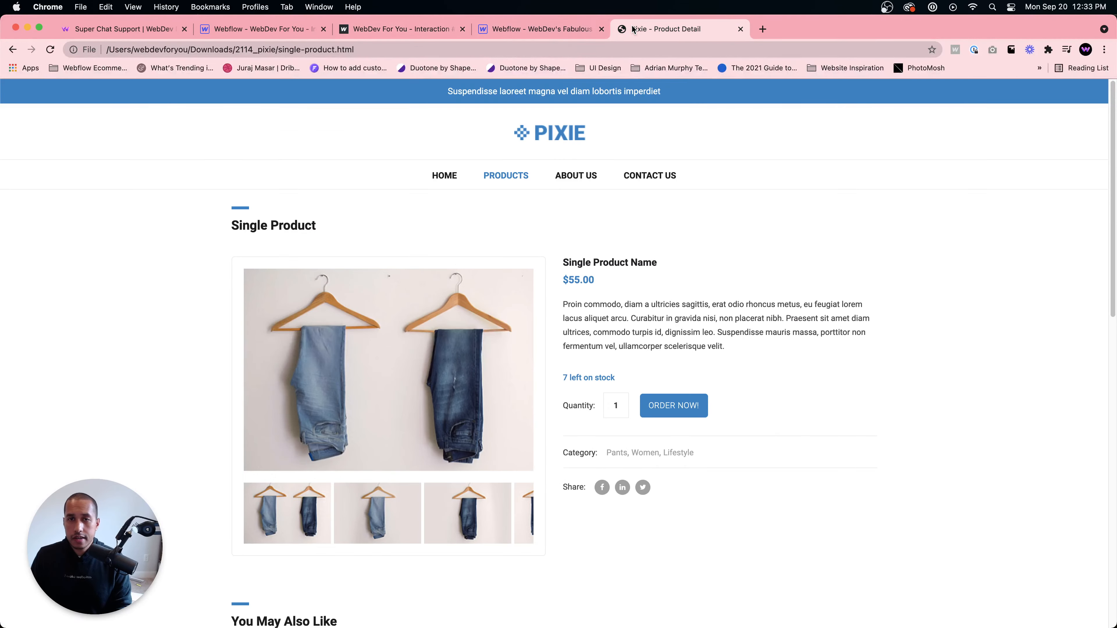
click(543, 29)
click(439, 256)
key(super+e)
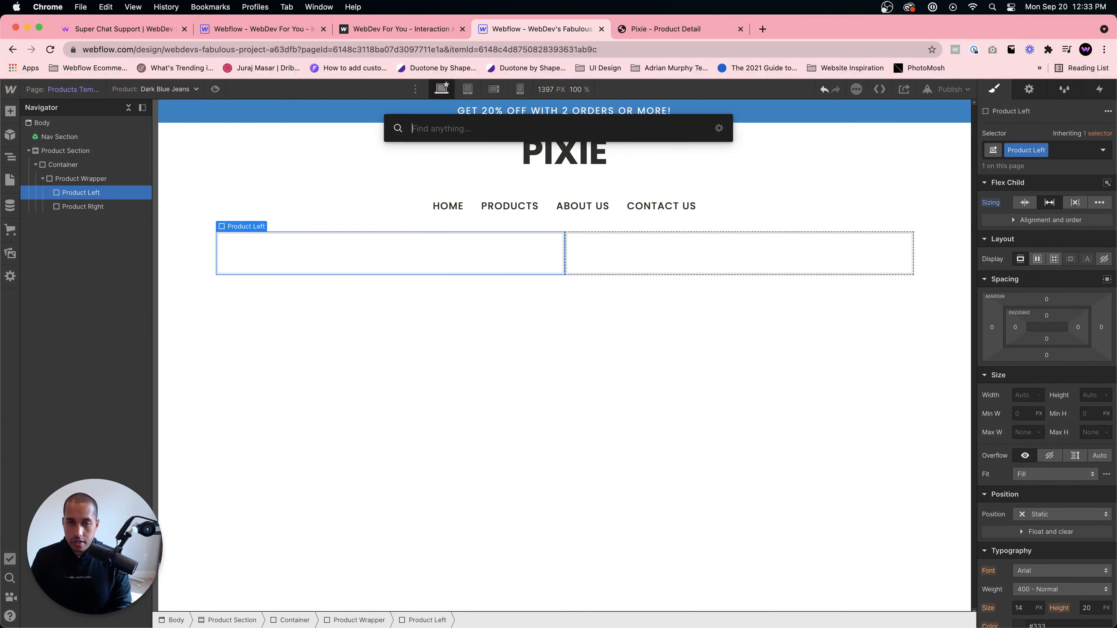
text(image)
key(Return)
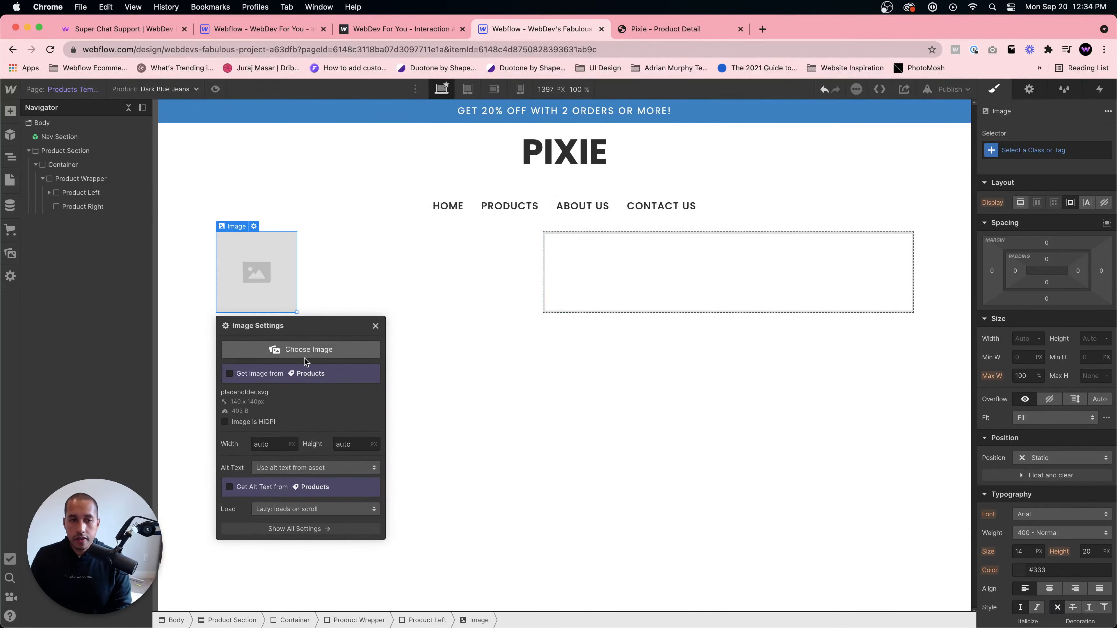
click(296, 374)
click(293, 388)
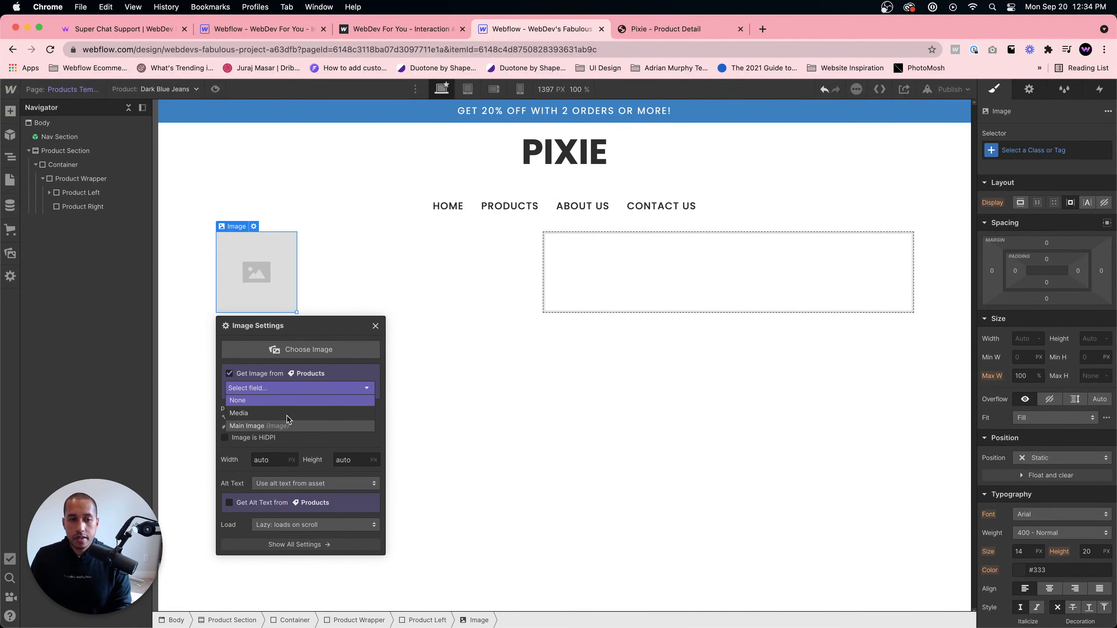
click(277, 425)
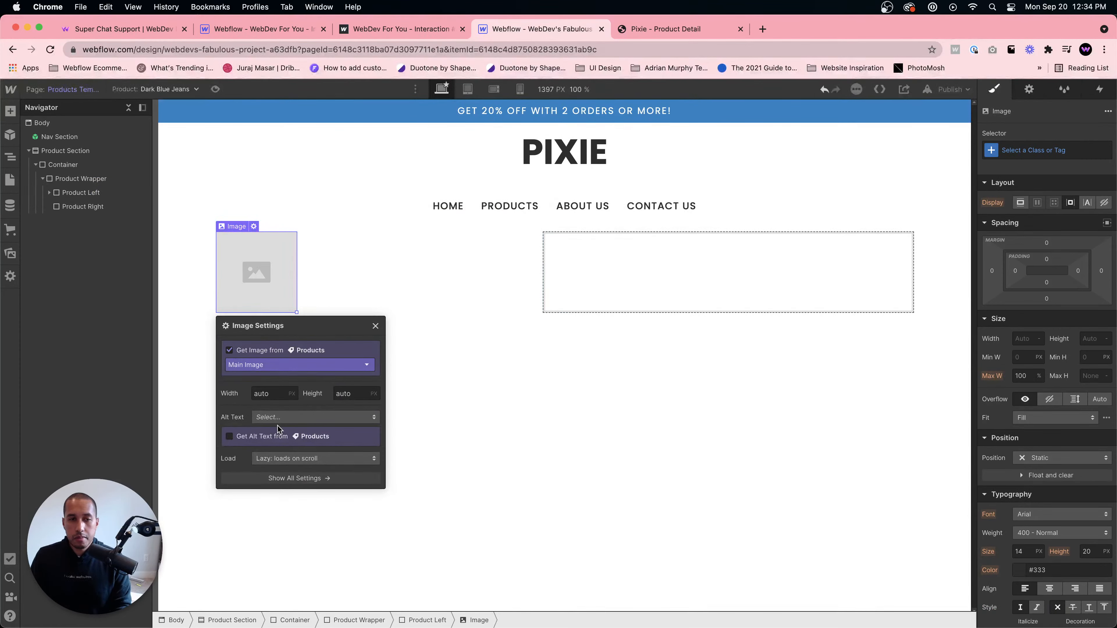
click(375, 326)
- Set the image's width to 100%
click(1025, 338)
text(1)
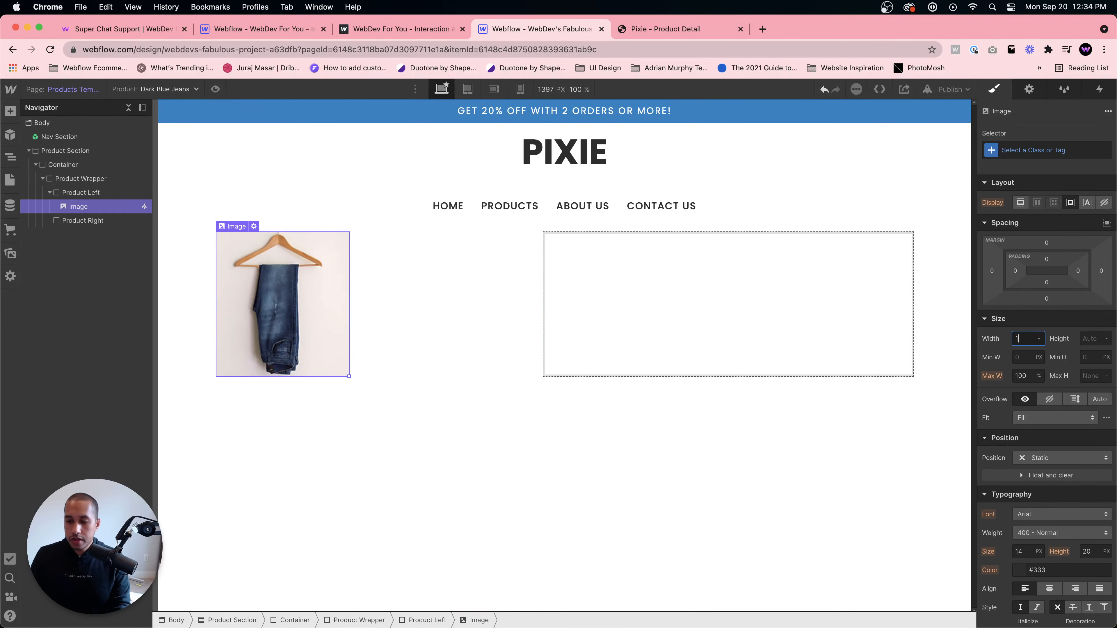
text(00%)
key(Return)
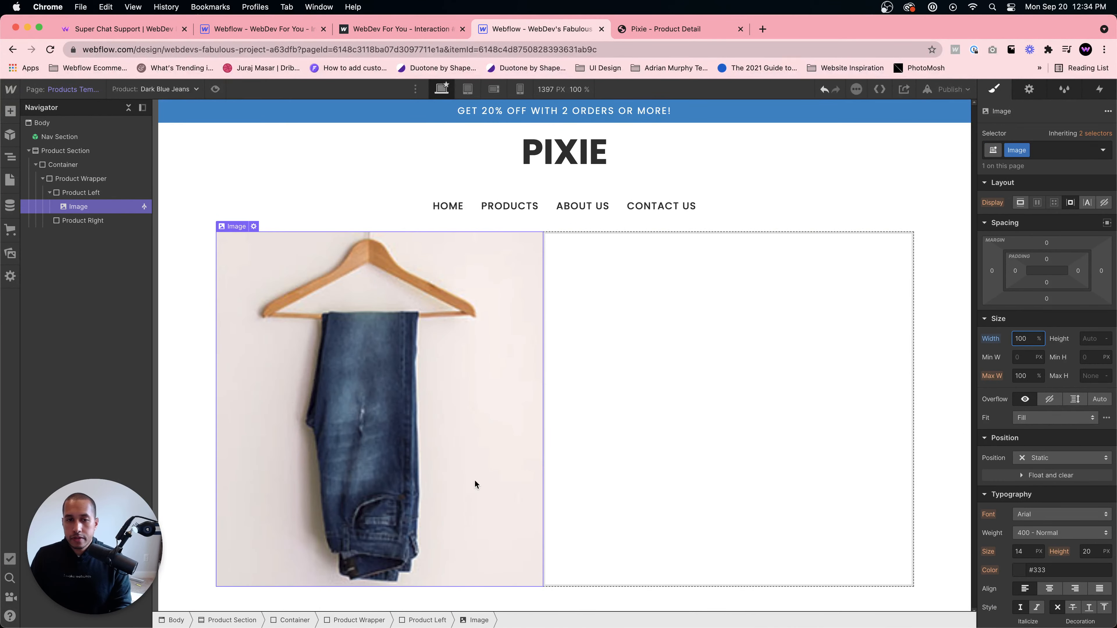
click(401, 476)
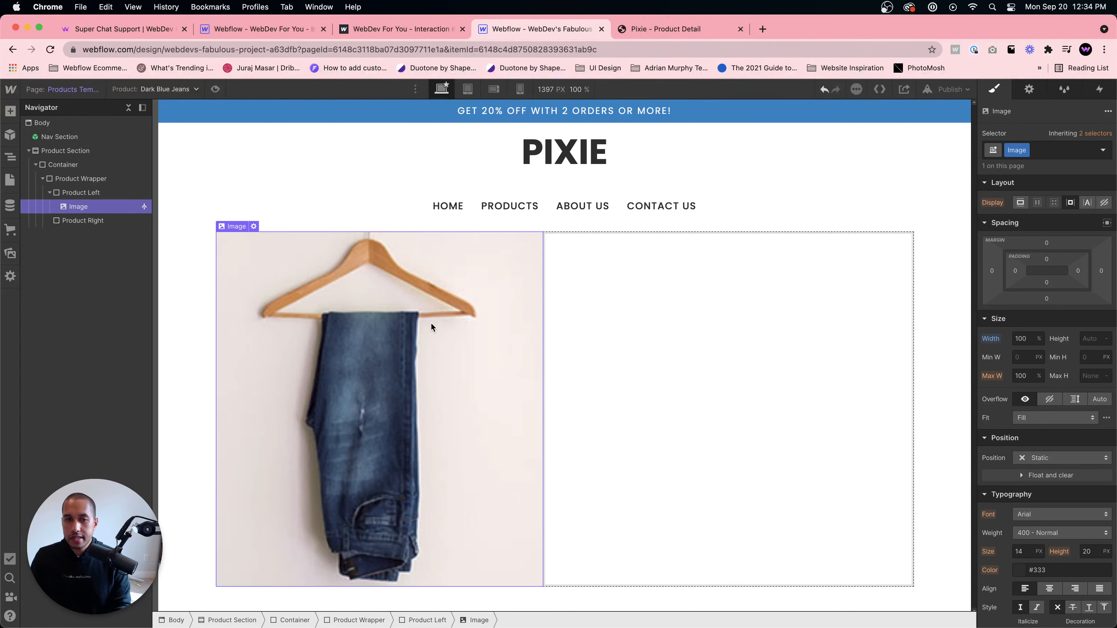
- Inspect the pixel dimensions of the item-02, product-02 and big-03 image files in the Pixie images folder
click(244, 601)
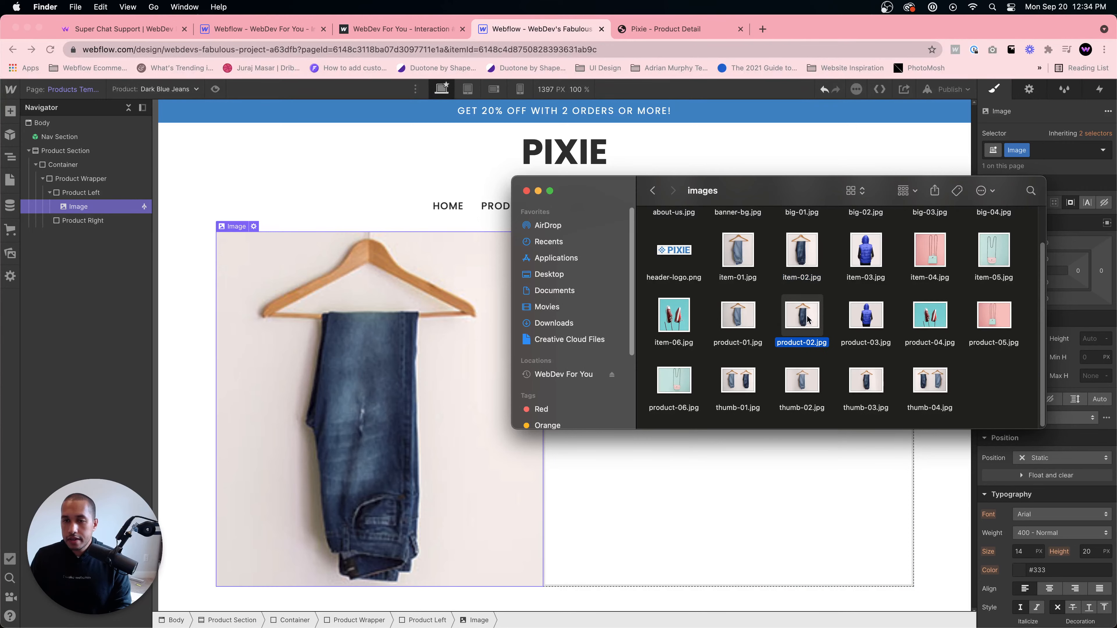
right_click(801, 243)
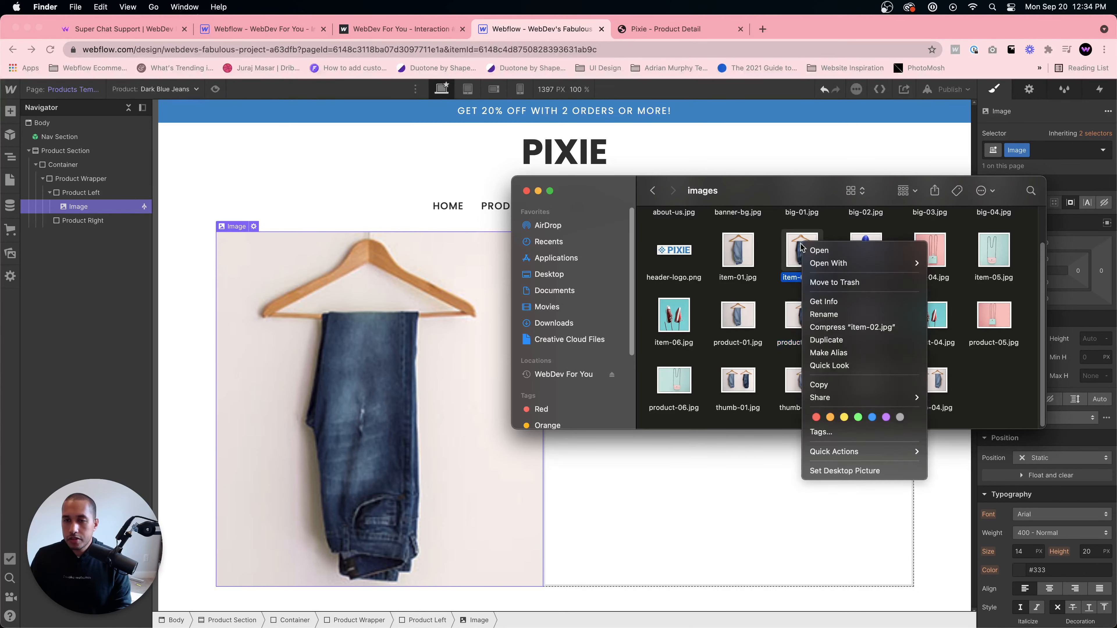
click(826, 303)
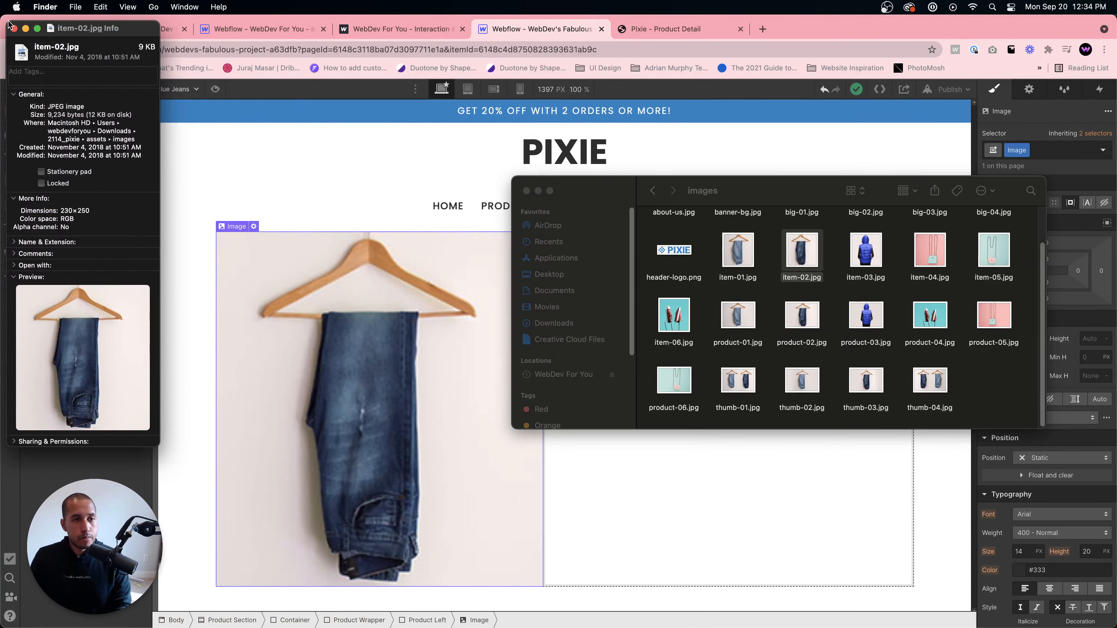
click(14, 27)
click(800, 316)
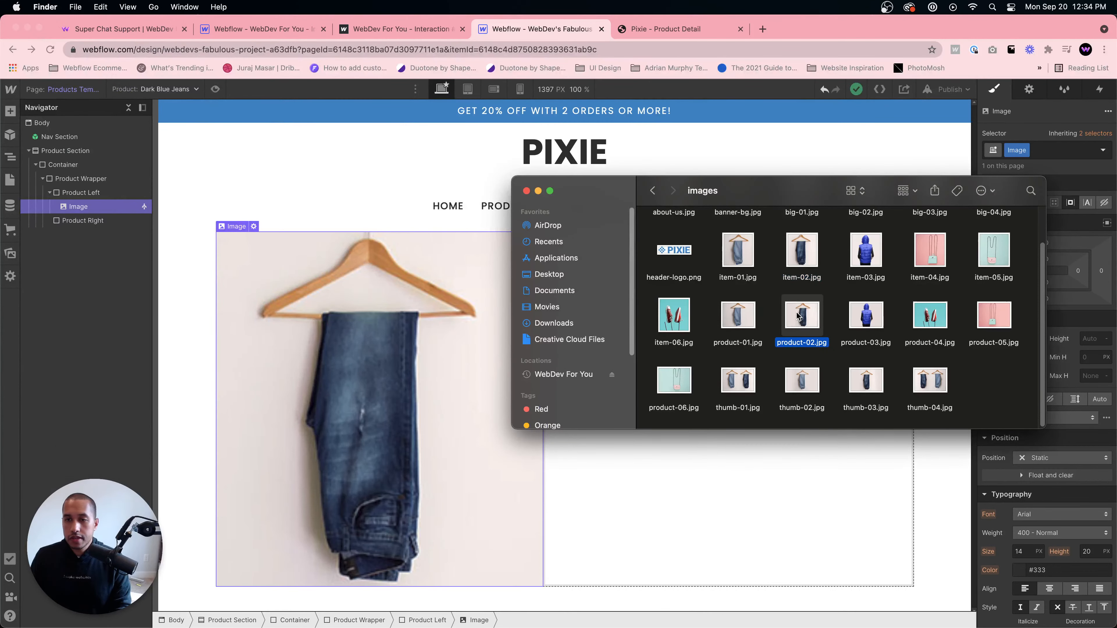
right_click(800, 312)
click(820, 370)
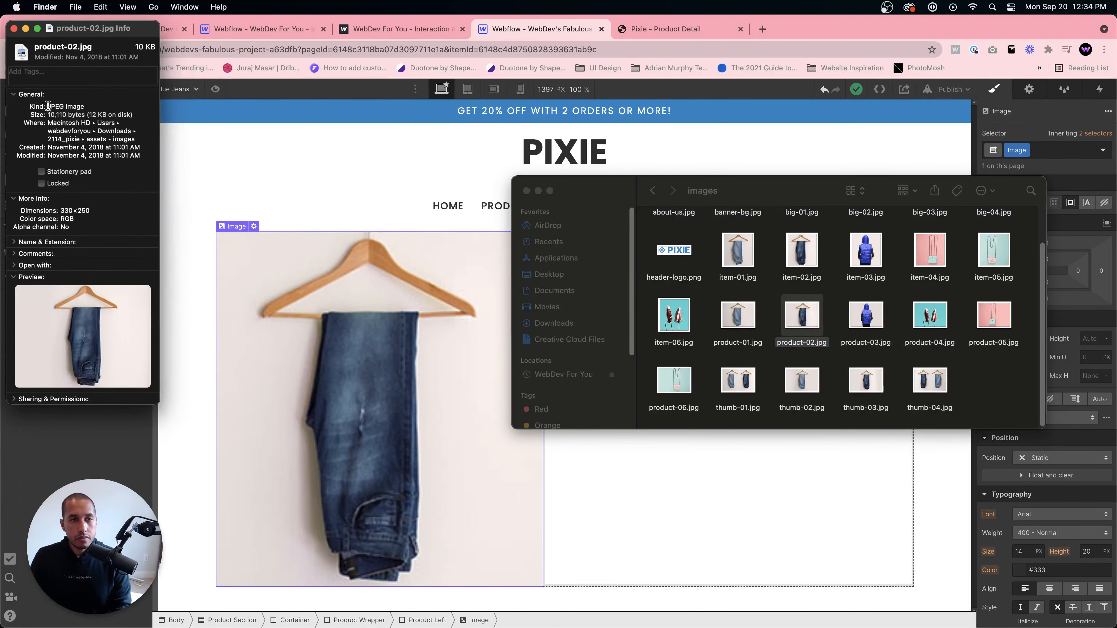
click(14, 28)
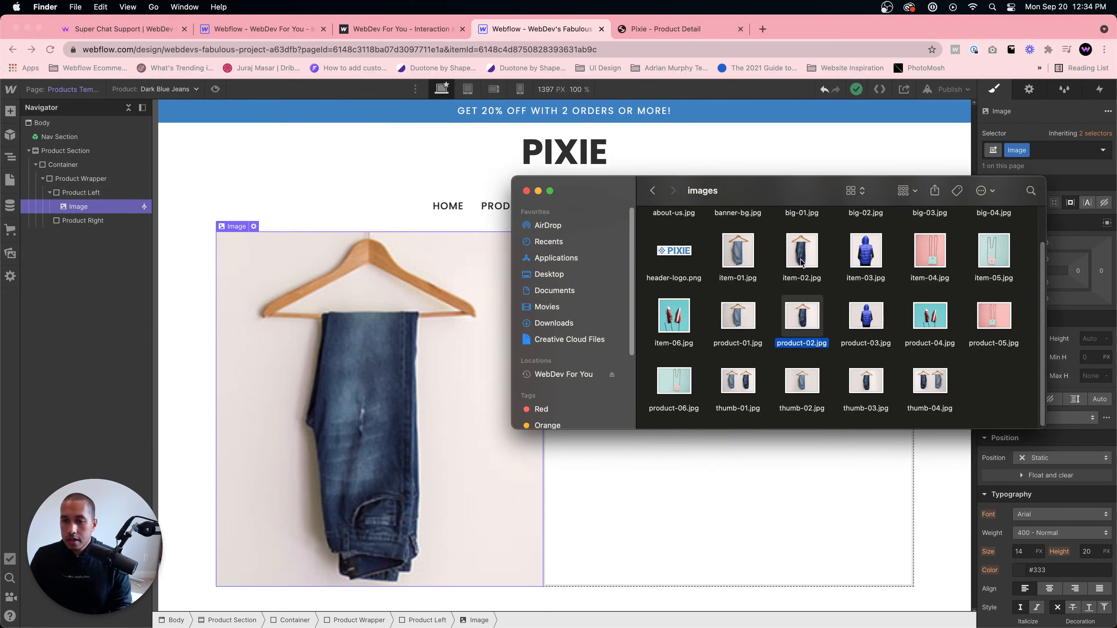
scroll(801, 263, up, 2)
right_click(930, 233)
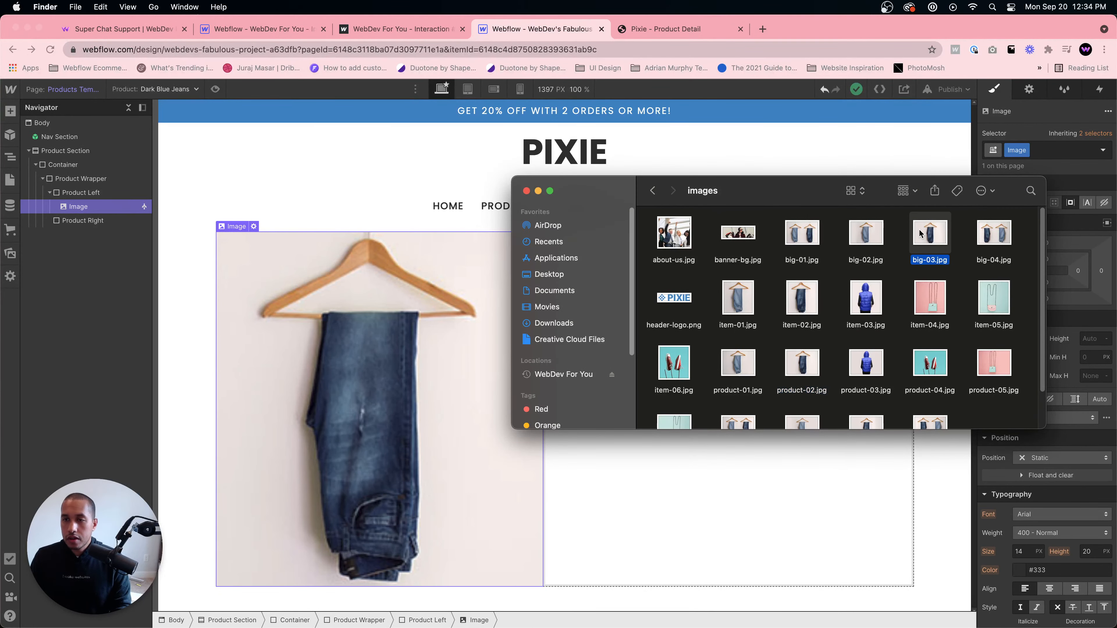
click(937, 286)
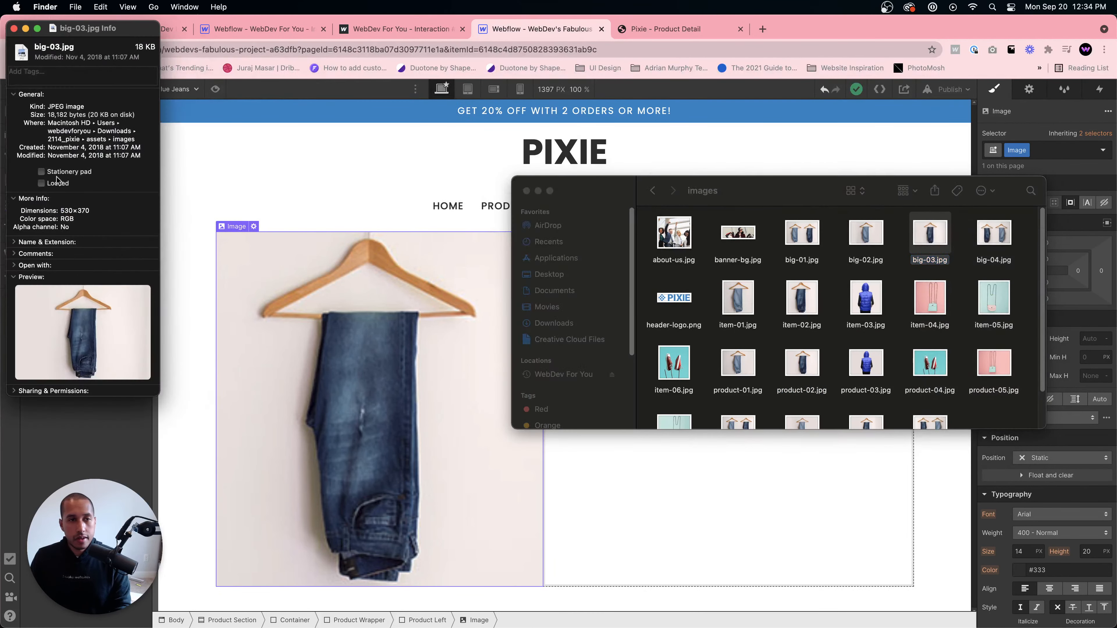
click(13, 28)
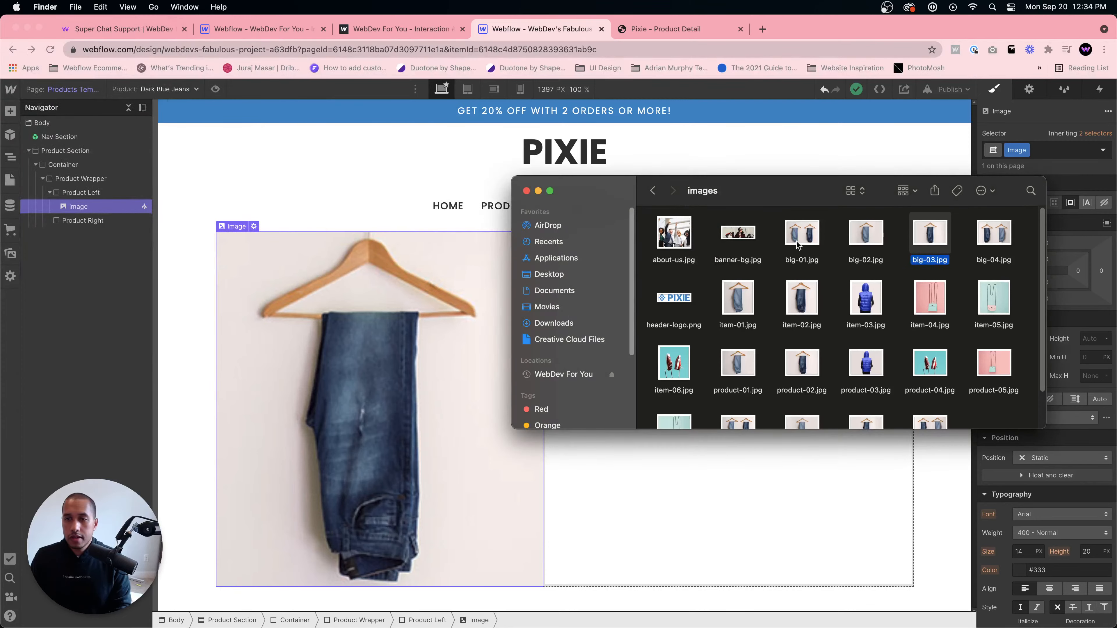
- Open the Dark Blue Jeans product in the Ecommerce products list and delete its main image
click(278, 370)
click(11, 230)
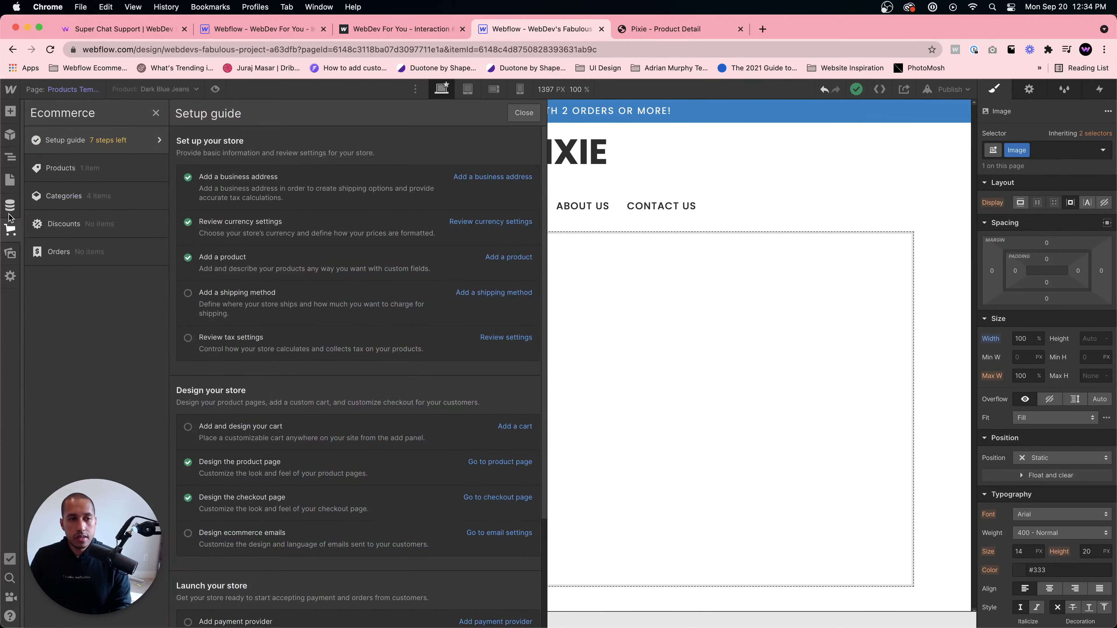
click(66, 168)
click(422, 171)
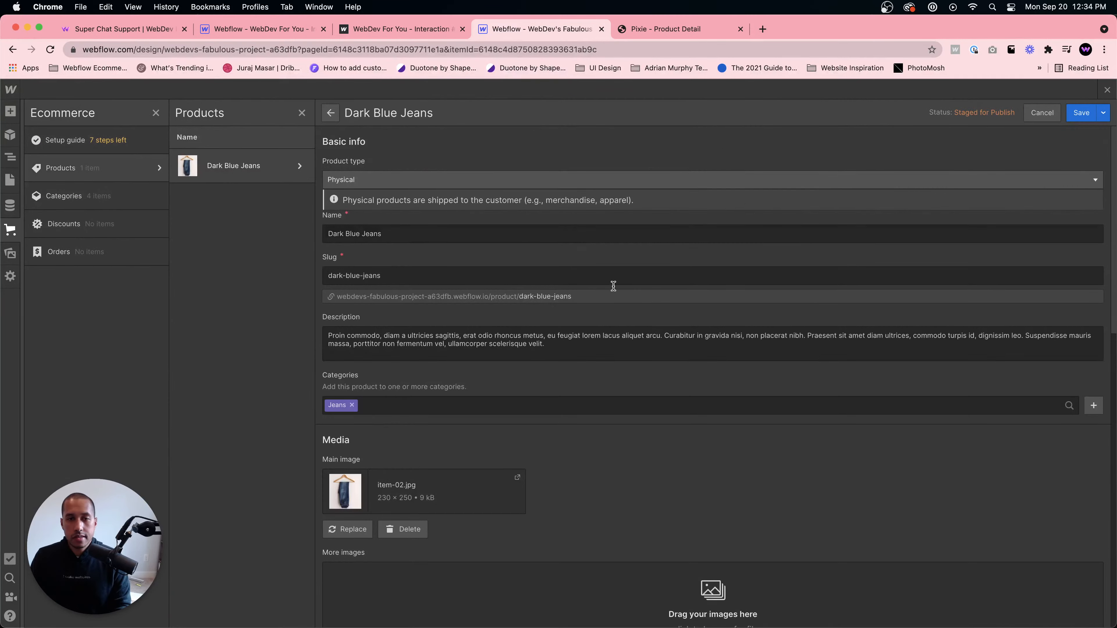
scroll(531, 435, down, 7)
click(393, 246)
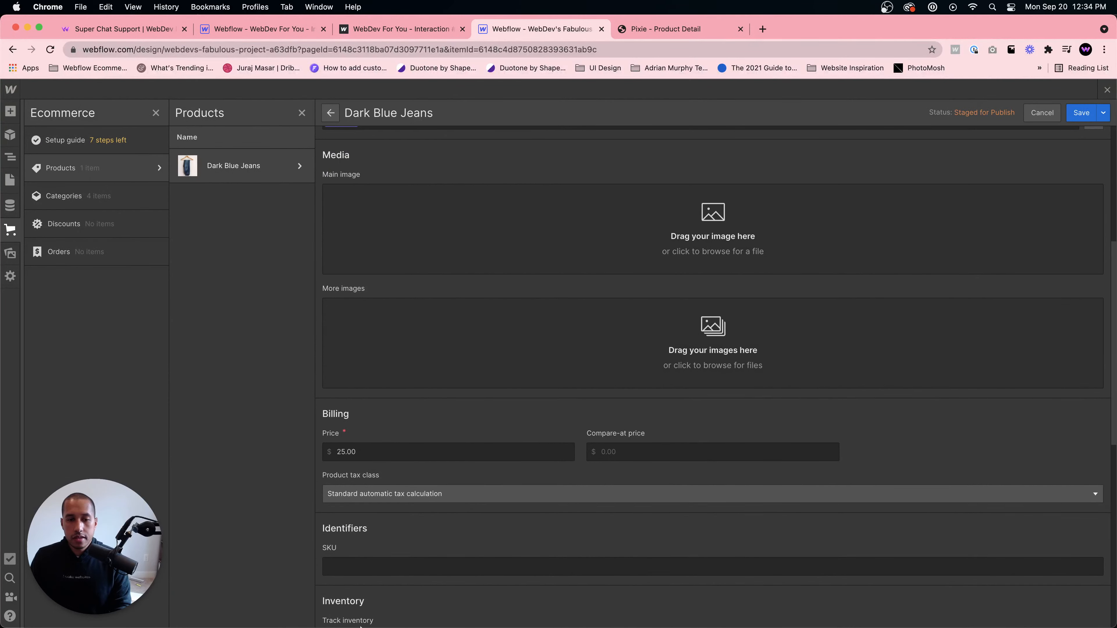
- Upload big-03.jpg as the Dark Blue Jeans product's main image, save the product, and close the Ecommerce panel
mouse_move(360, 627)
click(243, 605)
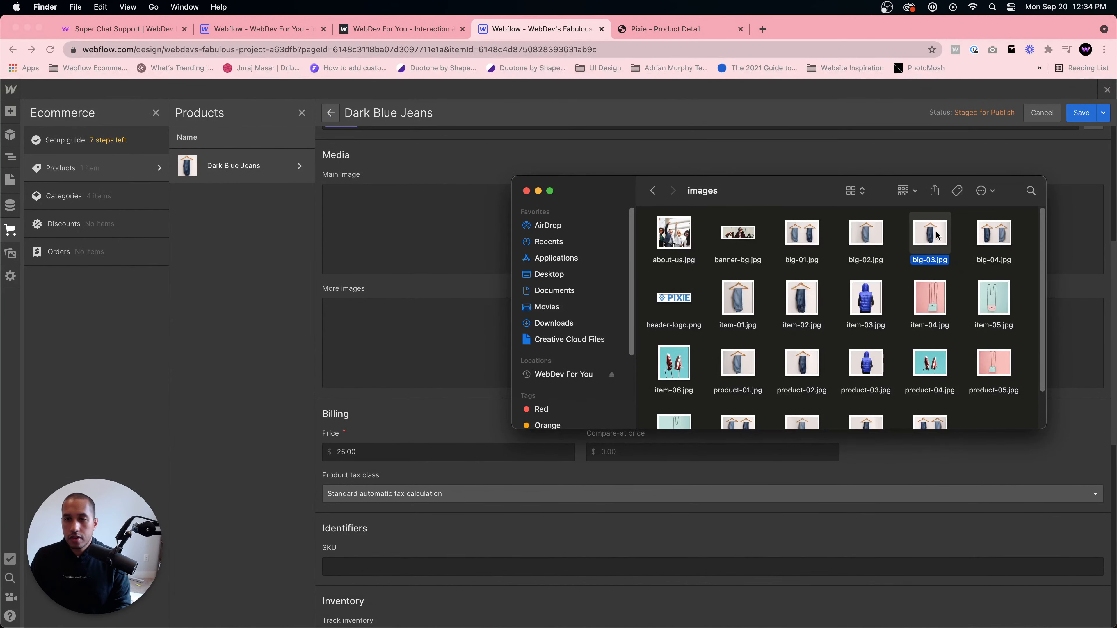
drag(937, 236, 442, 215)
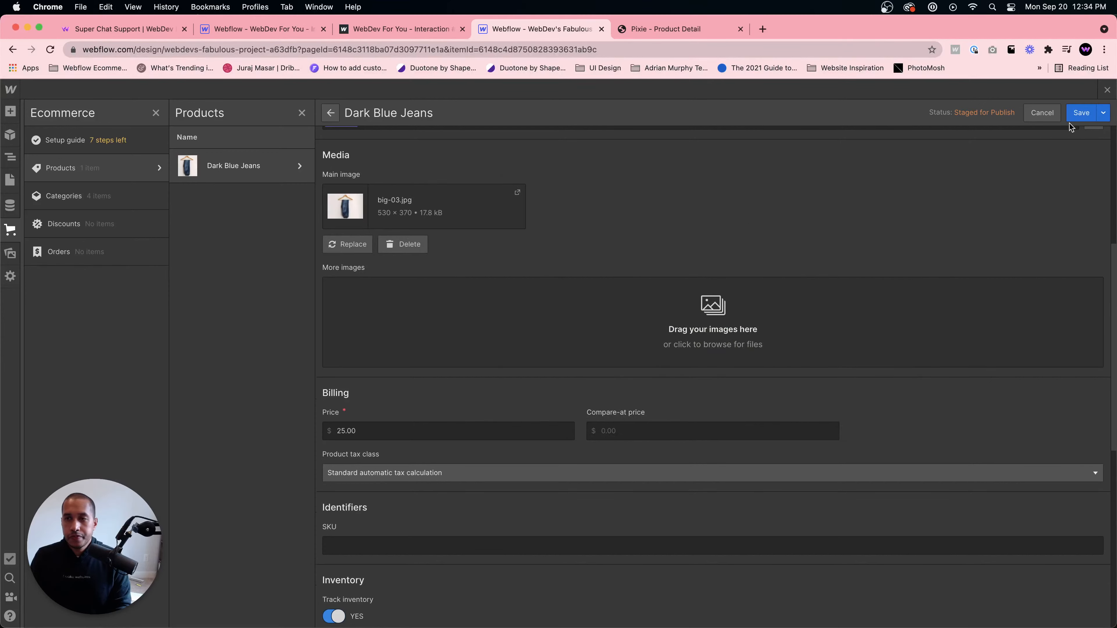
click(1081, 116)
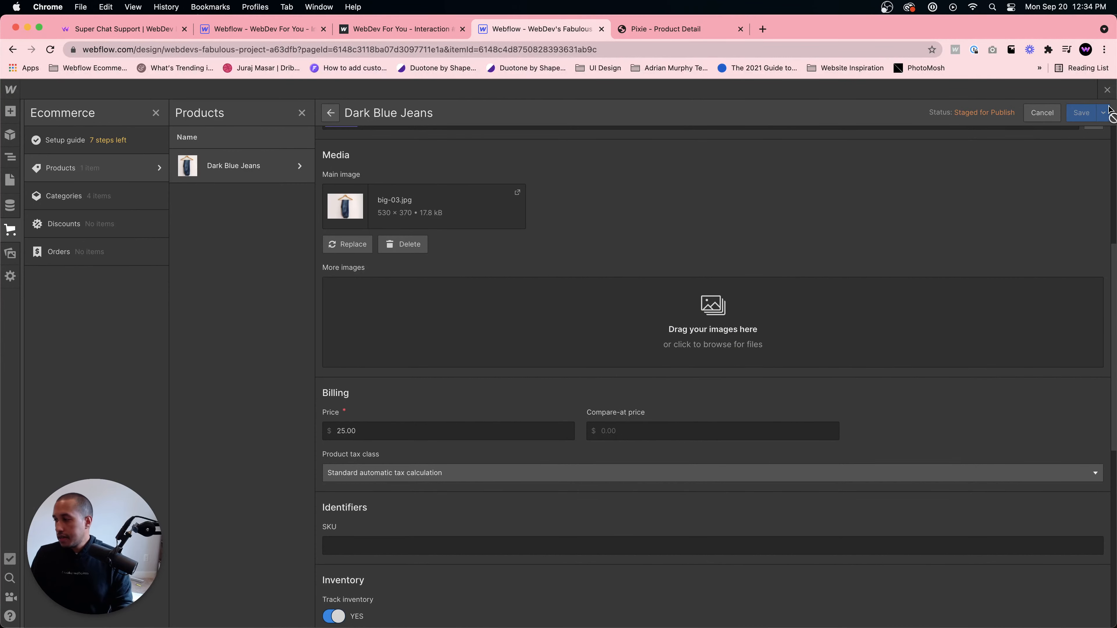
click(1107, 90)
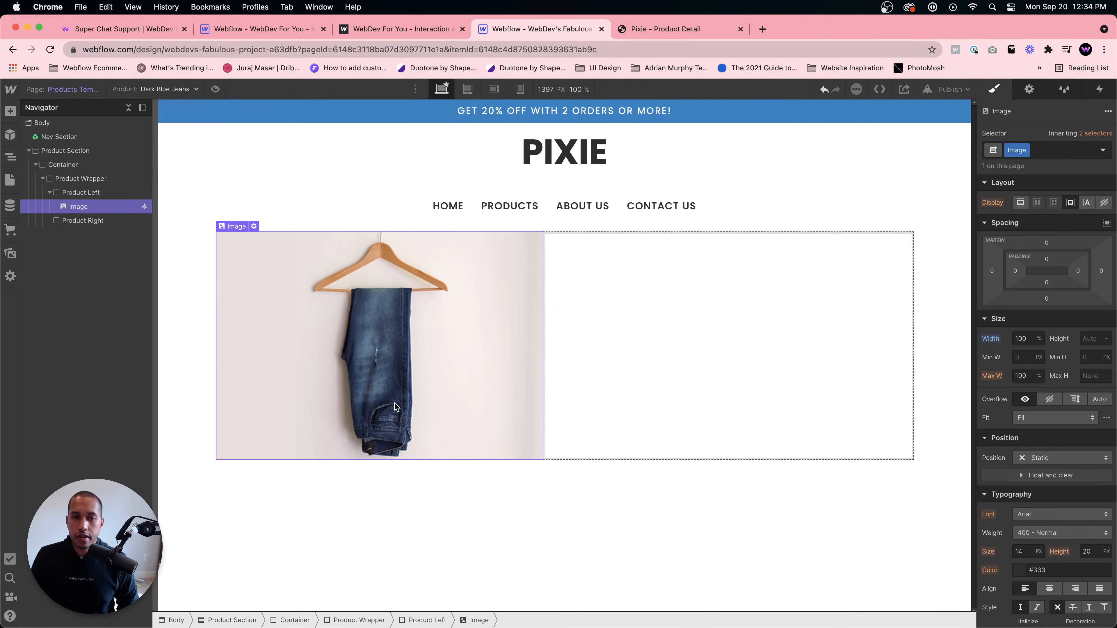
- Select the Product Right div, checking the Pixie single product page for reference, and open the Find anything search
click(703, 402)
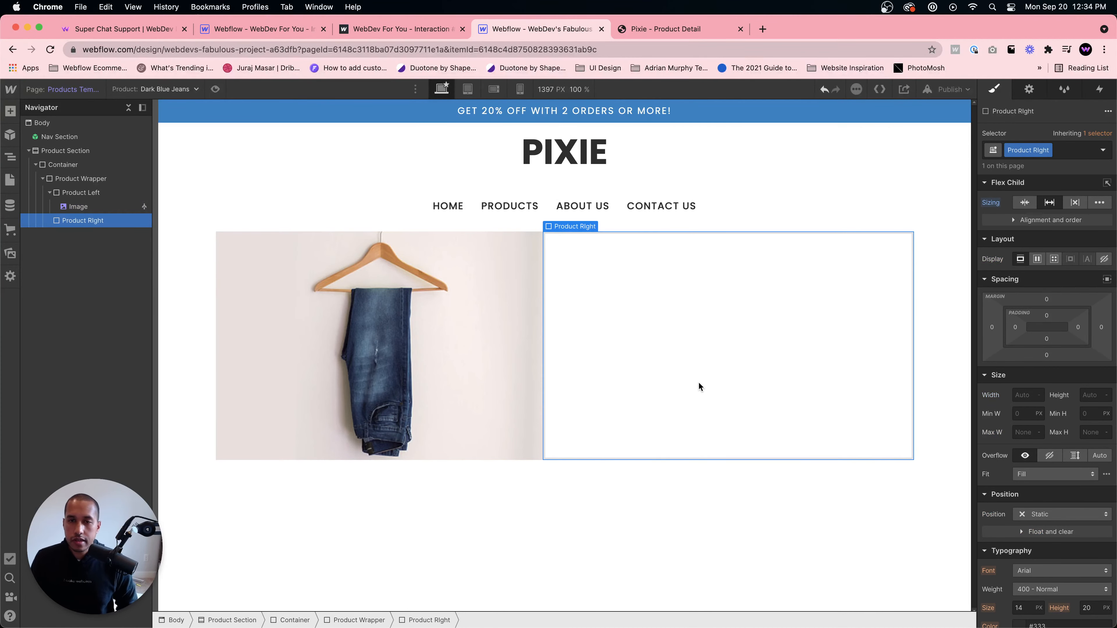
click(653, 30)
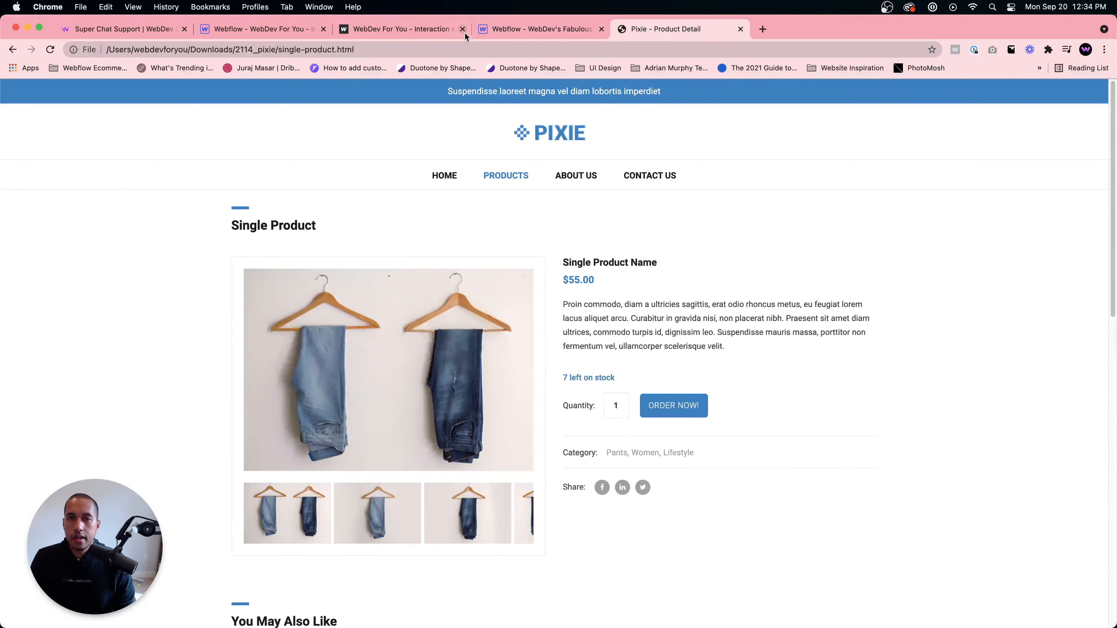
click(514, 32)
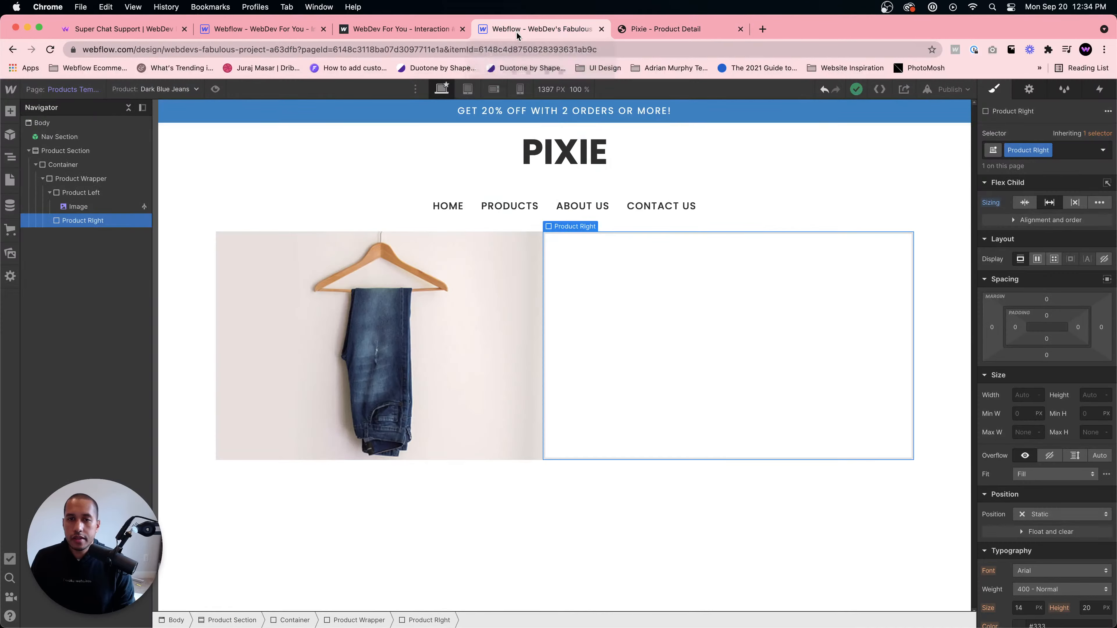
key(super+e)
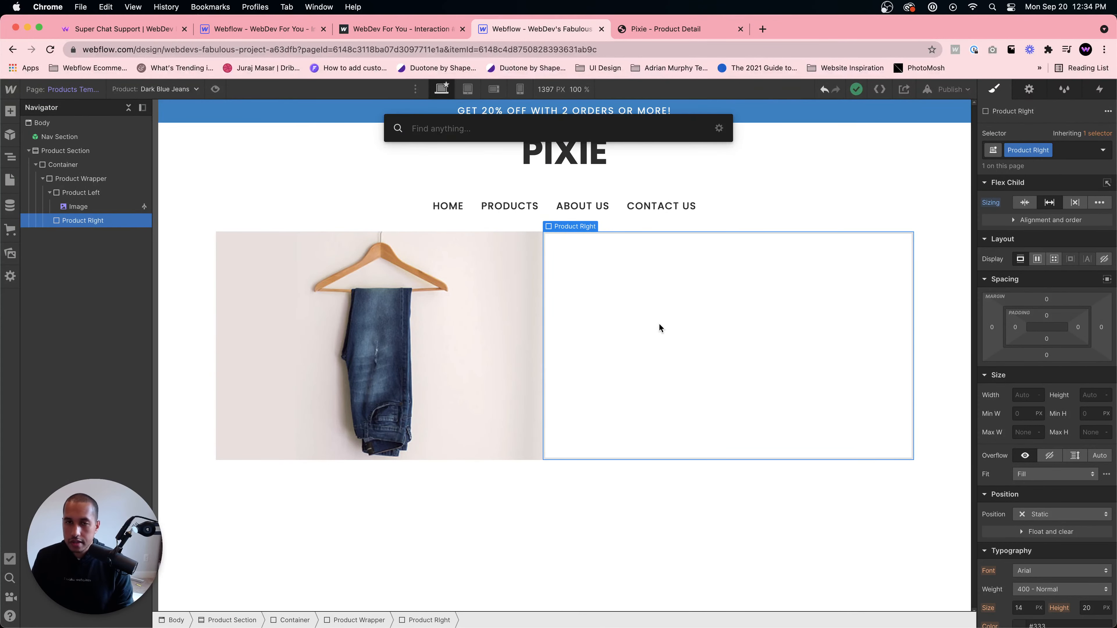
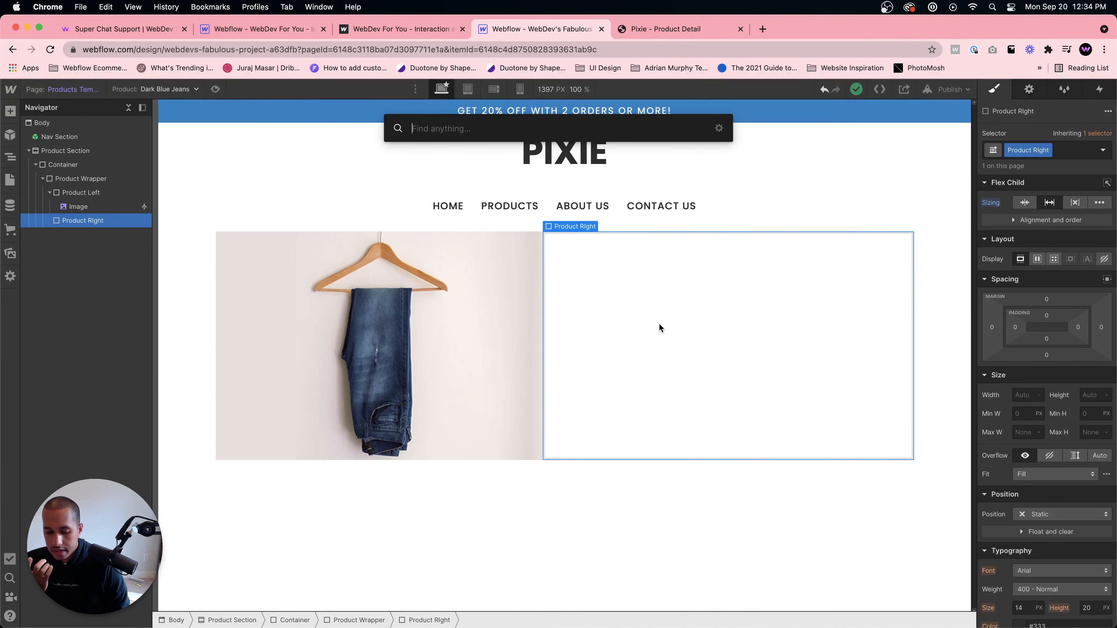
- Add a heading inside Product Right and give it the class Product Title
text(h1)
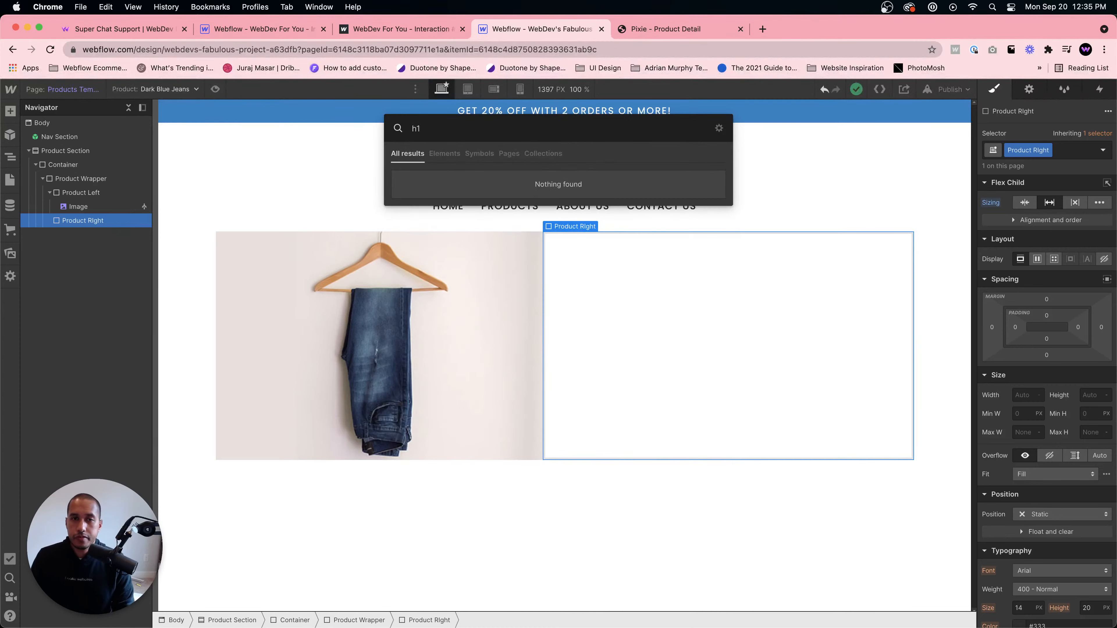
key(BackSpace)
text(eading)
key(Return)
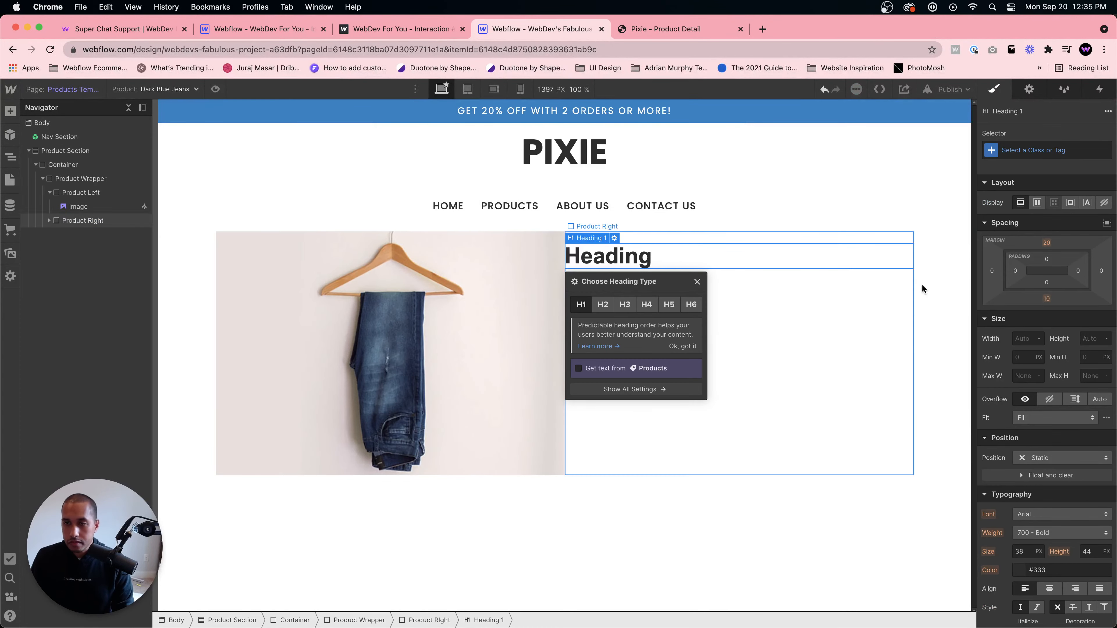
click(728, 257)
click(1054, 146)
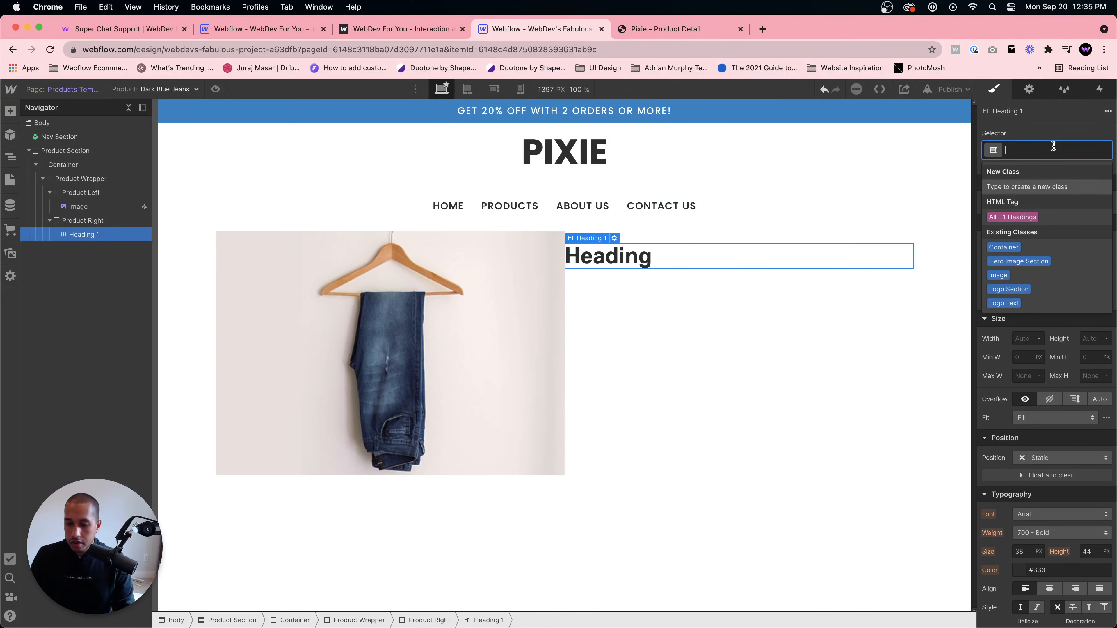
text(Product Title)
key(Return)
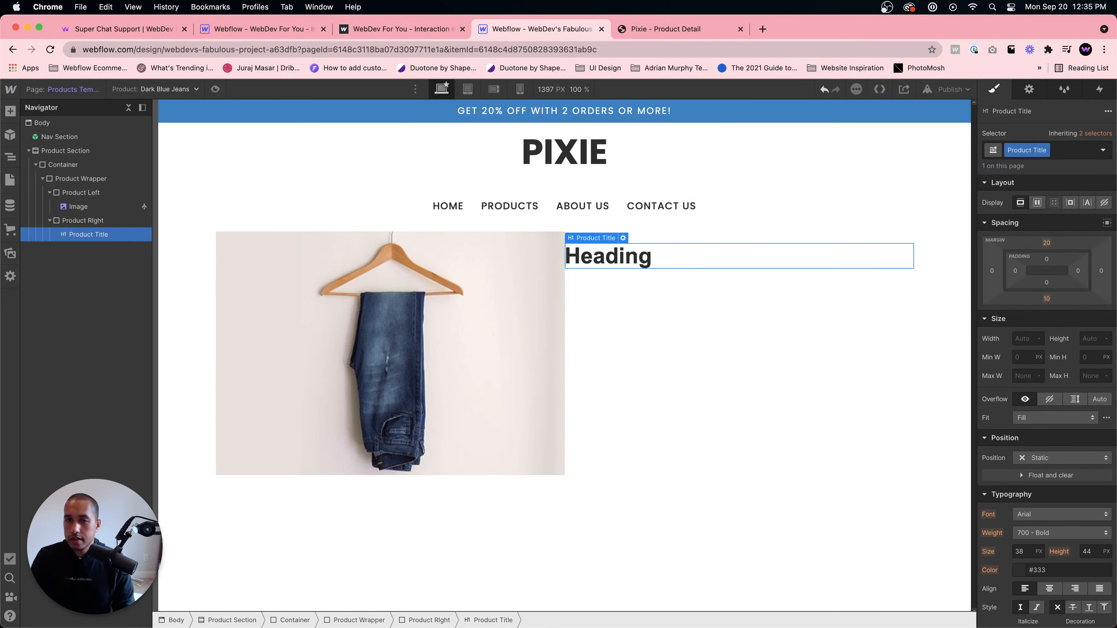
- Set the Product Title font to Poppins with weight 700 - Bold
scroll(1034, 435, down, 2)
click(1033, 435)
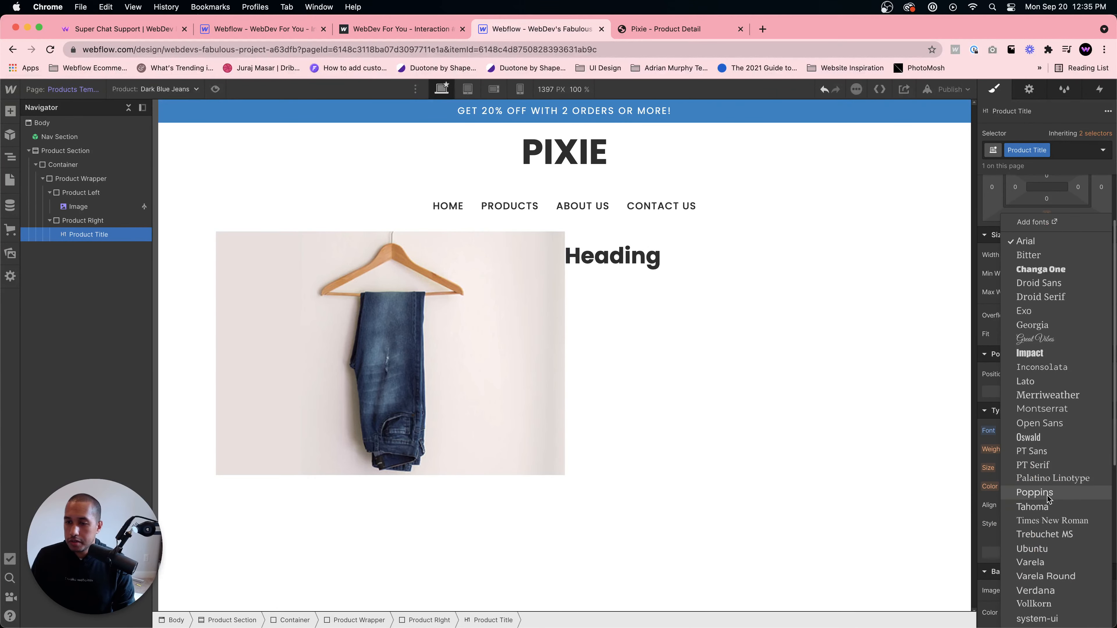
click(1049, 497)
click(1055, 450)
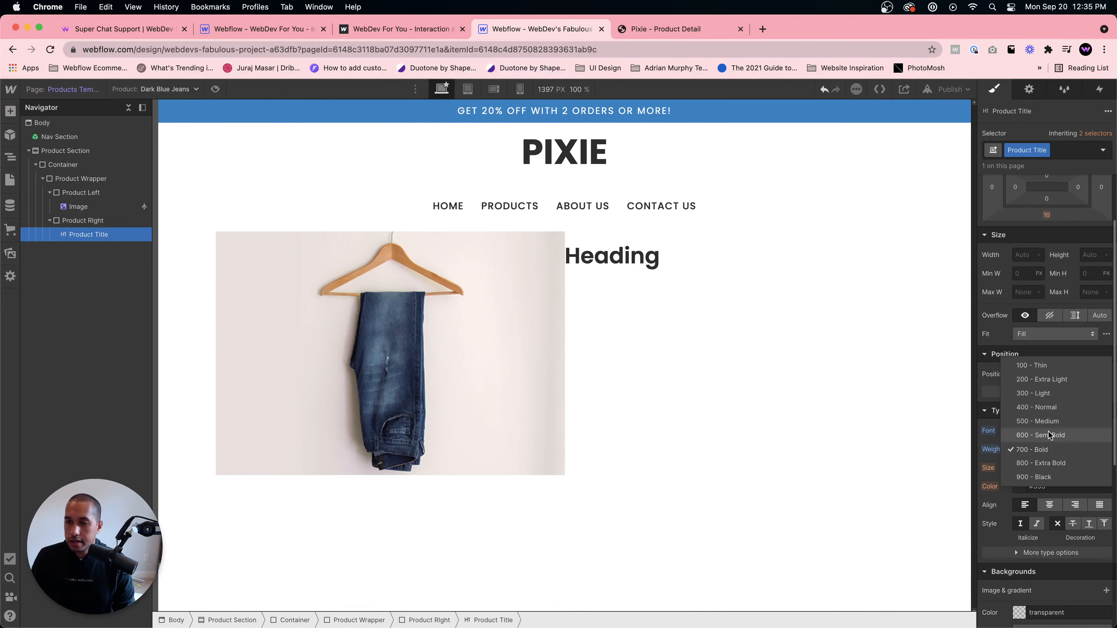
click(1049, 449)
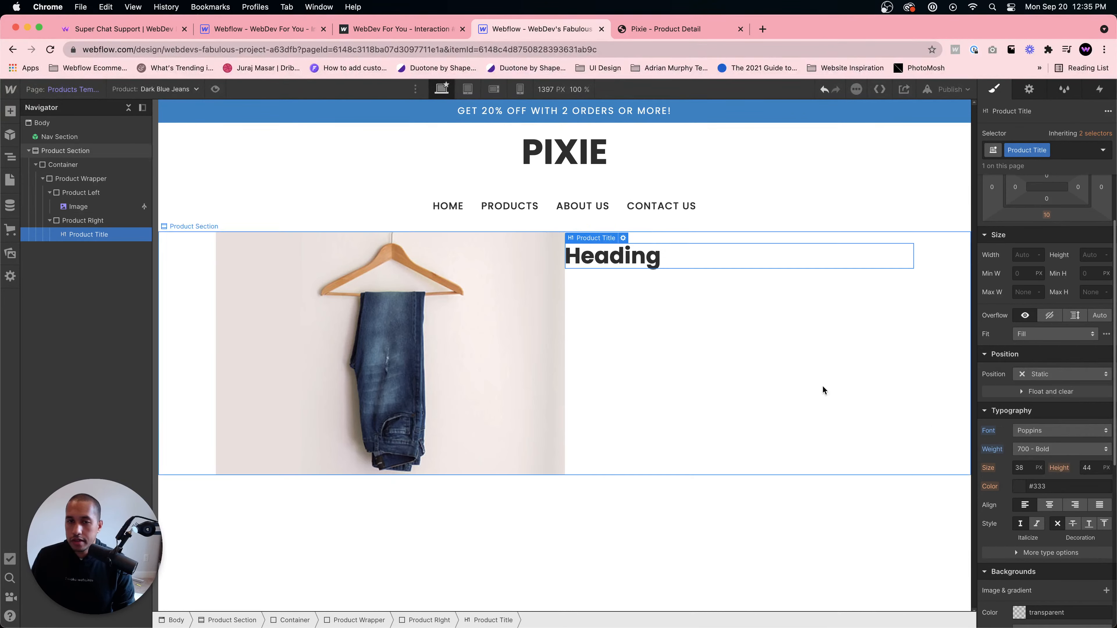
- Bind the Product Title heading's text to the product's Name field
click(623, 238)
click(578, 369)
click(616, 383)
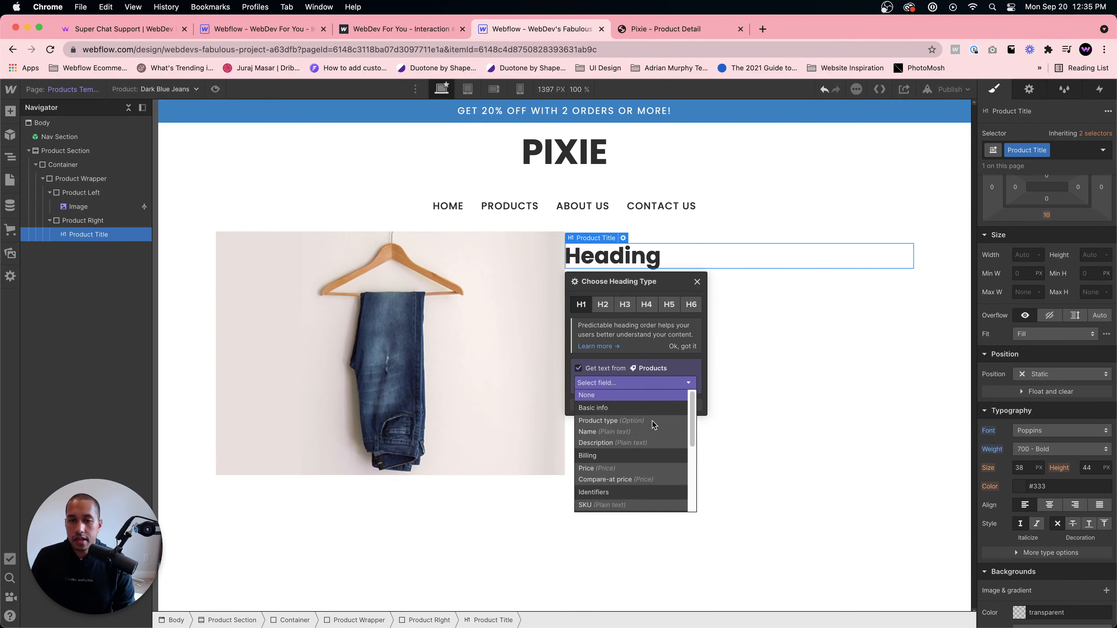
click(613, 434)
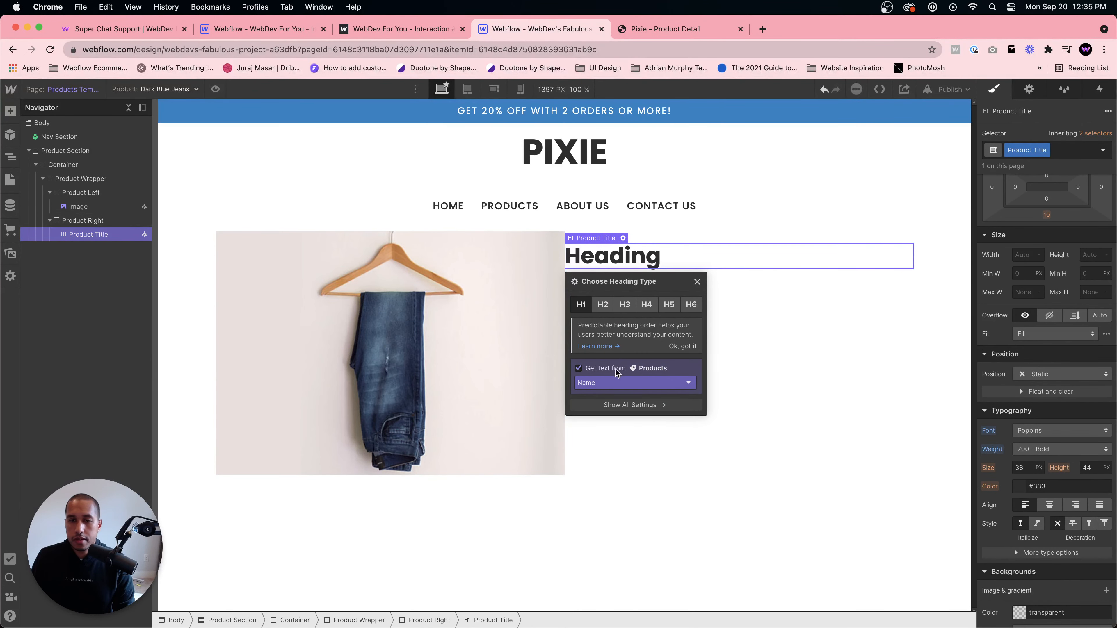
click(611, 382)
click(808, 343)
click(808, 344)
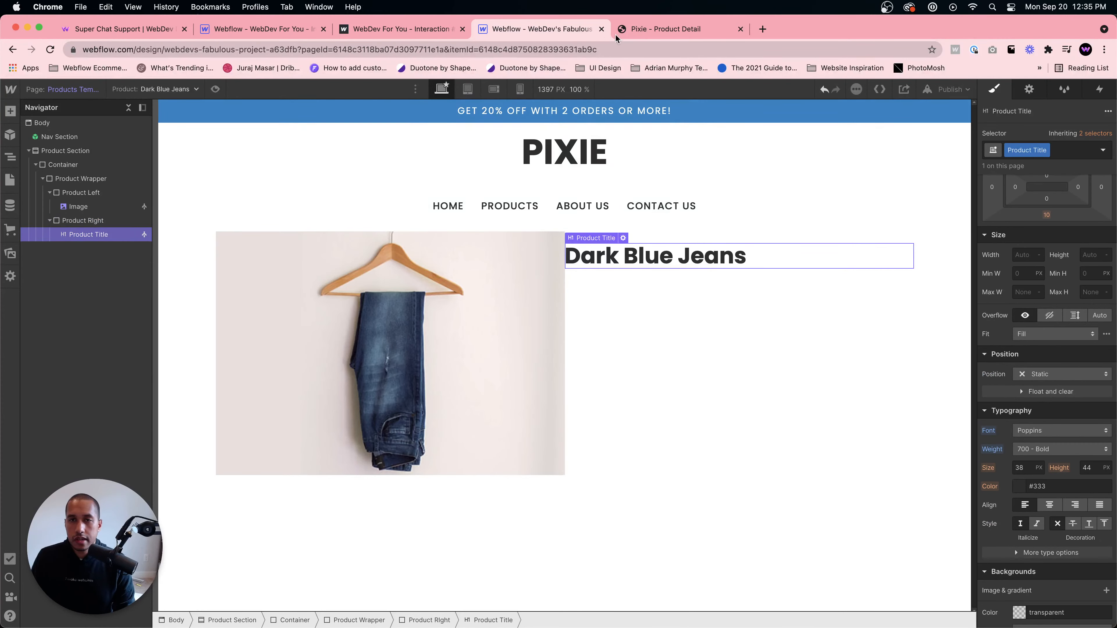
- Add a Text Block inside Product Right and give it the class Product Price
click(642, 29)
click(522, 27)
click(626, 344)
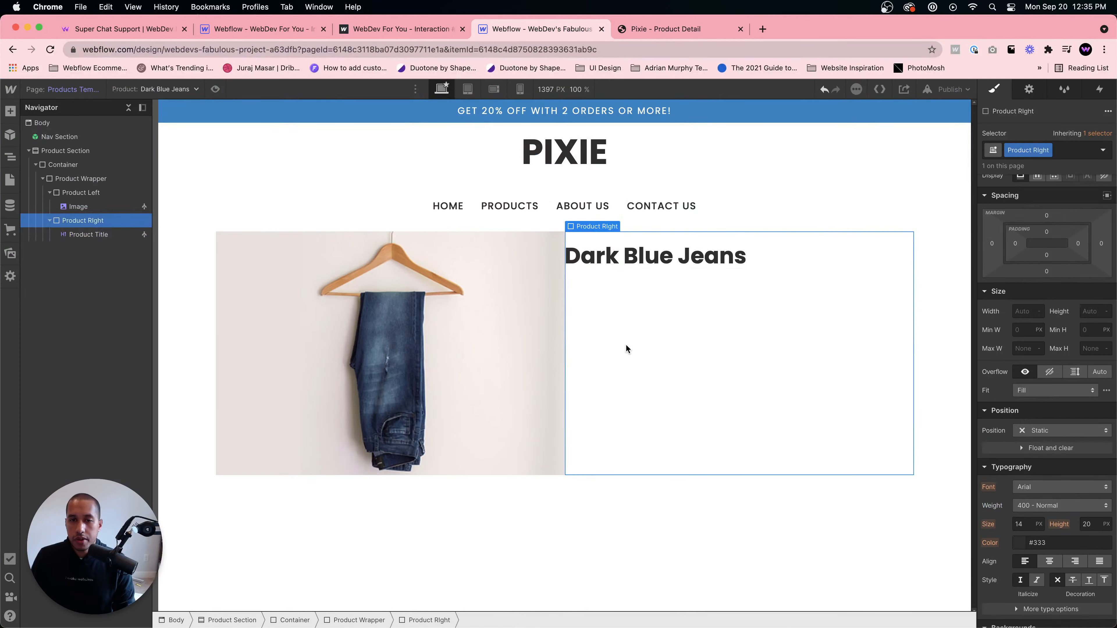
key(super+e)
text(text block)
key(Return)
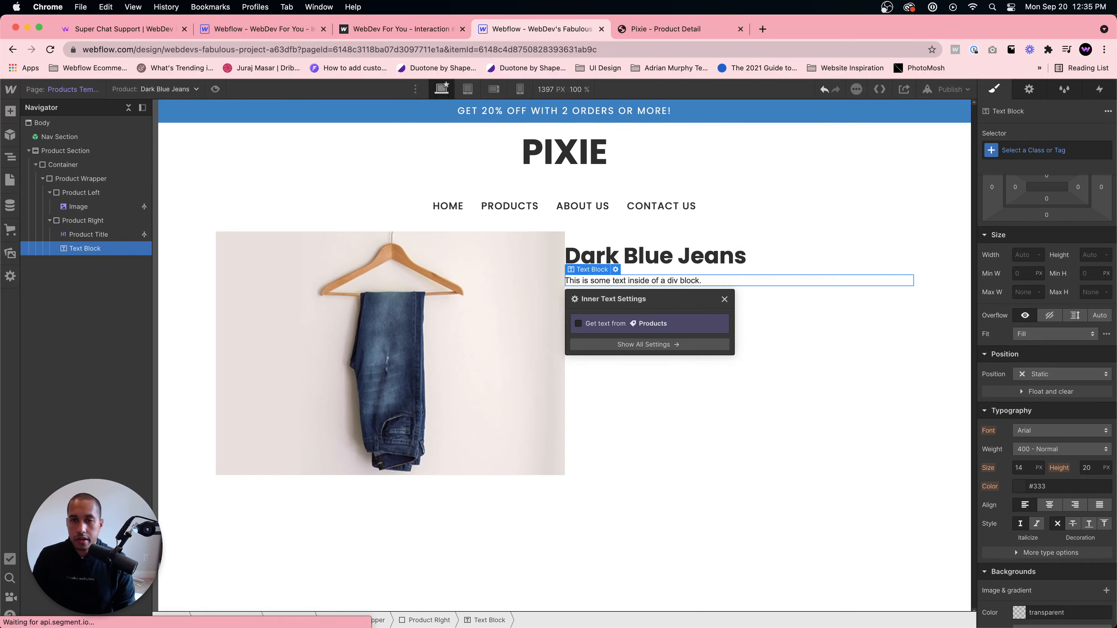
click(1062, 148)
text(Product Price)
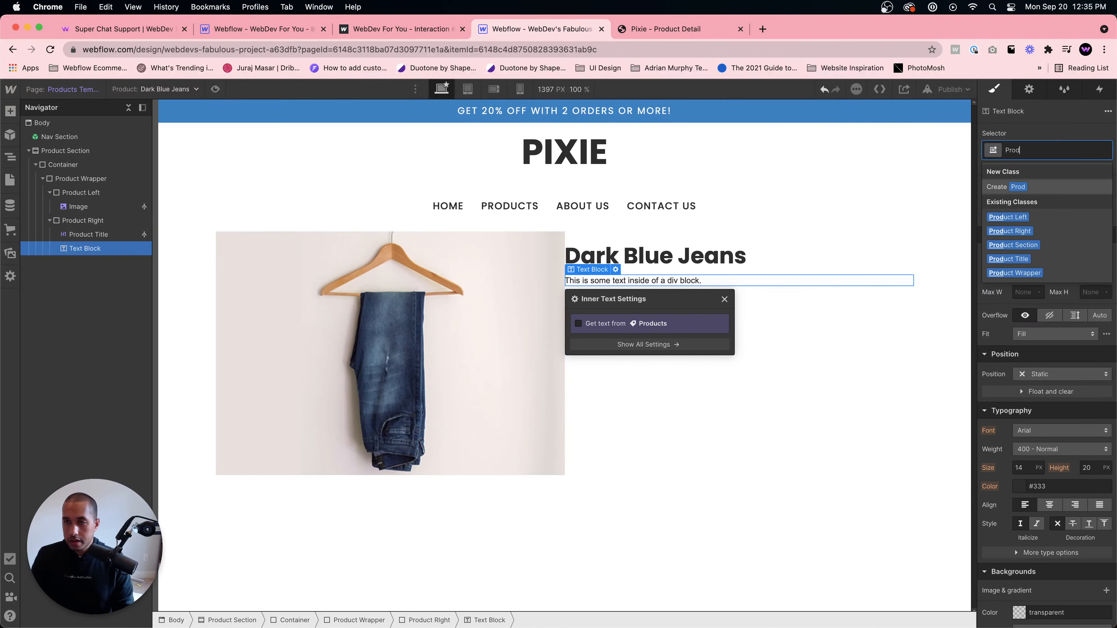
key(Return)
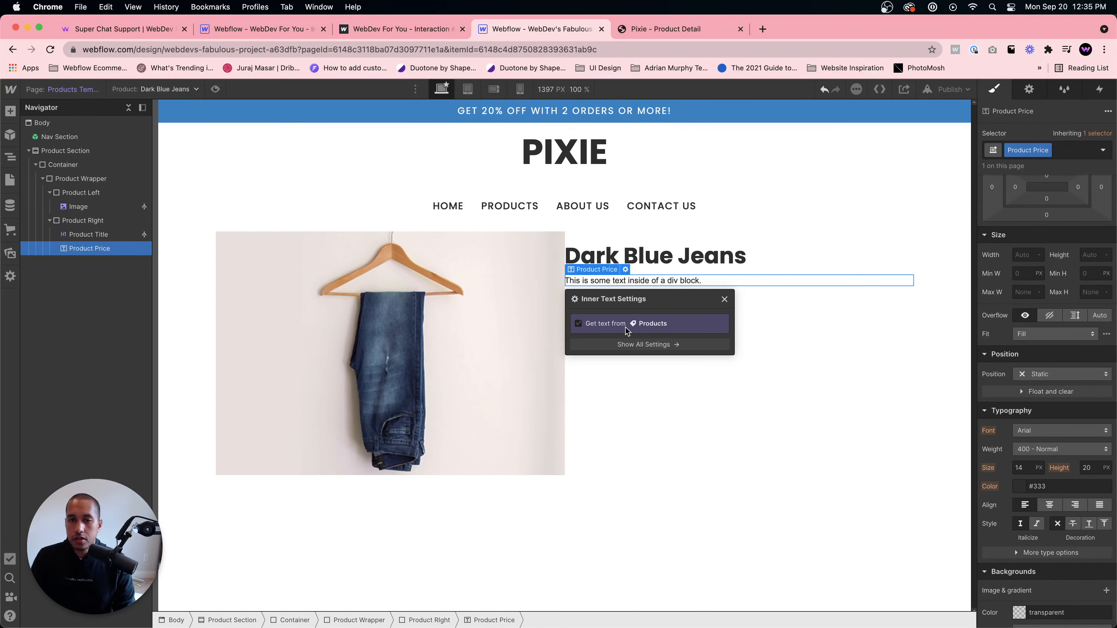
- Bind the Product Price text block to the product's Price field
click(627, 325)
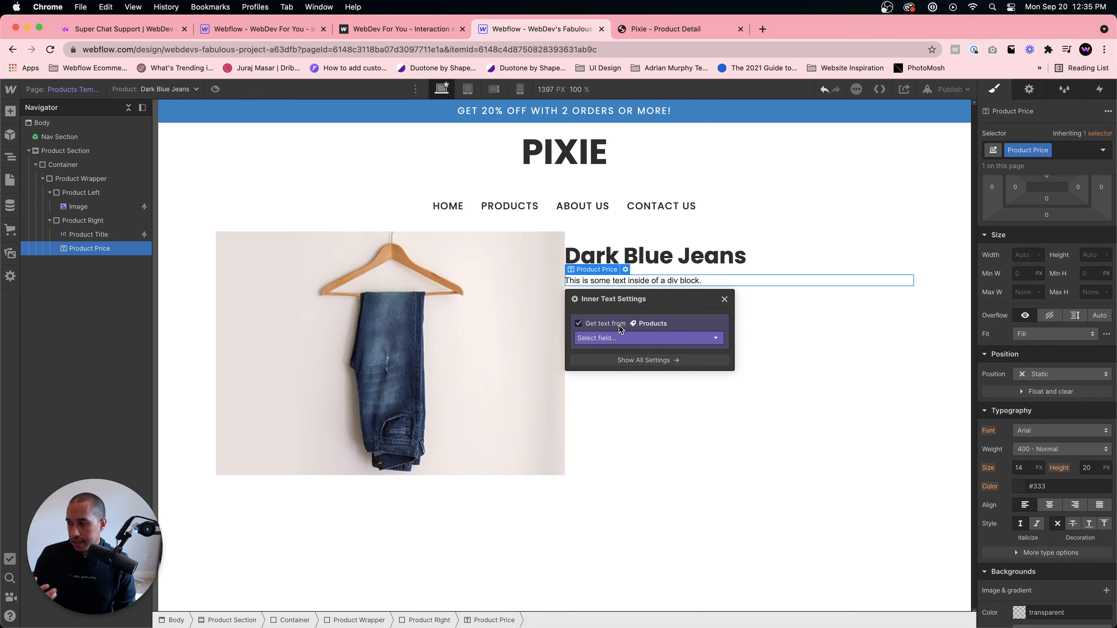
click(637, 339)
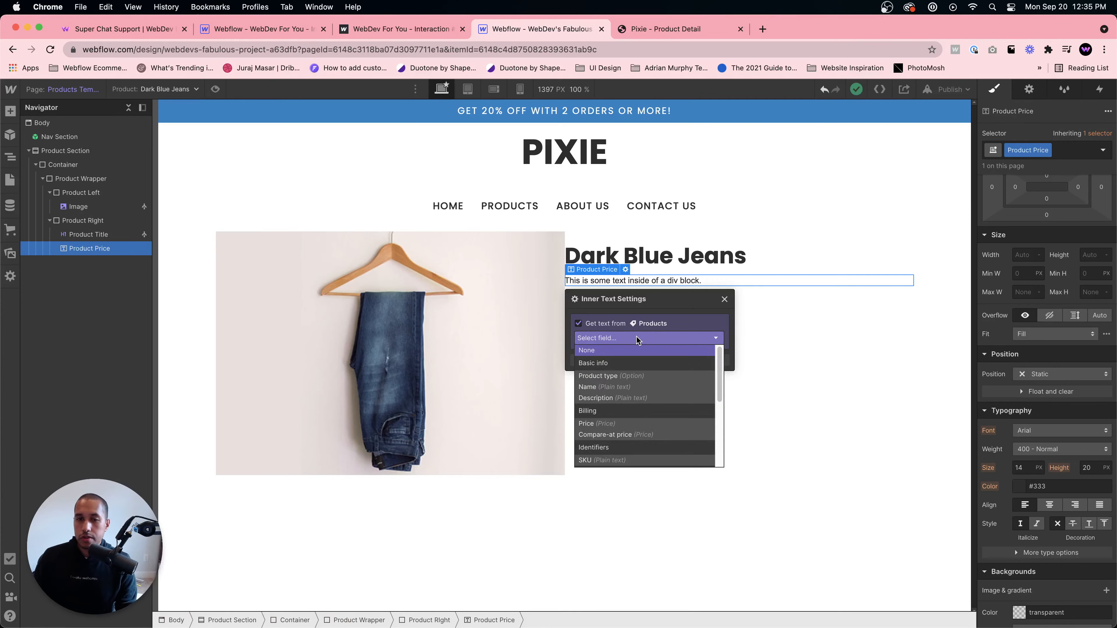
click(611, 423)
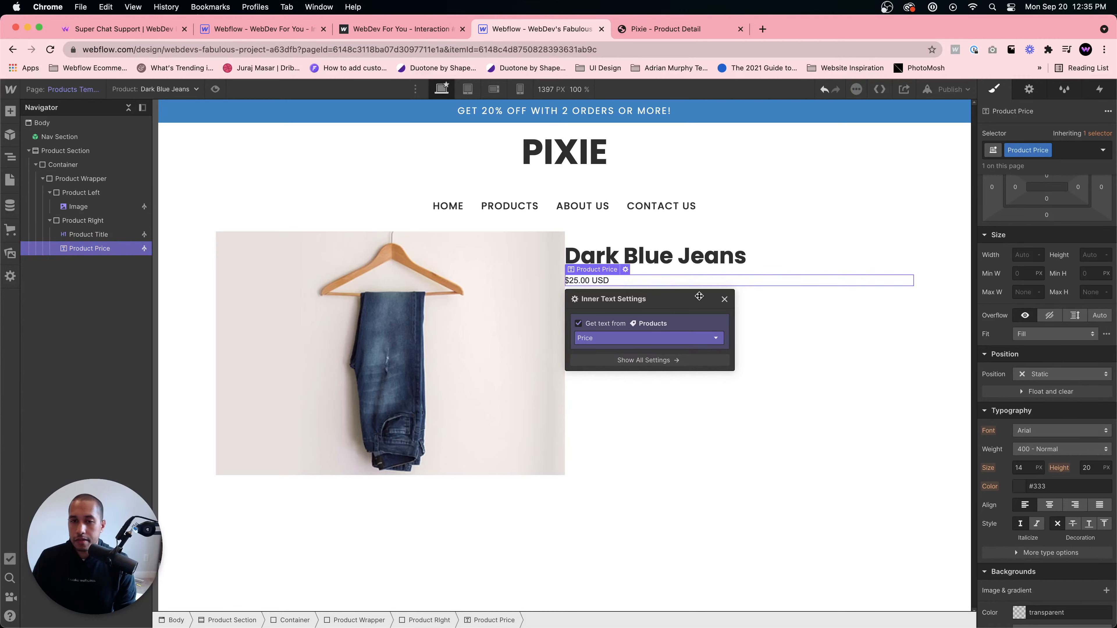
click(724, 299)
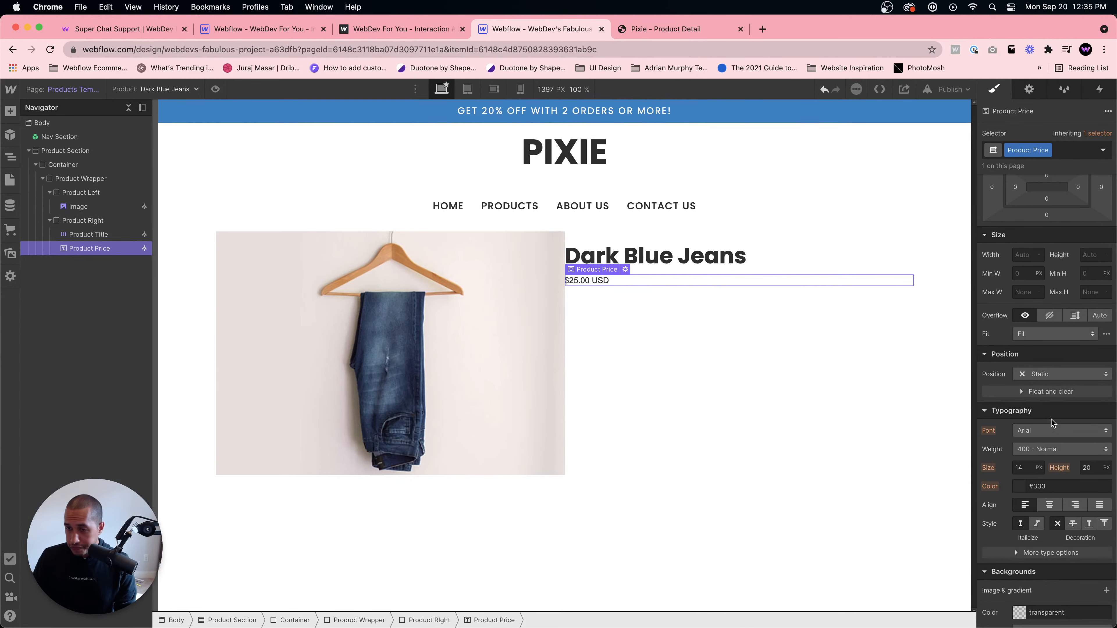
- Set the Product Price font to Poppins and its size to 18 px
click(1055, 430)
click(1061, 489)
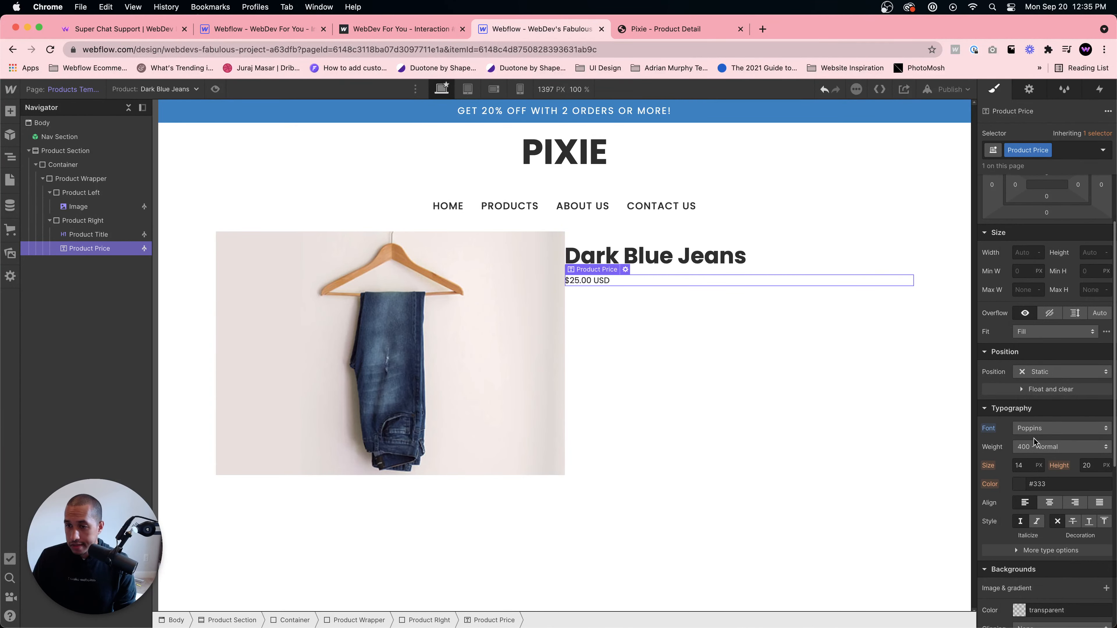
text(15)
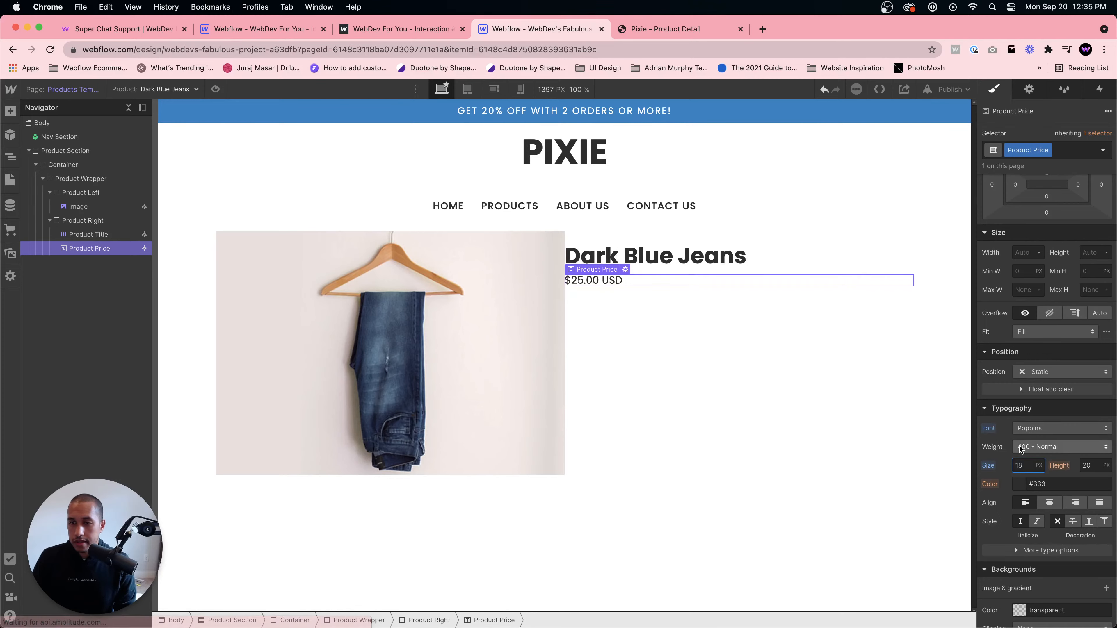
click(694, 318)
- Add a Paragraph inside Product Right, checking the Pixie page, and give it the class Product Paragraph
click(631, 28)
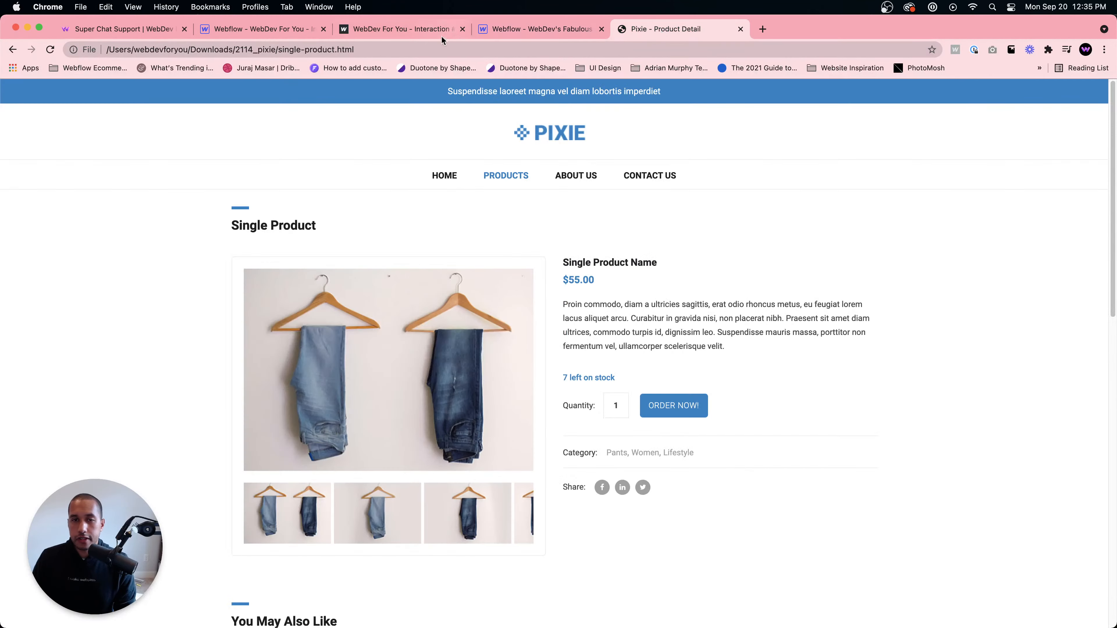
click(504, 28)
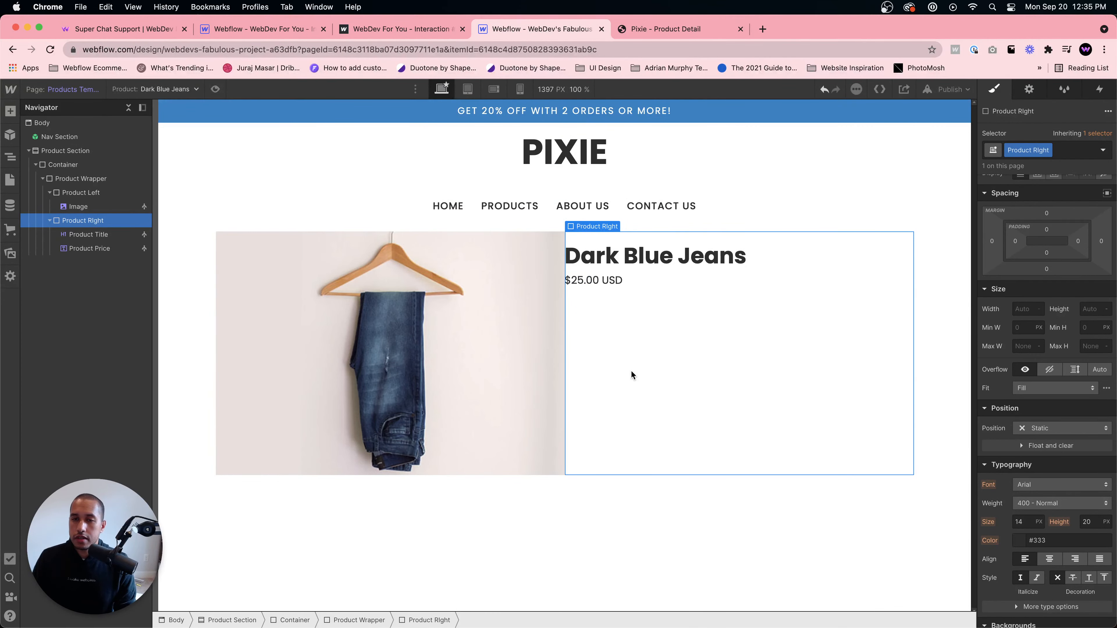
key(super+k)
text(para)
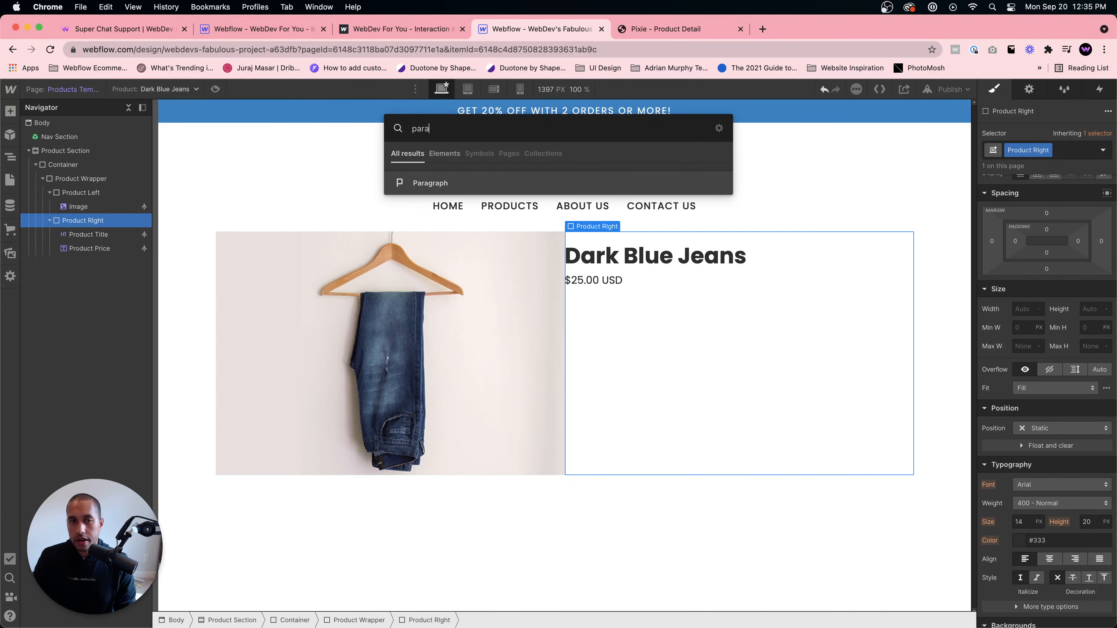
key(Return)
key(super+Return)
text(P)
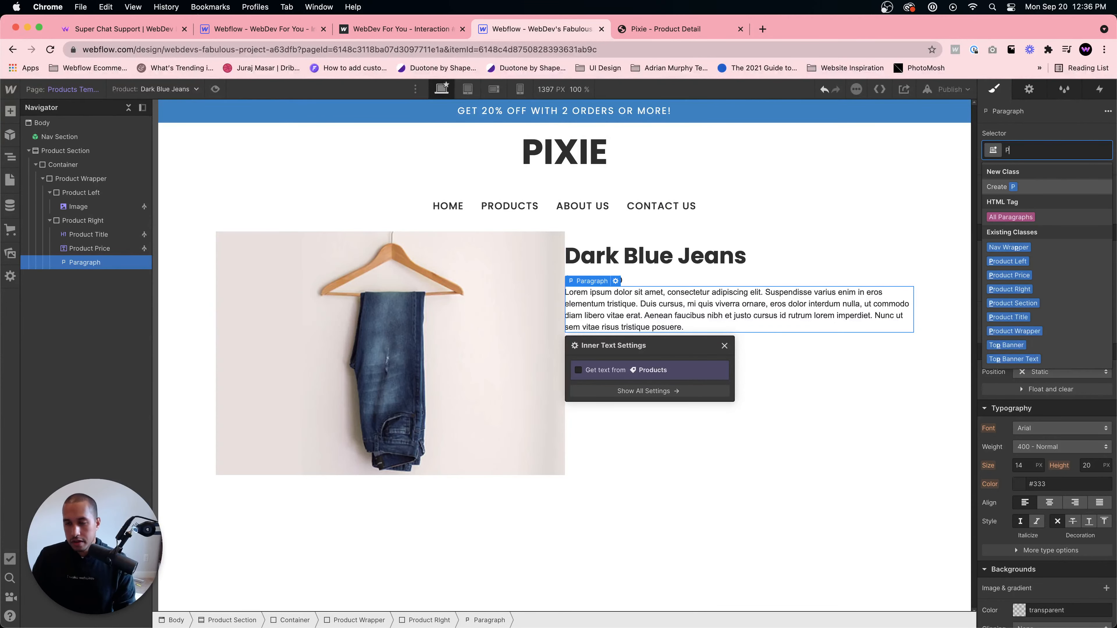
text(roduct Paragraph)
key(Return)
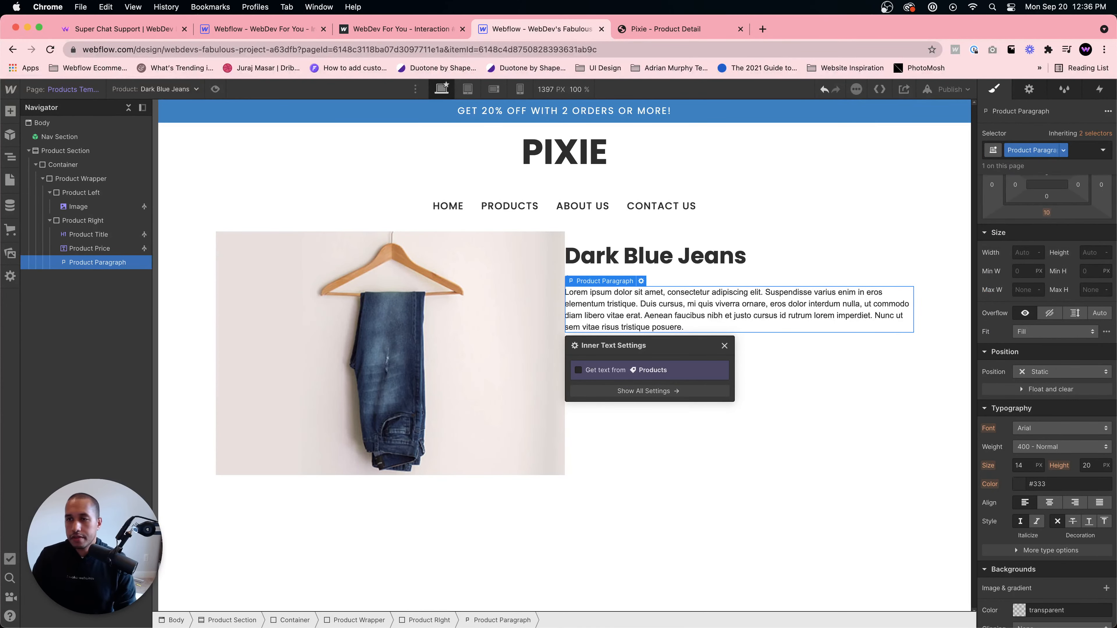
- Set the Product Paragraph font to Poppins and its line height to a unitless 1.8
click(1048, 371)
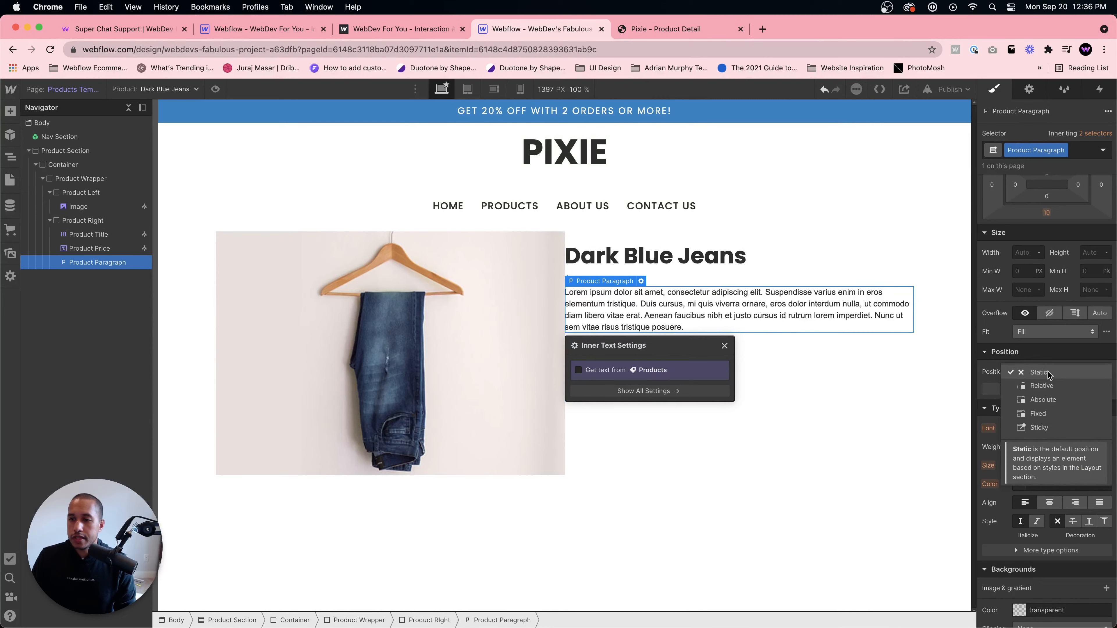
click(1048, 372)
click(1050, 428)
click(1038, 492)
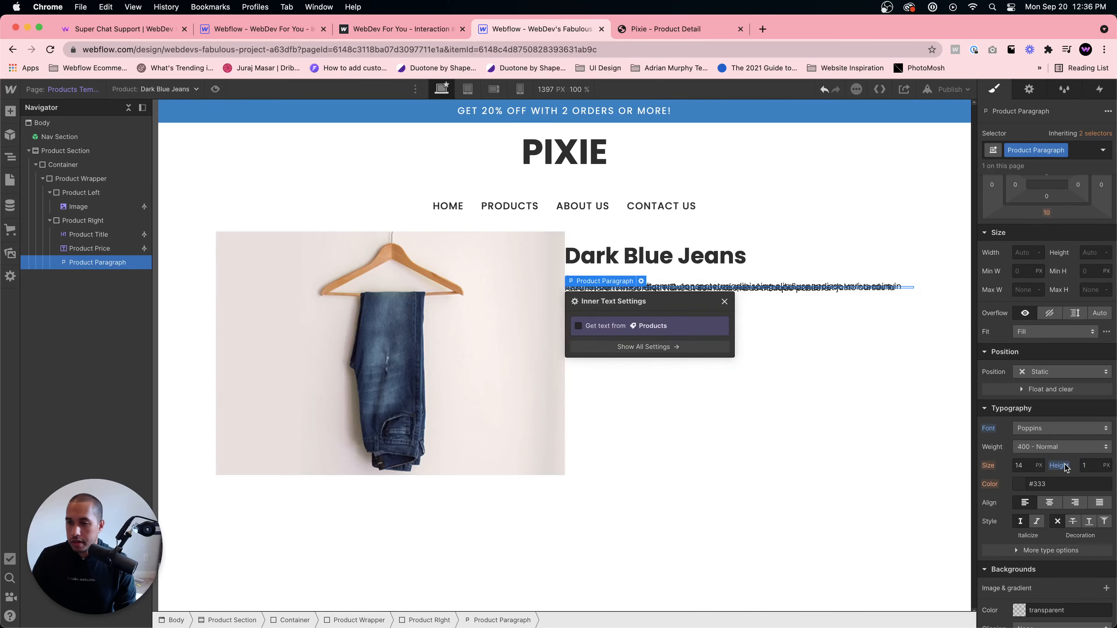
click(1106, 465)
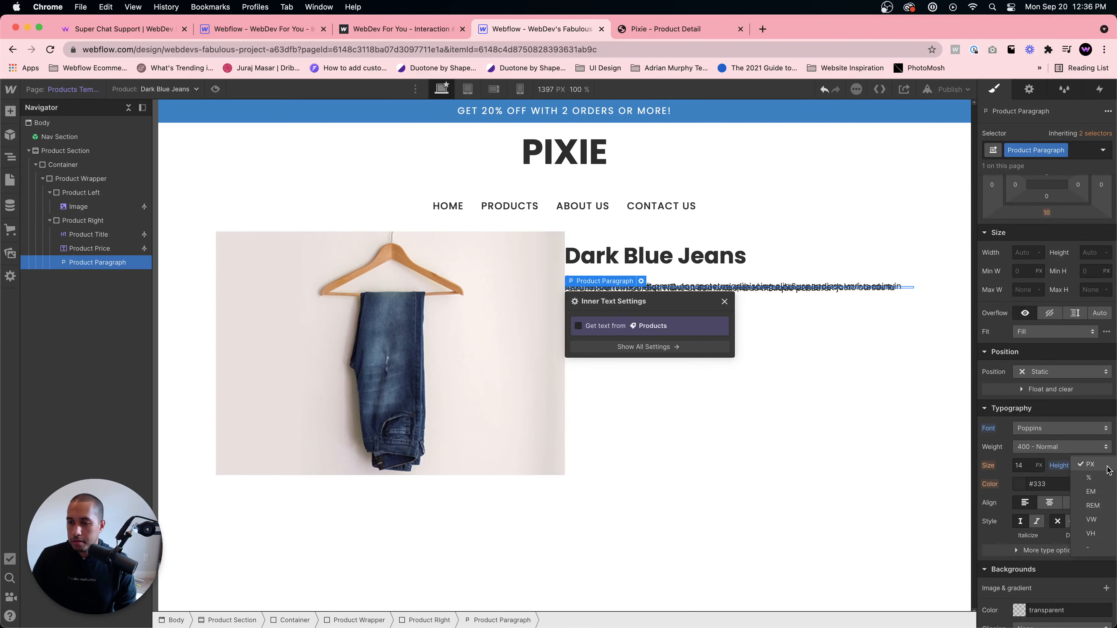
click(1097, 547)
text(.8)
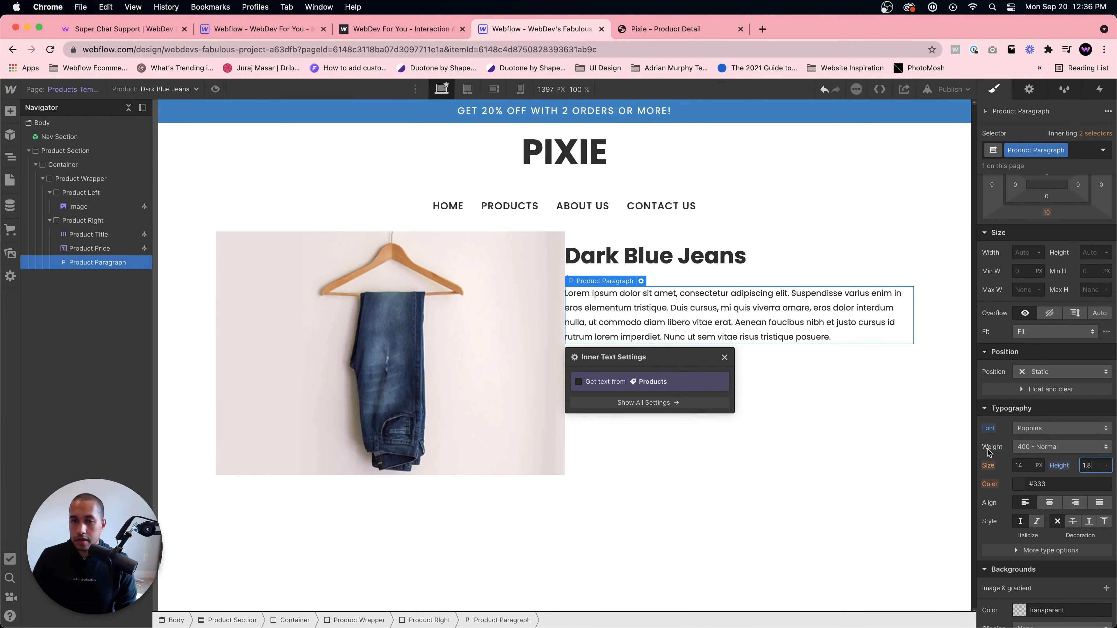
- Select the product description text on the Pixie single product page for comparison
click(814, 408)
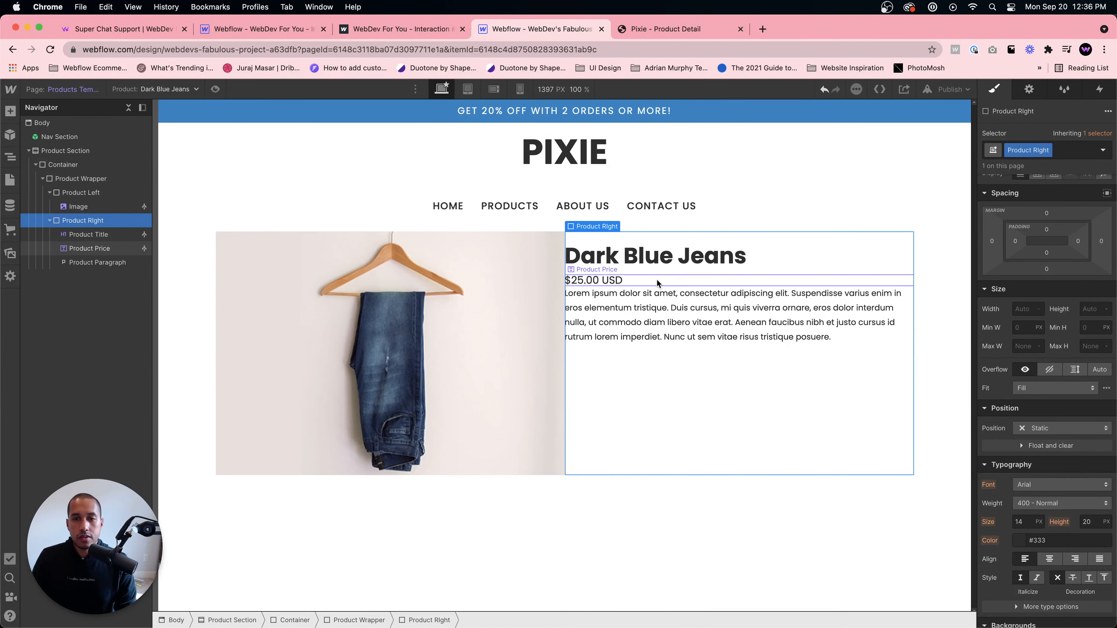
key(ctrl+Tab)
drag(738, 355, 568, 307)
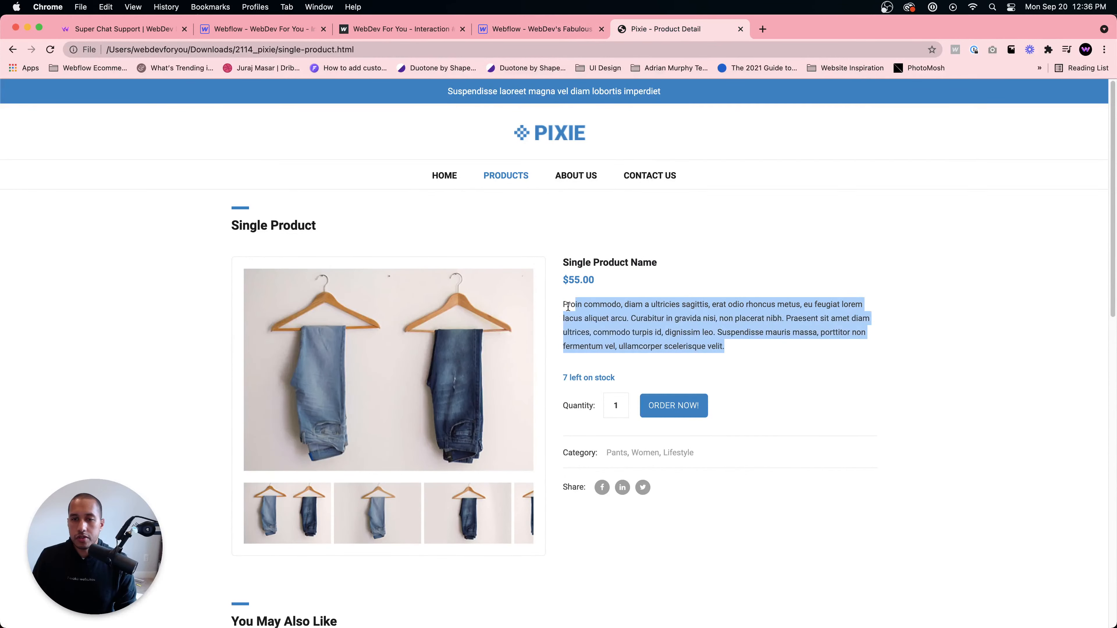
key(ctrl+shift+Tab)
- Open the Dark Blue Jeans product in Ecommerce to check its description, then cancel and close the panel
click(11, 183)
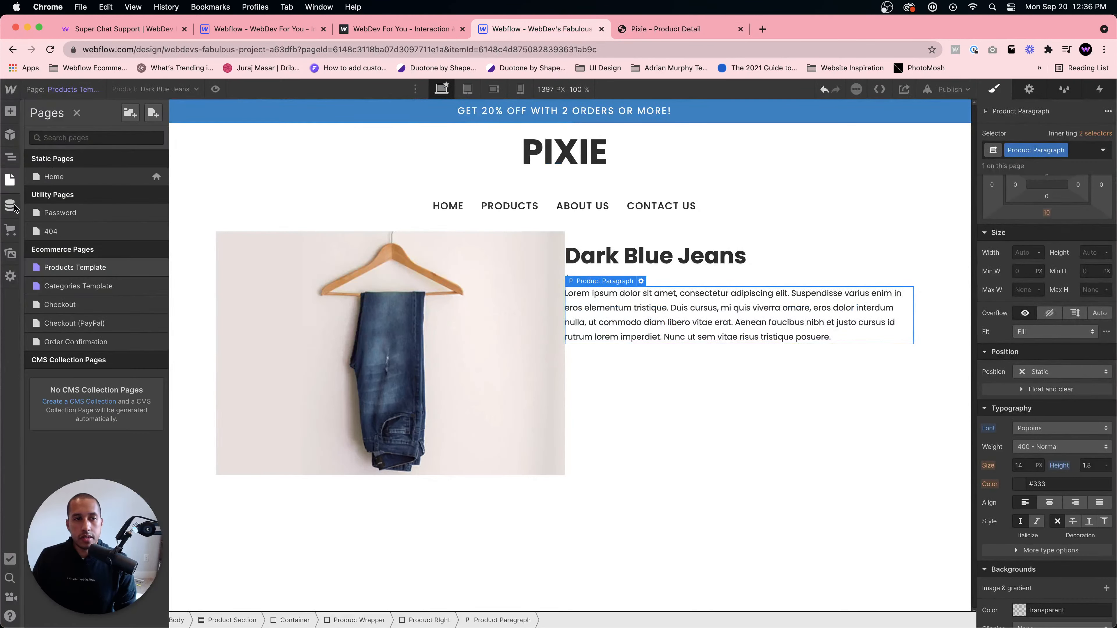
click(10, 229)
click(149, 168)
click(440, 166)
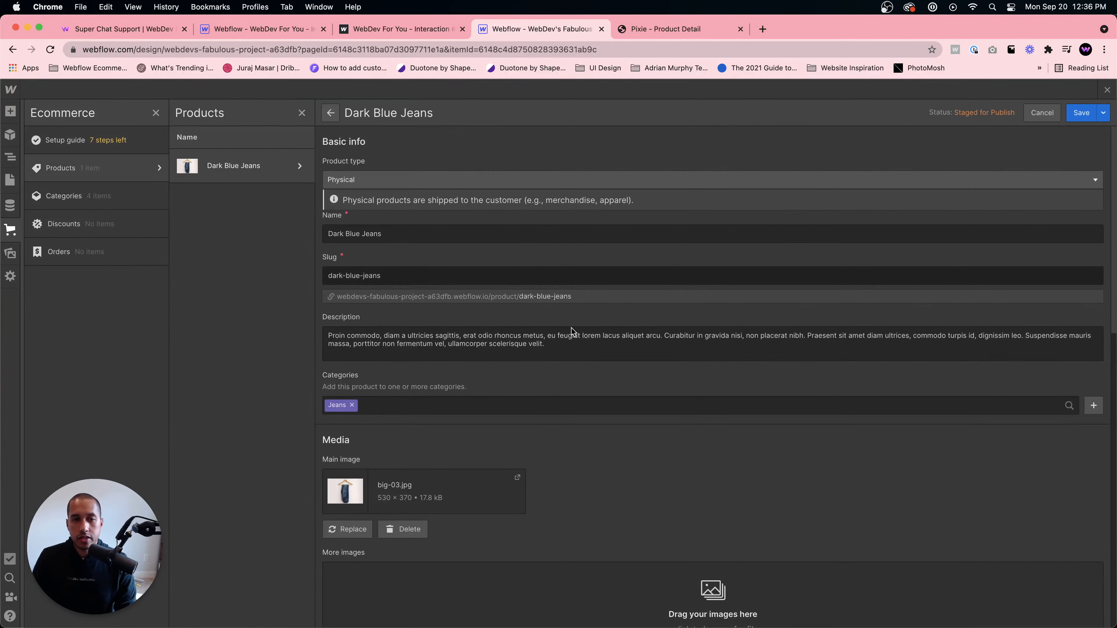
scroll(465, 344, down, 3)
click(1045, 113)
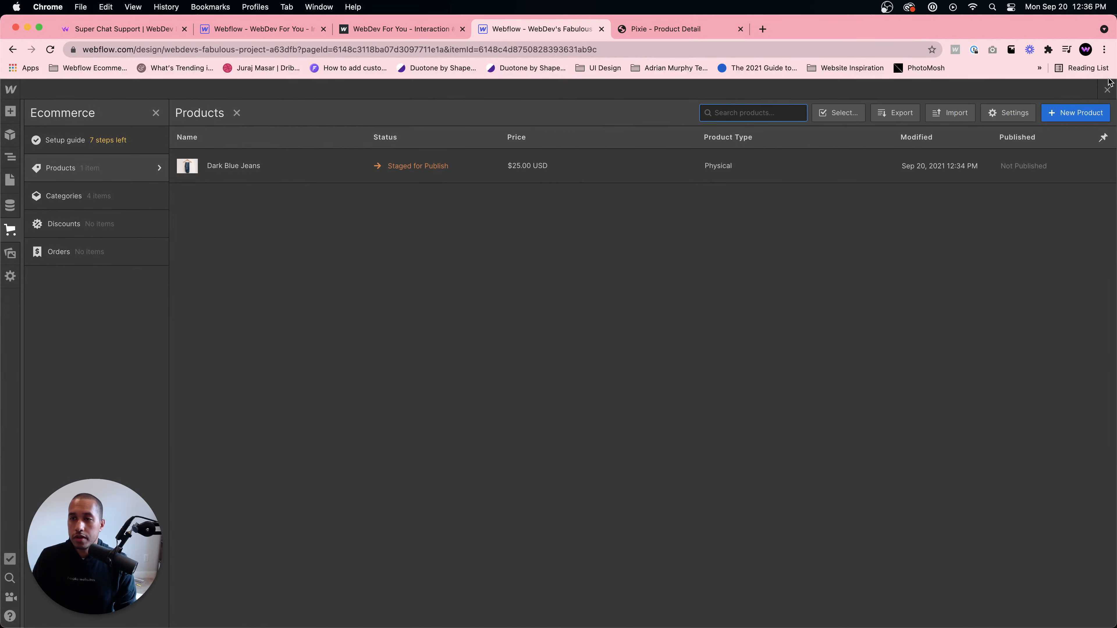
click(1107, 89)
click(640, 288)
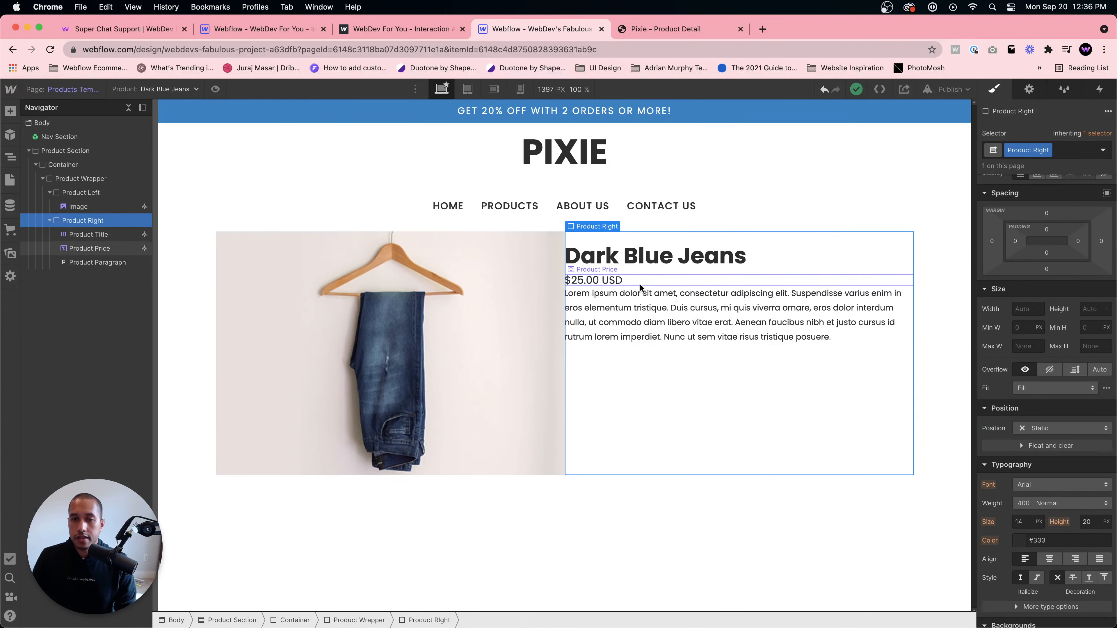
- Bind the Product Paragraph's text to the product's Description field
click(641, 290)
click(641, 281)
click(578, 381)
click(637, 396)
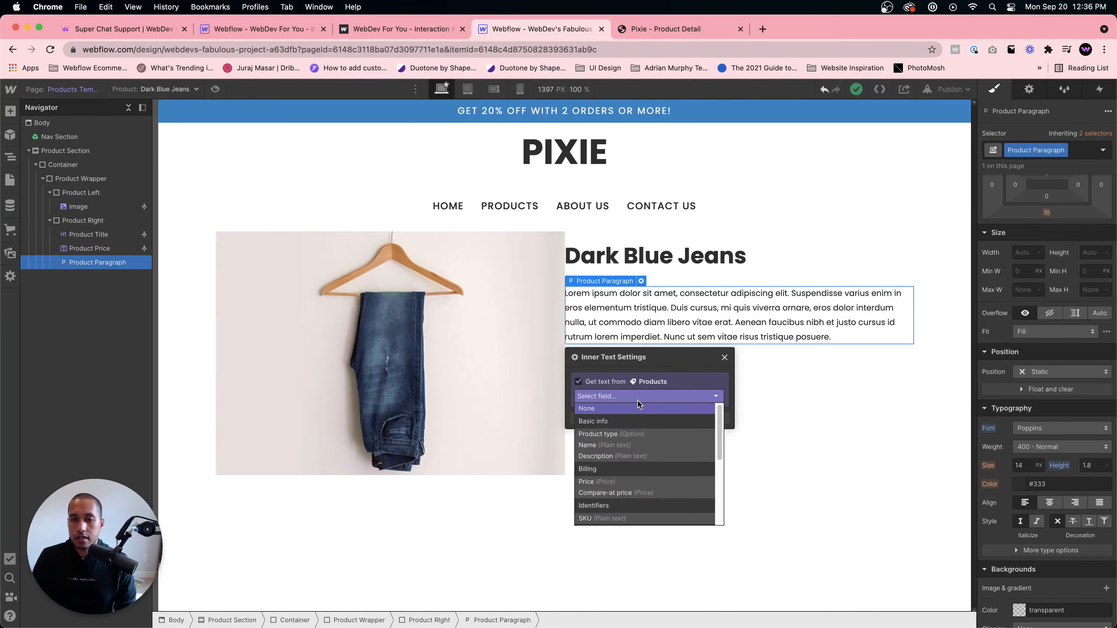
click(623, 454)
click(806, 410)
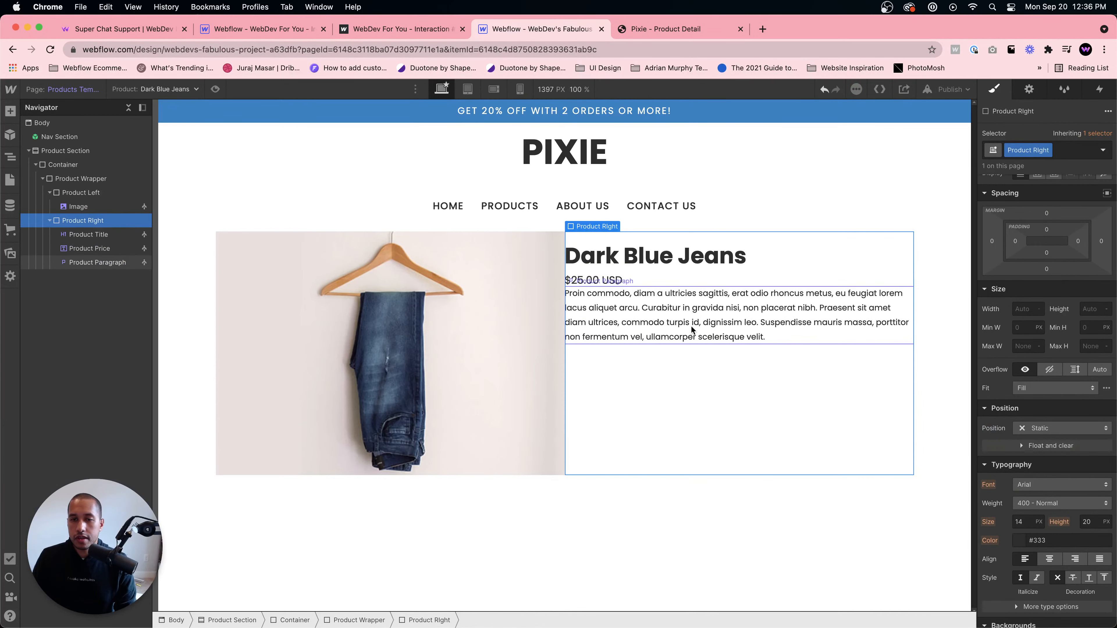
- Add an Add to Cart element inside Product Right, comparing with the Pixie page, and hide its Buy now button
click(671, 28)
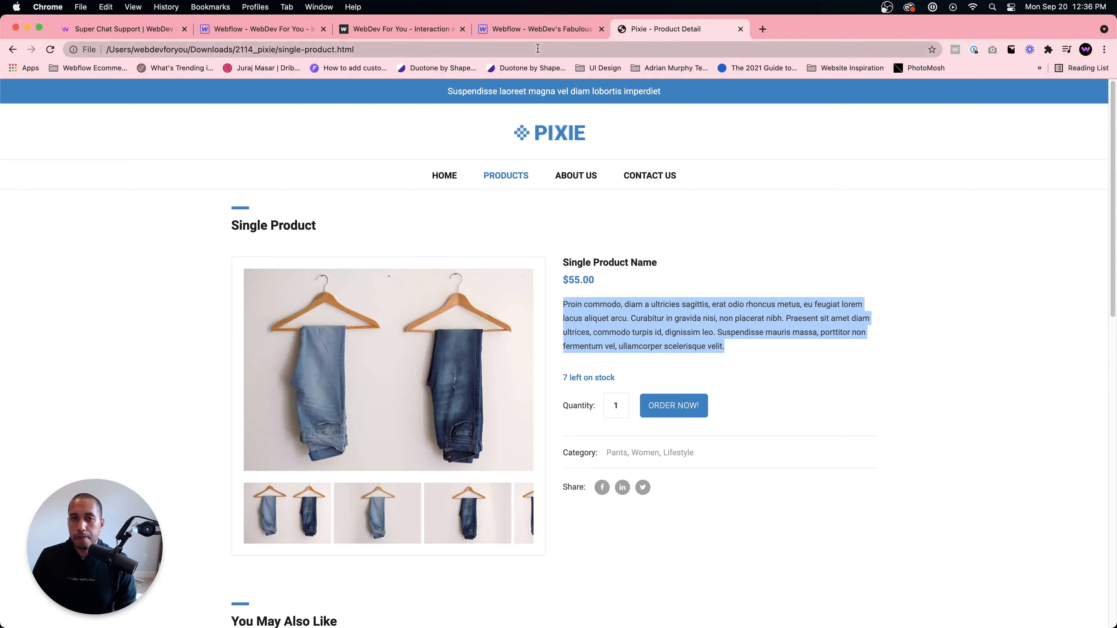
click(537, 28)
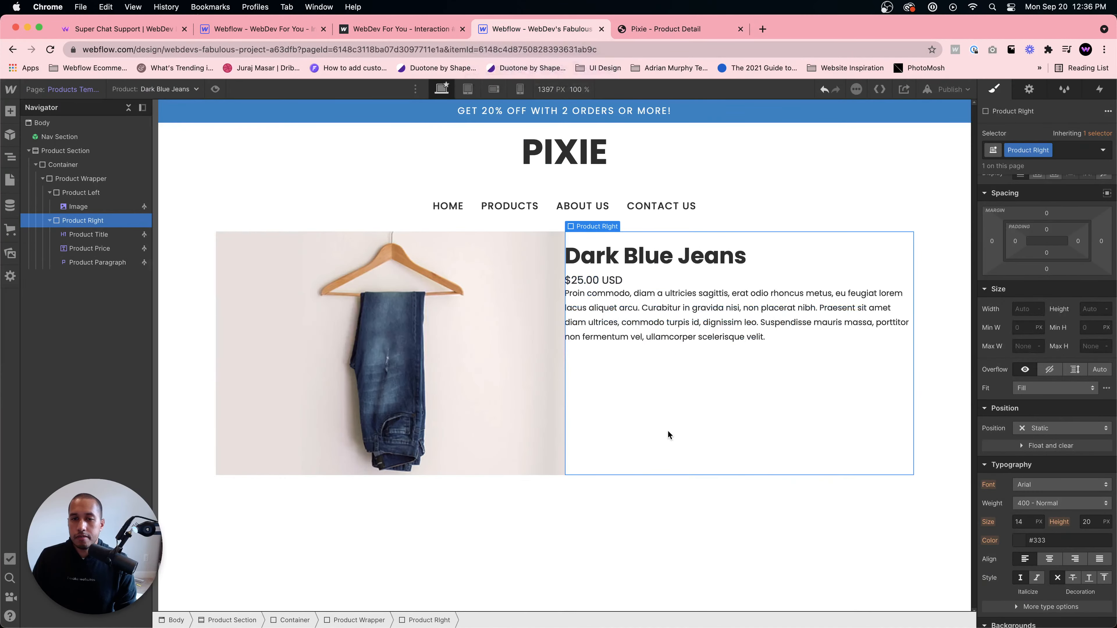
click(613, 30)
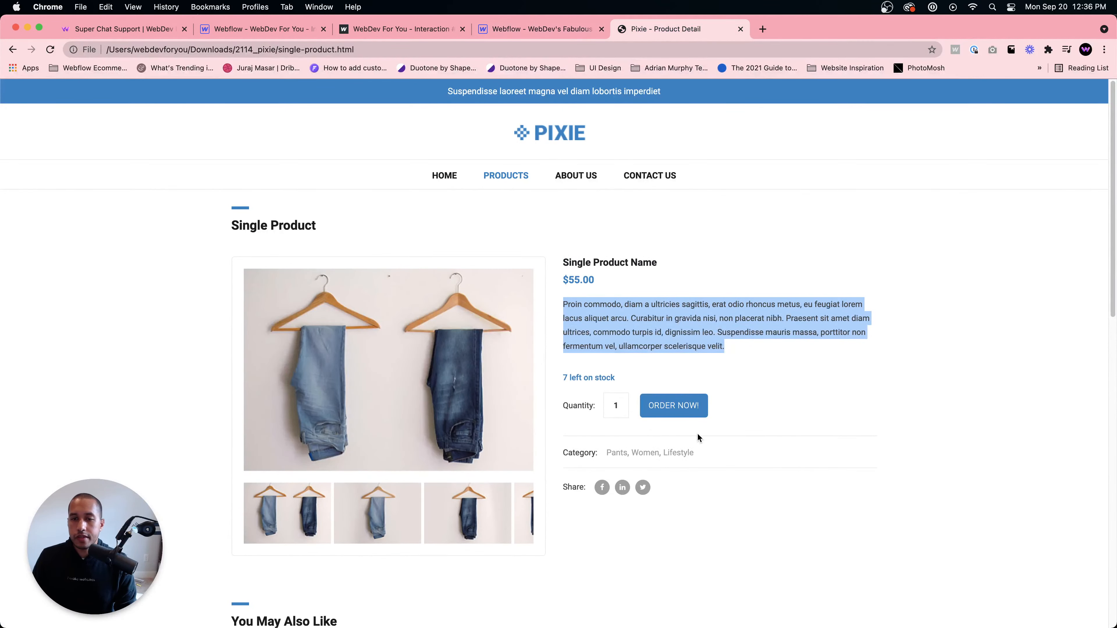
click(545, 29)
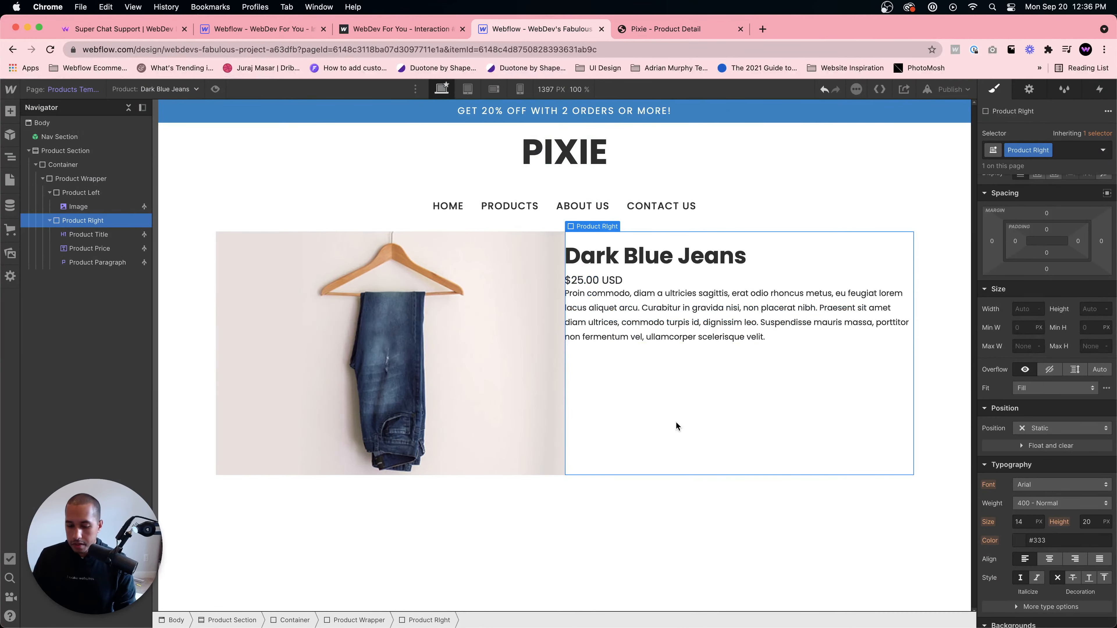
key(super+e)
text(add to)
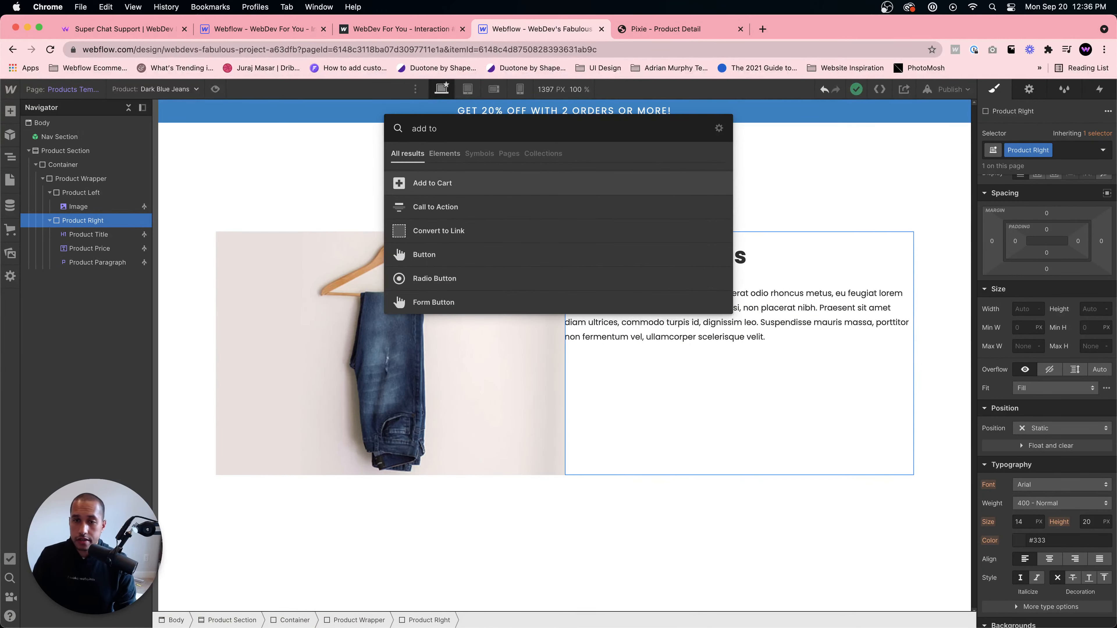
key(Return)
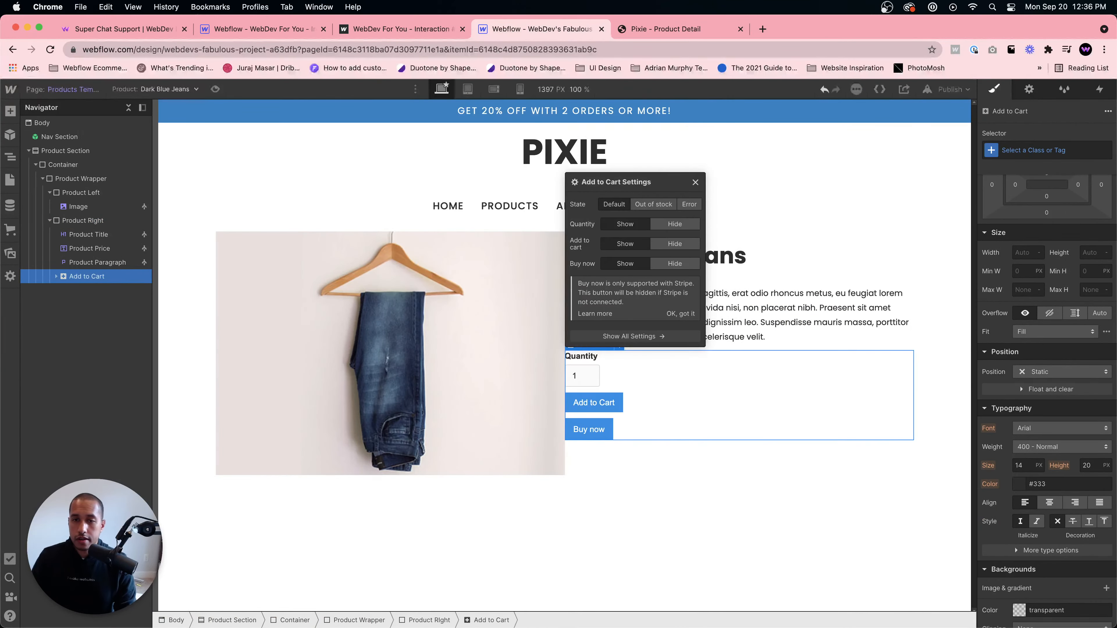
click(664, 264)
- Examine the Add to Cart element's nested structure and its Option List children in the Navigator
click(597, 373)
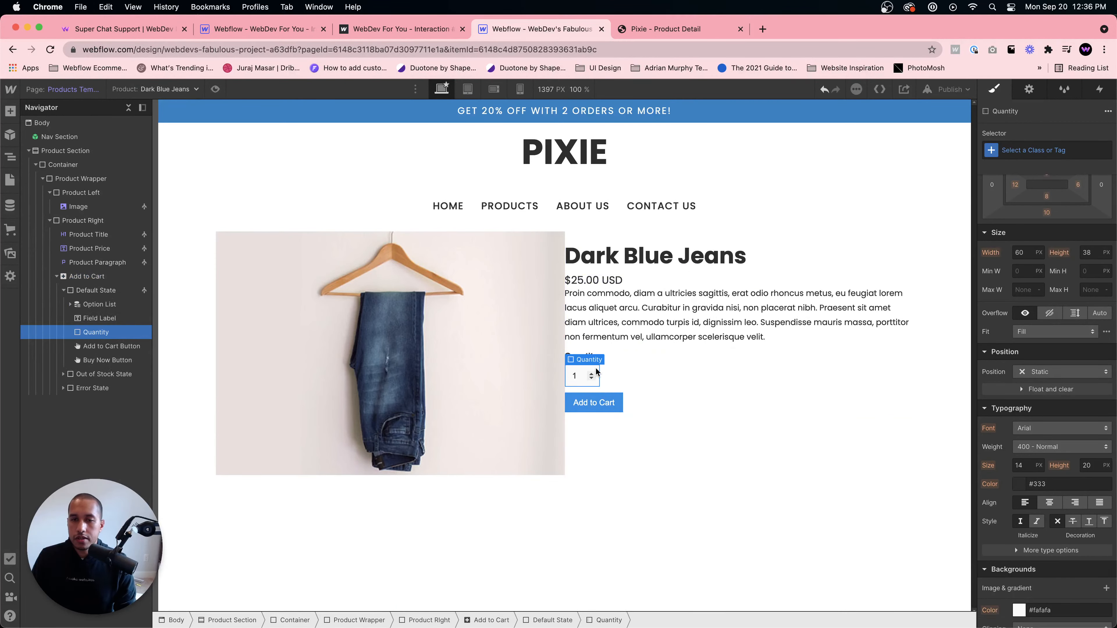
click(595, 406)
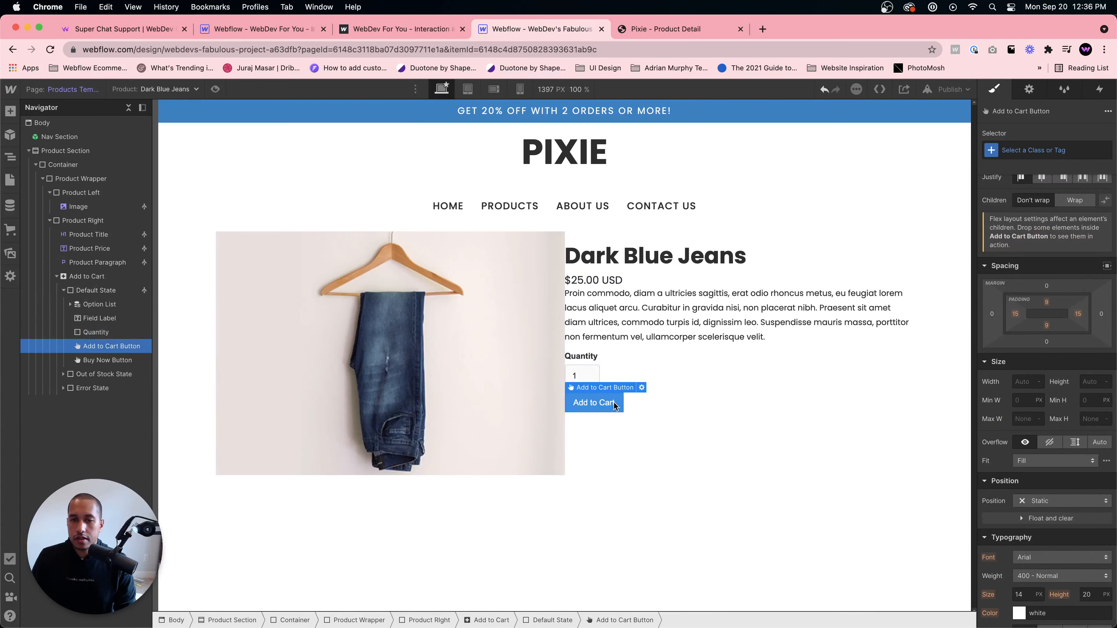
click(584, 370)
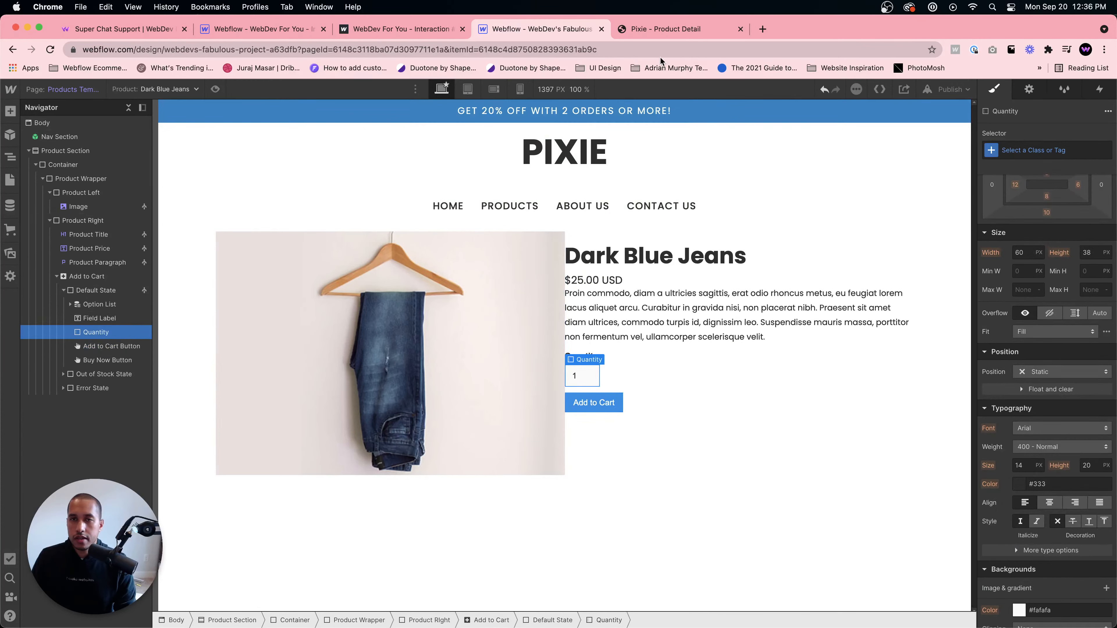
click(655, 29)
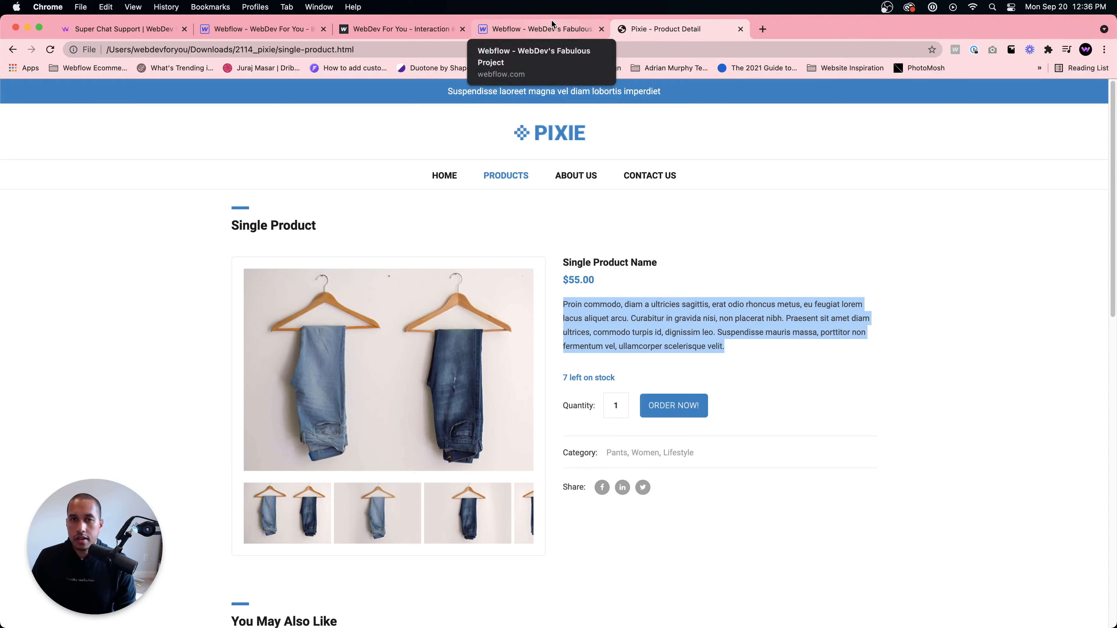
click(545, 27)
click(586, 390)
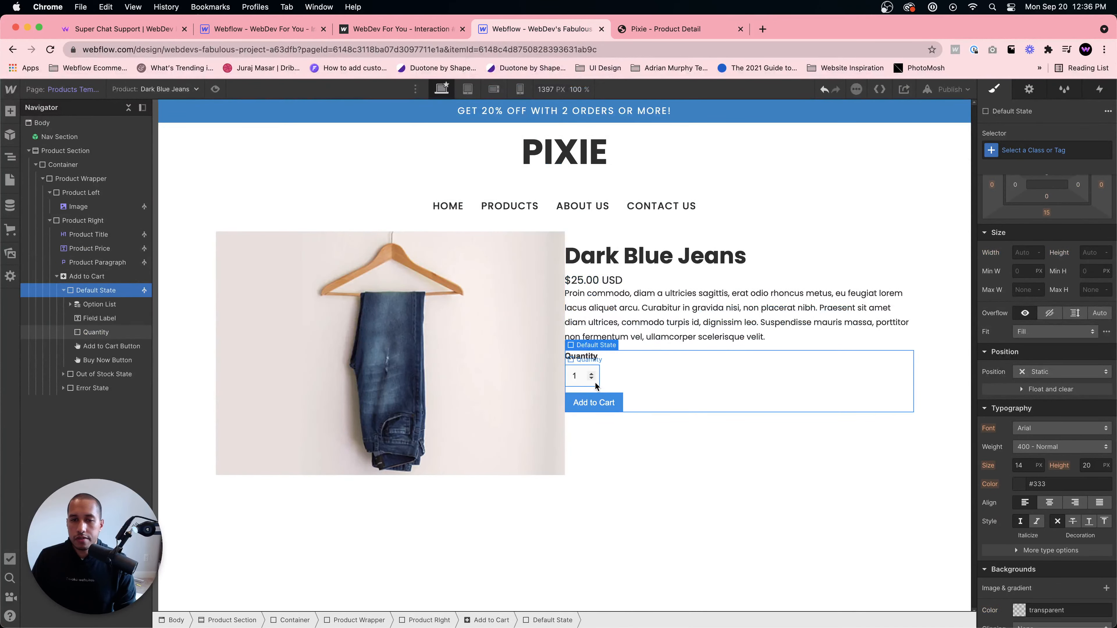
click(92, 305)
click(71, 304)
click(100, 318)
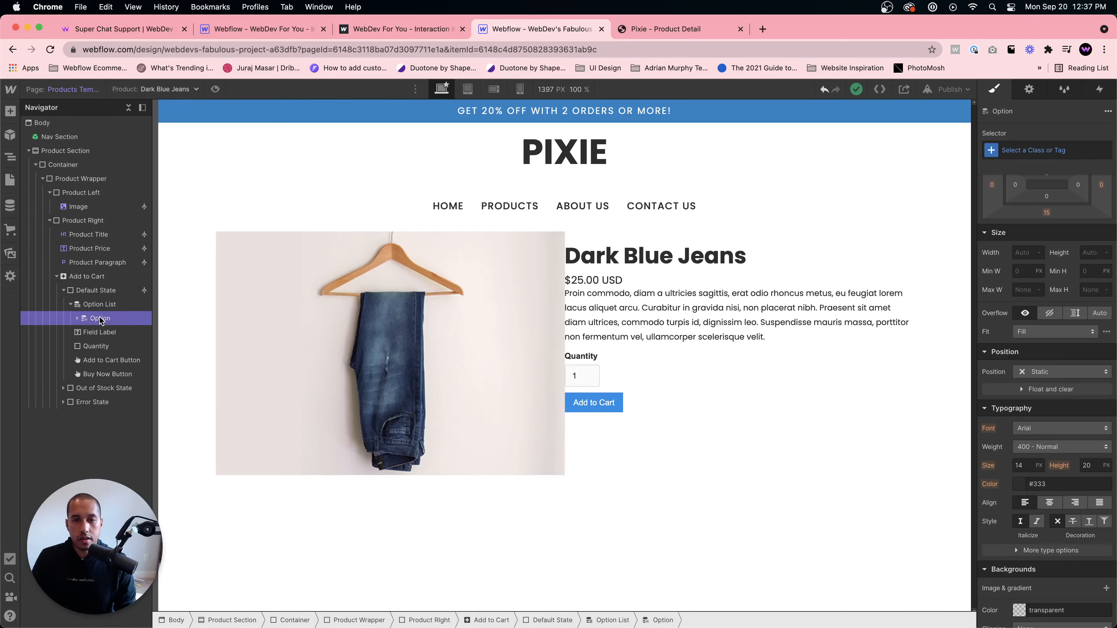
click(109, 304)
click(101, 318)
click(78, 319)
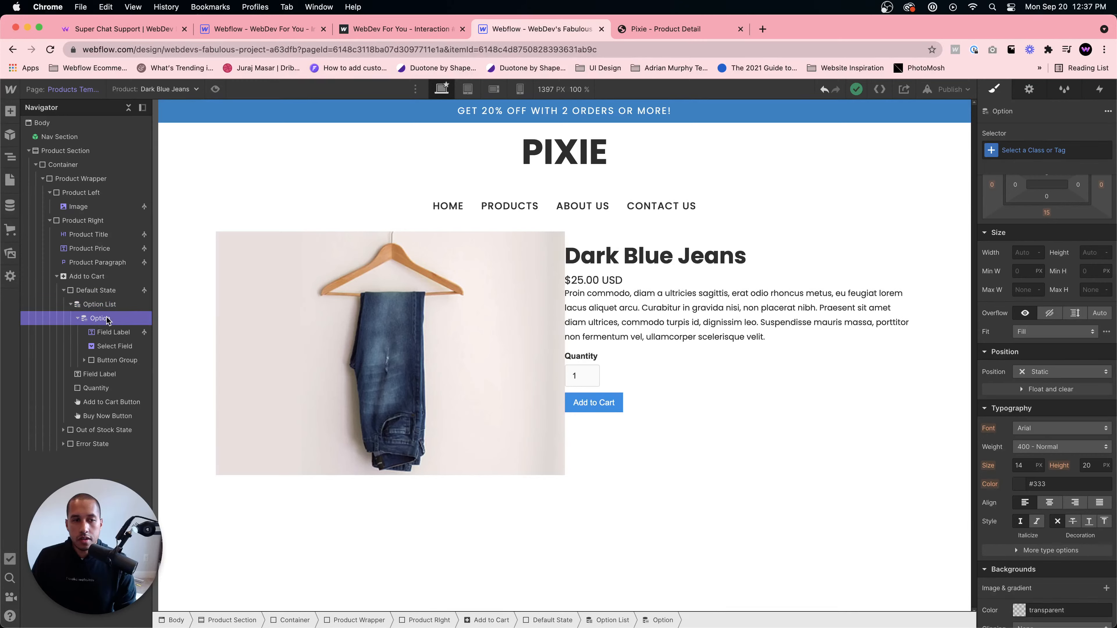
click(112, 332)
click(114, 346)
click(102, 360)
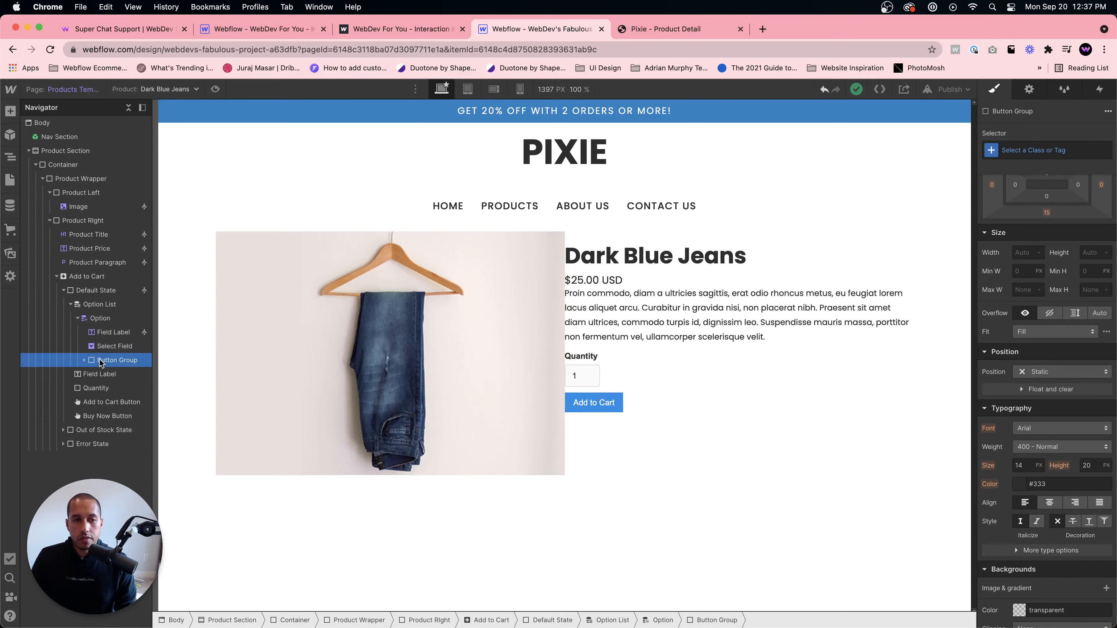
click(104, 319)
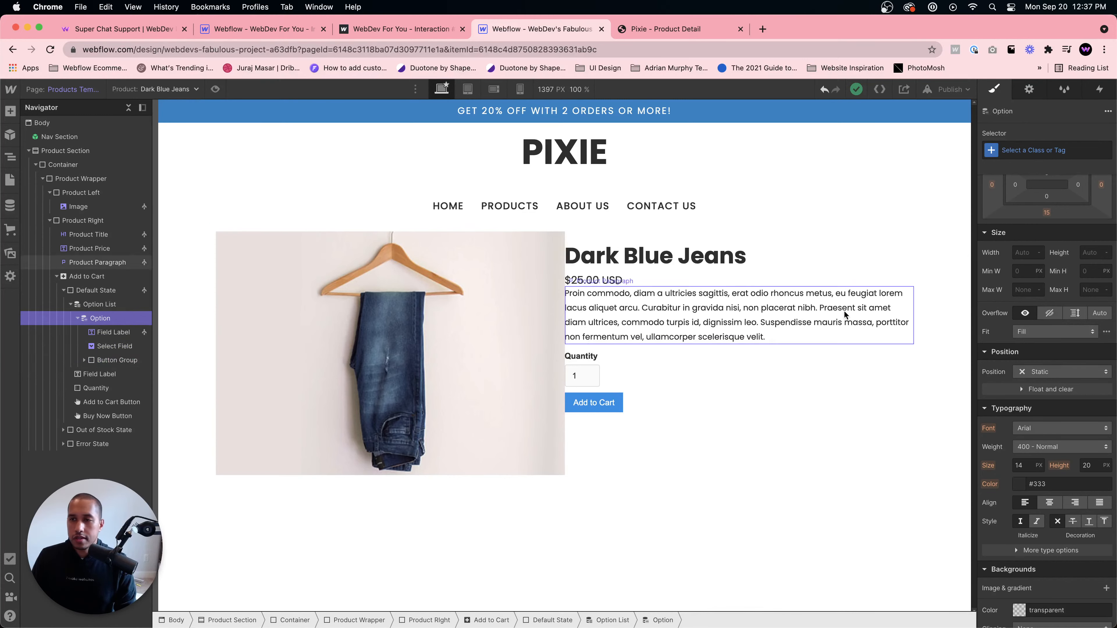
- Set the Option element's display to flex, then undo the change
scroll(1034, 216, up, 2)
click(1037, 203)
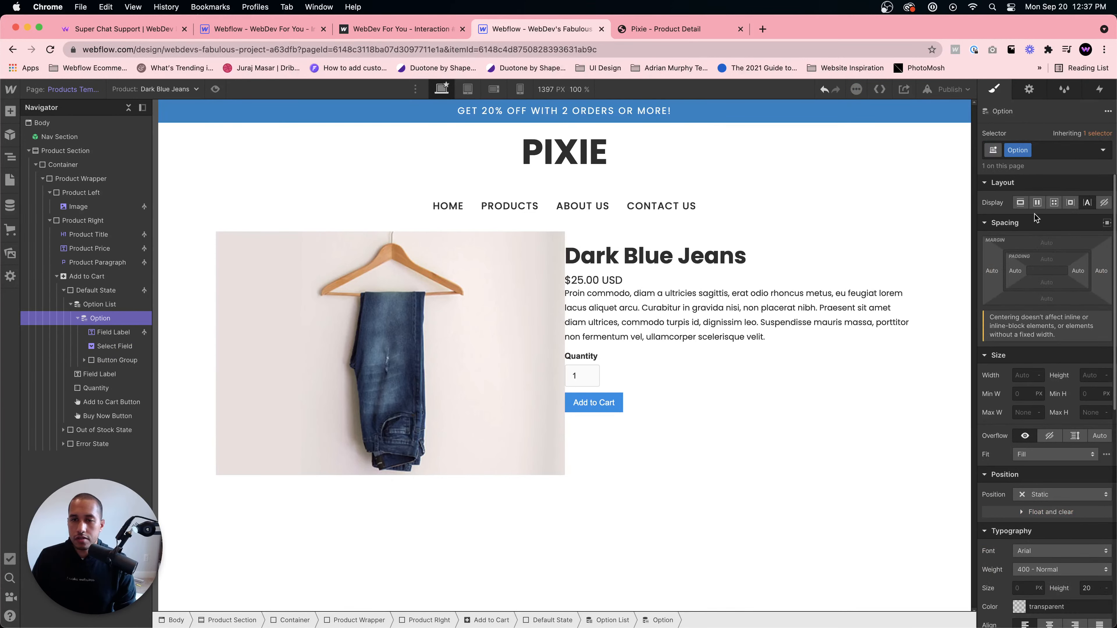
click(1037, 204)
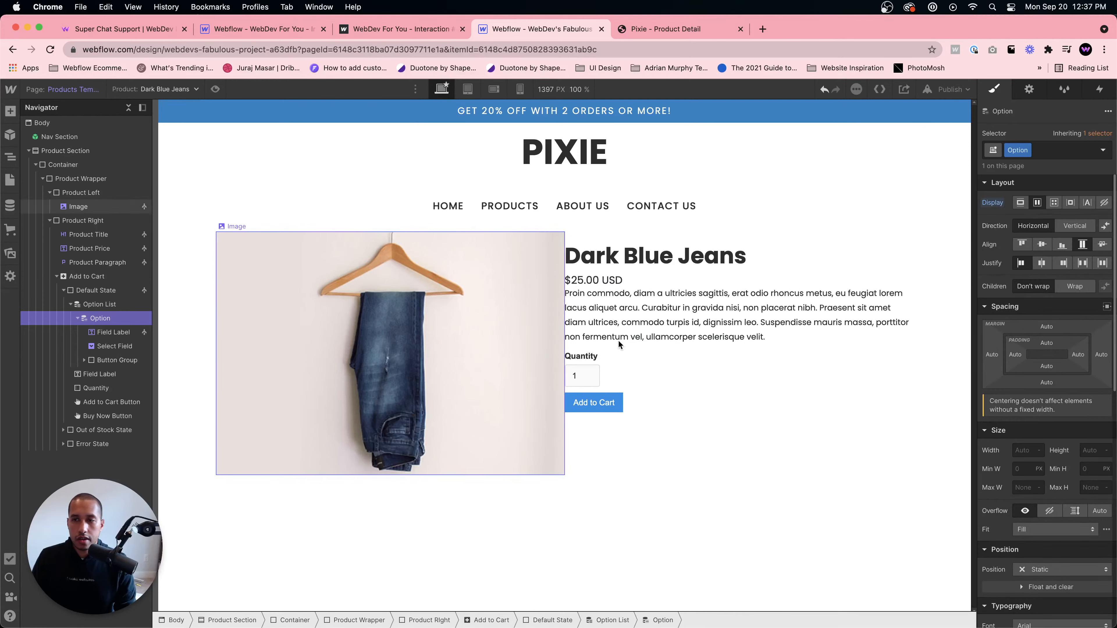
key(super+z)
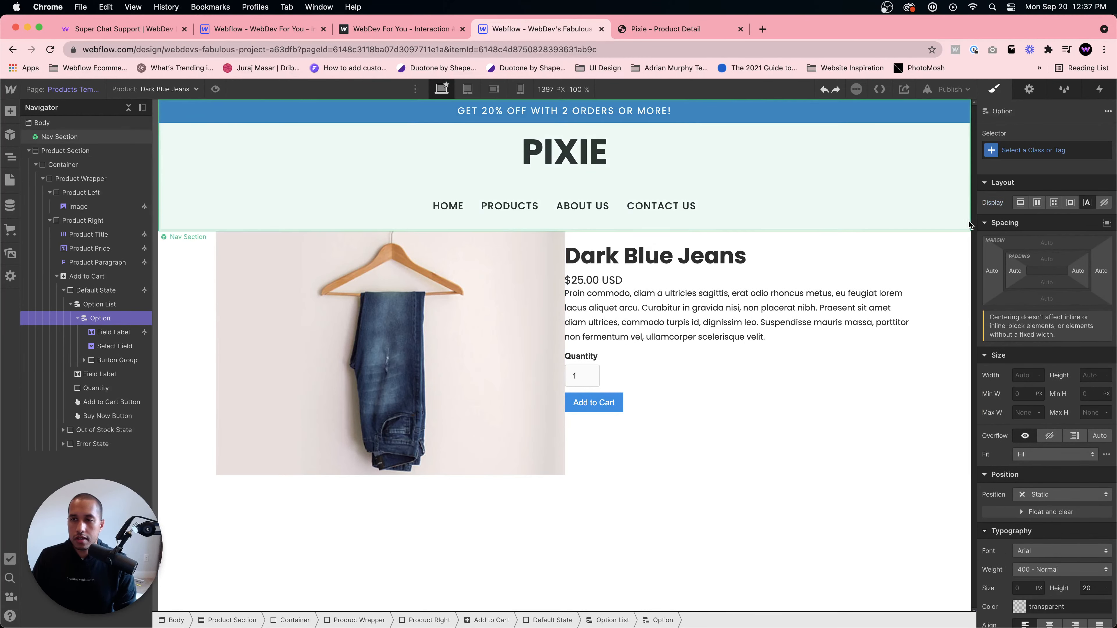
- Set the Add to Cart Default State to a horizontal flex layout with items vertically centred
click(97, 305)
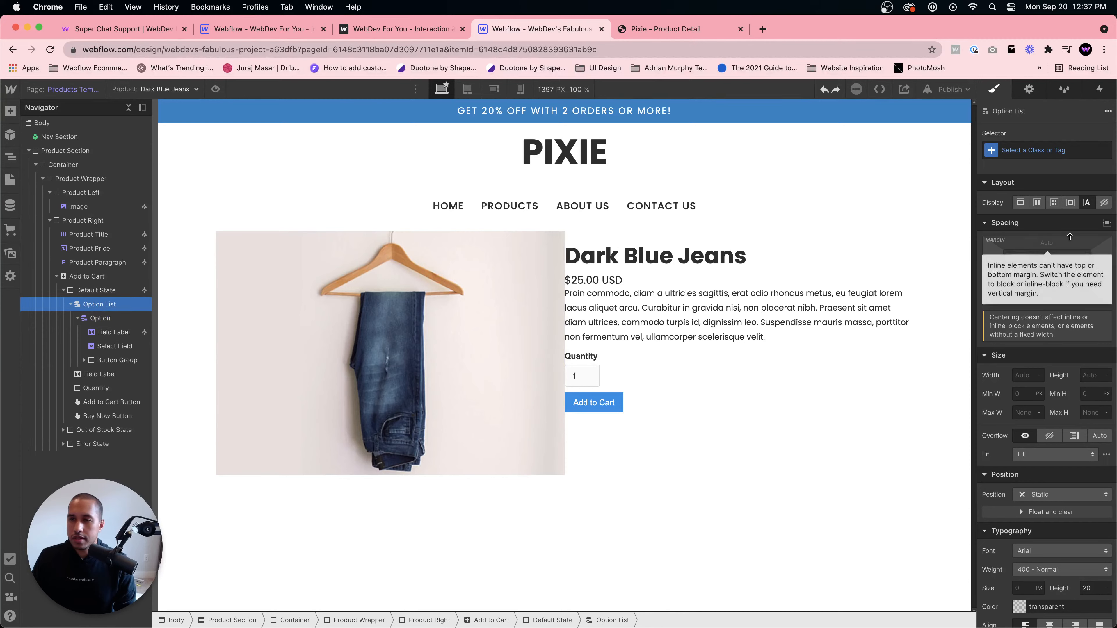
click(1036, 203)
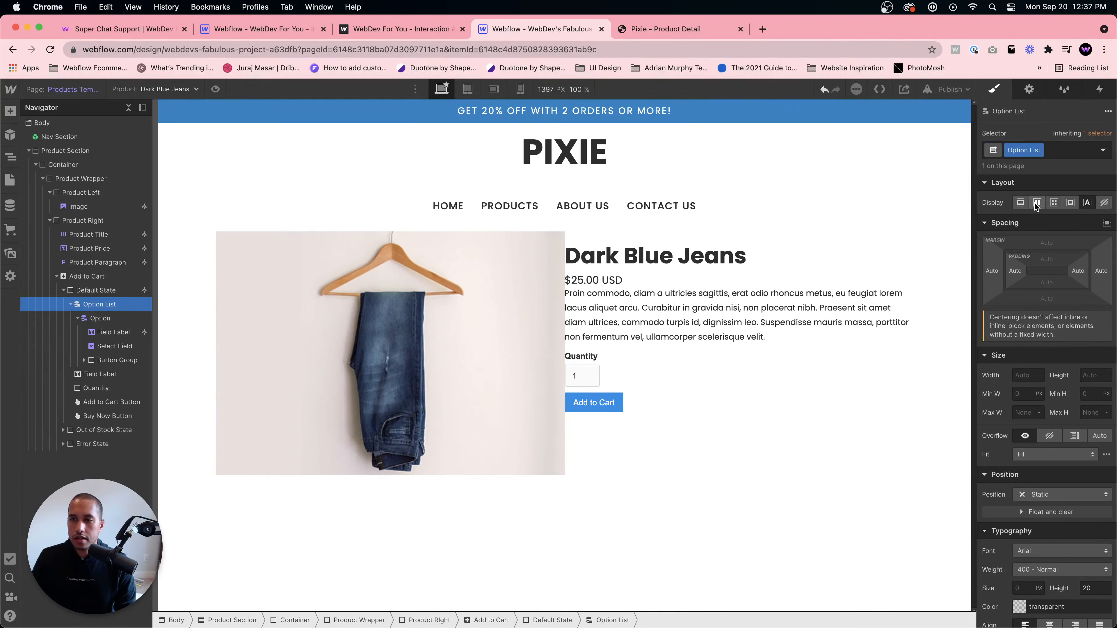
click(91, 292)
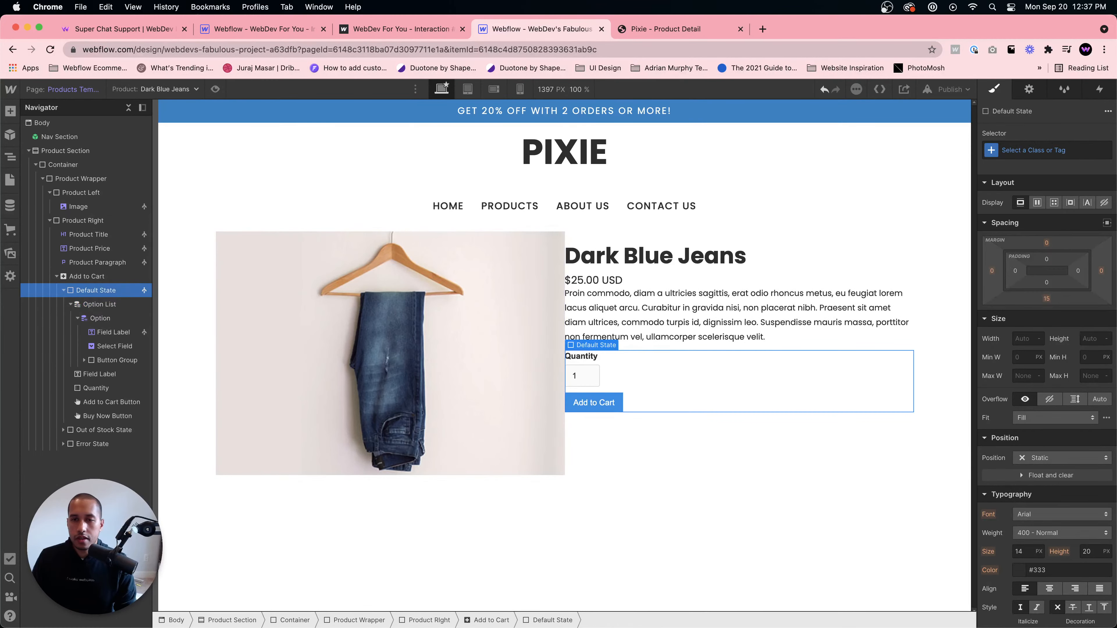
click(1036, 204)
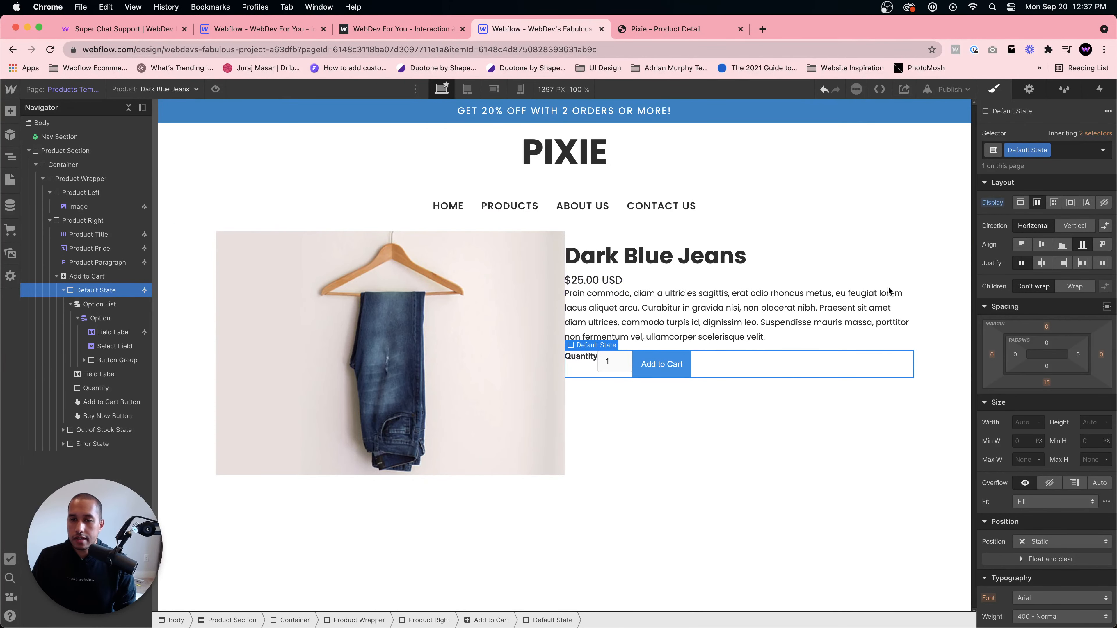
click(1043, 245)
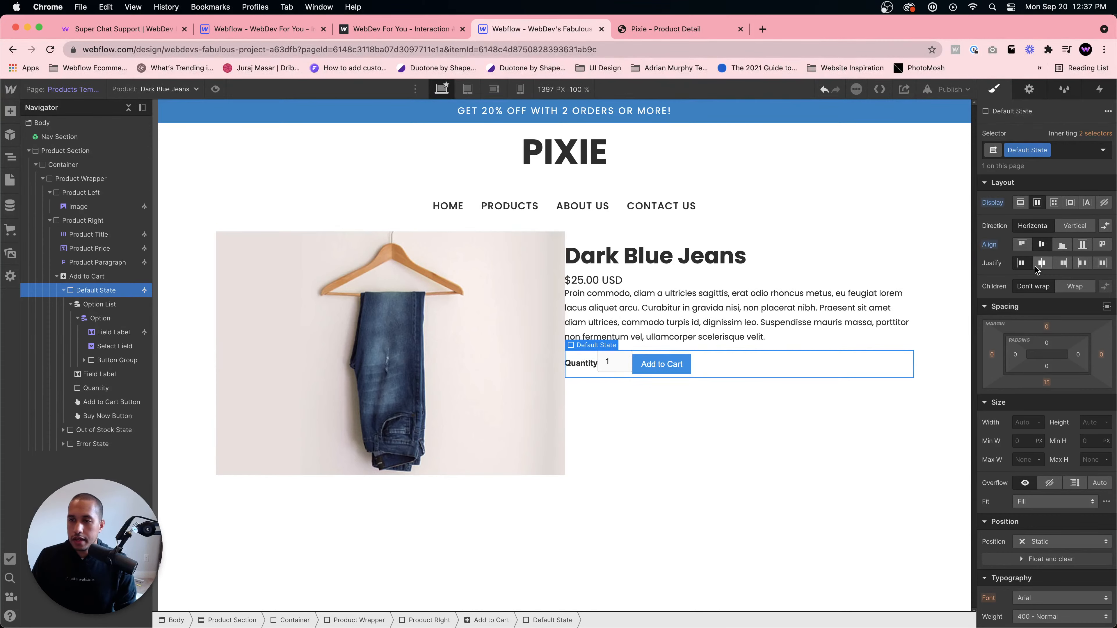
- Give the Quantity field label the class Product Field Label, checking the Pixie page for reference
click(609, 367)
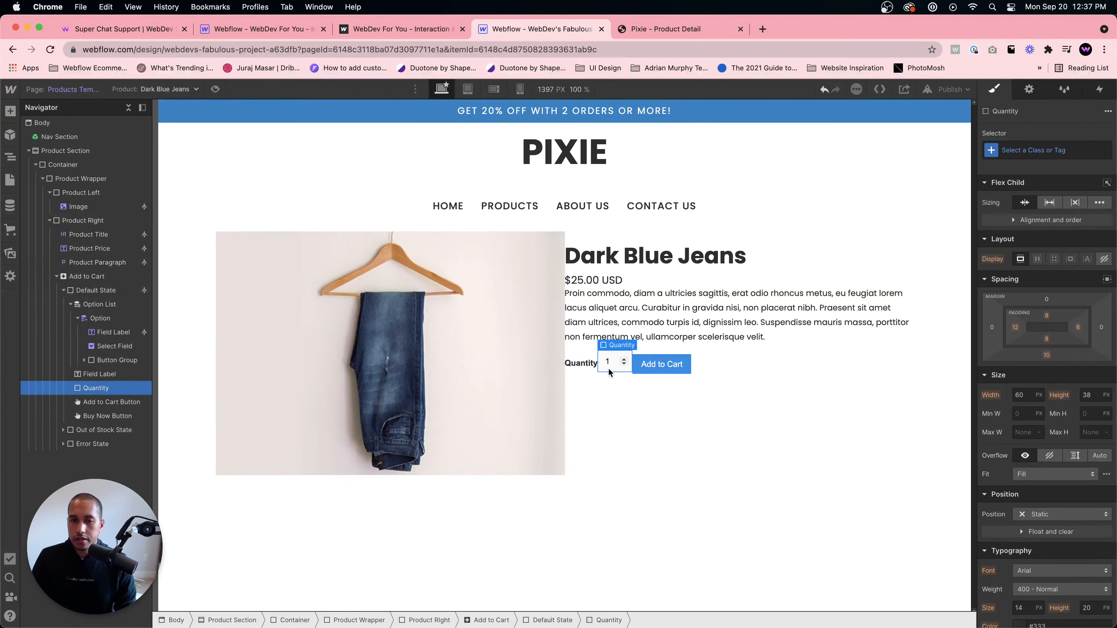
click(659, 365)
click(718, 364)
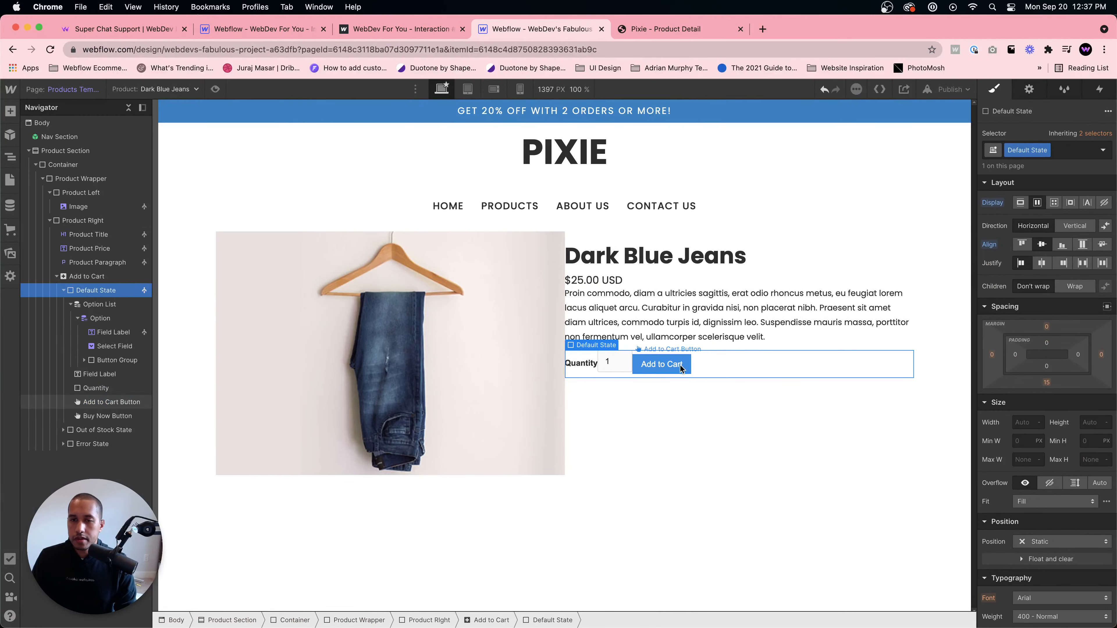
click(668, 29)
click(551, 31)
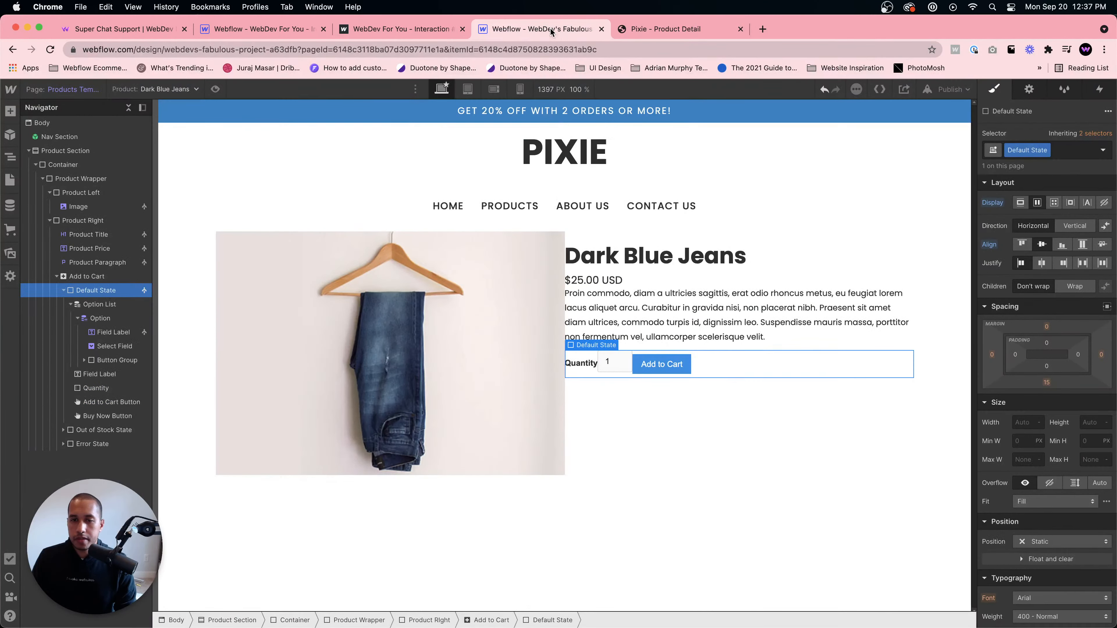
click(599, 370)
click(588, 364)
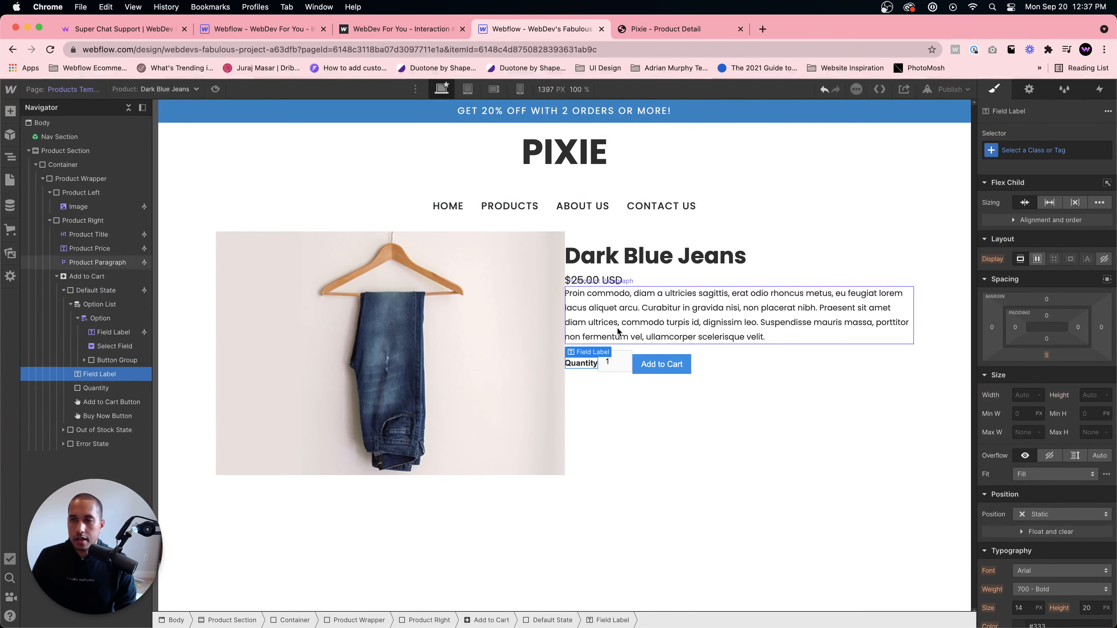
click(1028, 151)
text(Pro)
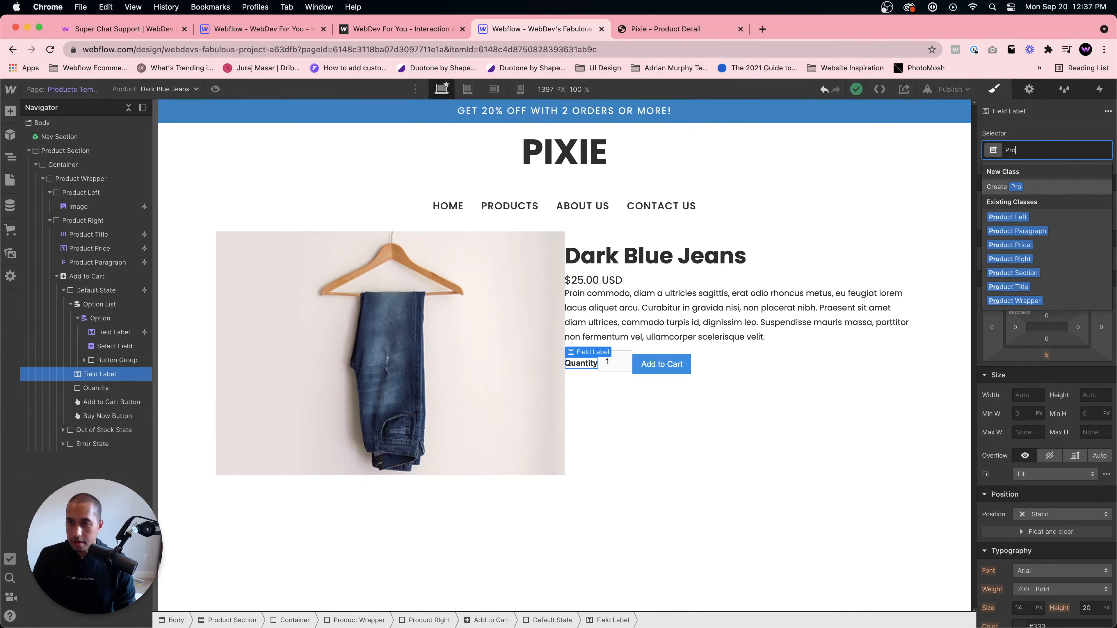
text(duct Field Lable)
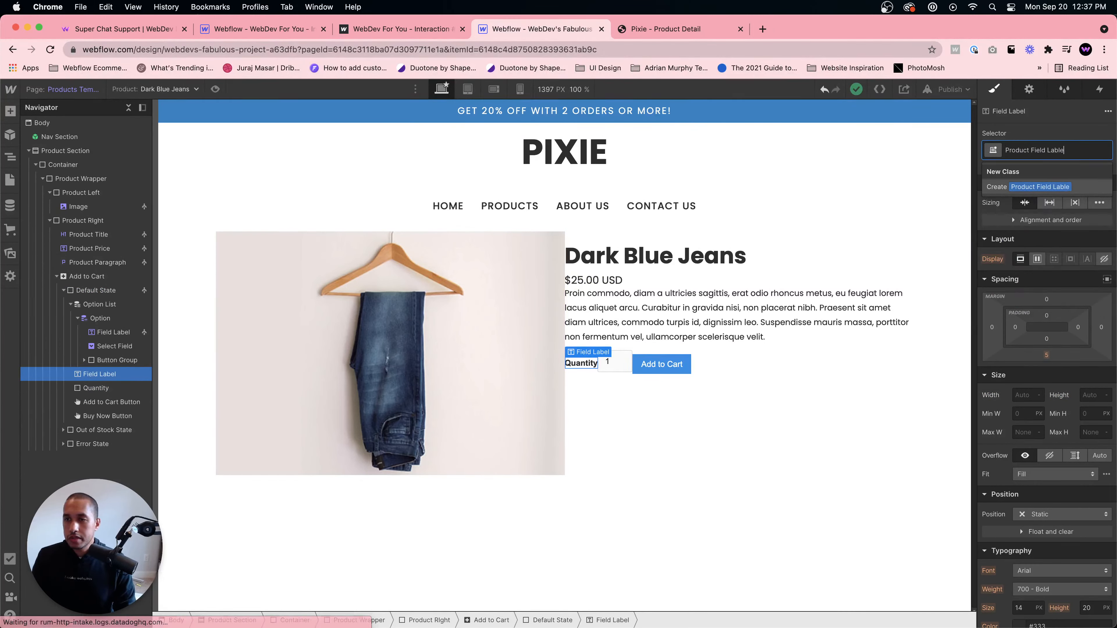
key(Return)
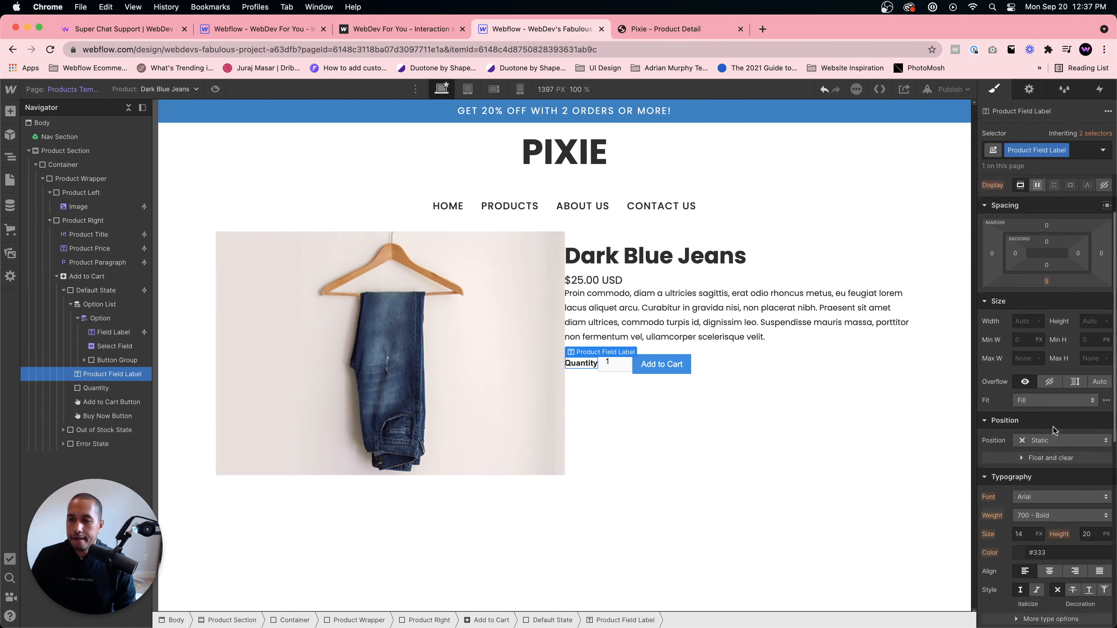
- Set the Product Field Label font to Poppins with weight 400 - Normal
click(1038, 502)
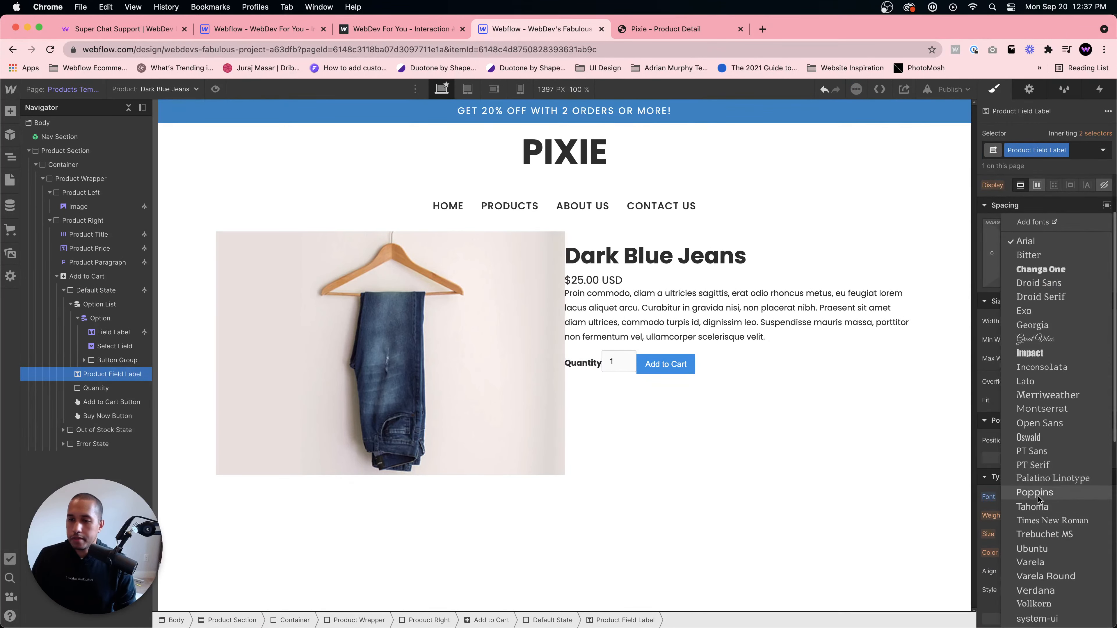
click(1043, 495)
click(1061, 516)
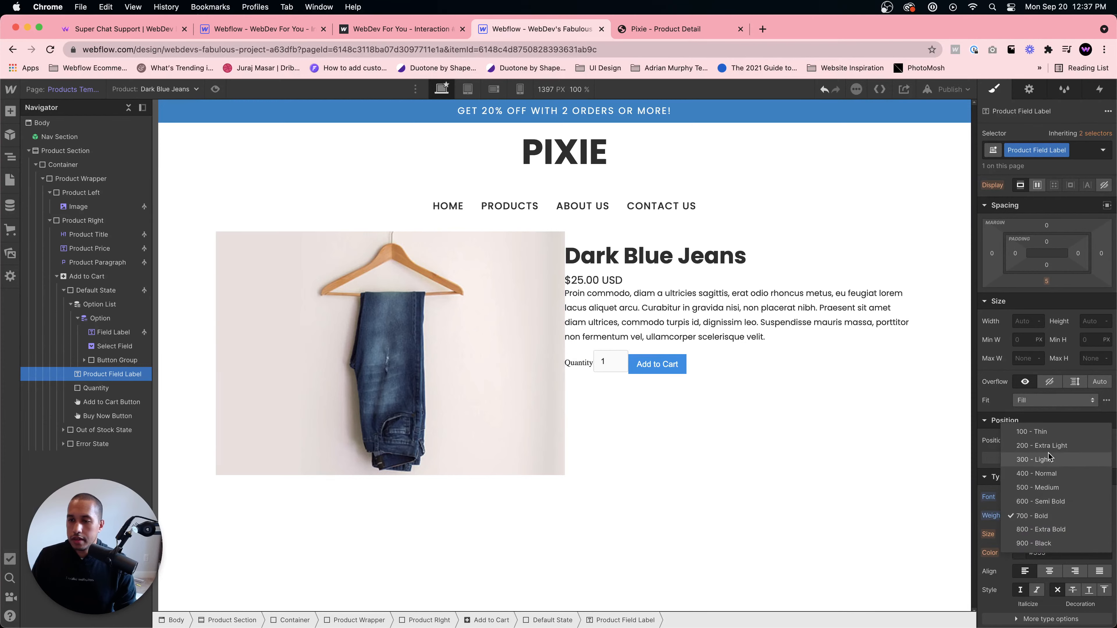
click(1055, 482)
click(620, 369)
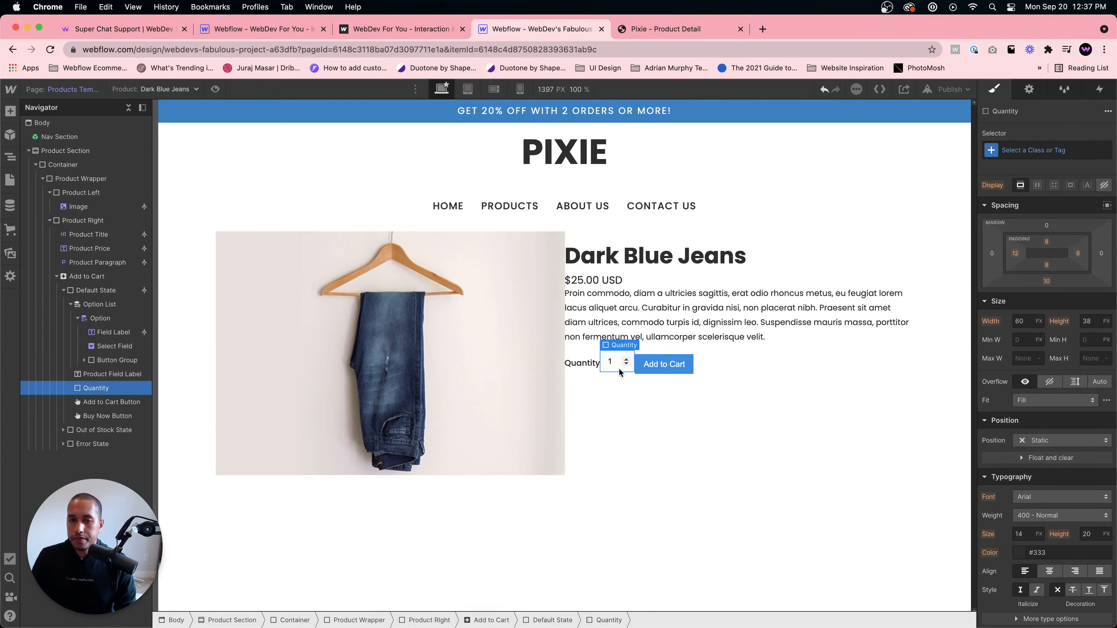
- Give the Quantity field label a 20 px right margin
click(591, 365)
scroll(1064, 293, up, 2)
drag(1101, 327, 1113, 326)
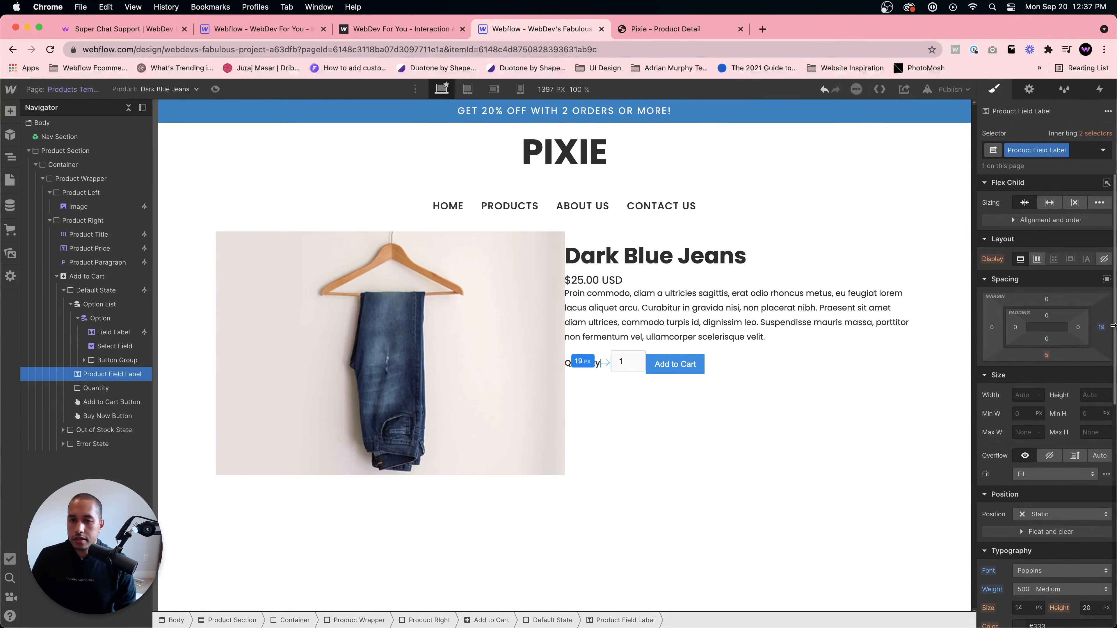
- Set the Default State's bottom margin to 0
click(620, 366)
click(605, 366)
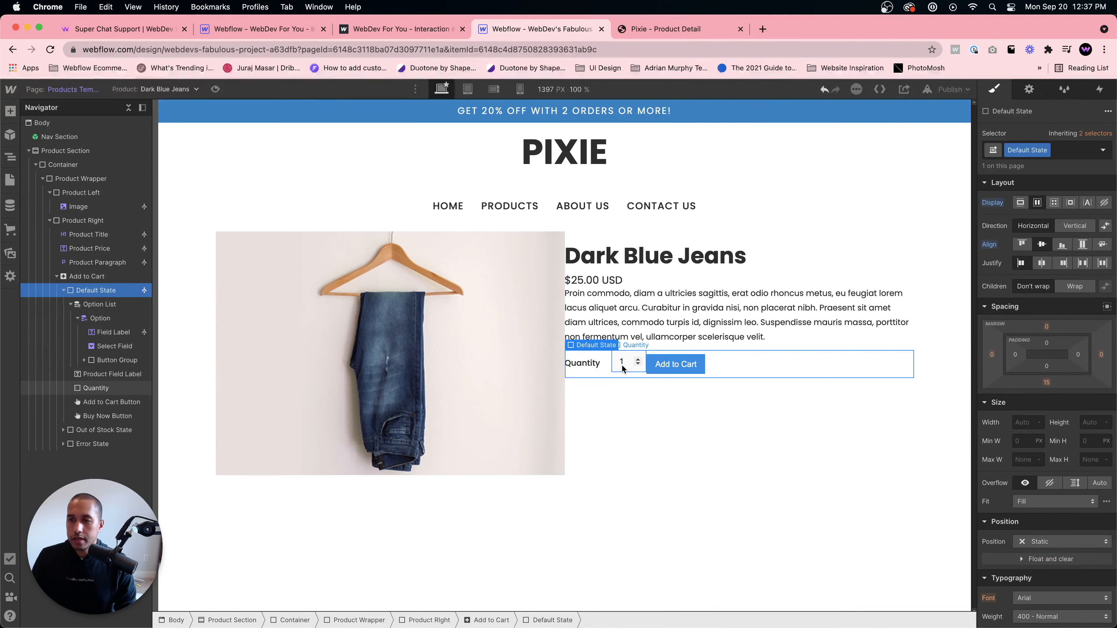
click(1047, 382)
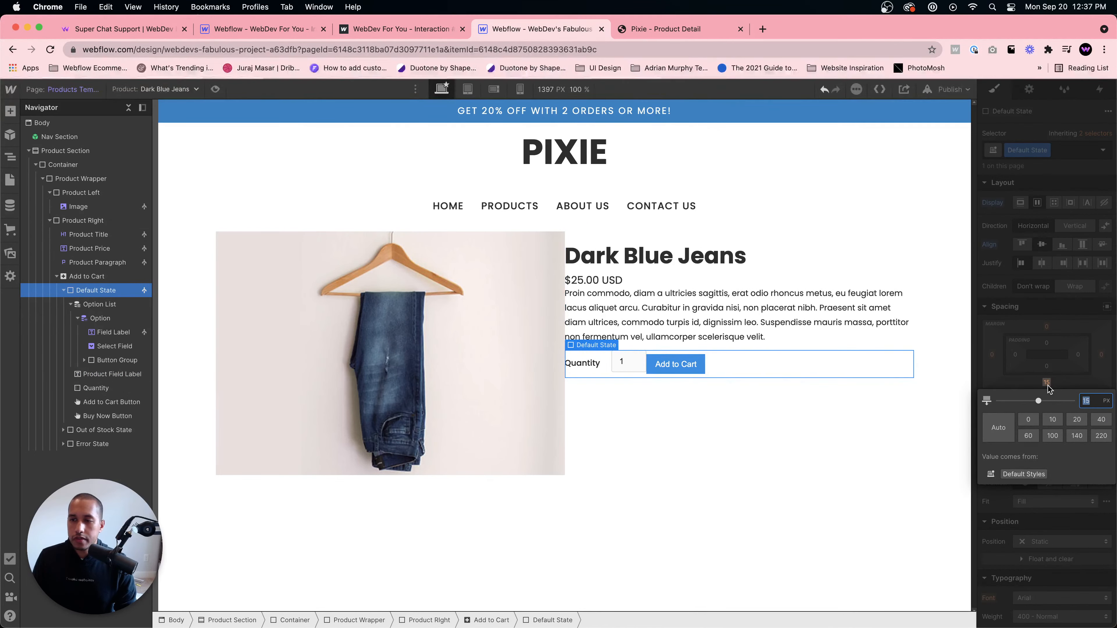
text(0)
key(Return)
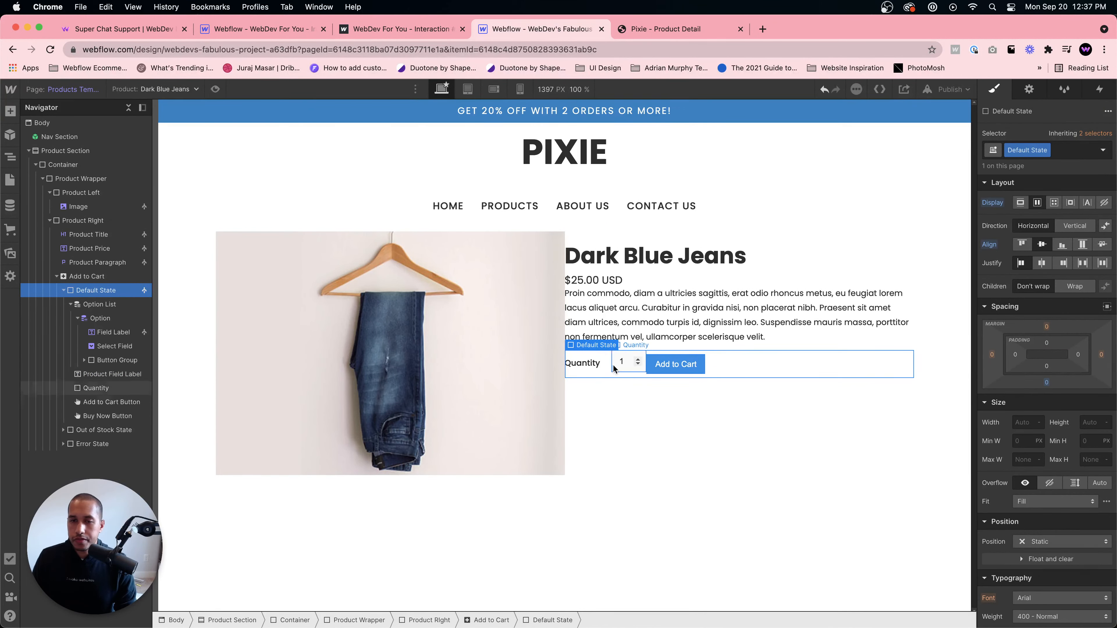
- Set the Quantity input's bottom margin to 0
click(622, 372)
click(603, 375)
click(626, 372)
click(1047, 355)
text(0)
key(Return)
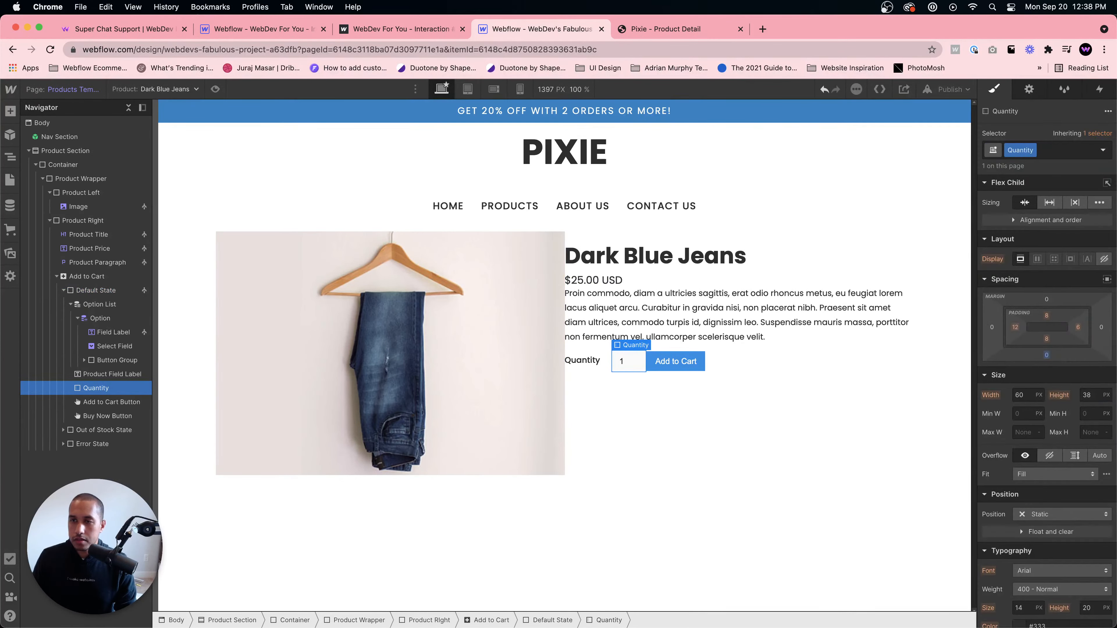
- Set the Add to Cart button's top and bottom padding to 15 px
click(670, 364)
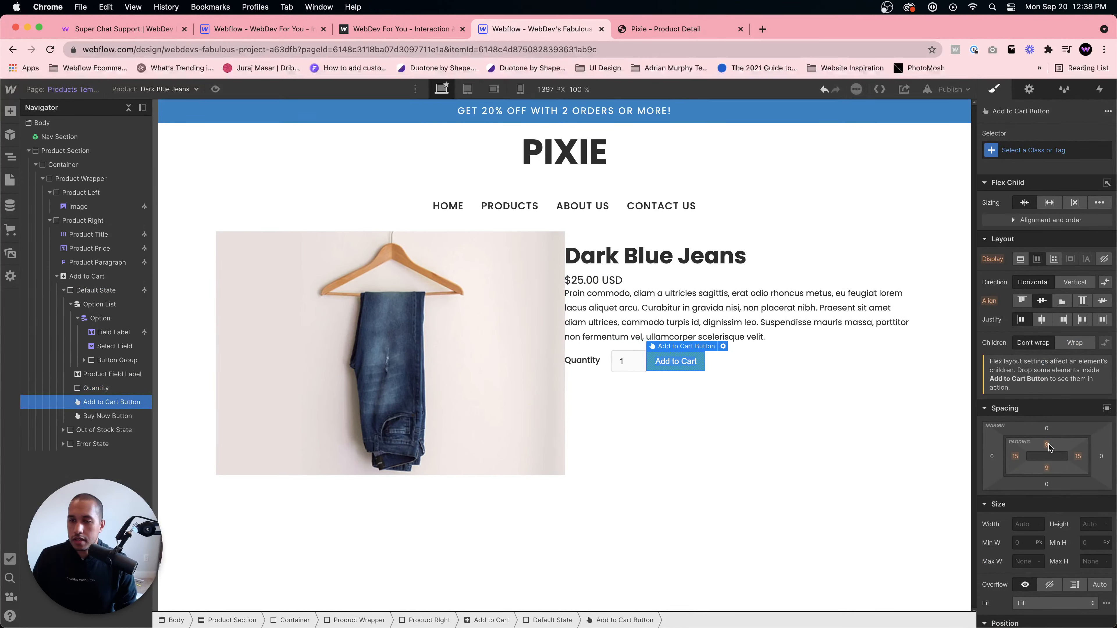
drag(1047, 444, 1047, 446)
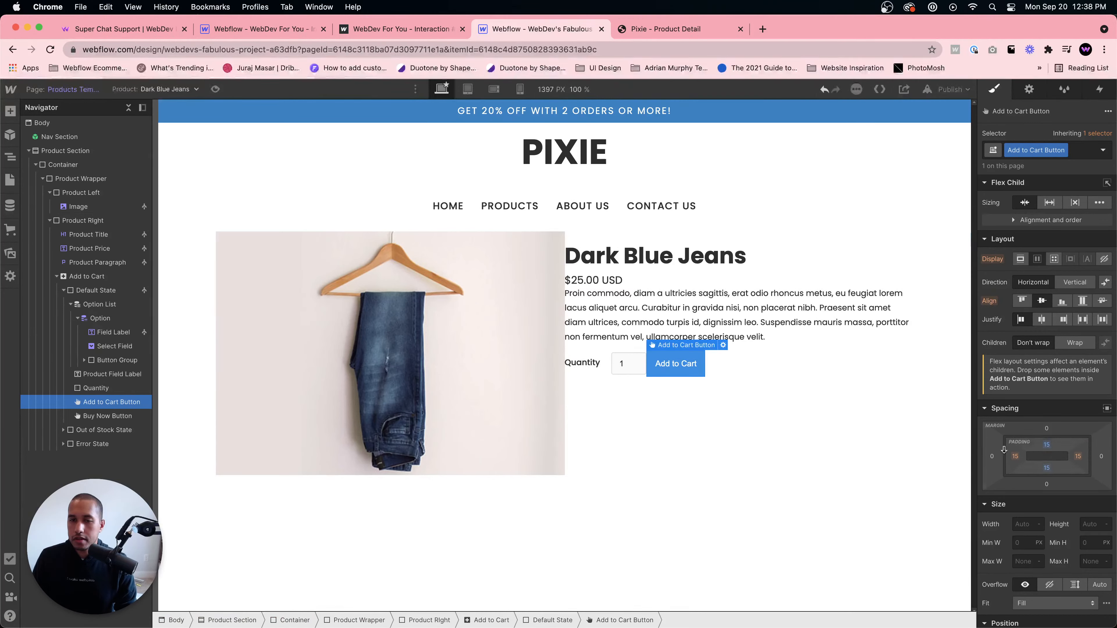
- Give the Quantity input a 20 px right margin
click(630, 365)
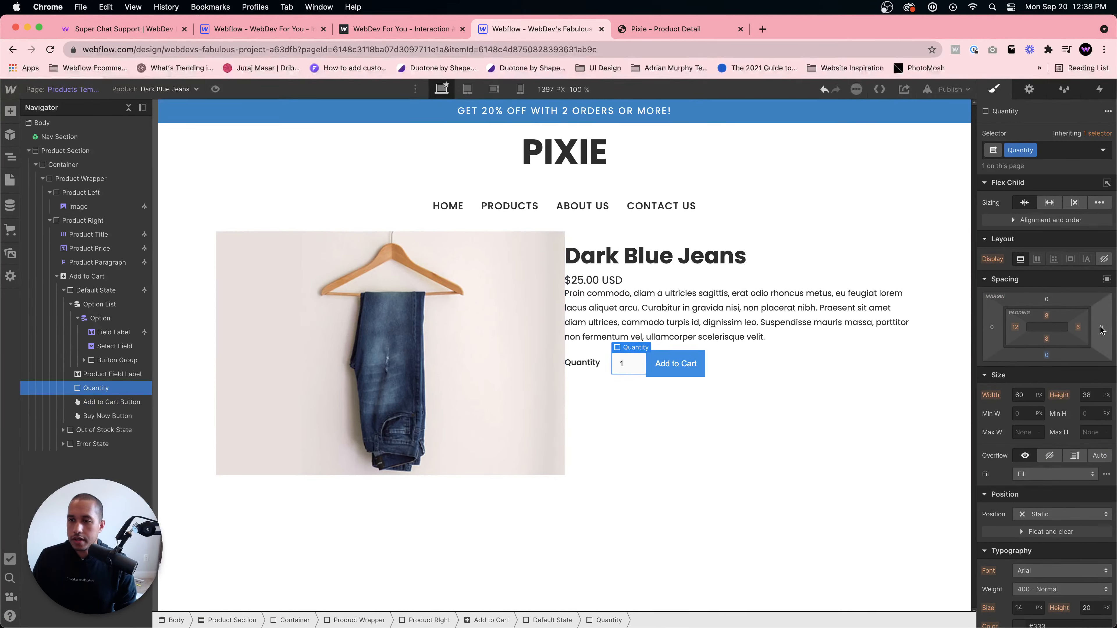
drag(1101, 327, 1113, 326)
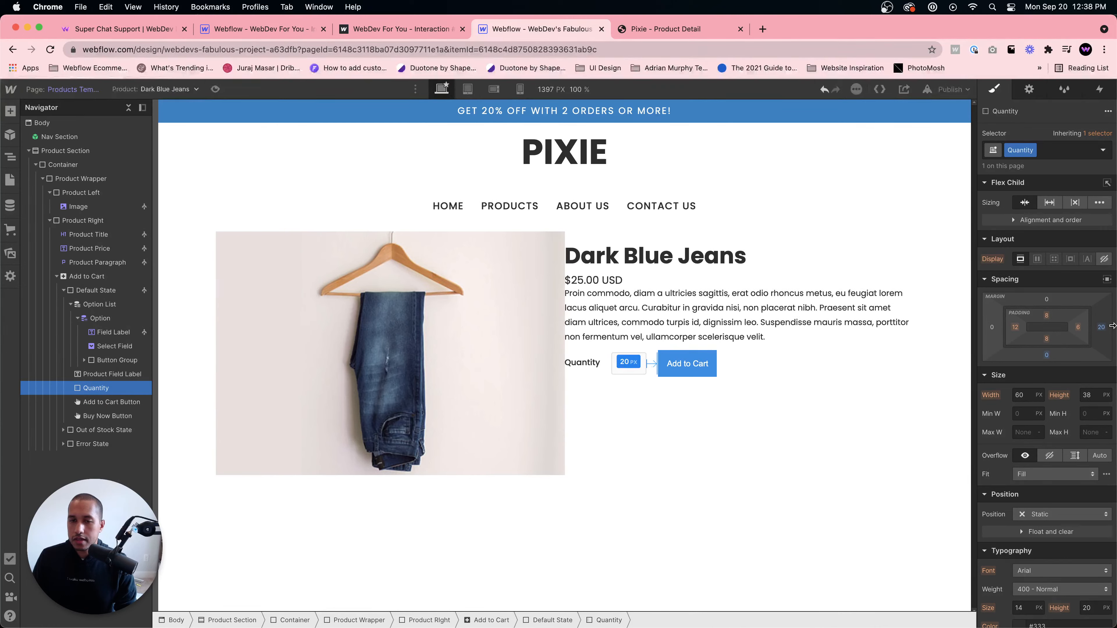
- Set the Add to Cart button's corner radius to 20 px
click(703, 365)
scroll(1059, 464, down, 10)
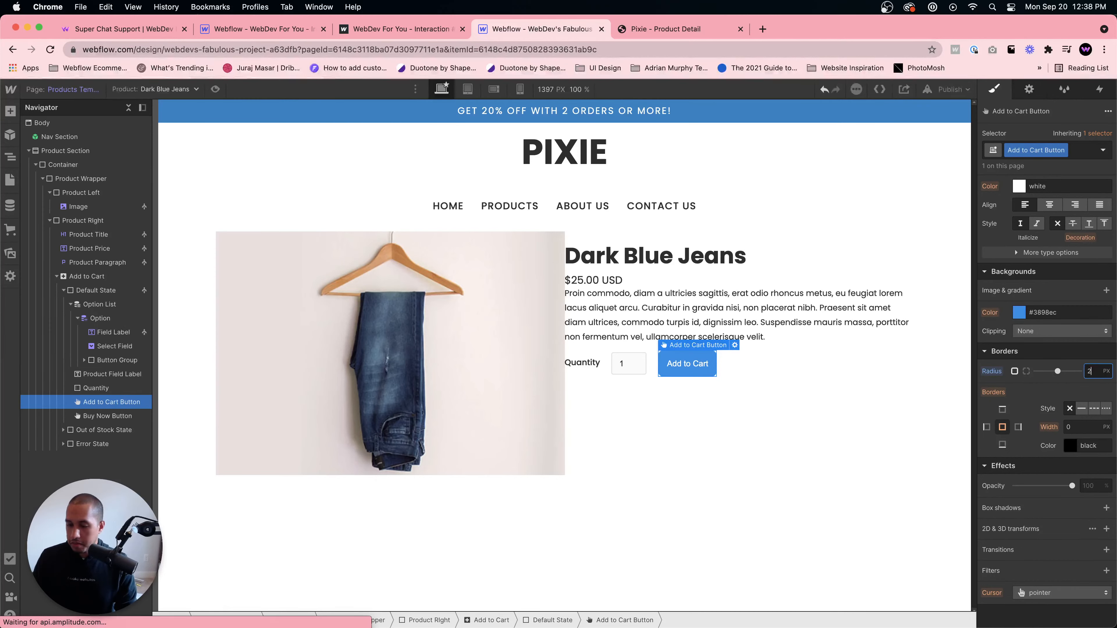
text(20)
click(830, 465)
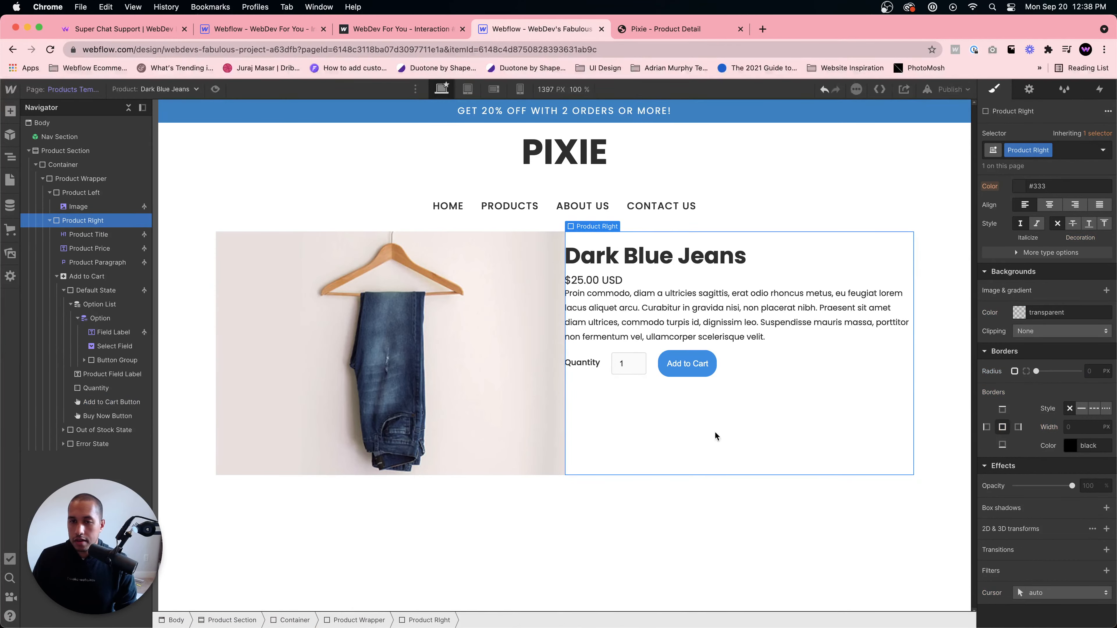
- Compare the button with the Pixie page and set the Add to Cart button's corner radius to 5 px
click(682, 373)
click(665, 30)
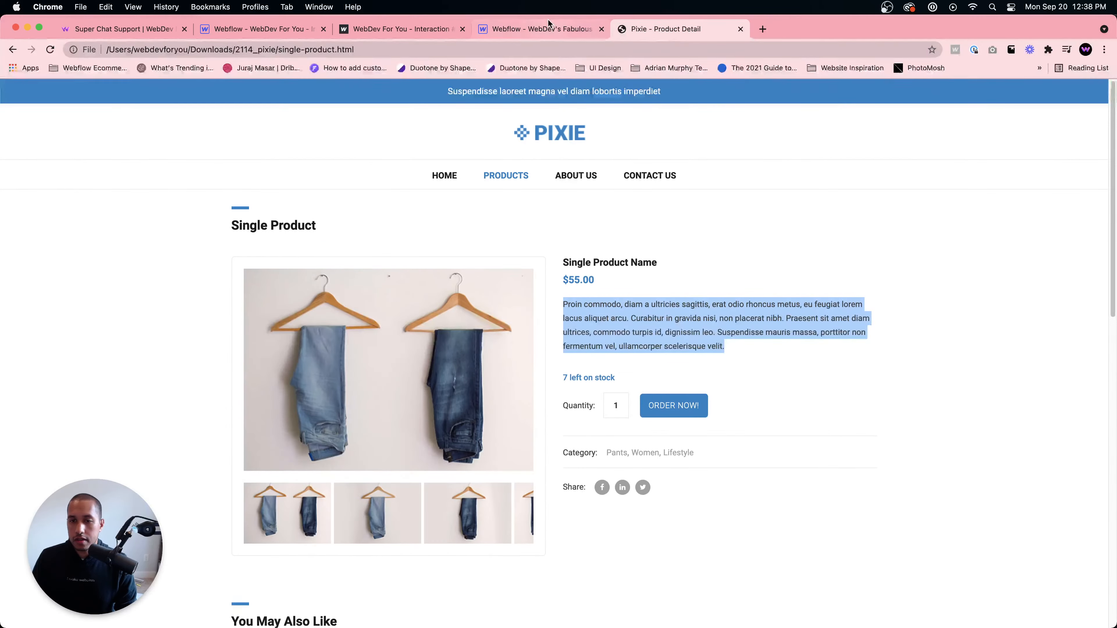
click(567, 34)
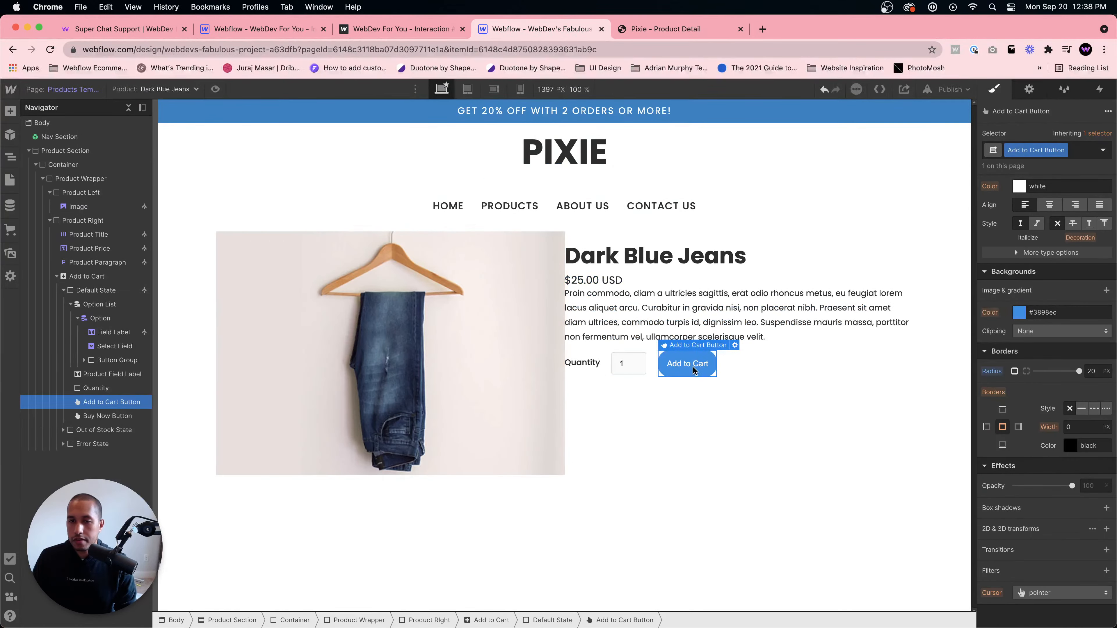
text(5)
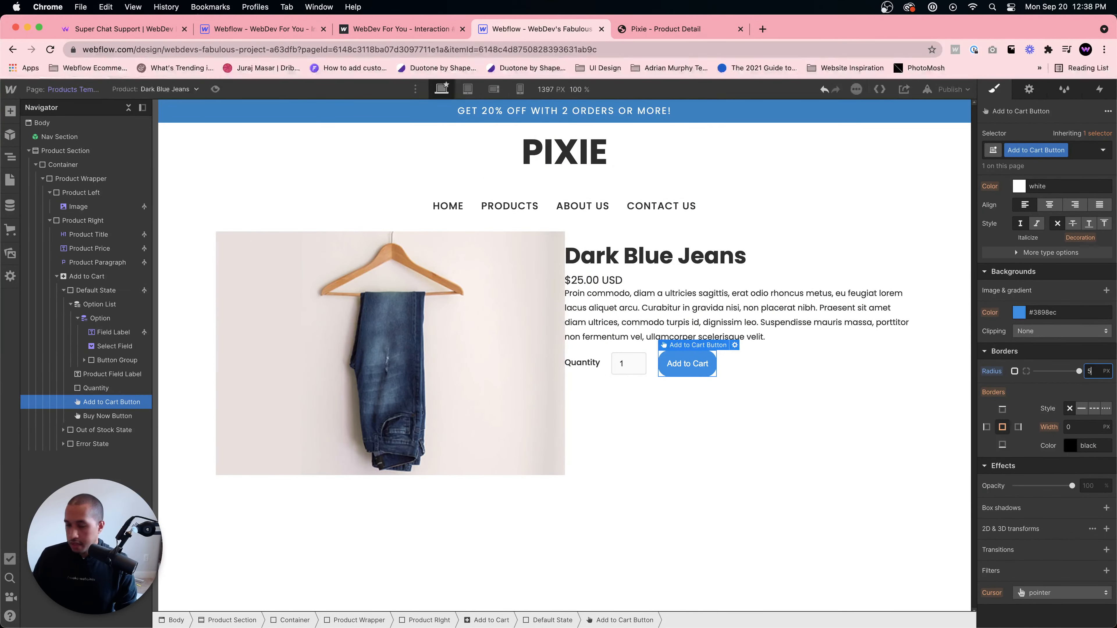
click(645, 464)
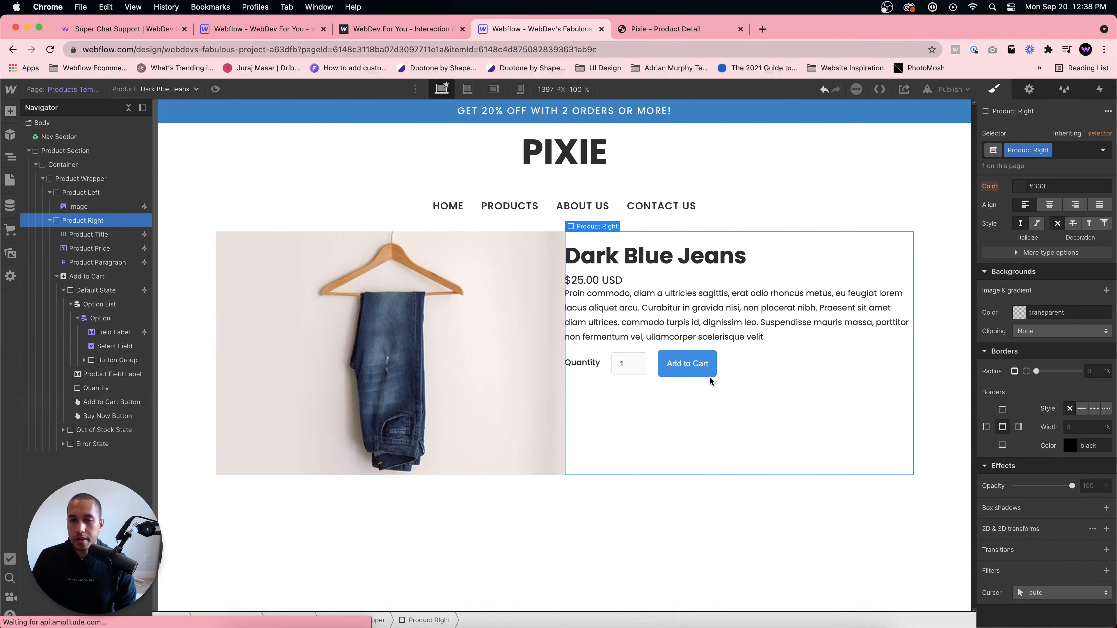
- Space out the product details with margins around the Product Title and about 30 px left padding on Product Right
click(649, 257)
scroll(1040, 273, up, 5)
drag(1047, 299, 1038, 326)
click(616, 291)
click(571, 322)
click(694, 431)
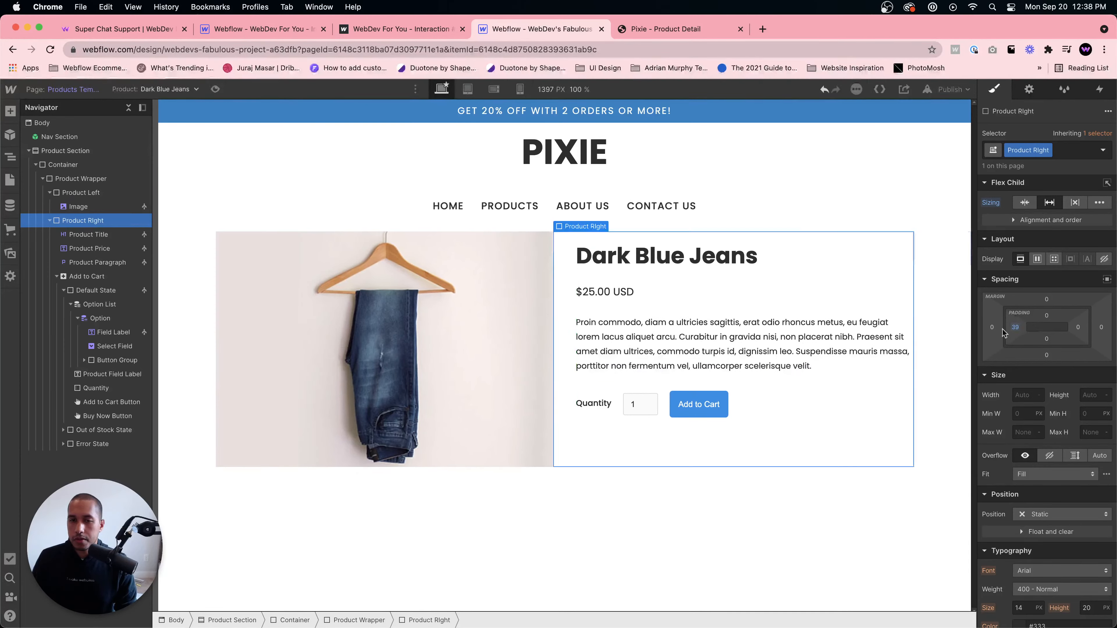
- Inspect the Product Title's margin settings
click(693, 550)
click(862, 277)
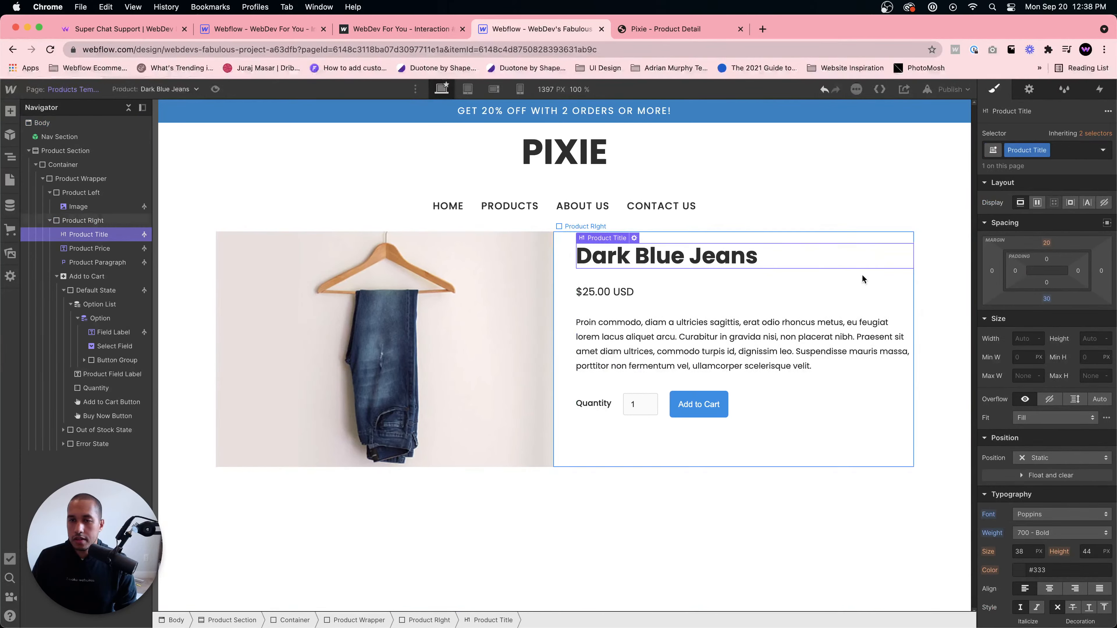
drag(1014, 327, 1013, 327)
click(725, 550)
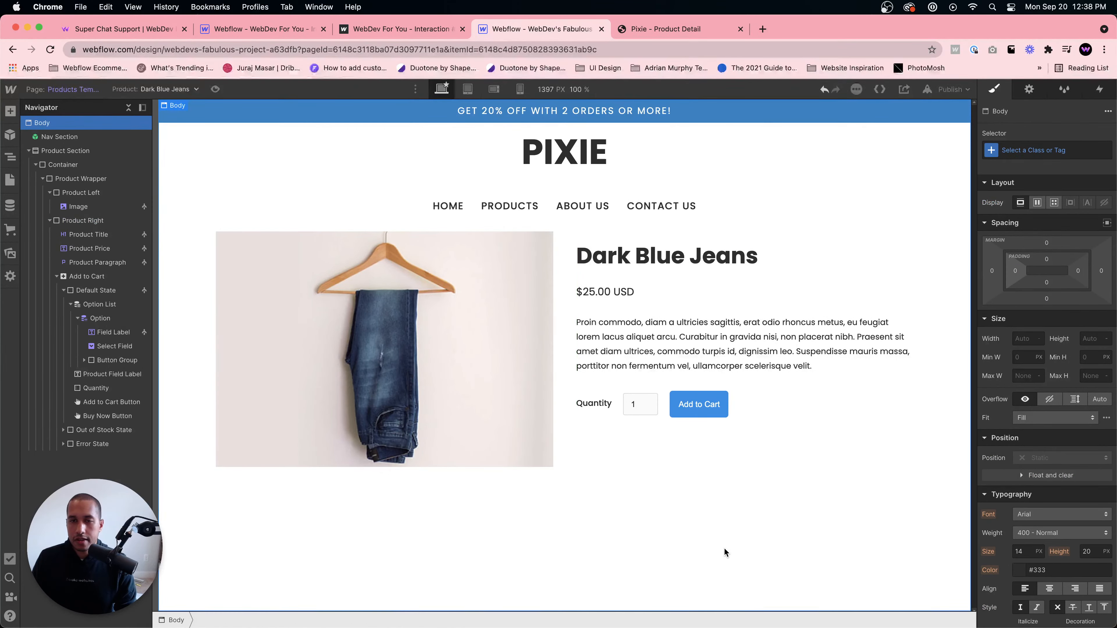
- Increase the Product Right column's left padding slightly
click(791, 465)
drag(1015, 327, 1029, 323)
click(732, 563)
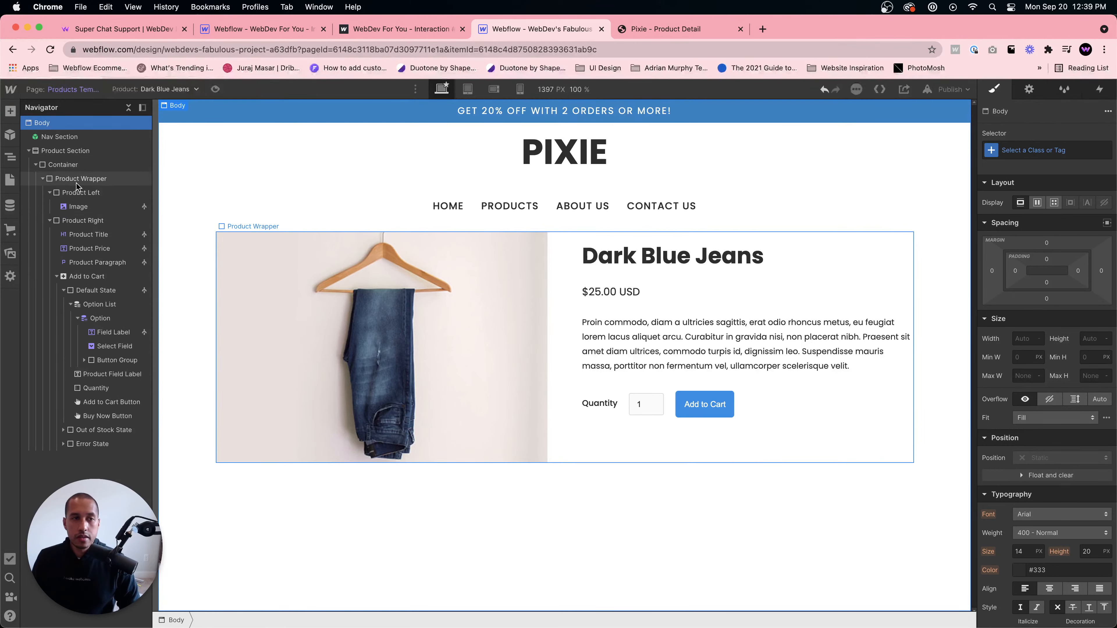
- Give the Product Section a 60 px top margin
click(66, 152)
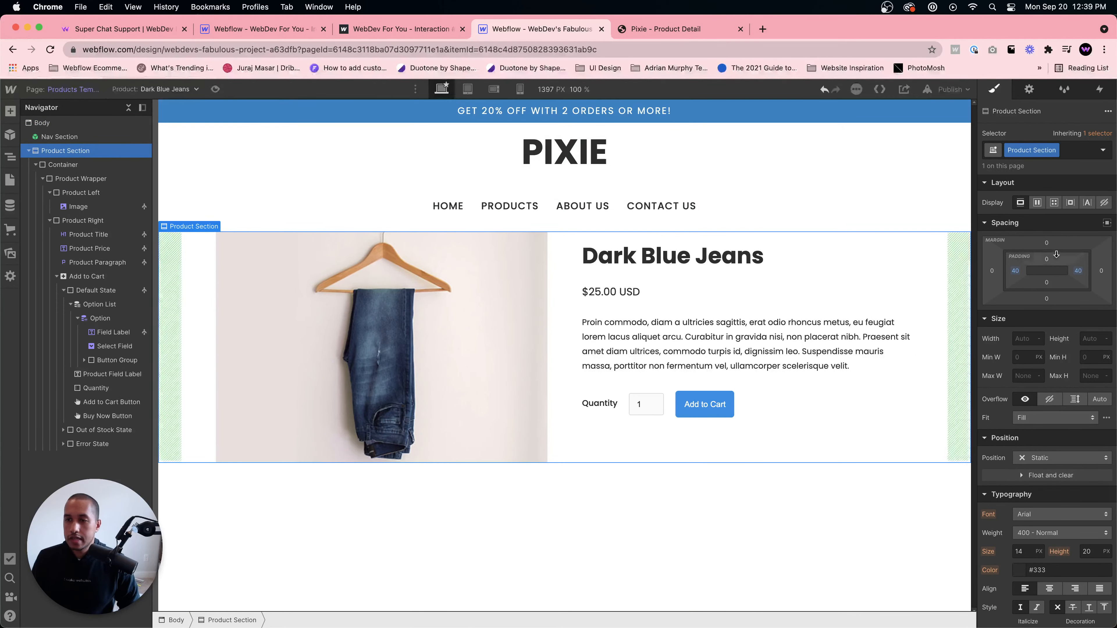
drag(1046, 243, 1049, 211)
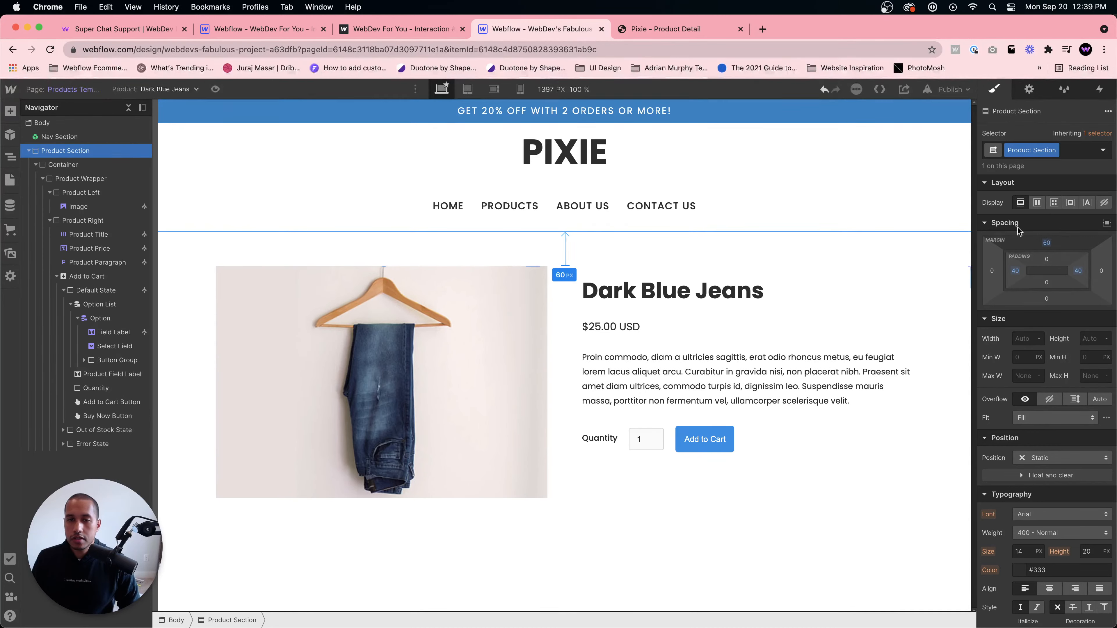
click(794, 593)
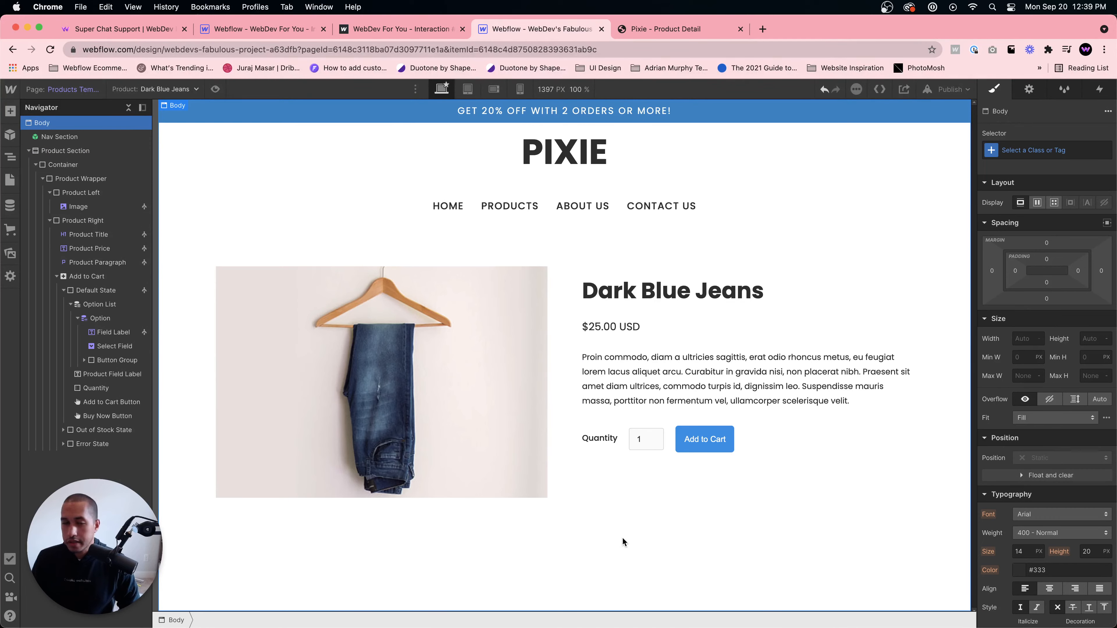
- Review the Pixie product page layout below the product details
click(668, 30)
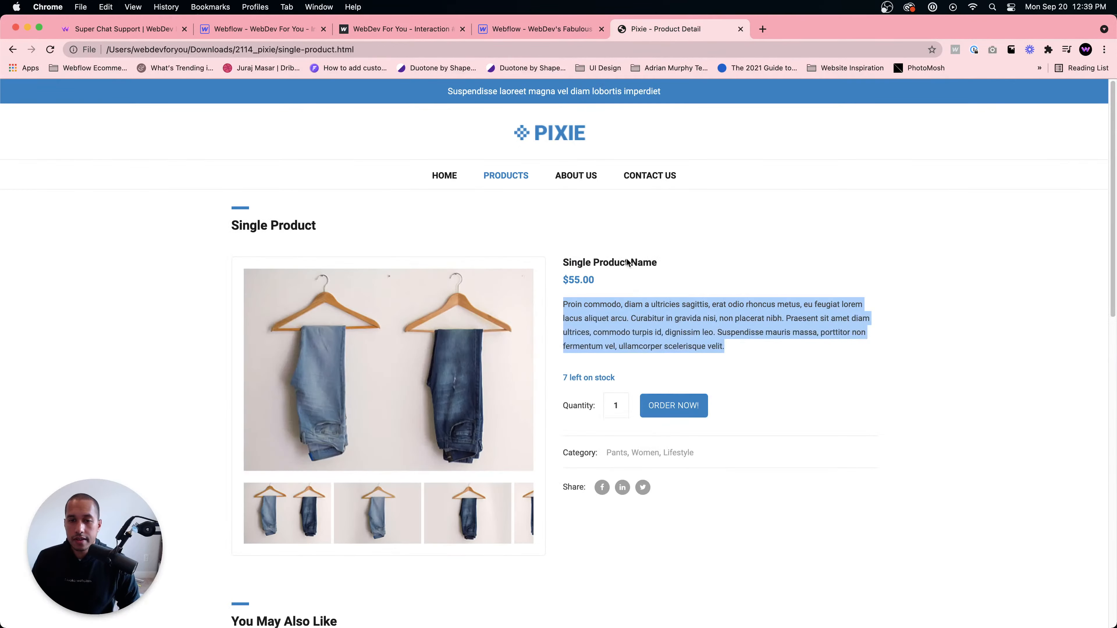
scroll(655, 400, down, 10)
scroll(655, 400, up, 8)
scroll(653, 386, down, 2)
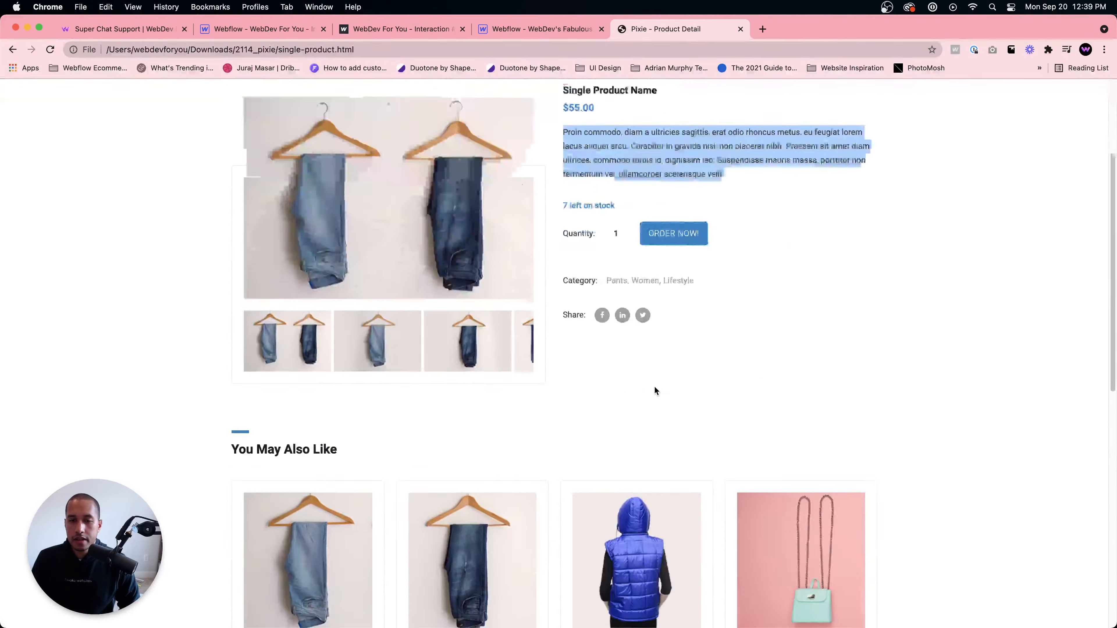
scroll(654, 387, down, 5)
scroll(655, 387, up, 7)
click(550, 29)
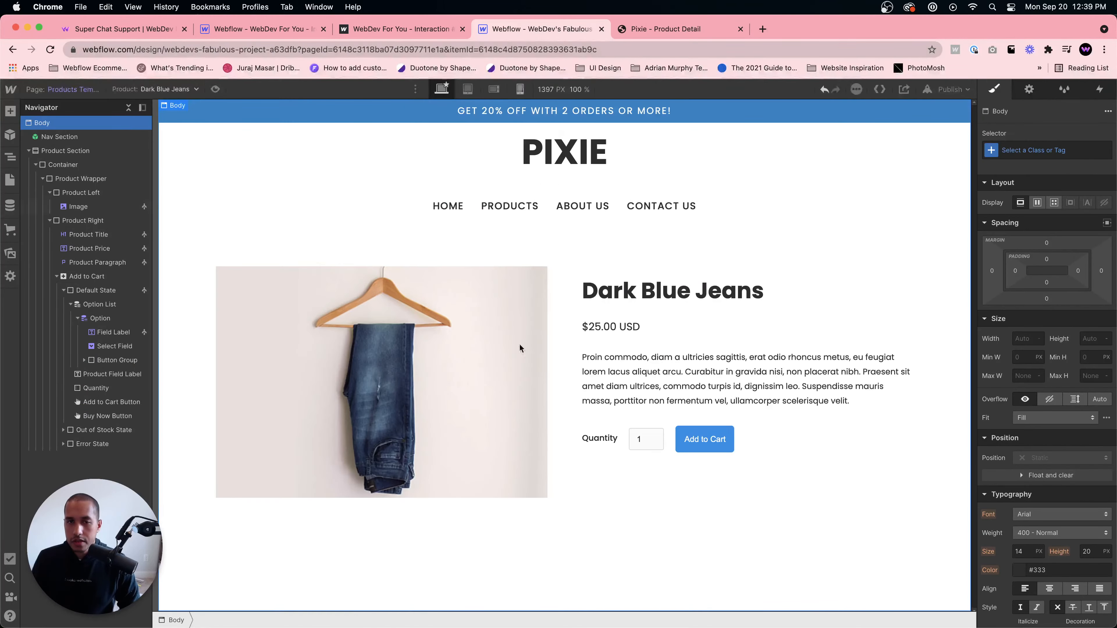
click(648, 29)
click(541, 29)
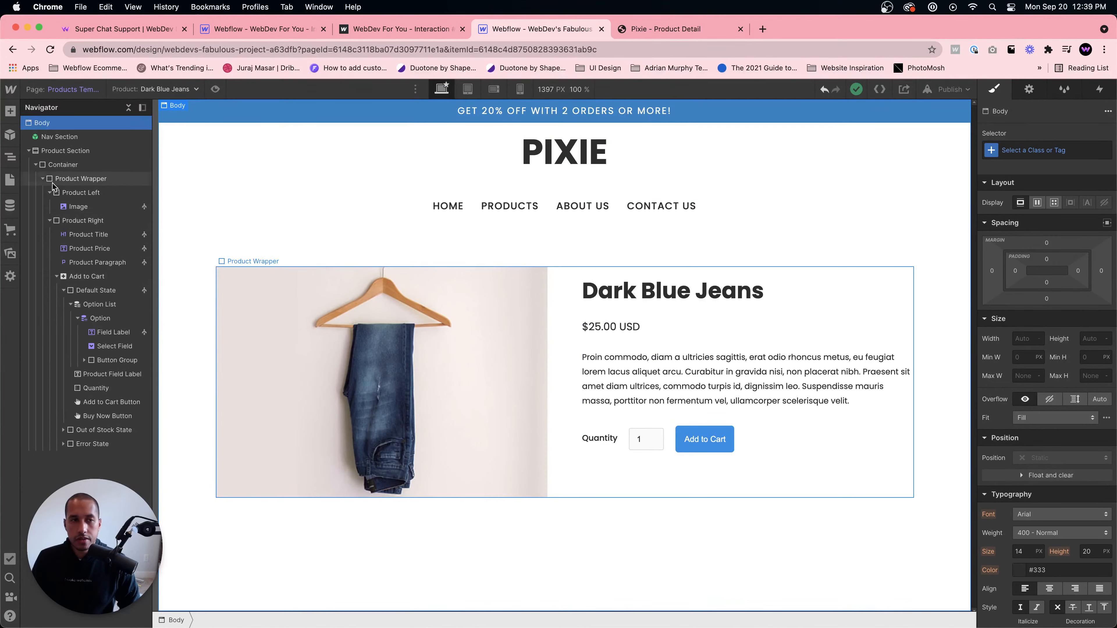
- Add a new Section to the Body below the Product Section
click(35, 165)
click(60, 150)
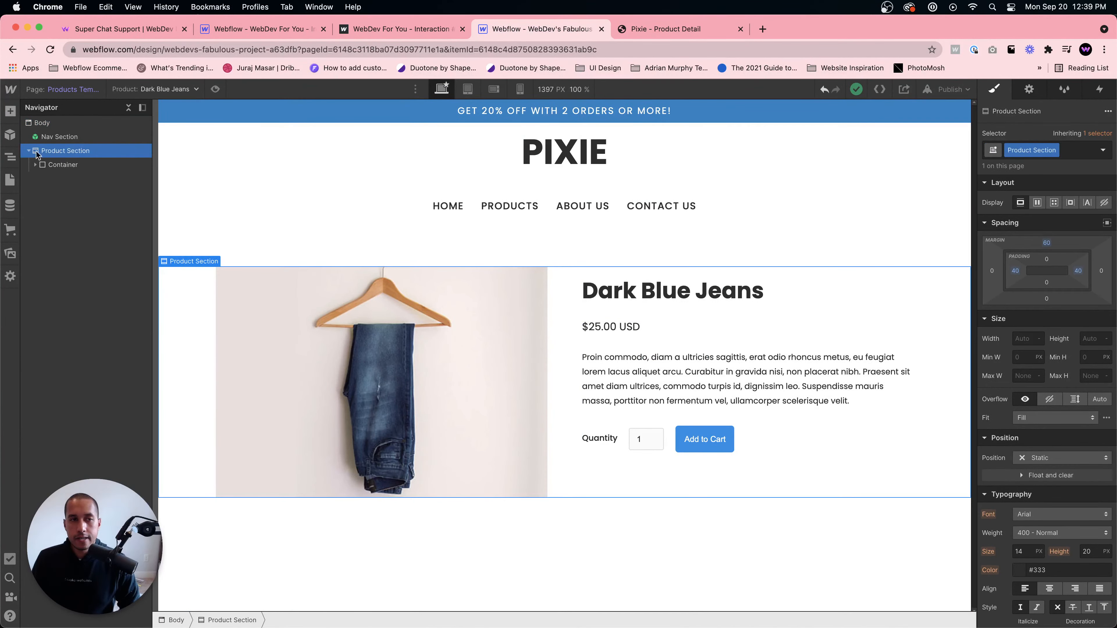
click(63, 122)
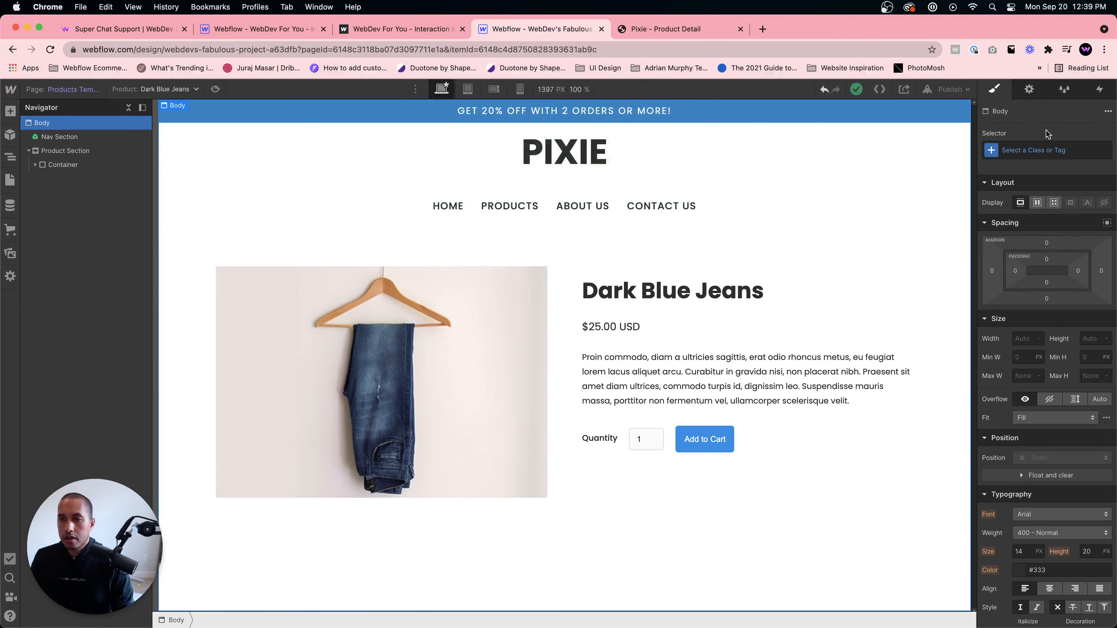
click(1038, 149)
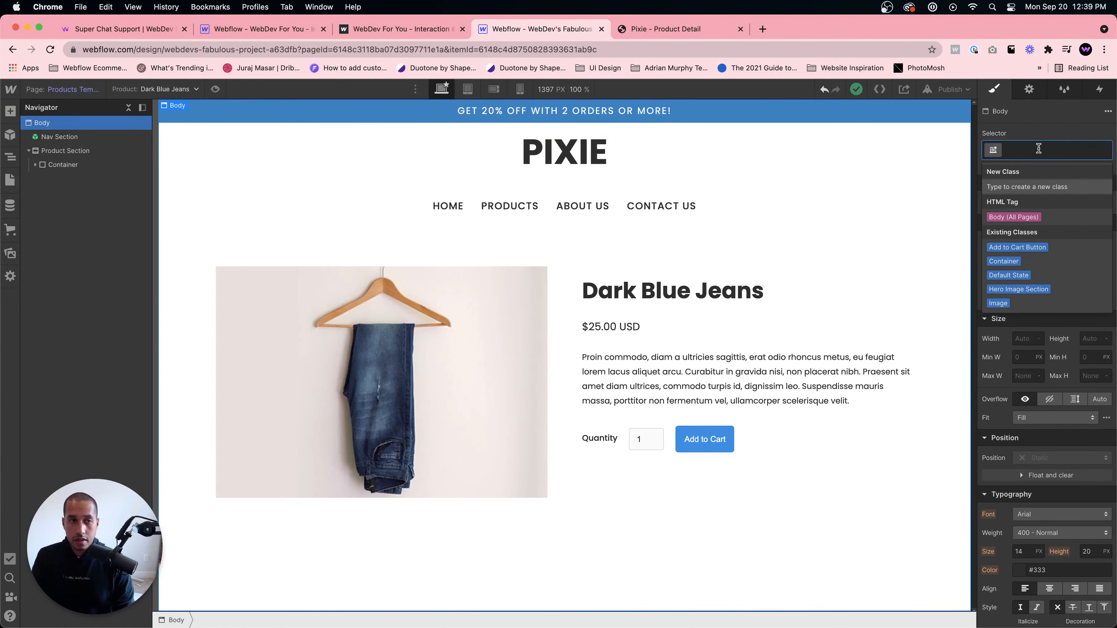
click(56, 152)
click(59, 122)
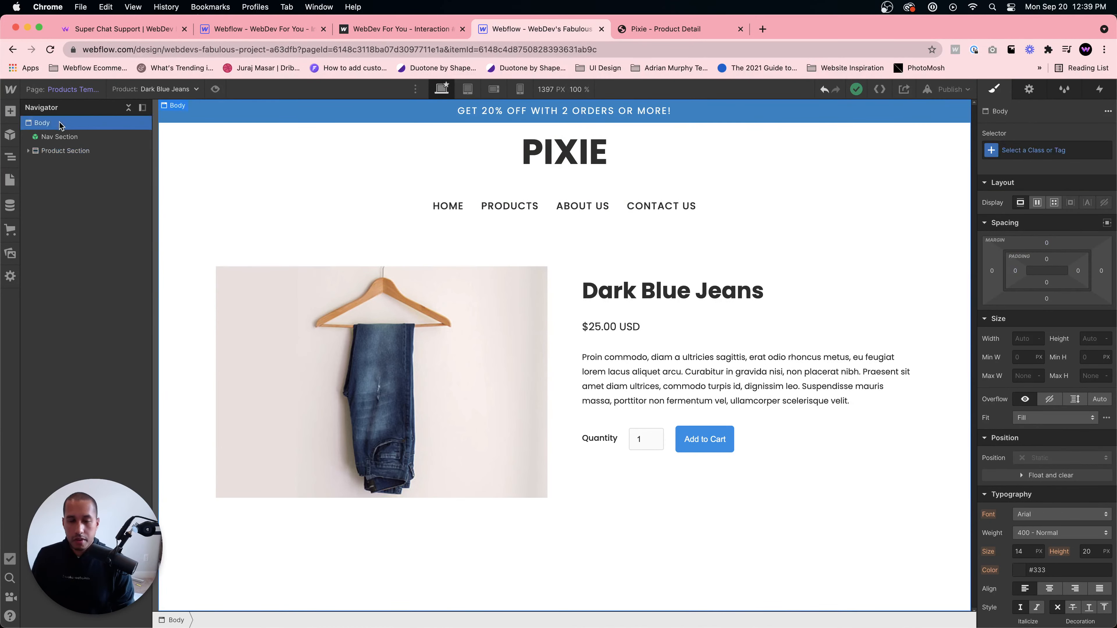
key(super+e)
text(section)
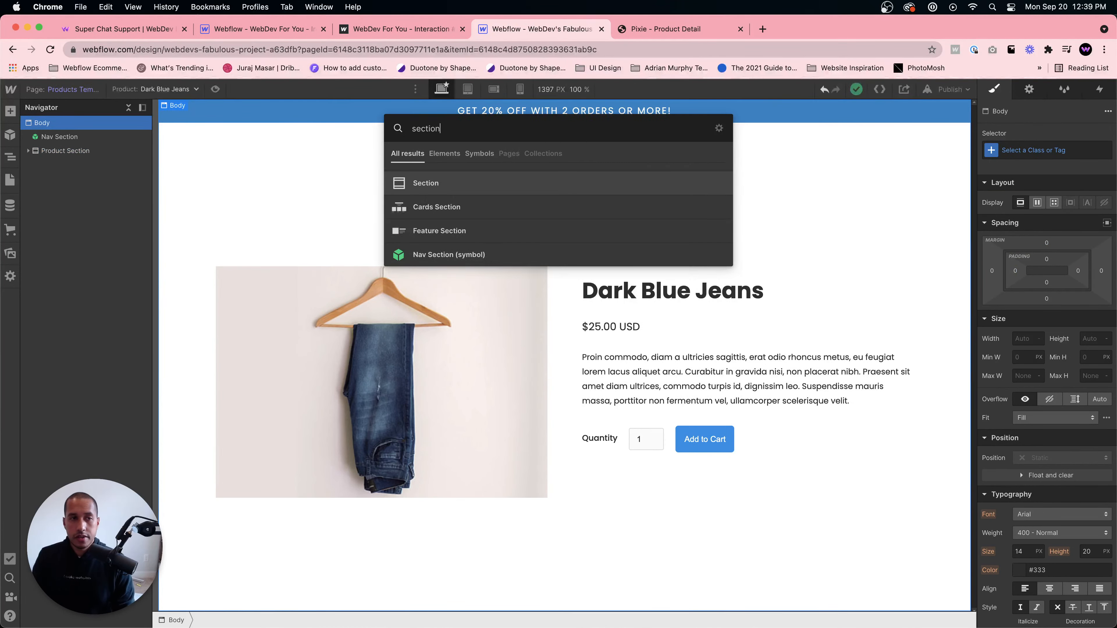
key(Return)
- Give the new section the class Featured Section
click(1056, 150)
text(Featr)
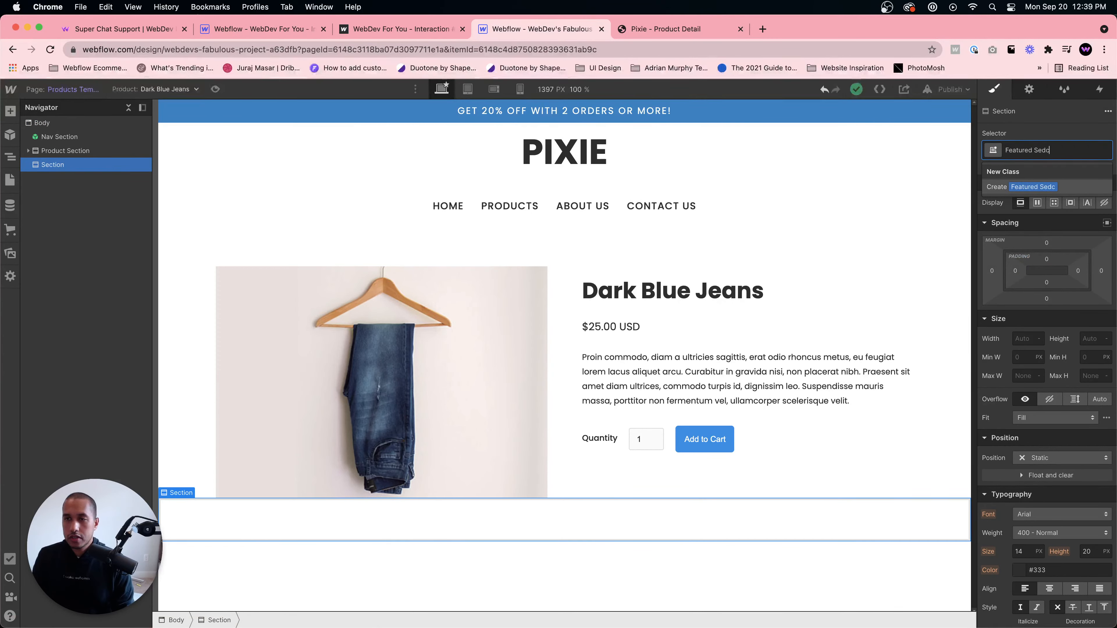
text(red Section)
key(Return)
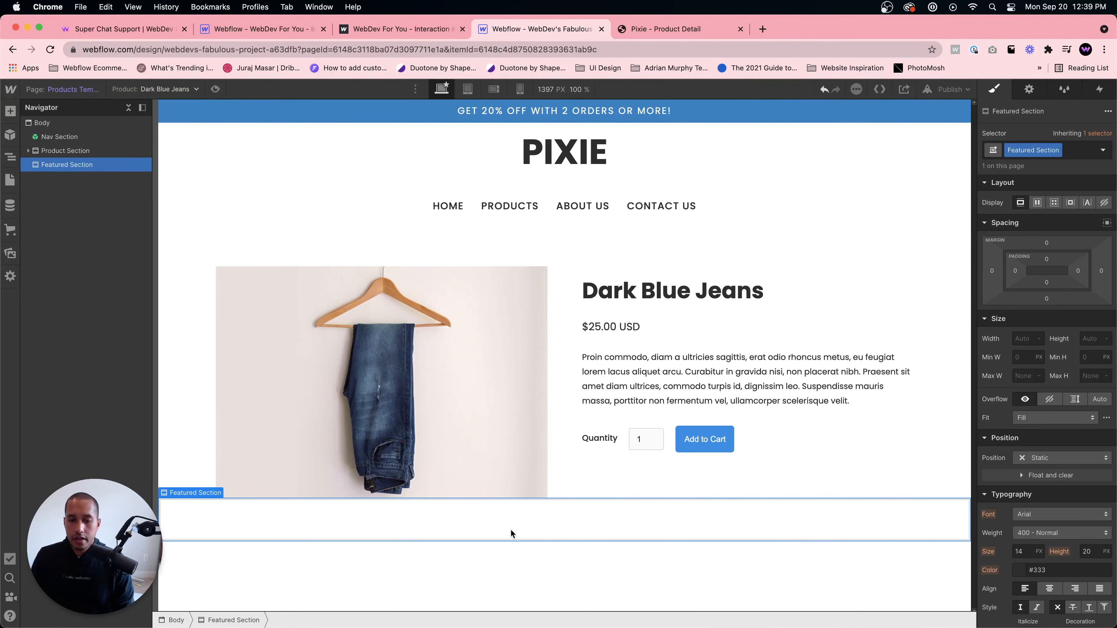
- Add a Div Block inside the Featured Section and give it the Container class
key(super+e)
text(div)
key(Return)
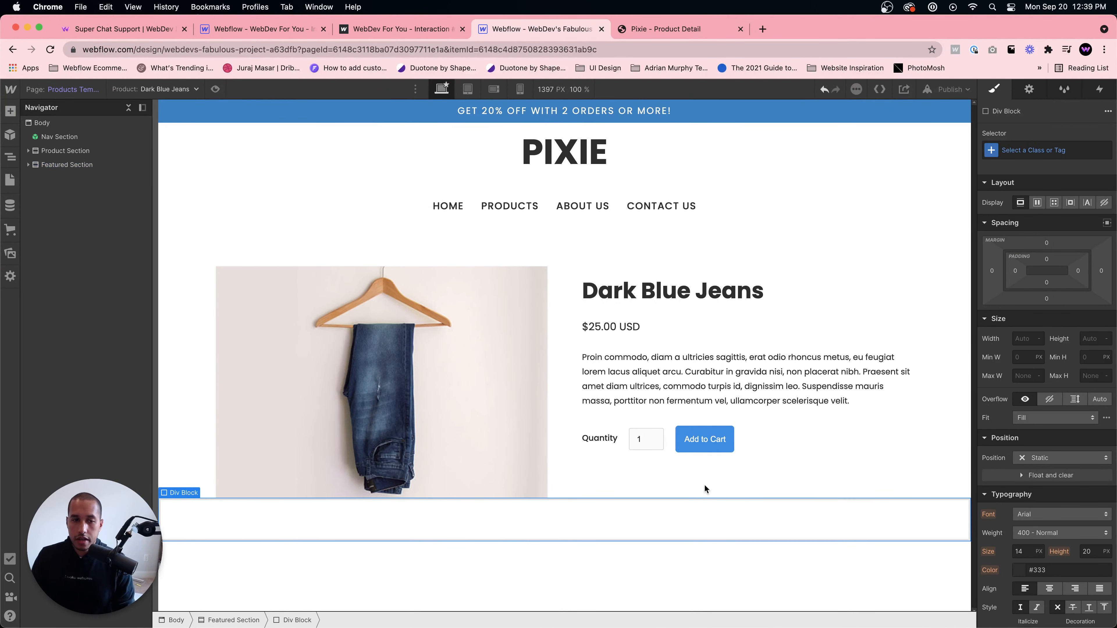
click(1027, 164)
text(Cotn)
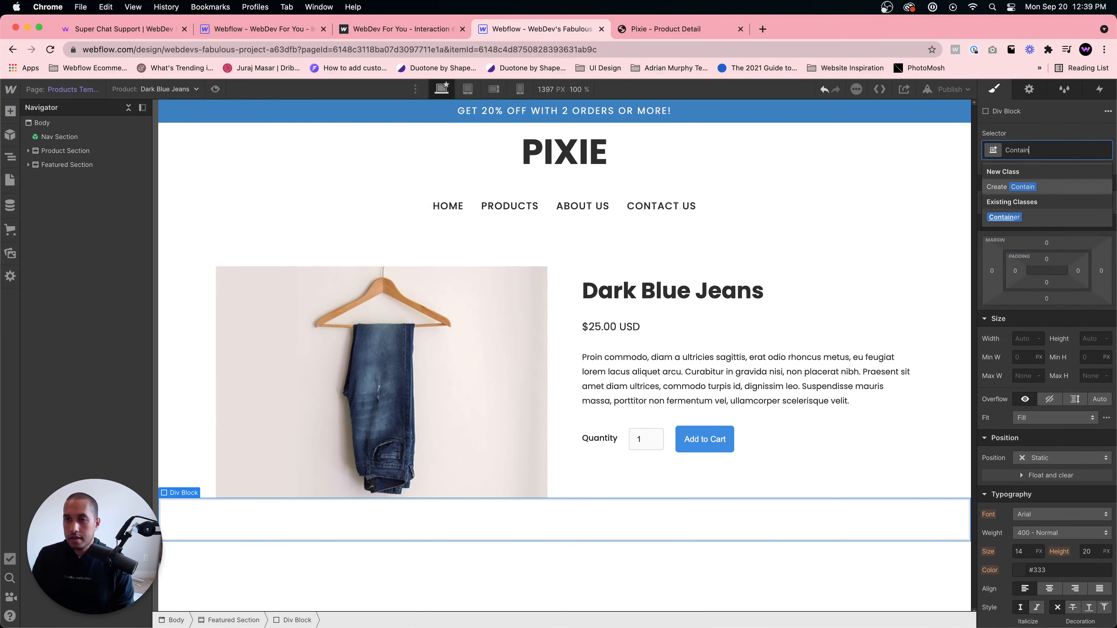
key(Return)
- Review the You May Also Like product row on the Pixie product page
click(681, 29)
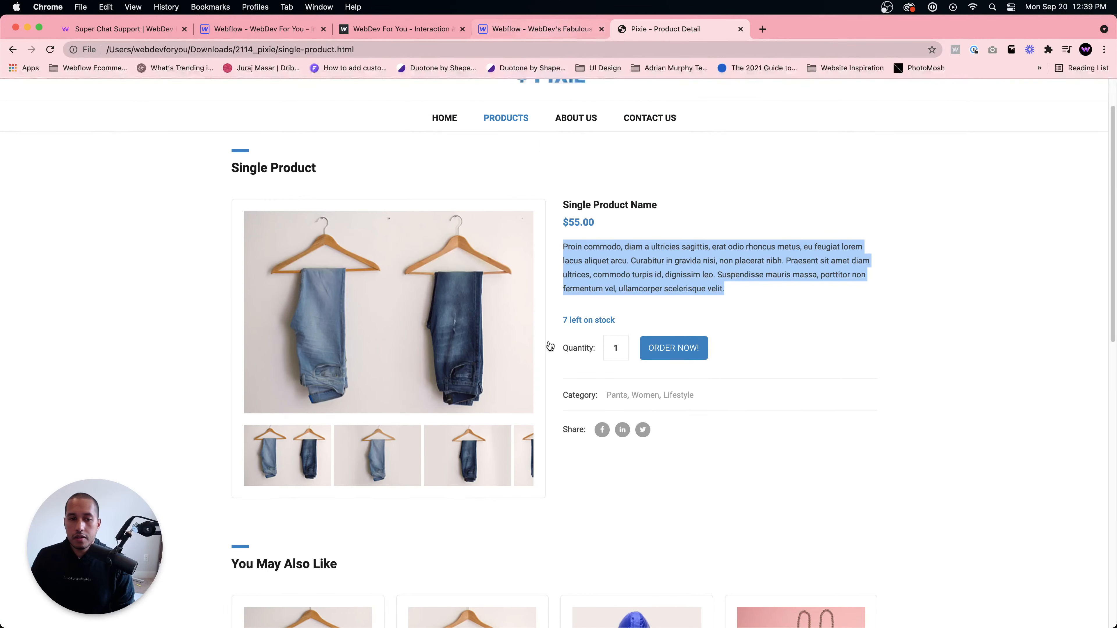
scroll(373, 502, down, 3)
scroll(389, 511, down, 3)
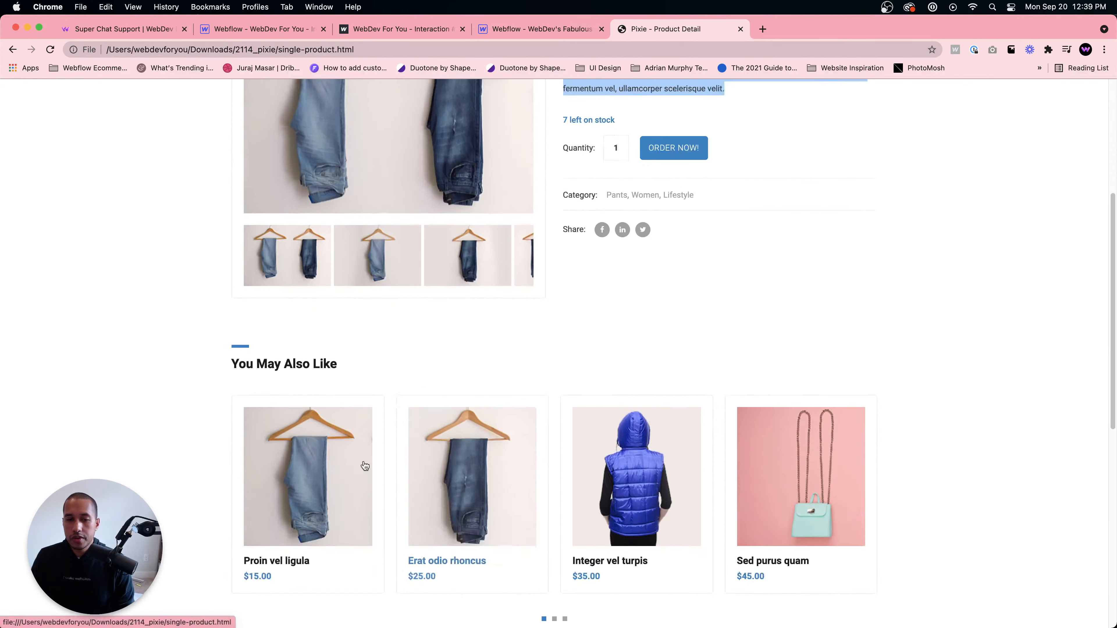
click(542, 29)
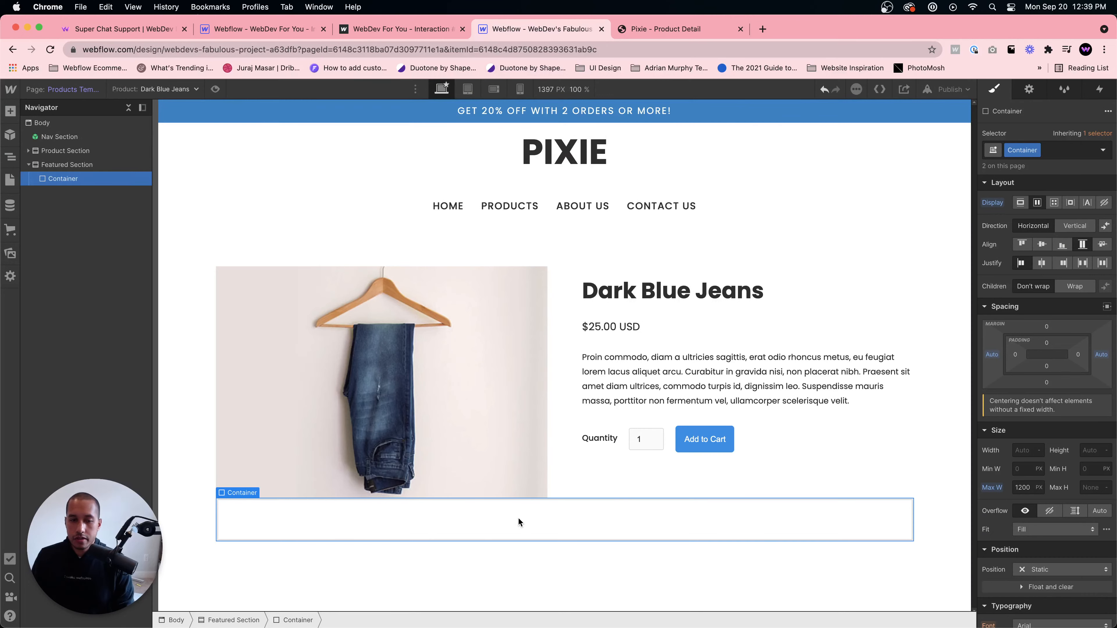
key(super+e)
text(collection lis)
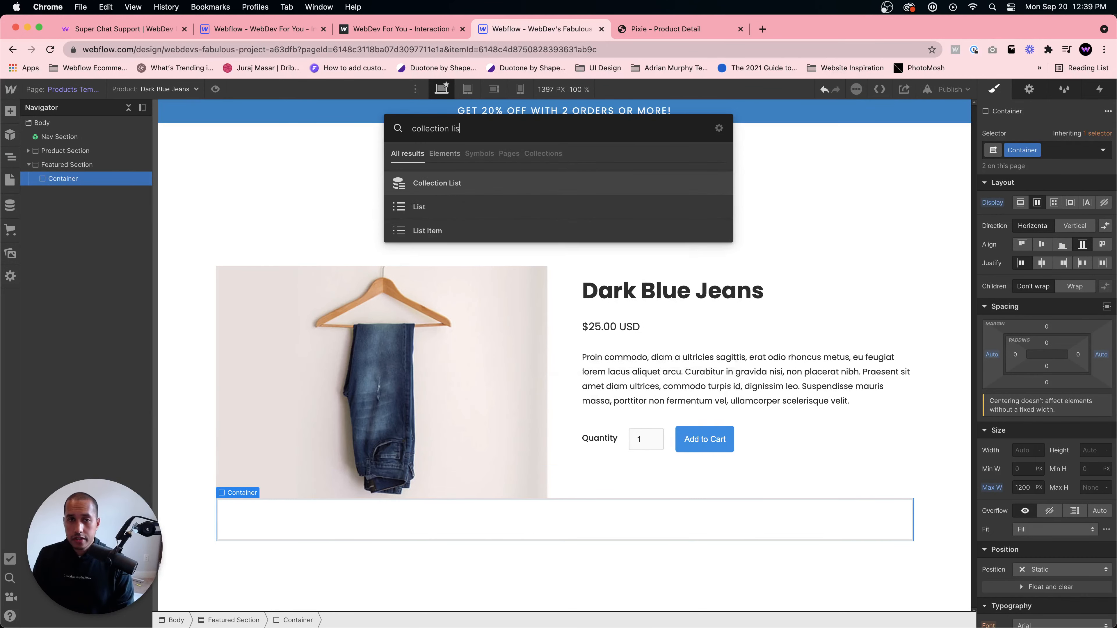
key(Return)
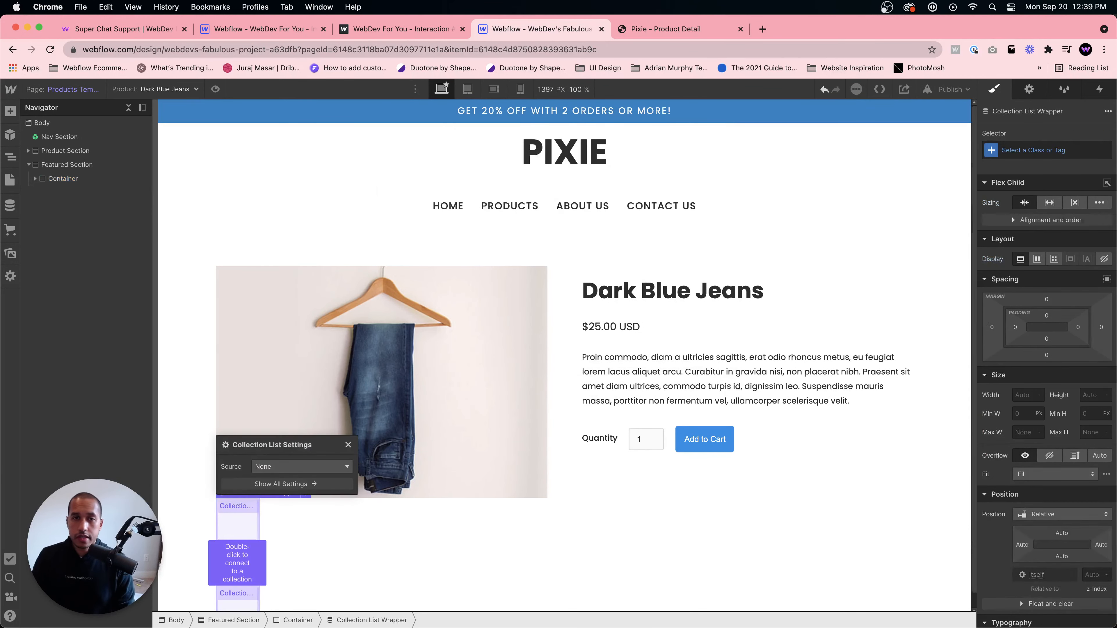
click(281, 467)
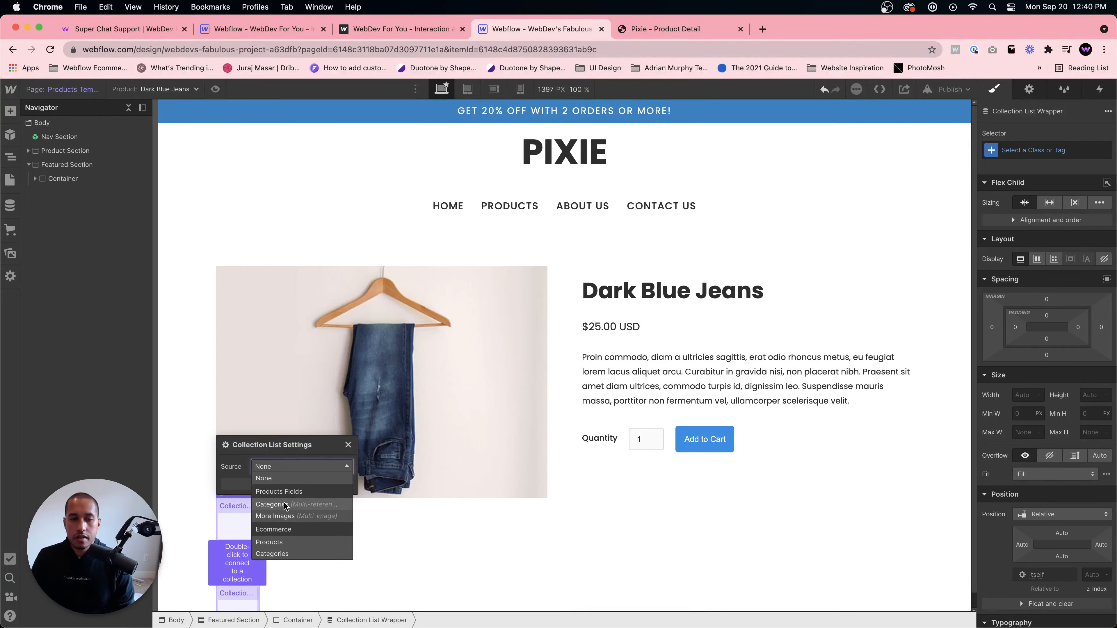
click(285, 554)
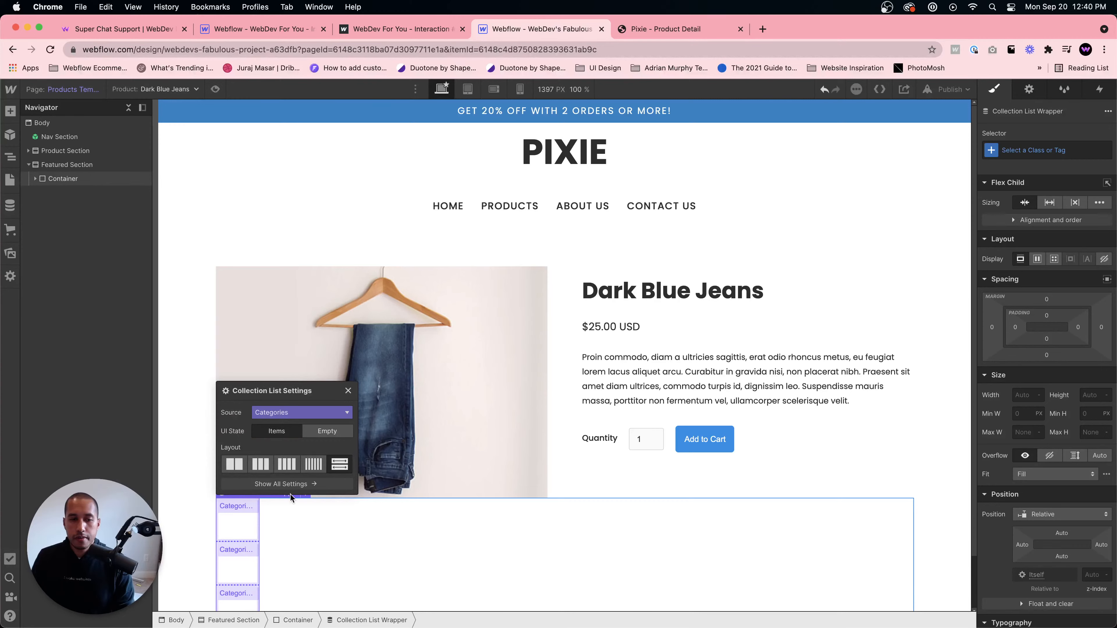
click(476, 559)
scroll(476, 559, down, 2)
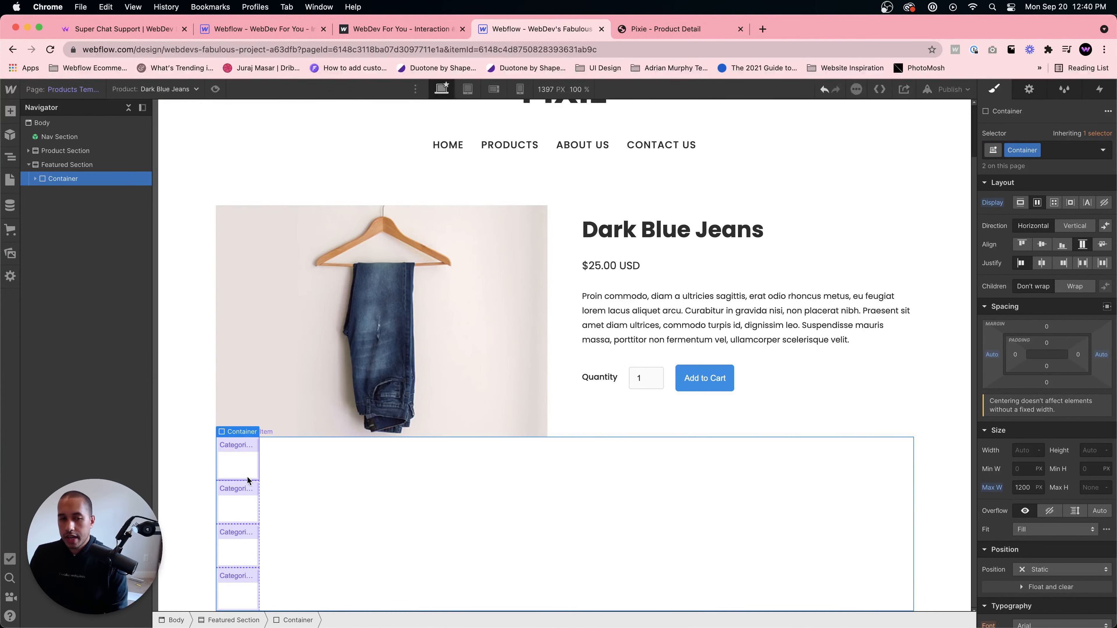
click(667, 33)
click(585, 29)
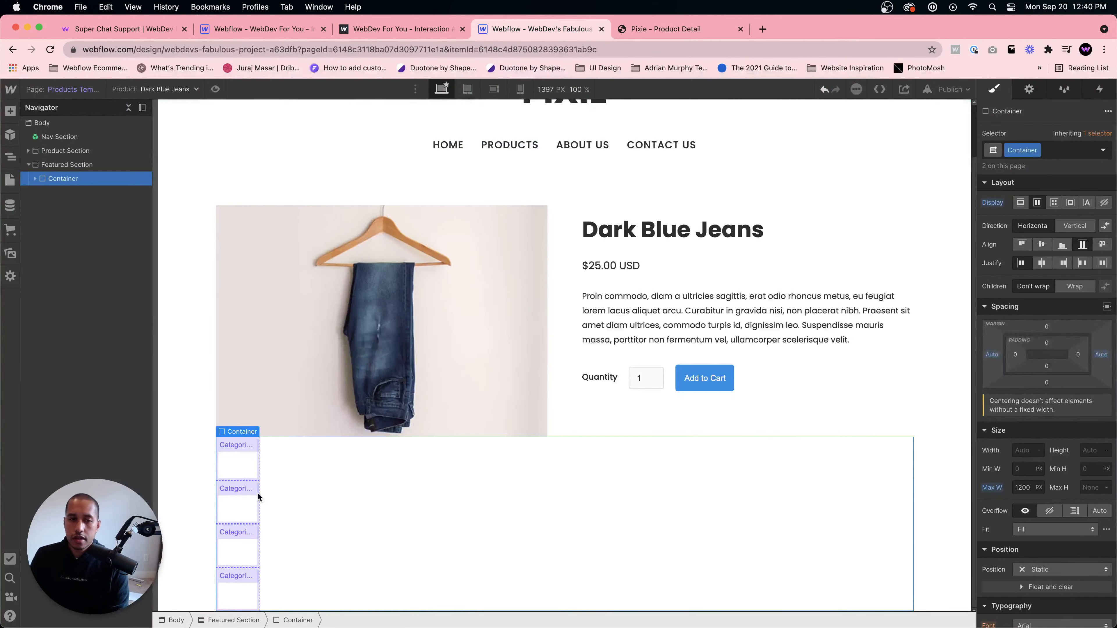
click(244, 469)
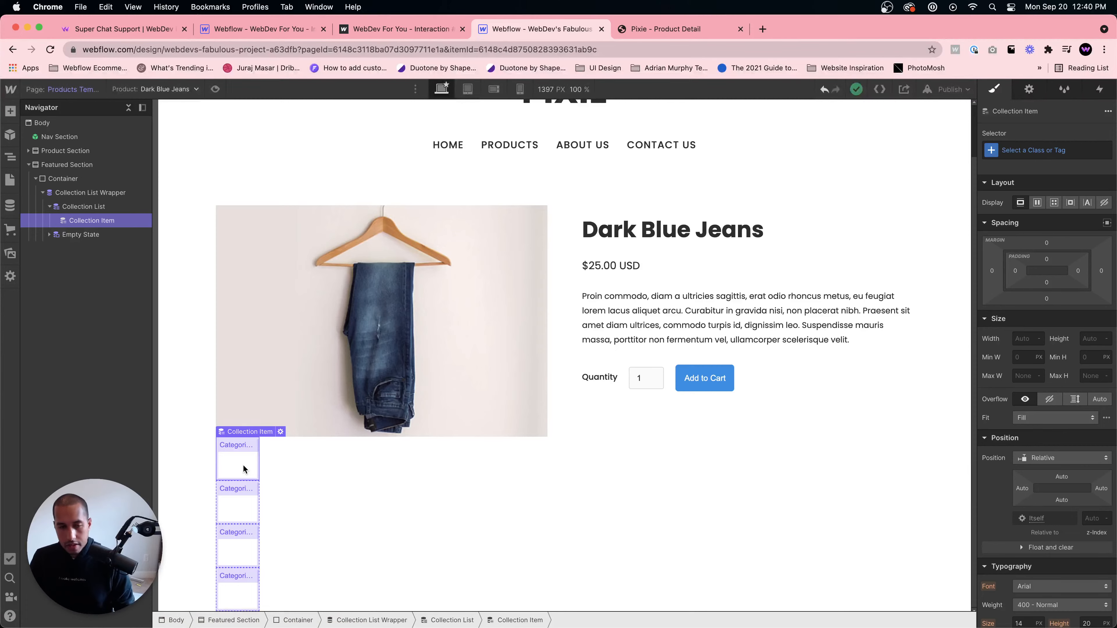
scroll(244, 469, up, 3)
key(Delete)
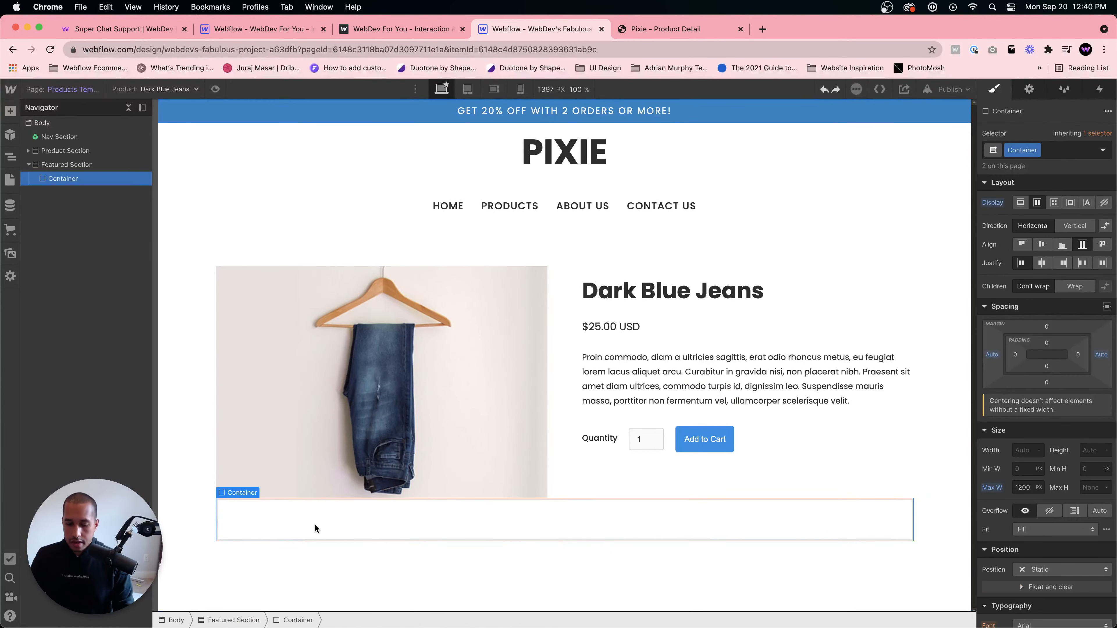
- Add a Collection List inside the Container and connect it to the Products collection
key(super+e)
text(product)
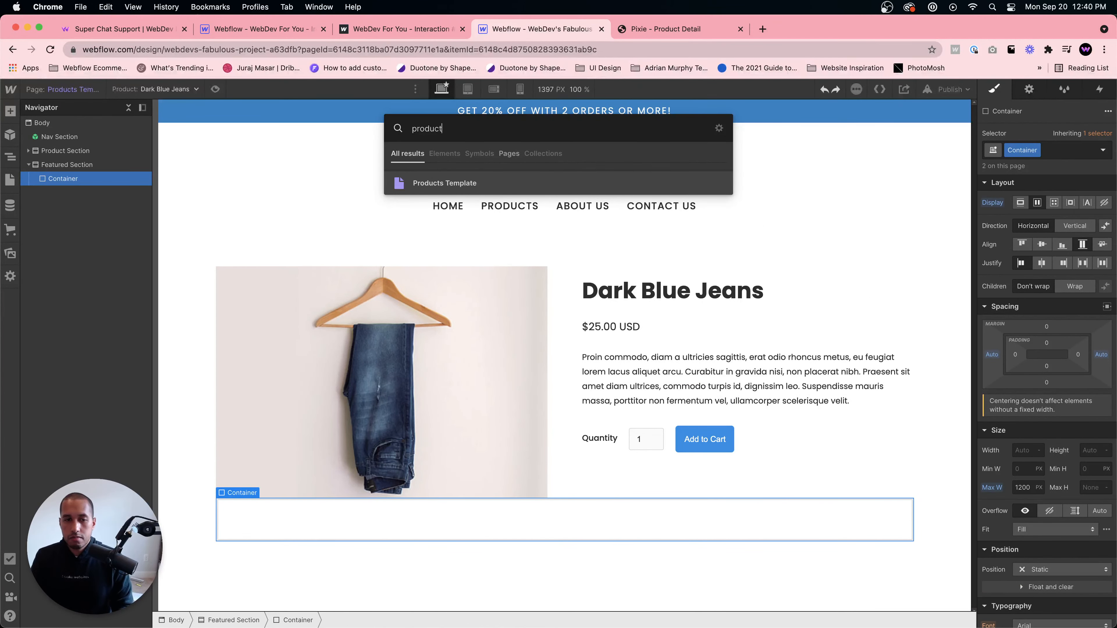
key(BackSpace)
key(BackSpace)
key(BackSpace)
key(BackSpace)
key(BackSpace)
key(BackSpace)
key(BackSpace)
text(collection)
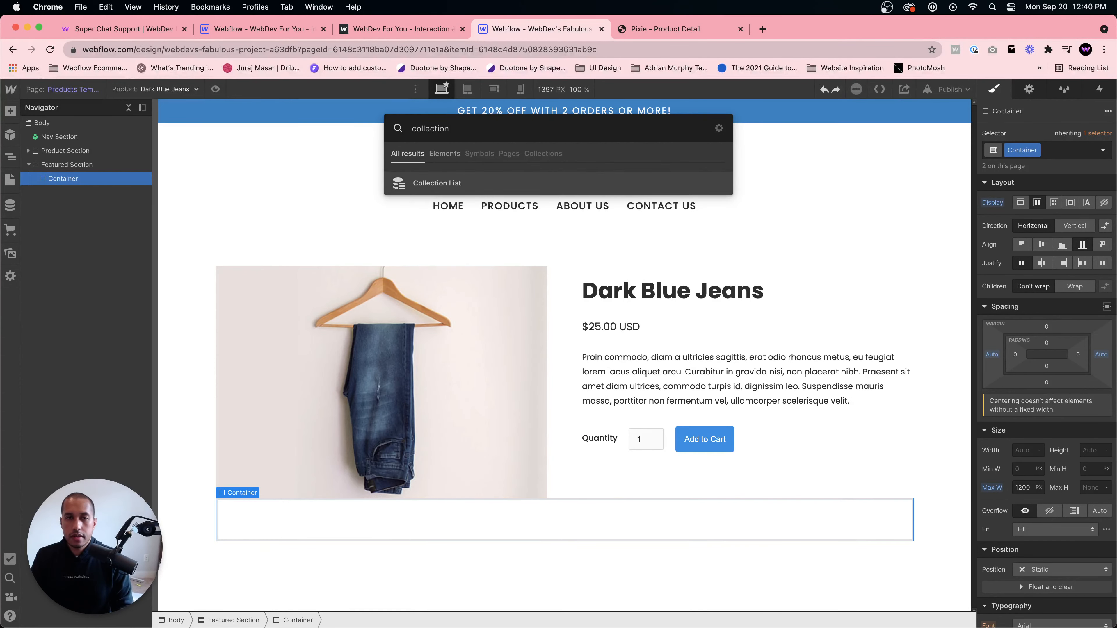
key(Return)
click(303, 466)
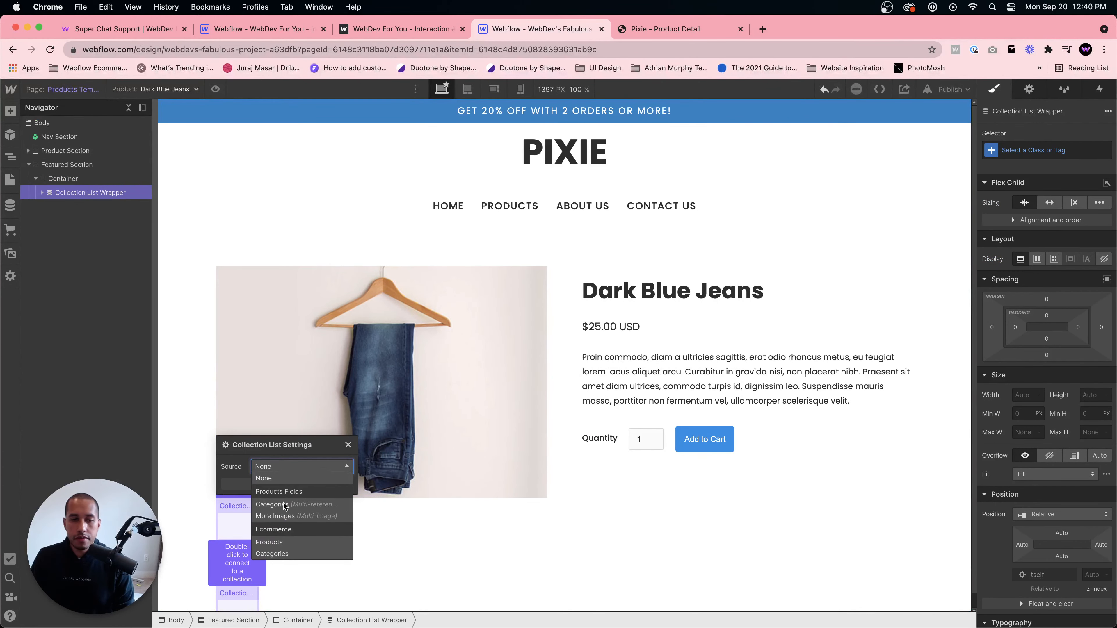
click(280, 542)
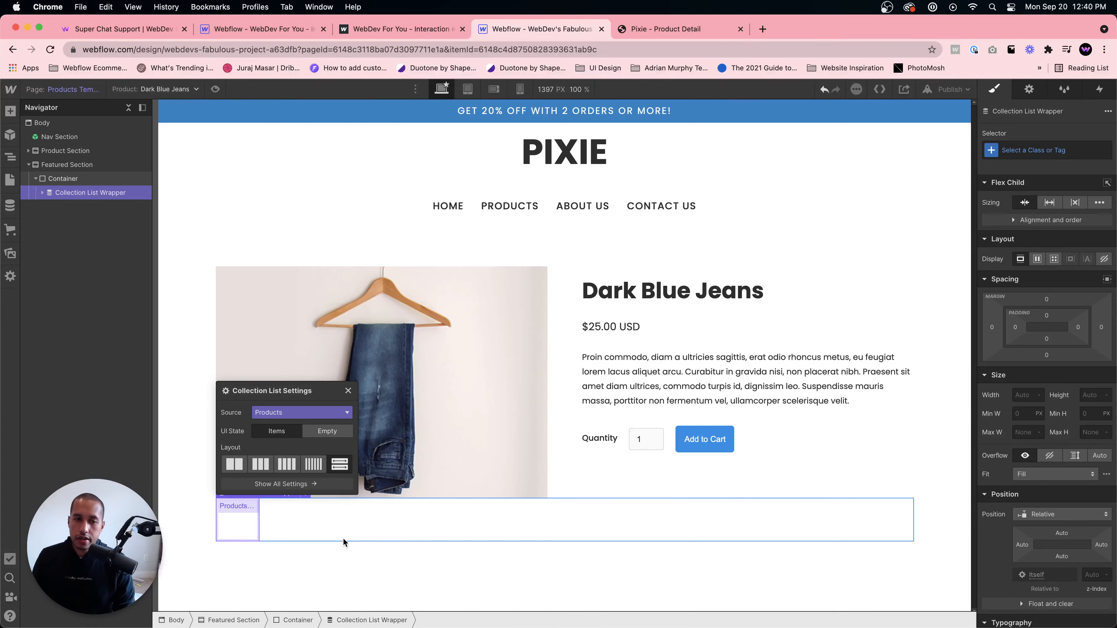
- Filter the Collection List to show products whose Categories contain Jeans
click(272, 515)
click(229, 518)
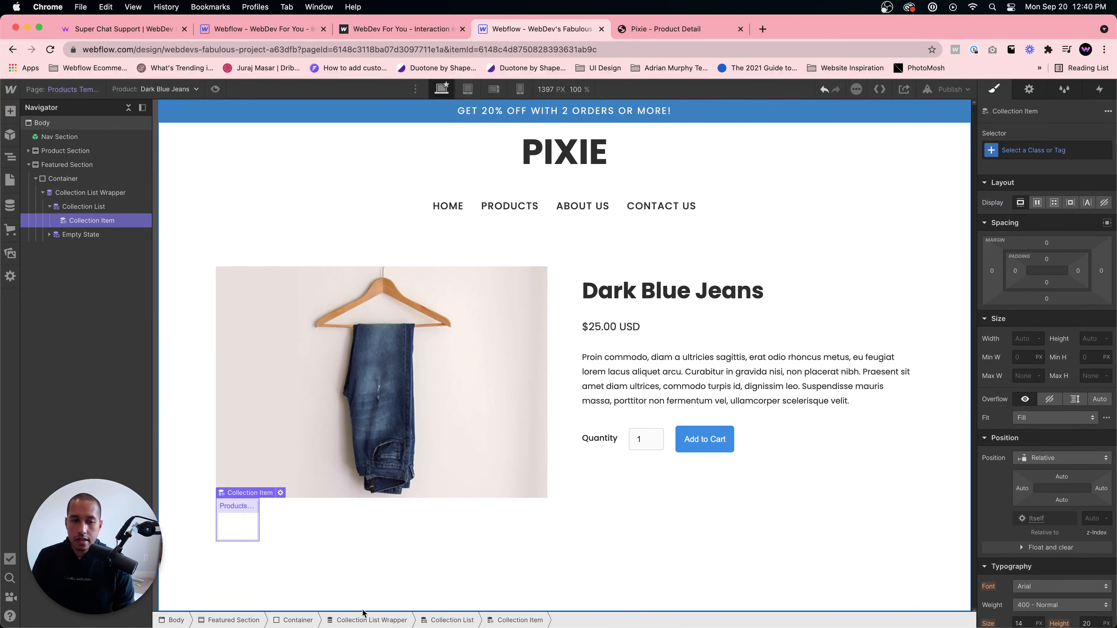
click(436, 621)
click(1029, 89)
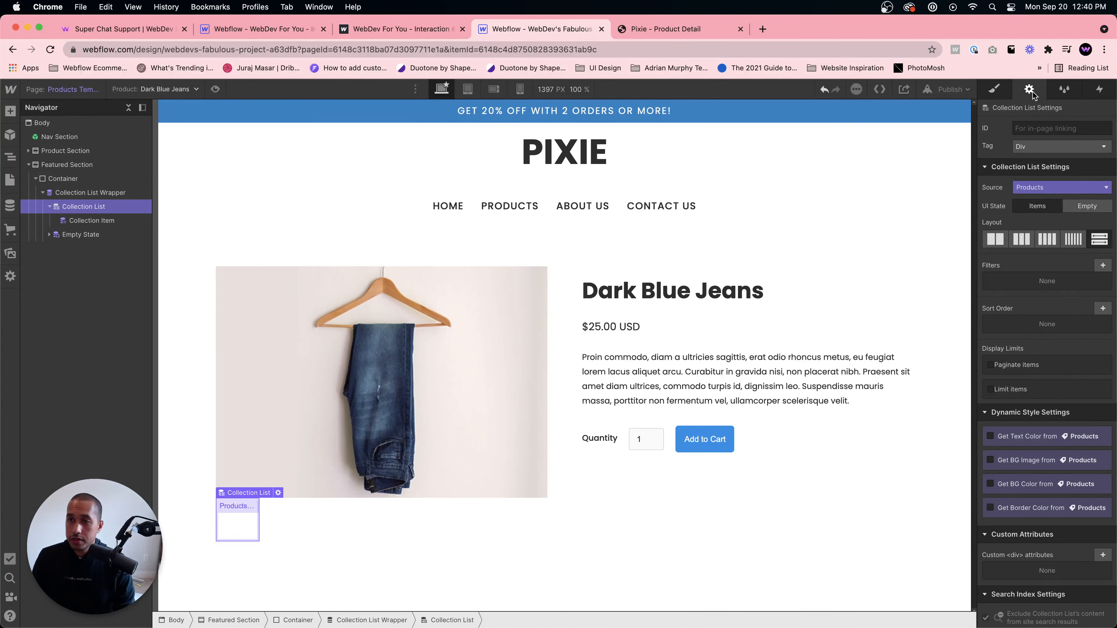
click(1102, 265)
click(1030, 309)
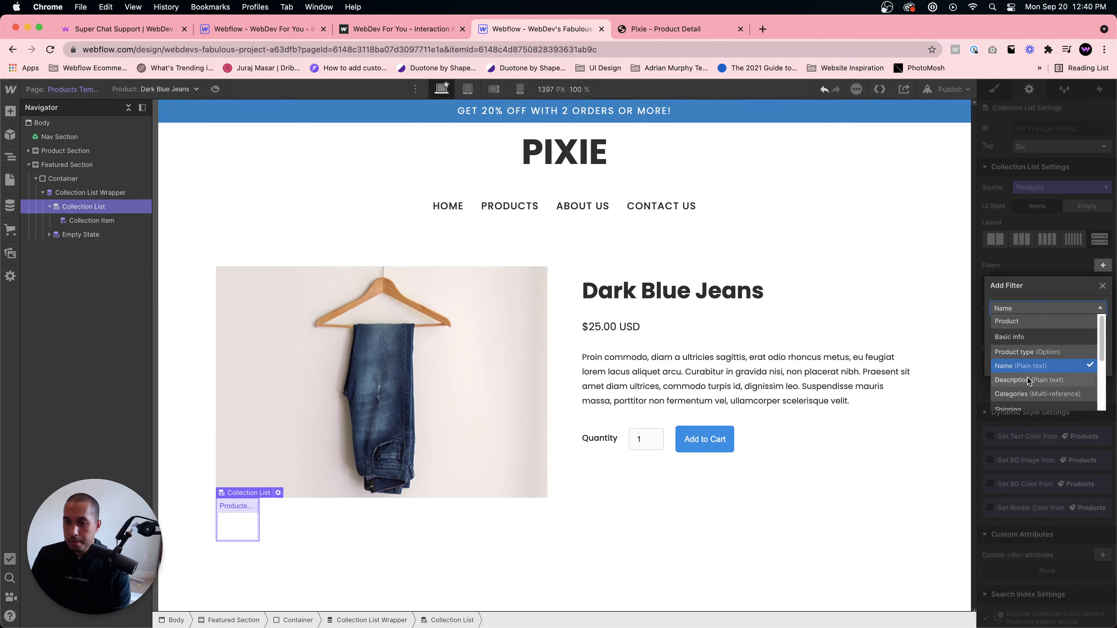
click(1023, 394)
click(1025, 308)
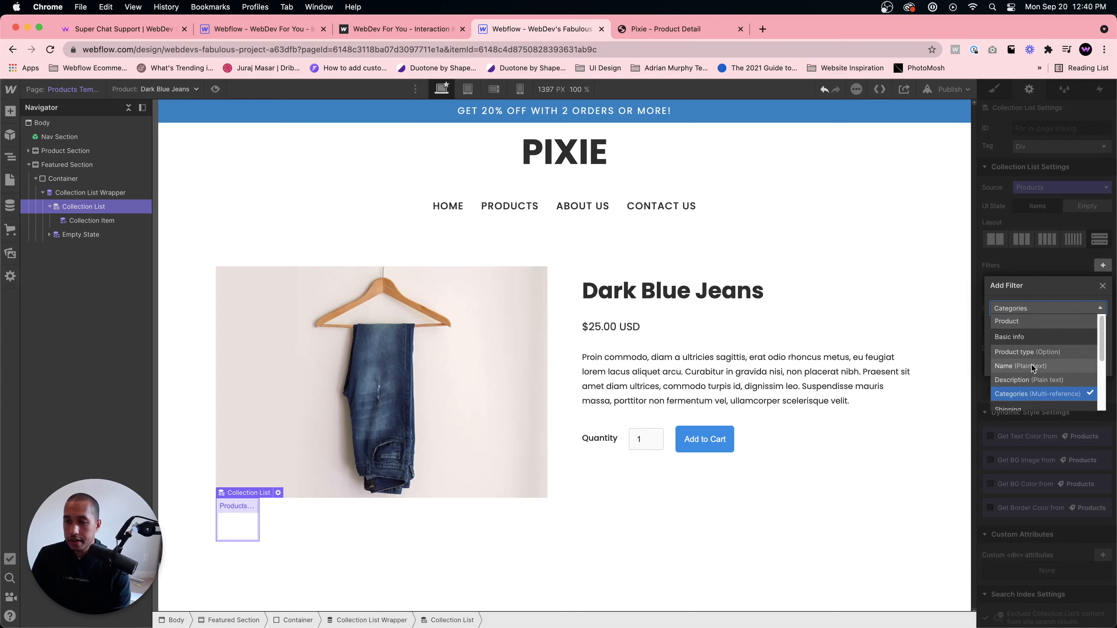
scroll(1031, 364, down, 5)
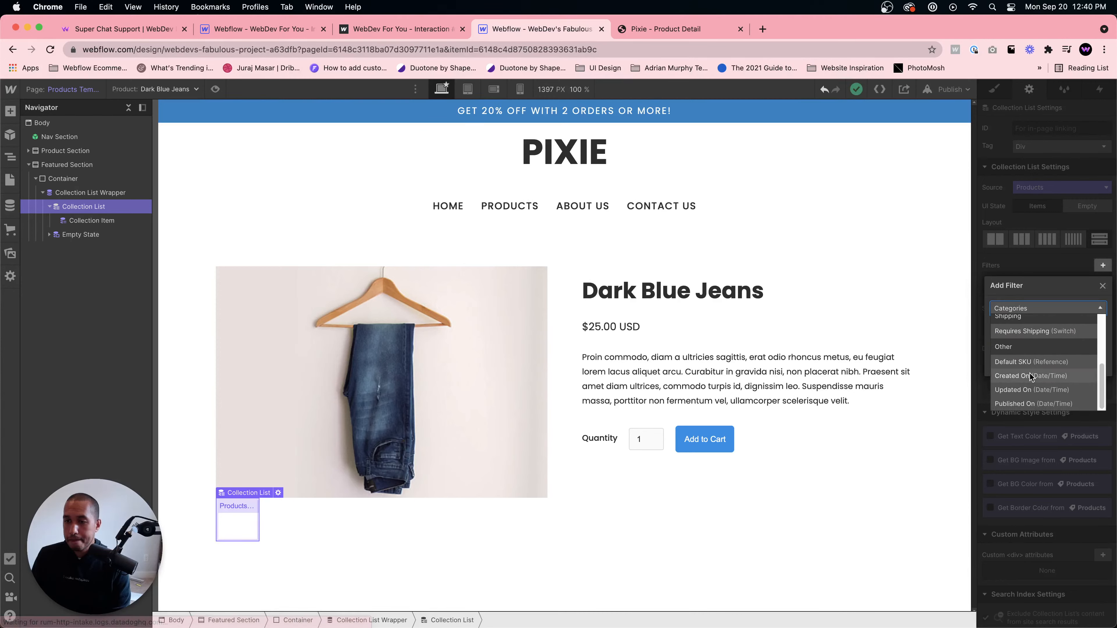
scroll(1029, 373, up, 5)
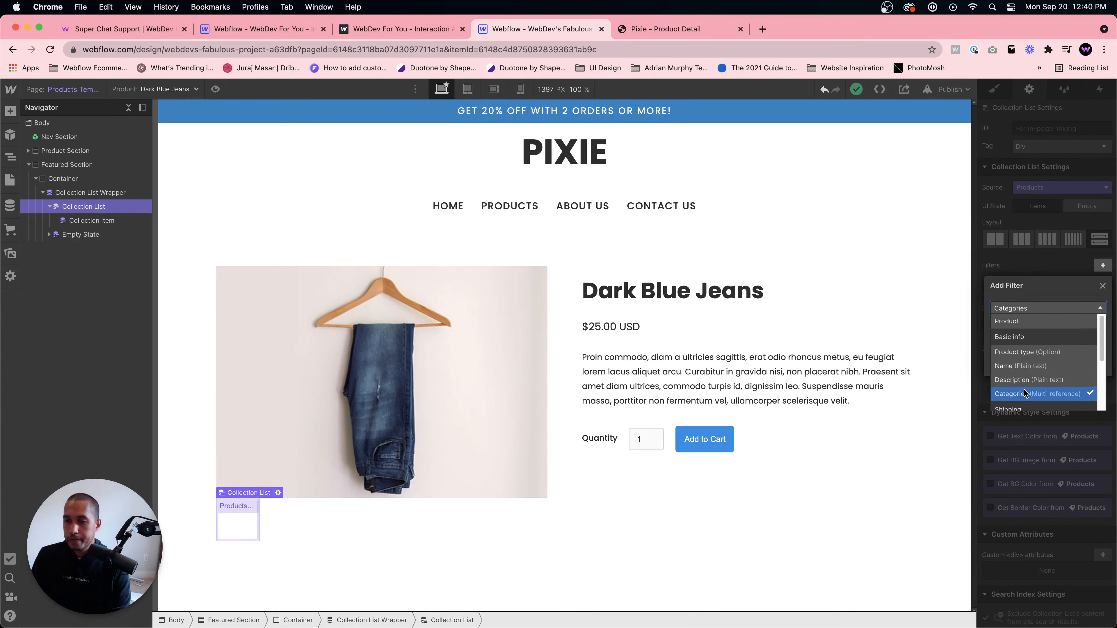
scroll(1023, 387, down, 2)
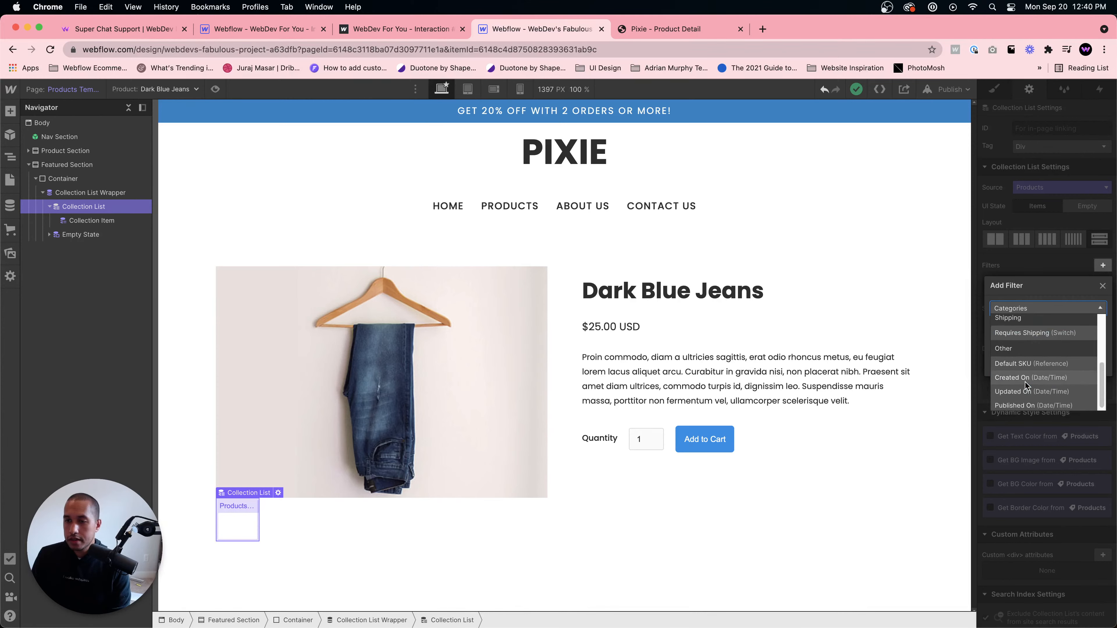
scroll(1024, 391, up, 2)
click(1025, 394)
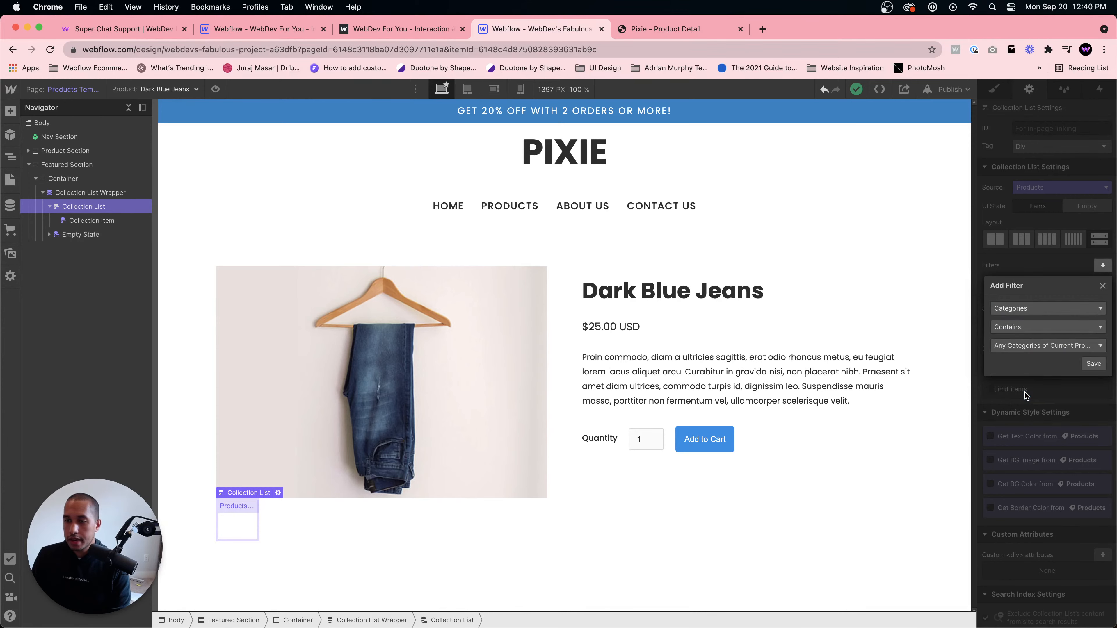
click(1023, 346)
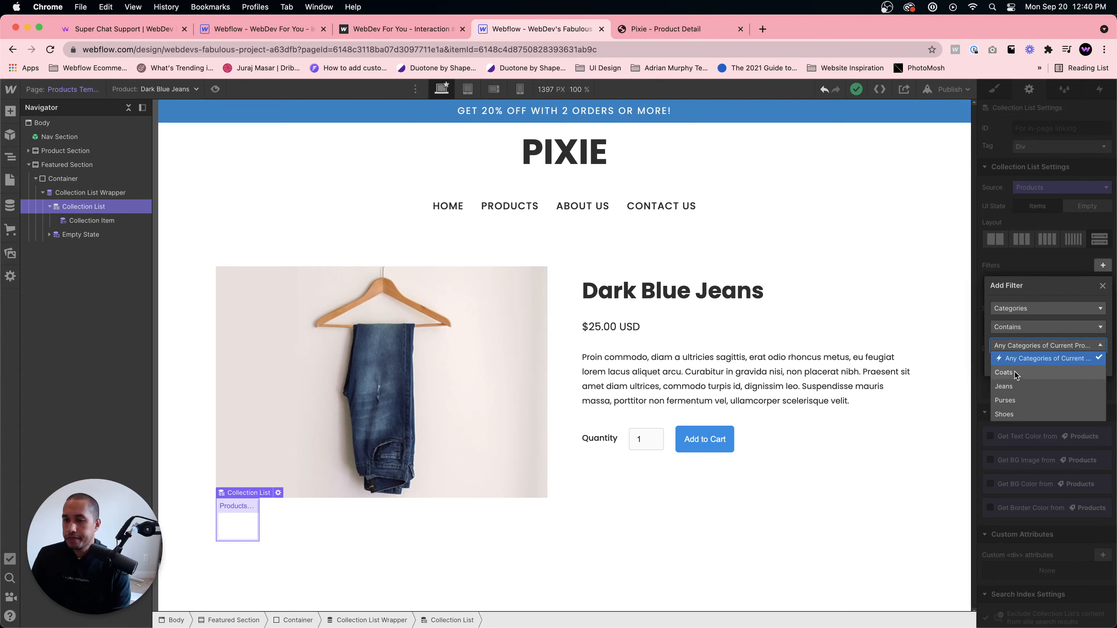
click(1012, 387)
click(1095, 365)
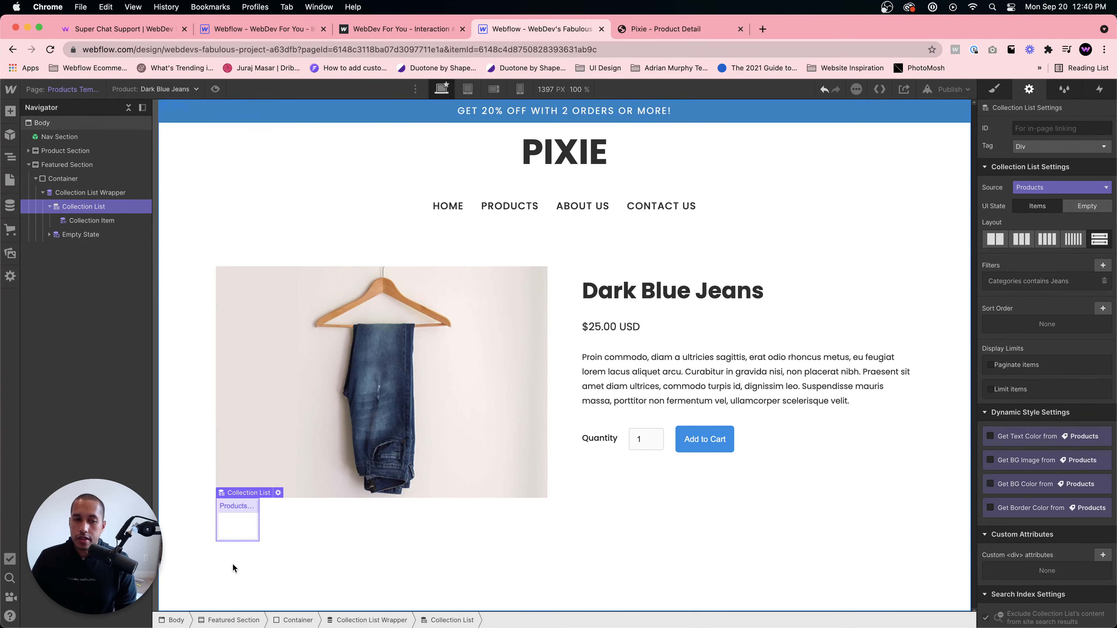
- Open the Domestic Shipping zone from the ecommerce setup guide's shipping method task
click(445, 511)
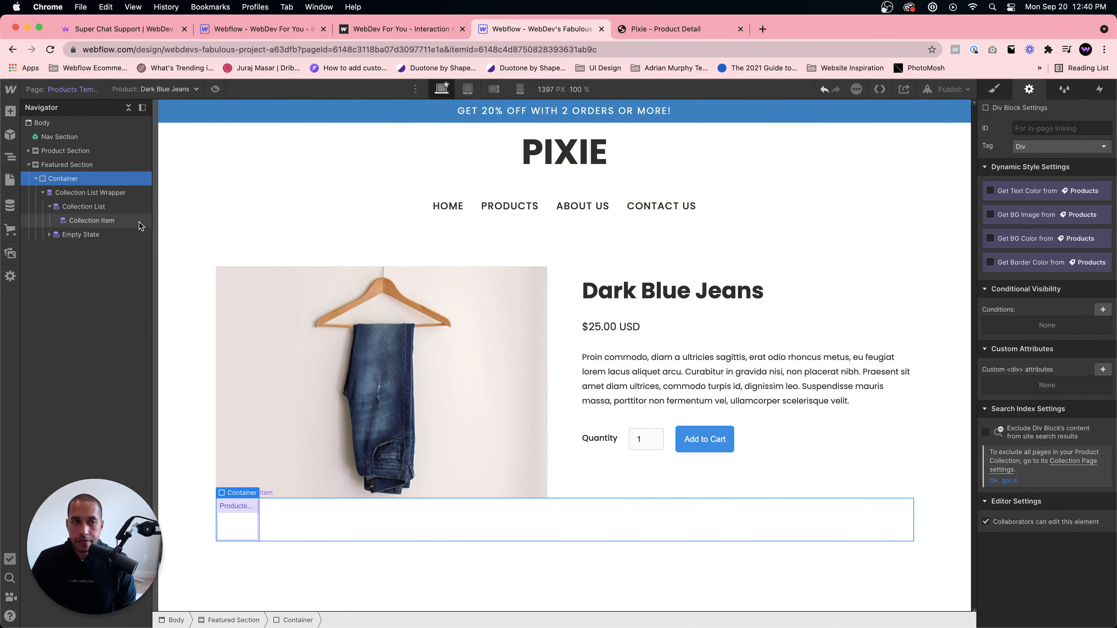
click(10, 180)
click(10, 229)
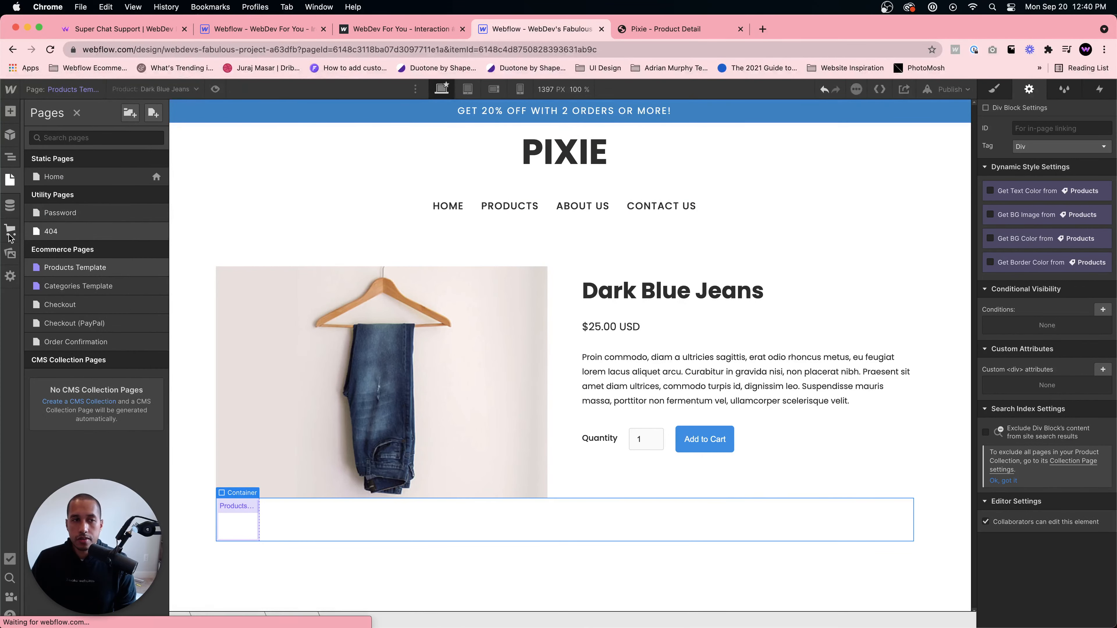
click(124, 145)
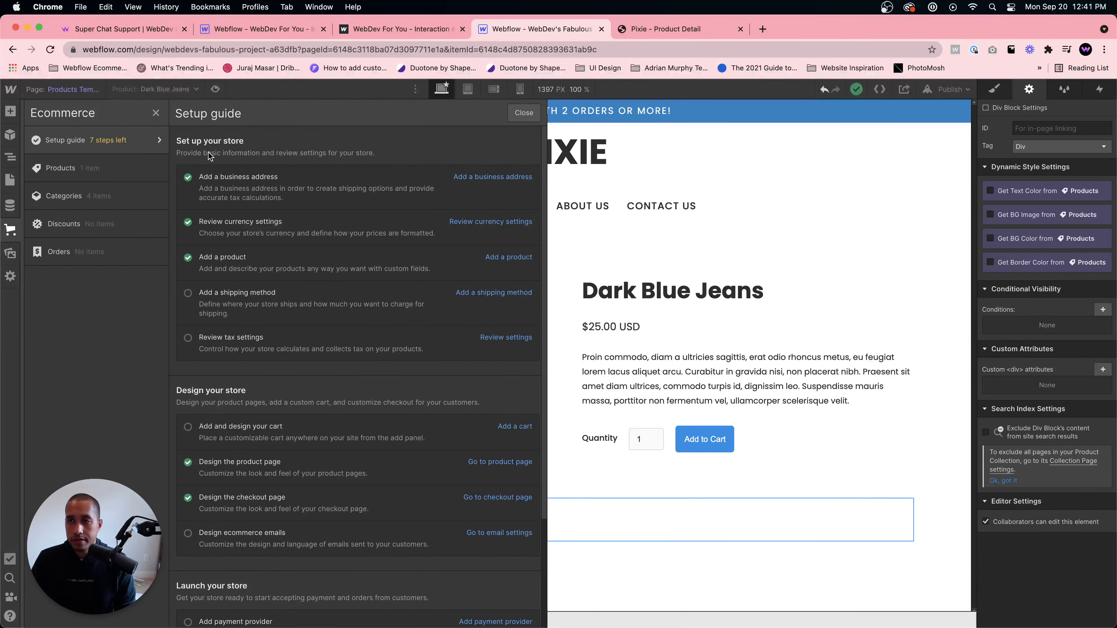
click(489, 293)
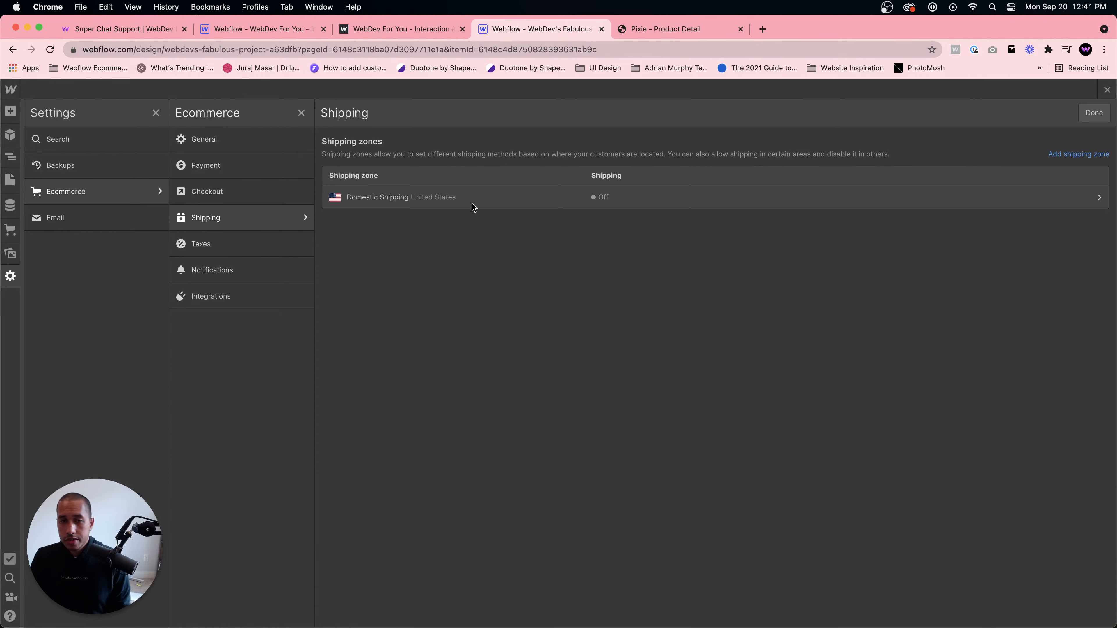
click(484, 205)
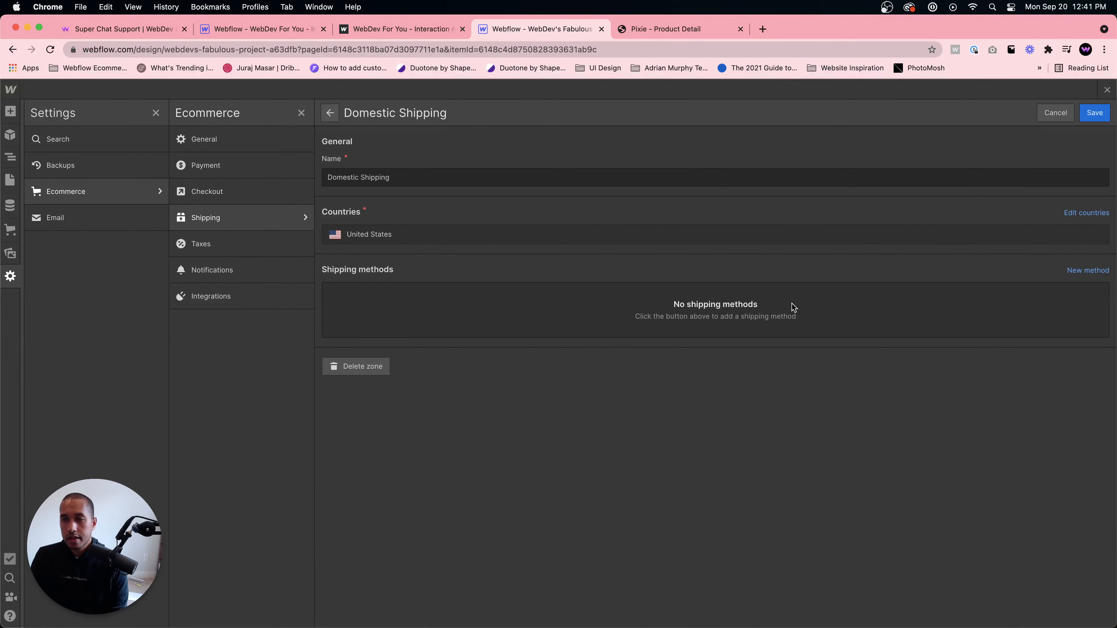
click(1095, 272)
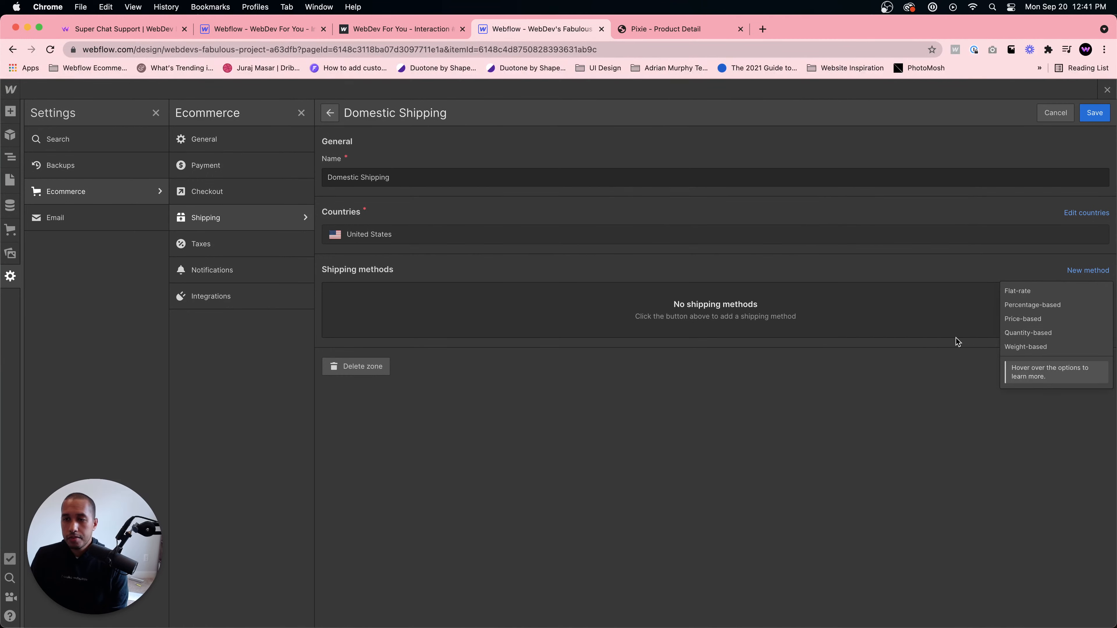
click(1038, 292)
click(660, 453)
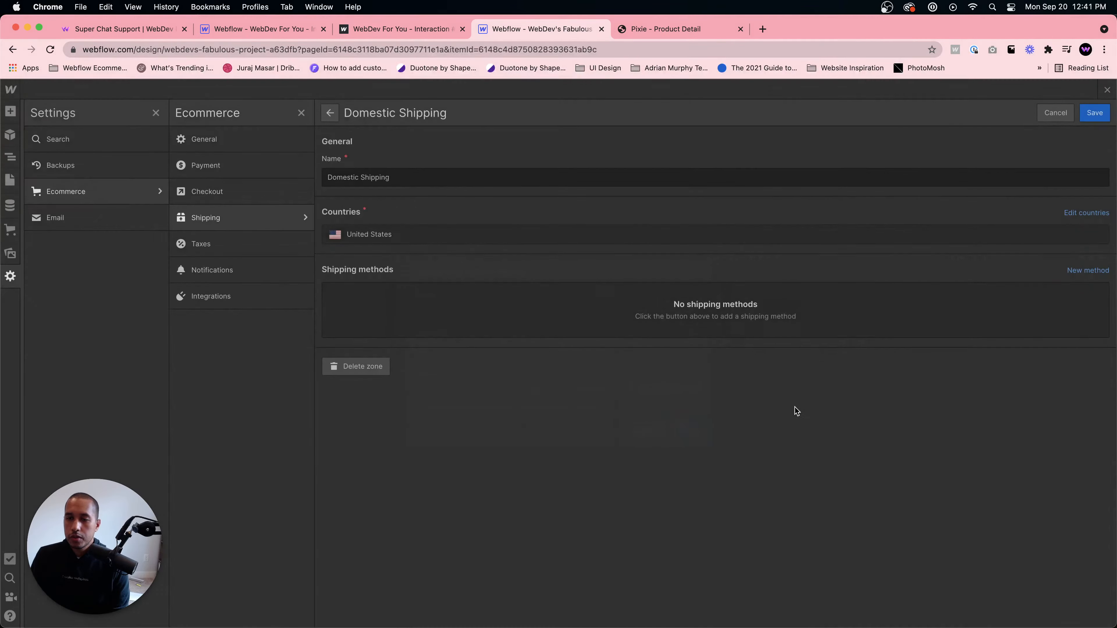
- Start a new flat-rate shipping method in the Domestic Shipping zone and name it US Shipping
click(1094, 273)
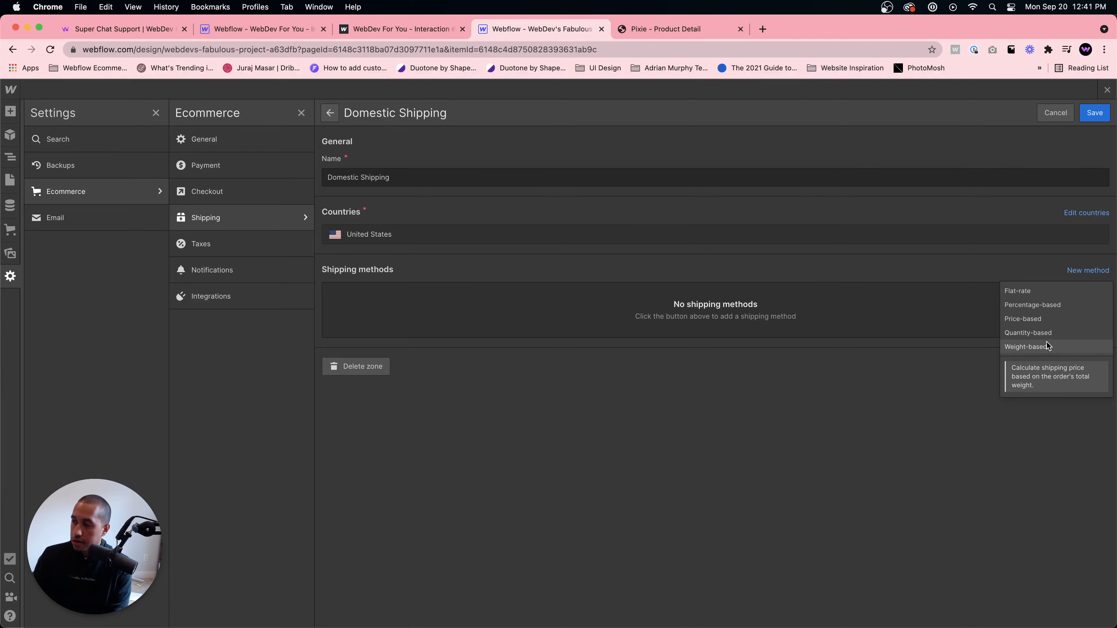
click(1032, 291)
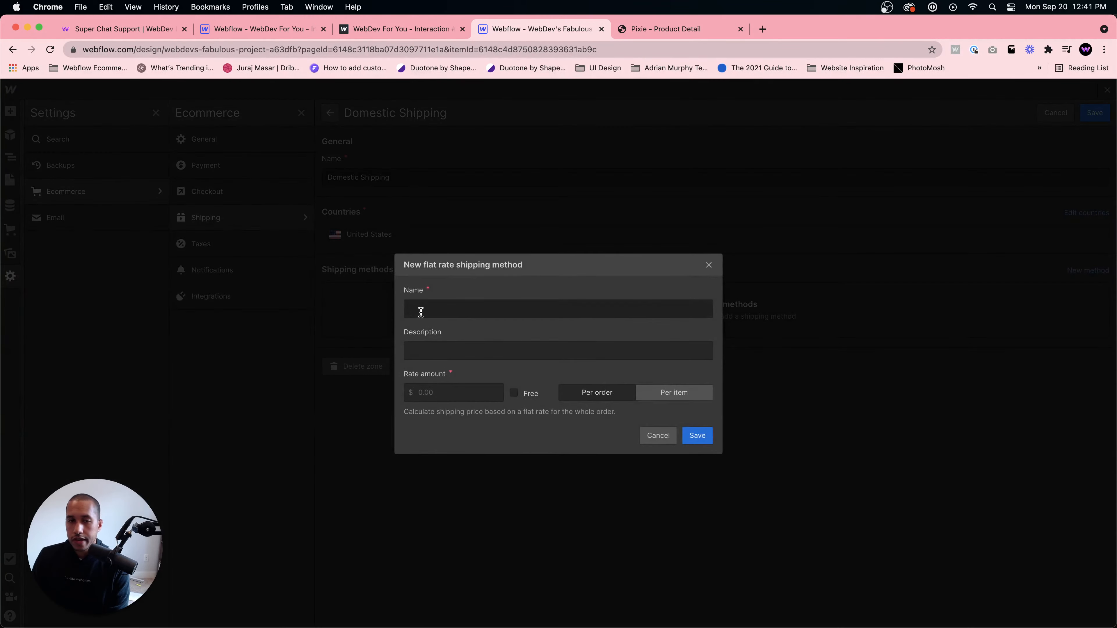
click(421, 312)
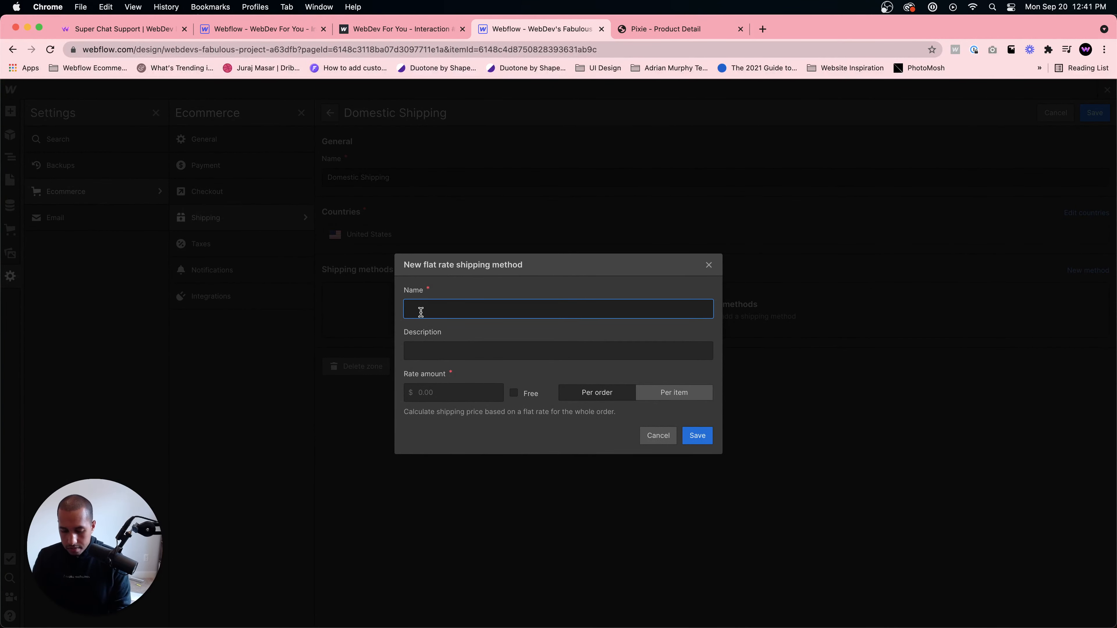
text(US SHI)
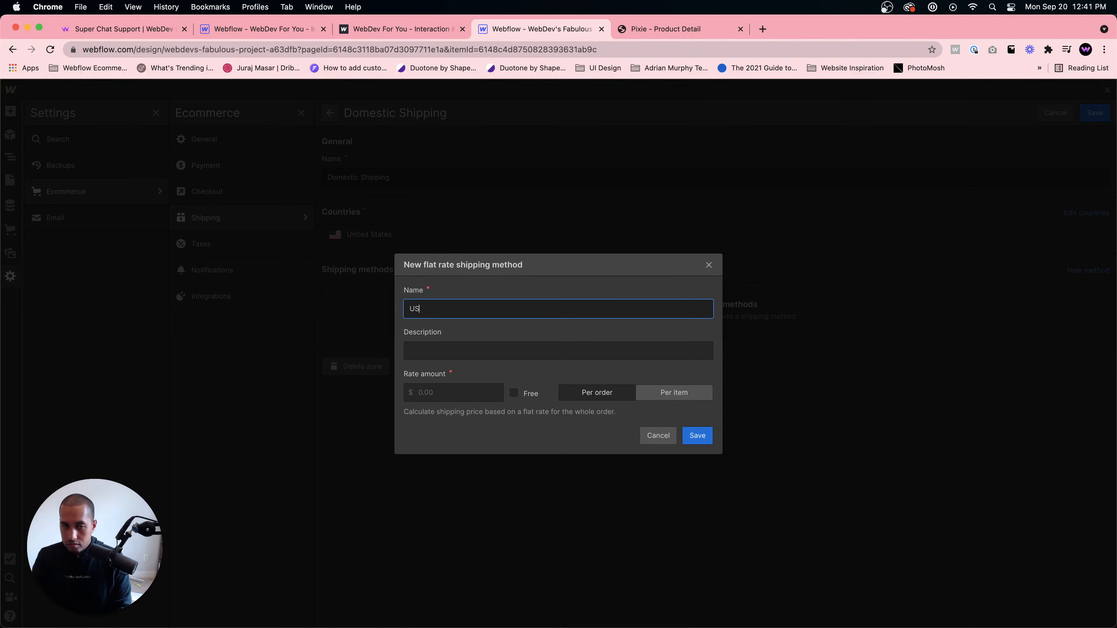
key(BackSpace)
key(BackSpace)
key(BackSpace)
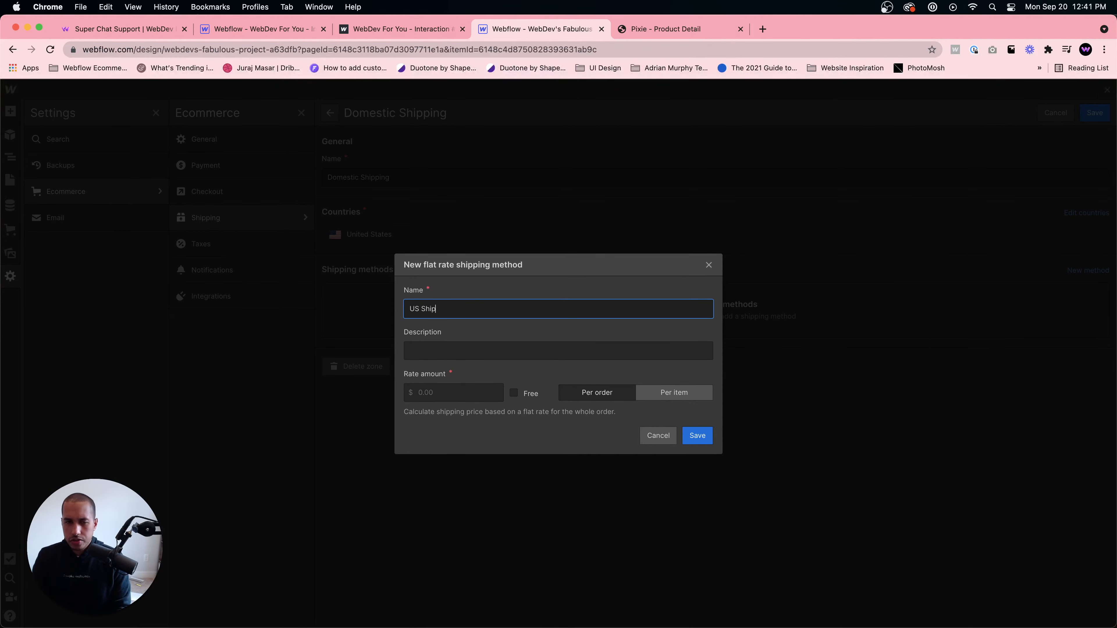
- Describe the method as Shipping within the US, set its rate to $1, save it, and save the zone
click(454, 350)
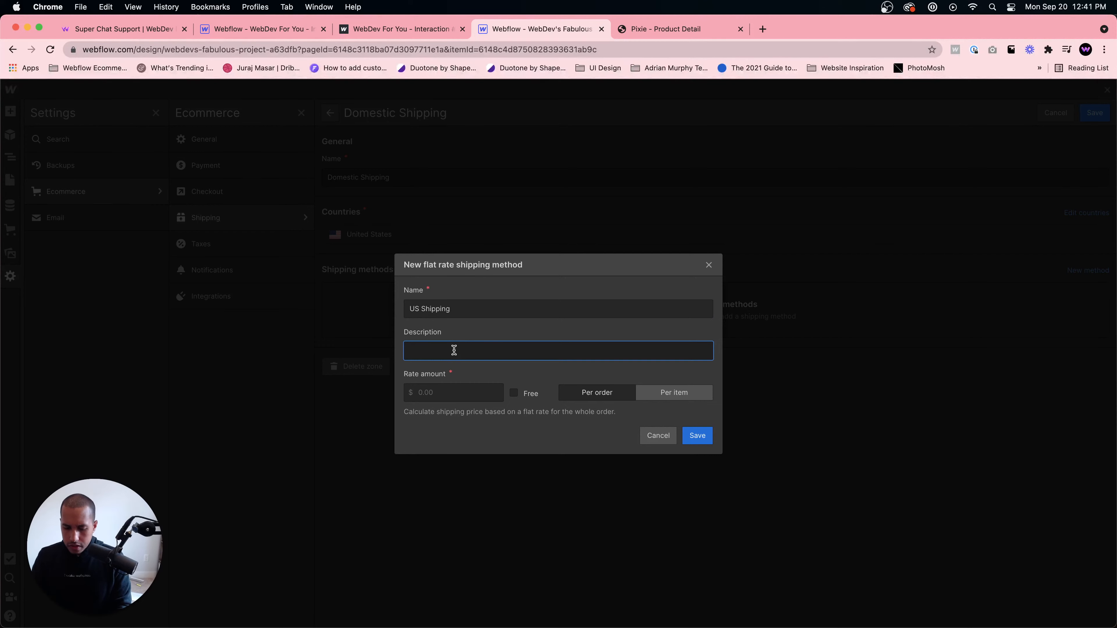
text(SHip)
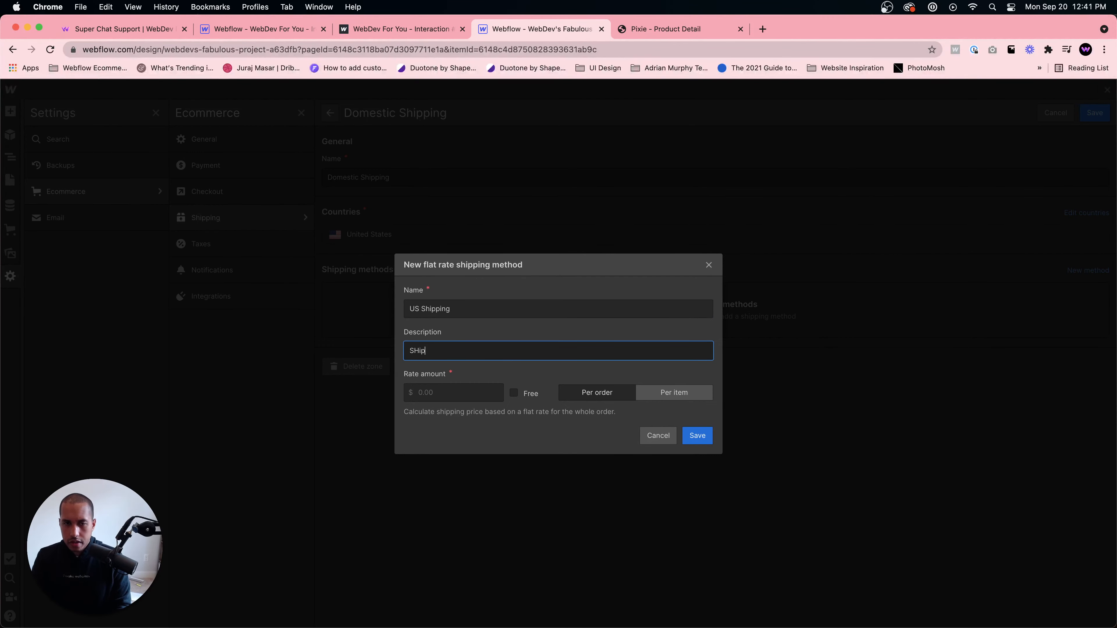
text(ipping )
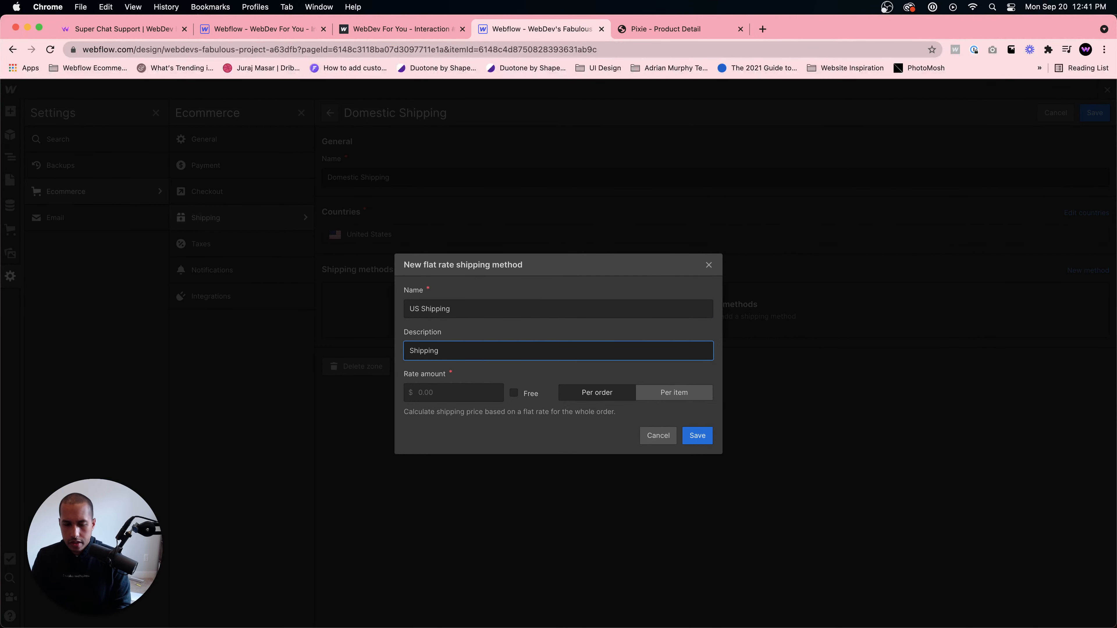
text(Within the)
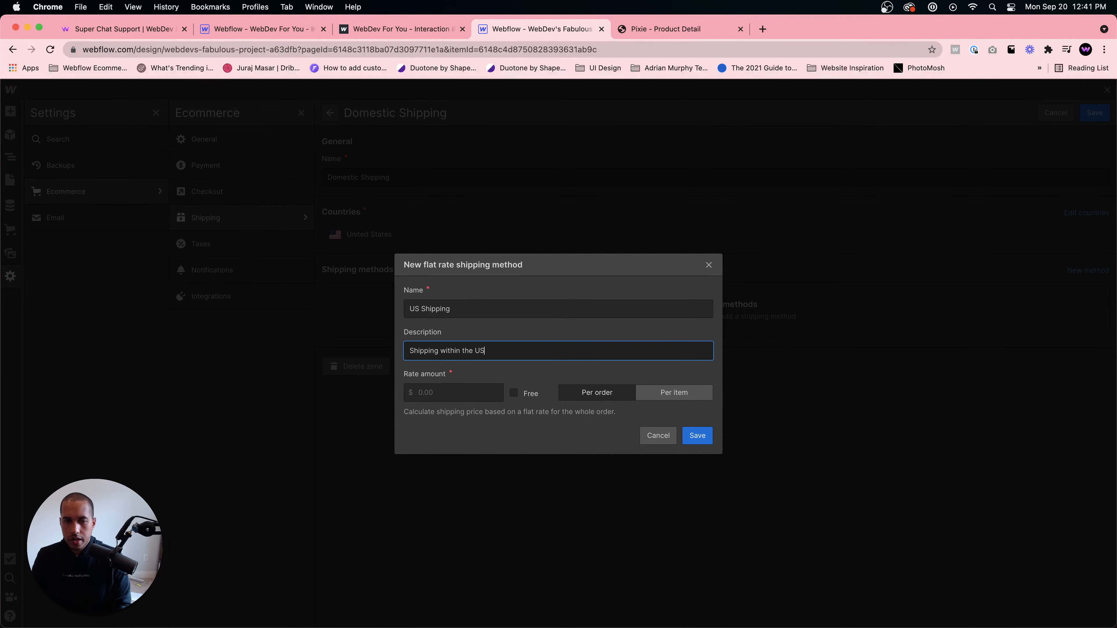
click(480, 394)
text(10.00)
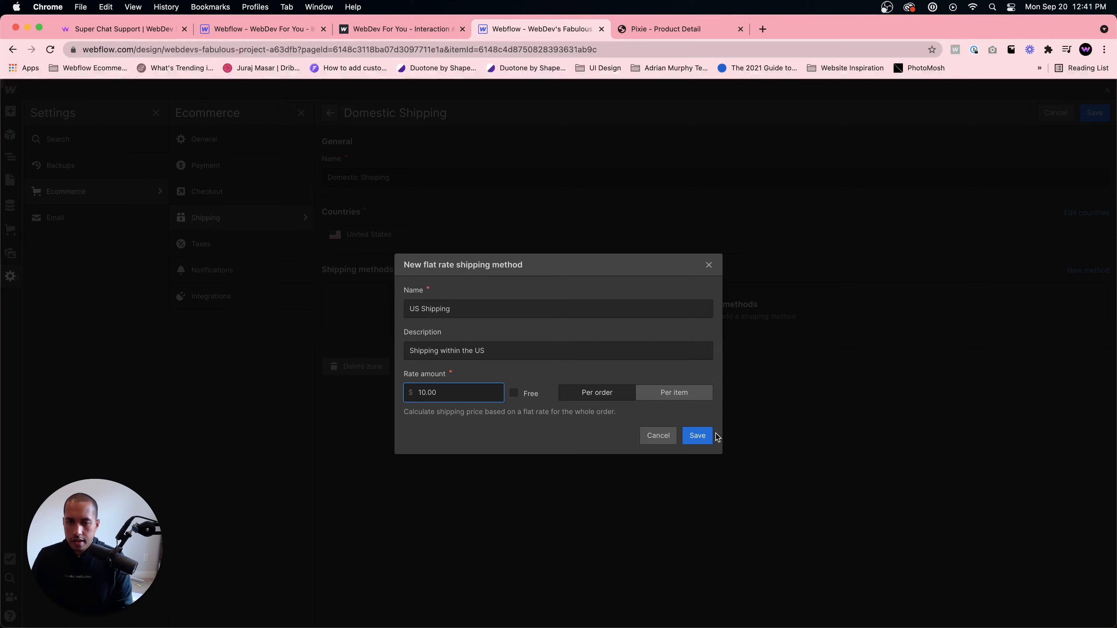
click(700, 437)
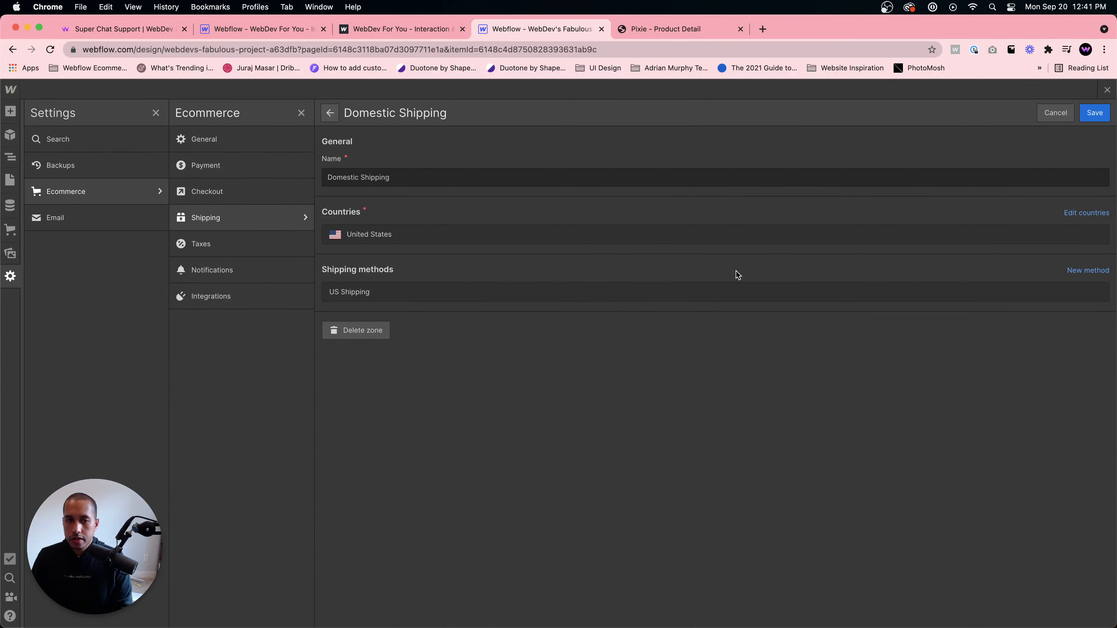
click(1092, 115)
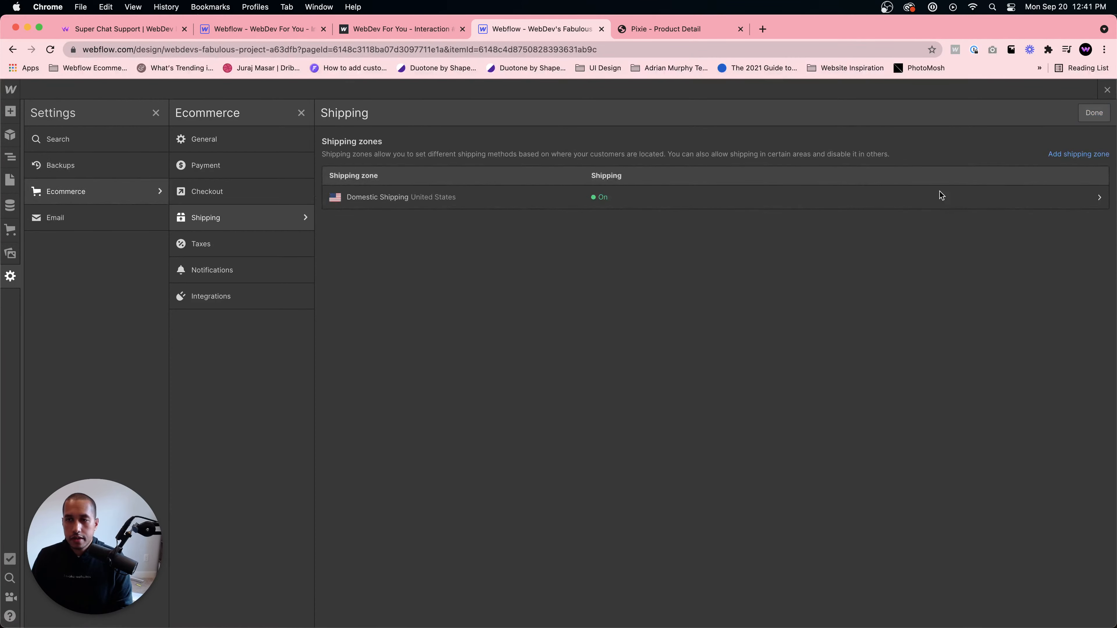
- Add a new shipping zone covering Rest of the World
click(1079, 154)
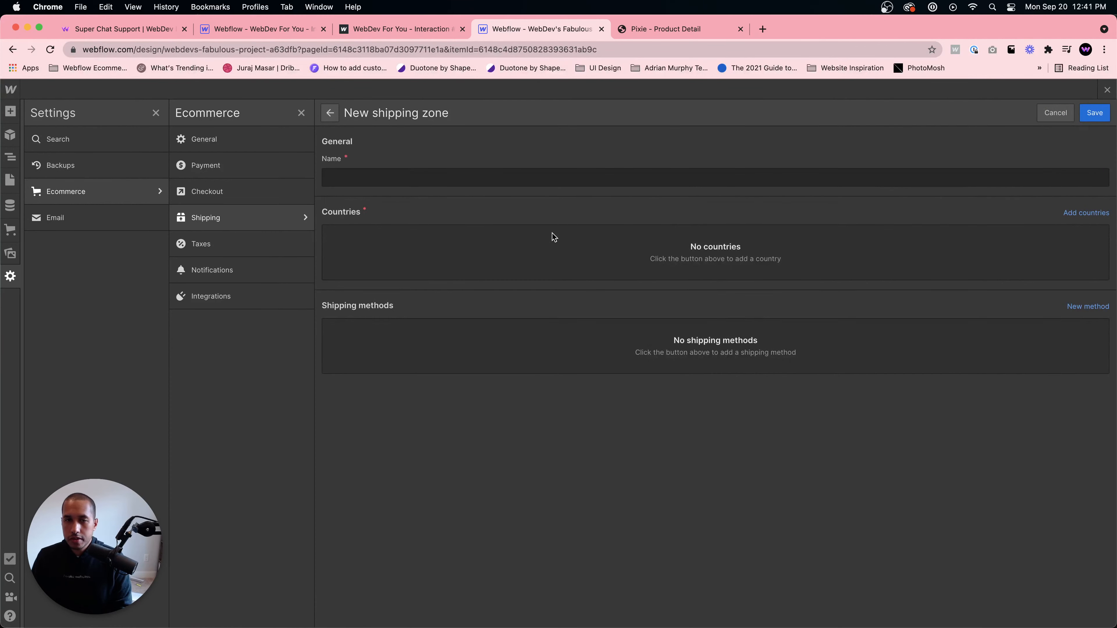
click(1086, 213)
click(444, 270)
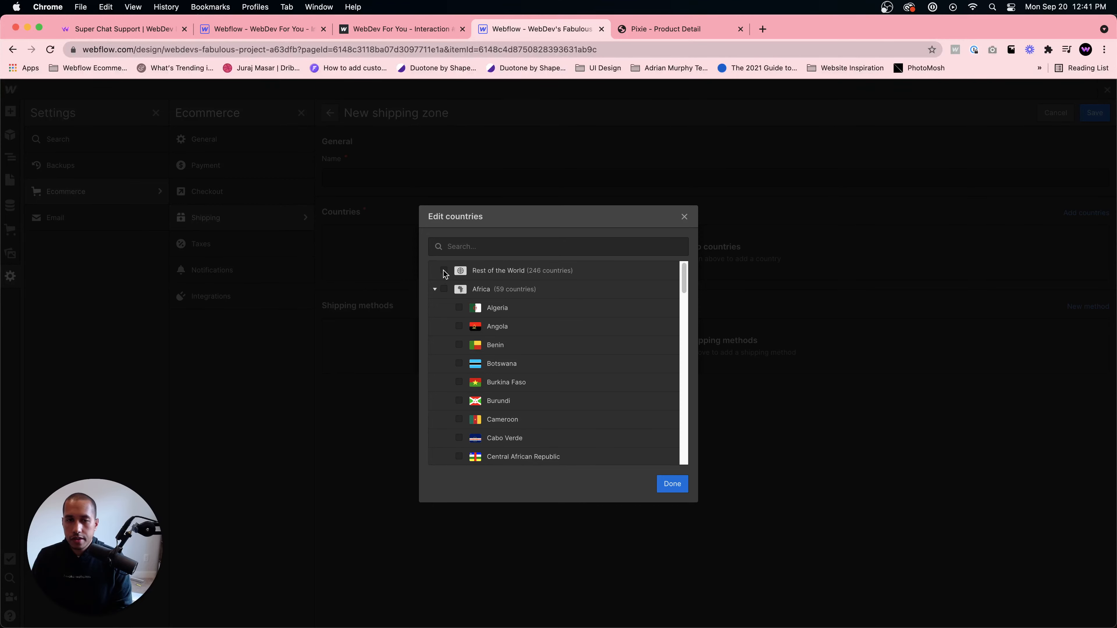
click(667, 484)
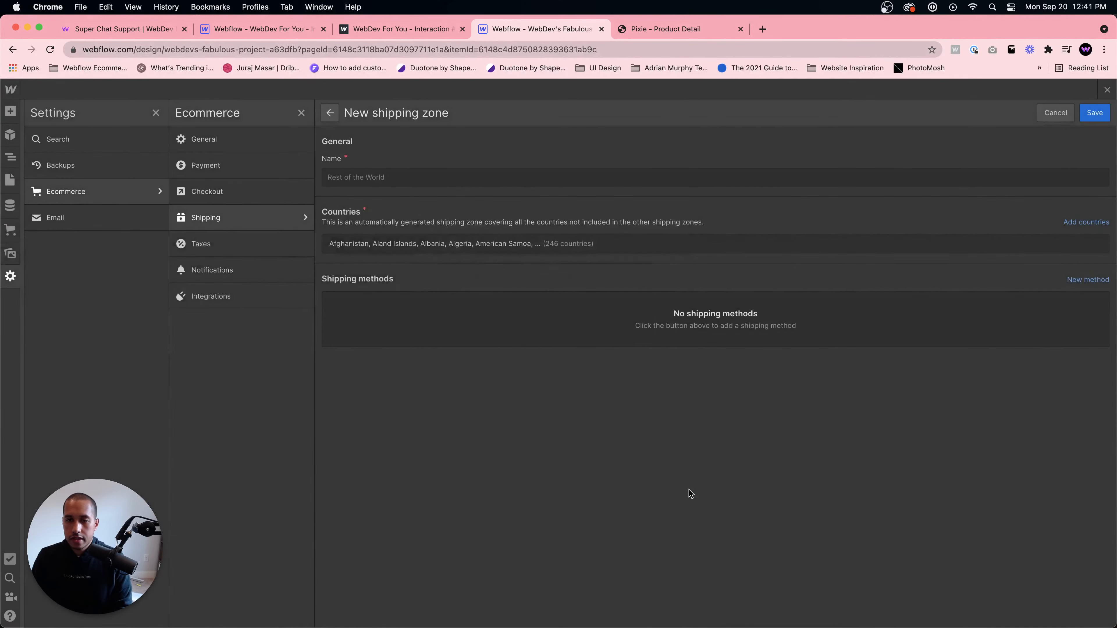
- Start a flat-rate shipping method for this zone named Internation Shipping
click(1084, 280)
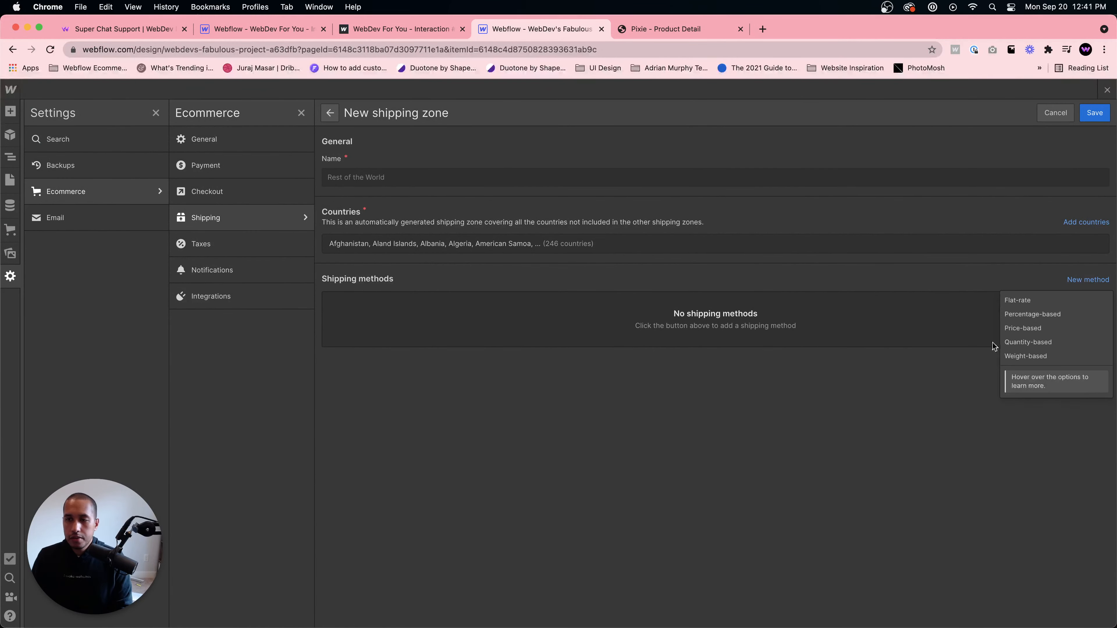
click(1030, 302)
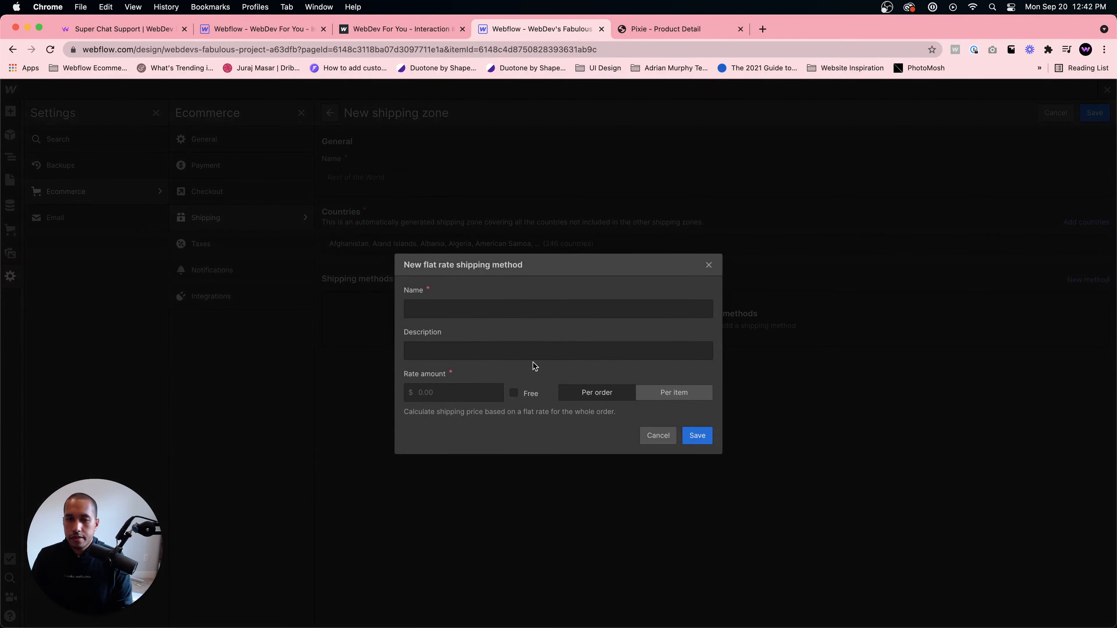
click(468, 309)
text(Internation)
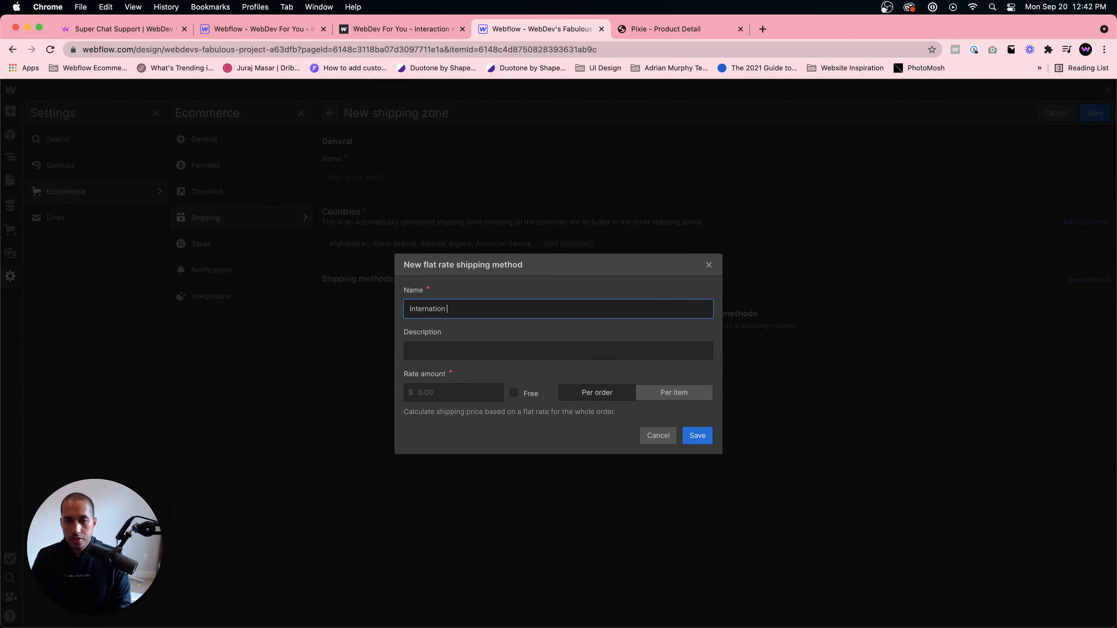
text( Shipping)
key(Return)
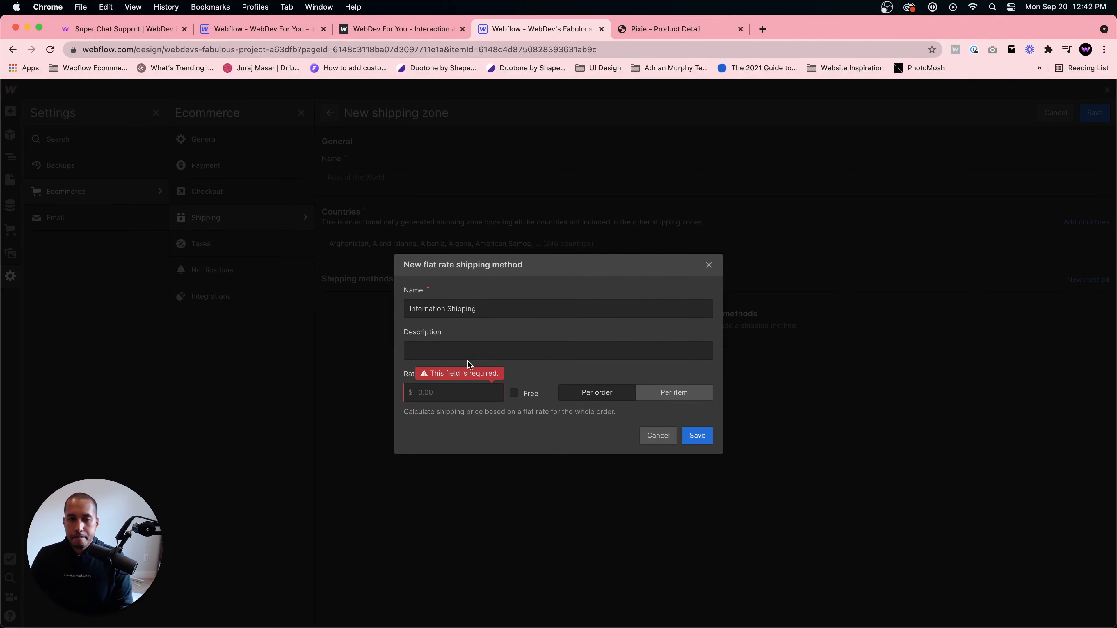
- Describe the method as Shipping internationally, set its rate to $20.00, and save it
click(465, 351)
text(Shipping int)
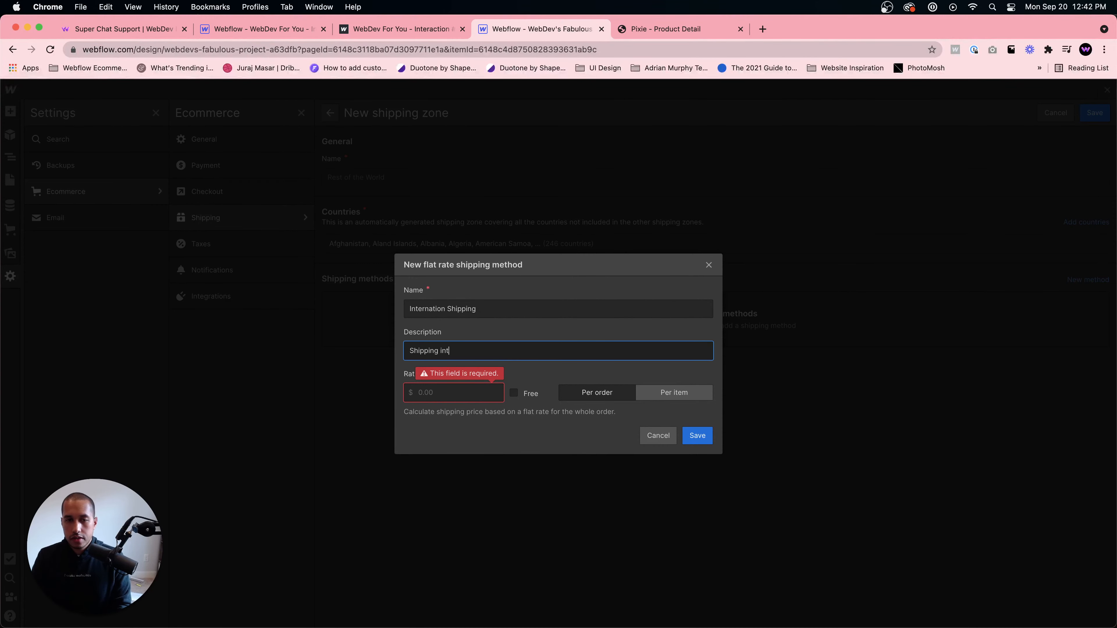
text(ernationally)
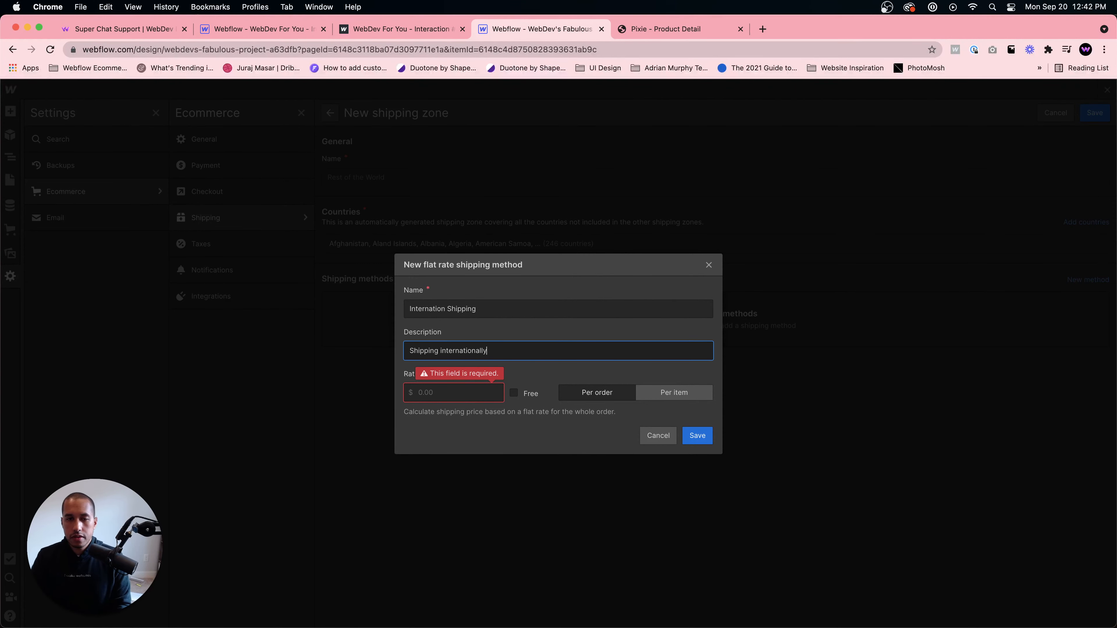
click(445, 386)
text(20)
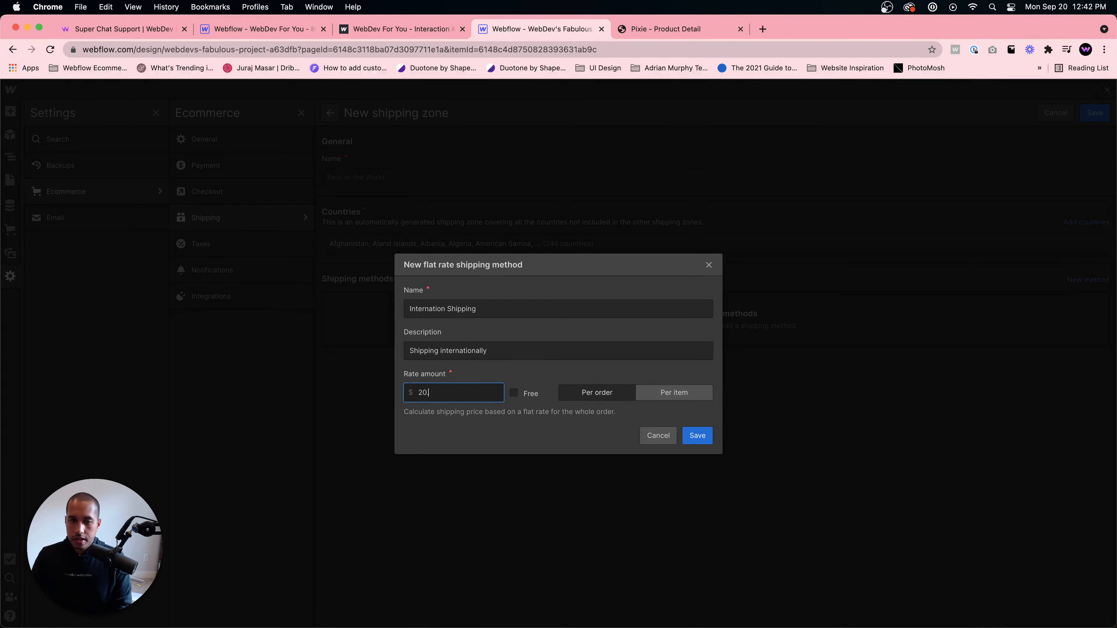
text(.00)
click(699, 440)
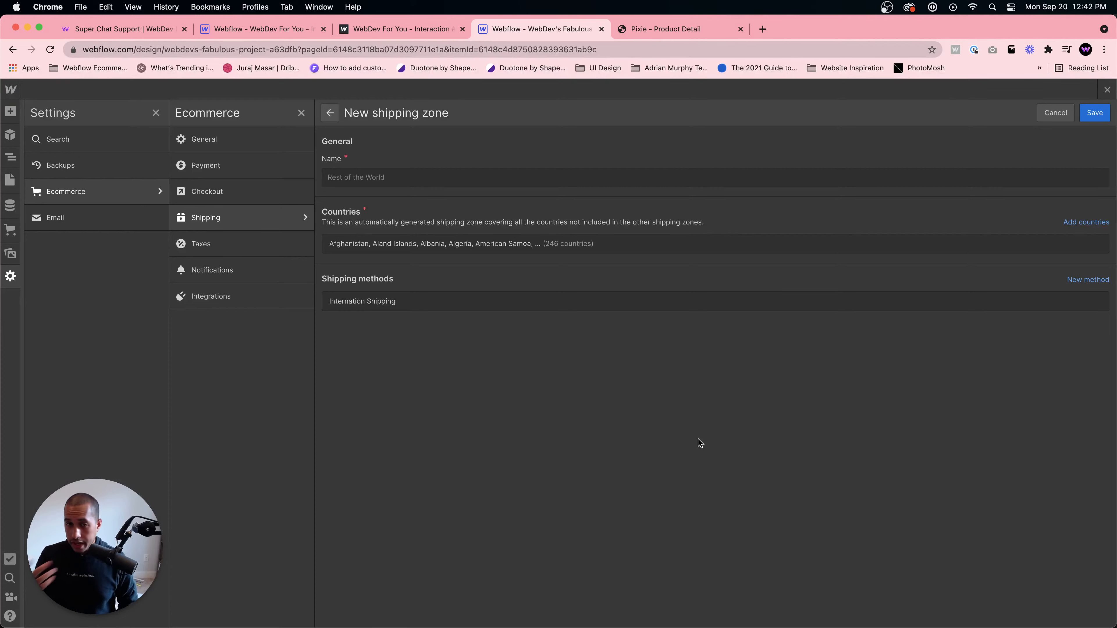
- Correct the method's name to International Shipping, then save the Rest of the World zone
click(908, 308)
click(444, 309)
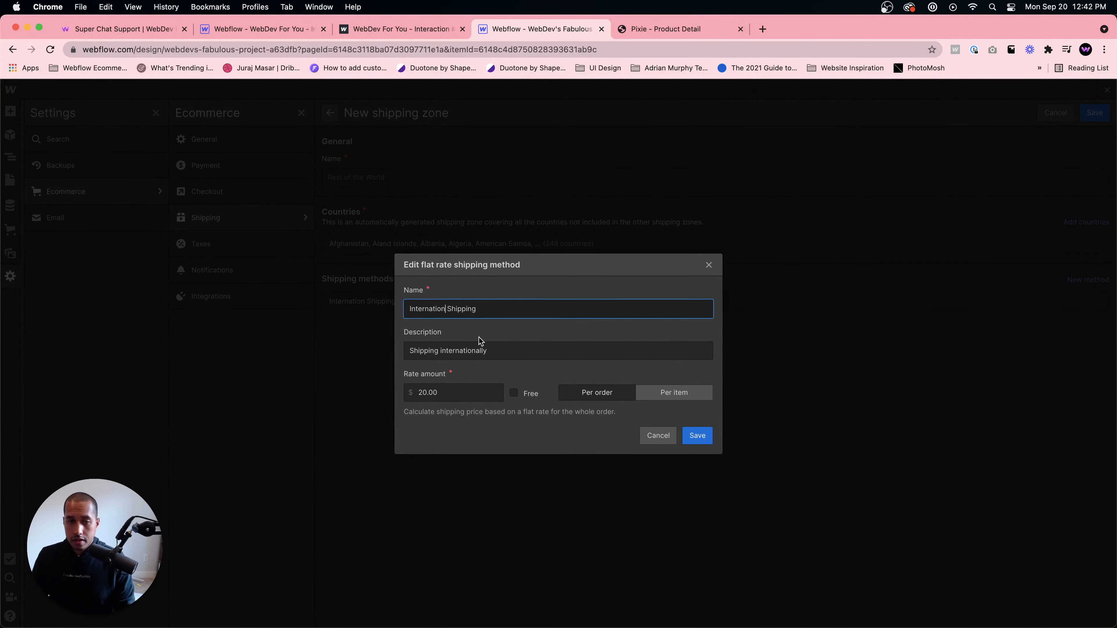
text(l)
click(698, 436)
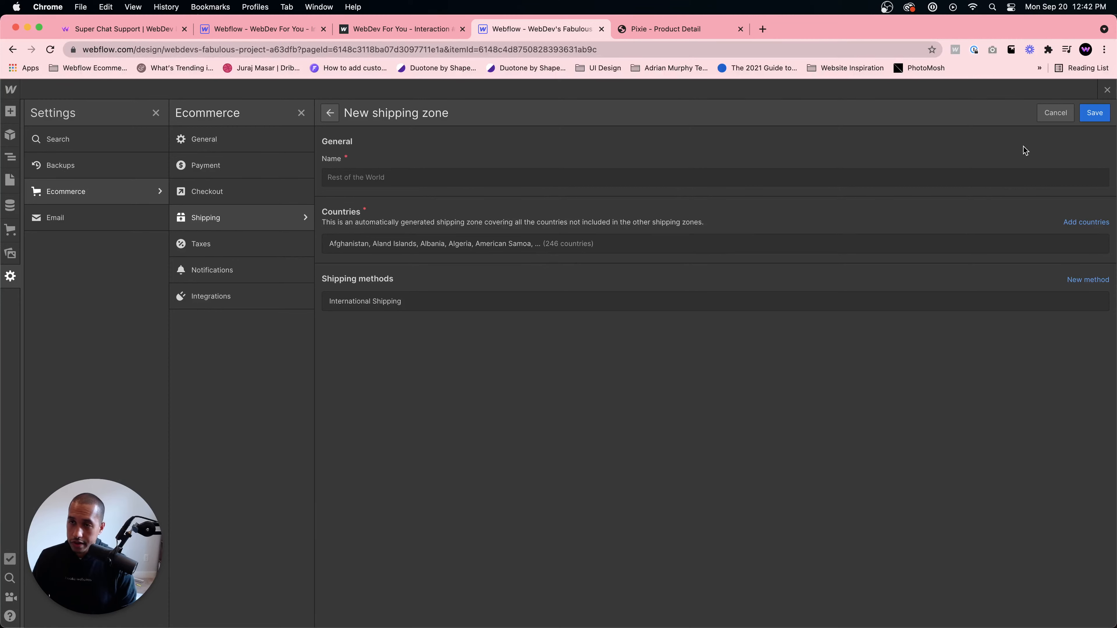
click(1093, 114)
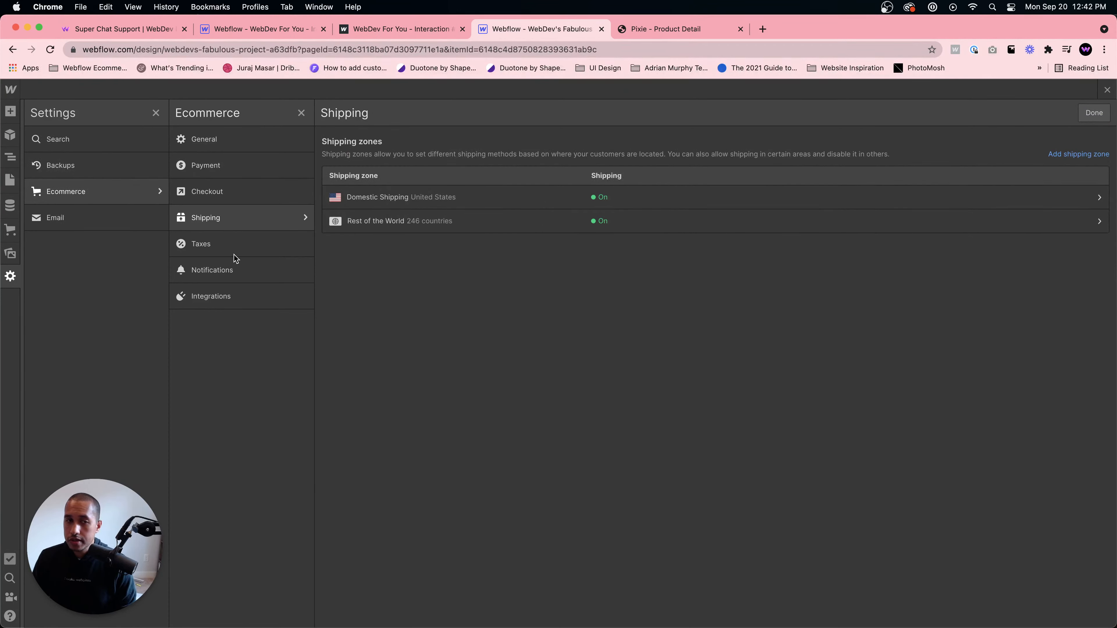
- Open the Taxes settings and review the countries' auto tax calculation list
click(225, 245)
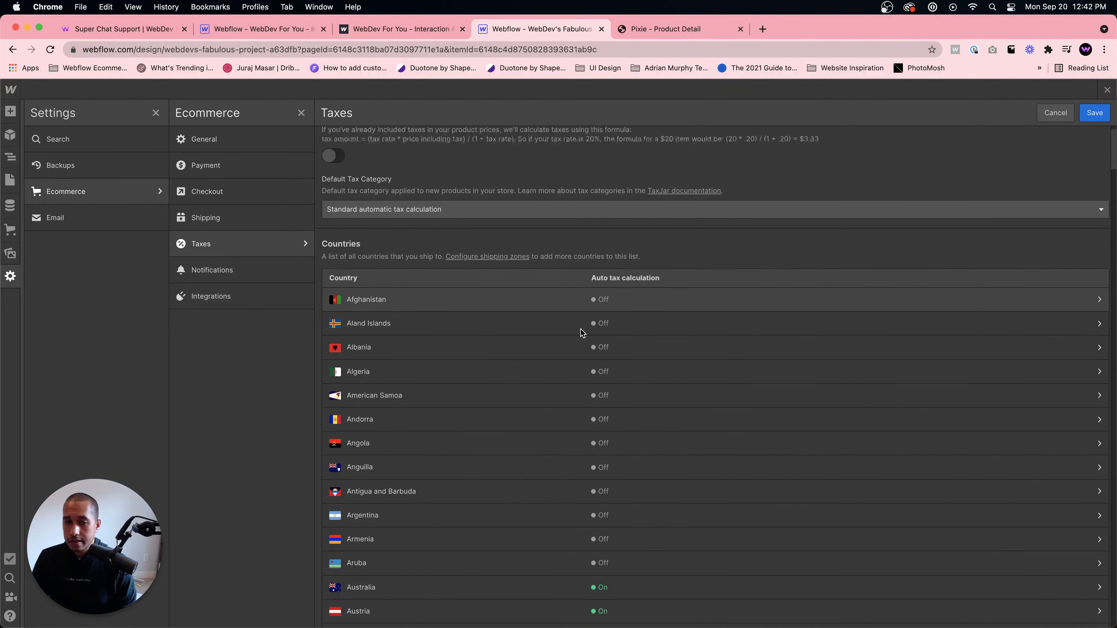
scroll(580, 329, down, 5)
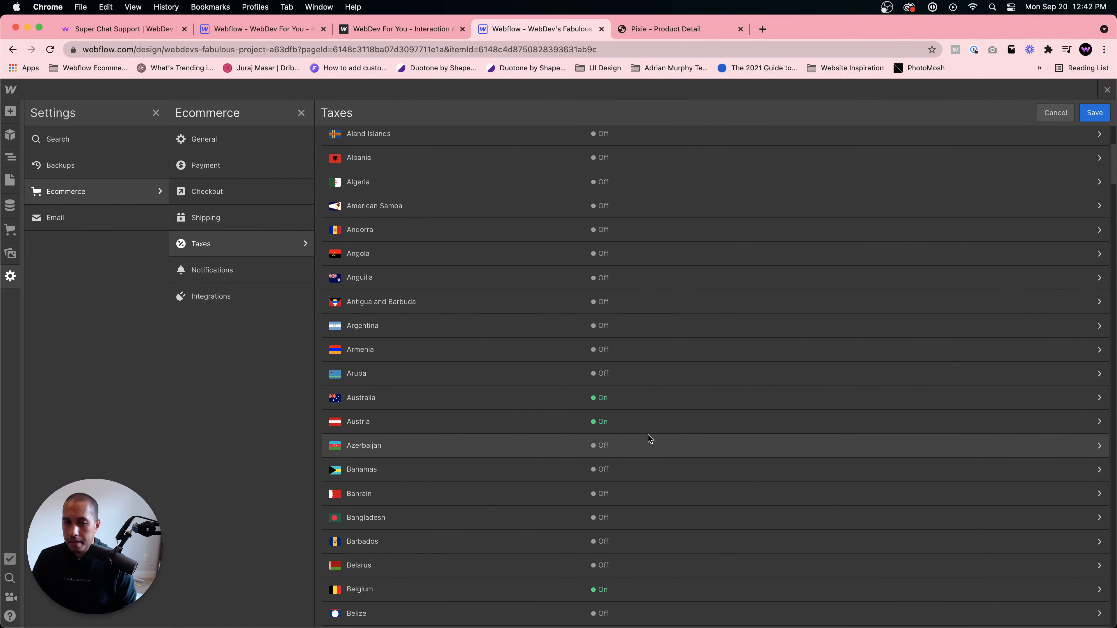
scroll(648, 436, down, 5)
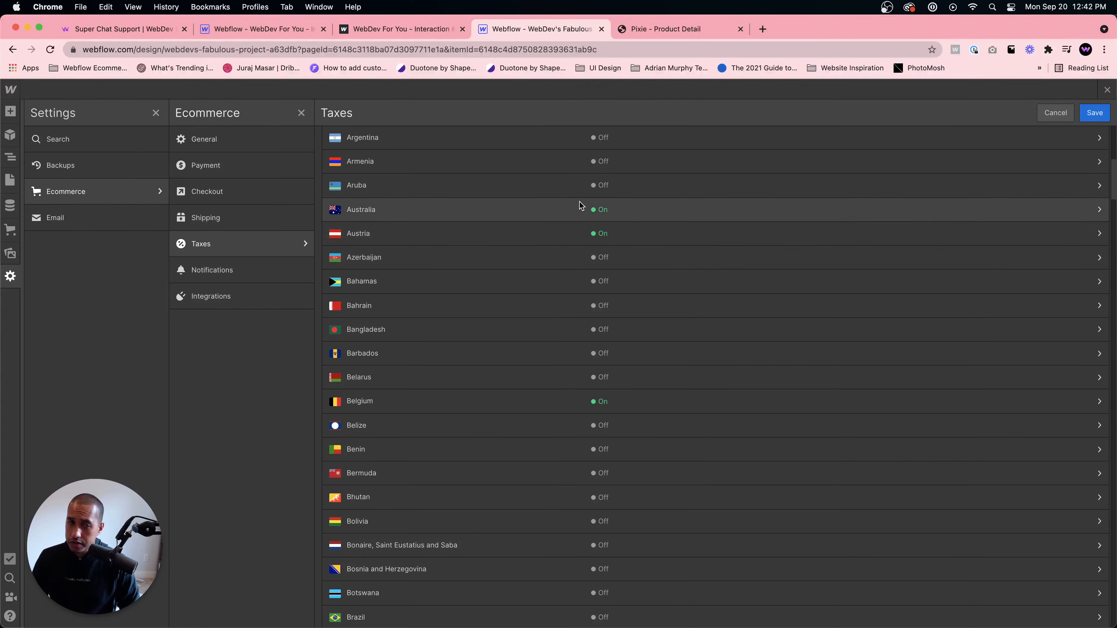
scroll(561, 436, down, 1)
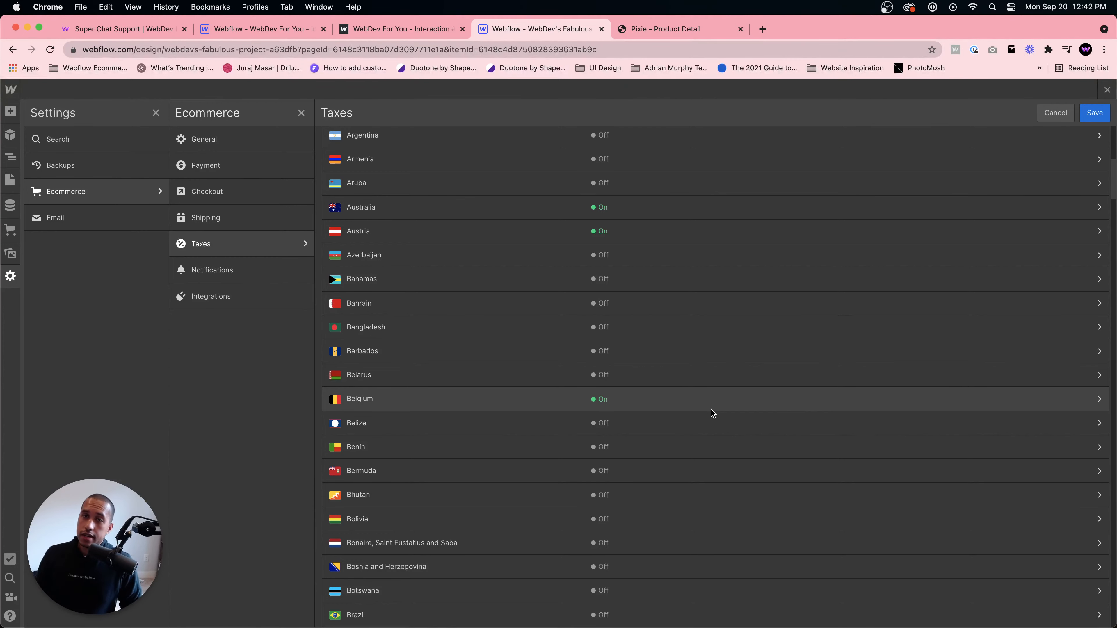
- Open a new browser tab and search Google for taxjar
click(763, 29)
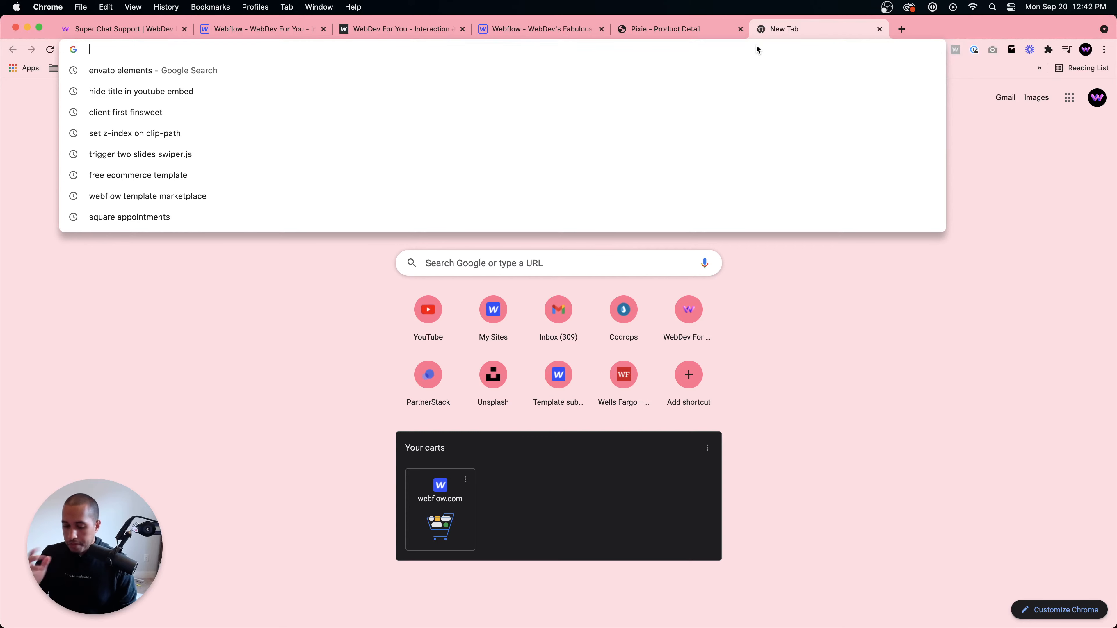
text(taxjar)
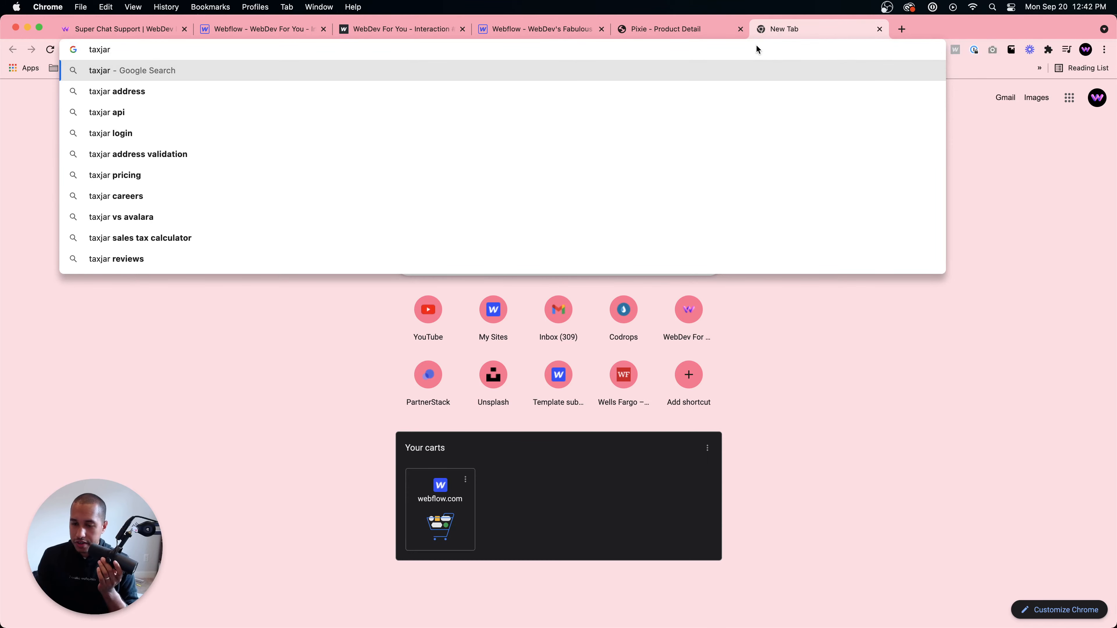
key(Return)
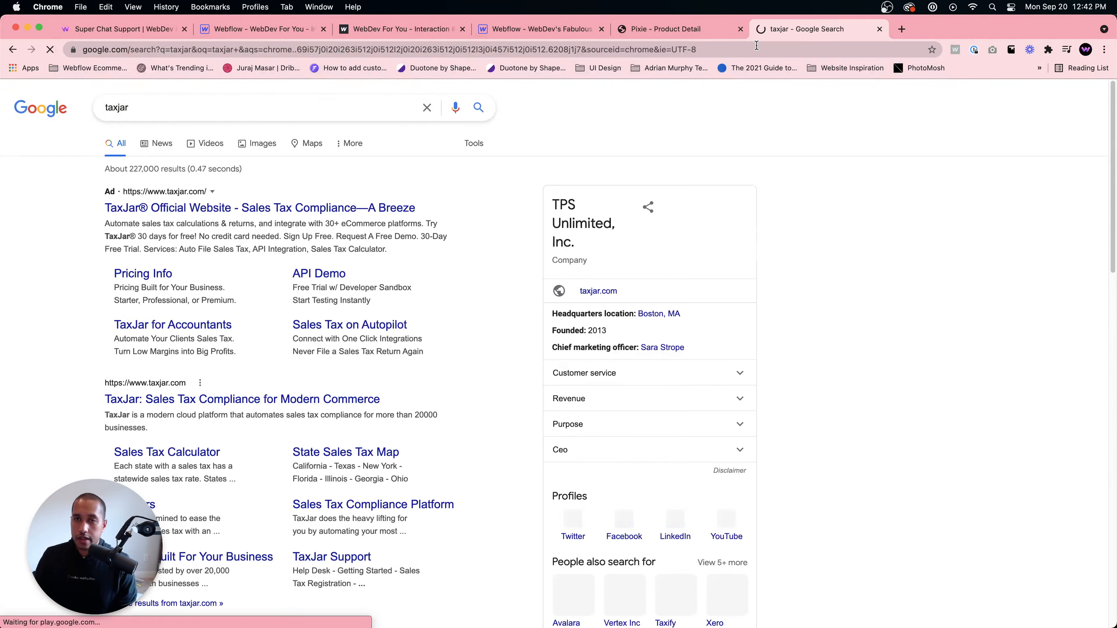
- Search Google for taxjar supported countries and open the TaxJar support article about supported countries
click(296, 102)
text(s)
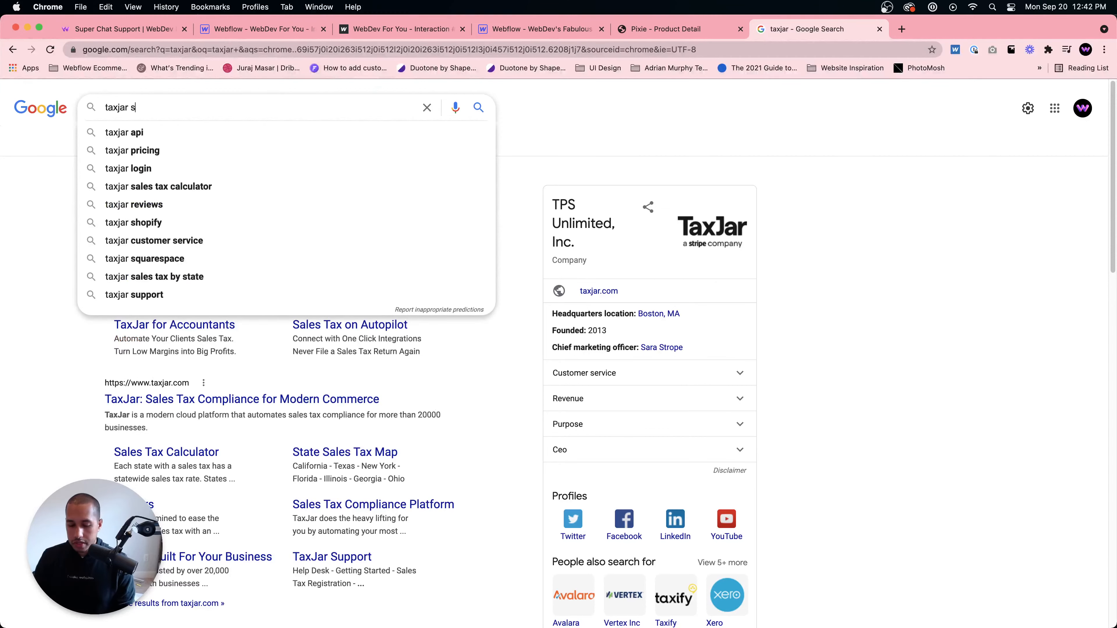
text(upported countries)
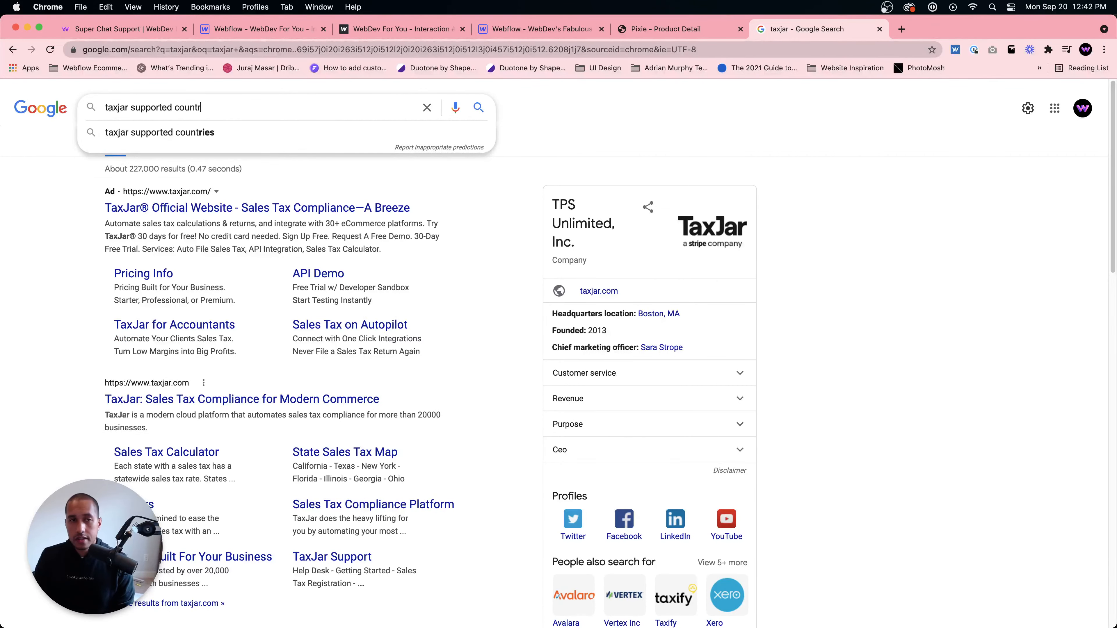
key(Return)
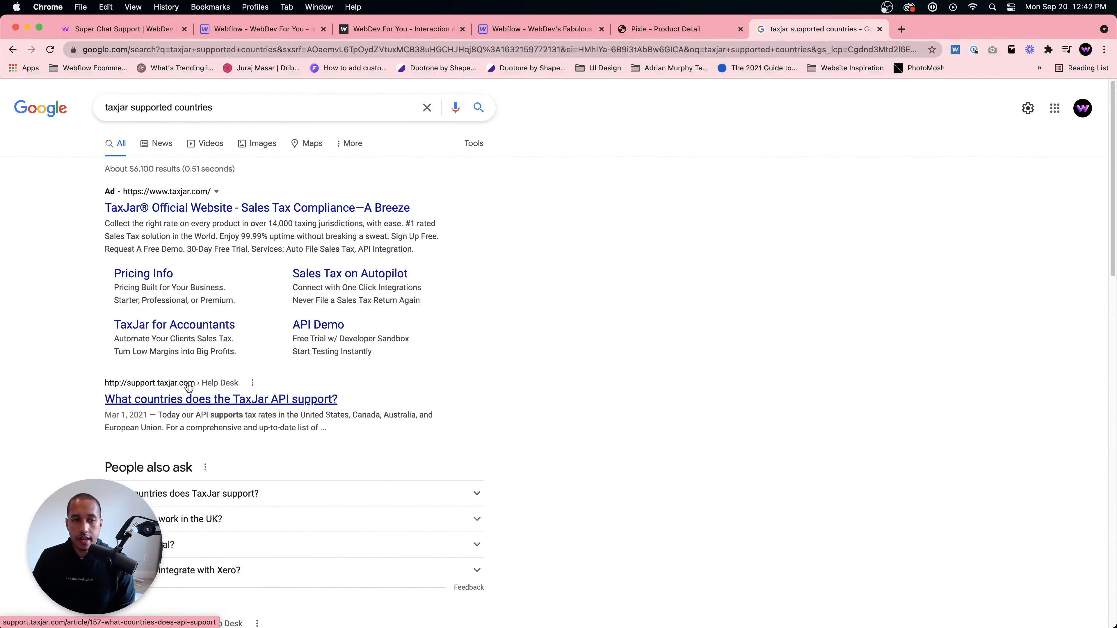
click(188, 398)
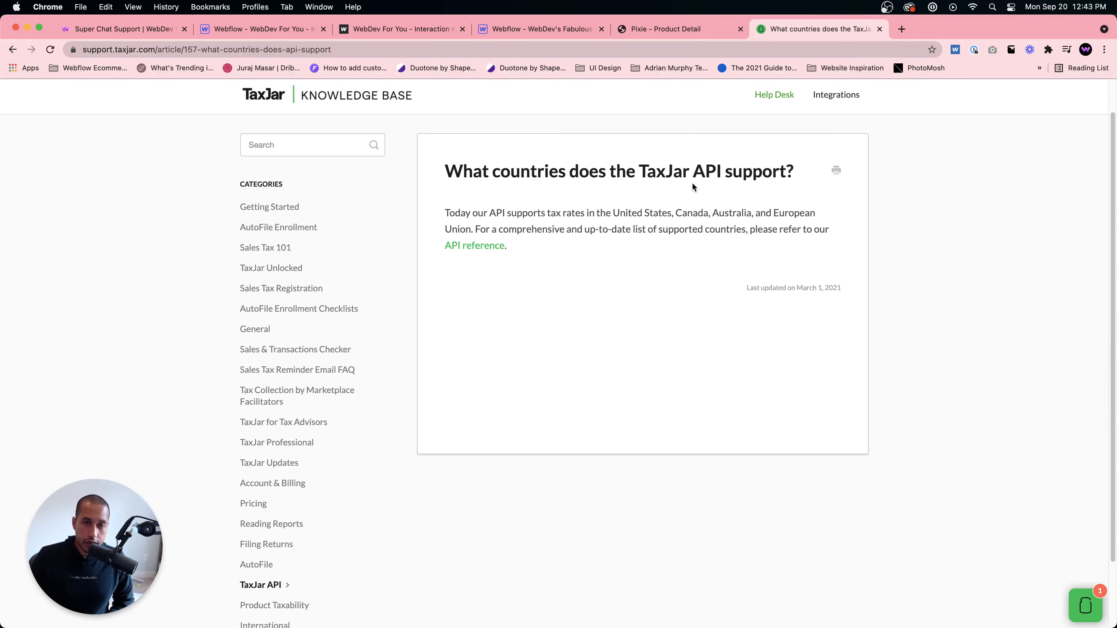
- Open the TaxJar API reference's list of supported countries and review it
click(13, 49)
scroll(264, 317, down, 8)
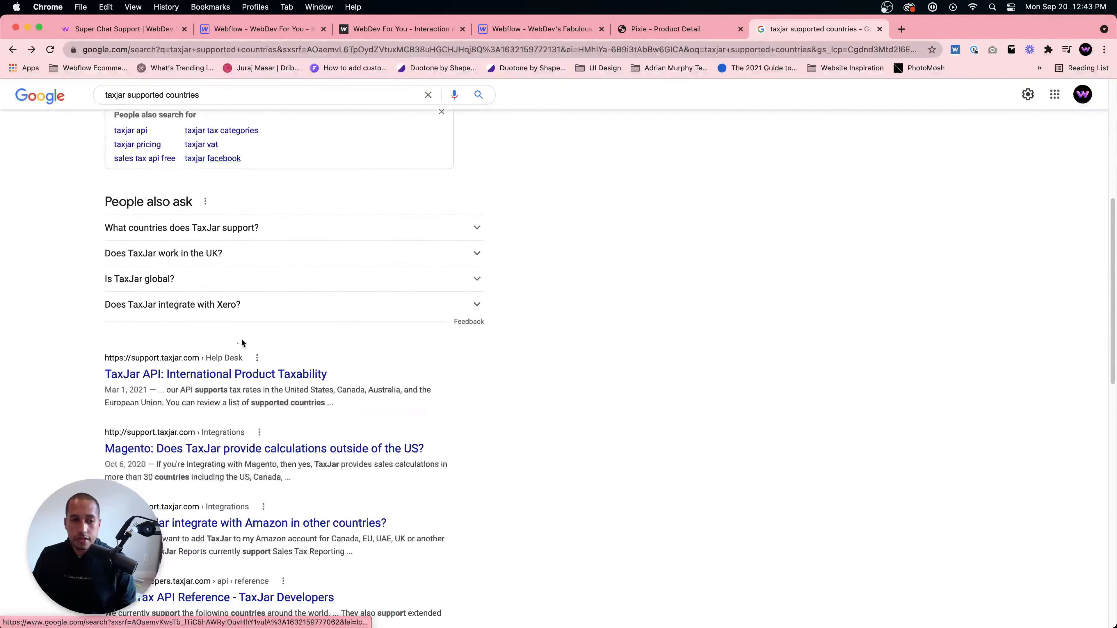
click(221, 378)
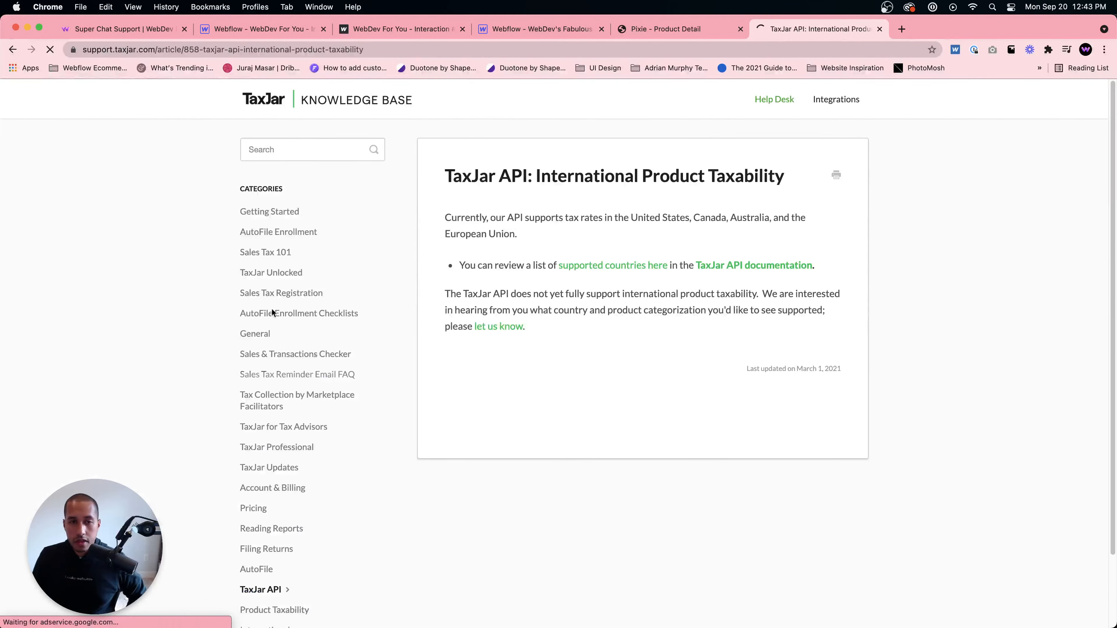
click(583, 307)
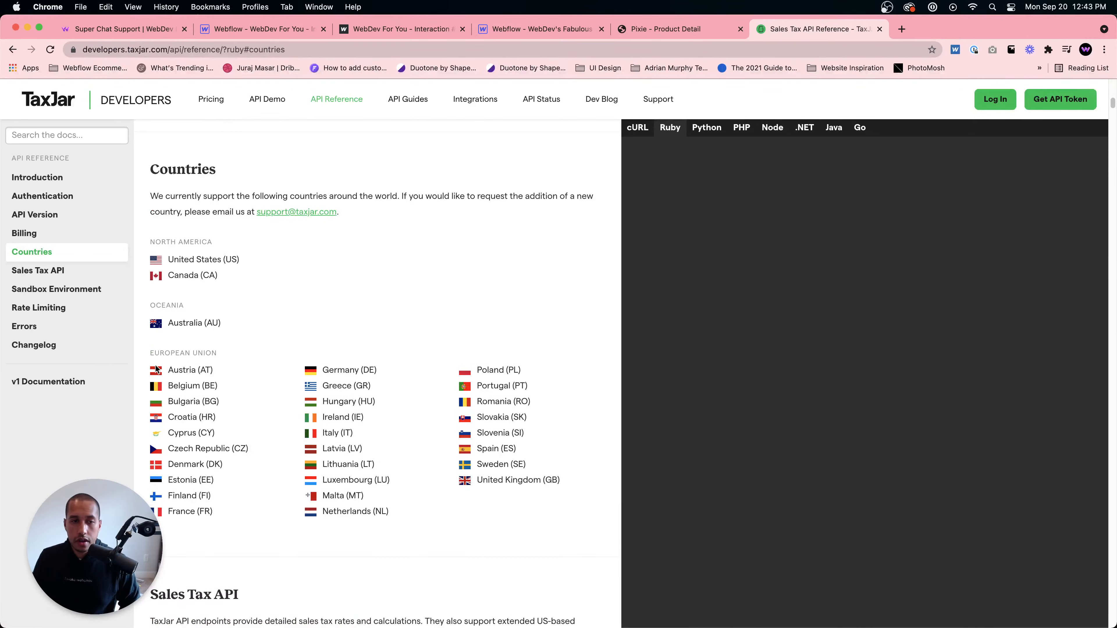
drag(166, 369, 224, 388)
click(531, 523)
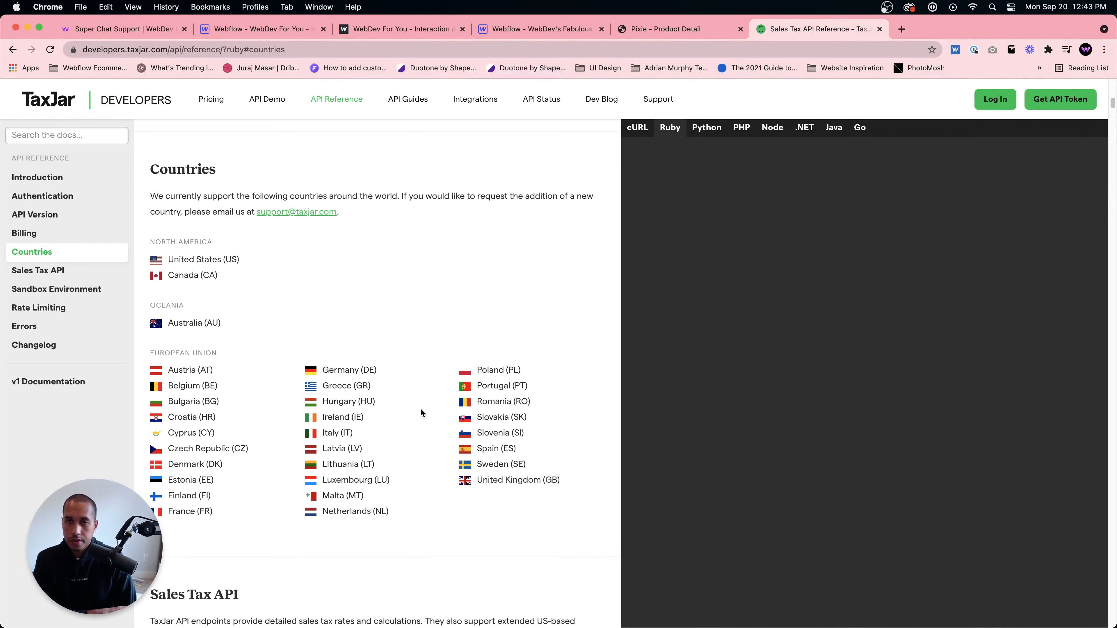
- Search Google in a new tab for tax configuration webflow and read the Webflow University Configure taxes lesson
click(554, 30)
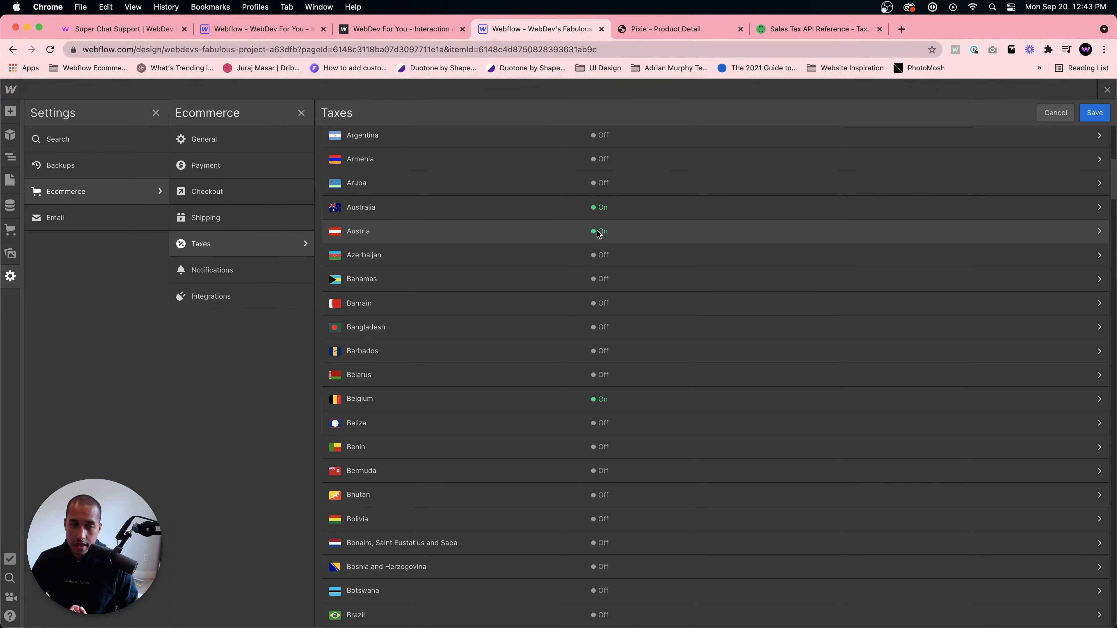
click(901, 29)
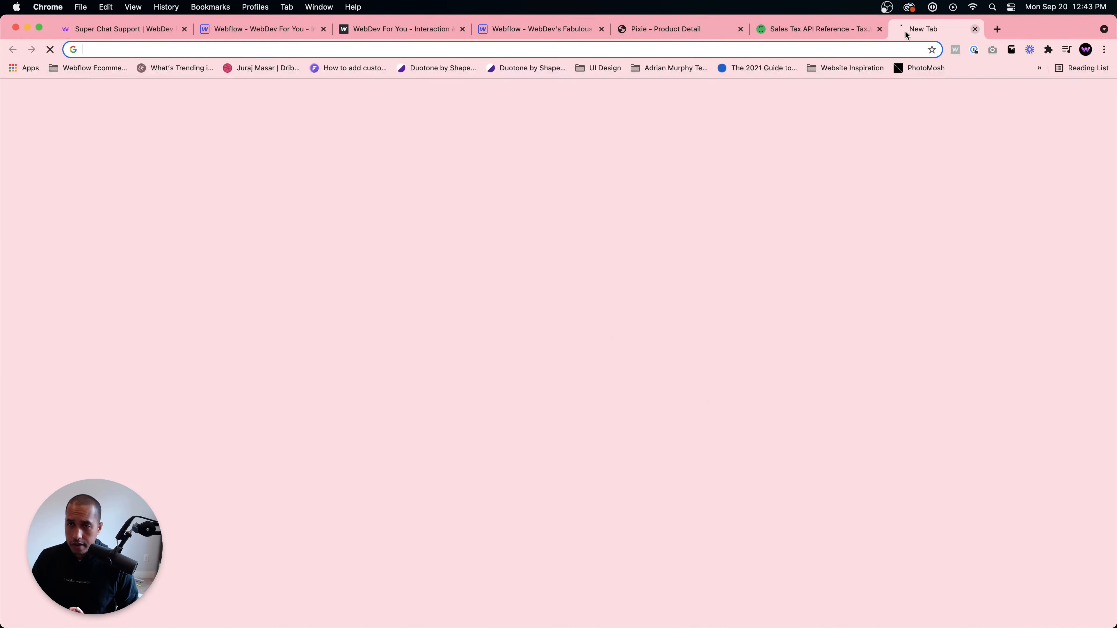
text(tax )
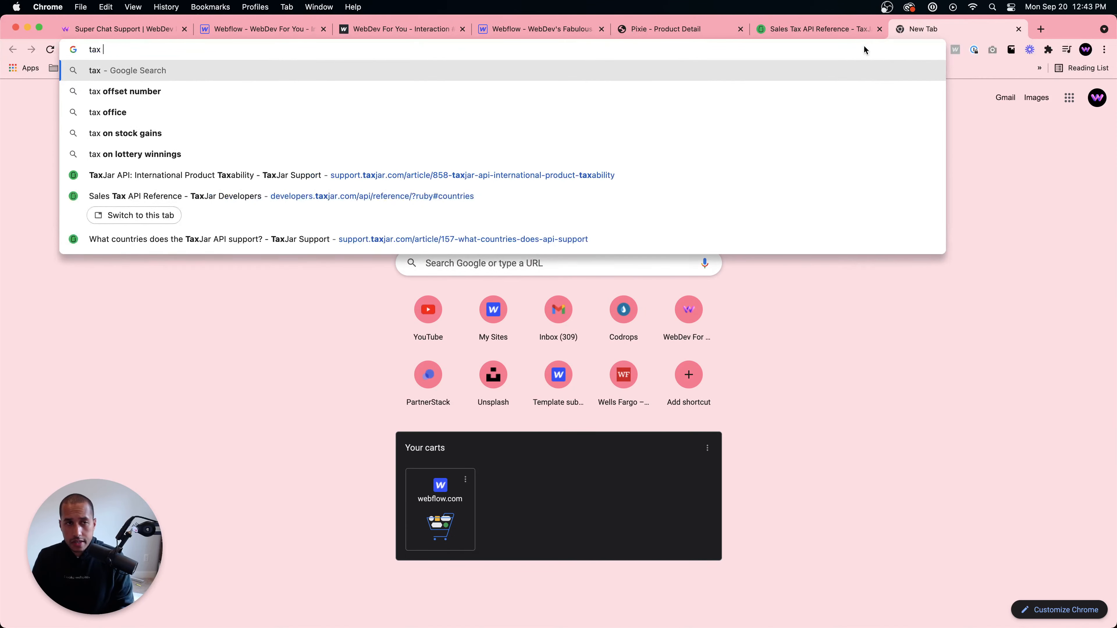
text(configuration webflow)
key(Return)
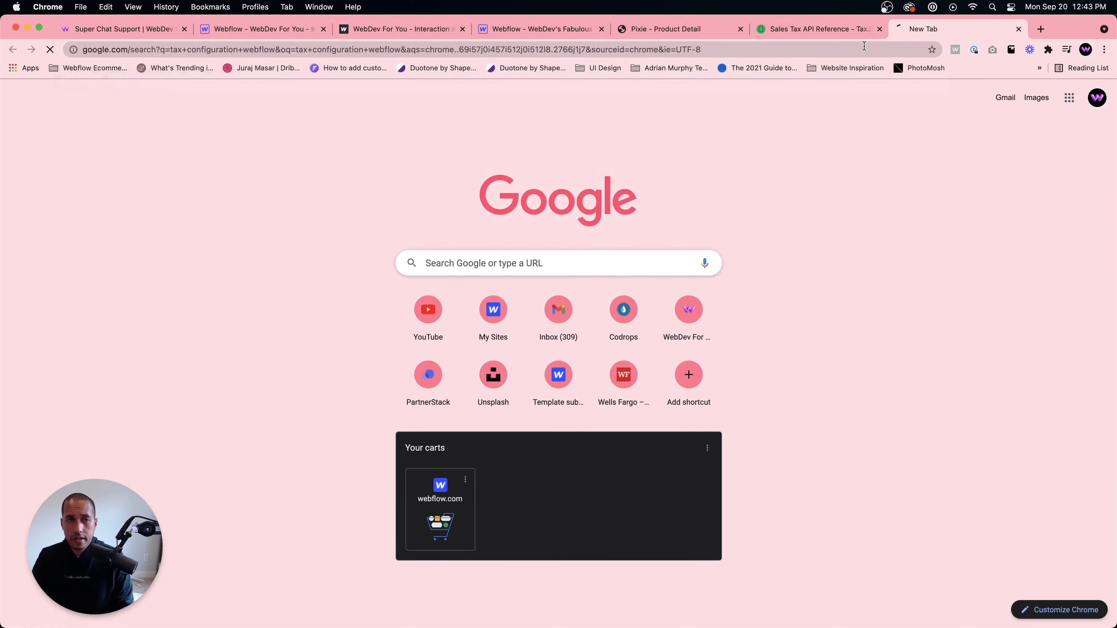
click(238, 207)
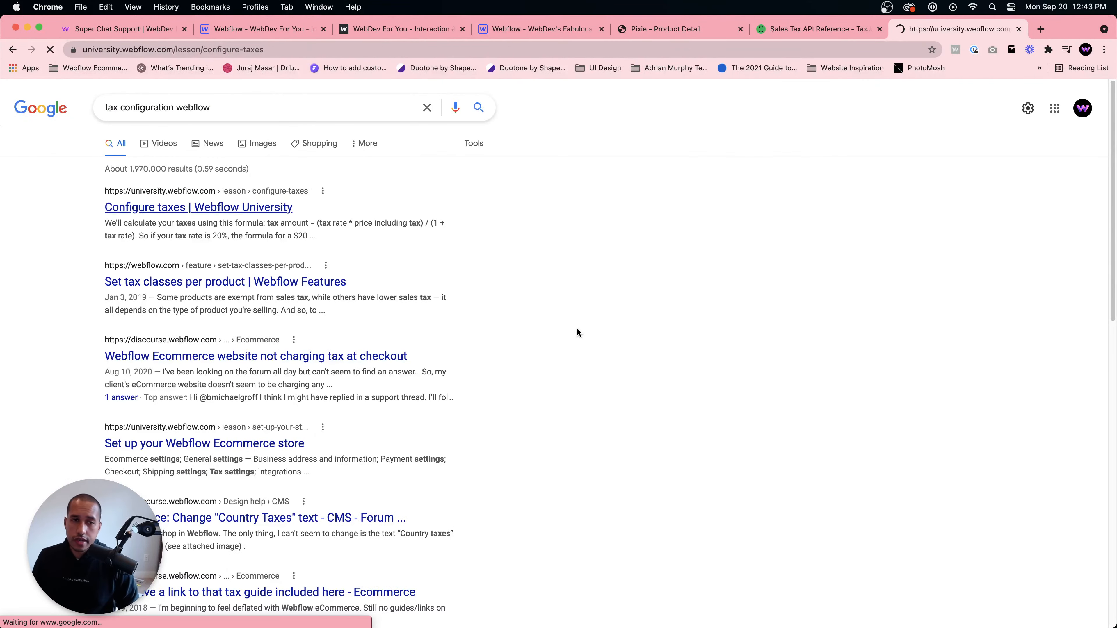
scroll(639, 376, down, 20)
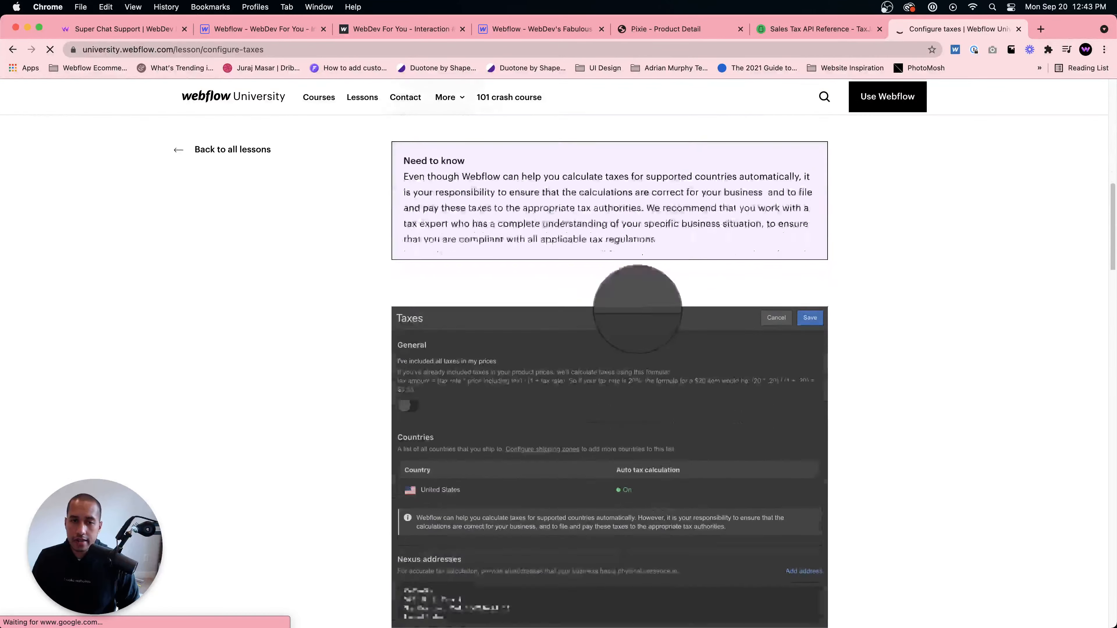
scroll(639, 389, down, 20)
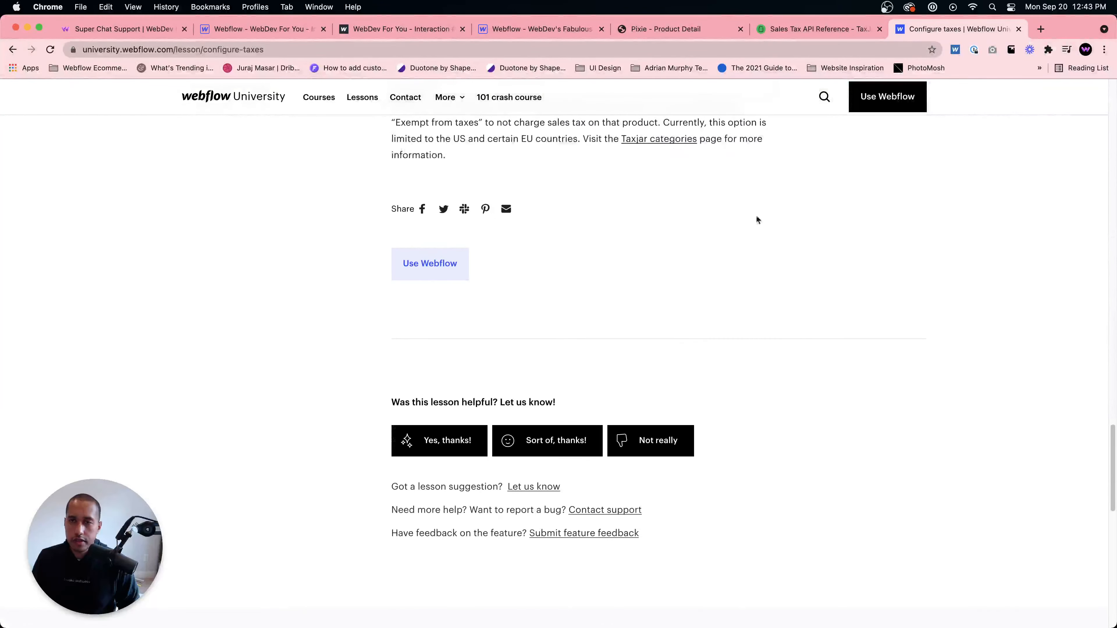
- Return to the Webflow Taxes settings, inspect Australia's auto tax calculation, and scroll through the countries list
click(640, 29)
click(829, 30)
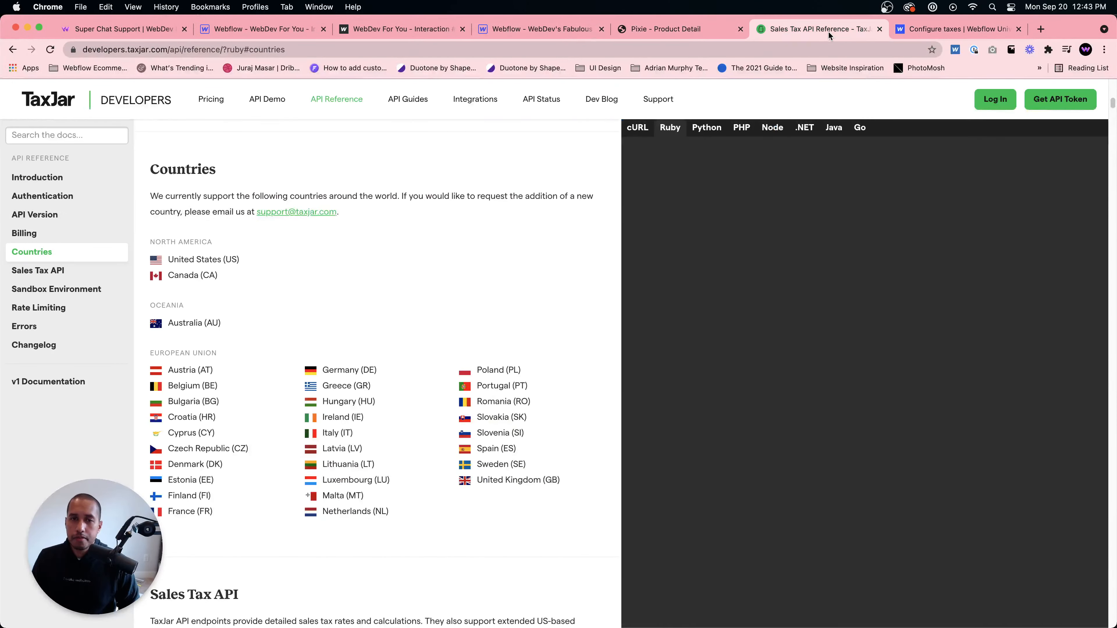
click(541, 29)
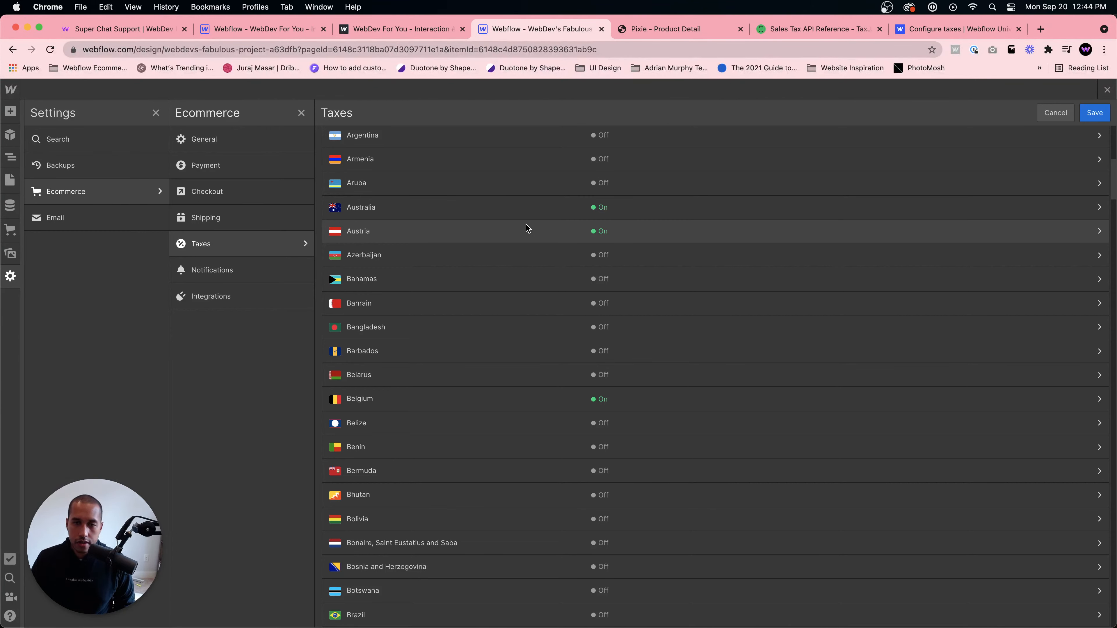
click(604, 216)
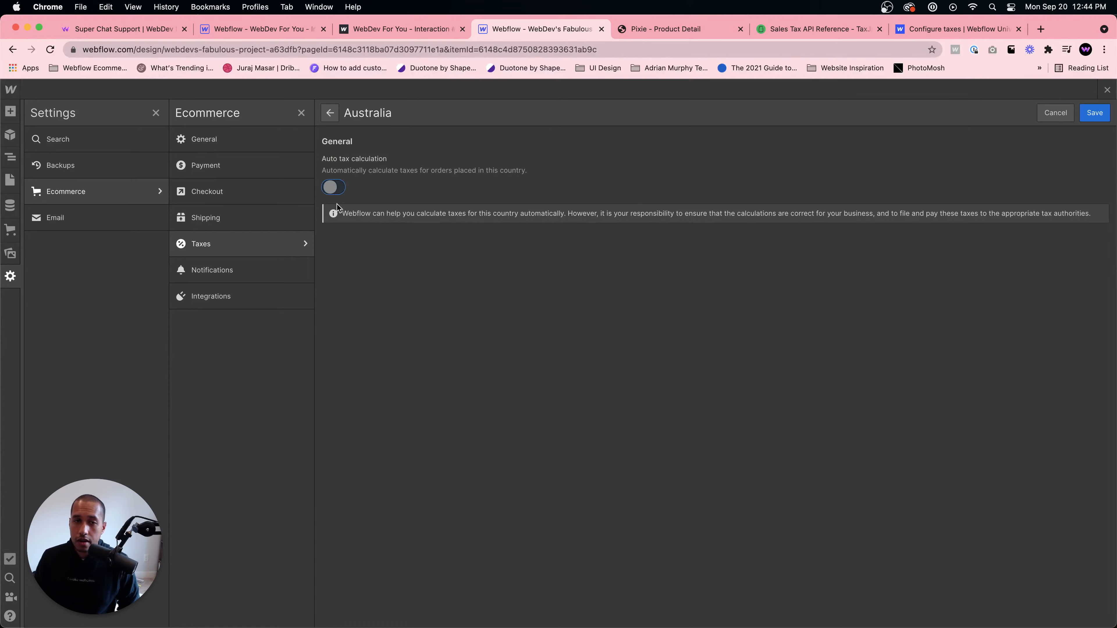
click(1083, 115)
scroll(631, 430, down, 8)
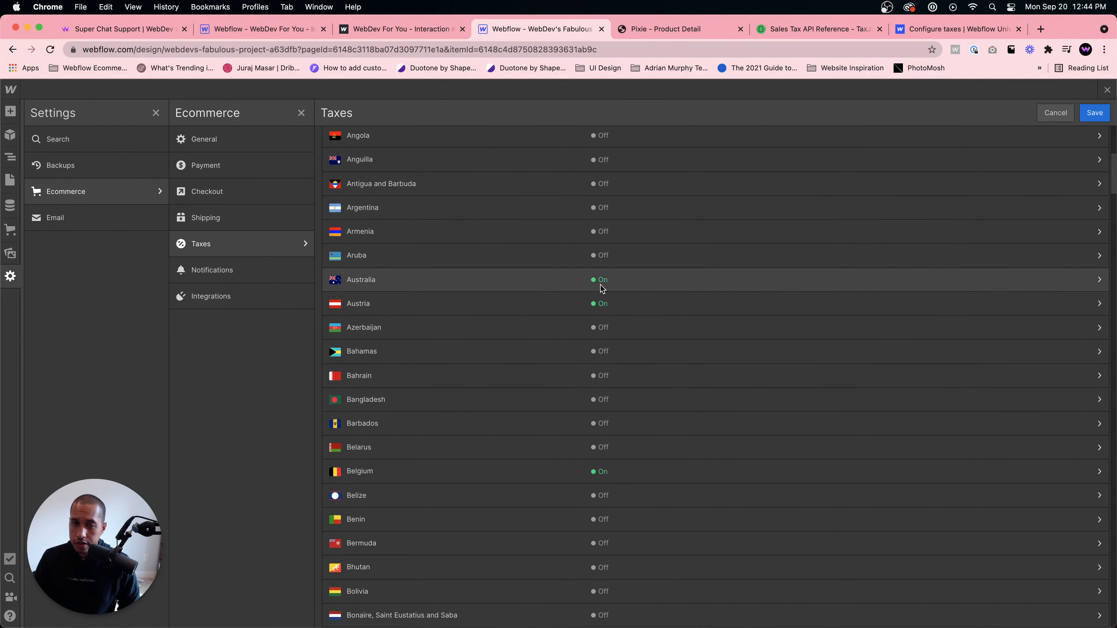
scroll(611, 314, down, 3)
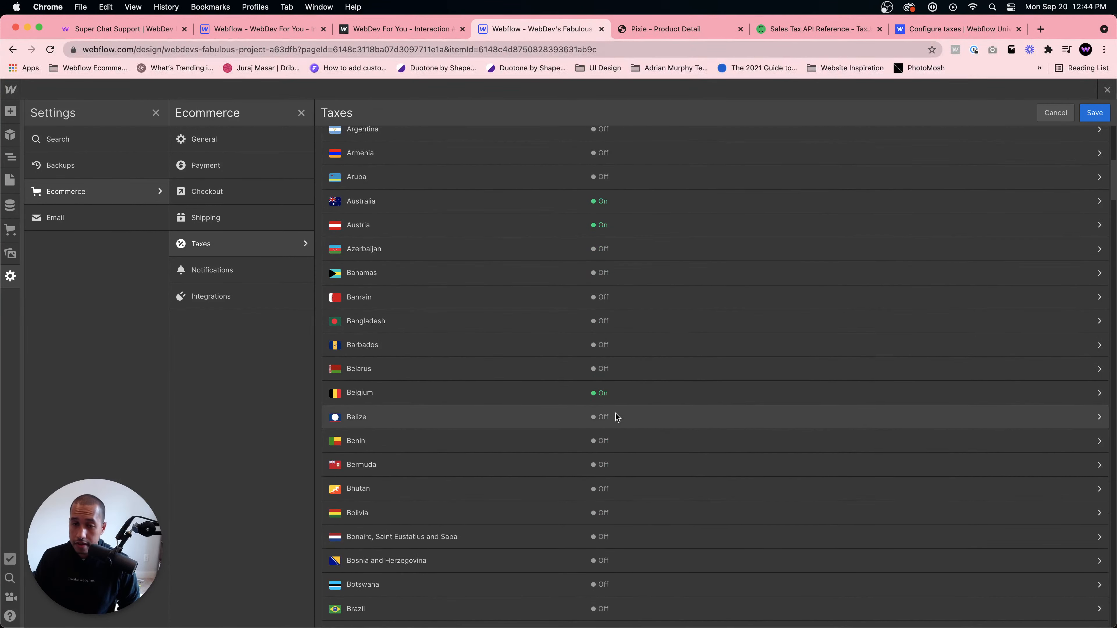
scroll(553, 425, down, 20)
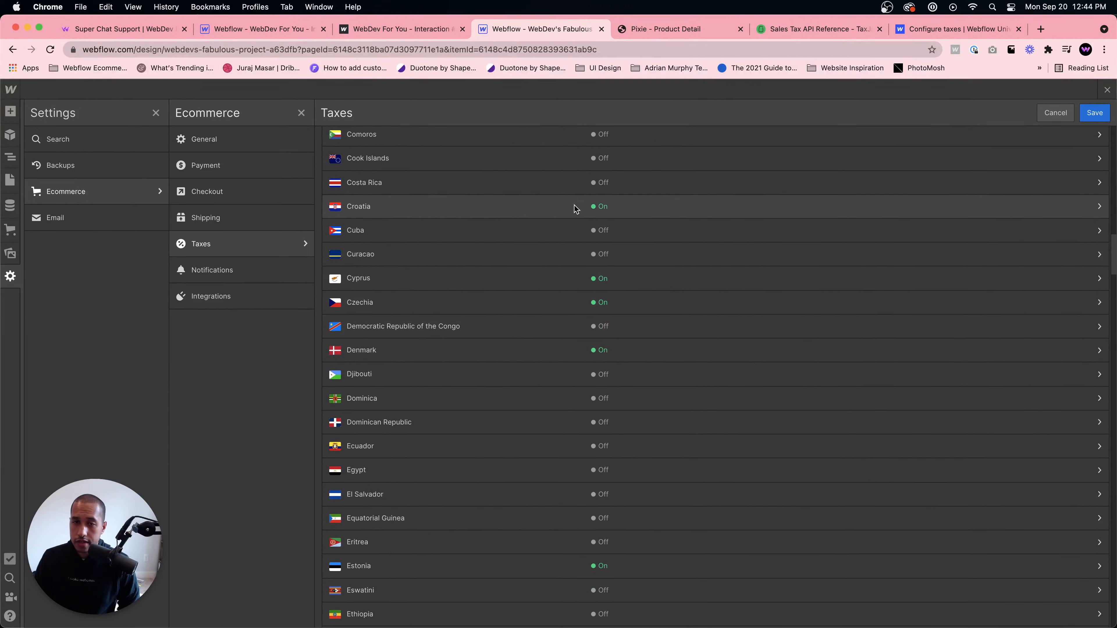
scroll(563, 516, down, 20)
scroll(657, 577, down, 20)
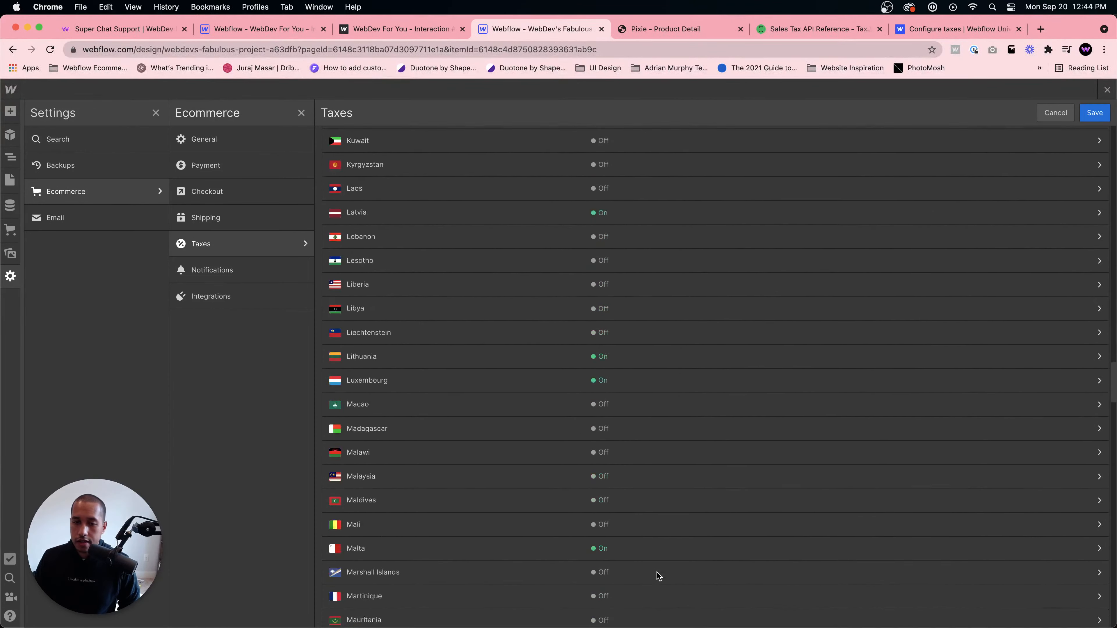
- Close the tax settings and open the Ecommerce setup guide's Add a cart task
click(1093, 114)
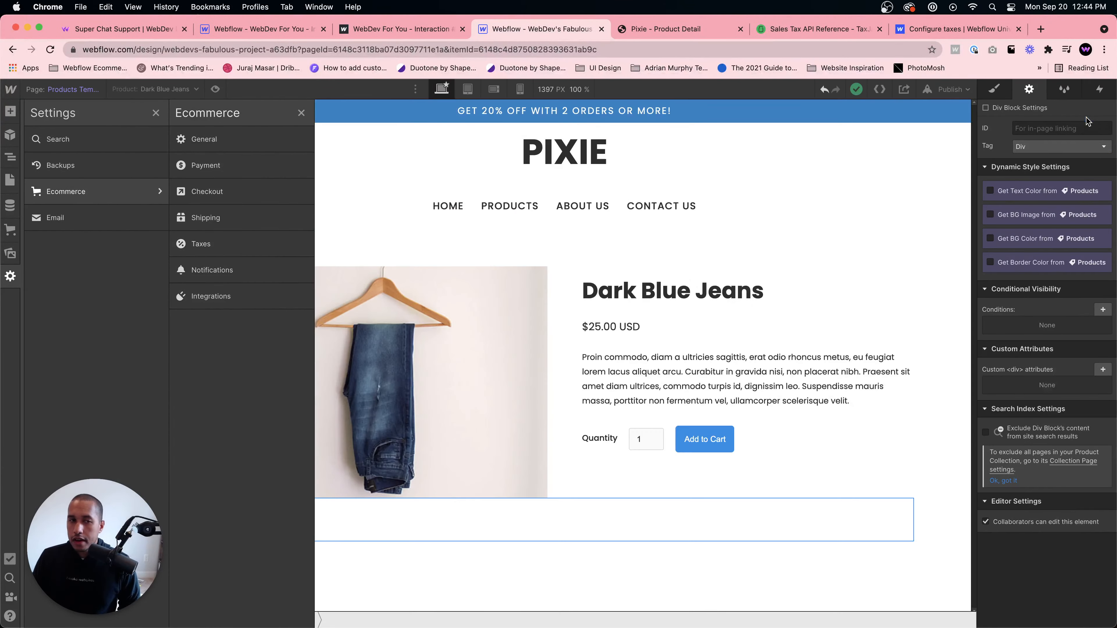
click(11, 230)
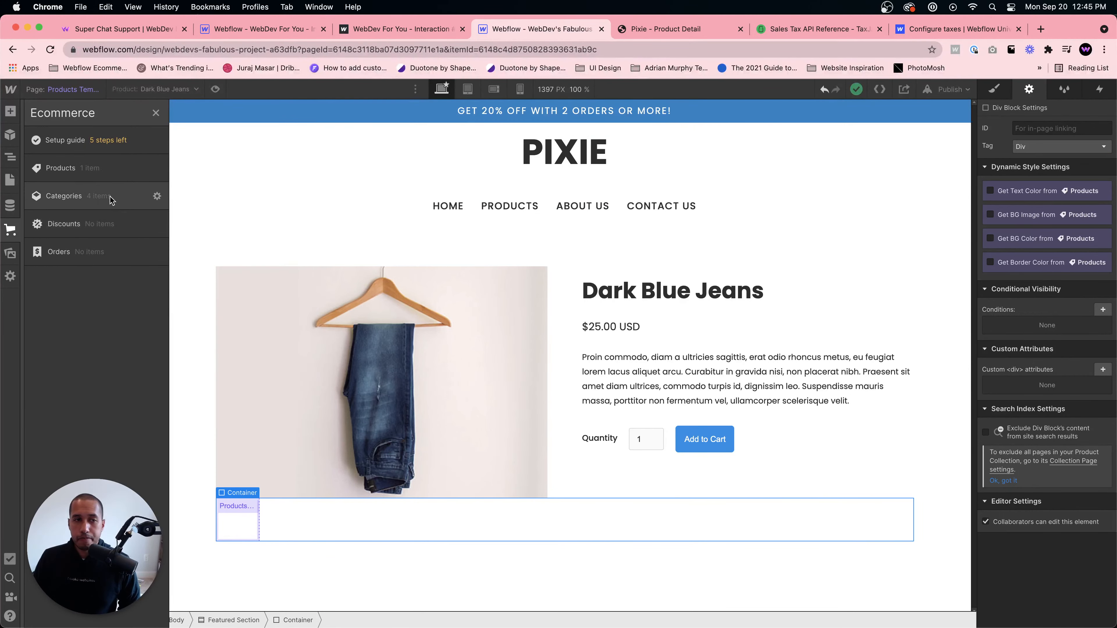
click(104, 172)
click(105, 171)
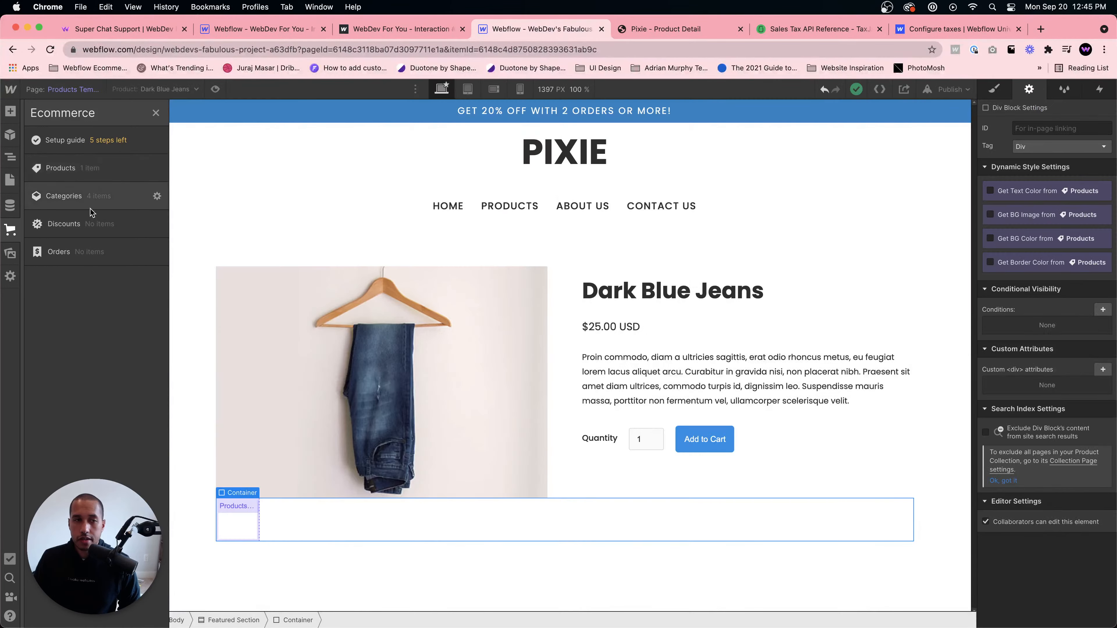
click(113, 142)
scroll(264, 405, down, 2)
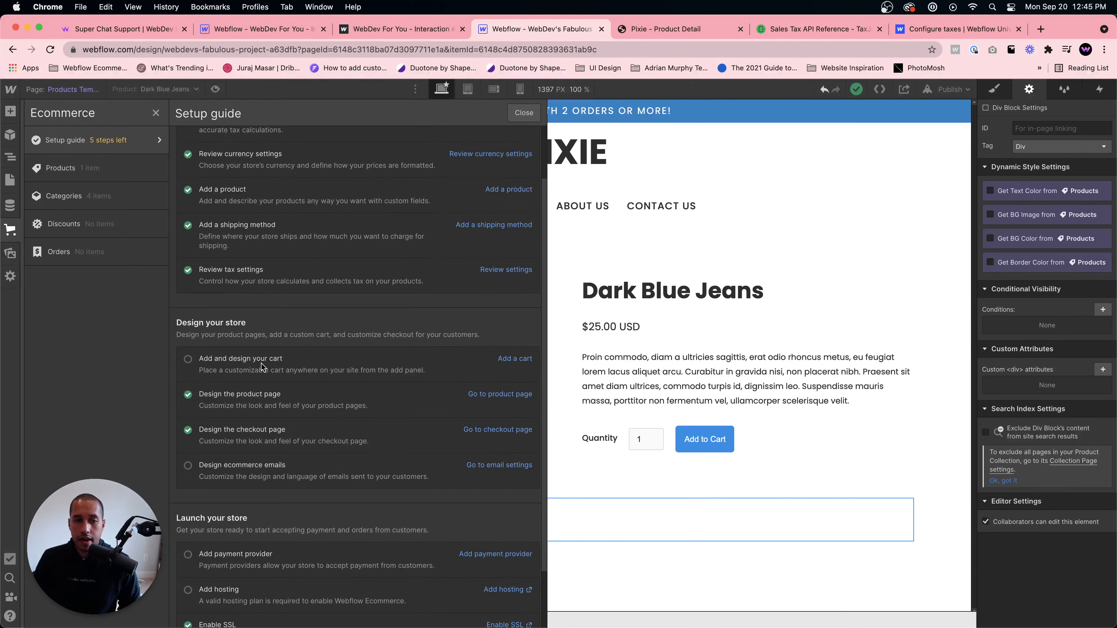
click(503, 362)
- Open the Nav Section symbol for editing and select its Navbar
click(307, 520)
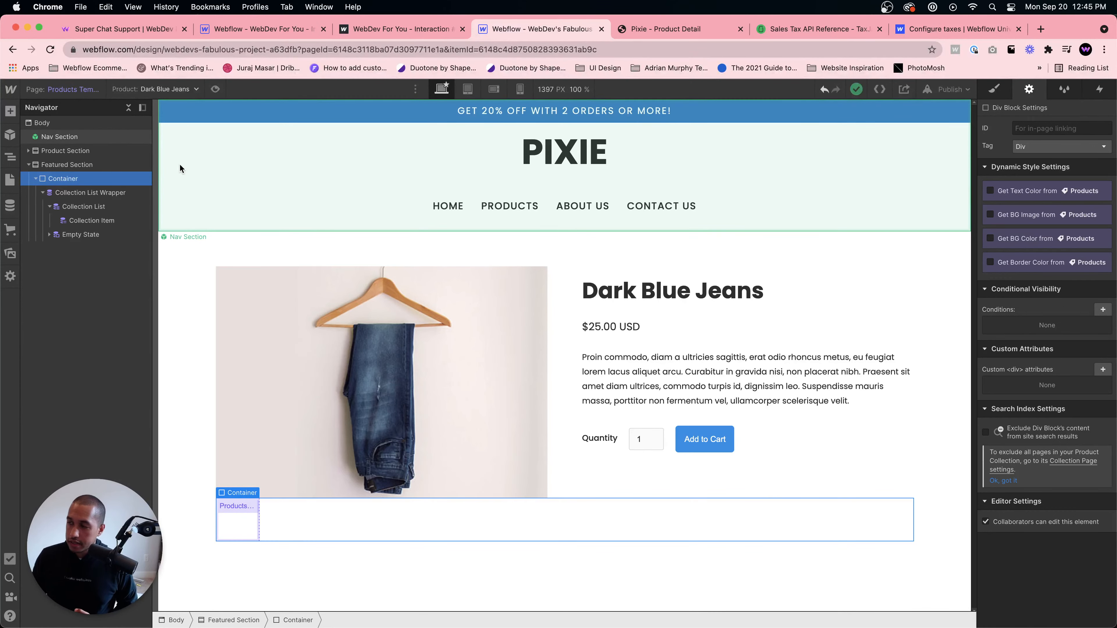
click(234, 218)
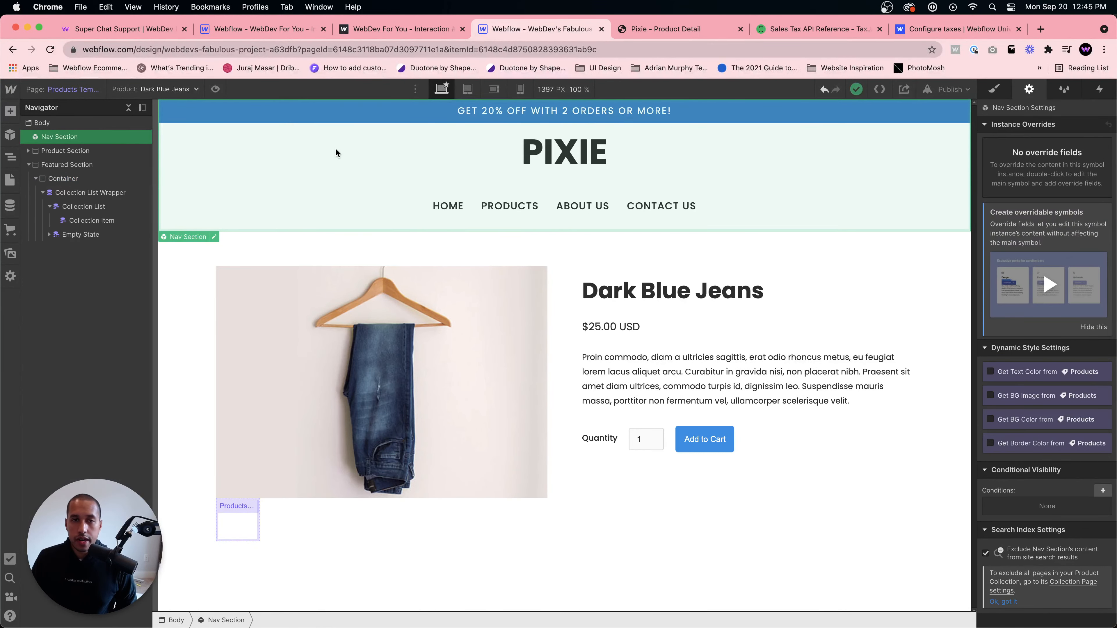
double_click(334, 149)
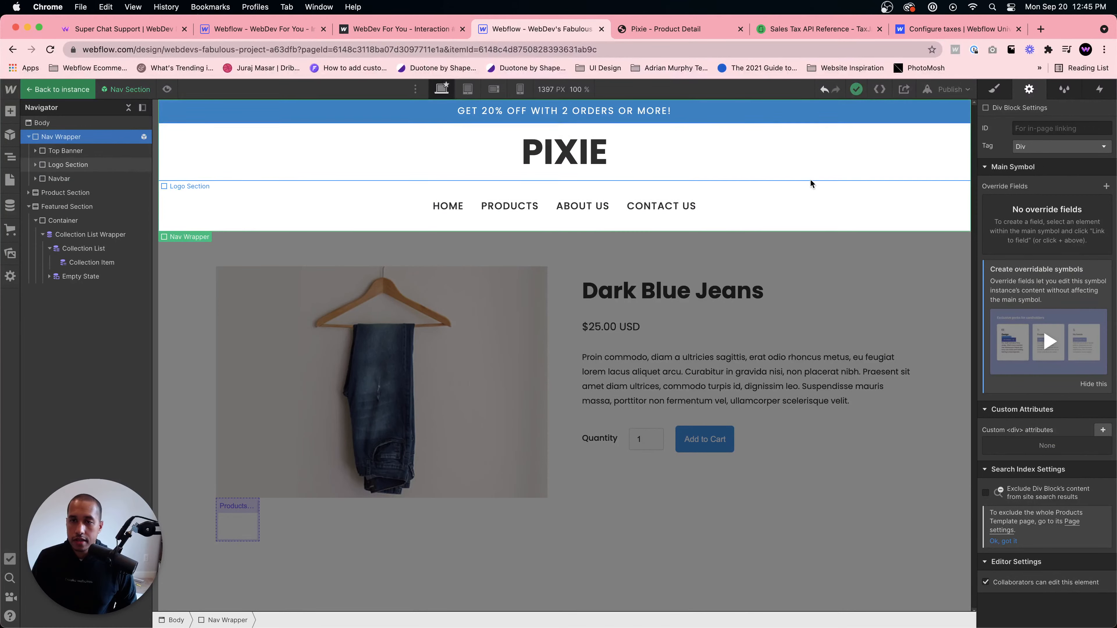
click(813, 203)
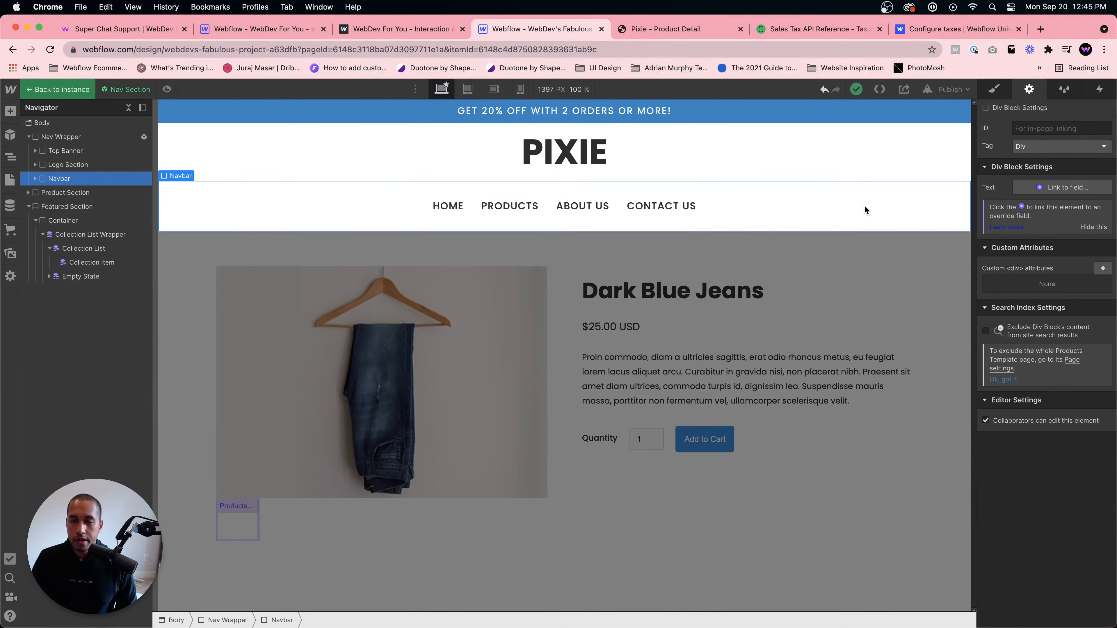
- Try to add an Add to Cart element inside the Navbar through Quick Find
key(super+e)
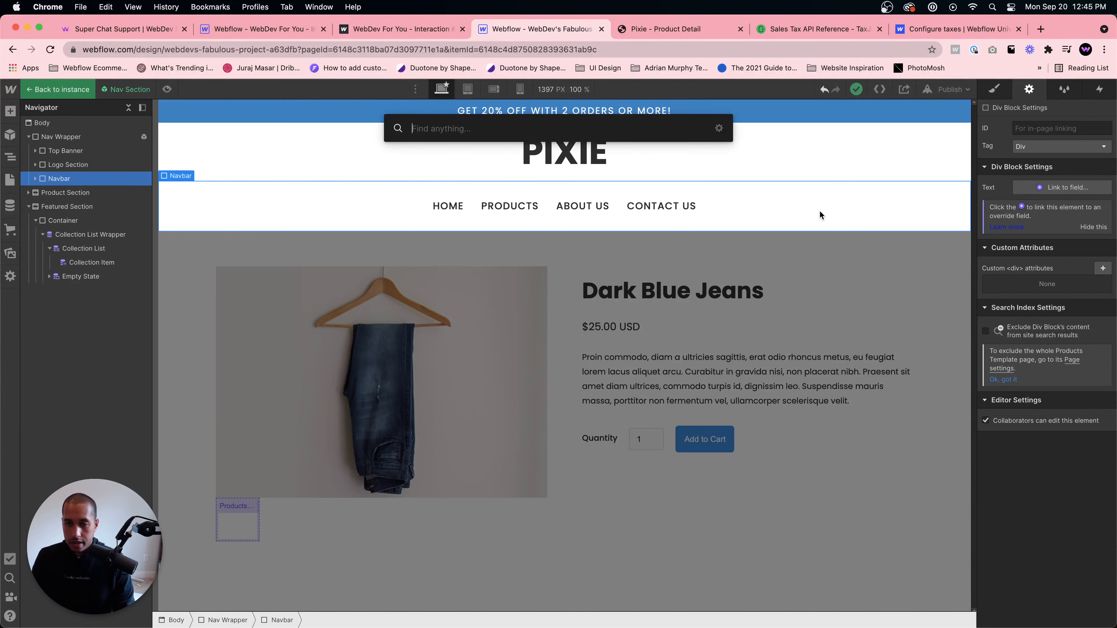
text(navbar)
key(Return)
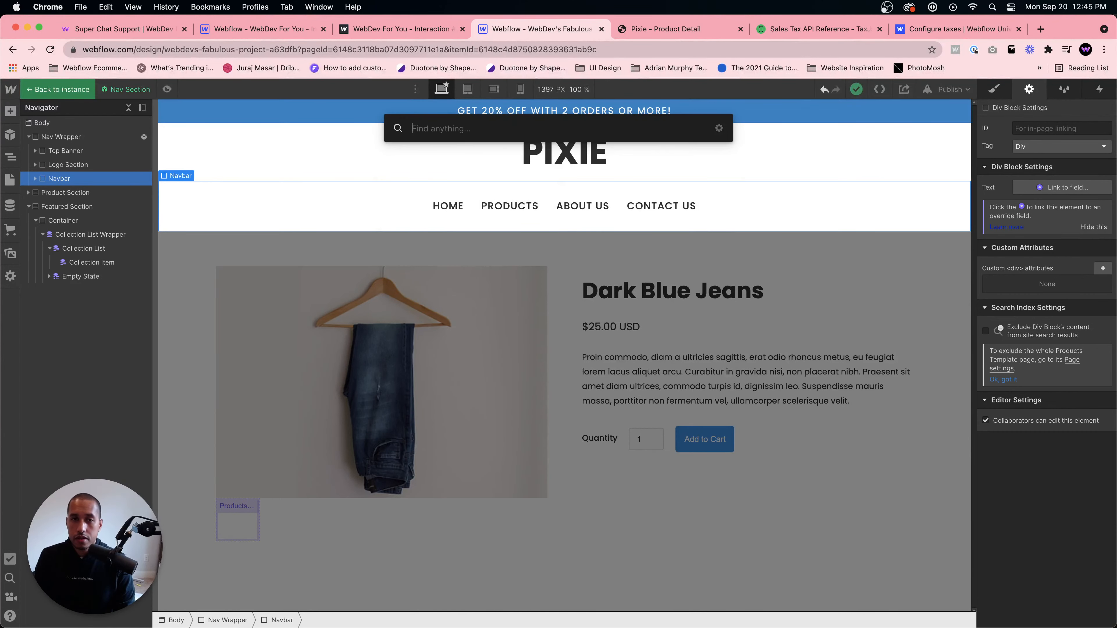
text(cart)
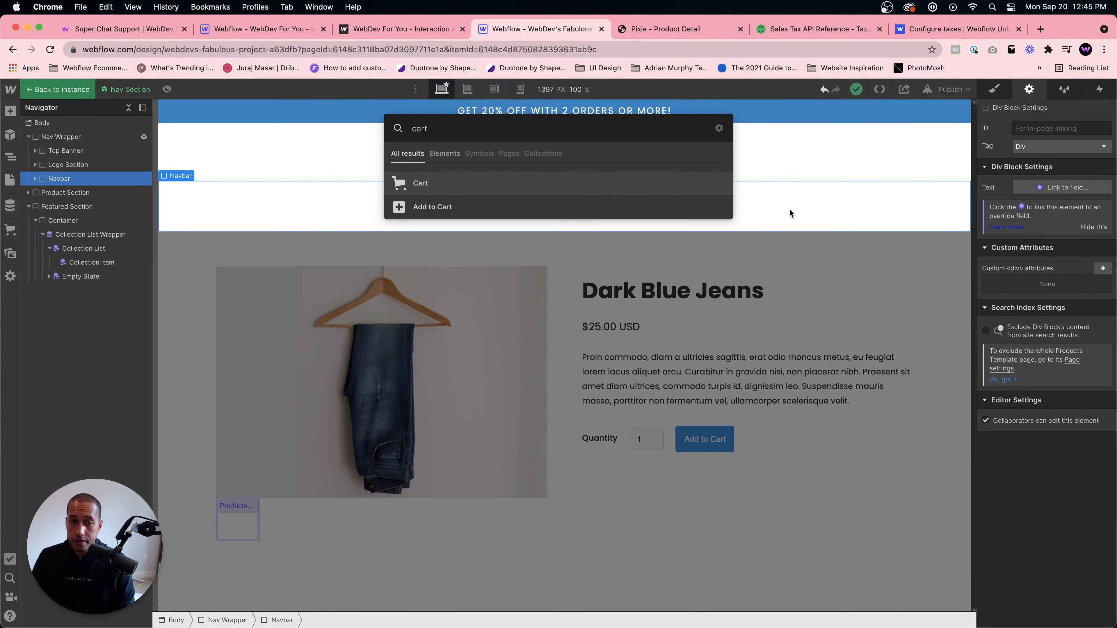
key(Down)
key(Return)
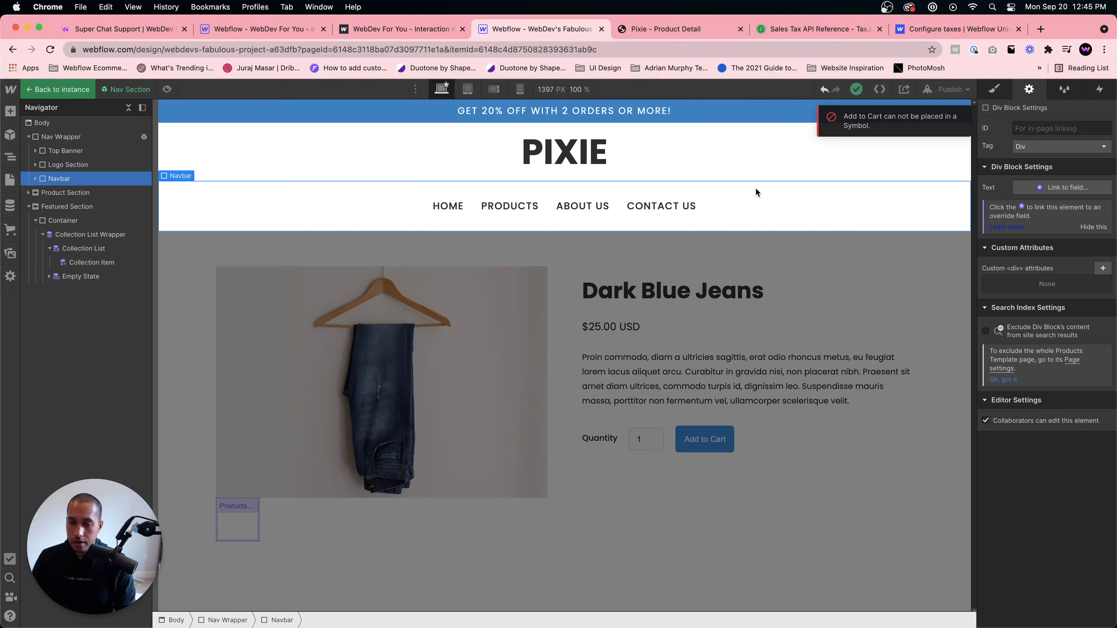
- Add a Cart element to the Navbar using Quick Find
key(super+e)
text(cart)
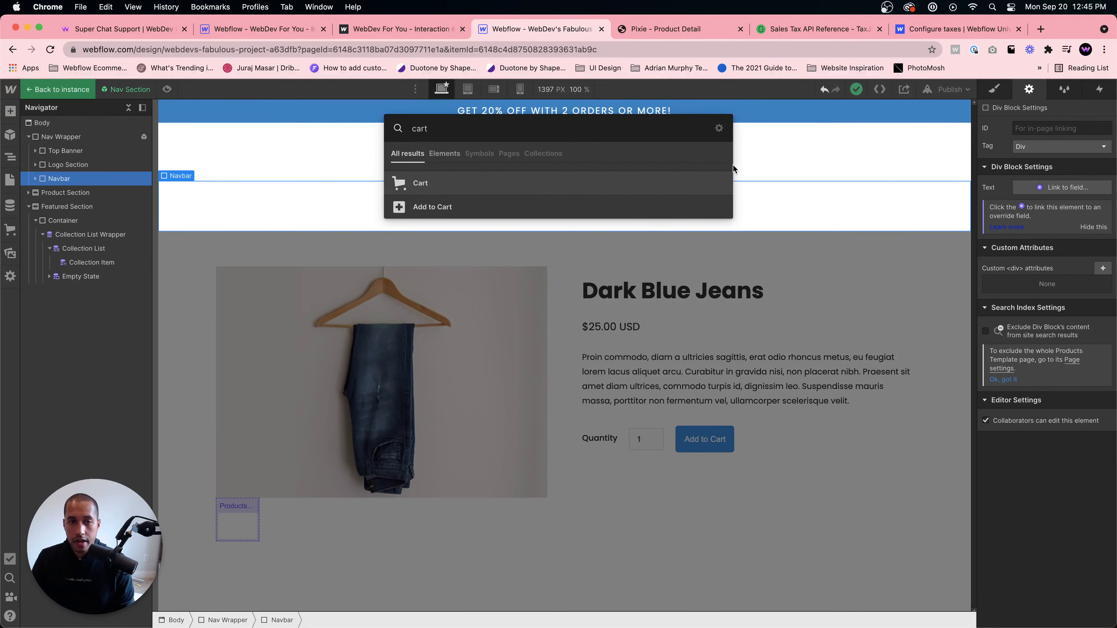
click(602, 178)
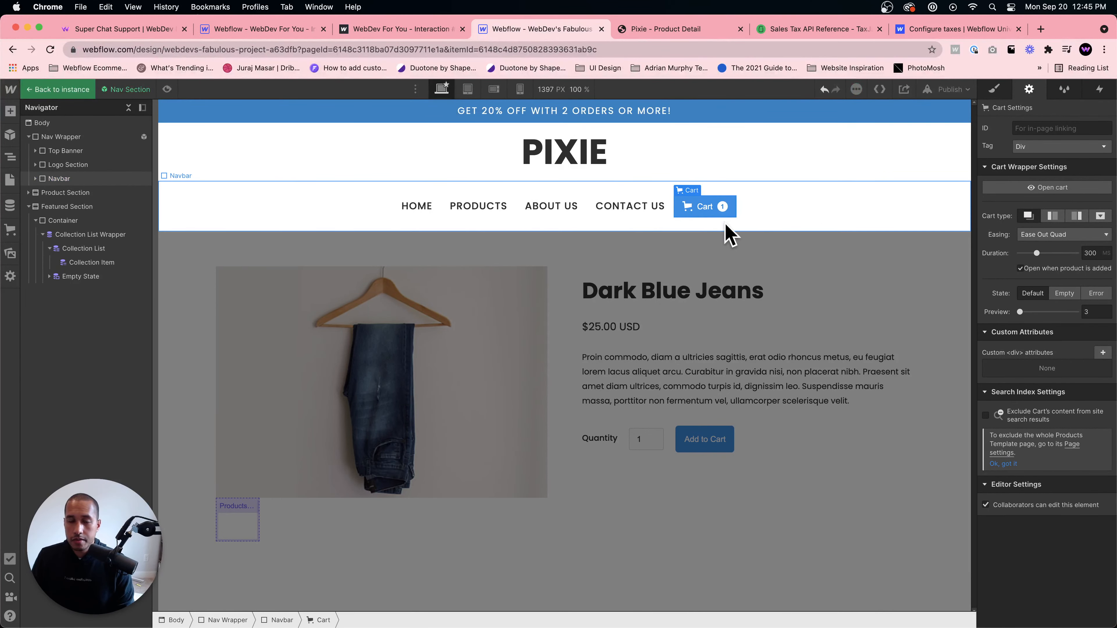
- Inspect the style settings of the cart, its cart button and the Navbar
click(995, 89)
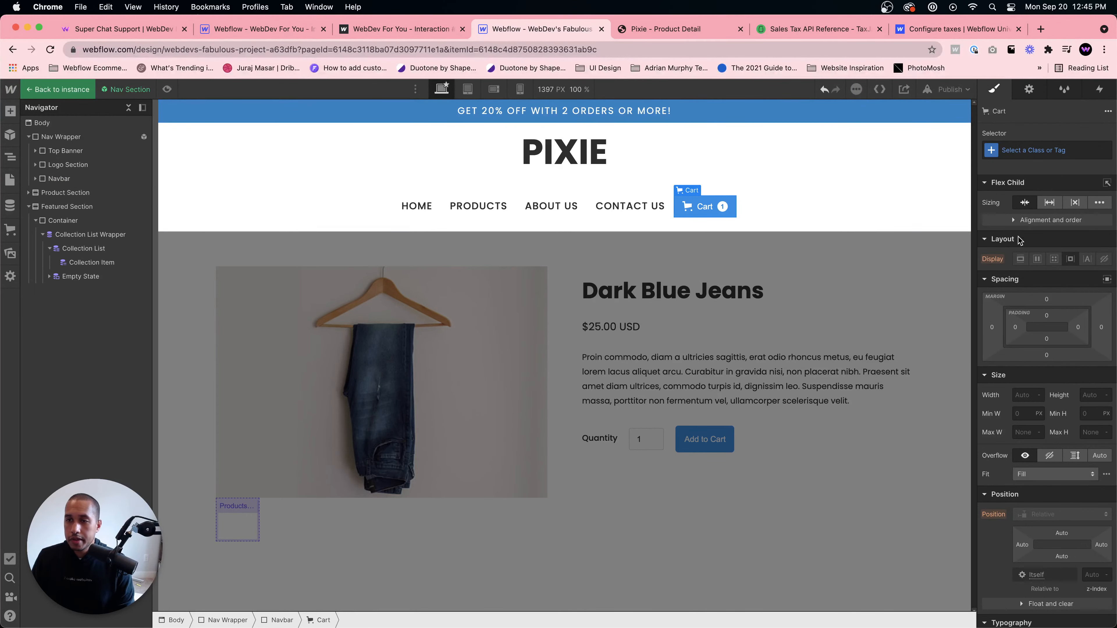
click(1051, 219)
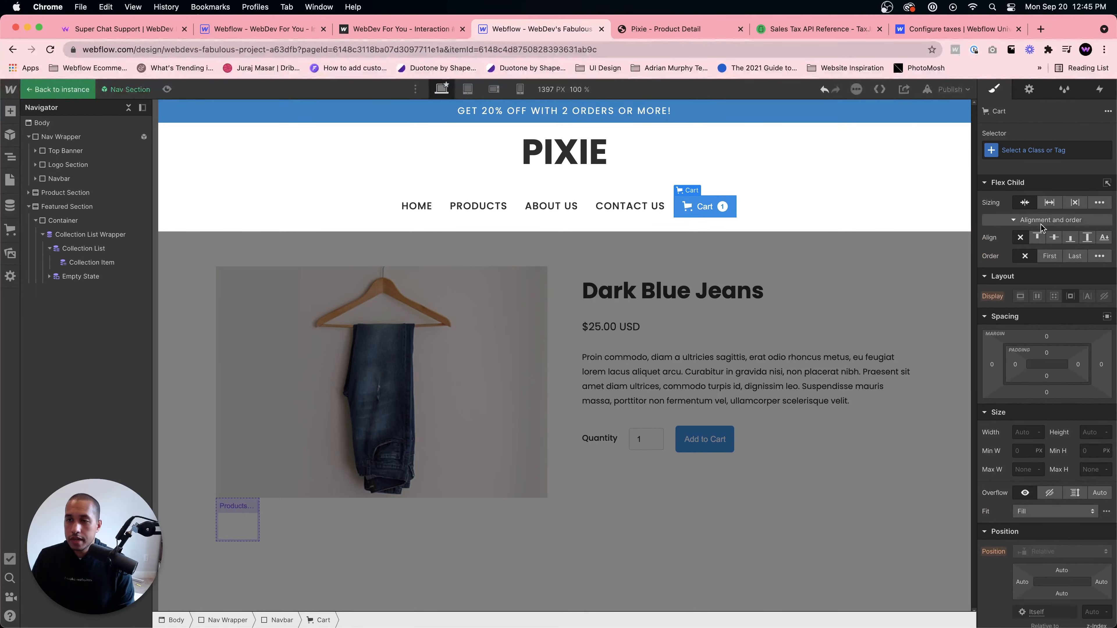
click(707, 215)
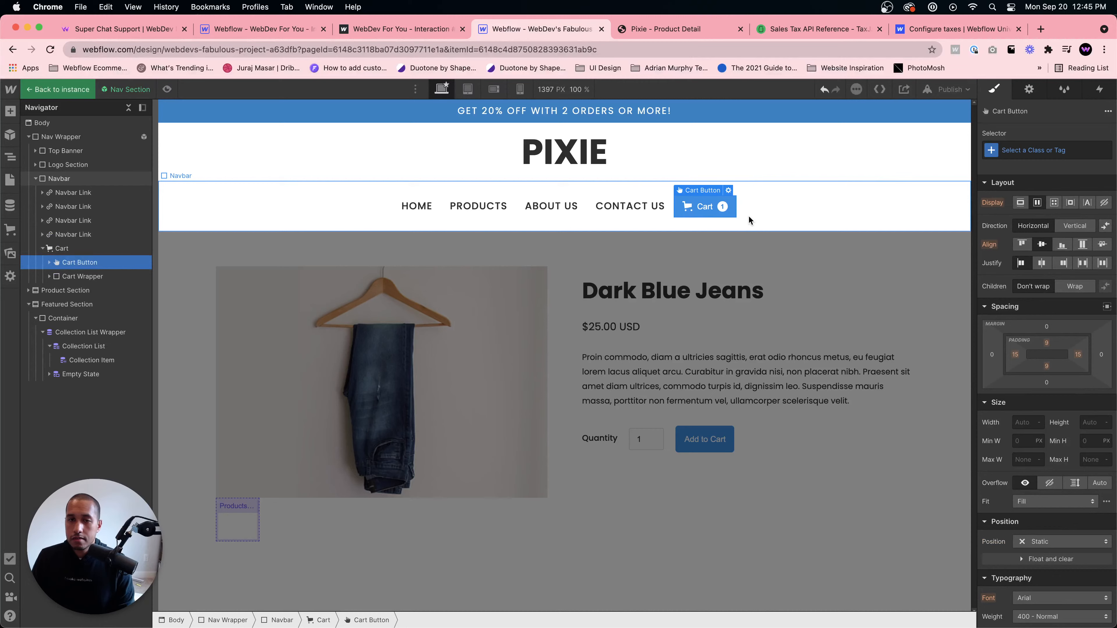
click(659, 224)
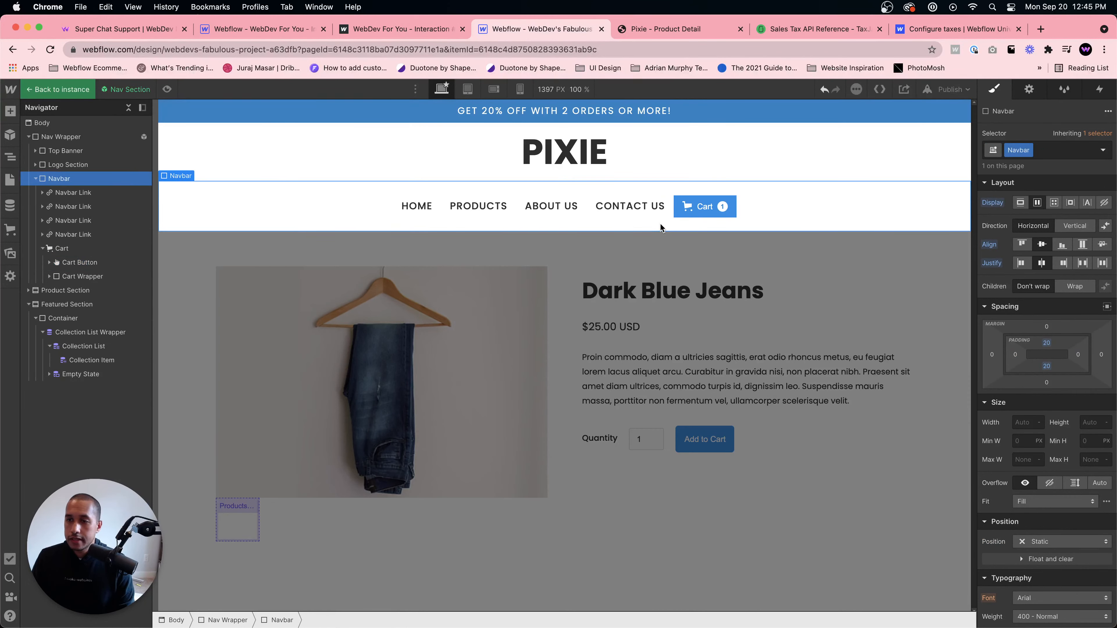
click(684, 212)
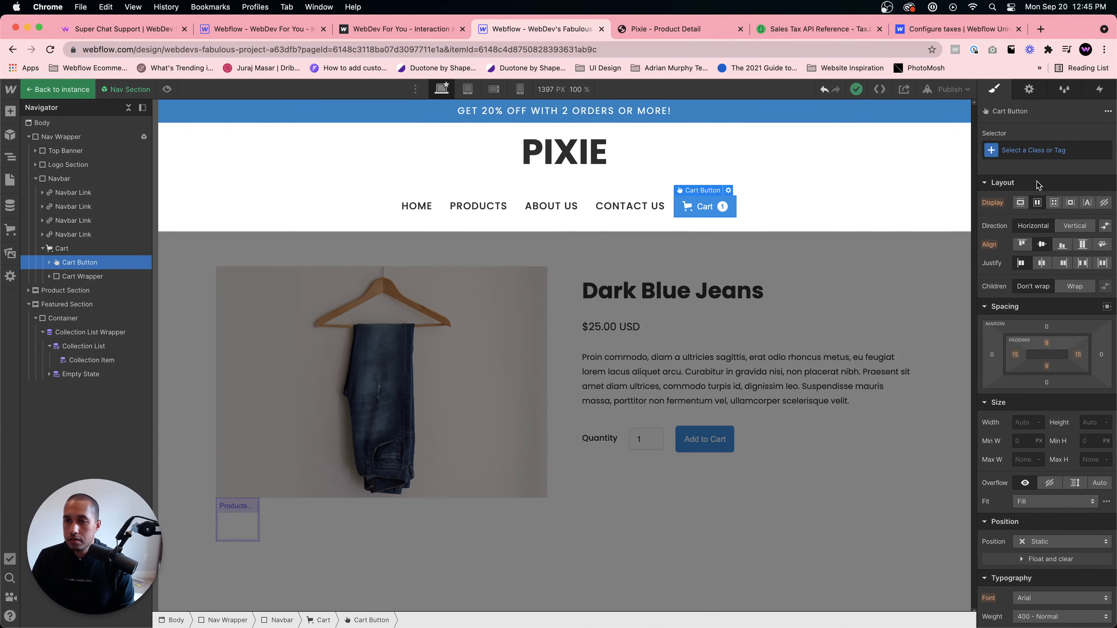
- Apply the Cart class to the cart button and set its position to Absolute
click(1031, 150)
text(cart)
key(Return)
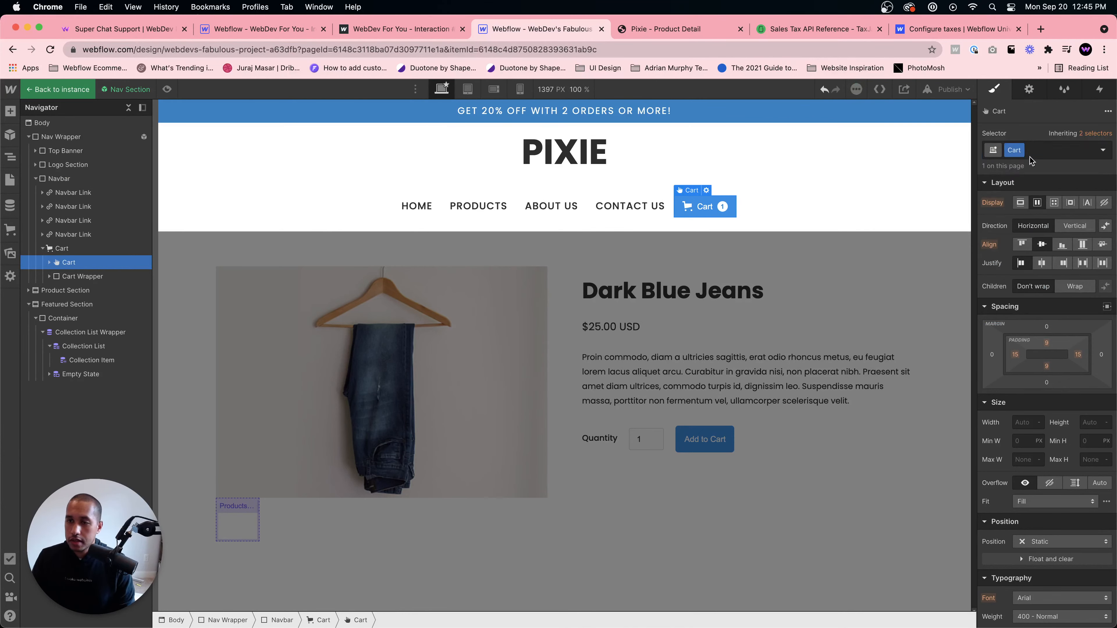
scroll(1027, 393, down, 3)
click(1060, 425)
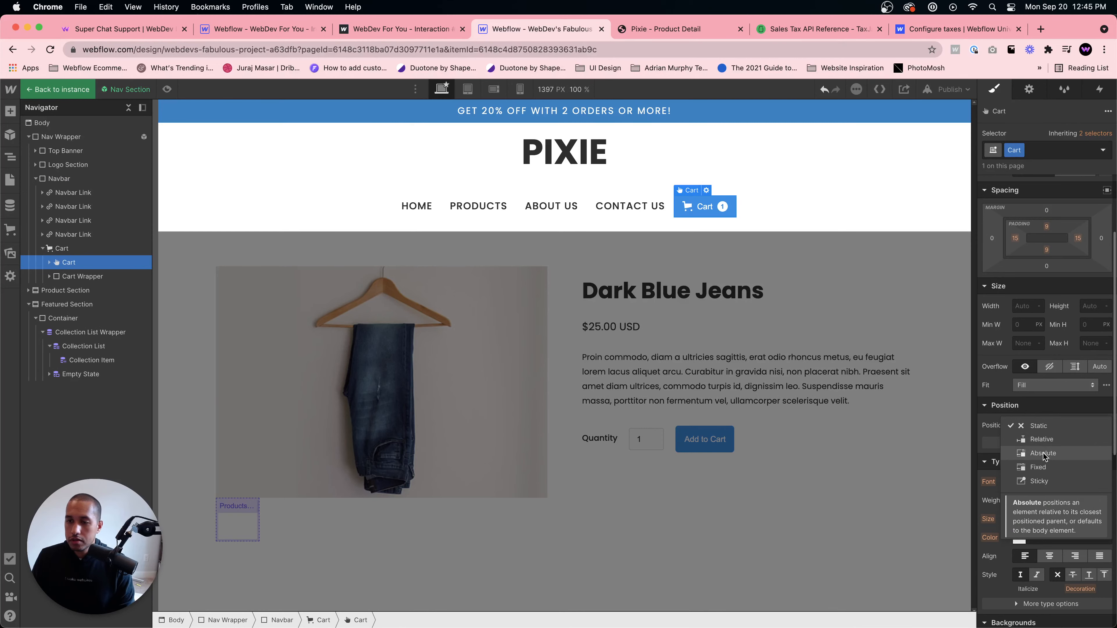
click(1045, 453)
click(1074, 442)
click(1075, 442)
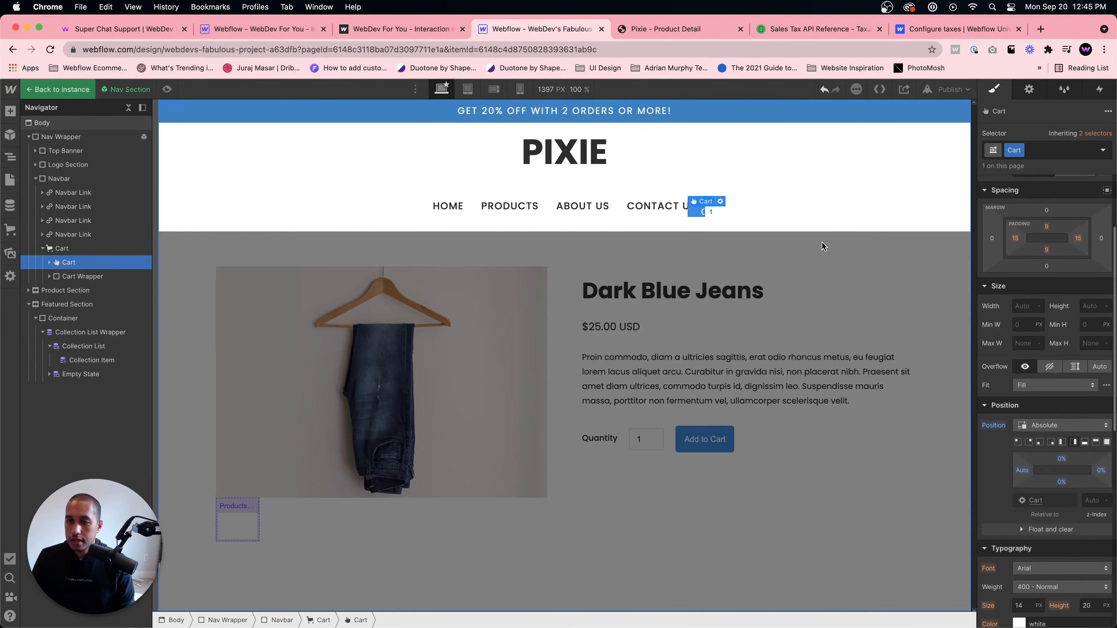
- Set the cart button's width to 100 and height to 50
click(1021, 307)
text(100)
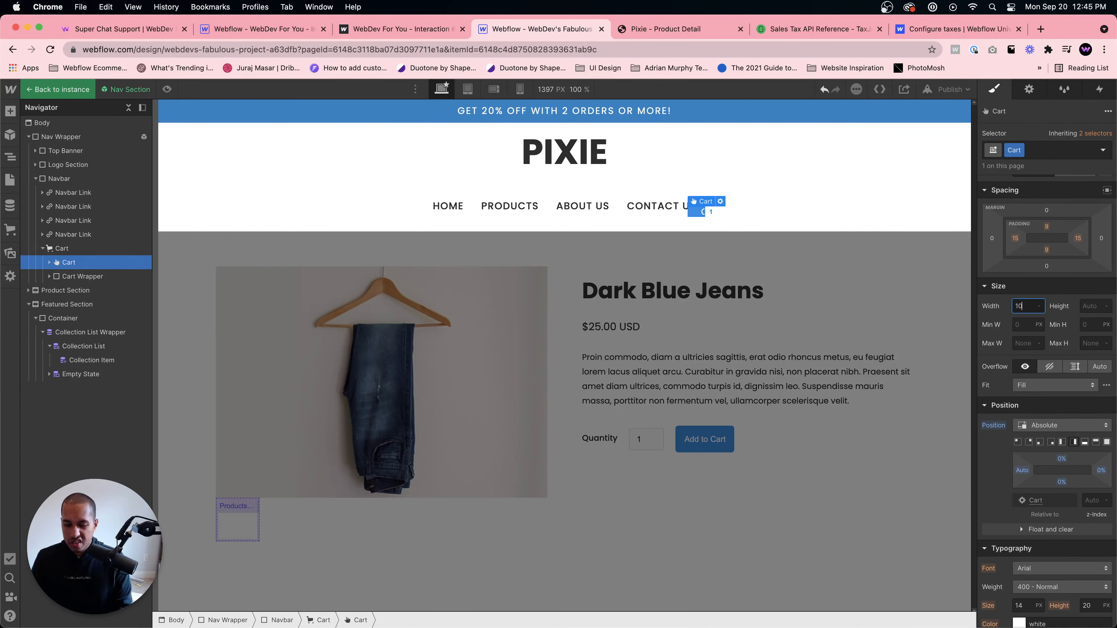
key(Tab)
text(50)
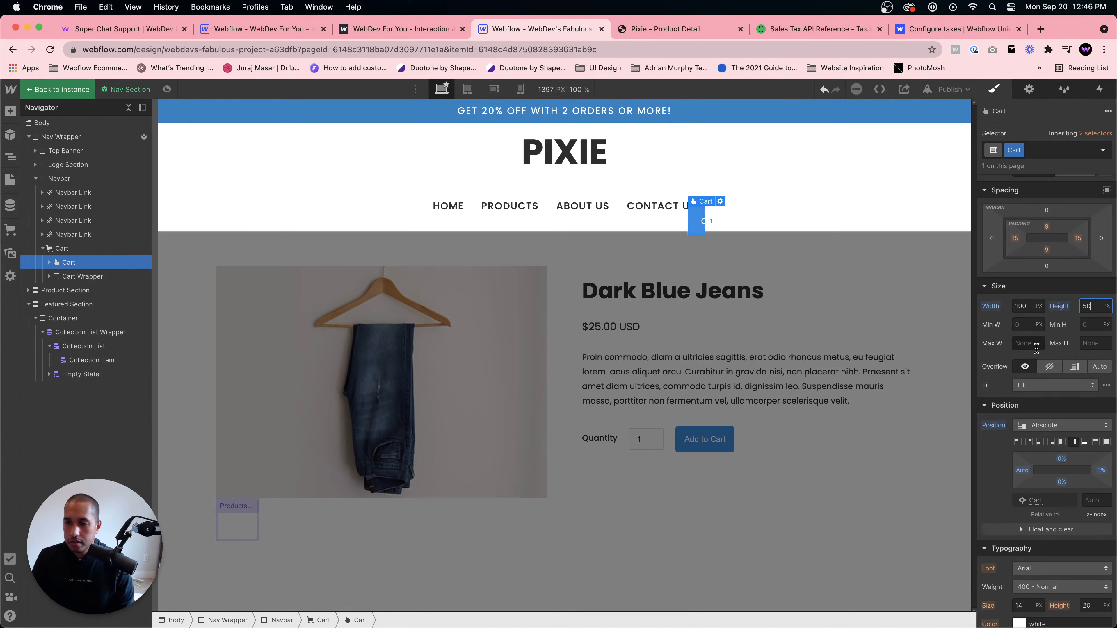
click(785, 222)
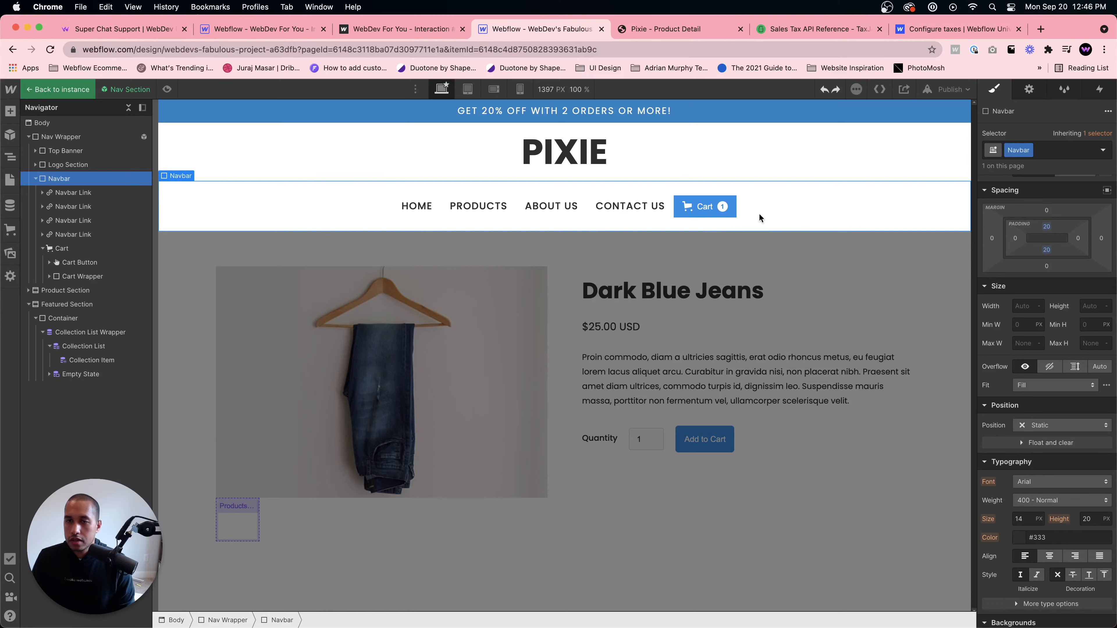
- Try justifying the Navbar's items to the end, then undo the change
click(699, 213)
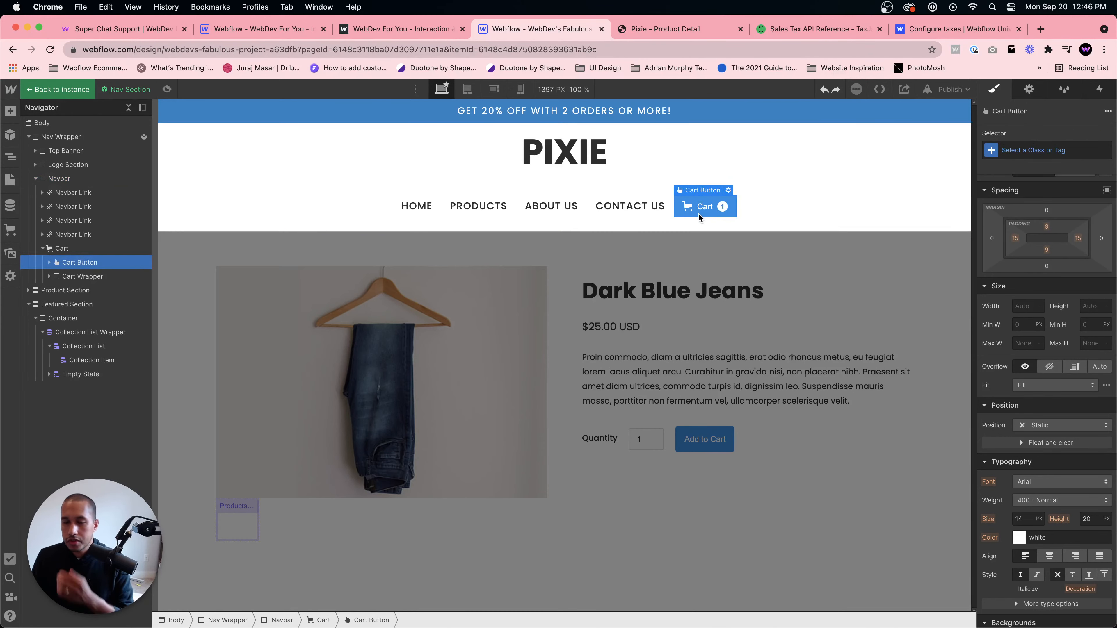
click(781, 204)
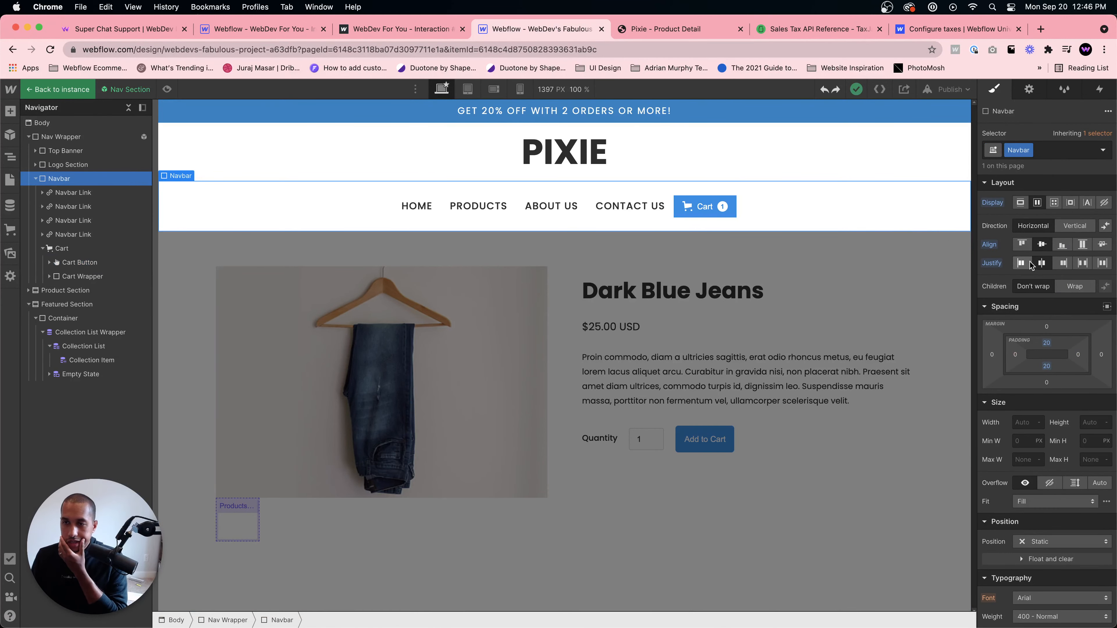
click(1055, 264)
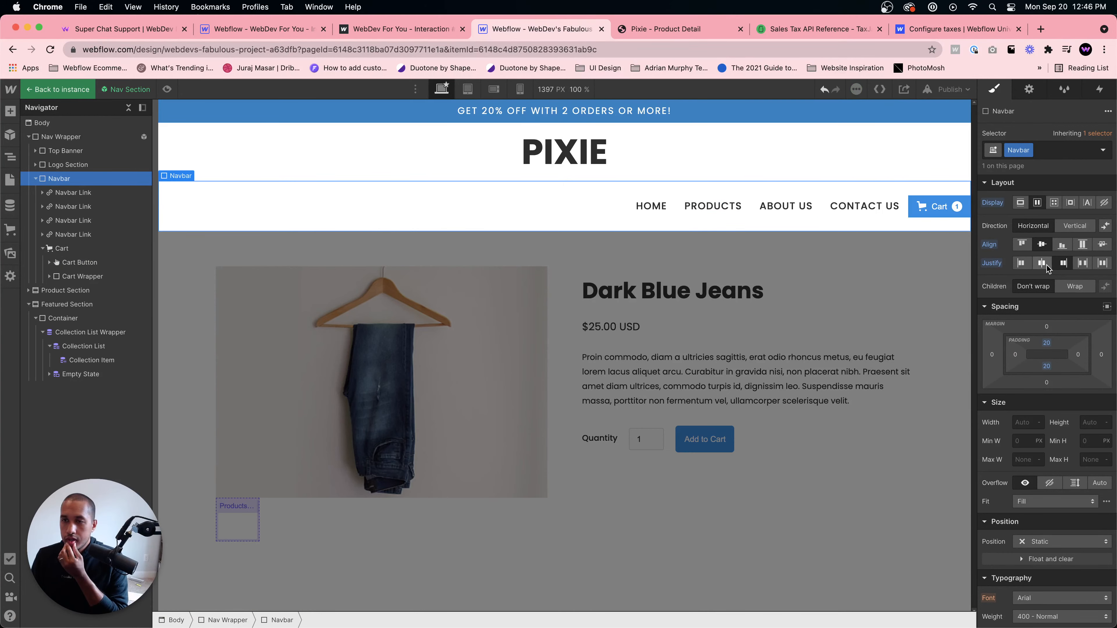
click(776, 207)
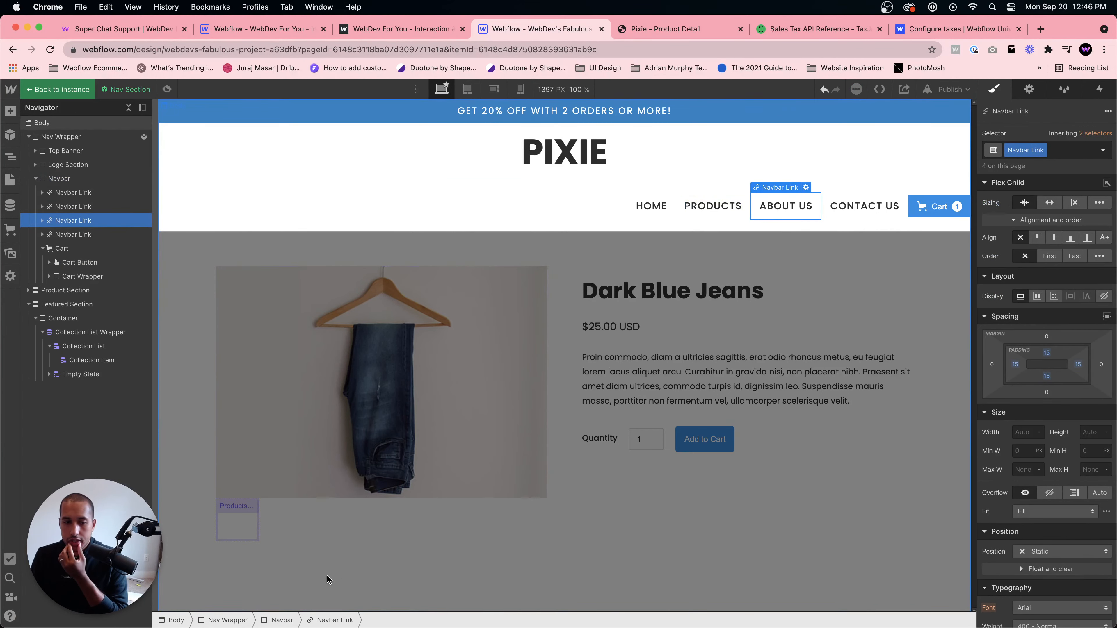
click(280, 620)
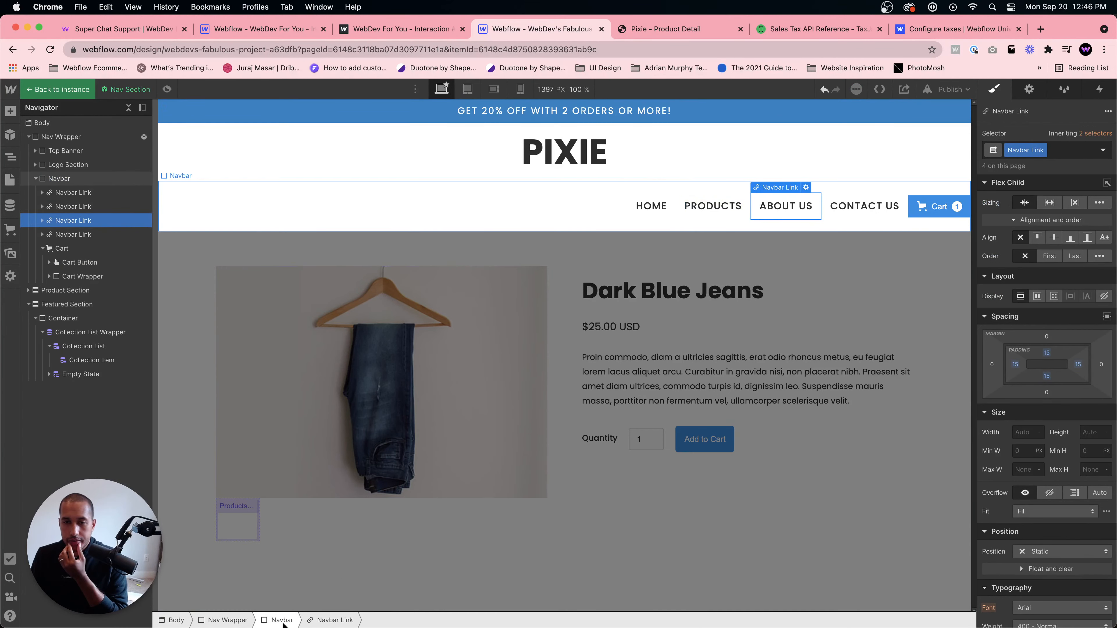
click(651, 207)
click(63, 181)
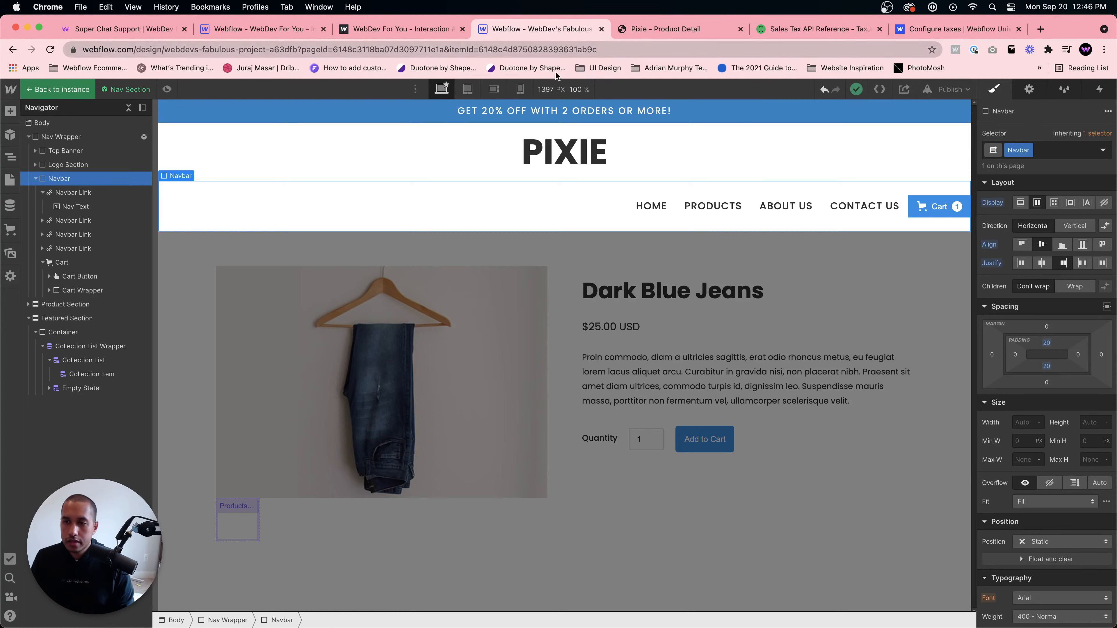
click(646, 206)
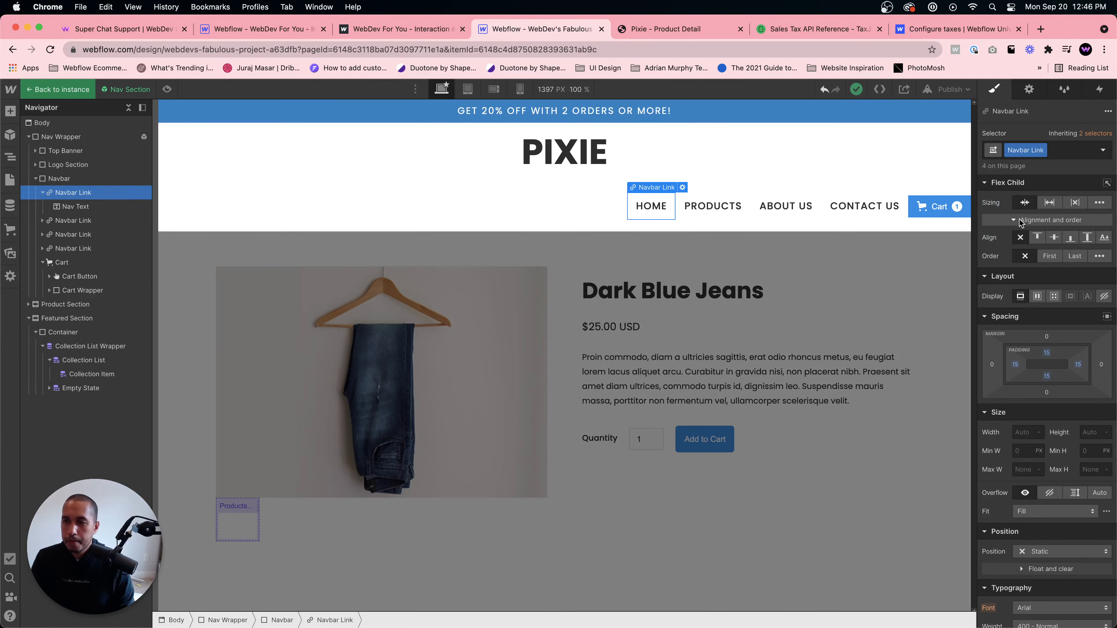
click(840, 221)
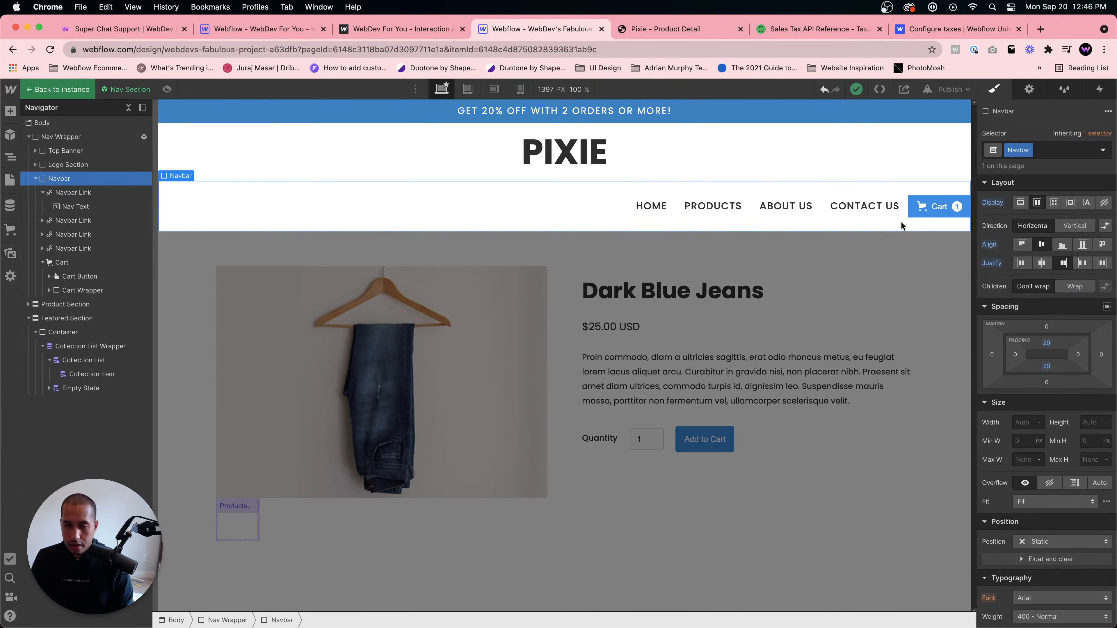
key(ctrl+z)
- Apply the Cart class to the cart button
click(725, 208)
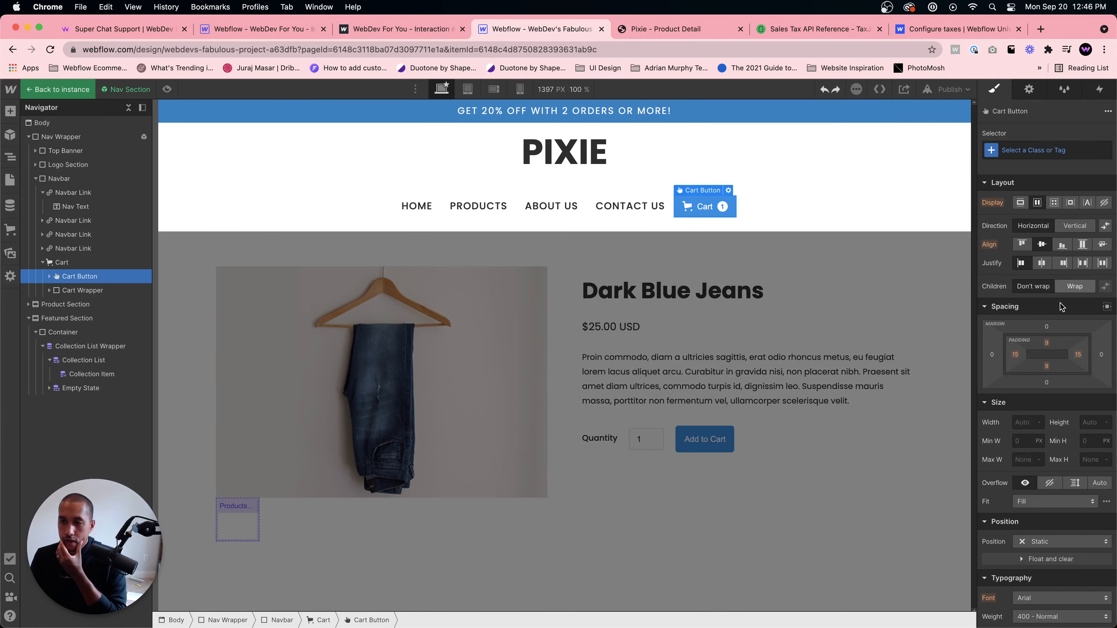
scroll(1060, 306, down, 1)
scroll(1057, 304, up, 1)
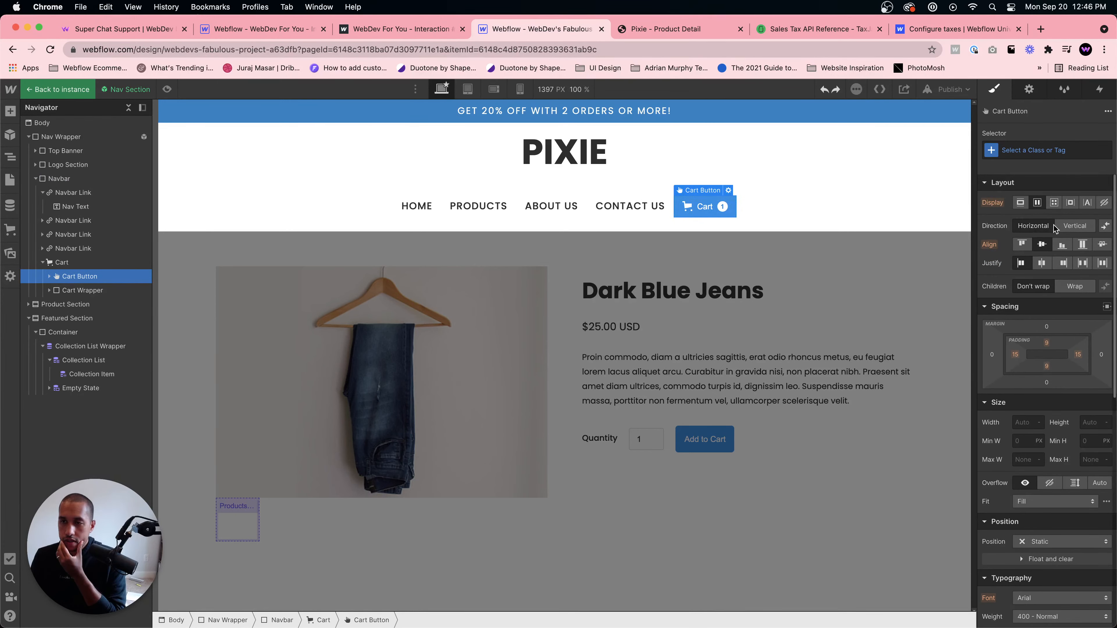
scroll(1070, 314, down, 1)
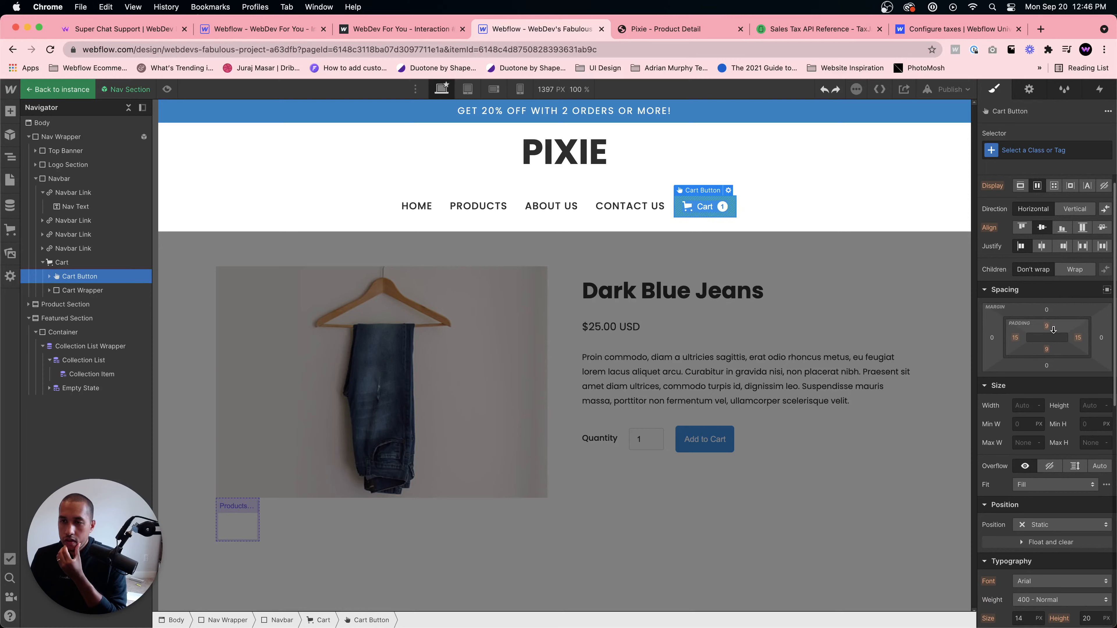
click(1034, 151)
text(Cart)
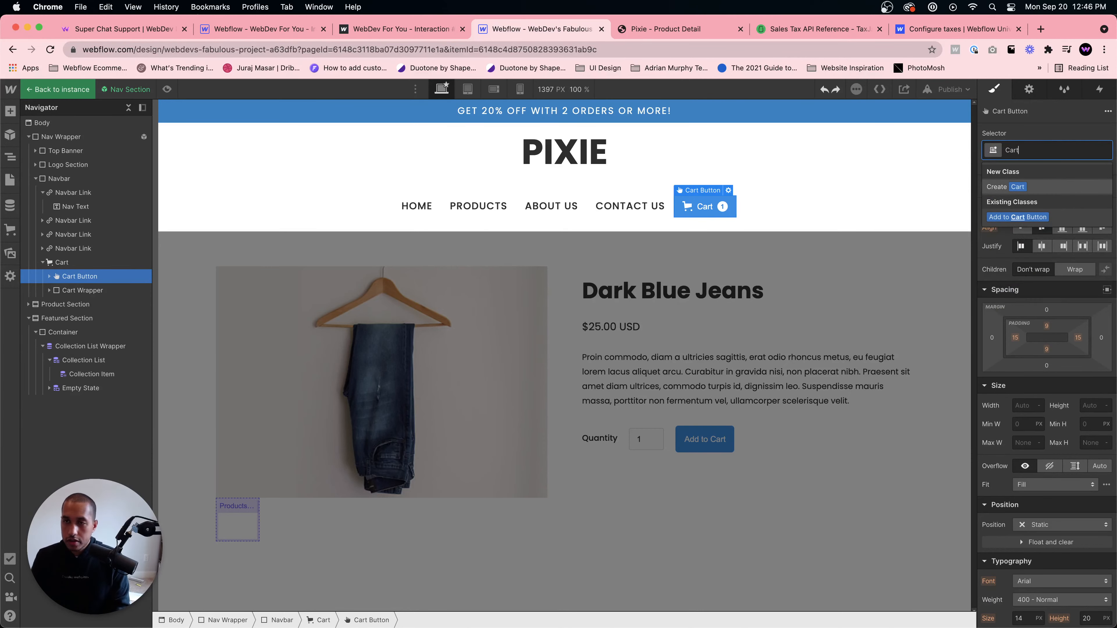
key(Return)
- Select the Cart wrapper element and apply the Cart class to it as well
scroll(1055, 390, down, 1)
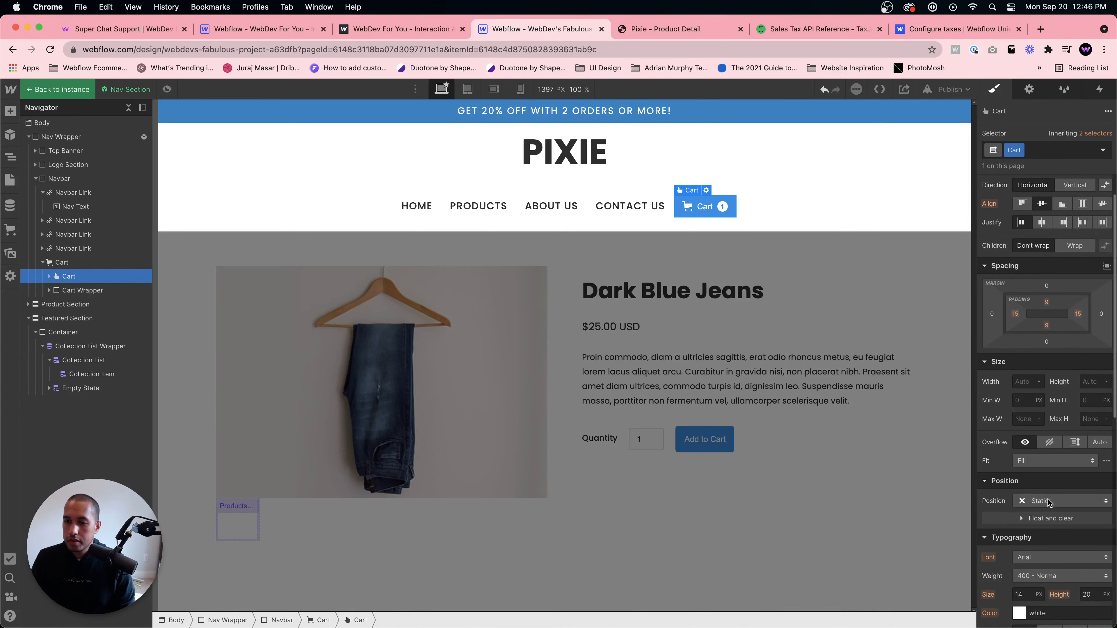
click(1047, 502)
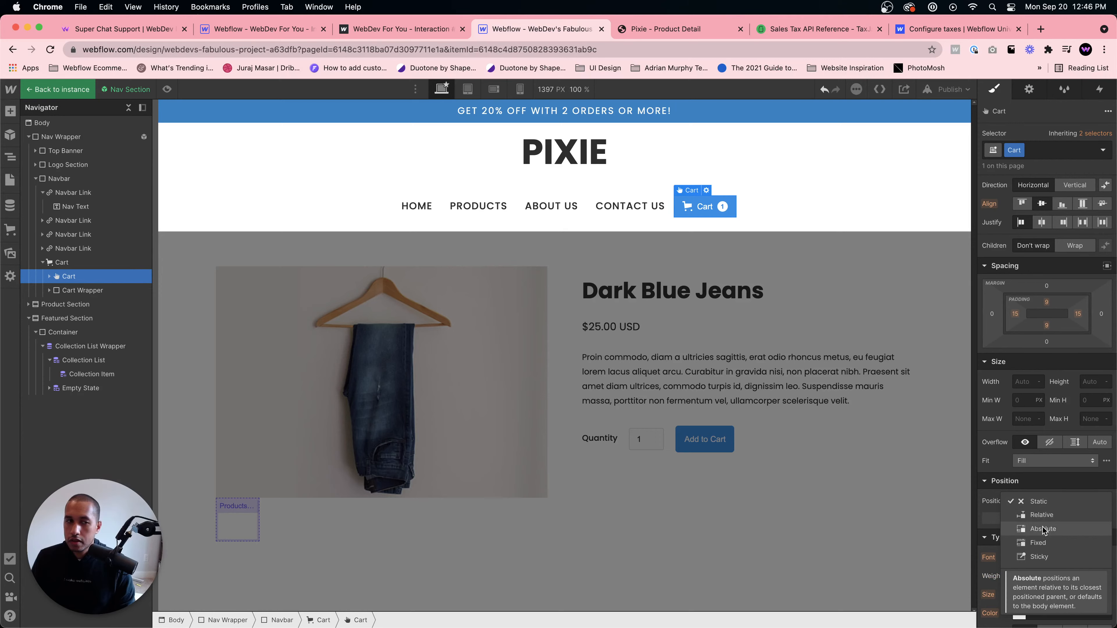
click(70, 265)
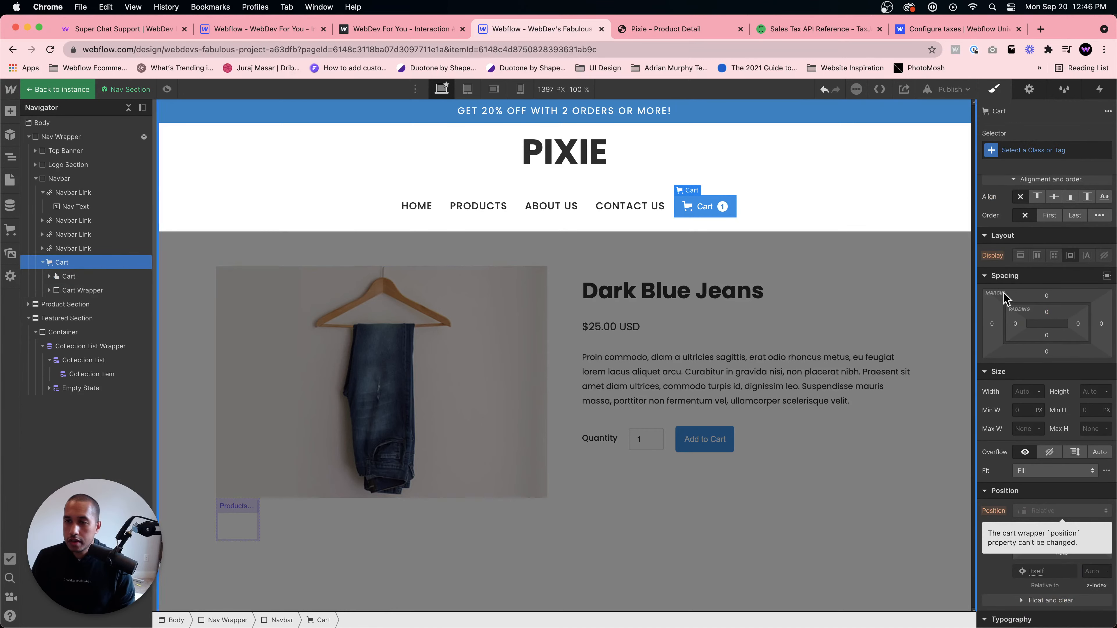
scroll(1047, 308, up, 2)
click(1046, 150)
text(Cart)
key(Return)
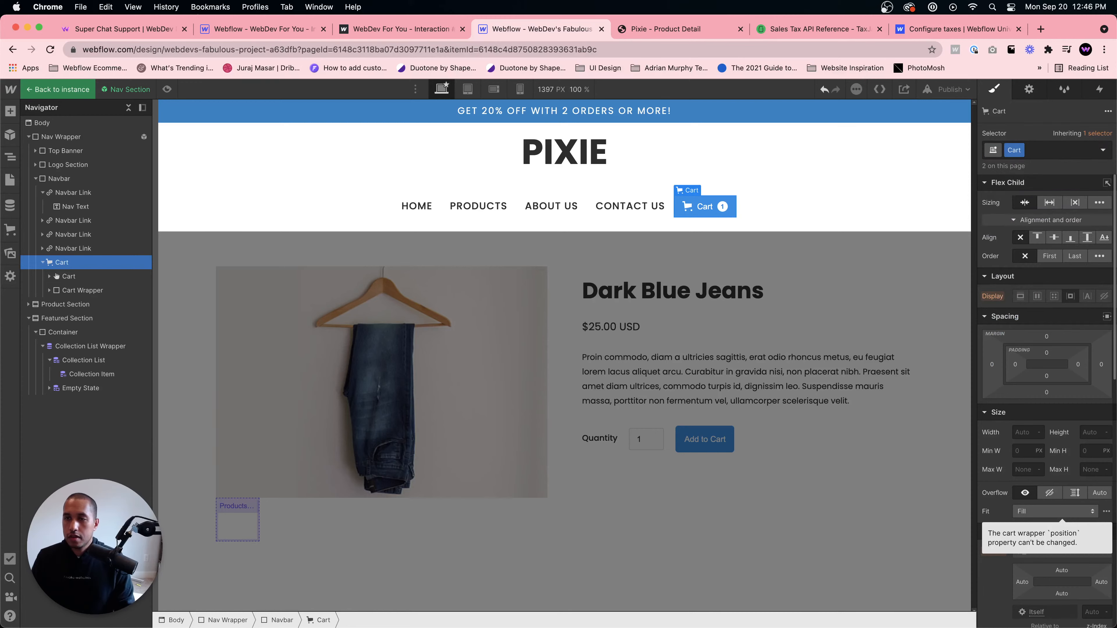
- Review the Cart wrapper's fit and position settings and the spacing of the navbar items
scroll(1053, 493, down, 1)
click(1051, 492)
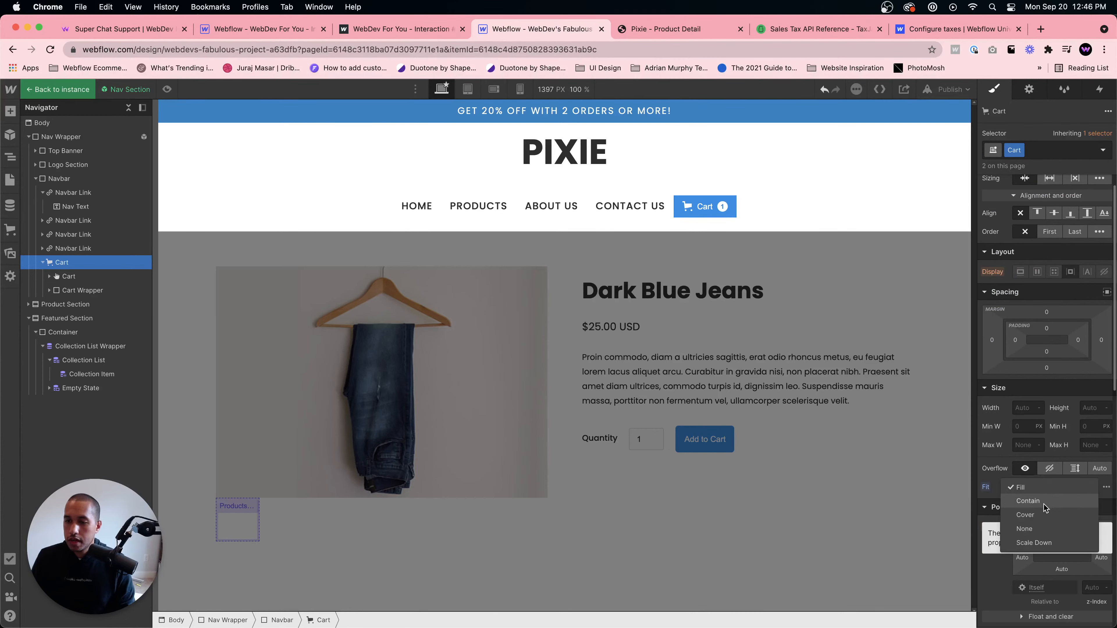
scroll(1016, 474, down, 3)
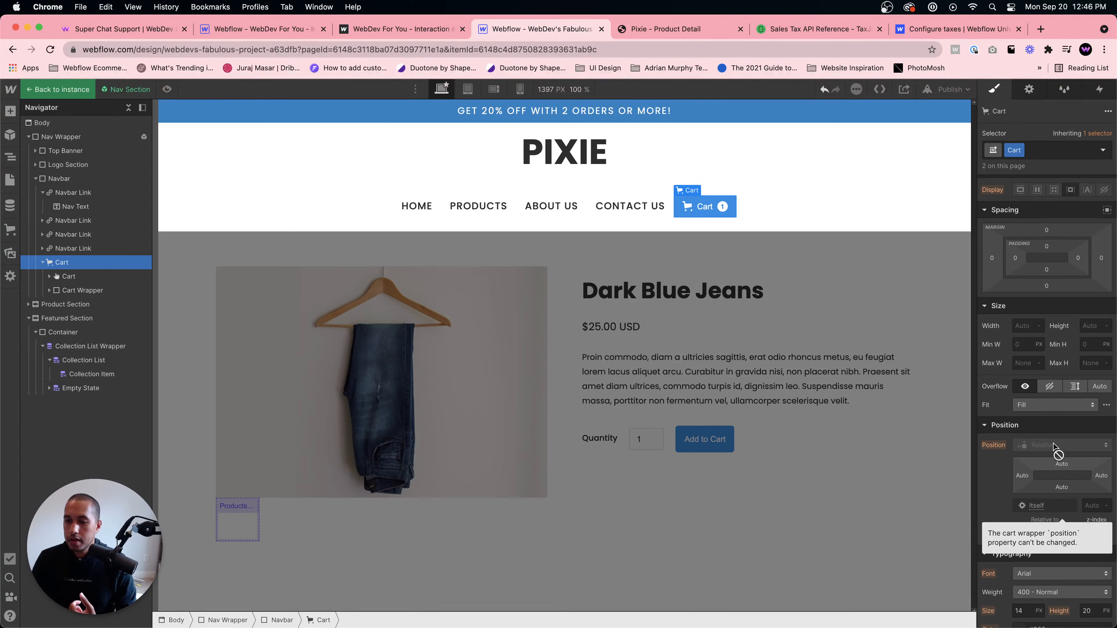
click(43, 263)
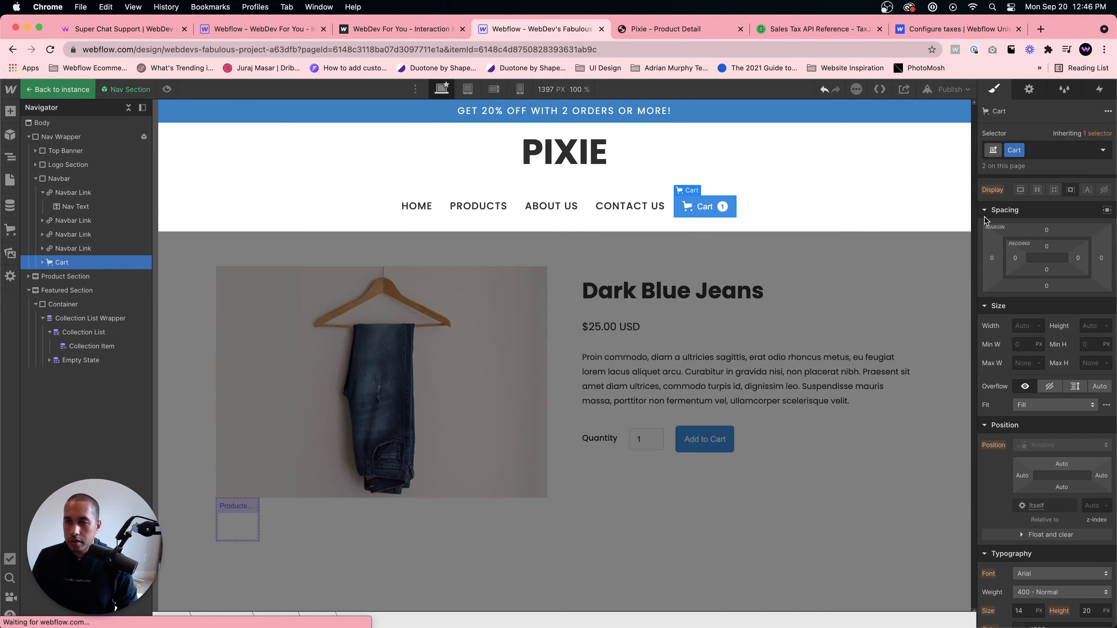
scroll(986, 222, up, 3)
click(661, 207)
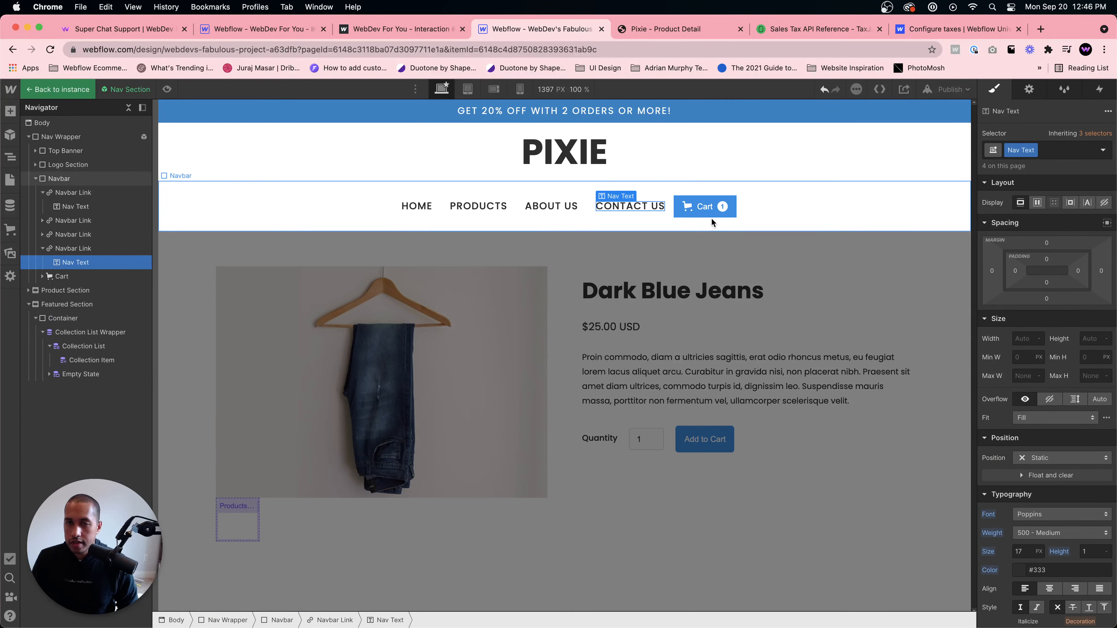
click(706, 209)
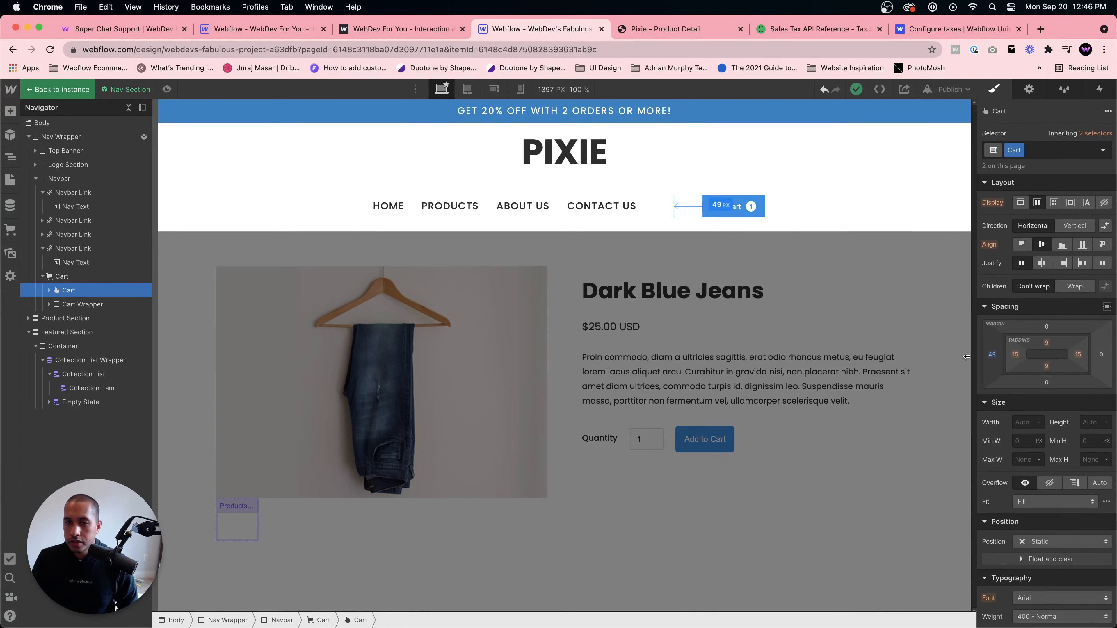
click(773, 222)
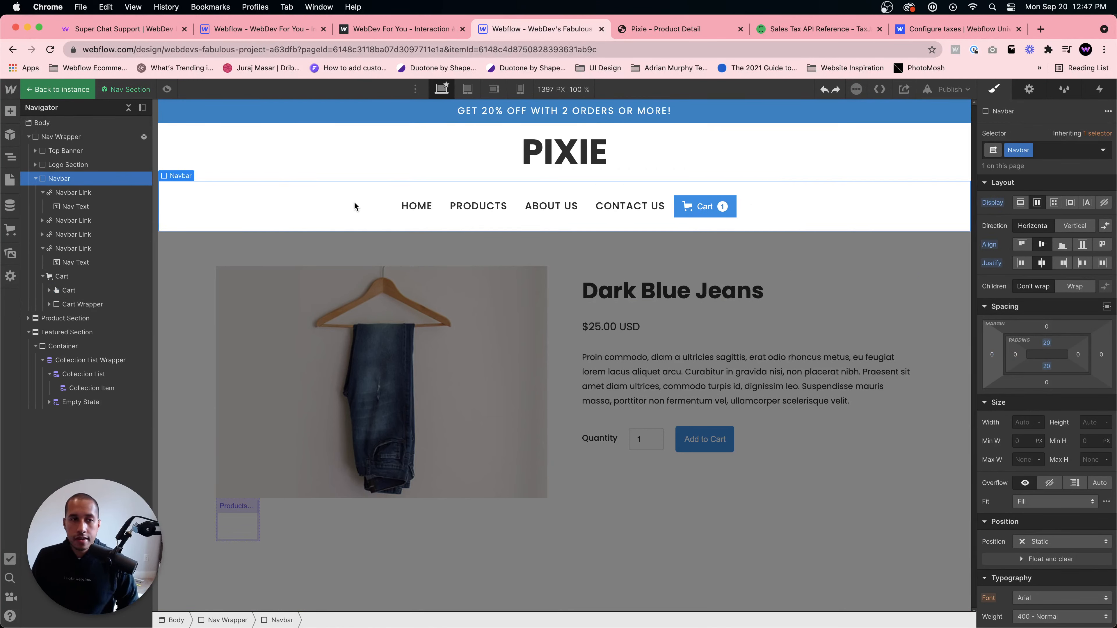
- Try making the Cart element grow to fill the navbar, then undo the change
click(73, 277)
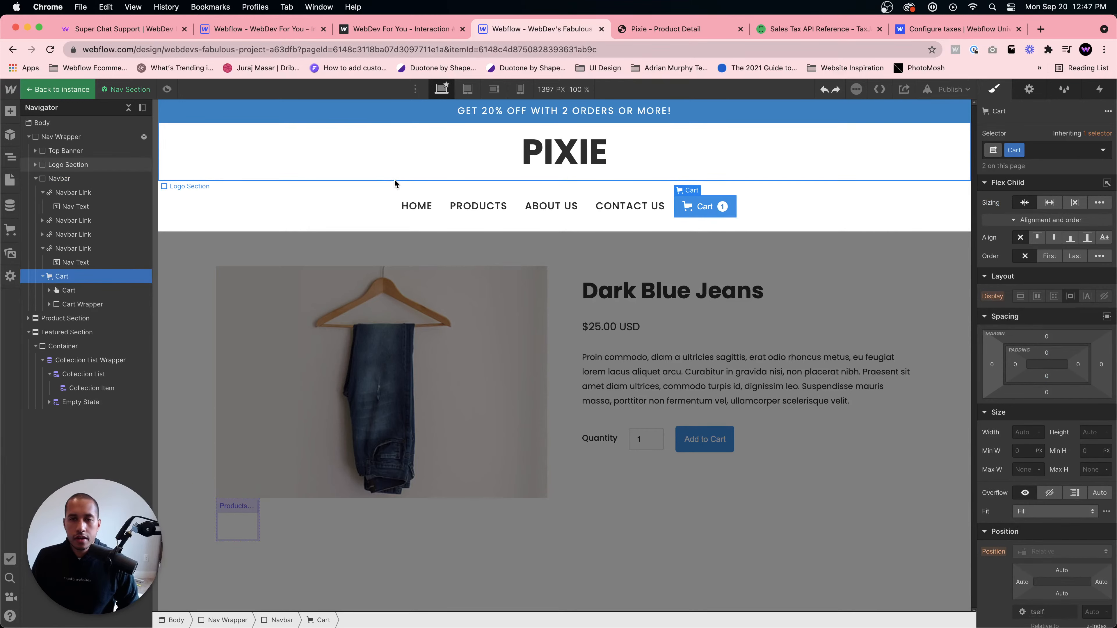
click(1050, 203)
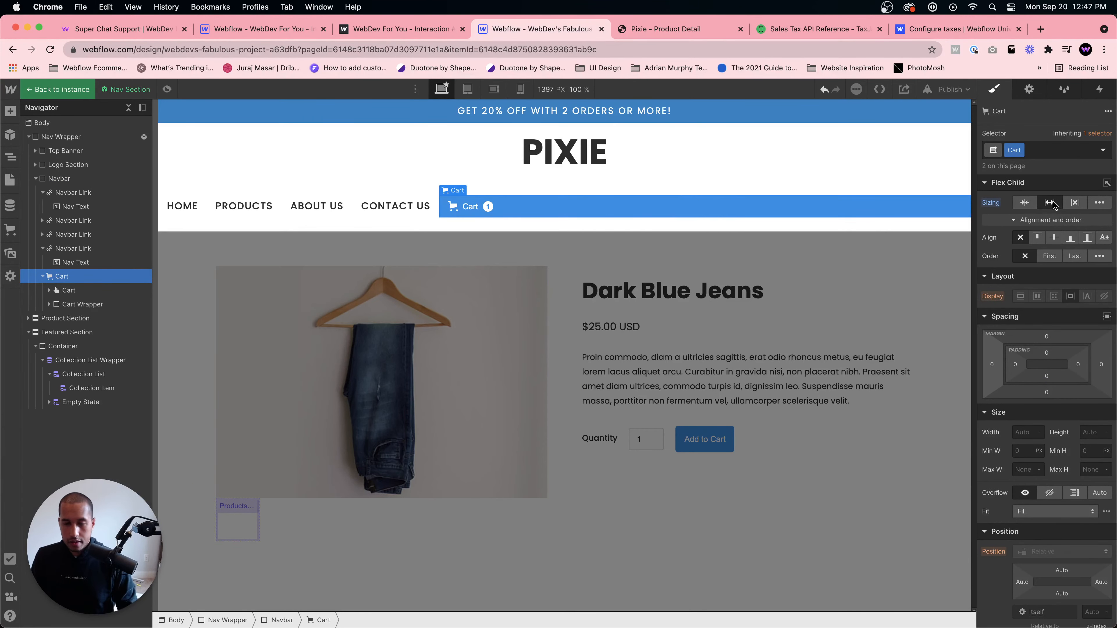
key(super+z)
- Open the cart from the Cart button's settings and switch its cart type to a sidebar sliding in from the right
click(630, 206)
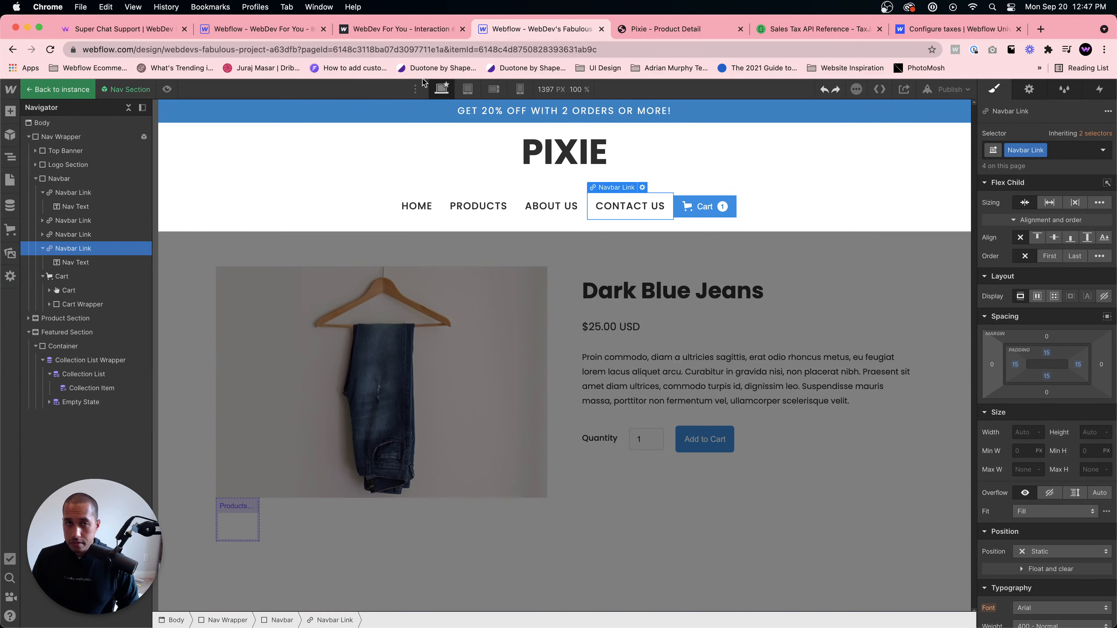
double_click(373, 288)
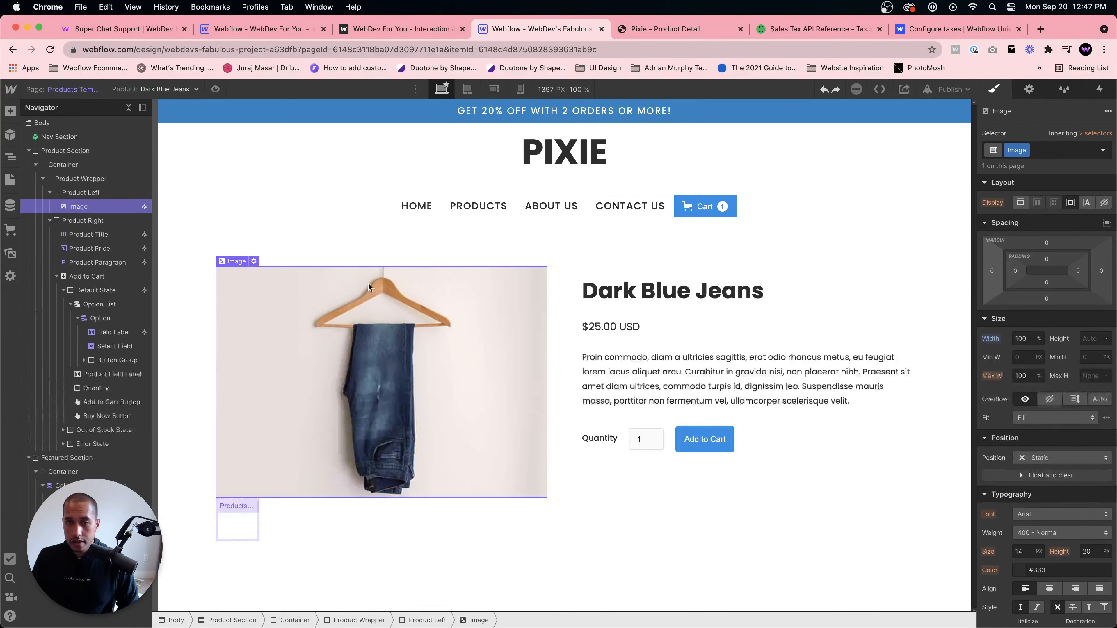
double_click(705, 211)
click(1029, 89)
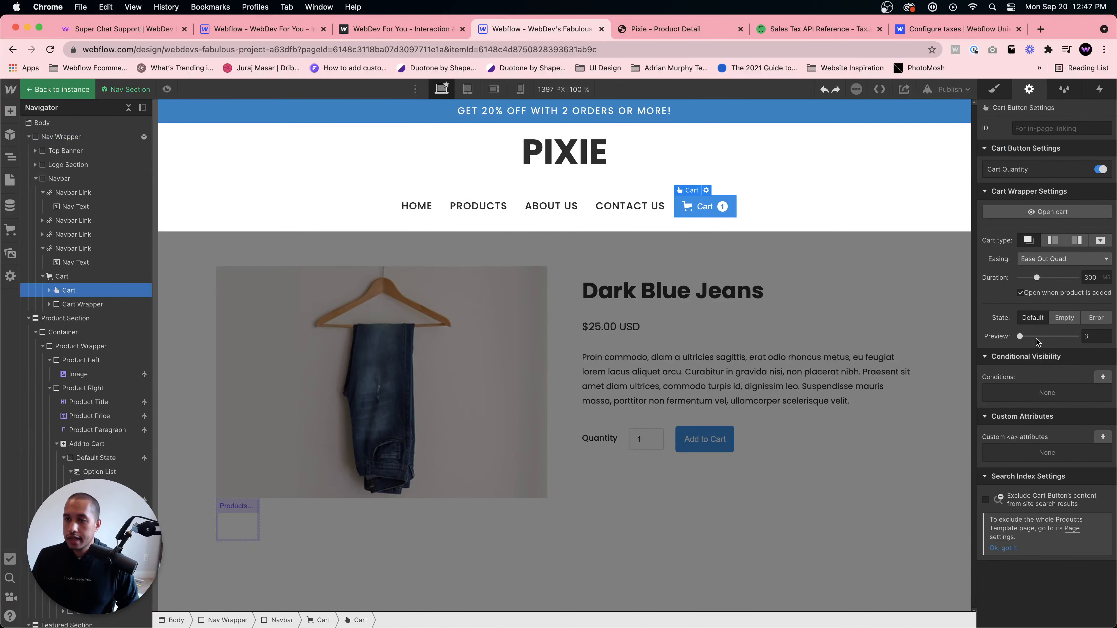
click(1039, 211)
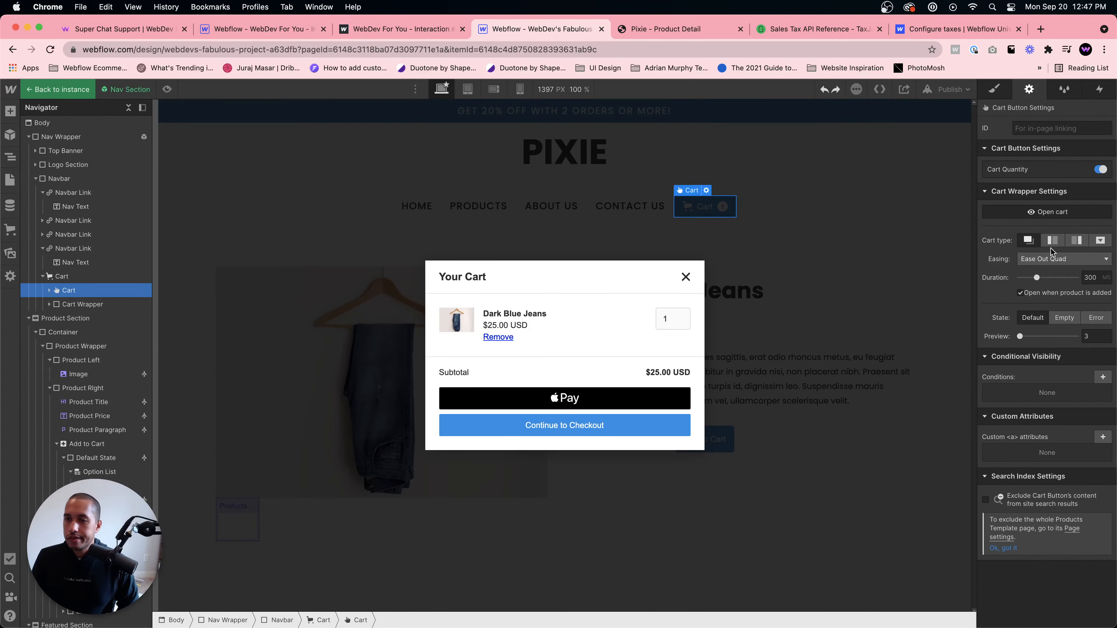
click(1077, 242)
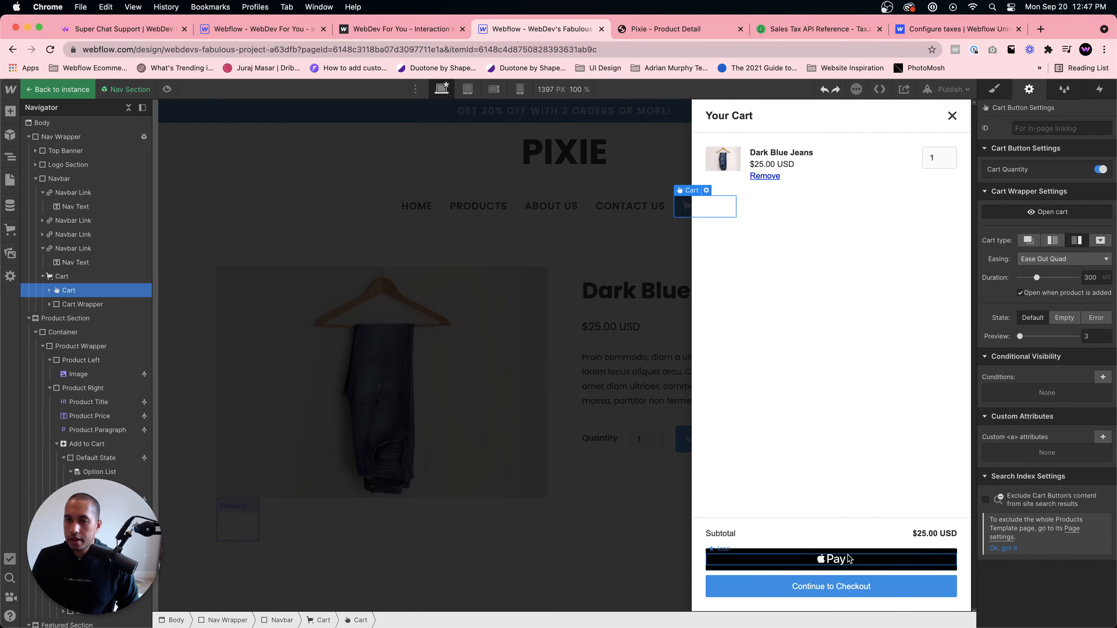
click(594, 210)
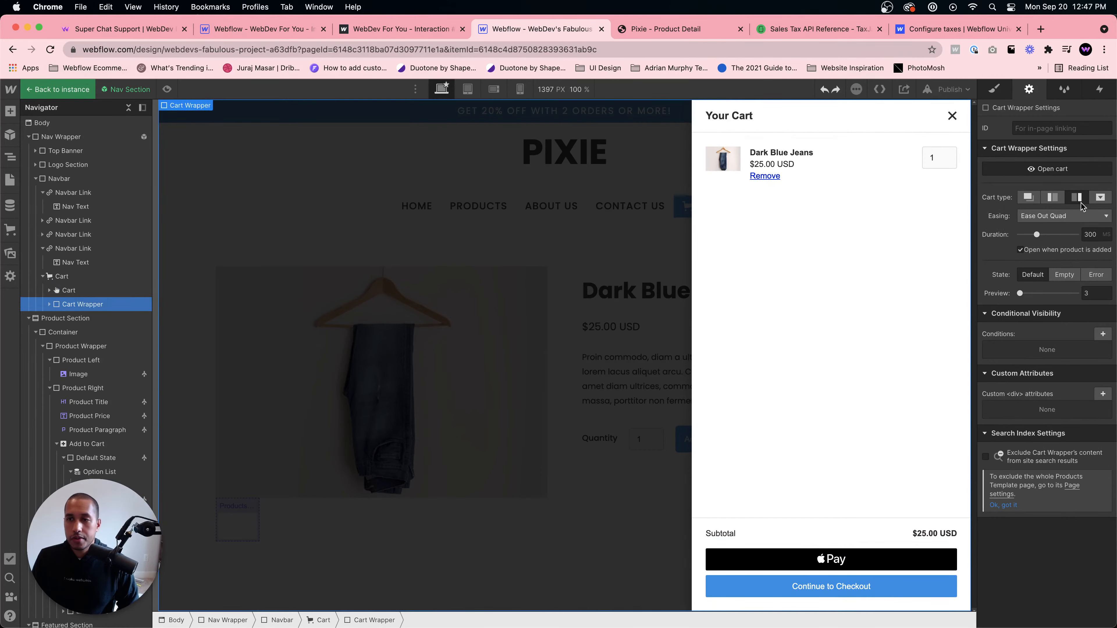
click(1047, 168)
- Preview the product page, add the product to the cart, and close the sidebar cart before returning to the designer
click(166, 89)
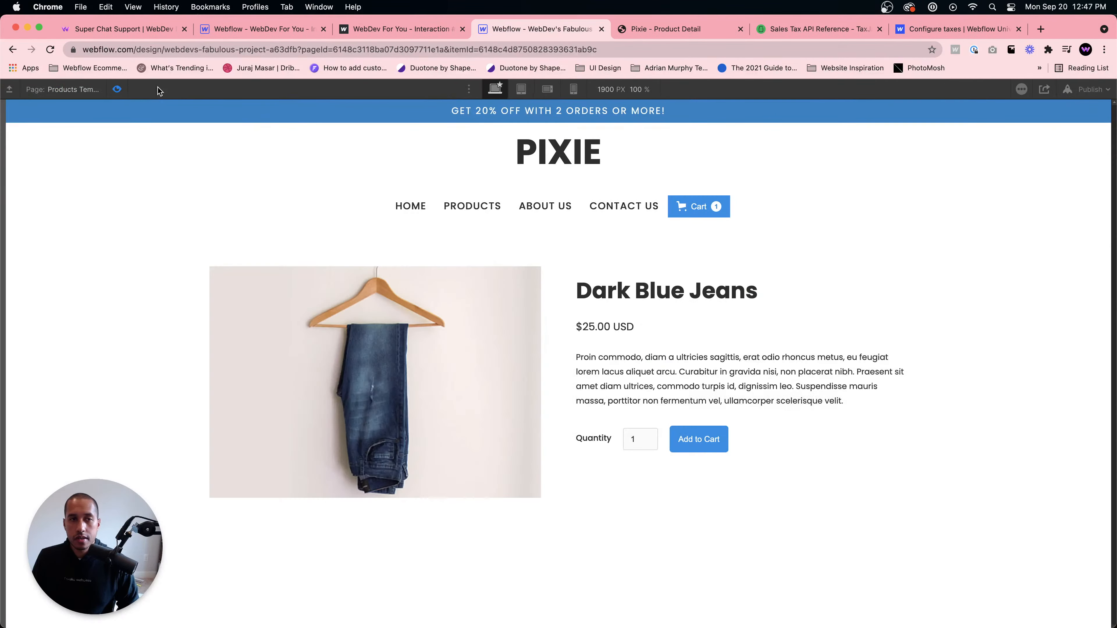
click(691, 443)
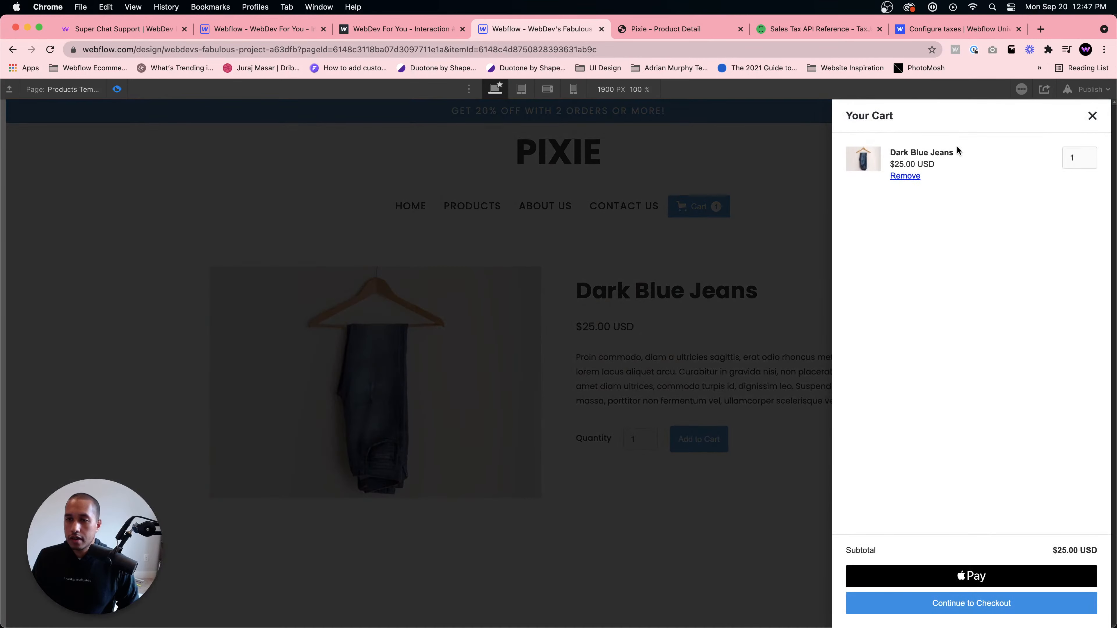
click(1092, 116)
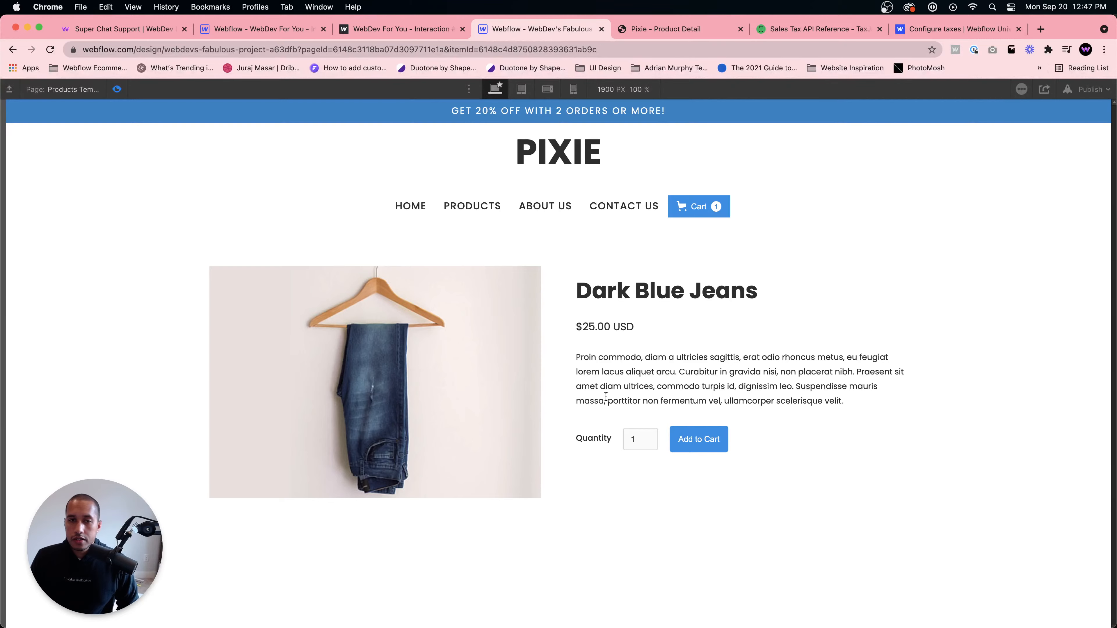
click(125, 90)
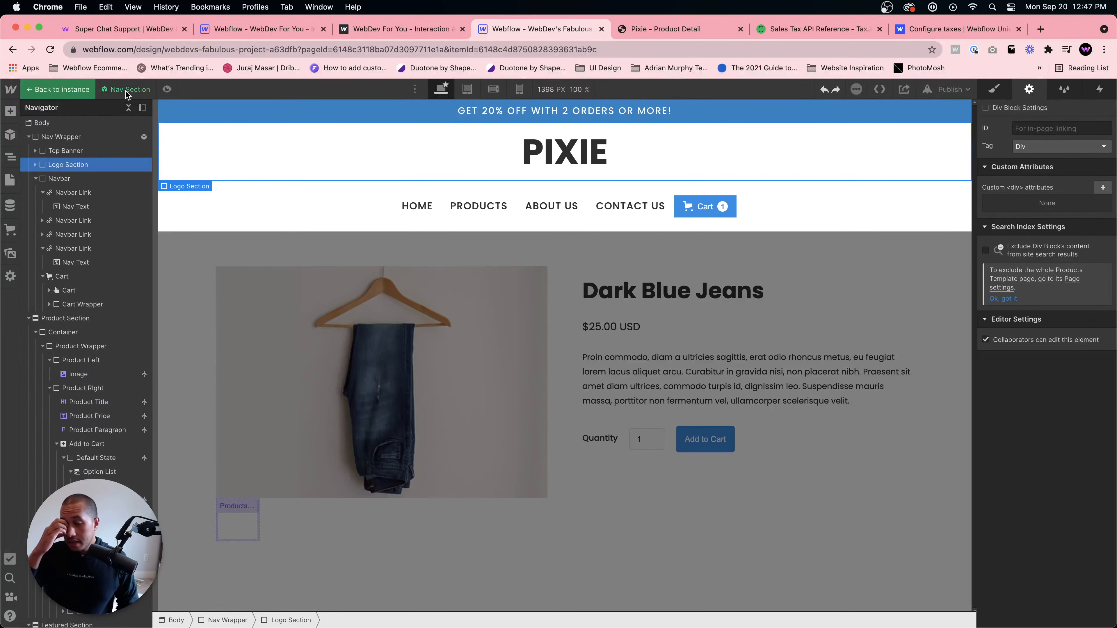
click(232, 253)
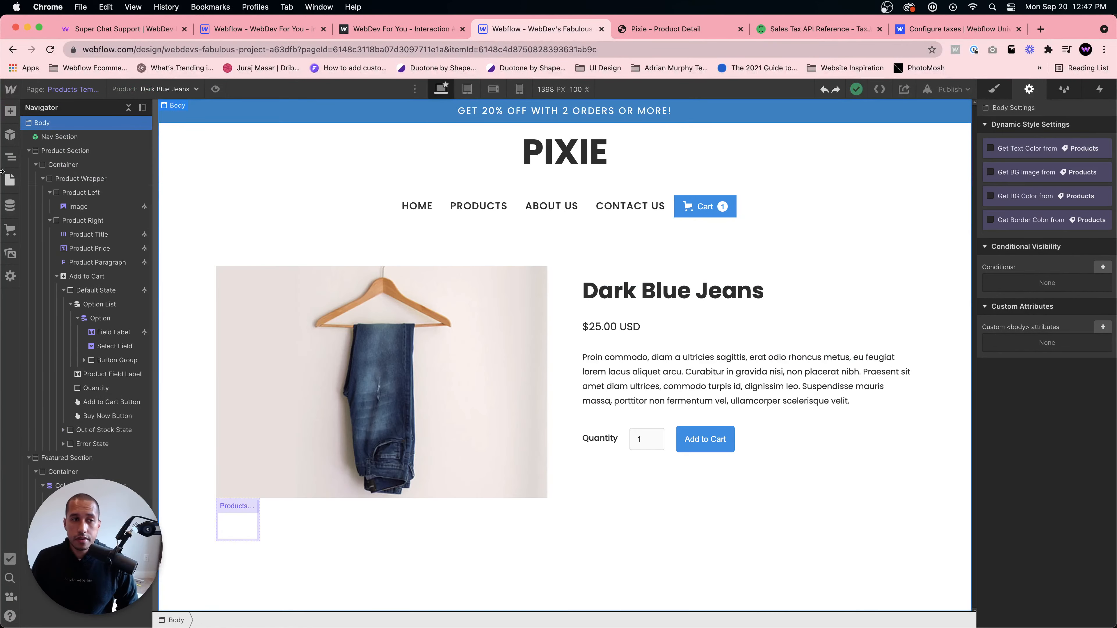
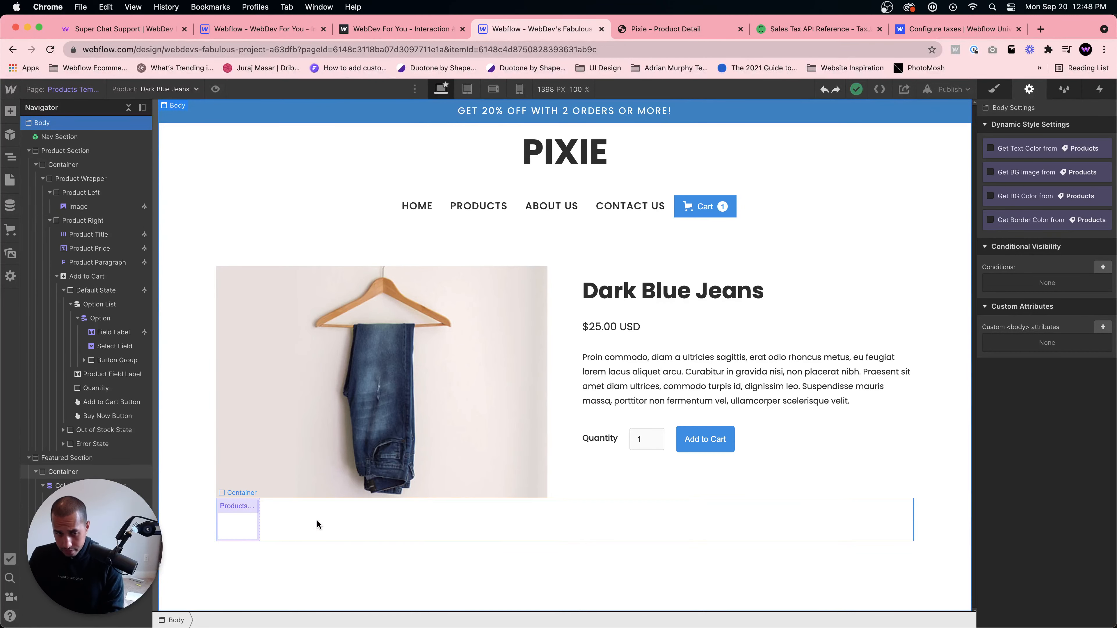
- Open the store's product list and start creating a new product
click(10, 230)
click(77, 168)
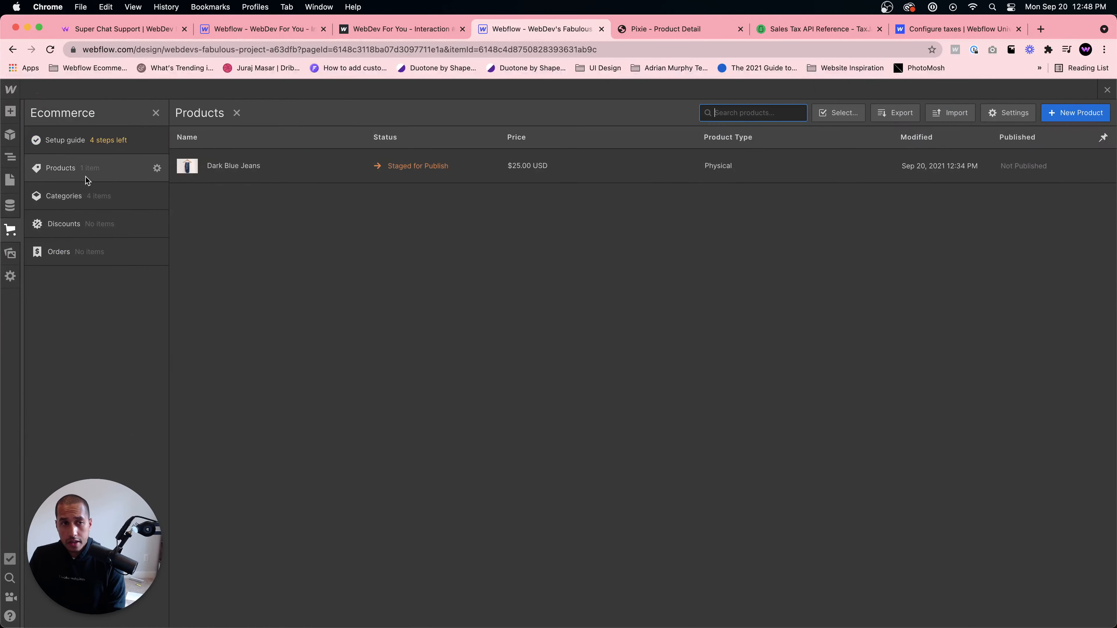
click(1073, 113)
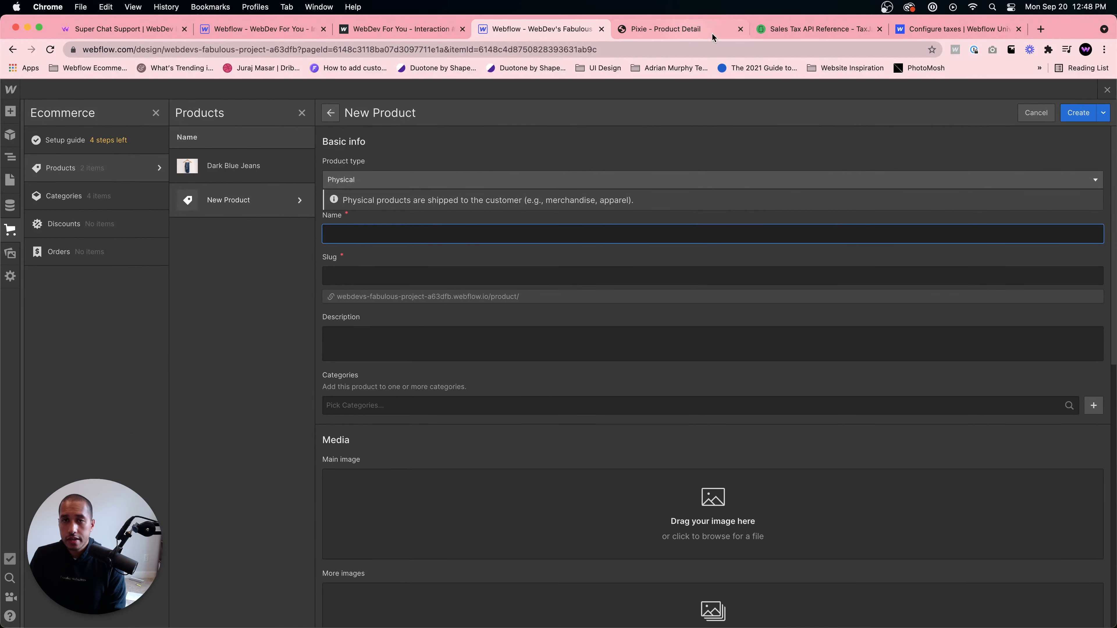
- Name the new physical product Blue Jacket, referring to the template's related products
click(677, 29)
scroll(616, 396, down, 1)
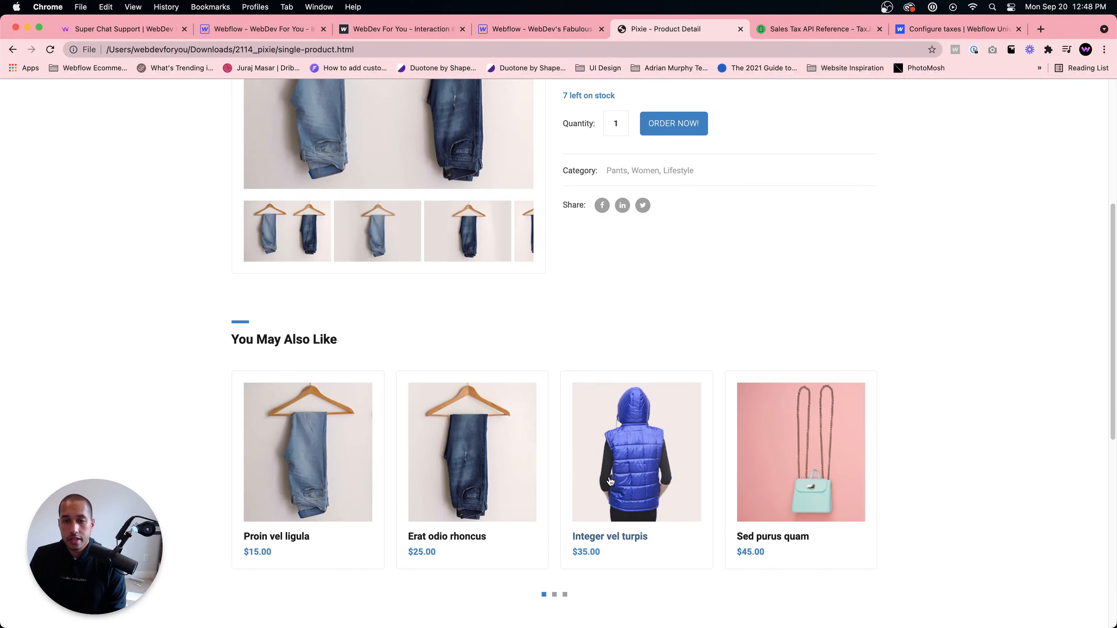
click(567, 29)
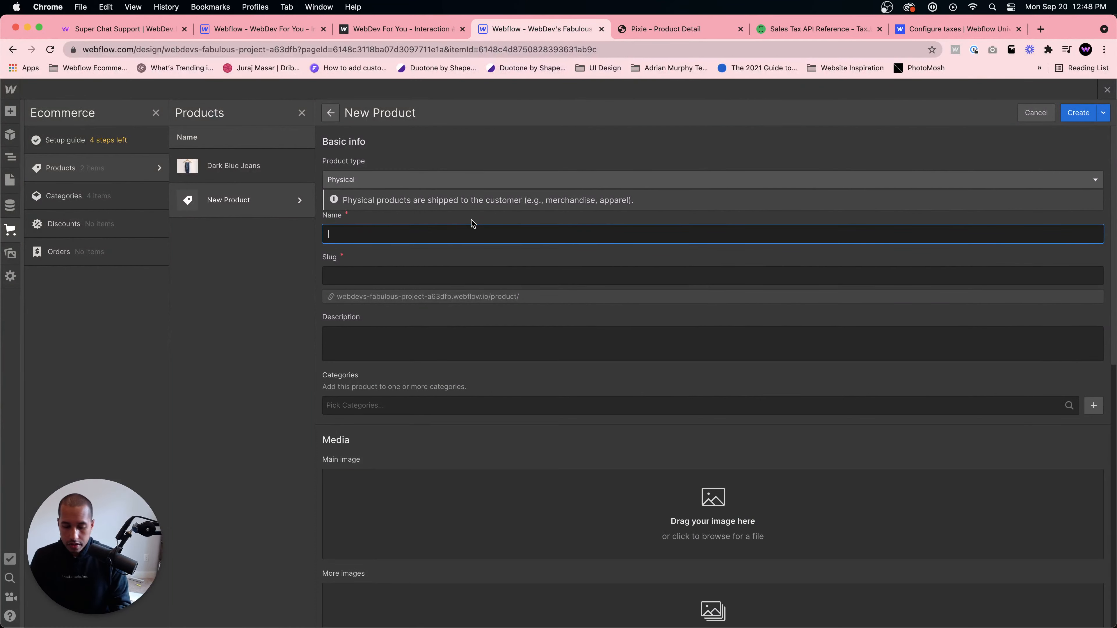
text(blue)
key(super+a)
text(Blue )
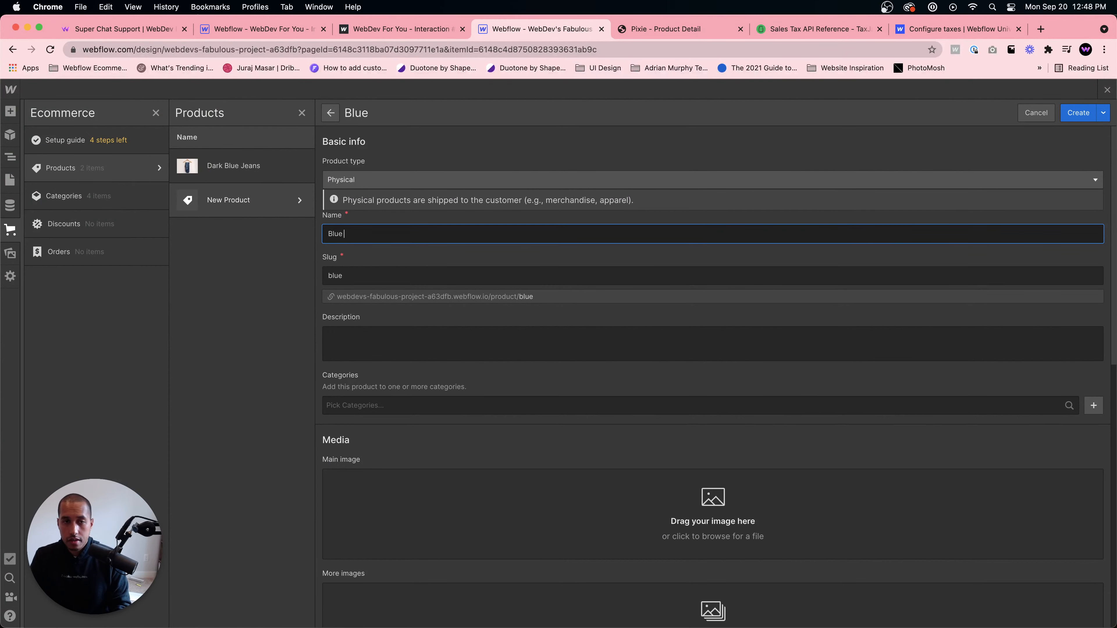
text(Jacket)
- Copy the template's product description text into the new product's Description field
click(652, 29)
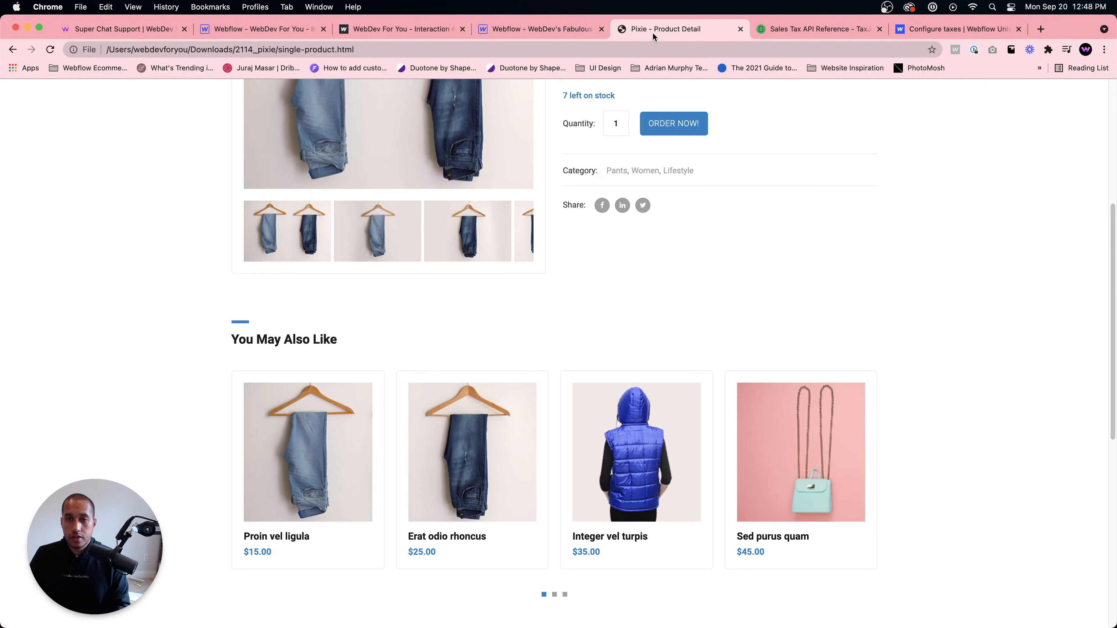
scroll(695, 316, up, 5)
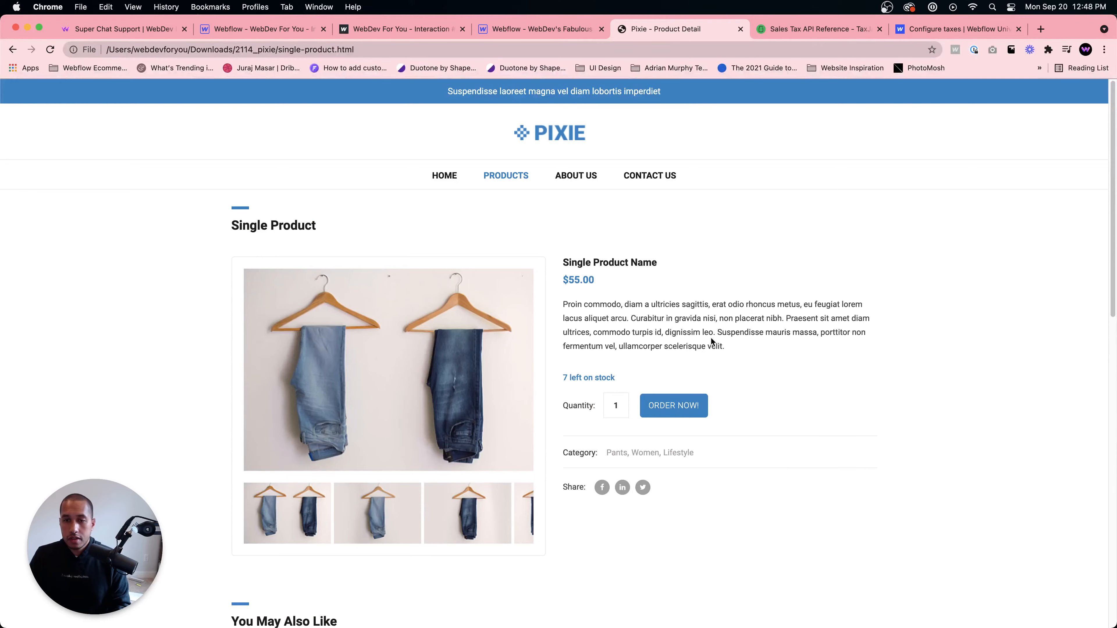
drag(725, 347, 563, 304)
key(super+c)
click(541, 29)
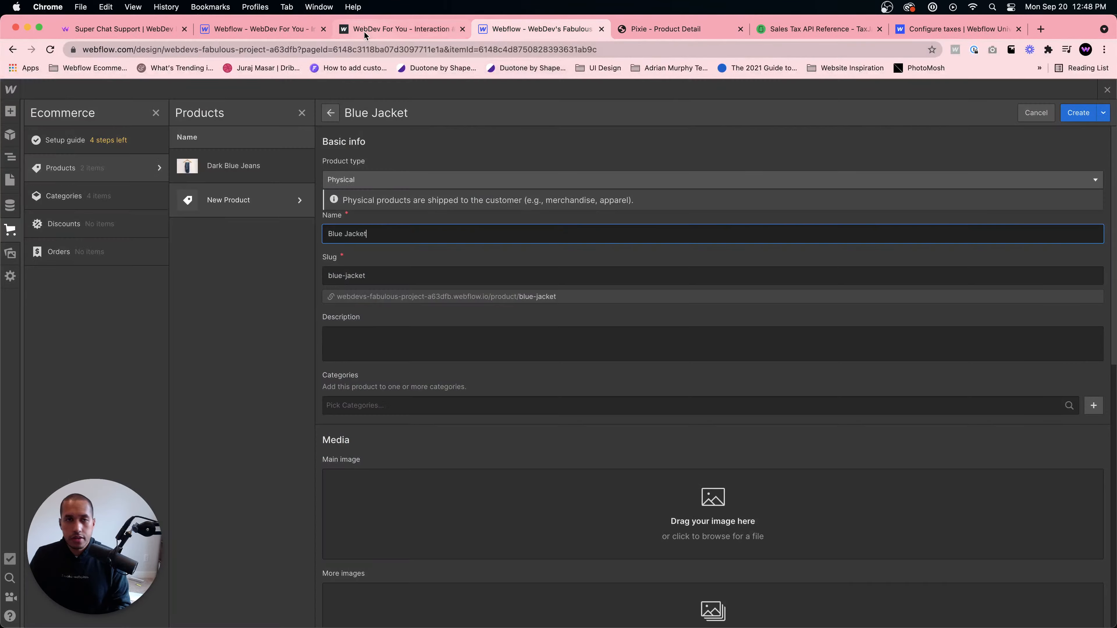
click(364, 30)
click(501, 29)
click(432, 347)
key(super+v)
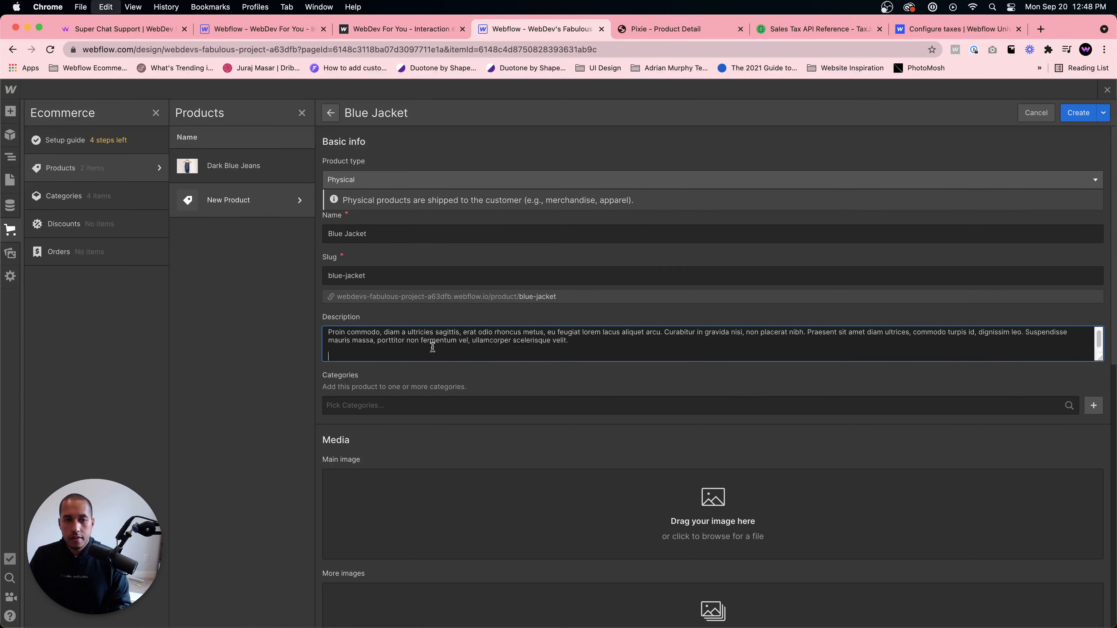
scroll(500, 371, down, 2)
key(BackSpace)
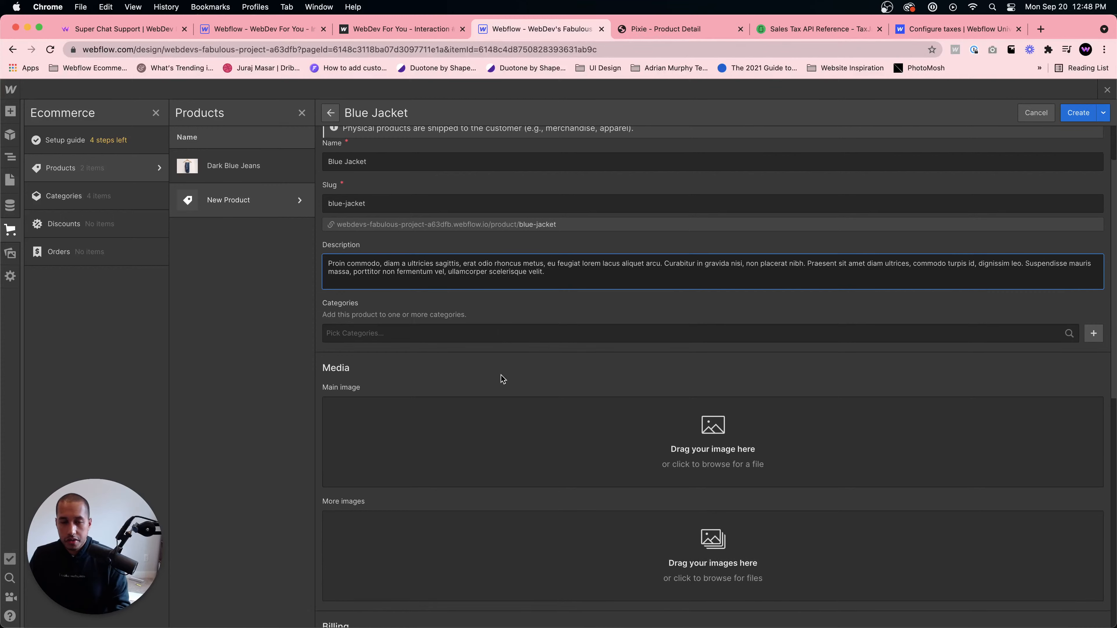
- Assign the product to the Coats category
click(439, 332)
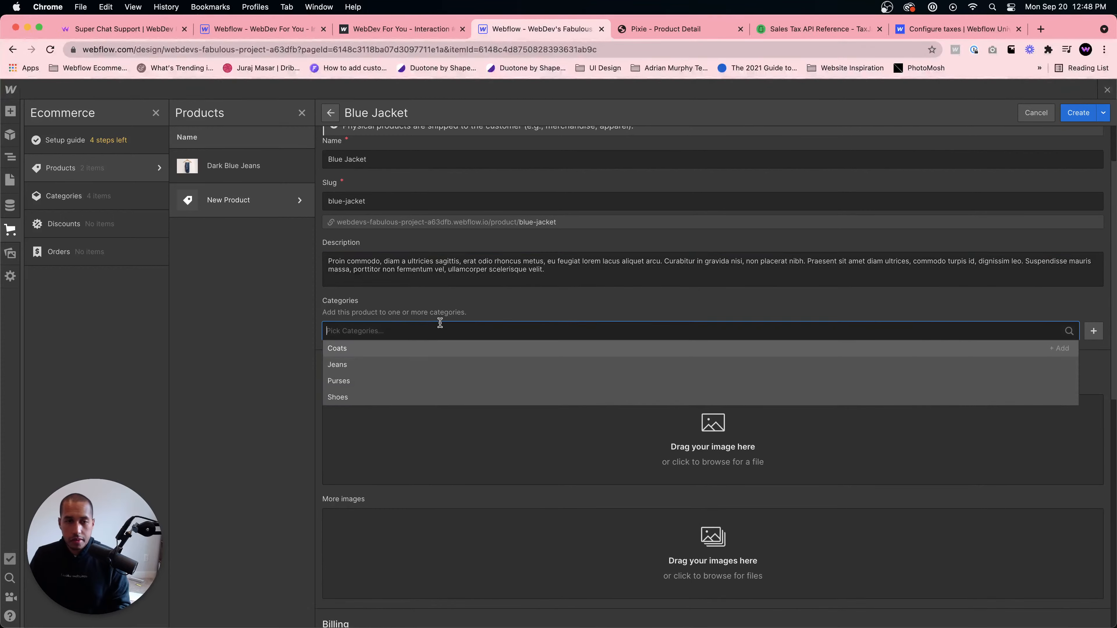
click(389, 350)
scroll(638, 413, down, 1)
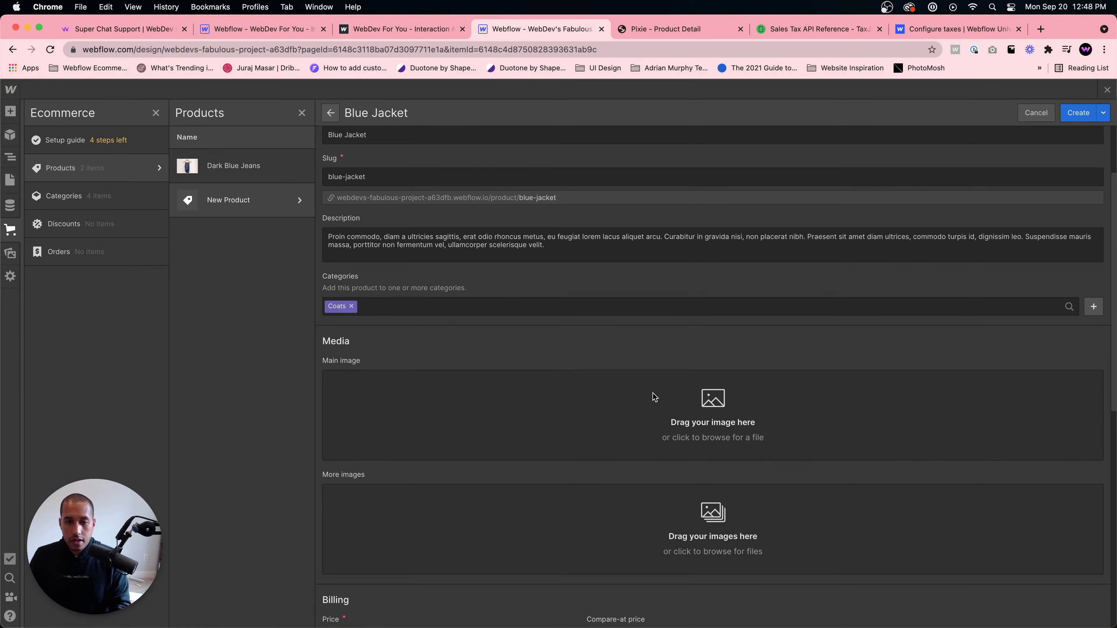
- Open the main image upload and compare the file details of item-03.jpg and product-03.jpg
mouse_move(282, 600)
click(244, 601)
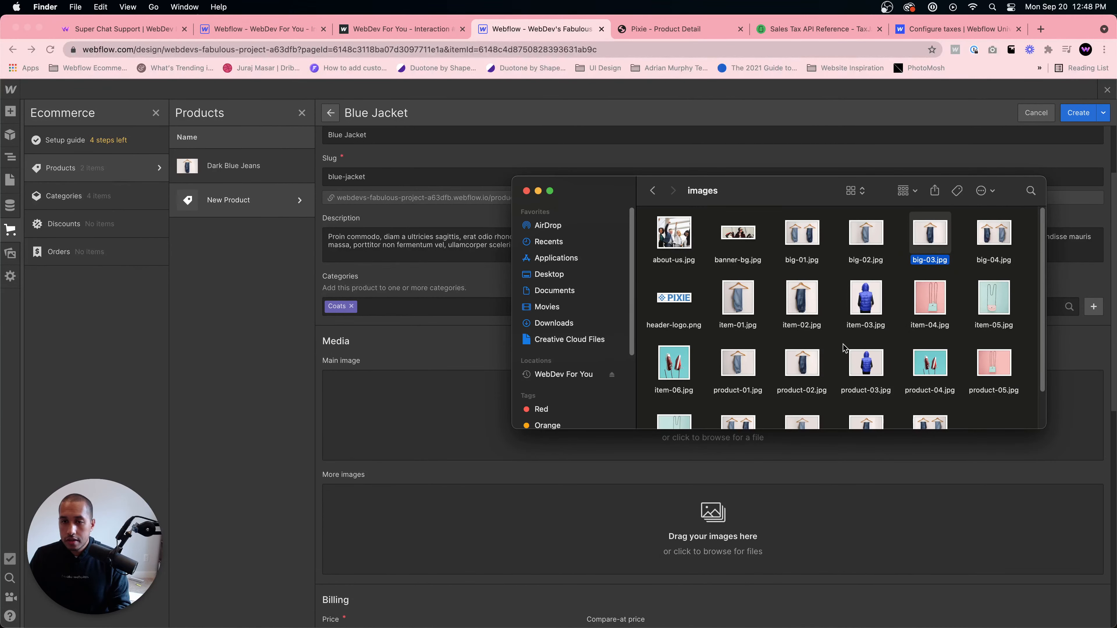
click(860, 311)
right_click(864, 313)
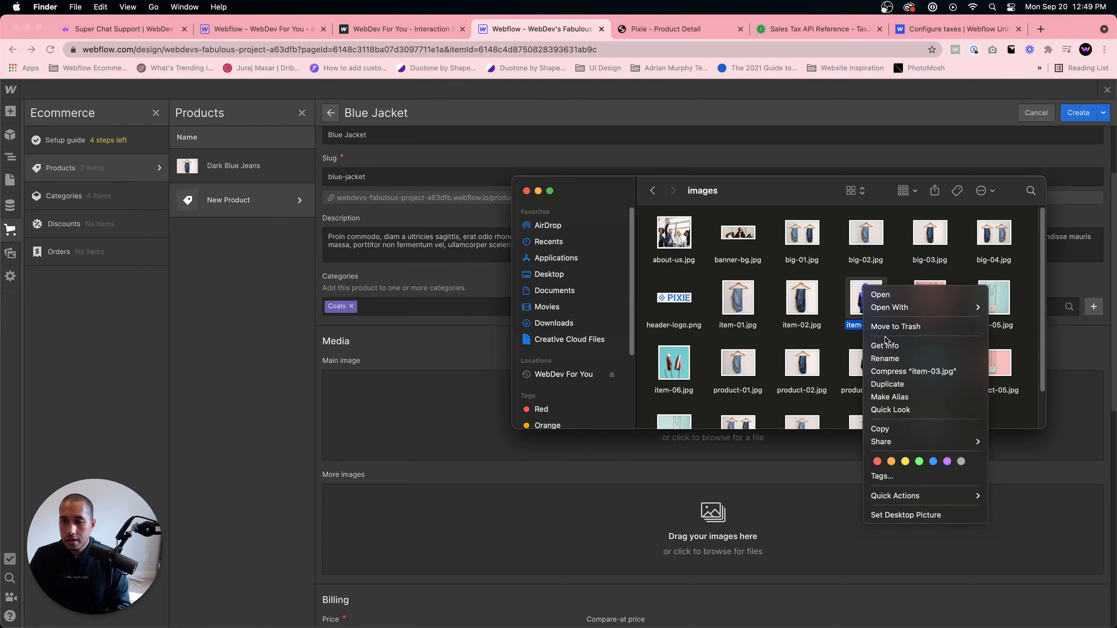
click(887, 348)
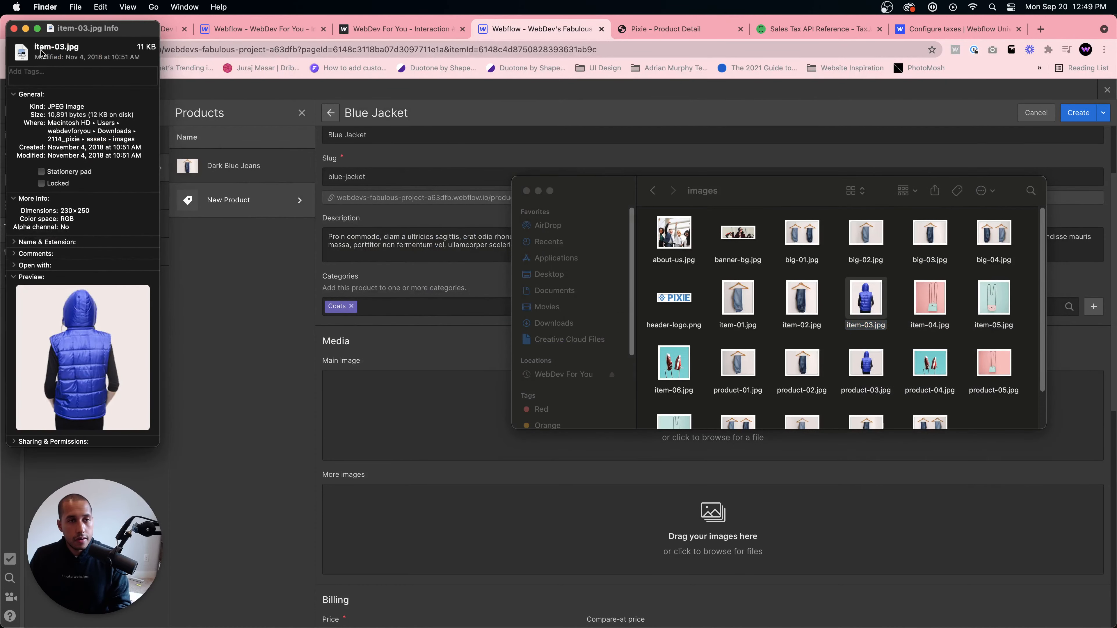
click(13, 28)
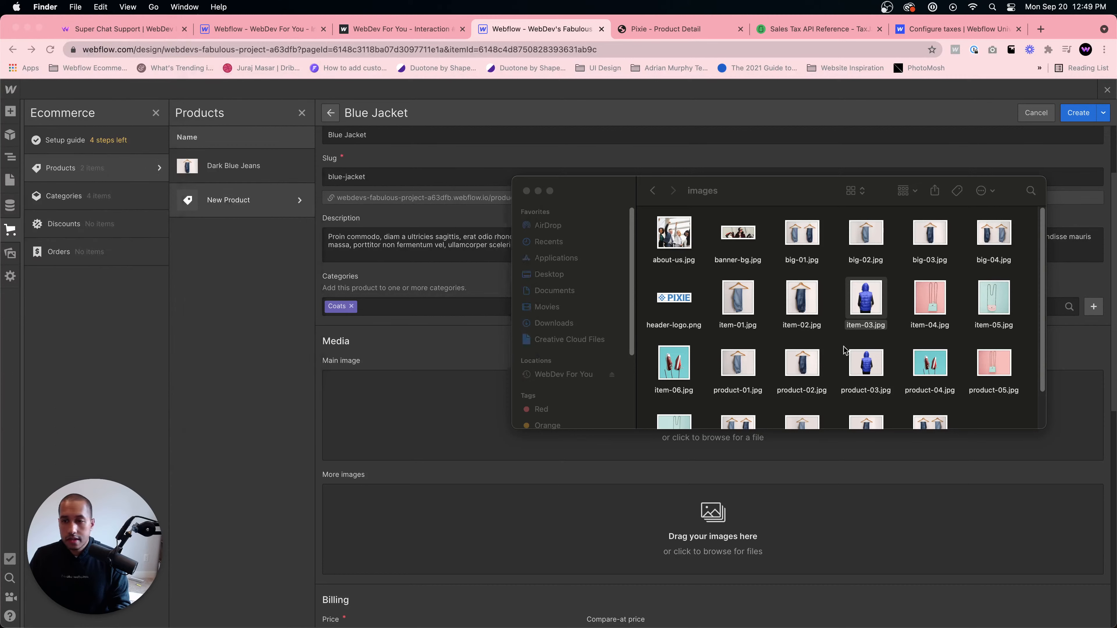
click(862, 374)
right_click(862, 375)
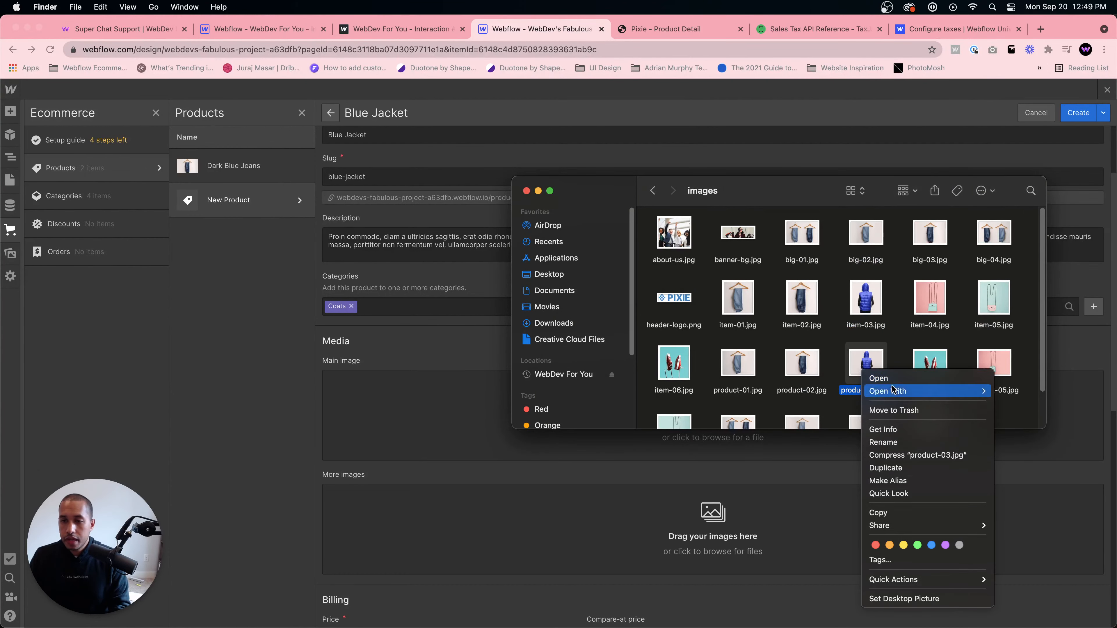
click(884, 430)
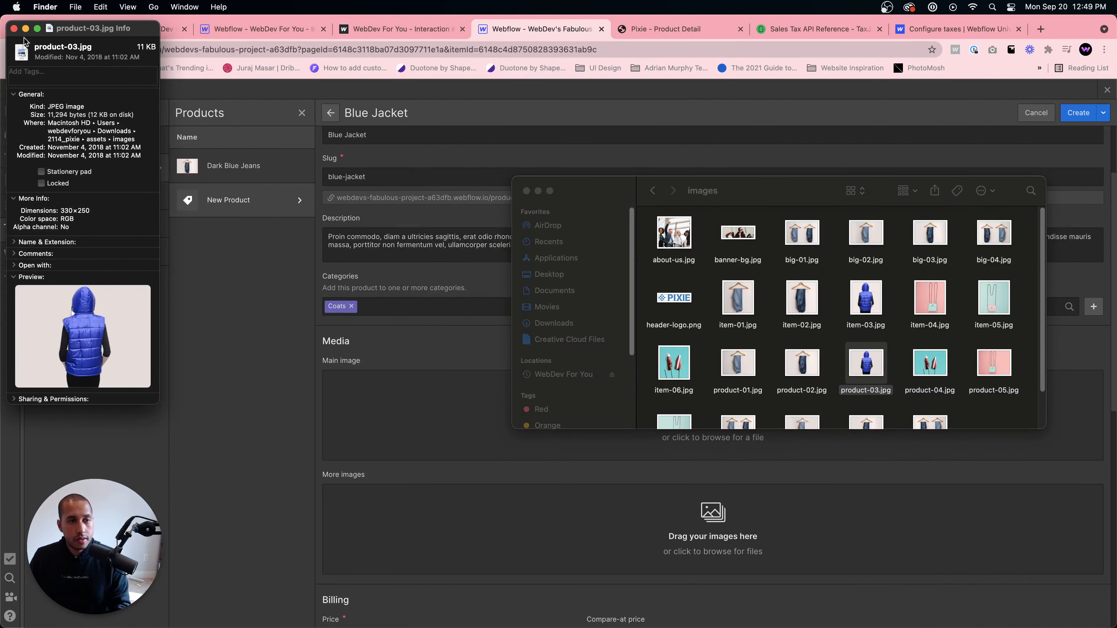
click(14, 29)
- Add product-03.jpg as the product's main image
click(862, 358)
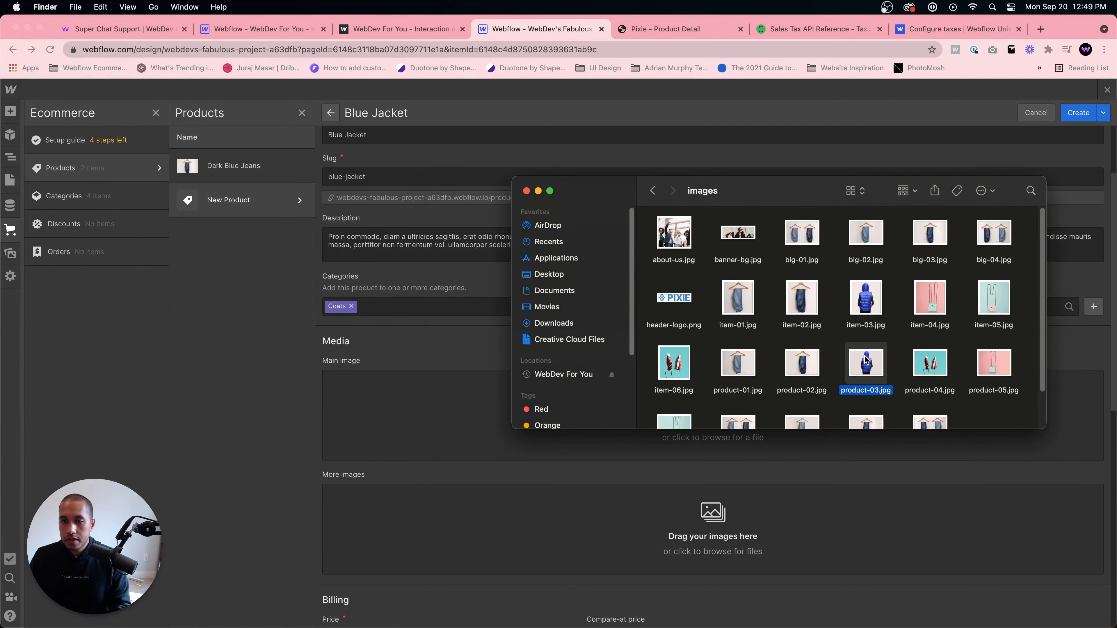
drag(865, 360, 435, 404)
scroll(500, 471, down, 5)
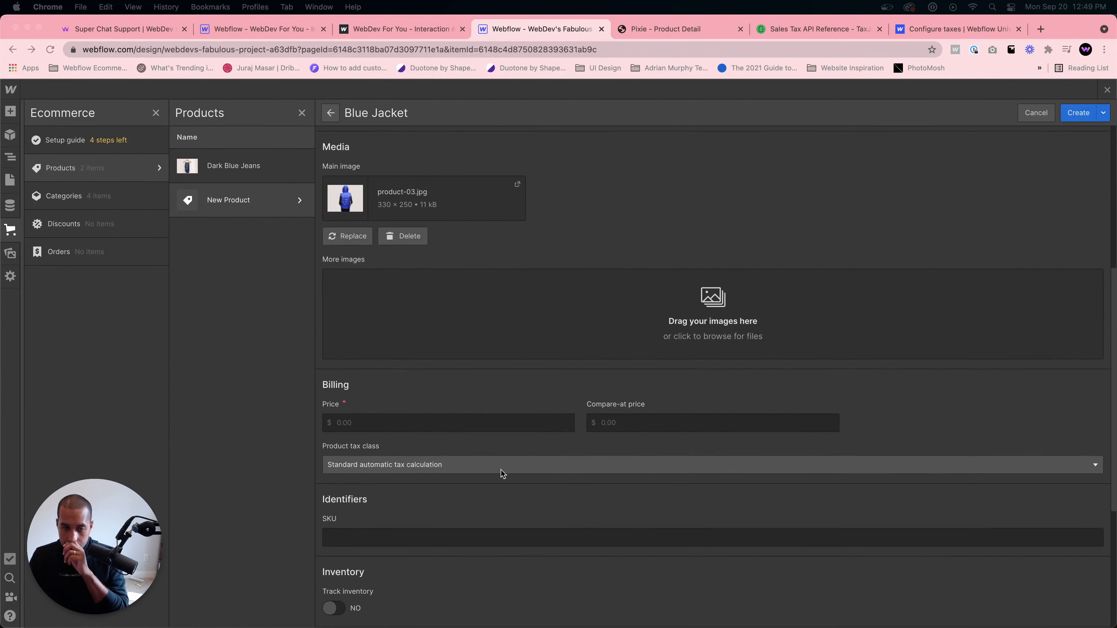
- Set the product price to 35.00, matching the jacket's price in the template
click(668, 29)
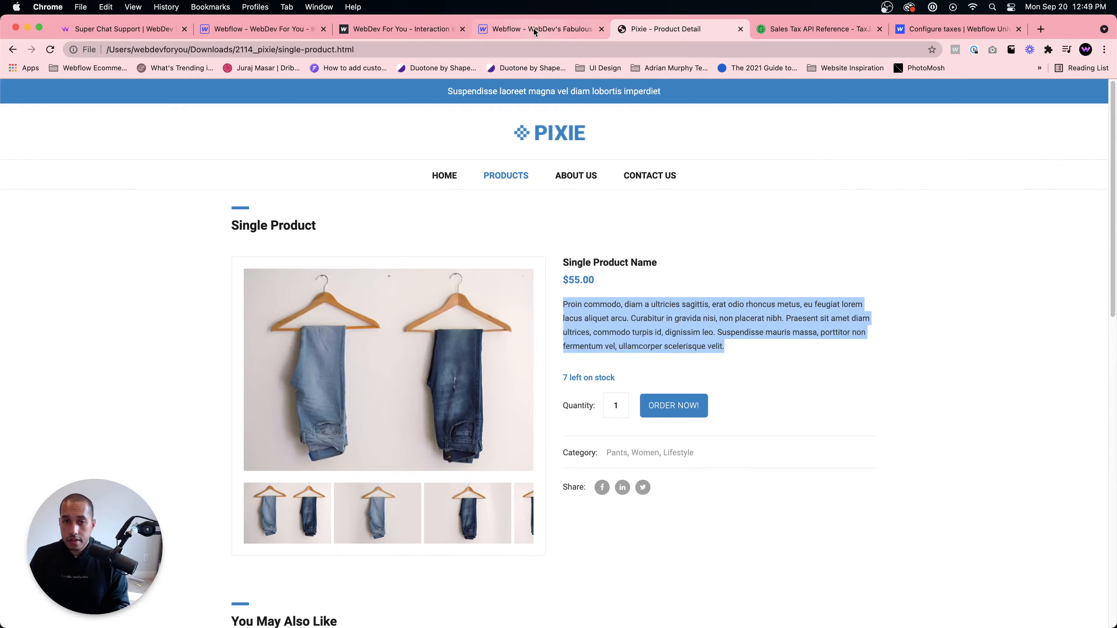
click(535, 30)
click(497, 421)
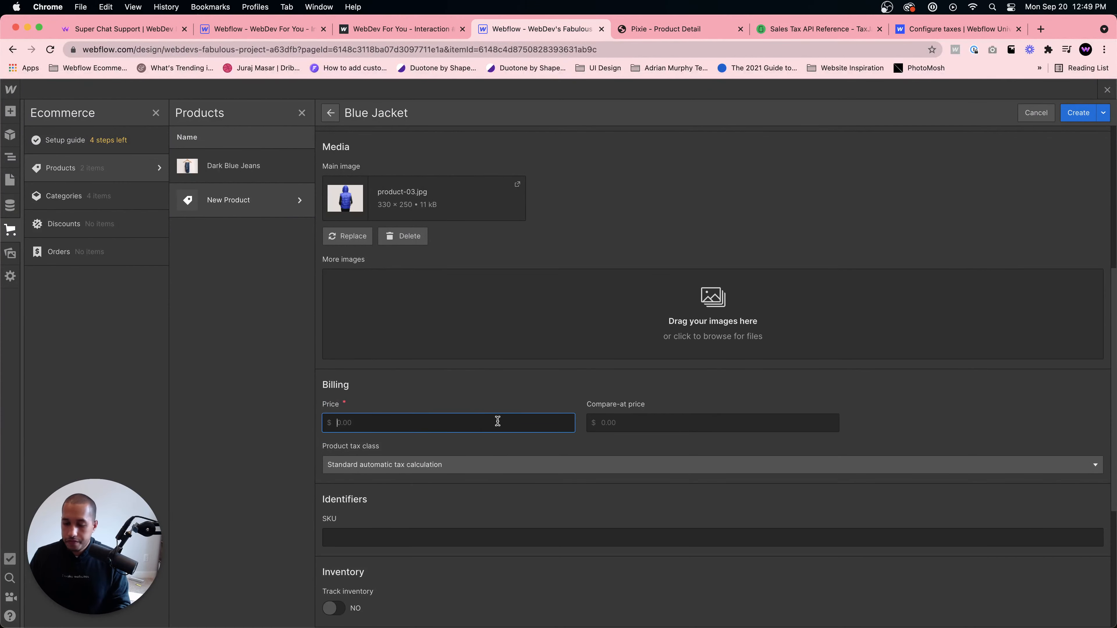
click(650, 29)
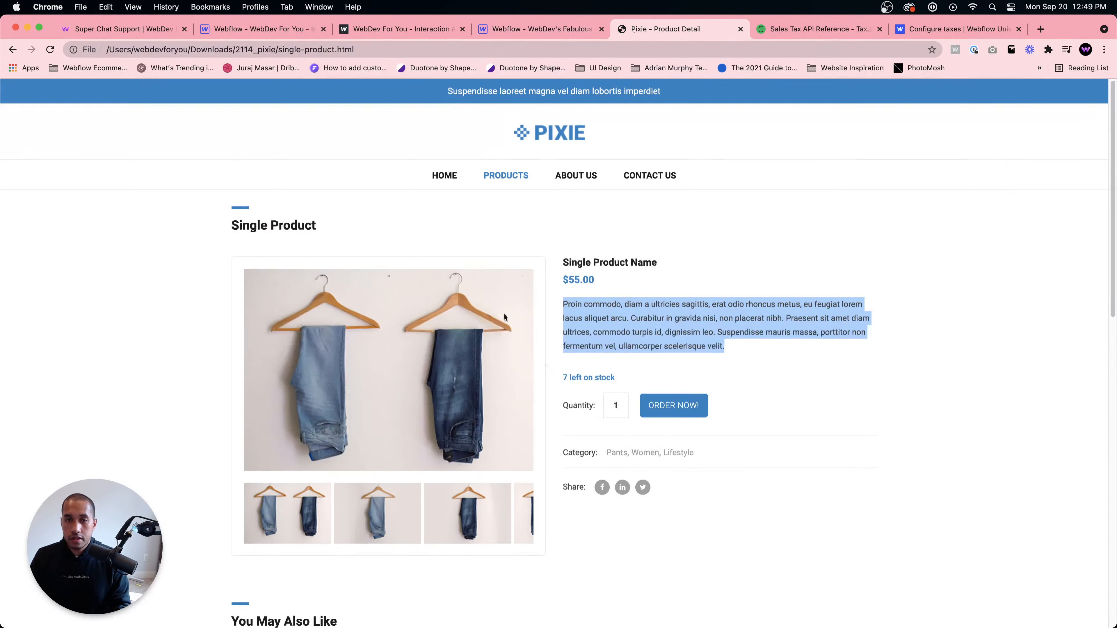
scroll(503, 312, down, 5)
click(561, 31)
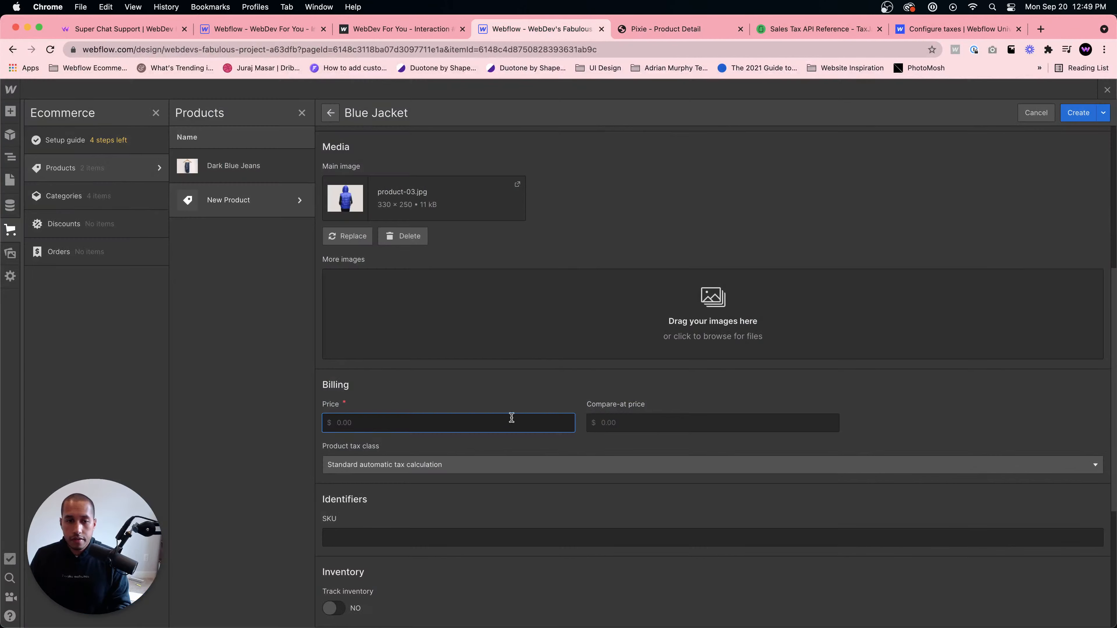
text(35.00)
scroll(384, 405, down, 6)
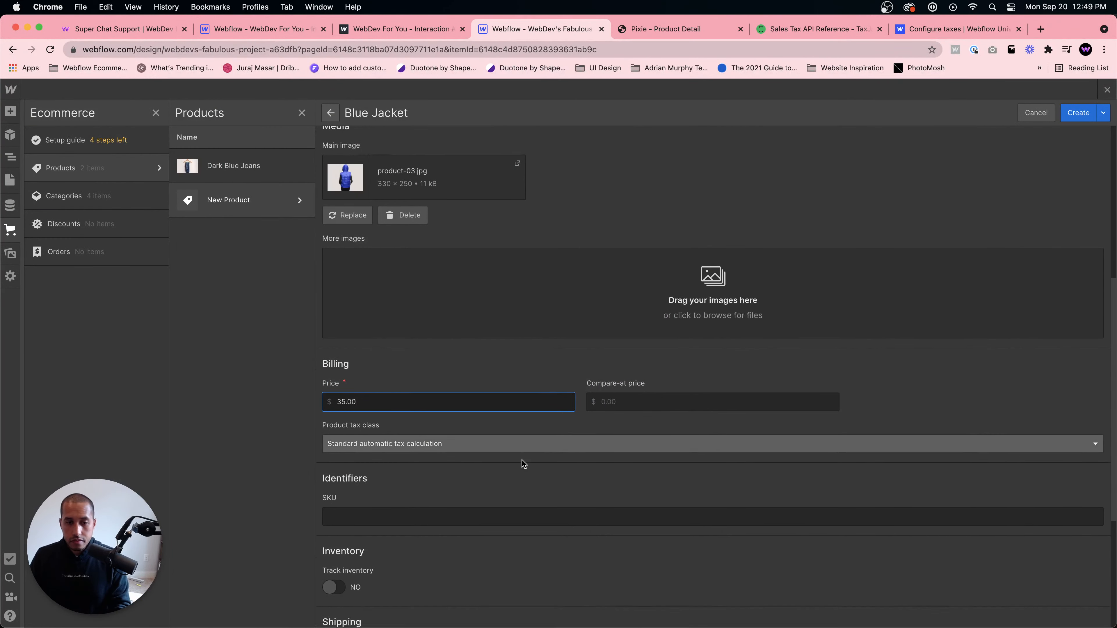
- Turn on inventory tracking and set the quantity to 12
click(334, 369)
click(382, 411)
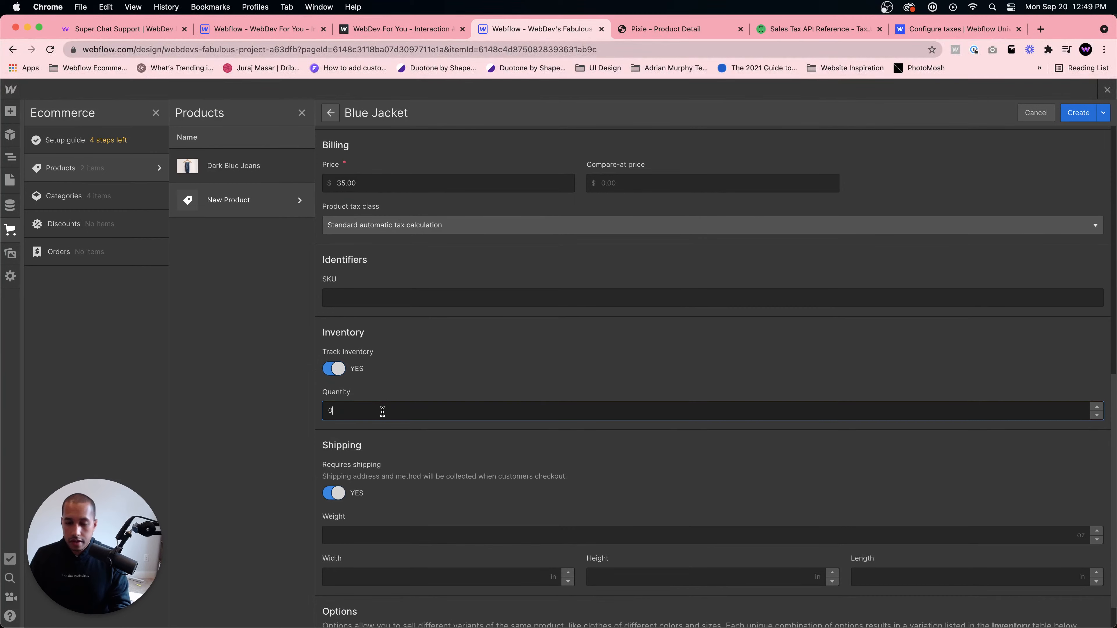
click(469, 353)
scroll(462, 399, down, 1)
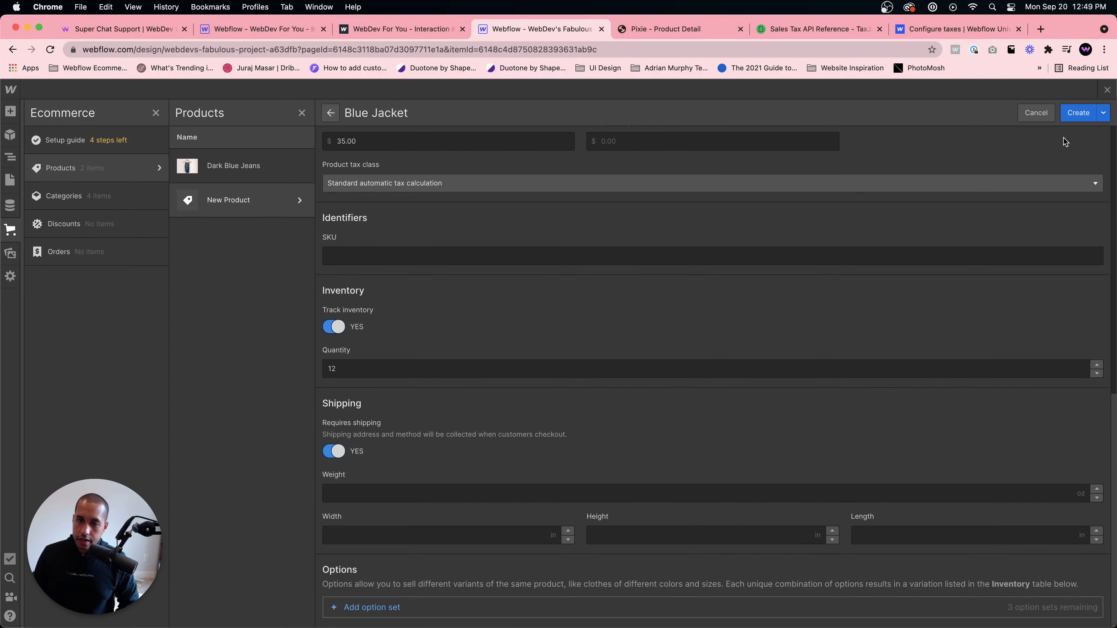
- Rename the product to Jacket
scroll(606, 291, up, 15)
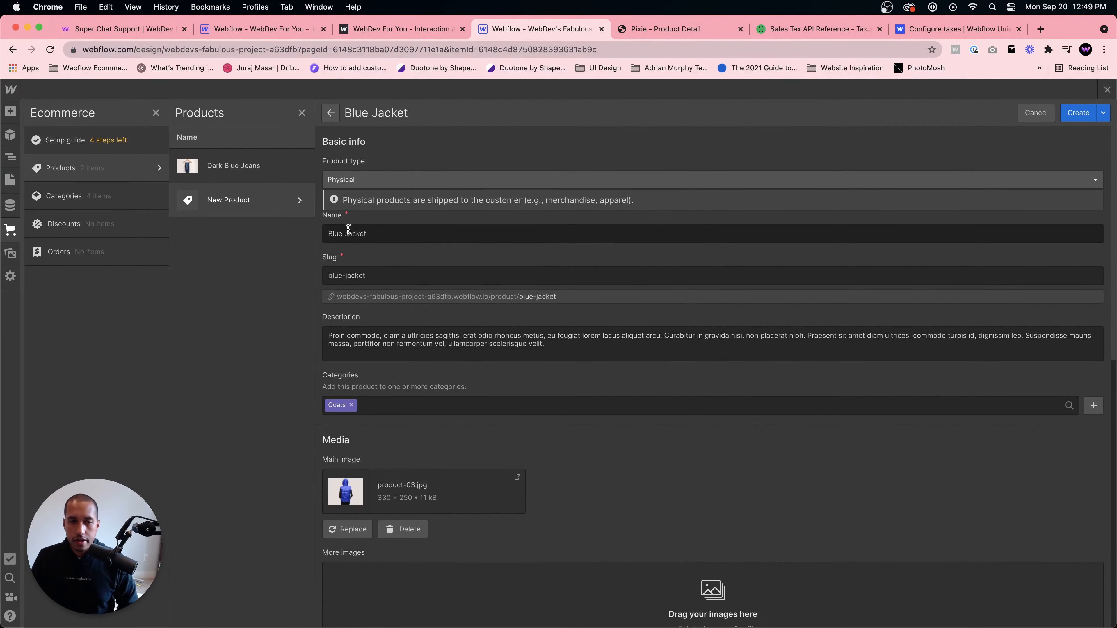
click(327, 234)
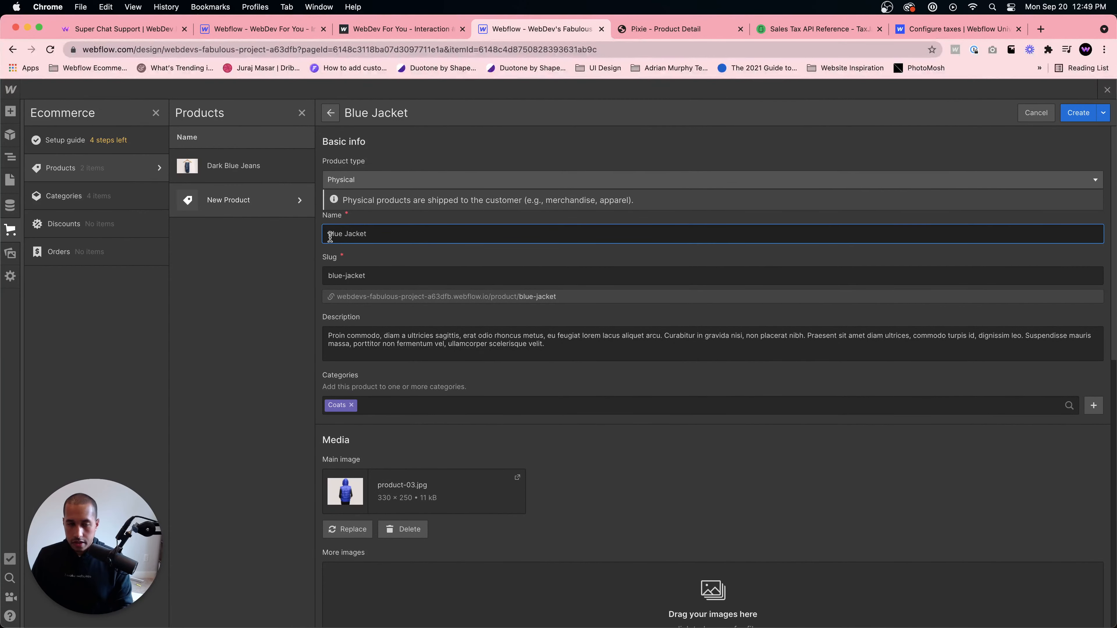
double_click(346, 234)
key(BackSpace)
key(Delete)
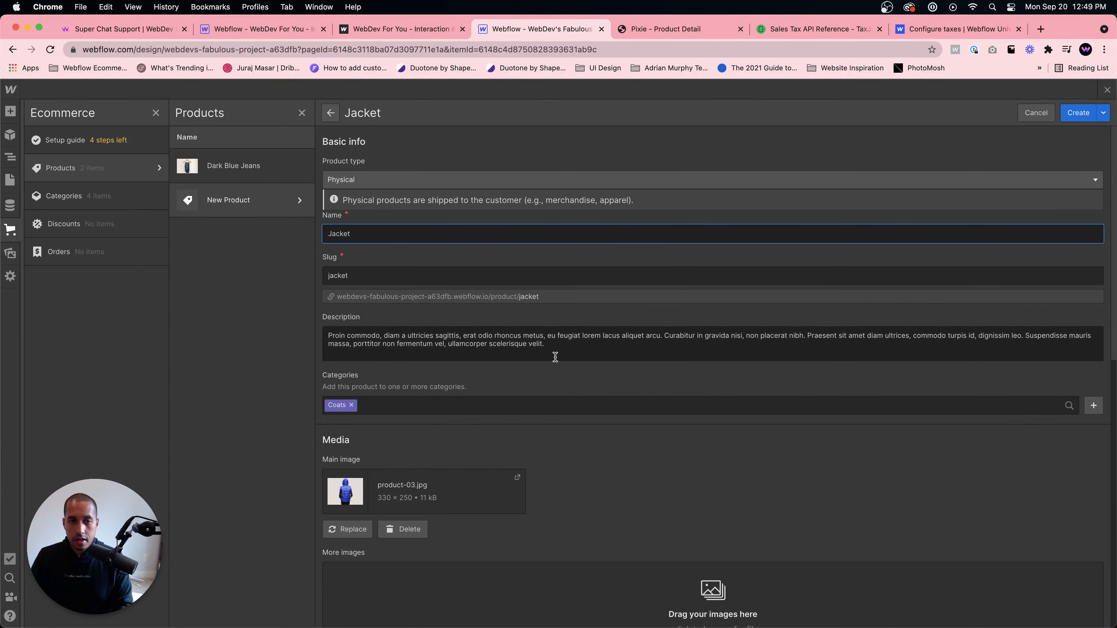
- Add a new option set named Color to the product
scroll(555, 357, down, 10)
click(360, 607)
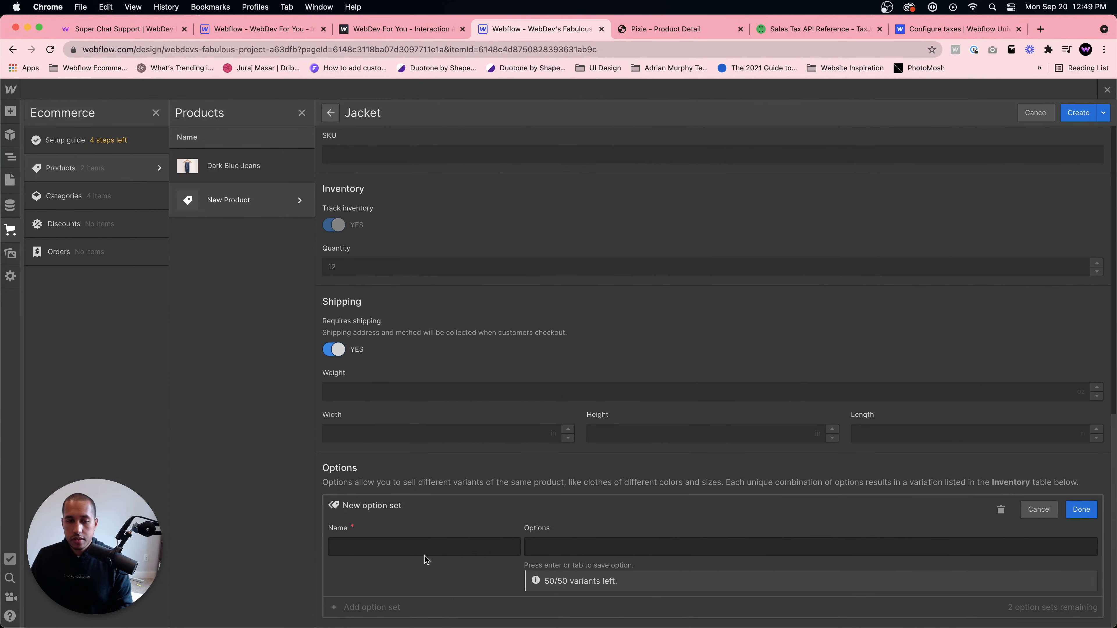
click(424, 551)
text(Co)
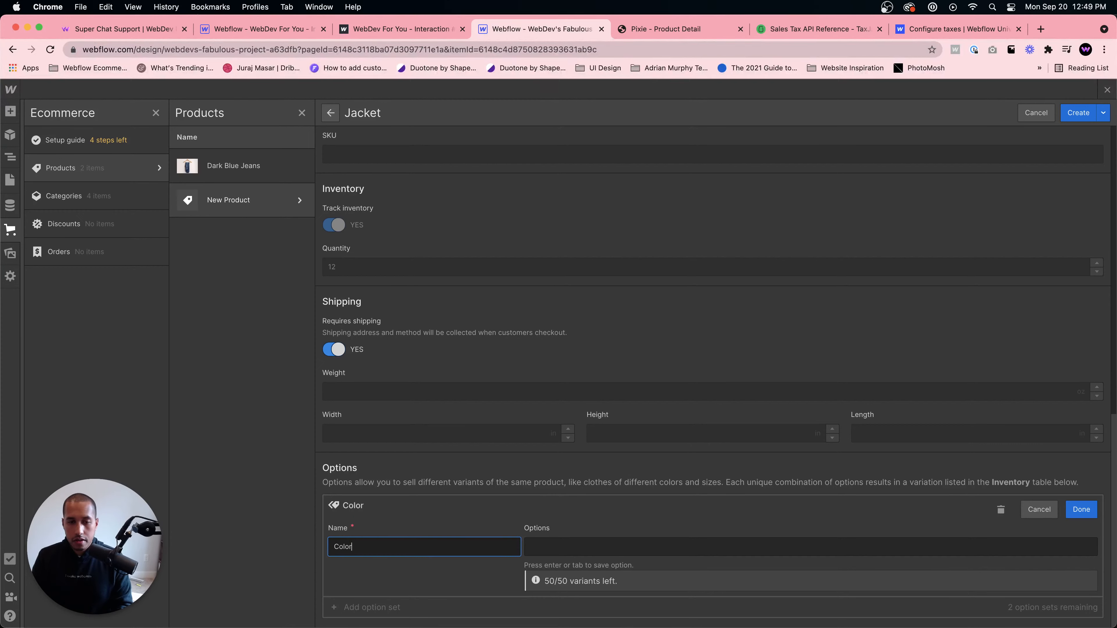
text(lor)
key(Return)
double_click(441, 545)
key(BackSpace)
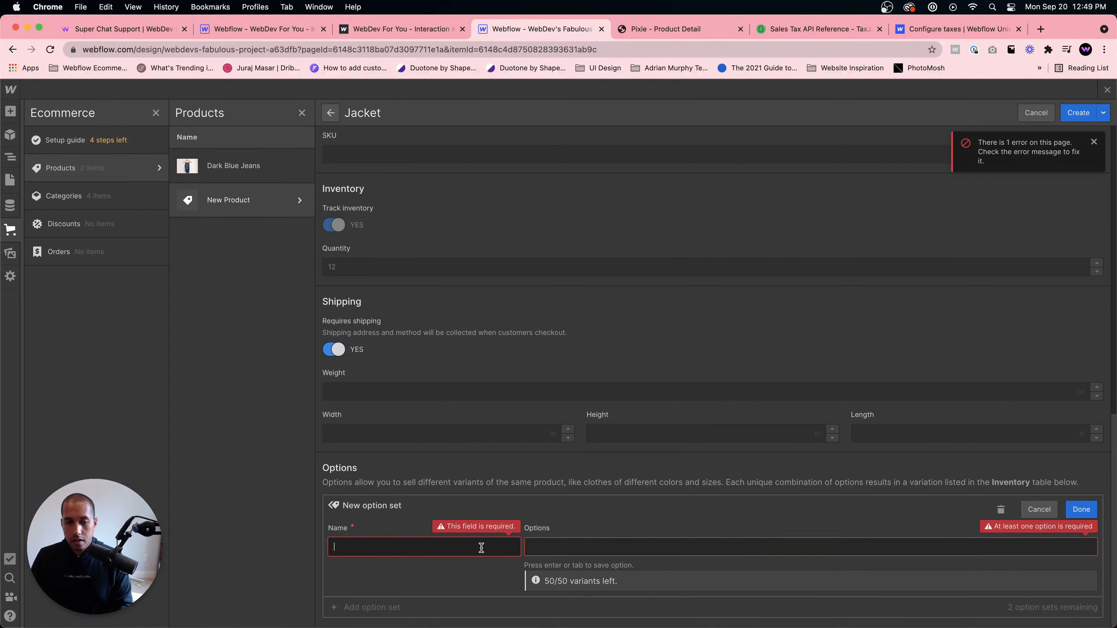
text(Color)
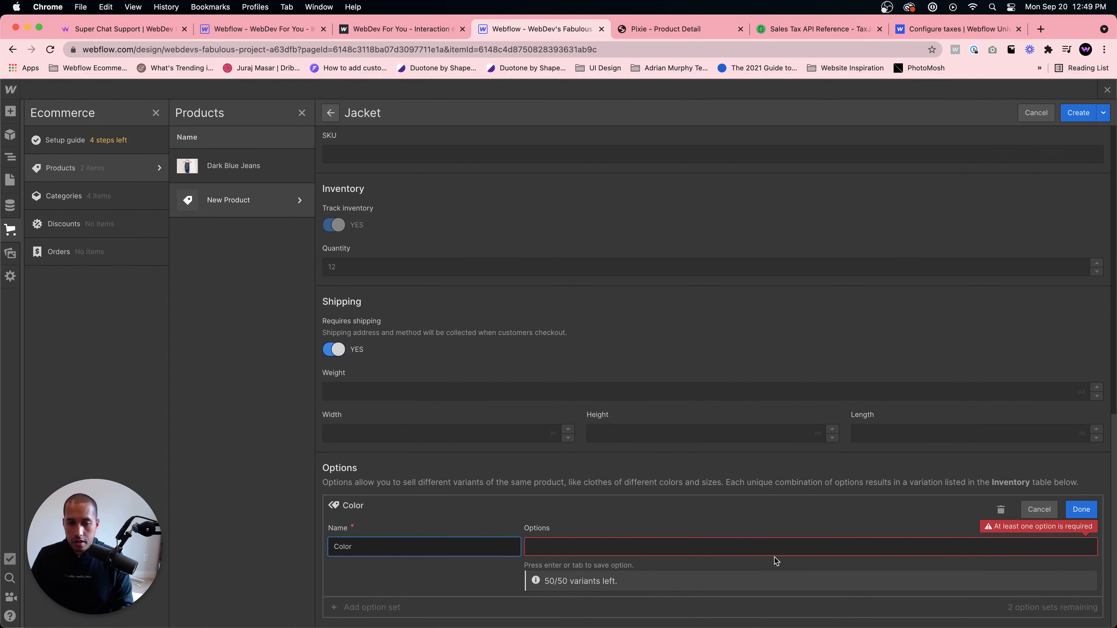
- Add Blue as a value of the Color option set
click(722, 548)
text(Blue)
key(Return)
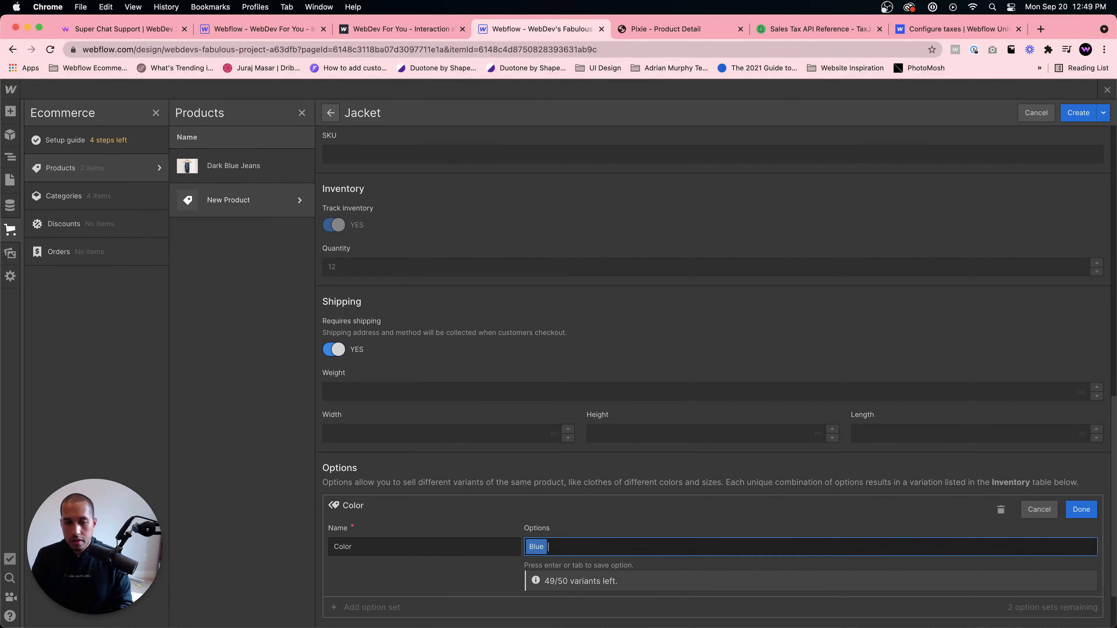
- Add Red and Black as values of the Color option set and finish the set
text(Red)
key(Return)
text(Black)
key(Return)
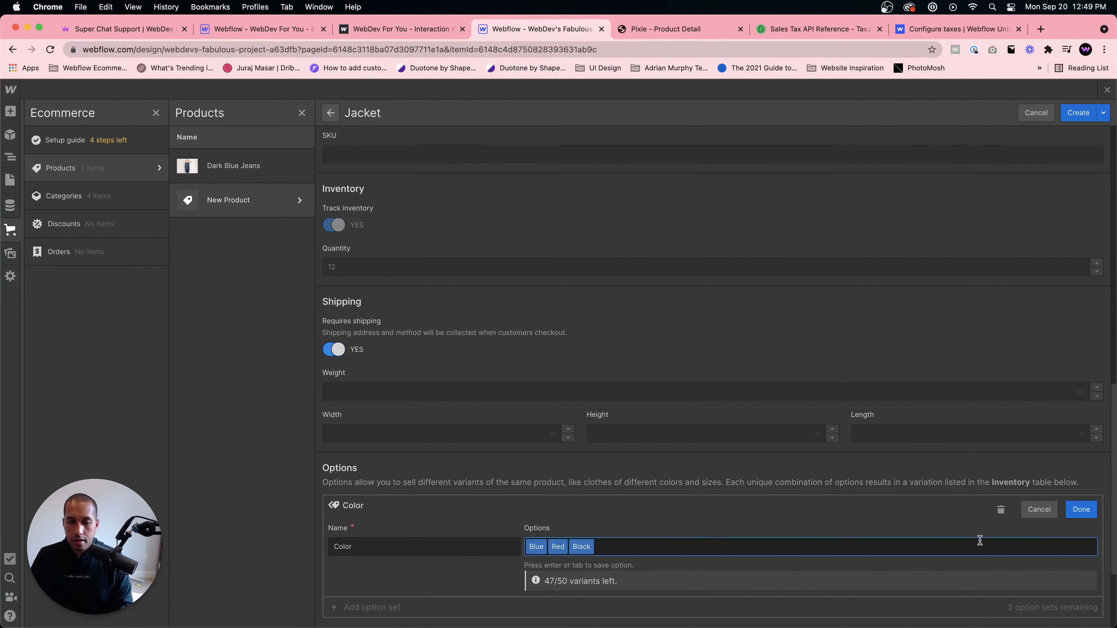
click(1081, 511)
- Add a second option set to the Jacket and name it Size
click(370, 524)
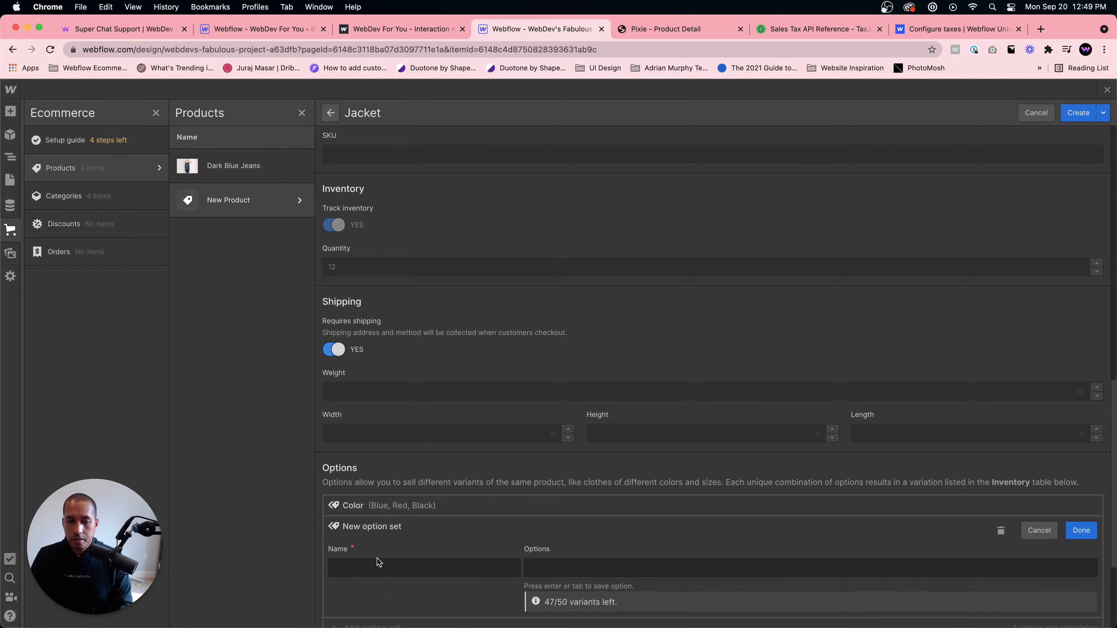
click(378, 568)
text(Size)
key(Return)
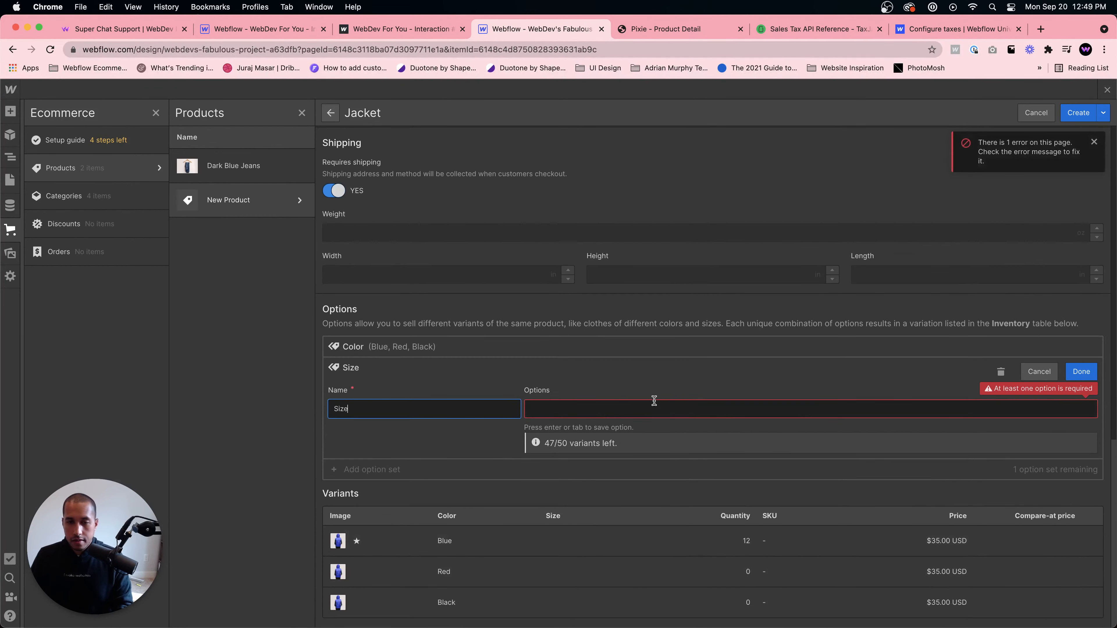
- Add Small, Medium and Large as values of the Size option set and finish the set
click(644, 409)
text(Small)
key(Return)
text(Me)
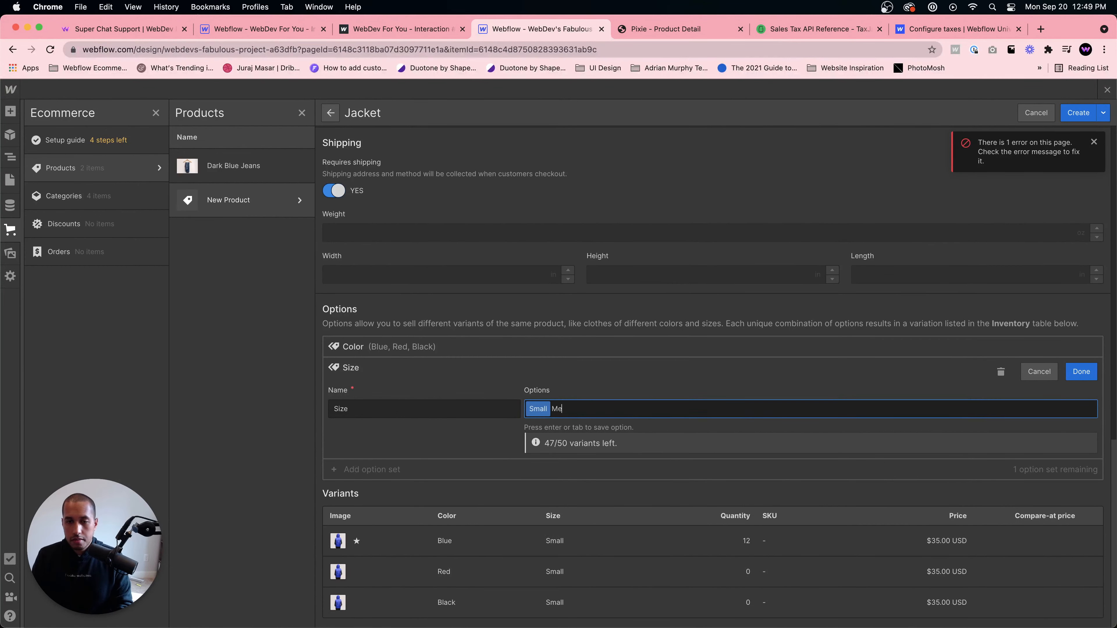
text(dium)
key(Return)
text(KLar)
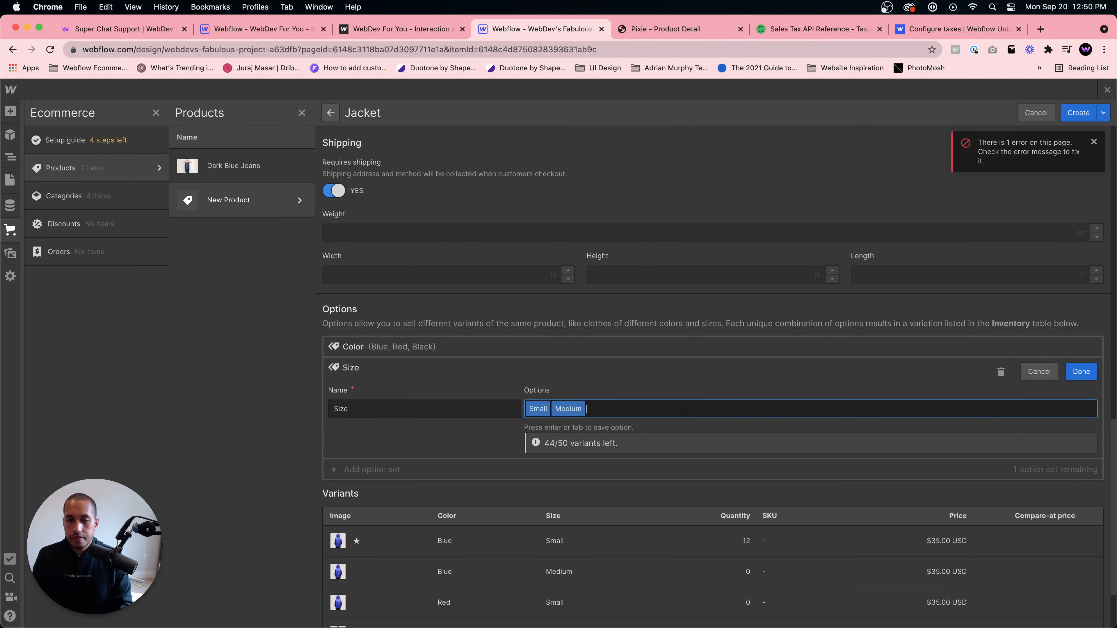
text(Large)
key(Return)
click(1075, 371)
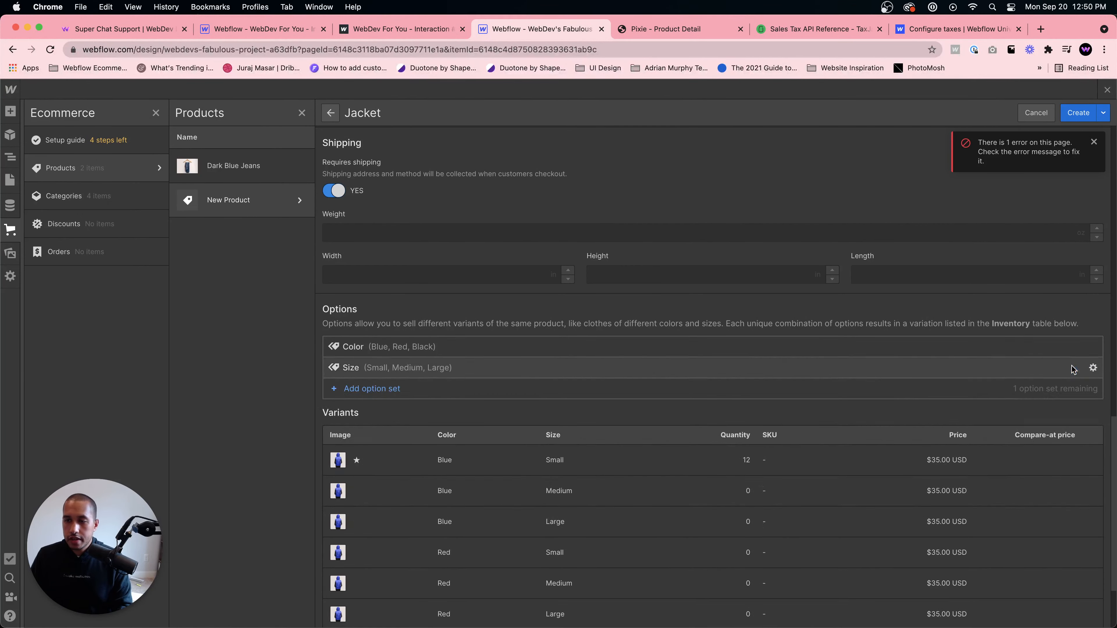
- Create the Jacket product and close its editor
click(1078, 113)
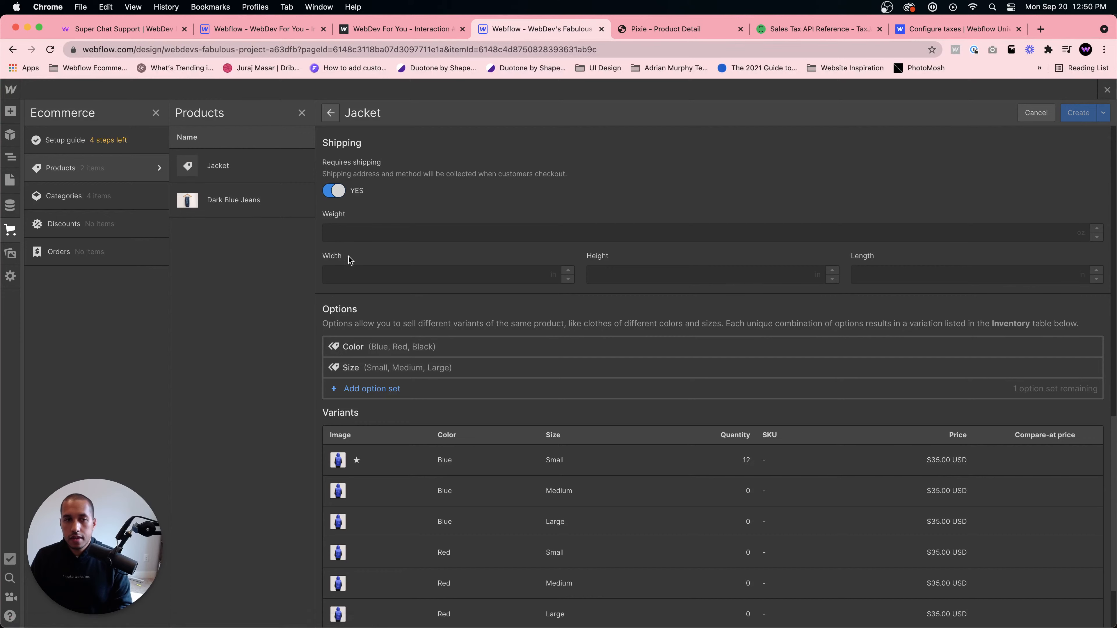
click(261, 178)
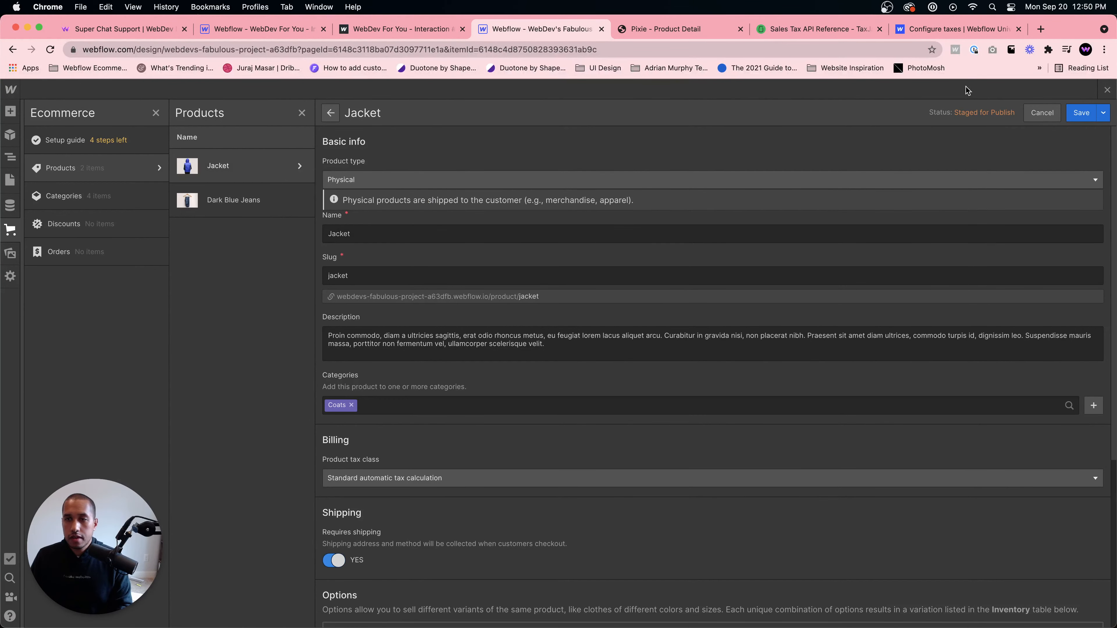
click(1031, 114)
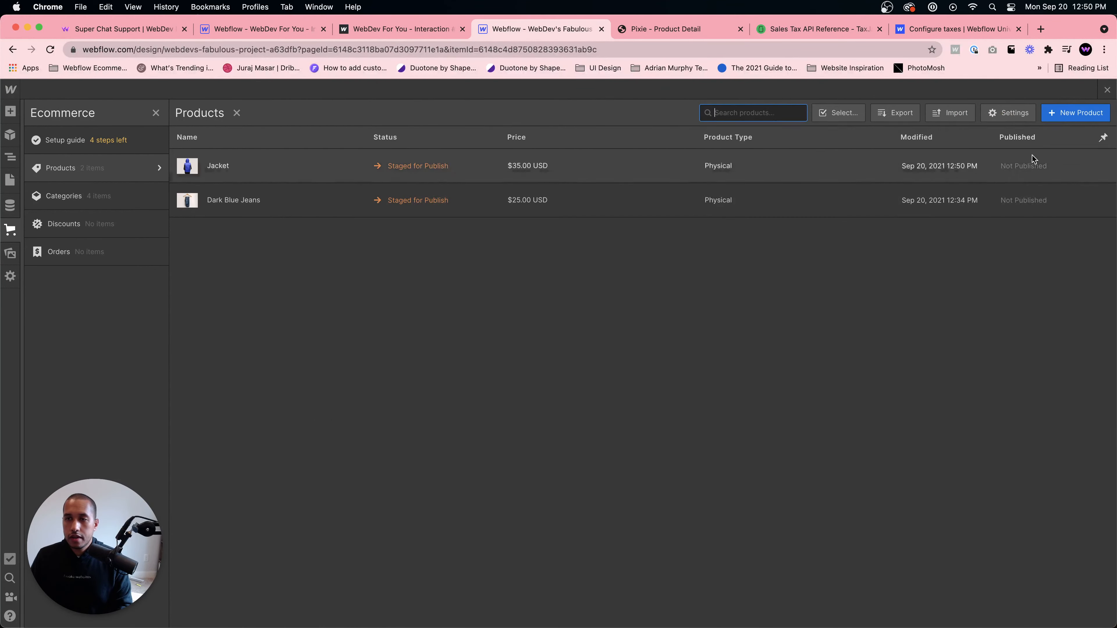
- Start a new product, checking the template's product page, and name it Purse
click(1068, 114)
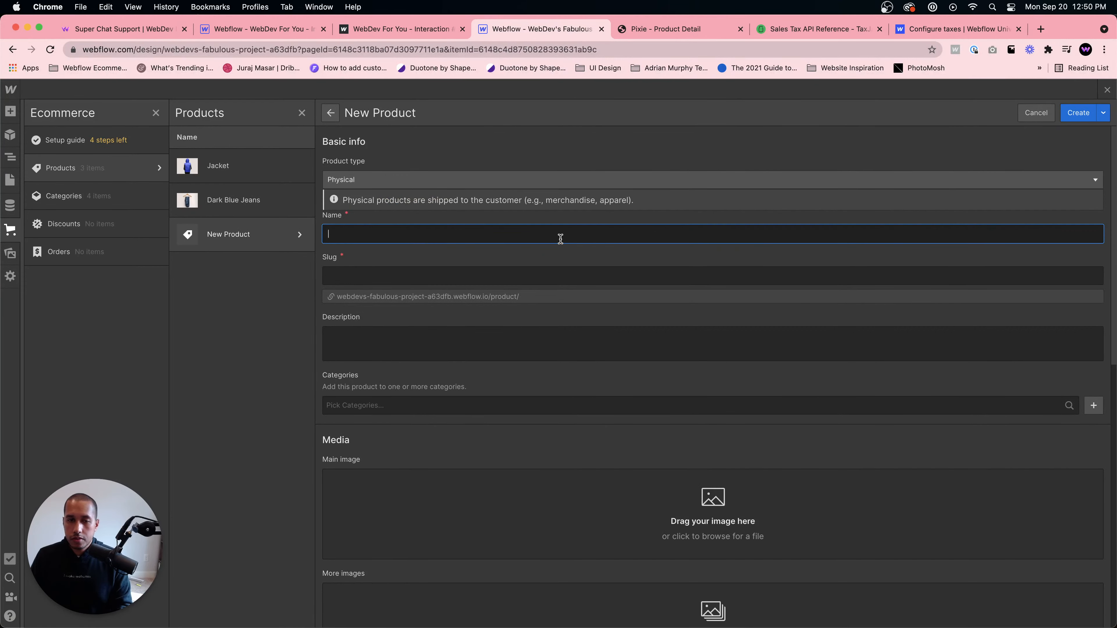
click(677, 29)
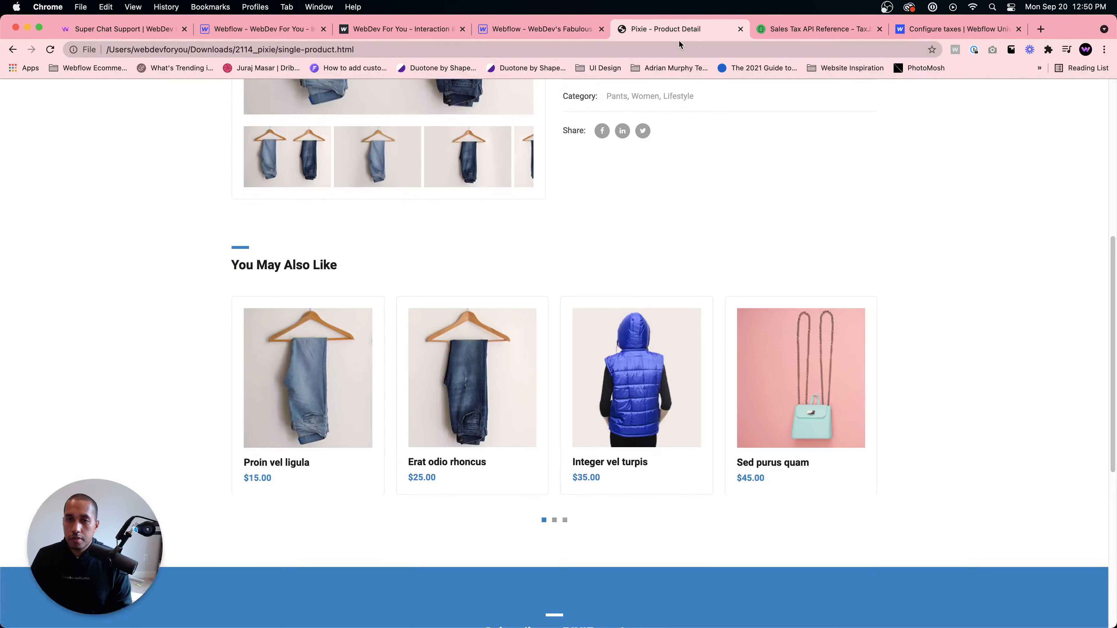
scroll(855, 399, up, 8)
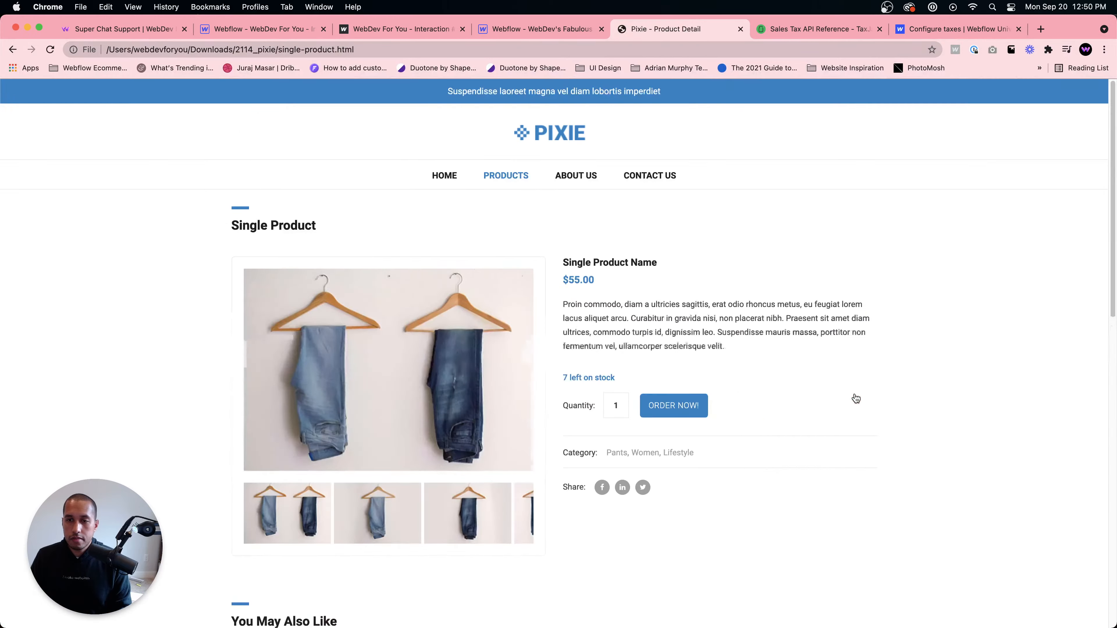
scroll(698, 301, down, 14)
scroll(699, 305, up, 5)
scroll(700, 304, down, 5)
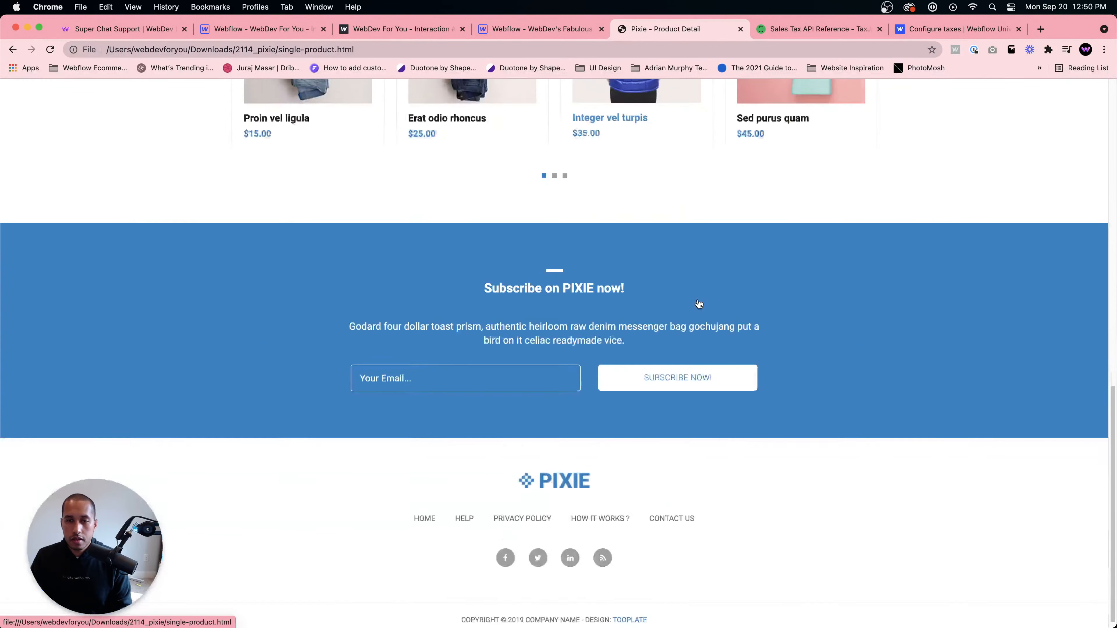
scroll(698, 302, up, 14)
click(558, 30)
text(Purse)
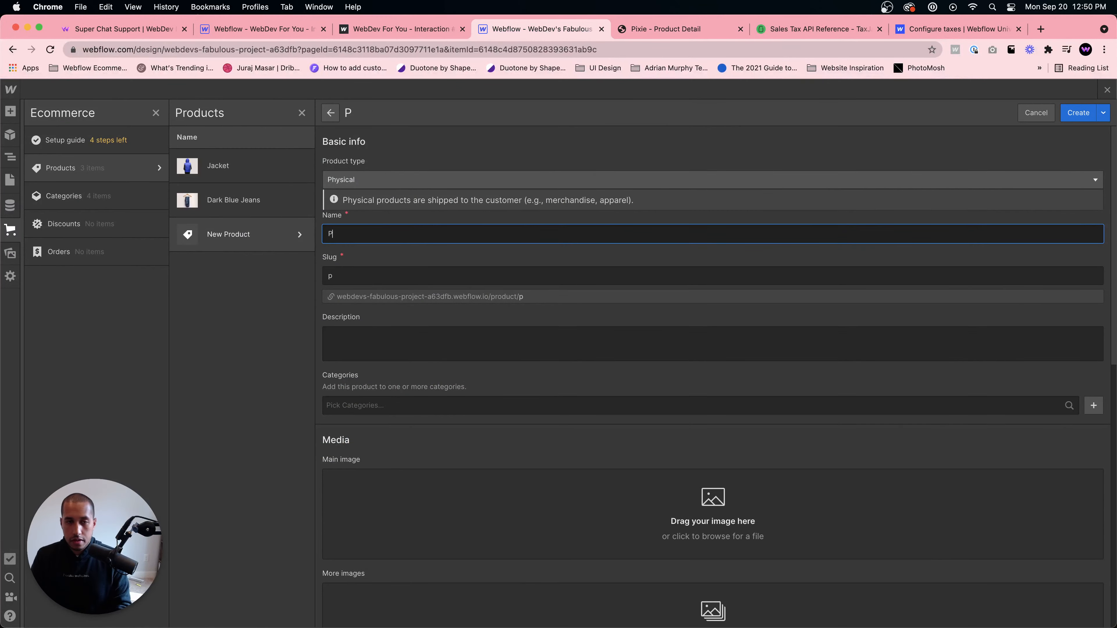
- Copy the description text from the template's product page and paste it into the Purse's description
click(565, 340)
click(680, 30)
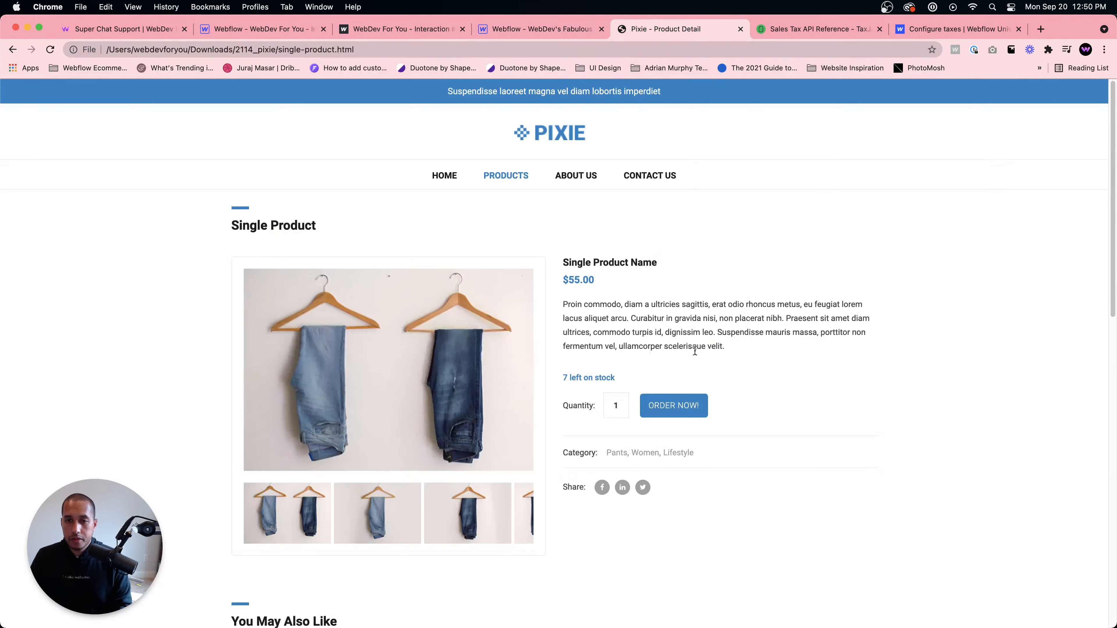
drag(726, 346, 558, 310)
key(super+c)
click(541, 29)
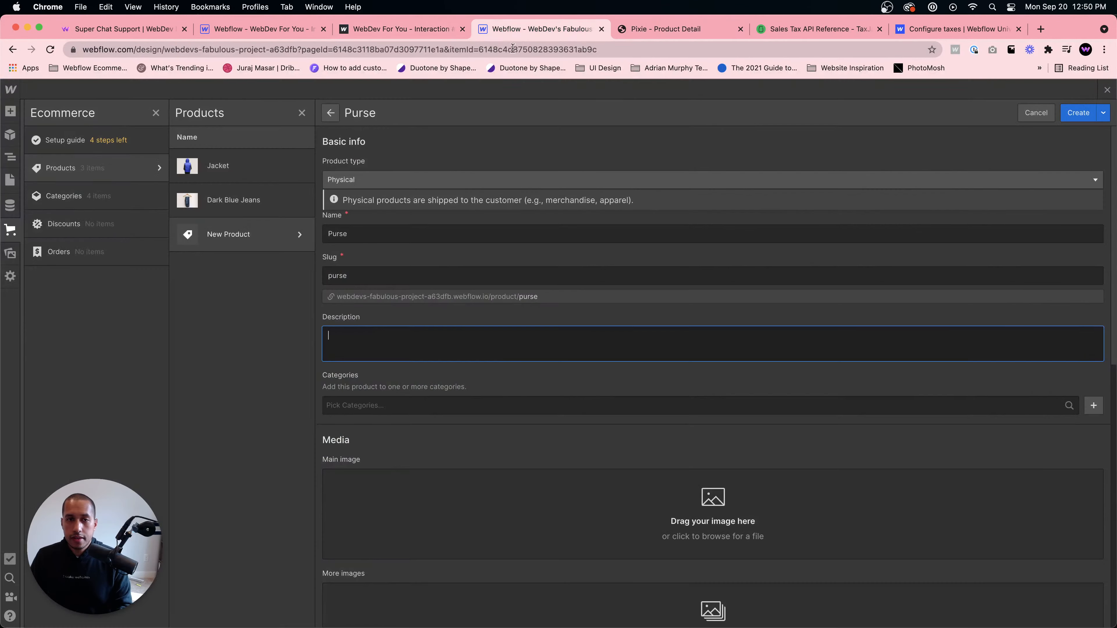
key(super+v)
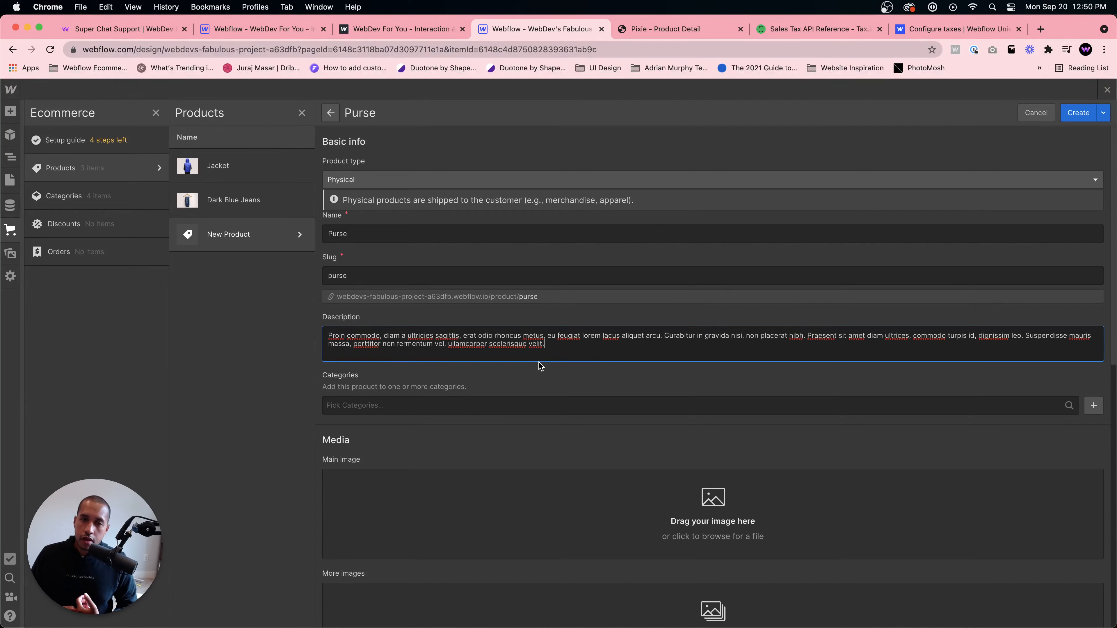
- Assign the Purse to the Purses category
click(491, 405)
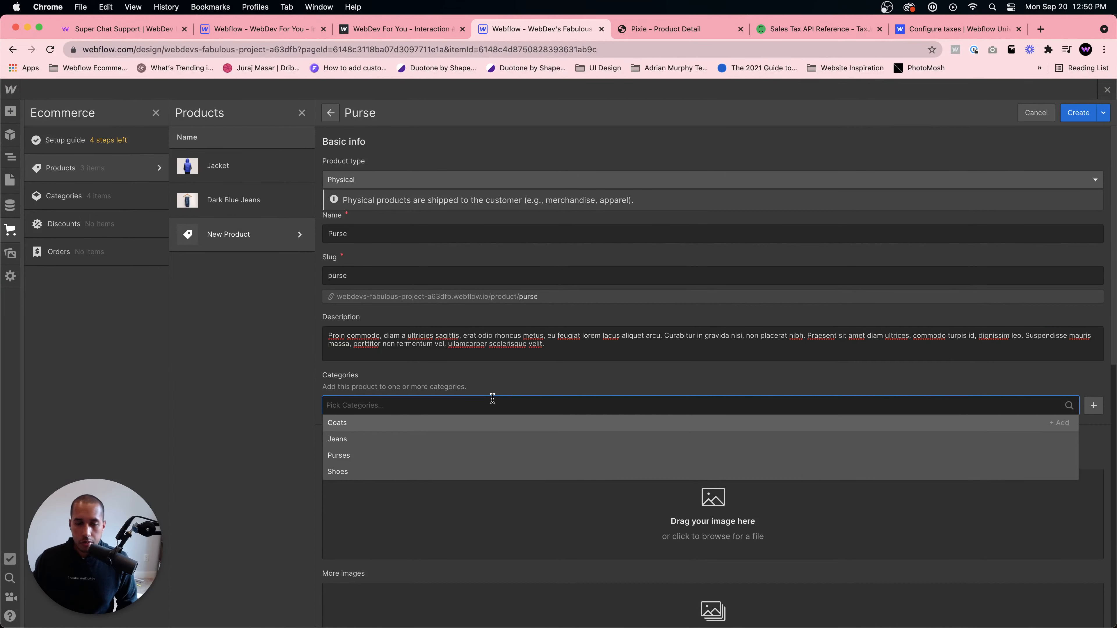
click(374, 454)
click(516, 383)
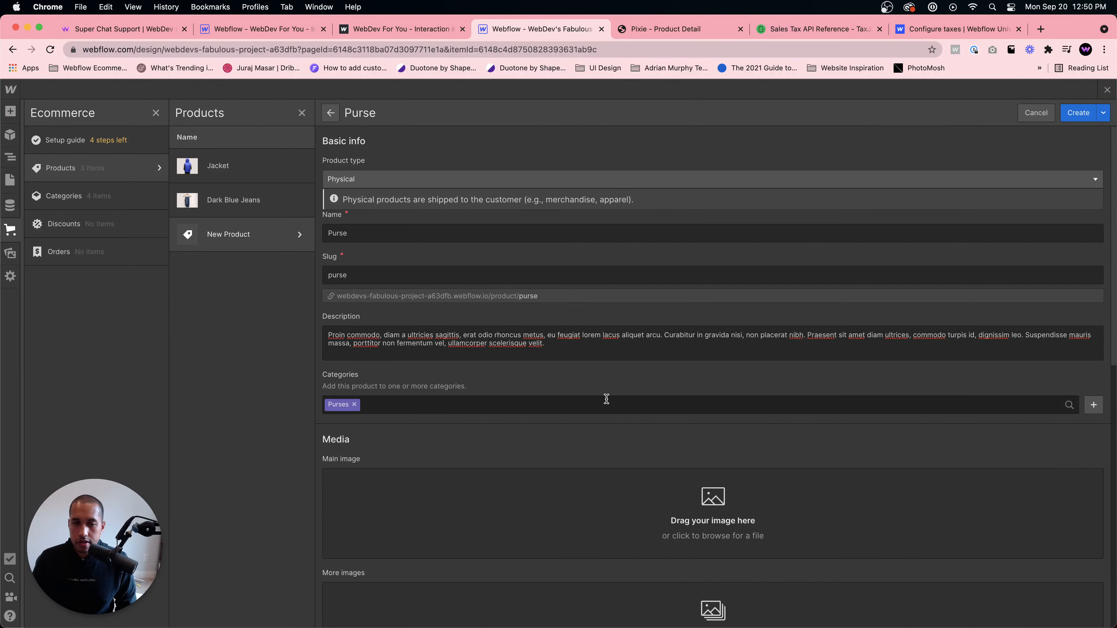
- Upload product-05.jpg from the template's images folder as the Purse's main image
scroll(589, 378, down, 8)
scroll(567, 356, up, 5)
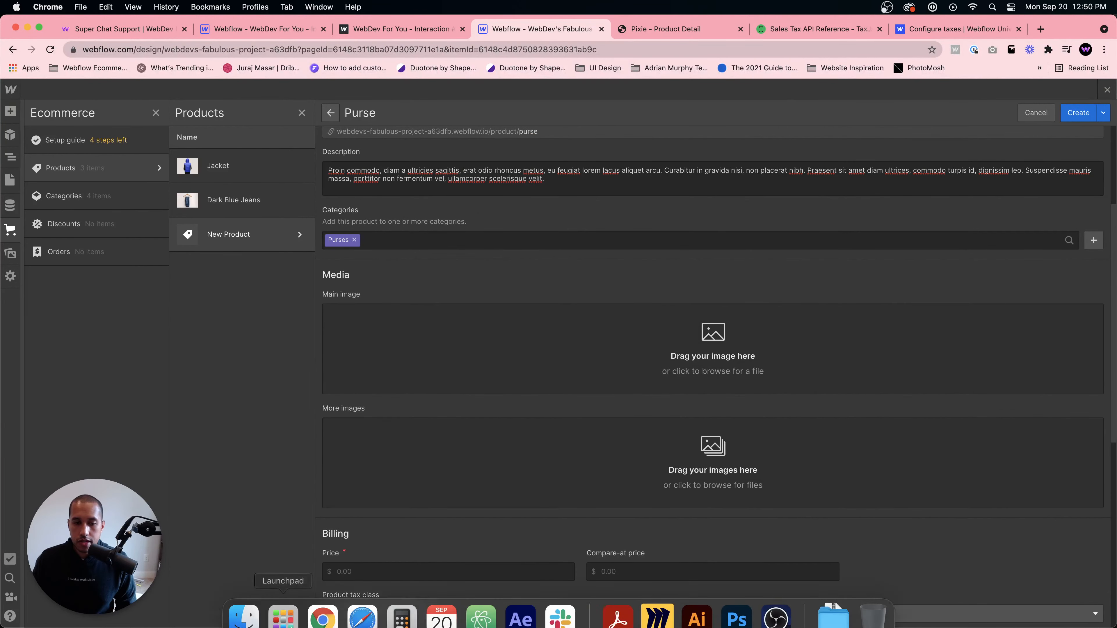
click(242, 607)
click(945, 317)
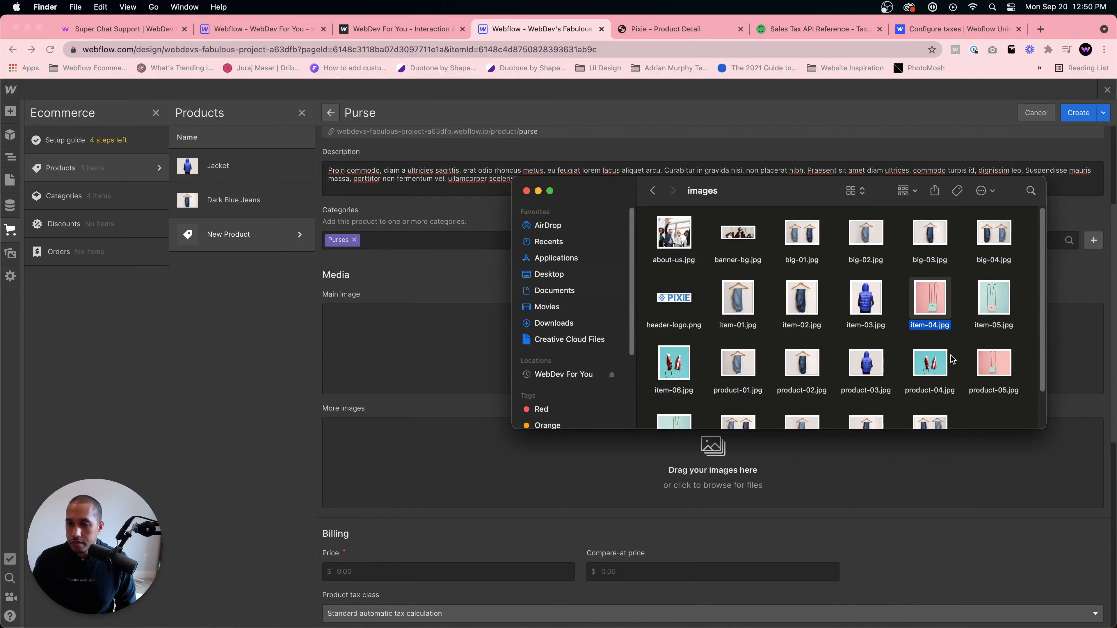
right_click(930, 287)
click(958, 346)
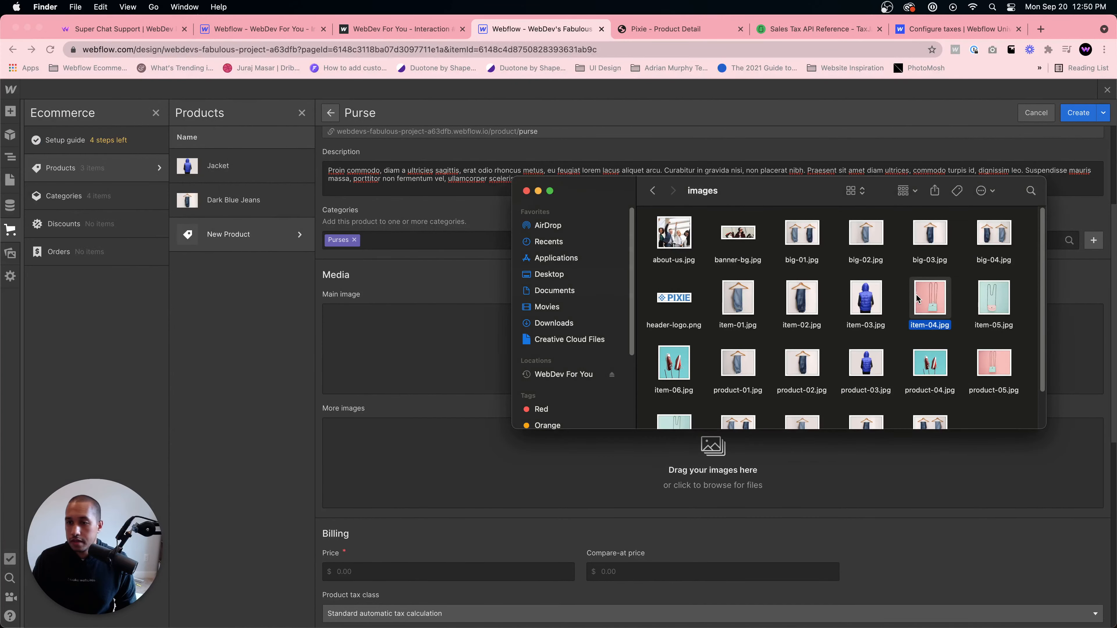
click(993, 363)
right_click(994, 359)
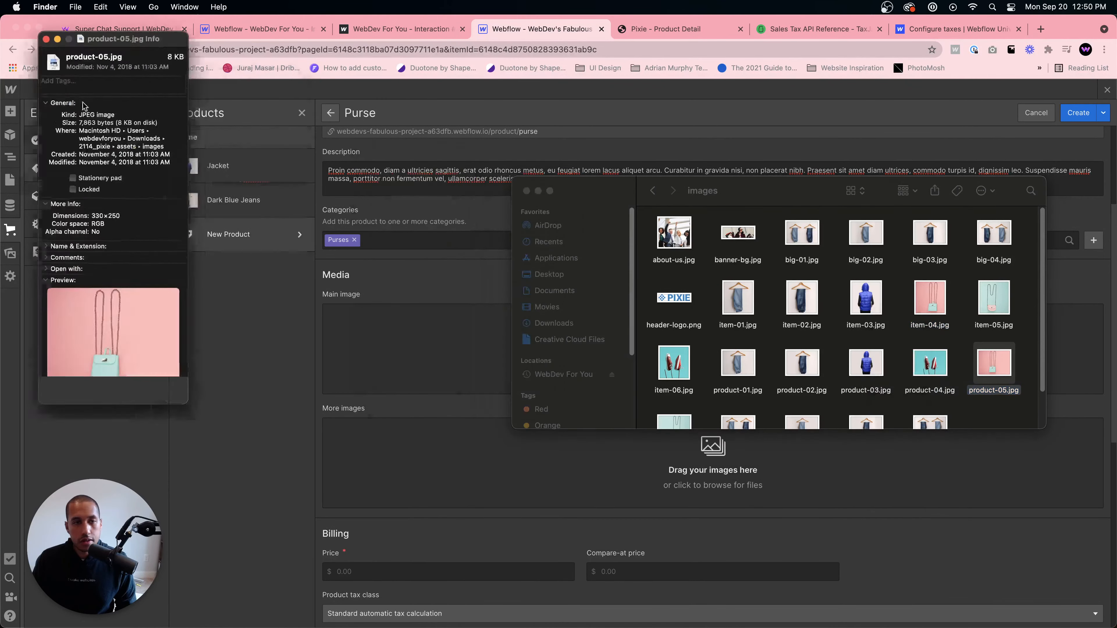
click(14, 28)
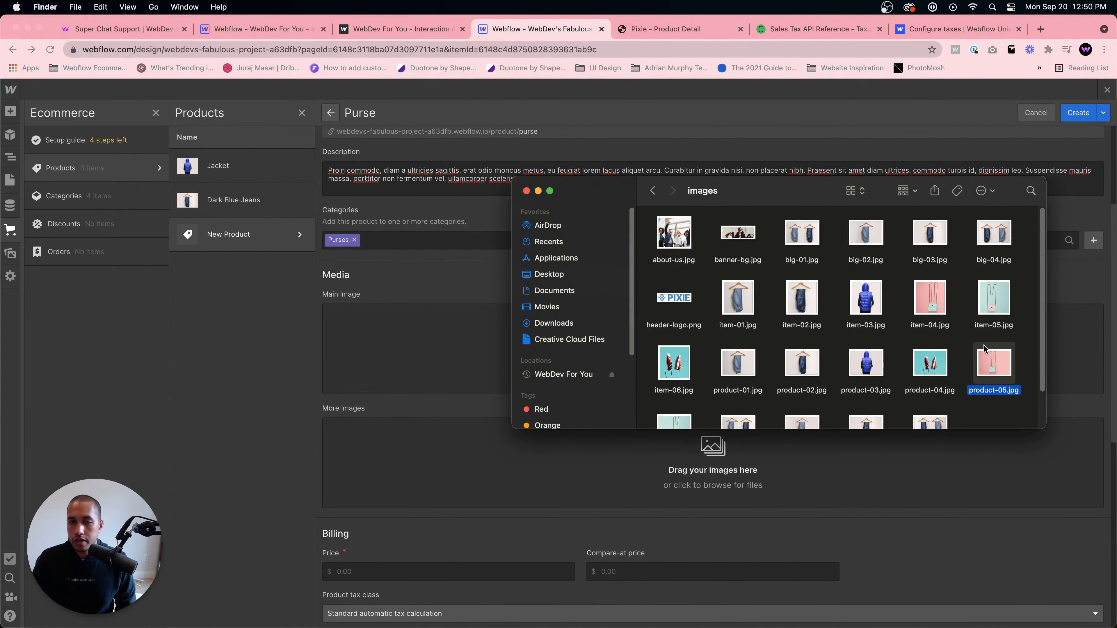
drag(983, 349, 418, 350)
- Set the Purse's price to 45.00, matching the template
scroll(484, 440, down, 3)
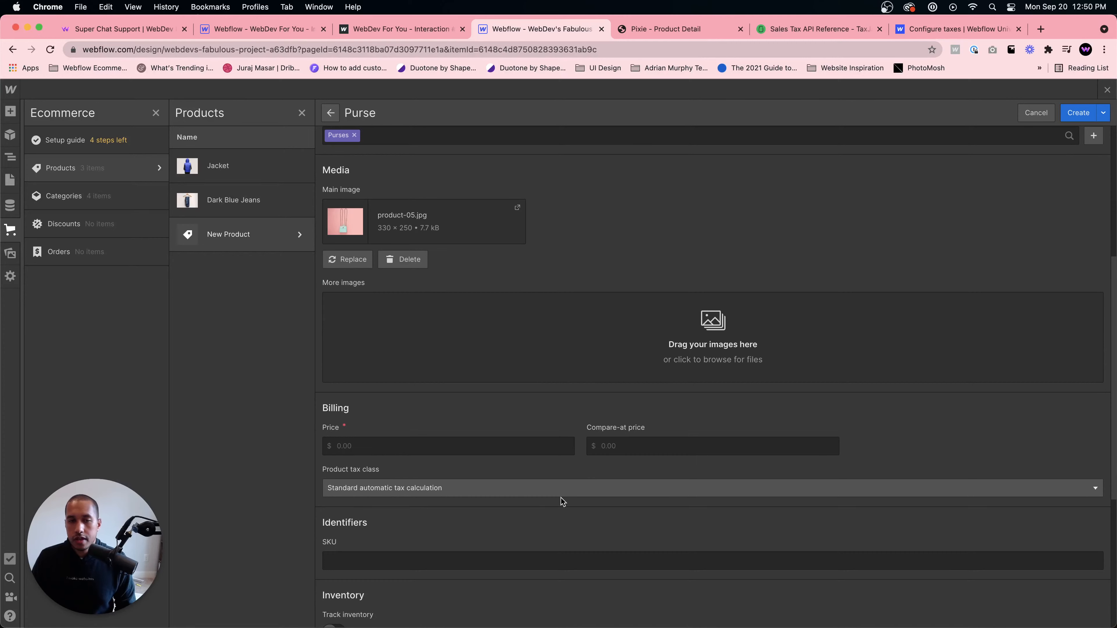
click(686, 35)
scroll(609, 181, down, 10)
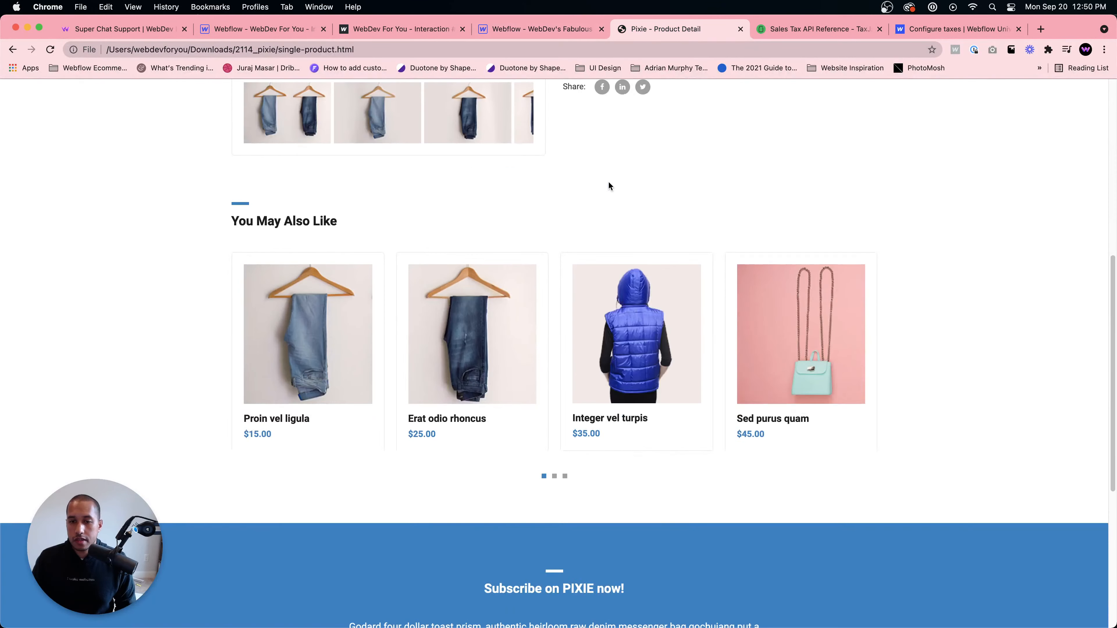
click(538, 30)
click(414, 445)
text(45.0)
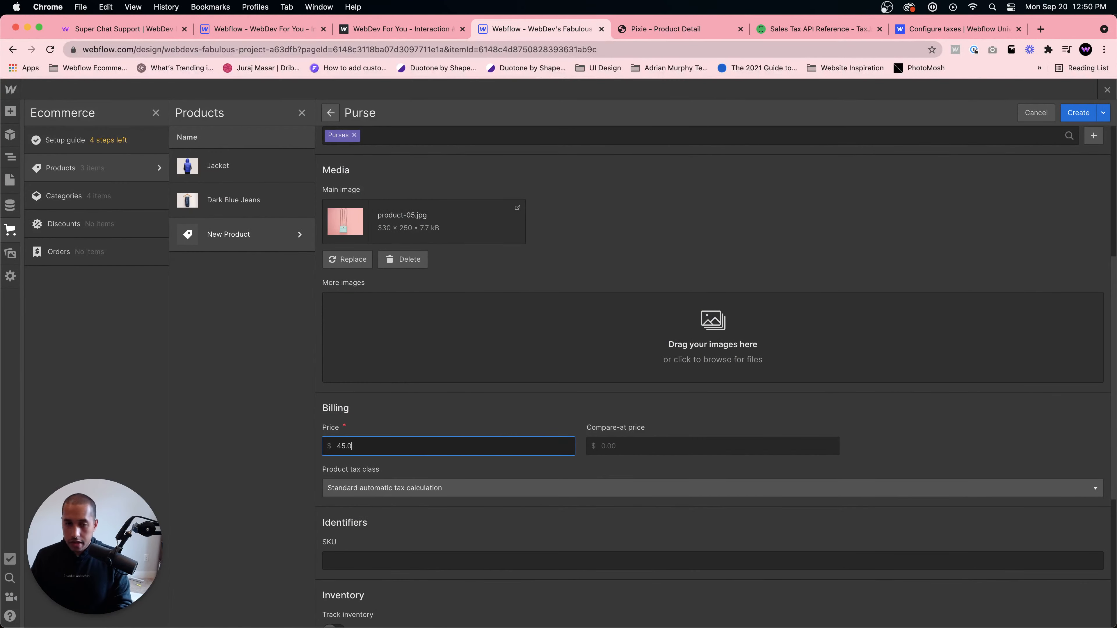
text(0)
- Add an option set named Color to the Purse
scroll(486, 383, down, 5)
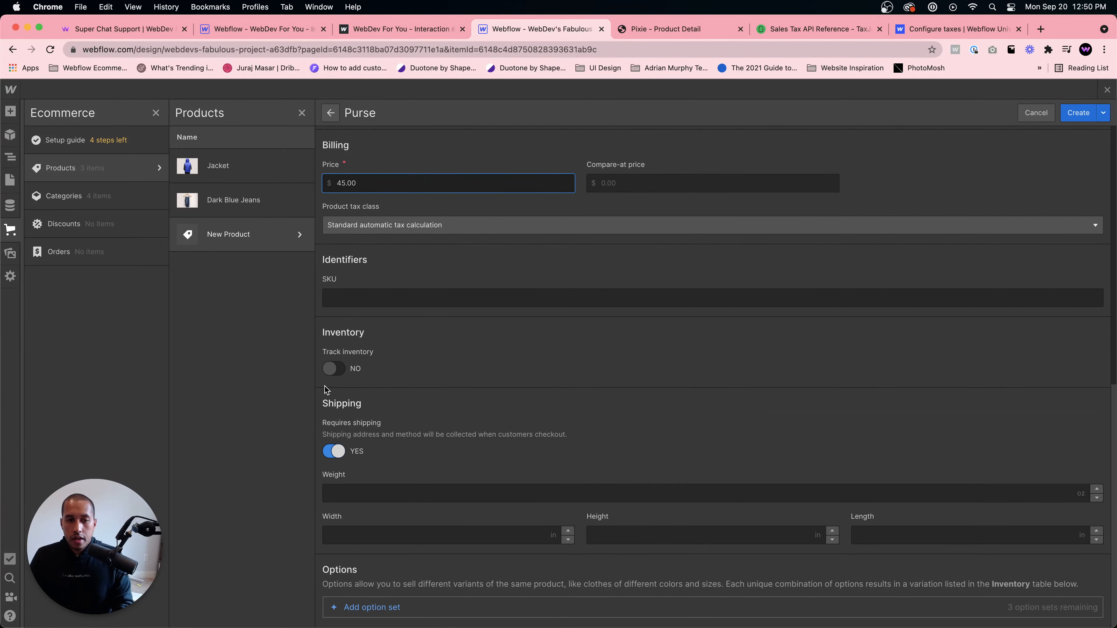
click(365, 608)
scroll(391, 591, down, 3)
click(385, 546)
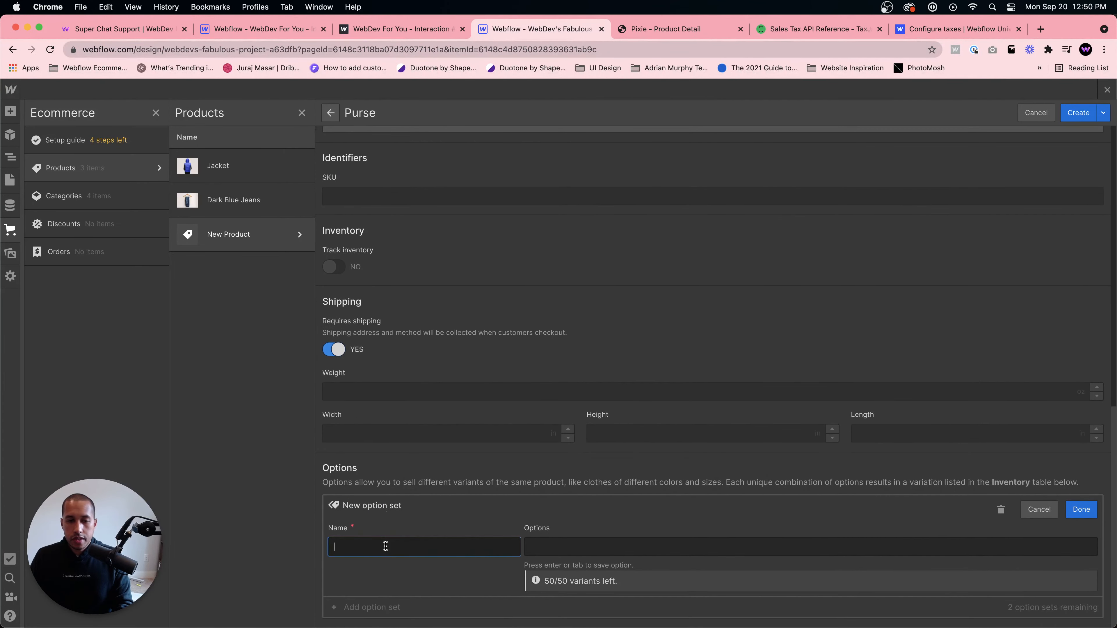
text(Color)
click(581, 545)
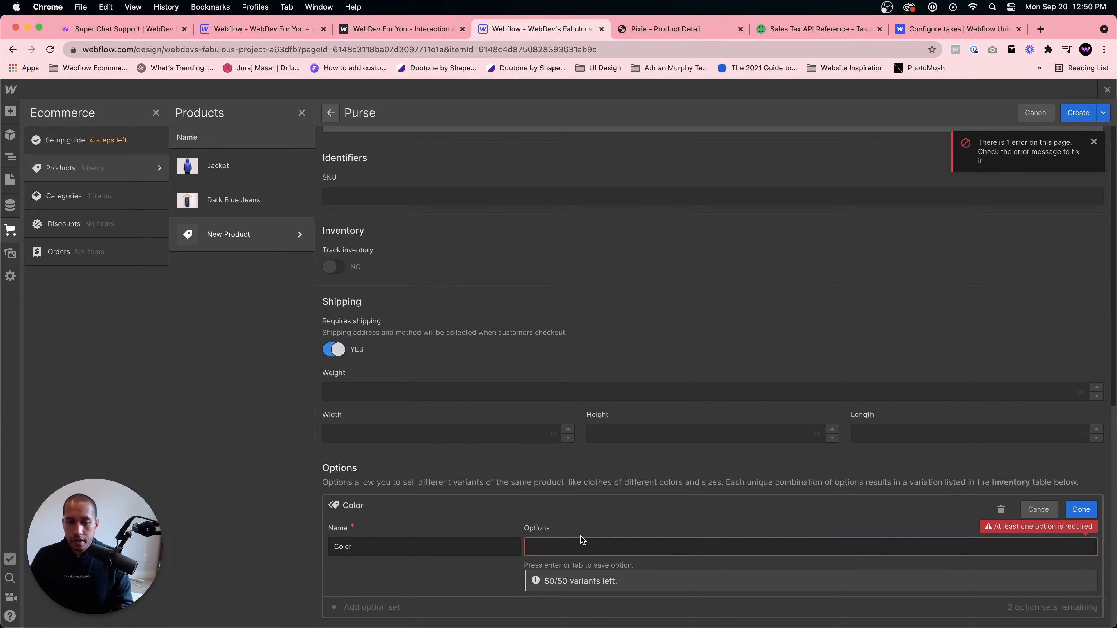
- Add White, Blue and Pink as values of the Color option set and finish the set
text(White)
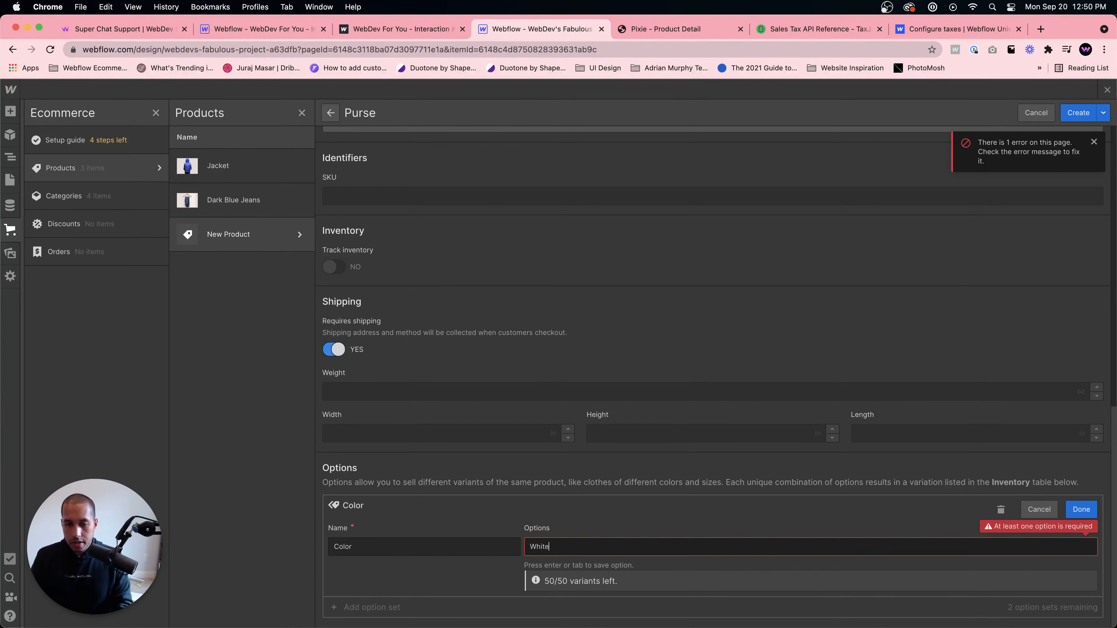
key(Return)
text(Blue)
key(Return)
text(P)
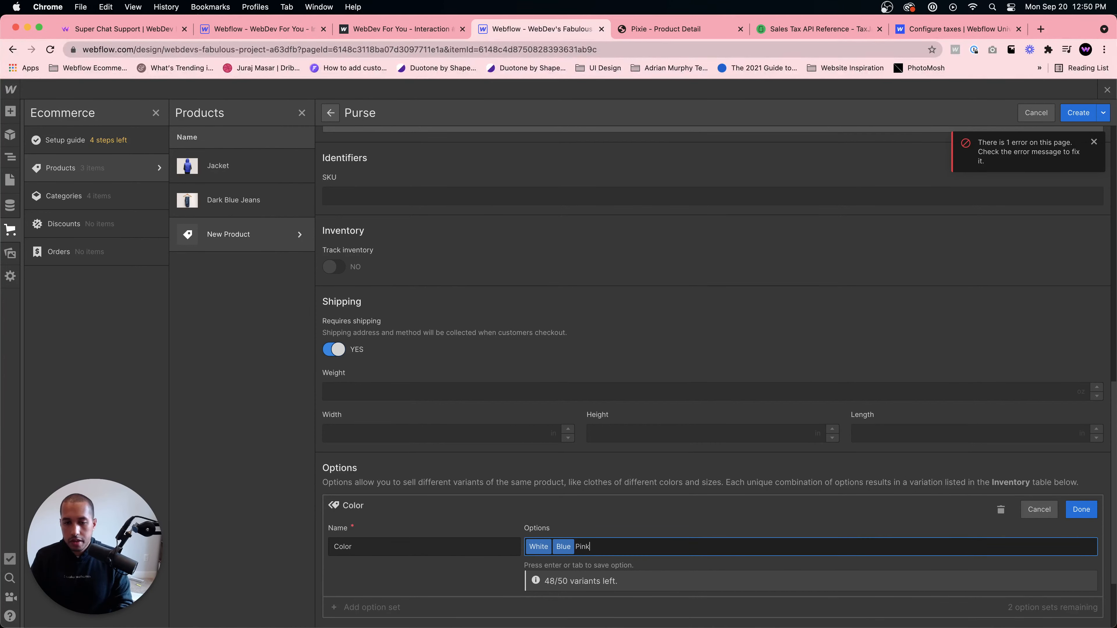
text(ink)
key(Return)
scroll(643, 533, down, 3)
click(1075, 374)
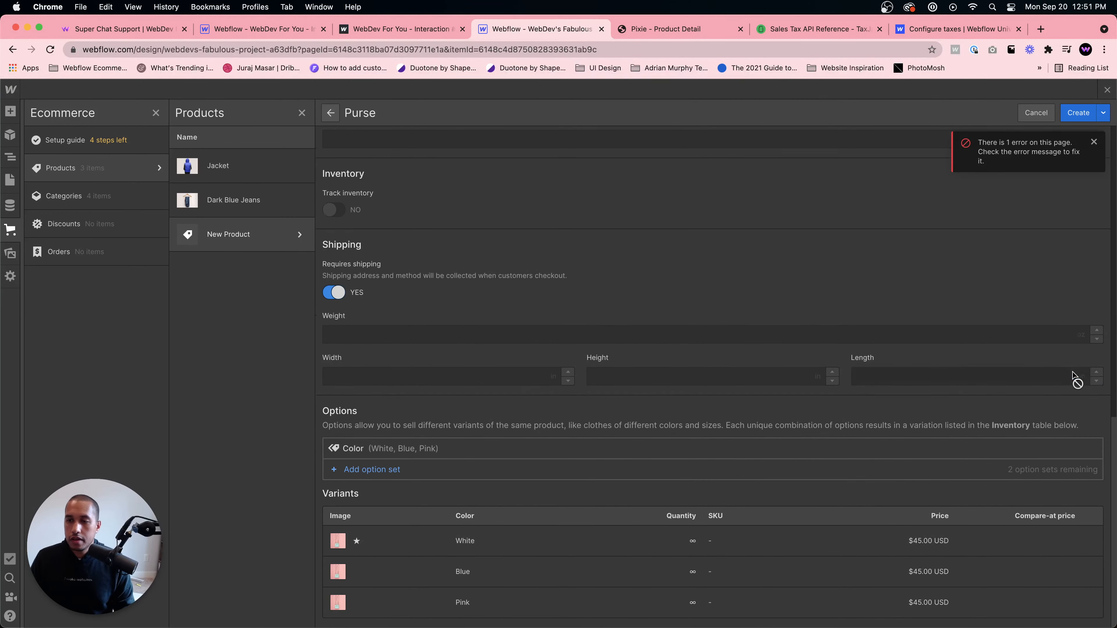
- Expand the Purse's color variants and compare their images with the pictures in the template's images folder
click(439, 568)
scroll(439, 550, down, 5)
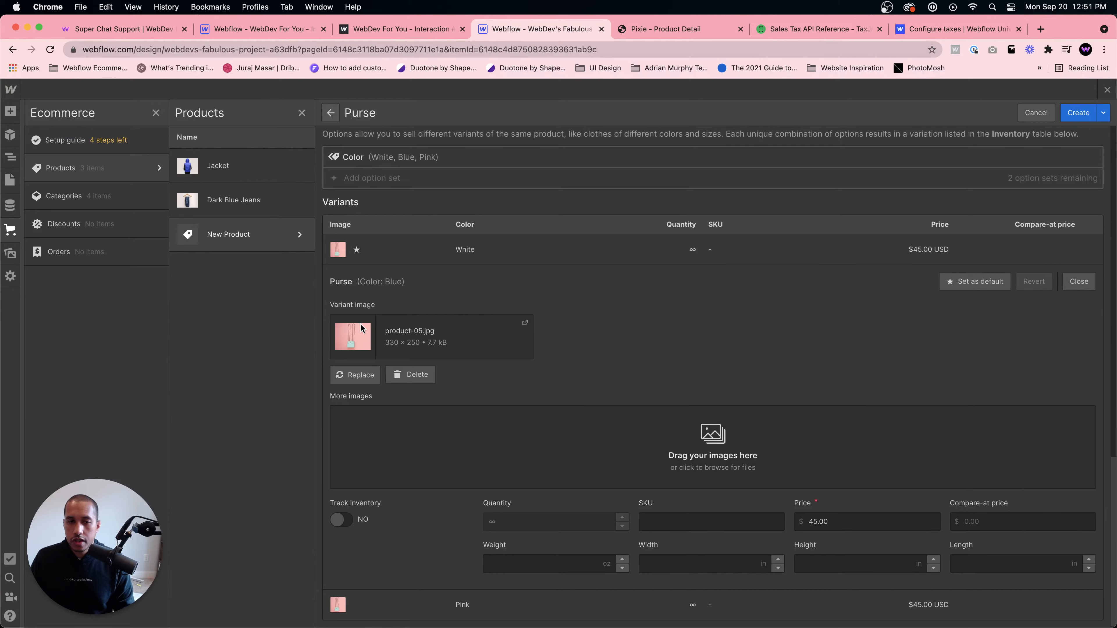
click(396, 247)
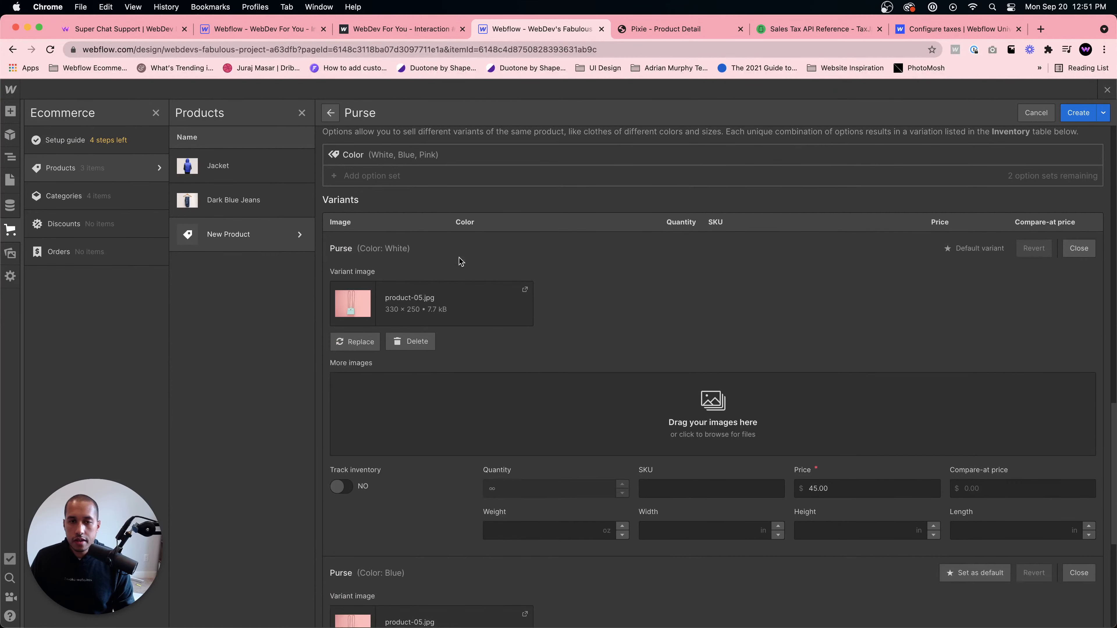
click(670, 34)
click(547, 31)
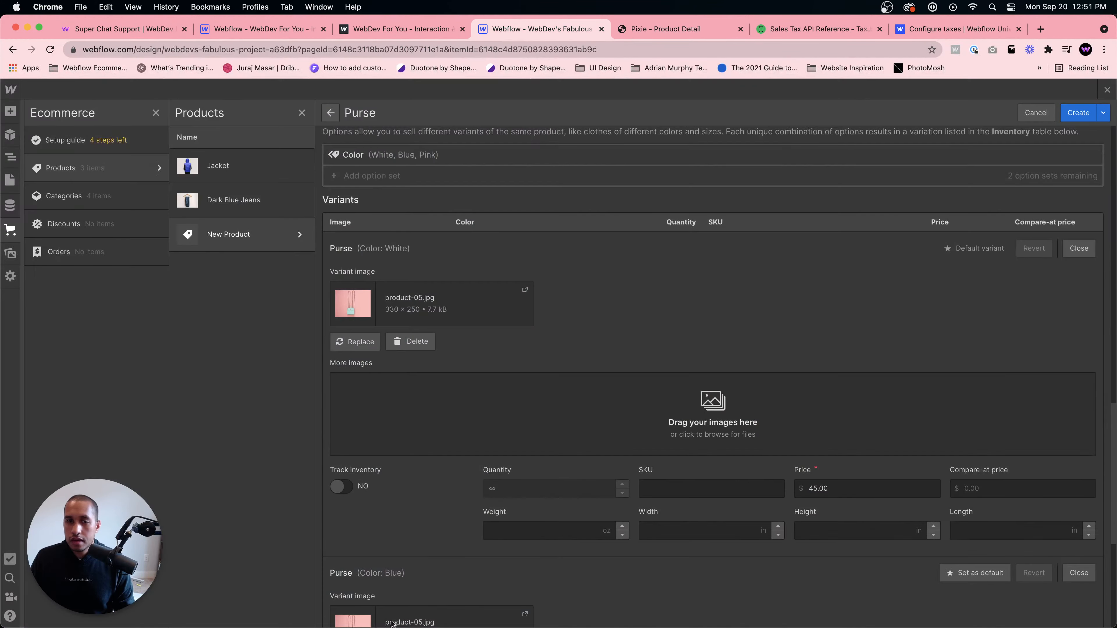
mouse_move(359, 614)
click(245, 602)
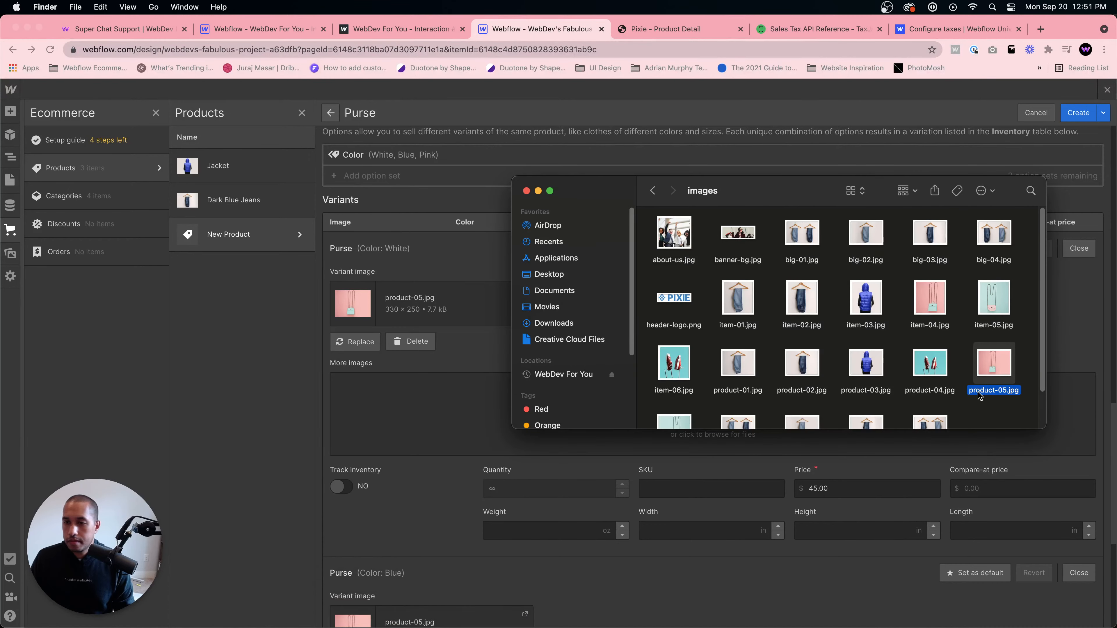
click(367, 424)
scroll(412, 404, down, 6)
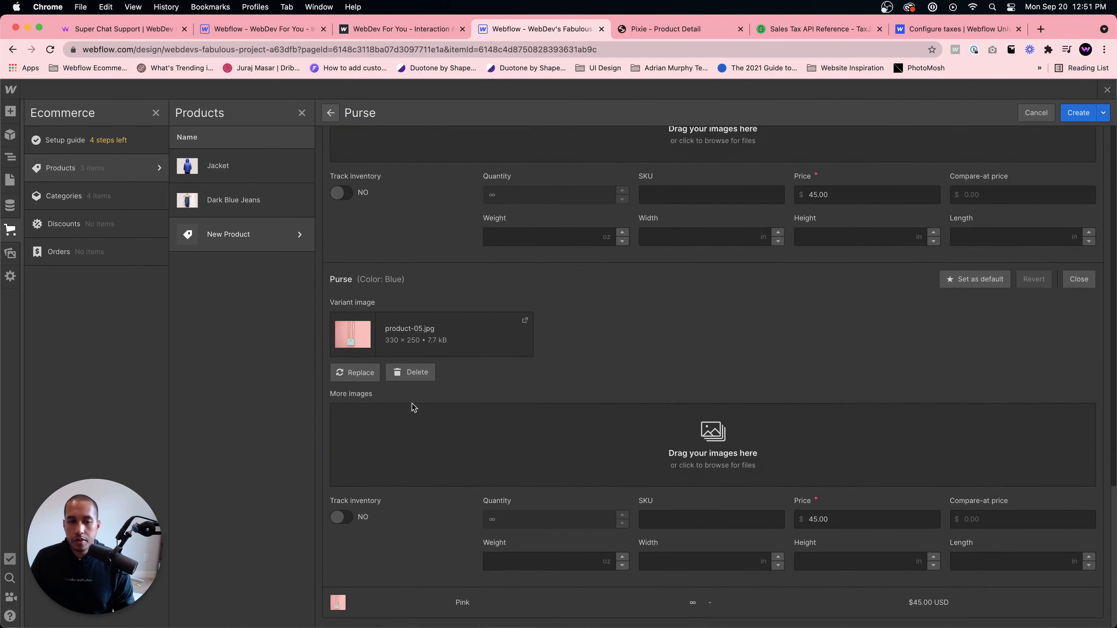
- Replace the Pink variant's image with product-06.jpg from the template's images folder
click(466, 603)
scroll(367, 470, up, 1)
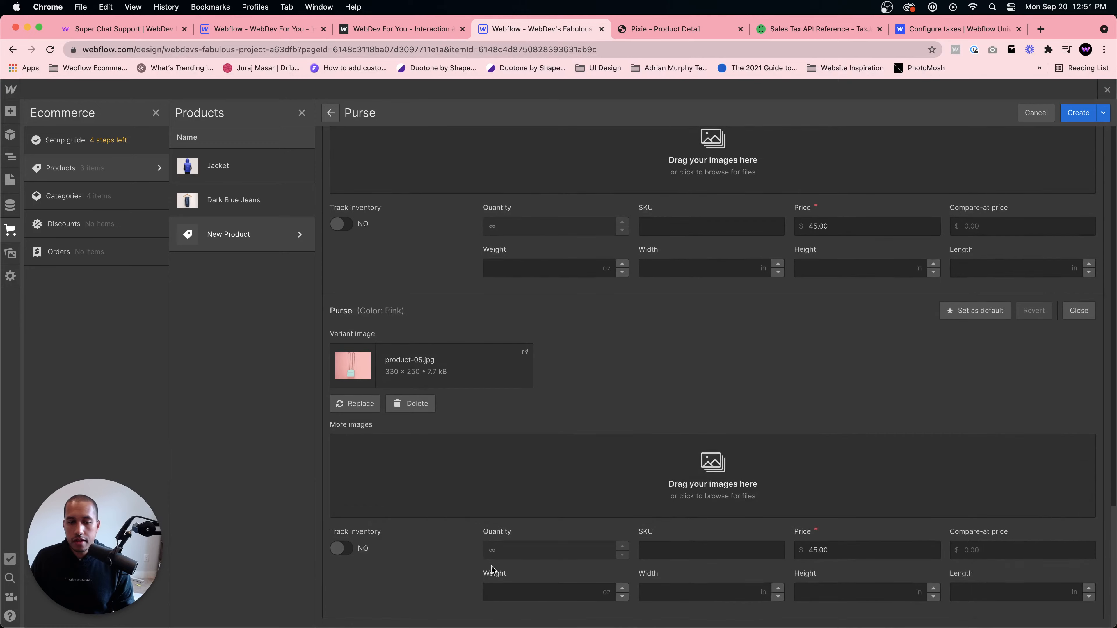
click(368, 402)
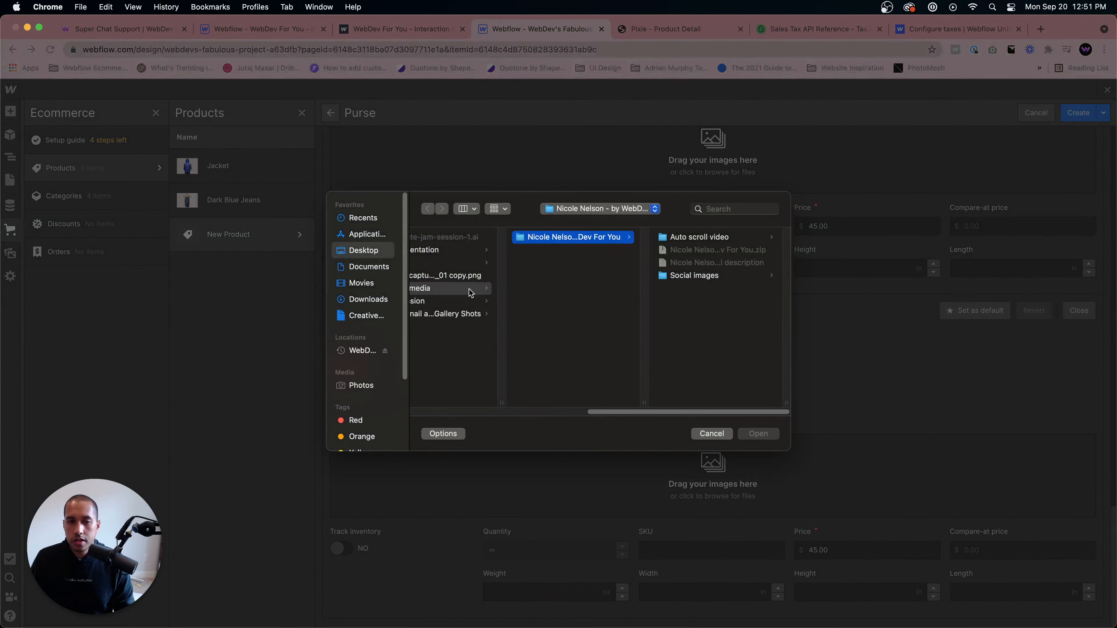
click(363, 250)
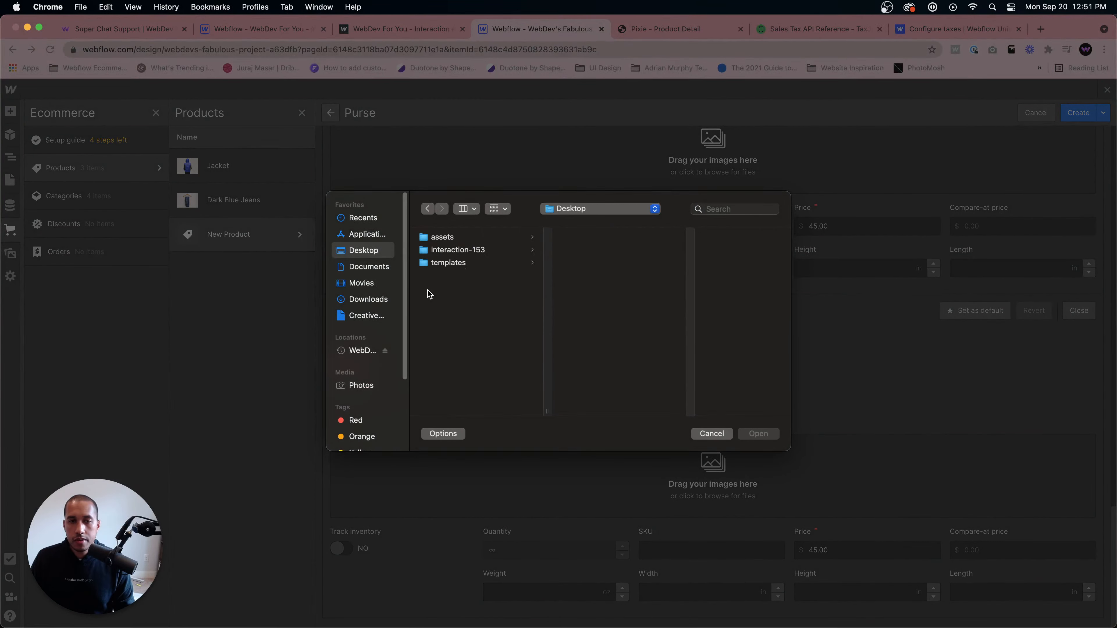
click(368, 300)
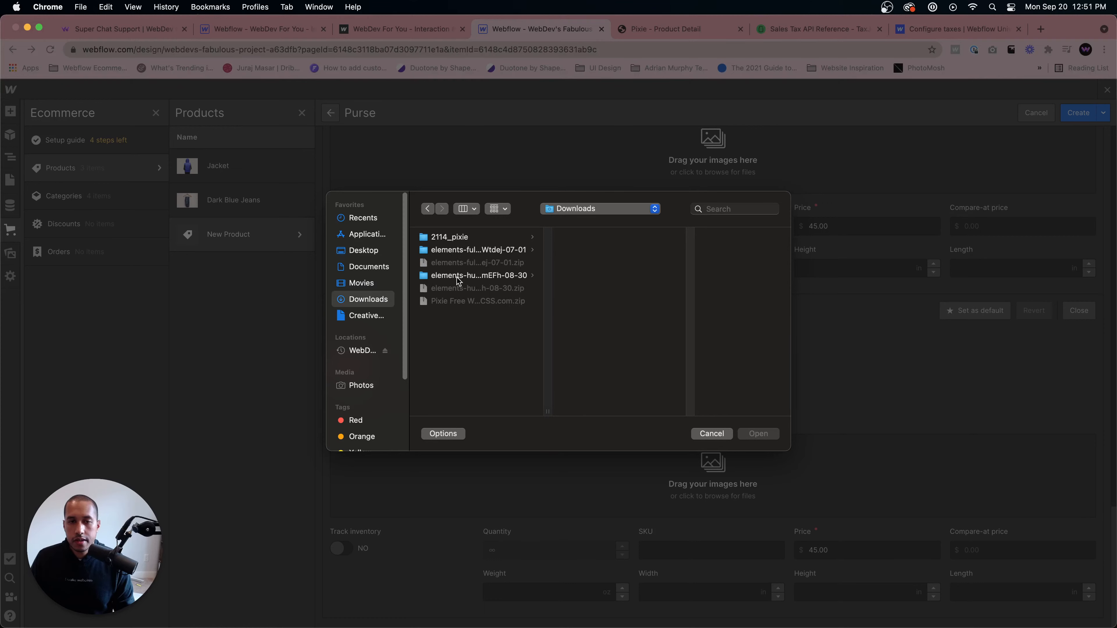
click(460, 238)
click(590, 262)
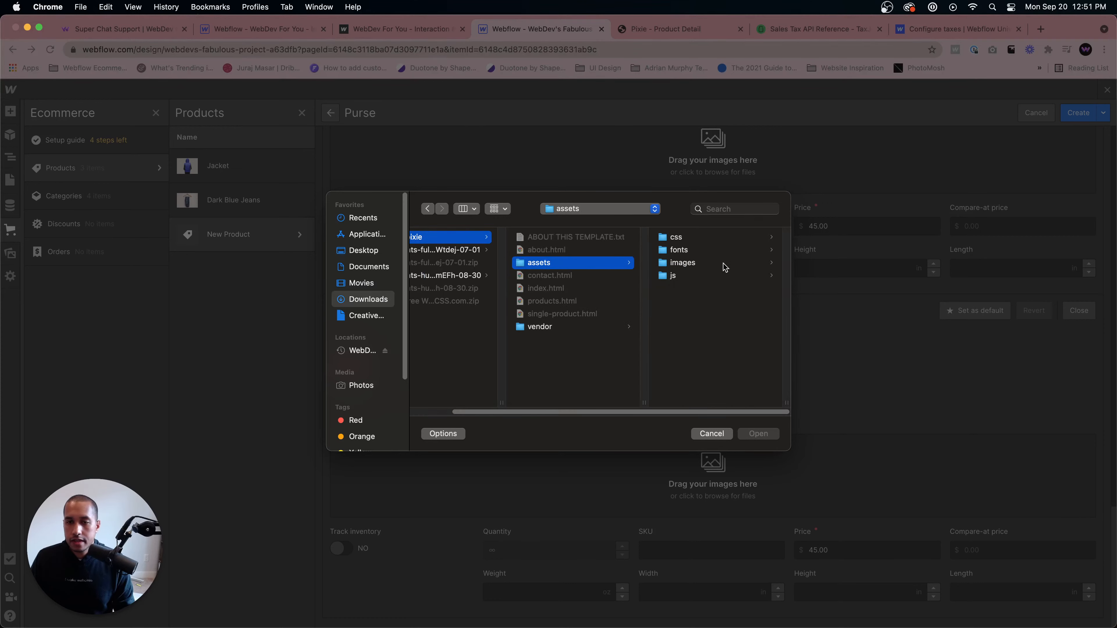
click(682, 262)
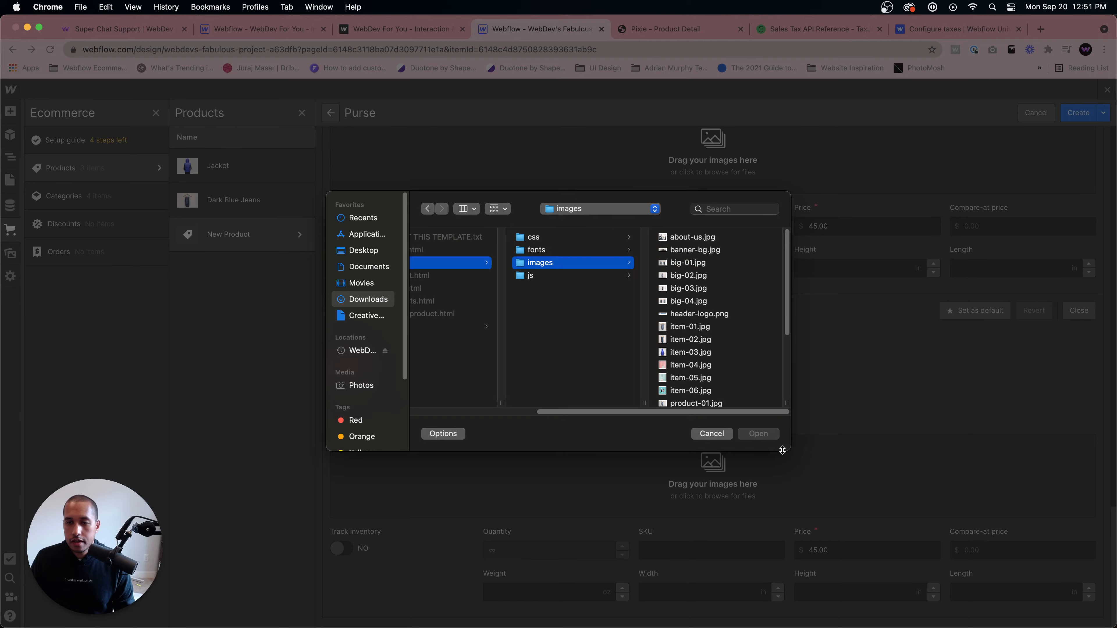
drag(782, 450, 1006, 537)
click(259, 125)
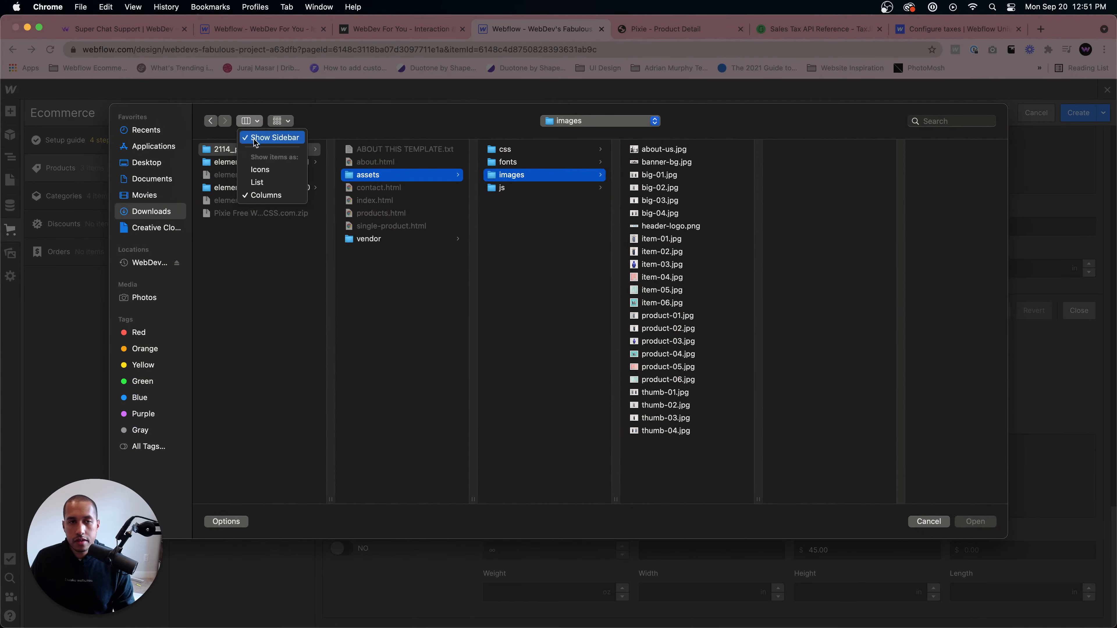
click(262, 169)
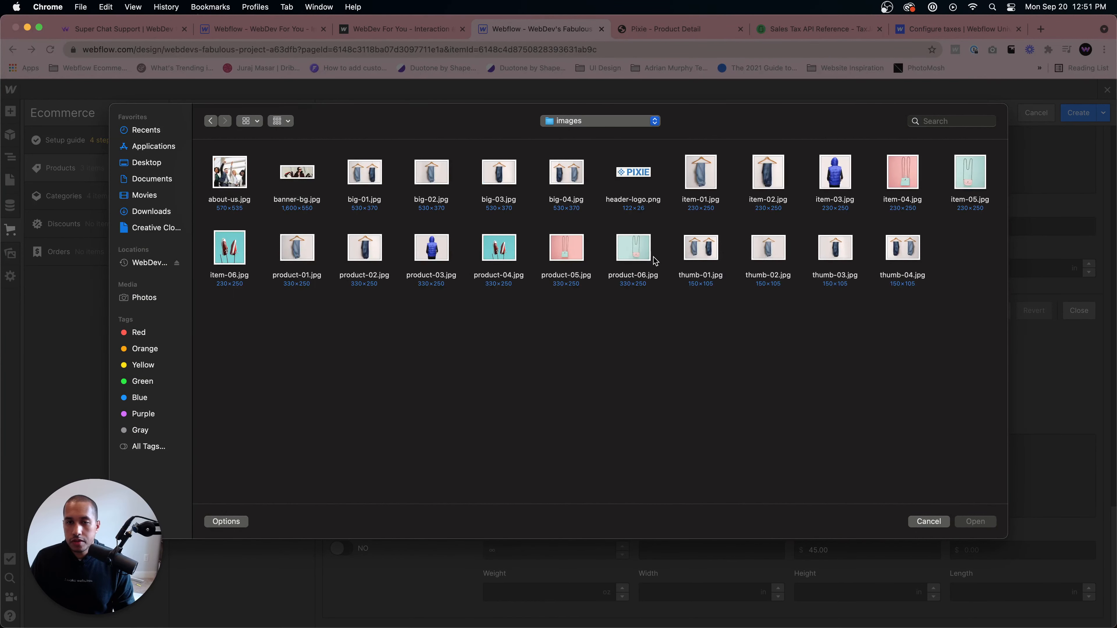
double_click(635, 251)
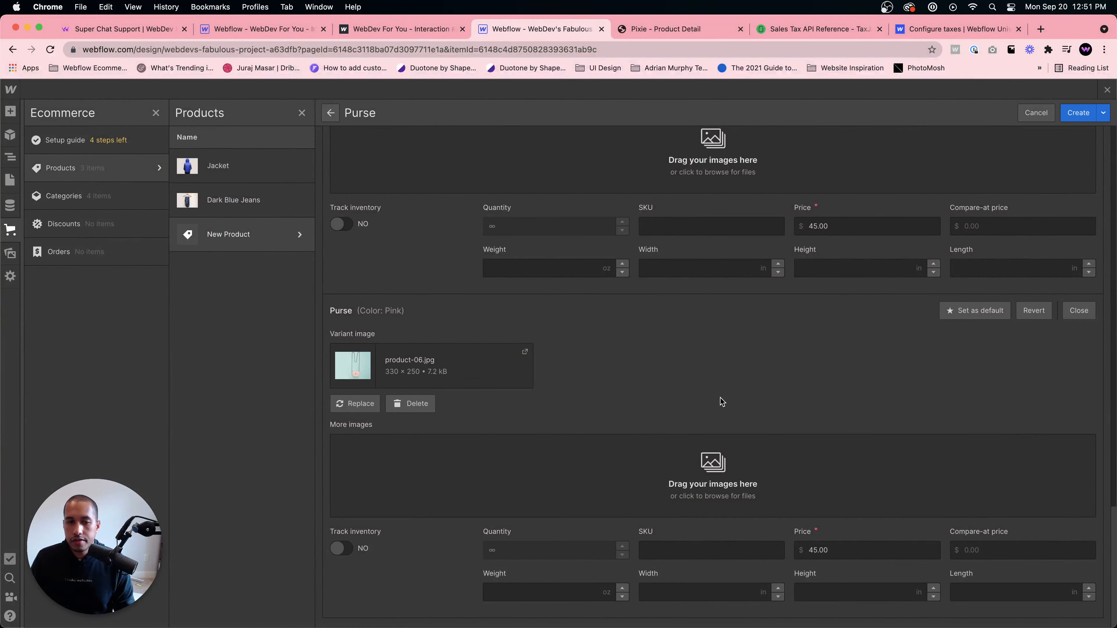
- Create the Purse product with its settings and variants
scroll(704, 475, up, 2)
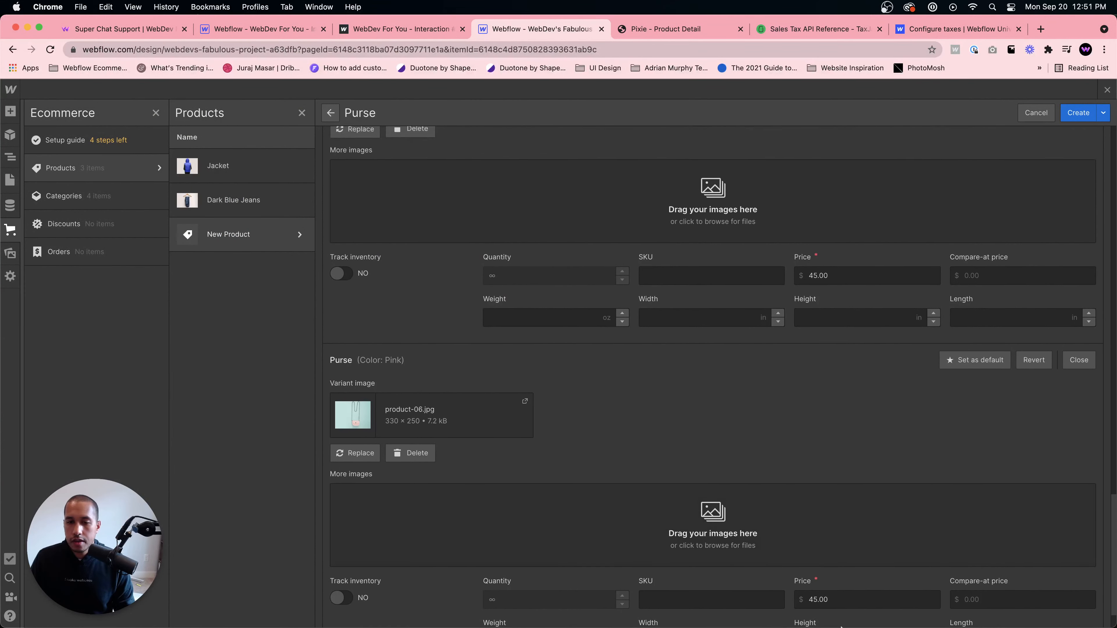
scroll(747, 497, down, 2)
scroll(769, 511, up, 7)
scroll(771, 511, down, 7)
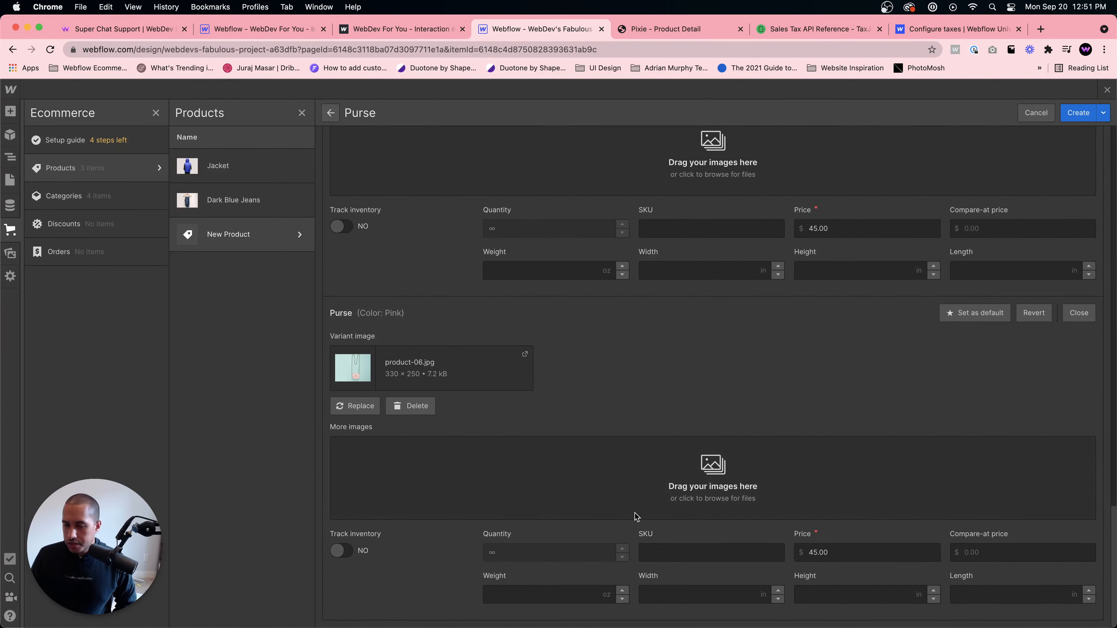
scroll(768, 374, up, 10)
scroll(765, 381, up, 10)
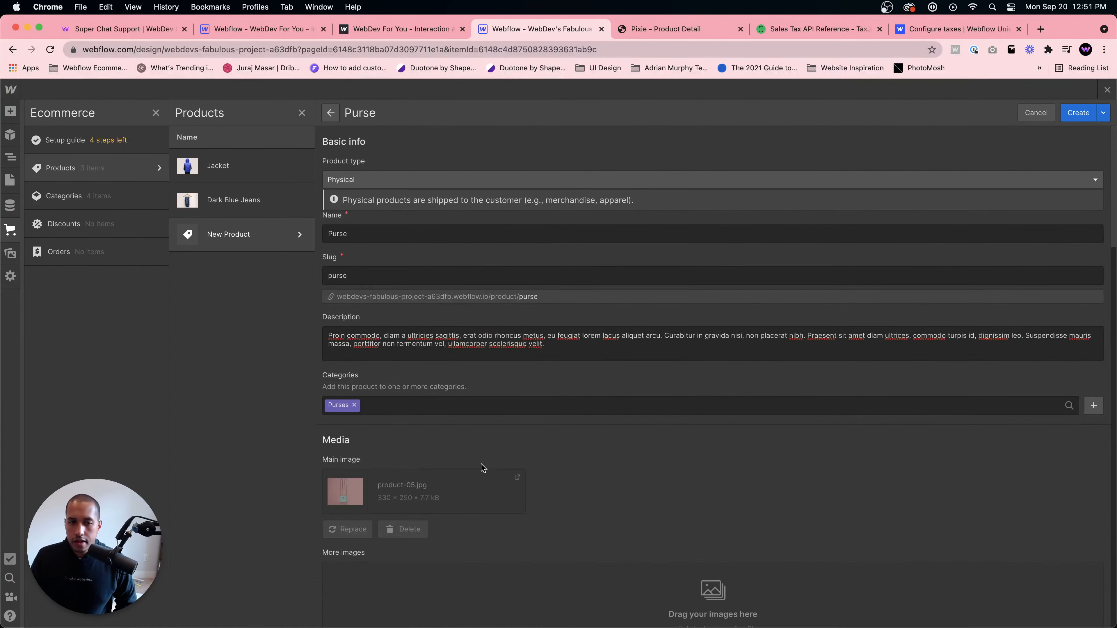
click(1069, 118)
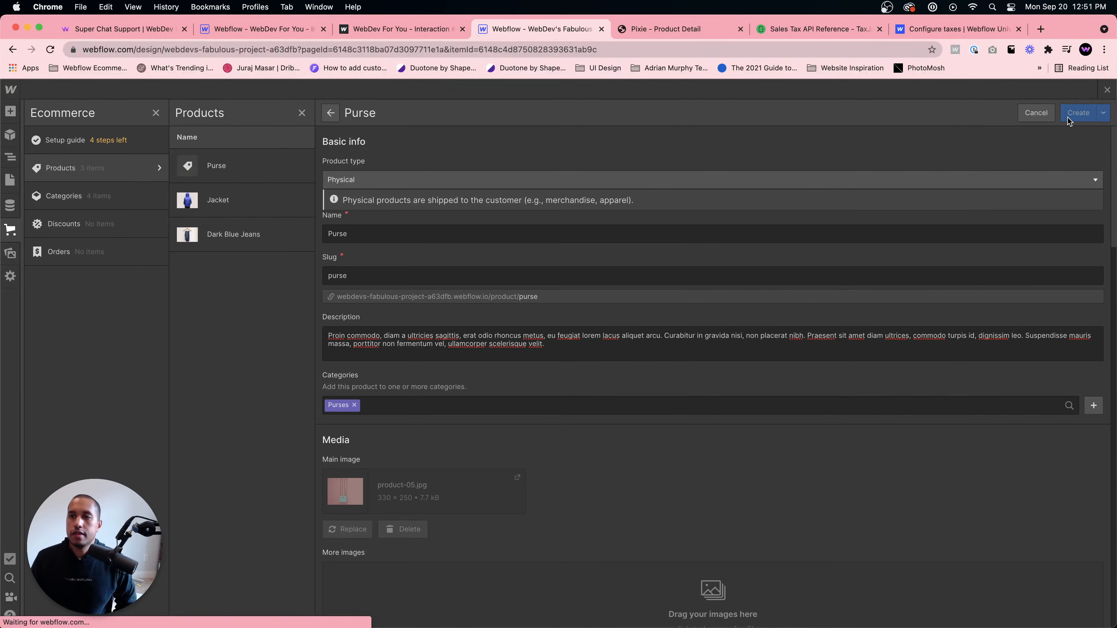
- Close the Ecommerce panel and preview the product template with the Jacket
click(1106, 92)
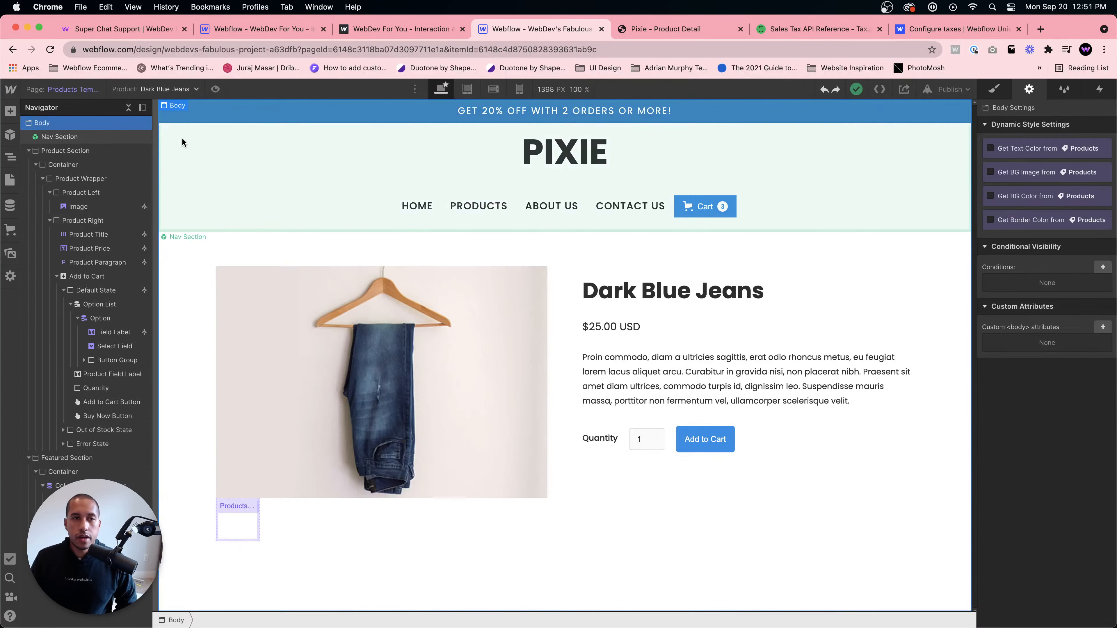
click(167, 89)
click(176, 118)
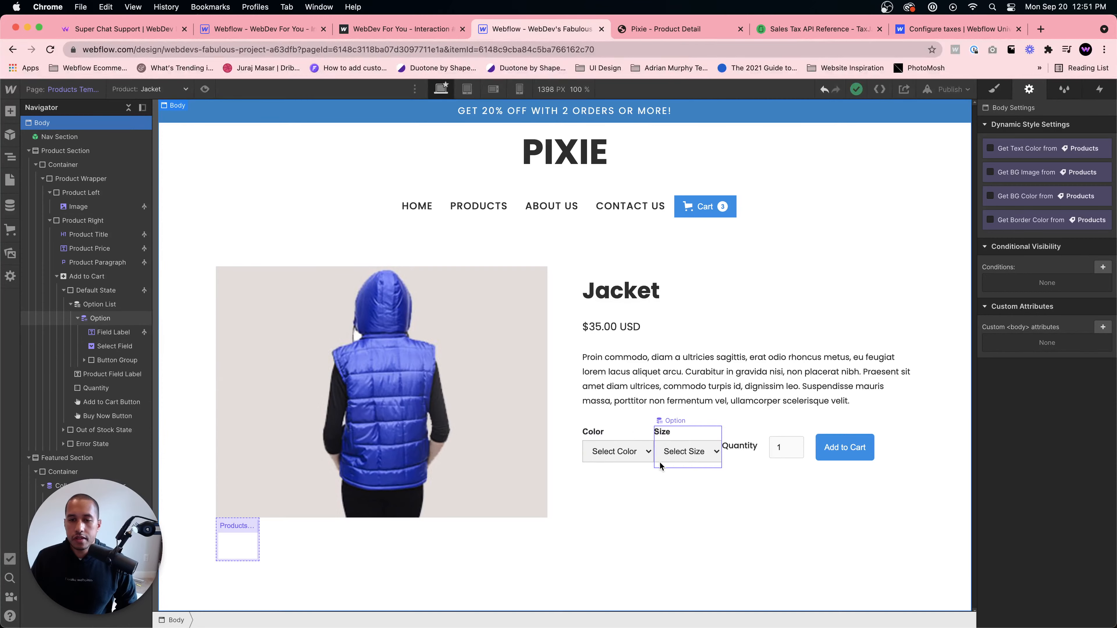
click(752, 463)
click(714, 461)
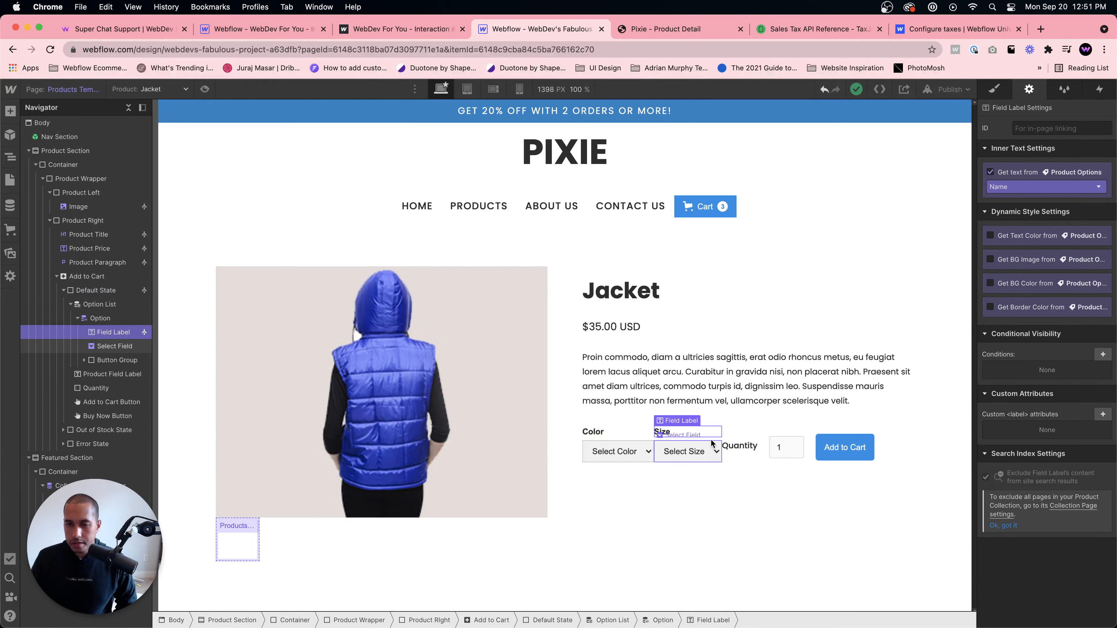
click(713, 441)
click(995, 89)
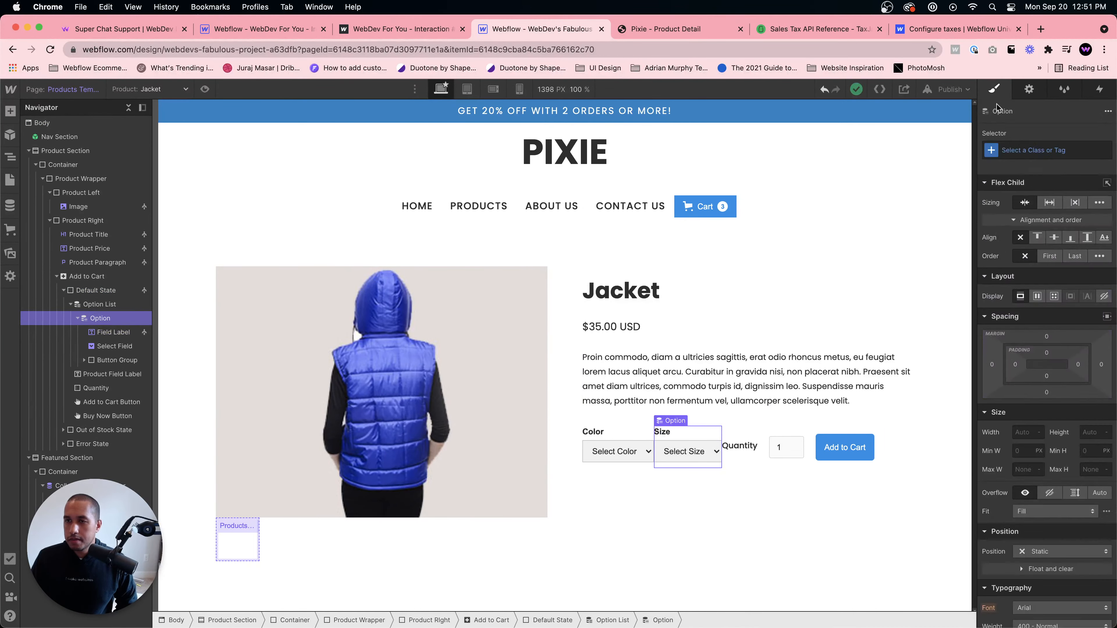
drag(1101, 364, 1106, 364)
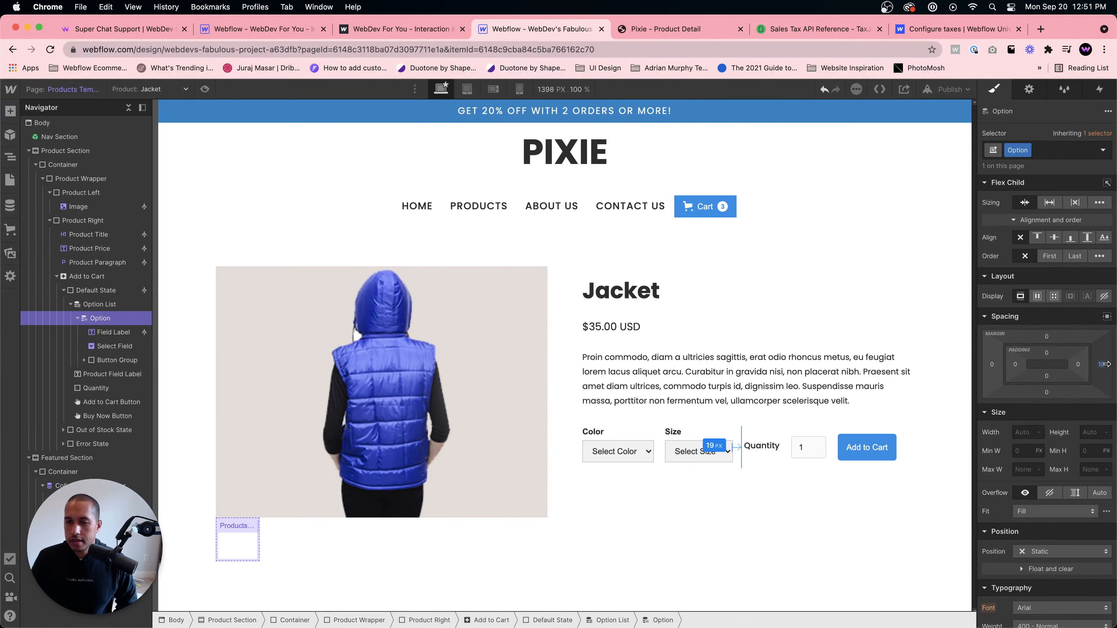
key(super+z)
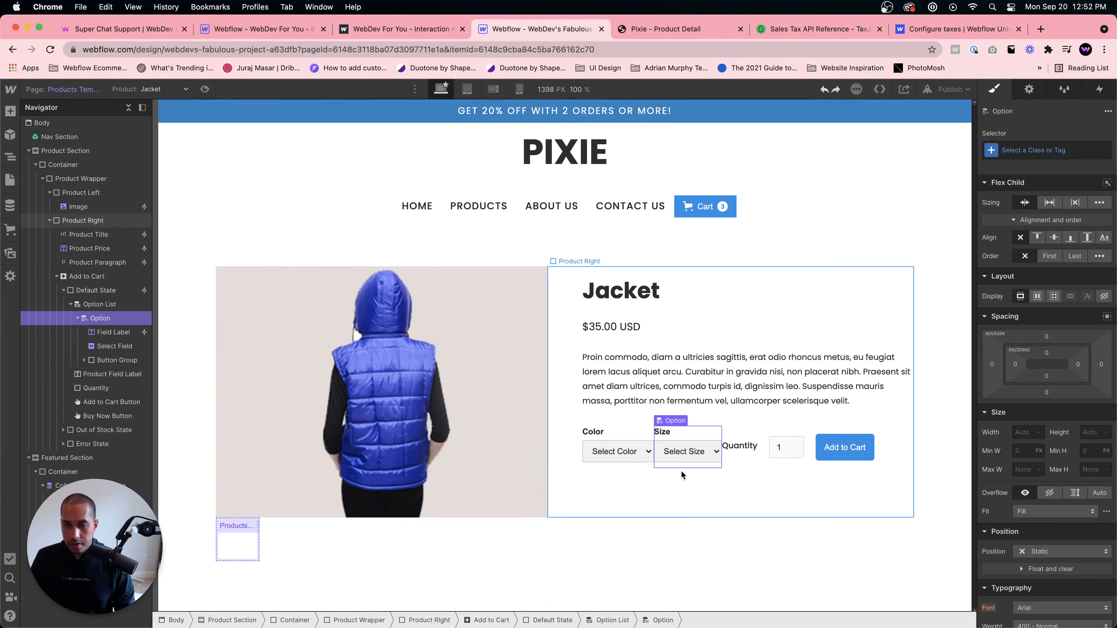
- Set the add-to-cart option list's variant selector to Buttons
click(612, 620)
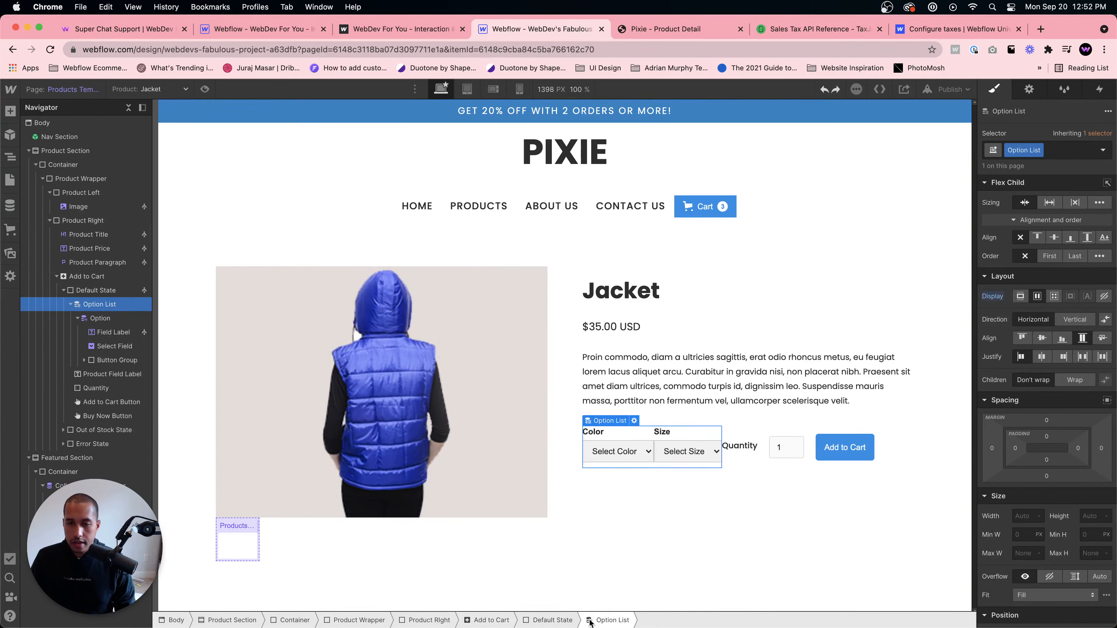
click(1028, 90)
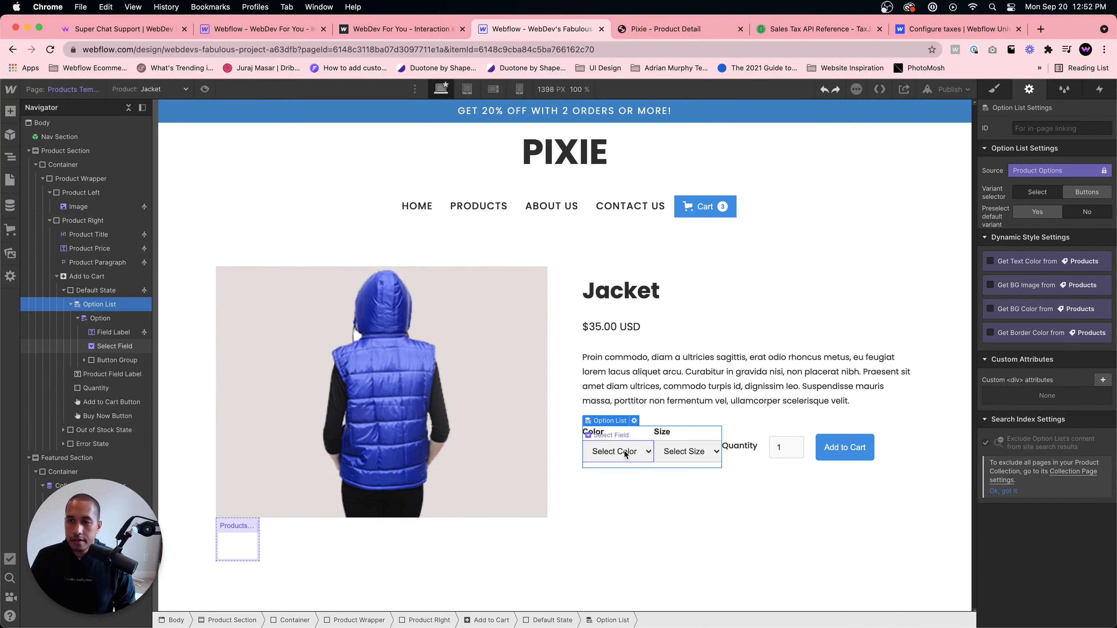
click(1086, 194)
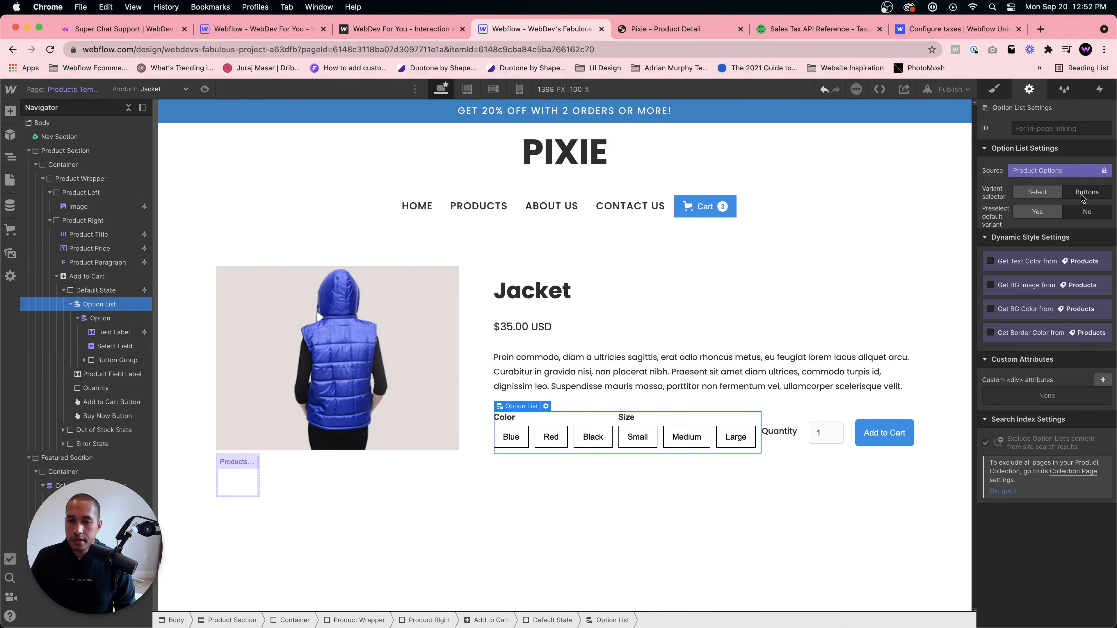
- Stack the option list and the add-to-cart default state vertically, aligning the default state's contents to the start
click(994, 90)
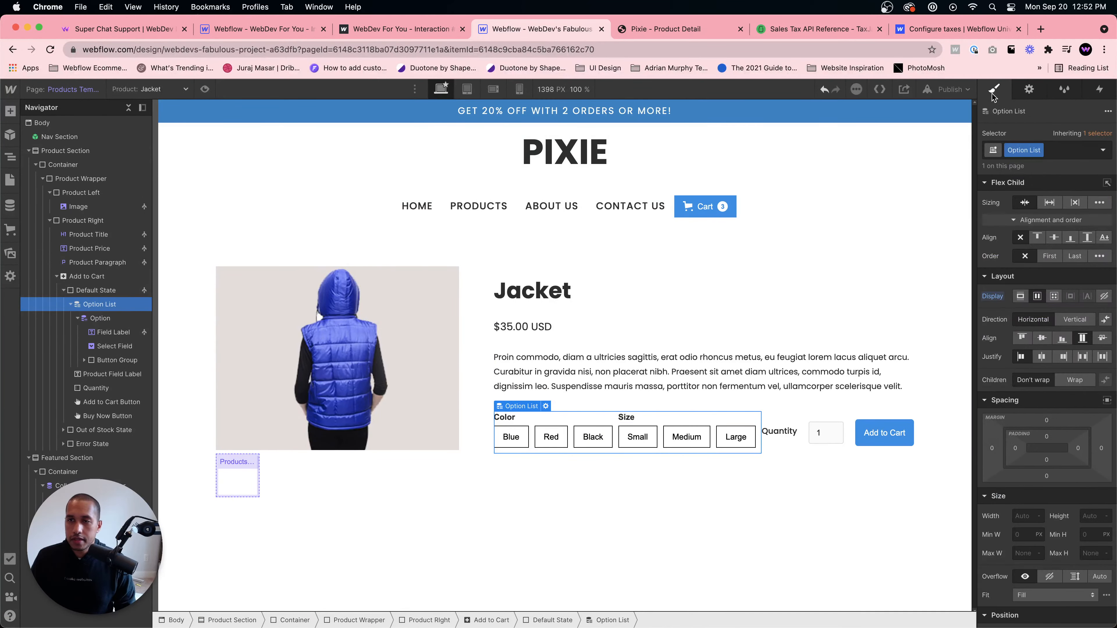
click(1074, 319)
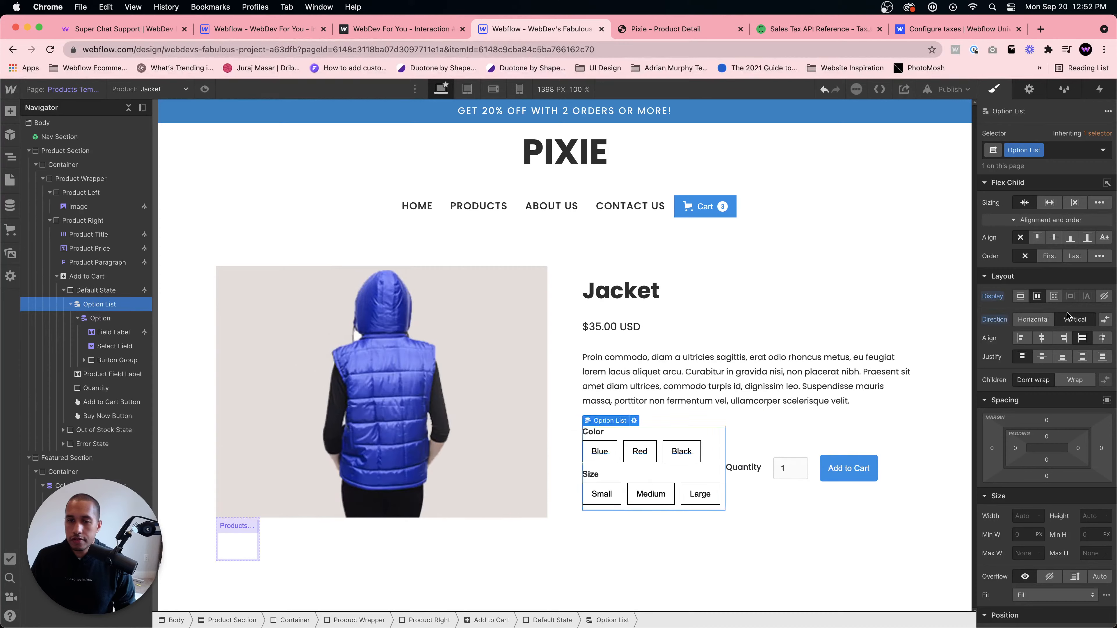
click(752, 506)
click(1074, 227)
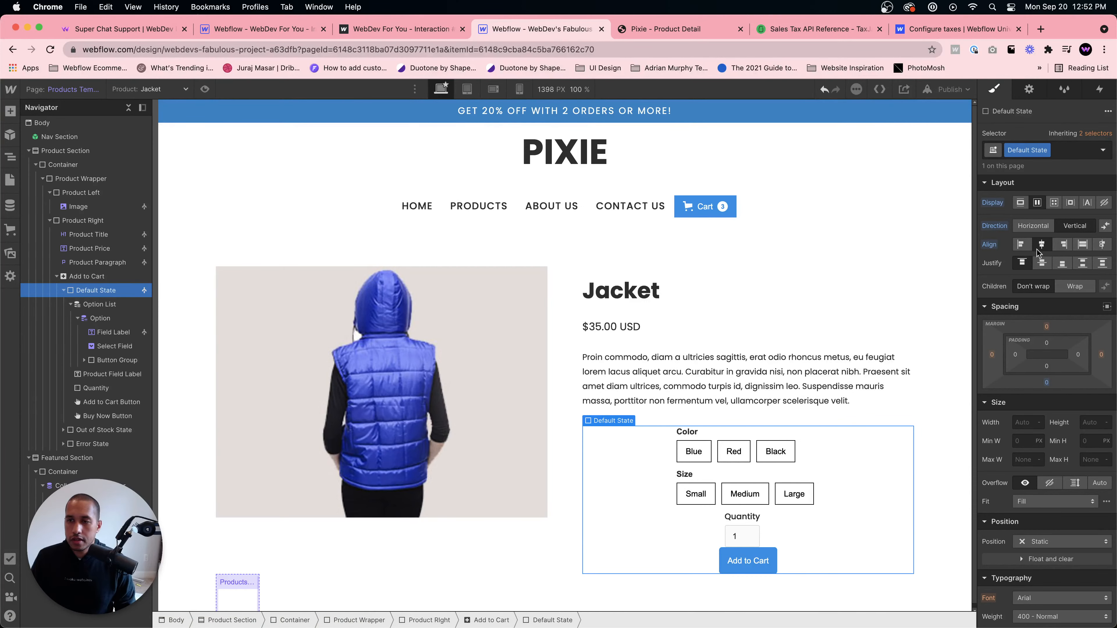
click(1020, 244)
- Adjust the spacing of the quantity input and its label, giving the label a 10 px top margin
click(619, 539)
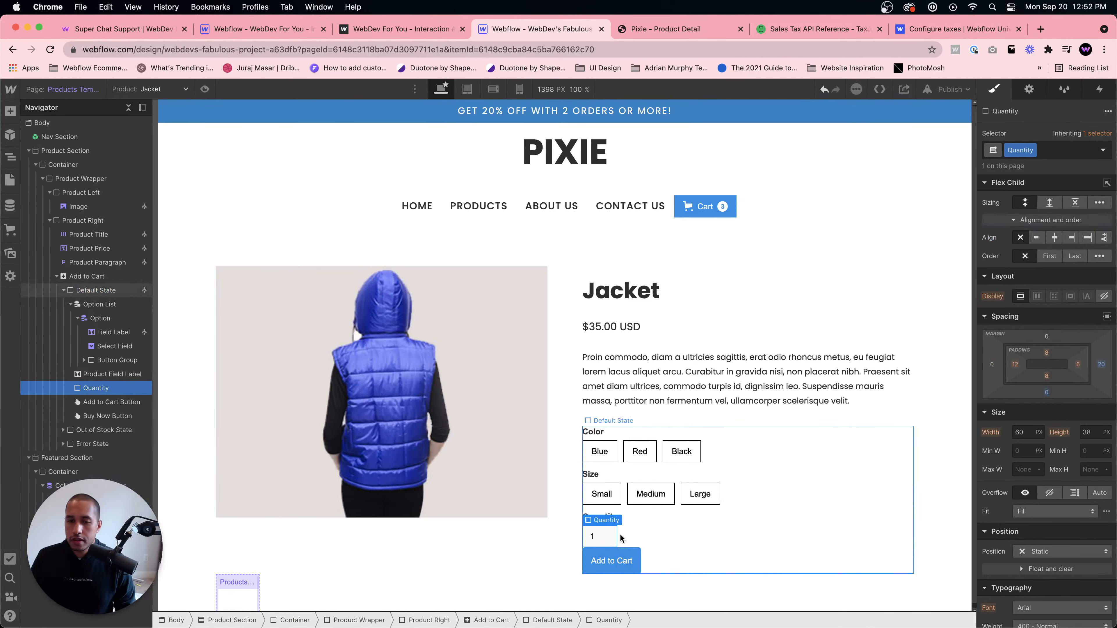
drag(1049, 395, 1046, 404)
click(835, 486)
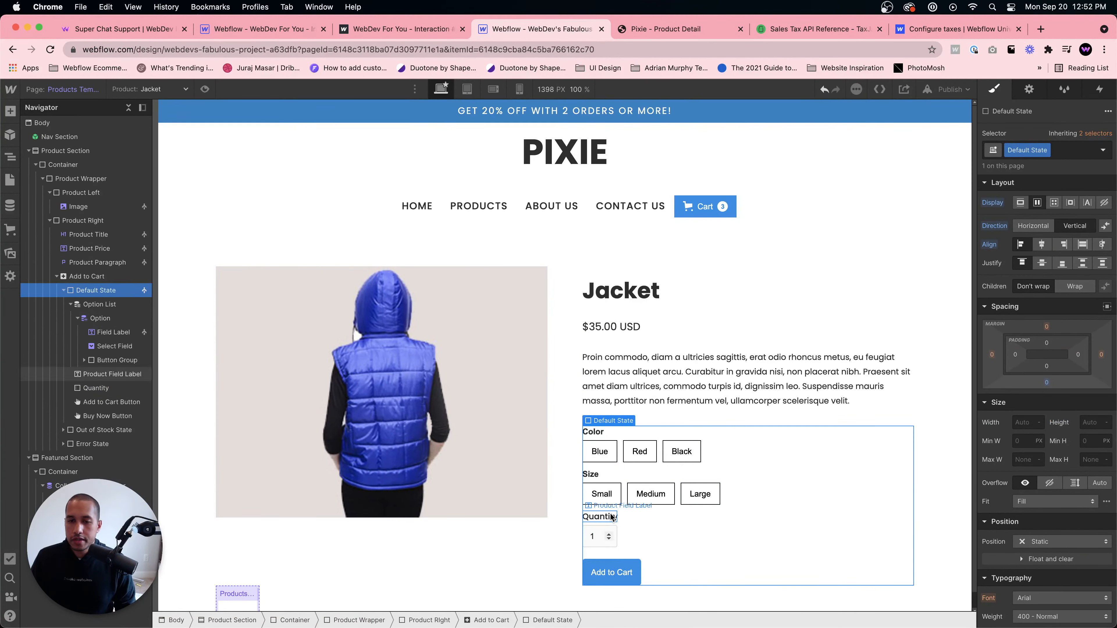
click(598, 517)
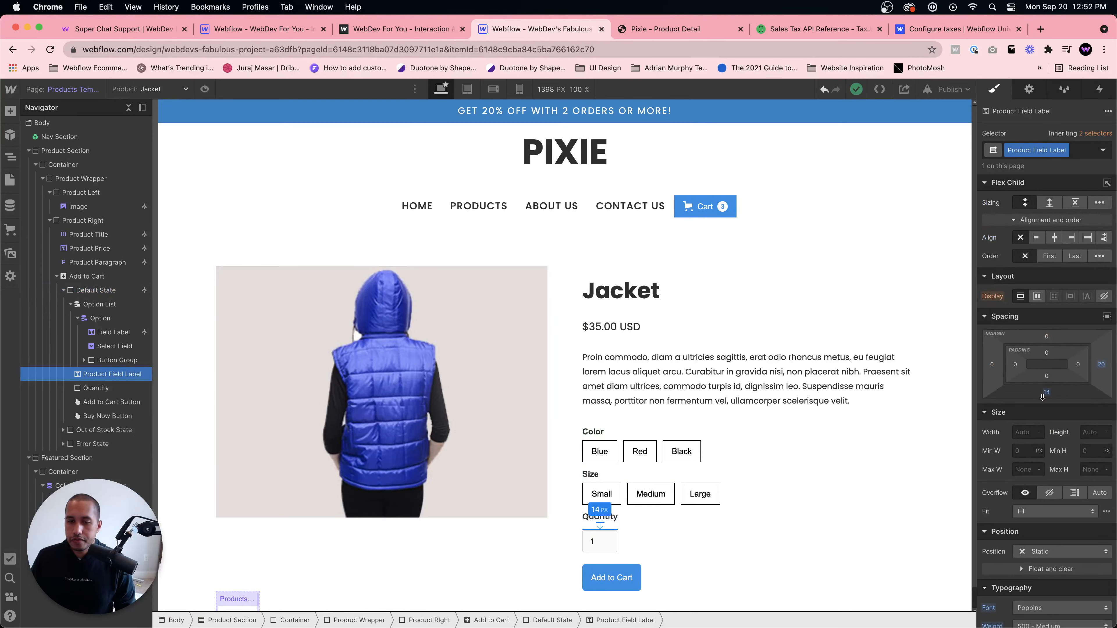
drag(1046, 339, 1046, 335)
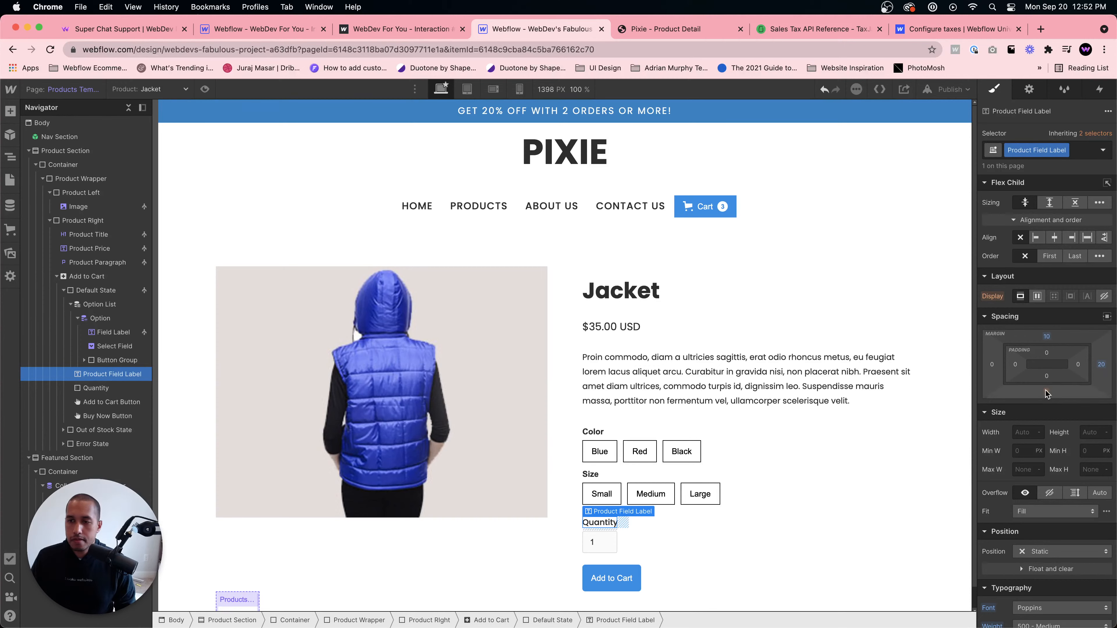
drag(1047, 394, 1047, 391)
- Preview the product template with the Purse product instead of the Jacket
click(860, 443)
click(881, 384)
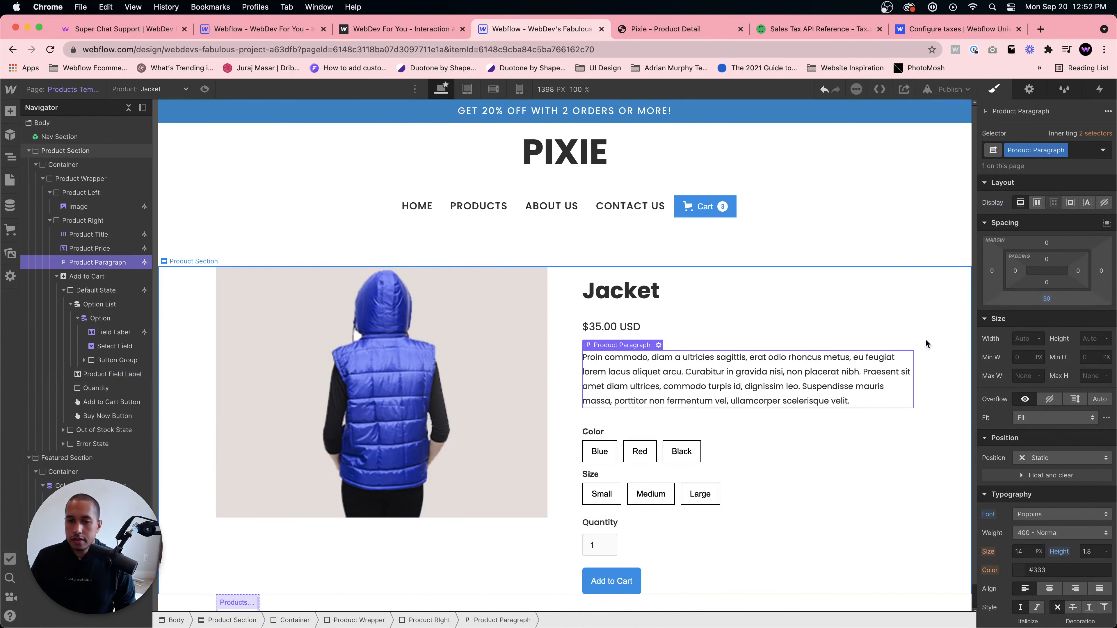
click(159, 89)
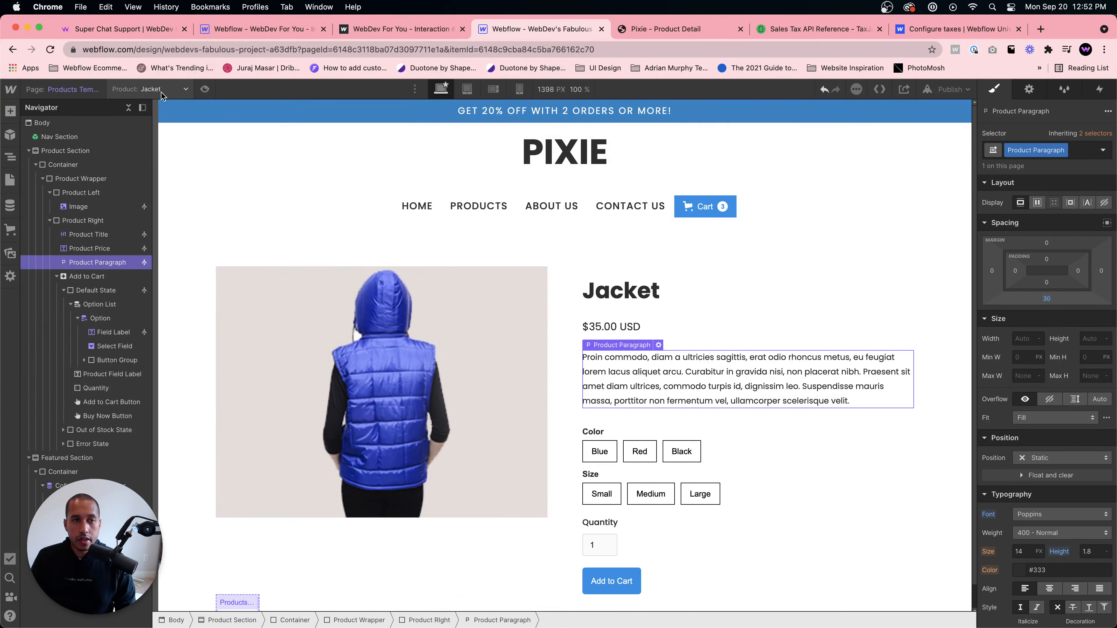
click(157, 132)
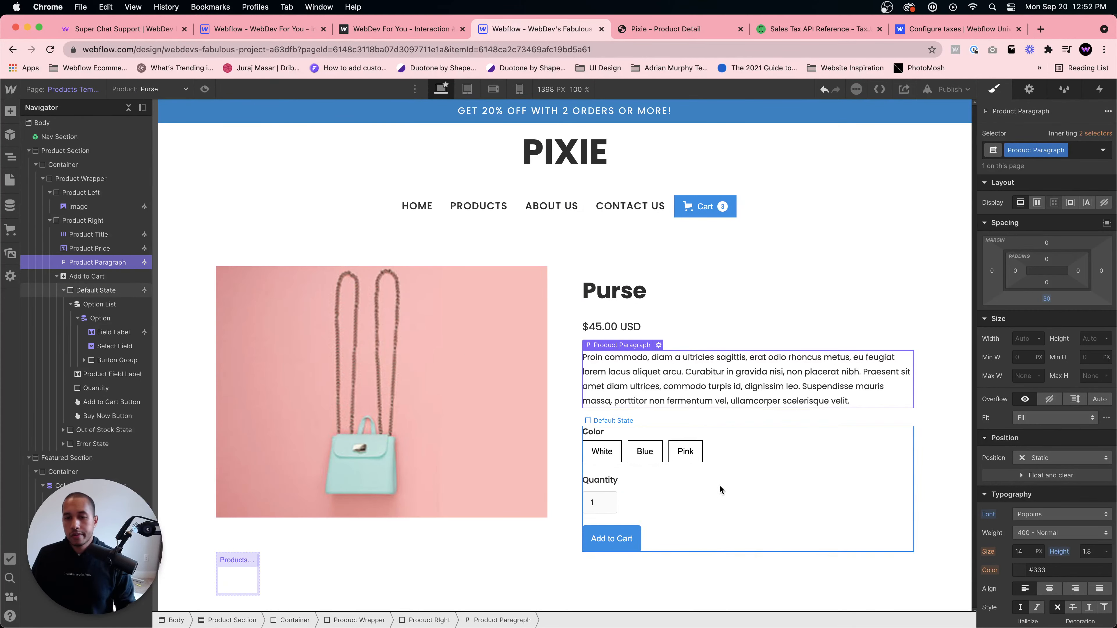
- Open the email settings from the ecommerce setup guide and upload header-logo.png as the email brand logo
click(758, 280)
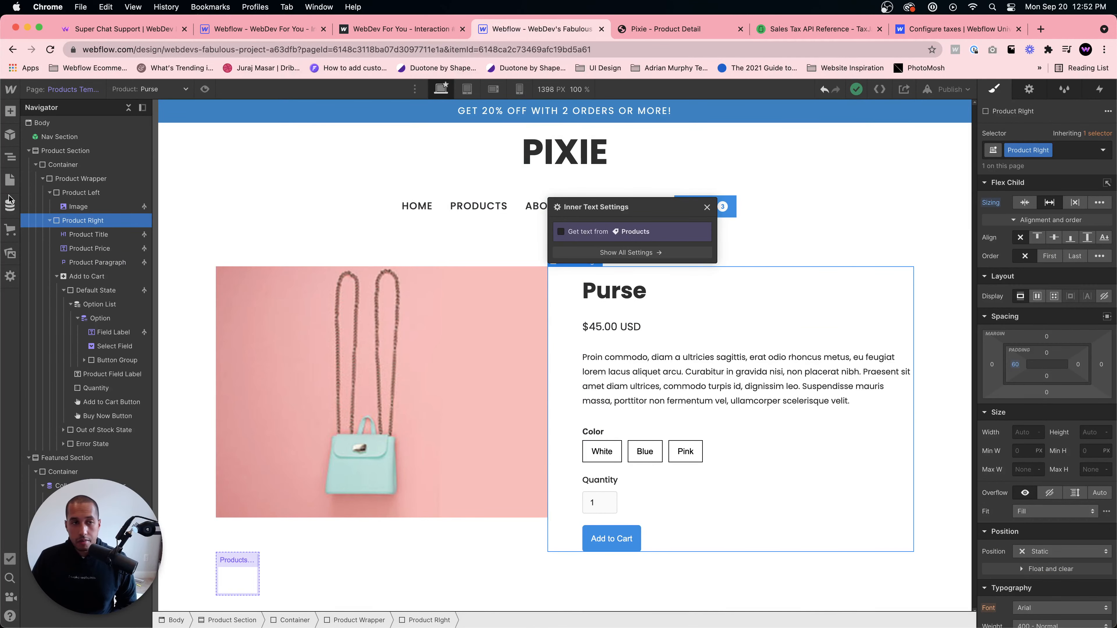
click(11, 229)
click(102, 140)
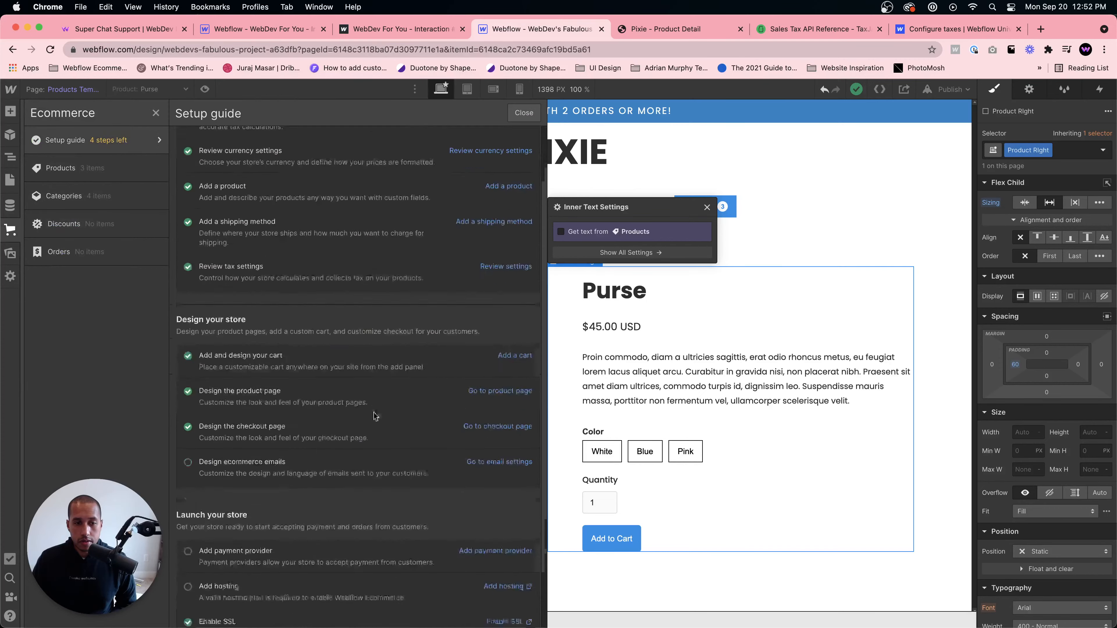
scroll(218, 467, down, 3)
click(497, 457)
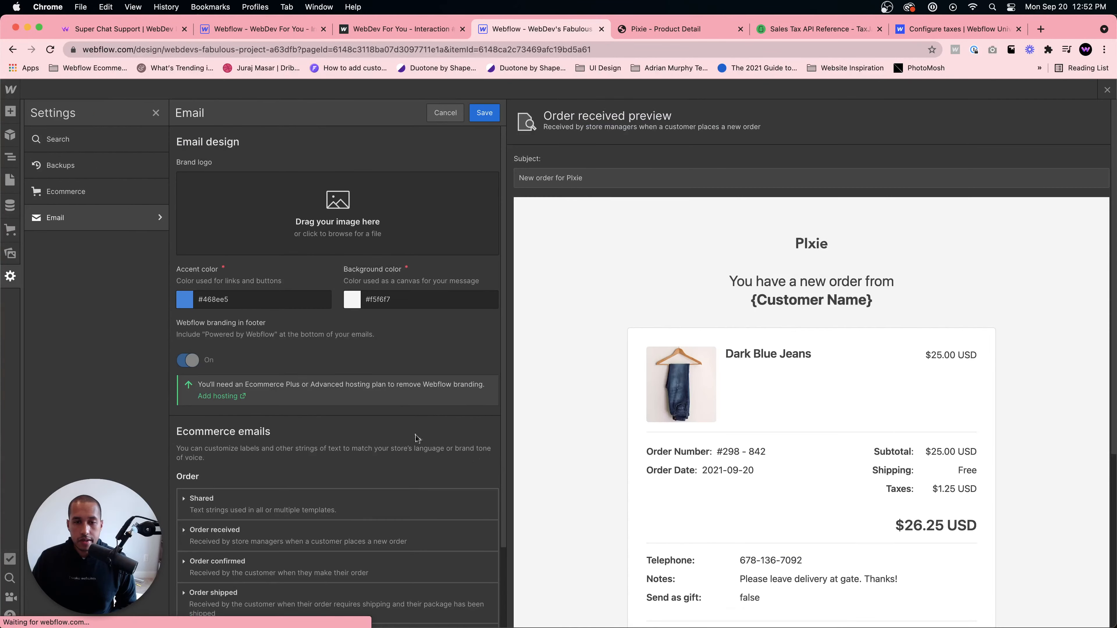
scroll(778, 415, down, 3)
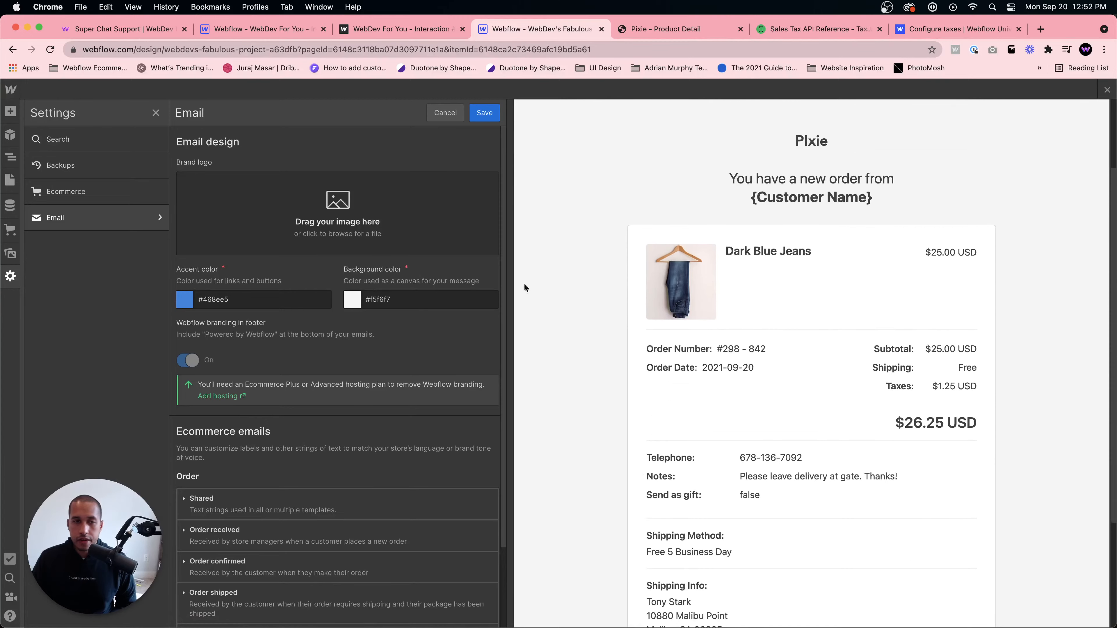
click(344, 216)
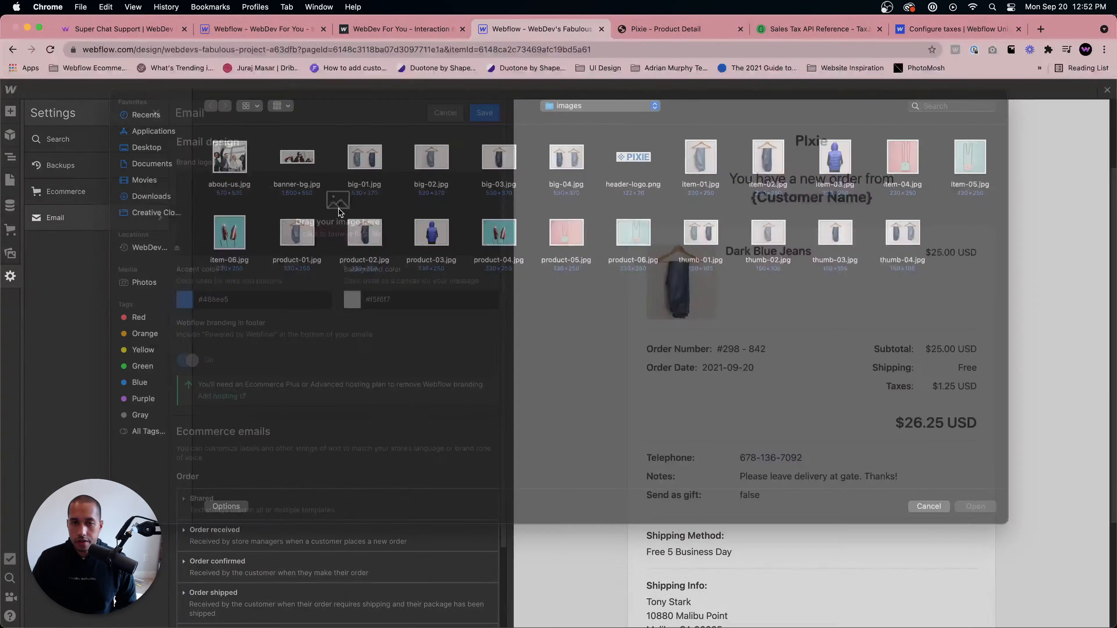
double_click(629, 176)
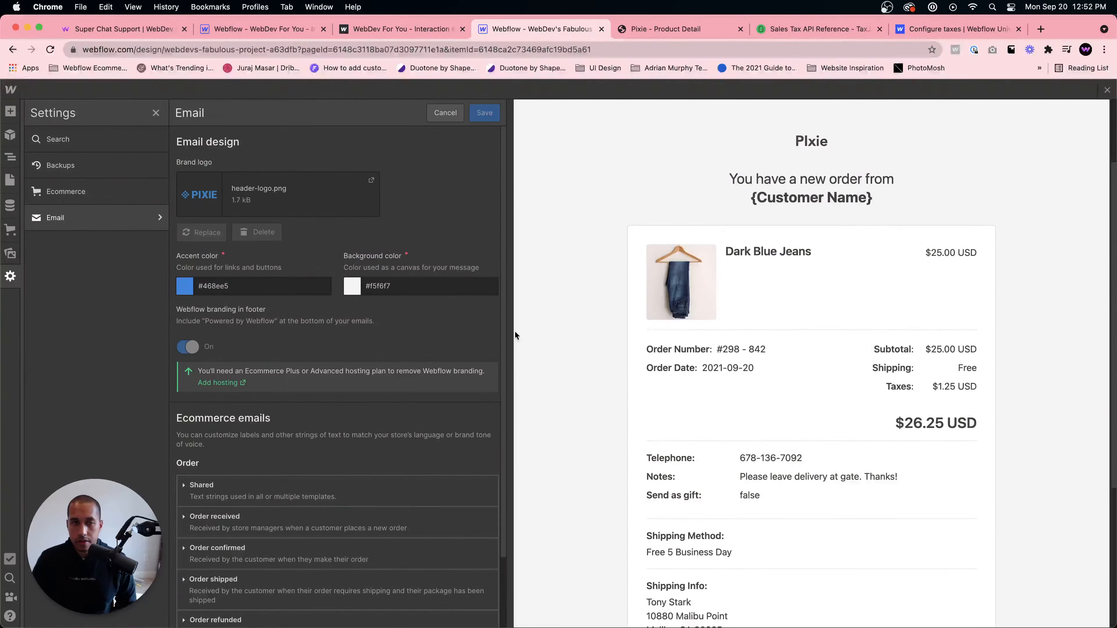
- Review the order-received email preview and save the changes to the email settings
scroll(719, 425, down, 5)
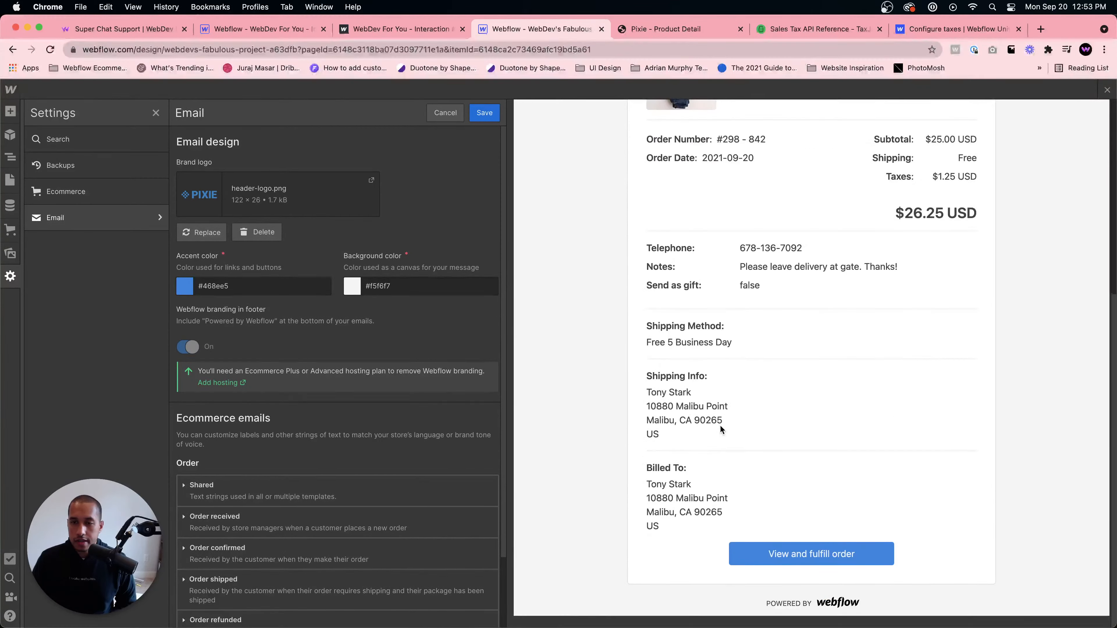
scroll(835, 412, down, 5)
scroll(799, 352, up, 10)
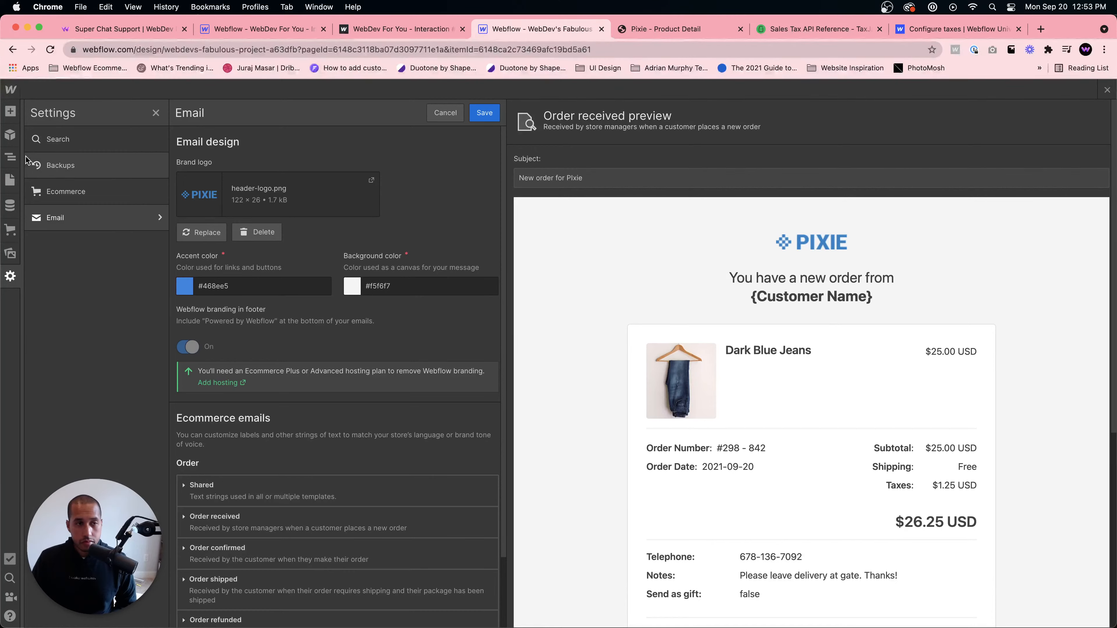
click(11, 230)
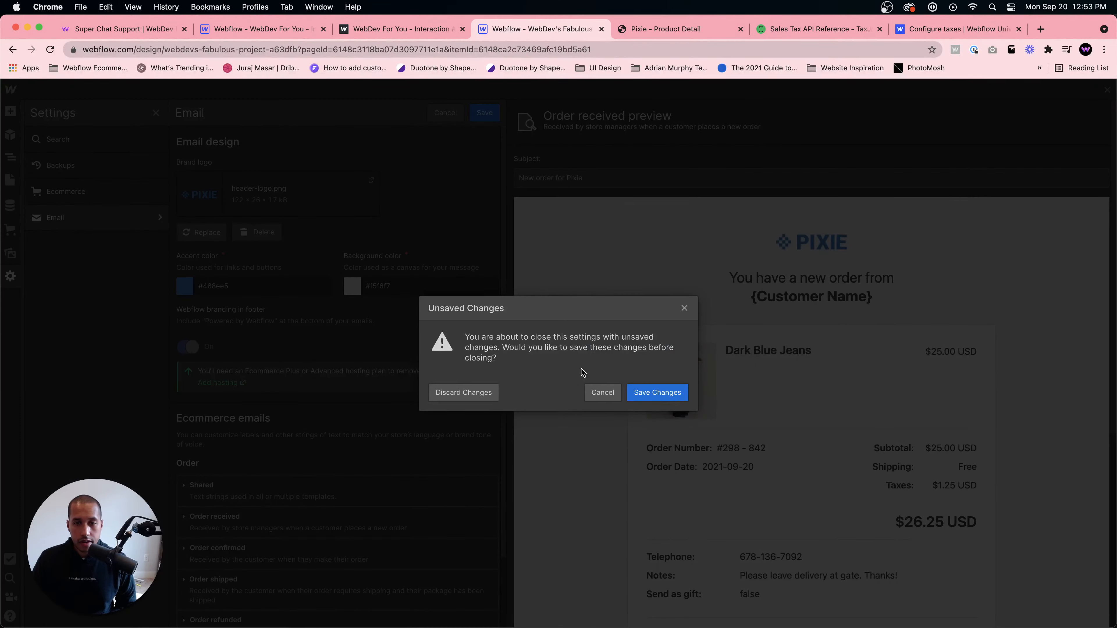
click(653, 398)
- Open the ecommerce payment provider settings and start connecting Stripe as the payment provider
click(11, 180)
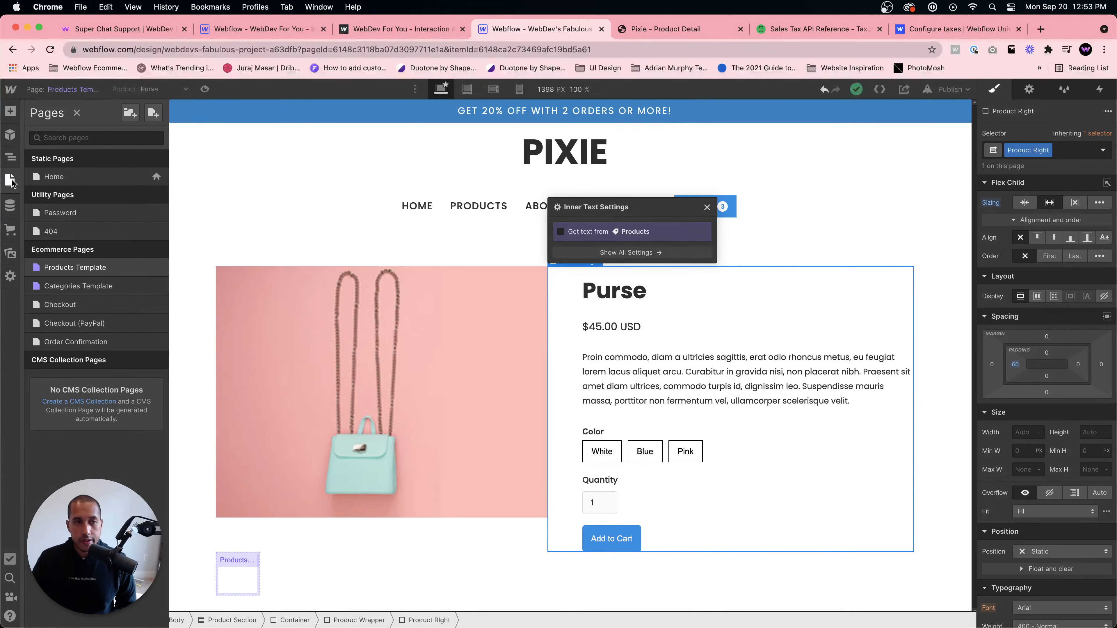
click(10, 229)
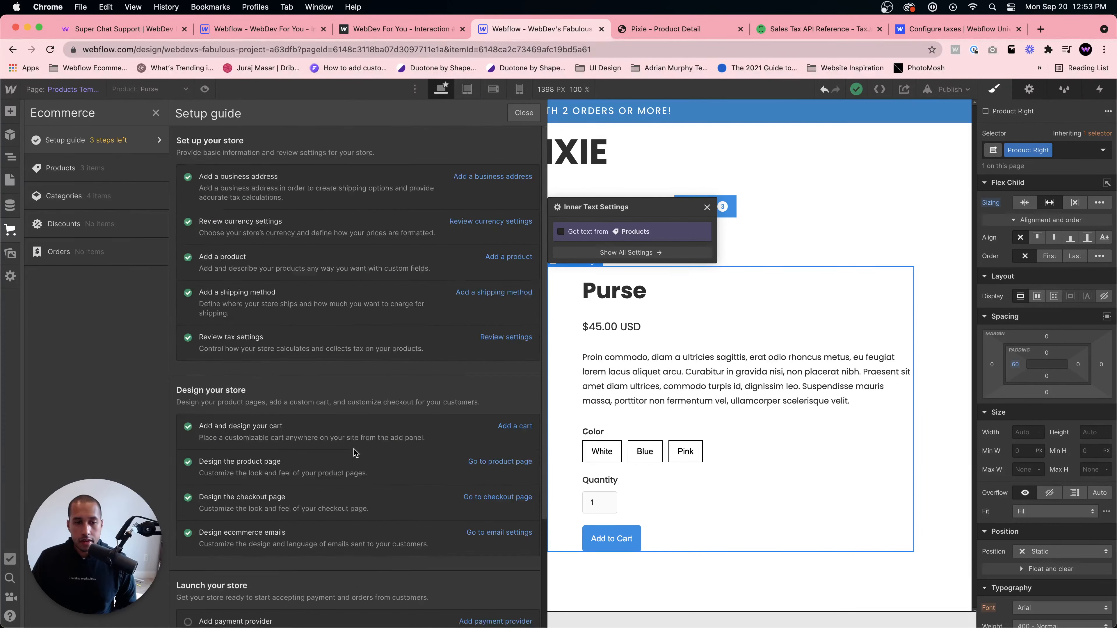
scroll(351, 451, down, 3)
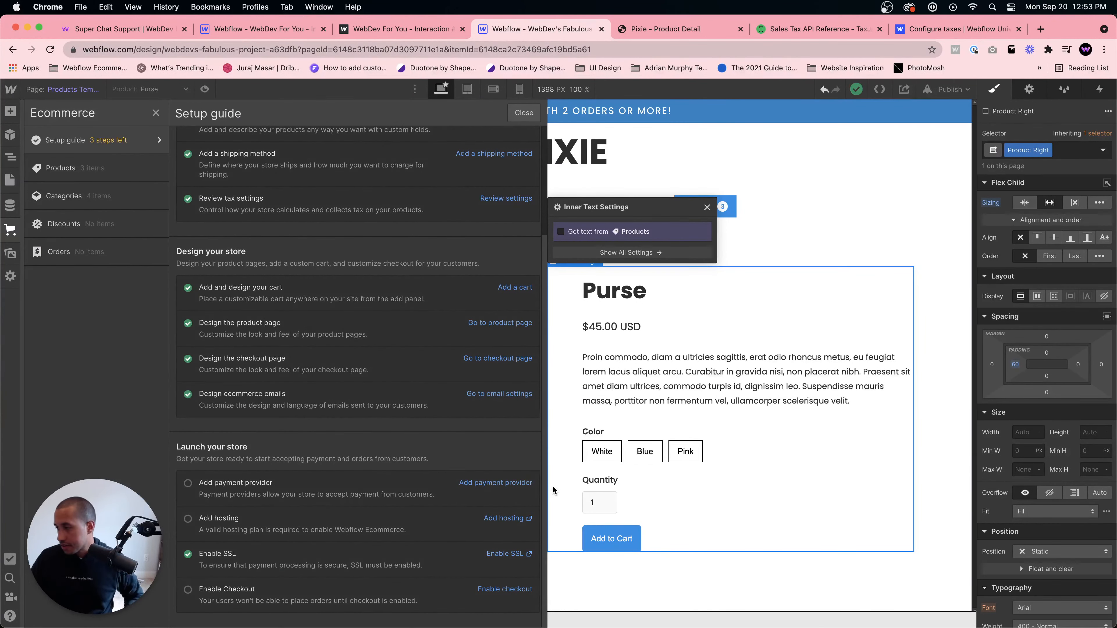
click(506, 484)
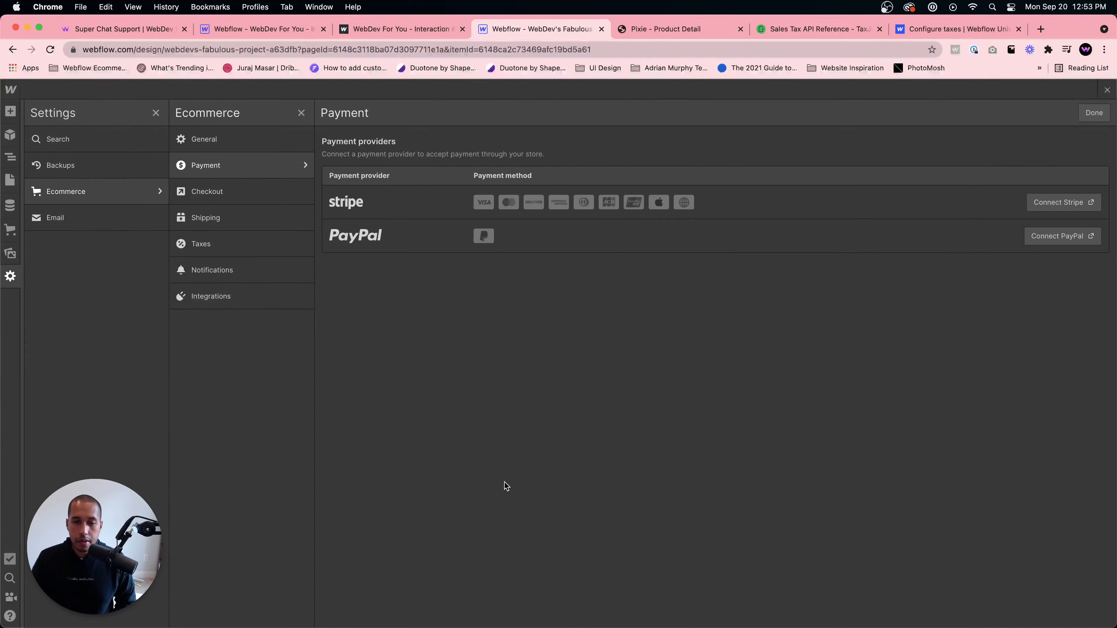
click(9, 278)
click(10, 281)
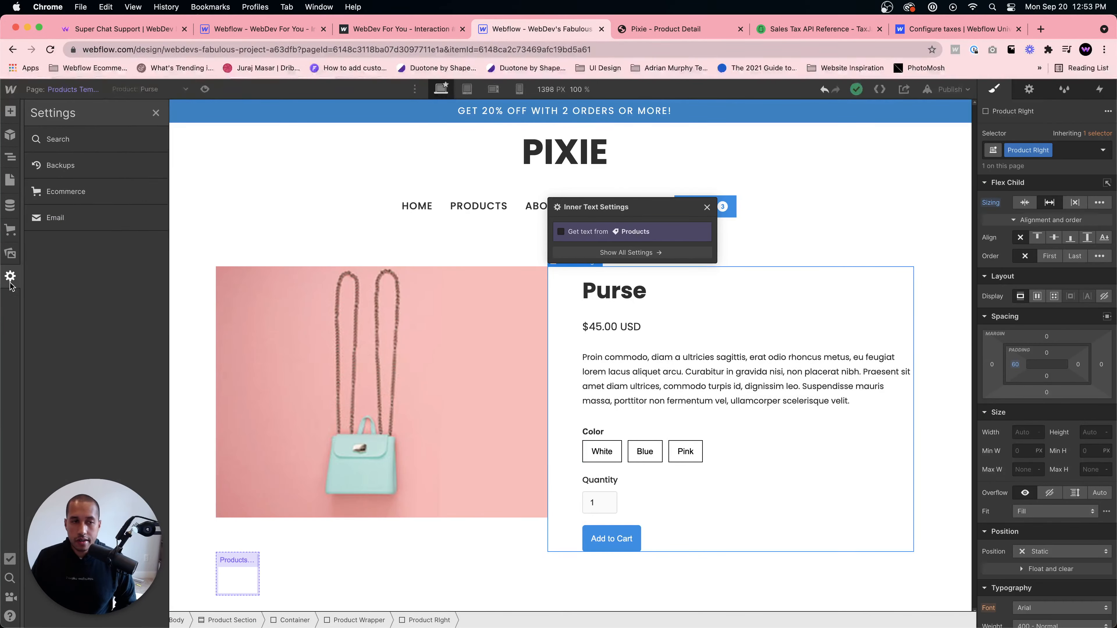
click(60, 198)
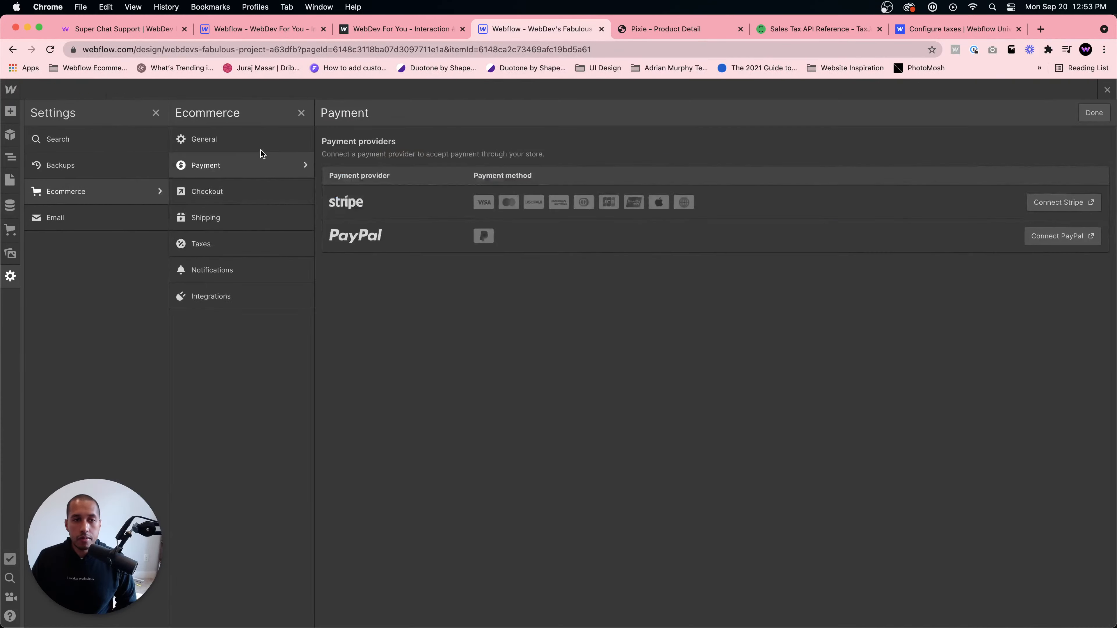
click(1064, 202)
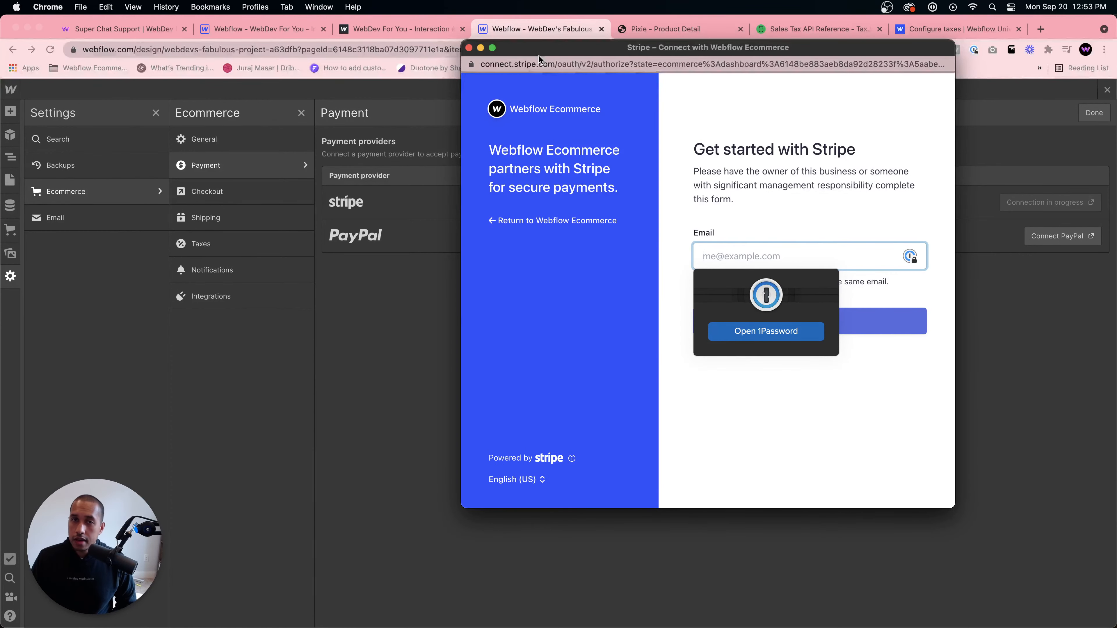
drag(539, 53, 629, 1)
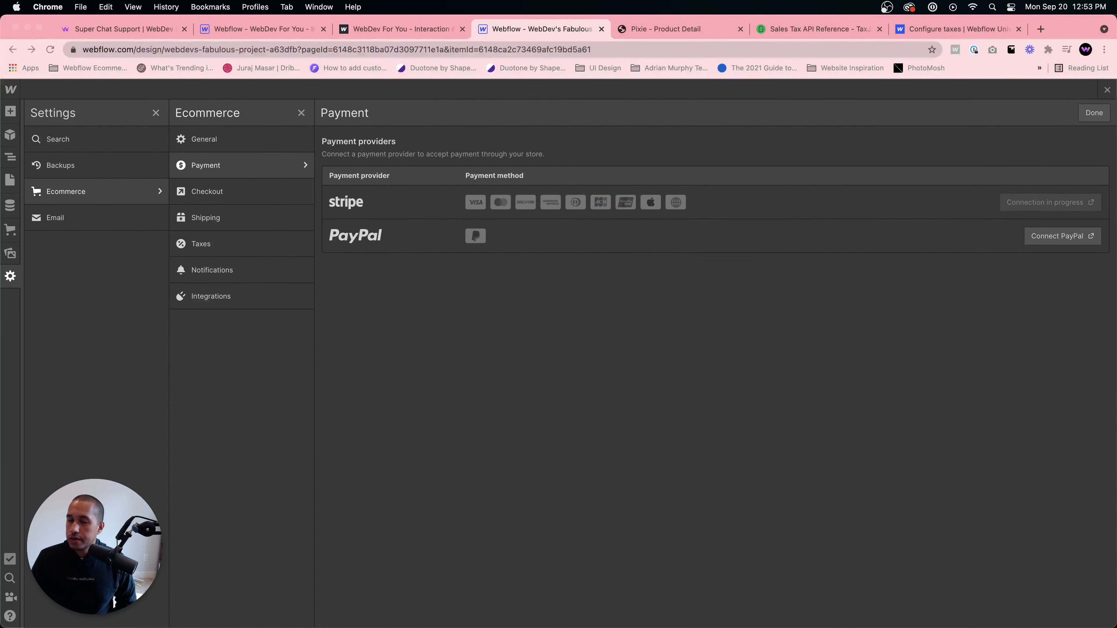
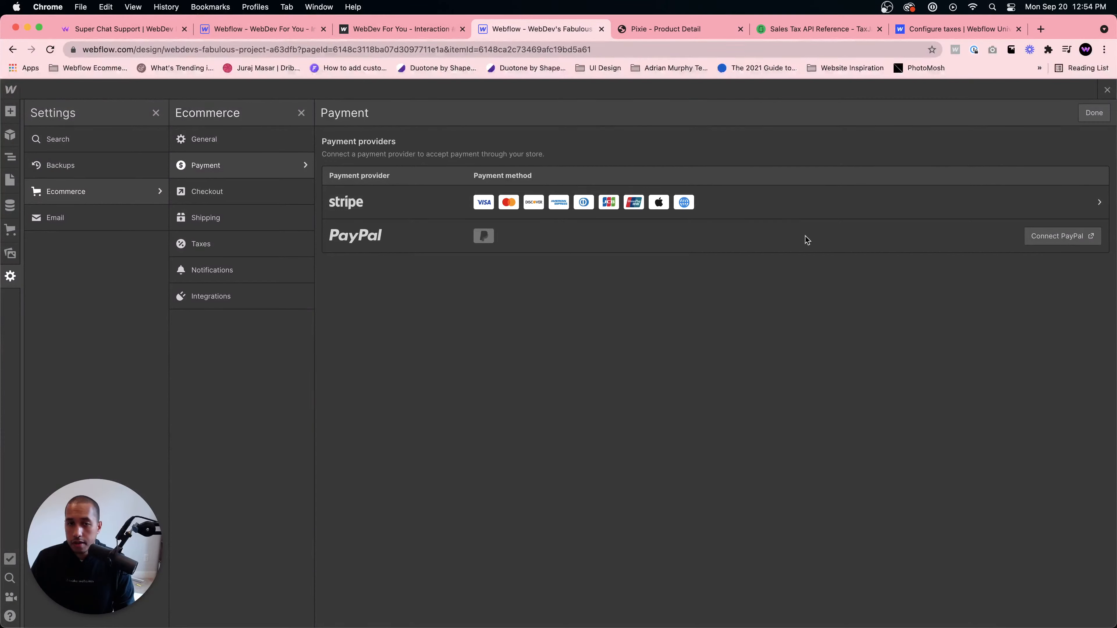
- Try to connect a PayPal account as a payment provider
click(1069, 237)
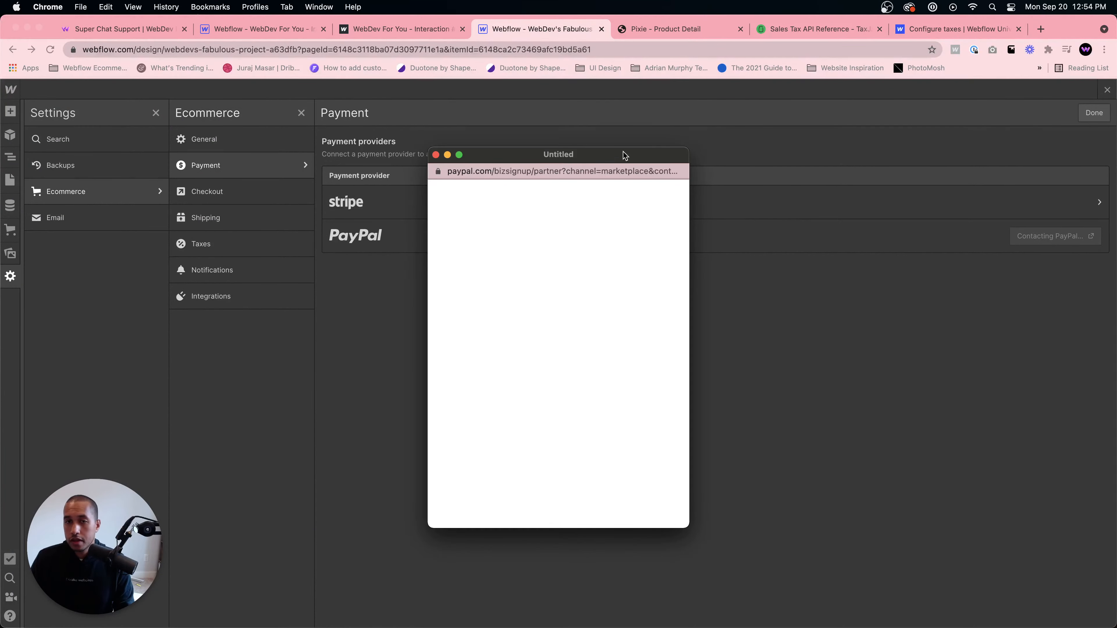
drag(623, 153, 1116, 136)
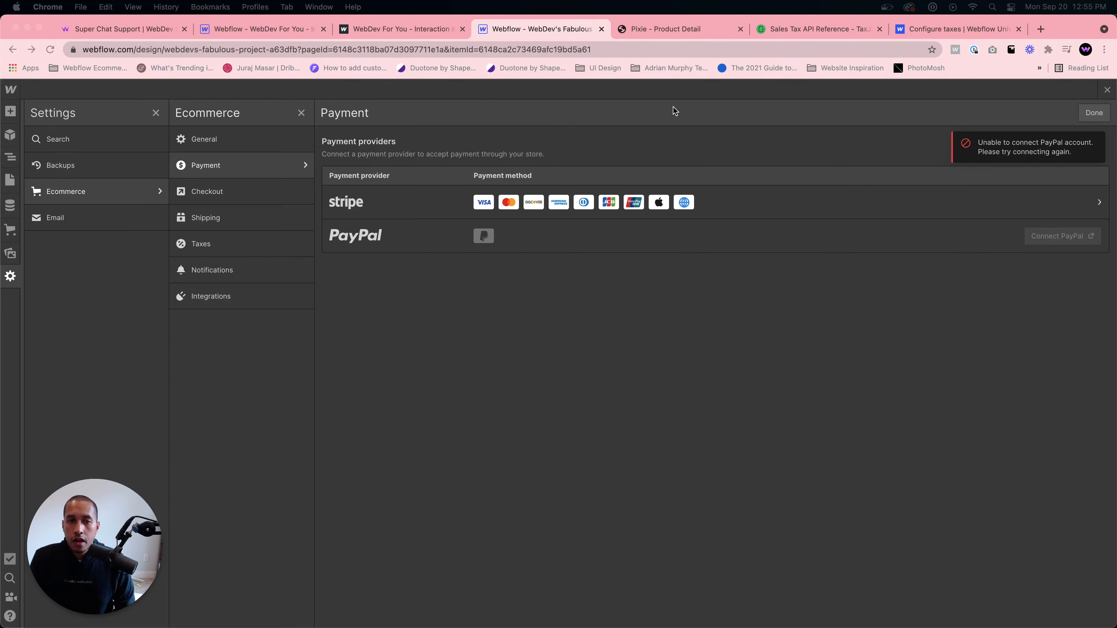
- Review the Checkout, Shipping, Taxes, Notifications and Integrations ecommerce settings, then close the settings
click(230, 190)
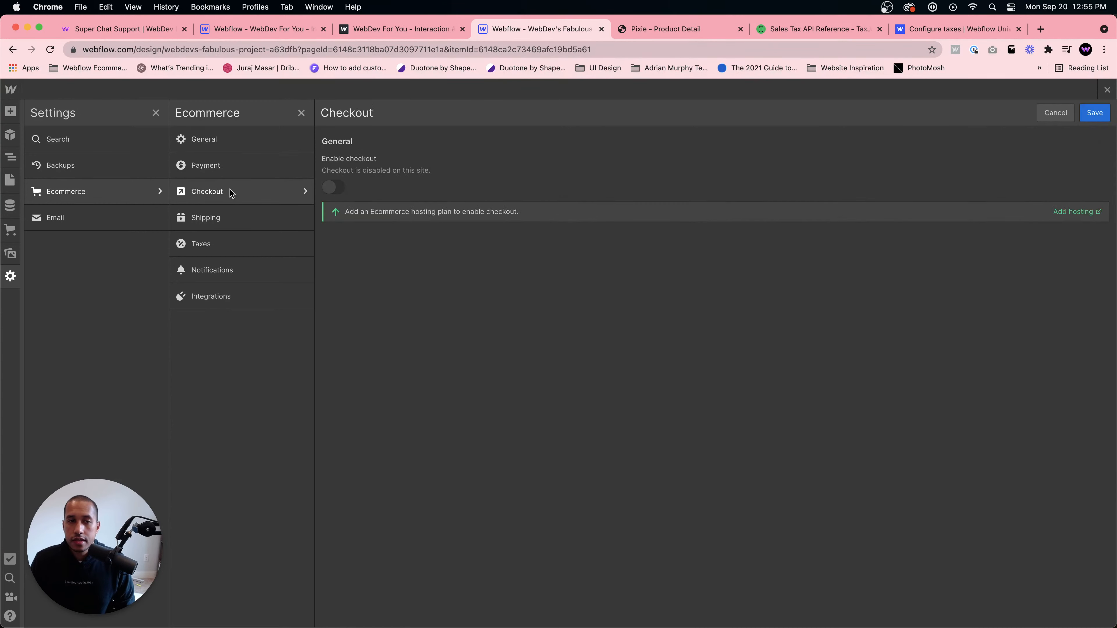
click(247, 158)
click(230, 194)
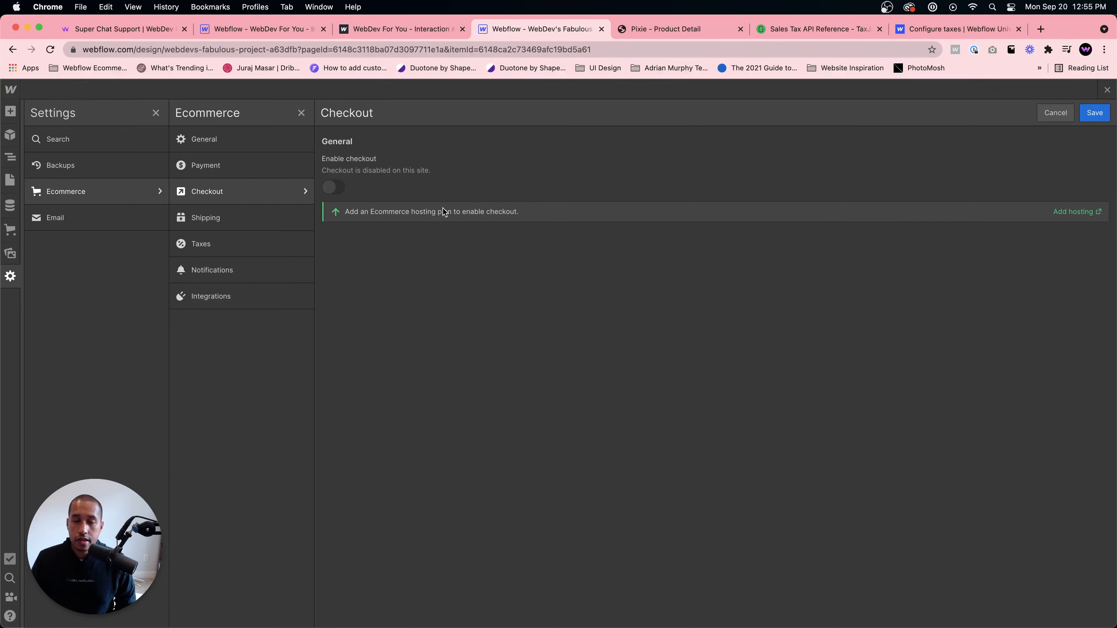
click(240, 221)
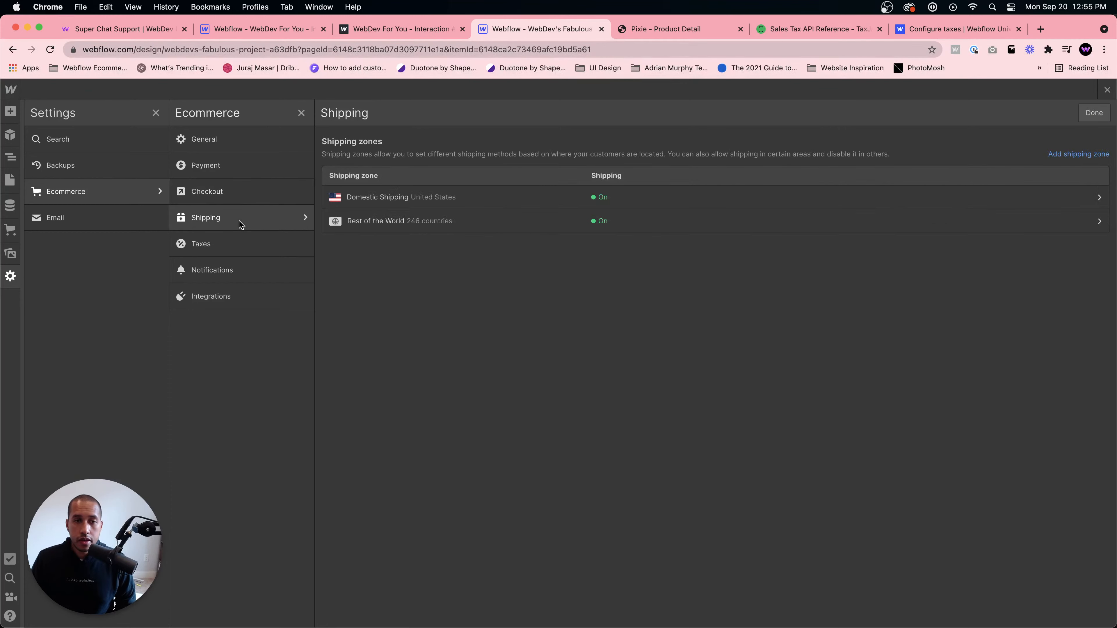
click(236, 245)
click(240, 270)
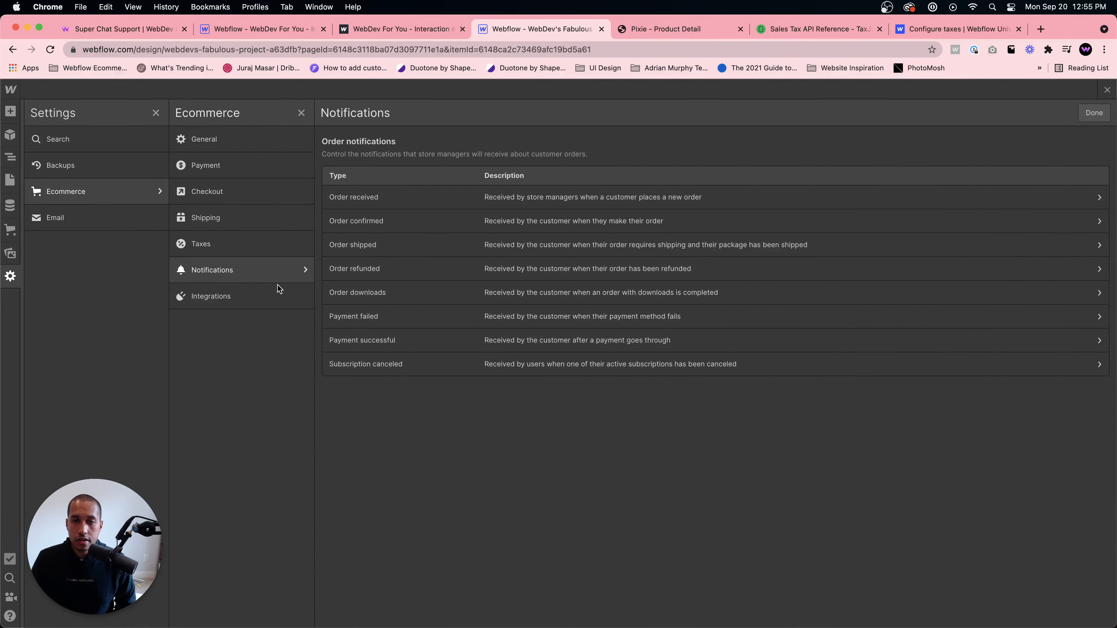
click(260, 299)
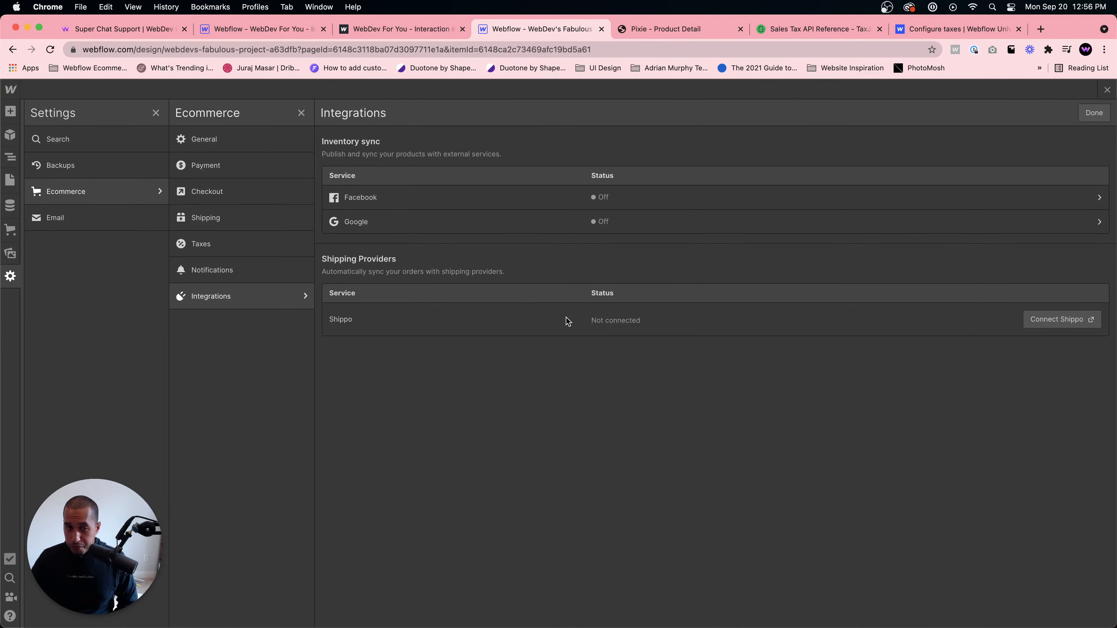
click(1081, 117)
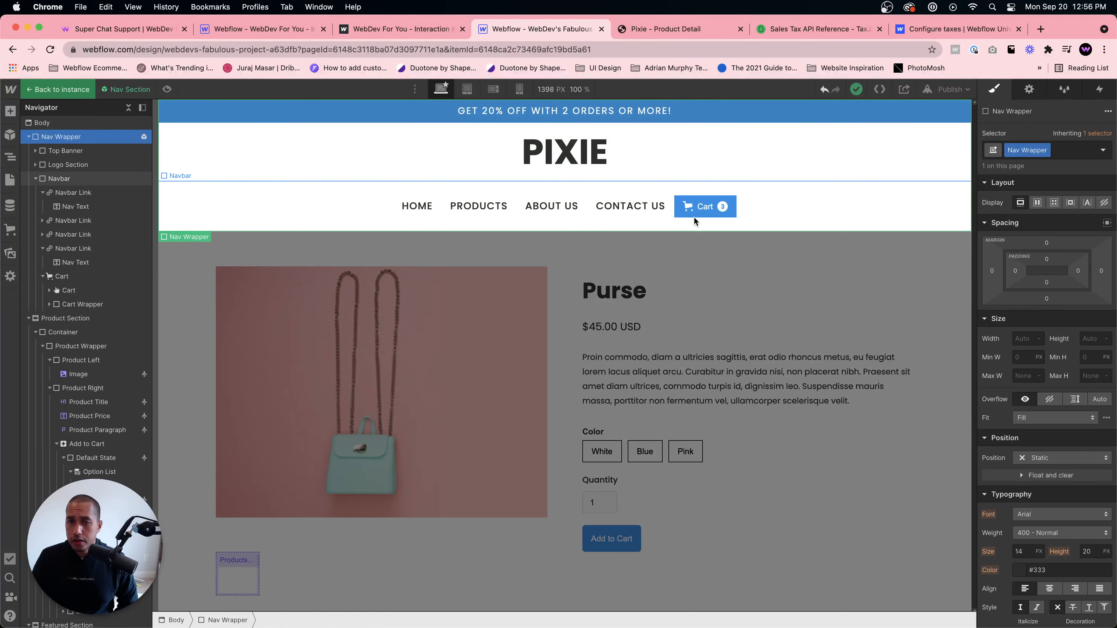
- Open the cart in the navigation symbol and add a PayPal button to the cart footer below Apple Pay
click(694, 217)
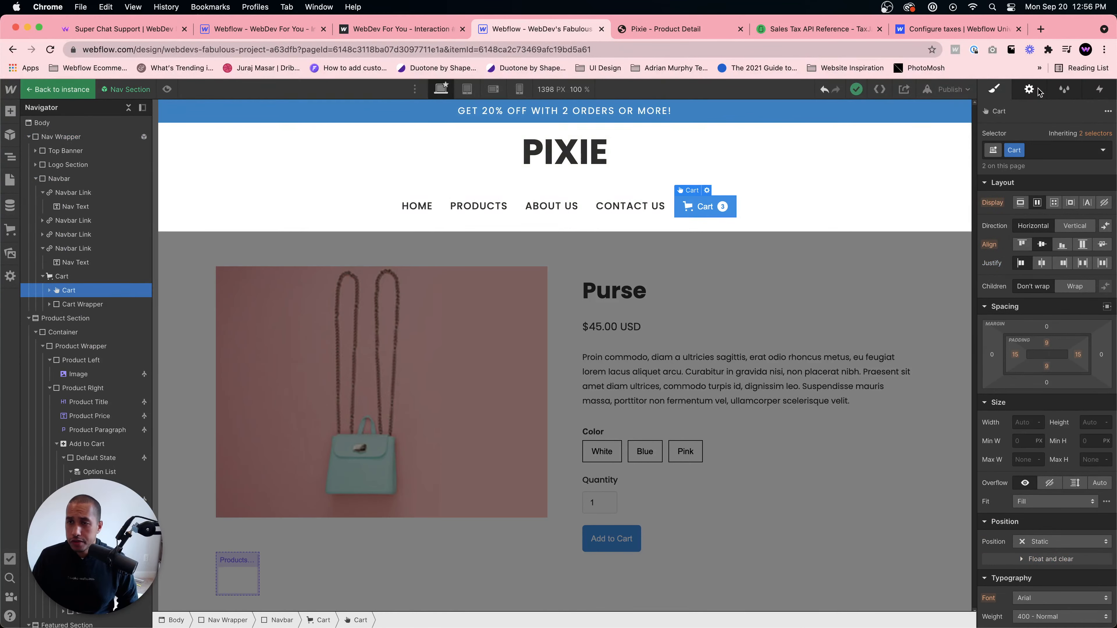
click(707, 189)
click(1039, 215)
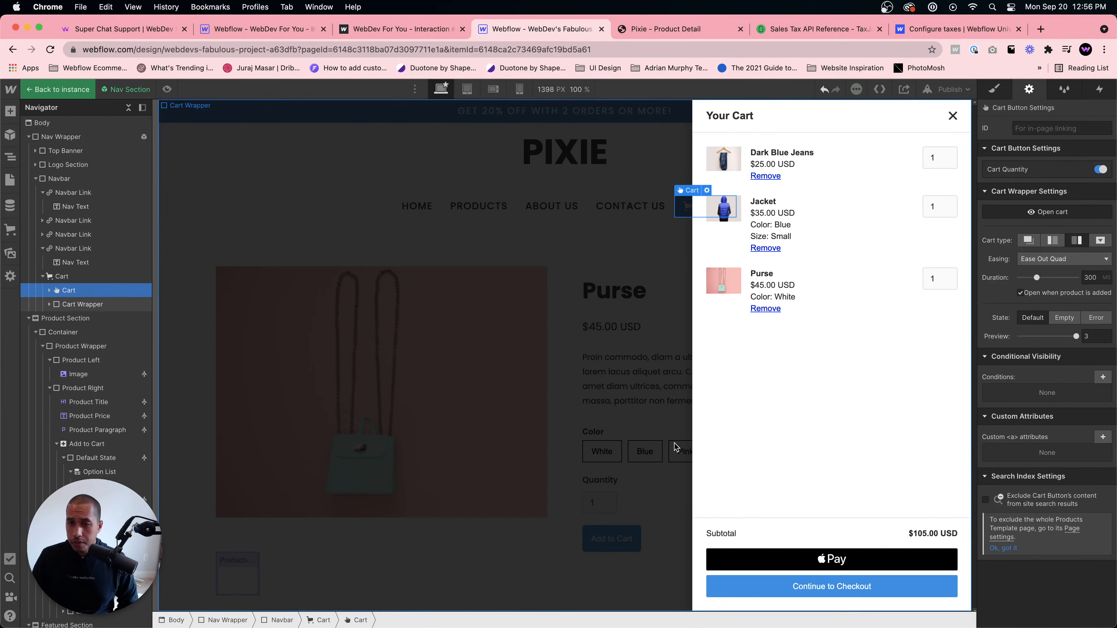
click(10, 112)
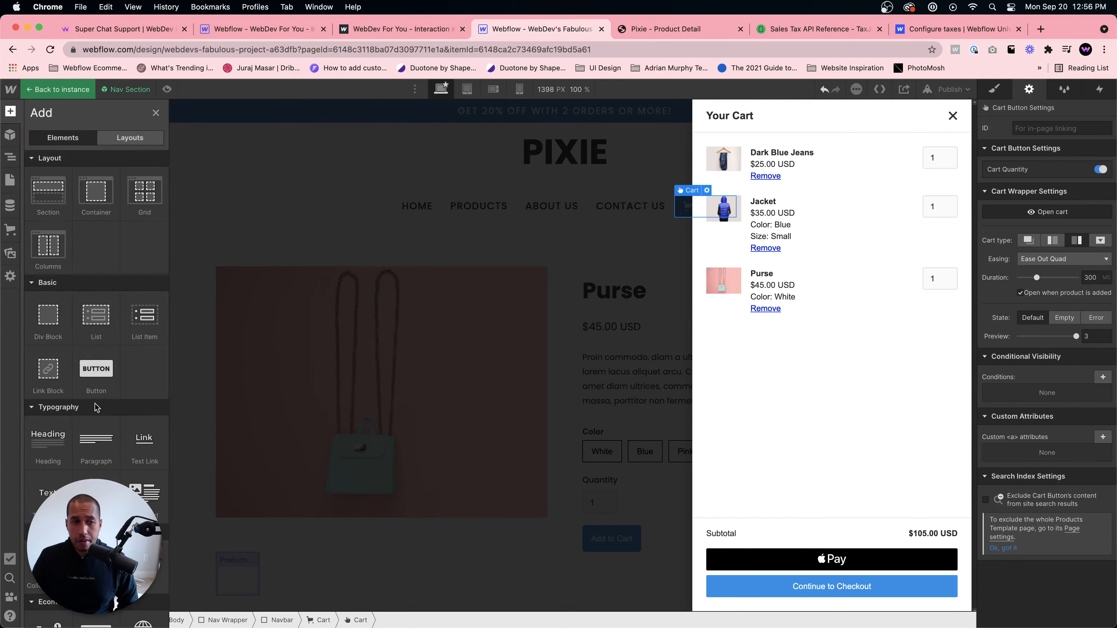
scroll(94, 422, down, 6)
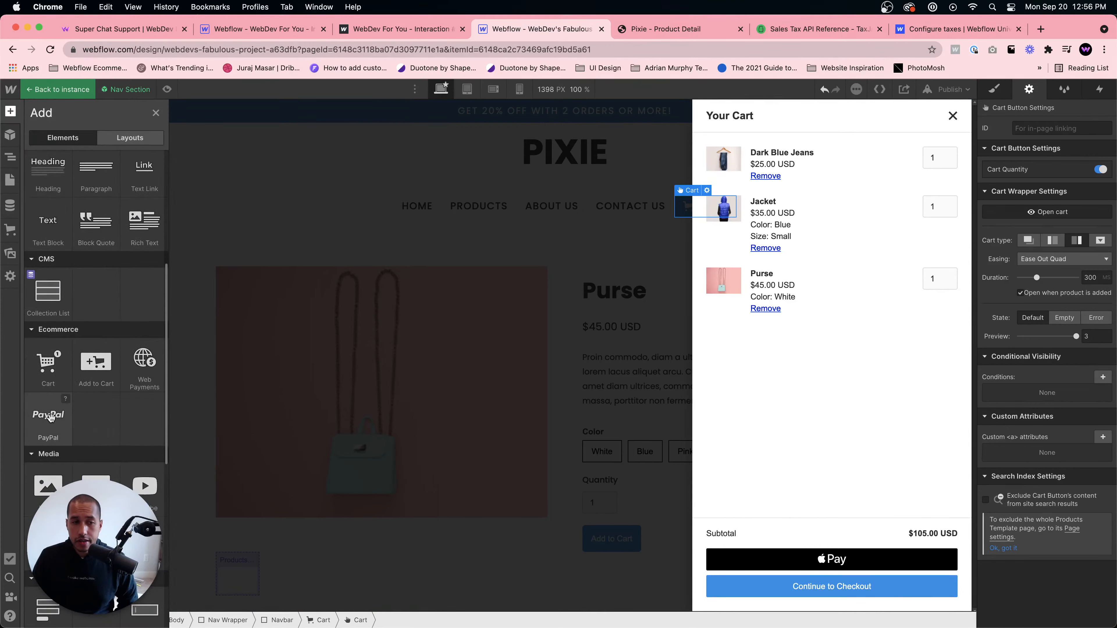
drag(47, 415, 874, 572)
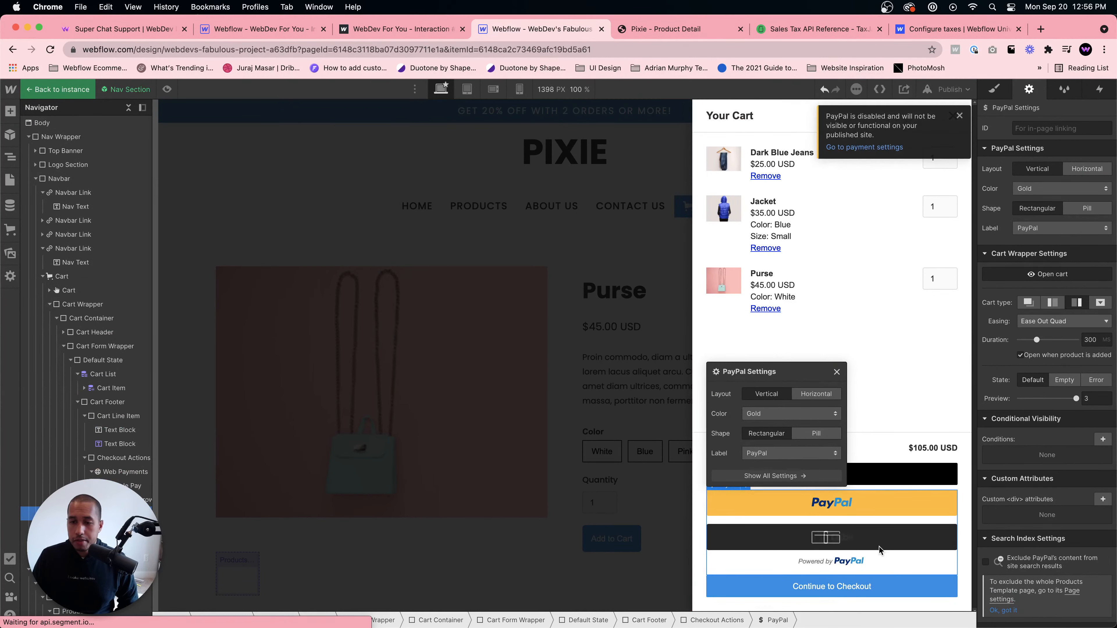
click(965, 516)
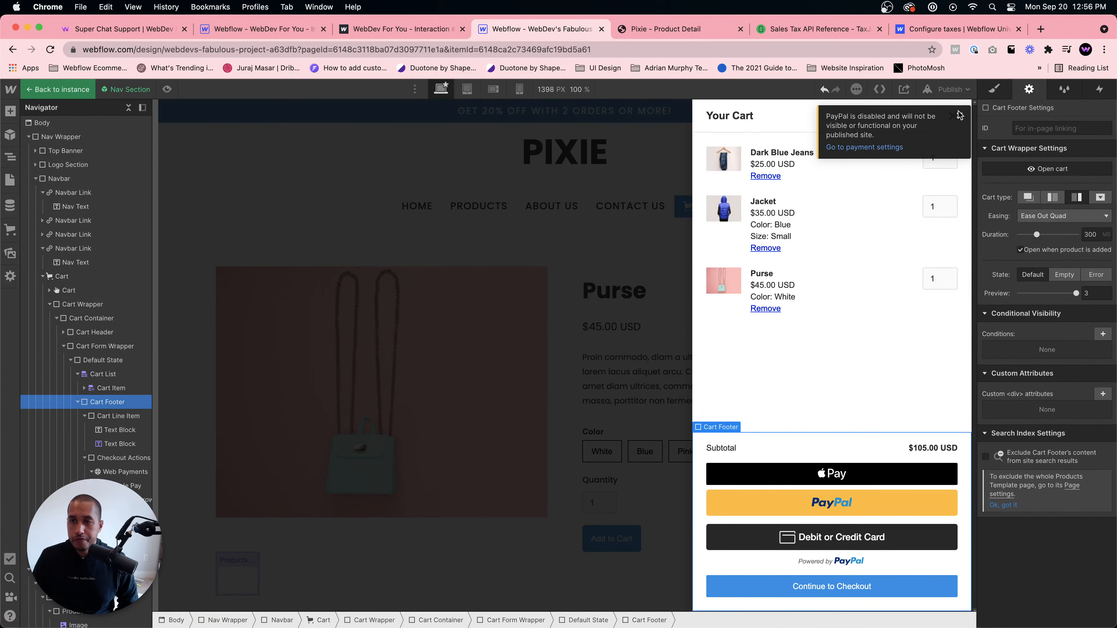
- Open the Checkout page and add a PayPal button just below the Apple Pay button
click(10, 180)
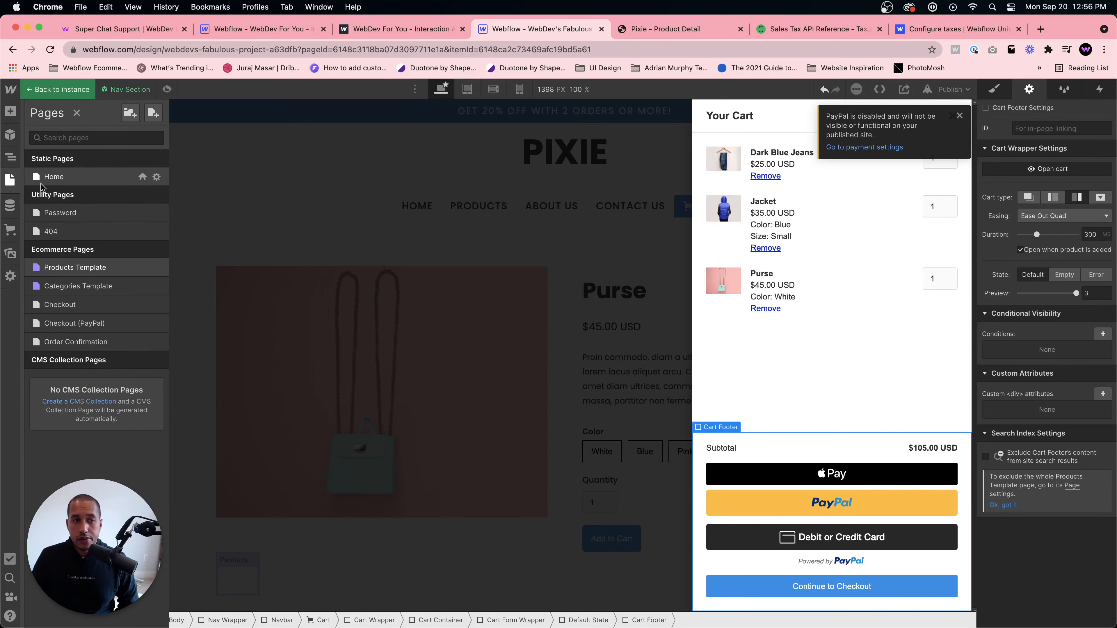
click(77, 304)
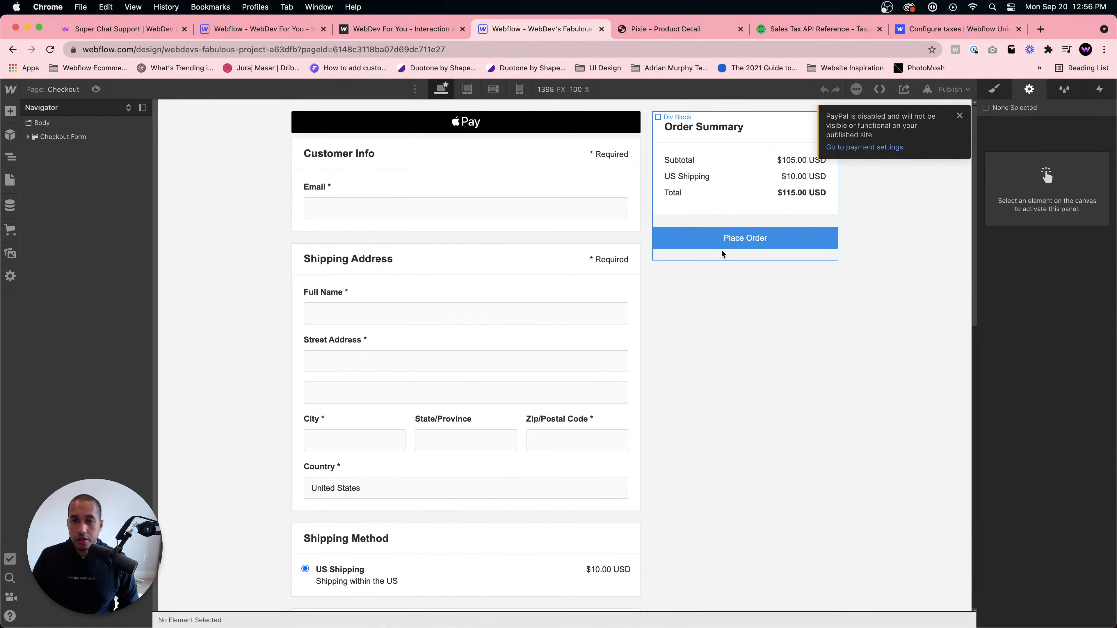
click(527, 147)
click(10, 112)
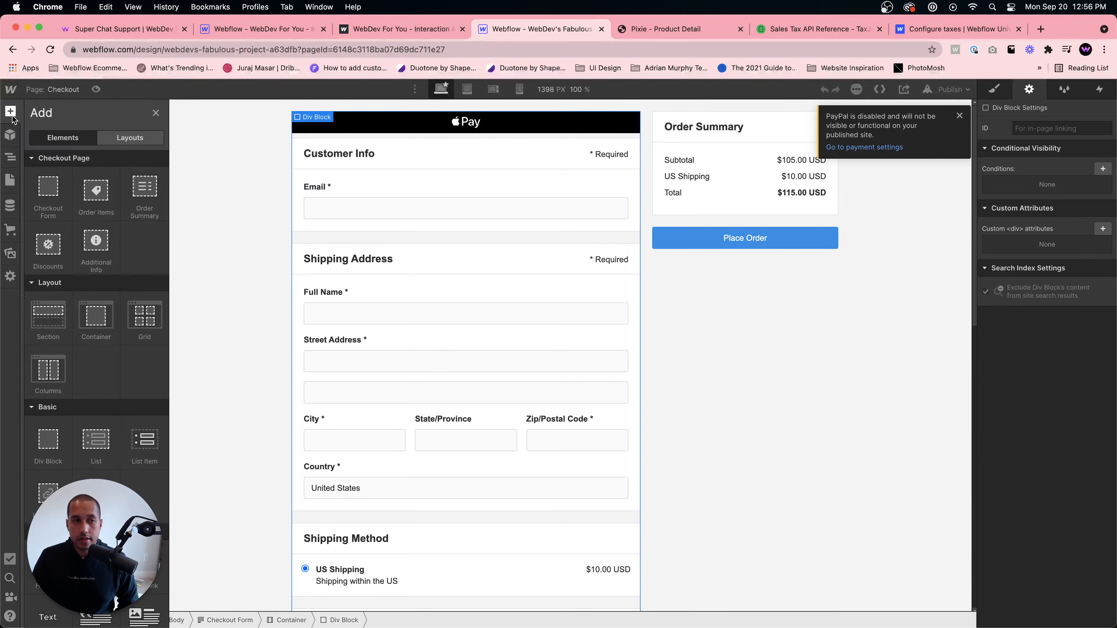
scroll(46, 497, down, 5)
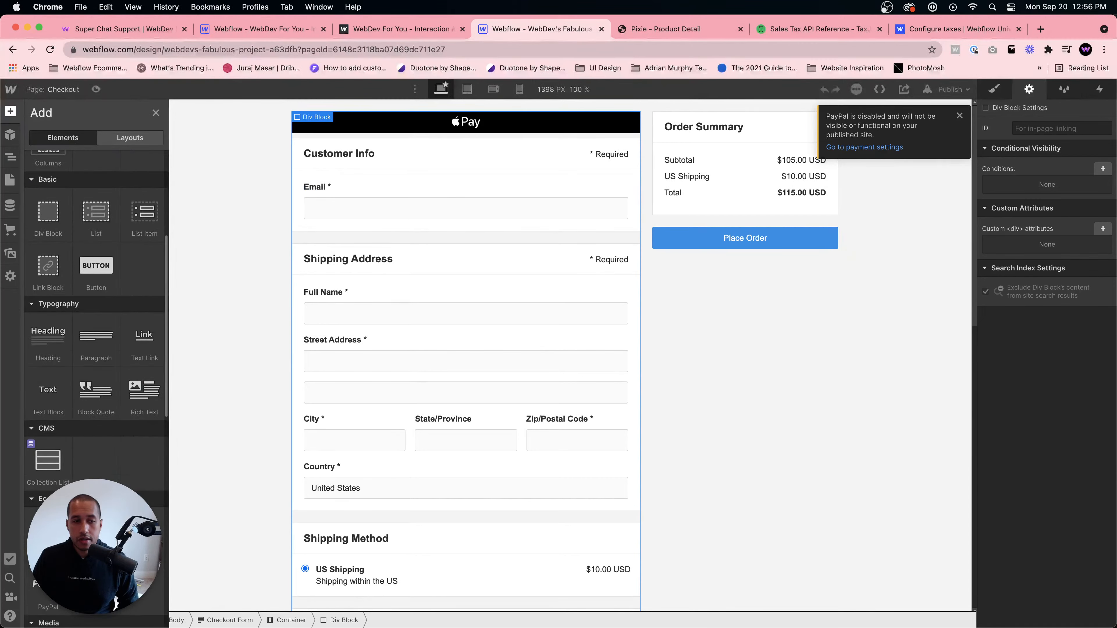
drag(48, 587, 446, 133)
click(791, 260)
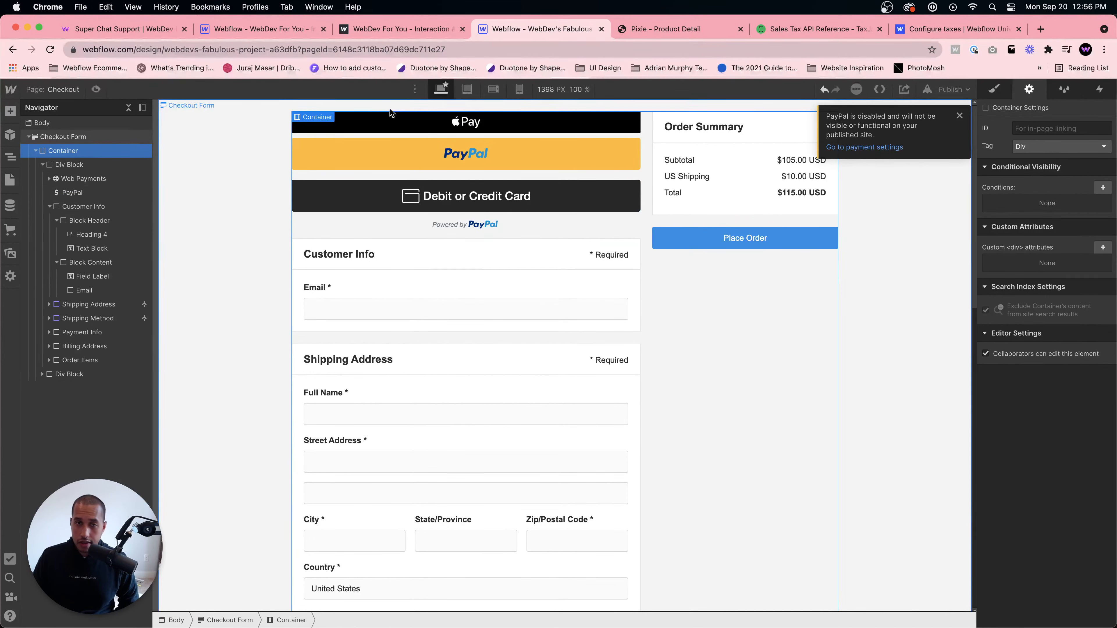
click(959, 115)
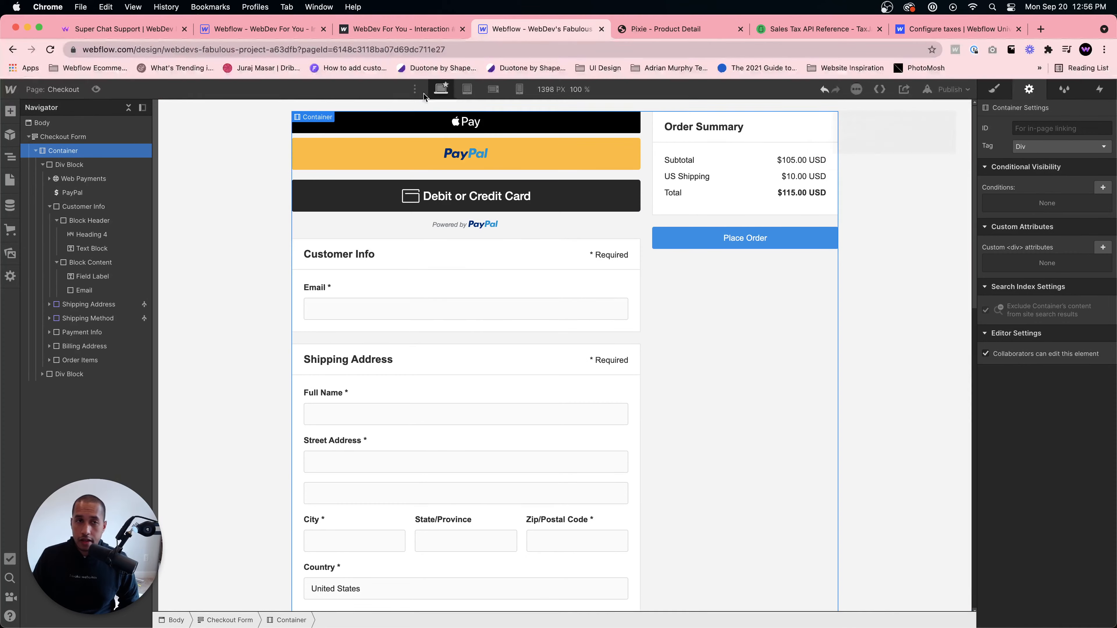
- Open the Products Template and remove the Categories contains Jeans filter from the featured collection list
click(11, 182)
click(65, 181)
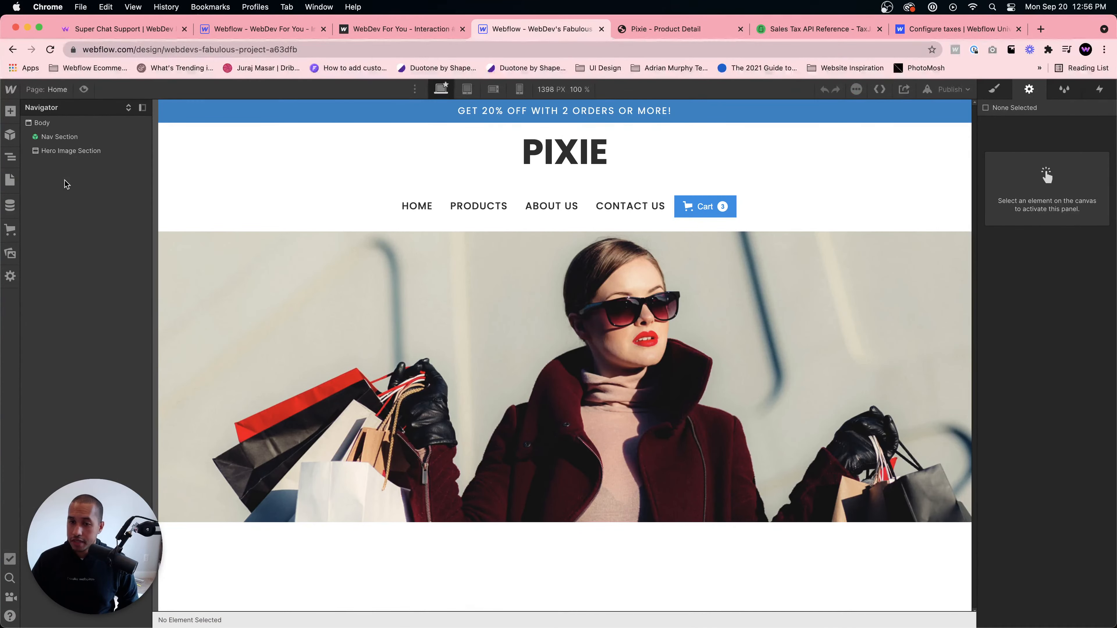
click(399, 560)
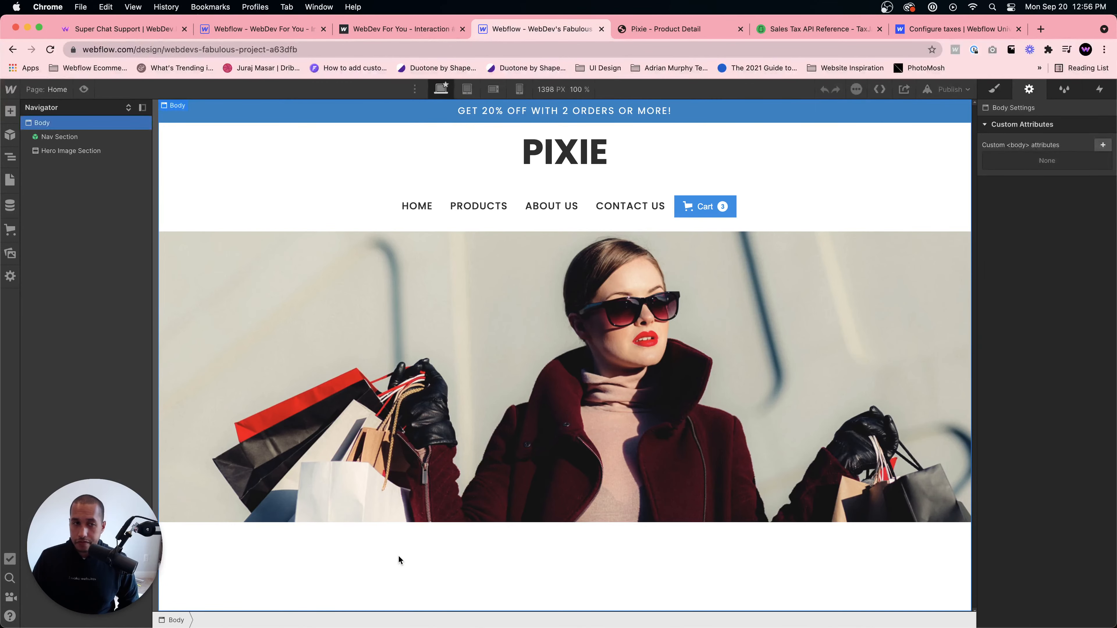
click(9, 181)
click(70, 267)
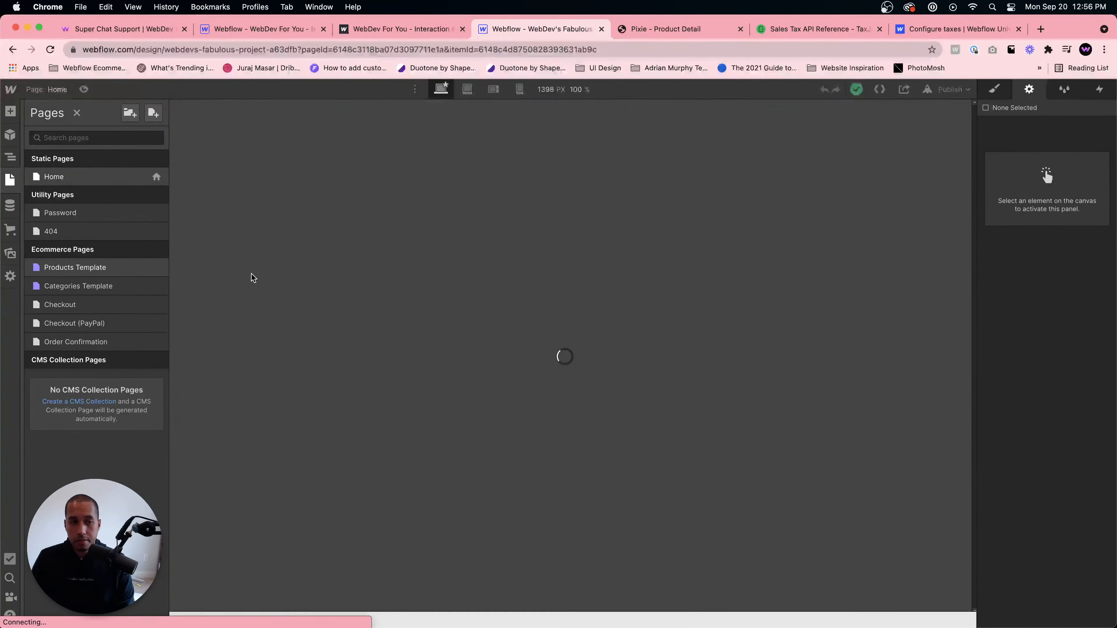
click(237, 543)
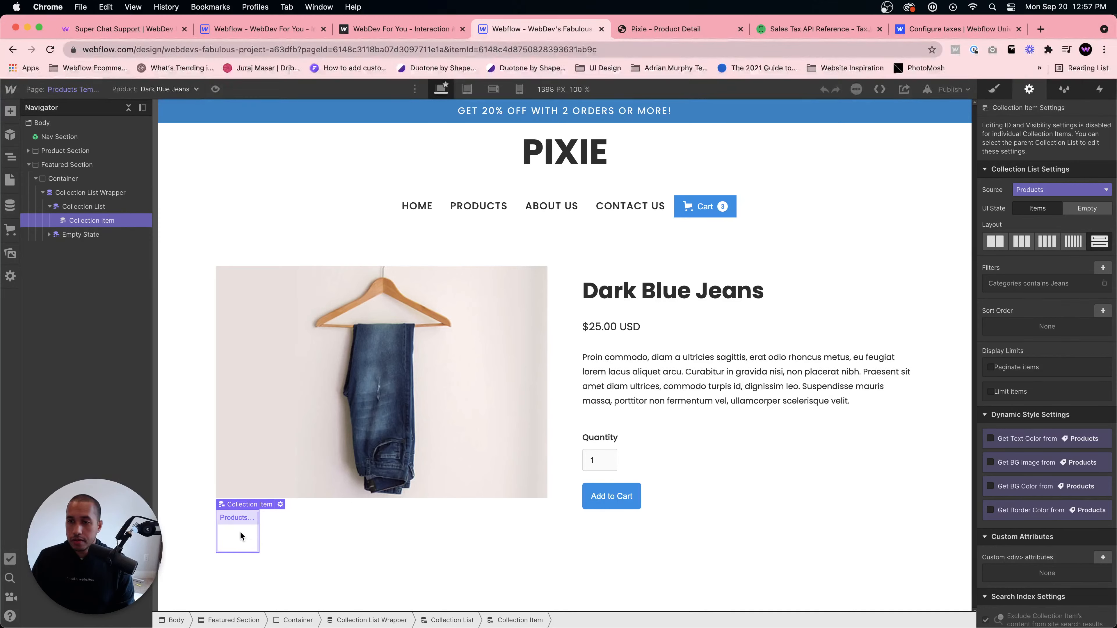
click(1104, 283)
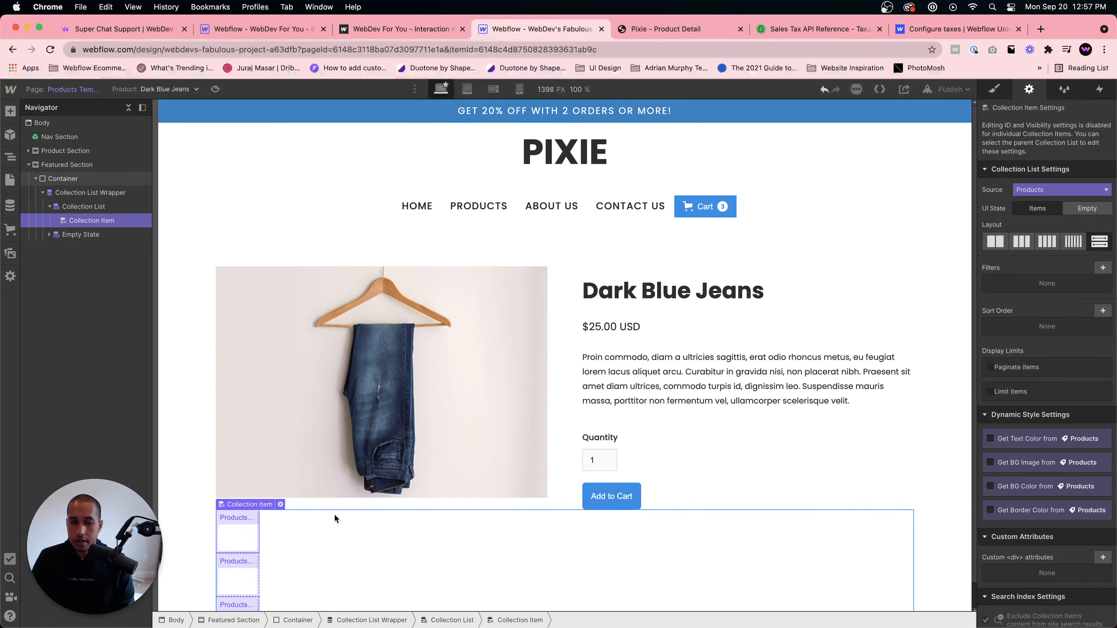
- Add an Image element inside the featured collection item
scroll(238, 539, down, 1)
key(super+e)
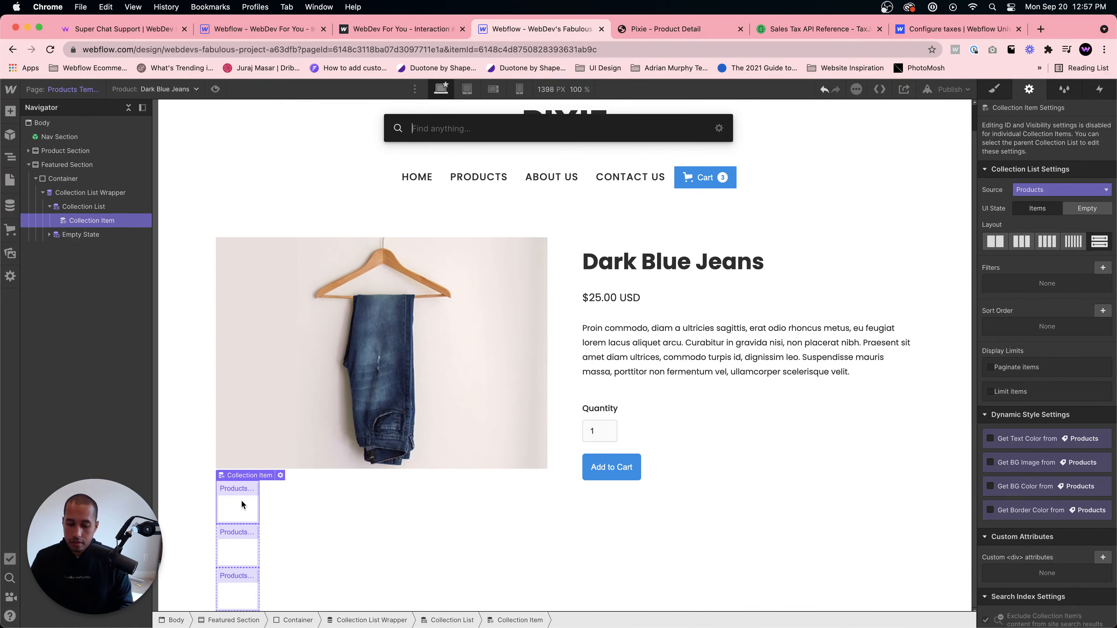
click(669, 29)
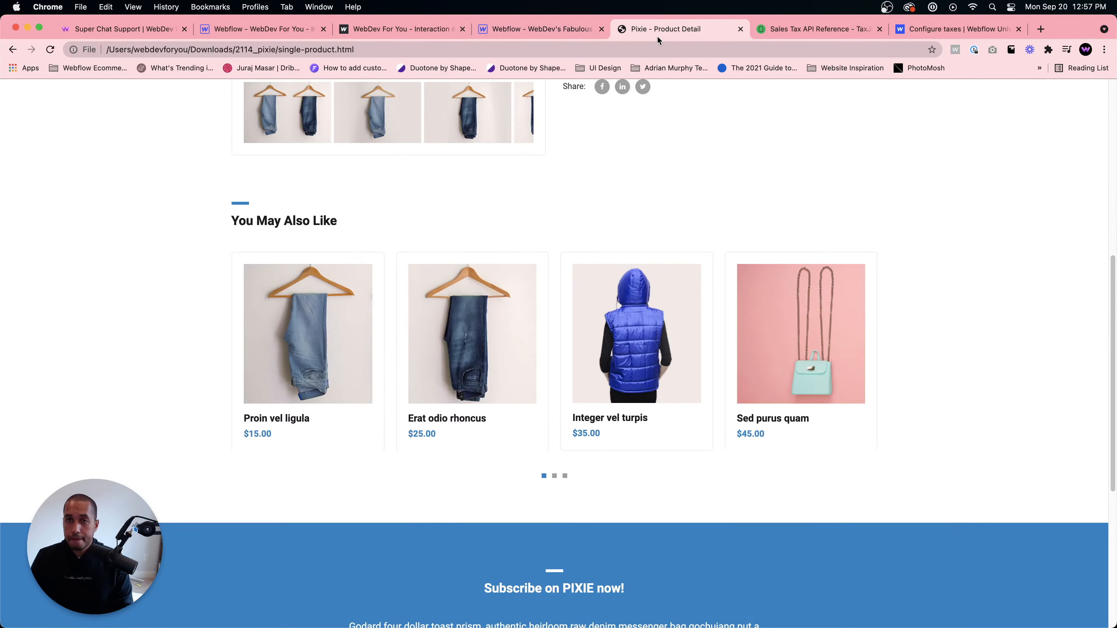
click(531, 33)
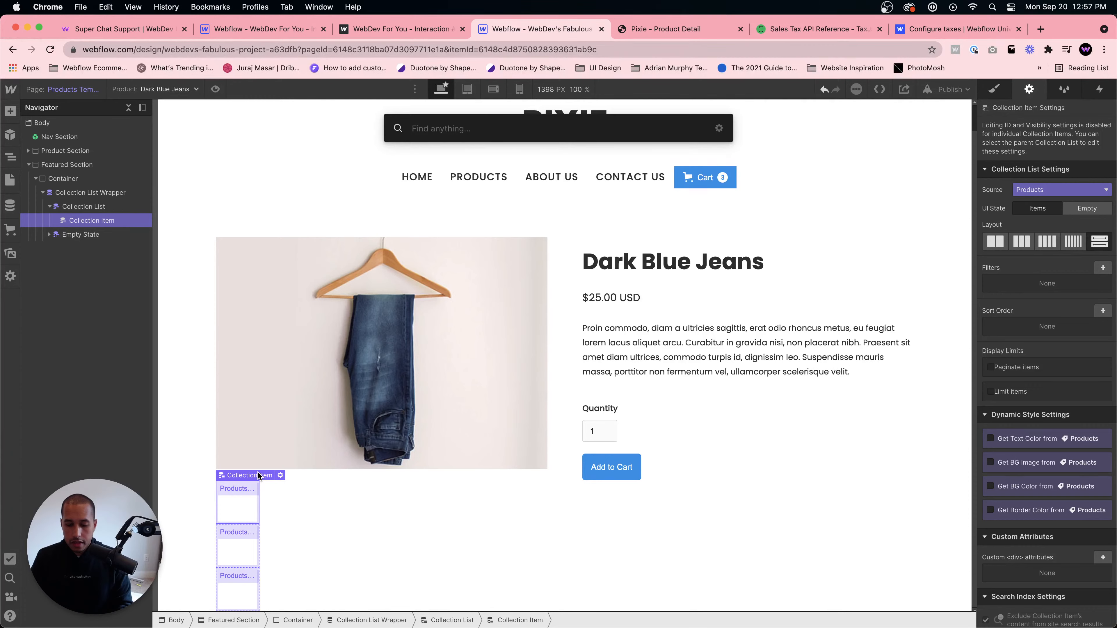
text(image)
key(Return)
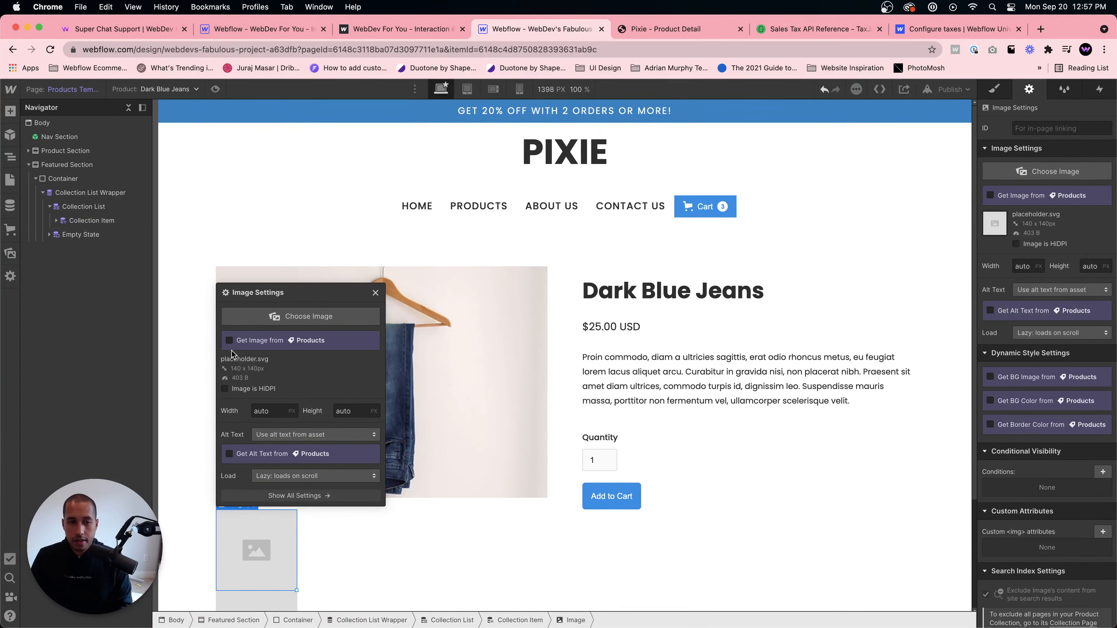
- Bind the image's source to the product's Main Image field
click(229, 340)
click(249, 355)
click(265, 392)
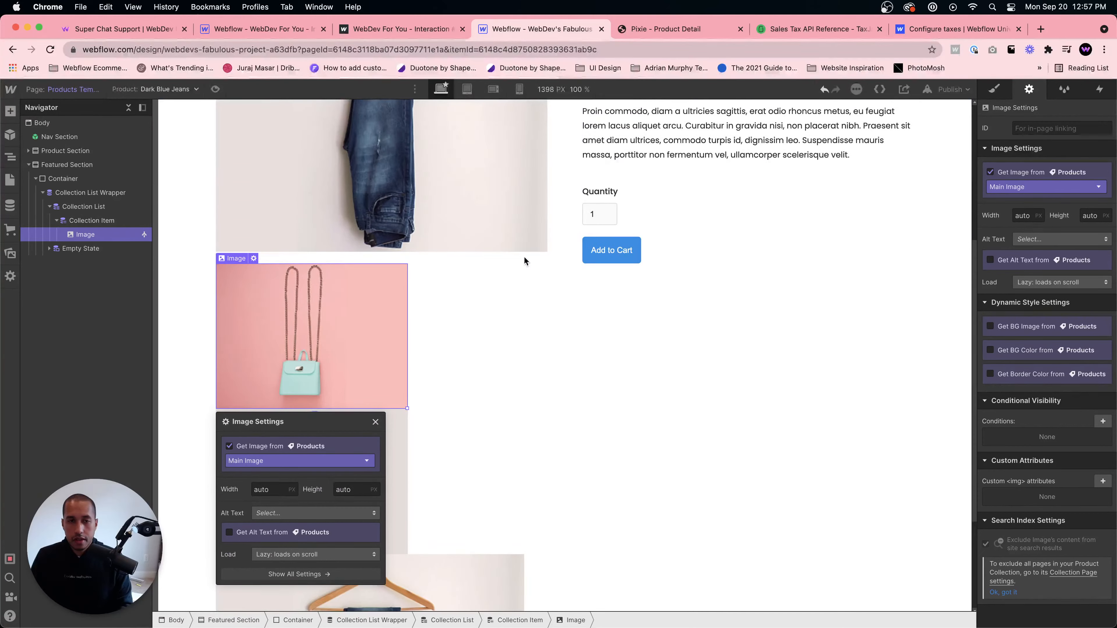
- Give the collection item's image a new class named Featured Product Image
click(994, 89)
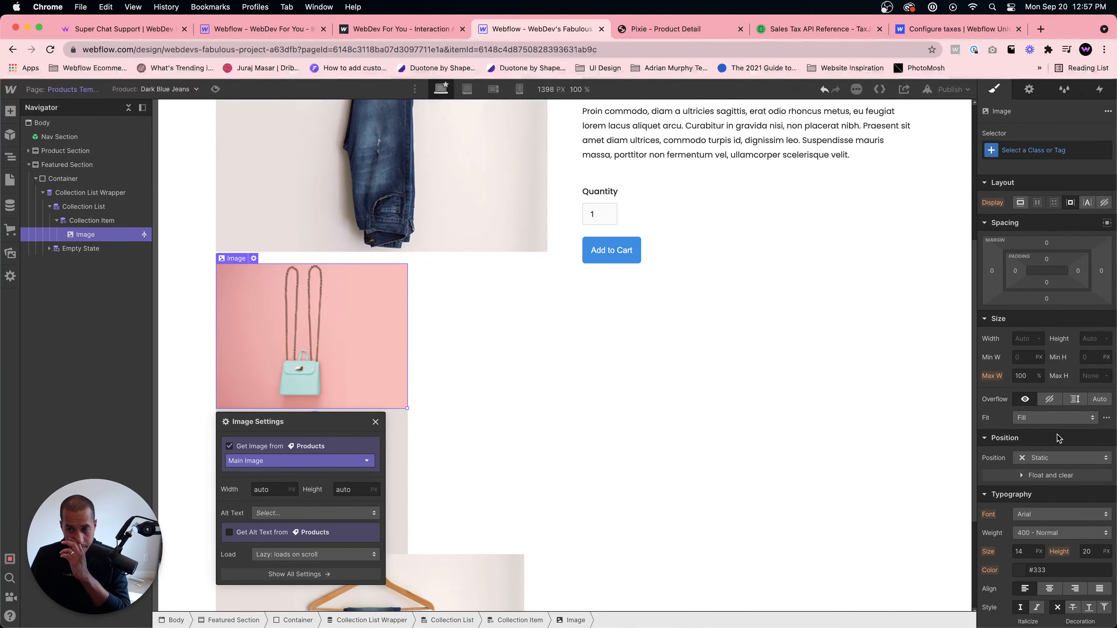
click(1041, 150)
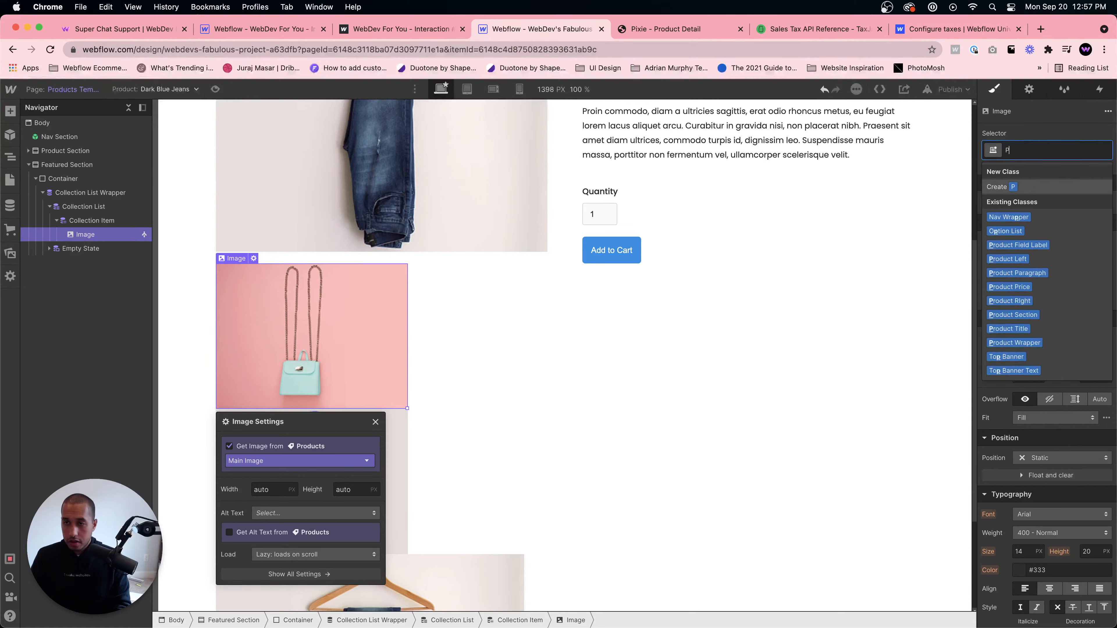
text(Featur)
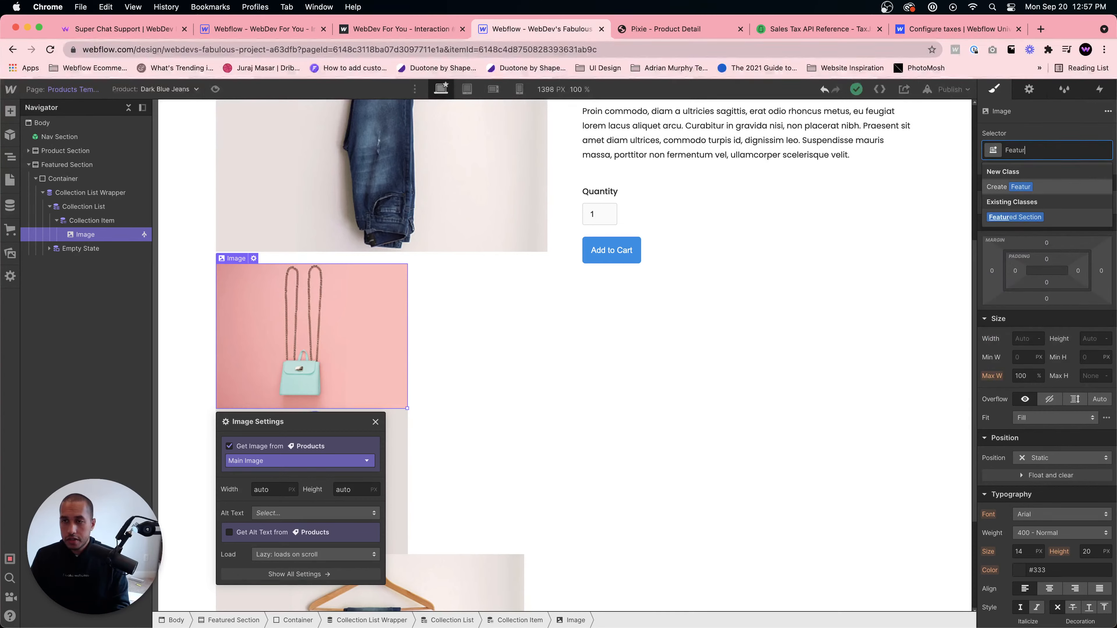
text(ed Product Image)
key(Return)
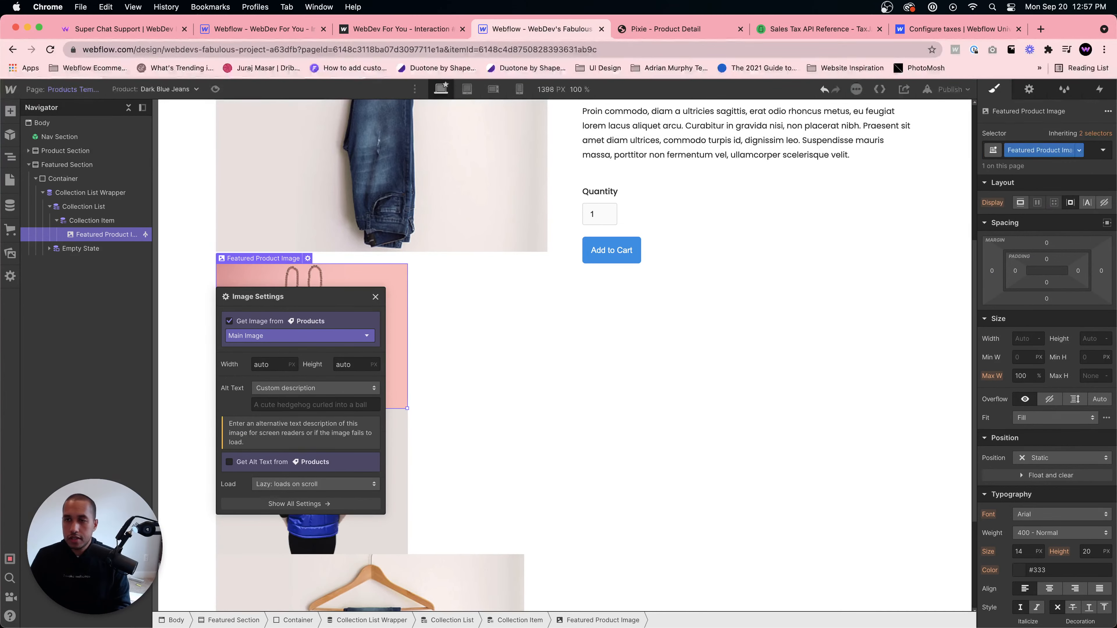
- Size the featured product image to 300 by 300 px and set its fit to Cover
click(1025, 339)
text(300)
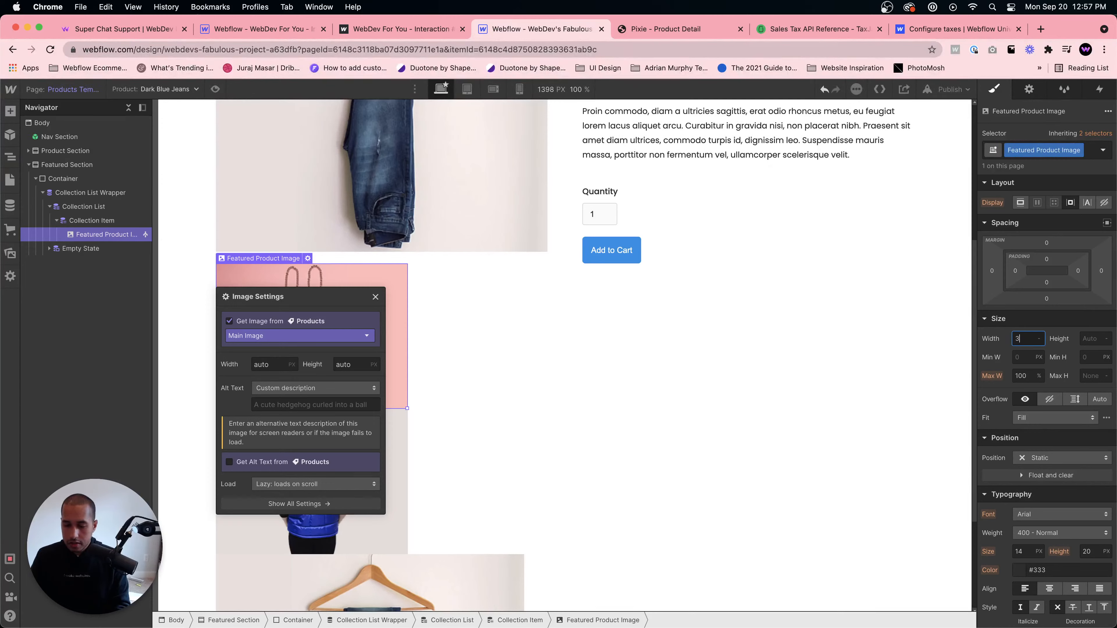
key(Tab)
text(300)
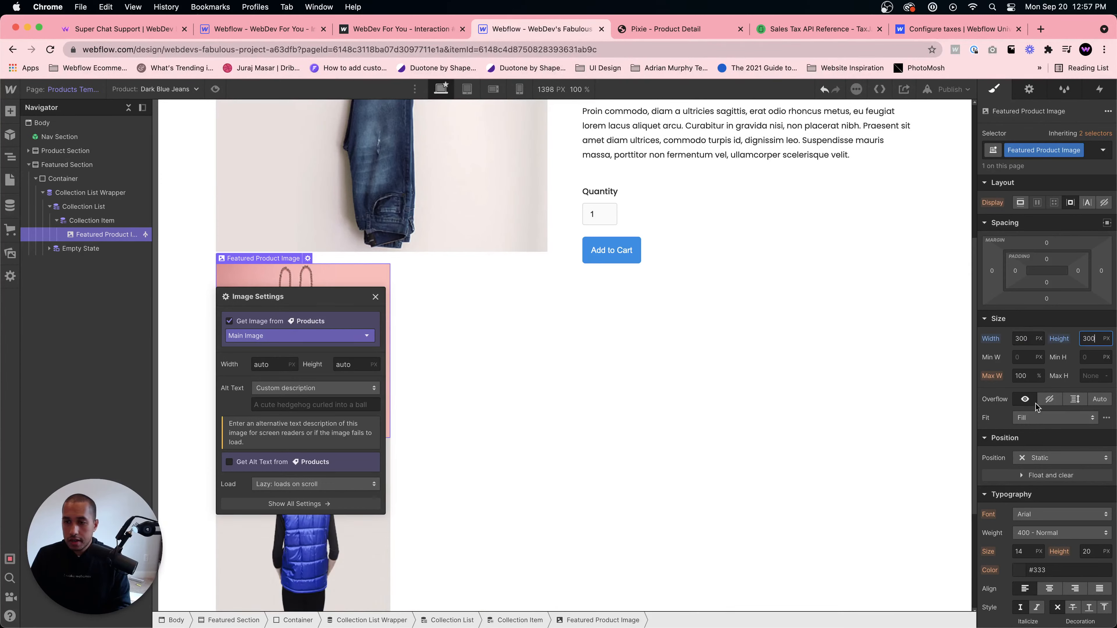
click(1037, 417)
click(1039, 455)
click(1038, 418)
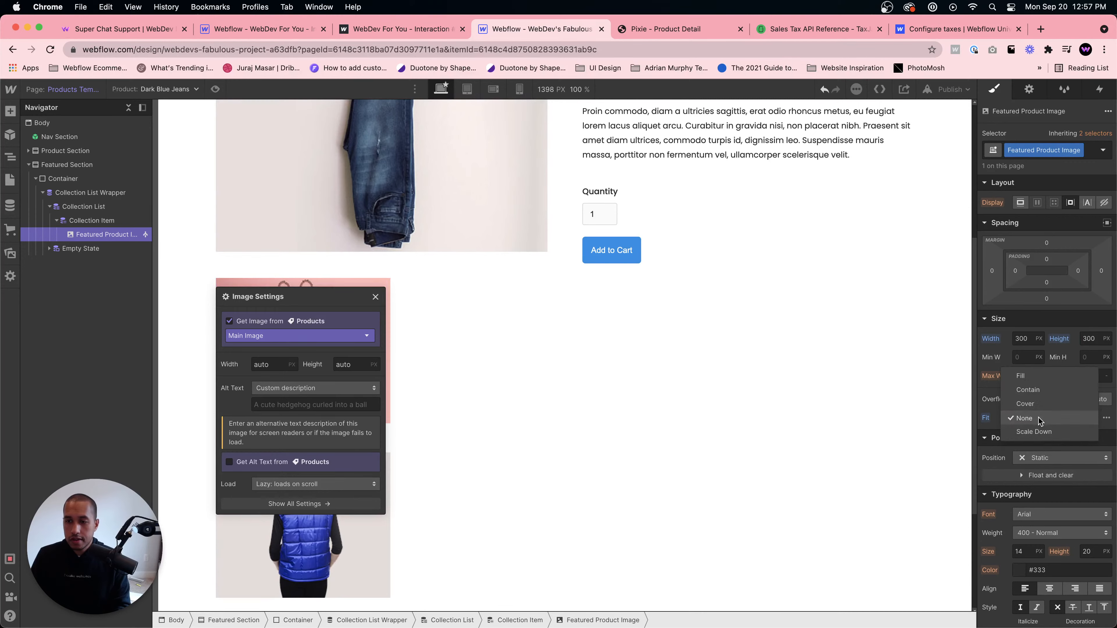
click(1034, 404)
click(584, 324)
click(298, 326)
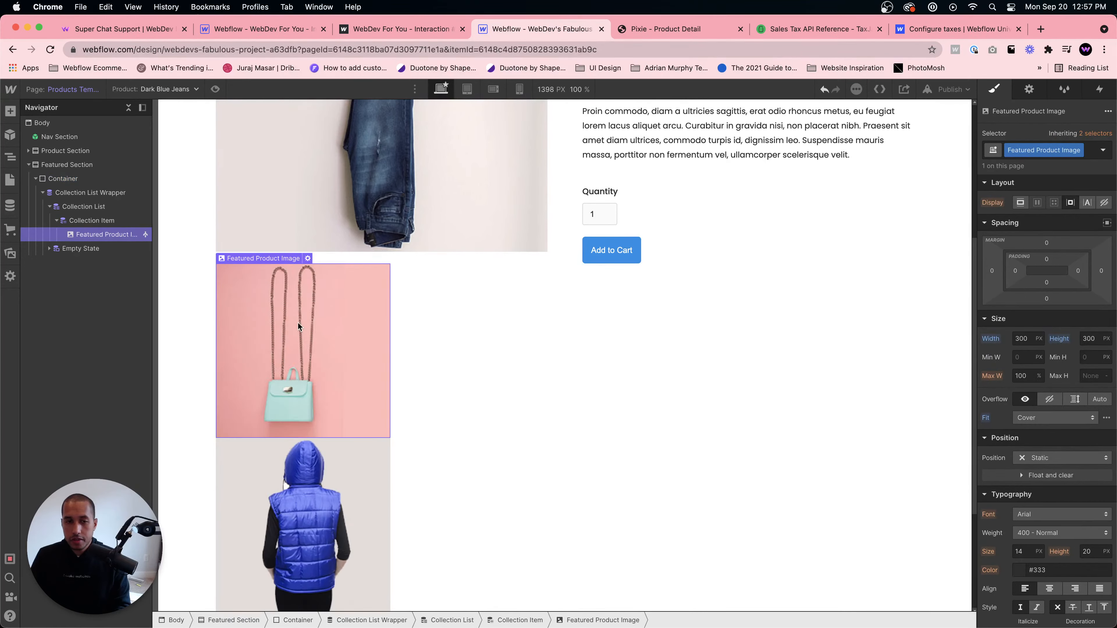
- Set the collection list's display to flex so the featured products sit in a row
click(431, 416)
click(88, 206)
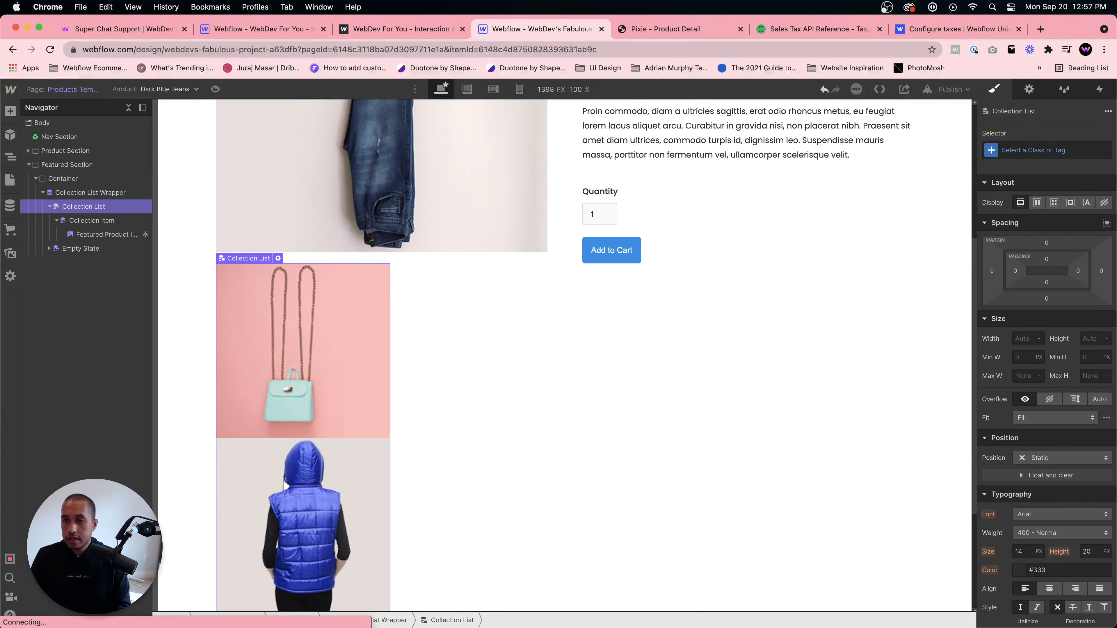
click(1034, 203)
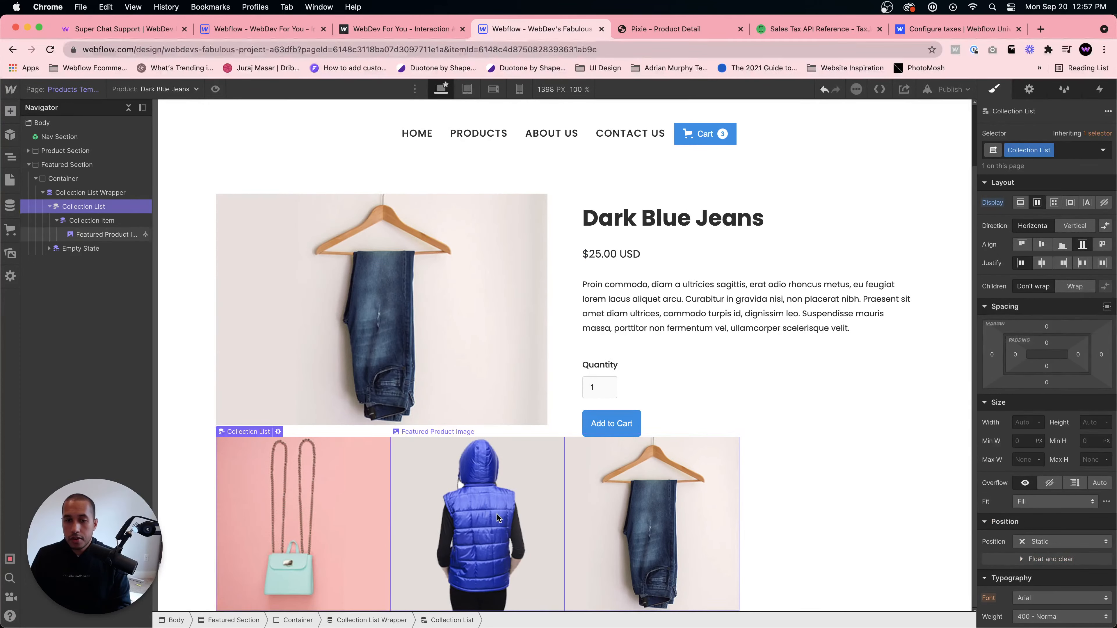
- Give the collection item 40 px of right padding
click(379, 508)
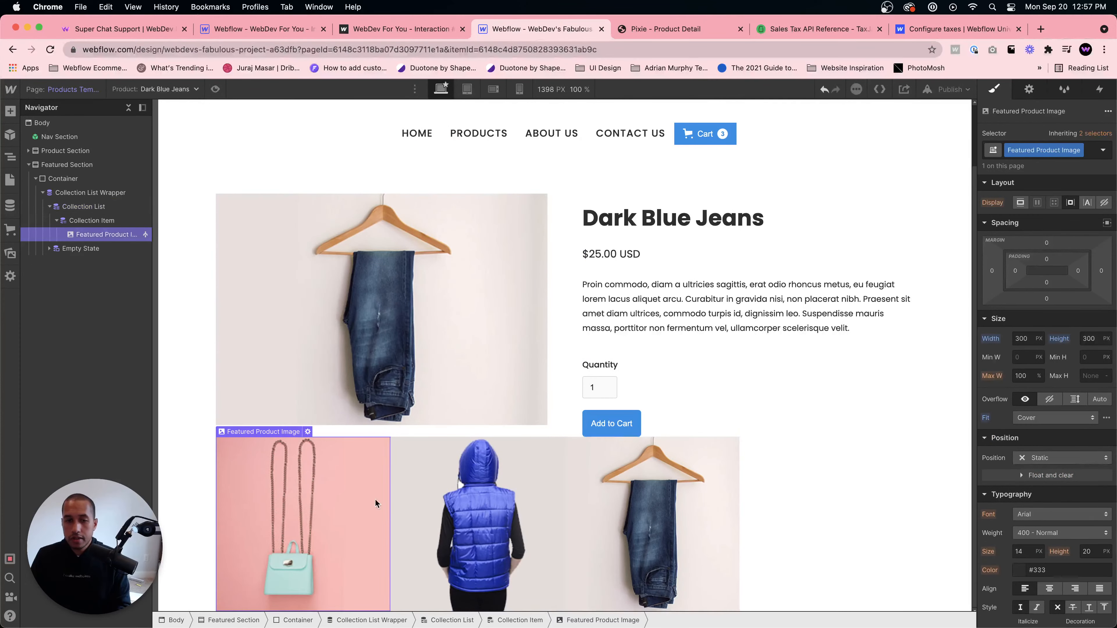
click(118, 221)
drag(1101, 364, 1116, 364)
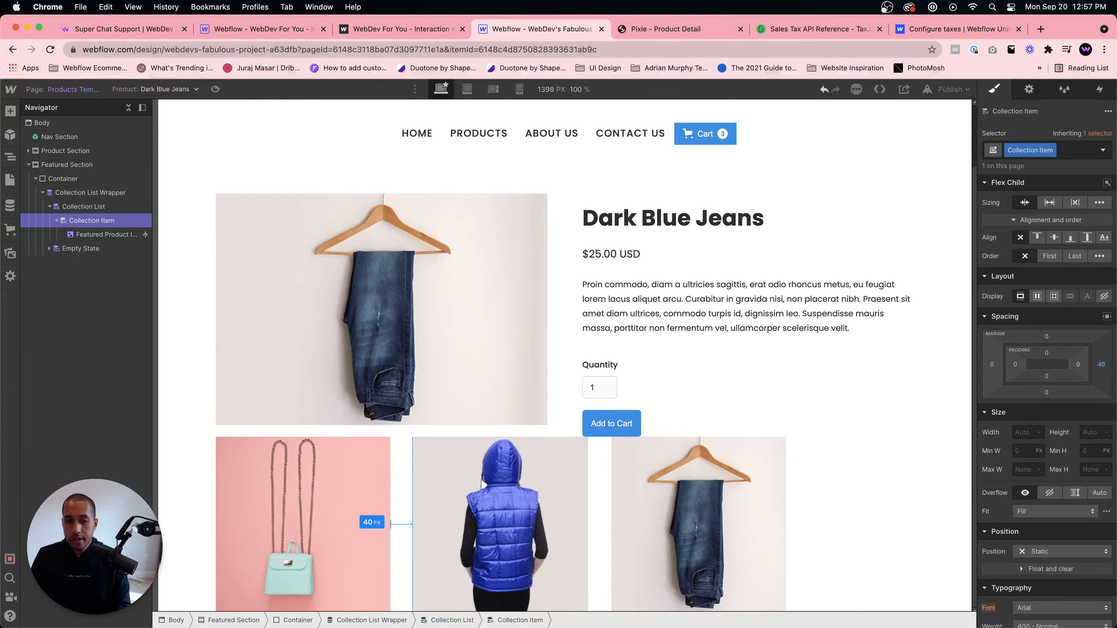
- Add a text link inside the collection item and bind its text to the product's Name field
click(365, 500)
click(90, 223)
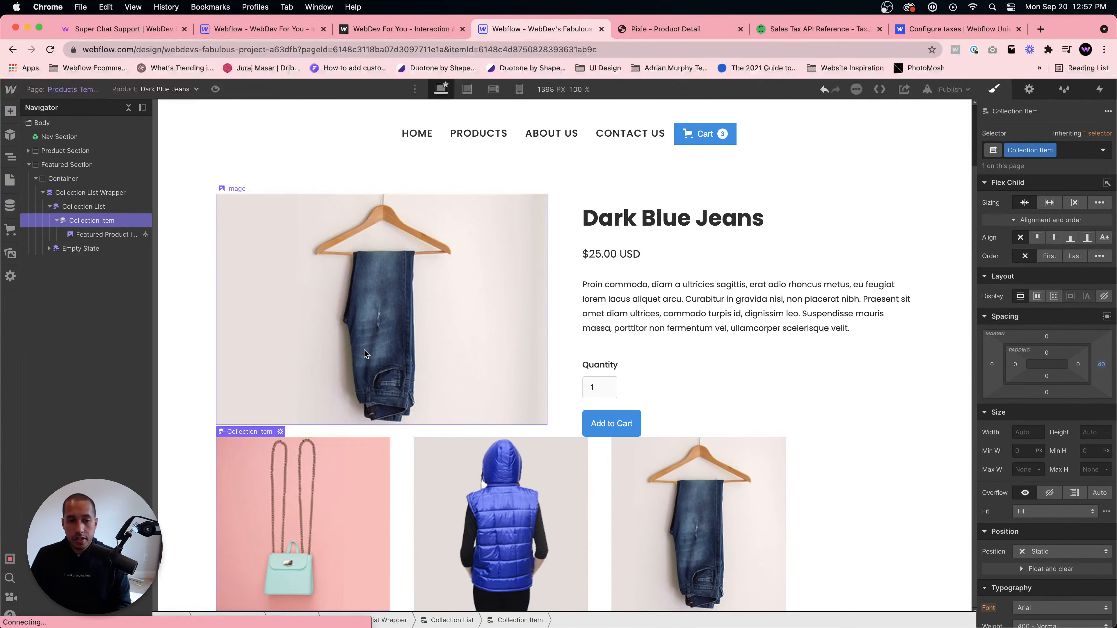
key(super+e)
text(text bl)
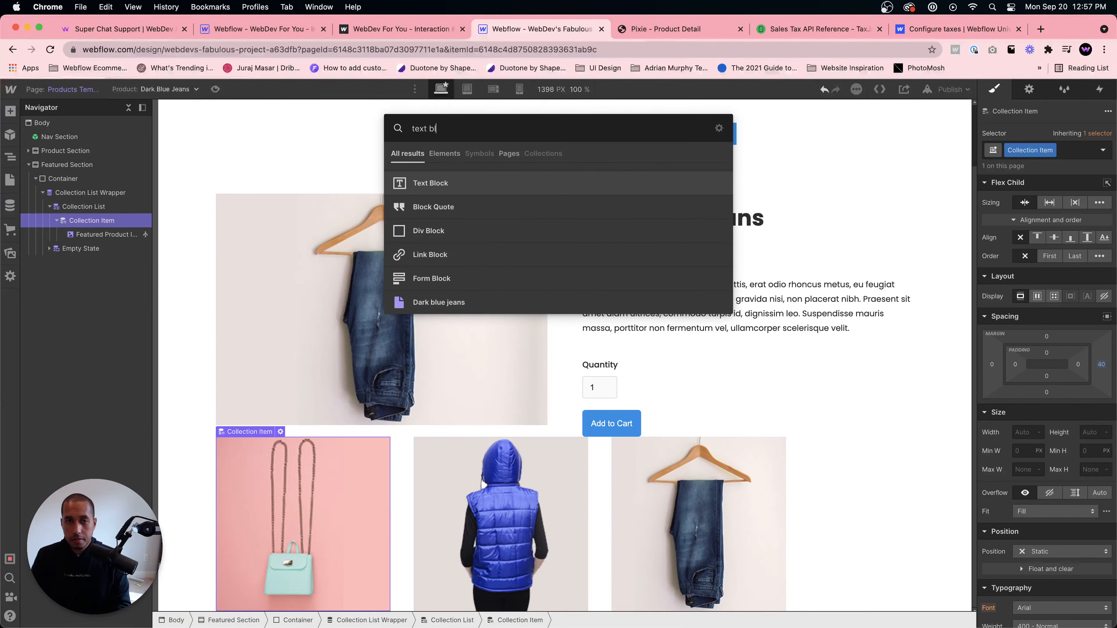
key(BackSpace)
key(BackSpace)
text(link)
key(Return)
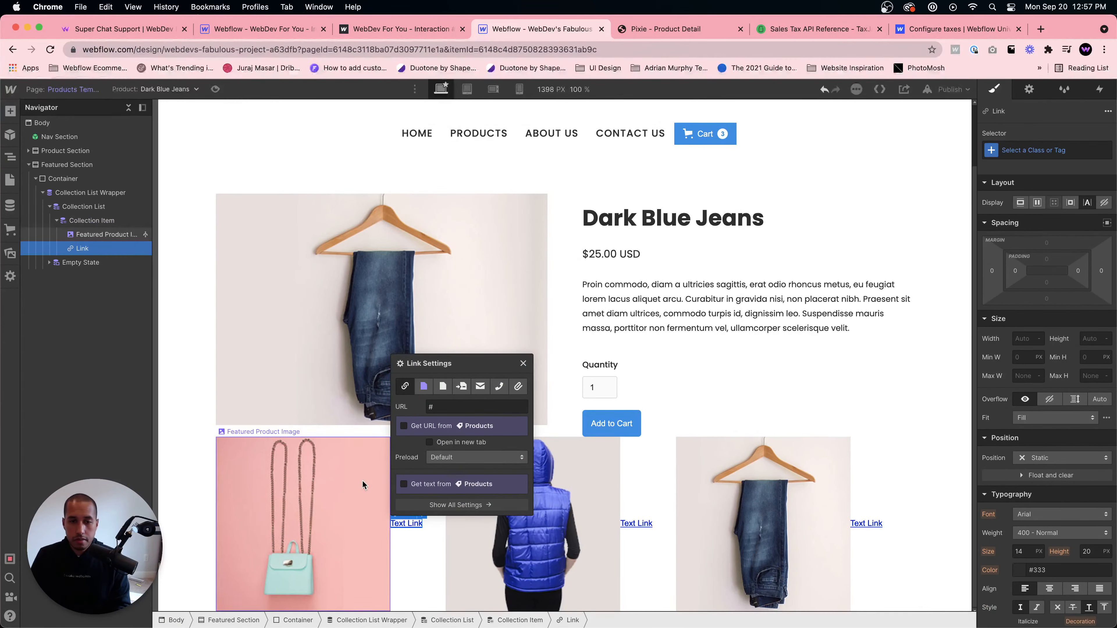
click(480, 495)
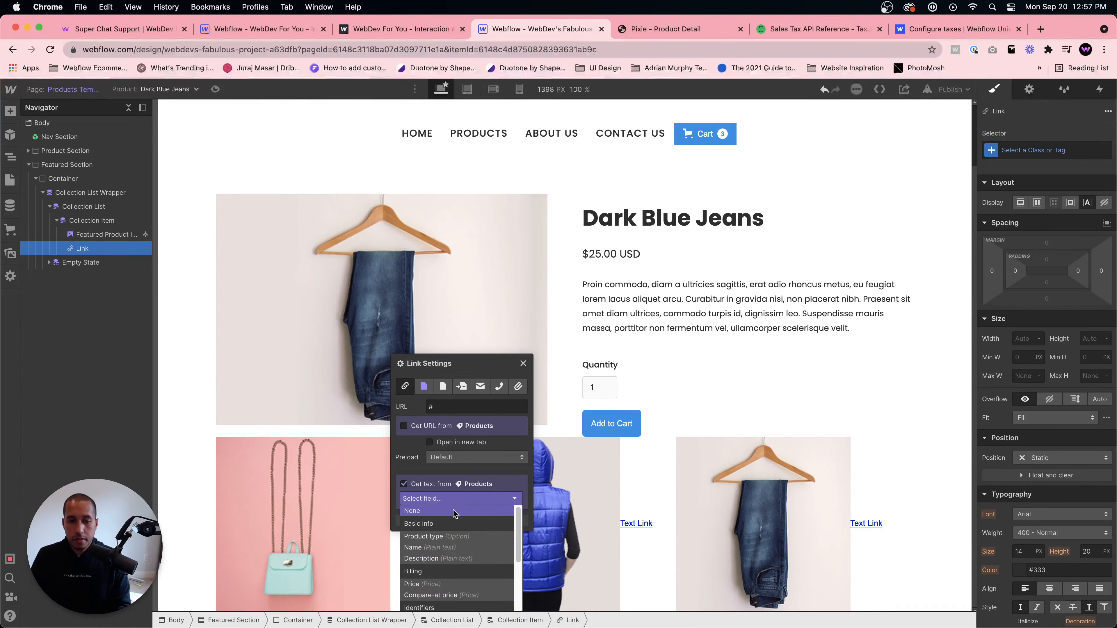
click(457, 534)
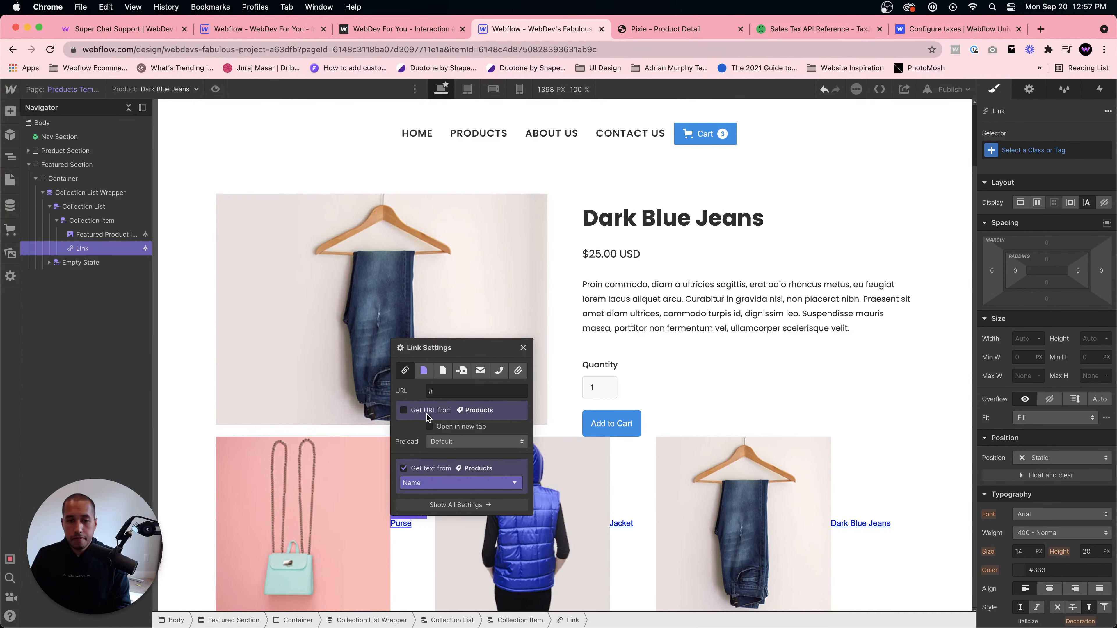
- Point the link to a collection page, choosing Current Product
click(404, 412)
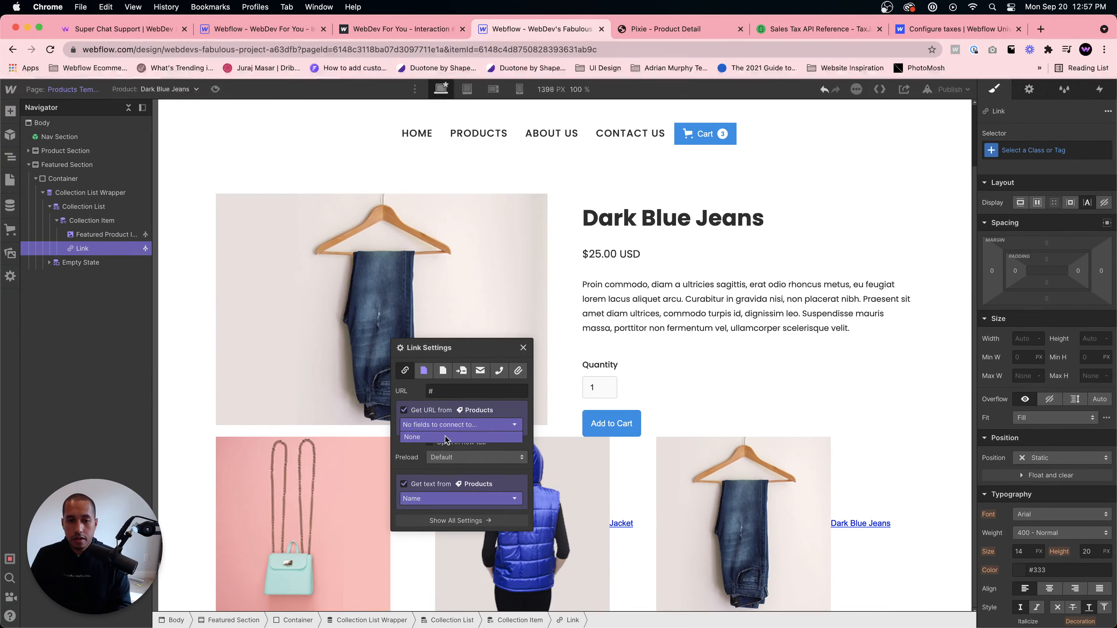
click(423, 372)
click(433, 420)
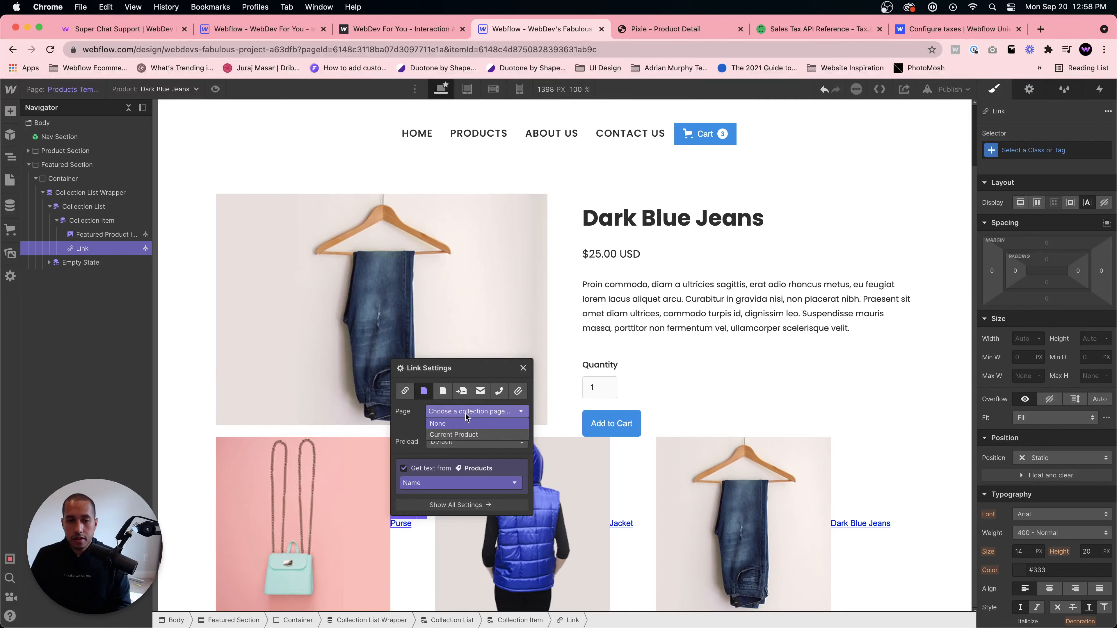
click(471, 435)
click(440, 597)
- Set the collection item's layout to flex with a vertical direction
click(402, 492)
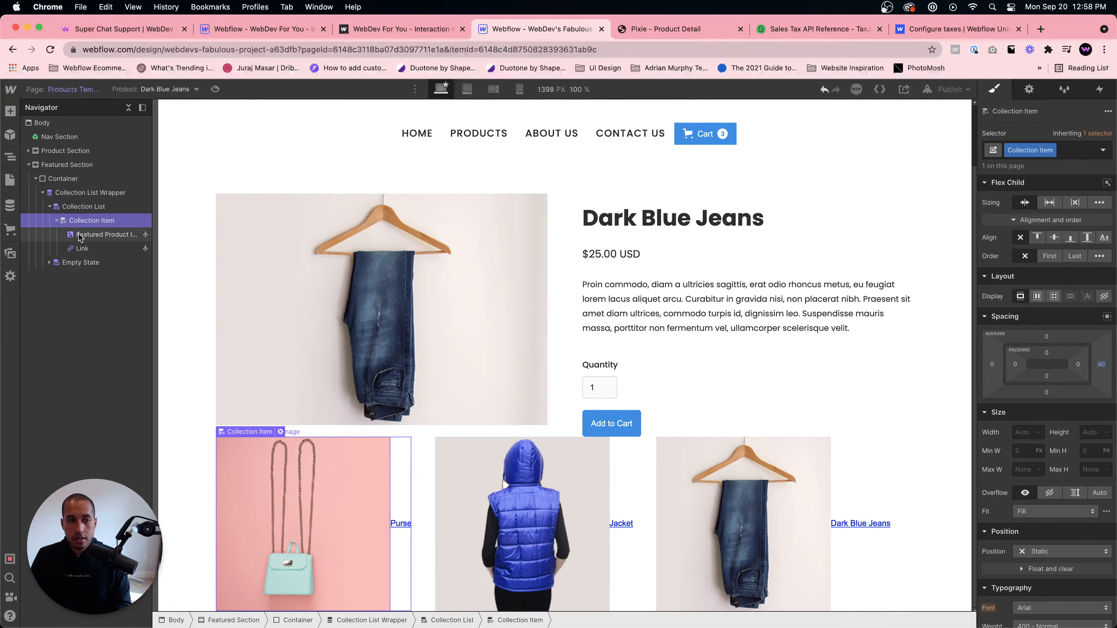
click(1037, 296)
click(1074, 319)
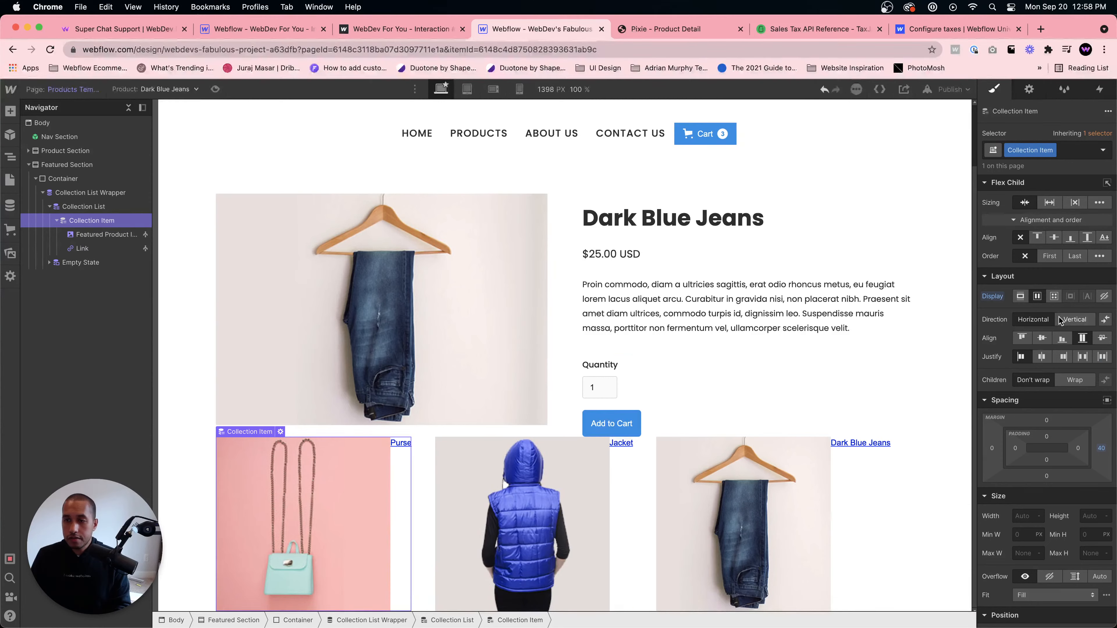
- Remove the link's text decoration and give it a class named Product Link
click(237, 603)
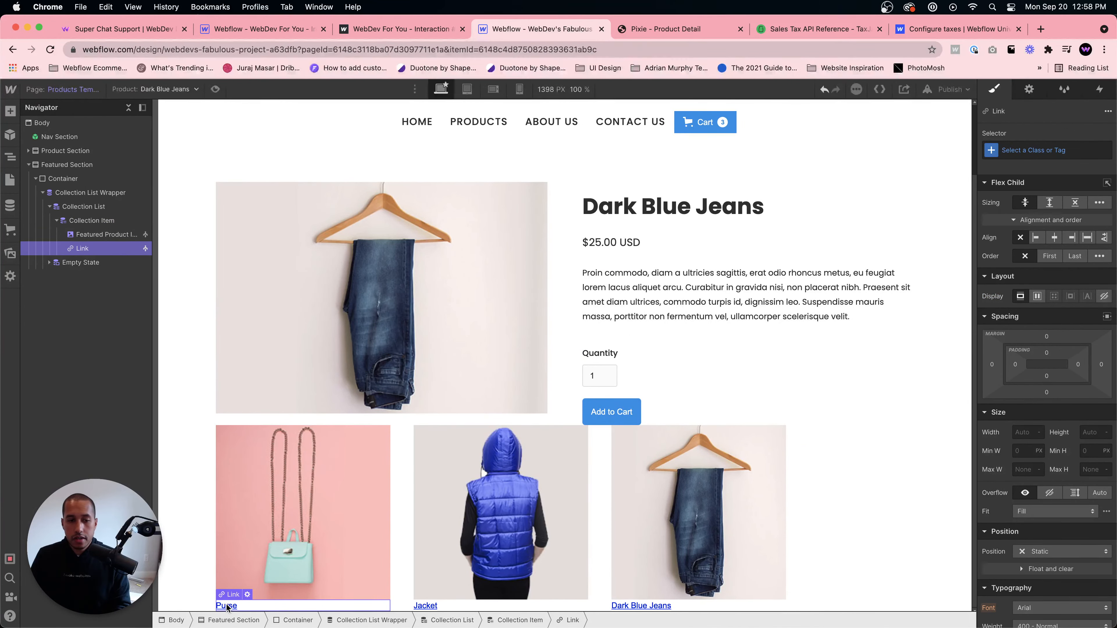
click(1029, 148)
click(1032, 430)
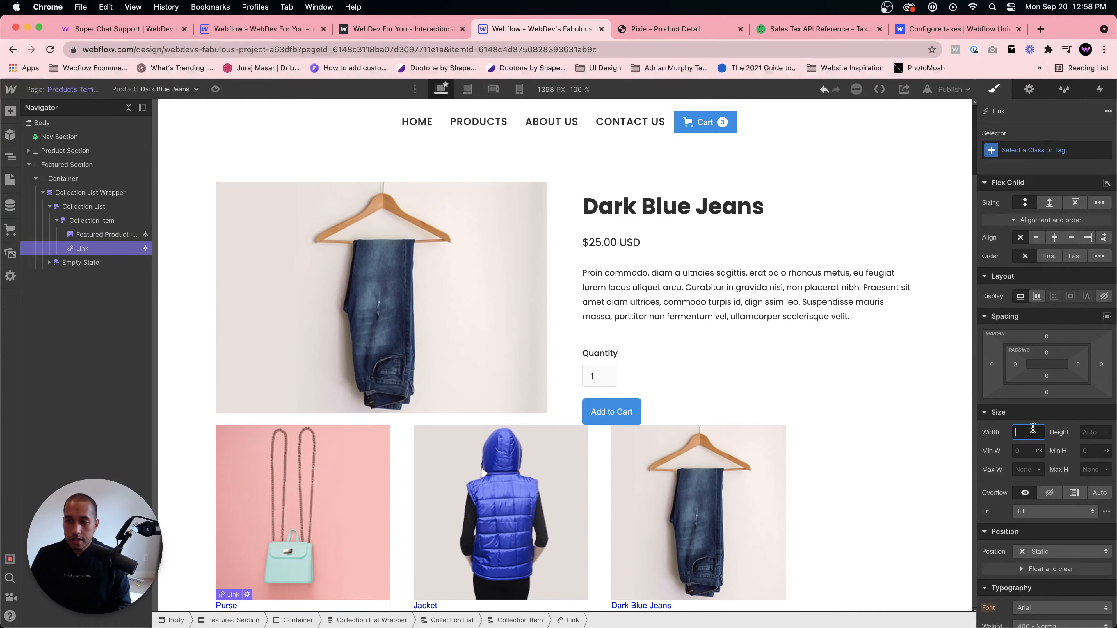
scroll(1033, 429, down, 10)
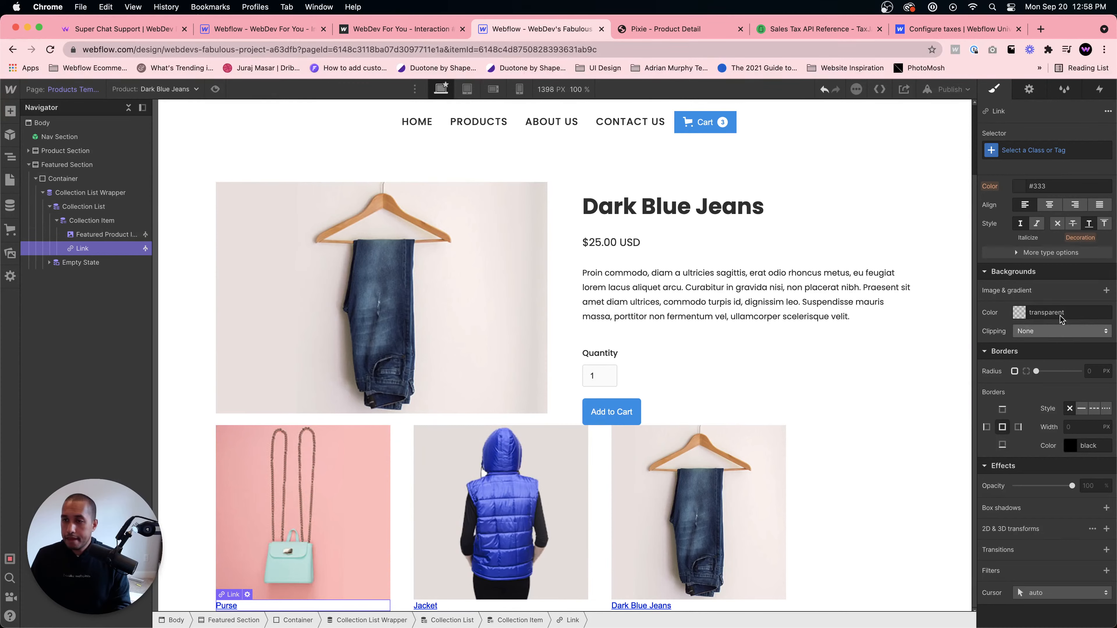
click(1056, 224)
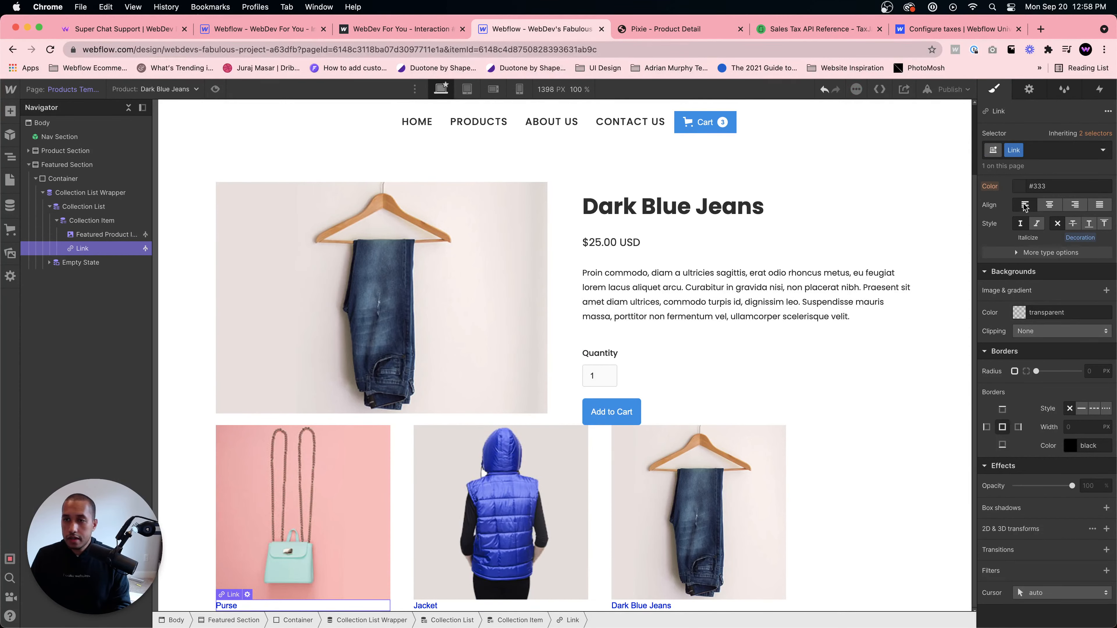
scroll(1041, 264, up, 4)
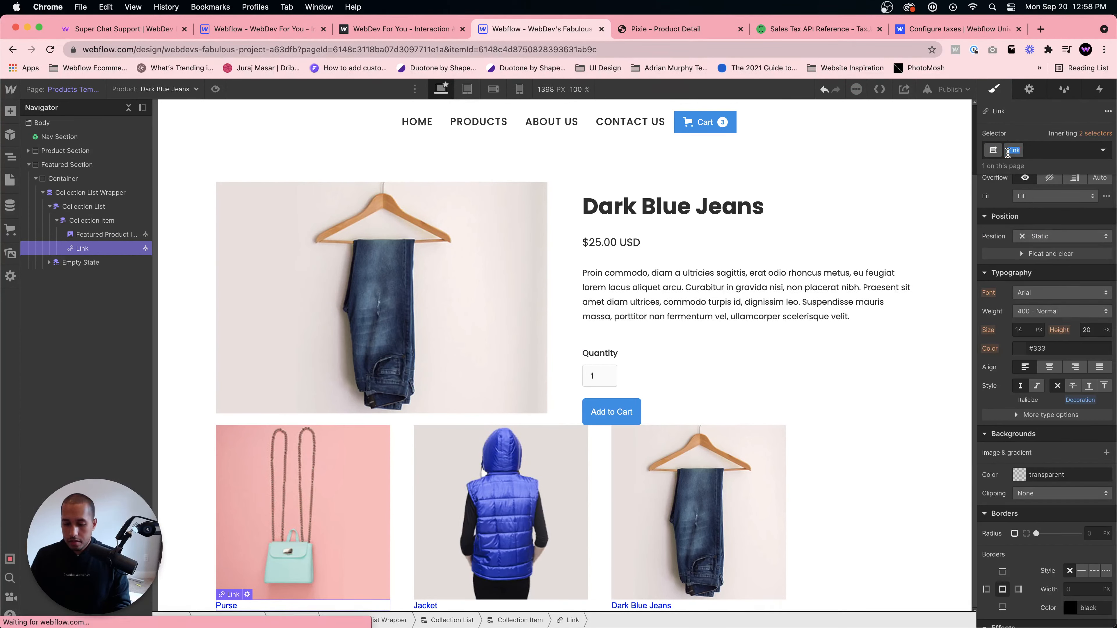
text(Product Link)
key(Return)
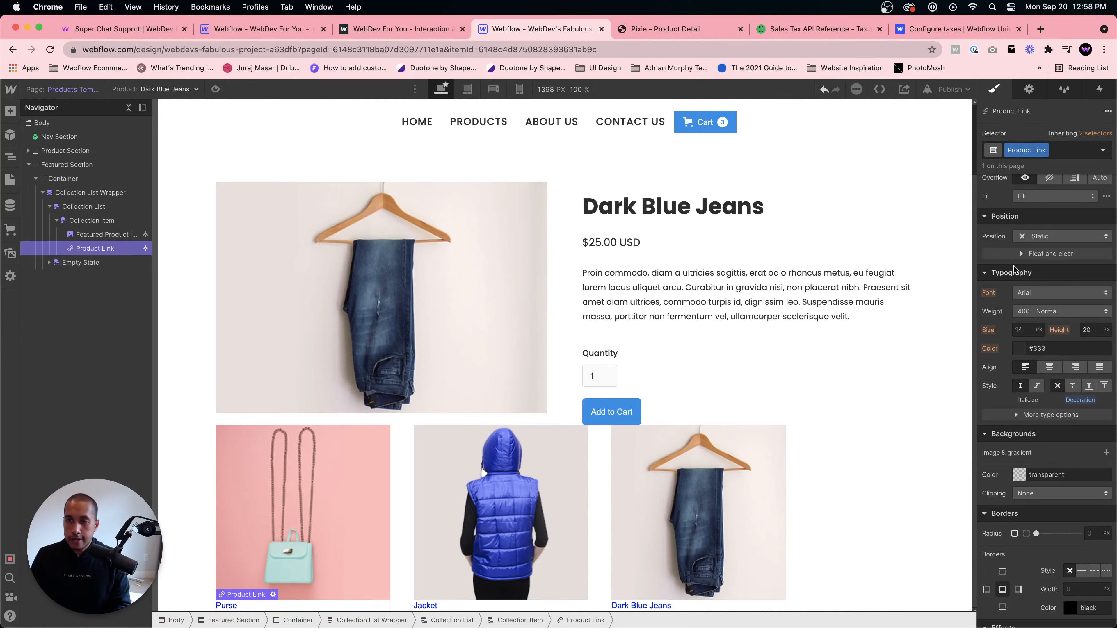
- Set the Product Link font to Poppins and its text colour to #333
click(1038, 293)
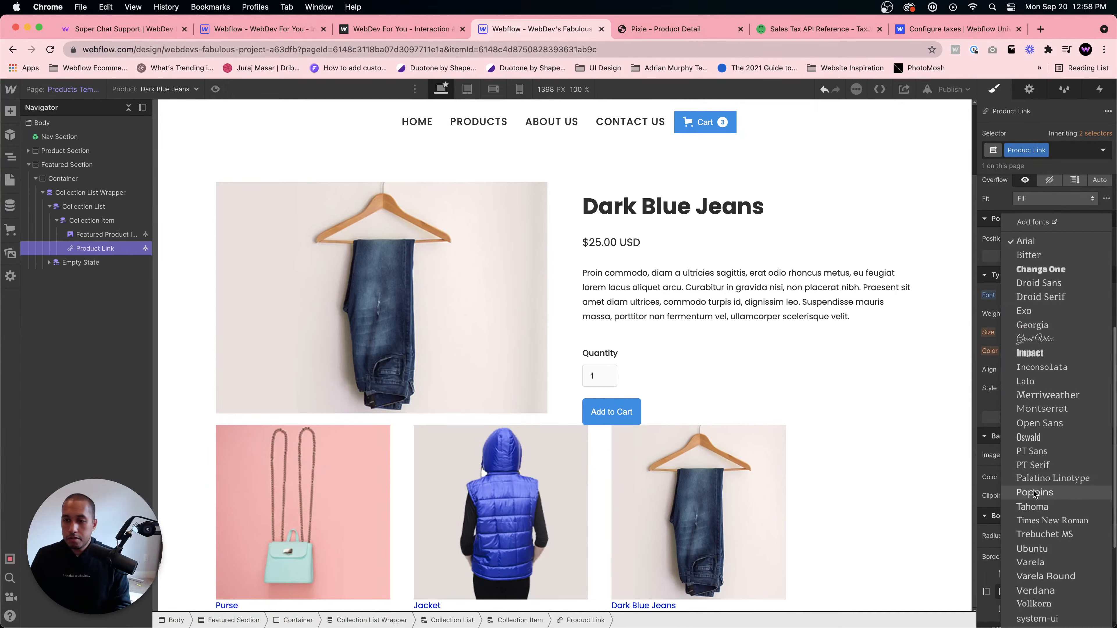
scroll(1037, 478, down, 5)
scroll(1043, 327, up, 3)
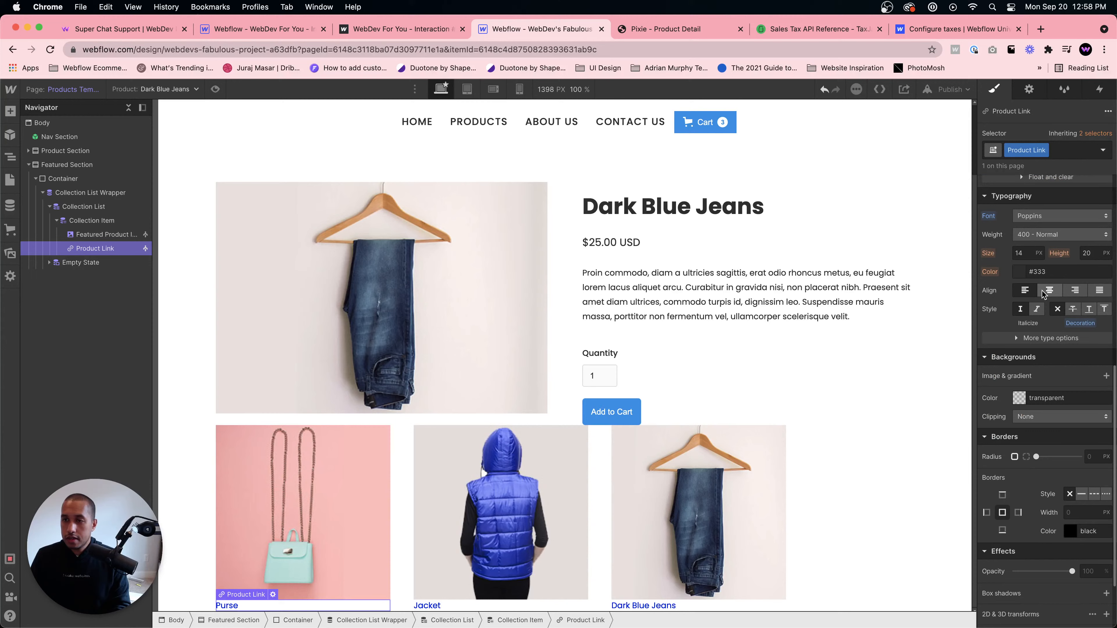
click(1018, 271)
click(984, 351)
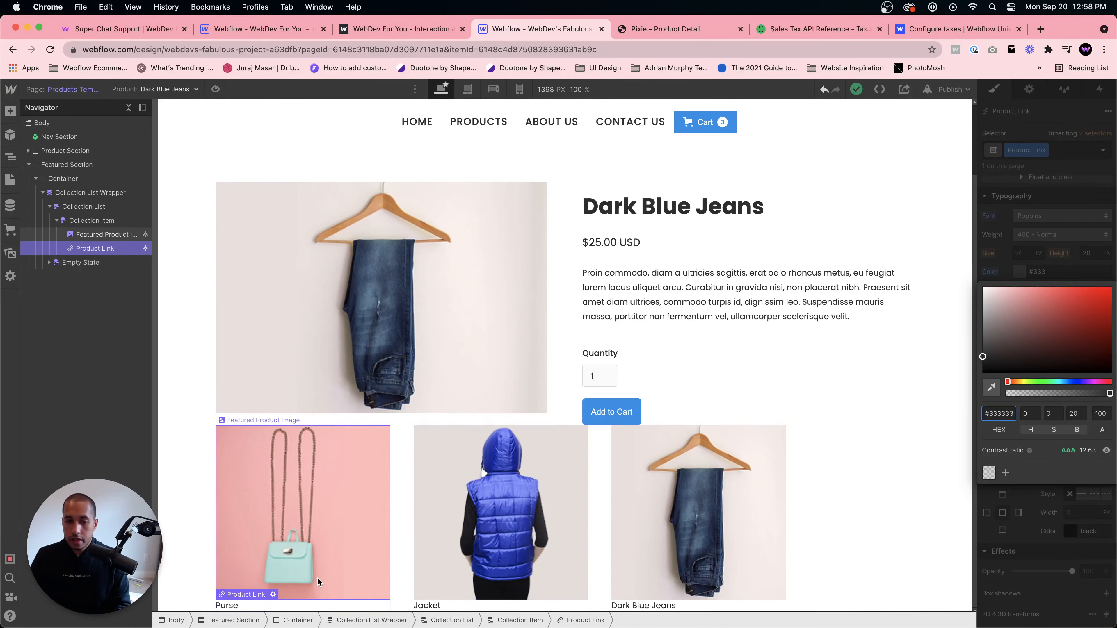
click(255, 609)
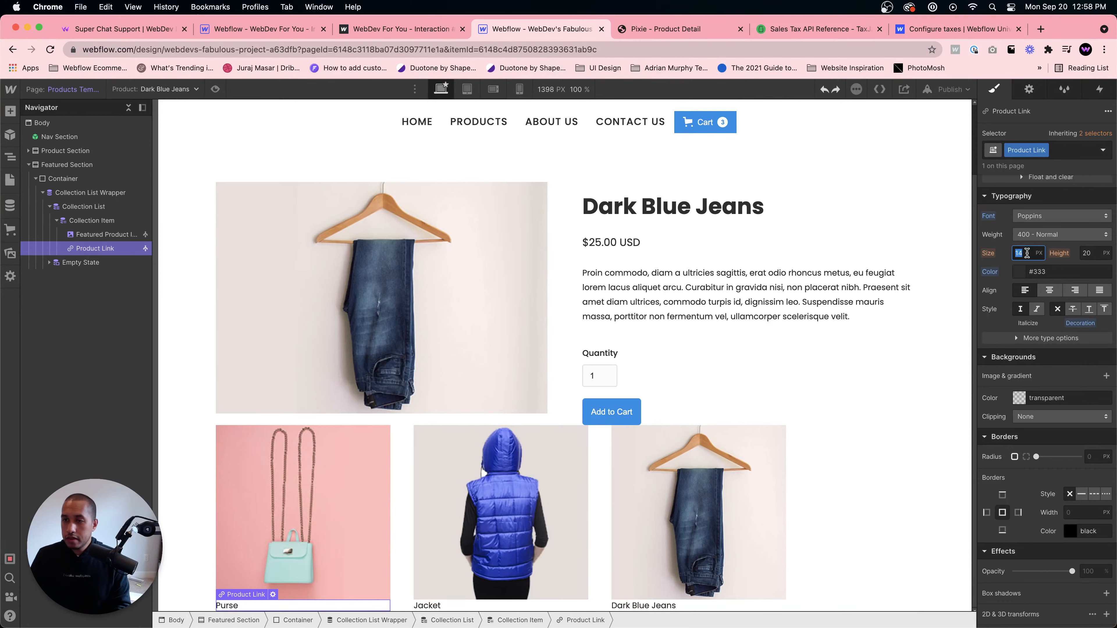
- Set the Product Link's font size to 18 px and its line height to 1
text(20)
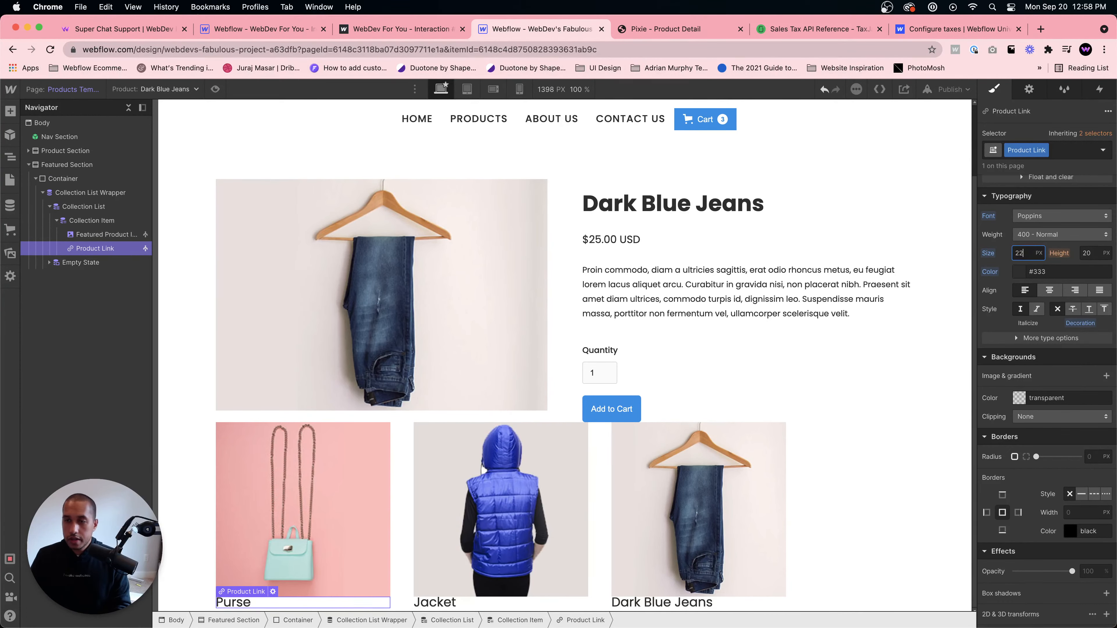
key(Down)
key(Down)
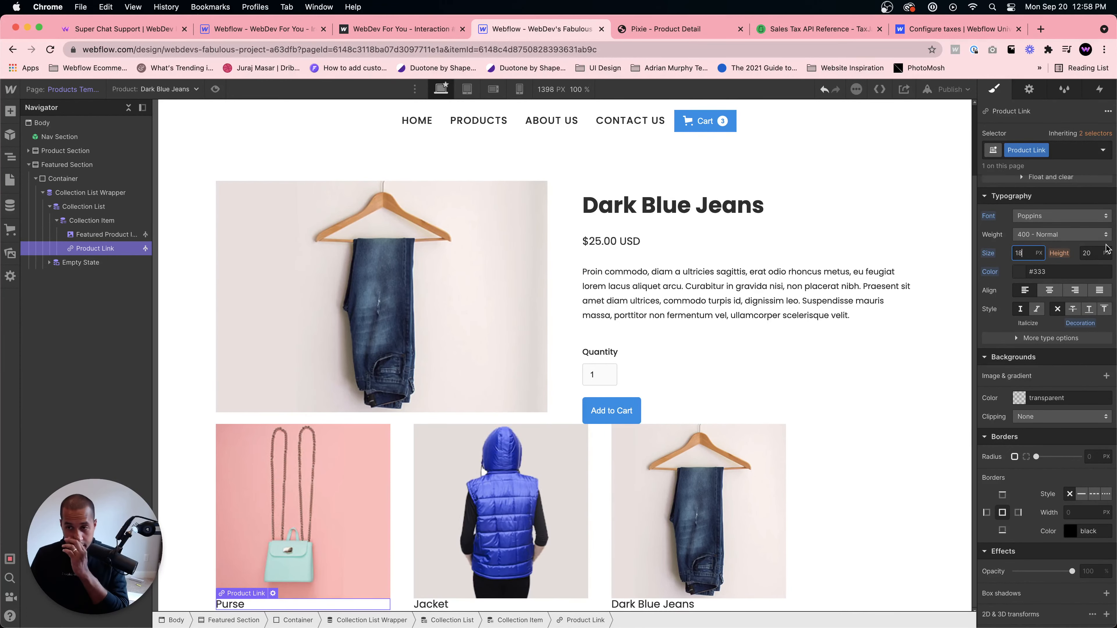
text(1)
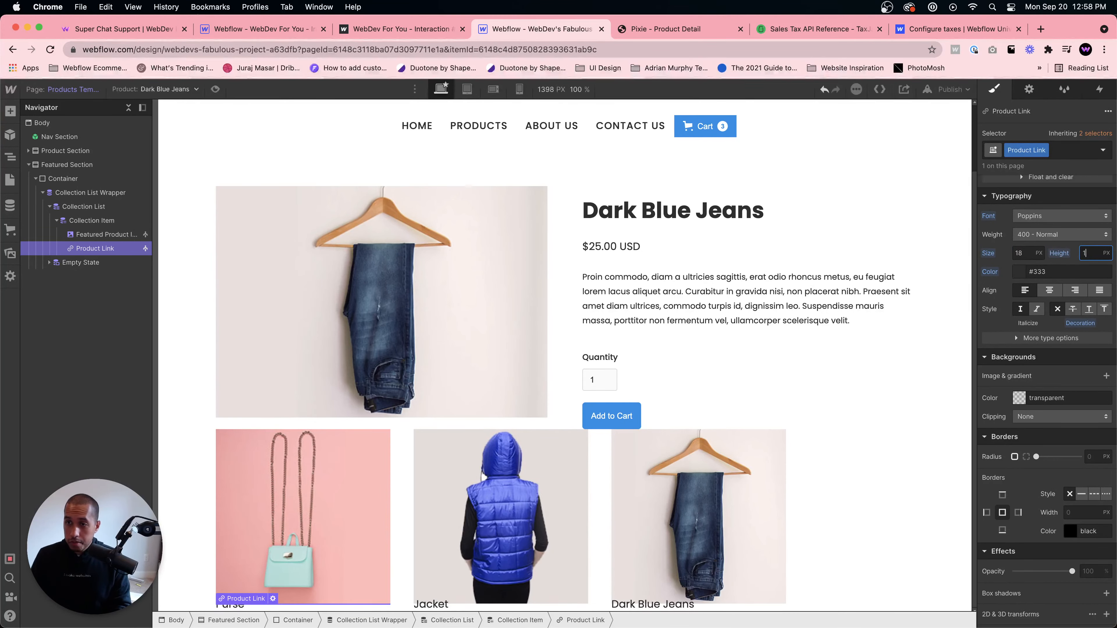
click(1105, 254)
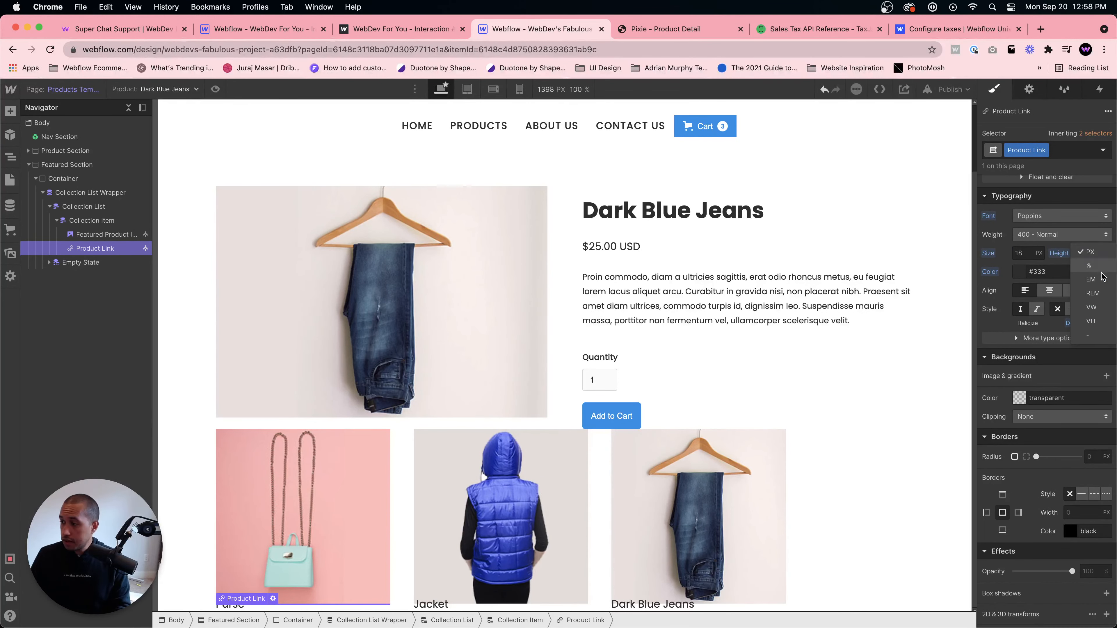
click(1093, 335)
- Give the Product Link a 20 px top margin
scroll(1056, 242, up, 9)
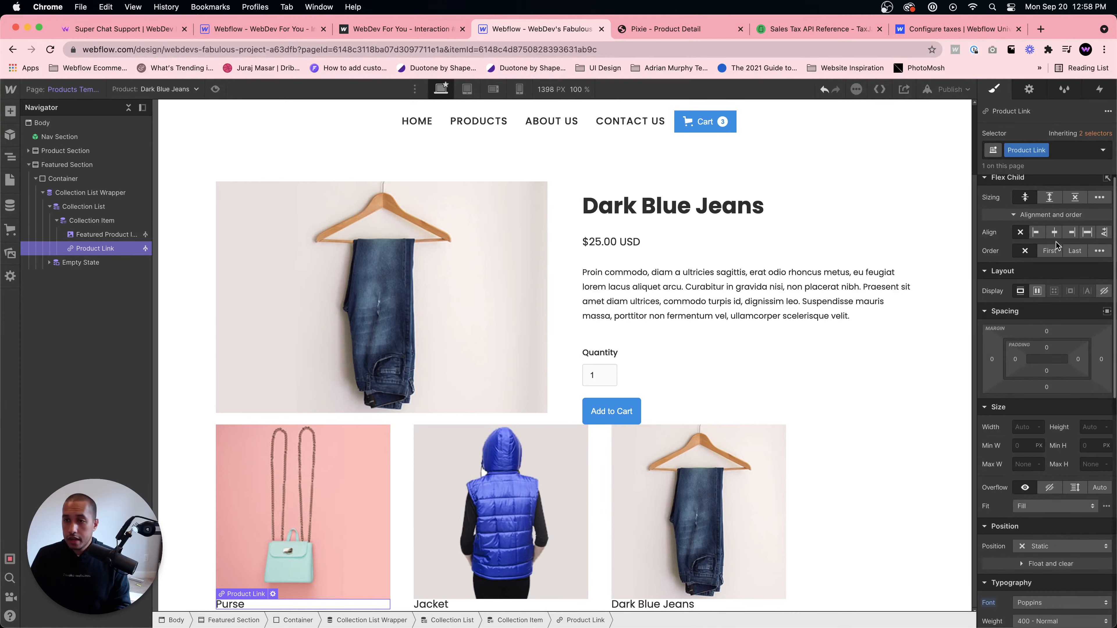
drag(1042, 343, 1047, 321)
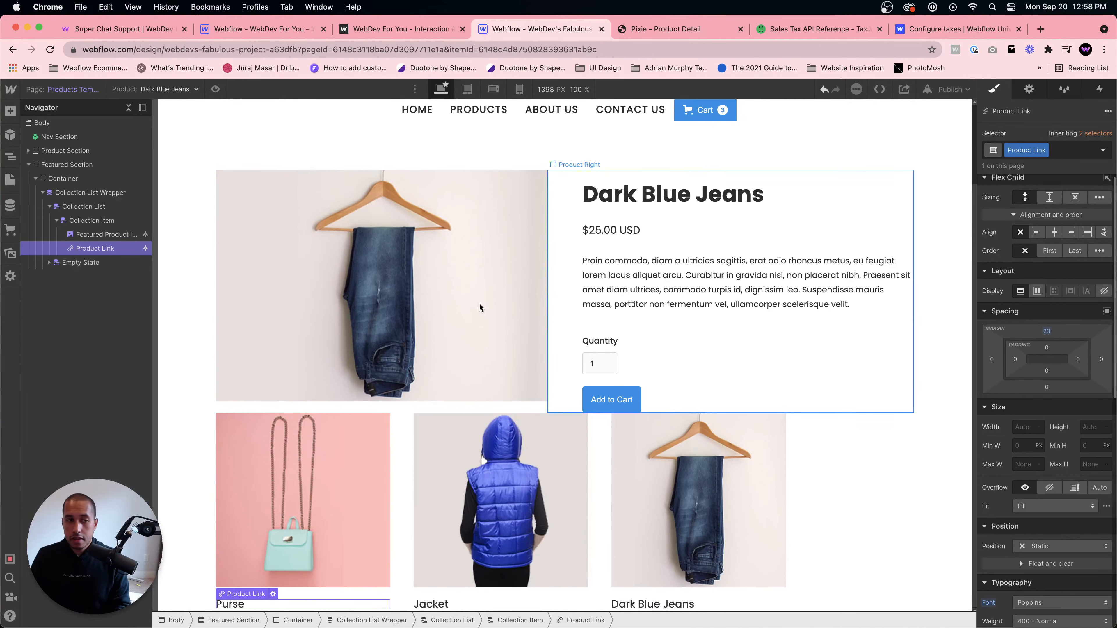
- Set the Featured Section's bottom padding to 100 px
click(77, 165)
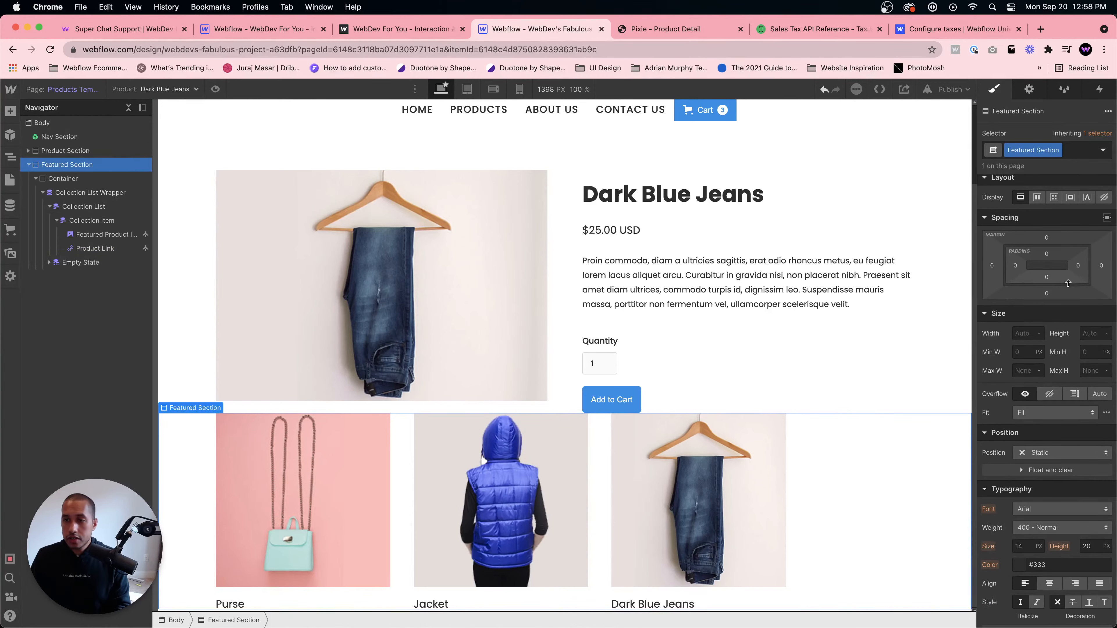
click(1047, 276)
text(200)
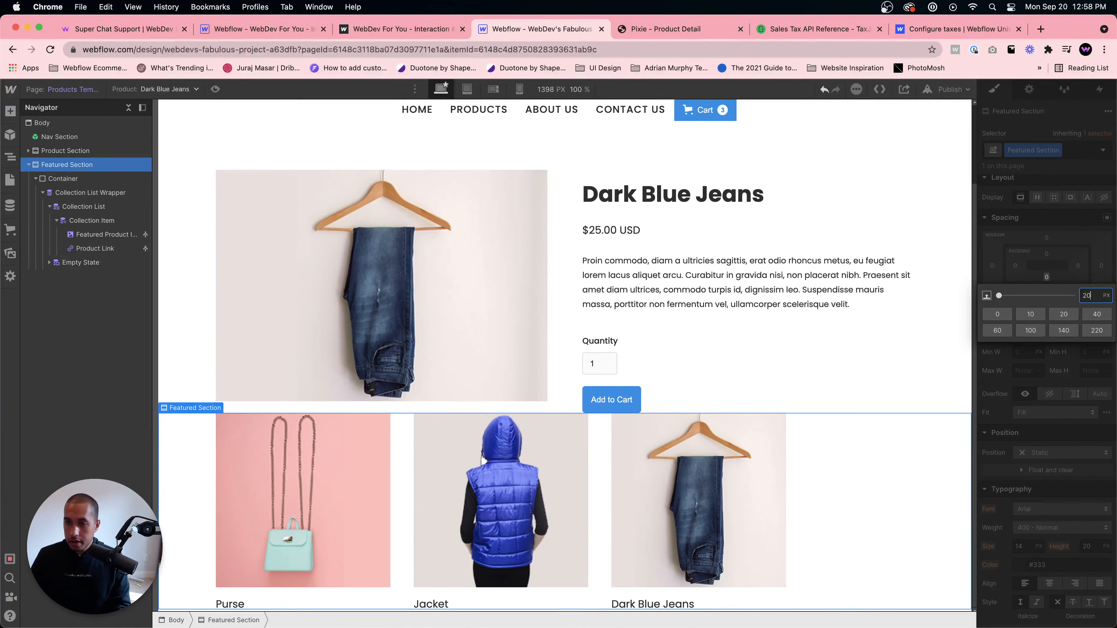
key(Return)
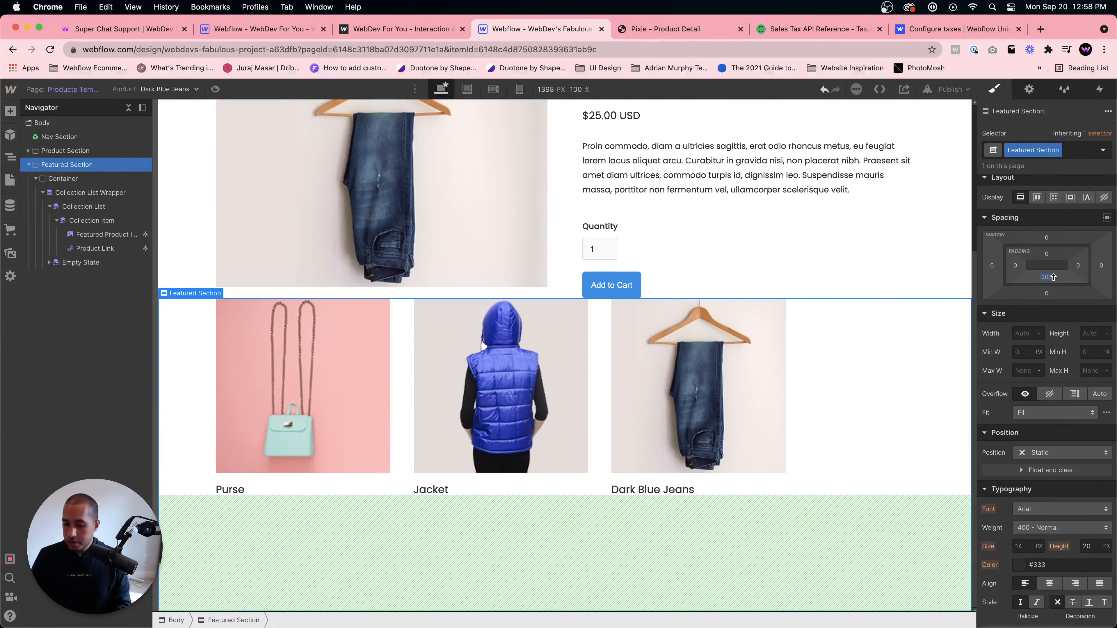
click(1051, 279)
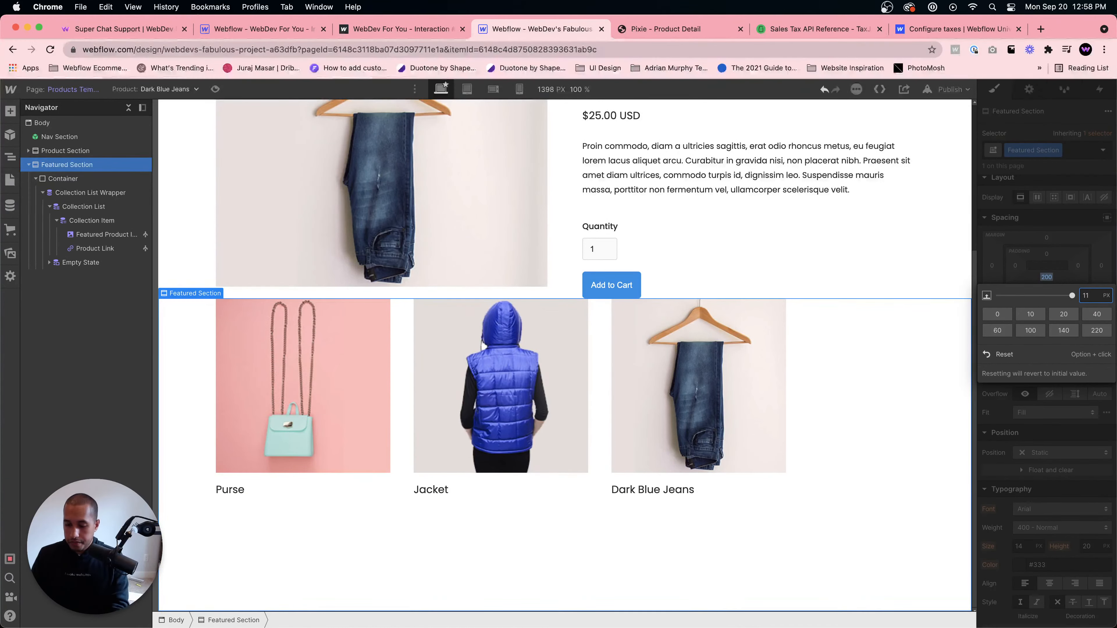
text(100)
key(Return)
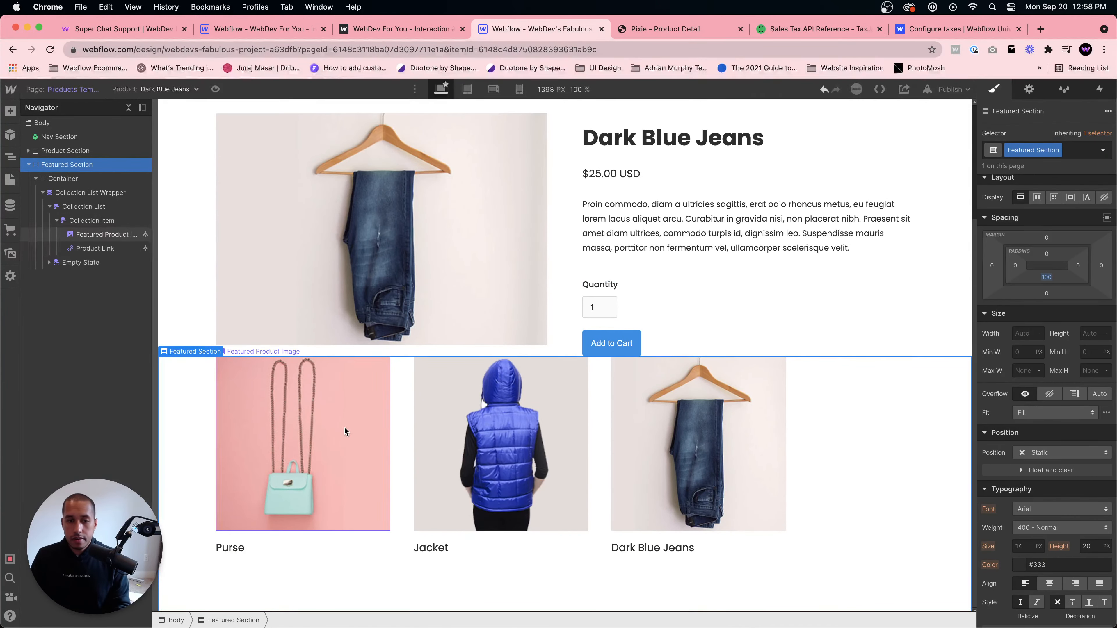
- Add a Text Block inside the first featured collection item
click(321, 553)
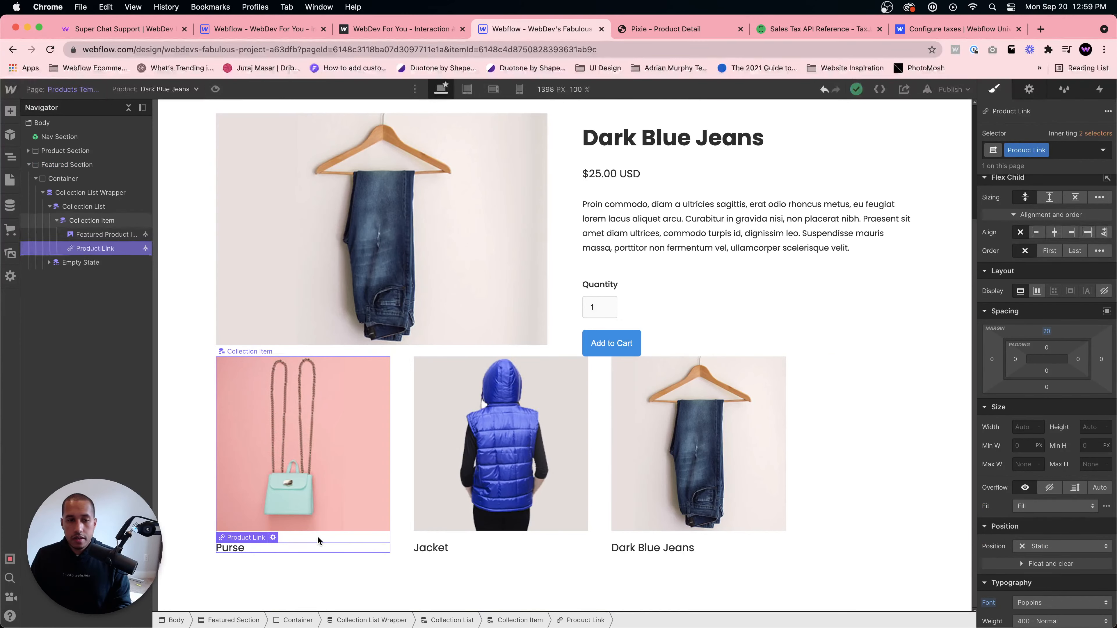
click(318, 536)
key(super+e)
text(text block)
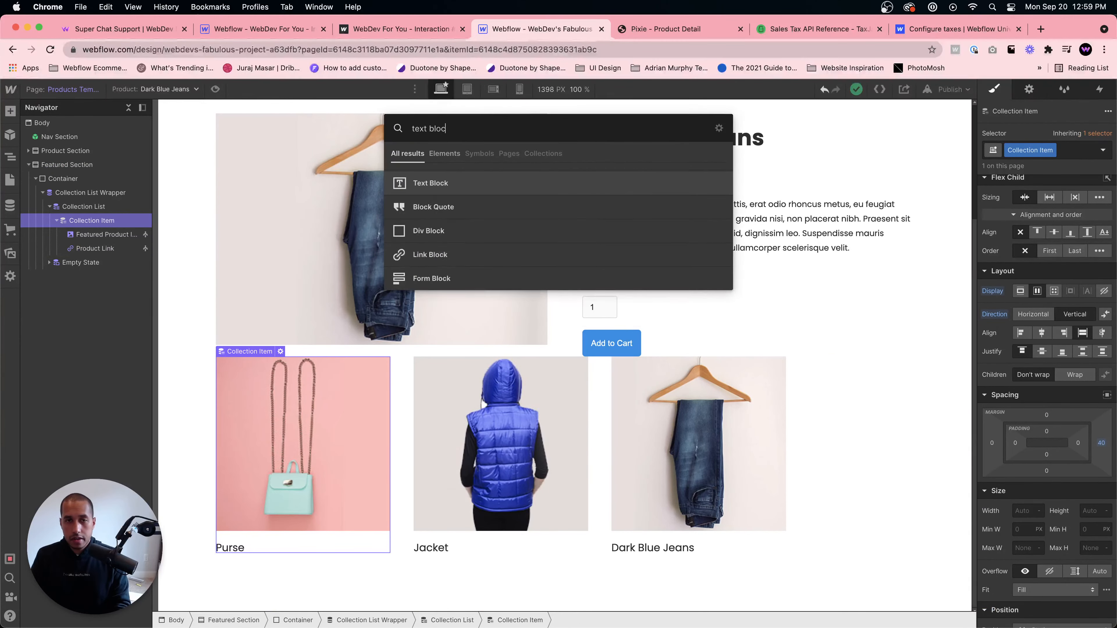
key(Return)
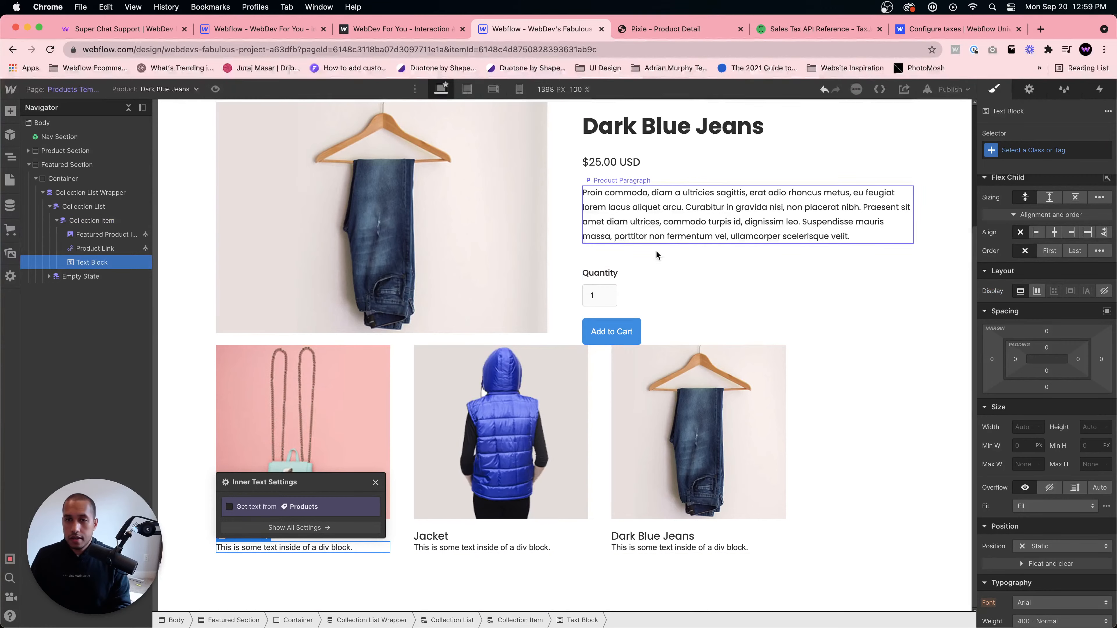
- Assign the existing Product Price class to the new text block
click(623, 165)
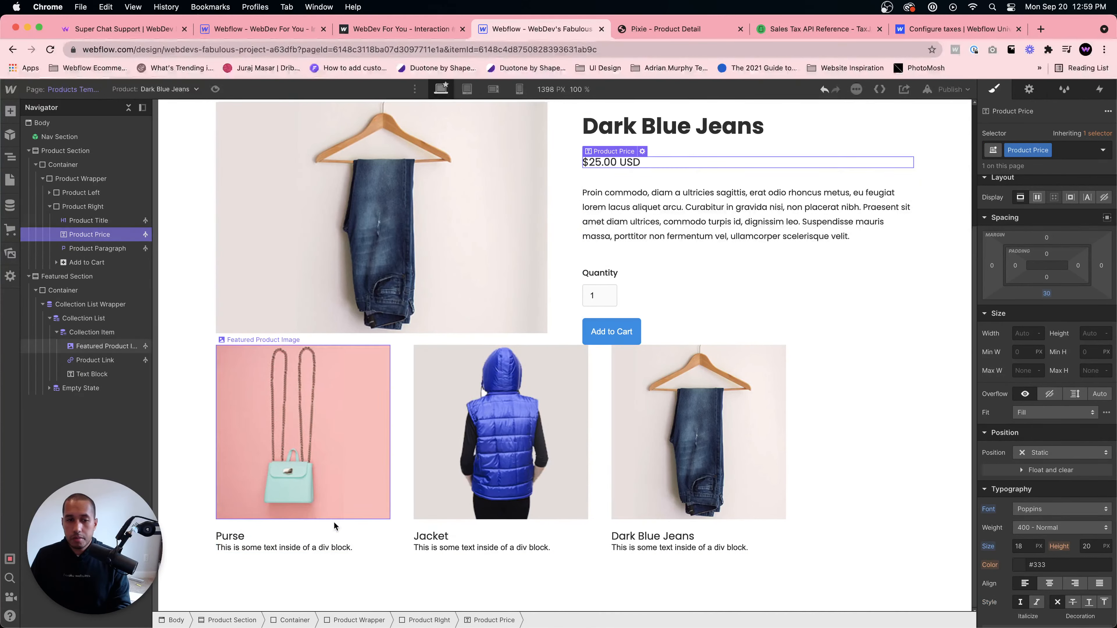
click(309, 549)
click(1014, 145)
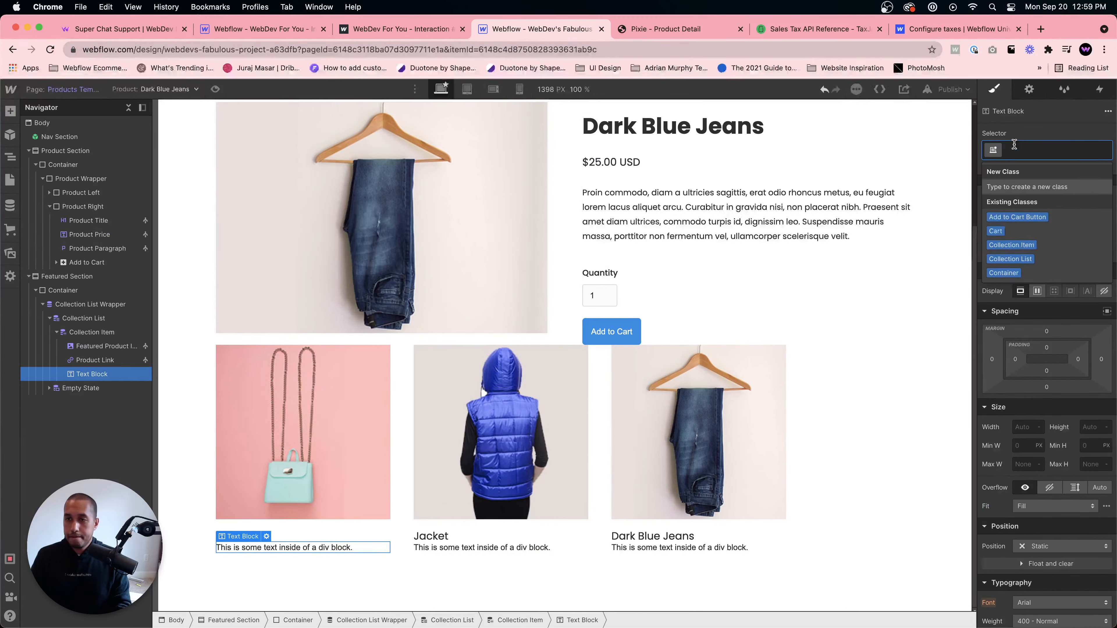
text(Product Pric)
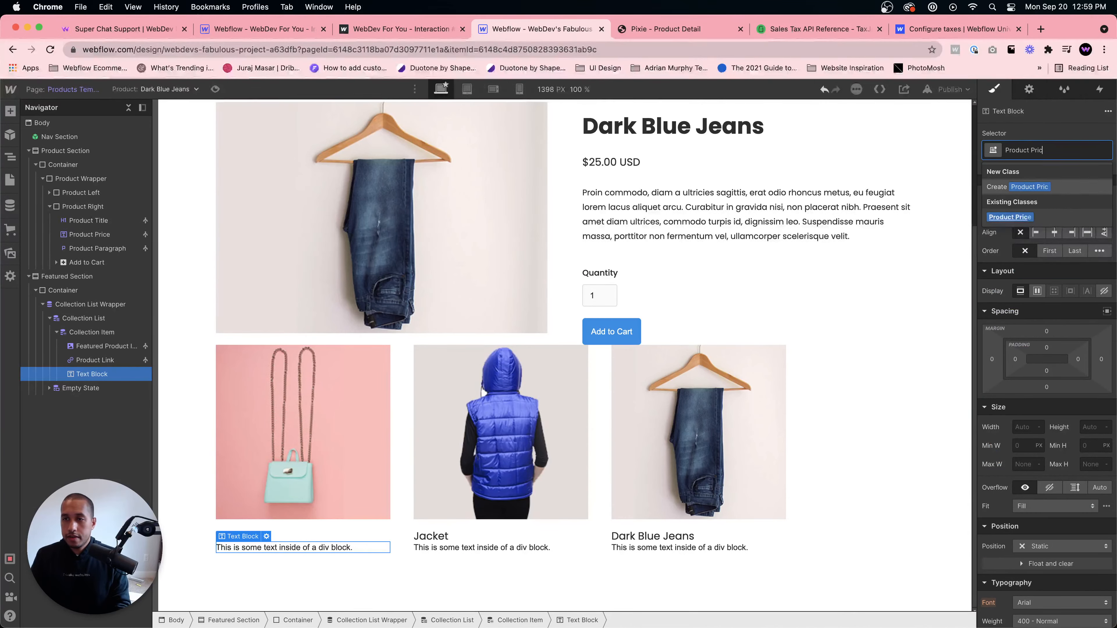
key(Return)
- Bind the text block's content to the product's Price field
double_click(287, 531)
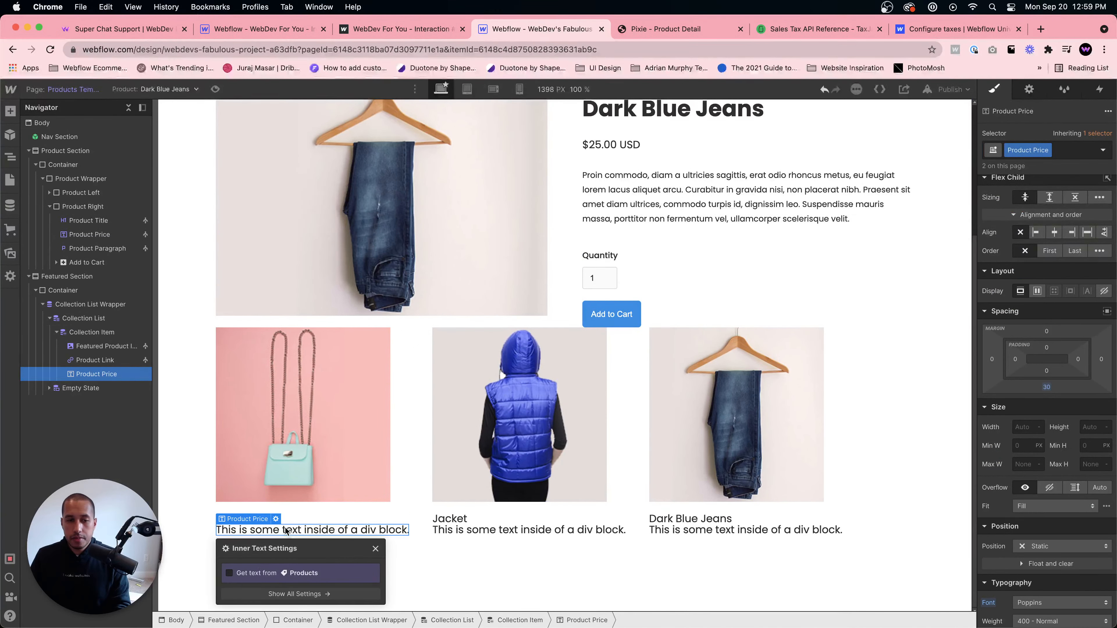
click(251, 573)
drag(362, 543, 420, 409)
click(368, 458)
click(330, 537)
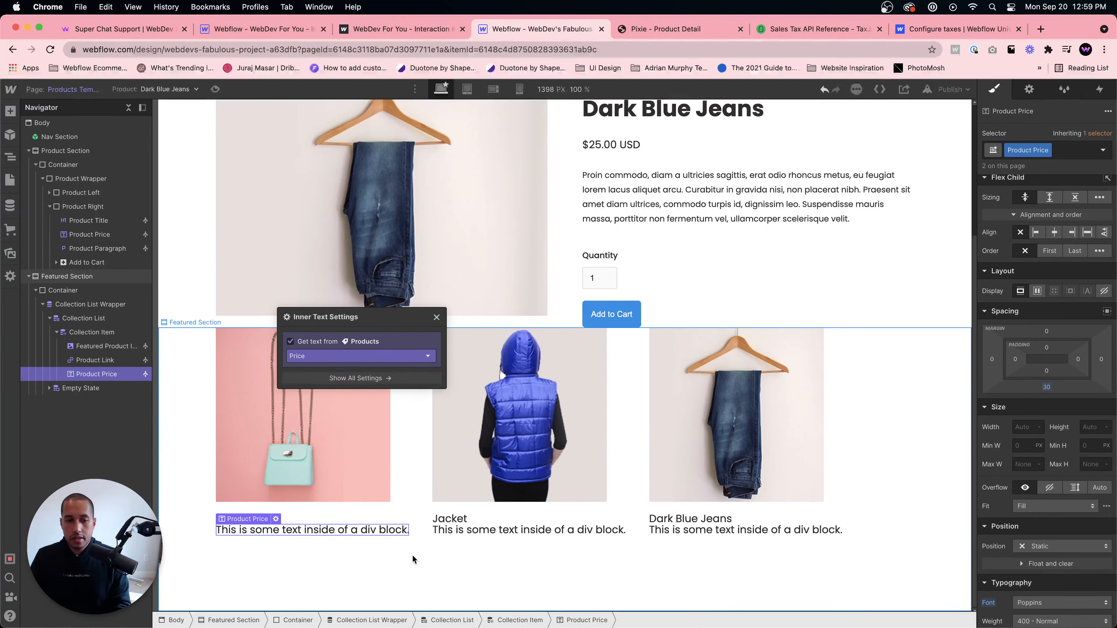
click(374, 355)
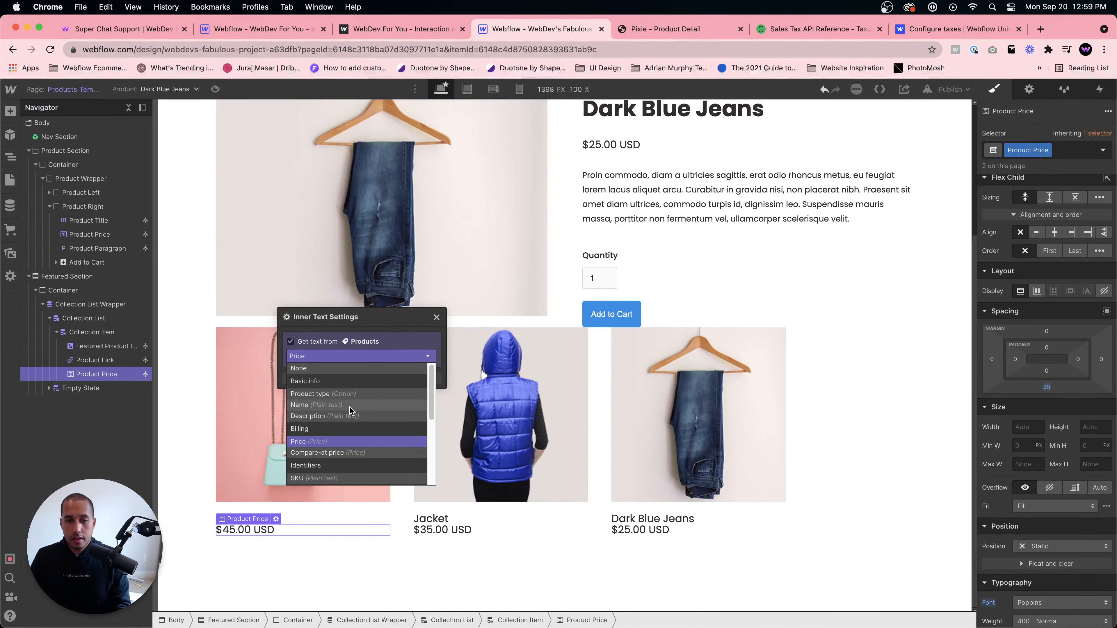
click(586, 606)
click(369, 532)
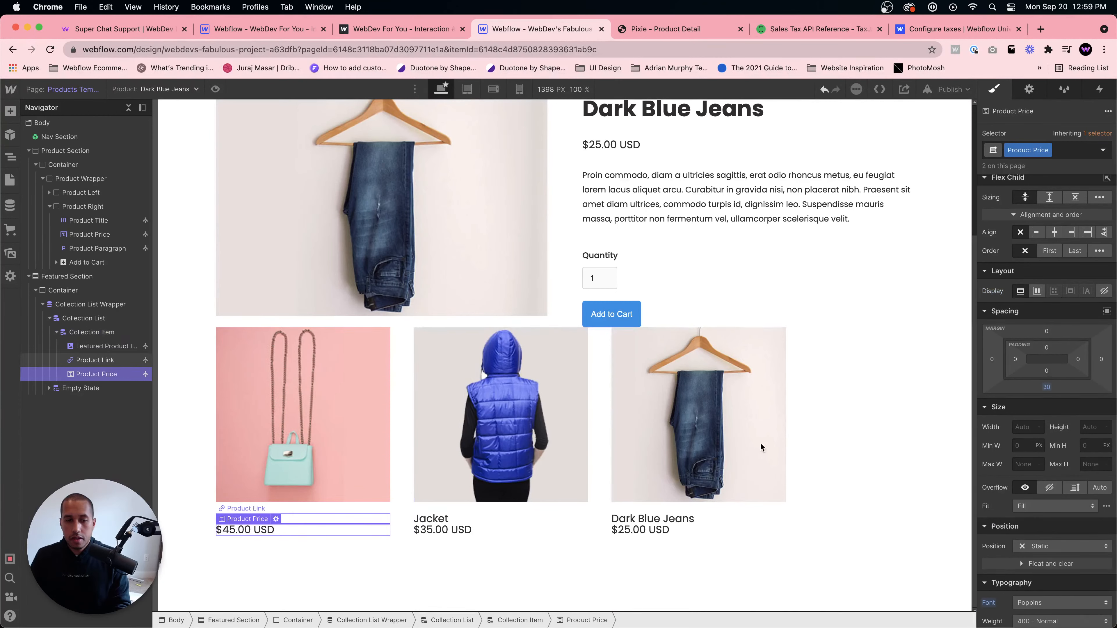
- Adjust the featured price text's top margin
drag(1047, 331, 1047, 325)
click(727, 463)
click(720, 538)
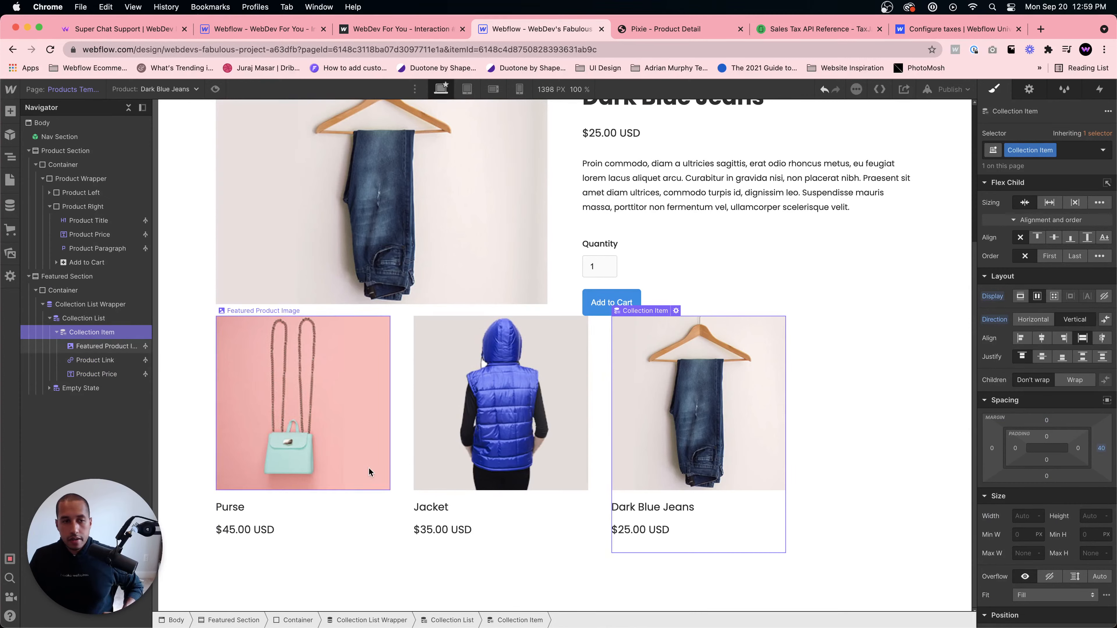
- Increase the Featured Section's top margin
click(29, 276)
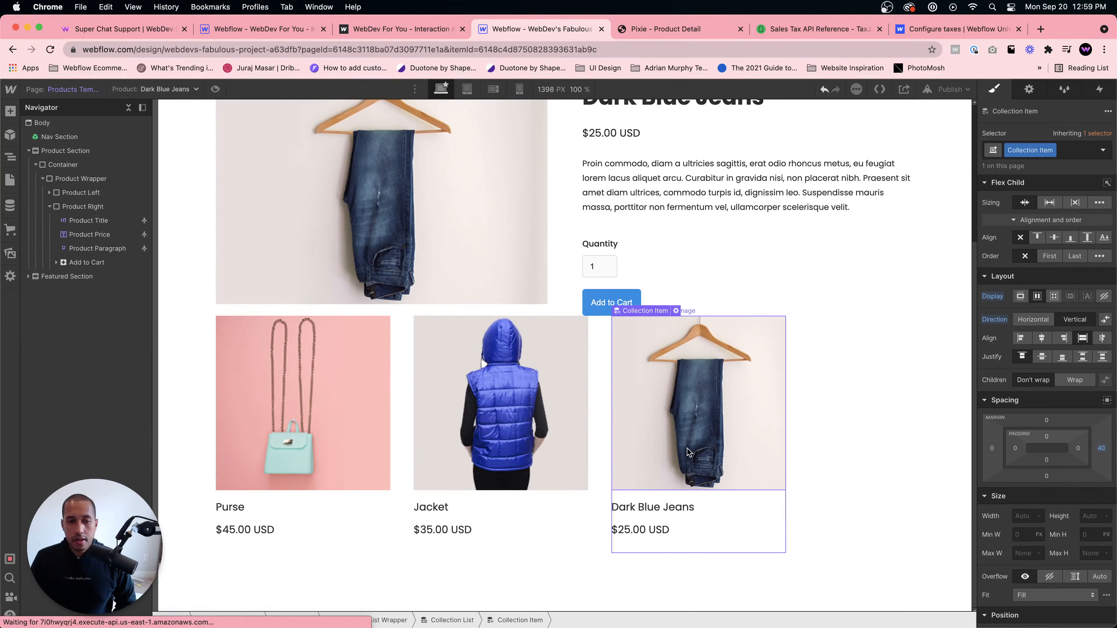
click(230, 507)
click(809, 463)
scroll(809, 463, up, 5)
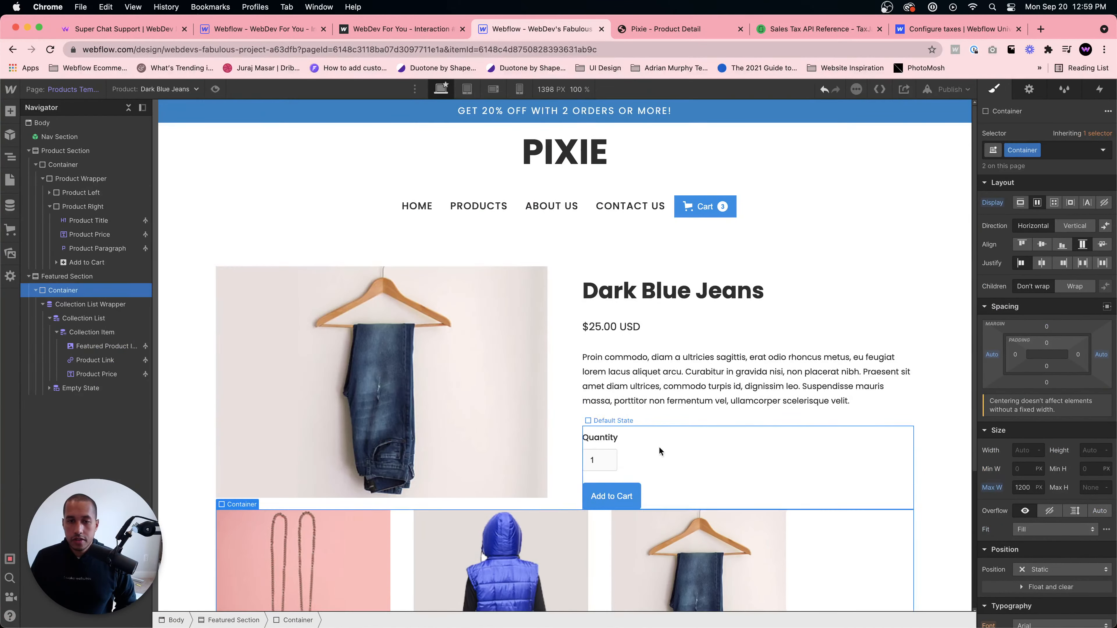
click(66, 276)
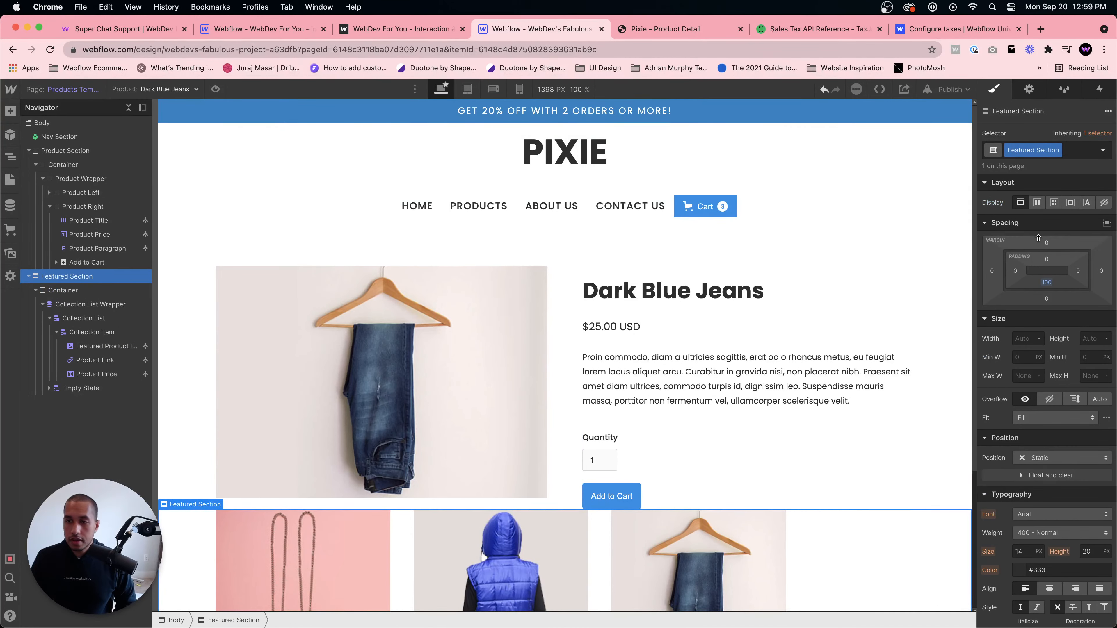
drag(1037, 238, 1037, 203)
- Add a Heading element inside the Featured Section's container
click(660, 445)
click(434, 548)
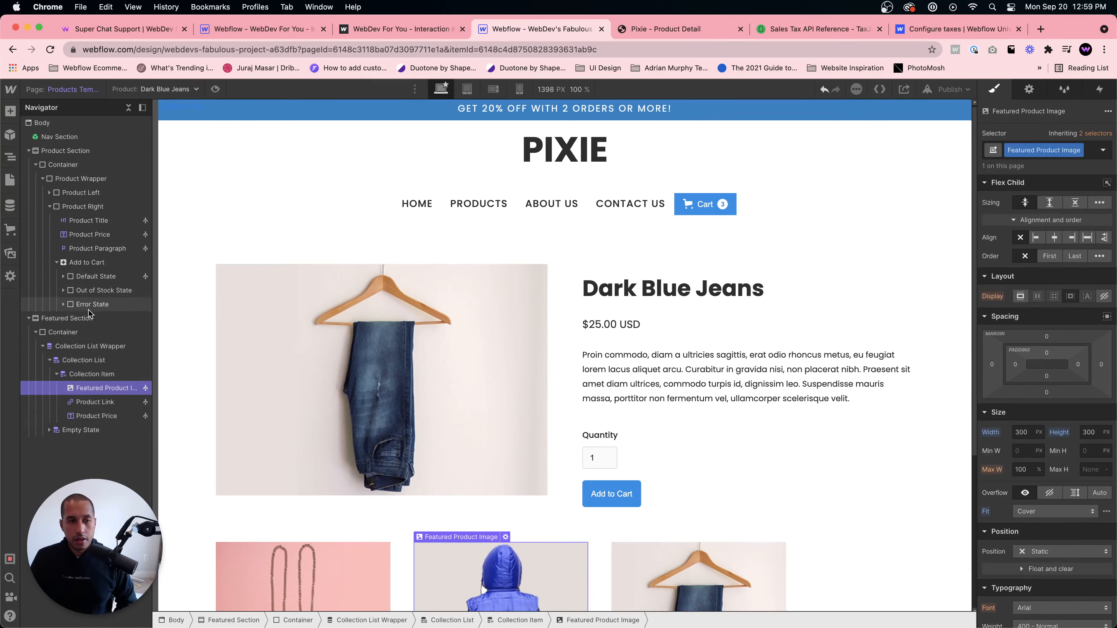
click(88, 316)
click(64, 333)
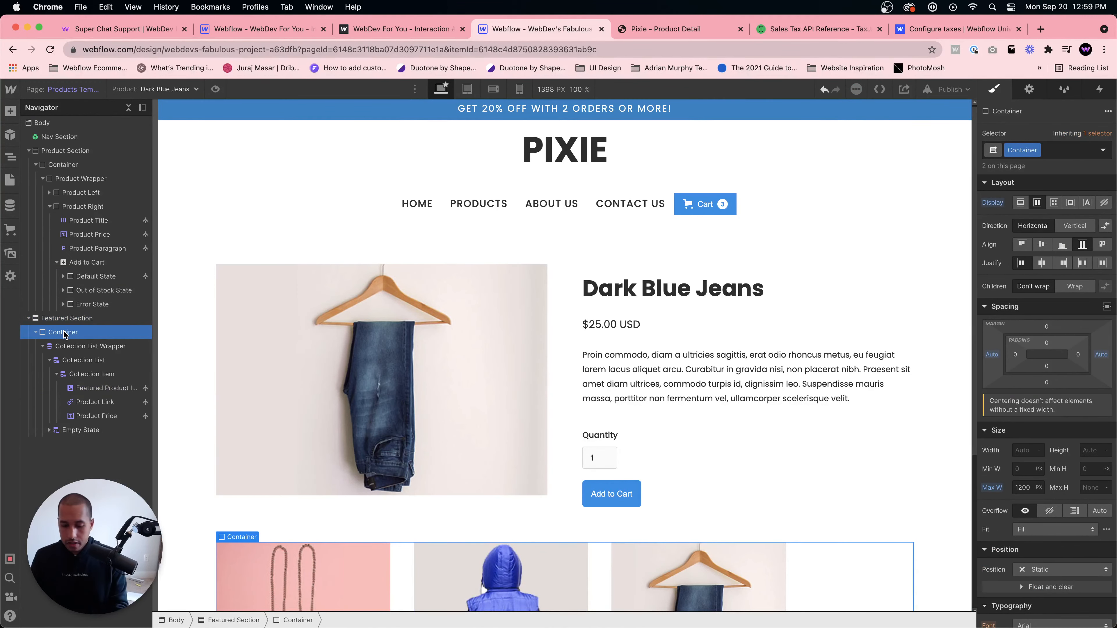
key(super+e)
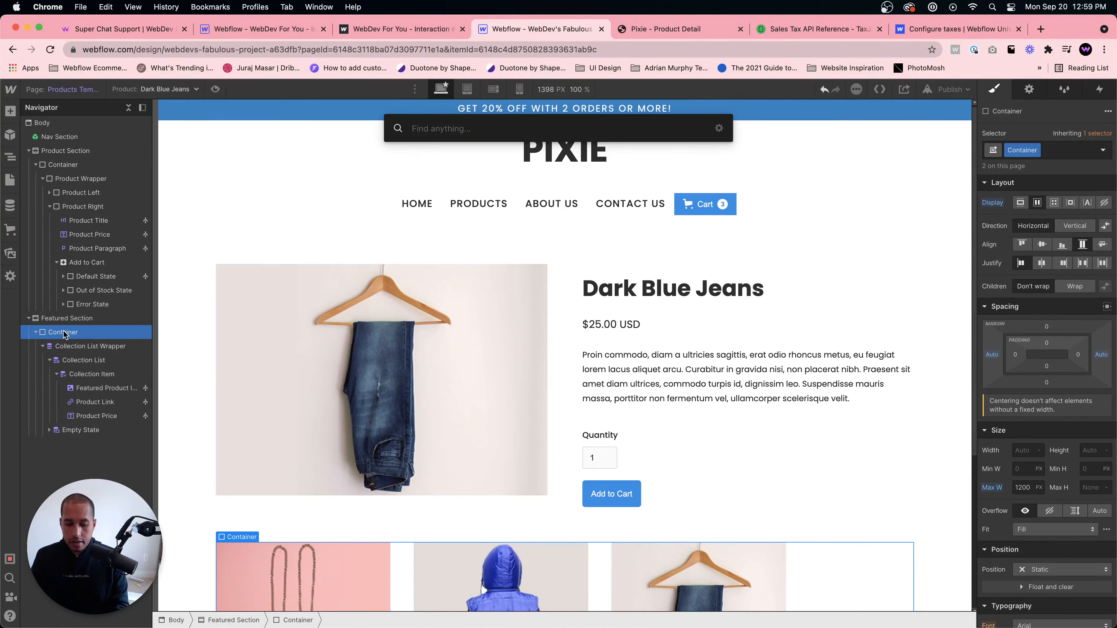
text(heading)
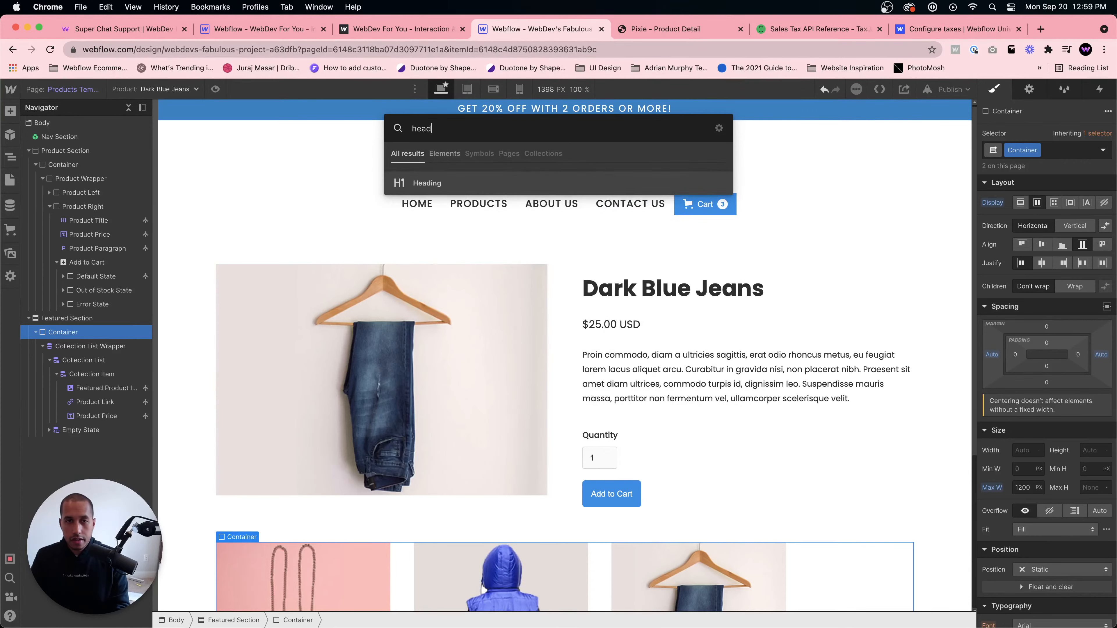
key(Return)
- Move the new heading to the top of the container, above the Collection List Wrapper
drag(98, 440, 109, 345)
scroll(322, 503, down, 2)
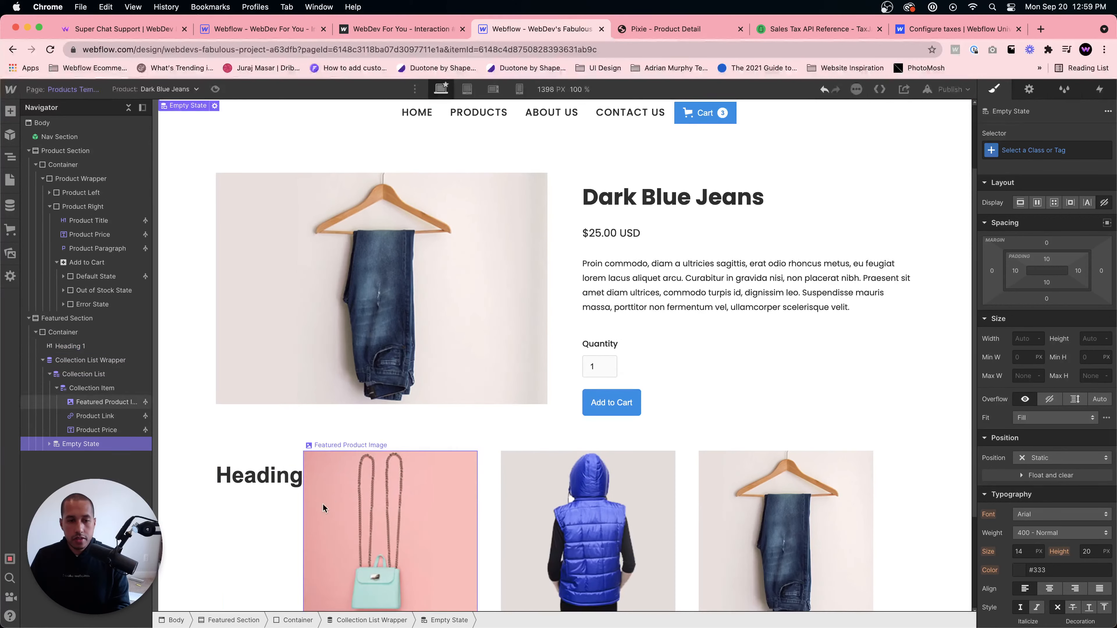
click(63, 332)
click(70, 346)
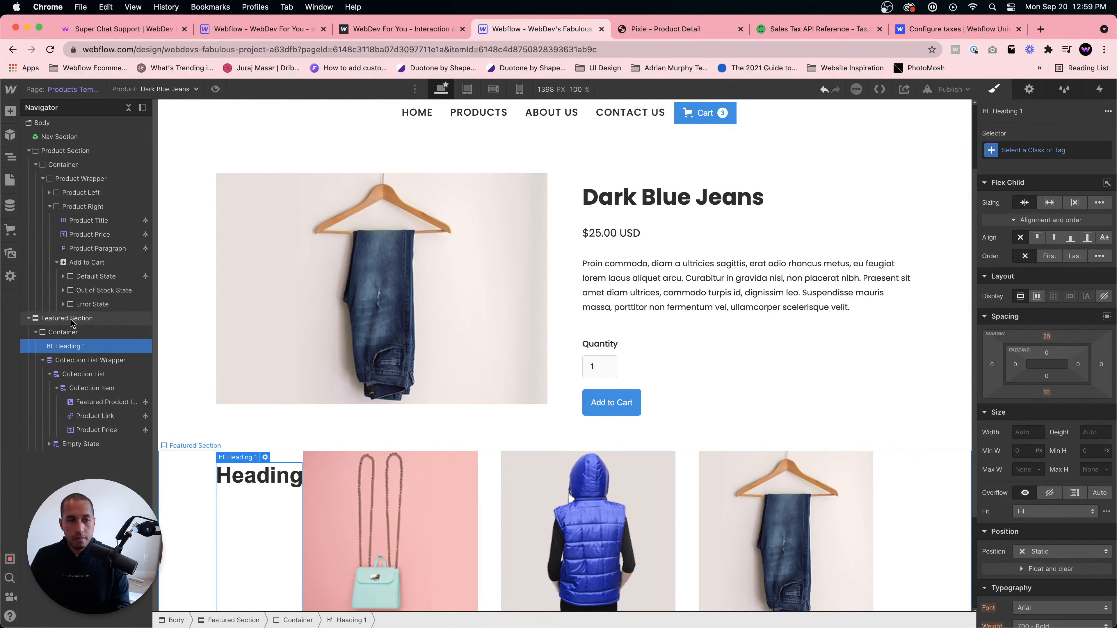
click(66, 318)
- Add a Div Block to the container and give it a new class named Features Wrapper
click(74, 332)
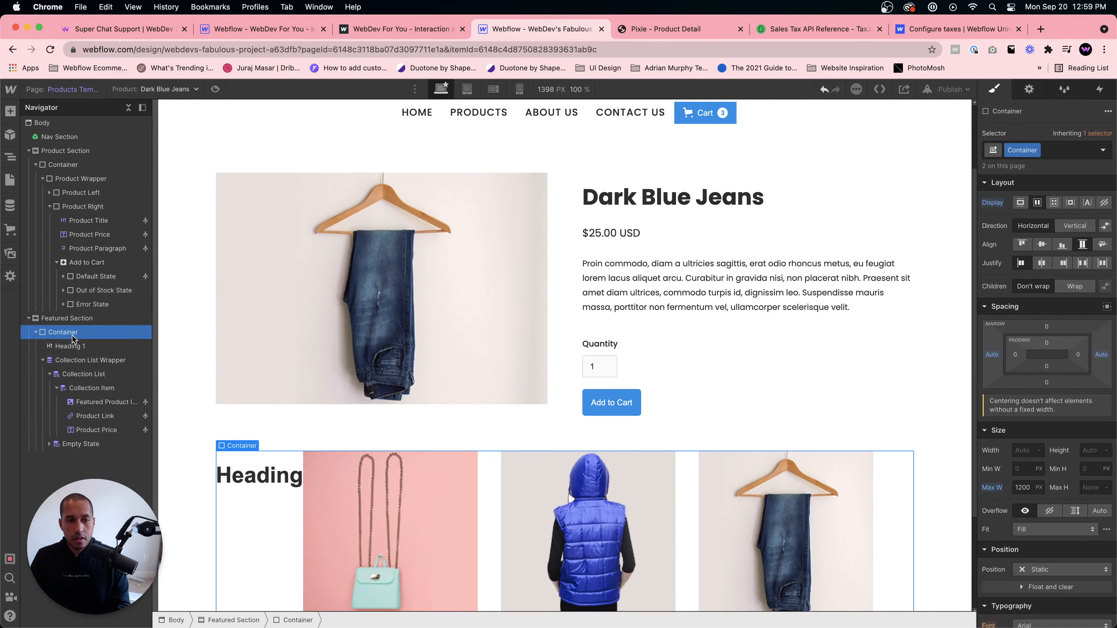
key(super+e)
text(div)
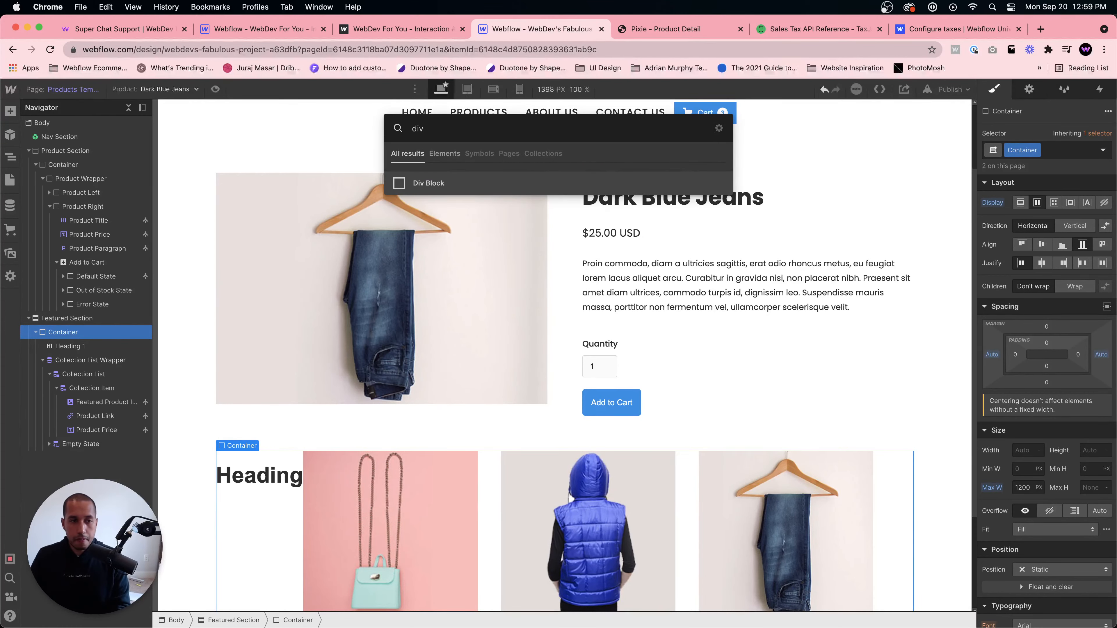
key(Return)
key(super+Return)
text(F)
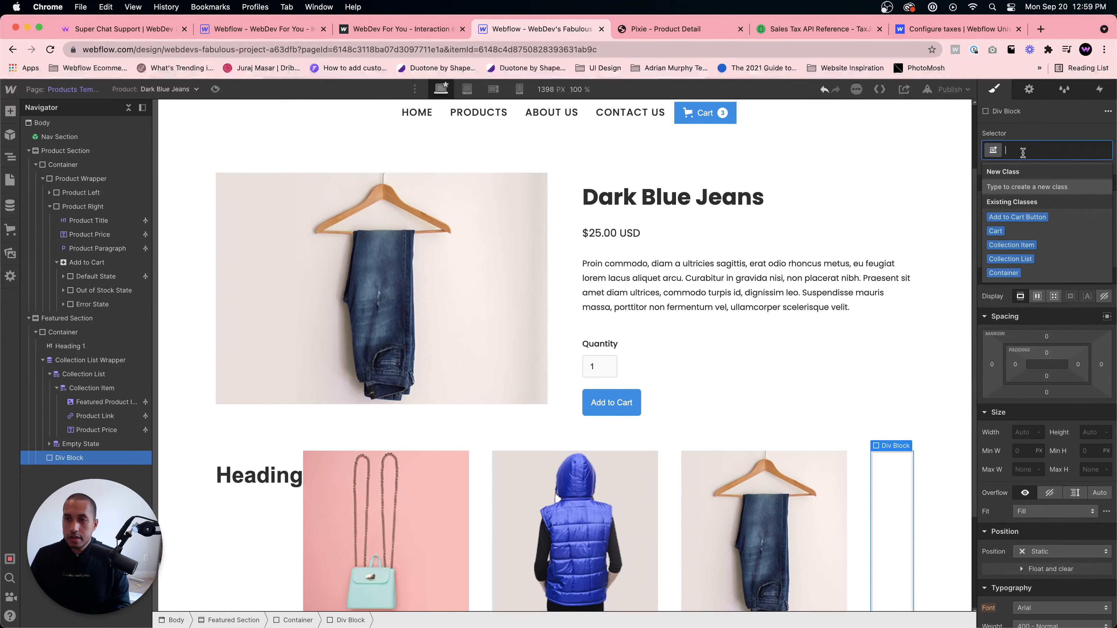
text(eatures Wrapper)
key(Return)
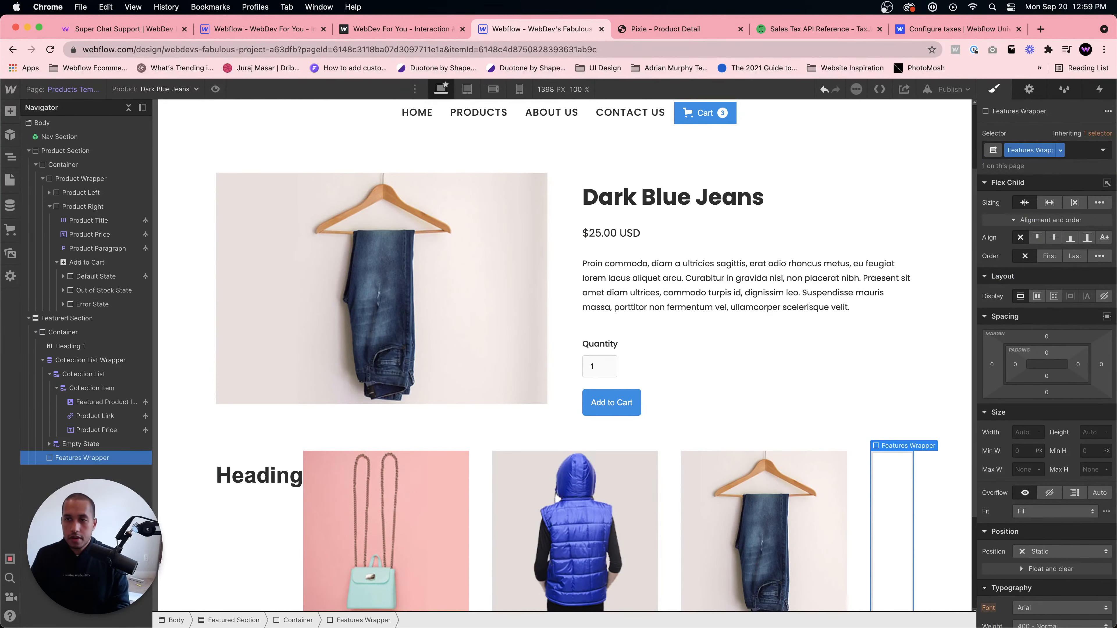
- Move the new div to the top of the container and switch its class to Featured Wrapper
drag(90, 457, 83, 347)
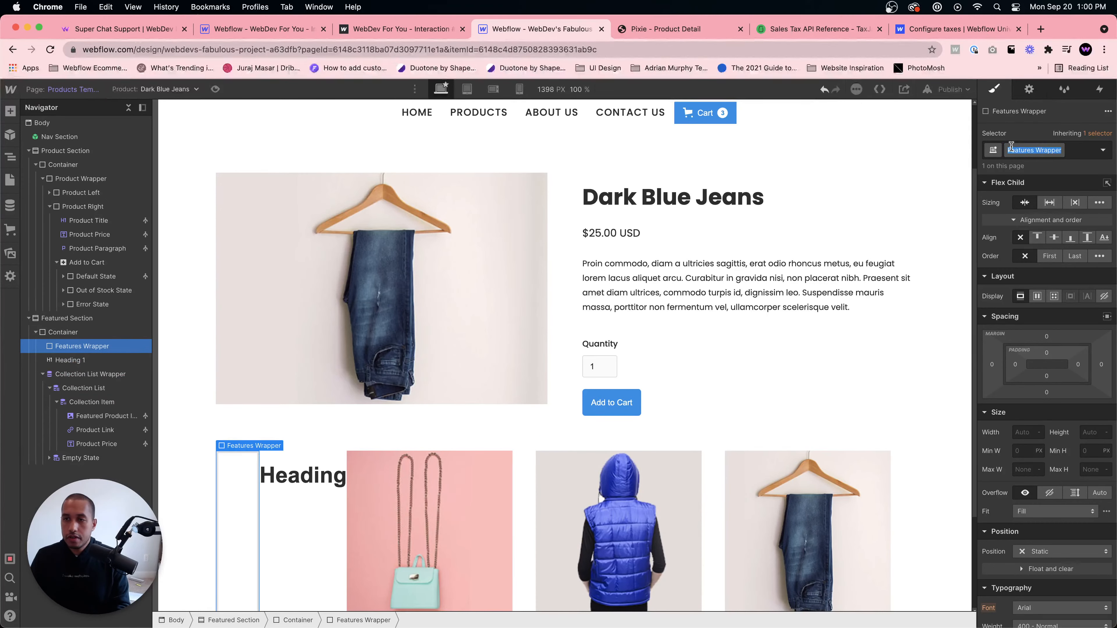
text(Fea)
key(Return)
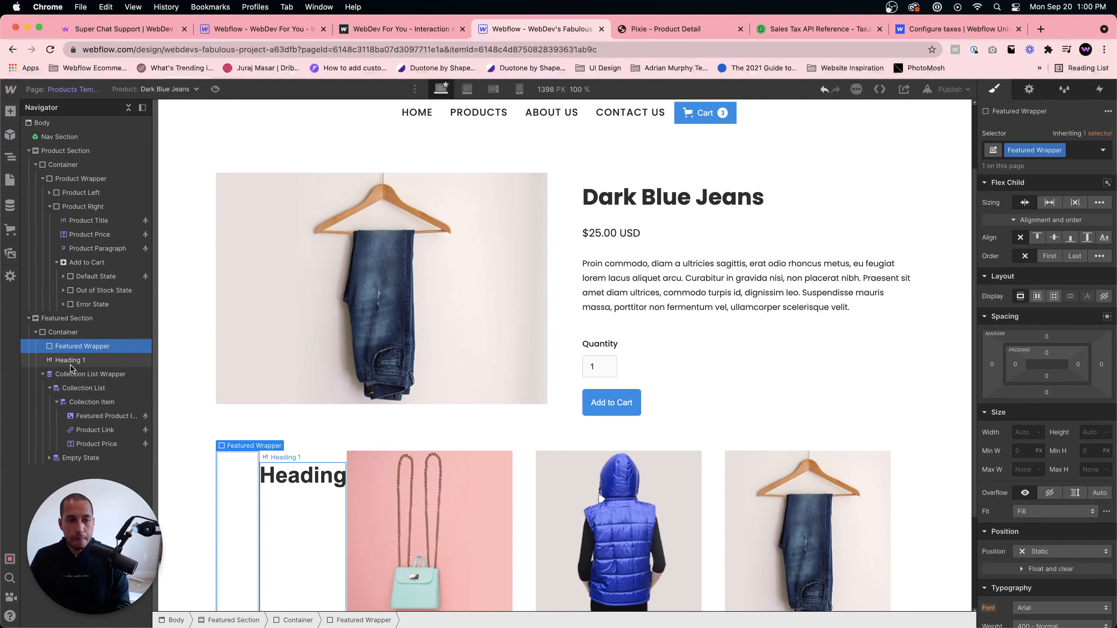
- Move the heading into the Featured Wrapper and set the wrapper to a vertical flex layout
drag(73, 361, 101, 372)
click(107, 346)
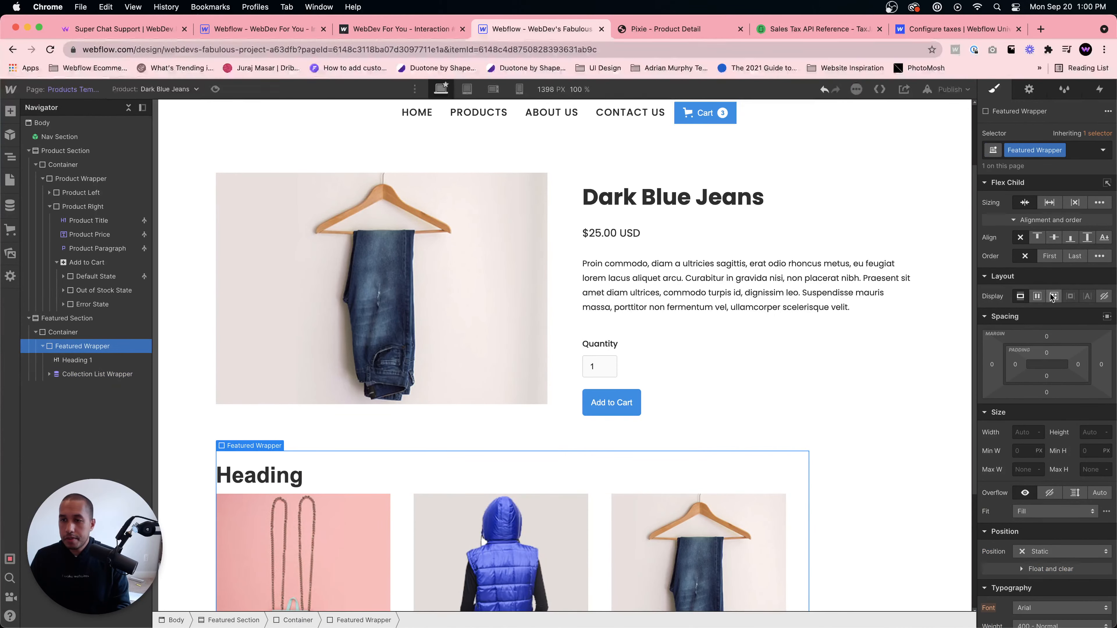
click(1037, 295)
click(1075, 319)
- Change the heading to an H3
click(291, 460)
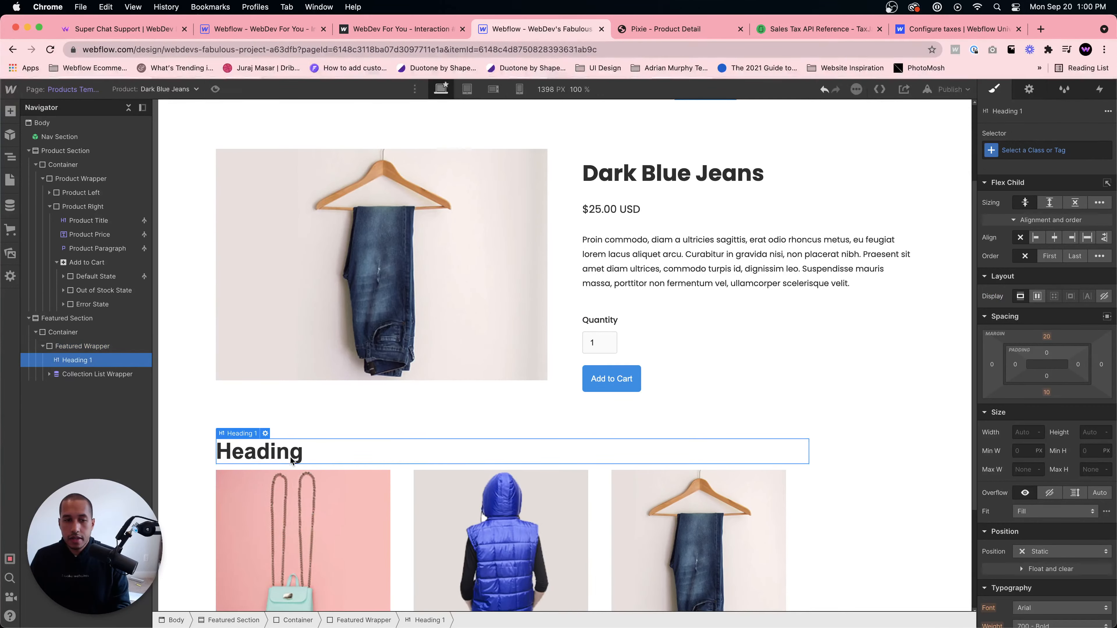
click(265, 434)
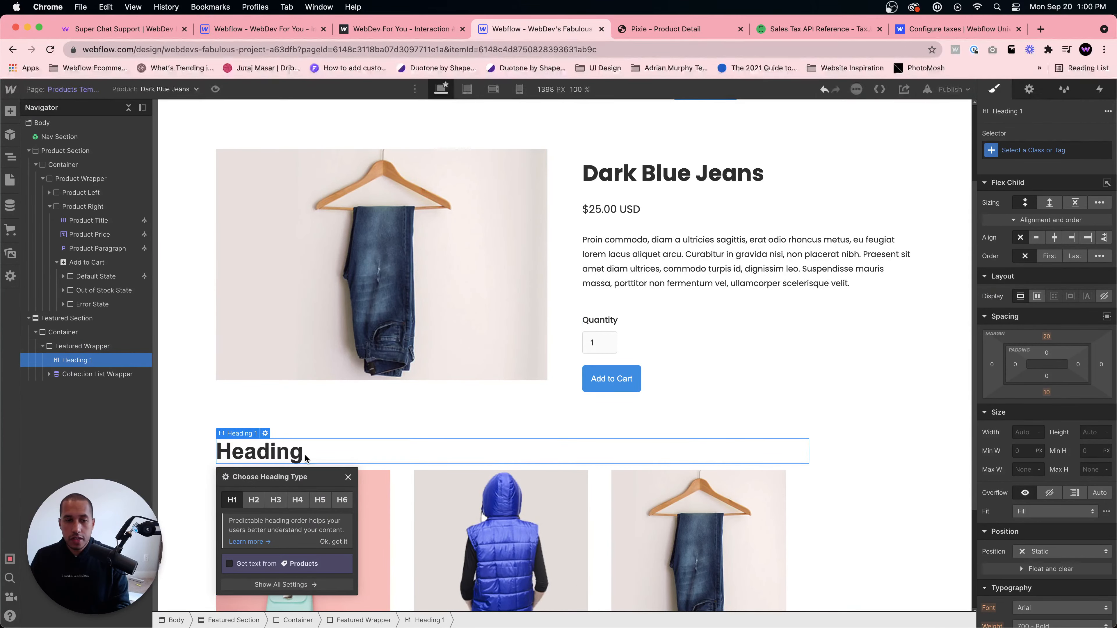
click(276, 500)
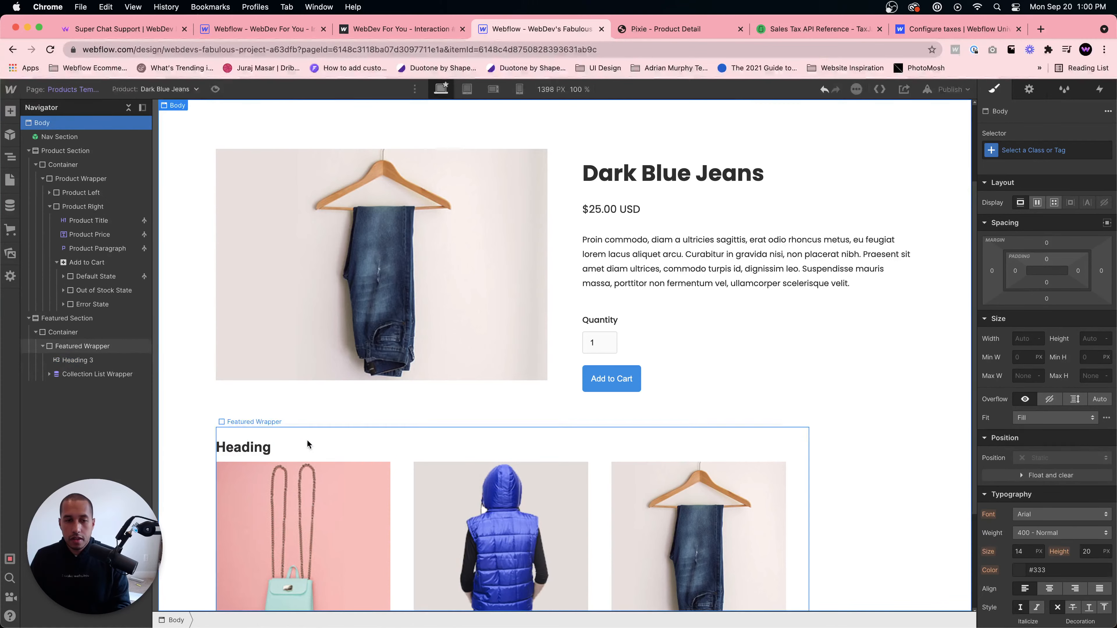
- Give the heading a new class named Featured Heading
click(1024, 151)
text(Featured)
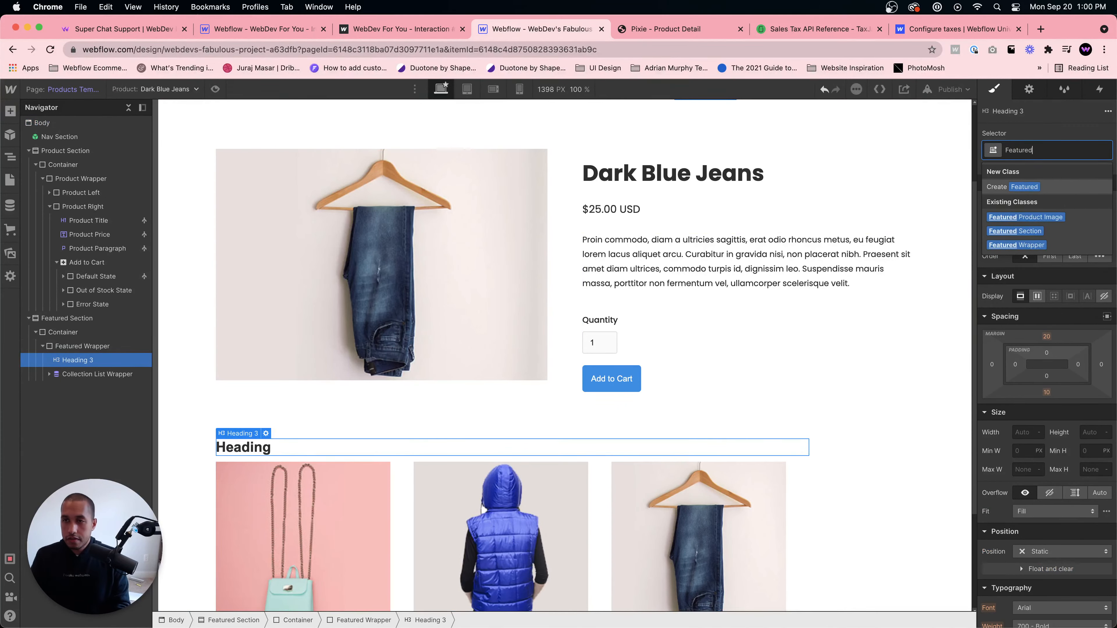
text( Heading)
key(Return)
- Set the Featured Heading font to Poppins
scroll(1063, 481, down, 5)
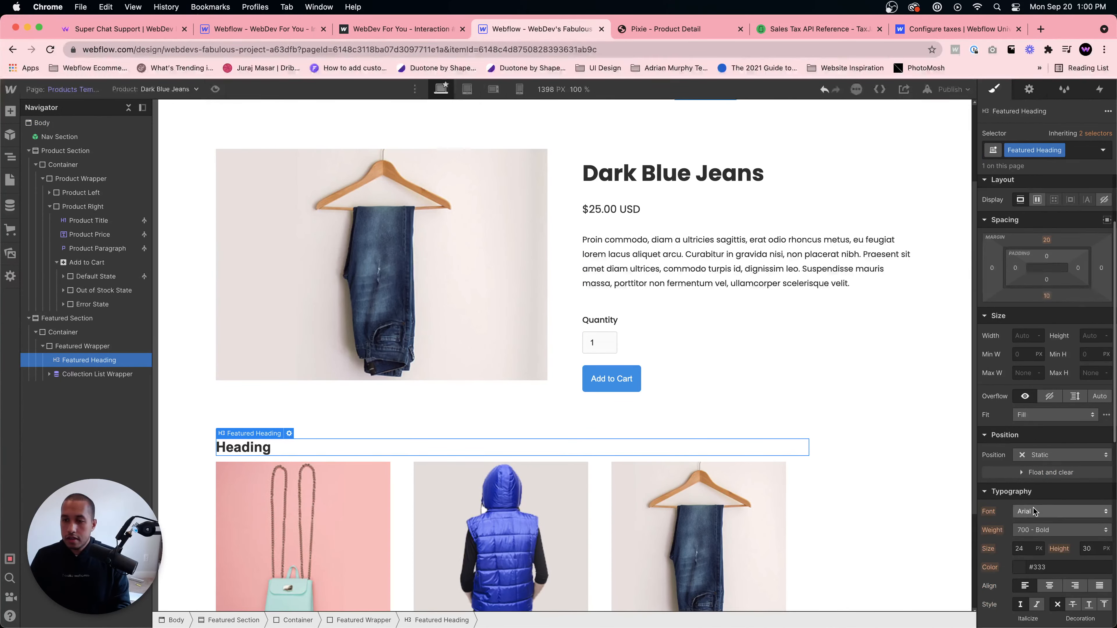
click(1055, 411)
click(1034, 492)
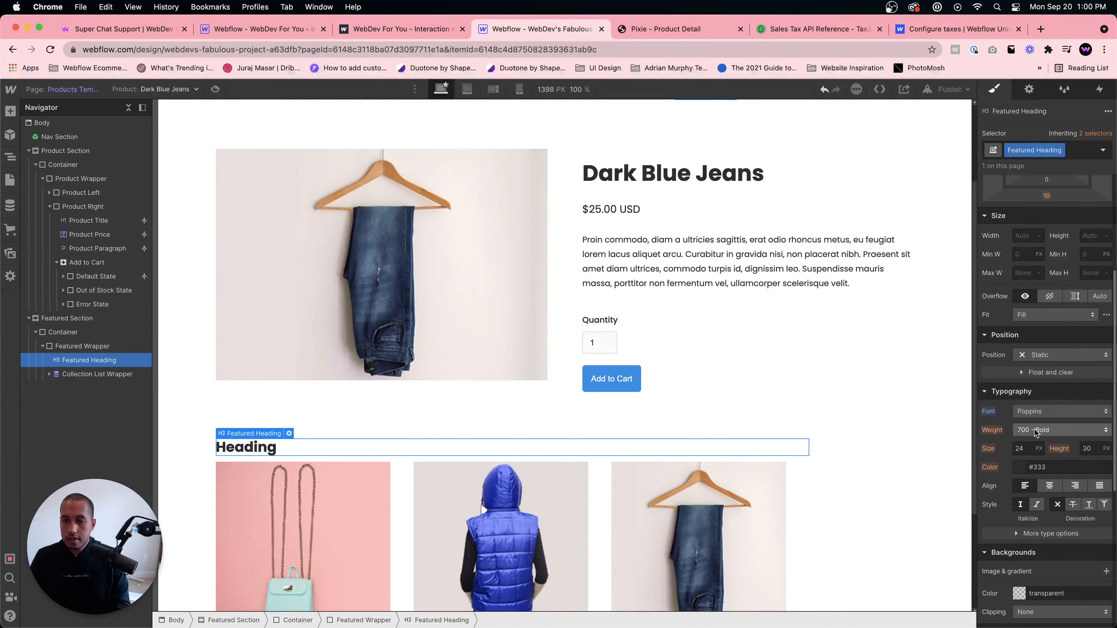
click(1036, 438)
click(1015, 446)
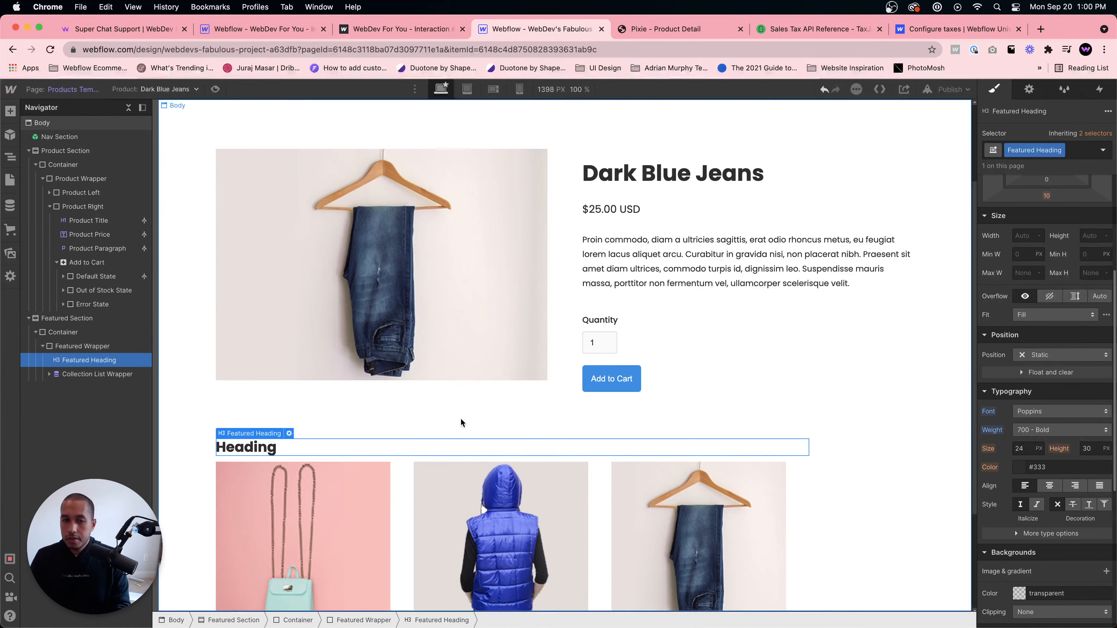
- Change the heading text to Featured Items
double_click(399, 455)
text(Featyr)
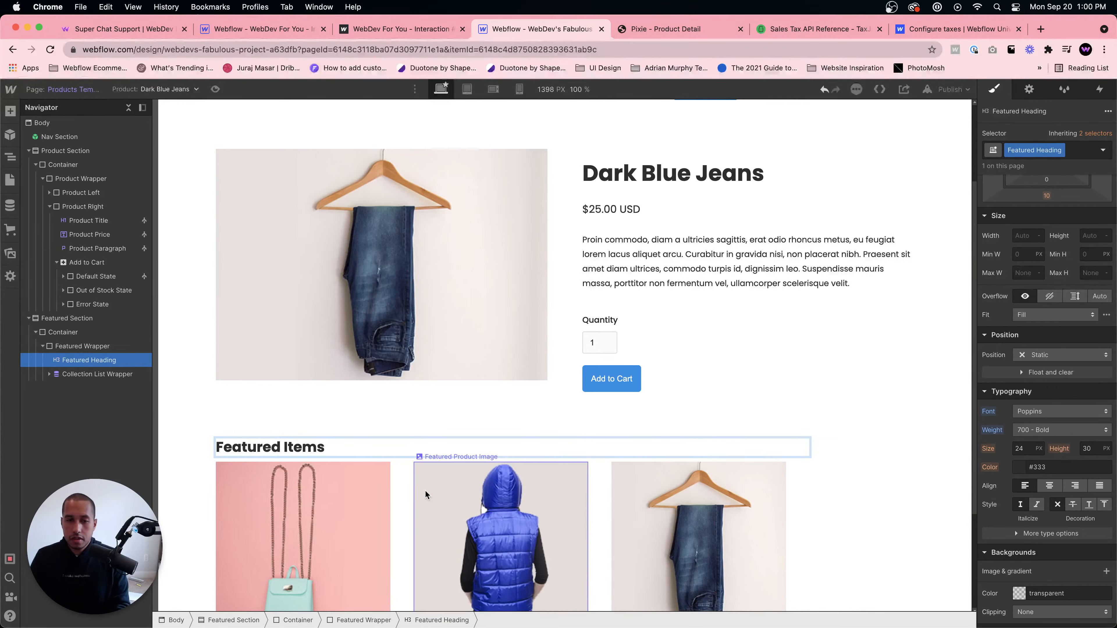
click(403, 480)
click(339, 452)
- Adjust the Featured Heading's bottom margin
scroll(1035, 329, up, 5)
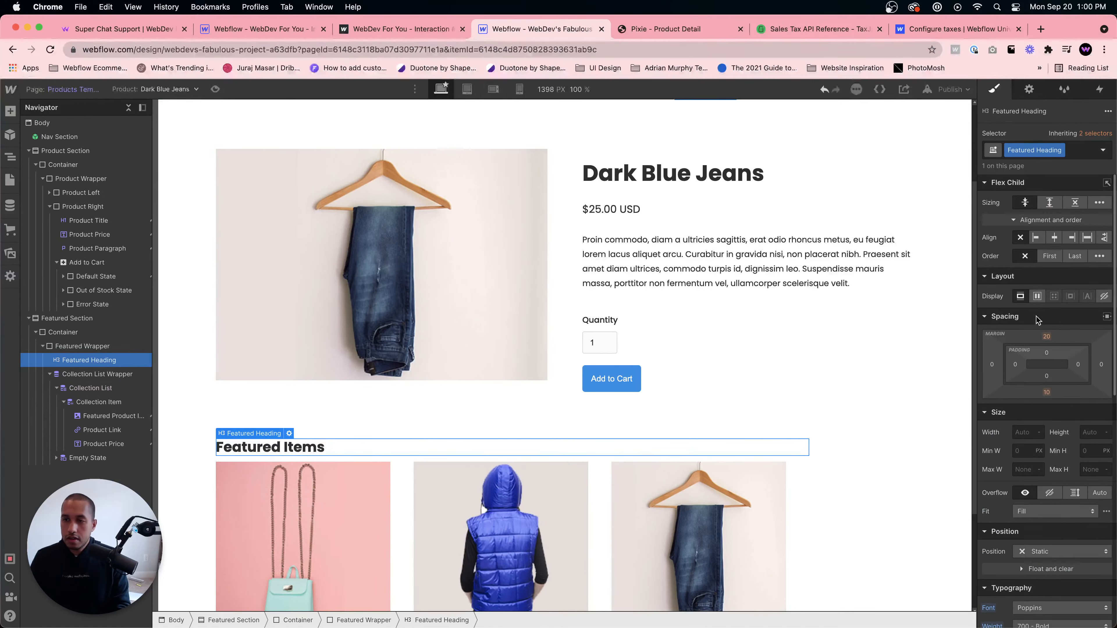
drag(1046, 389, 1043, 408)
click(551, 415)
- Switch to the Home page and review its Featured Items section
click(69, 317)
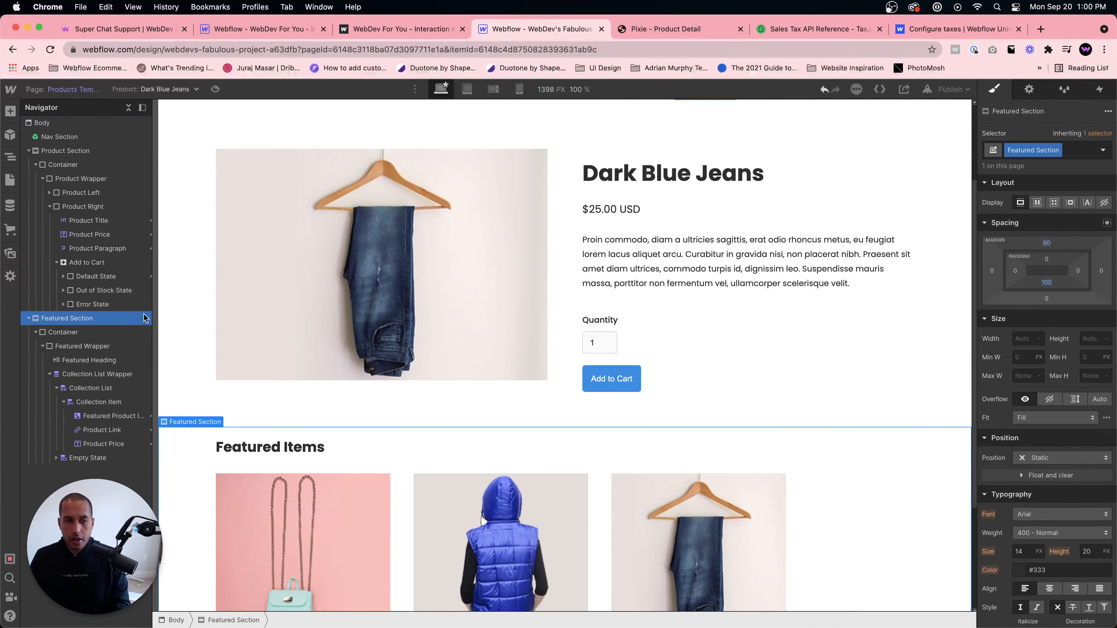
scroll(377, 391, down, 4)
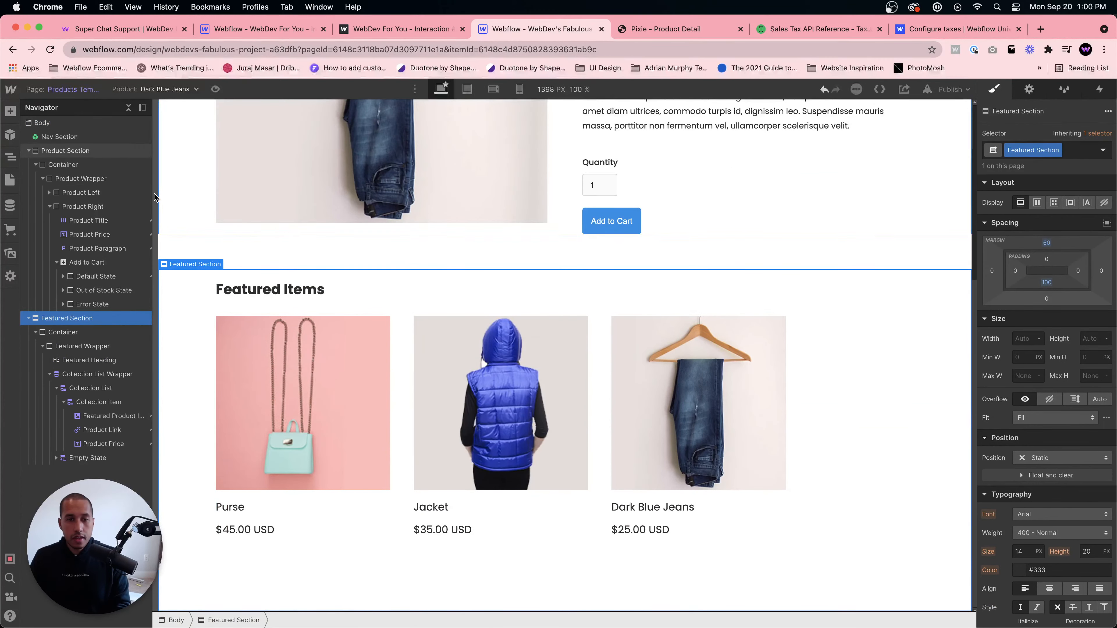
click(10, 180)
click(68, 180)
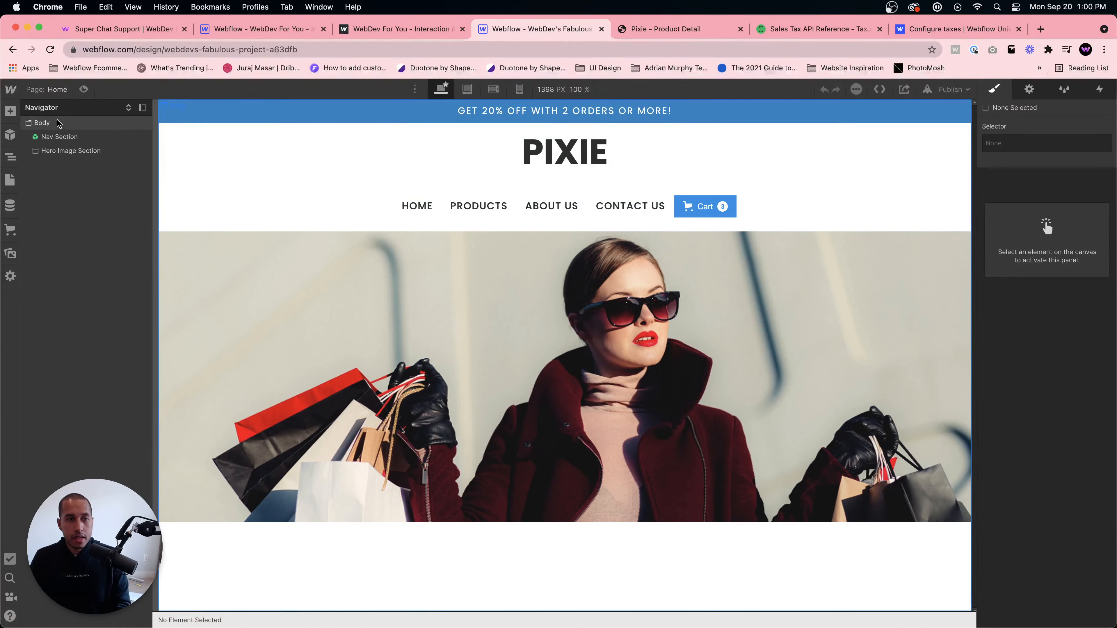
scroll(297, 444, down, 7)
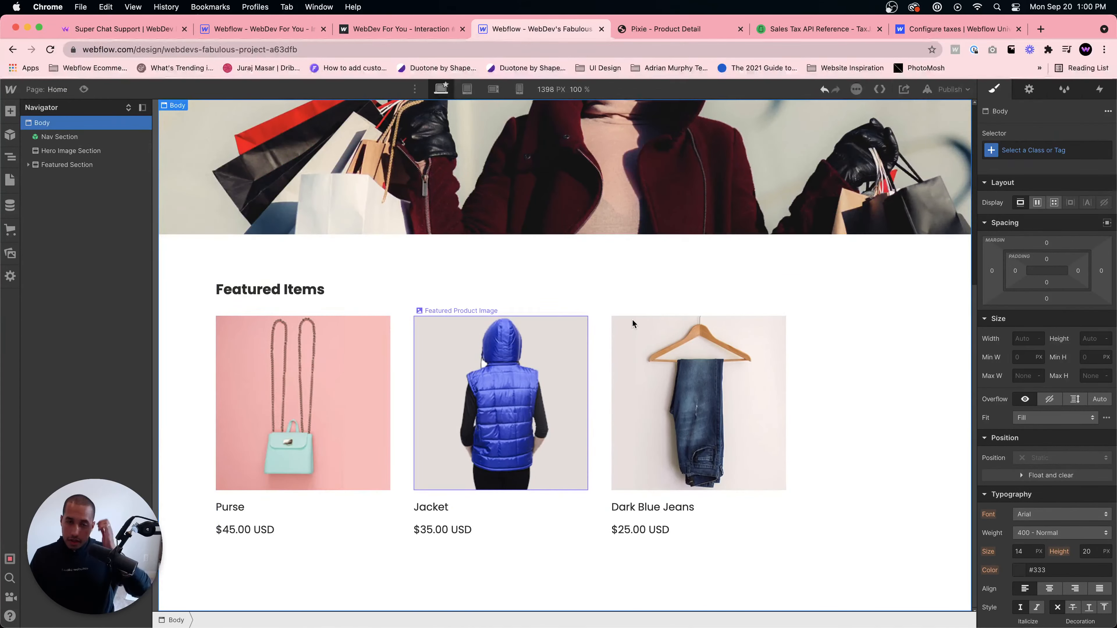
- Publish the site to the webflow.io domain
click(950, 90)
click(904, 263)
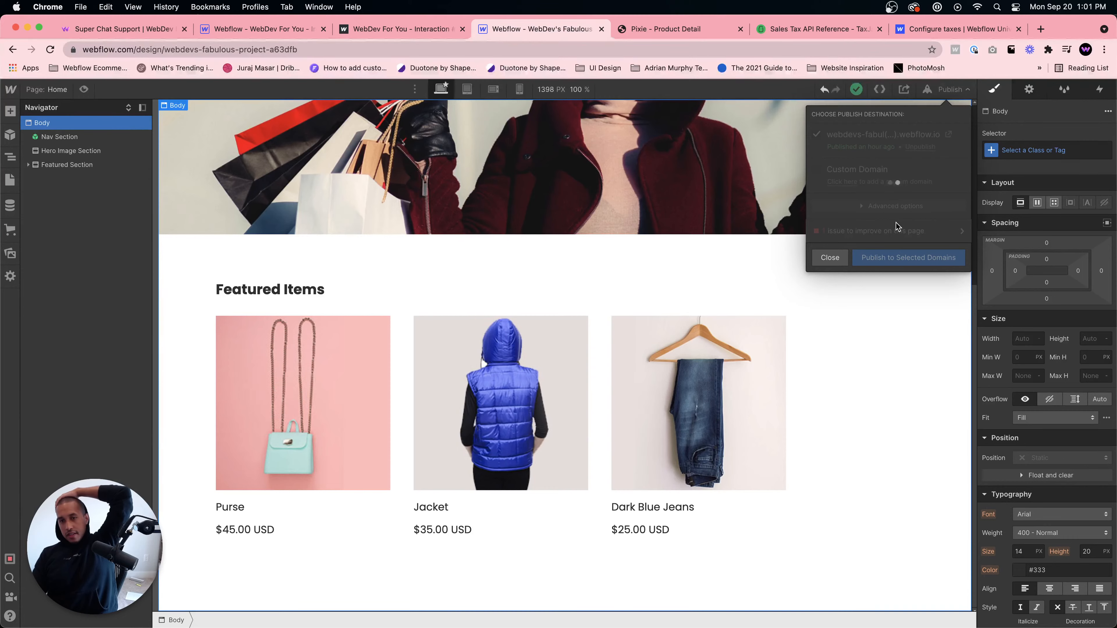
- Browse the Categories template and the Ecommerce categories list
click(5, 180)
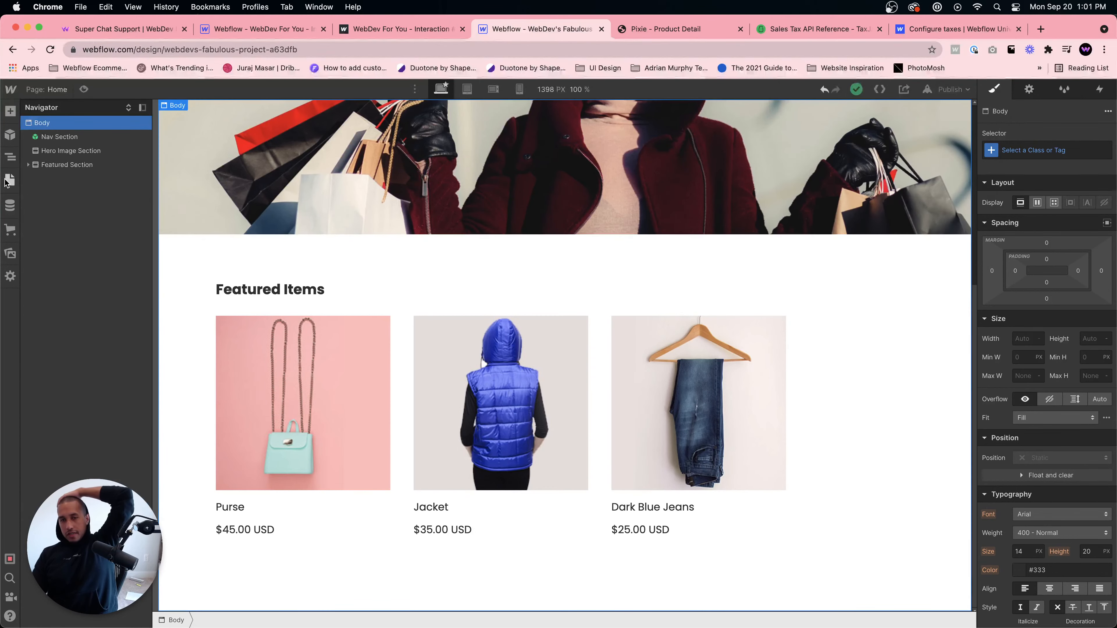
click(5, 180)
click(80, 297)
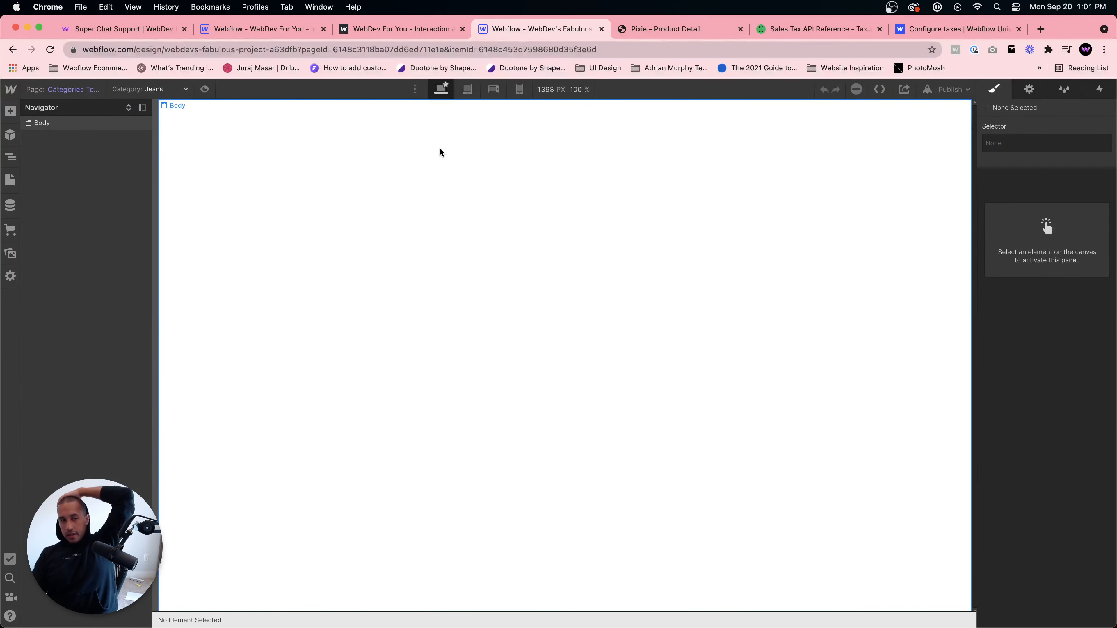
click(382, 188)
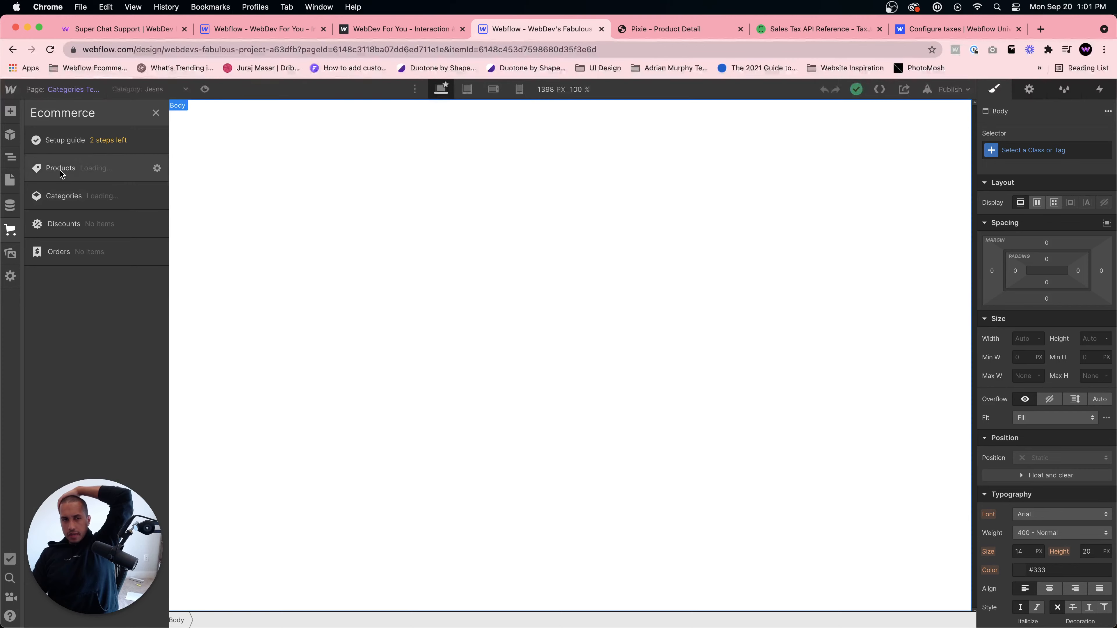
click(62, 195)
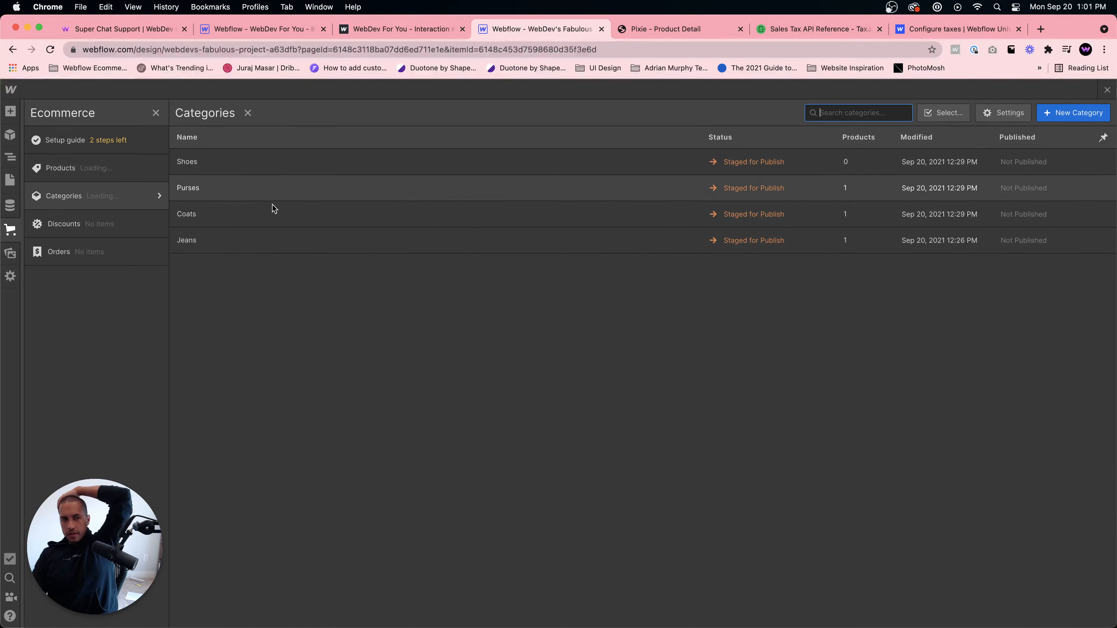
click(1107, 90)
click(655, 33)
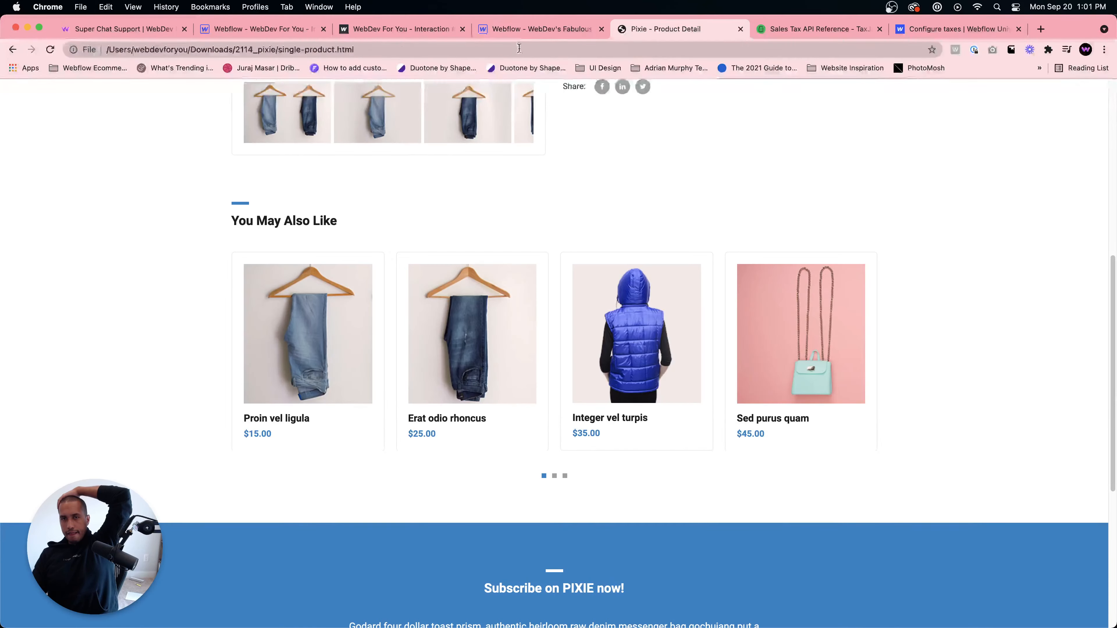
click(523, 33)
click(960, 90)
click(948, 133)
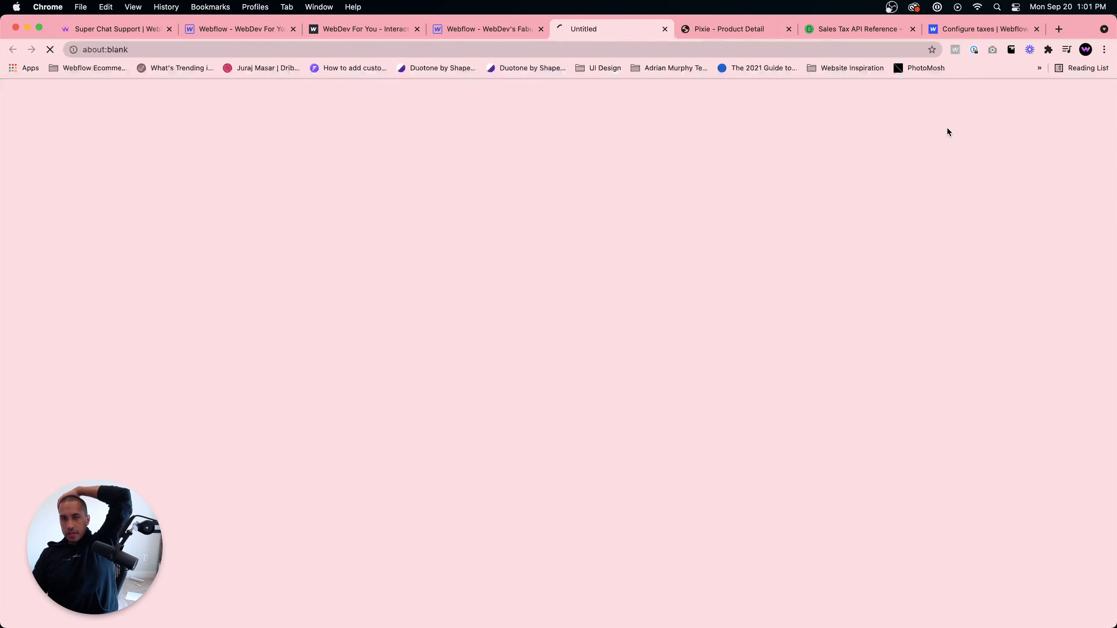
click(662, 29)
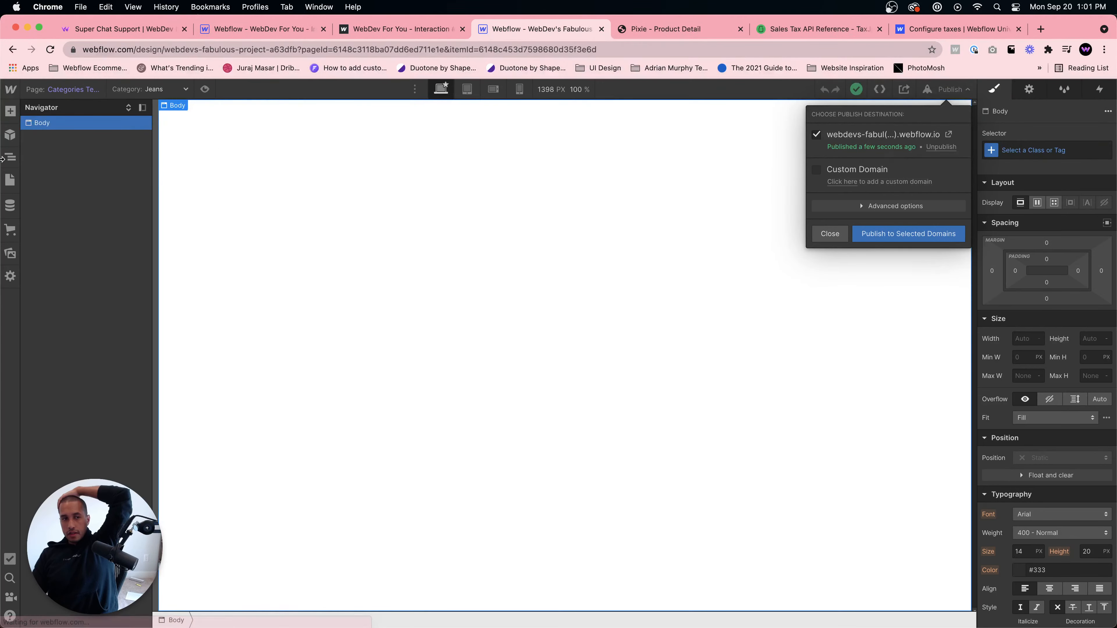
- Open the live published site from the Home page and test its cart button
click(5, 181)
click(45, 178)
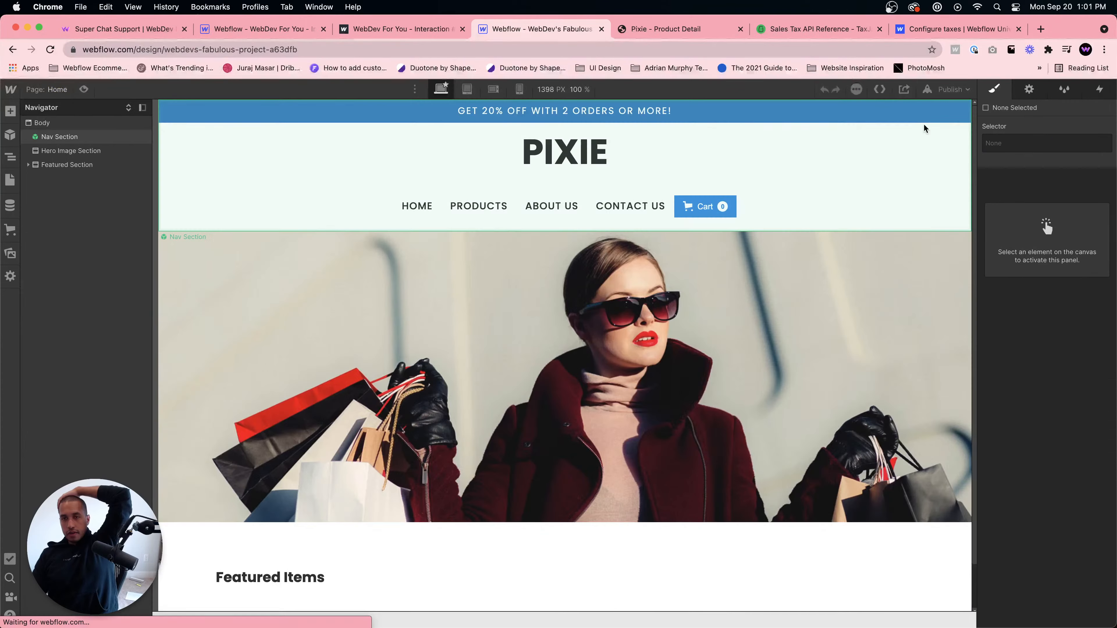
click(950, 90)
click(950, 134)
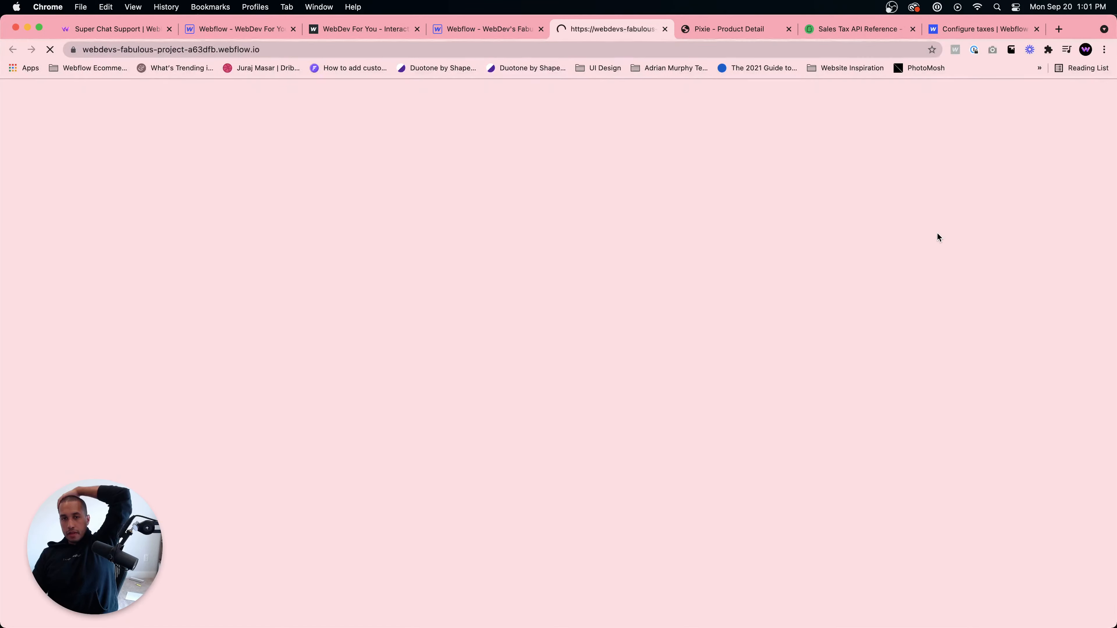
scroll(648, 318, down, 5)
scroll(649, 316, up, 5)
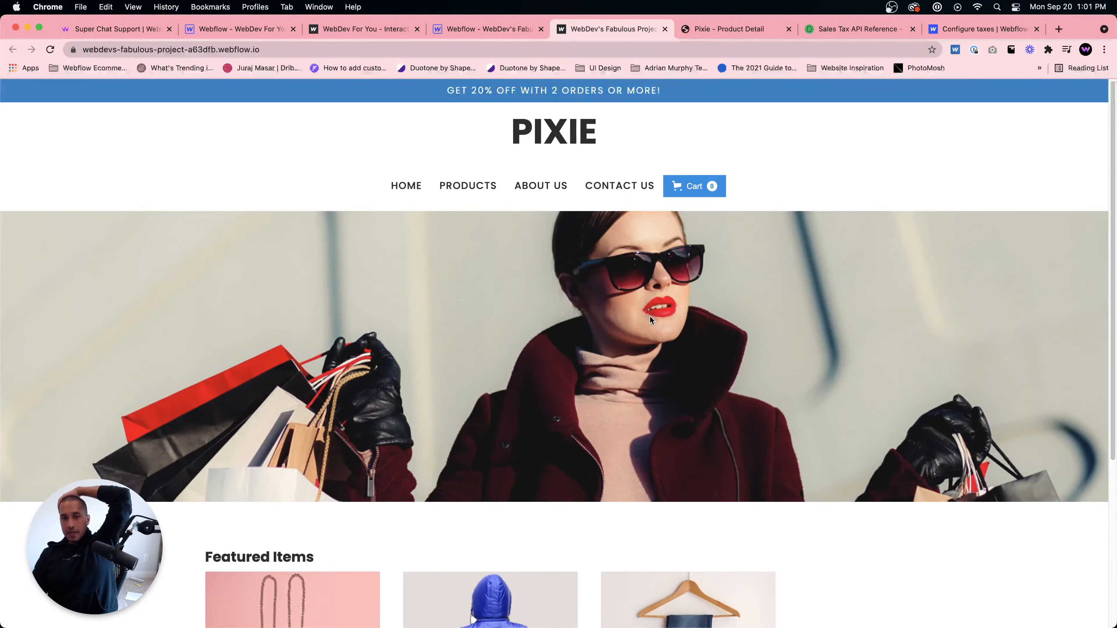
click(704, 190)
click(1089, 96)
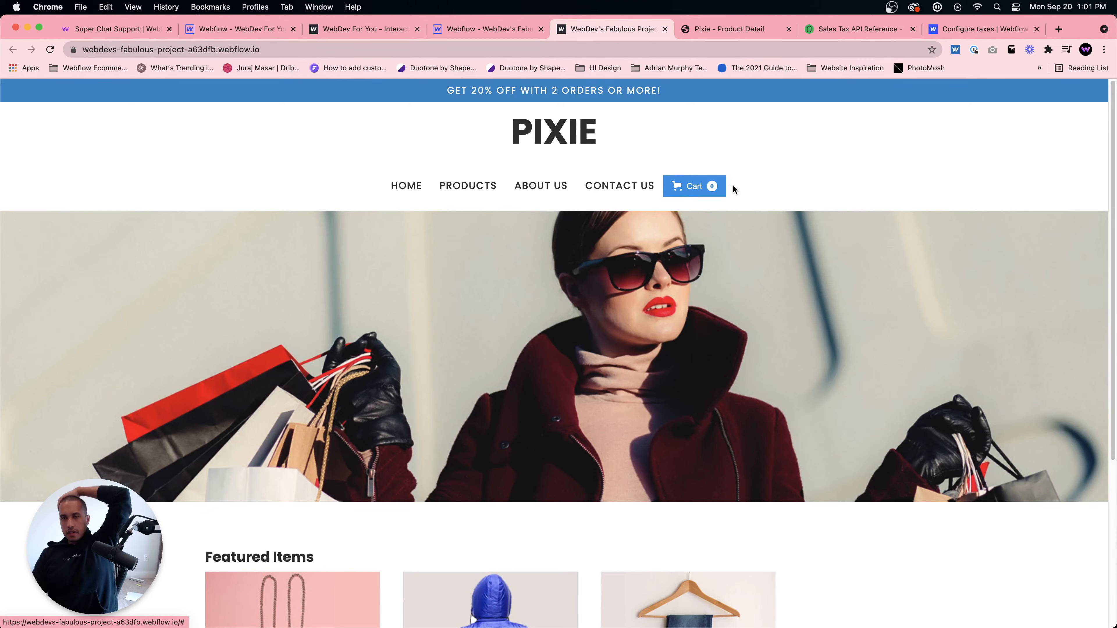
- Try setting the navbar Cart button's position to Absolute
key(ctrl+shift+Tab)
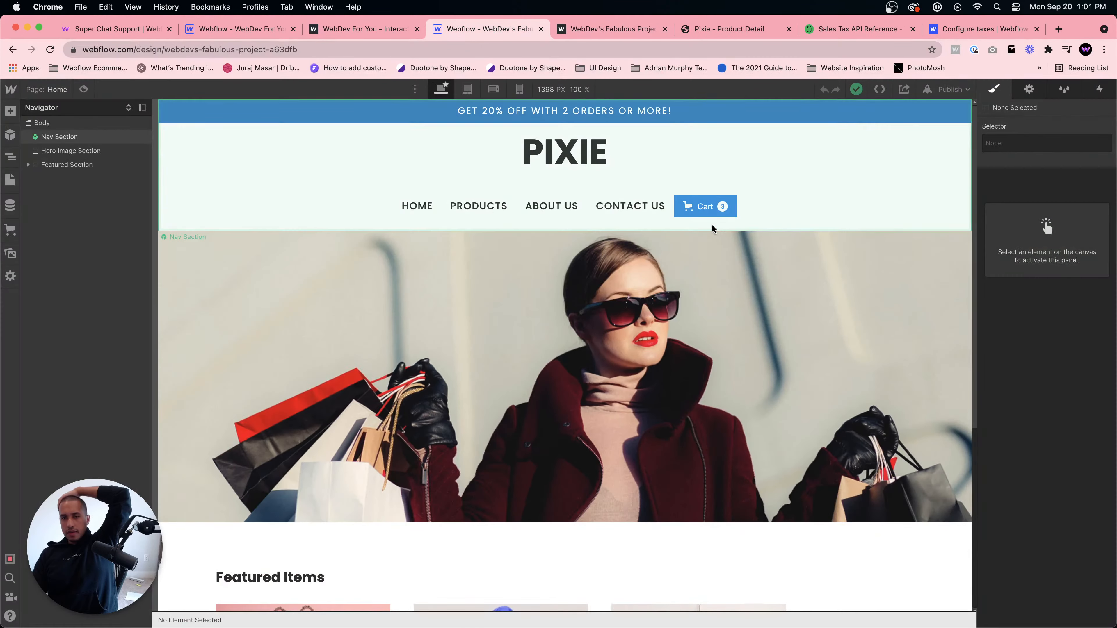
double_click(700, 215)
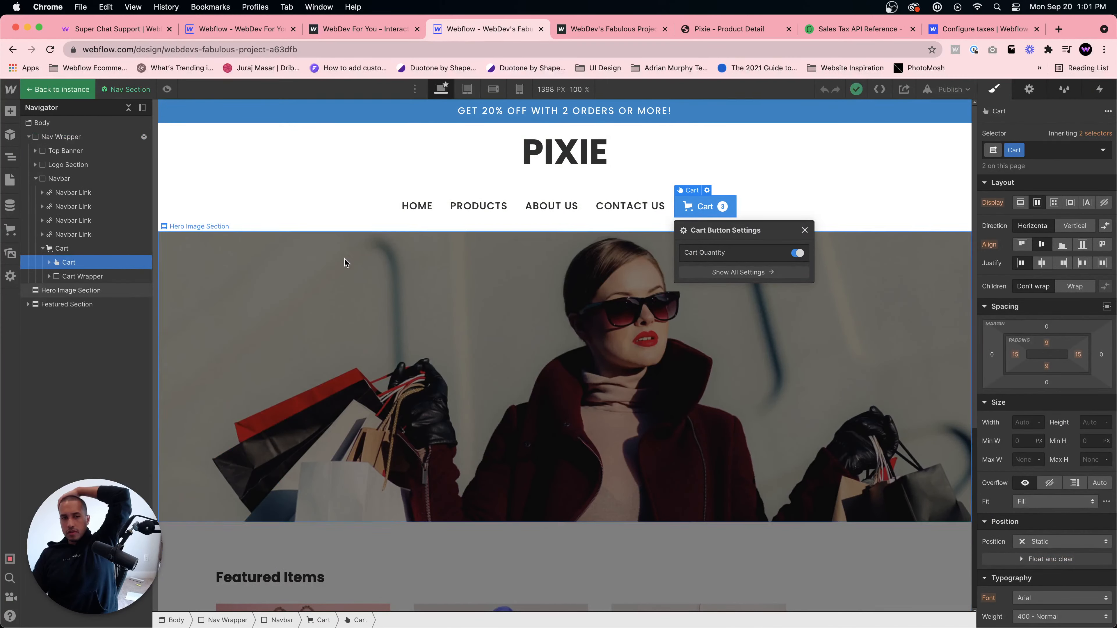
scroll(1047, 448, down, 4)
click(1064, 367)
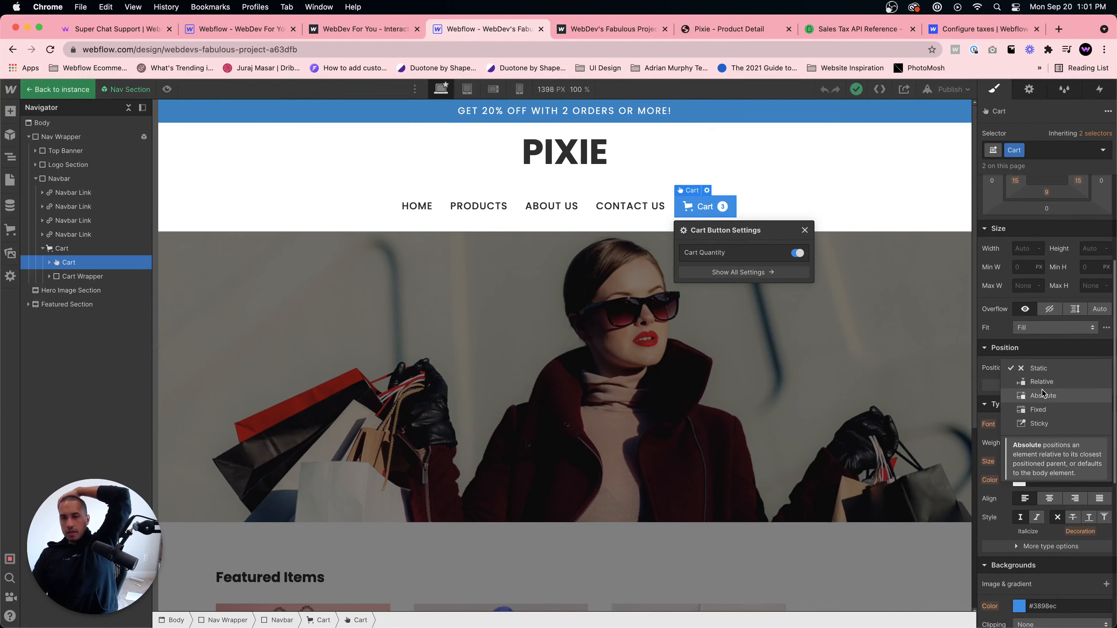
click(1064, 394)
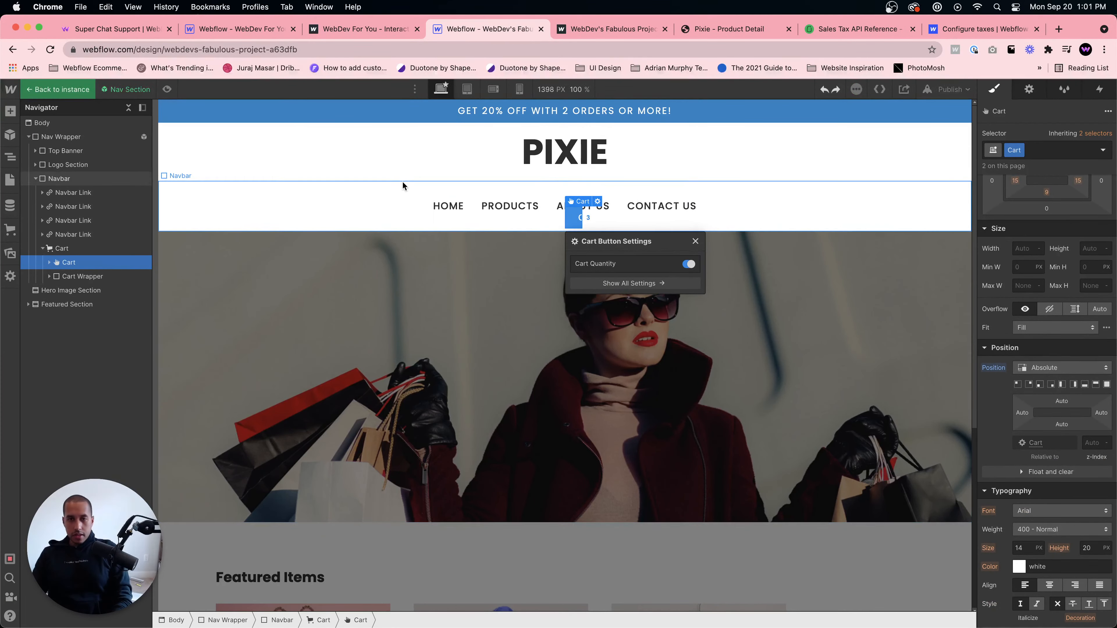
key(super+z)
- Add a Div Block inside the Navbar and move the four navbar links into it
click(334, 205)
click(478, 206)
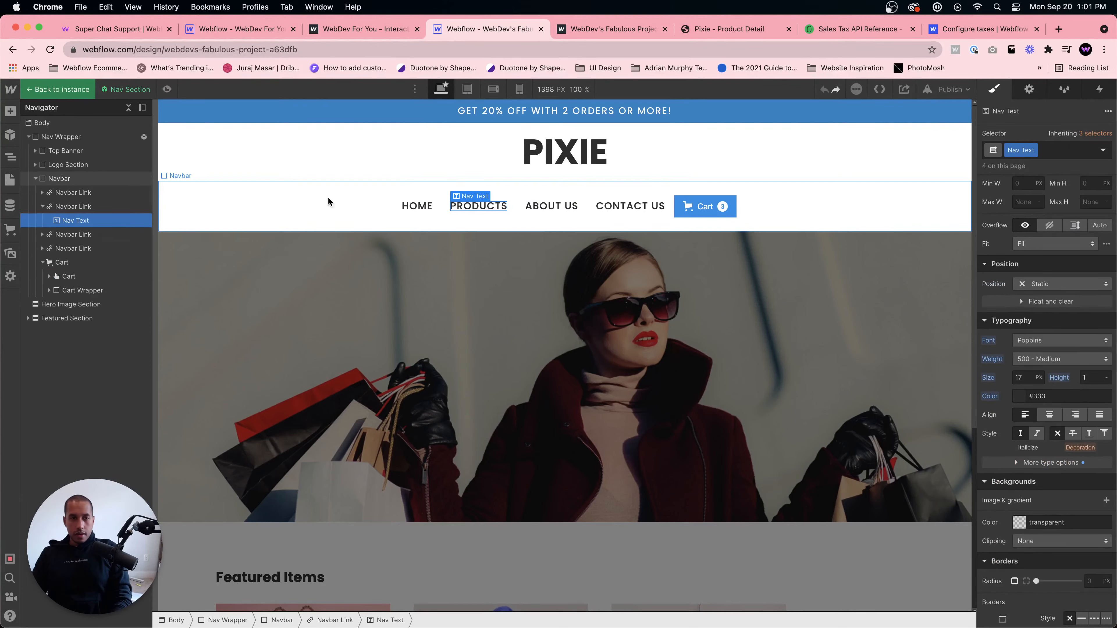
click(327, 197)
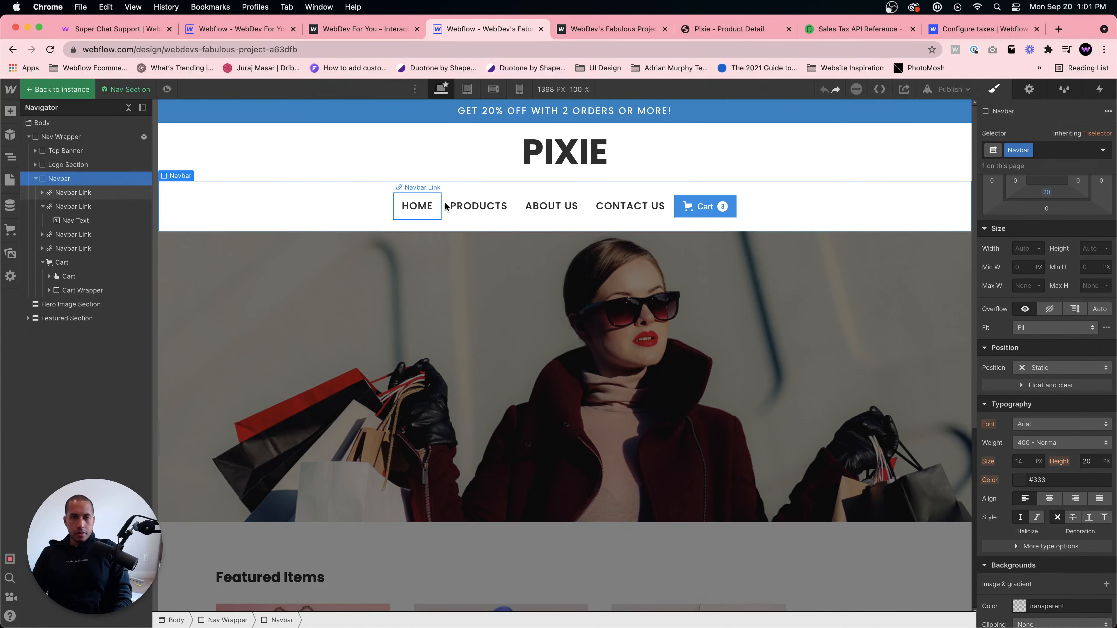
key(super+e)
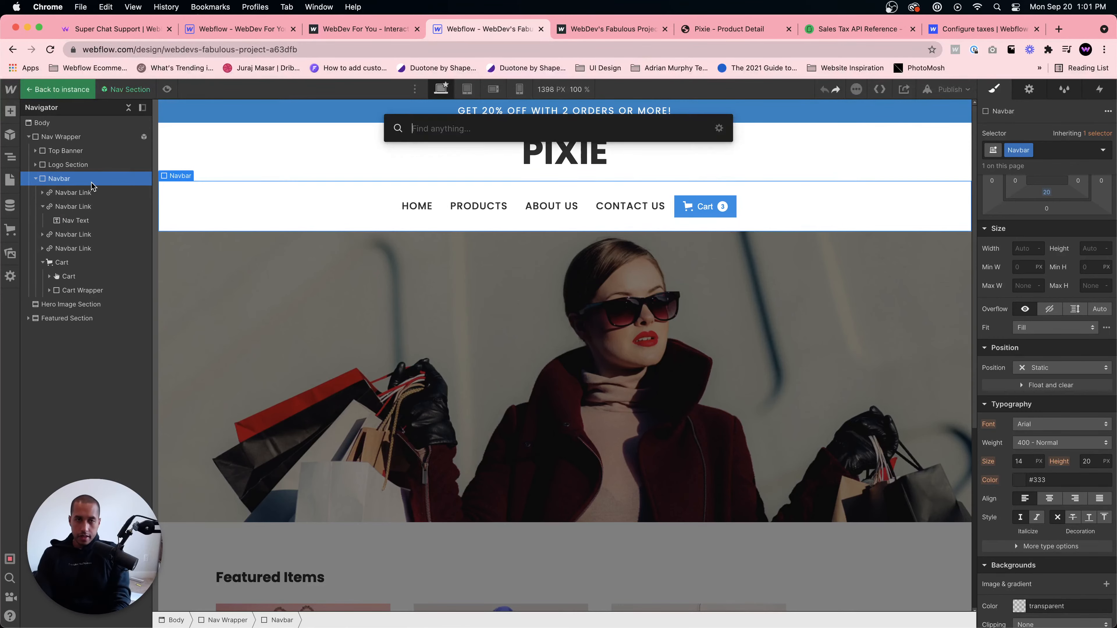
text(div)
key(Return)
drag(79, 304, 105, 219)
click(63, 223)
drag(53, 236, 100, 245)
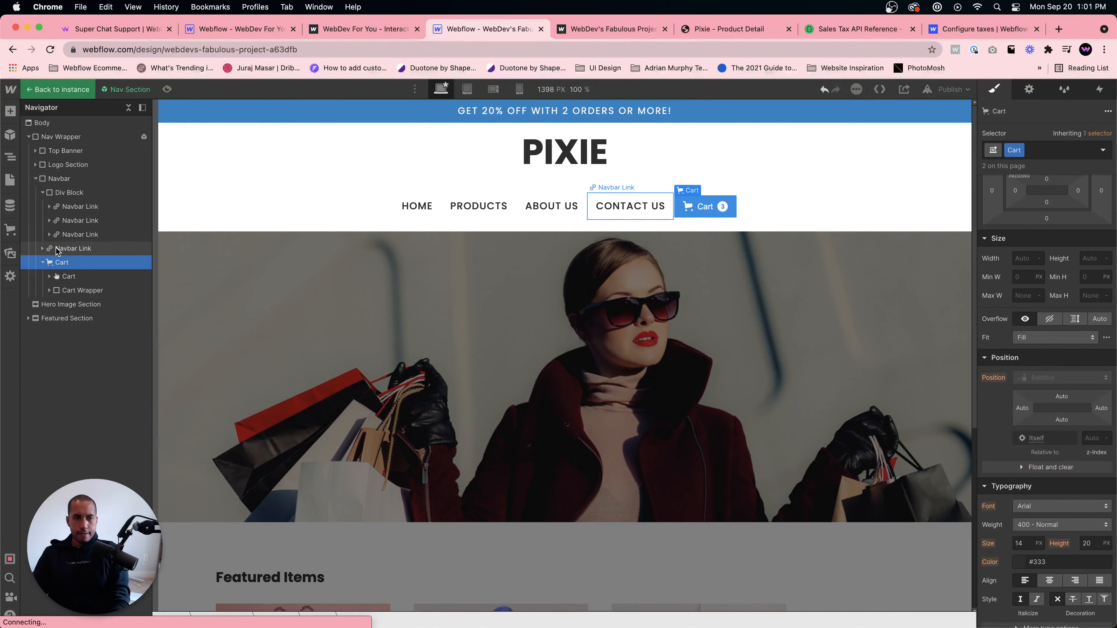
click(84, 194)
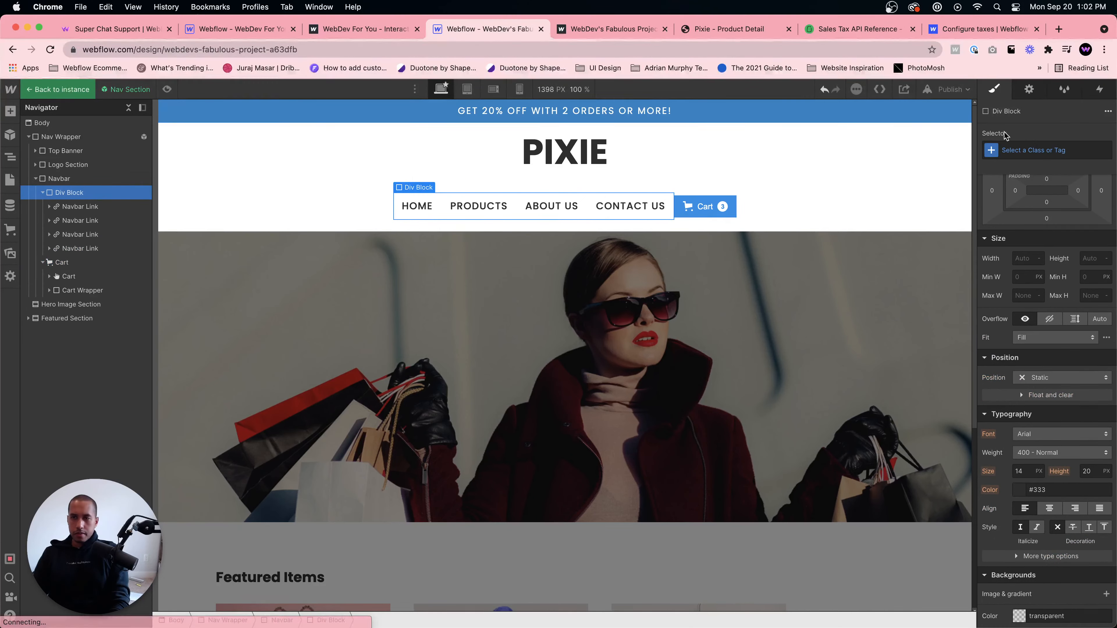
- Assign the existing Nav Wrapper class to the new div block
key(super+Return)
text(Nav r)
key(BackSpace)
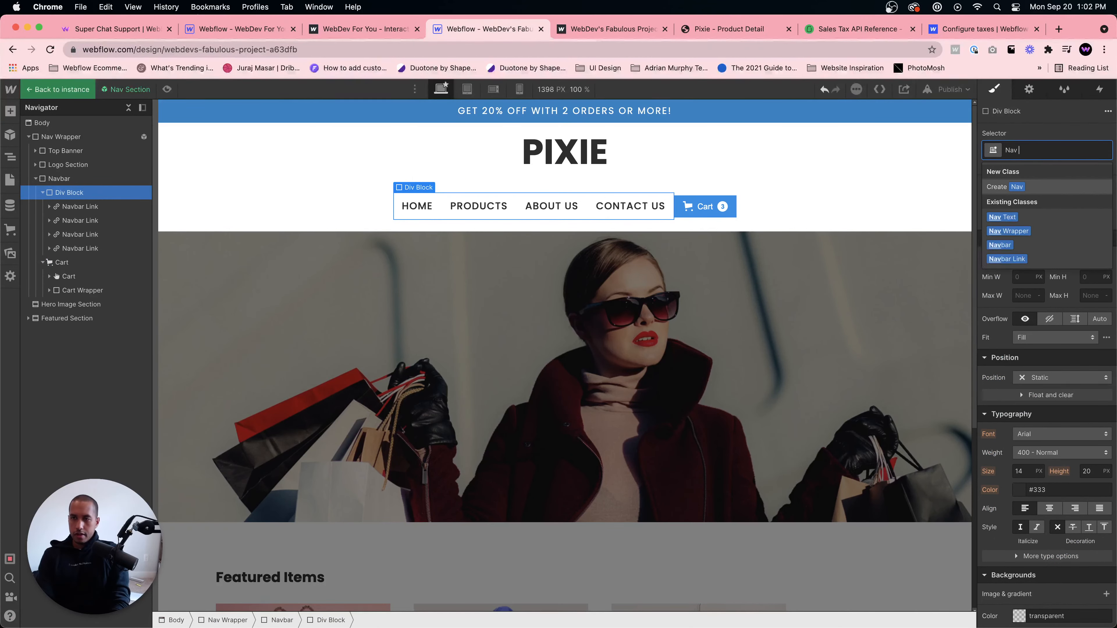
text(Wrapp)
key(Down)
key(Return)
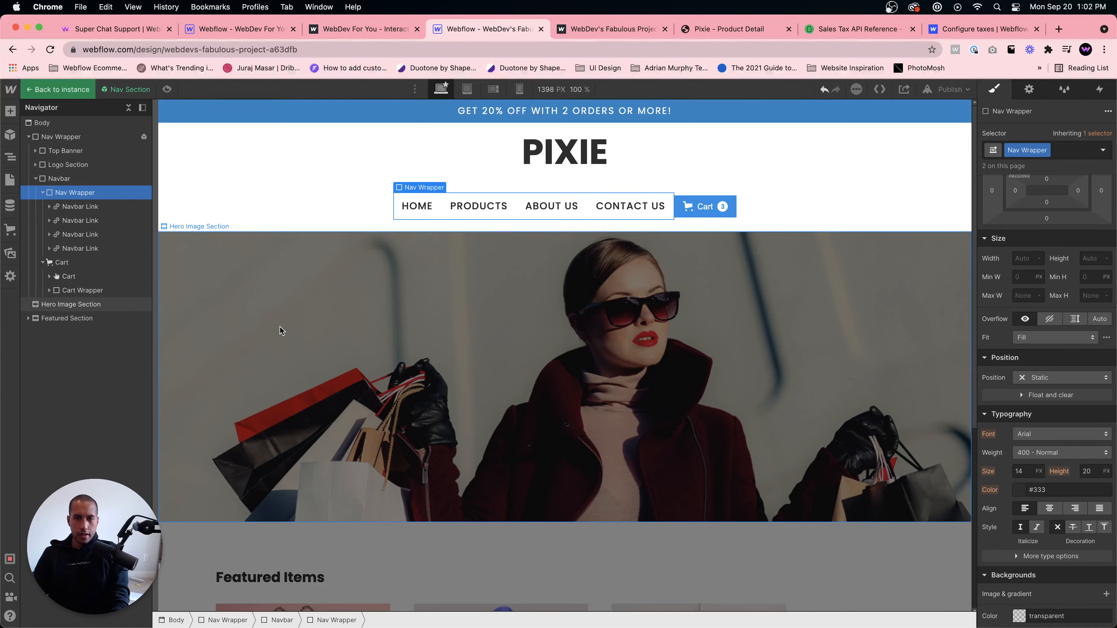
- Justify the Navbar's contents to the end of the row
click(66, 178)
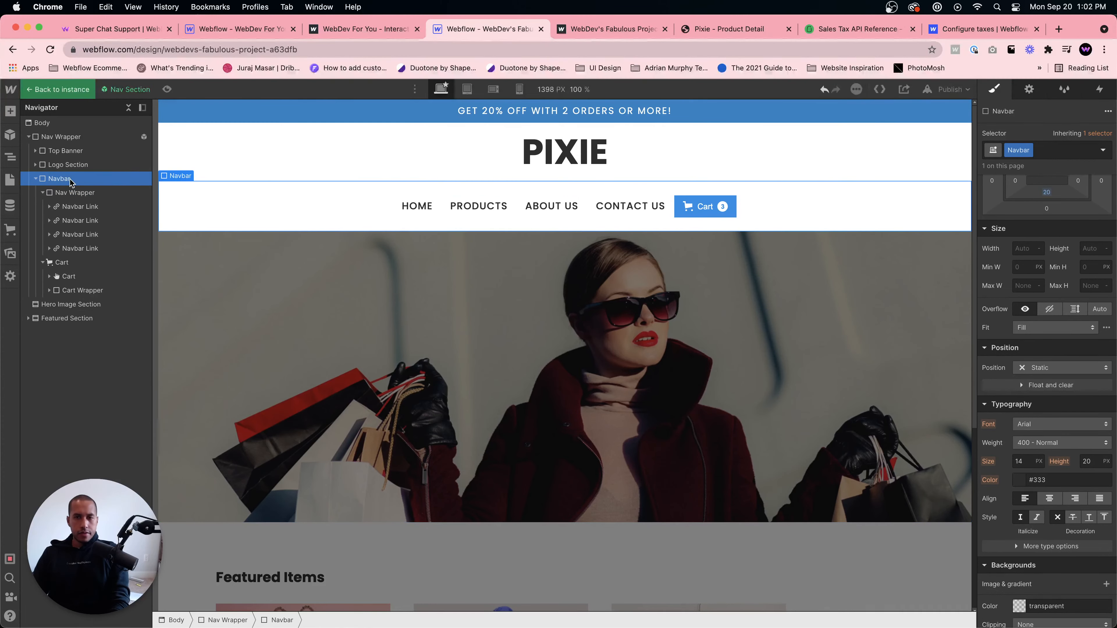
scroll(1054, 289, up, 2)
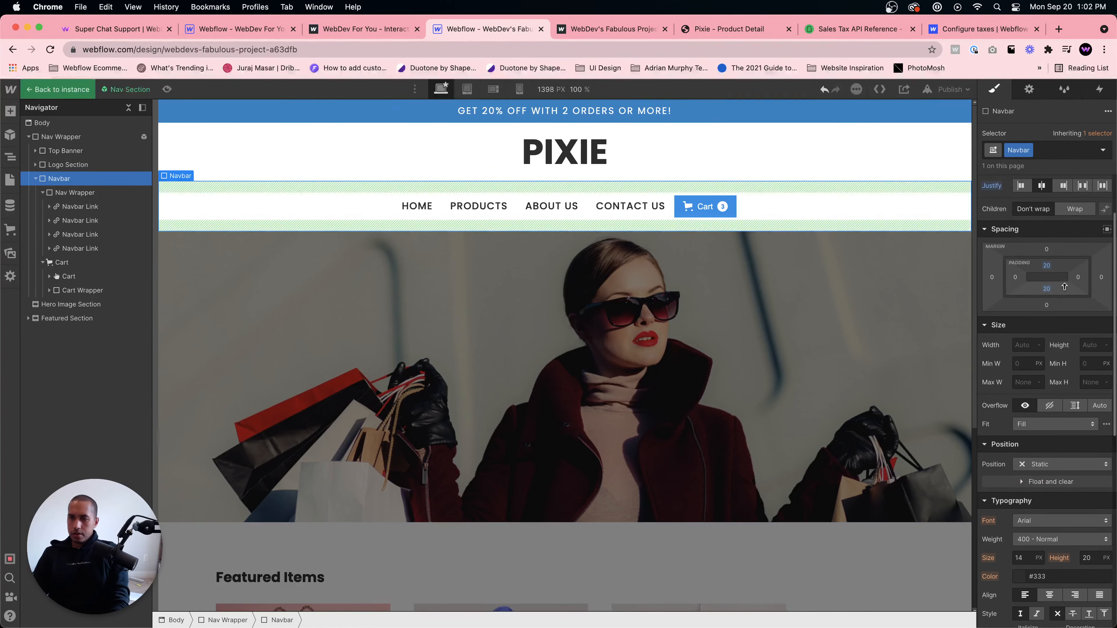
scroll(1069, 197, up, 1)
click(1063, 186)
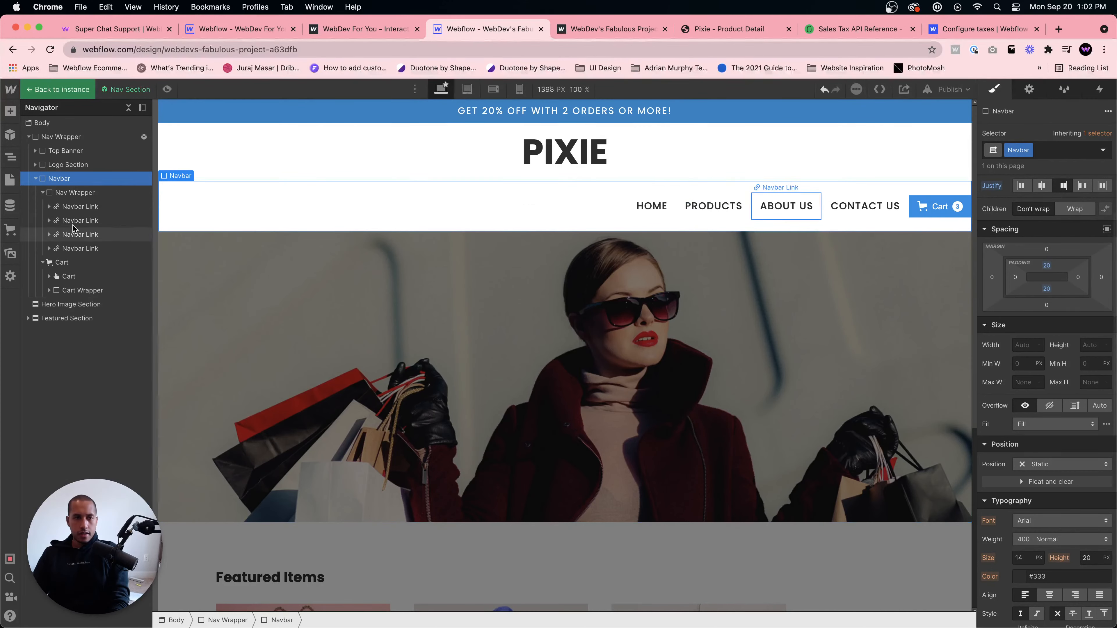
- Center the Nav Wrapper horizontally with auto left and right margins
click(74, 193)
scroll(1024, 211, up, 2)
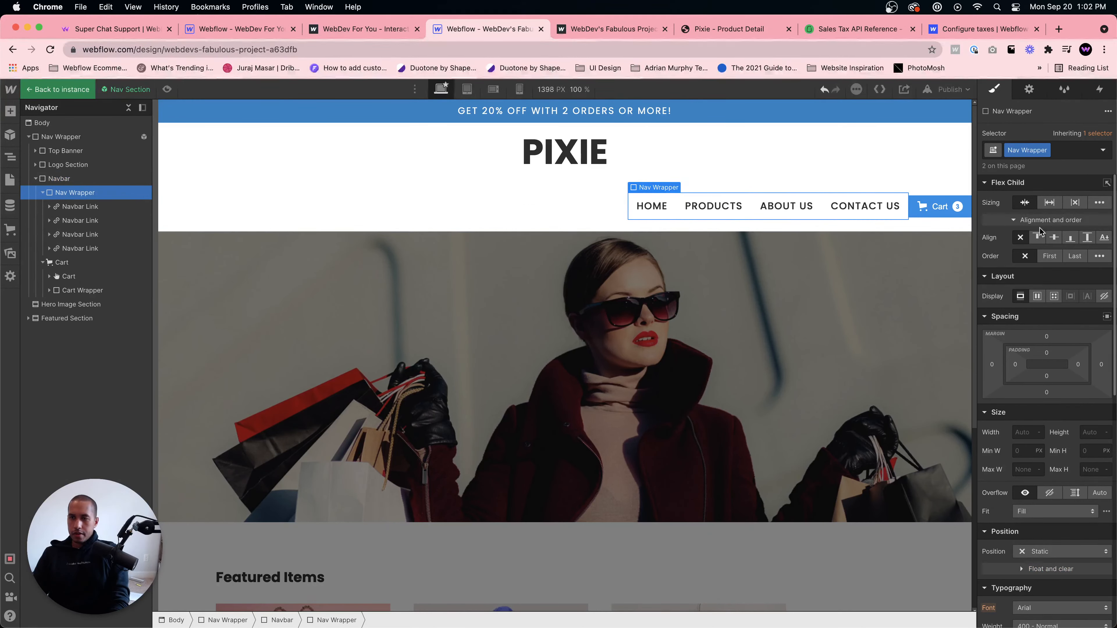
click(1106, 316)
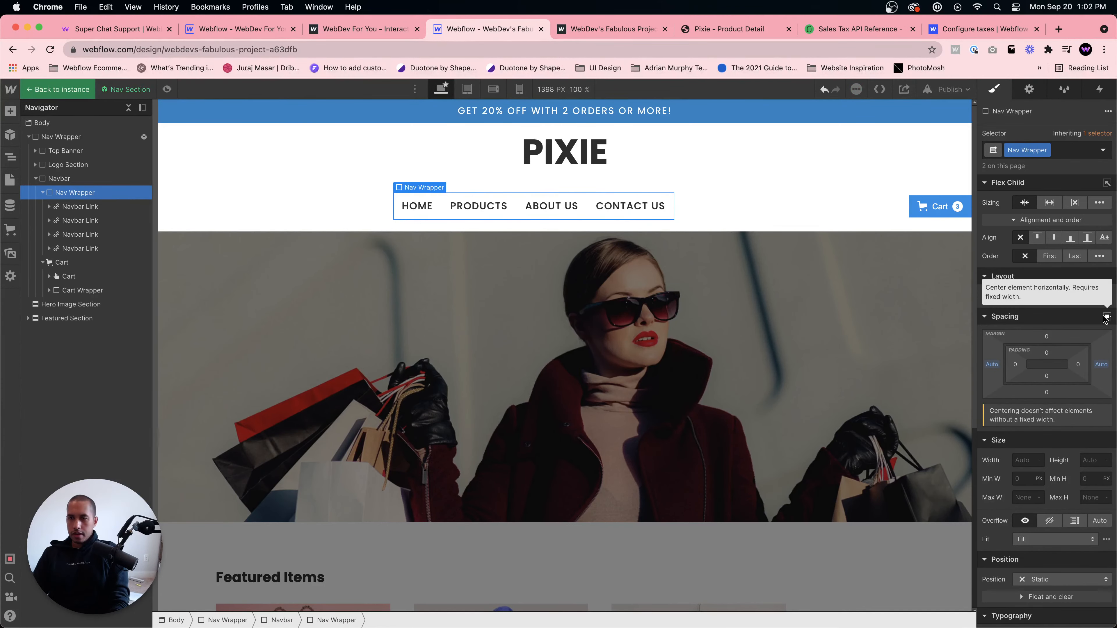
- Set the Cart button's right margin to 40 px
click(932, 207)
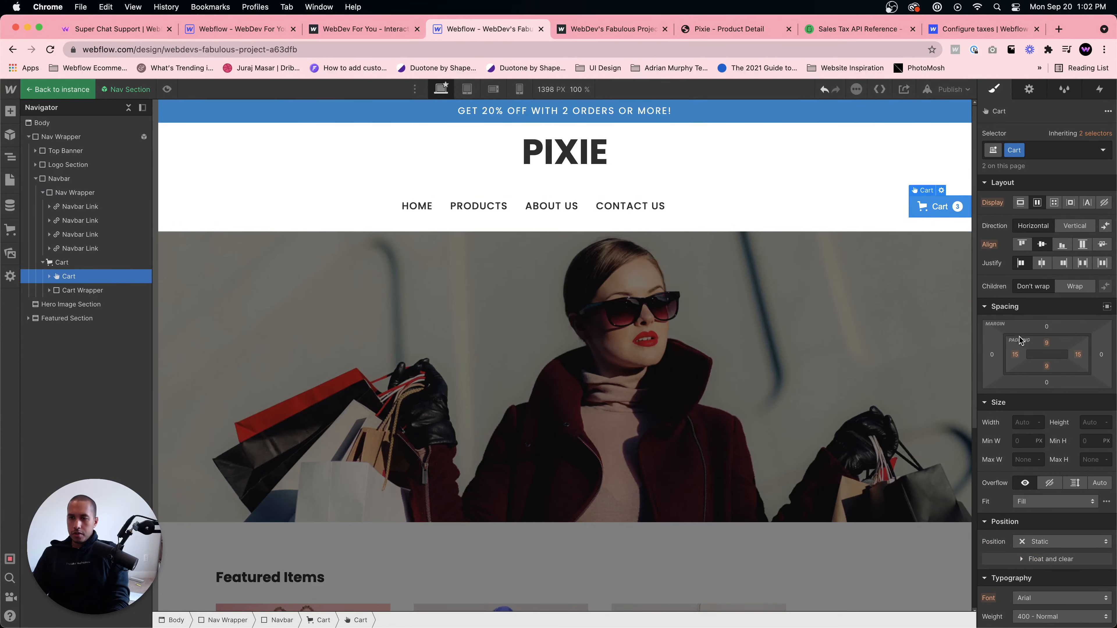
click(629, 206)
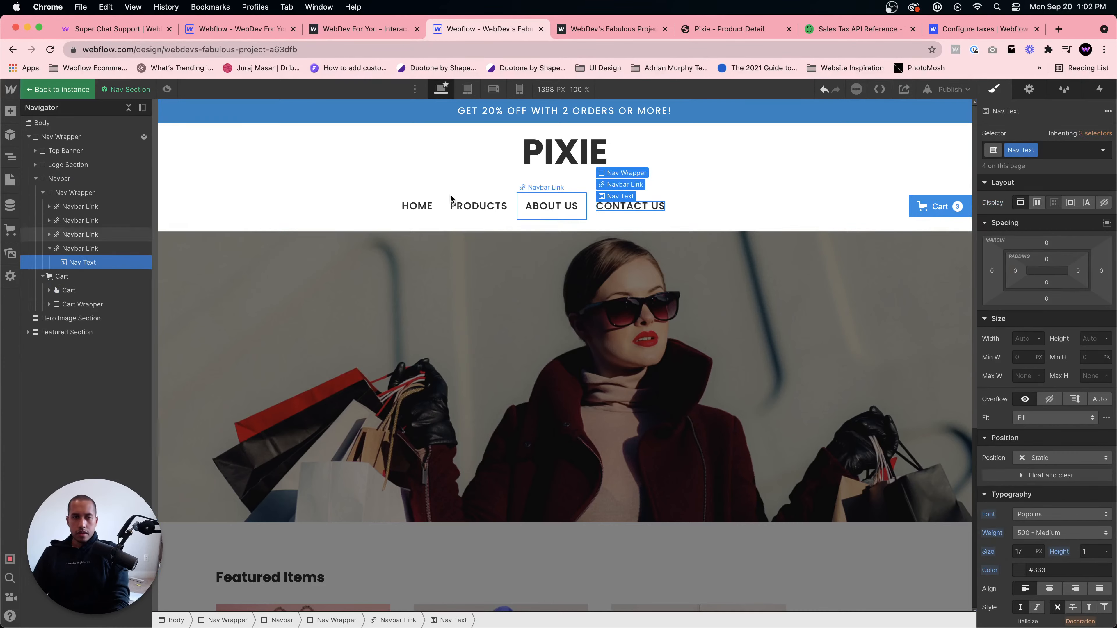
click(232, 199)
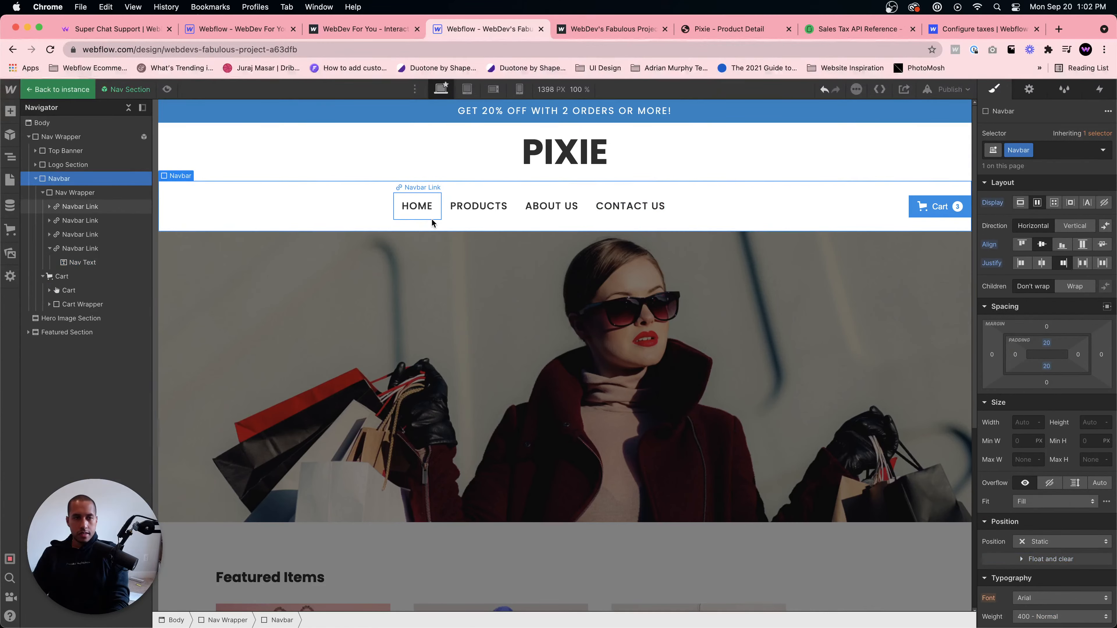
click(445, 216)
click(336, 621)
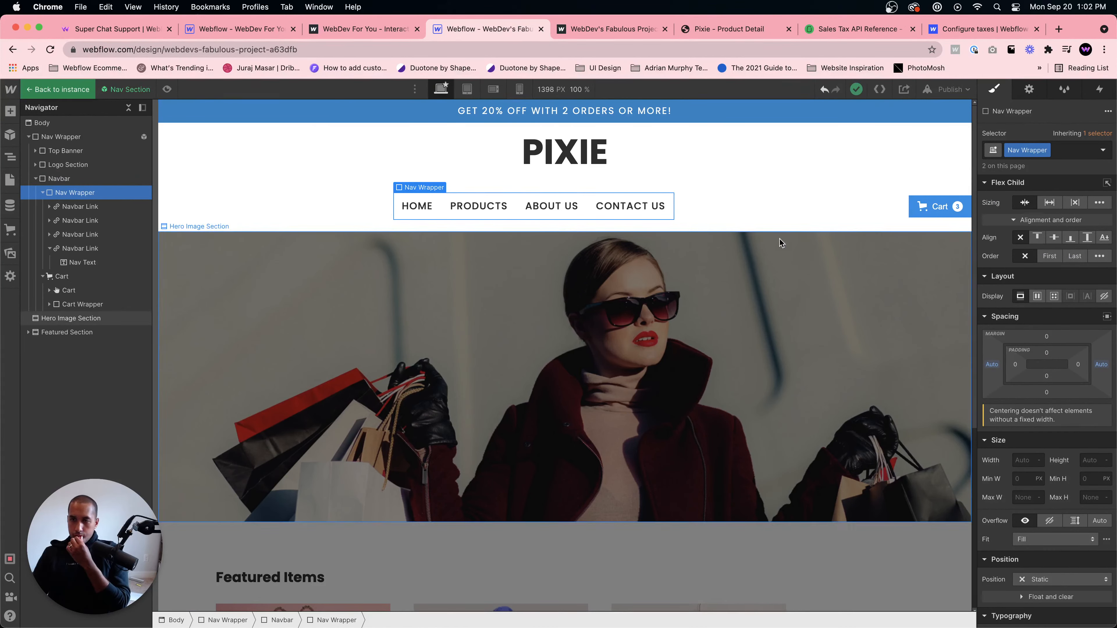
click(738, 206)
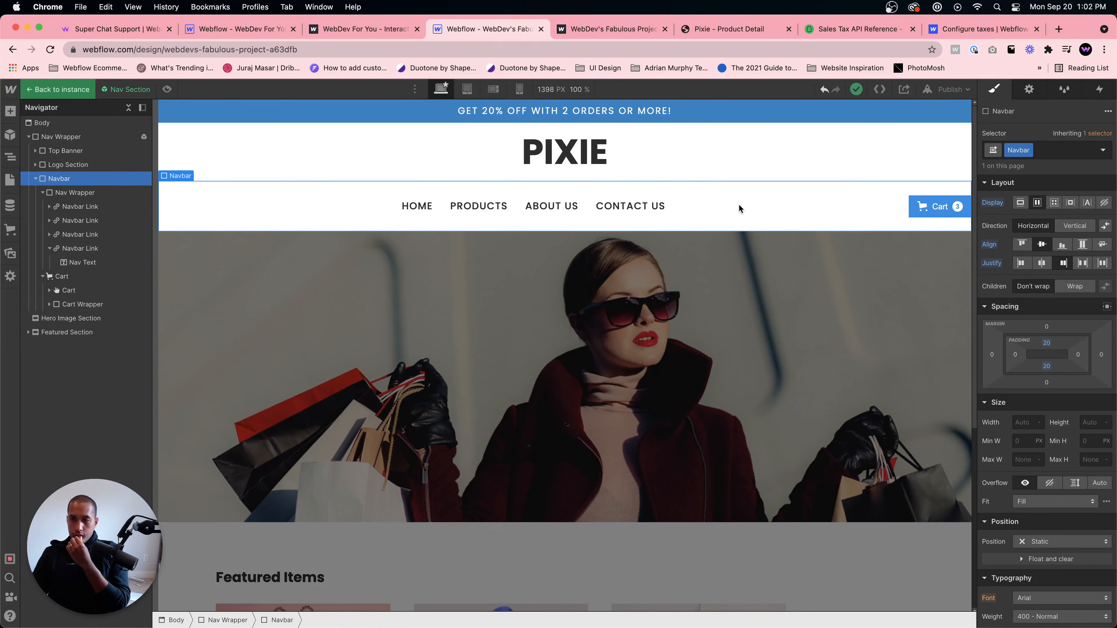
click(935, 215)
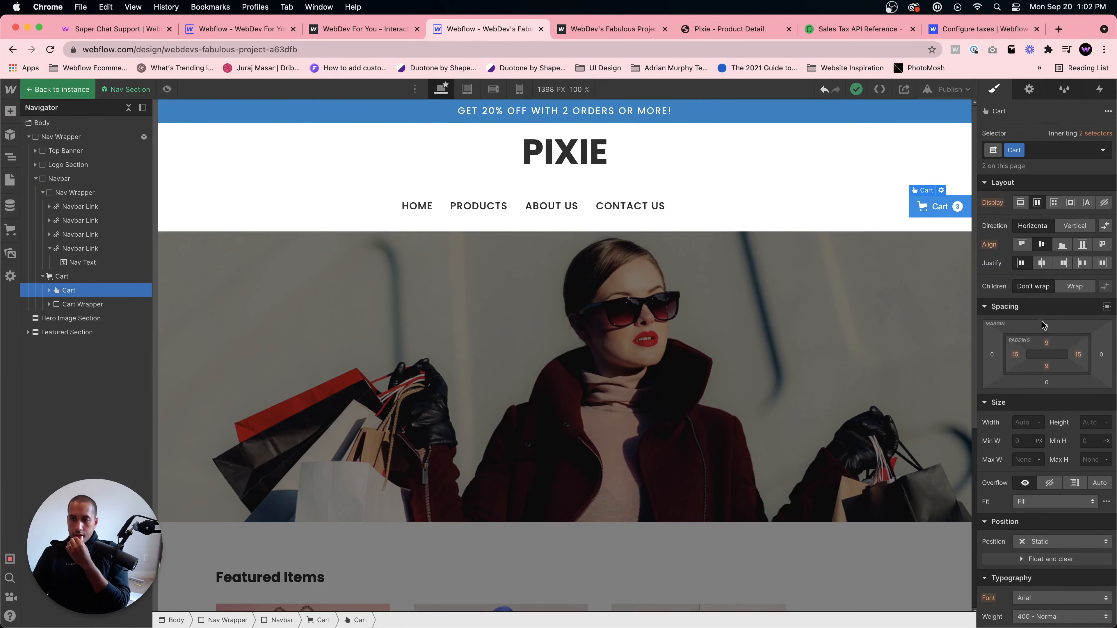
click(1101, 354)
text(4)
key(Return)
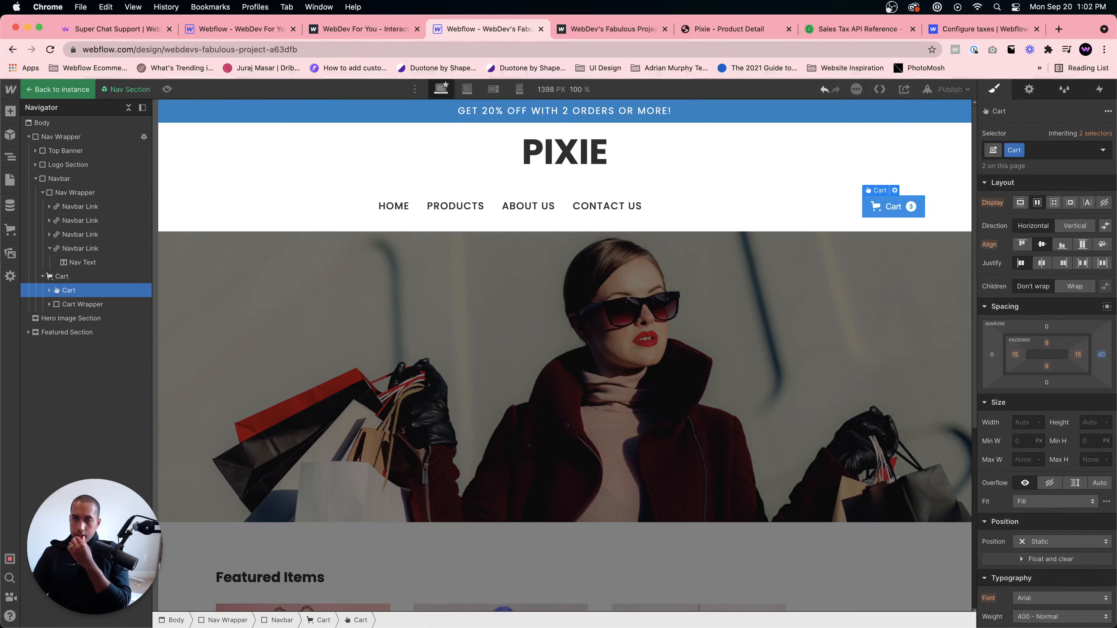
- Try changing the Nav Wrapper's flex sizing and display setting, undoing the display change
click(569, 198)
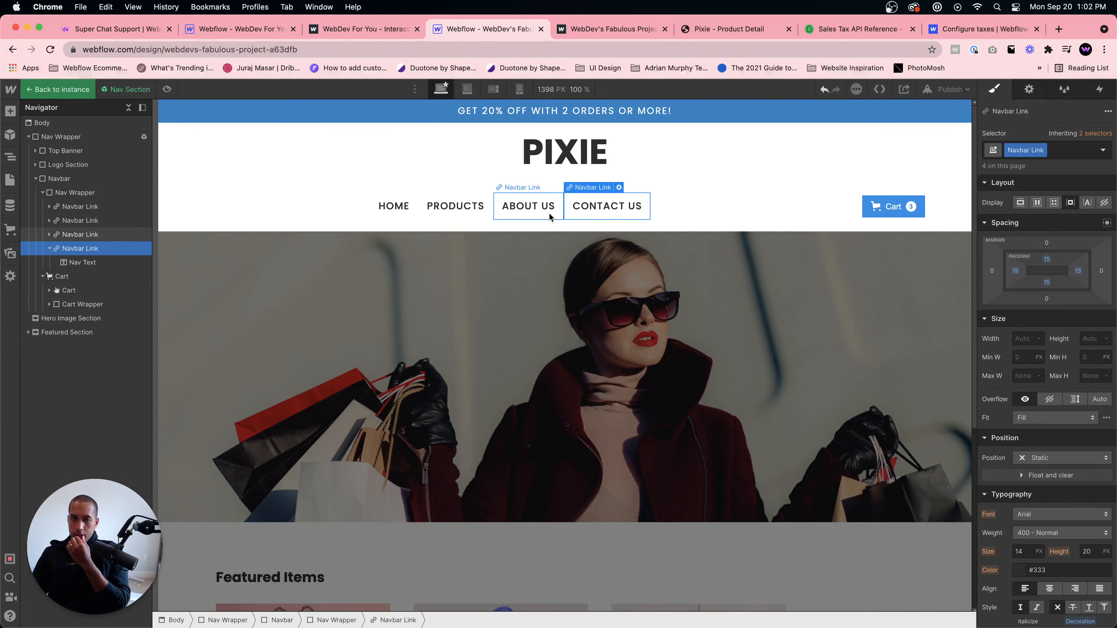
click(81, 194)
click(84, 207)
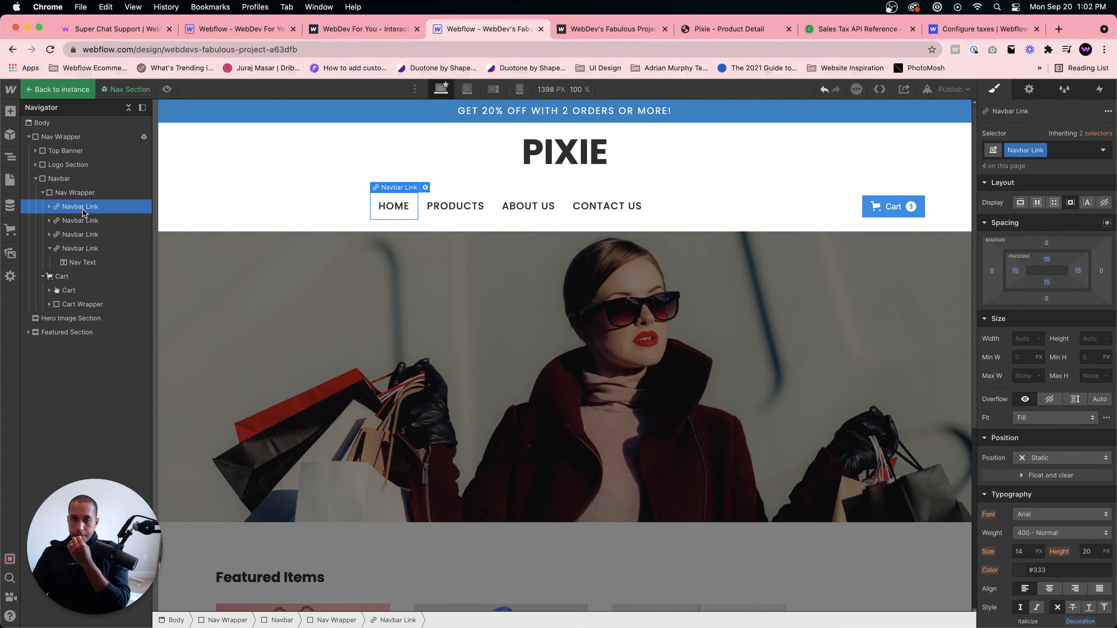
click(82, 194)
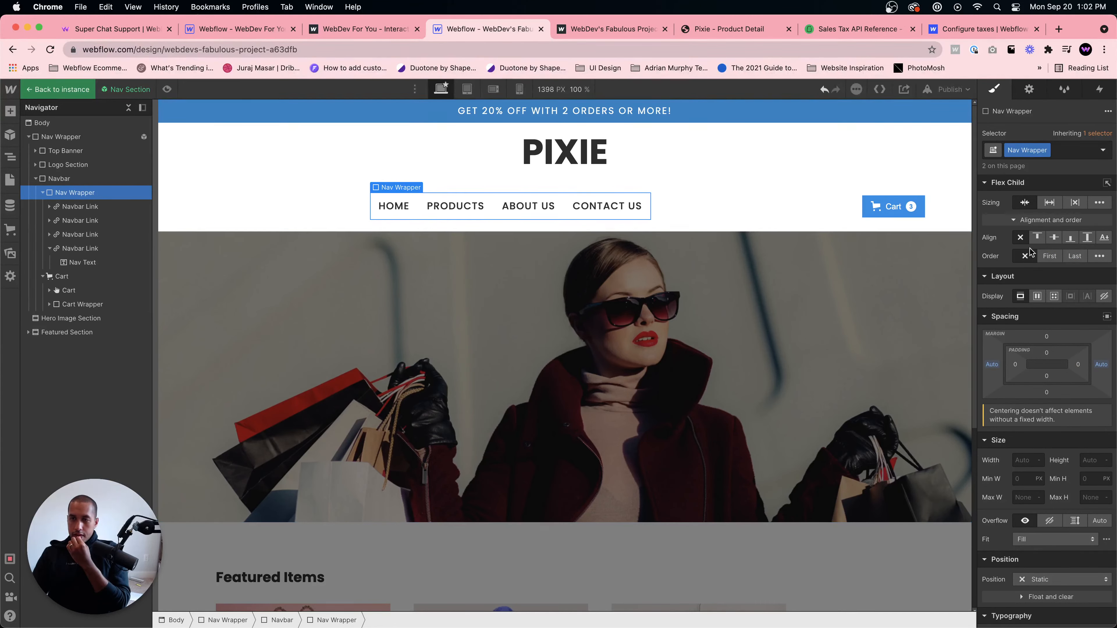
click(1050, 204)
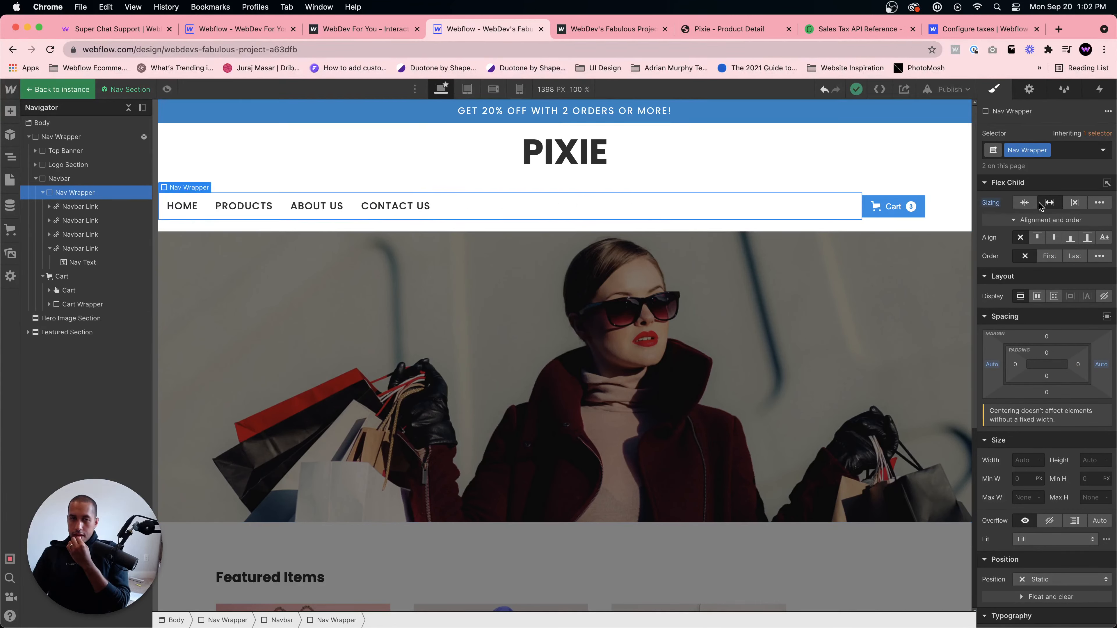
click(1024, 203)
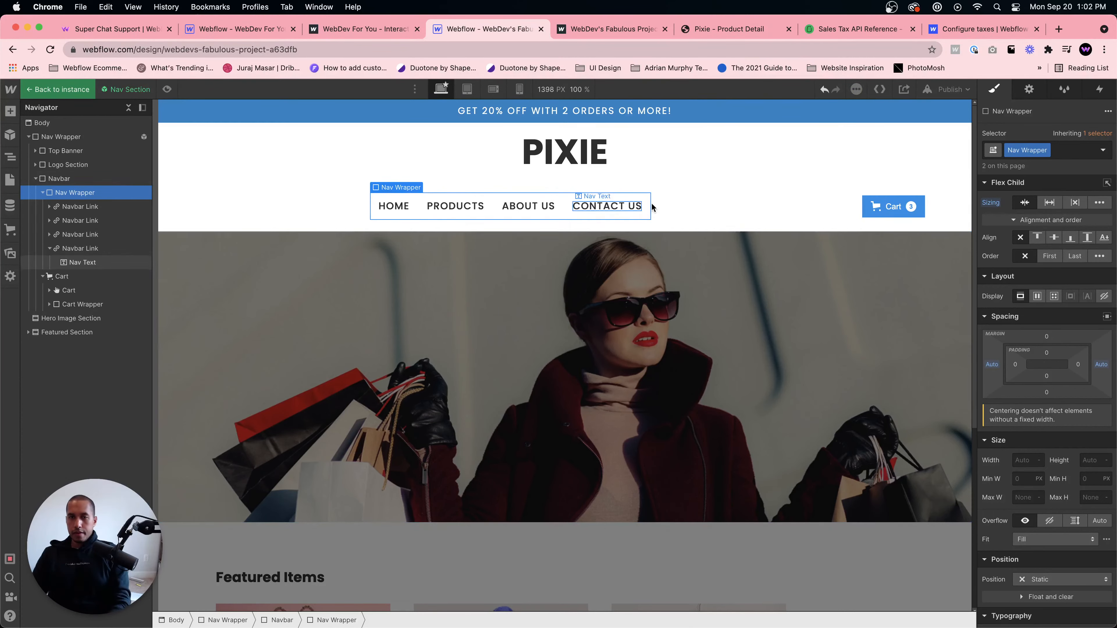
click(692, 220)
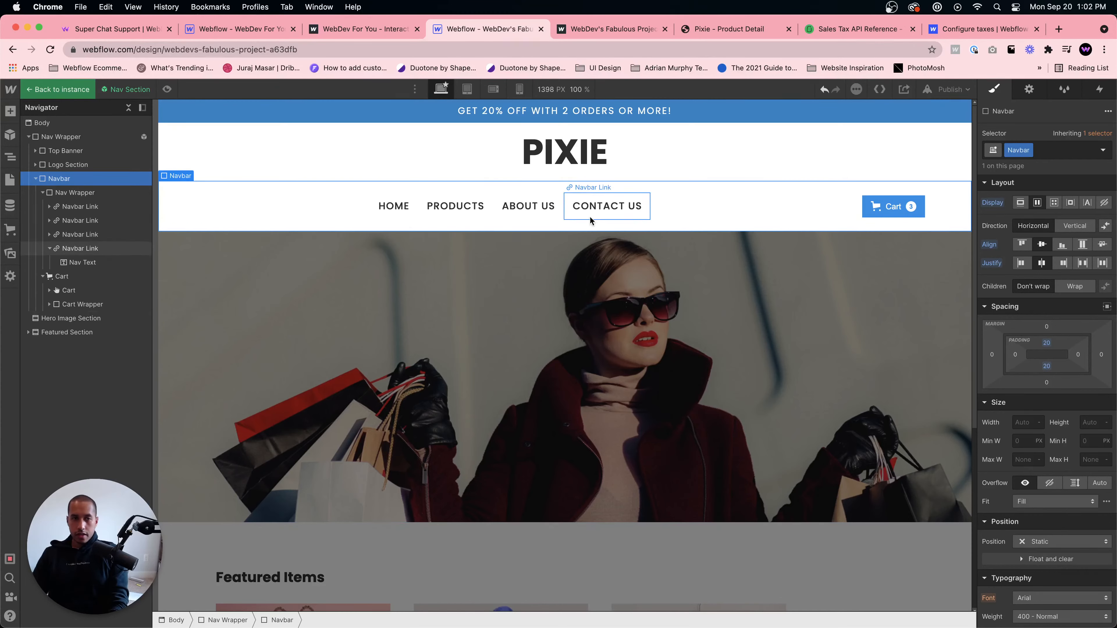
click(93, 193)
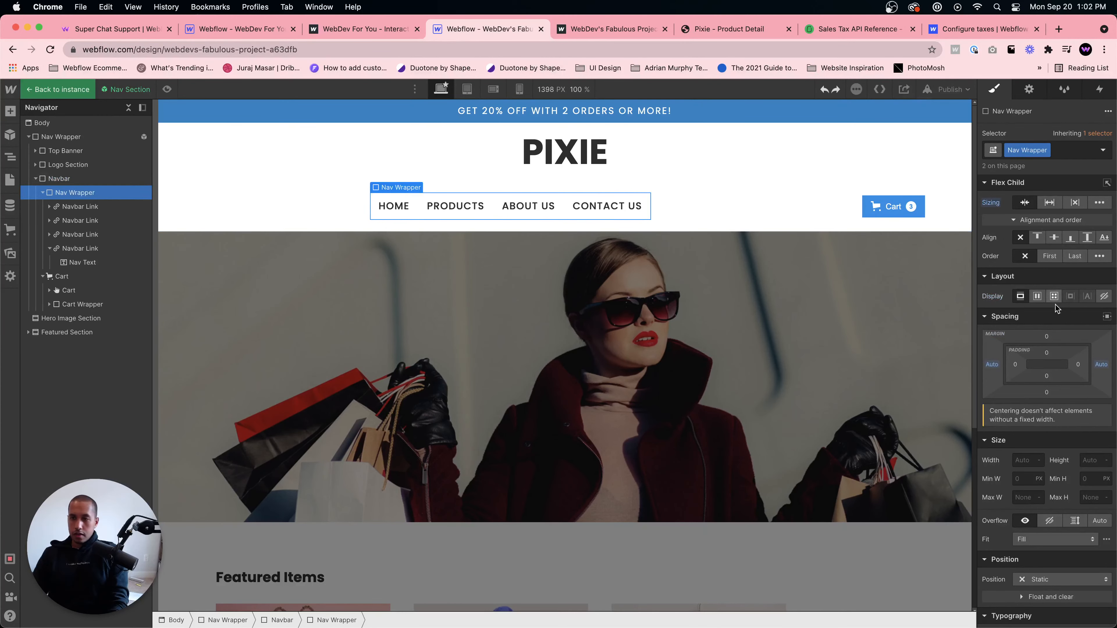
click(1037, 296)
key(super+z)
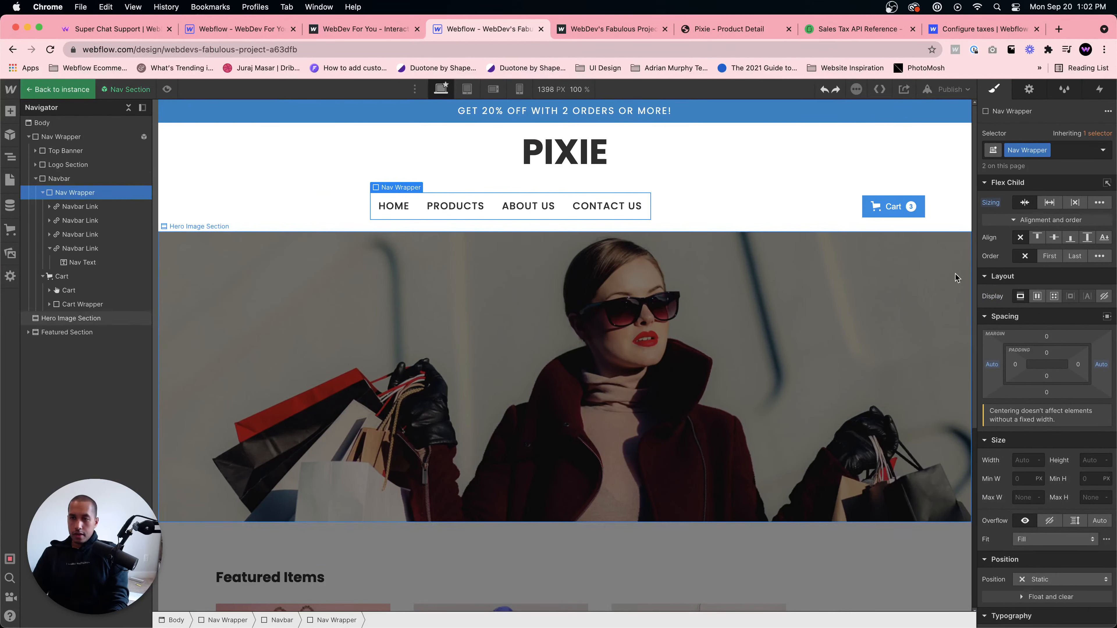
- Clear the Nav Wrapper's auto left and right margins
click(704, 209)
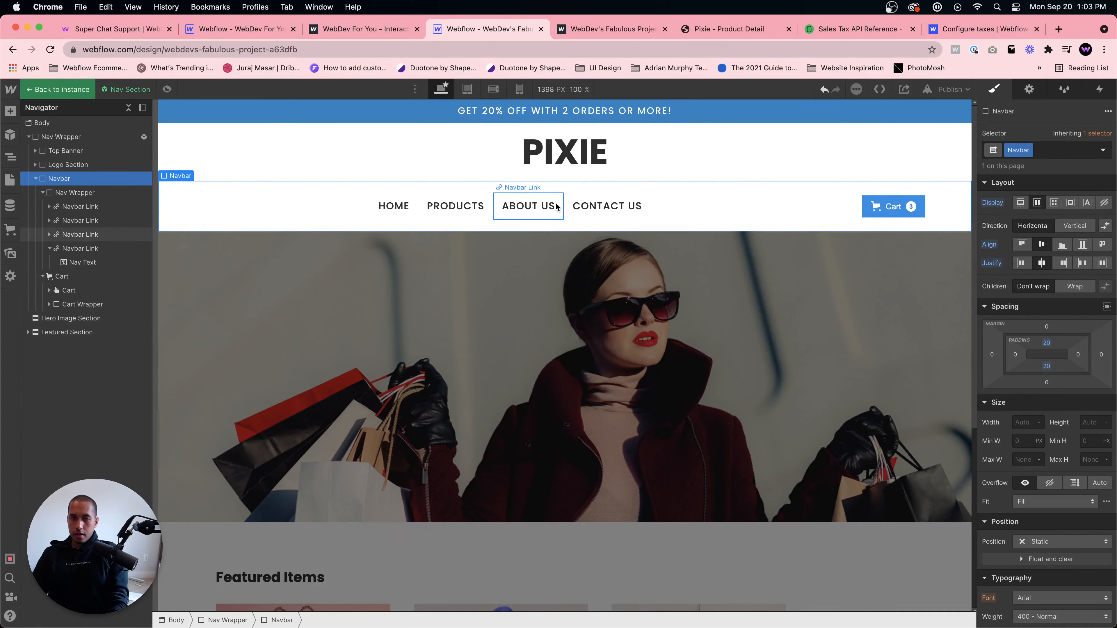
click(528, 206)
click(90, 196)
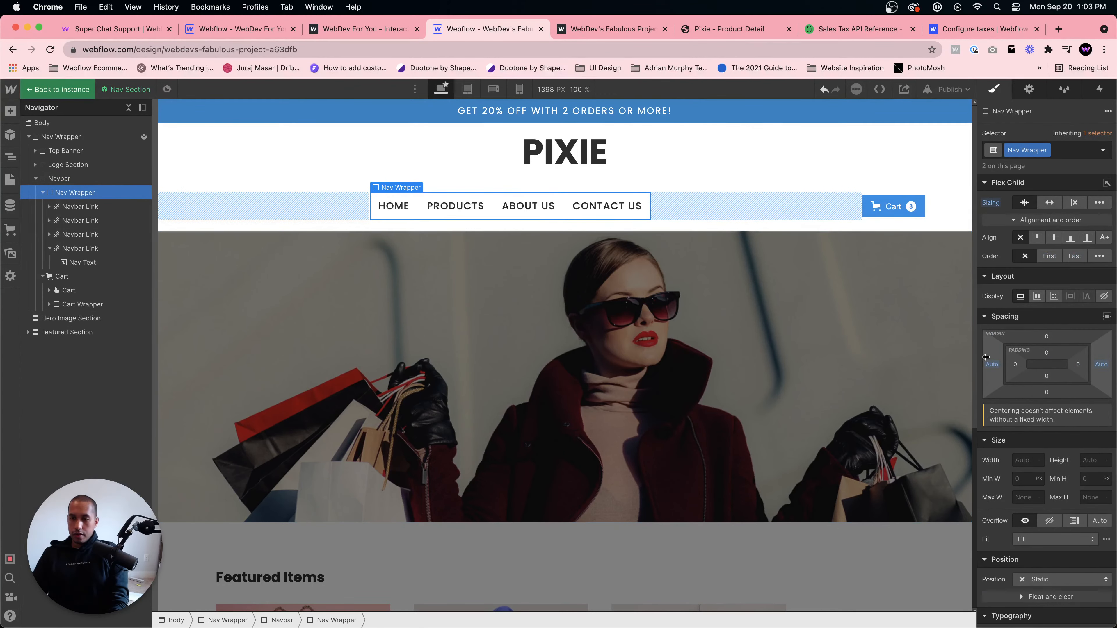
alt+click(994, 366)
alt+click(1088, 367)
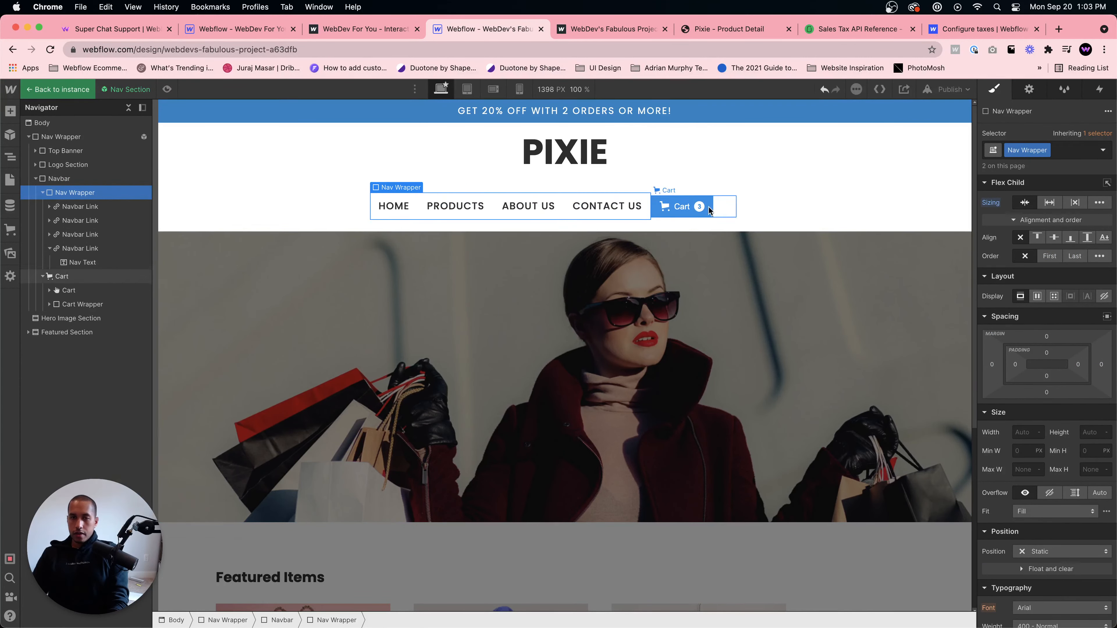
- Set the outer Cart element's right margin to 0
click(725, 210)
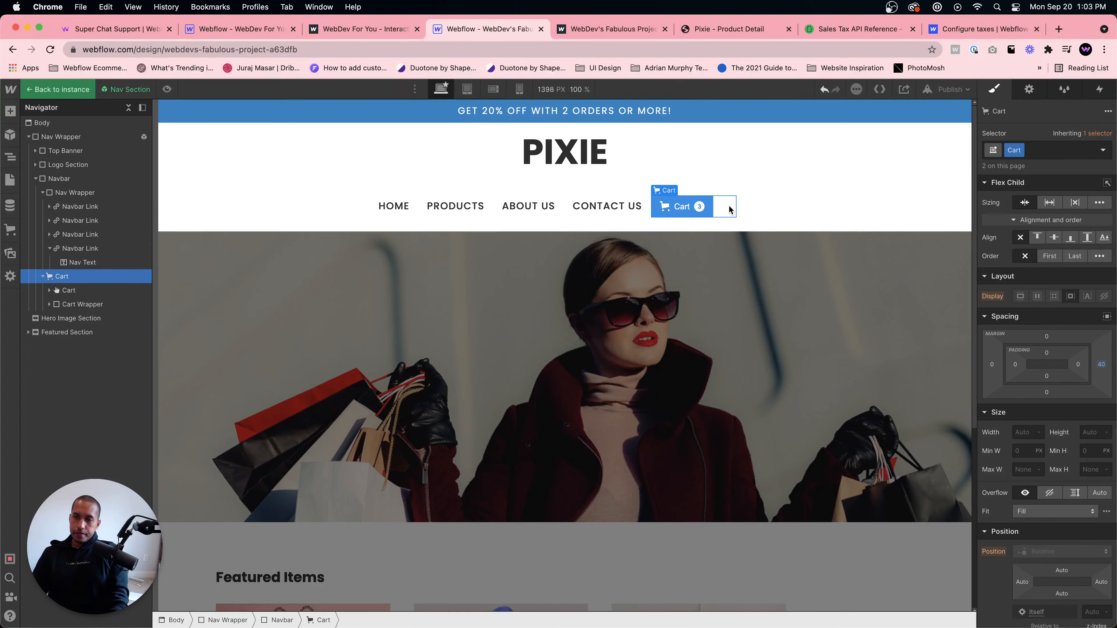
click(1100, 368)
text(0)
key(Return)
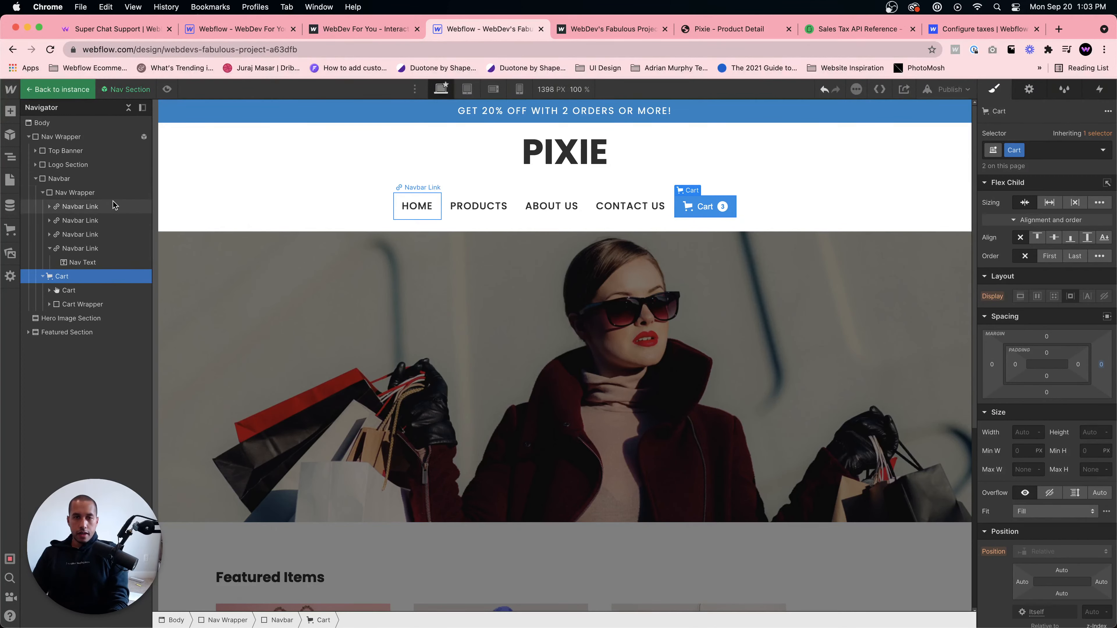
- Open the site's publish options
click(750, 197)
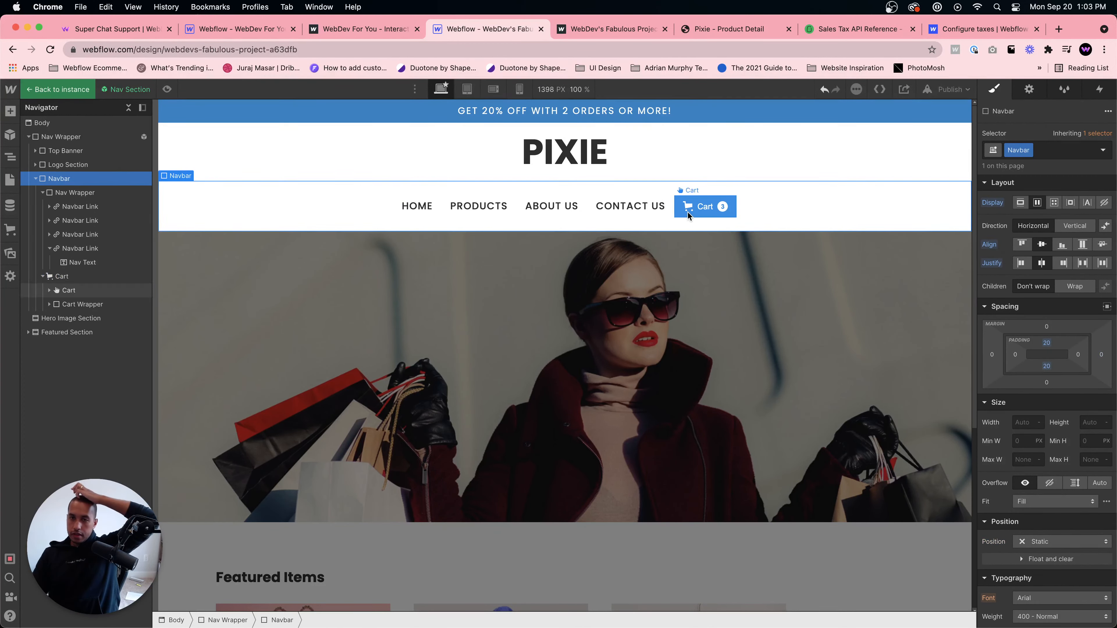
click(697, 212)
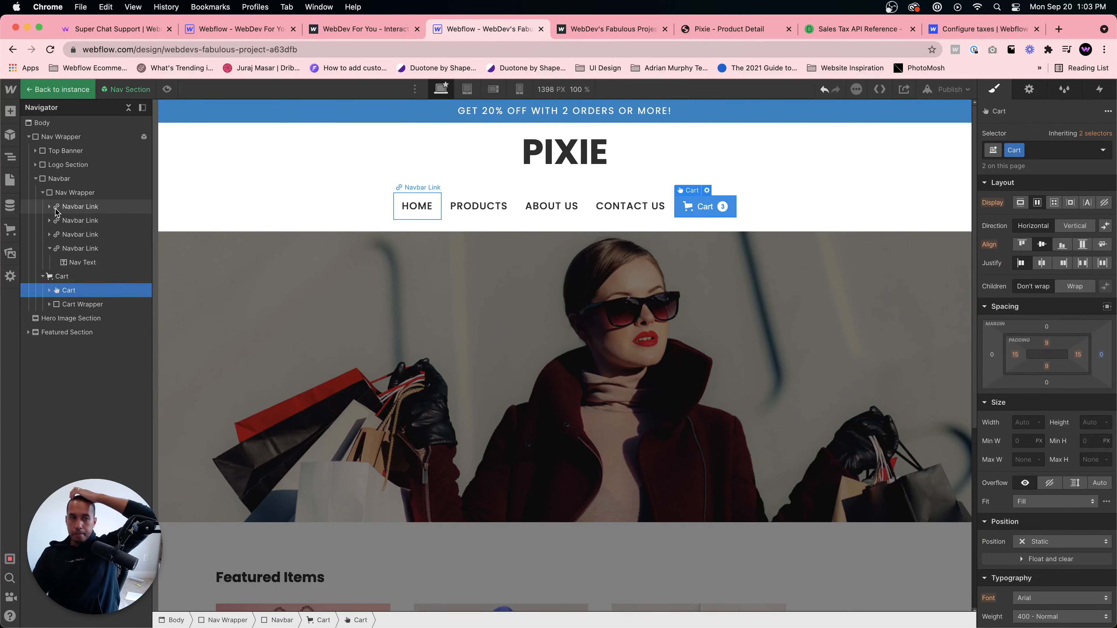
click(797, 192)
click(950, 89)
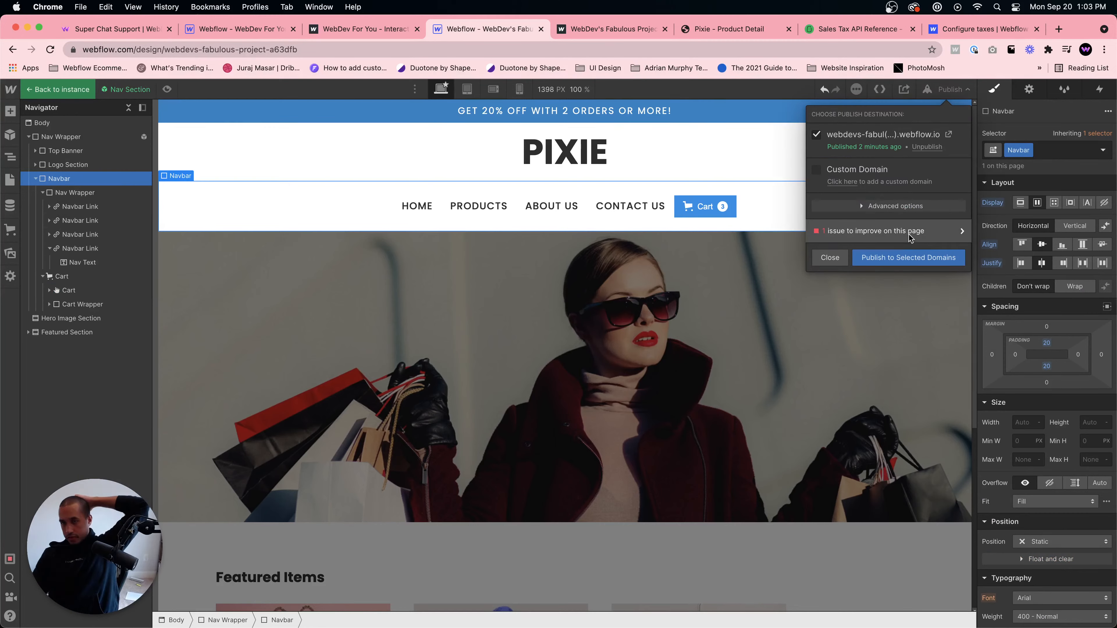
- Switch to the published site and open and close its cart panel
click(587, 30)
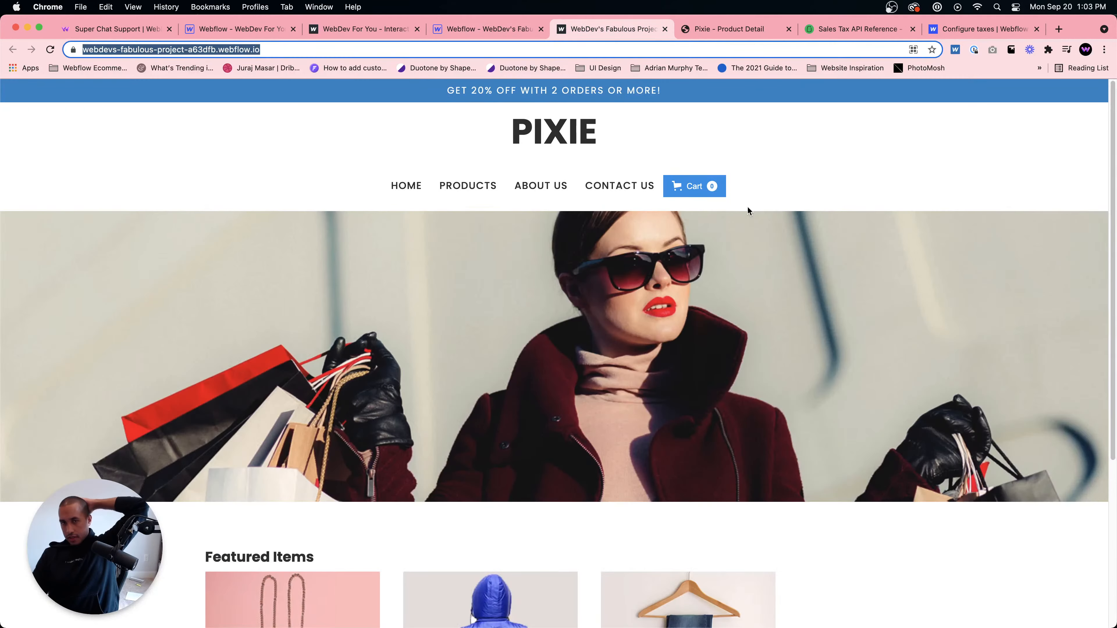
click(697, 189)
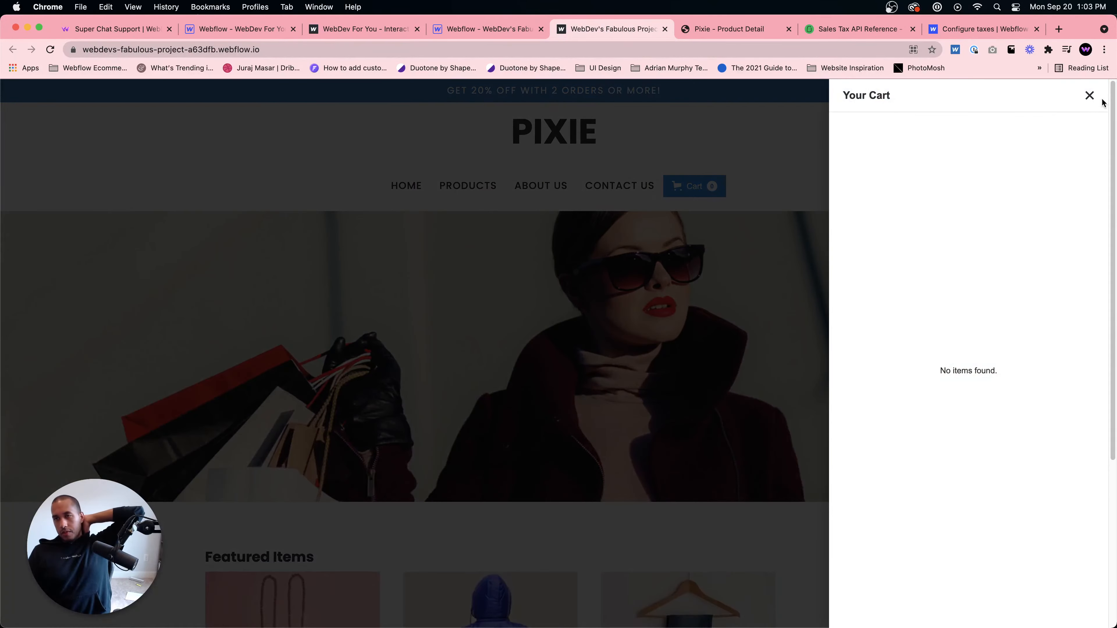
click(1084, 100)
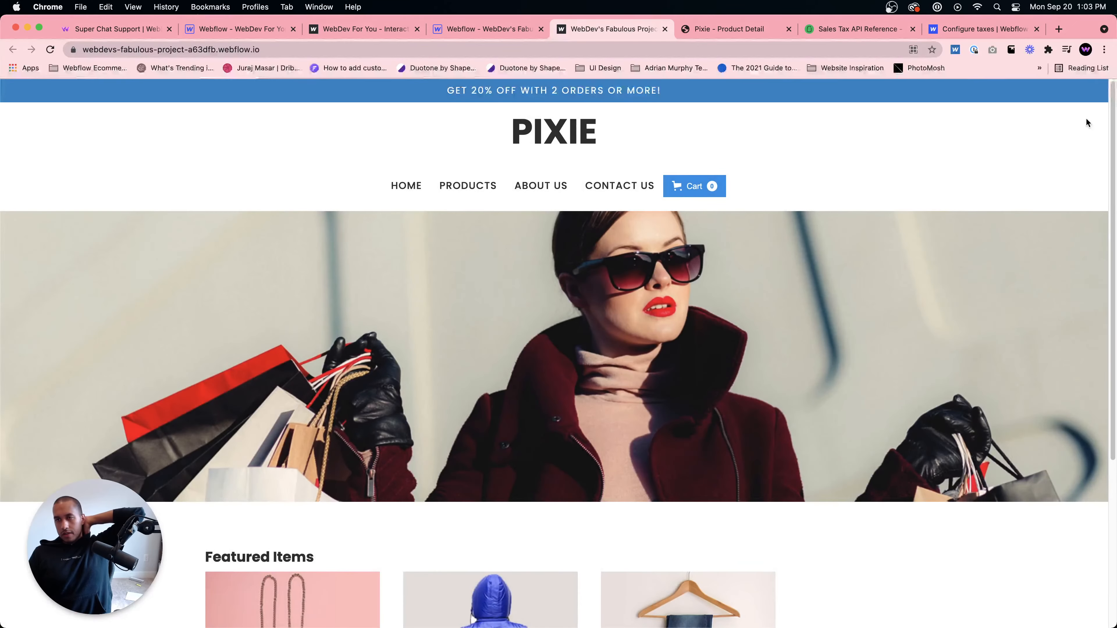
- Open the Purse product page from the Featured Items on the live site
scroll(659, 327, down, 5)
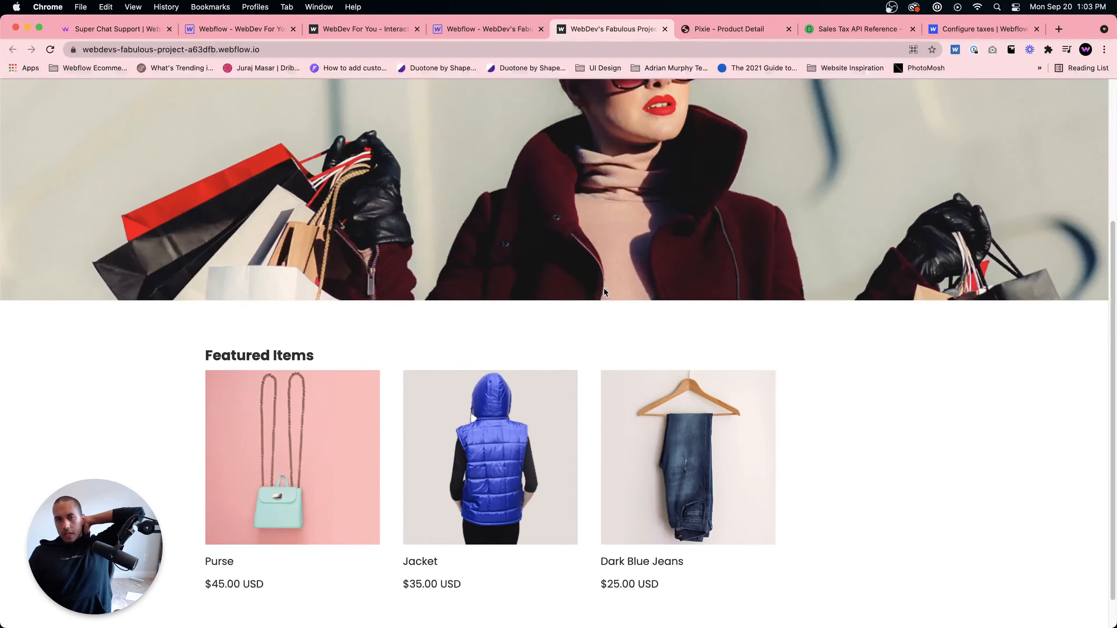
scroll(604, 288, up, 5)
scroll(597, 245, down, 5)
scroll(700, 375, down, 1)
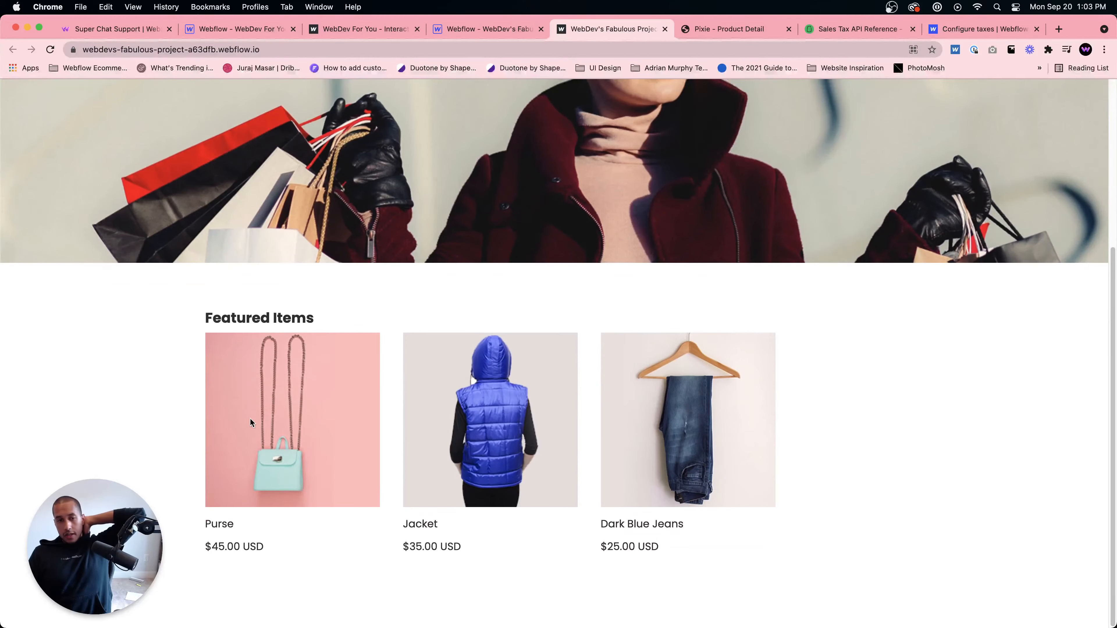
click(226, 535)
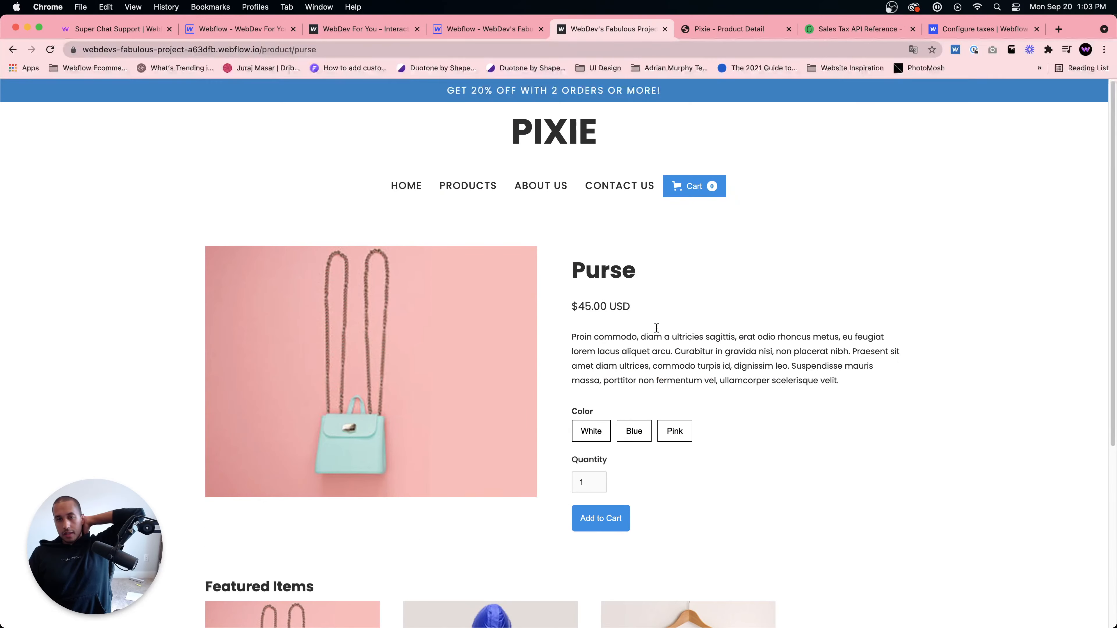
- Add the Purse in White to the cart and continue to checkout
scroll(653, 324, down, 8)
scroll(653, 309, up, 7)
scroll(634, 357, down, 1)
click(635, 388)
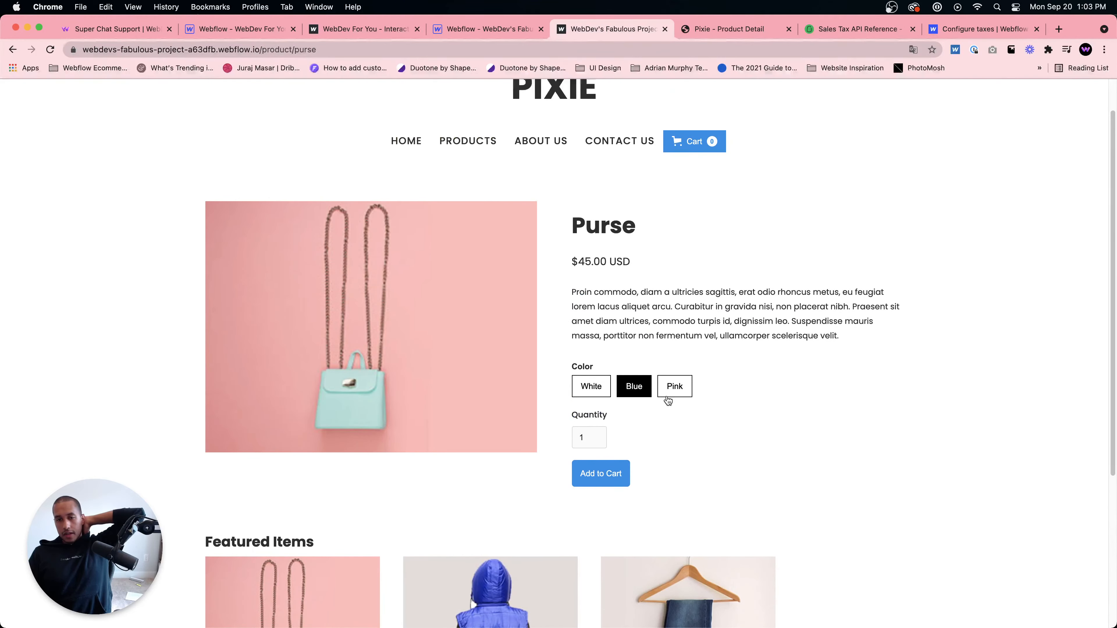
click(675, 391)
click(597, 391)
click(599, 476)
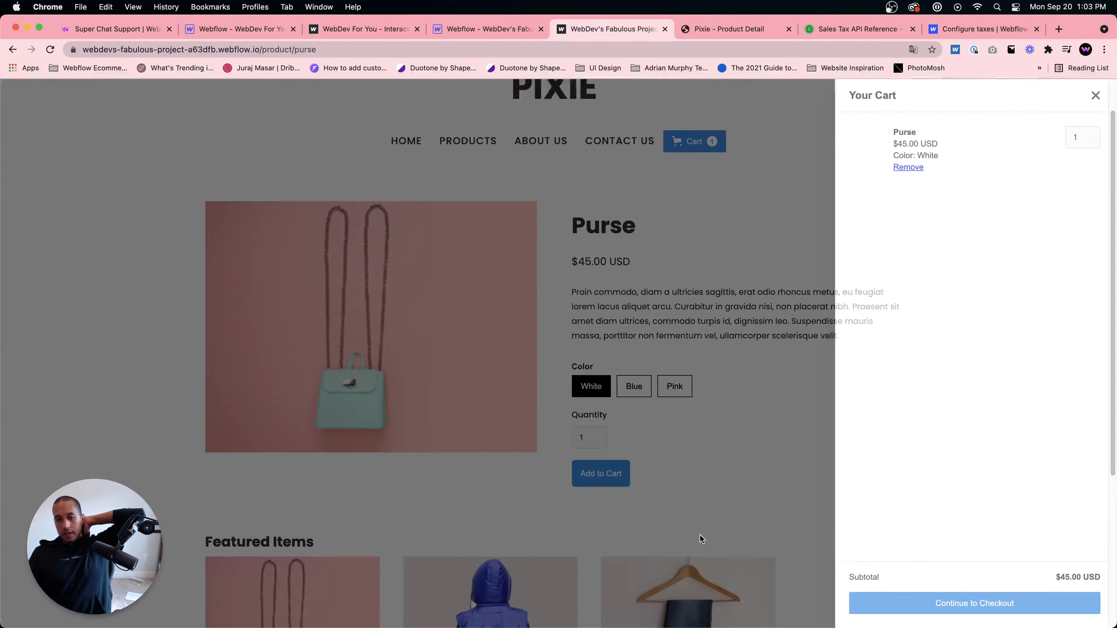
click(983, 610)
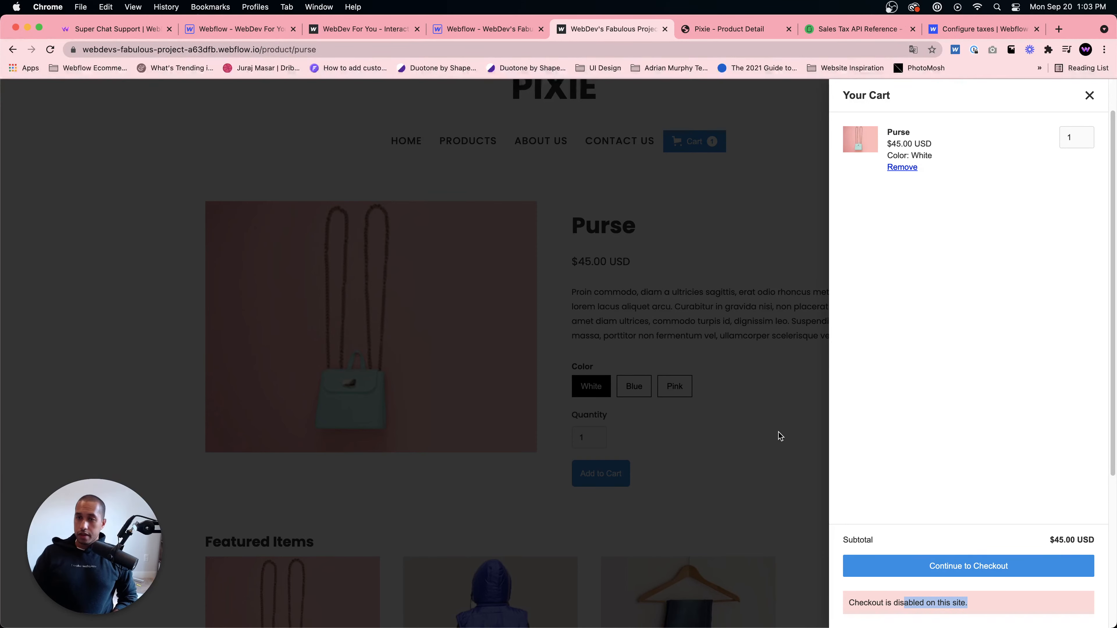
- Close the cart and search the web for 'site plans webflow' in a new tab
click(740, 435)
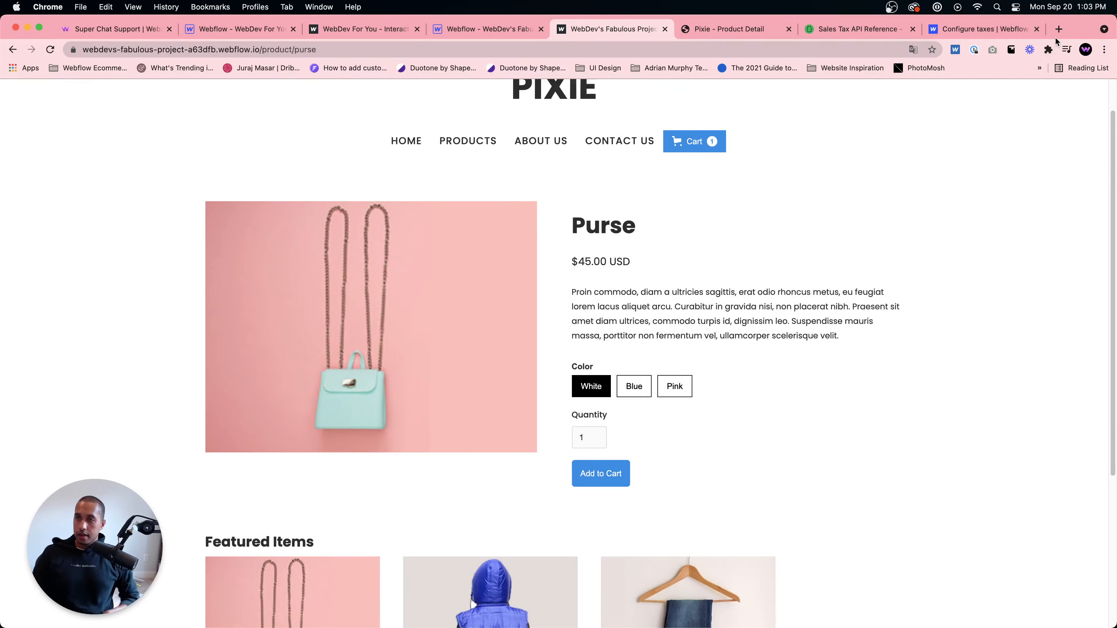
click(1058, 30)
text(site )
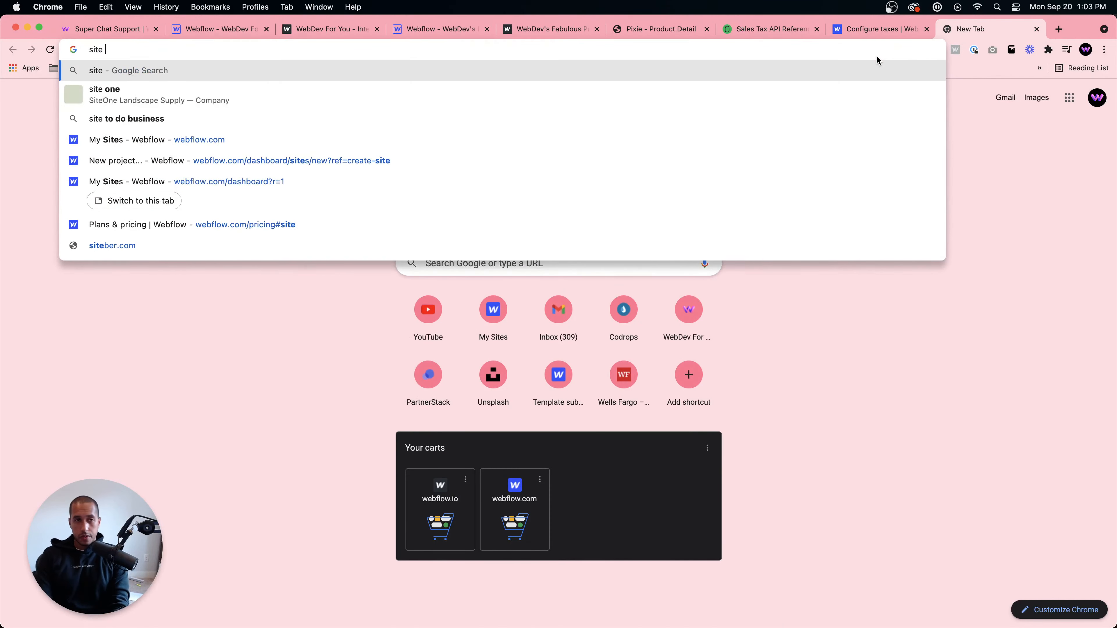
text(plans web)
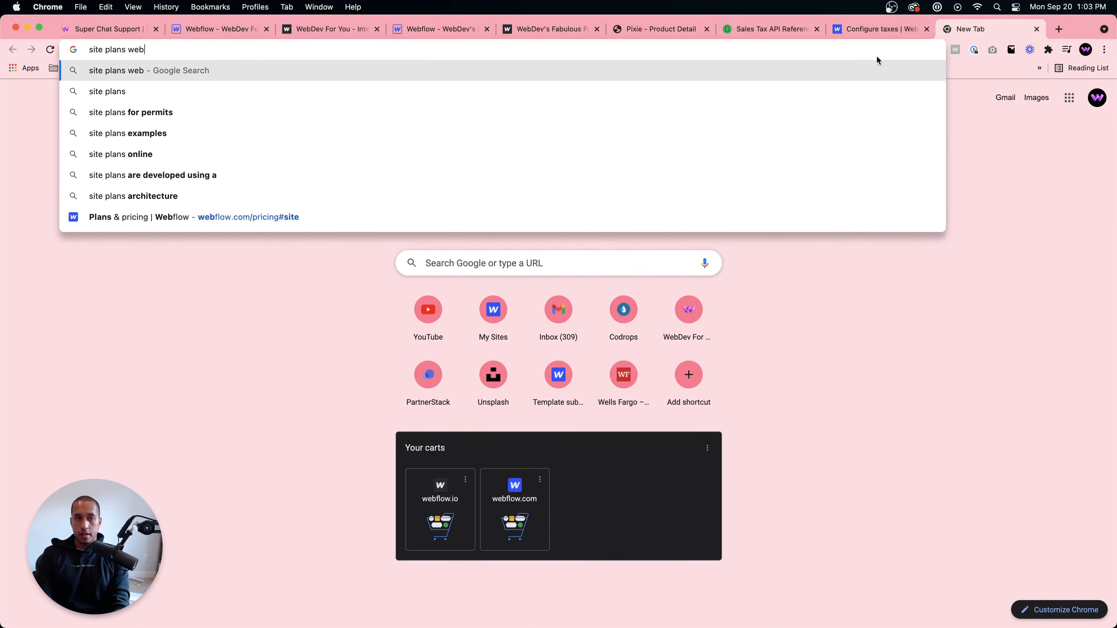
text(flow)
key(Return)
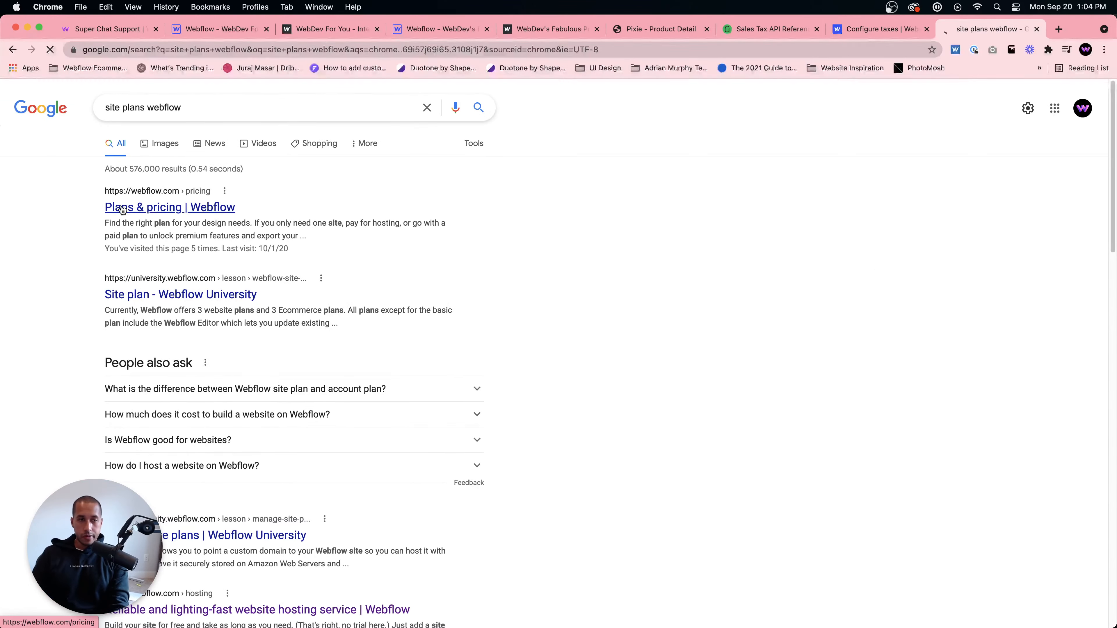
- Open Webflow's Plans & pricing page and view the Ecommerce plans
click(123, 209)
scroll(581, 308, down, 10)
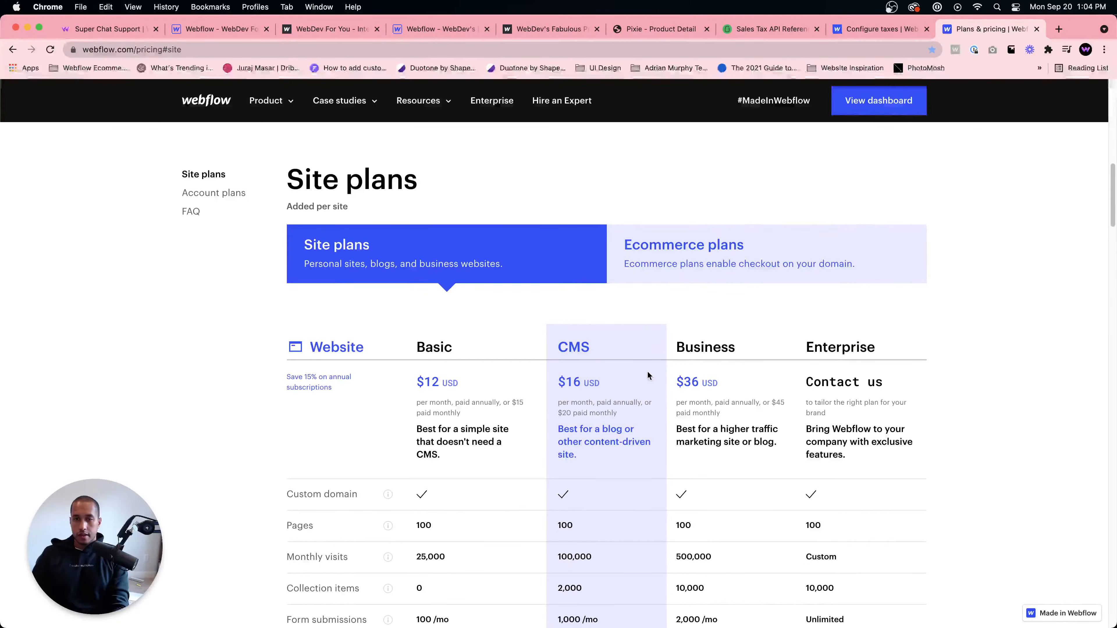
click(730, 277)
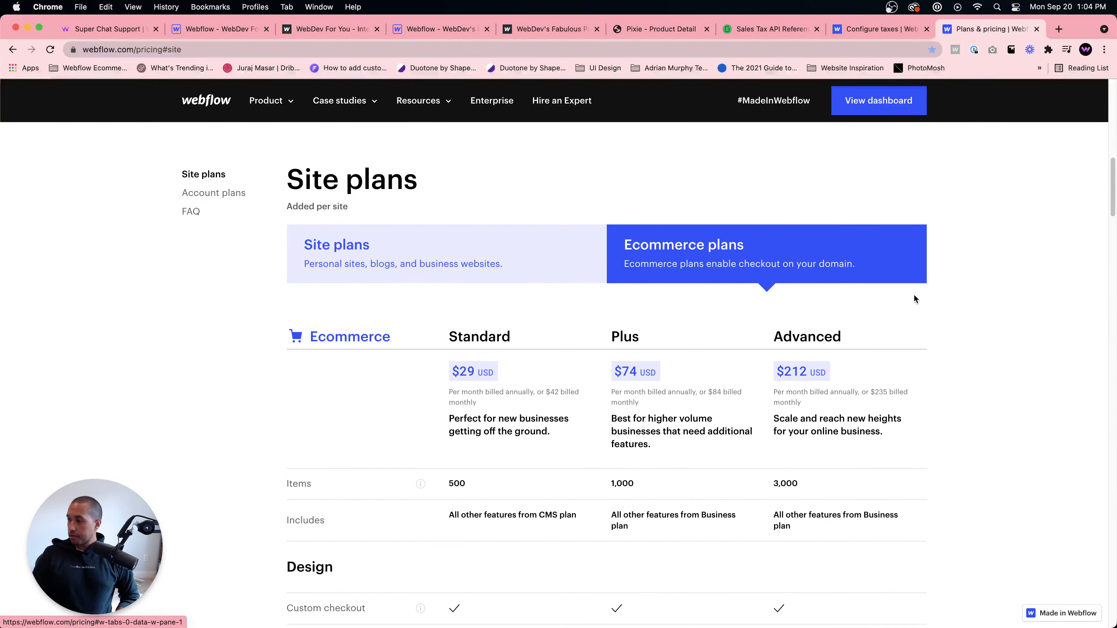
click(860, 29)
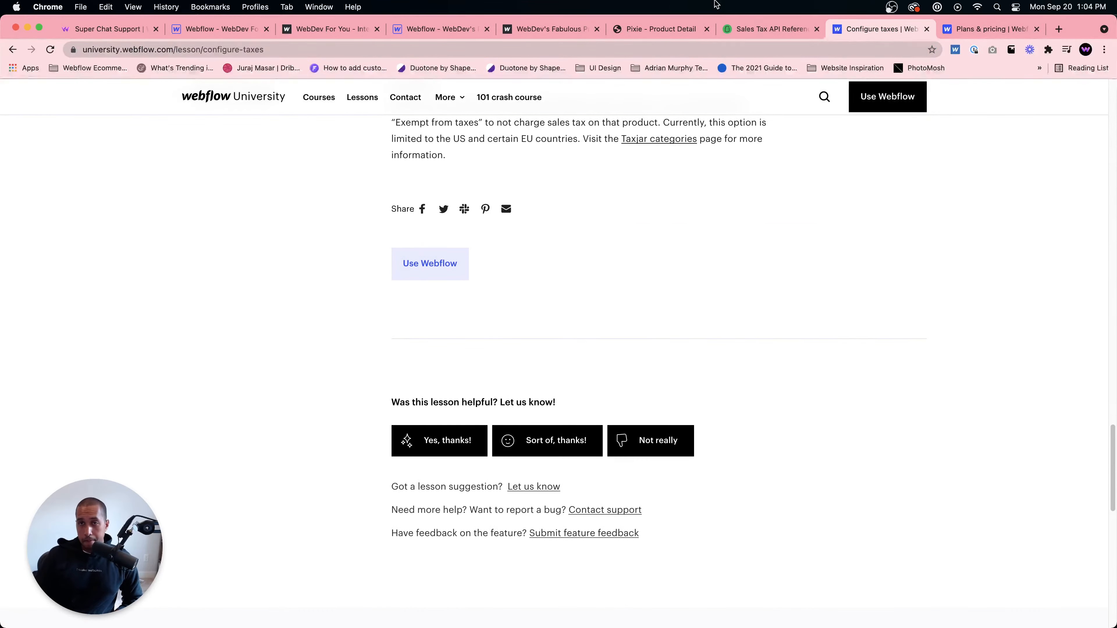
click(642, 34)
click(523, 30)
click(648, 34)
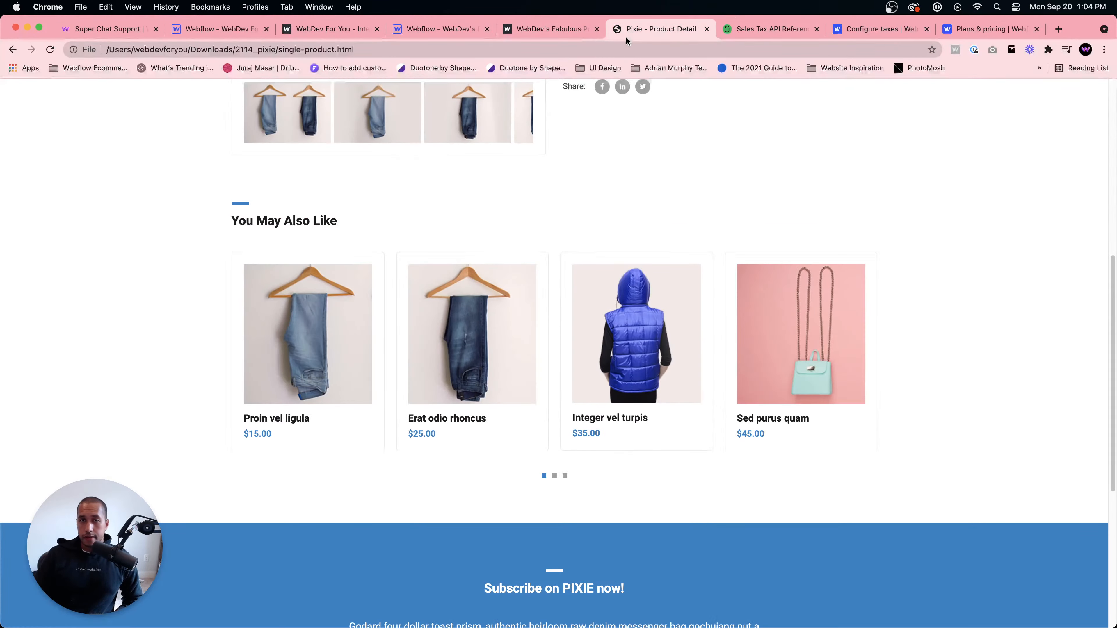
click(538, 36)
- Open the Jacket and Dark Blue Jeans product pages on the live site
scroll(481, 246, down, 6)
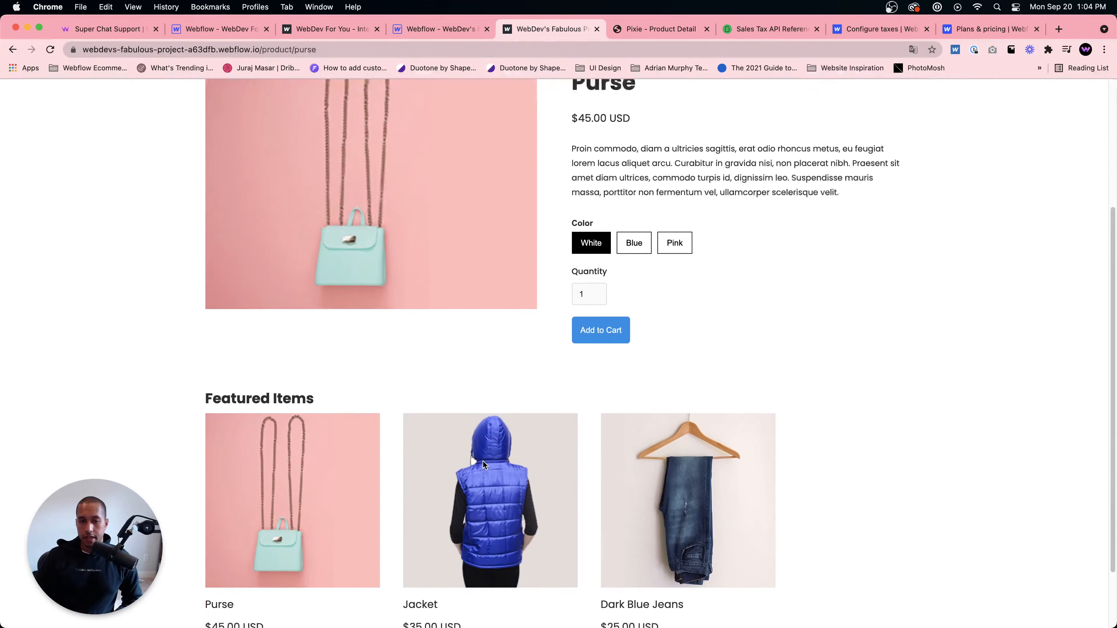
click(413, 523)
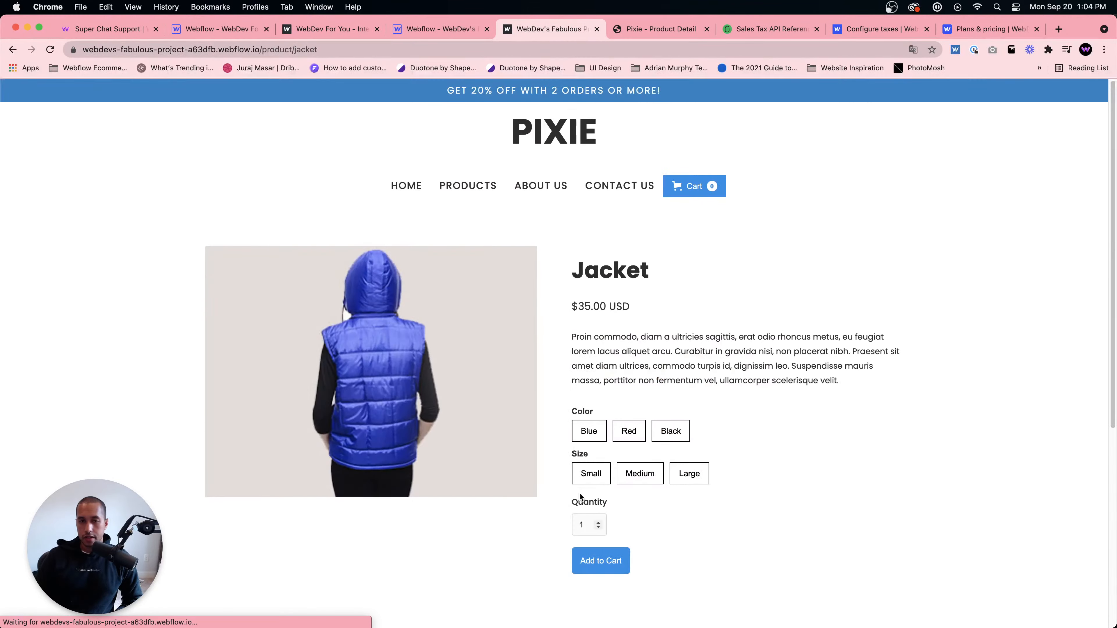
scroll(586, 474, down, 6)
click(658, 530)
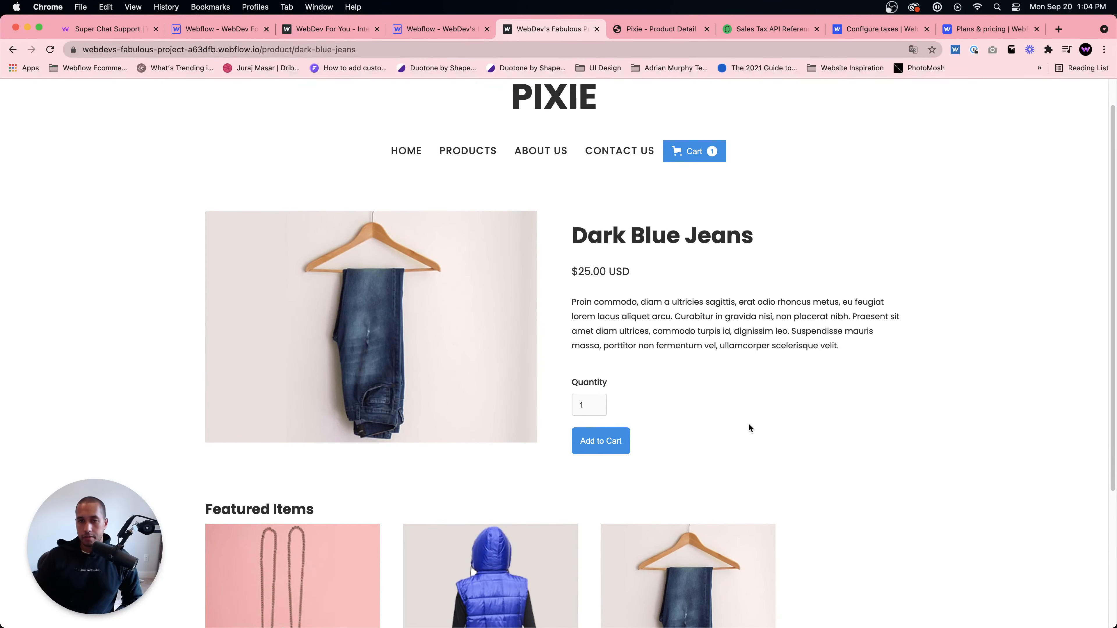
- Back in the Designer, add a Link Block inside the Featured Items collection item
click(396, 28)
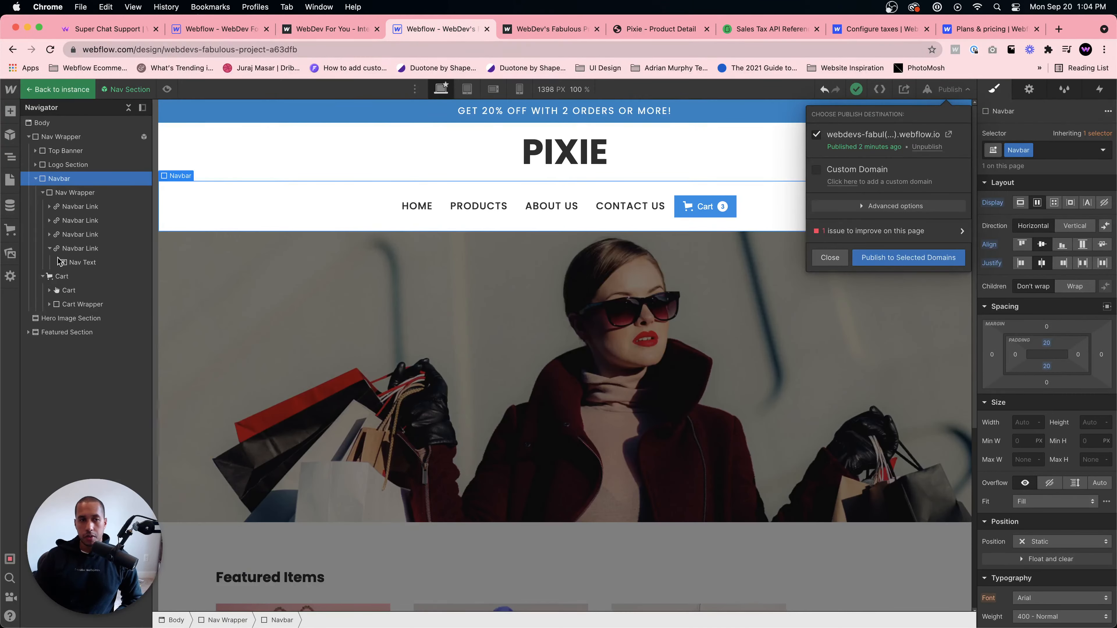
click(10, 179)
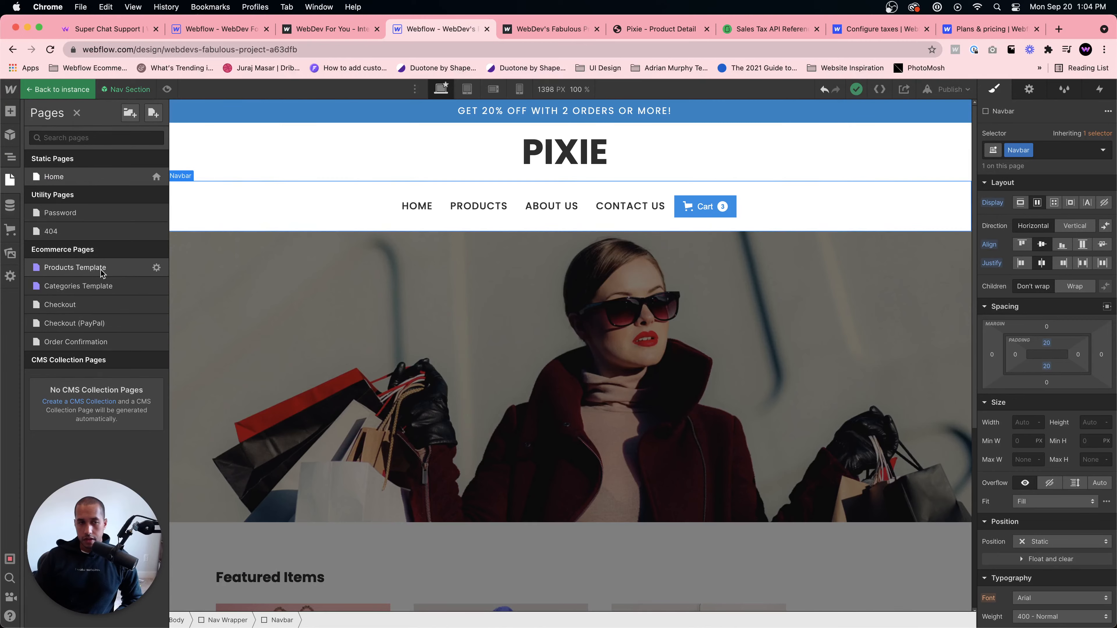
click(498, 364)
scroll(499, 365, down, 6)
click(276, 343)
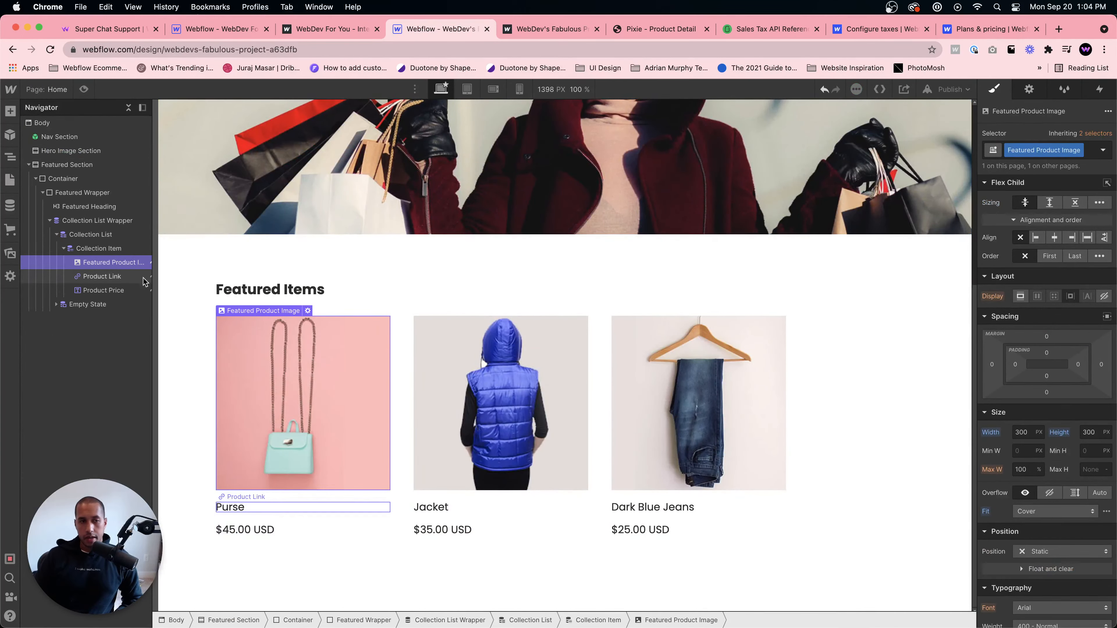
click(106, 249)
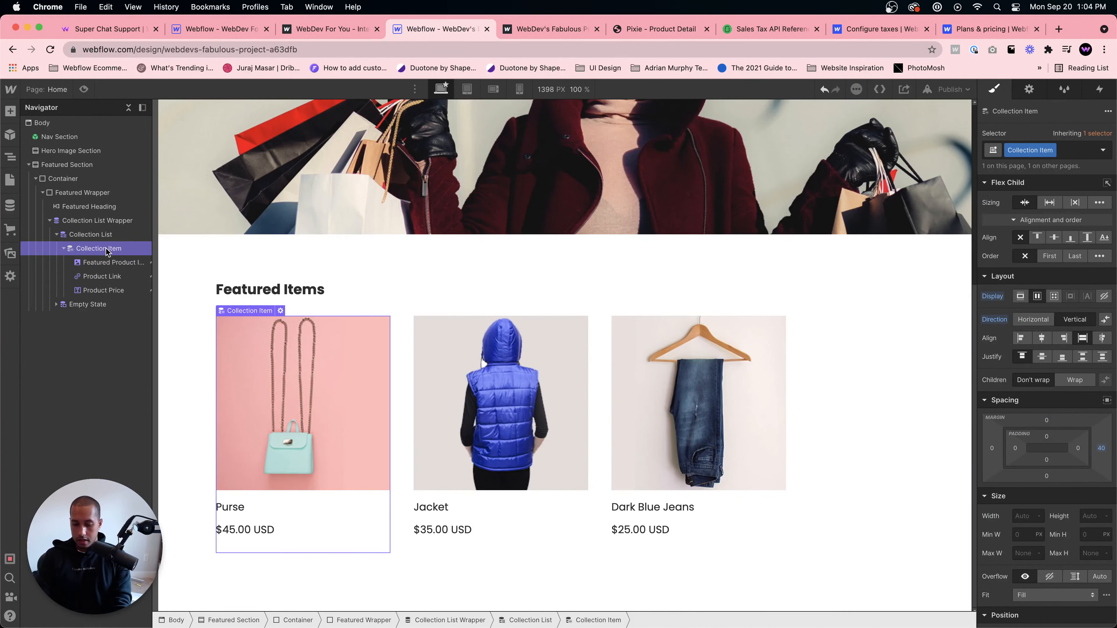
key(super+e)
text(link block)
key(Return)
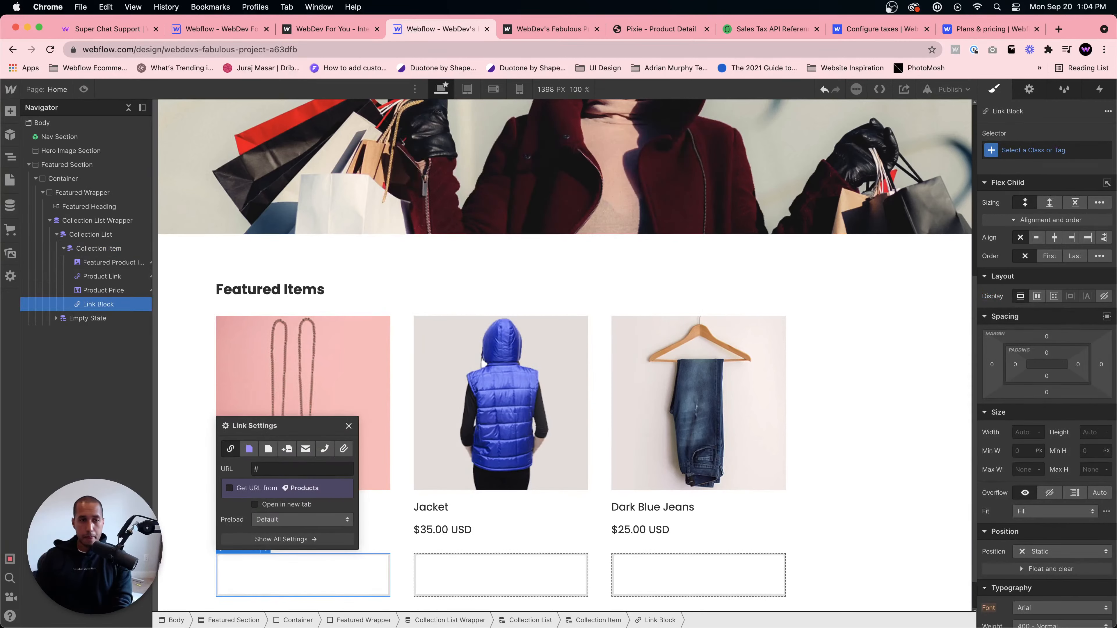
- Move the featured product image, product link and product price into the Link Block
drag(98, 304, 111, 265)
mouse_move(110, 272)
mouse_down()
mouse_move(121, 268)
mouse_move(98, 276)
mouse_move(124, 265)
mouse_move(125, 291)
mouse_move(139, 303)
mouse_move(104, 303)
mouse_move(159, 306)
mouse_move(106, 294)
mouse_up()
click(103, 276)
click(122, 305)
click(91, 291)
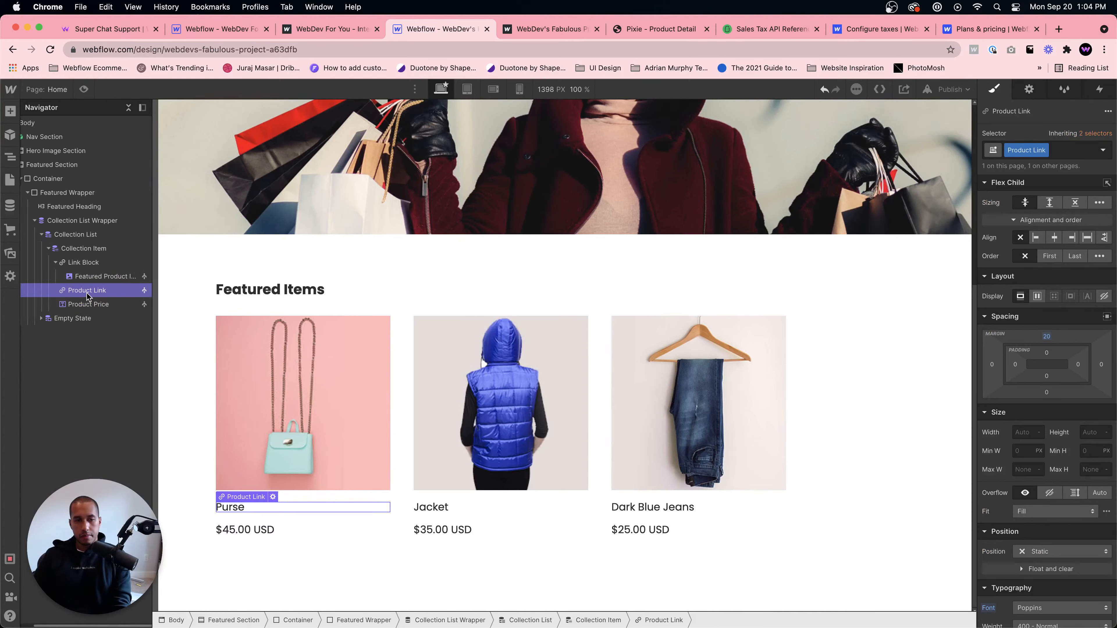
- Delete the Product Link from inside the Link Block
right_click(89, 289)
click(278, 534)
right_click(243, 506)
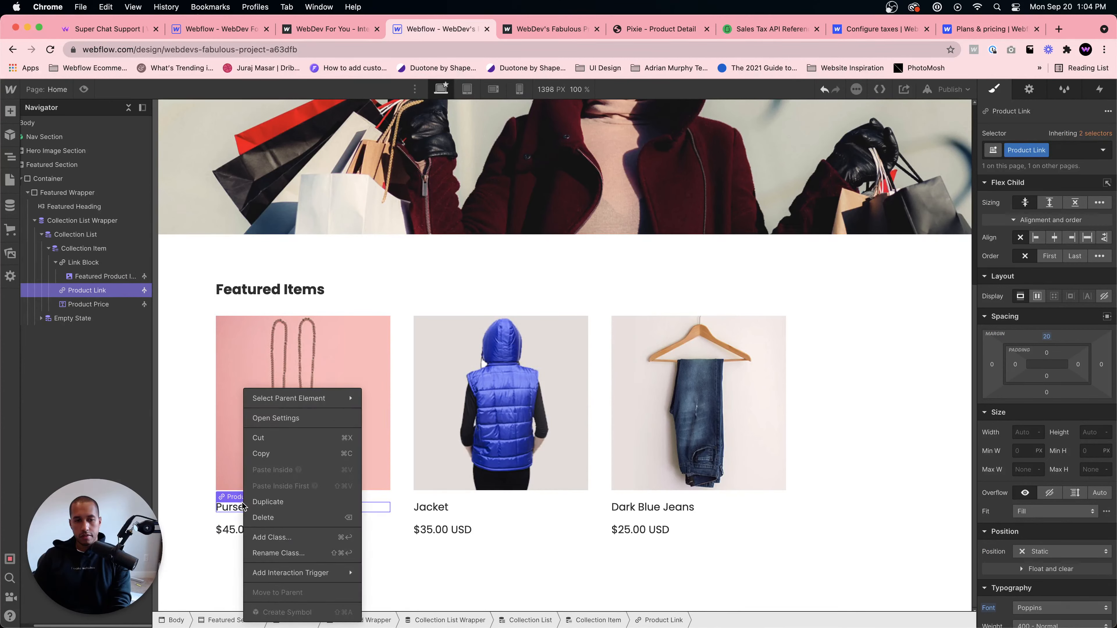
click(234, 507)
right_click(235, 507)
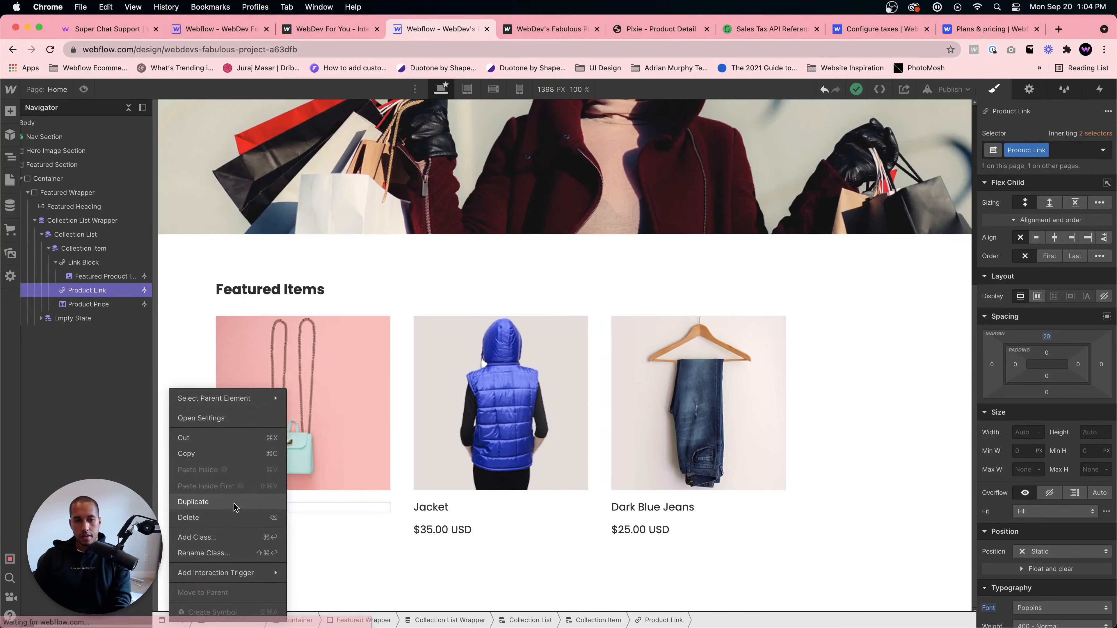
click(318, 500)
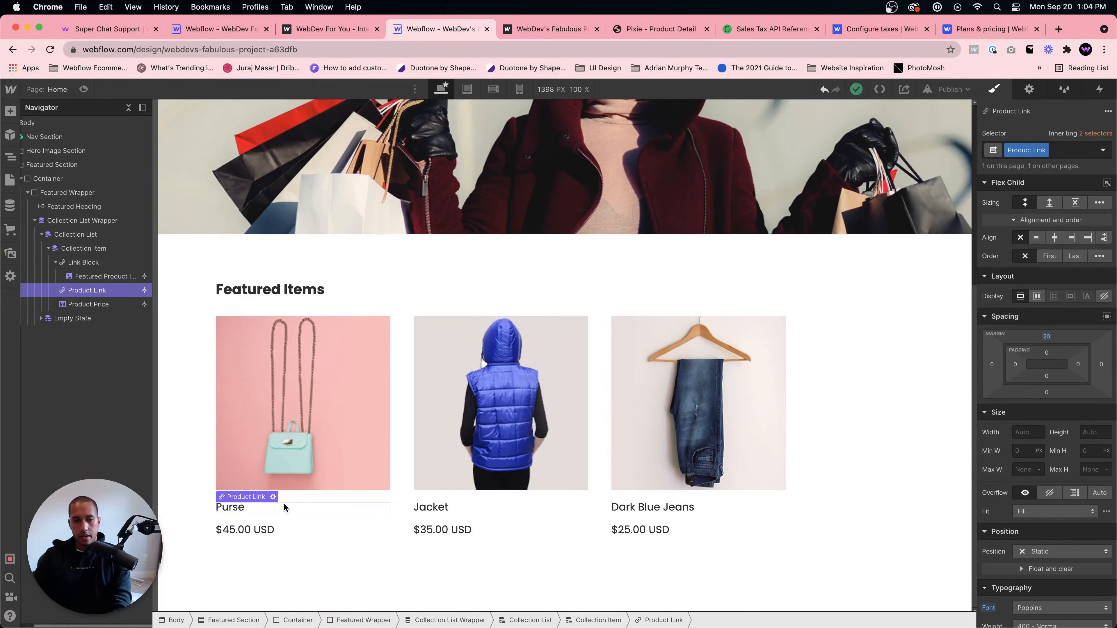
key(Delete)
- Add a Text Block inside the featured Link Block, placed between the product image and the price
drag(123, 288, 163, 285)
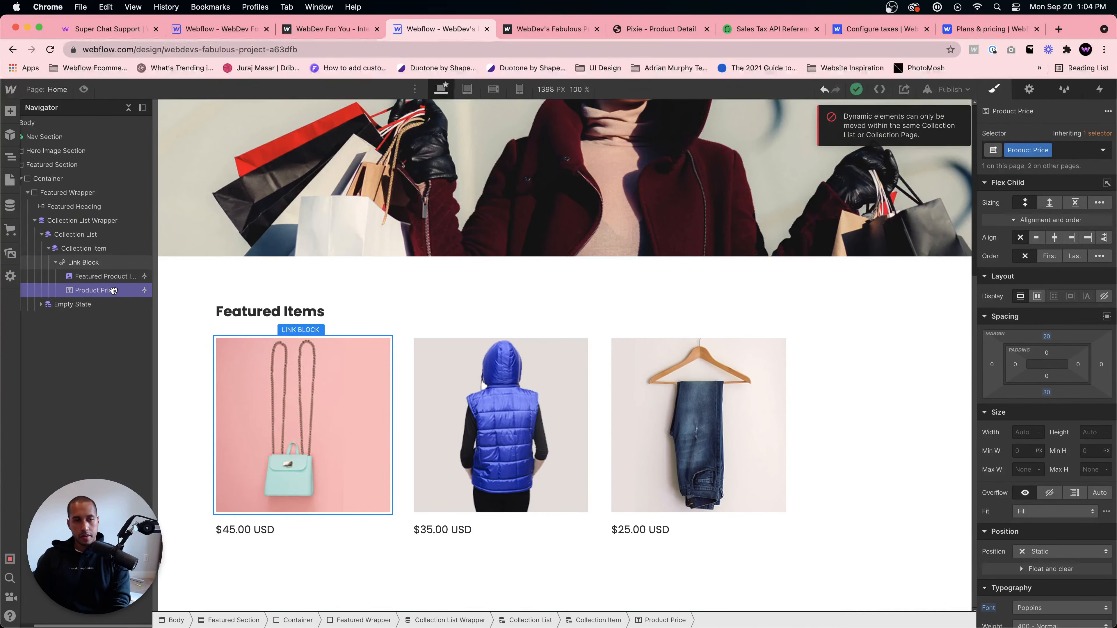
click(87, 269)
key(super+e)
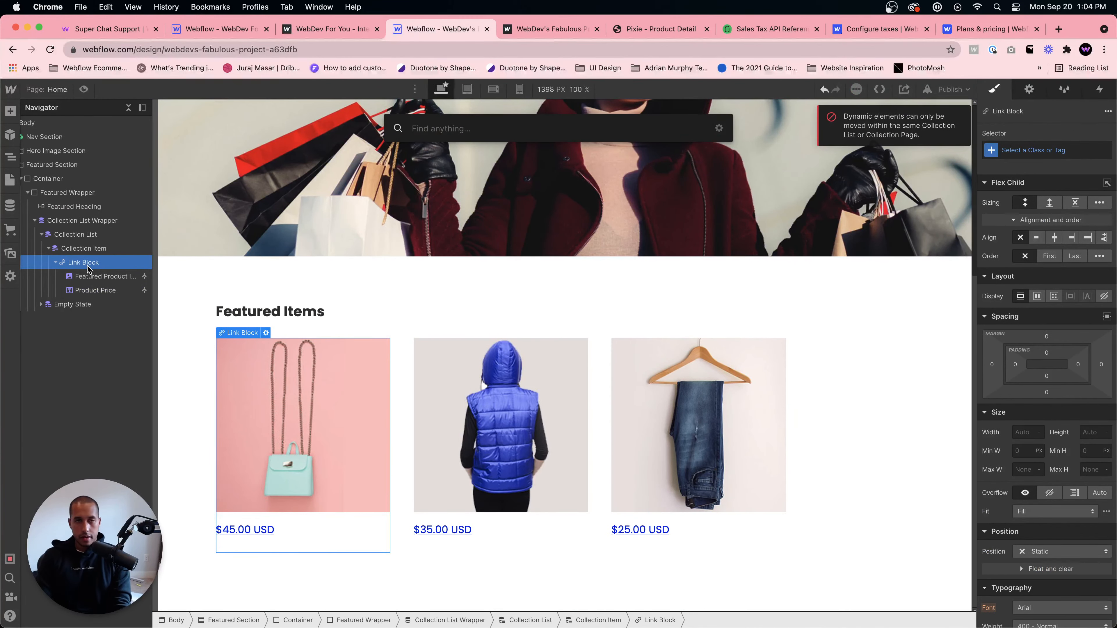
text(text block)
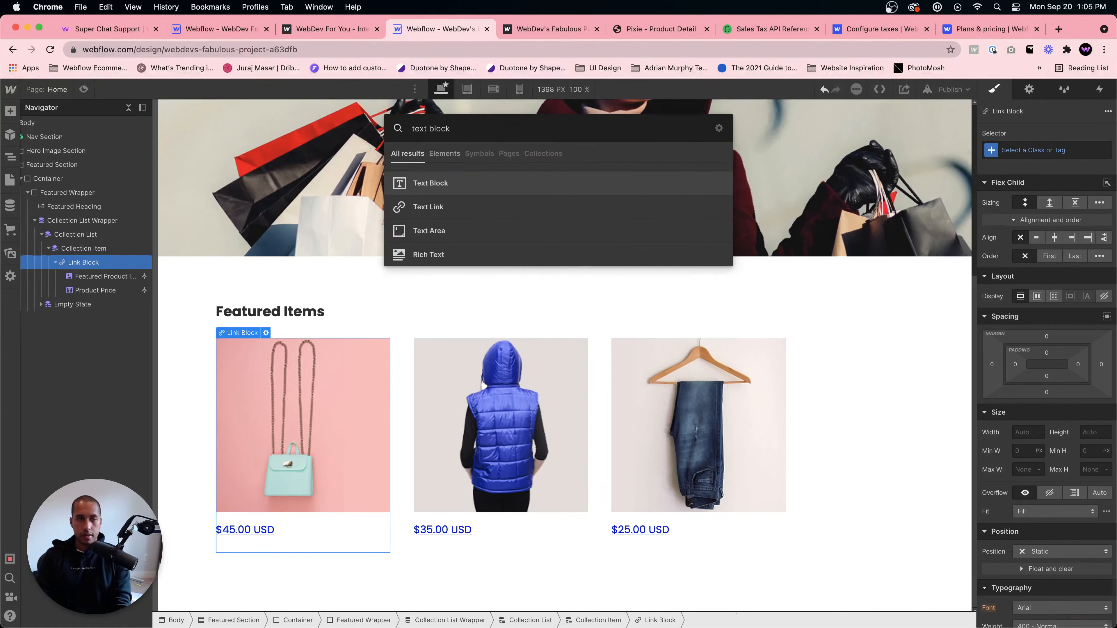
key(Return)
drag(81, 309, 85, 295)
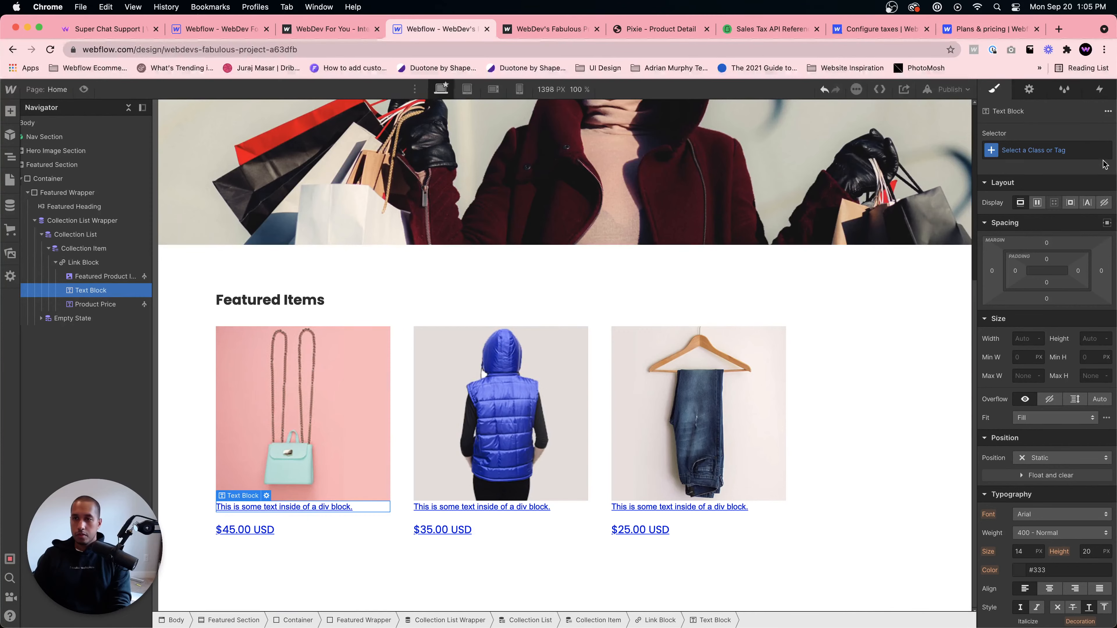
- Apply the Product Price class to the new text block
click(1099, 152)
text(Produc)
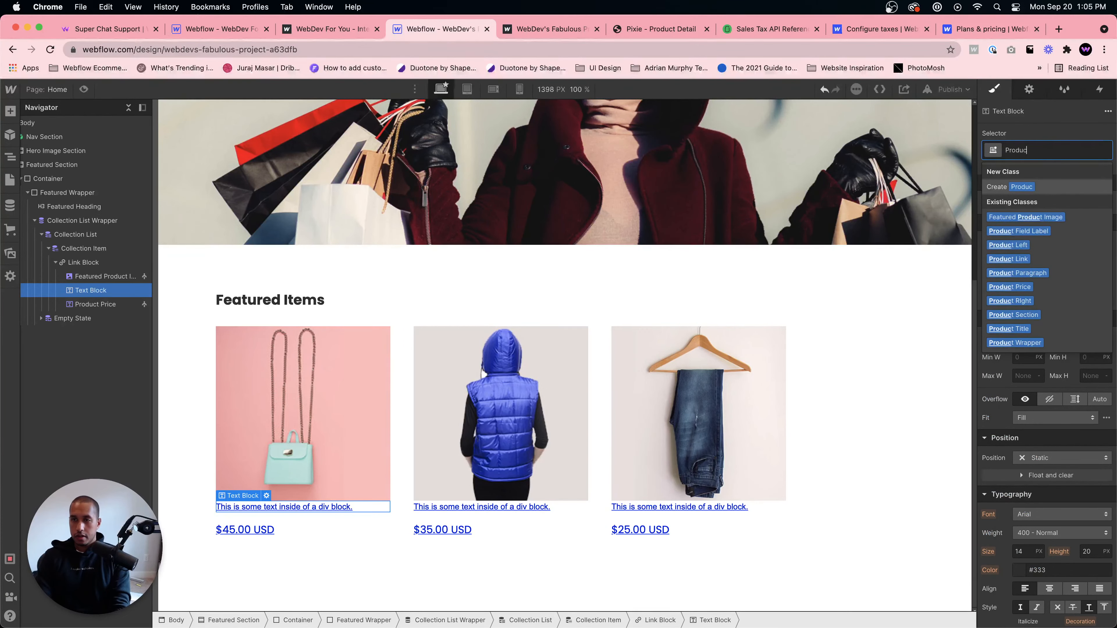
text(t Price)
key(Return)
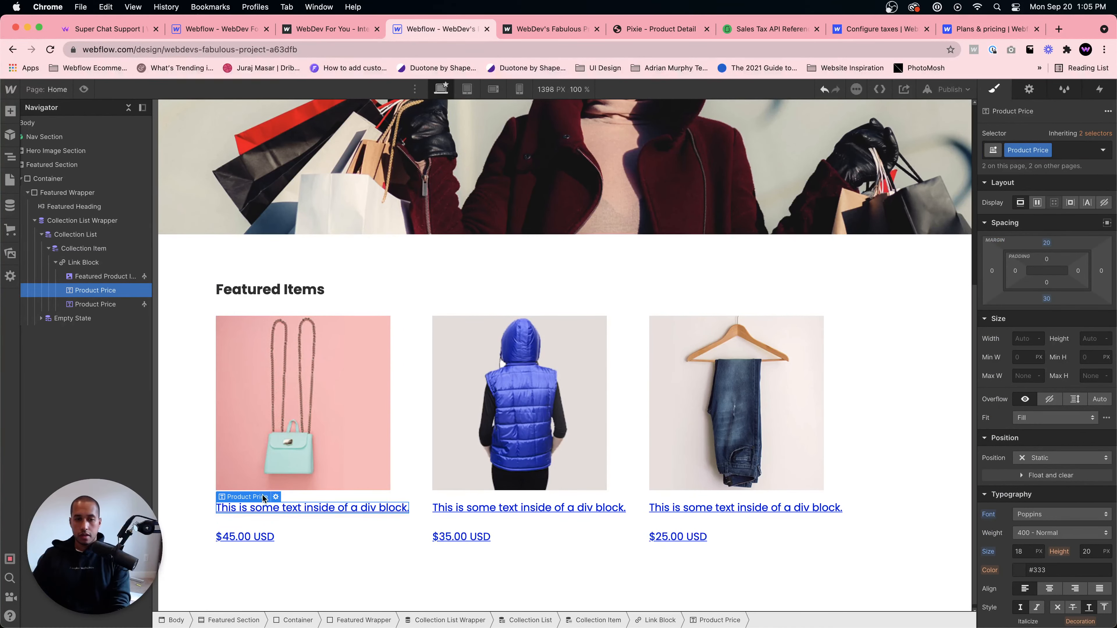
- Bind the new text block's text to the product's Price field
click(275, 497)
click(270, 547)
click(265, 566)
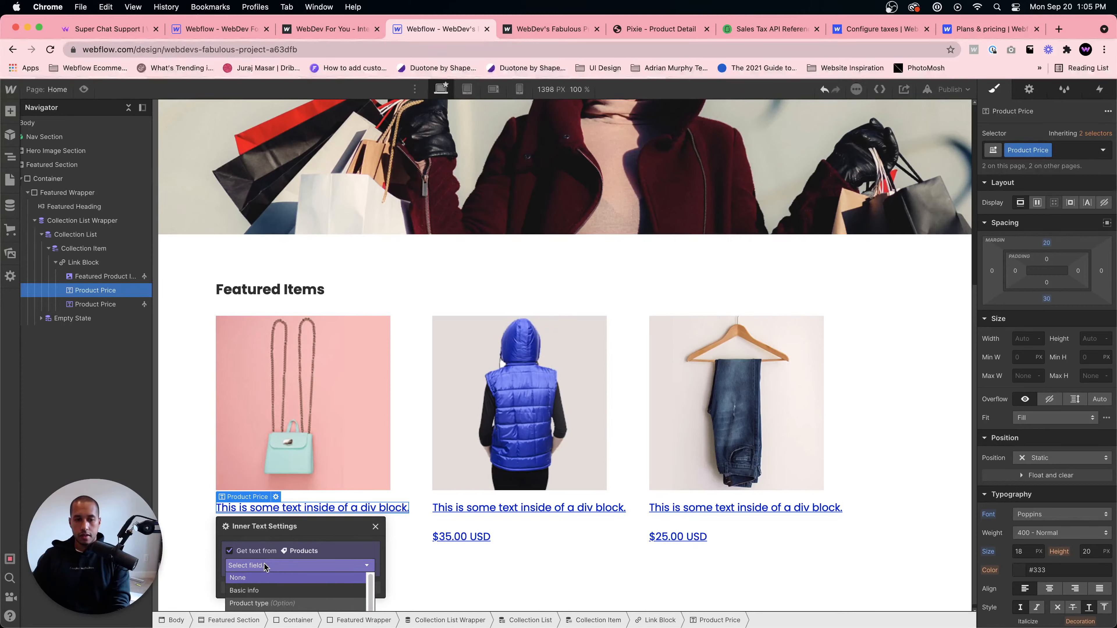
scroll(261, 595, down, 2)
drag(305, 520, 344, 440)
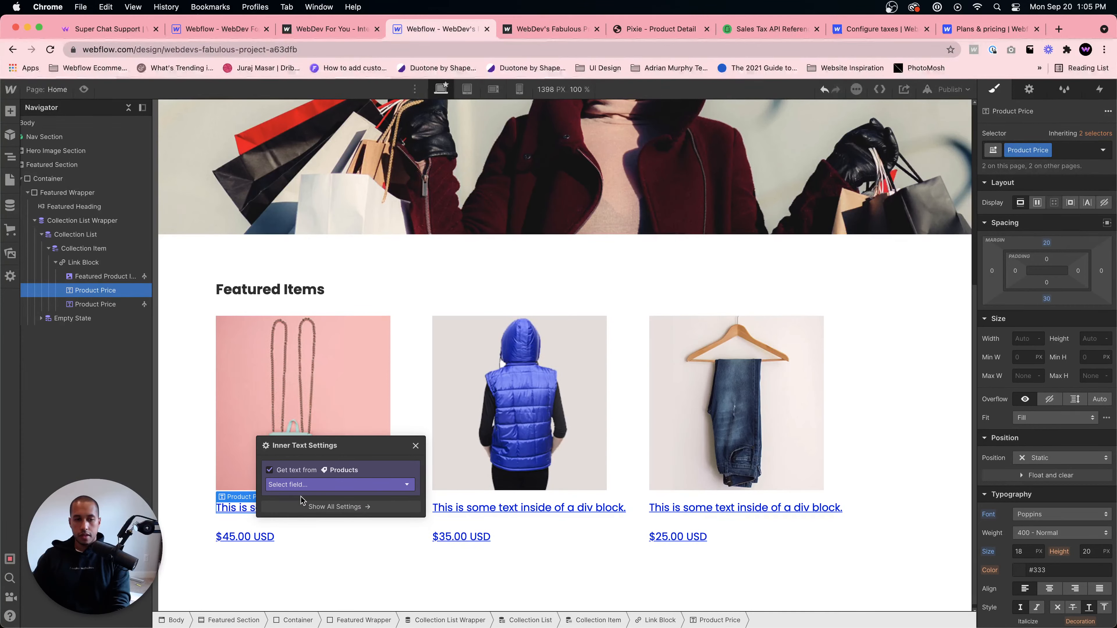
click(303, 487)
click(292, 569)
click(292, 565)
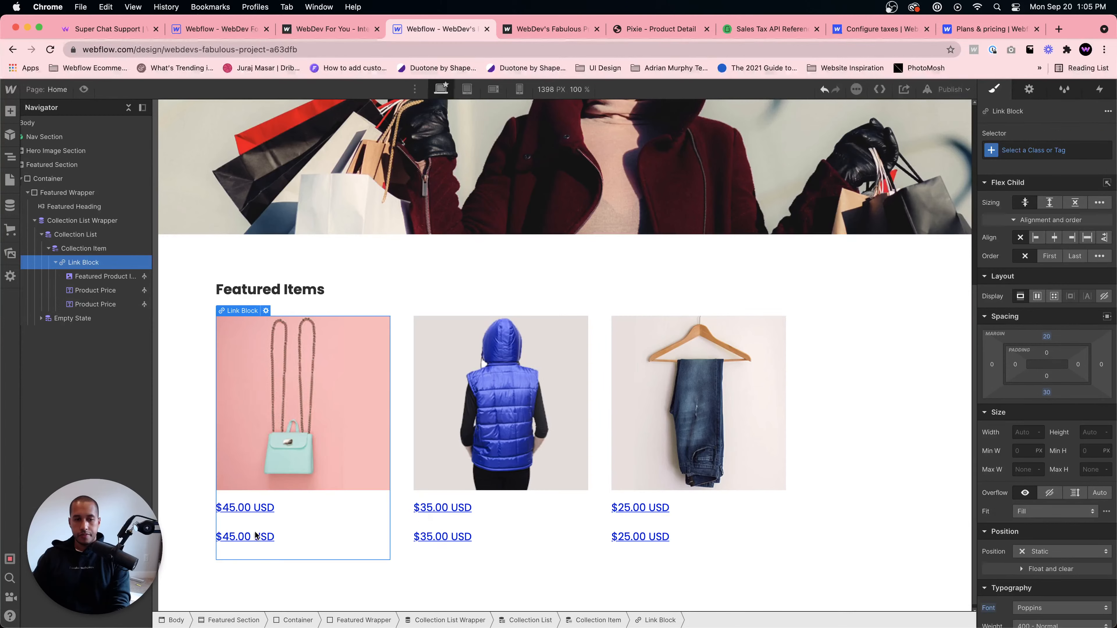
- Bind the other price element's text to the product's Name field
click(266, 539)
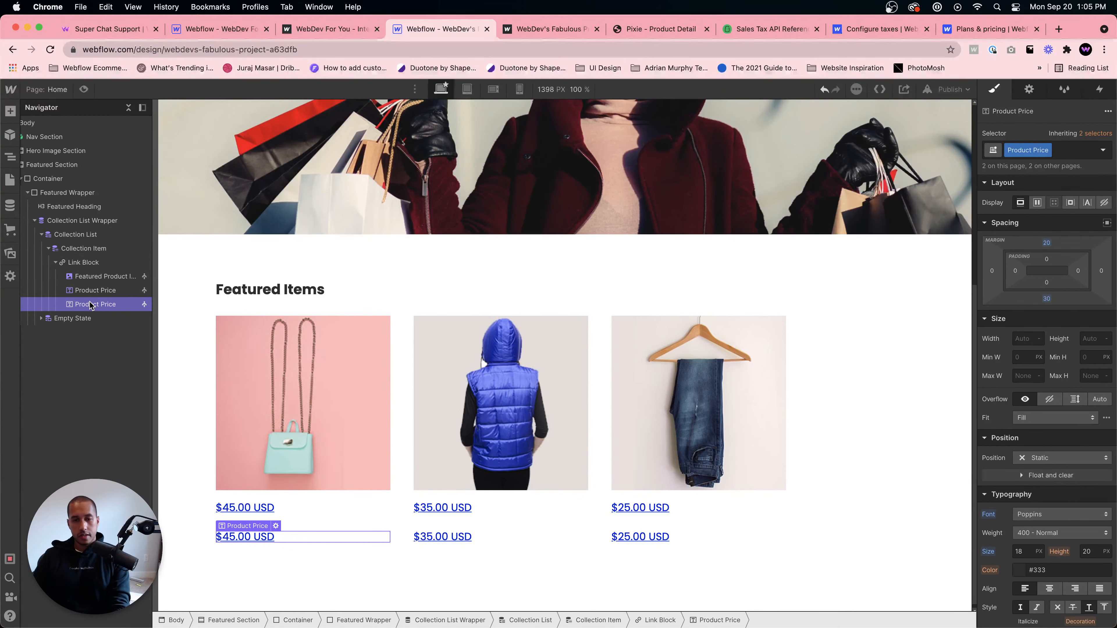
click(277, 526)
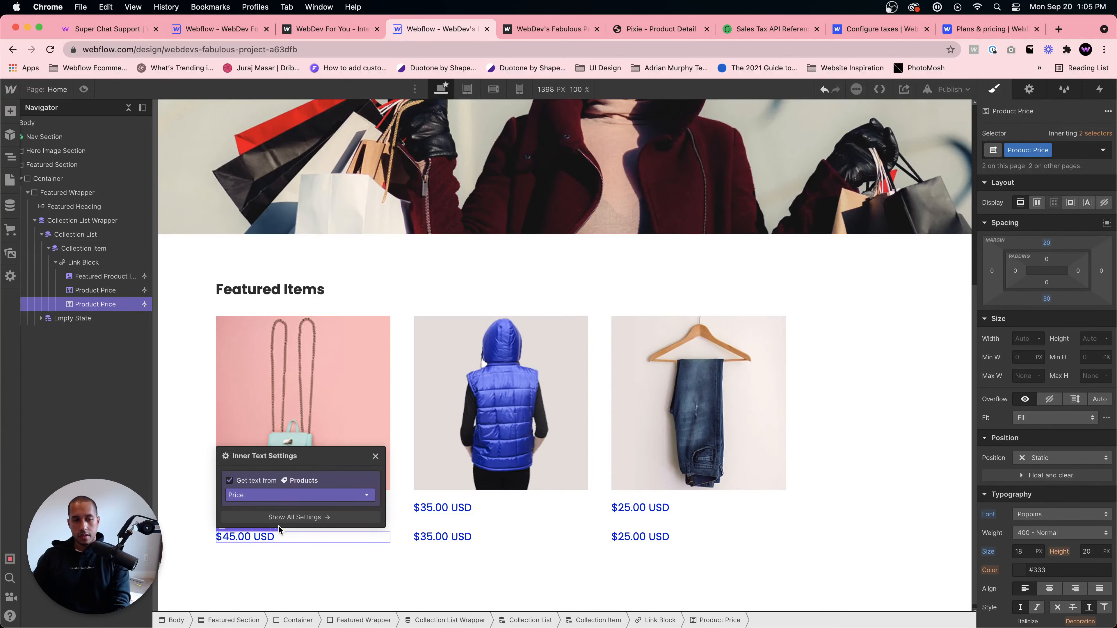
click(280, 483)
click(275, 492)
click(246, 510)
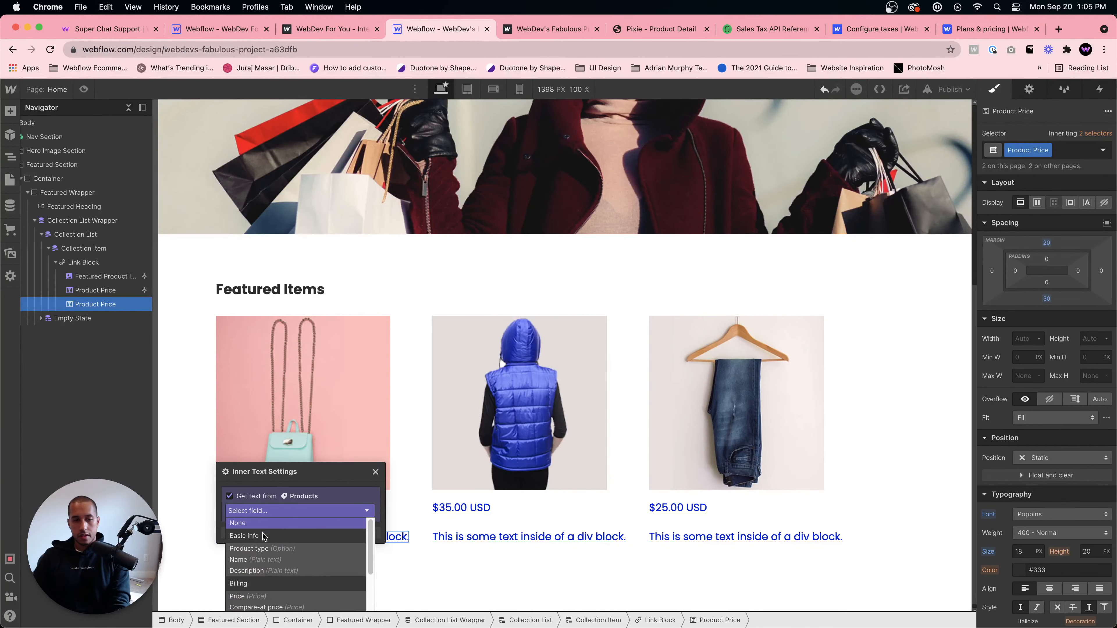
click(256, 565)
click(281, 526)
click(244, 541)
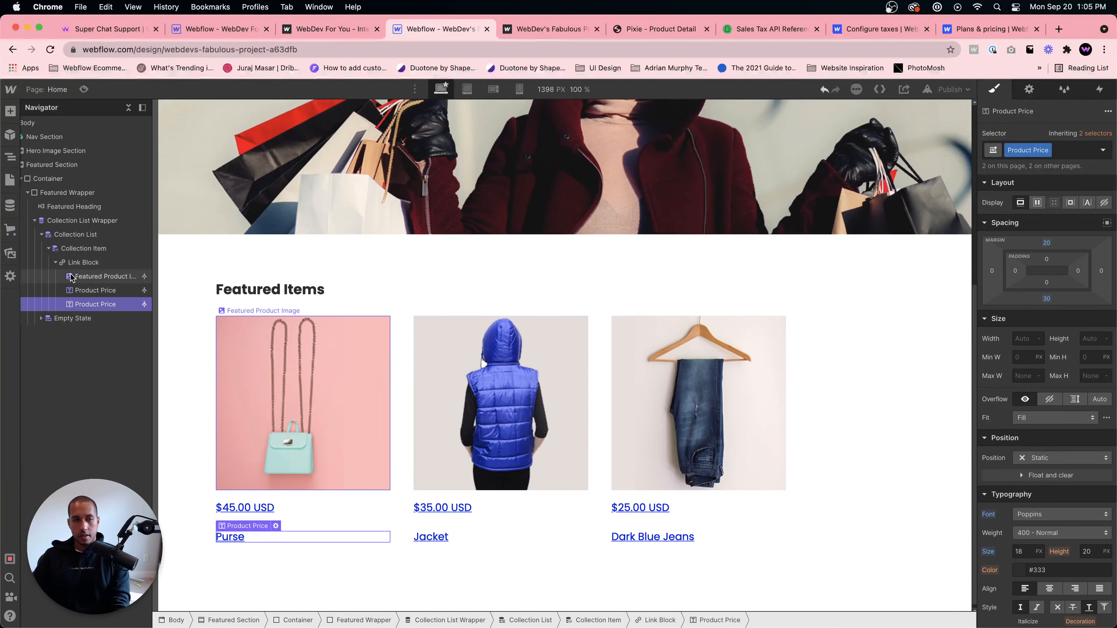
- Move the product name element above the price inside the Link Block
drag(84, 303, 84, 284)
click(97, 304)
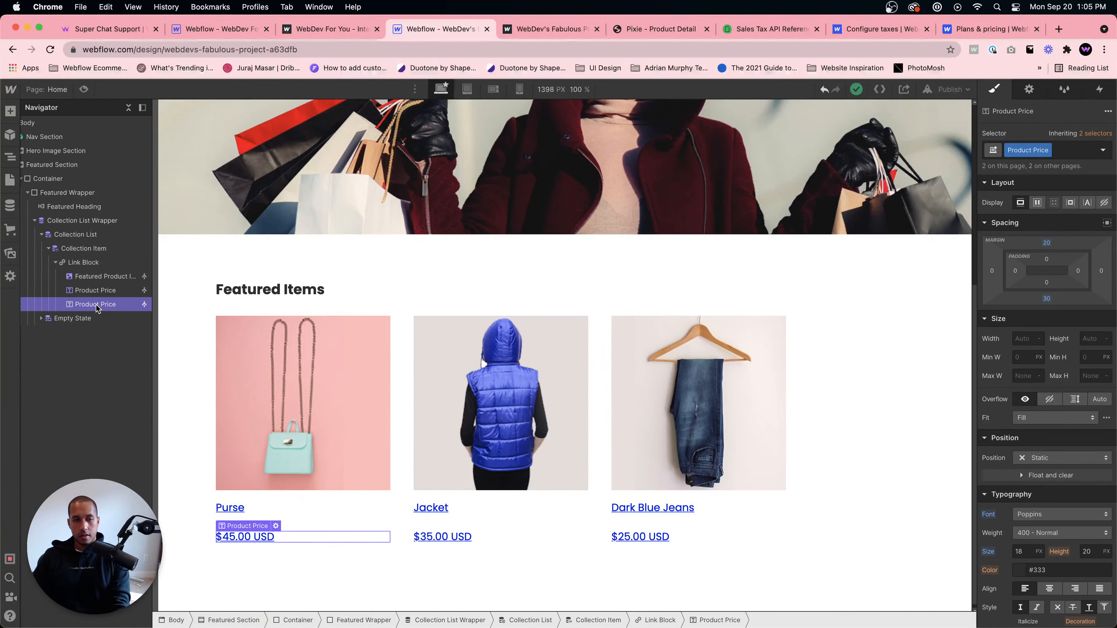
- Remove the Product Price class from the product name text block
click(96, 291)
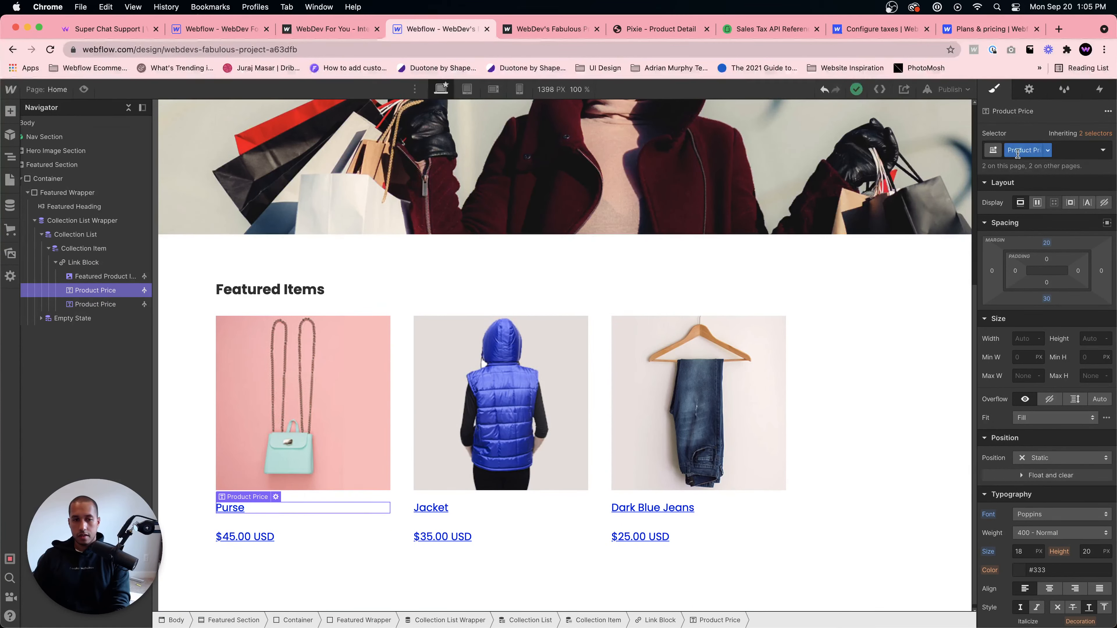
click(1029, 194)
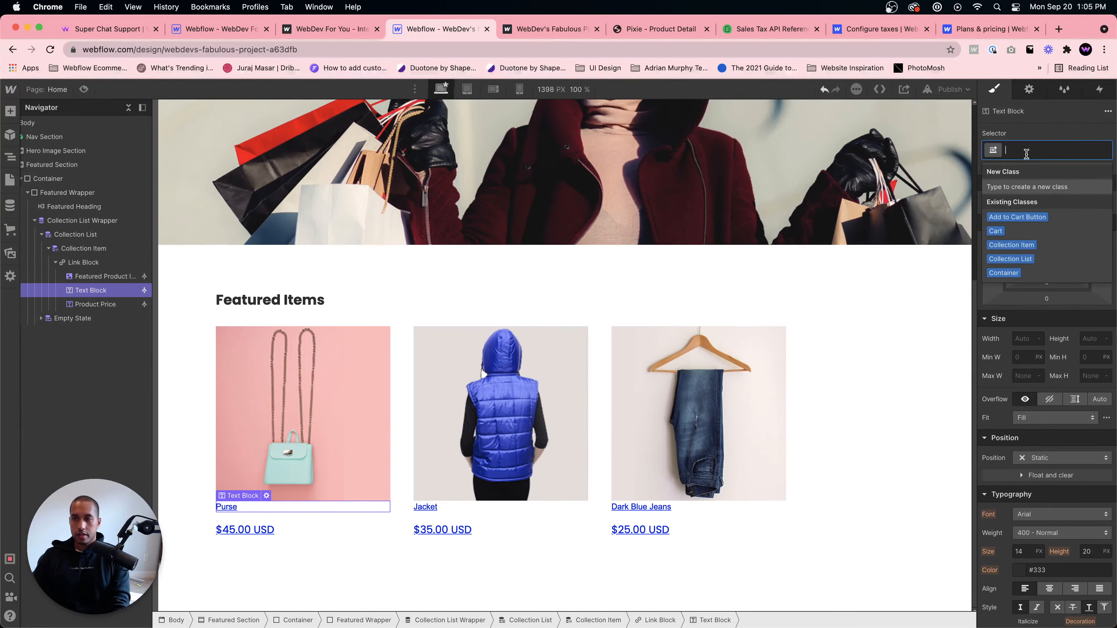
text(Featured)
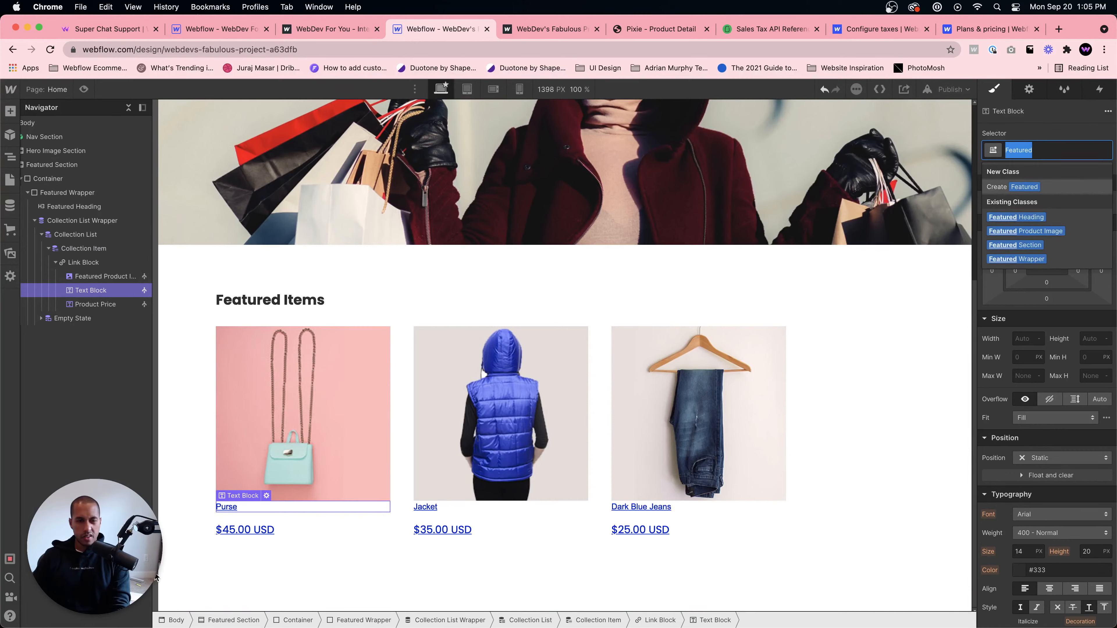
- Inspect the class used on the featured product name on the Products Template page, then return to Home
click(10, 180)
click(10, 180)
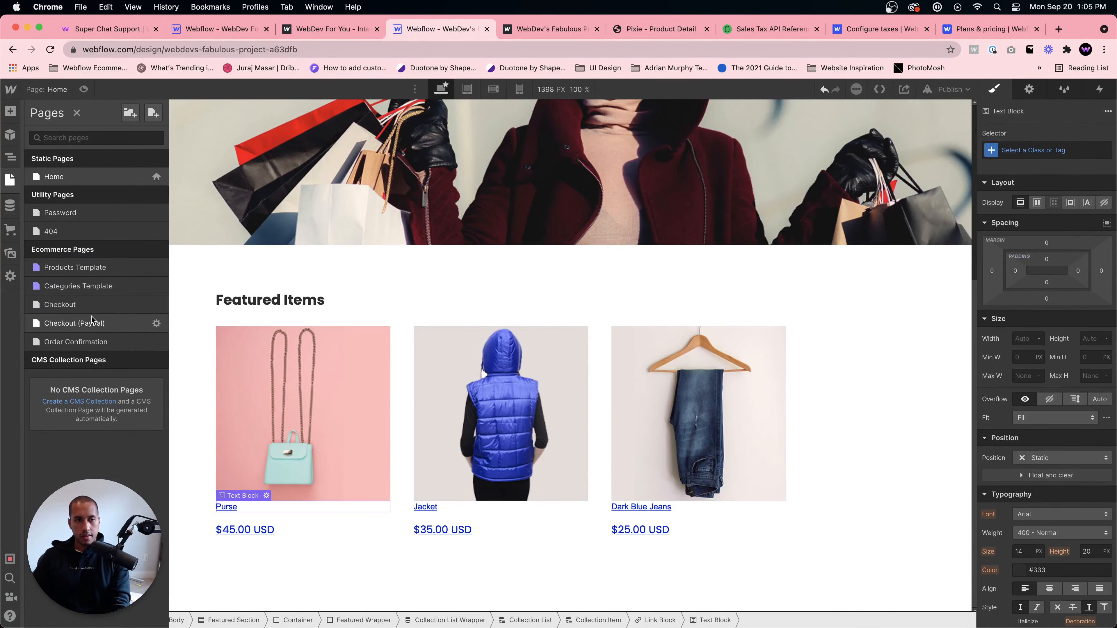
click(72, 267)
scroll(264, 393, down, 1)
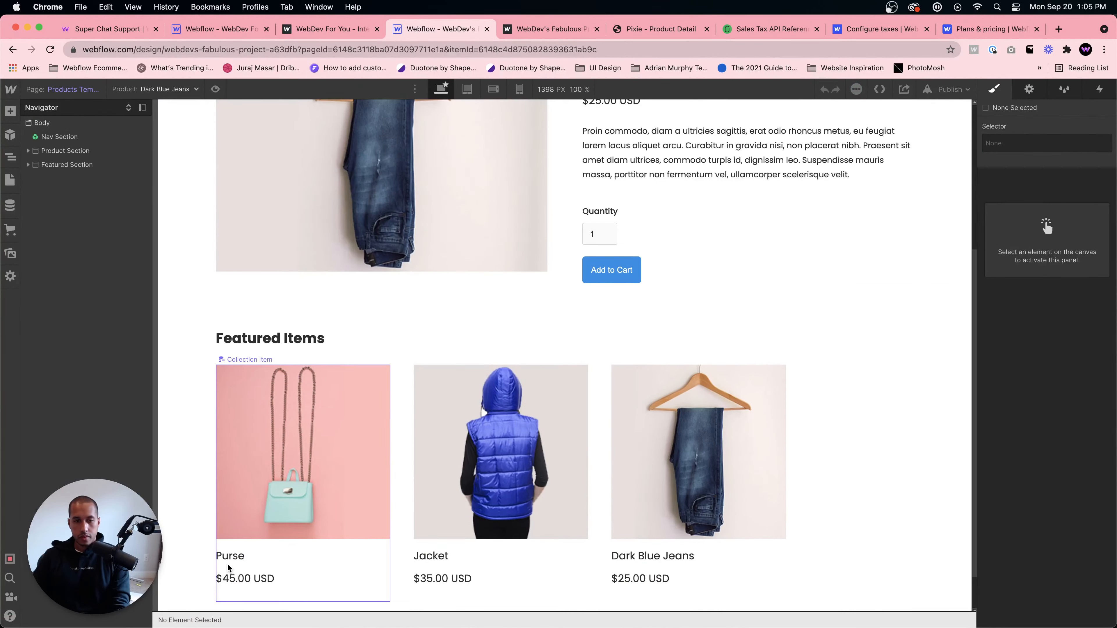
click(245, 558)
click(10, 180)
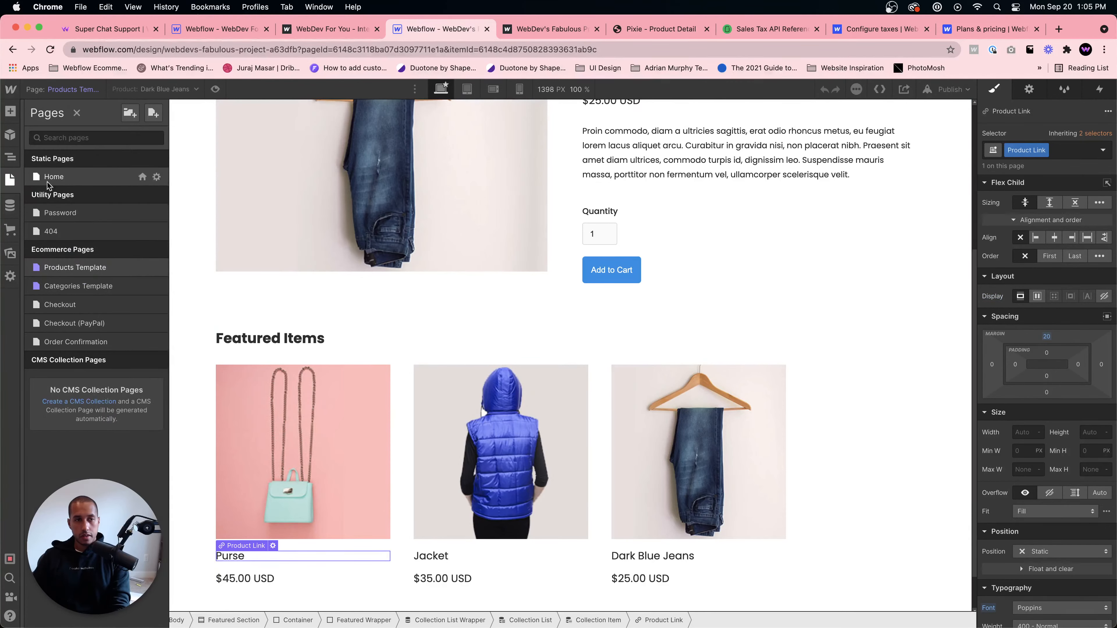
click(73, 177)
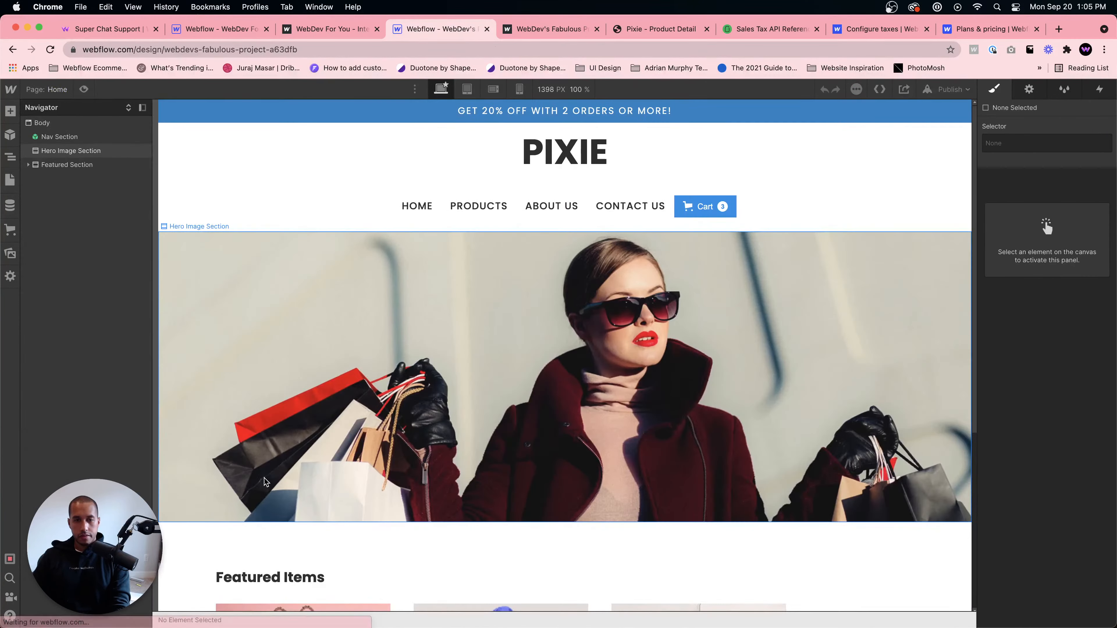
scroll(270, 499, down, 6)
- Apply the Product Link class to the product name text block
click(242, 507)
click(1035, 150)
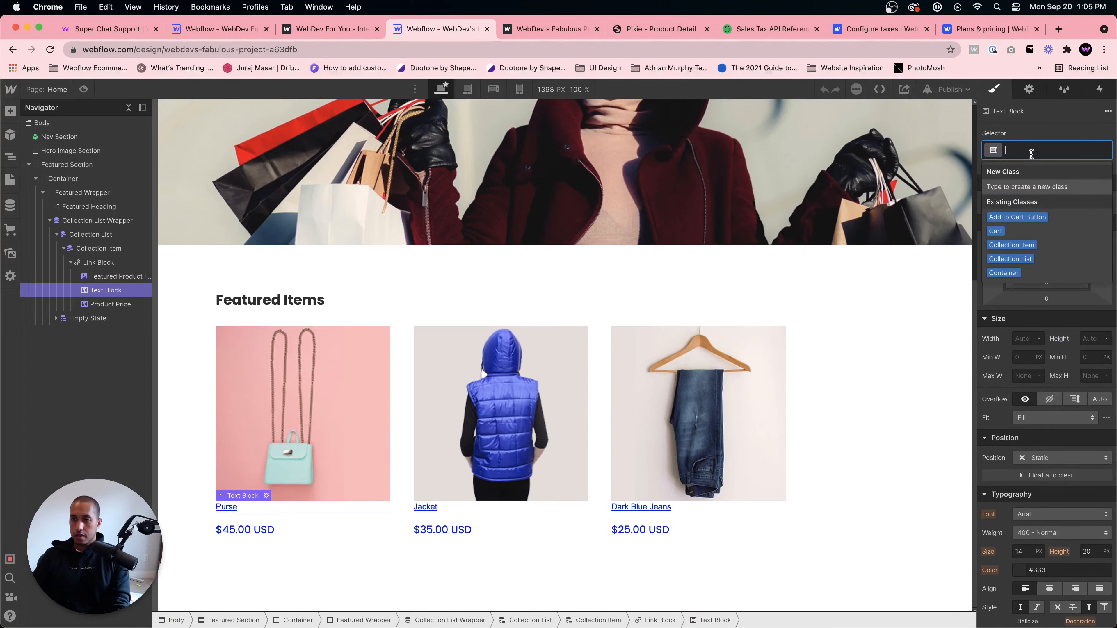
text(Product Link)
key(Return)
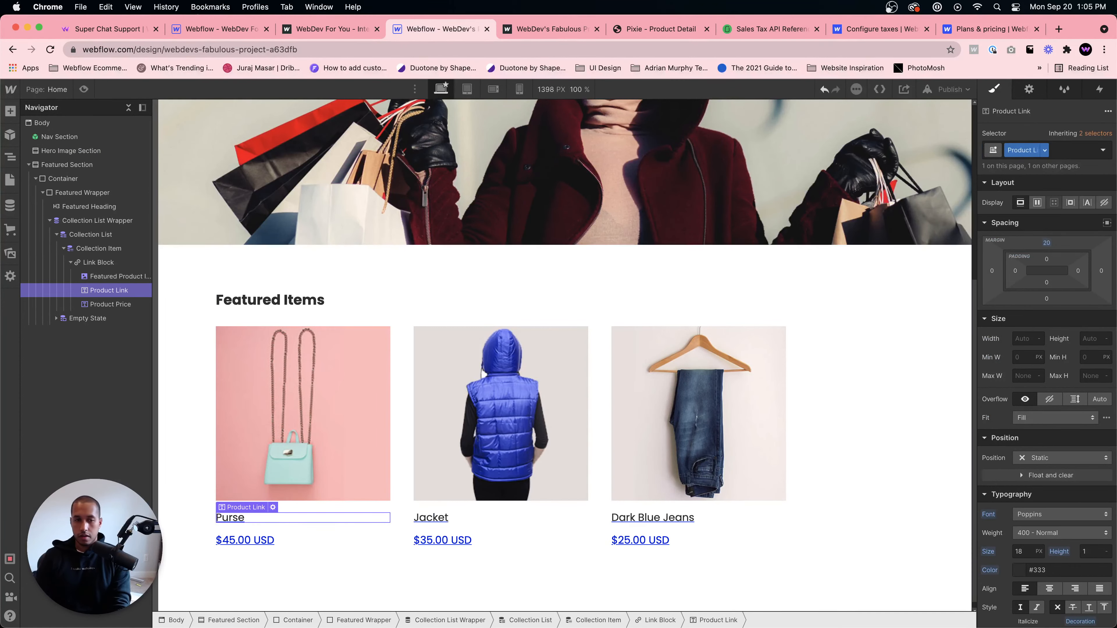
- Remove the underline decoration from the Link Block's text
click(99, 263)
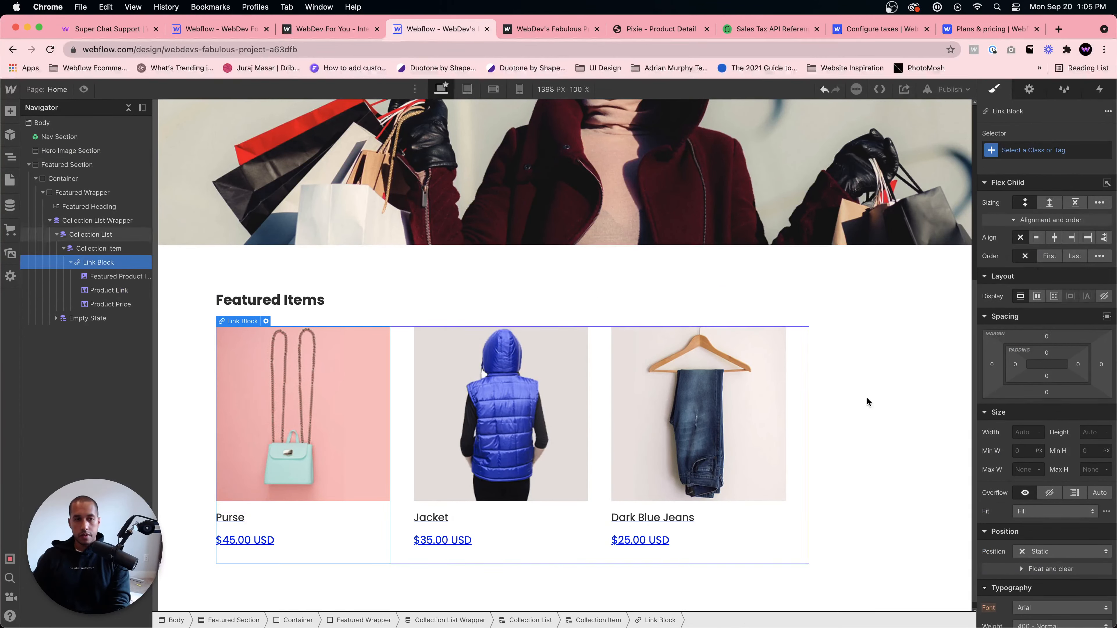
scroll(1027, 412, down, 6)
click(1056, 405)
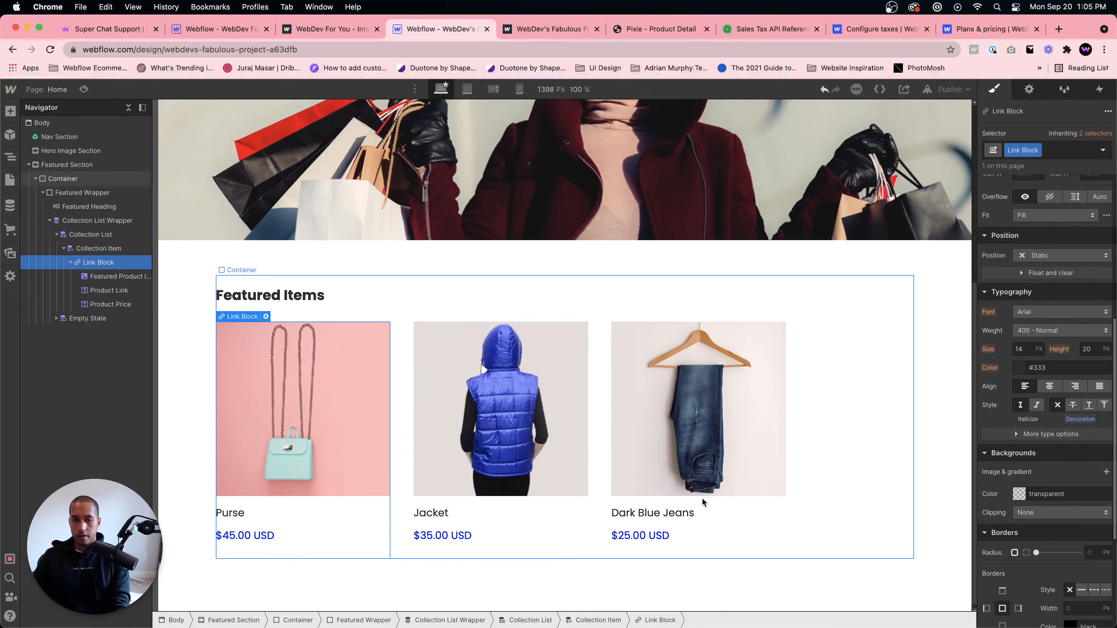
- Set the product price text colour to #333
click(265, 535)
scroll(1057, 402, up, 2)
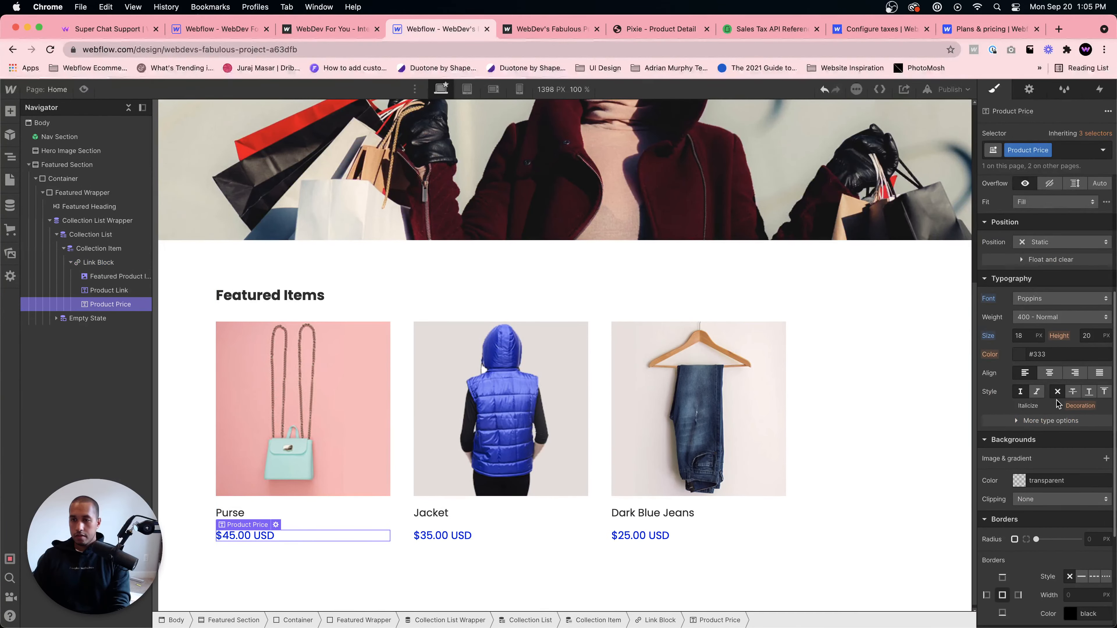
click(1019, 354)
click(1016, 379)
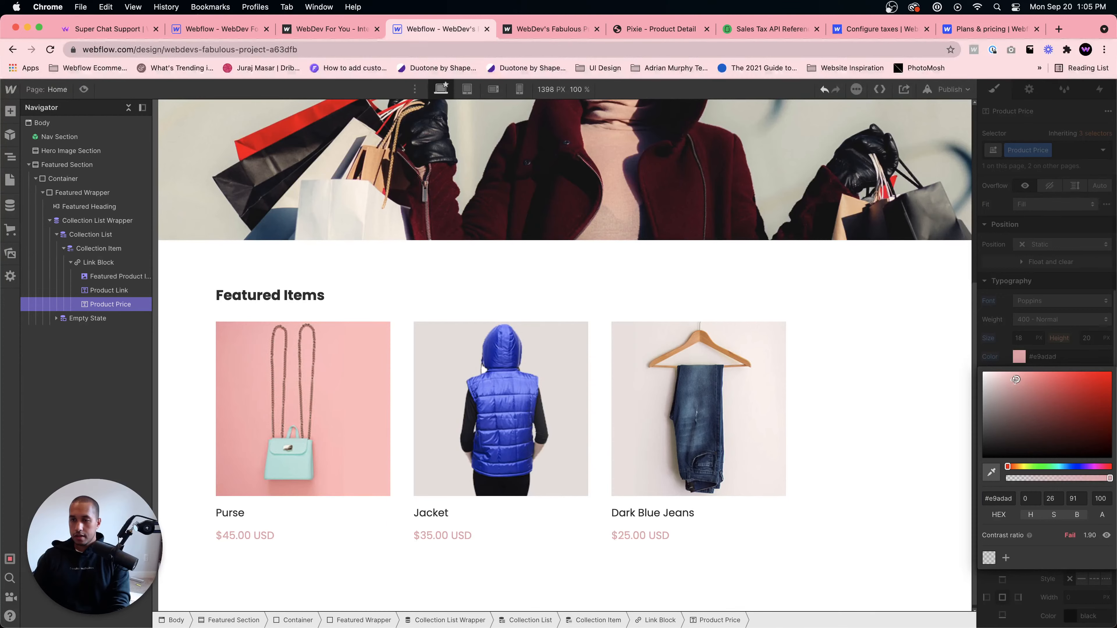
text(#333)
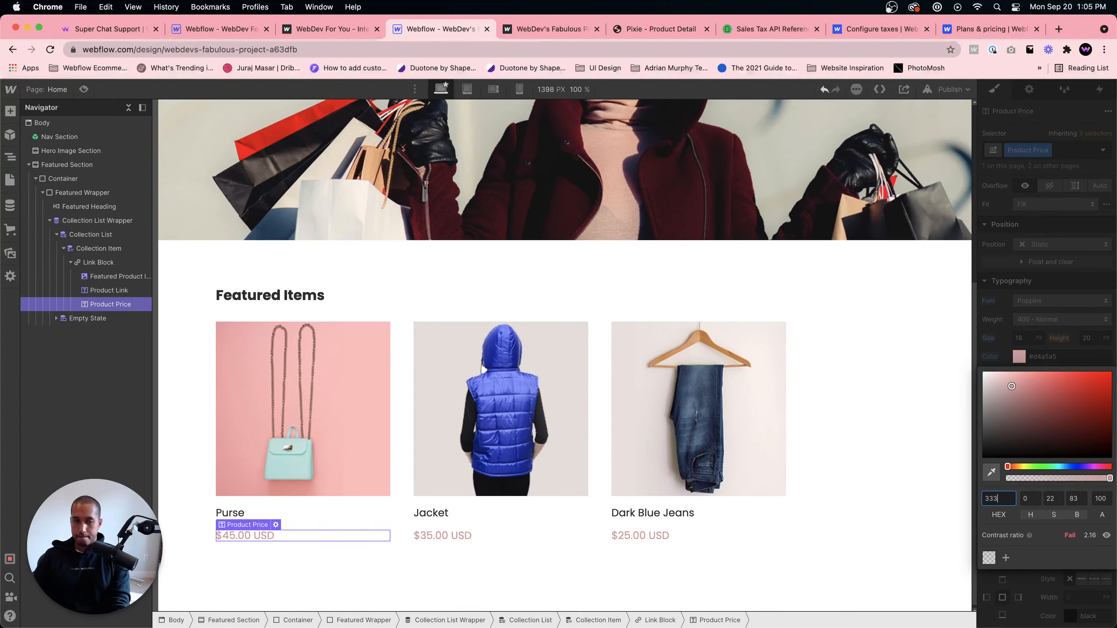
key(Return)
click(558, 550)
- Set the Link Block to link to the Current Product page
click(276, 508)
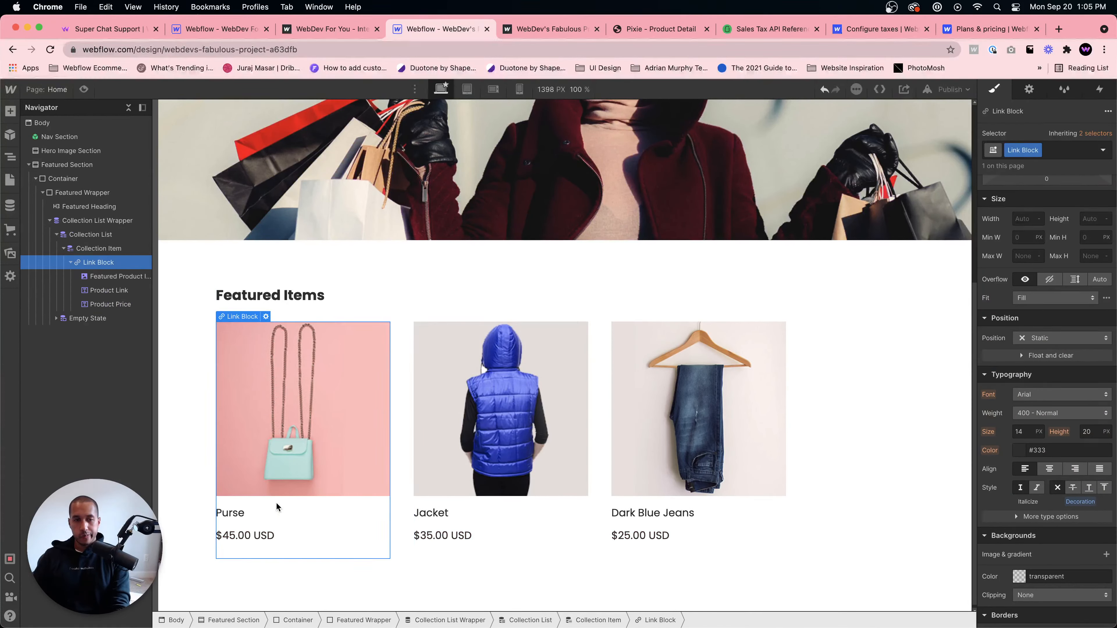
click(1029, 90)
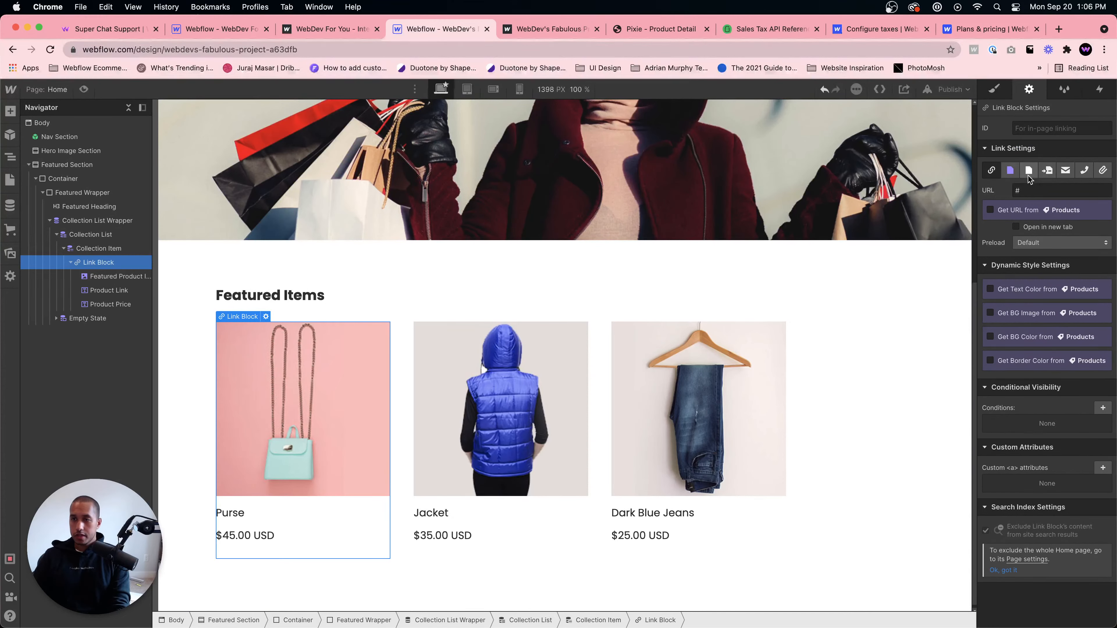
click(1010, 171)
click(1043, 194)
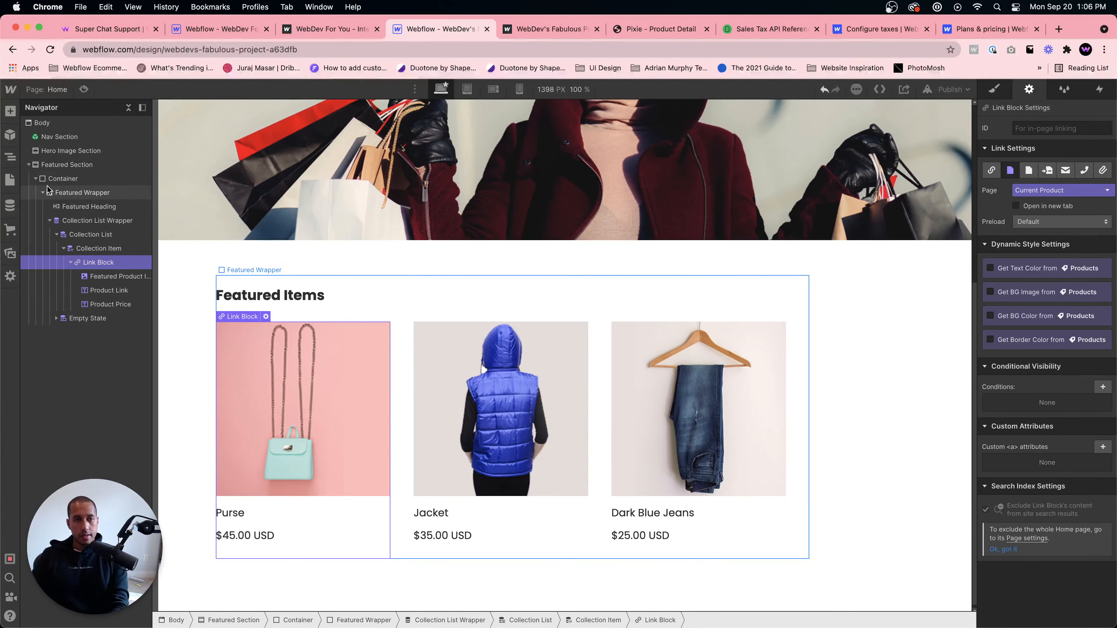
- Open the Products Template page and scroll to its Featured Items section
click(47, 166)
click(8, 180)
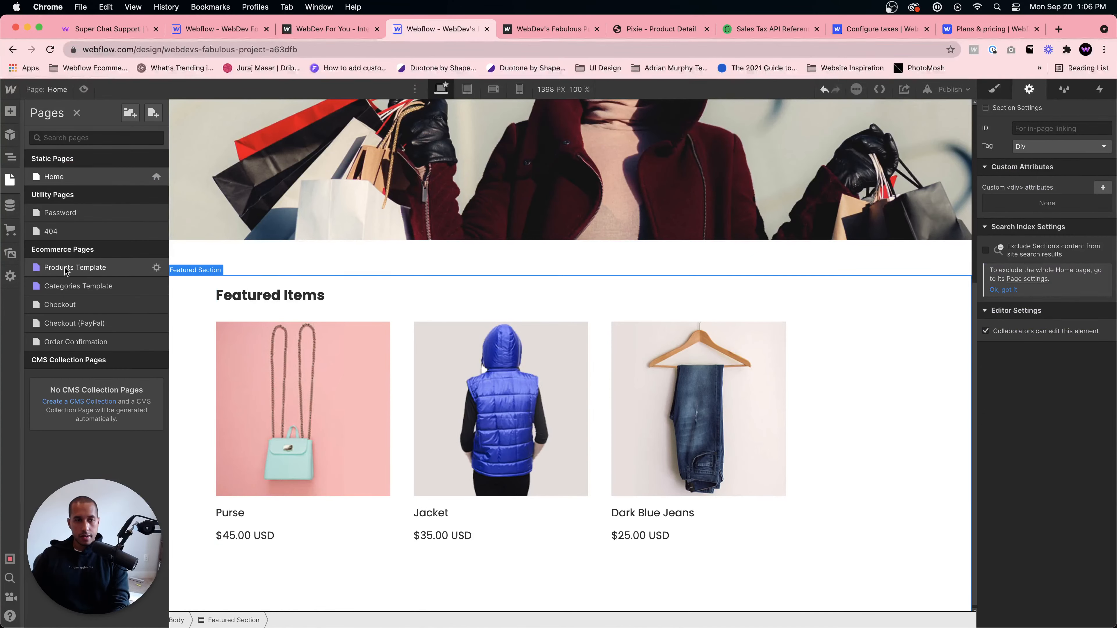
click(65, 270)
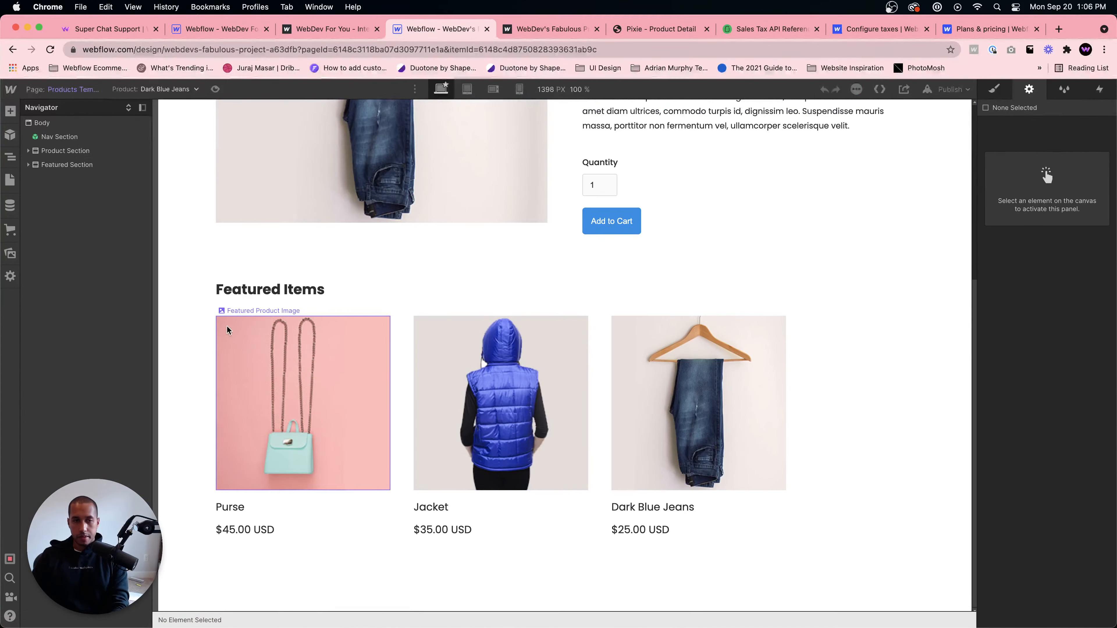
click(87, 169)
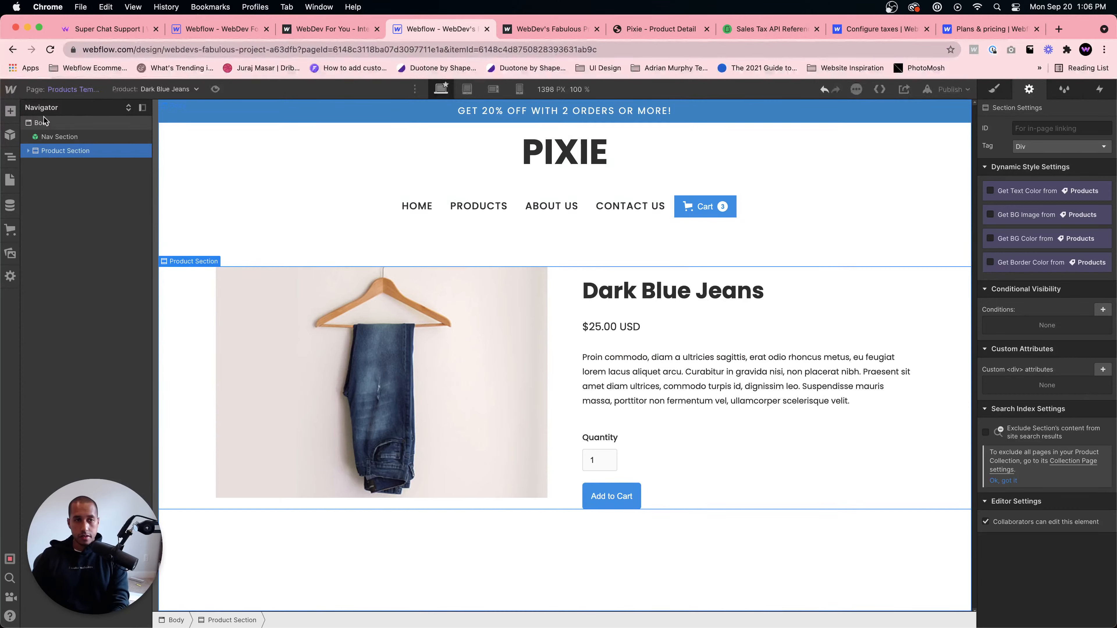
scroll(449, 526, down, 5)
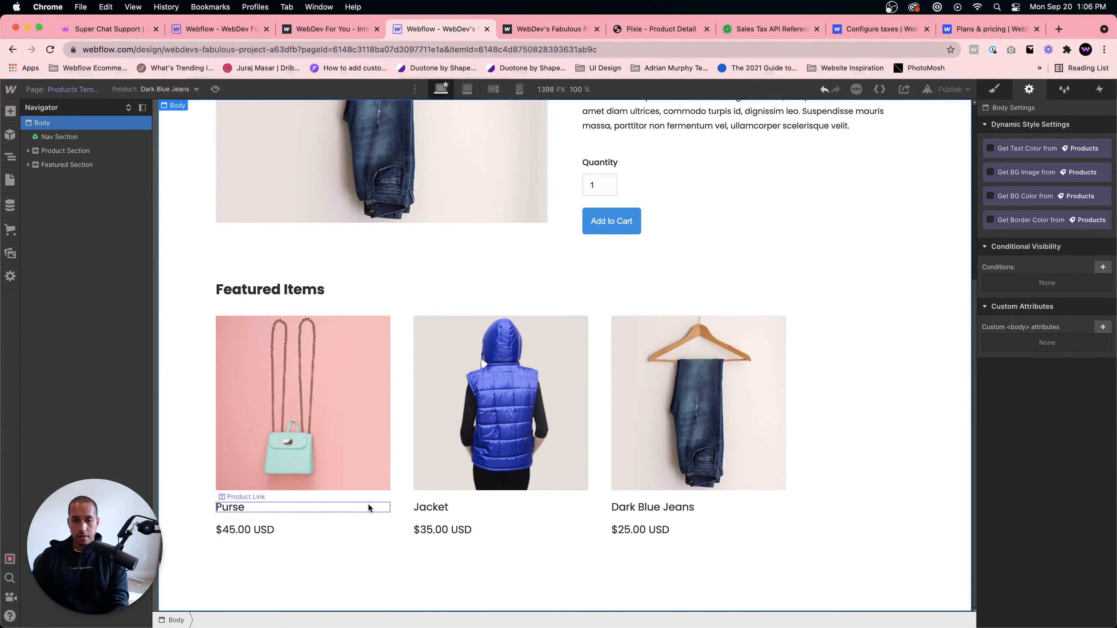
- Publish the site to the webflow.io domain
click(950, 89)
click(906, 261)
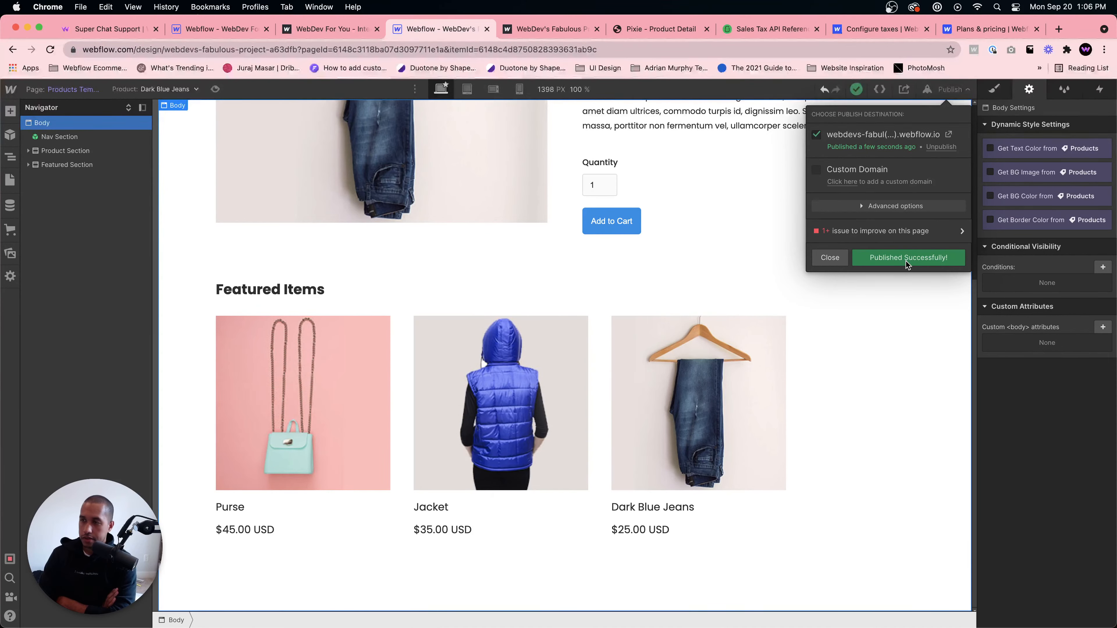
- Open the published site and test the featured product cards by opening the Jacket and Purse pages
click(945, 136)
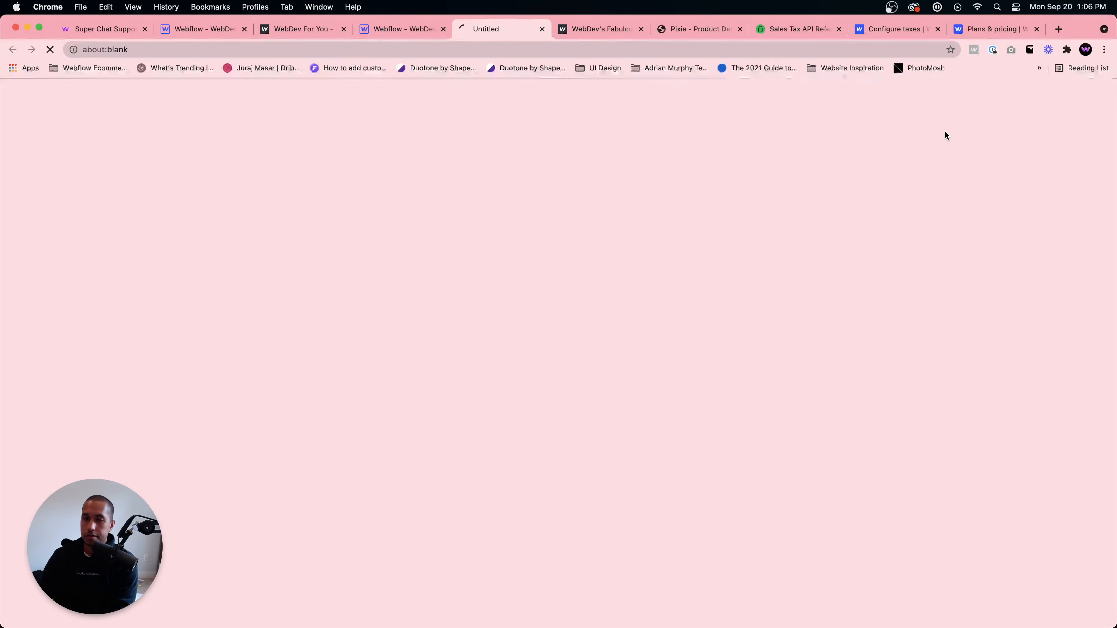
scroll(440, 517, down, 3)
scroll(494, 523, down, 3)
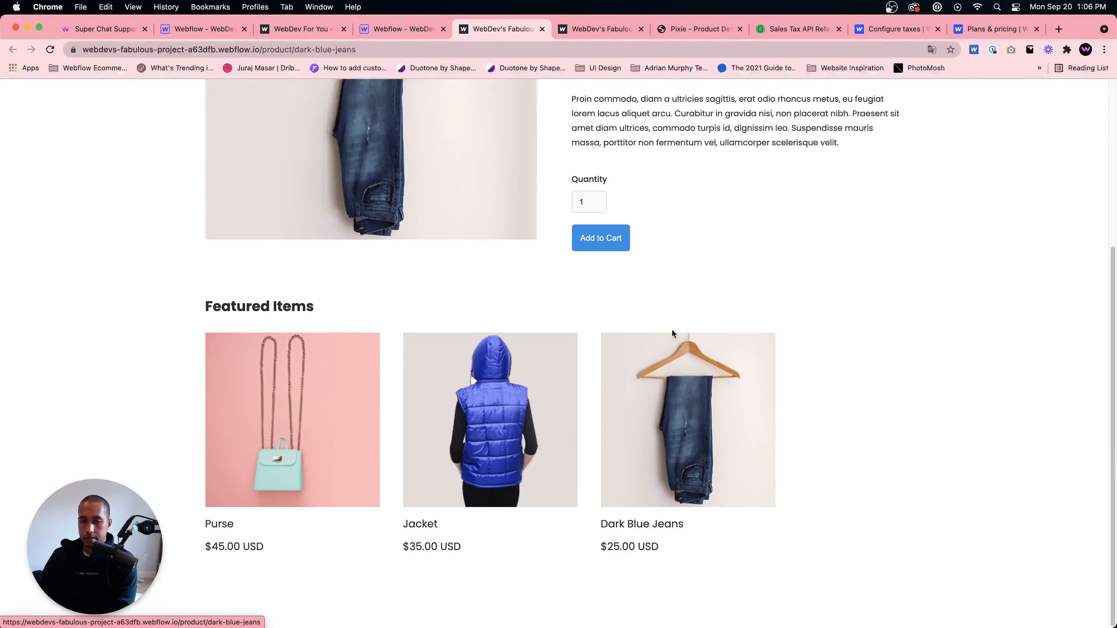
scroll(674, 332, up, 5)
scroll(686, 463, down, 5)
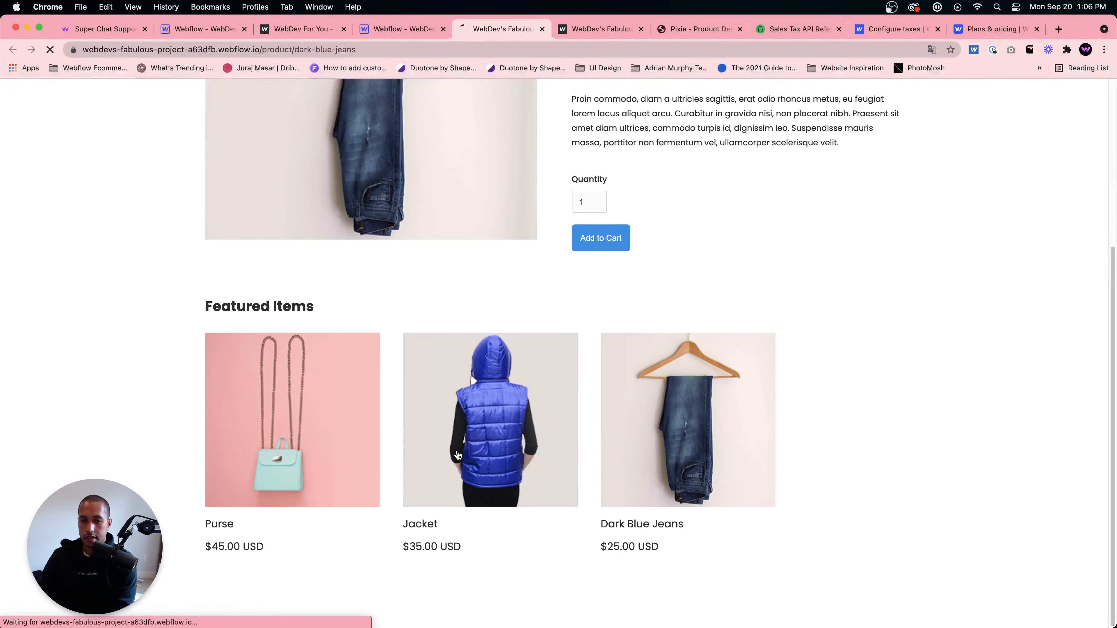
click(458, 456)
scroll(506, 462, down, 3)
scroll(518, 409, up, 1)
scroll(516, 409, down, 5)
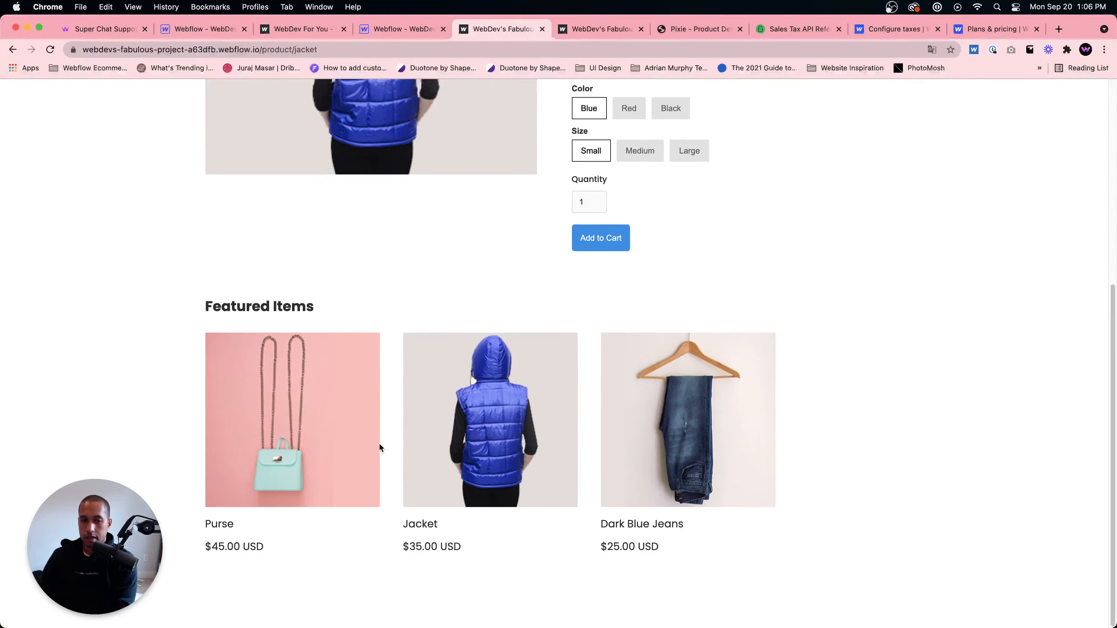
click(378, 449)
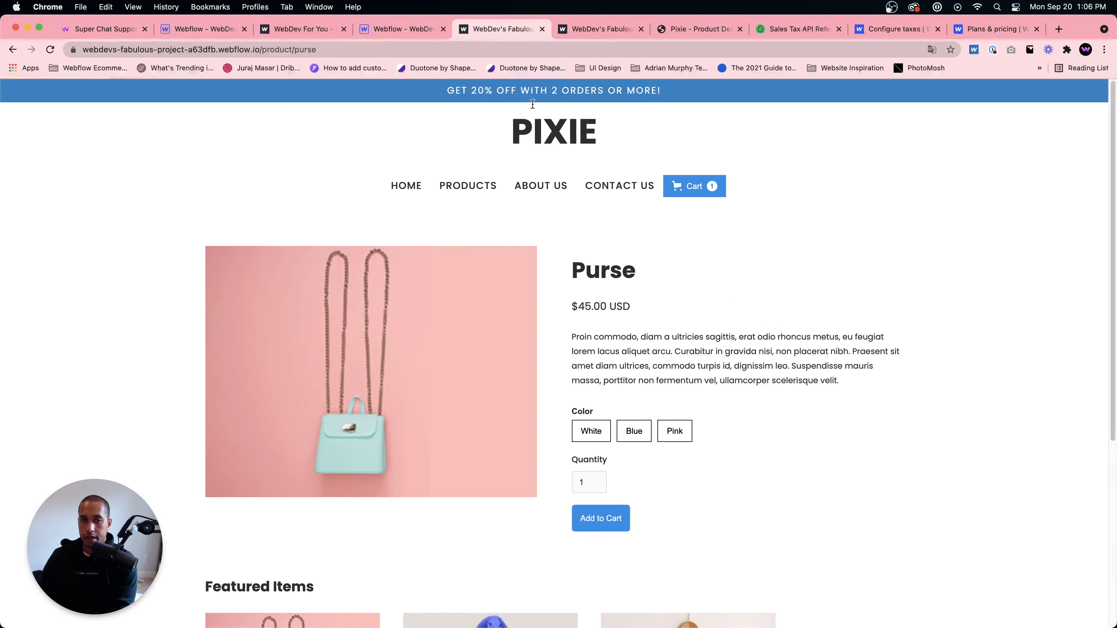
- Set the HOME navbar link inside the Nav symbol to link to the Home page
click(392, 35)
click(408, 244)
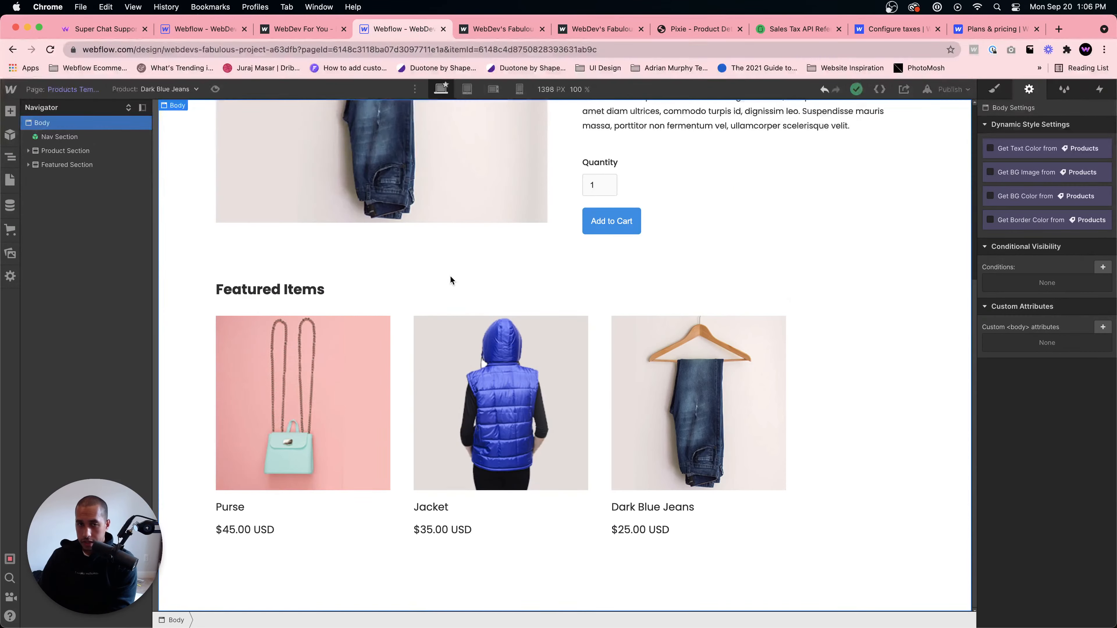
scroll(489, 282, up, 5)
click(435, 192)
double_click(418, 207)
click(418, 207)
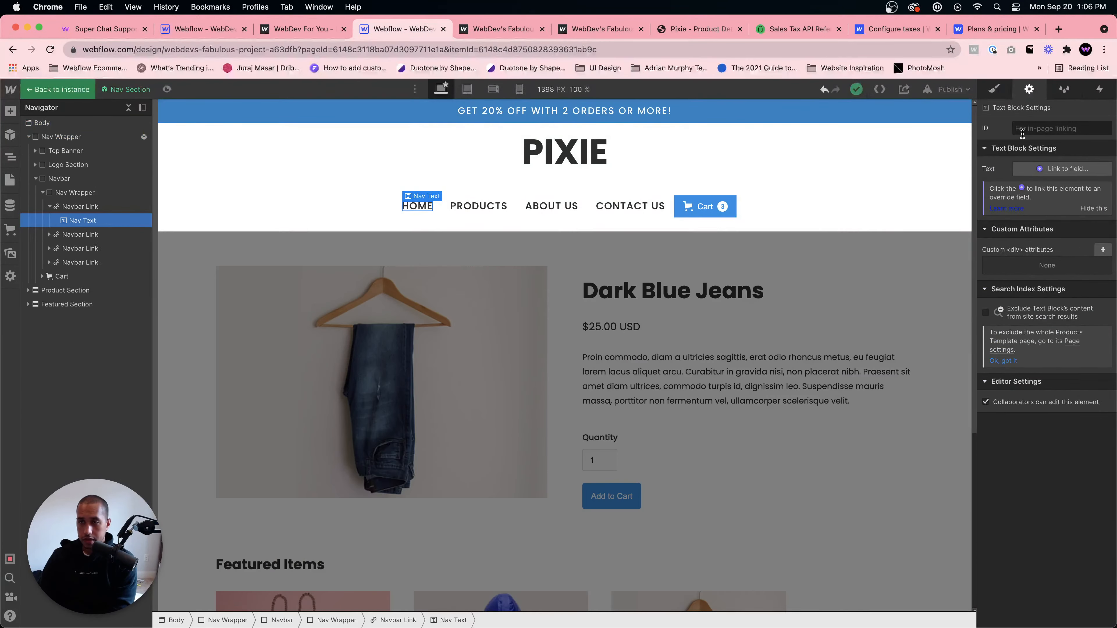
click(397, 620)
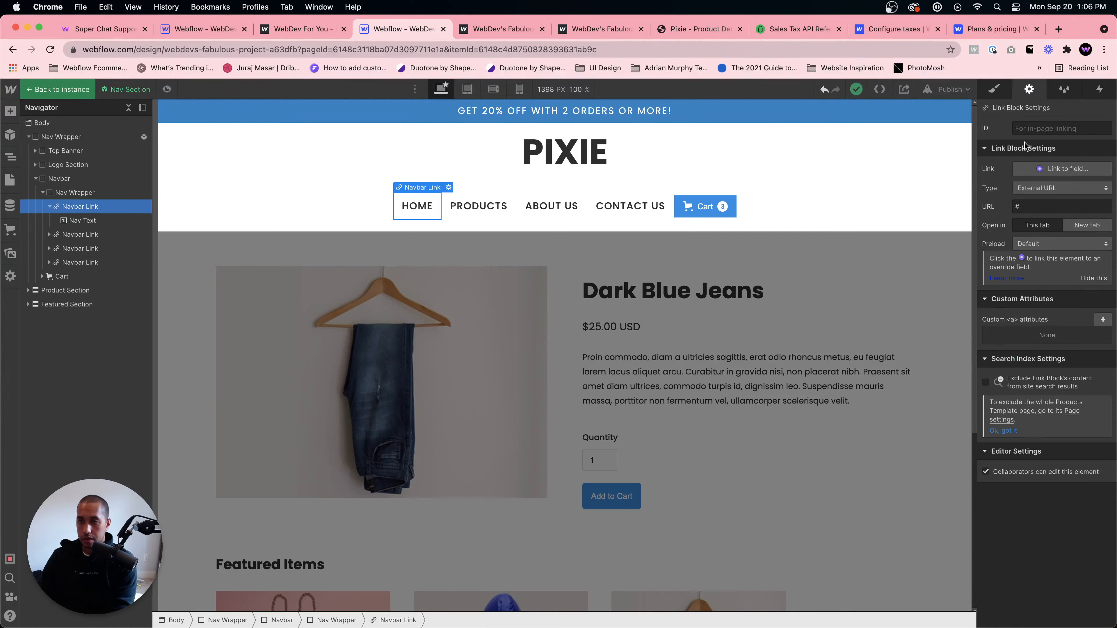
click(1031, 188)
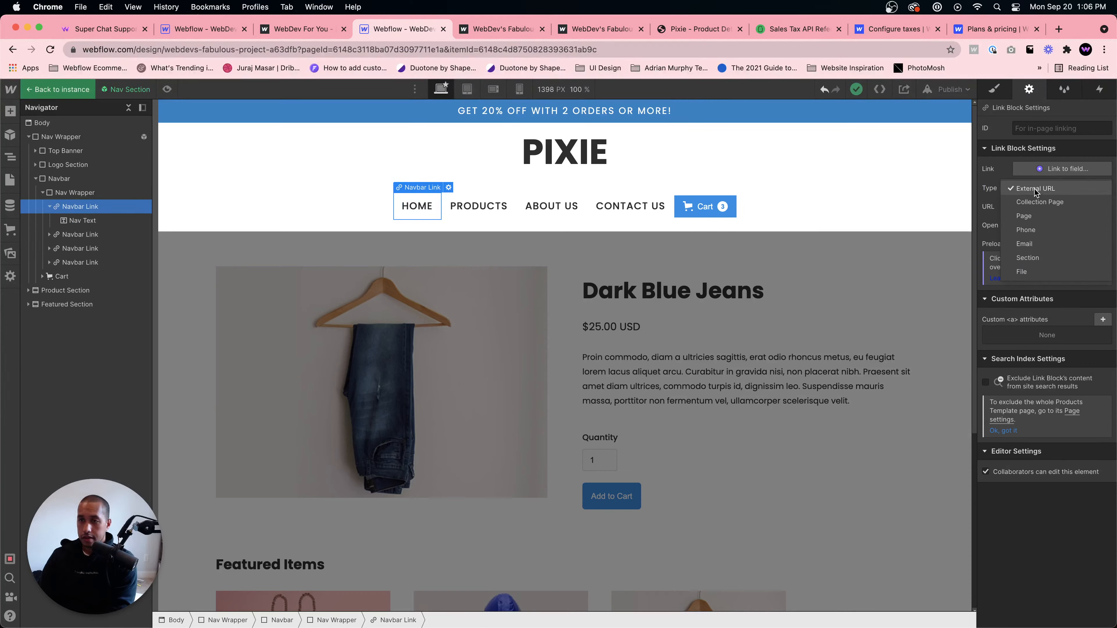
click(1036, 216)
click(1029, 209)
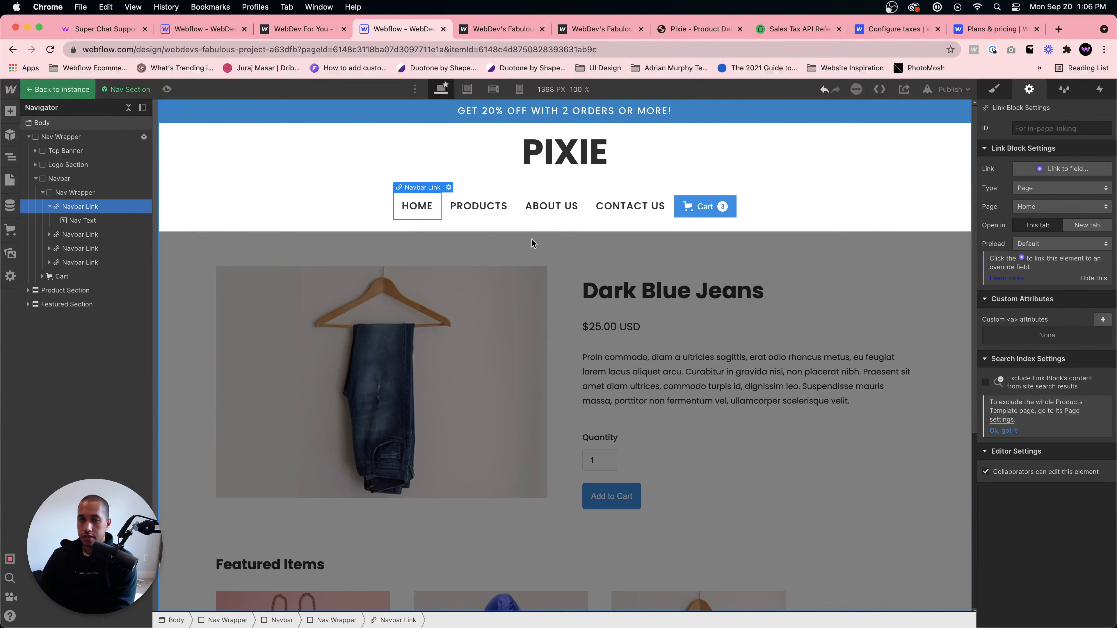
click(492, 206)
click(521, 218)
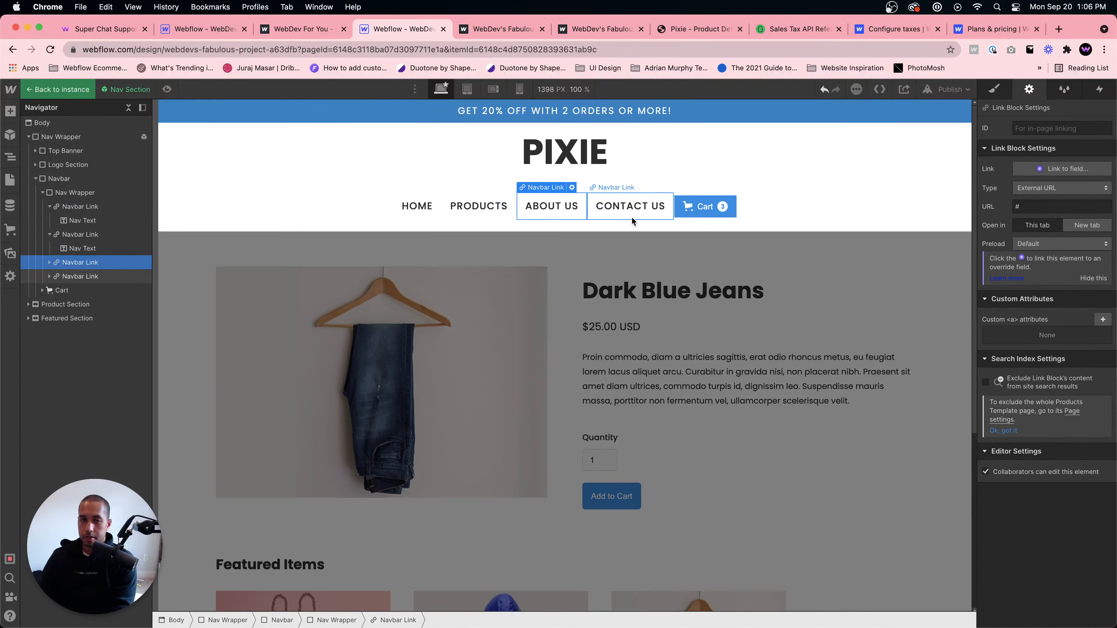
click(616, 224)
double_click(790, 253)
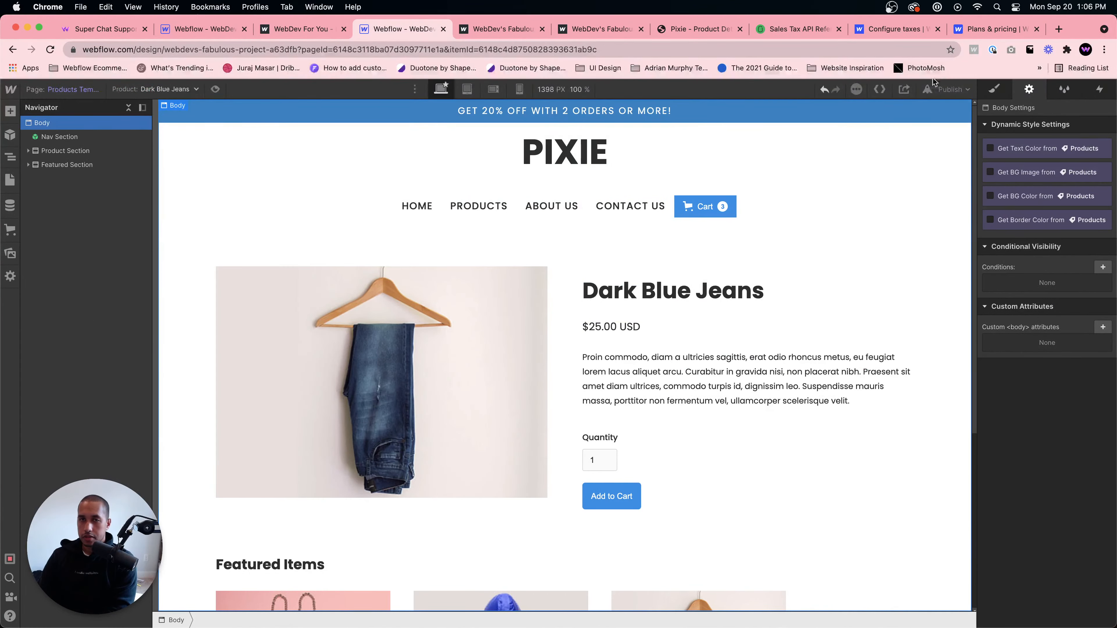
- Publish the site again with the updated navbar link
click(950, 89)
click(912, 253)
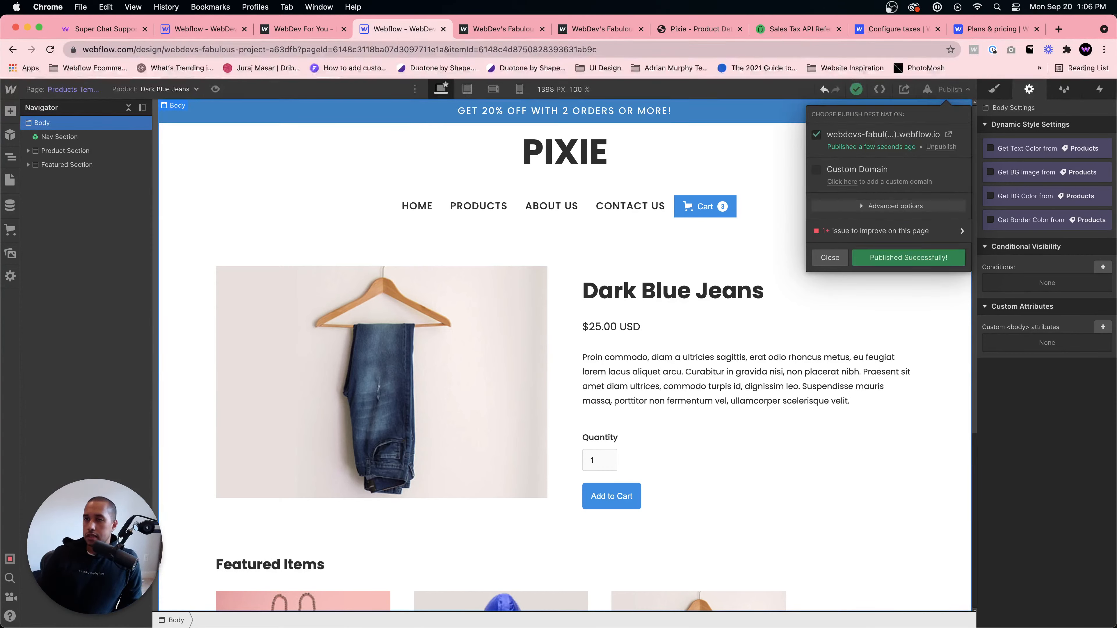
- Search the web for finsweet client first and open the Client-first Style System page
click(1068, 30)
text(f)
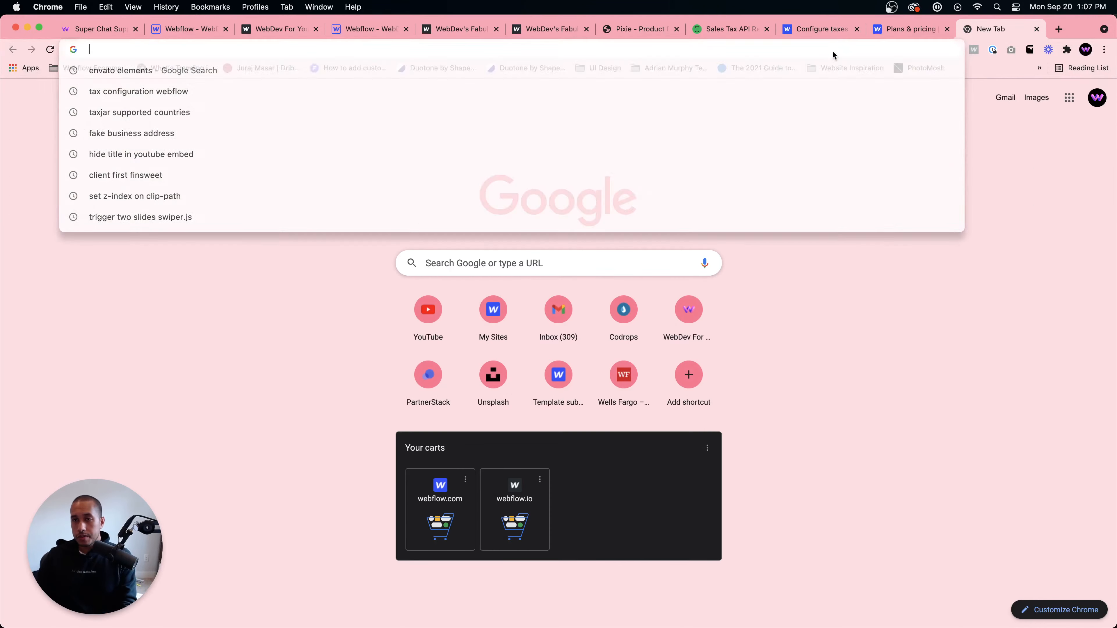
text(insw)
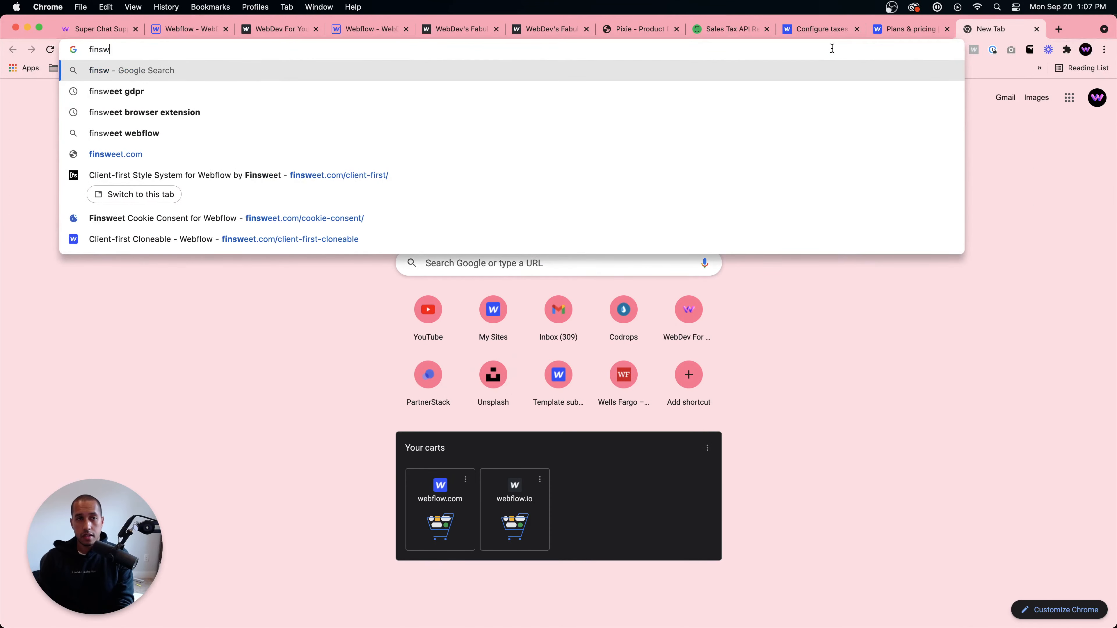
text(eet client first)
key(Return)
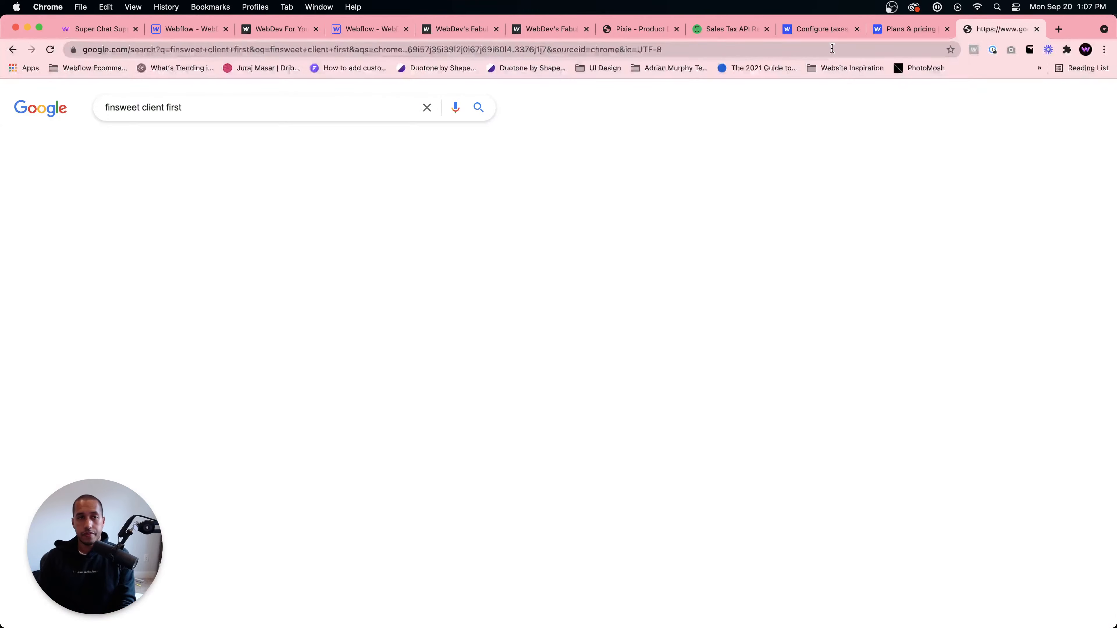
click(159, 207)
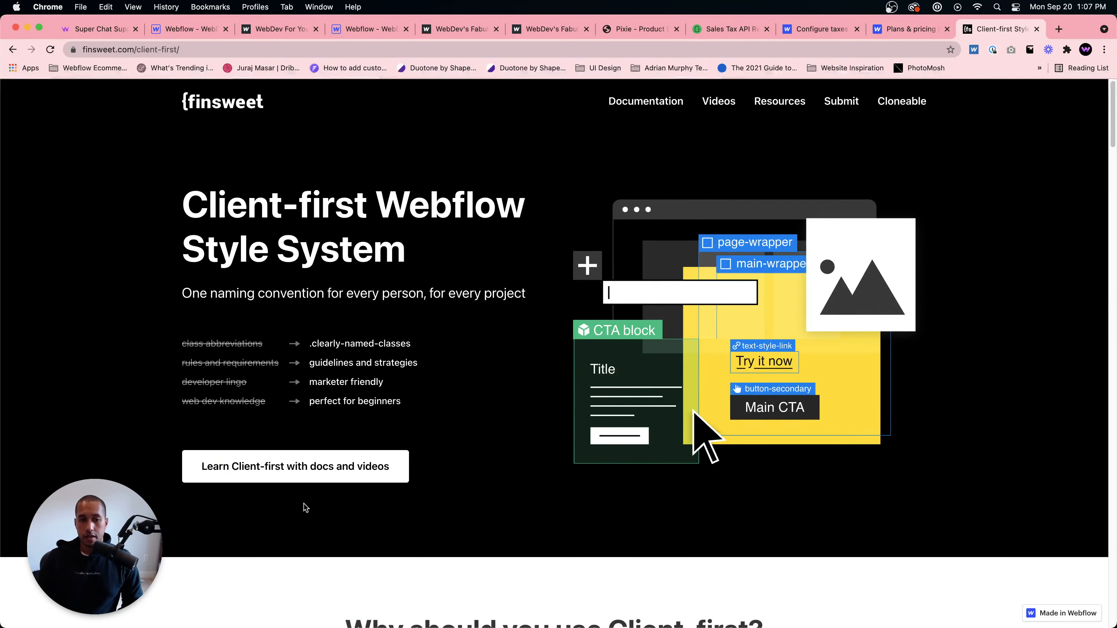
- Clone the Client-first Cloneable project into the Webflow account
click(905, 102)
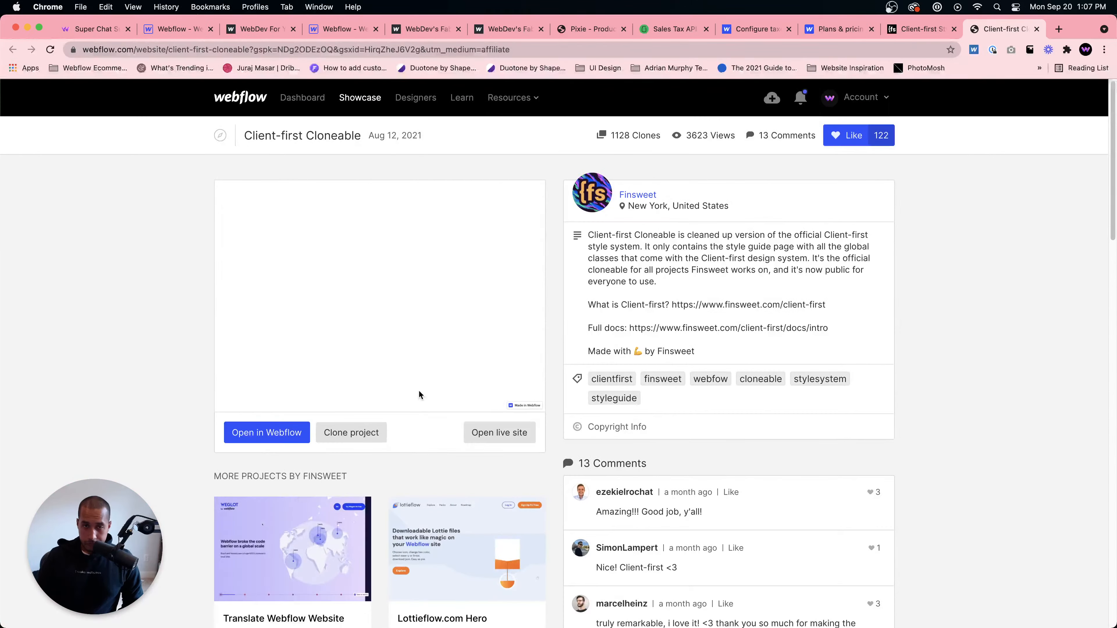
click(360, 434)
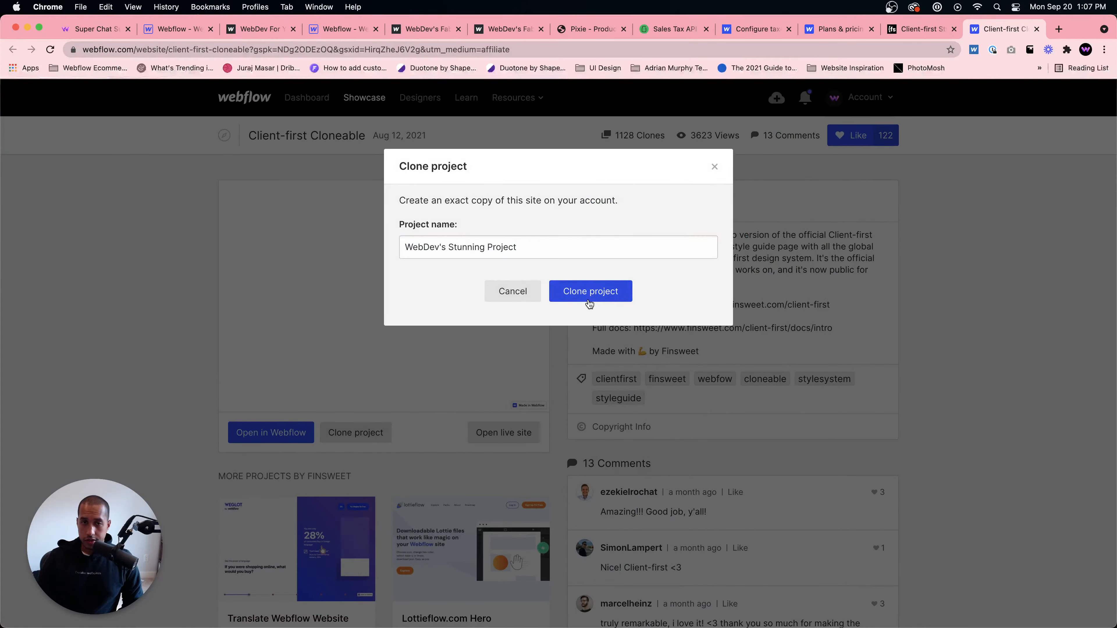
click(589, 301)
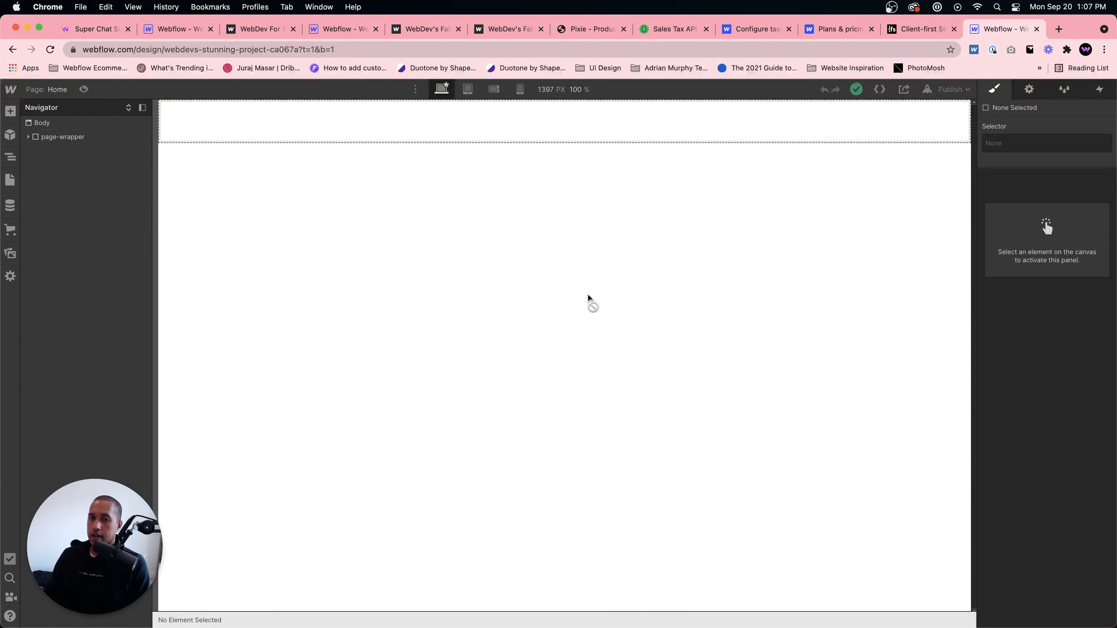
- Examine the cloned project's page structure and the classes listed in the Style Manager
click(104, 138)
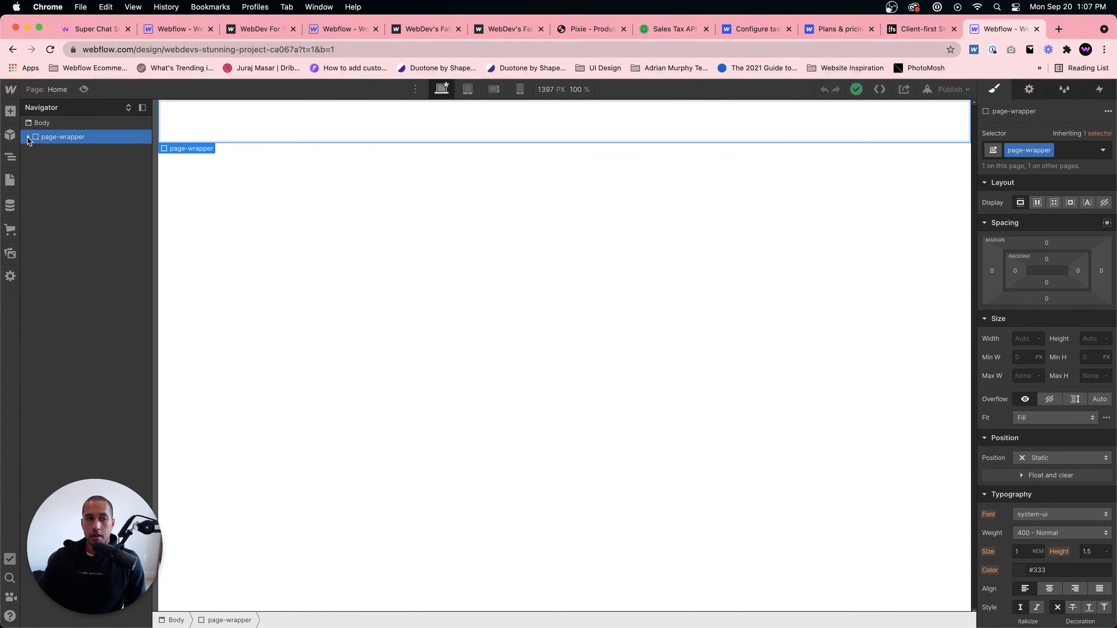
click(59, 151)
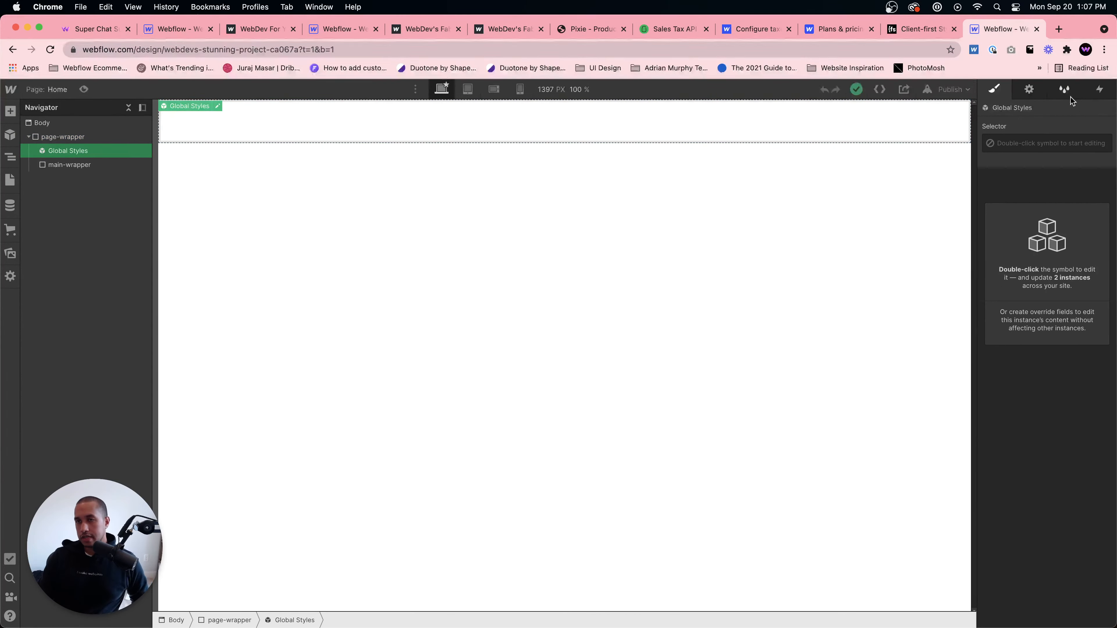
click(1070, 97)
scroll(1061, 399, down, 10)
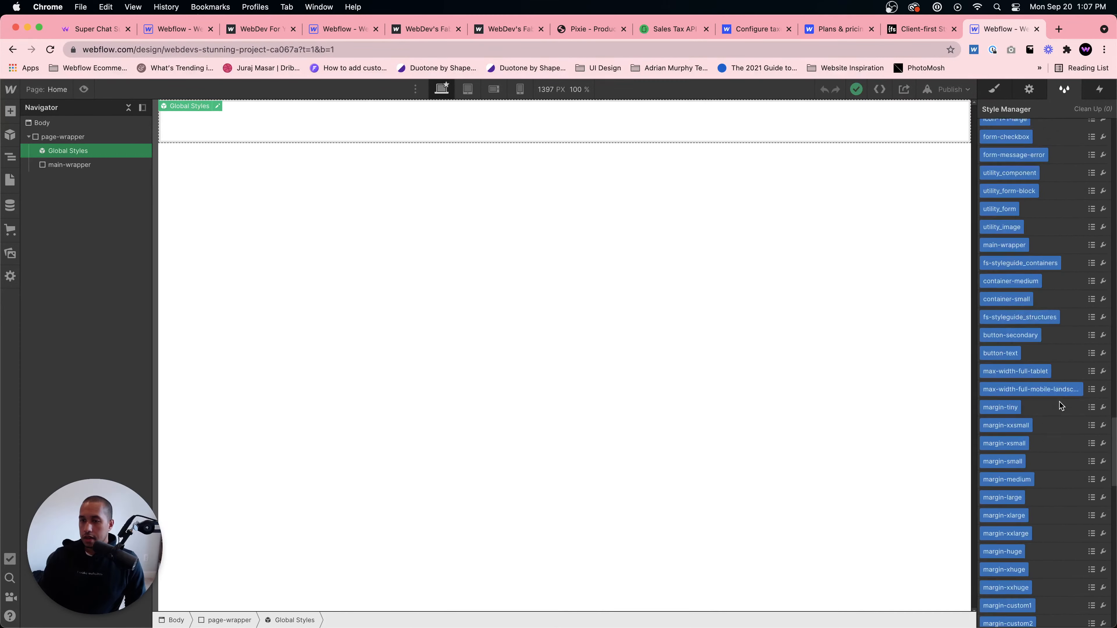
scroll(1060, 405, up, 10)
scroll(1061, 405, down, 15)
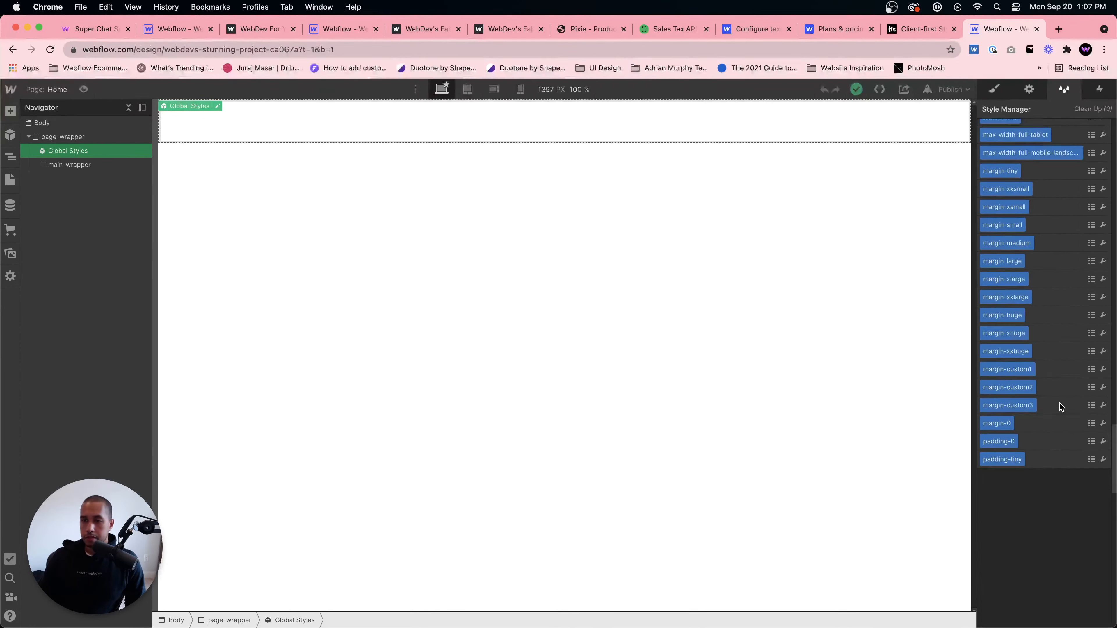
scroll(1048, 527, up, 10)
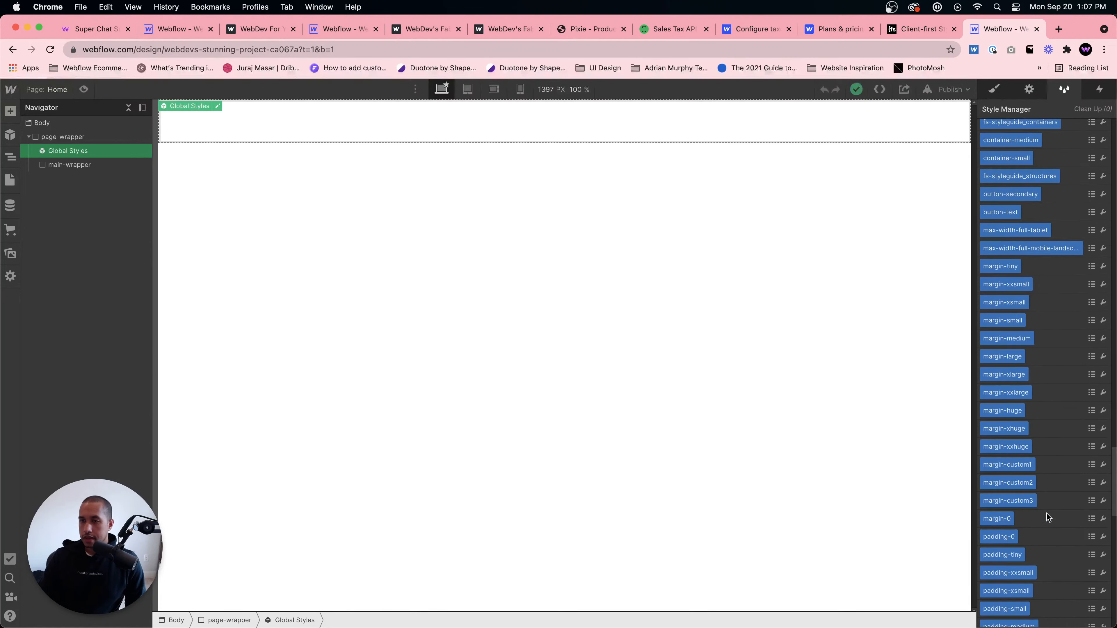
scroll(1050, 433, up, 5)
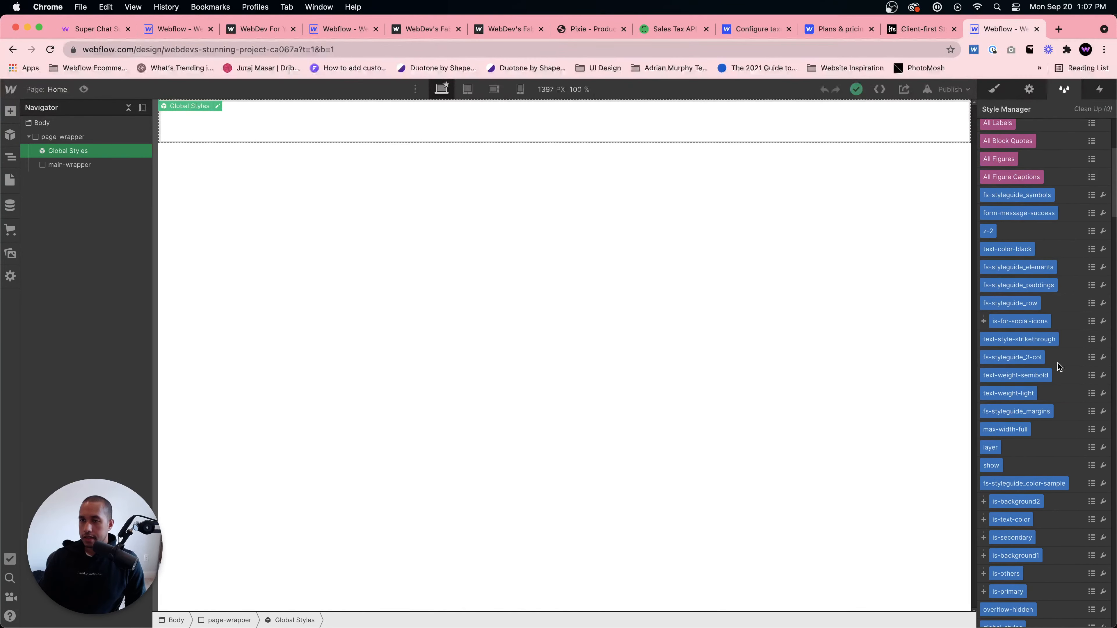
scroll(1051, 426, down, 8)
scroll(1051, 420, down, 12)
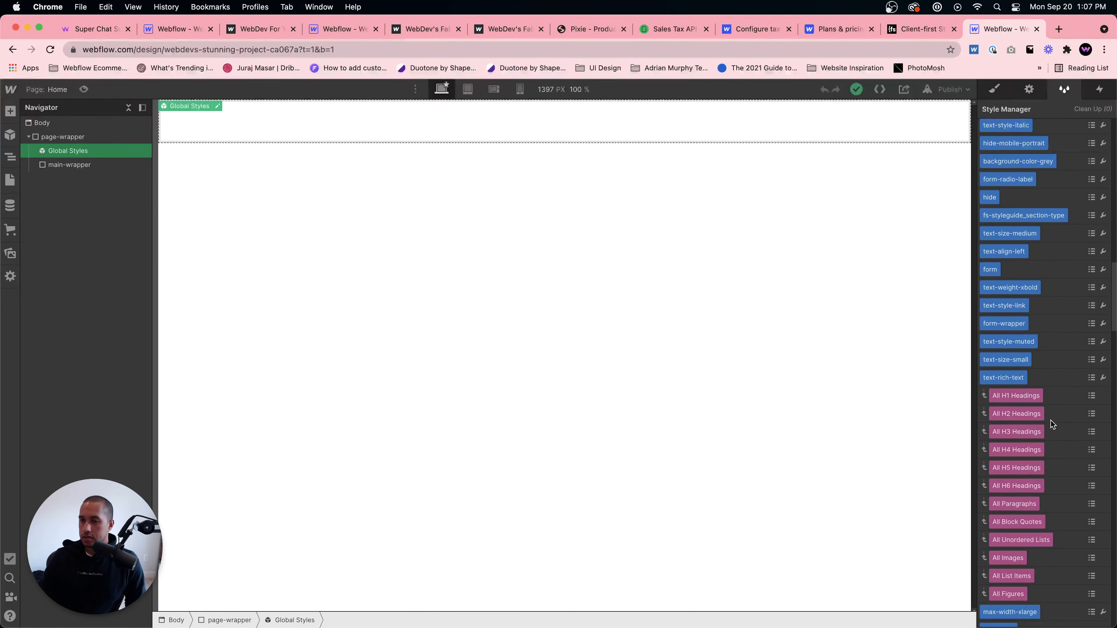
scroll(1051, 424, down, 3)
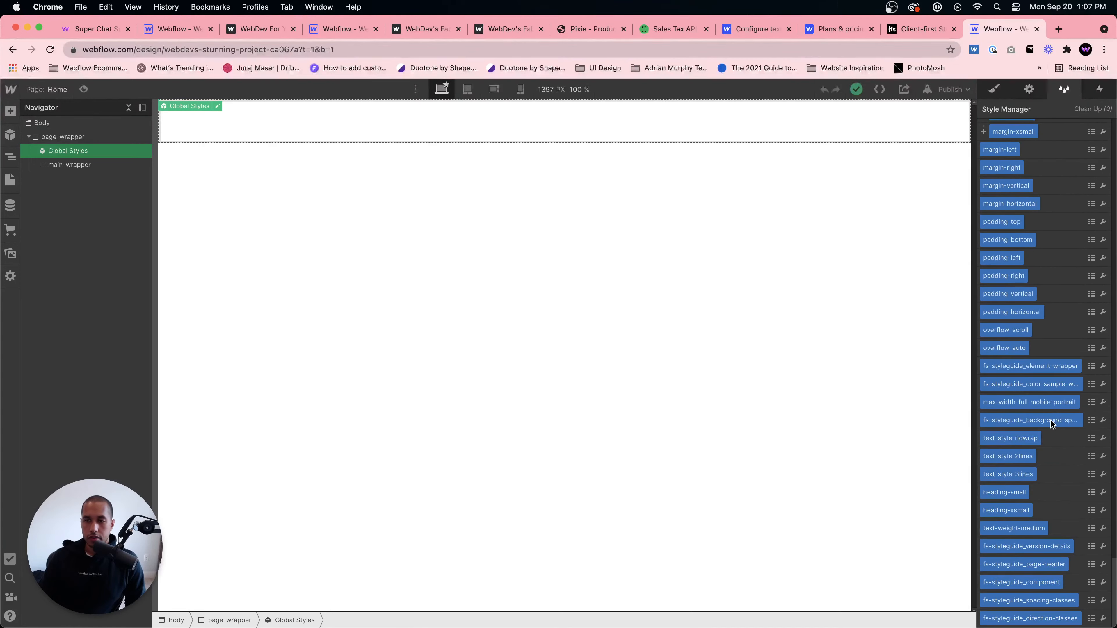
- Read the Client-first documentation's Mindset section on meaningful class names and components
click(921, 29)
scroll(618, 397, down, 10)
scroll(619, 397, down, 5)
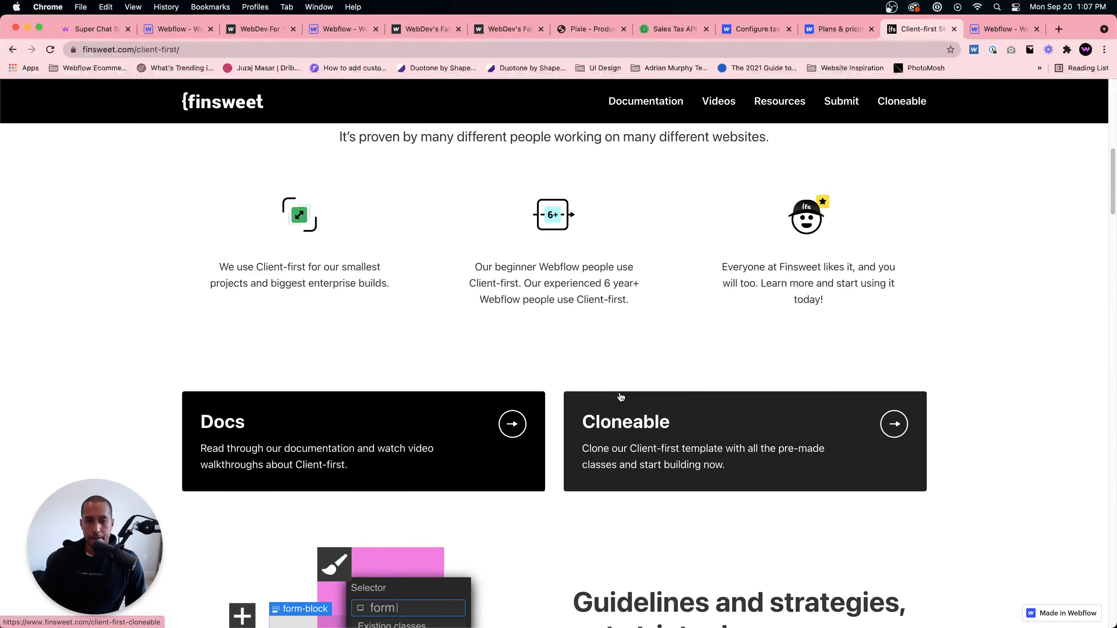
click(521, 462)
click(51, 224)
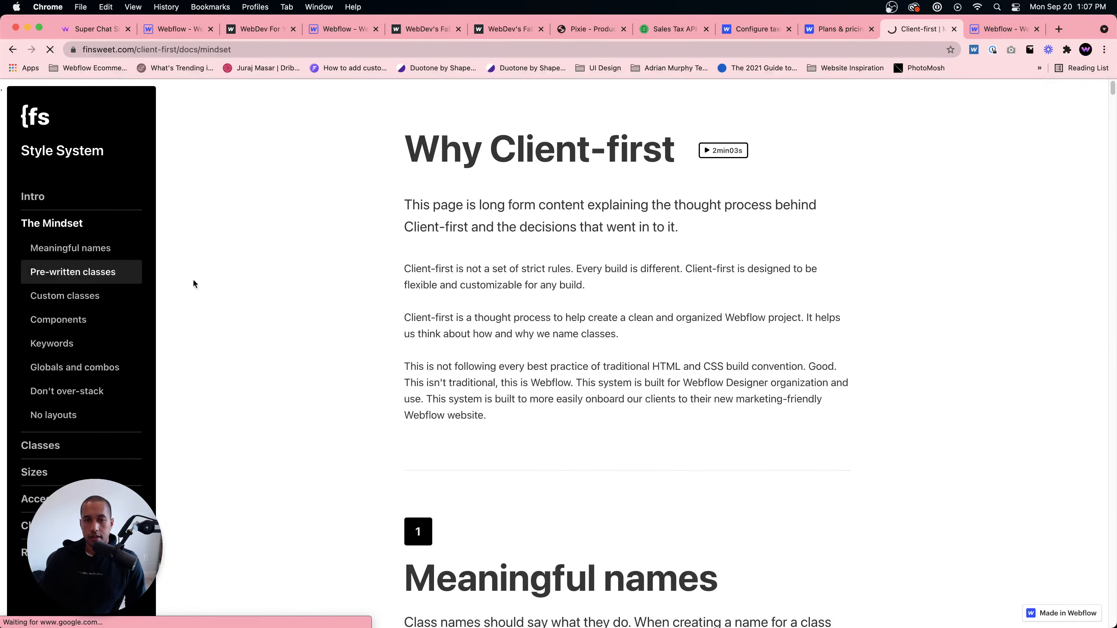
scroll(352, 296, down, 15)
scroll(352, 298, up, 5)
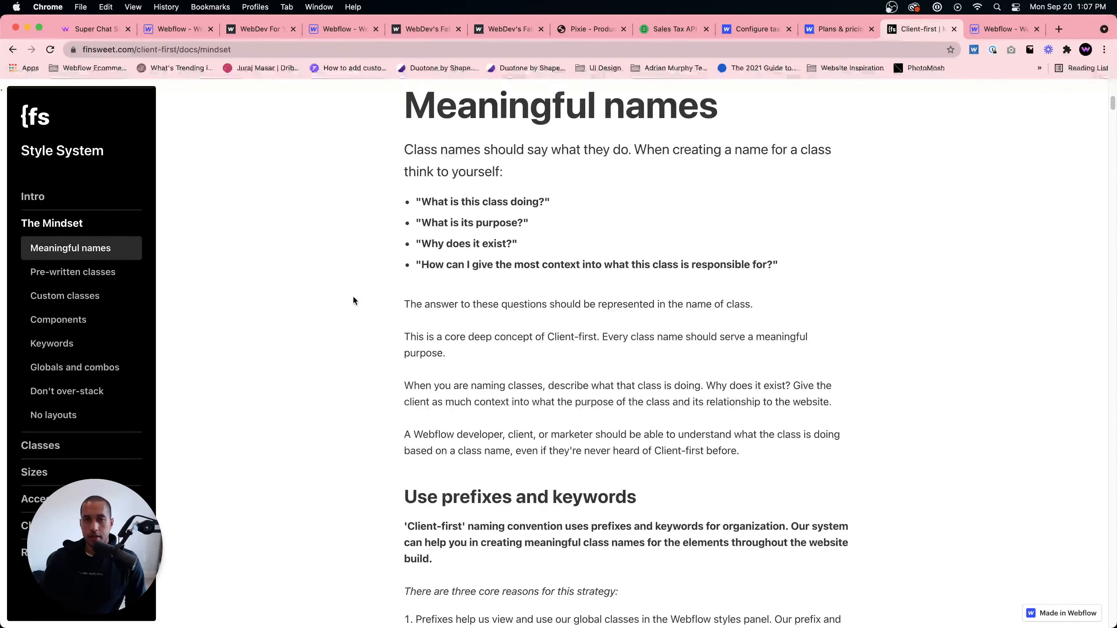
scroll(352, 298, down, 15)
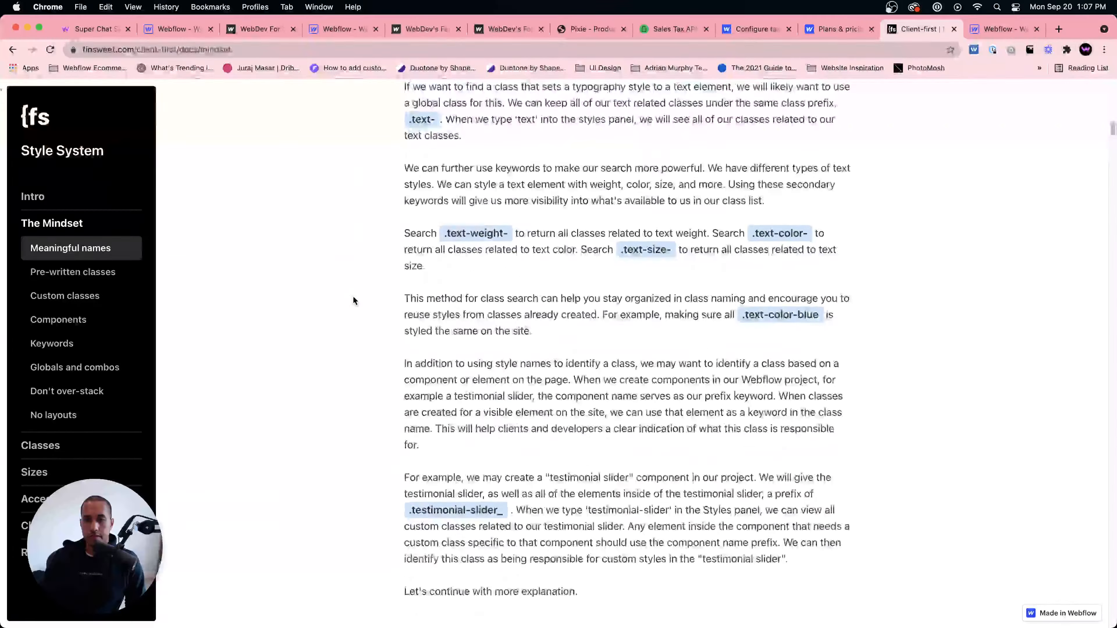
scroll(354, 301, down, 10)
scroll(355, 301, down, 20)
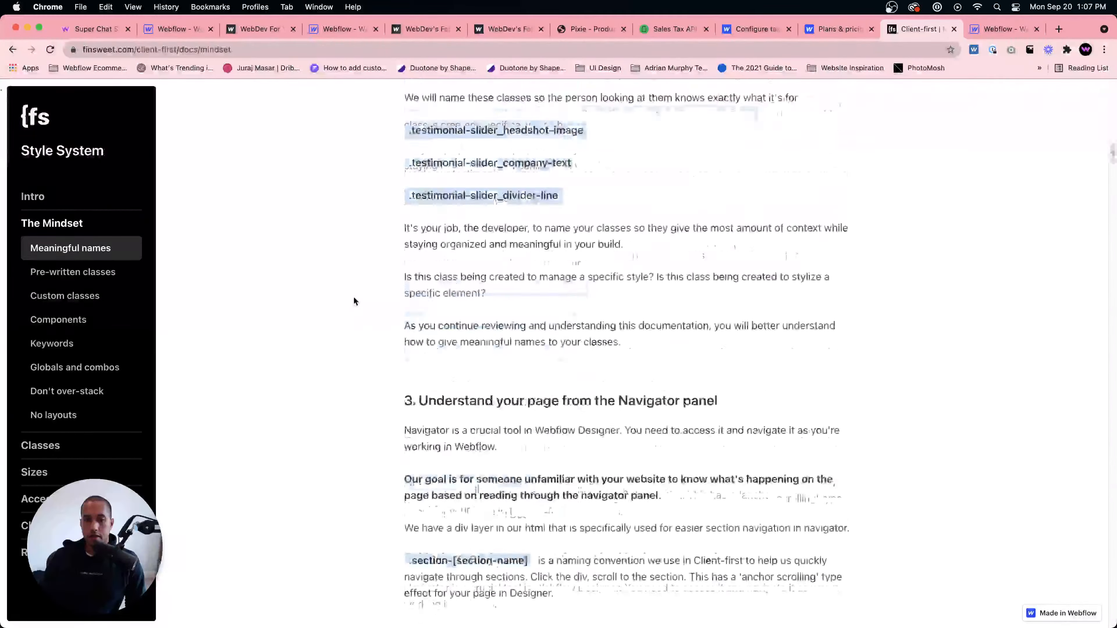
scroll(414, 340, down, 20)
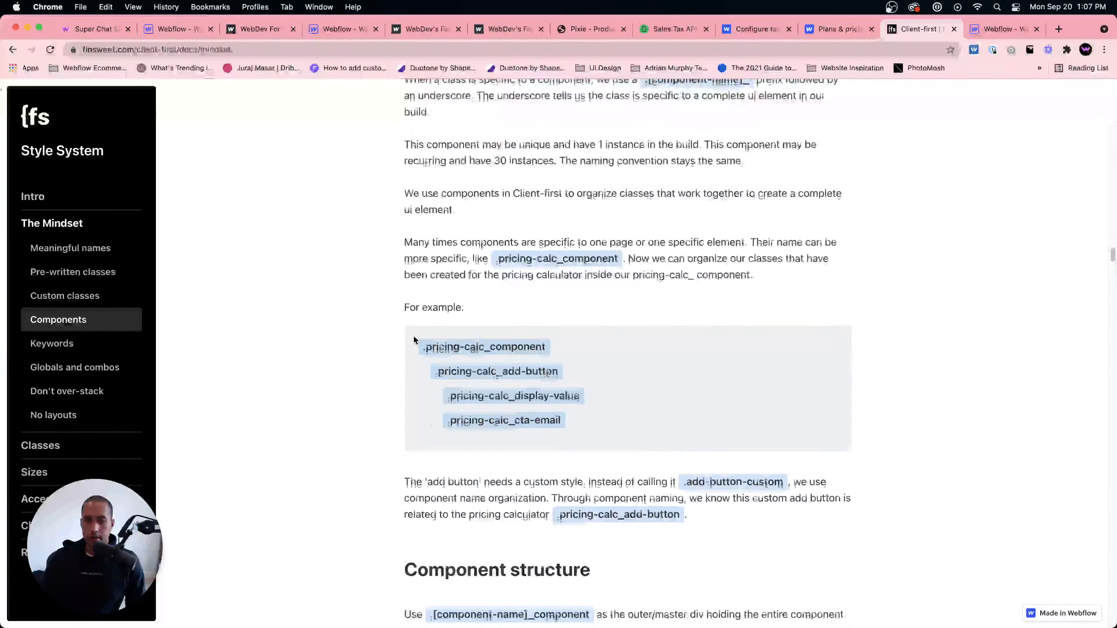
- Read the Client-first Mindset sections on custom classes, components, keywords and globals and combos
scroll(413, 340, up, 15)
scroll(413, 340, up, 15)
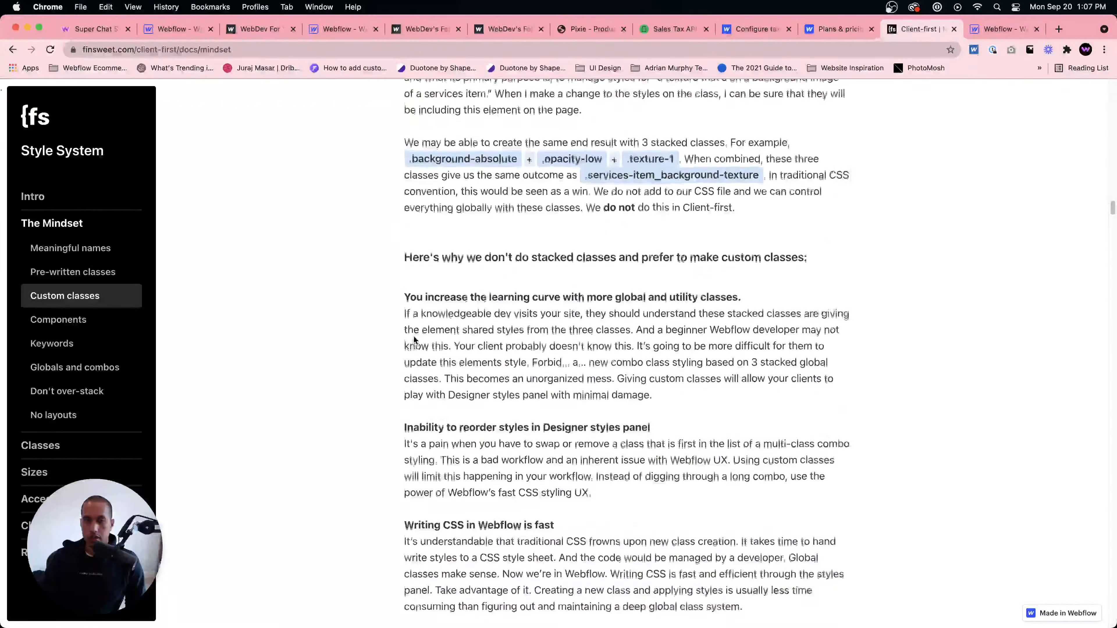
scroll(413, 340, down, 8)
scroll(413, 340, up, 15)
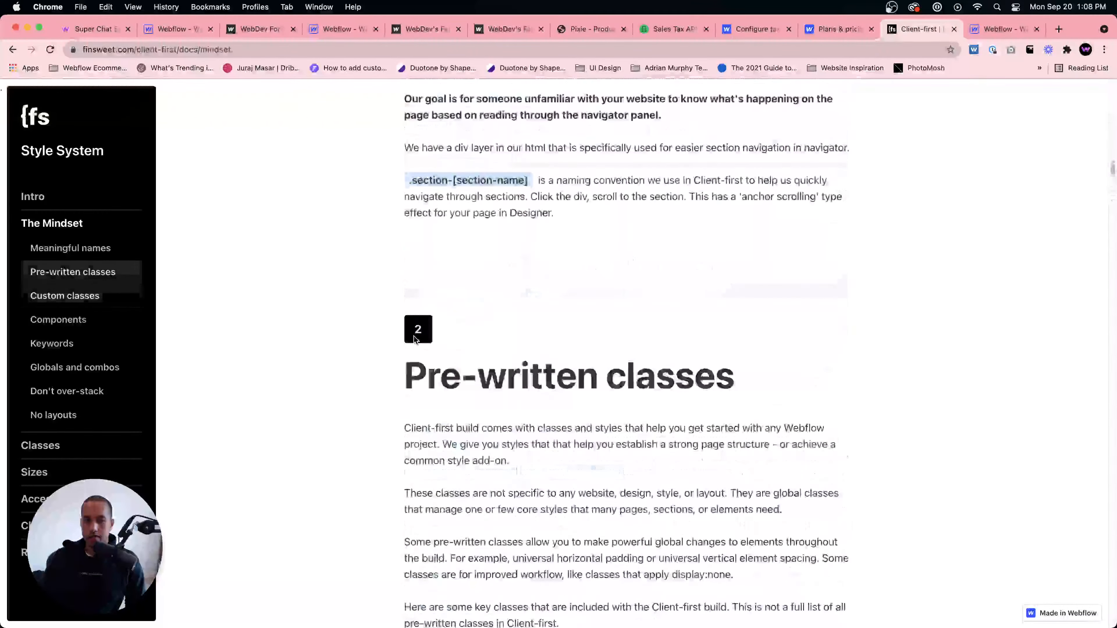
scroll(413, 339, down, 20)
scroll(413, 340, down, 20)
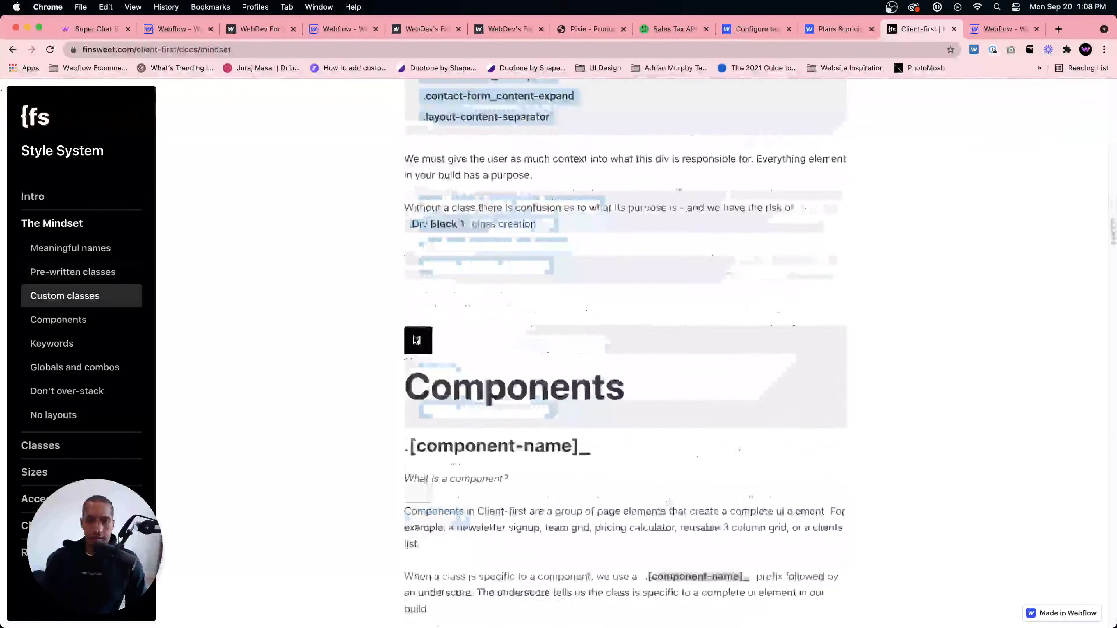
scroll(414, 340, down, 20)
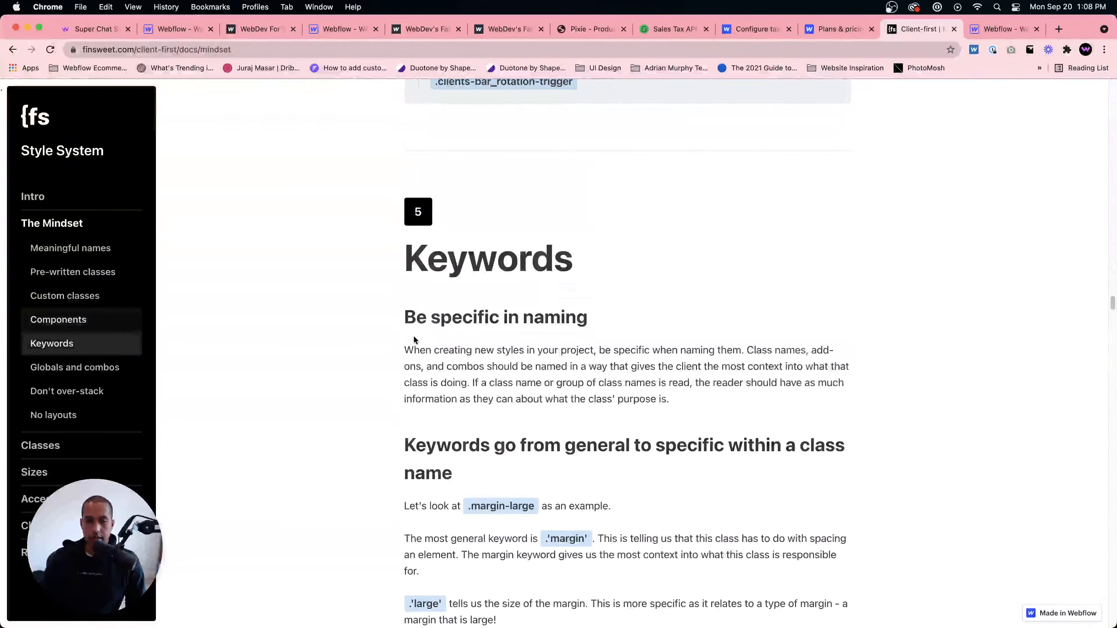
click(77, 365)
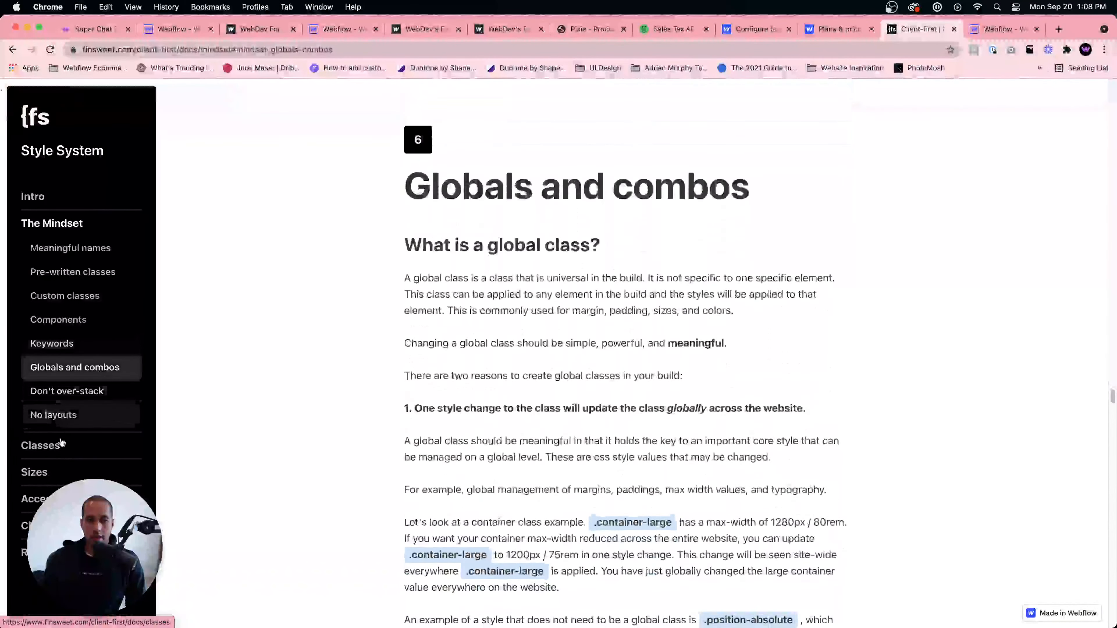
- Browse the Client-first Classes documentation's structure and typography sections, then return to the Intro page
click(53, 445)
scroll(309, 441, down, 20)
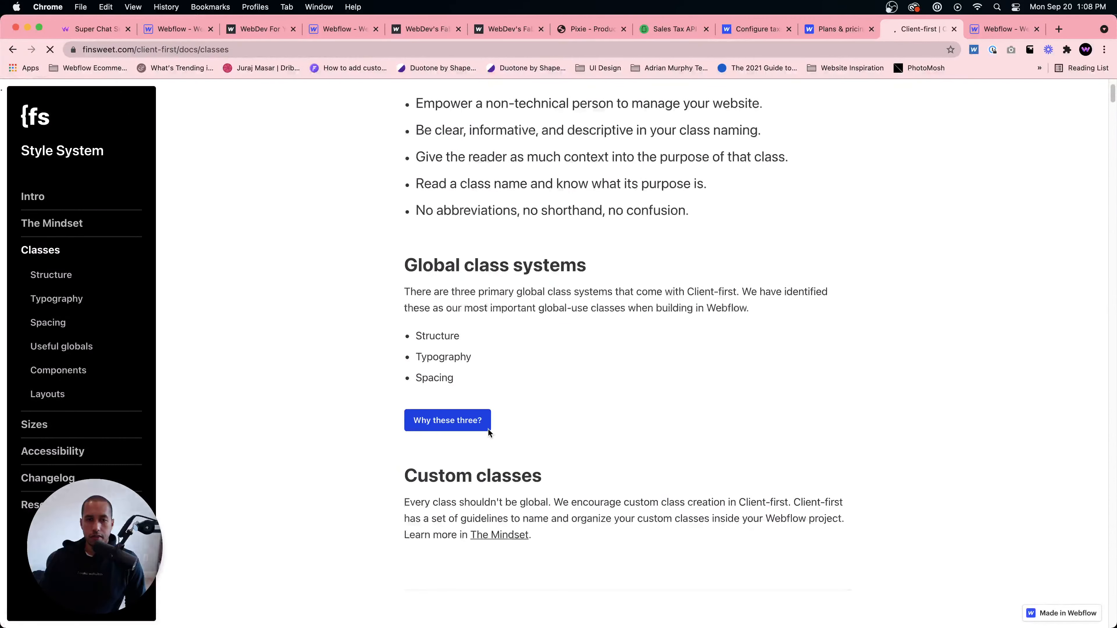
scroll(489, 432, up, 7)
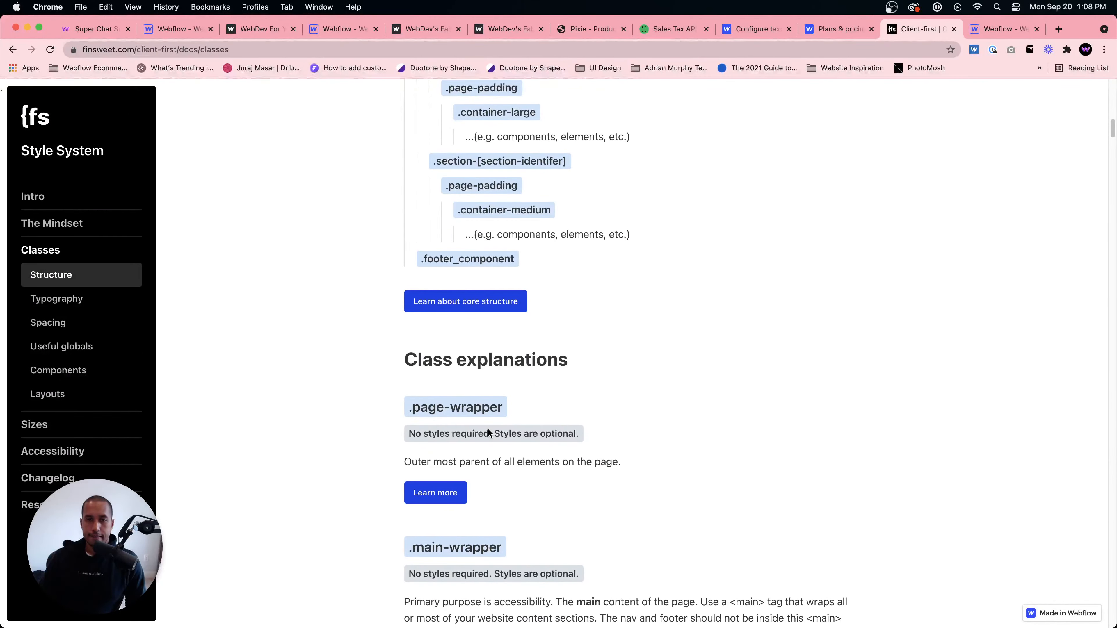
scroll(489, 432, down, 15)
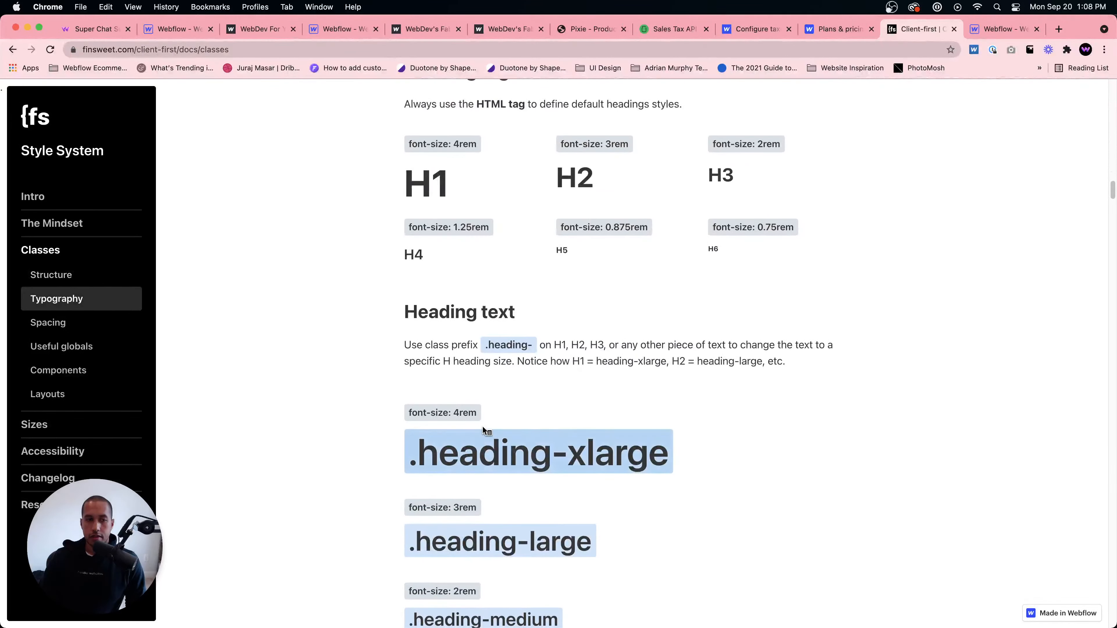
click(70, 198)
scroll(709, 309, down, 5)
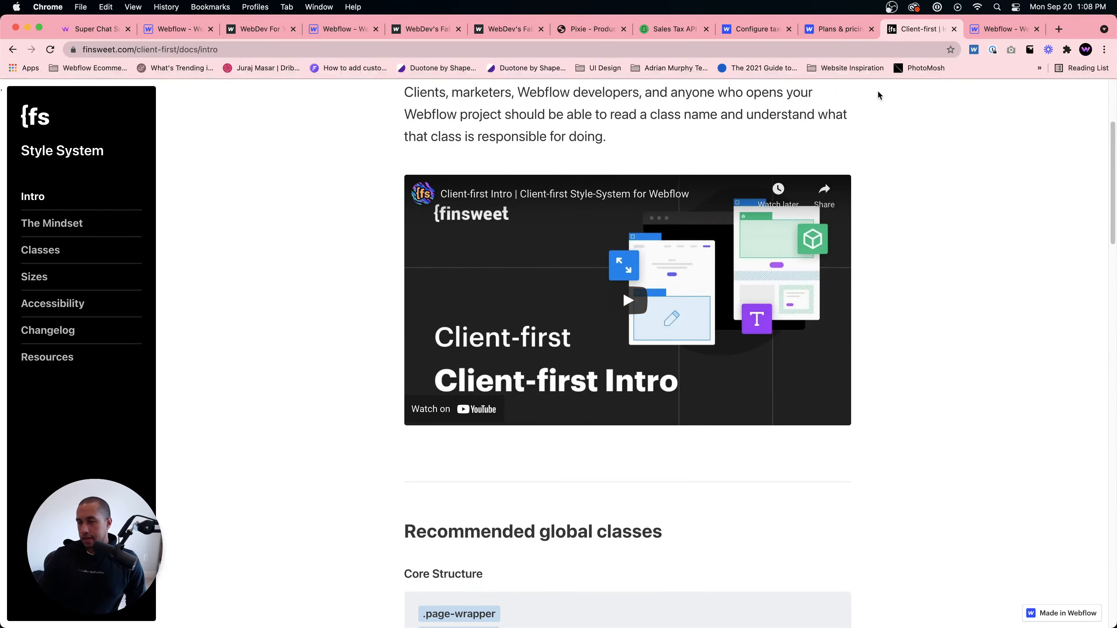
- Add a Text Block inside the main-wrapper of the cloned Client-first project
click(988, 29)
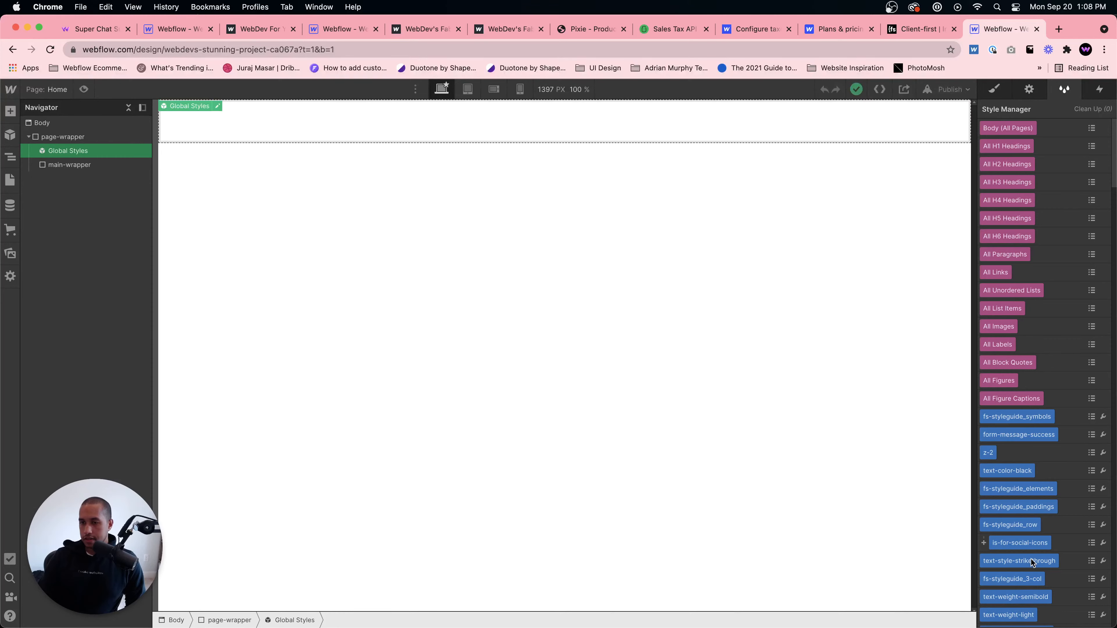
scroll(1031, 563, down, 15)
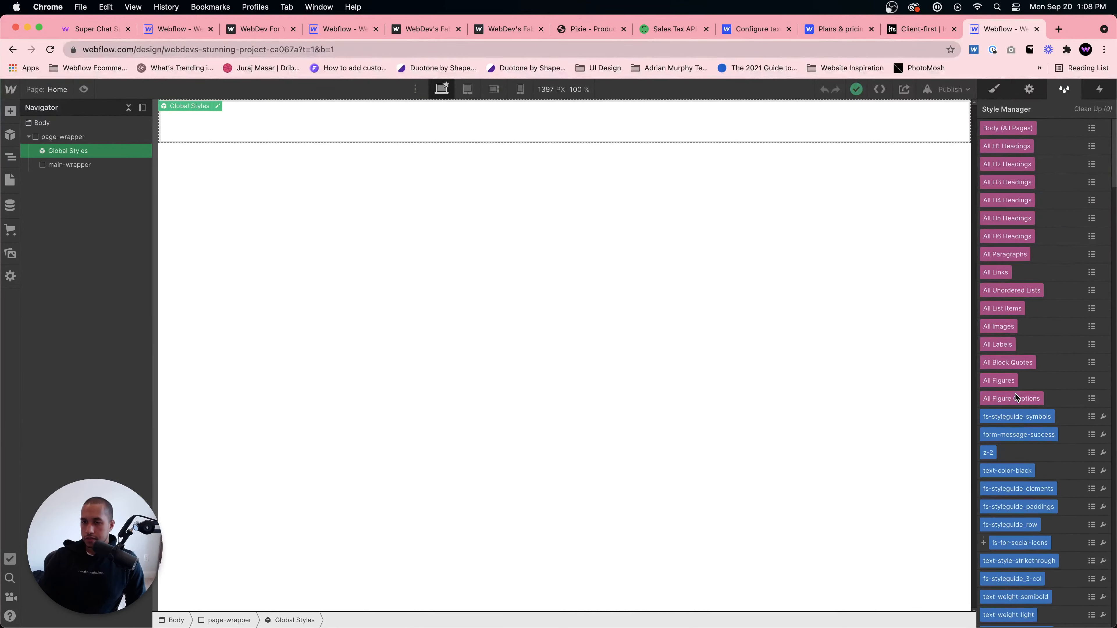
click(33, 166)
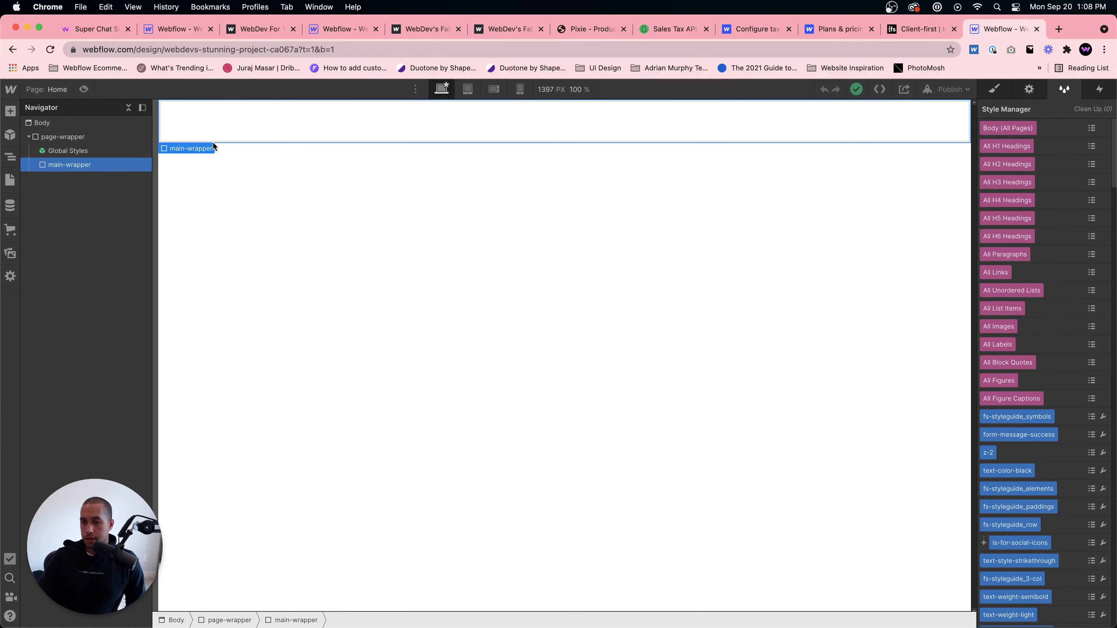
key(super+e)
text(text)
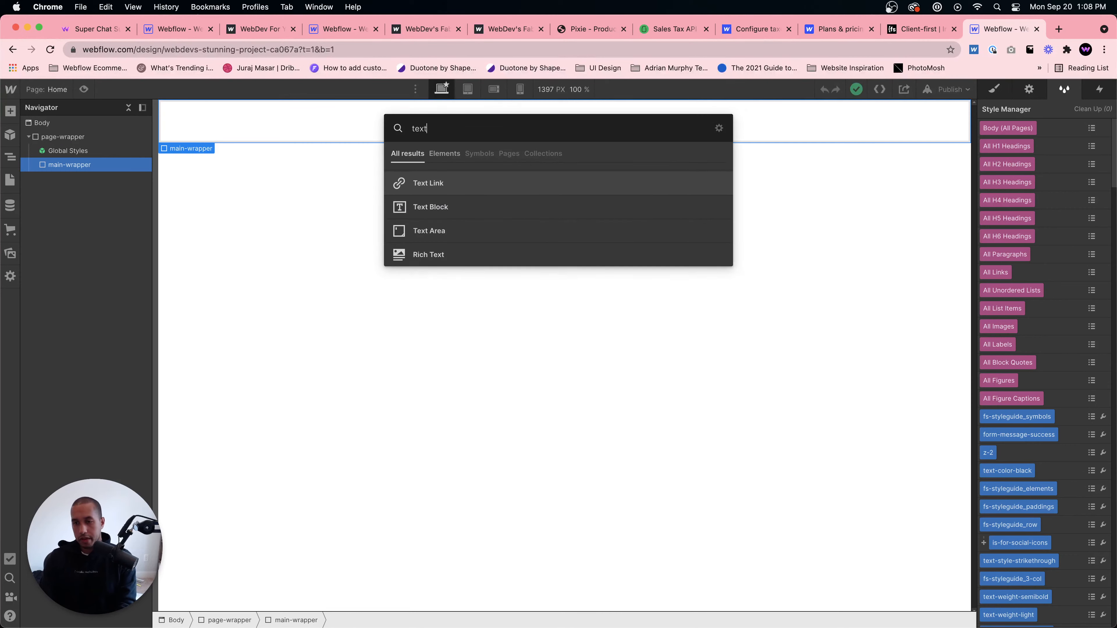
text( block)
key(Return)
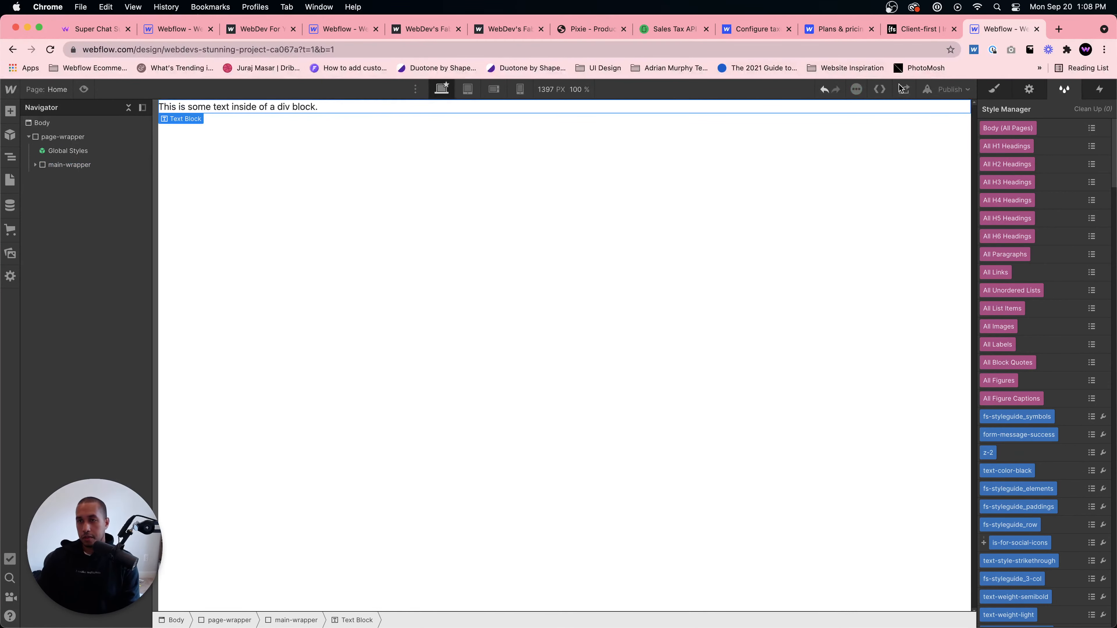
- Apply the existing text-size-large class to the new text block
click(995, 89)
click(1024, 152)
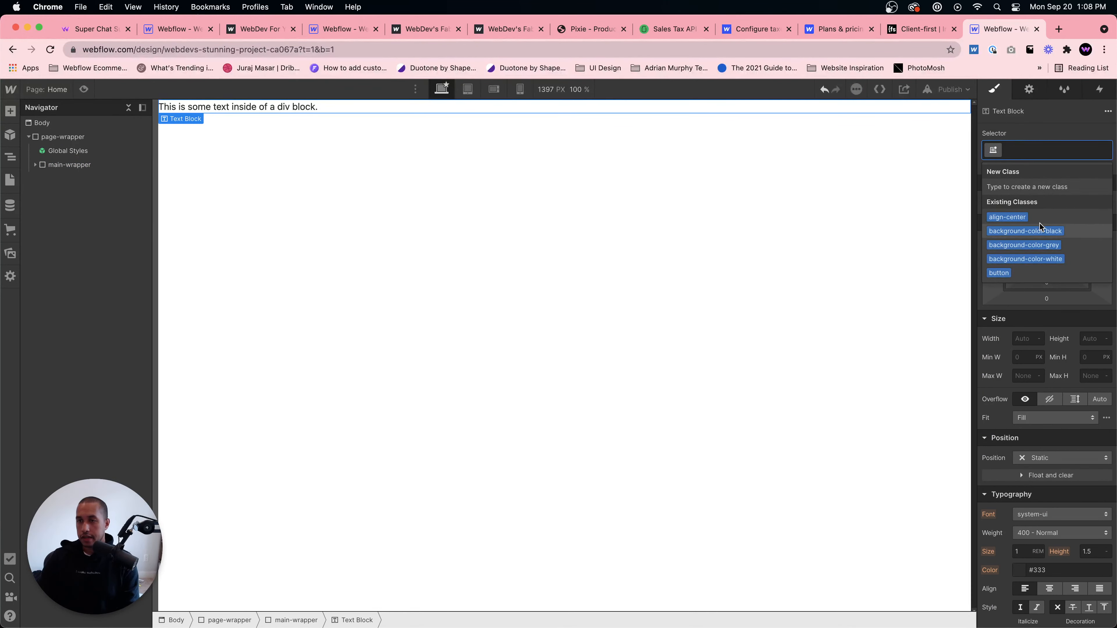
click(1091, 89)
click(1065, 91)
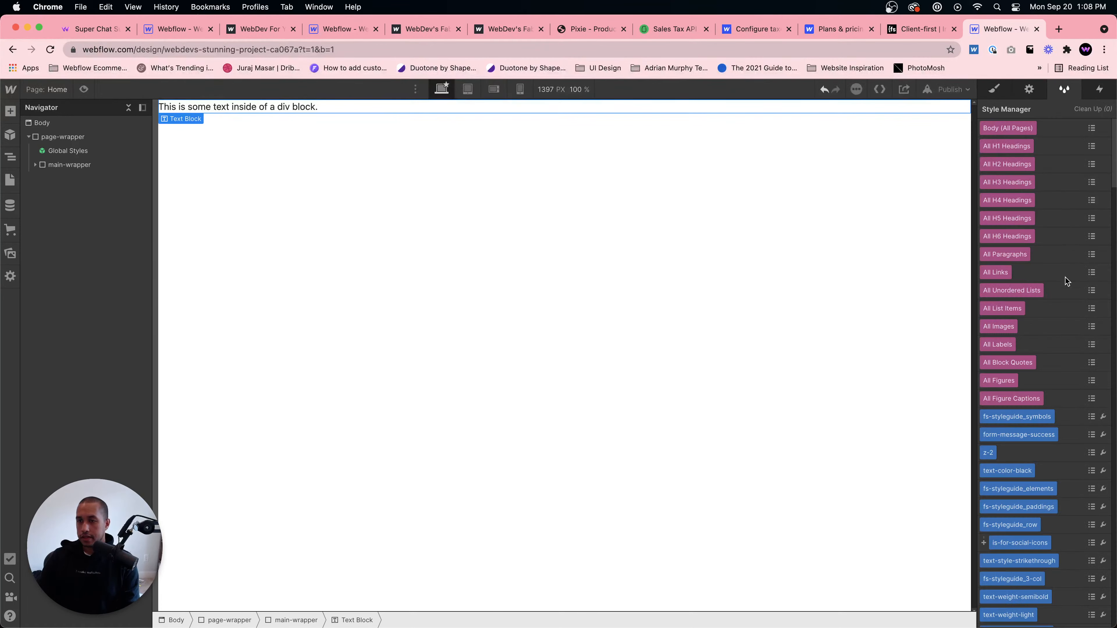
scroll(1065, 281, down, 15)
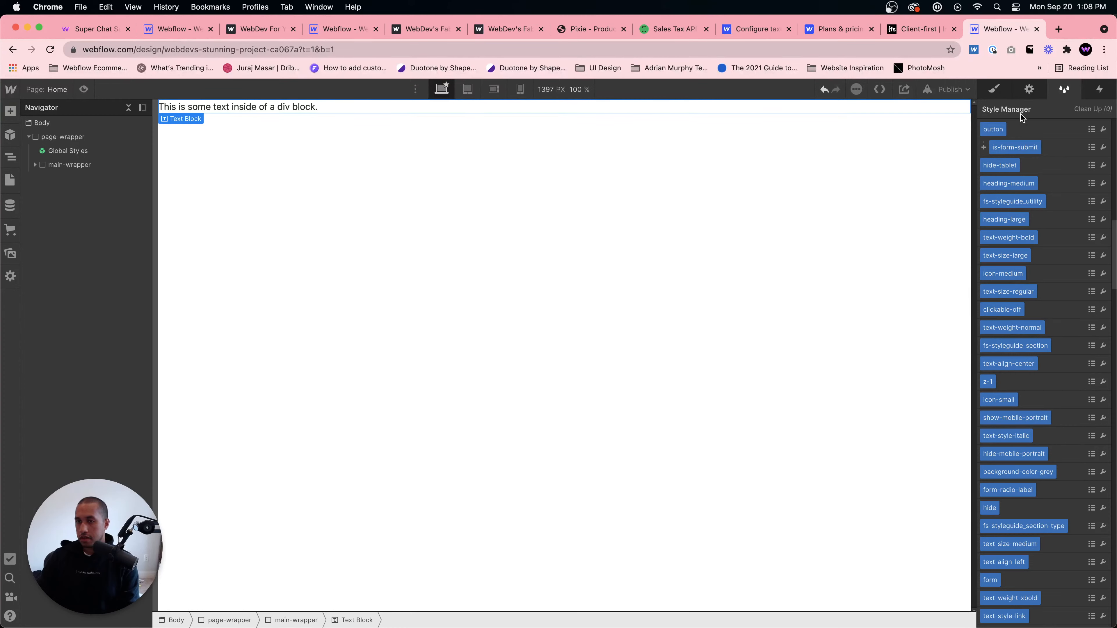
click(994, 90)
click(1041, 149)
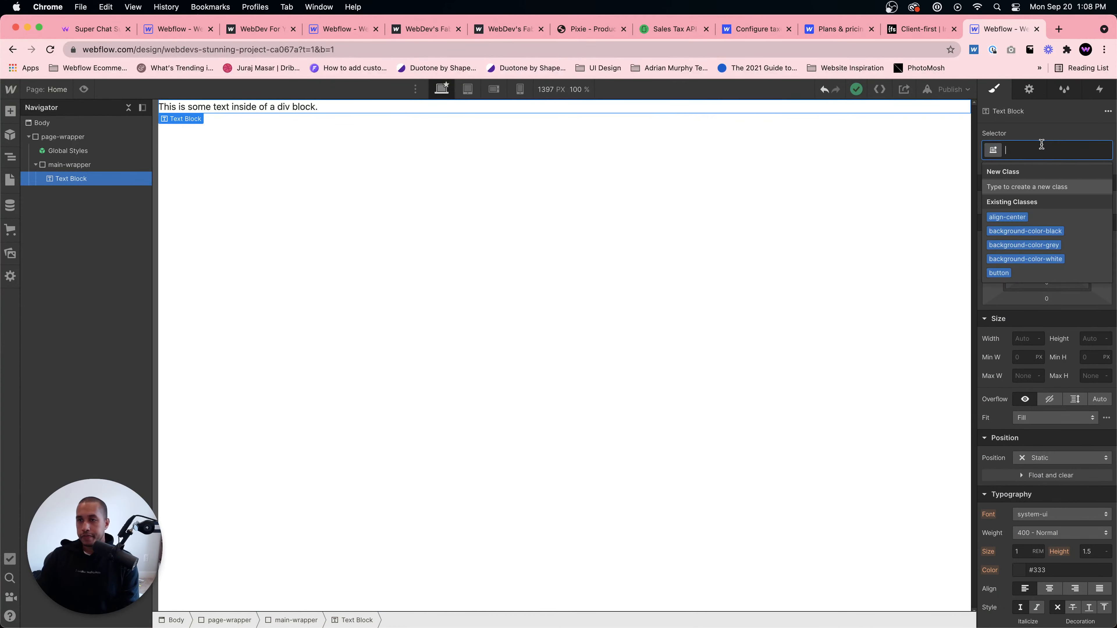
text(T)
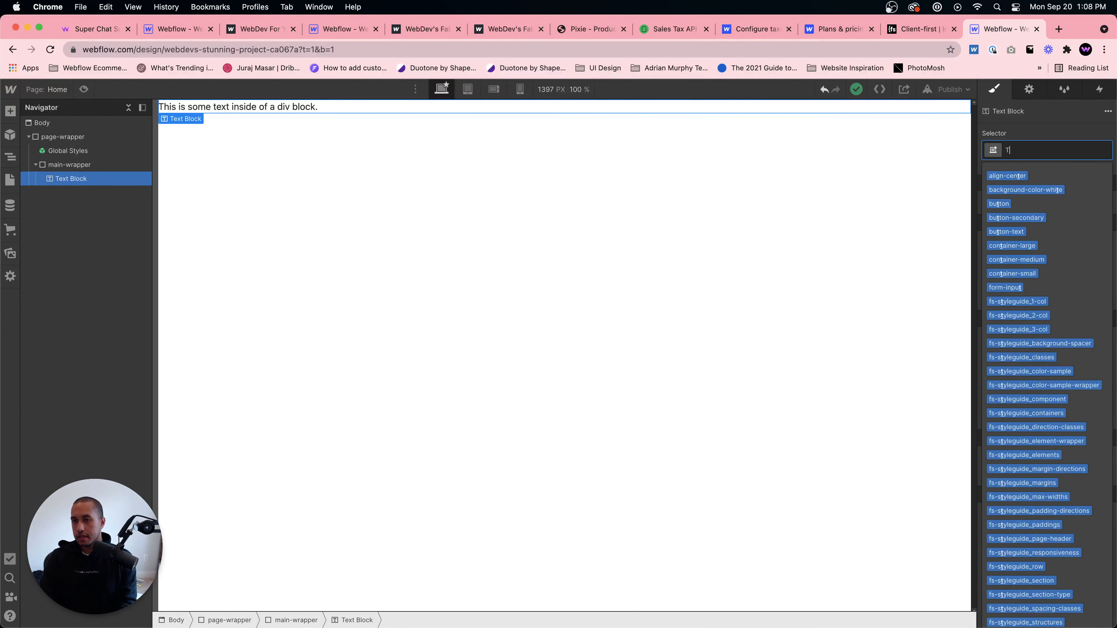
text(ext)
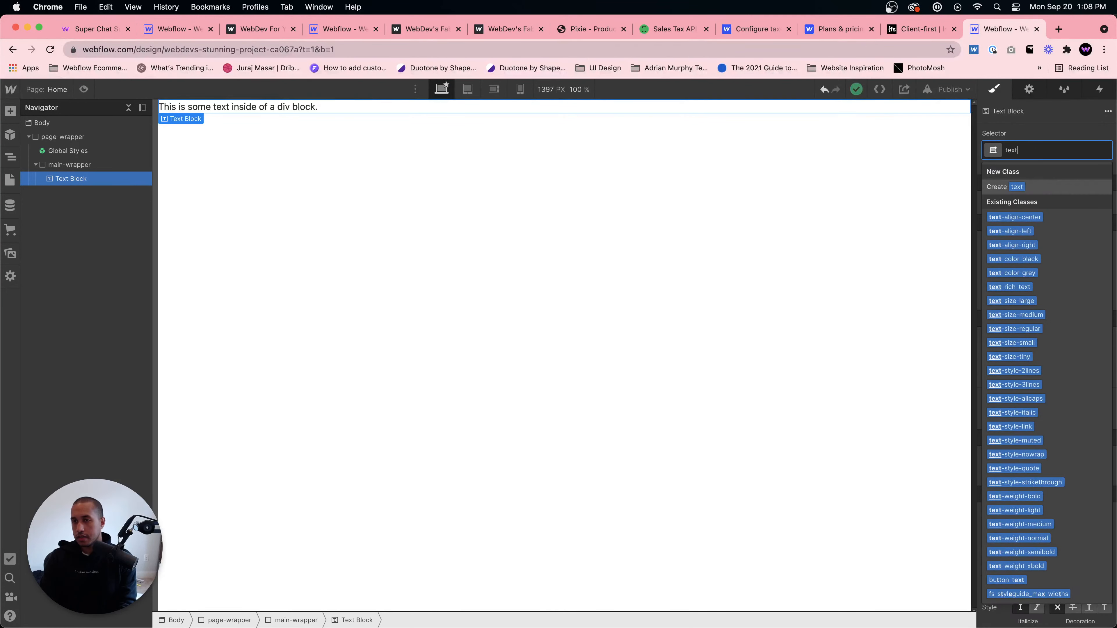
text(-size-large)
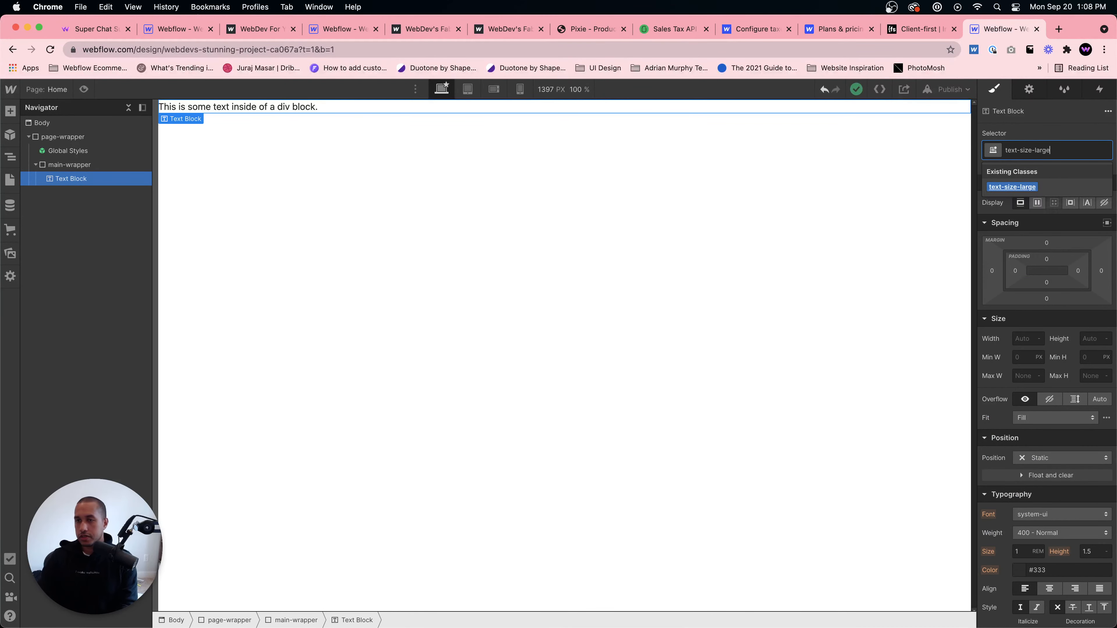
key(Return)
- Compare the typography settings of the text-size-large block with those of the Body (All Pages) tag
click(685, 154)
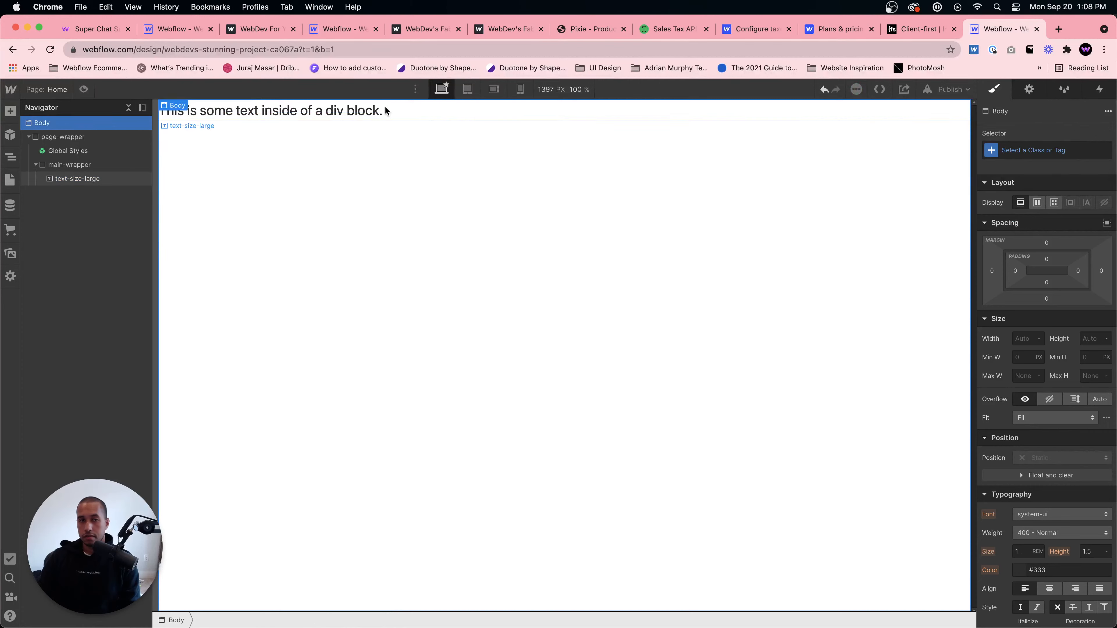
click(385, 111)
scroll(1046, 396, down, 5)
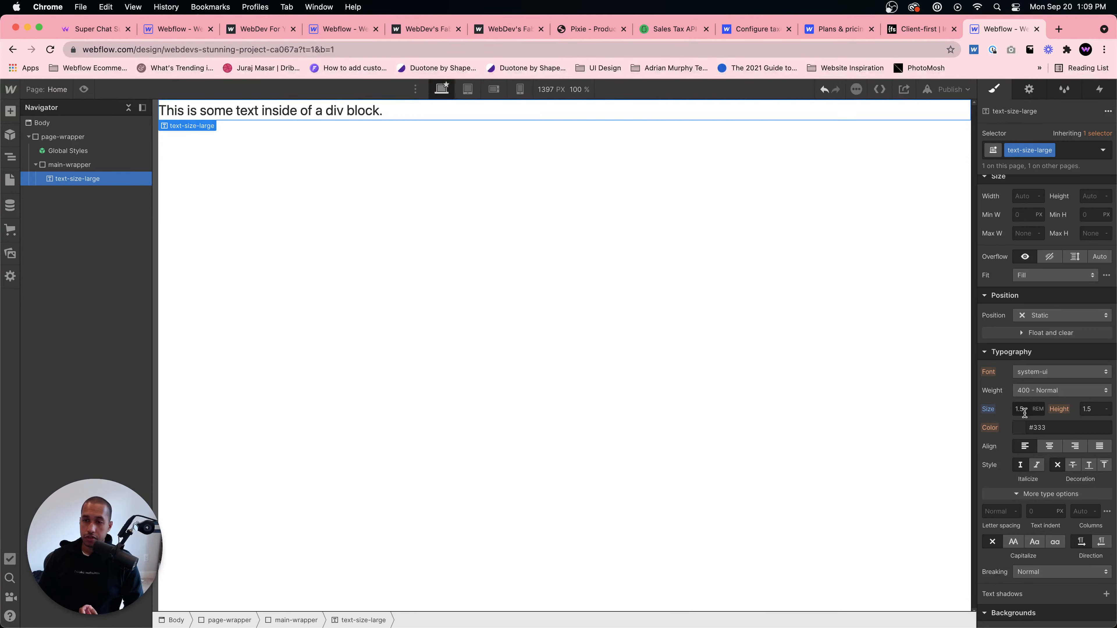
click(38, 119)
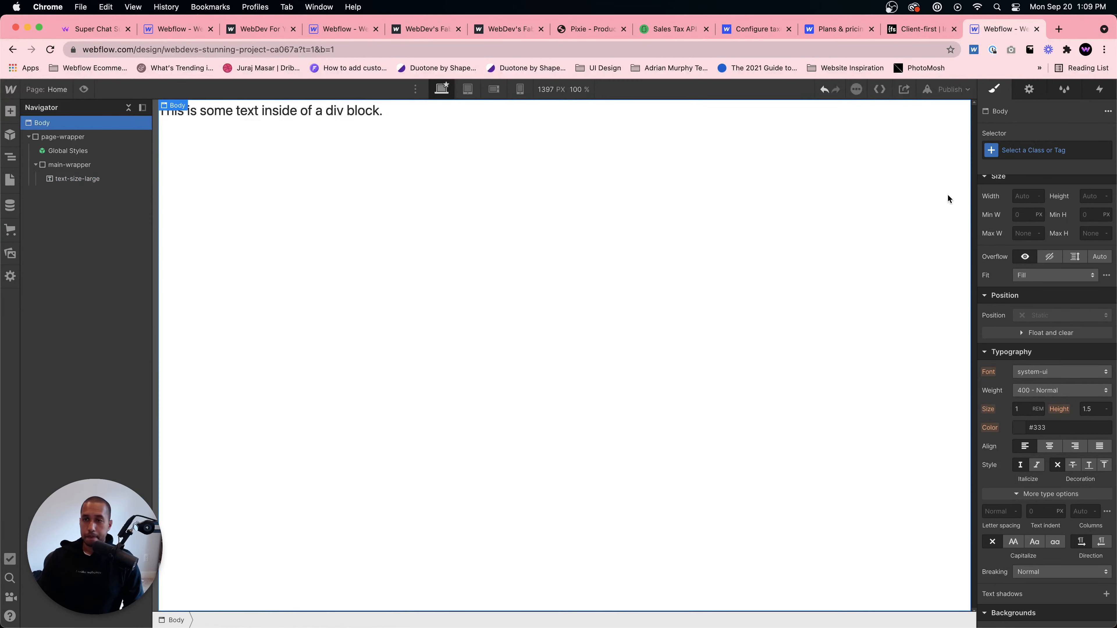
click(1011, 150)
key(Escape)
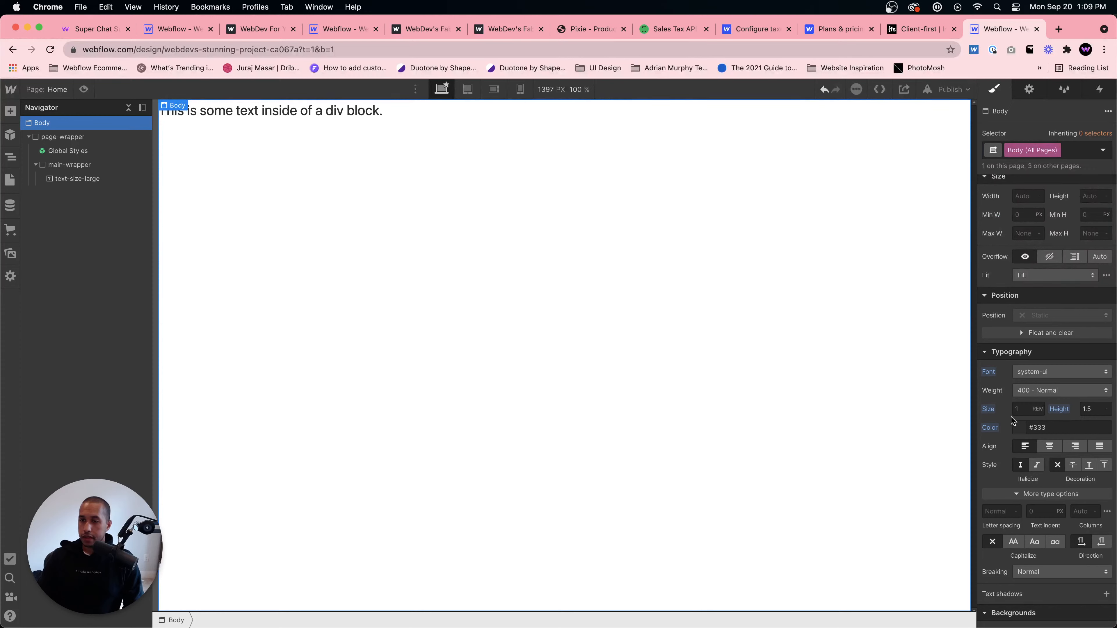
click(1092, 411)
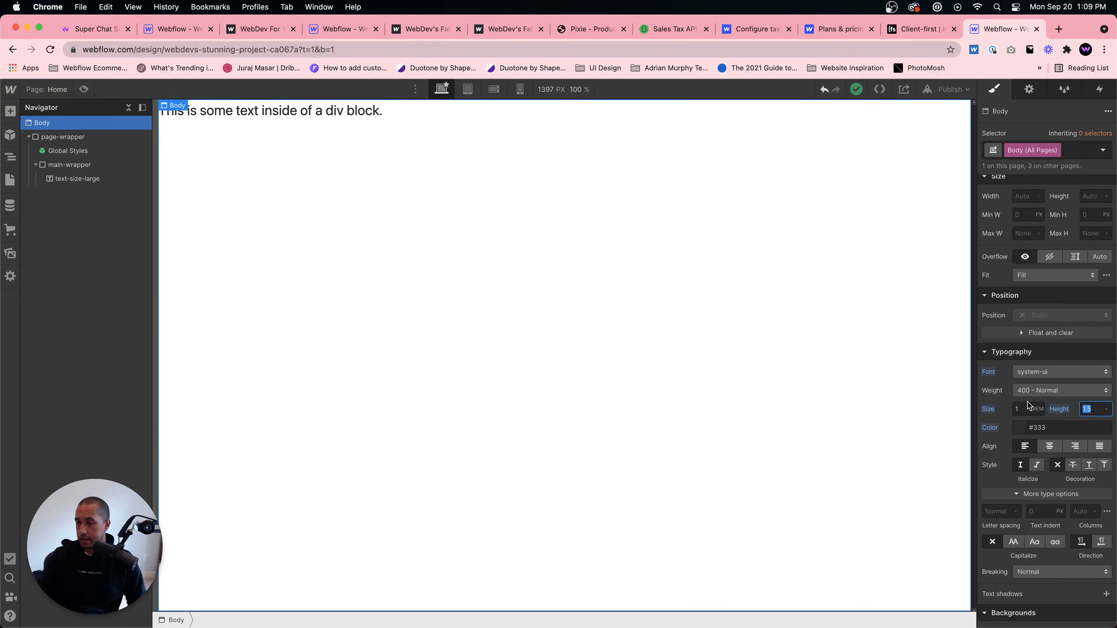
click(701, 463)
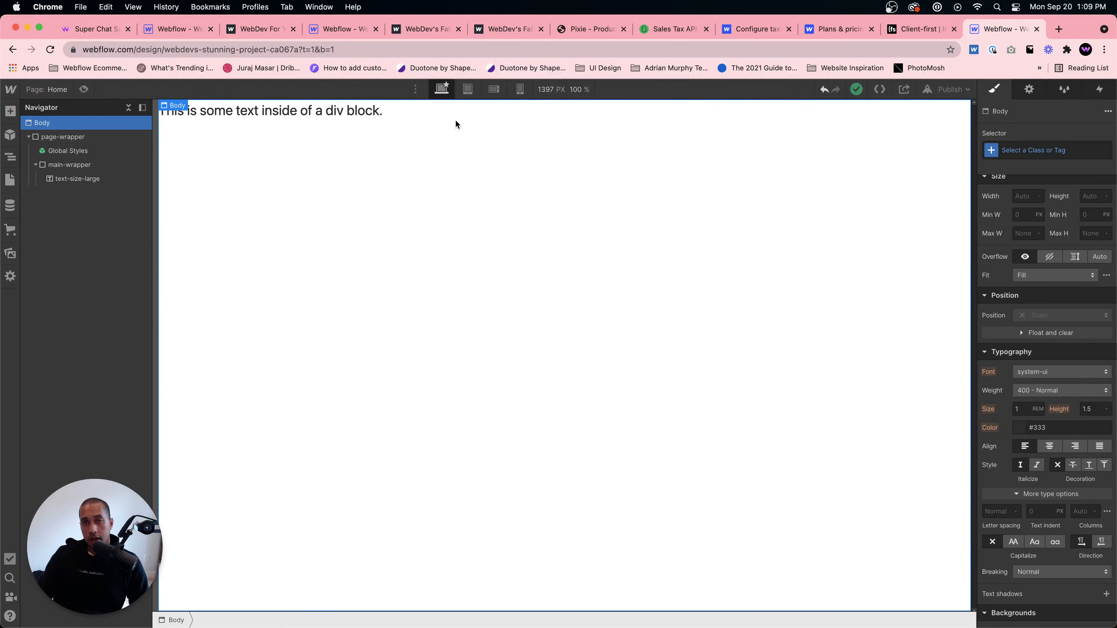
- Review the Client-first Intro's recommended global classes and the published Pixie product page
click(928, 29)
scroll(623, 290, down, 5)
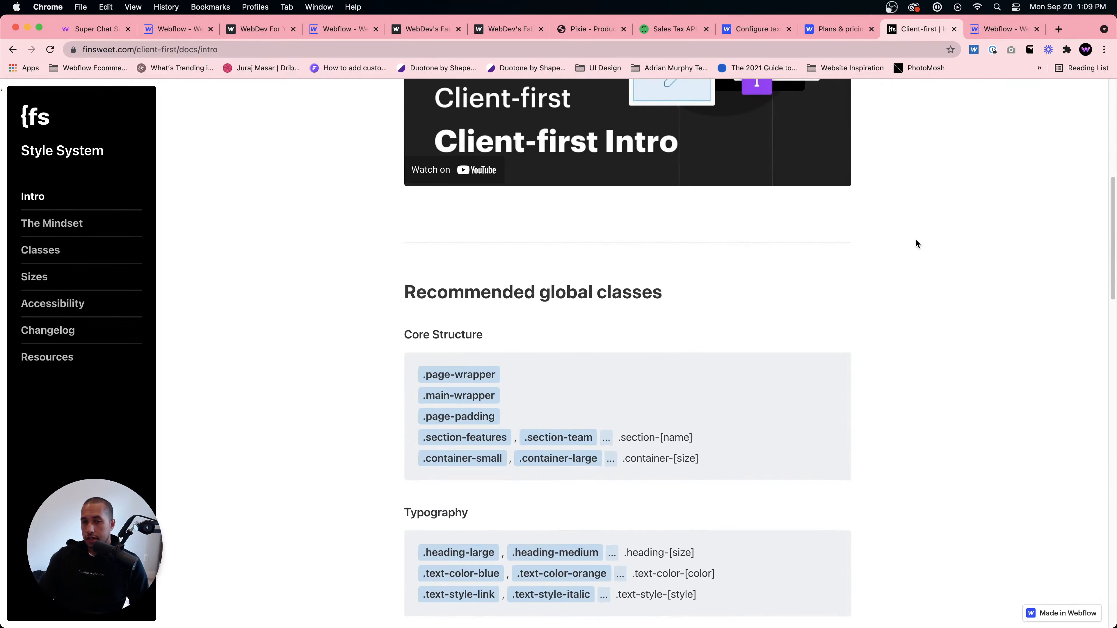
scroll(915, 239, up, 5)
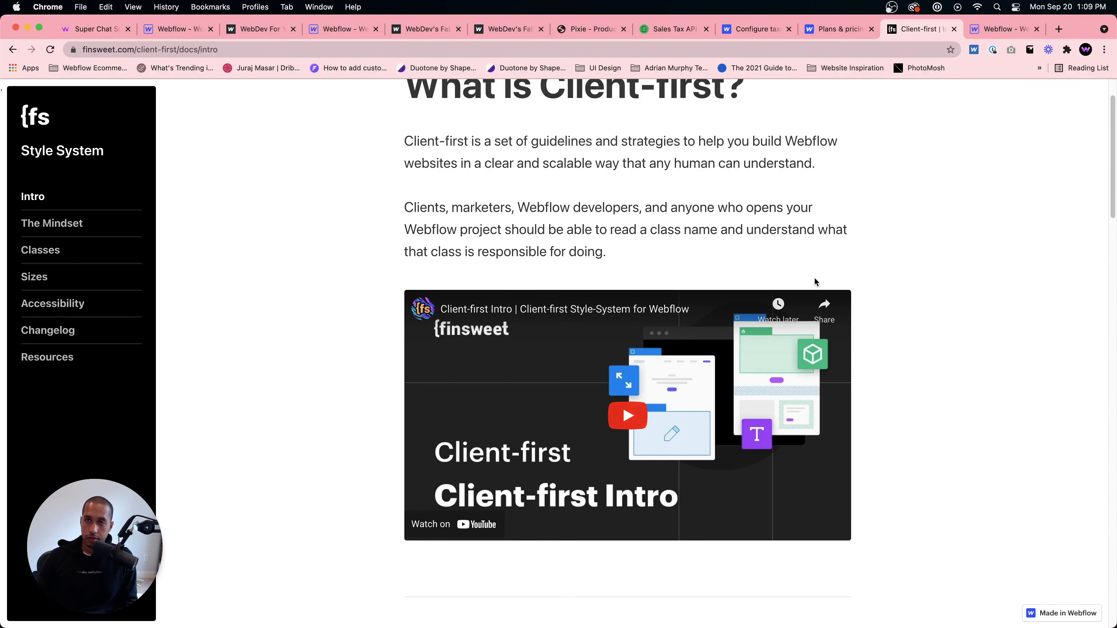
click(1000, 29)
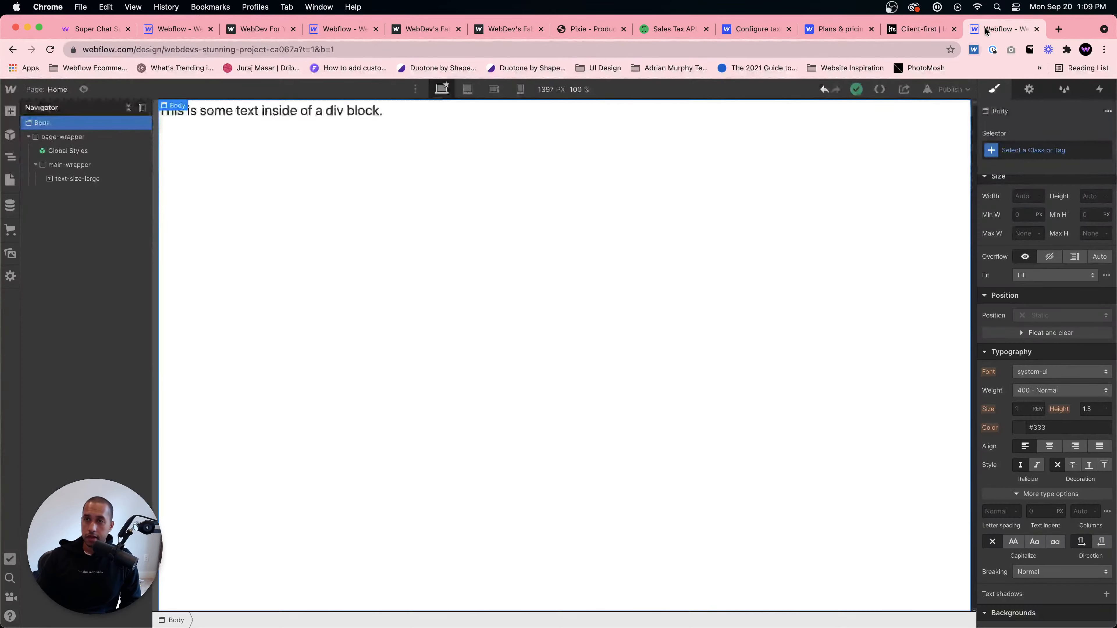
click(594, 116)
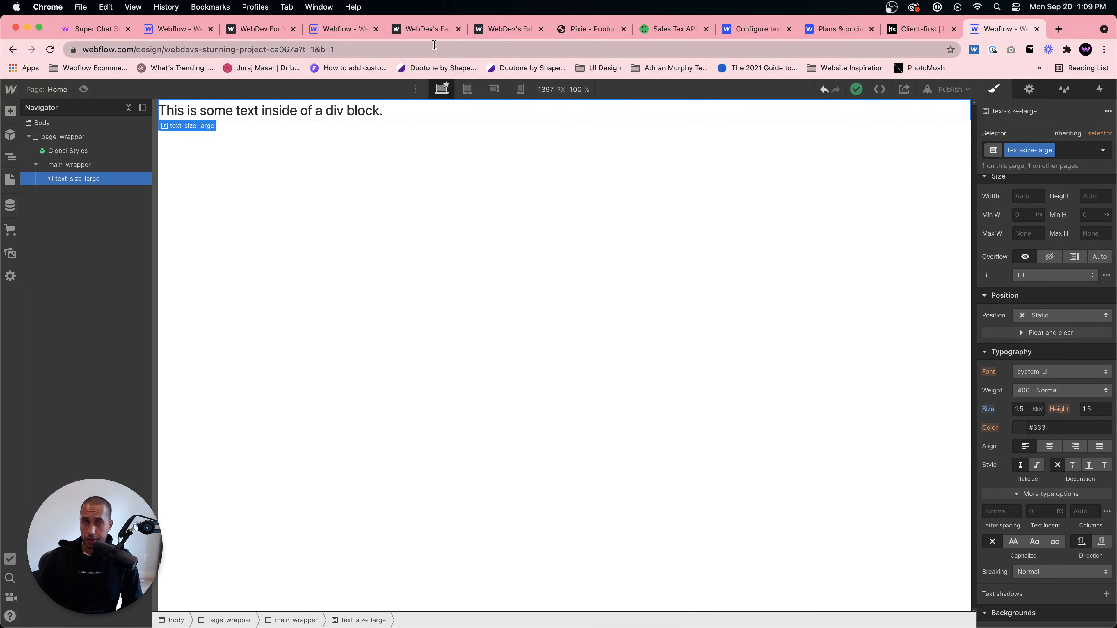
click(423, 27)
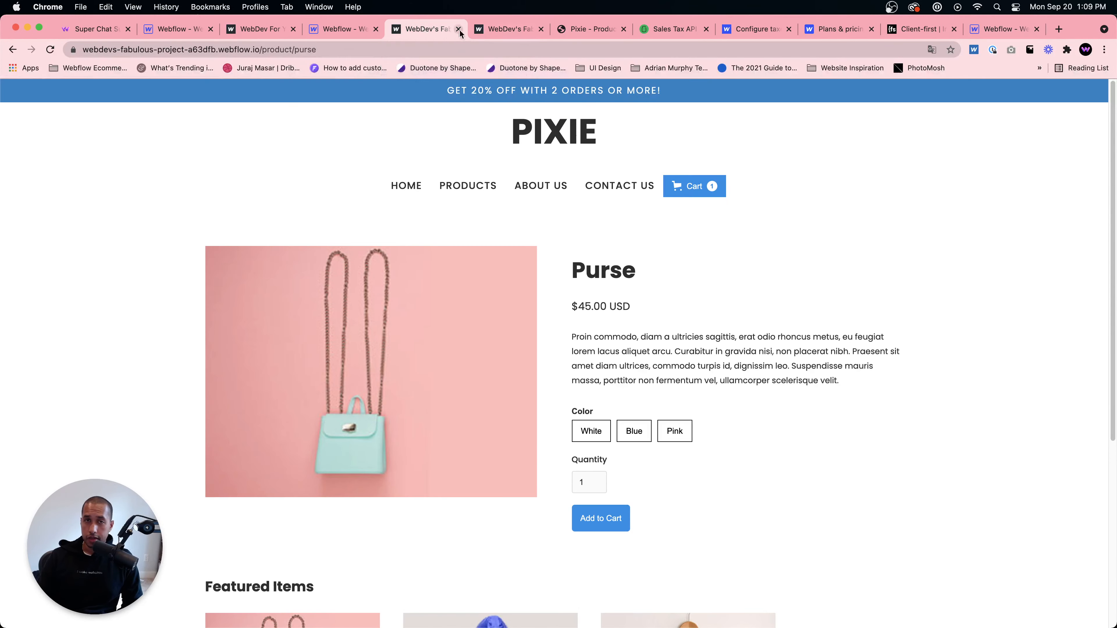
click(973, 30)
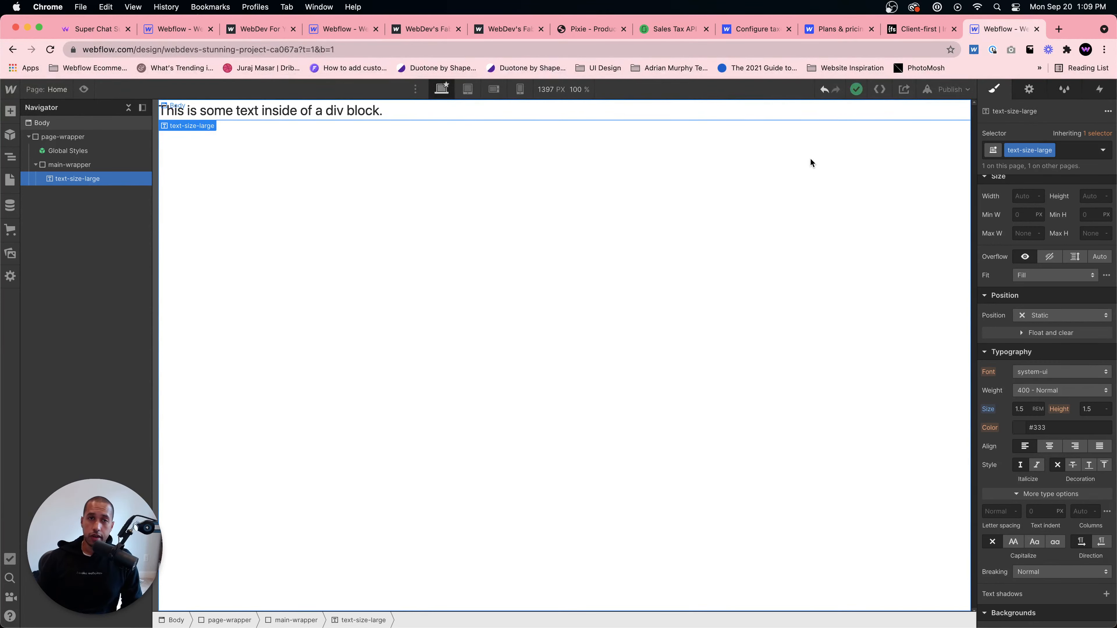
- Return to the Pixie product template designer, close the publish panel and select the Nav Section symbol
click(357, 32)
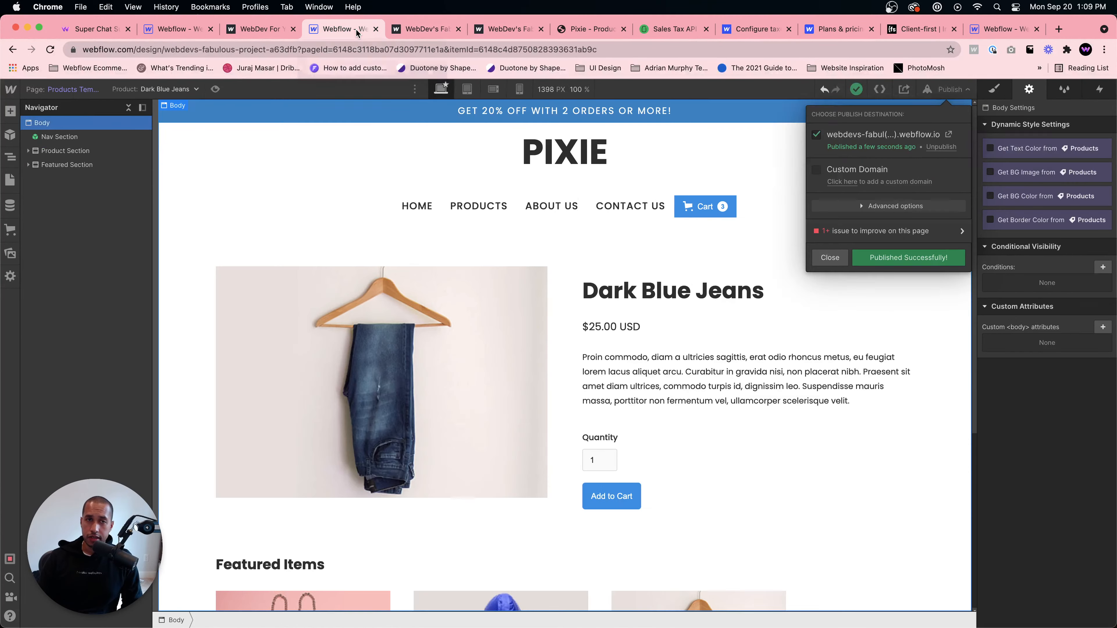
click(868, 261)
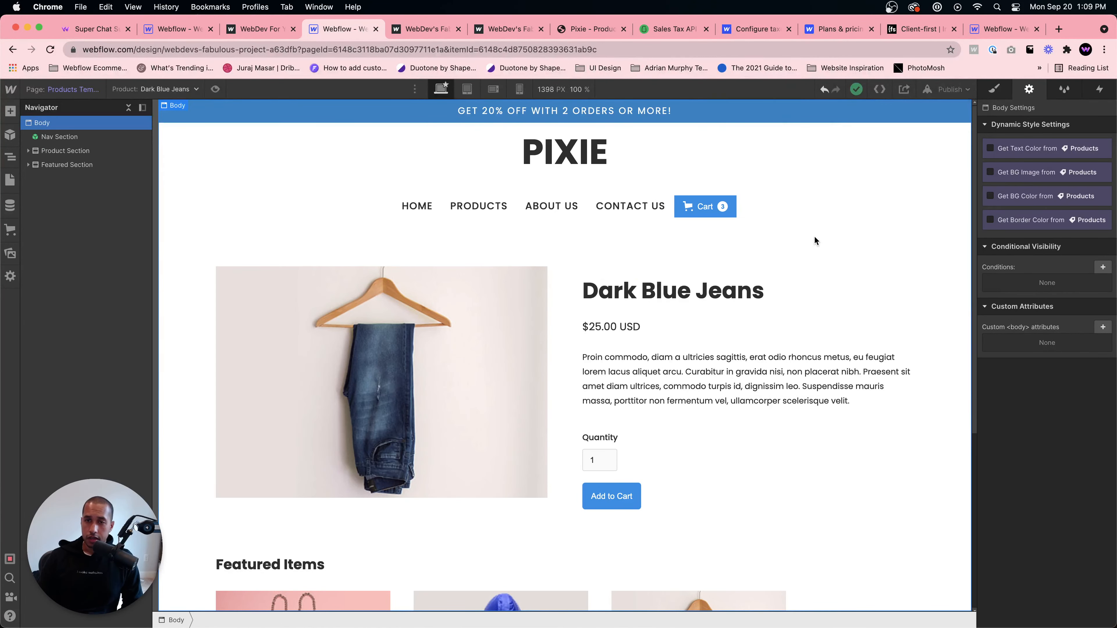
click(806, 218)
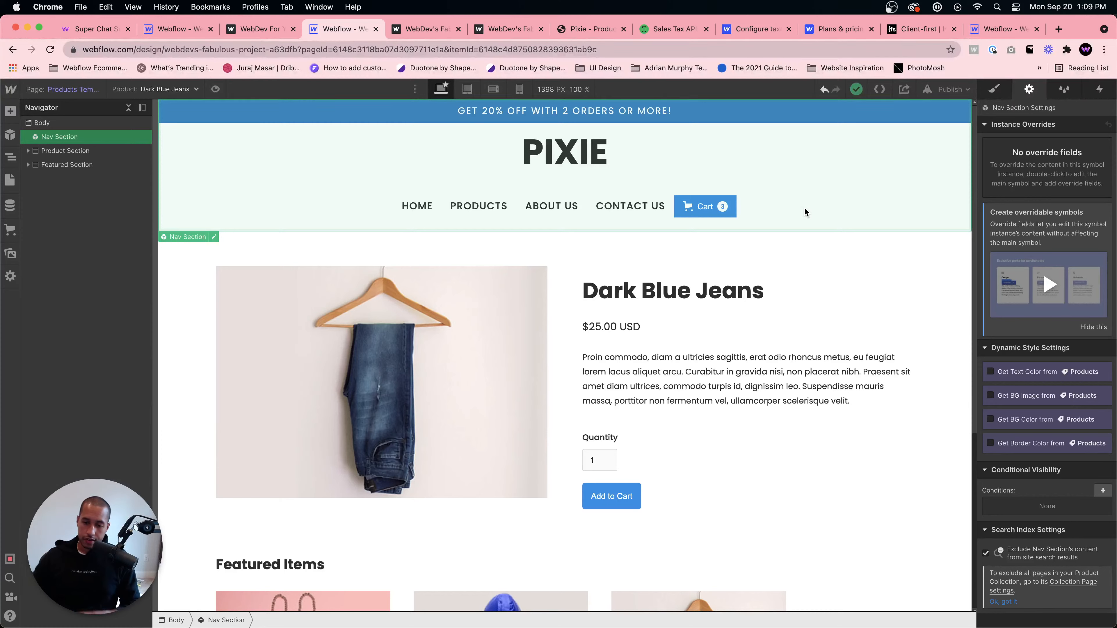
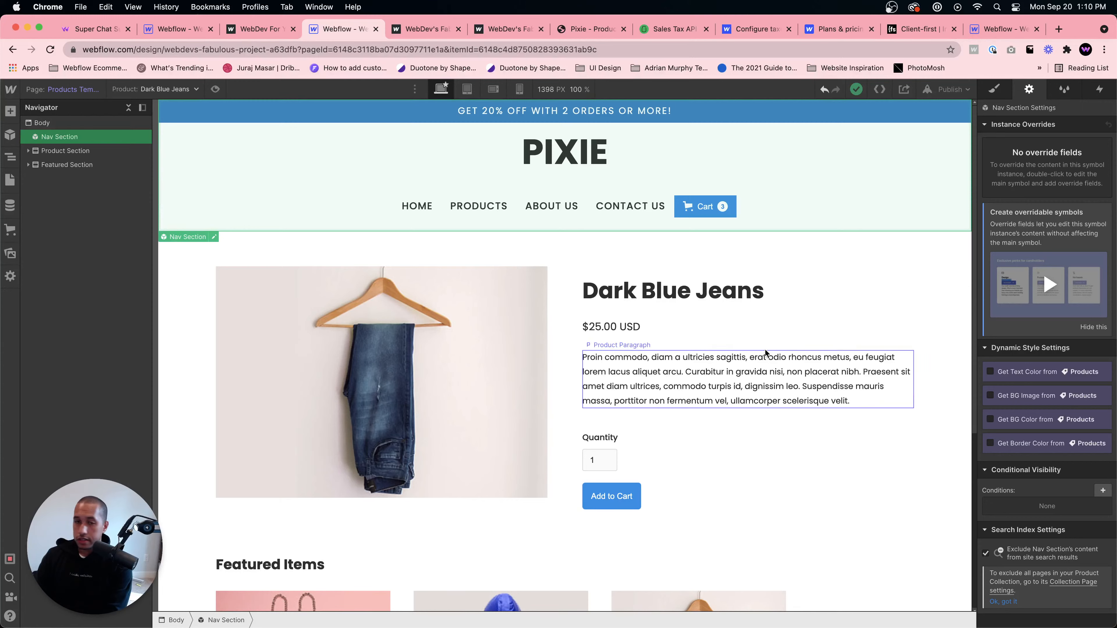
- Inspect the product paragraph and surrounding elements on the Pixie product template page
click(757, 368)
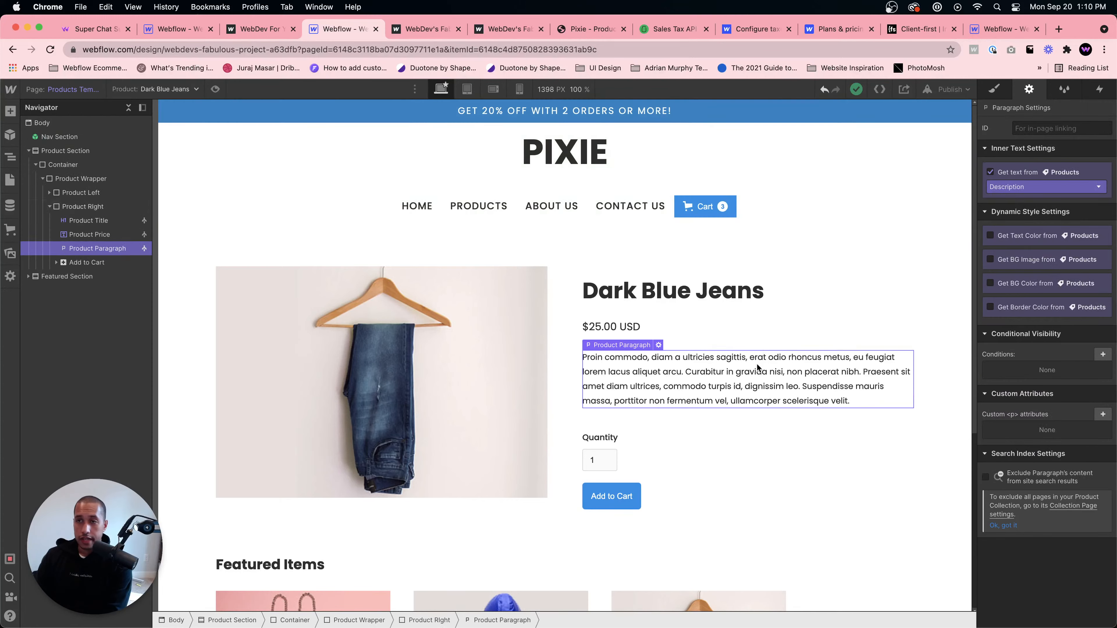
click(541, 211)
click(416, 243)
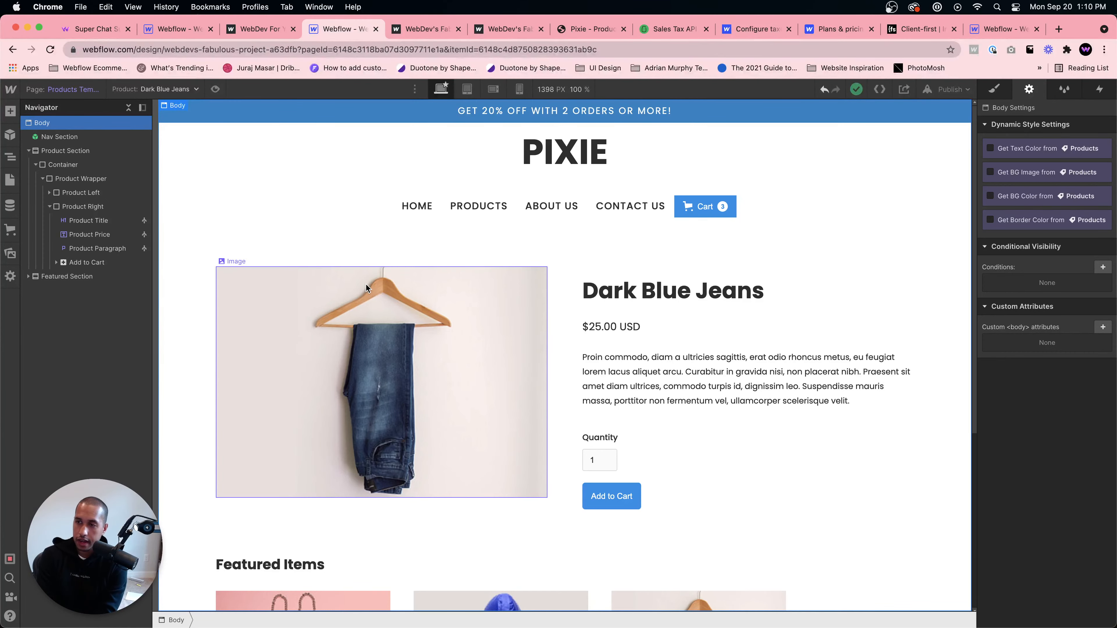
- Browse the published WebDev For You interaction site's nature slider, then open that project in the designer
click(413, 27)
click(257, 29)
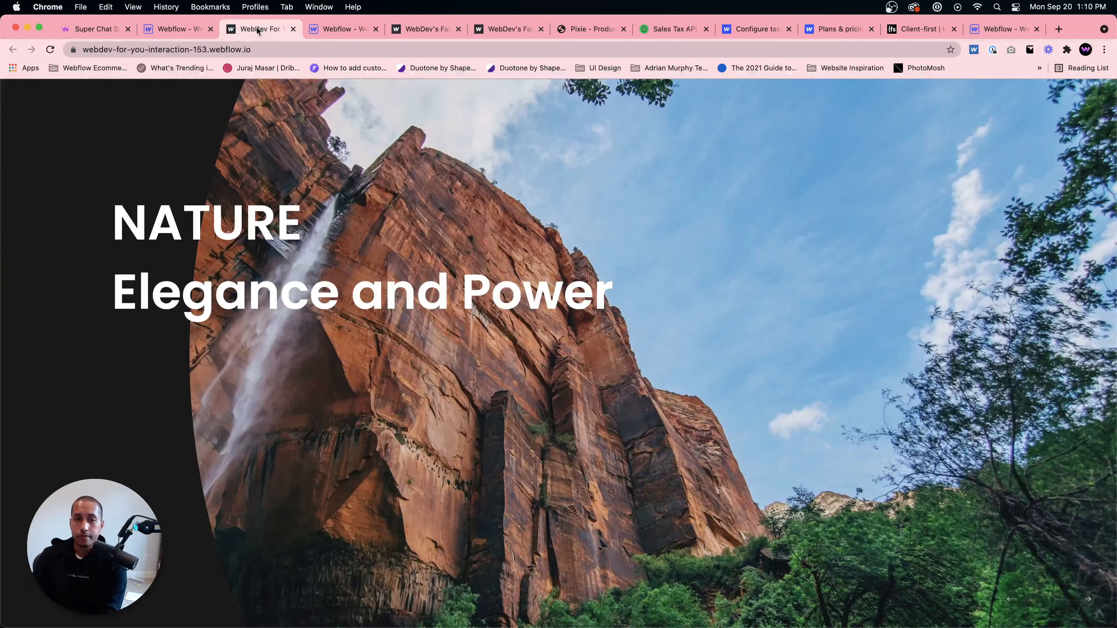
click(1078, 599)
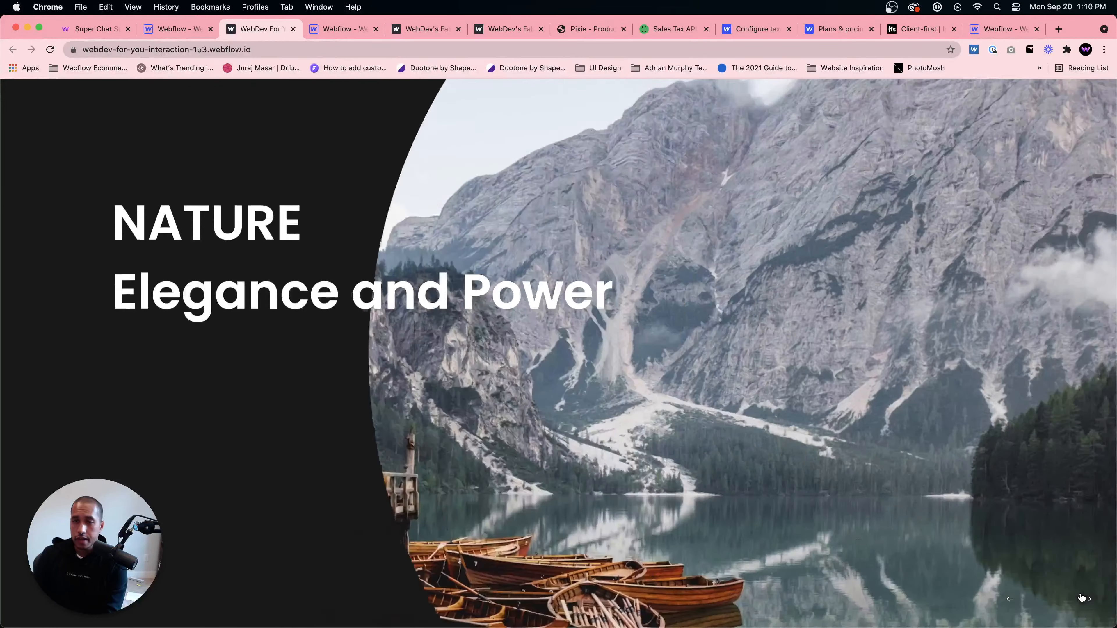
click(1081, 597)
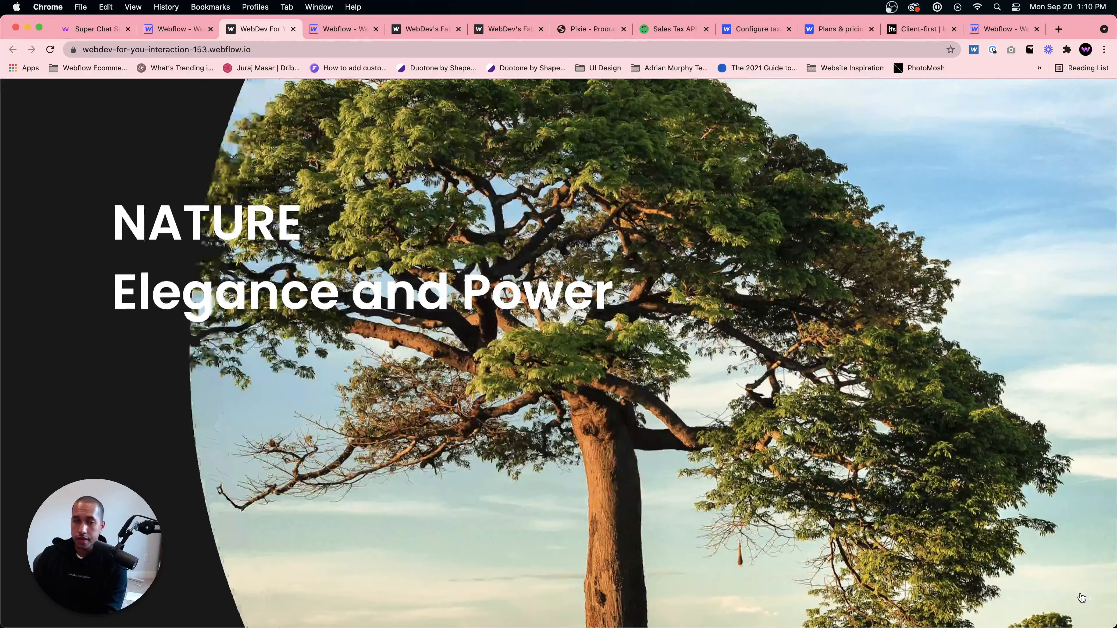
click(1082, 598)
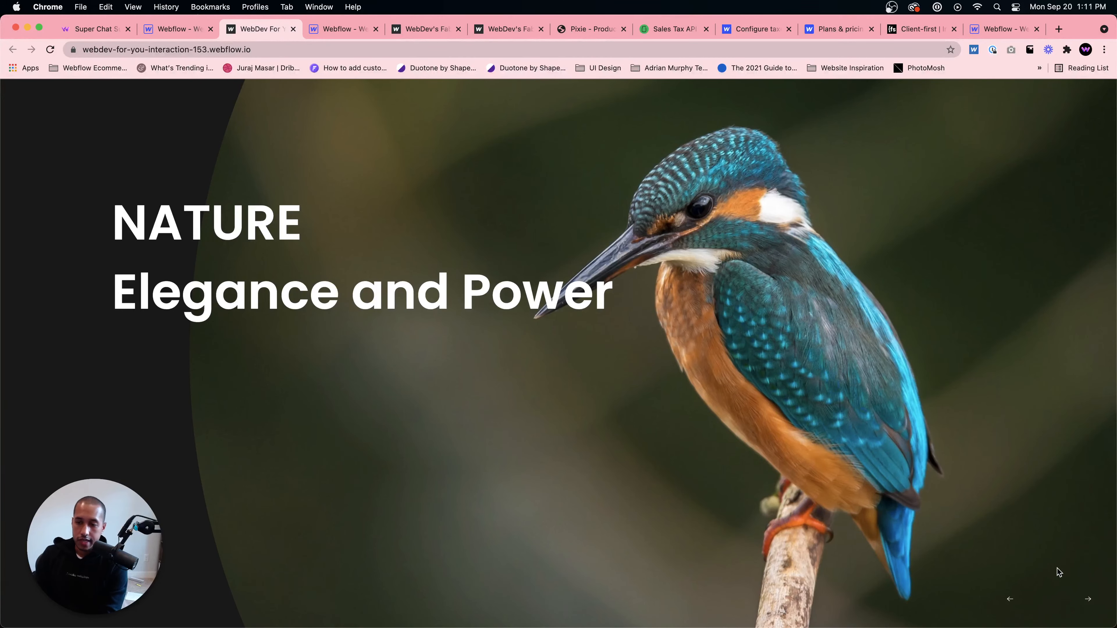
click(1087, 604)
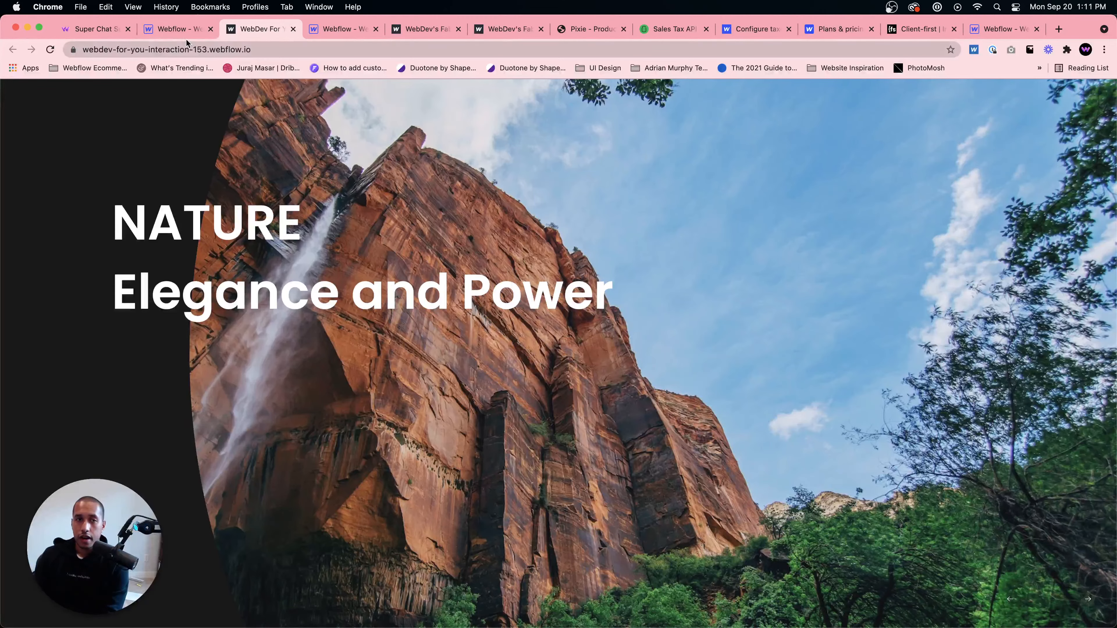
click(178, 31)
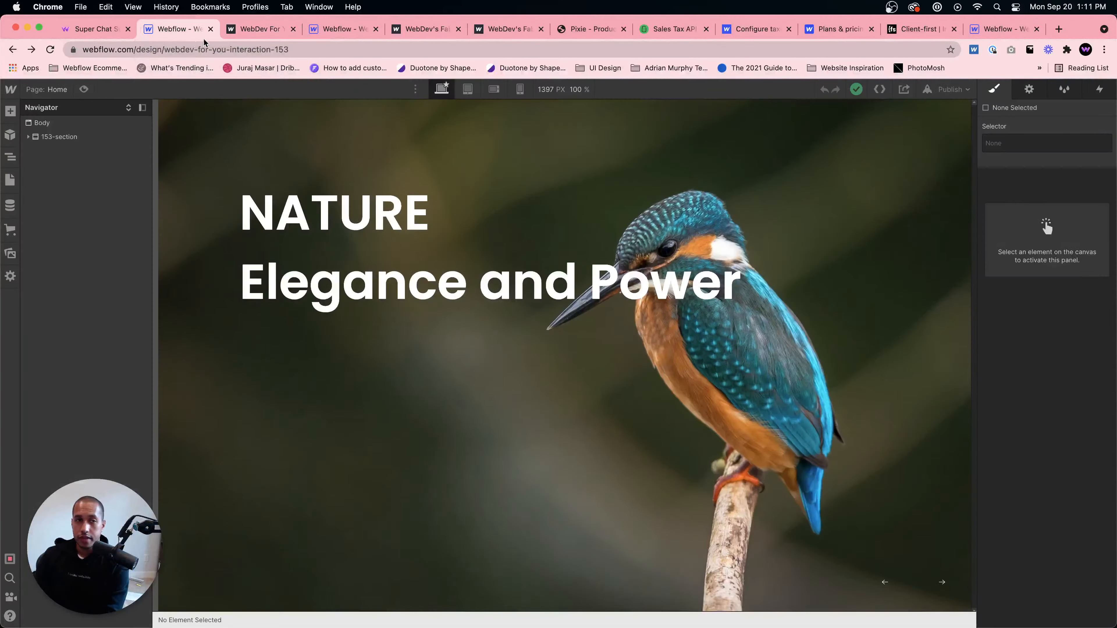